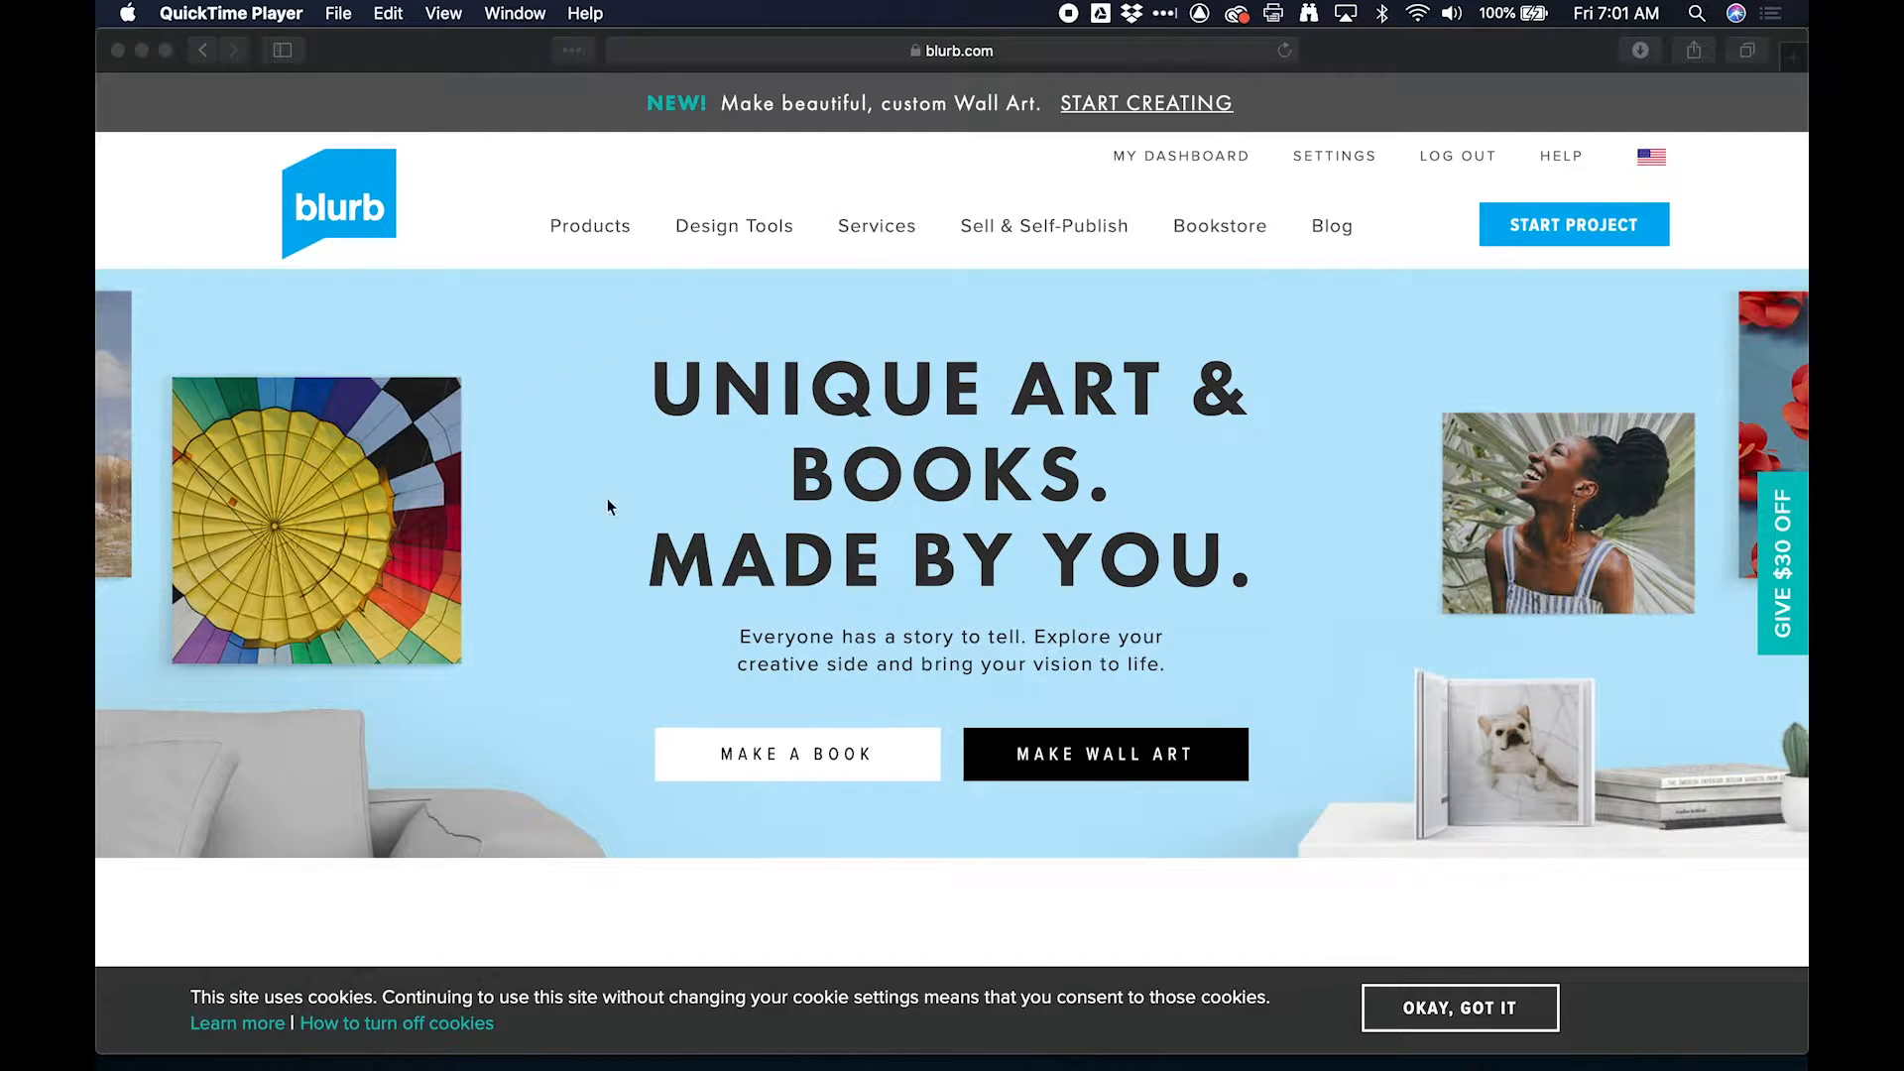
# Step: Download the Mac version of the Blurb plug-in for Adobe InDesign from Blurb's Adobe InDesign design-tools page
pyautogui.click(759, 233)
pyautogui.click(937, 310)
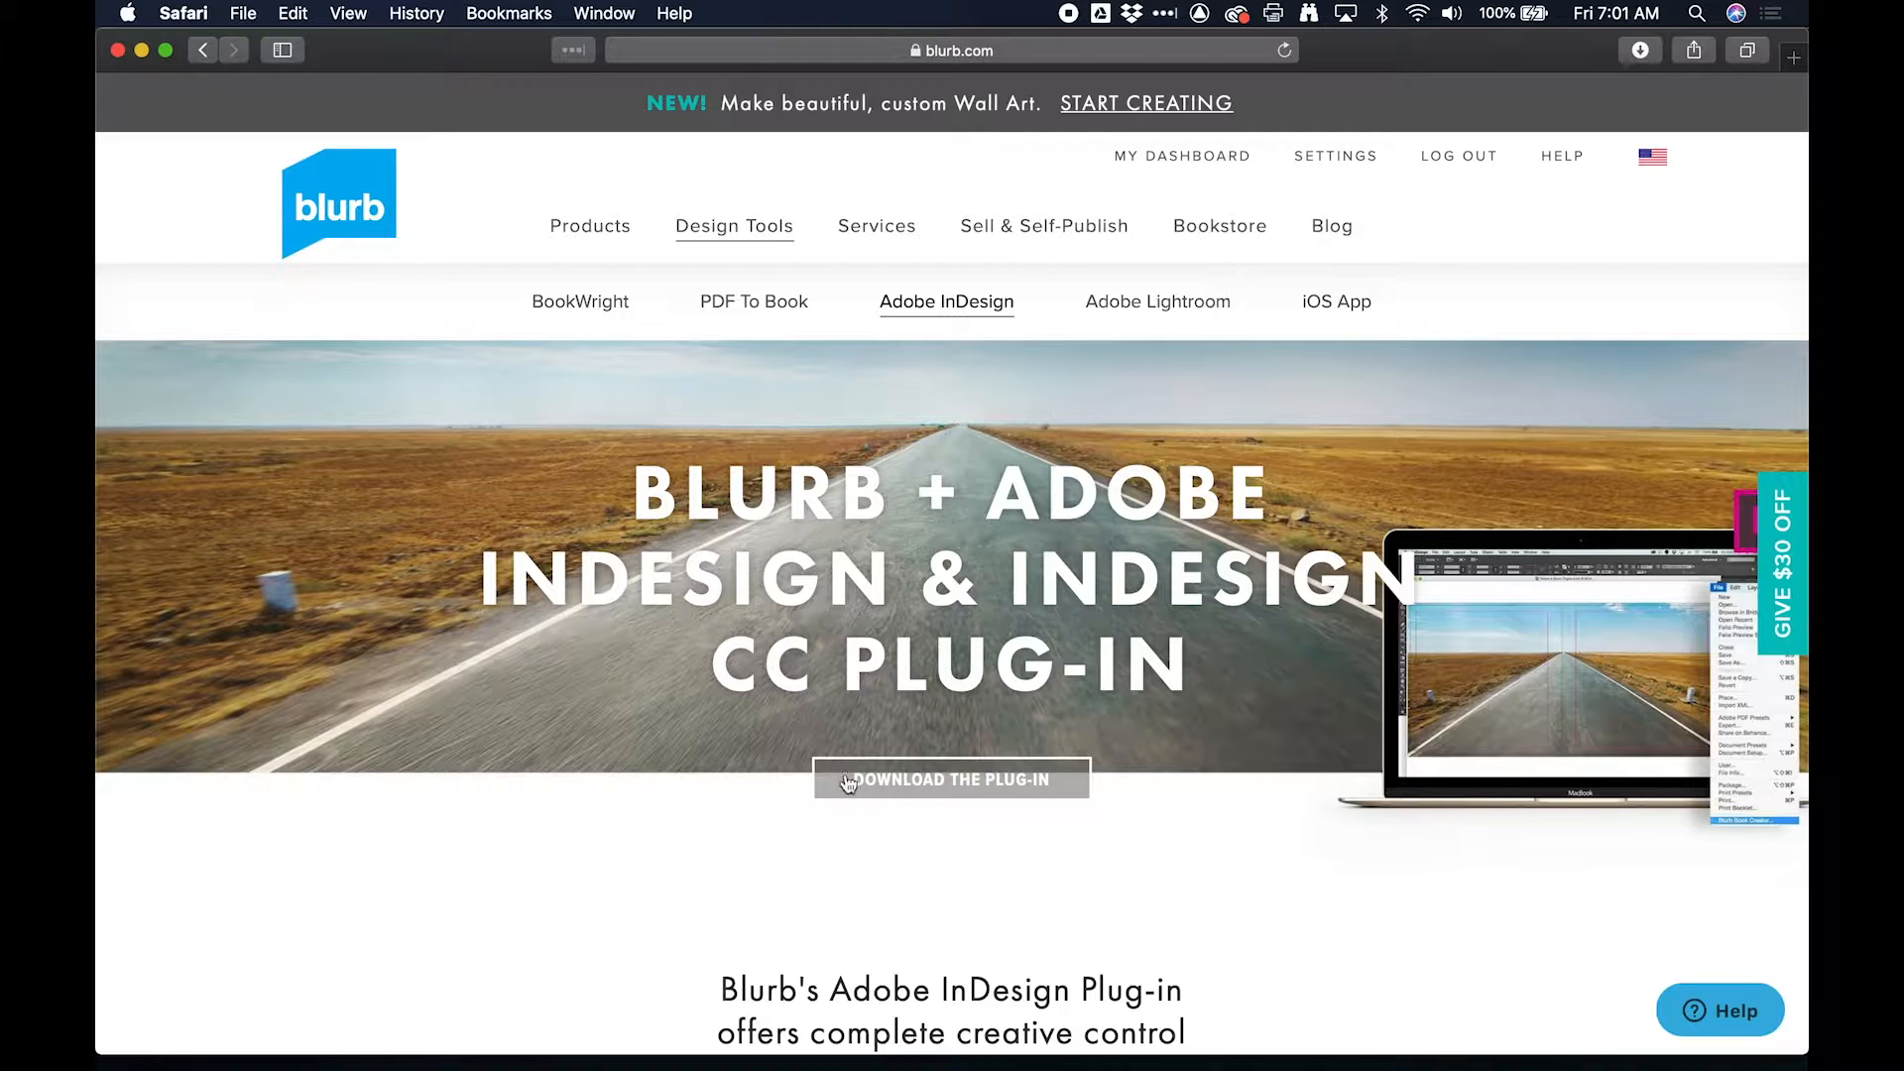
pyautogui.scroll(-5, 845, 779)
pyautogui.scroll(1, 873, 800)
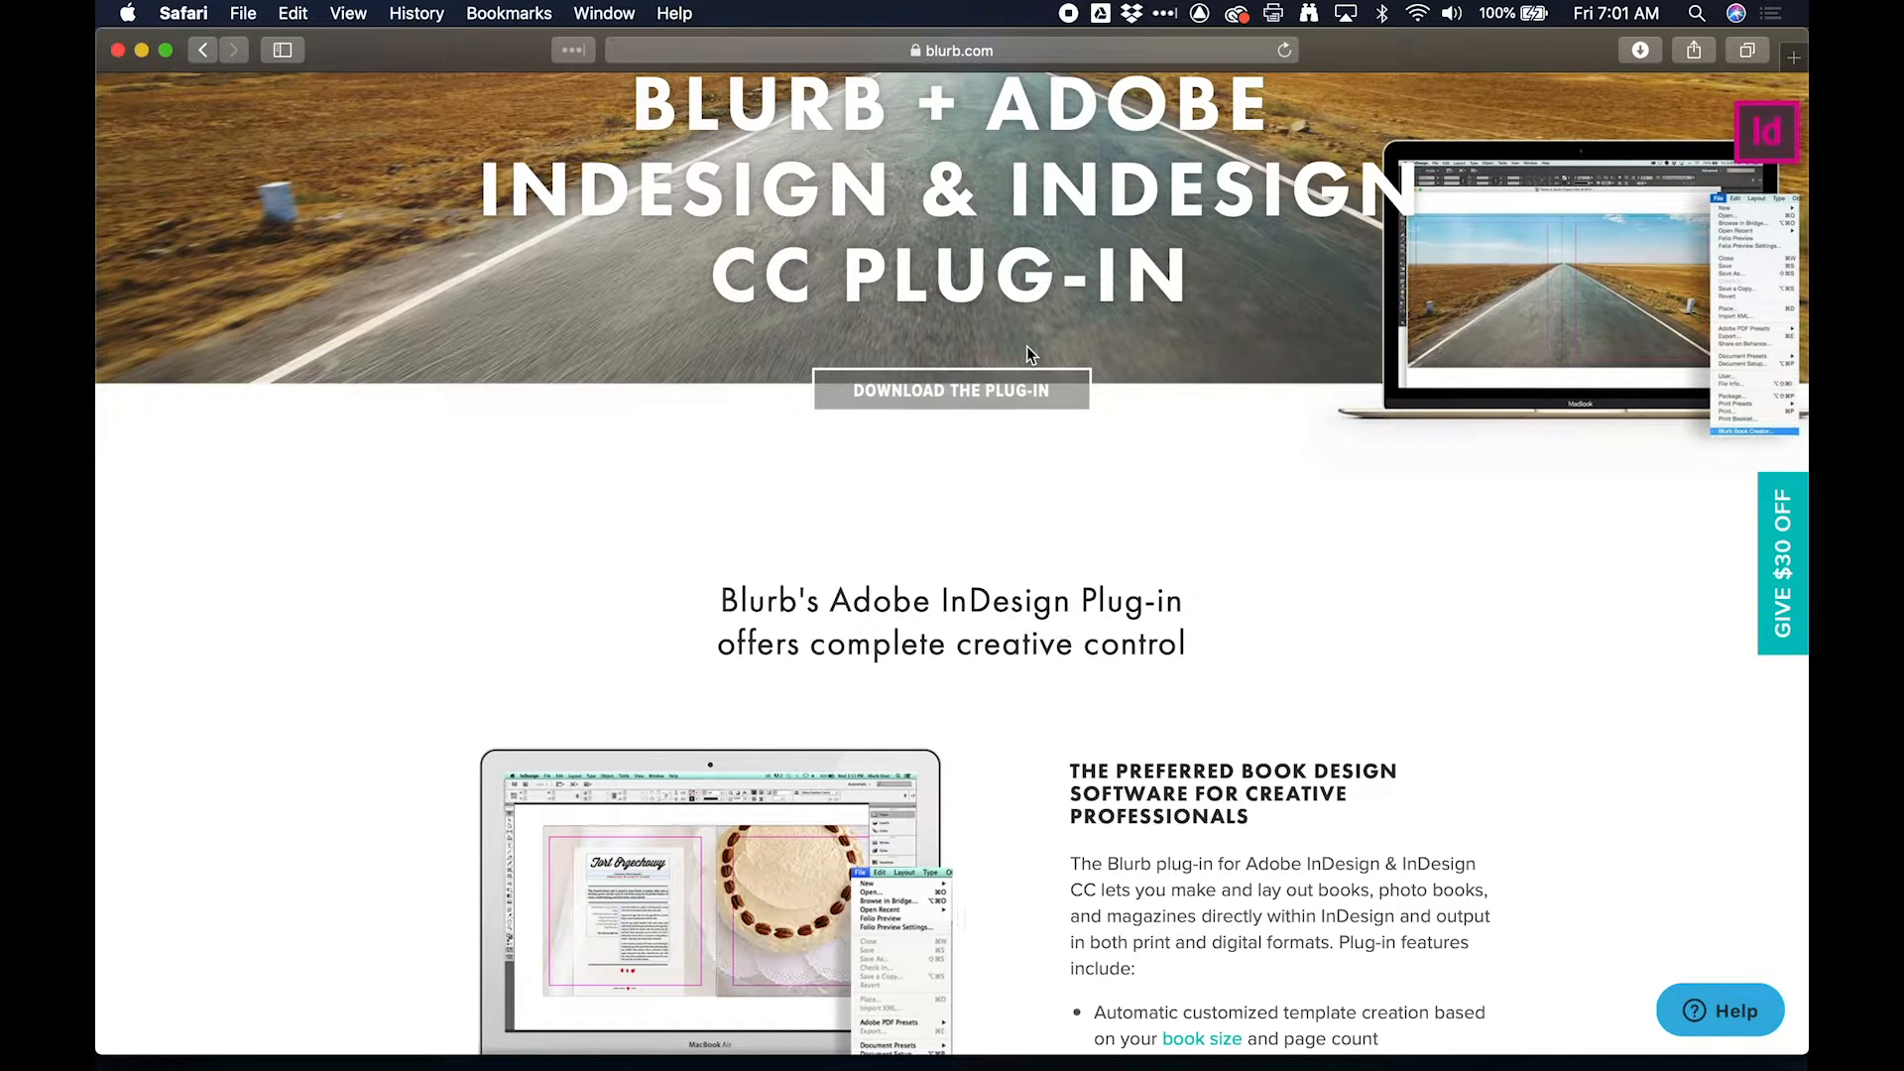
pyautogui.click(1006, 397)
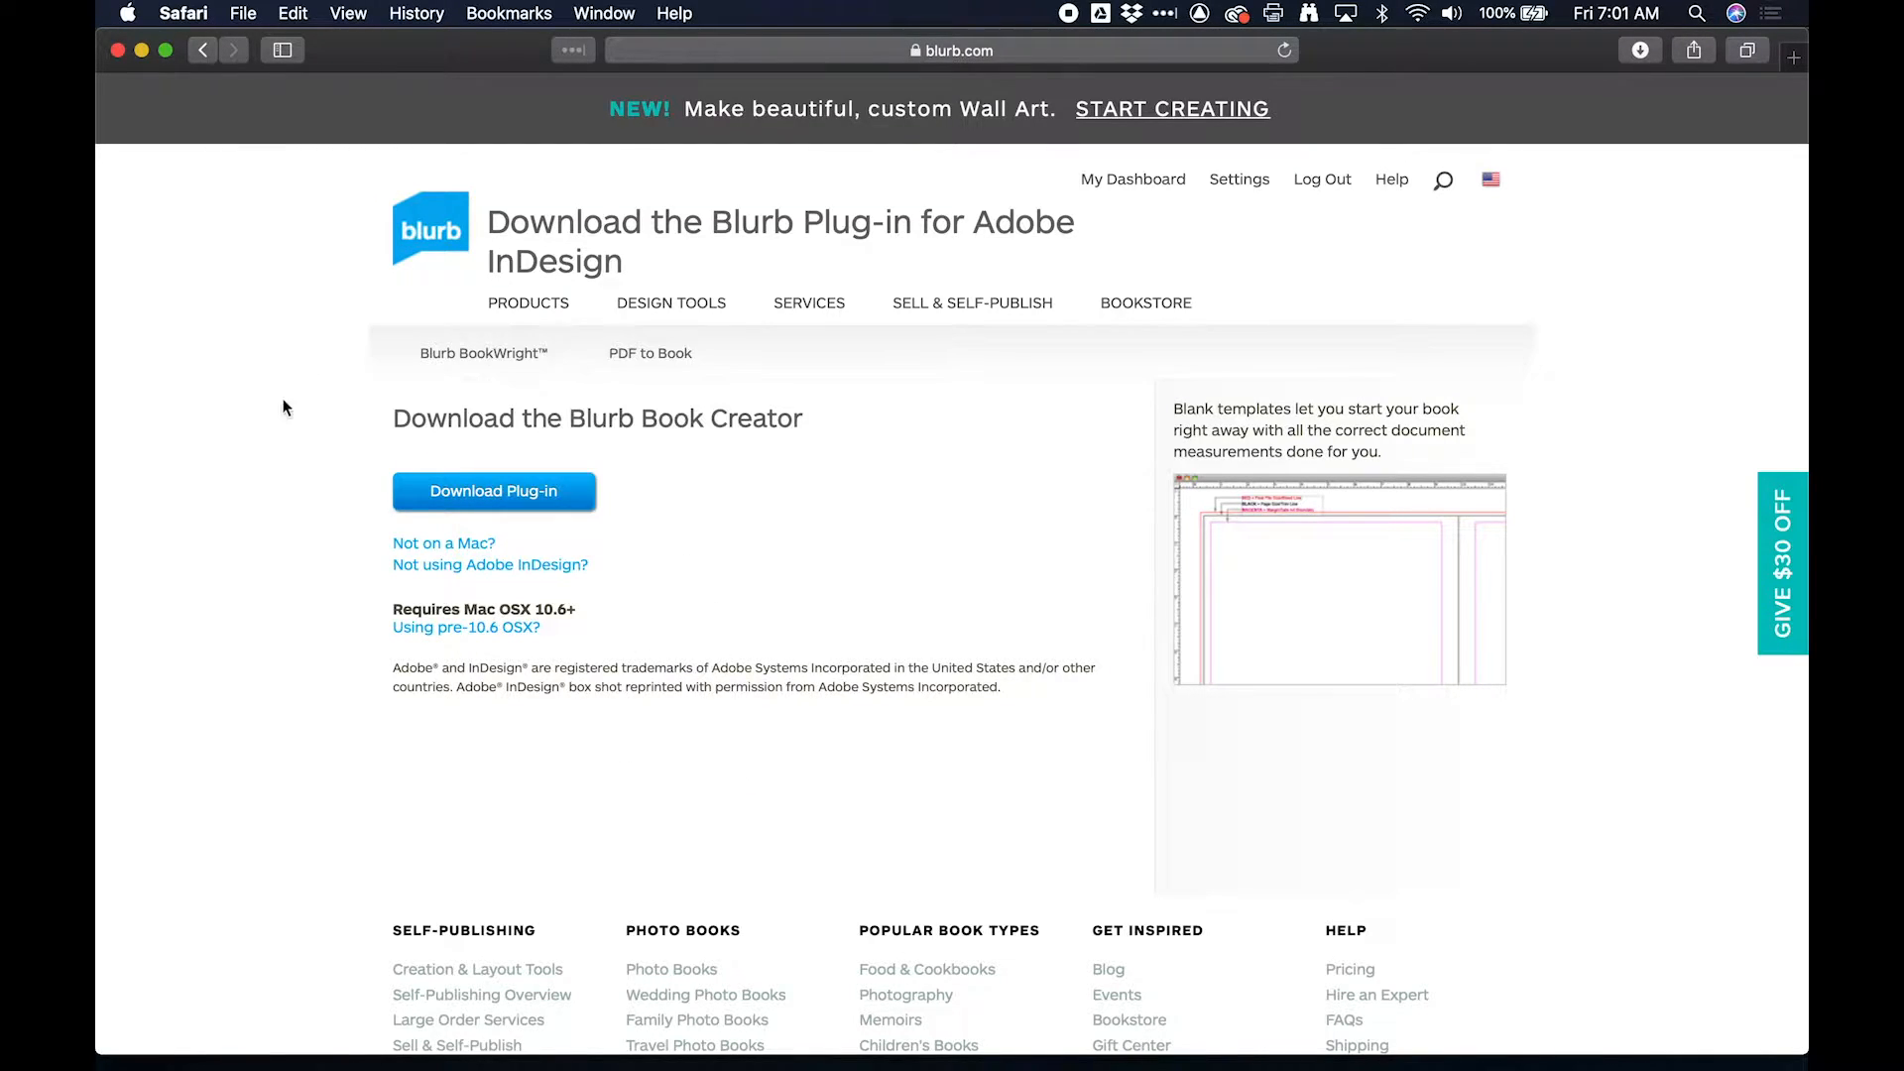
pyautogui.click(517, 493)
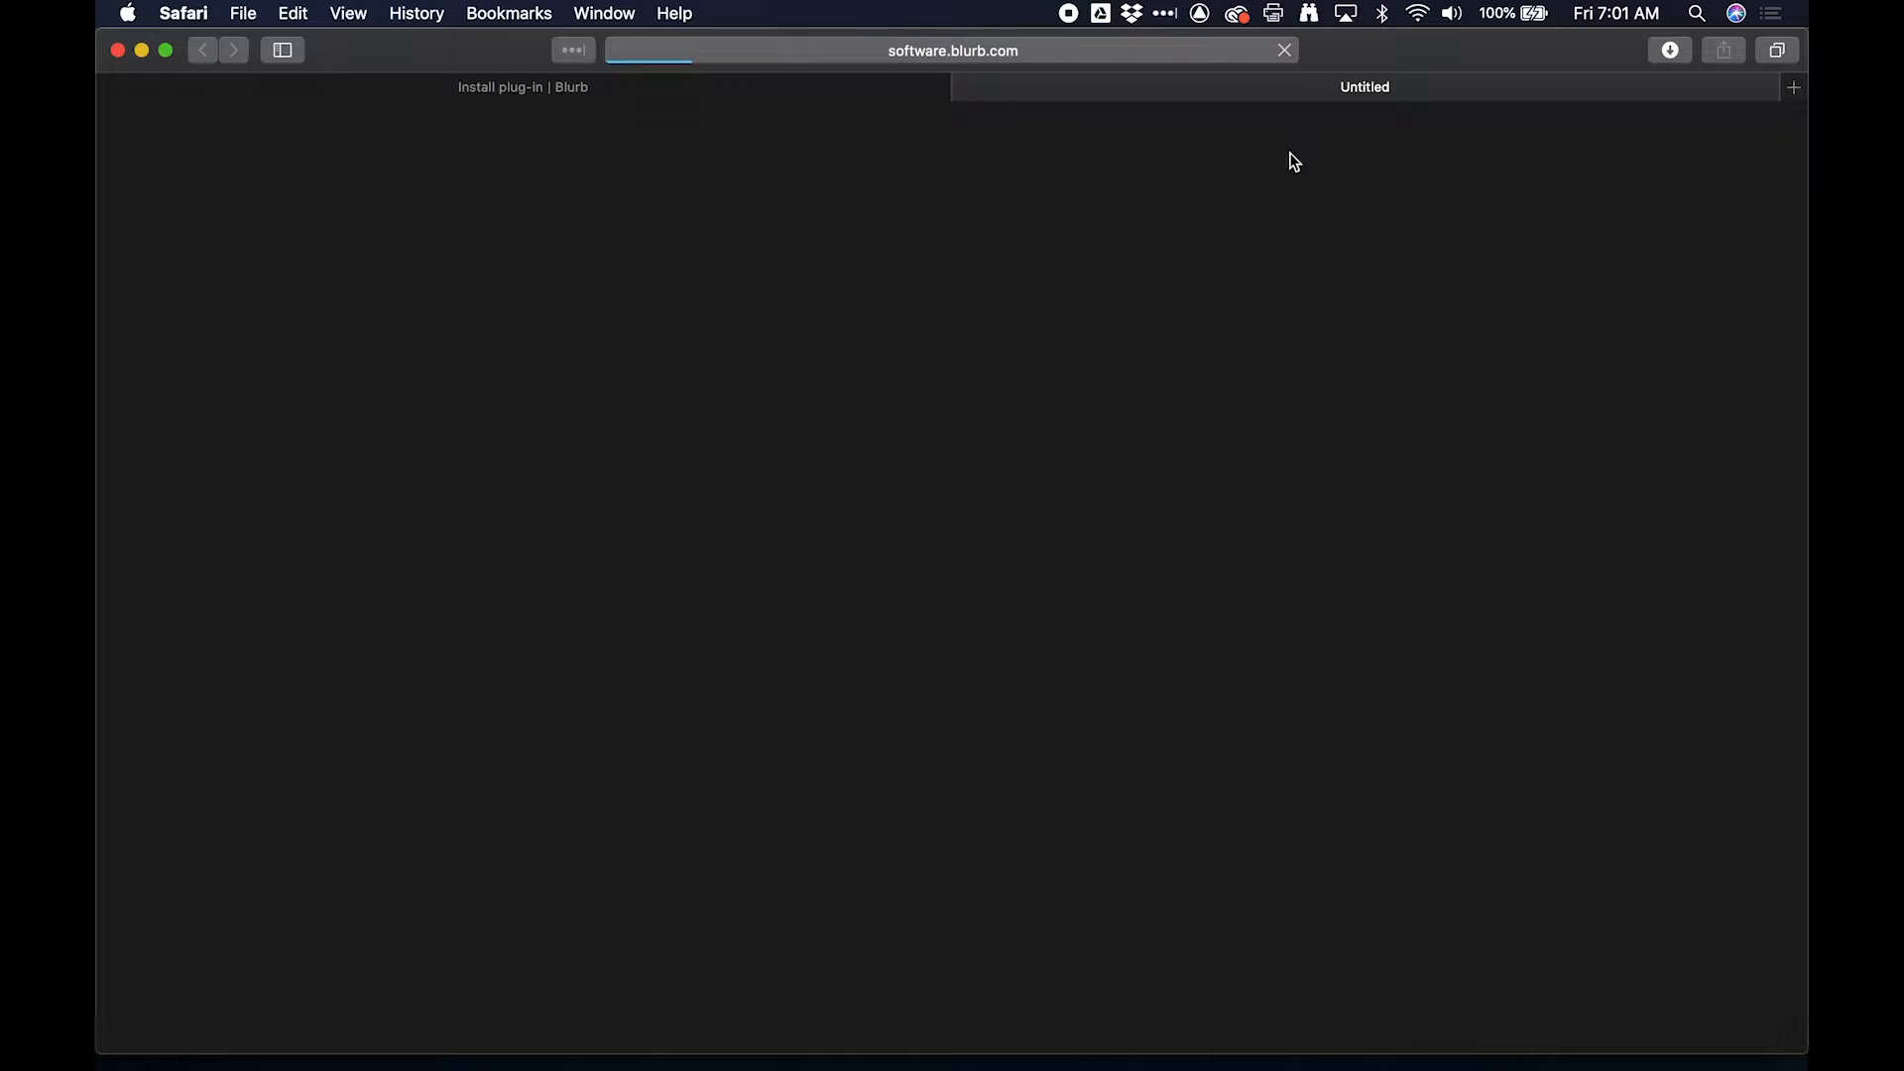
# Step: Check the browser's downloads for the Blurb plug-in installer and close both browser windows
pyautogui.click(1670, 50)
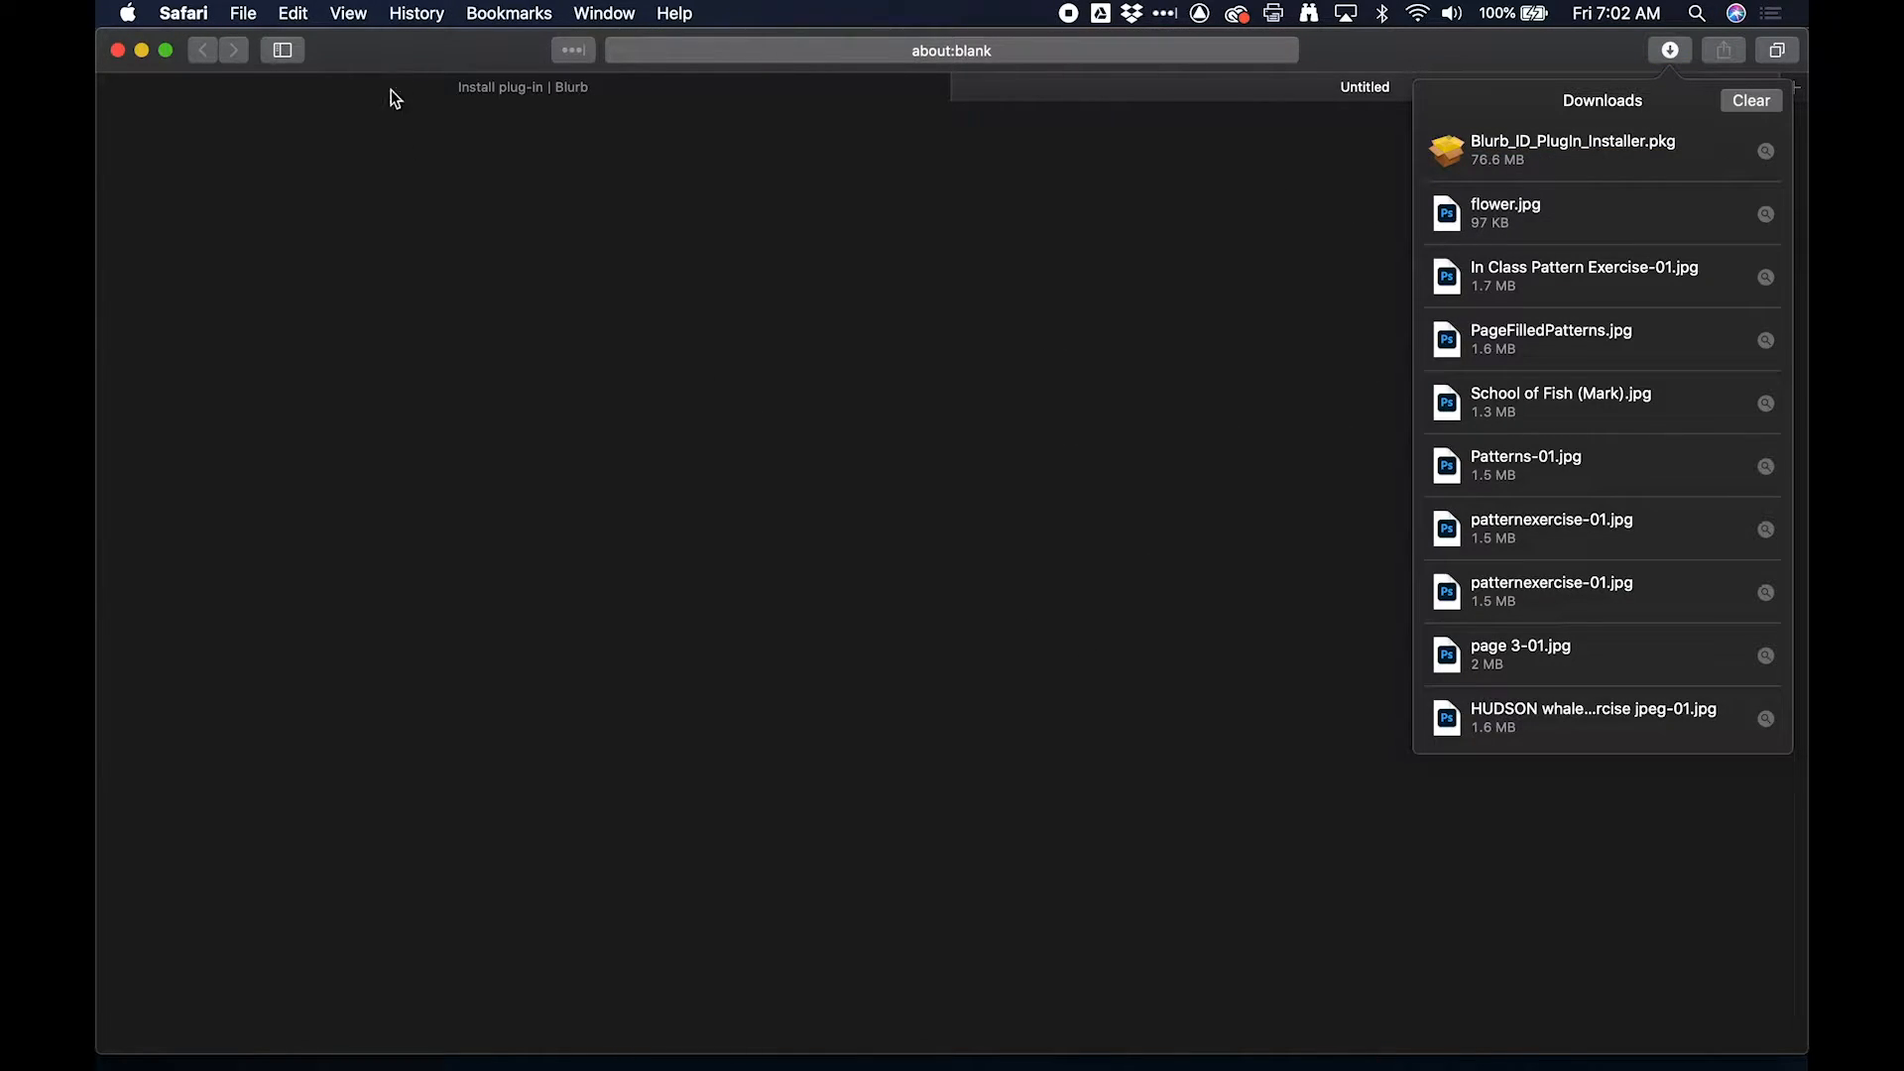
pyautogui.click(527, 347)
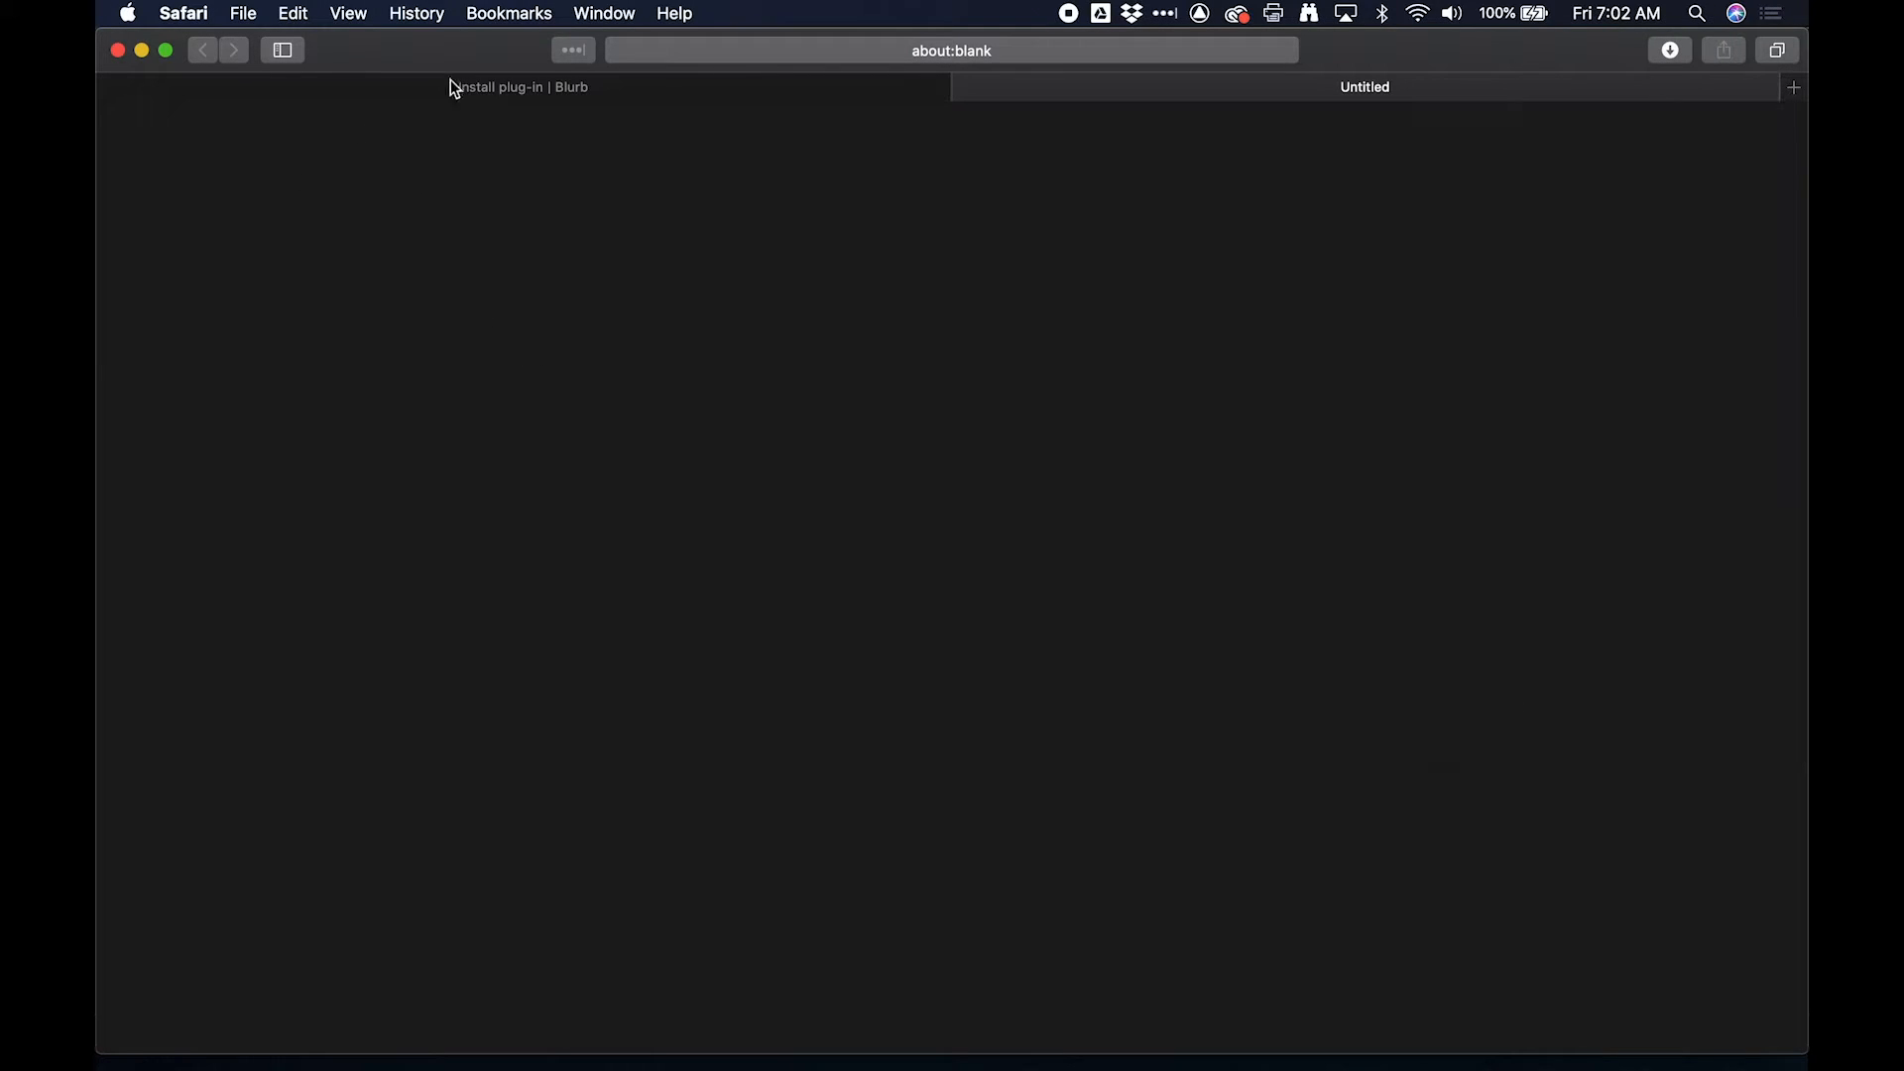
pyautogui.click(117, 50)
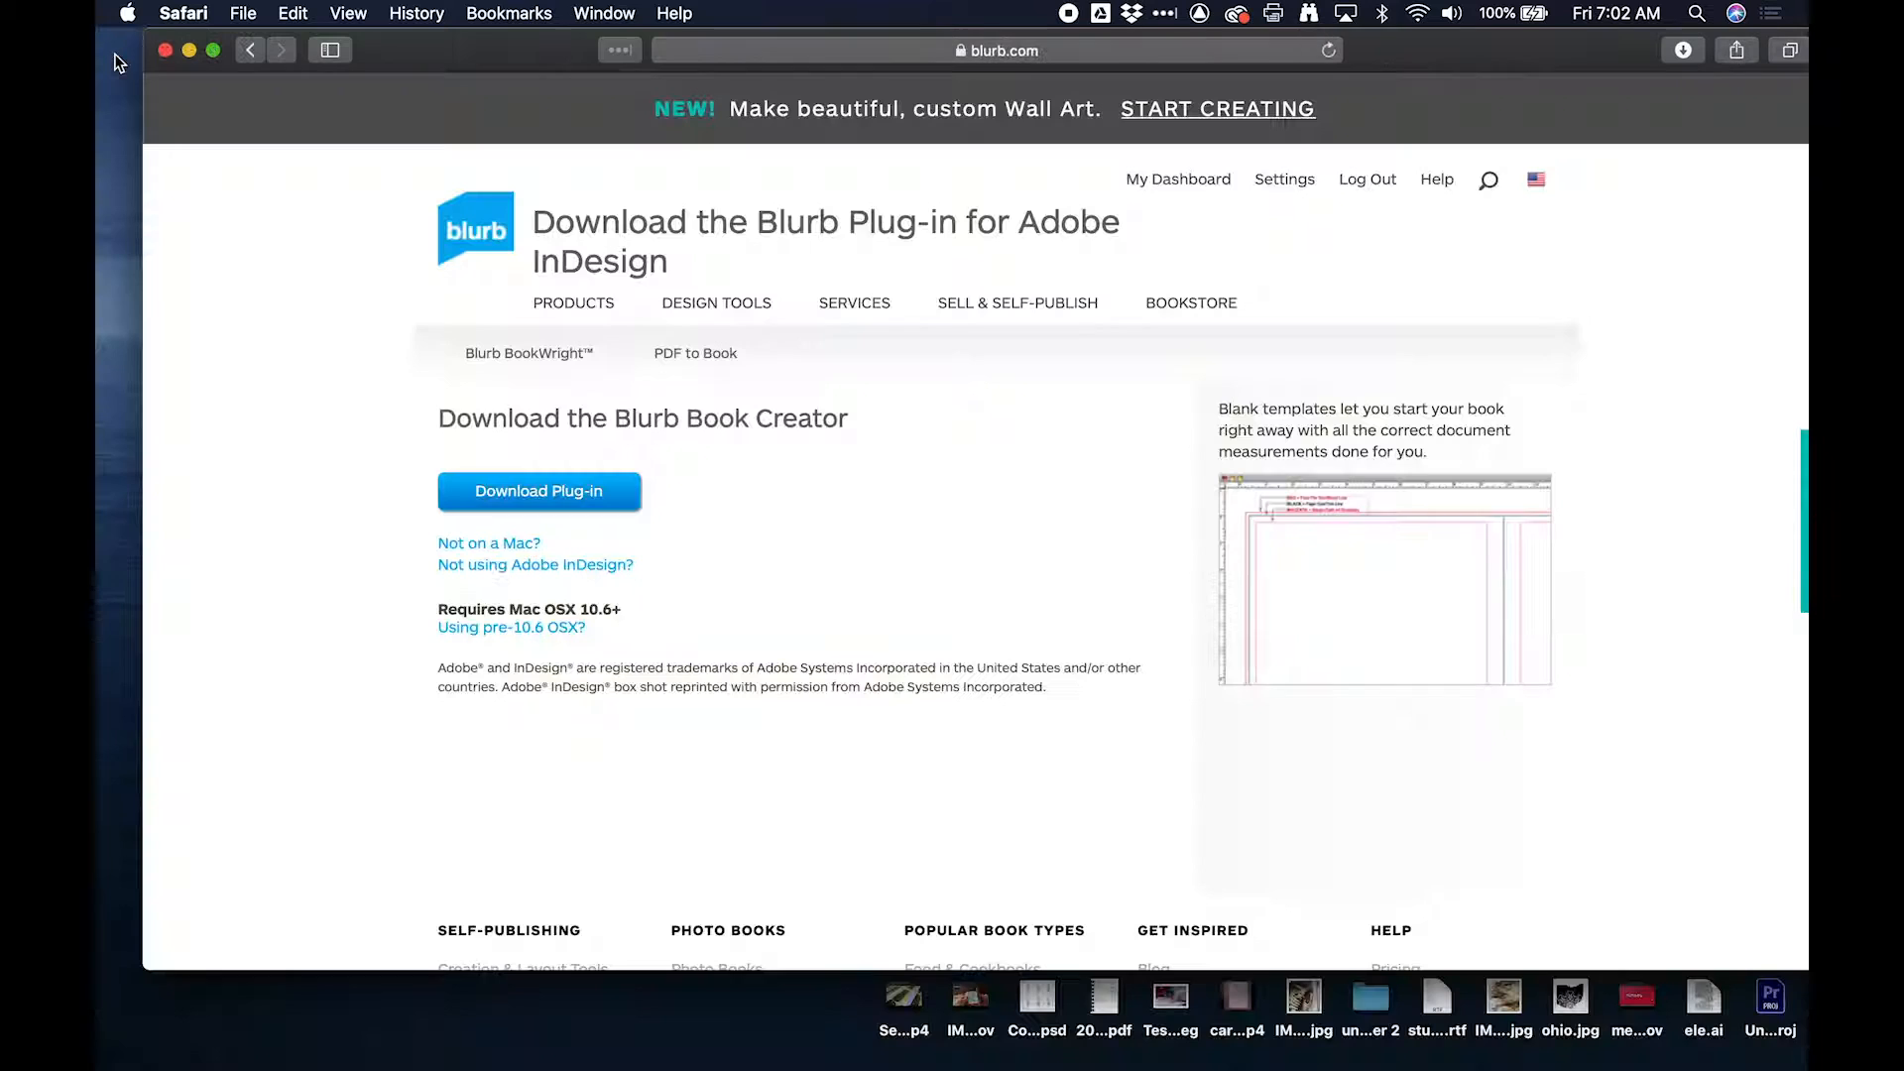
pyautogui.click(165, 51)
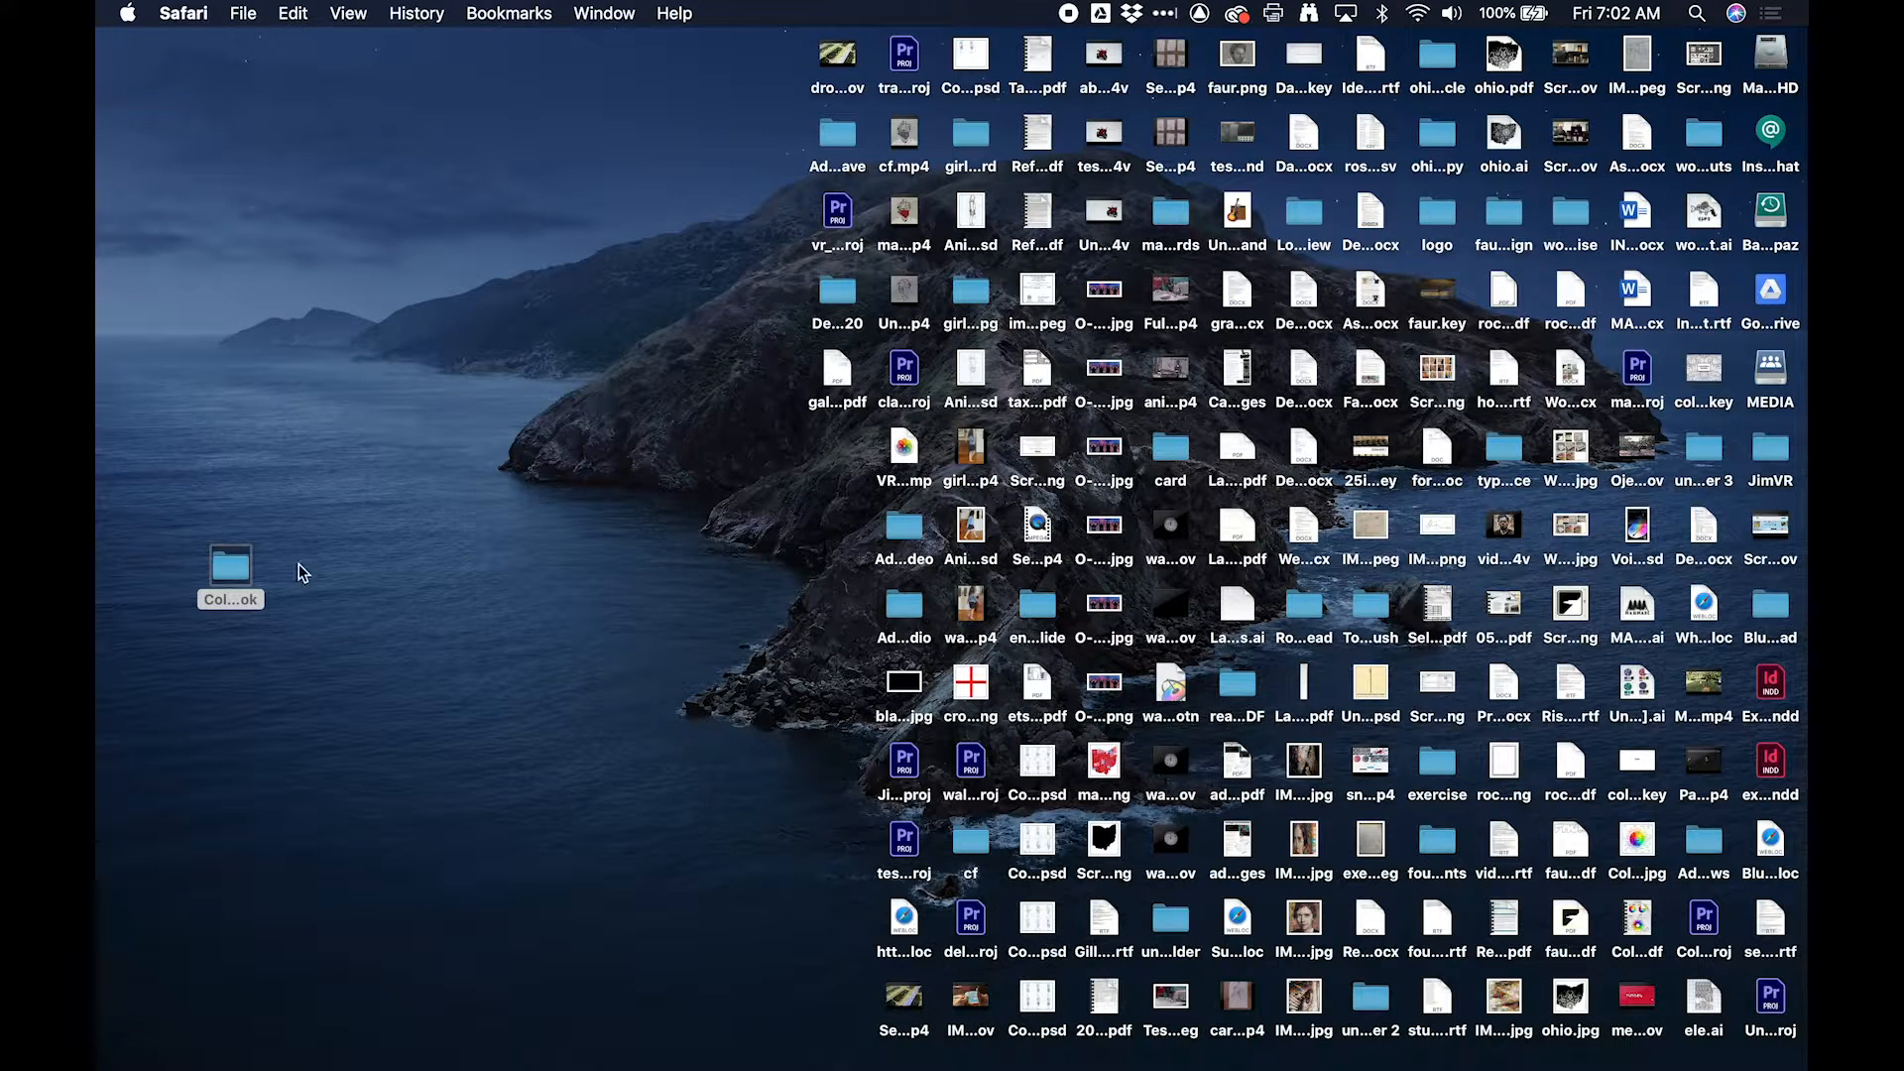
# Step: Look through all the page images in the ColoringBook folder on the desktop, and close the folder
pyautogui.moveTo(222, 1069)
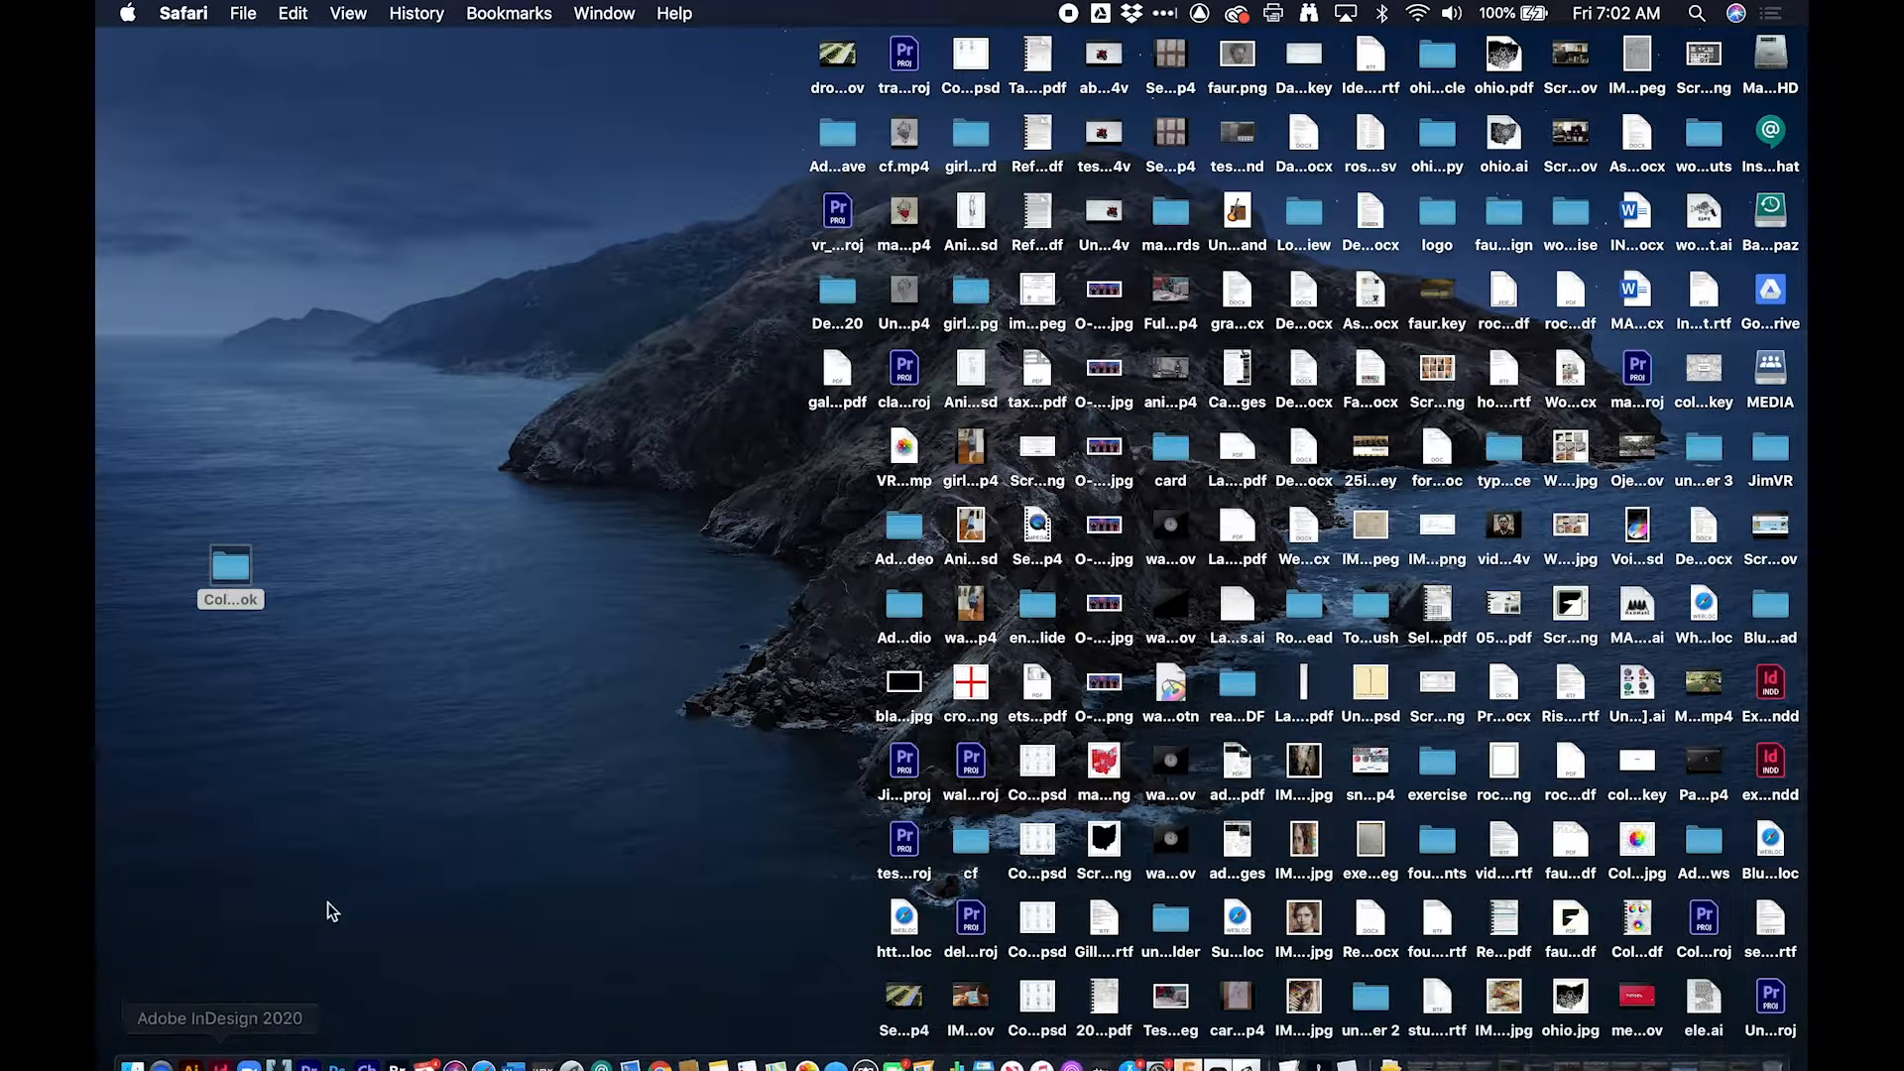
pyautogui.click(238, 557)
pyautogui.doubleClick(238, 557)
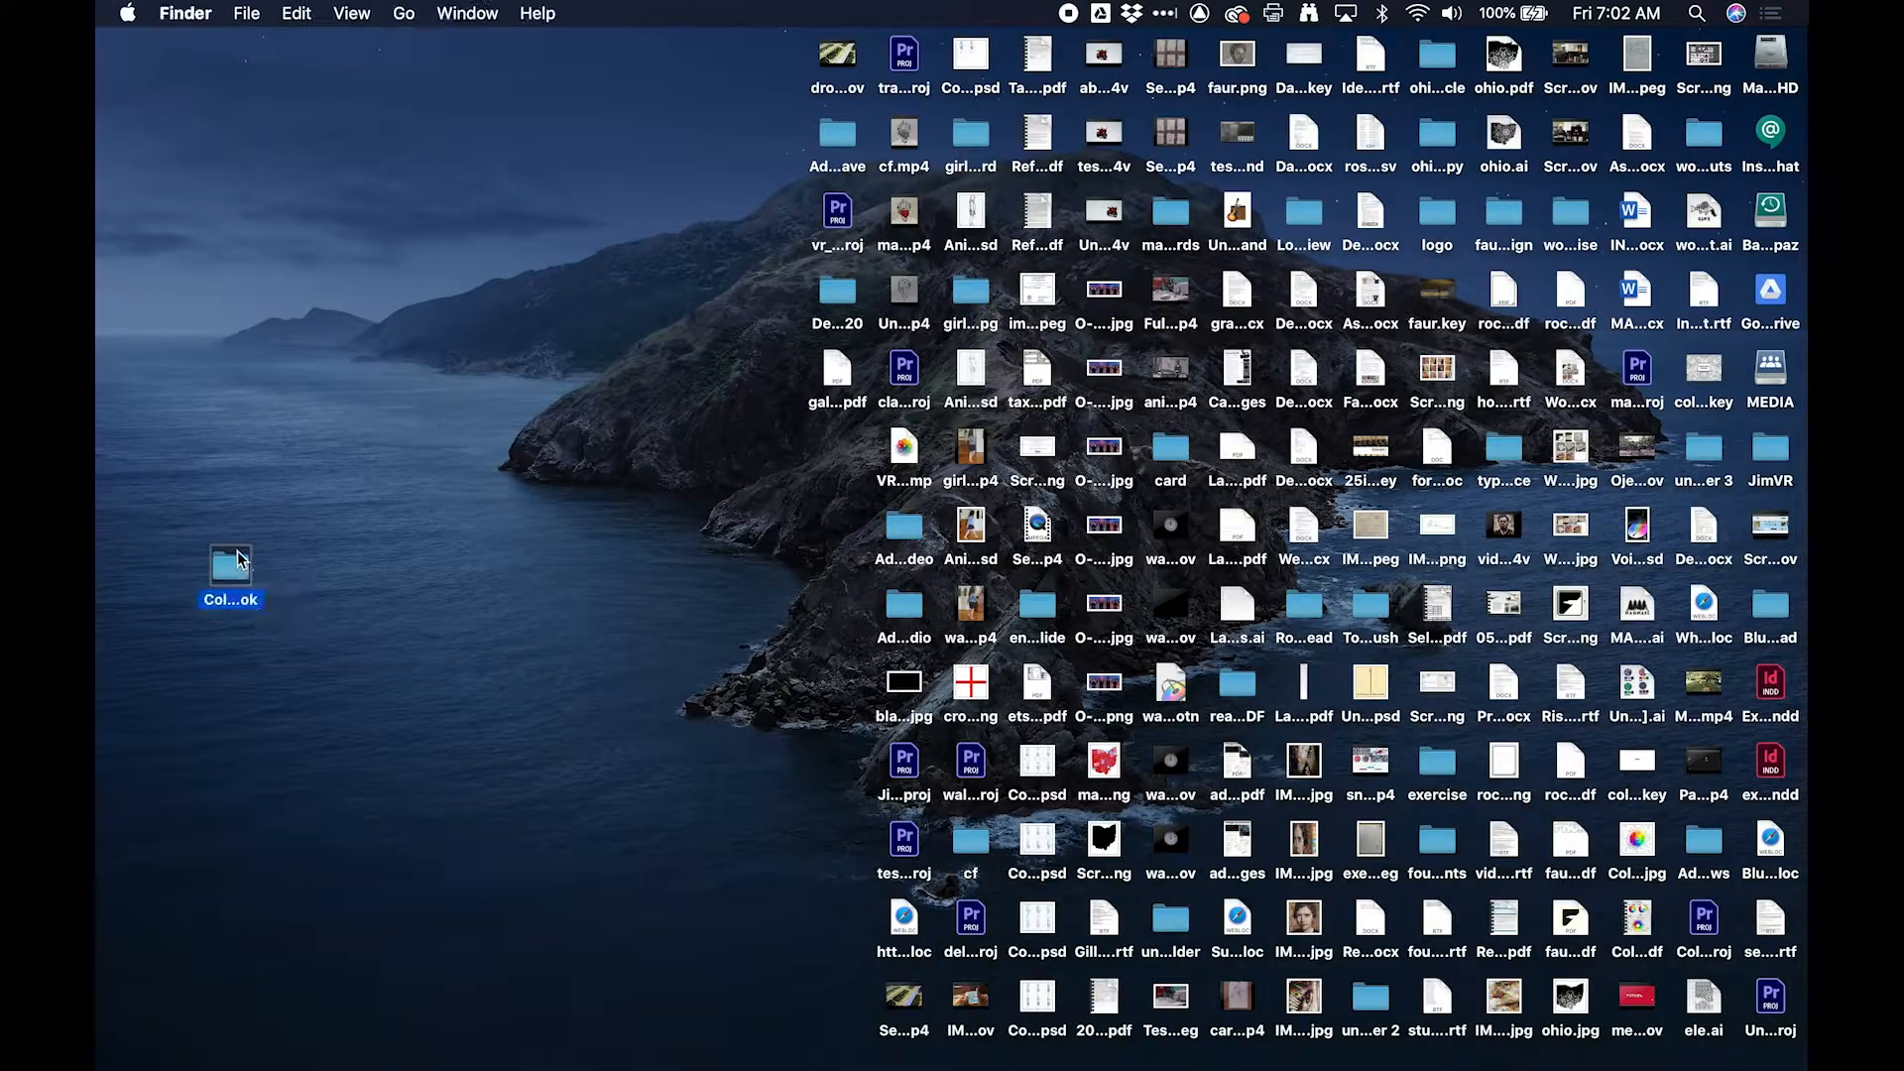
pyautogui.scroll(10, 570, 441)
pyautogui.scroll(-10, 570, 440)
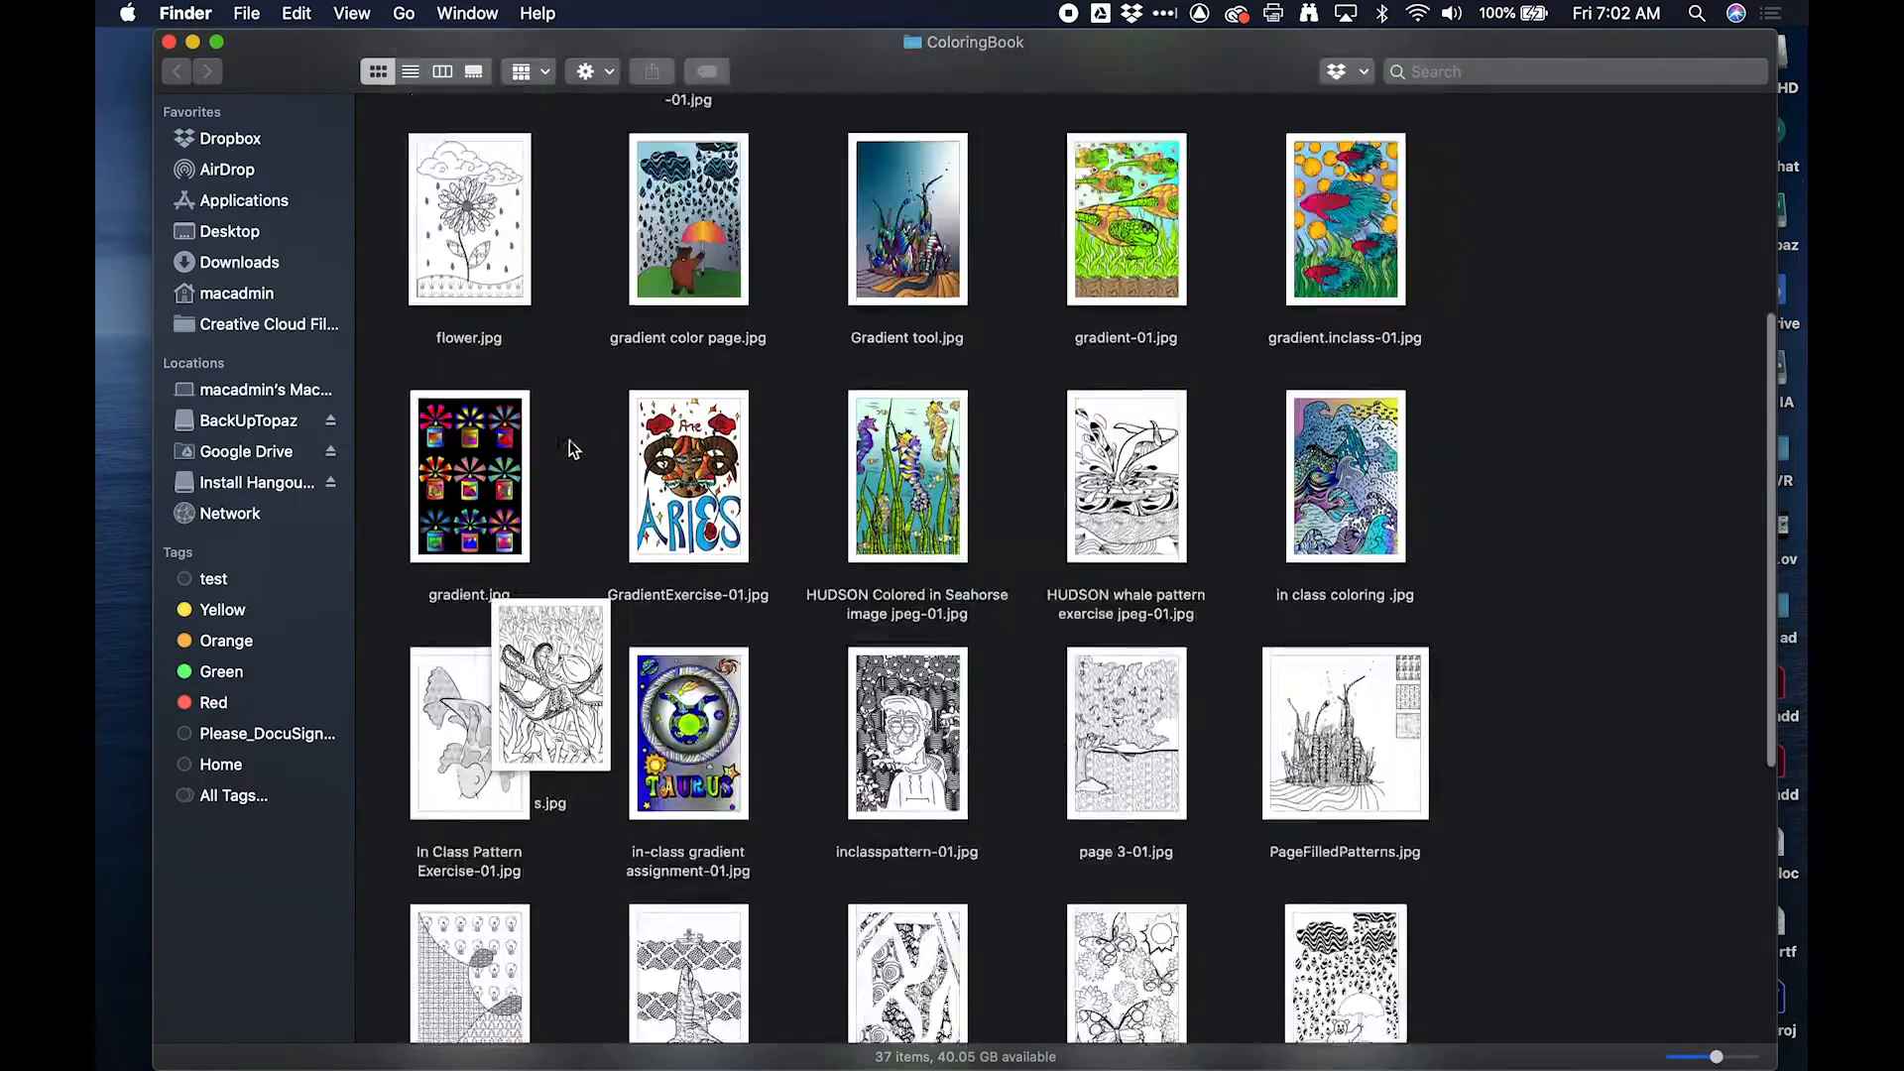
pyautogui.scroll(8, 570, 440)
pyautogui.scroll(3, 570, 440)
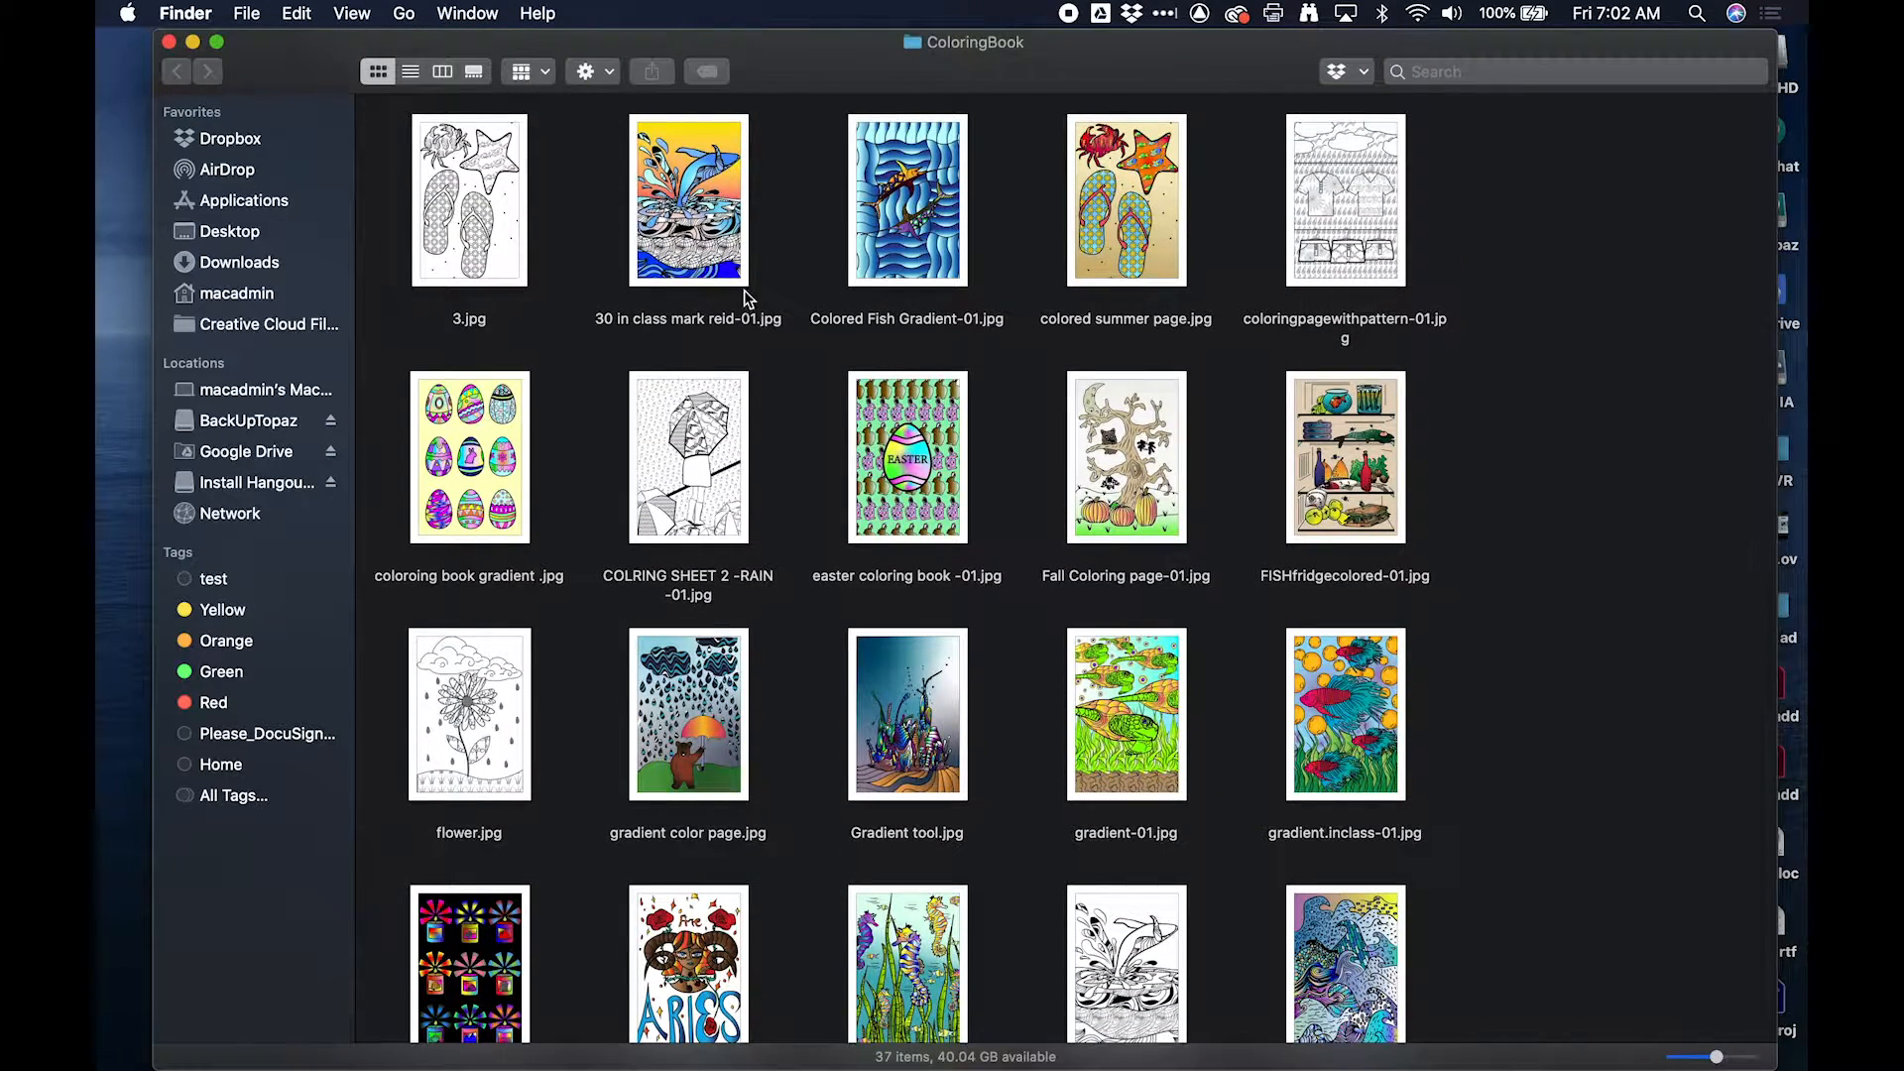
pyautogui.scroll(-15, 981, 203)
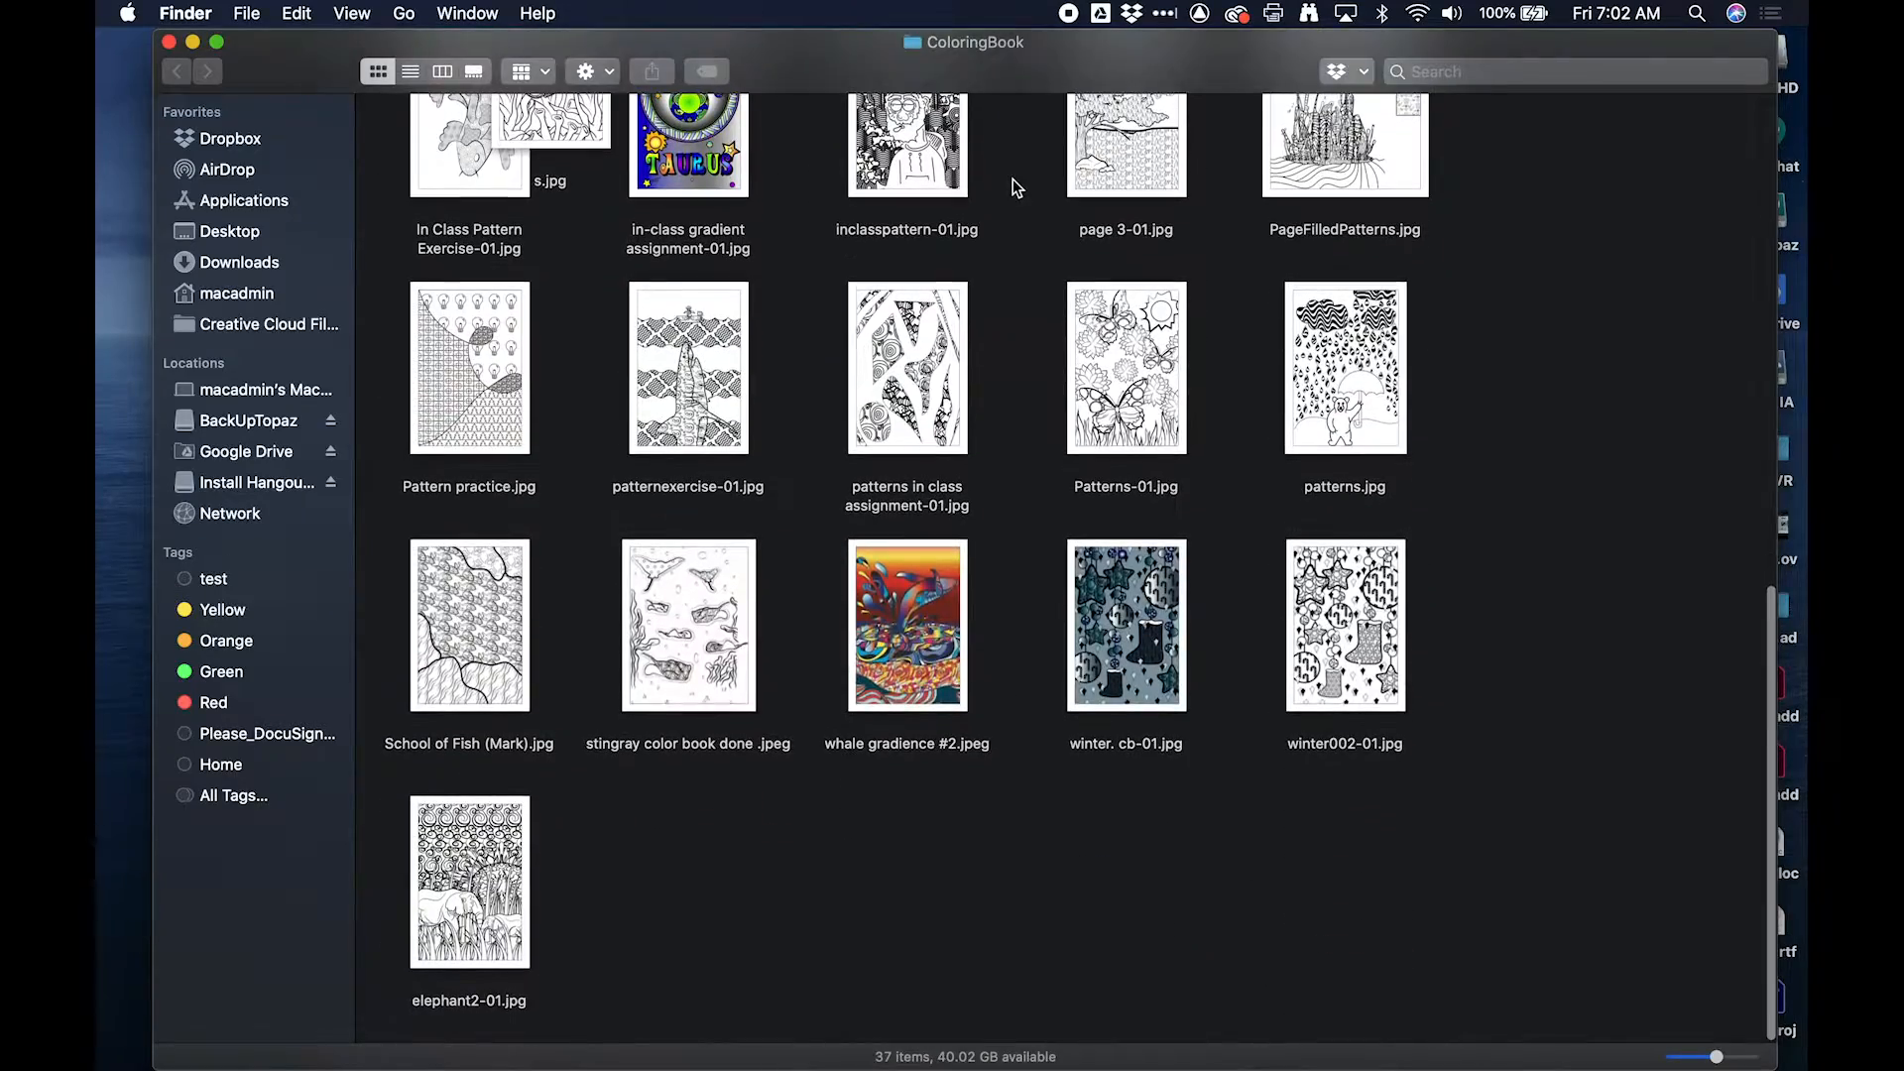
pyautogui.scroll(10, 921, 274)
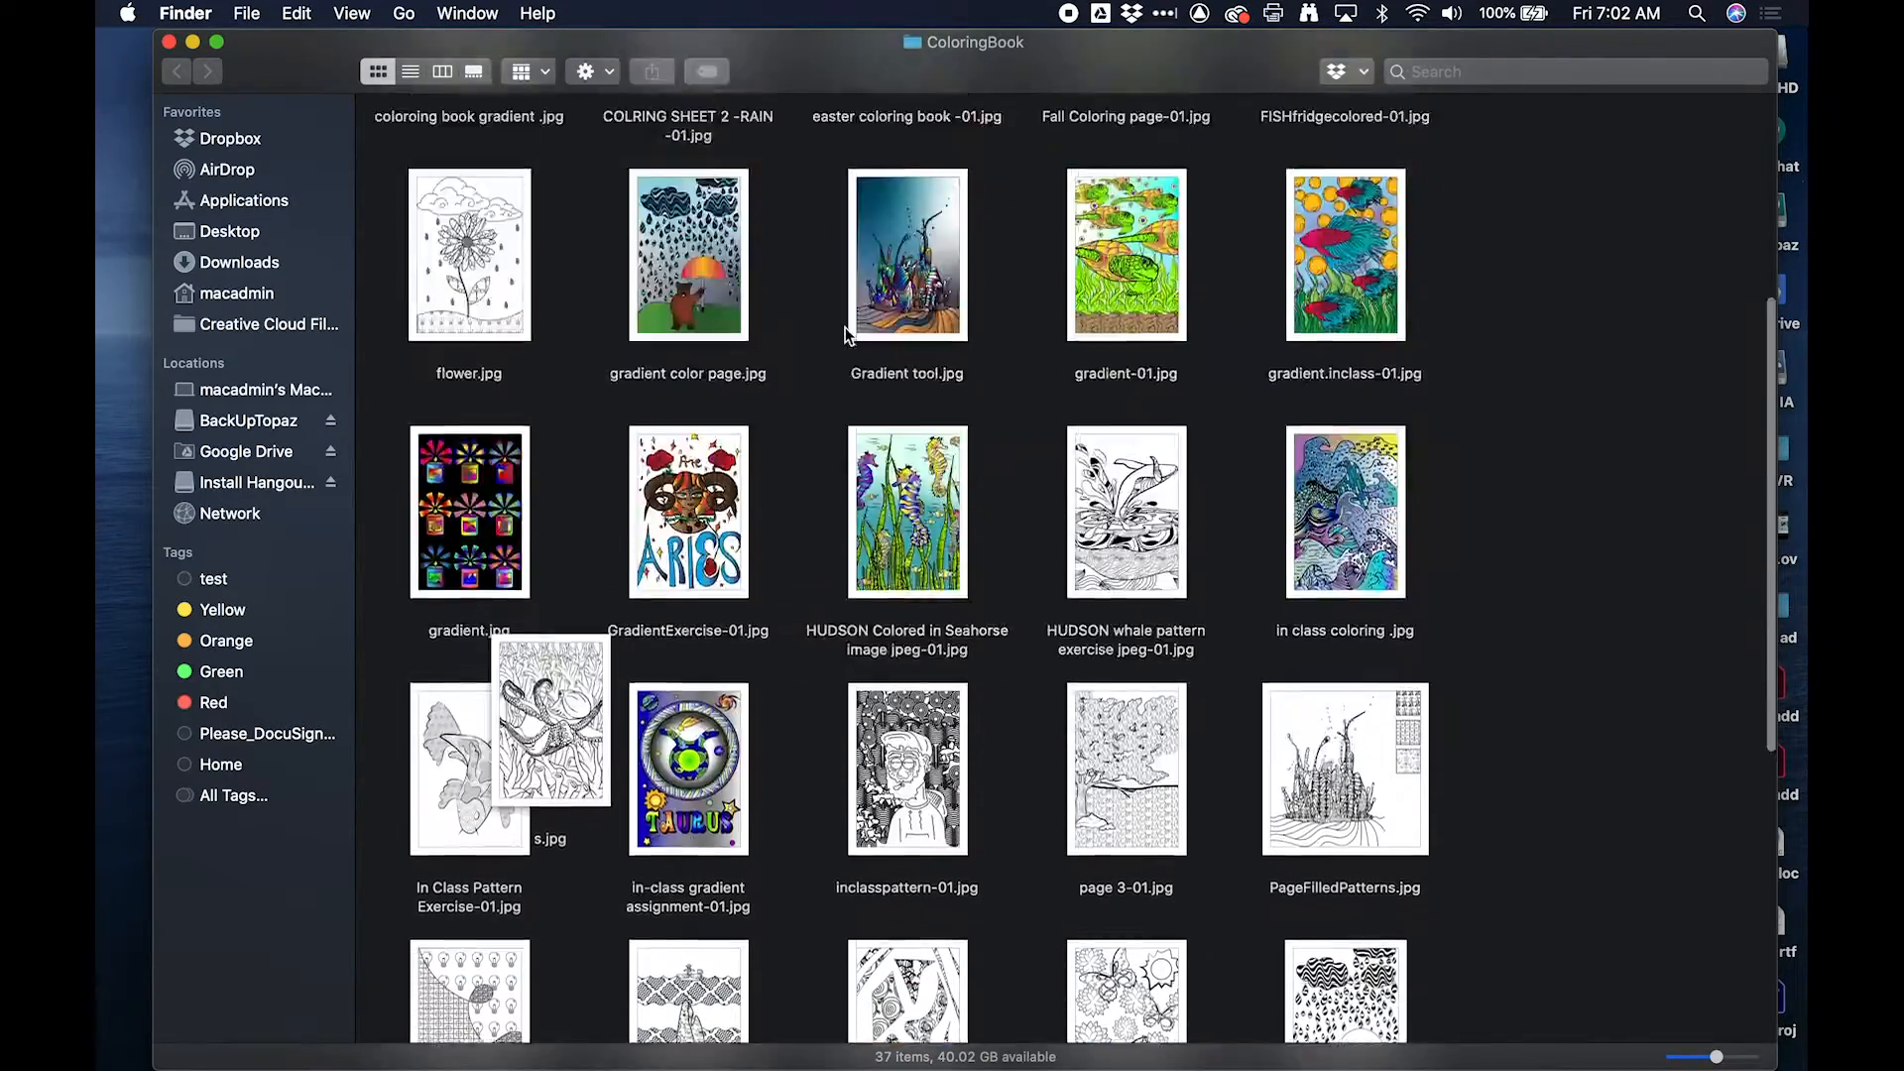
pyautogui.click(170, 44)
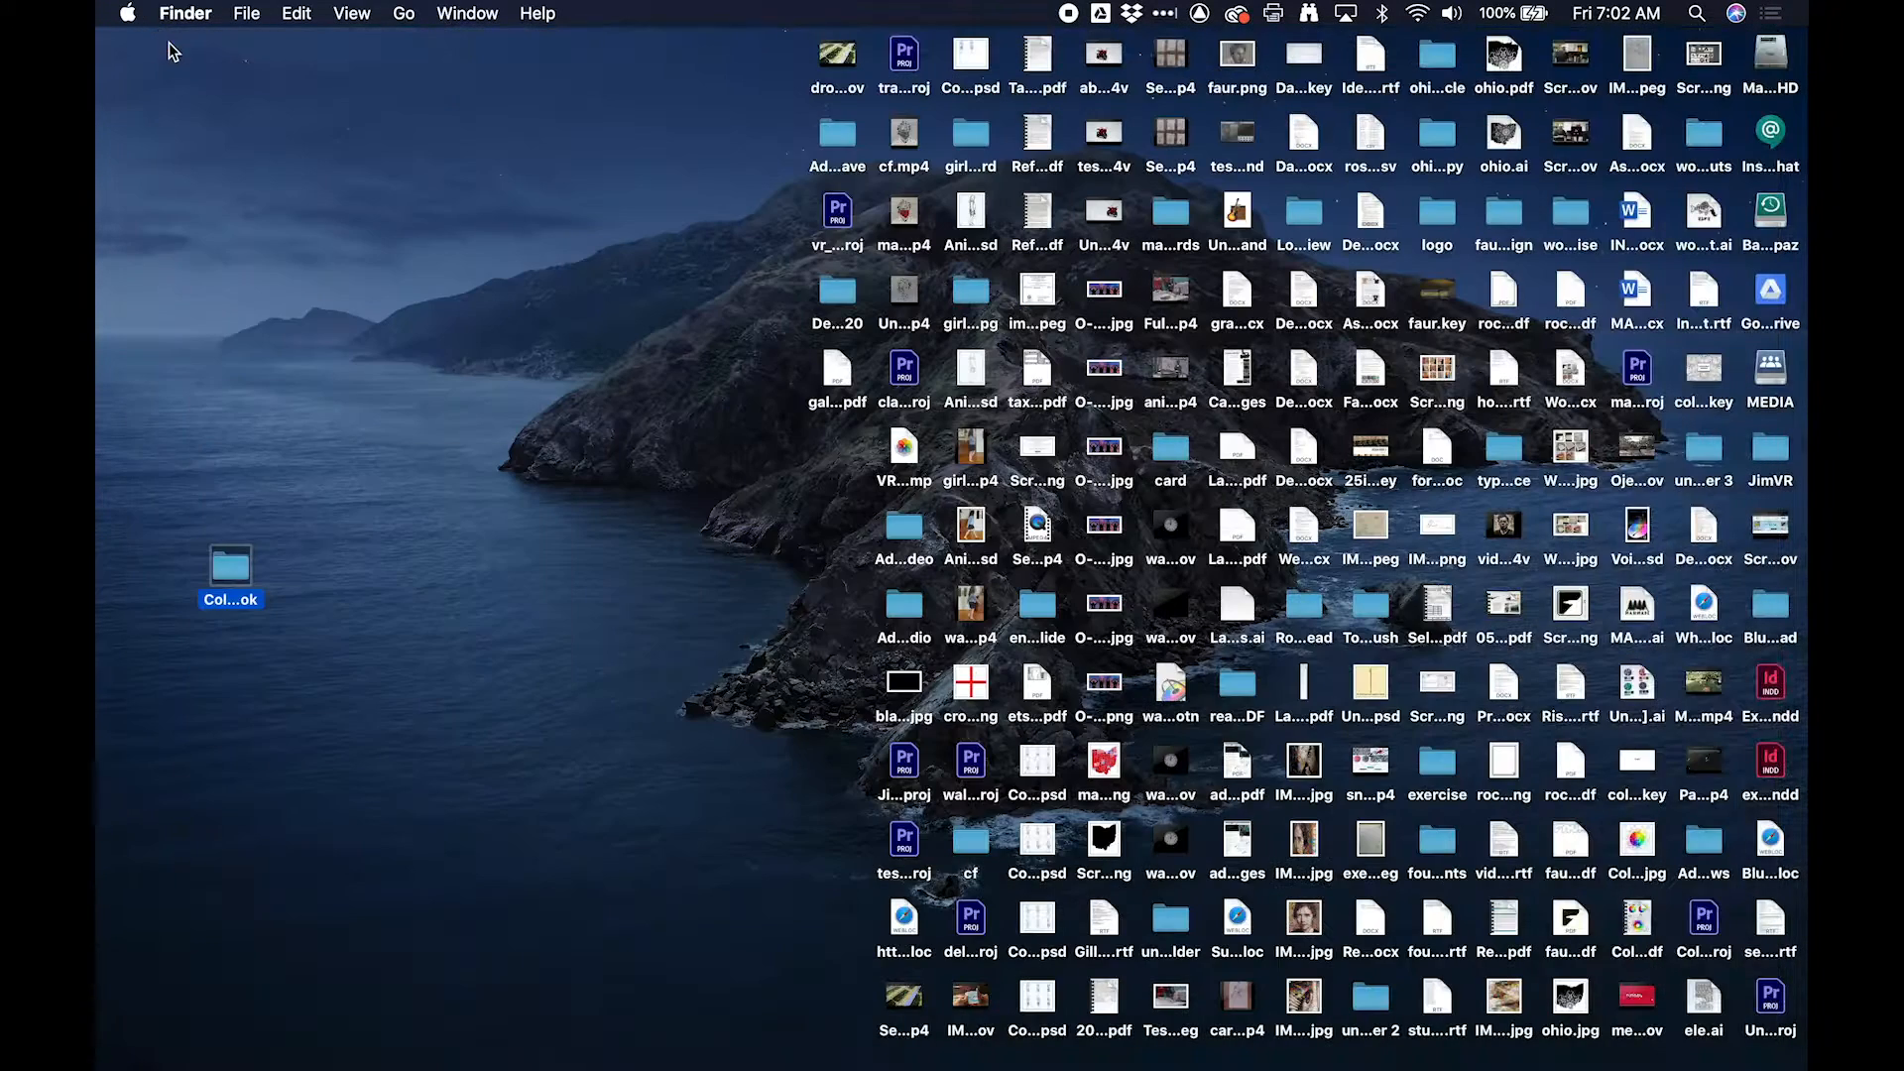
# Step: Move the ColoringBook folder slightly higher on the desktop and launch Adobe InDesign 2020
pyautogui.moveTo(280, 1056)
pyautogui.moveTo(248, 580); pyautogui.dragTo(259, 481)
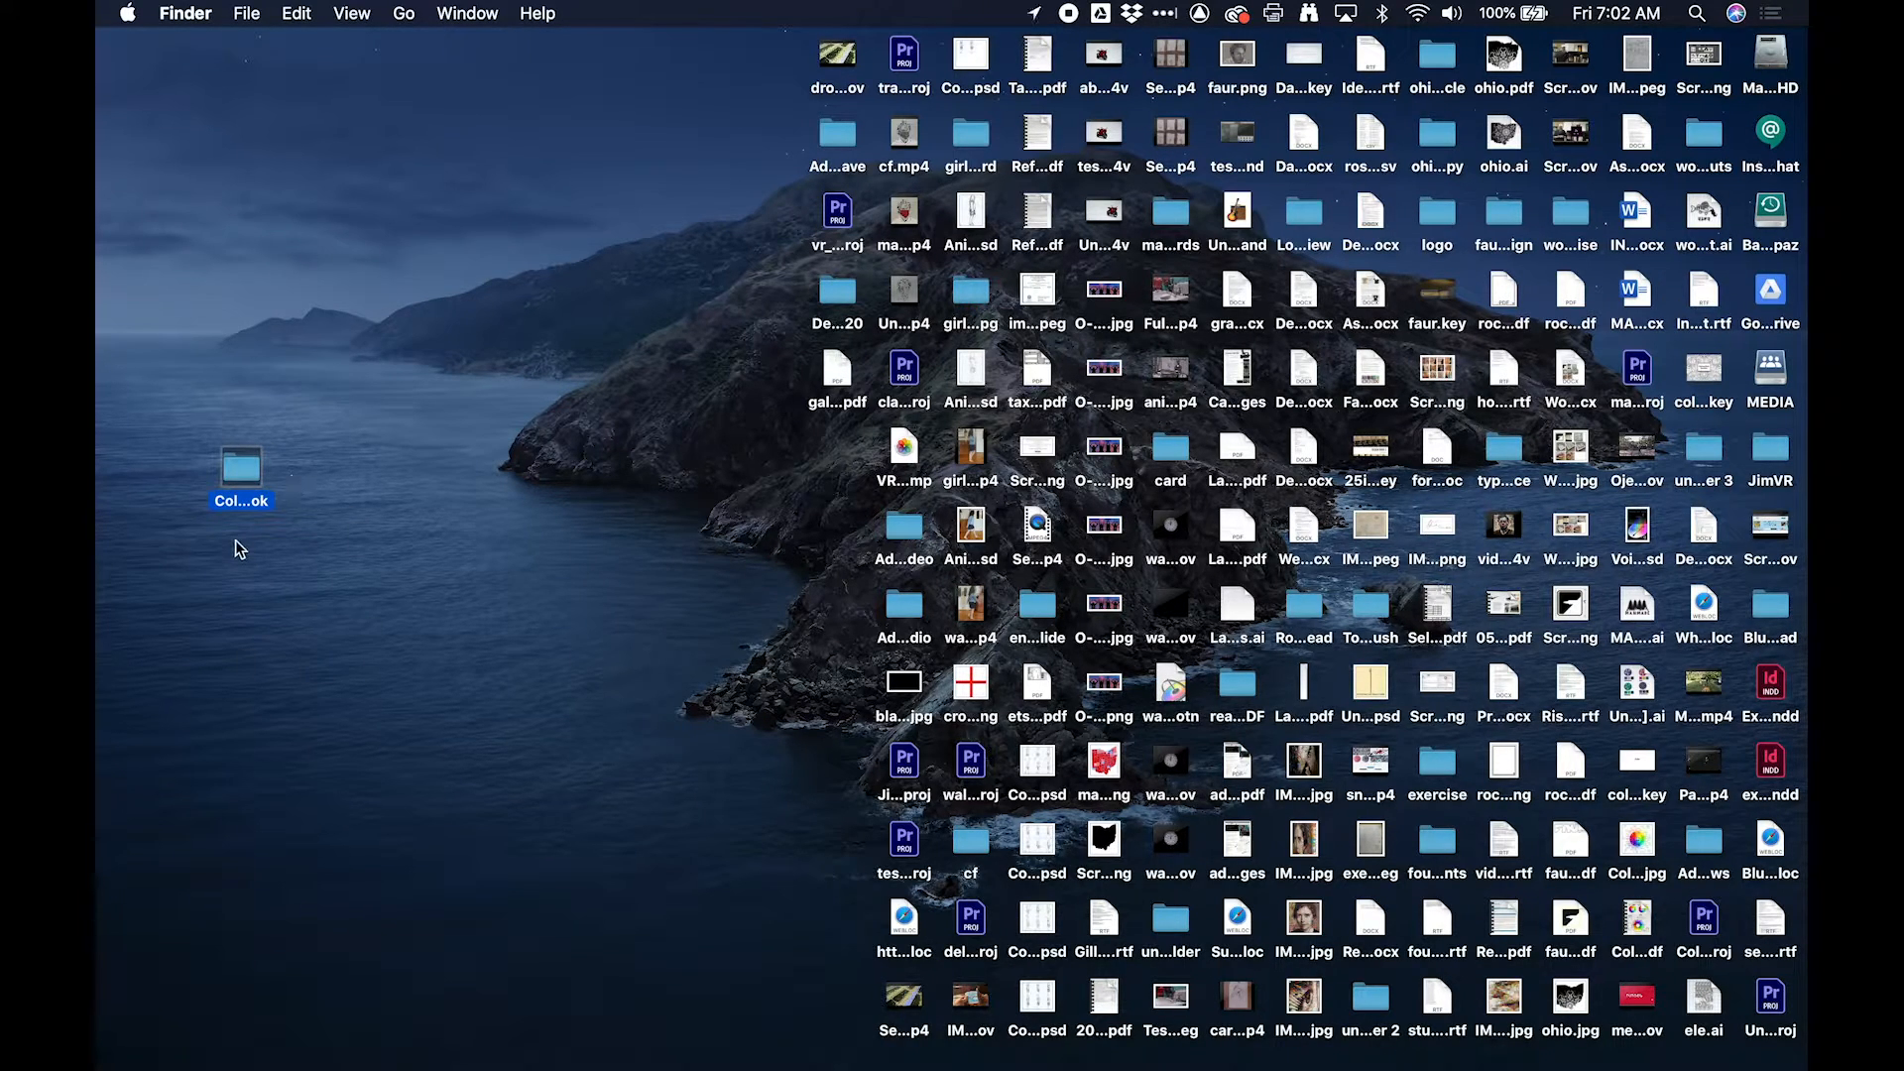
pyautogui.moveTo(194, 1062)
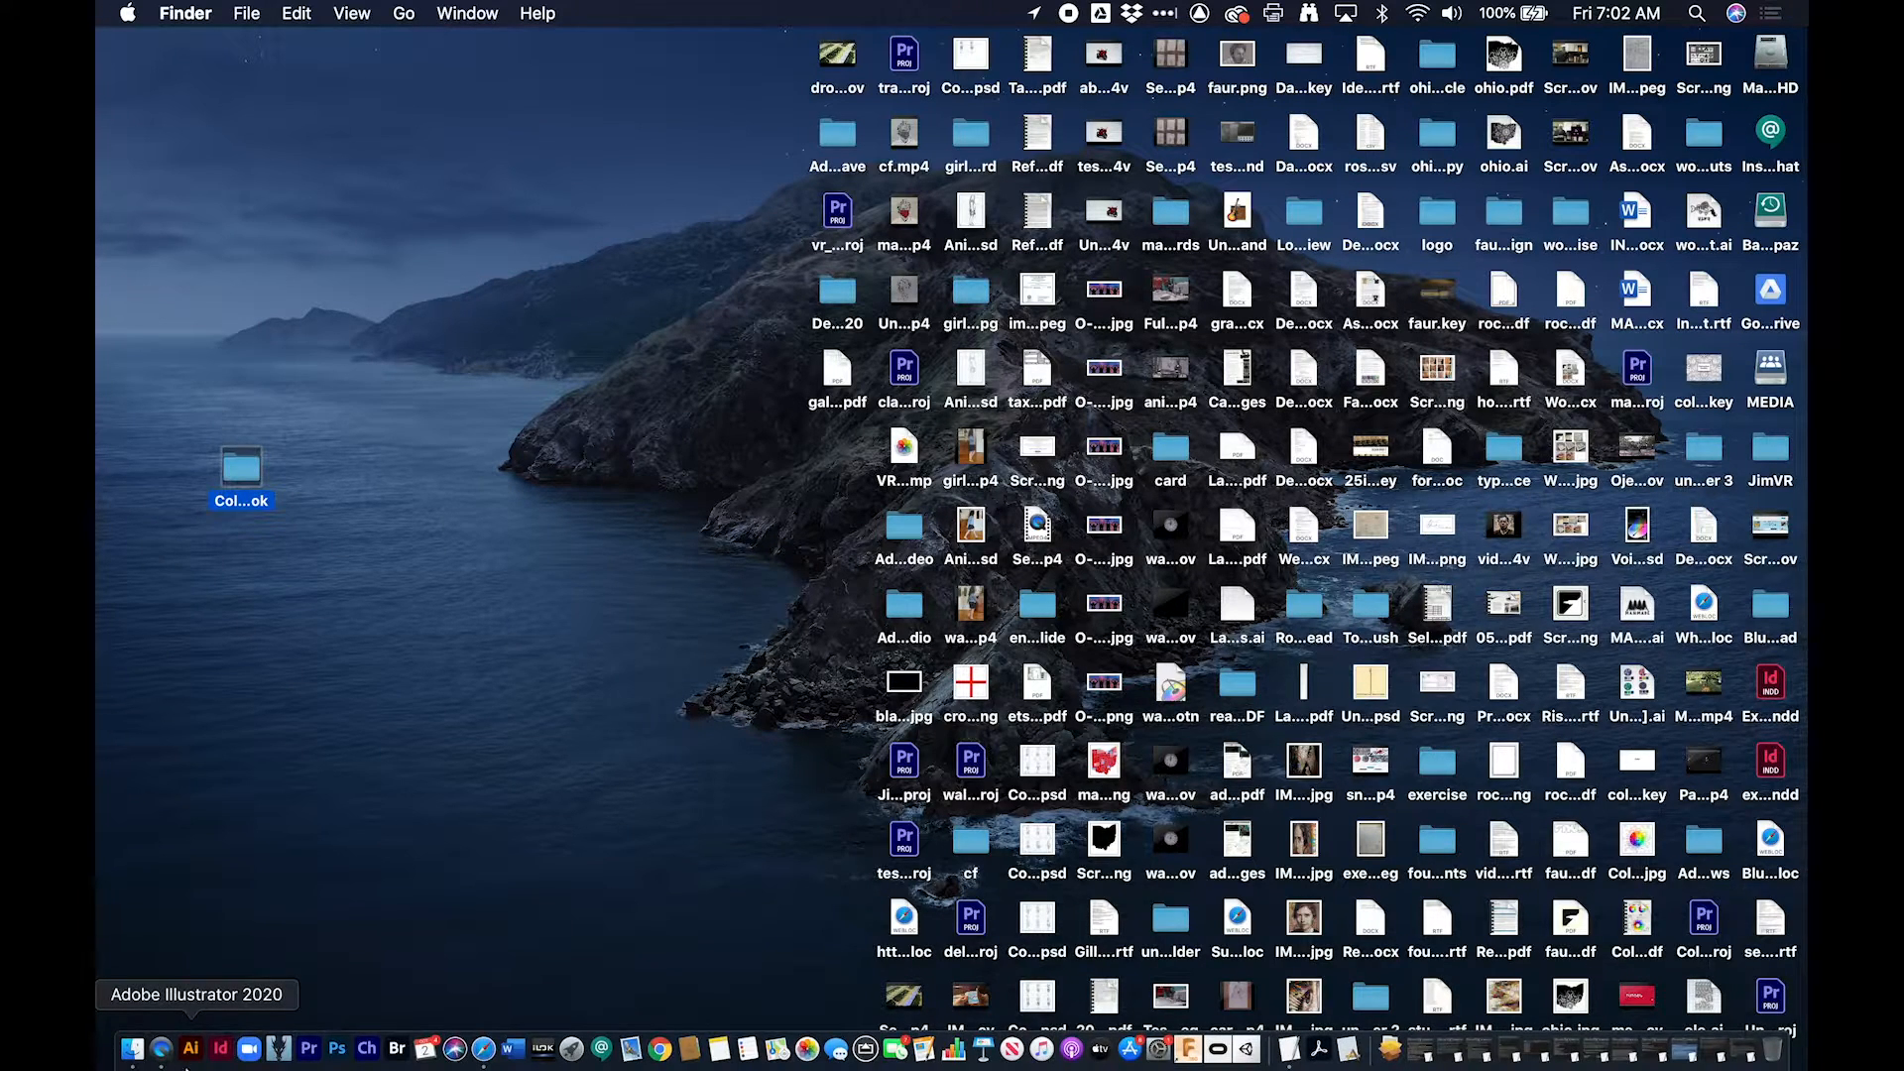
pyautogui.click(226, 1064)
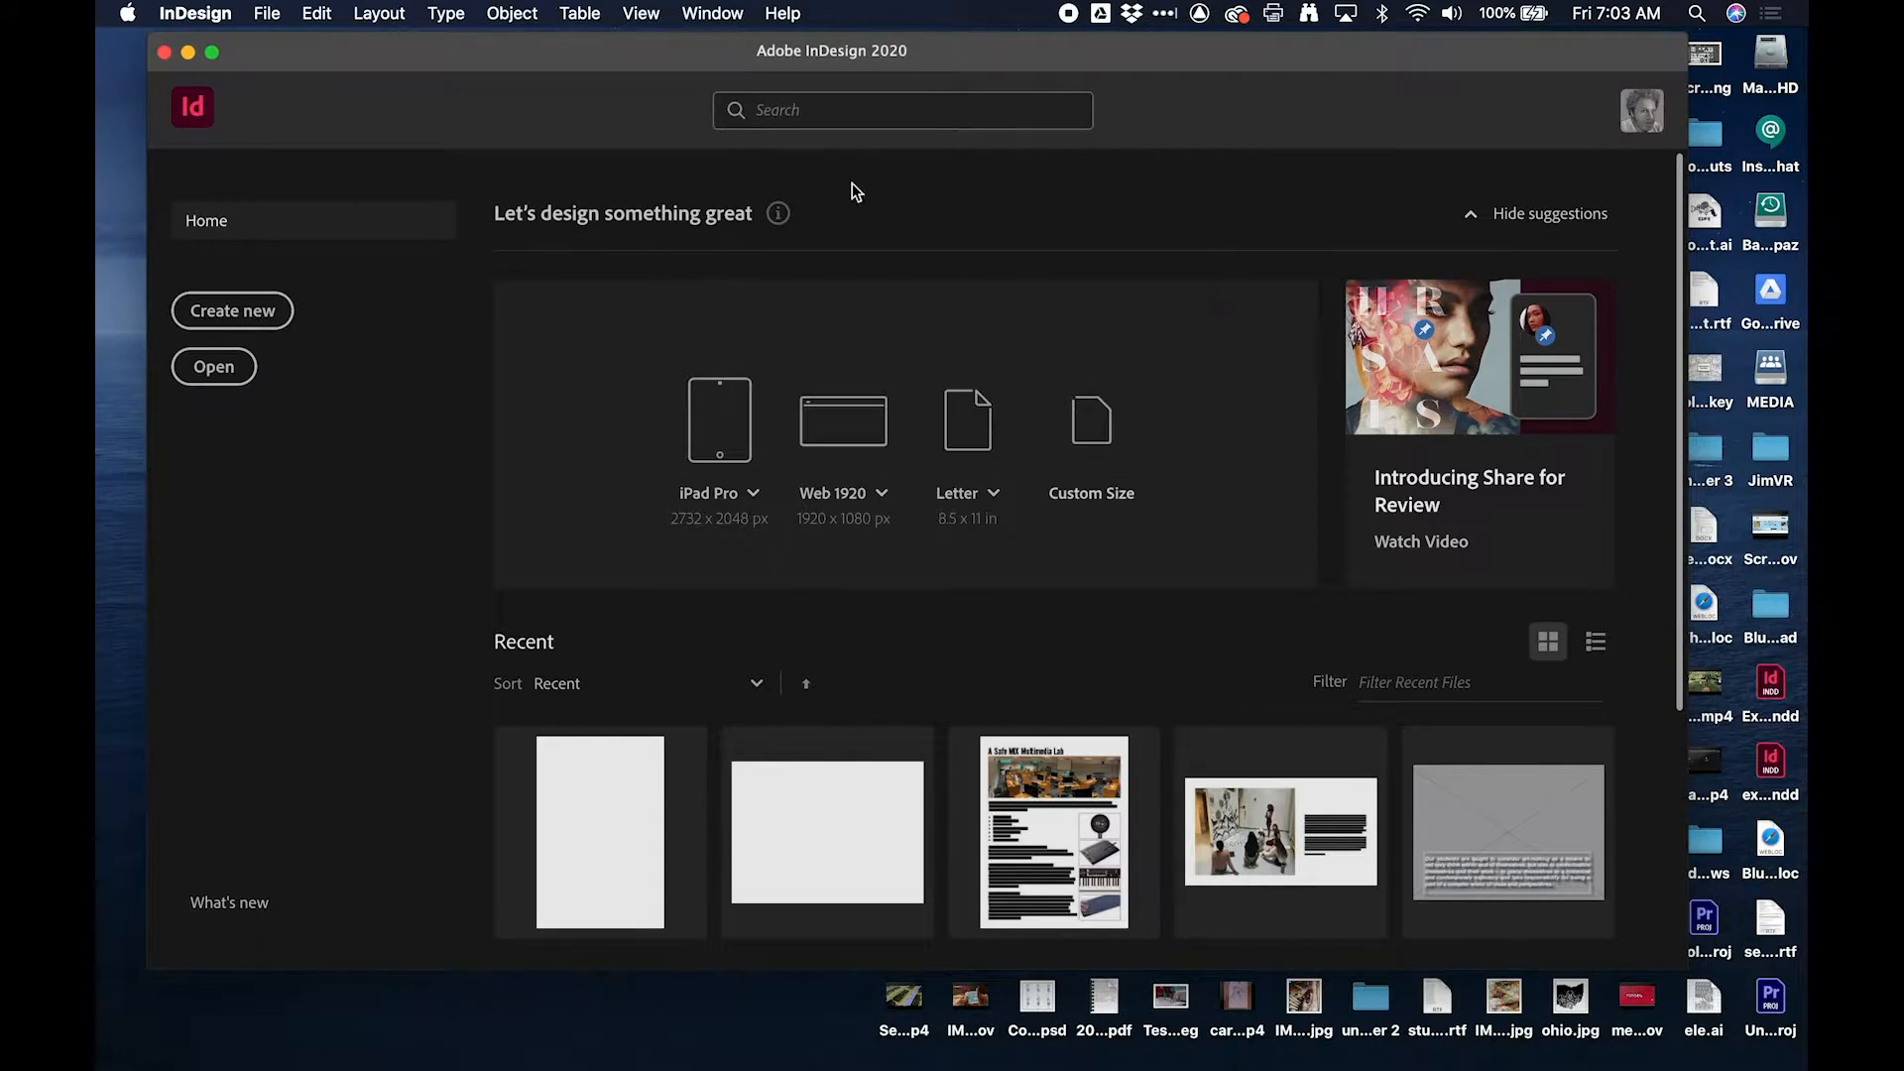
pyautogui.click(1132, 396)
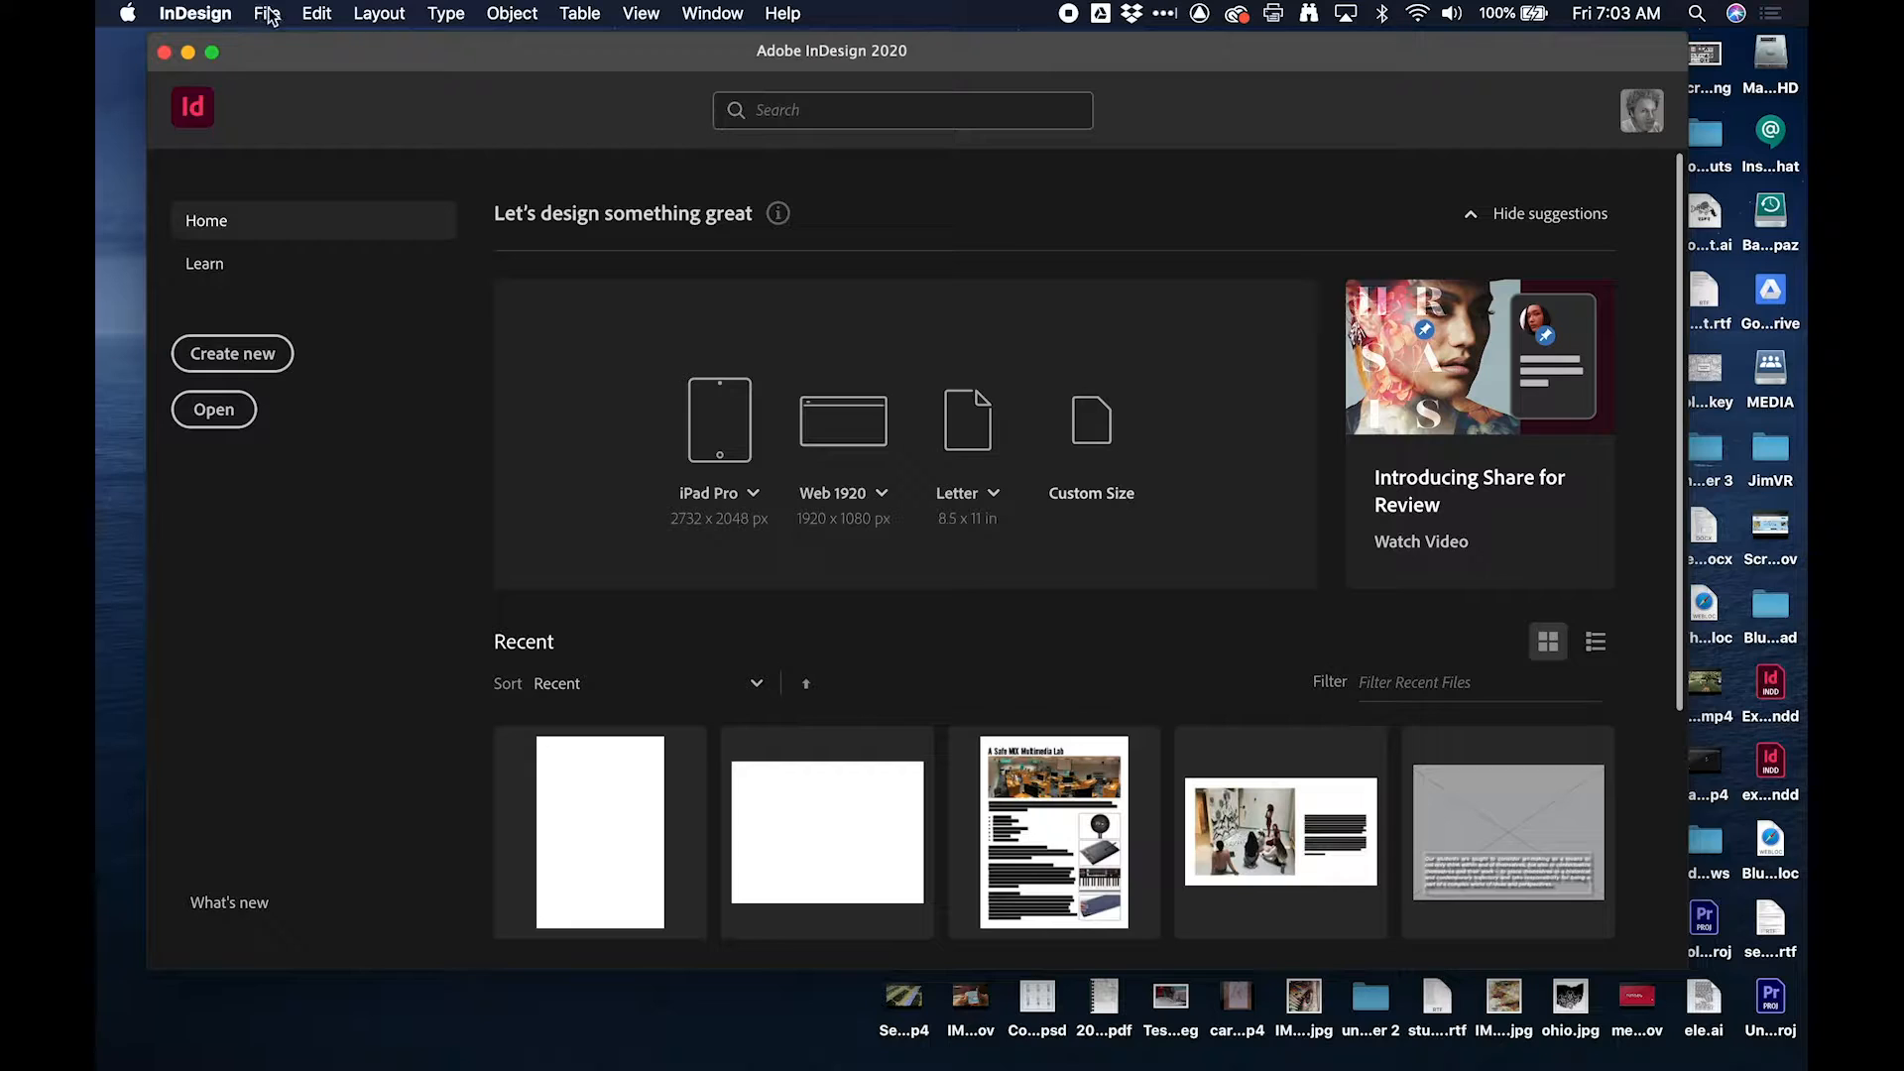
# Step: Open Blurb Book Creator from InDesign and start a new book project
pyautogui.click(226, 20)
pyautogui.moveTo(268, 13)
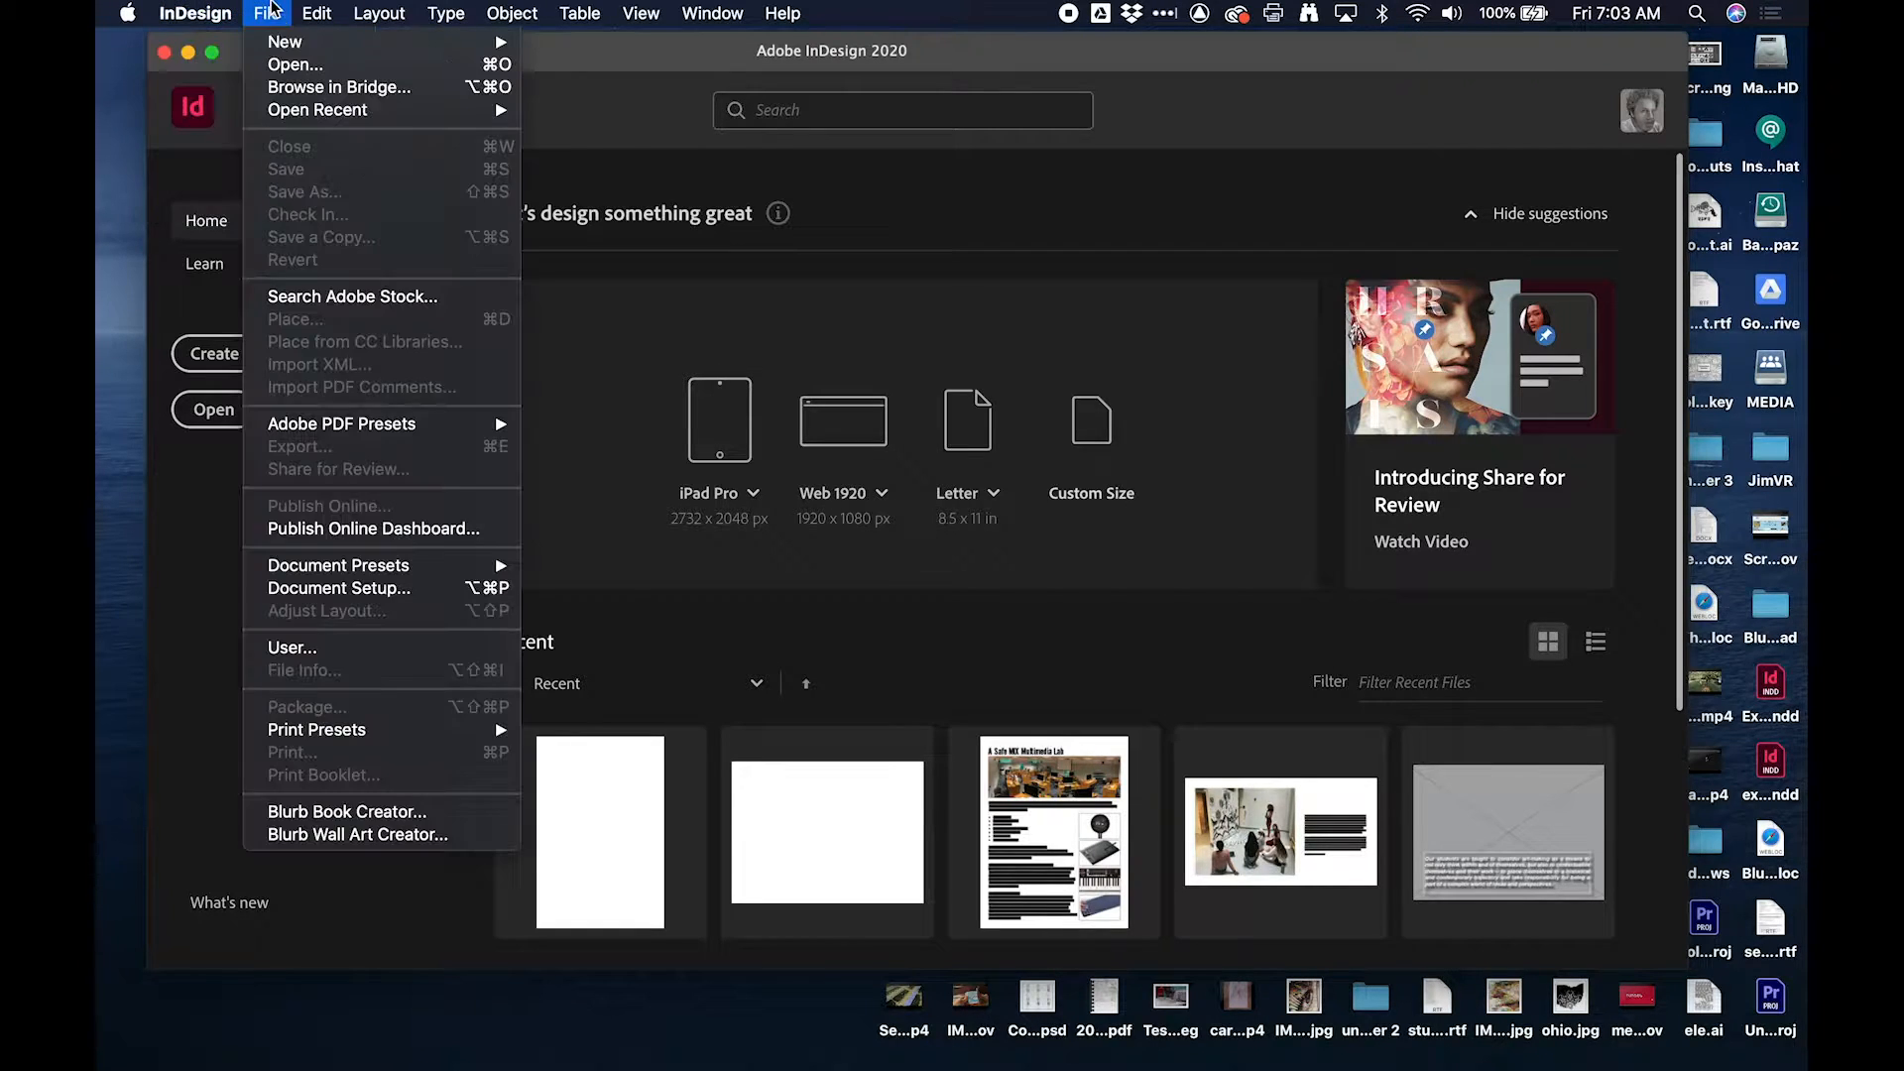
pyautogui.click(393, 822)
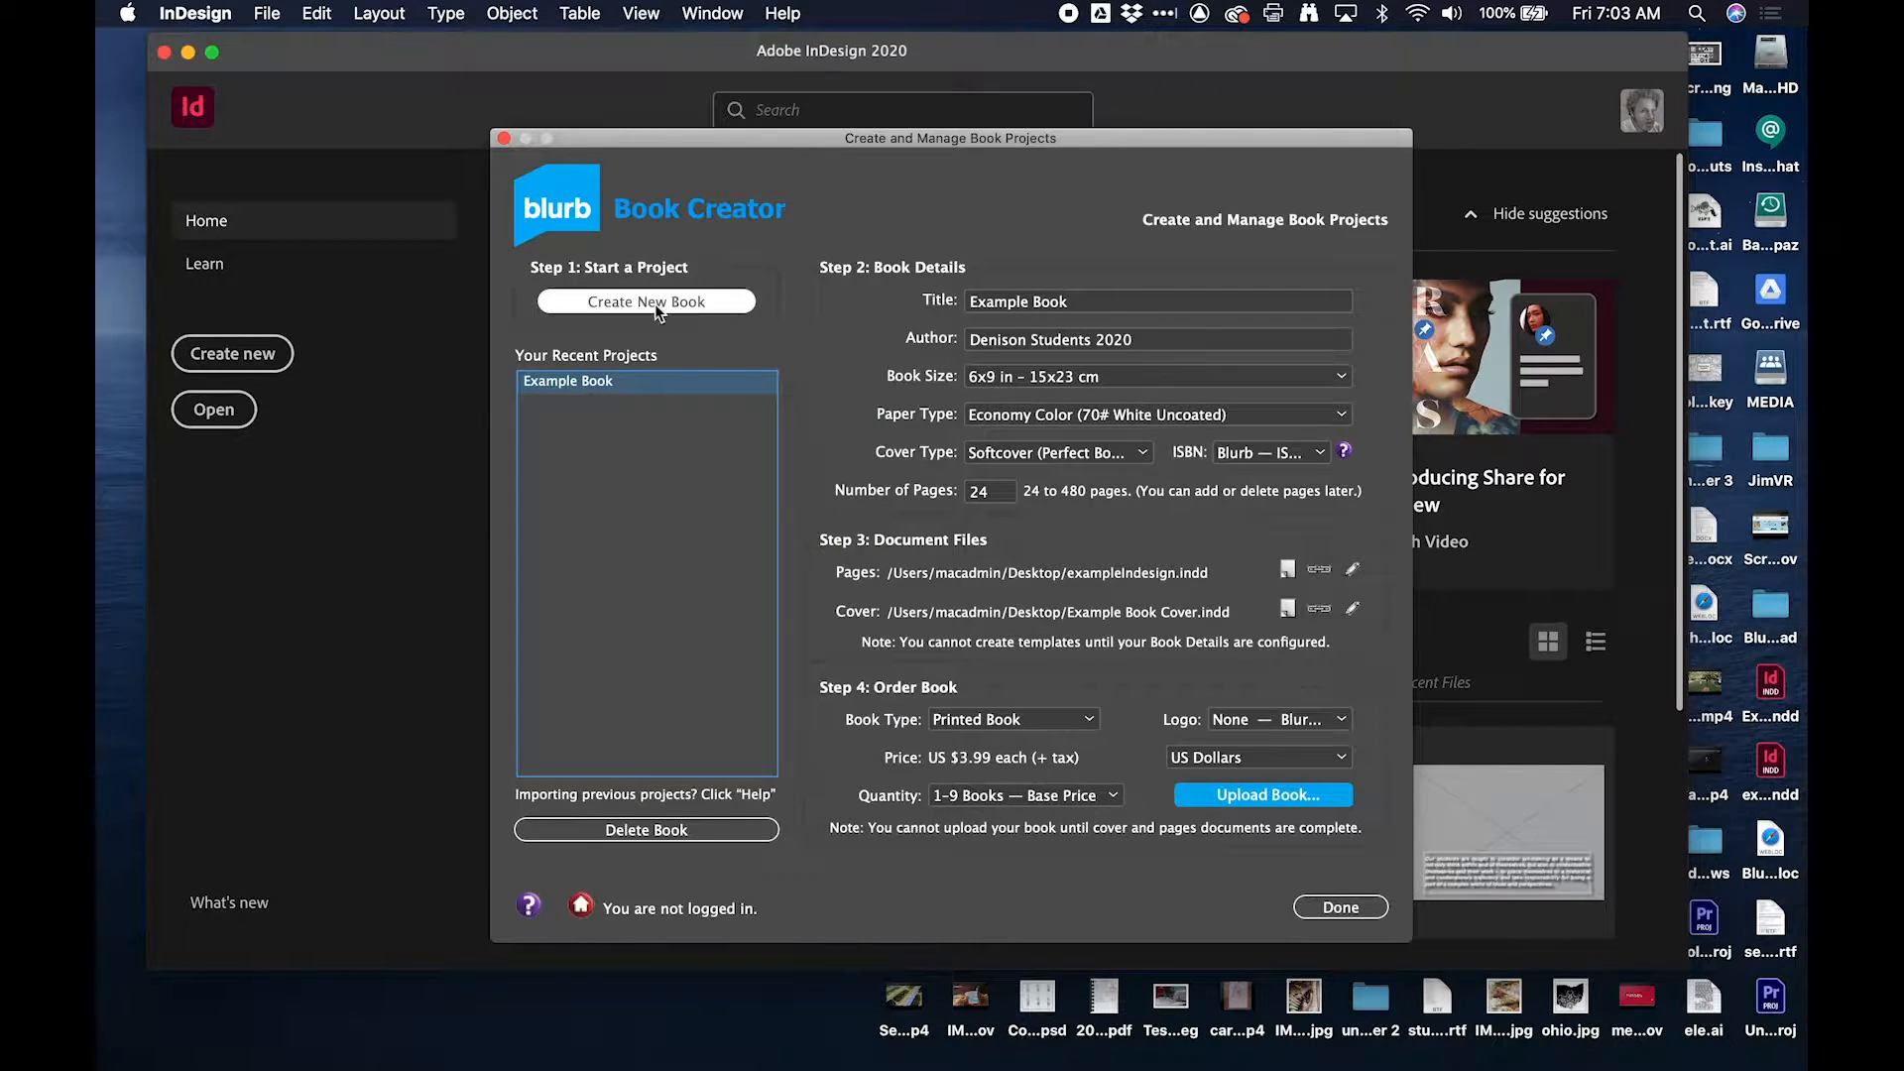
pyautogui.click(713, 310)
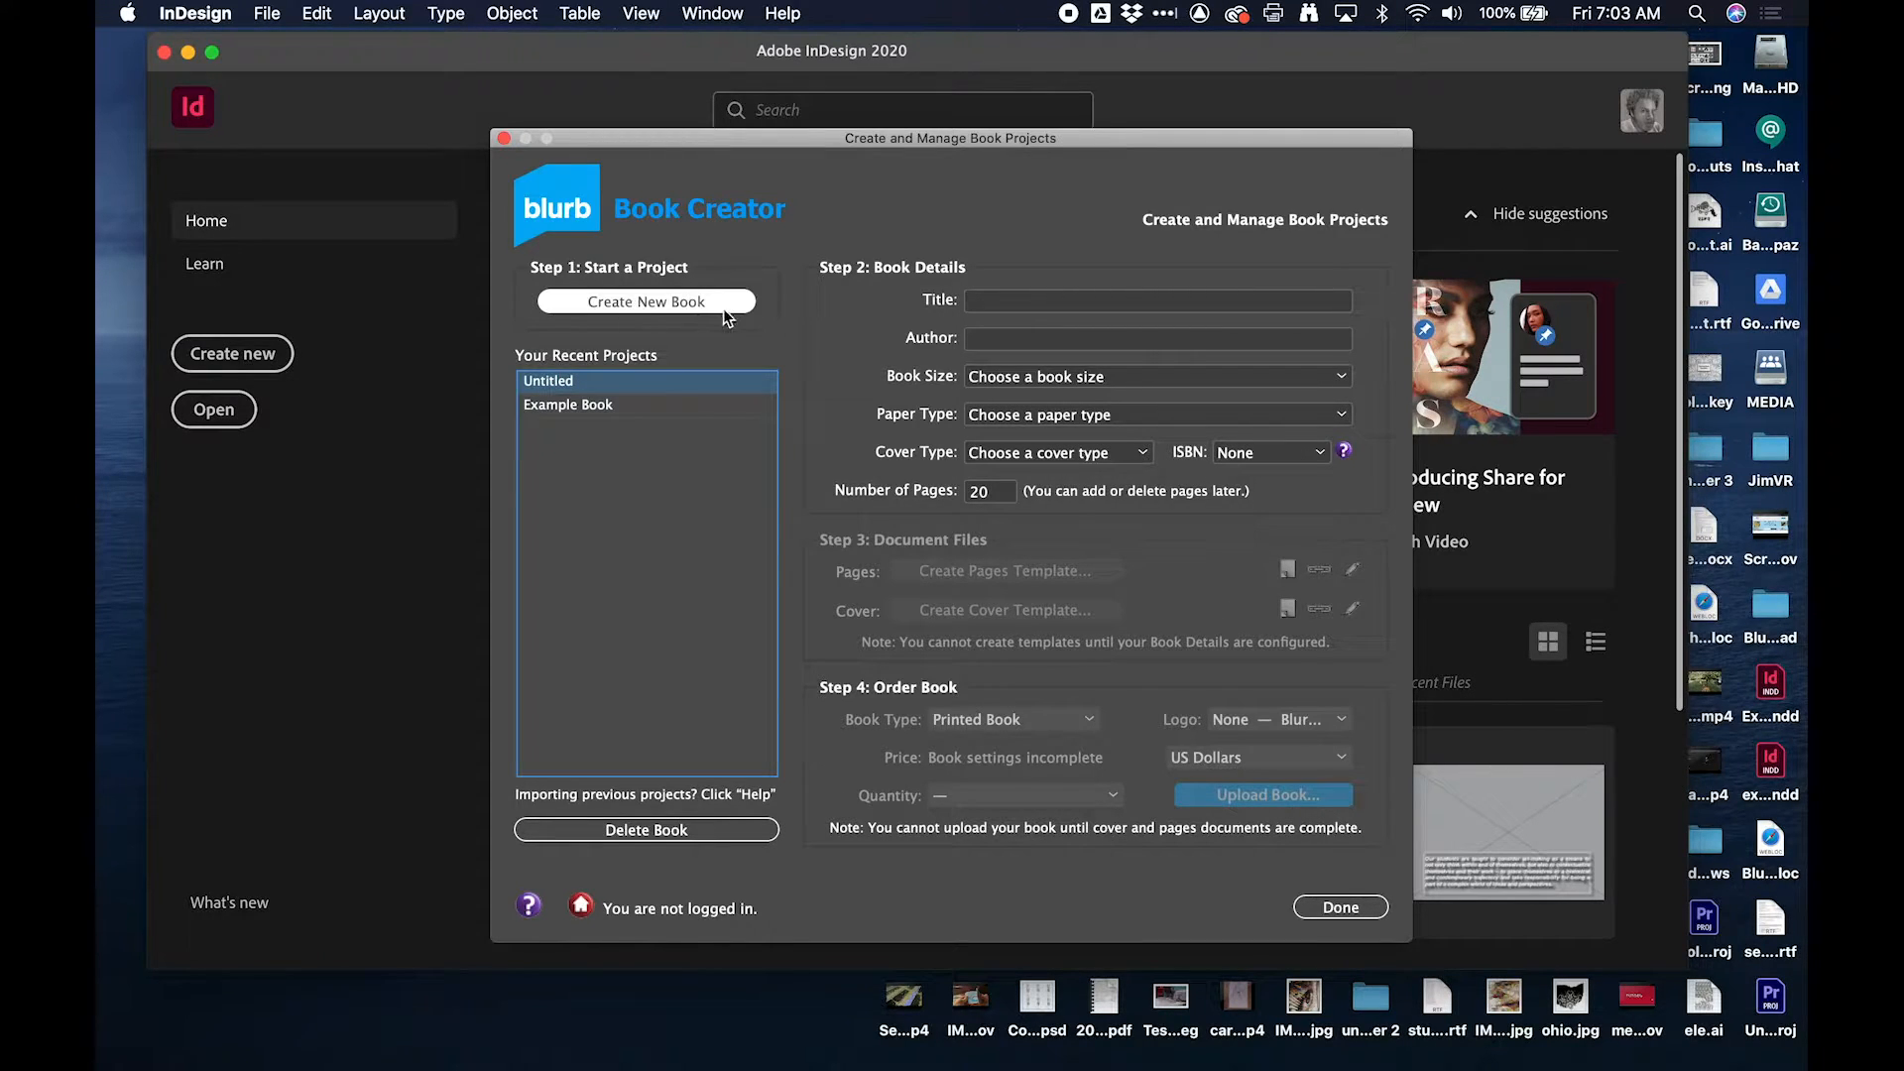
# Step: Title the new book "Coloring Book 1" and enter "Denison Students" as its author
pyautogui.click(1022, 303)
pyautogui.write('Coloring Book 1')
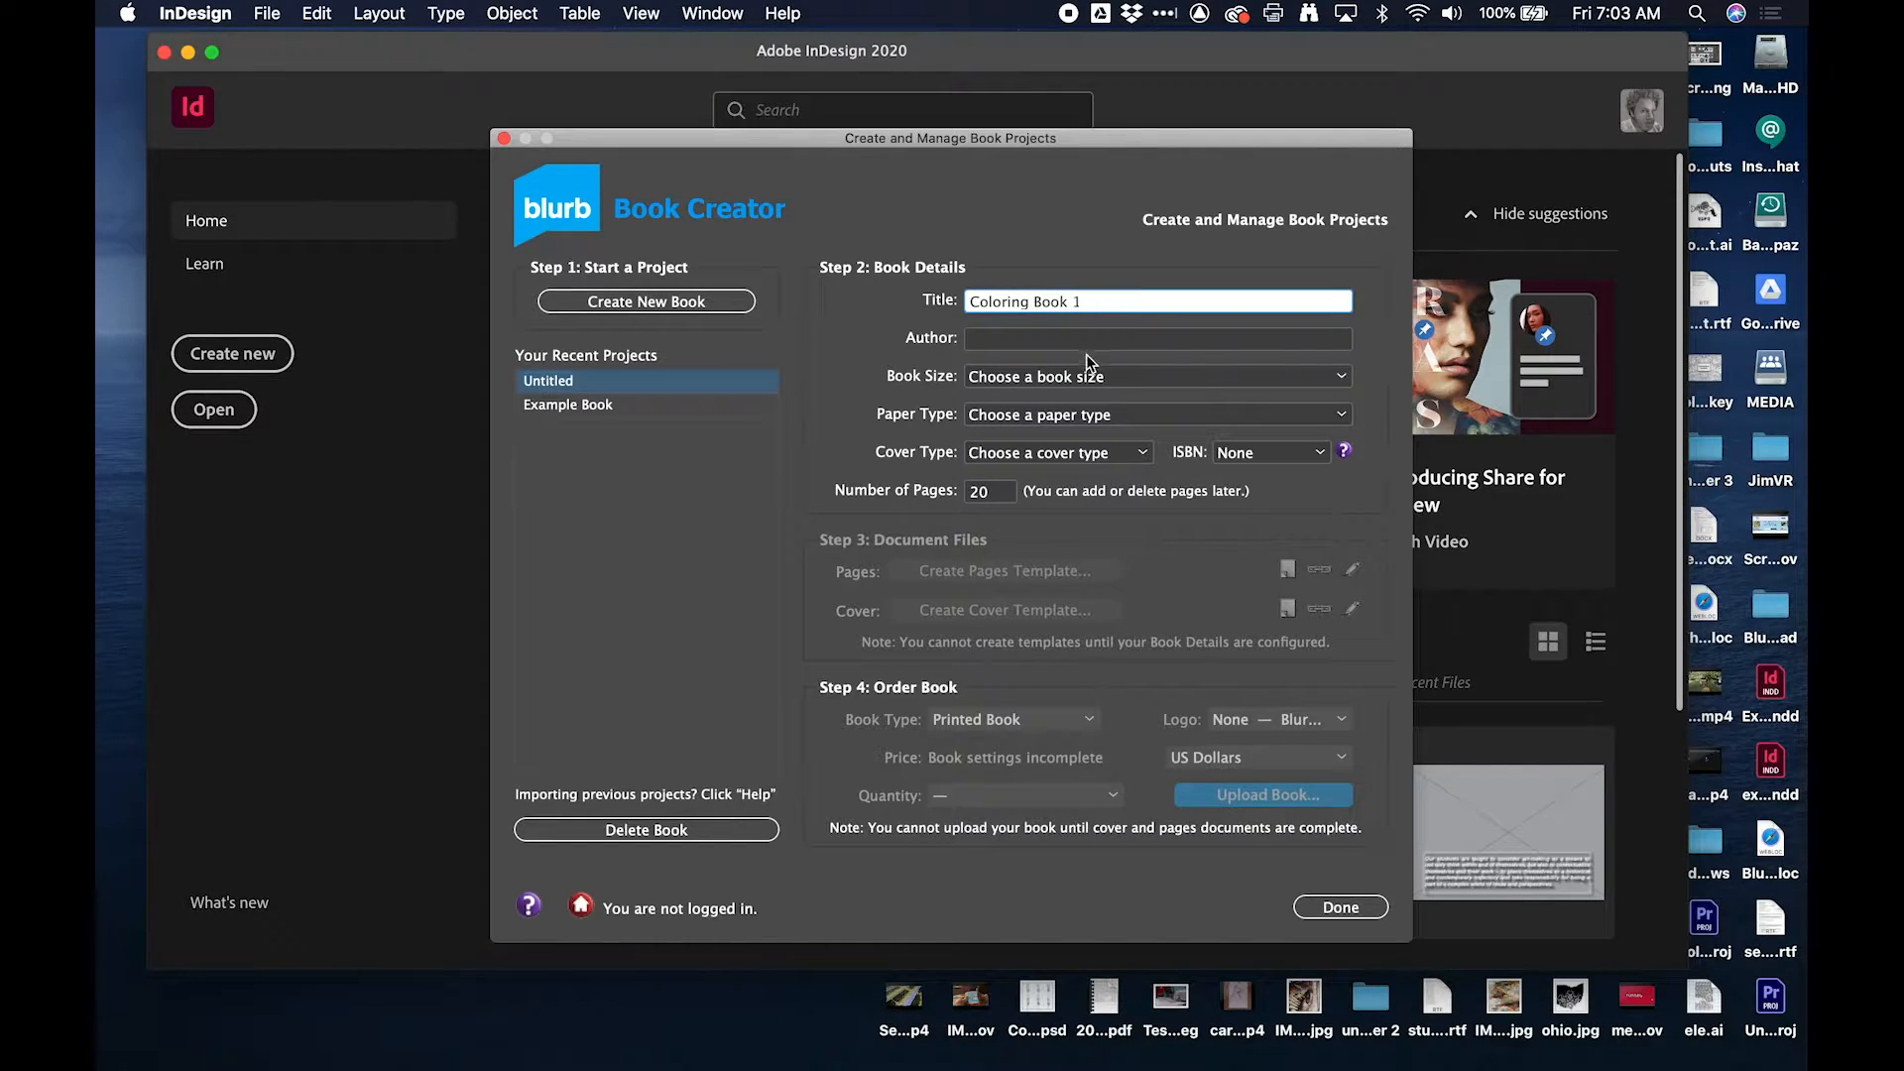
pyautogui.click(1031, 340)
pyautogui.write('Denison Students')
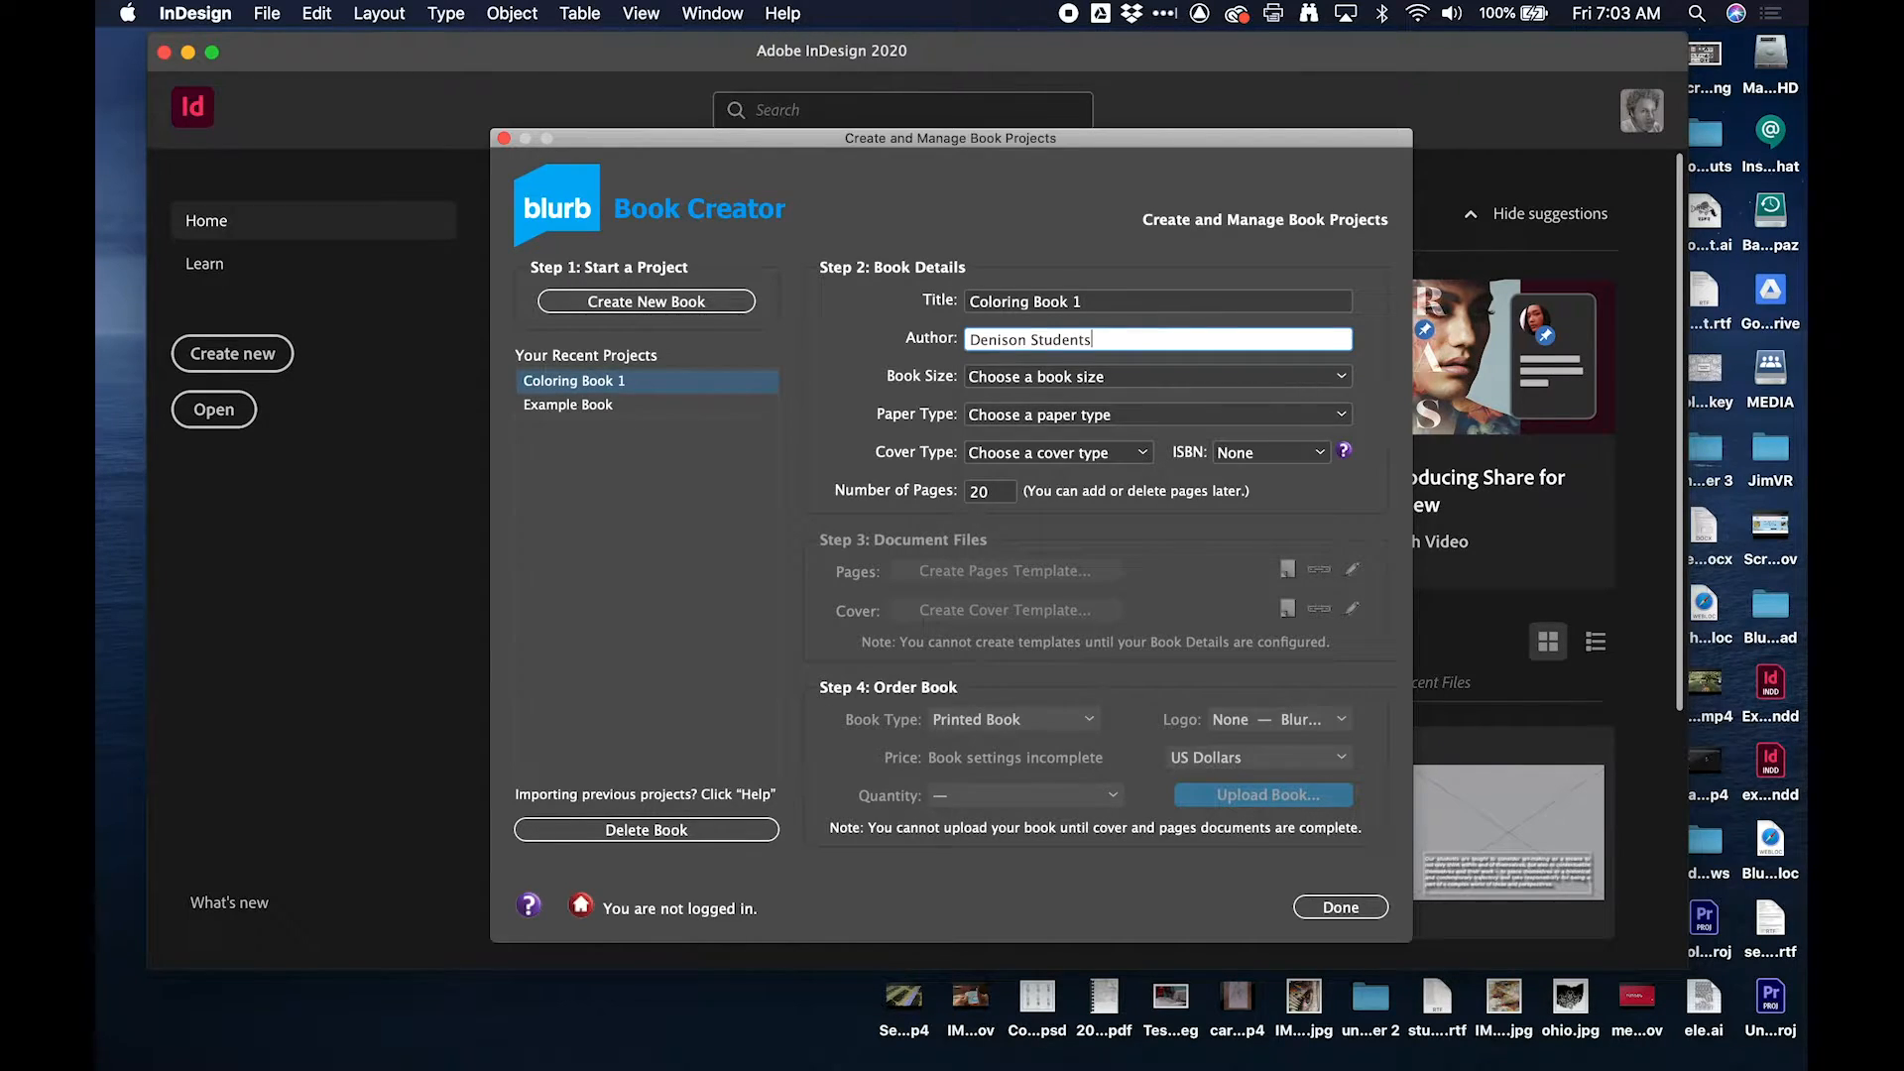
# Step: Set the book size to 6x9 in – 15x23 cm and the paper type to Economy Color (70# White Uncoated)
pyautogui.click(1041, 377)
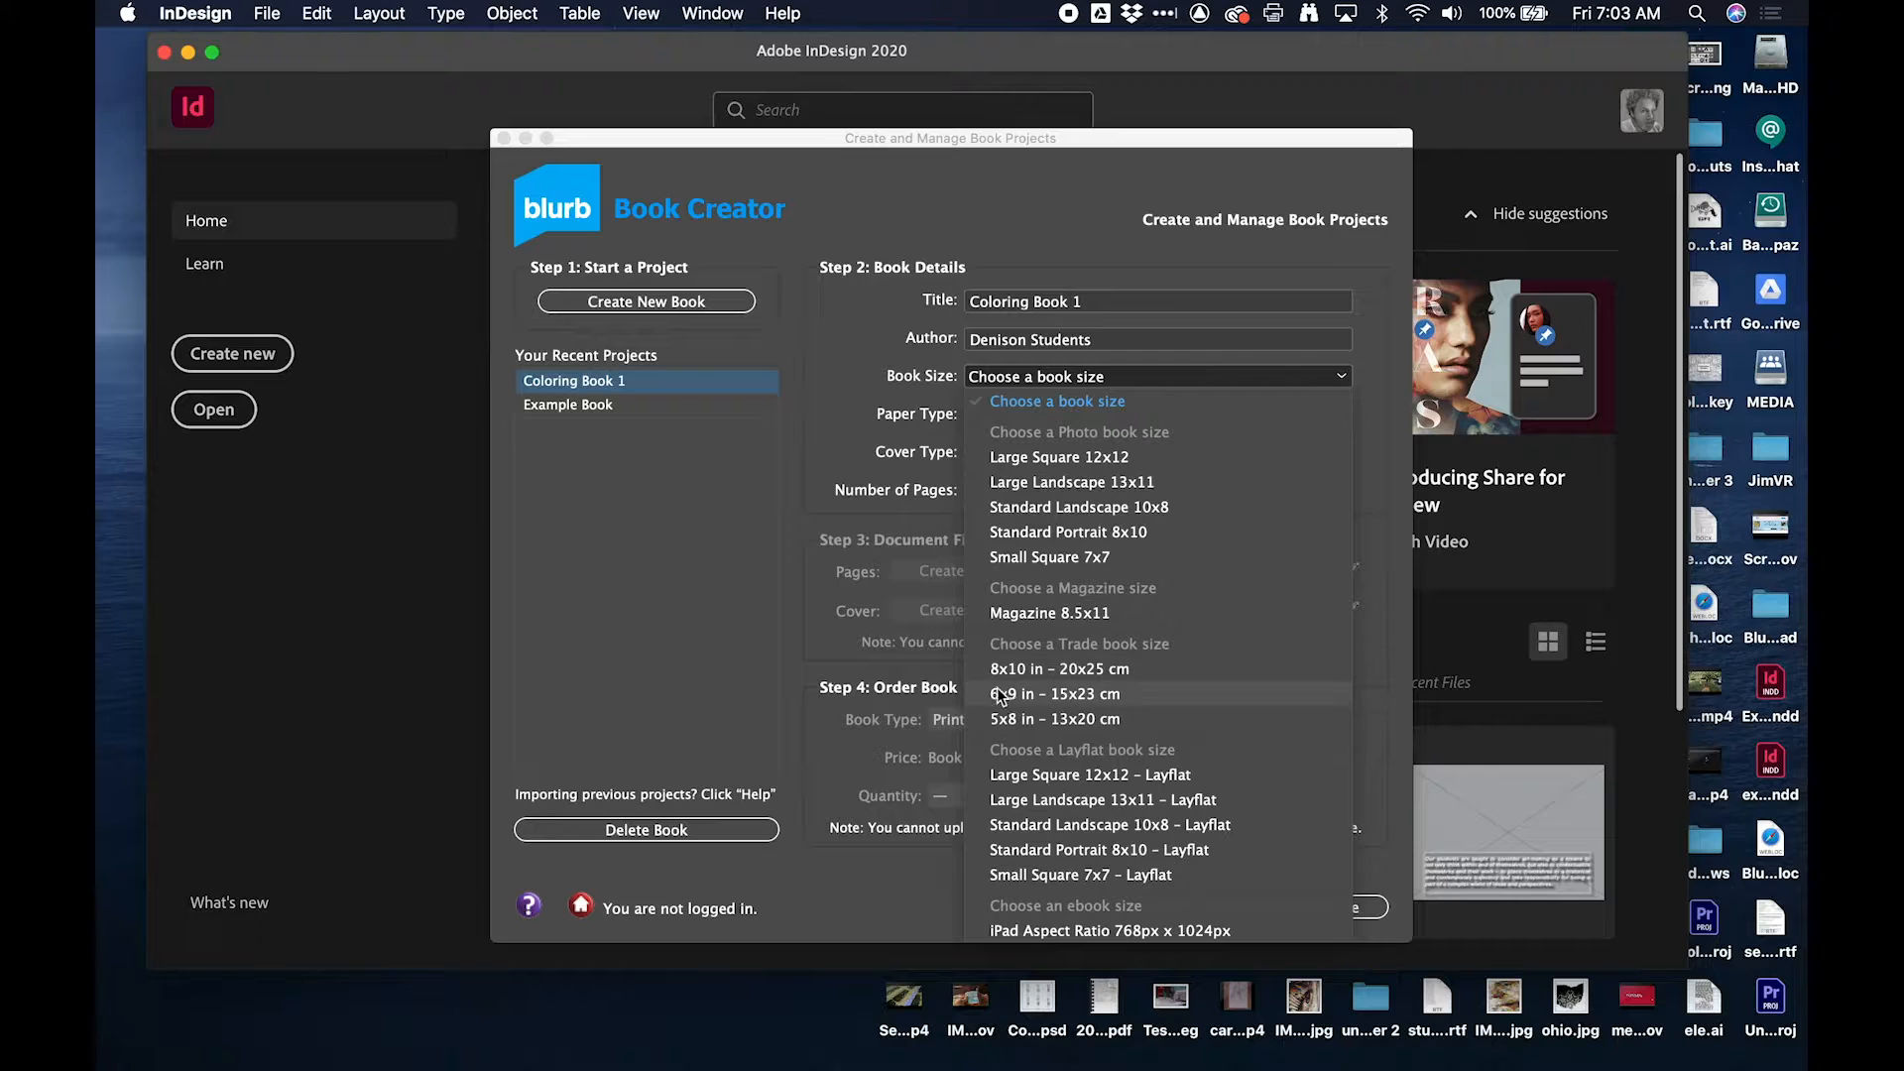
pyautogui.click(1095, 697)
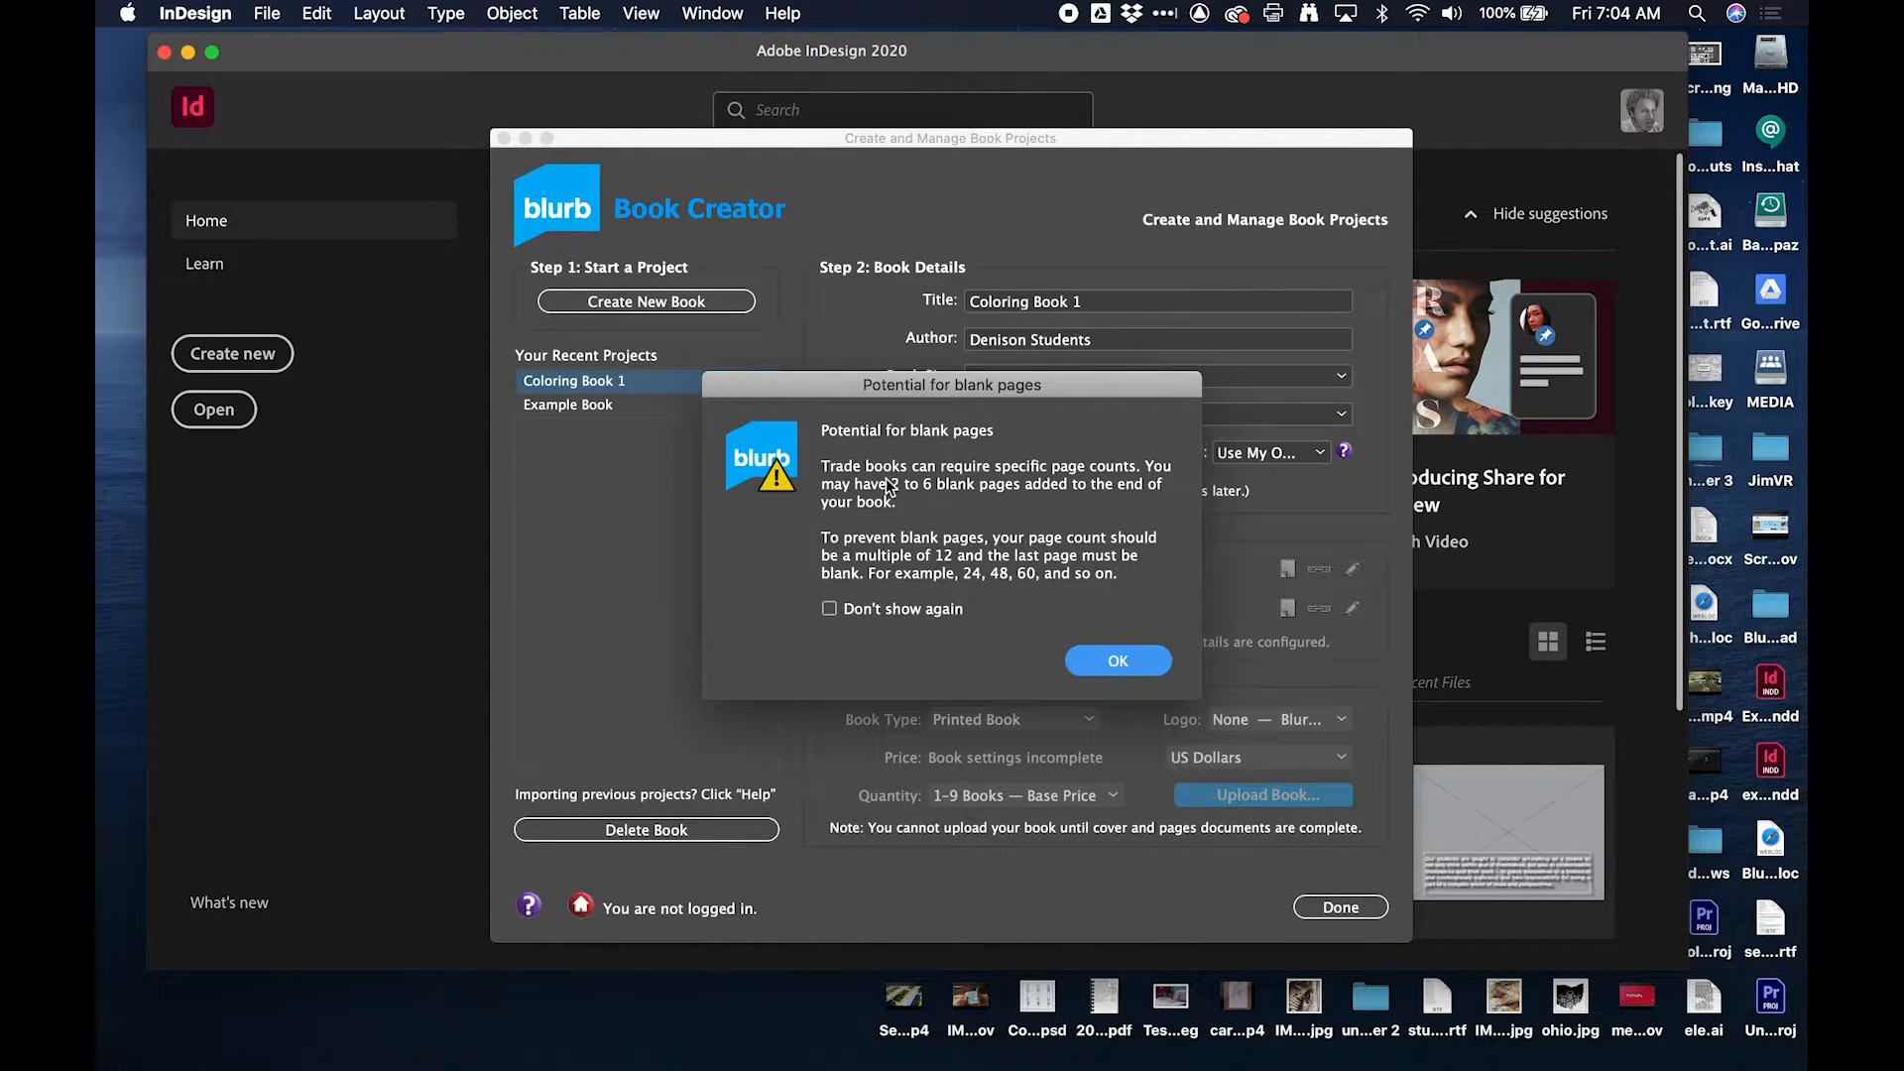
pyautogui.click(1118, 661)
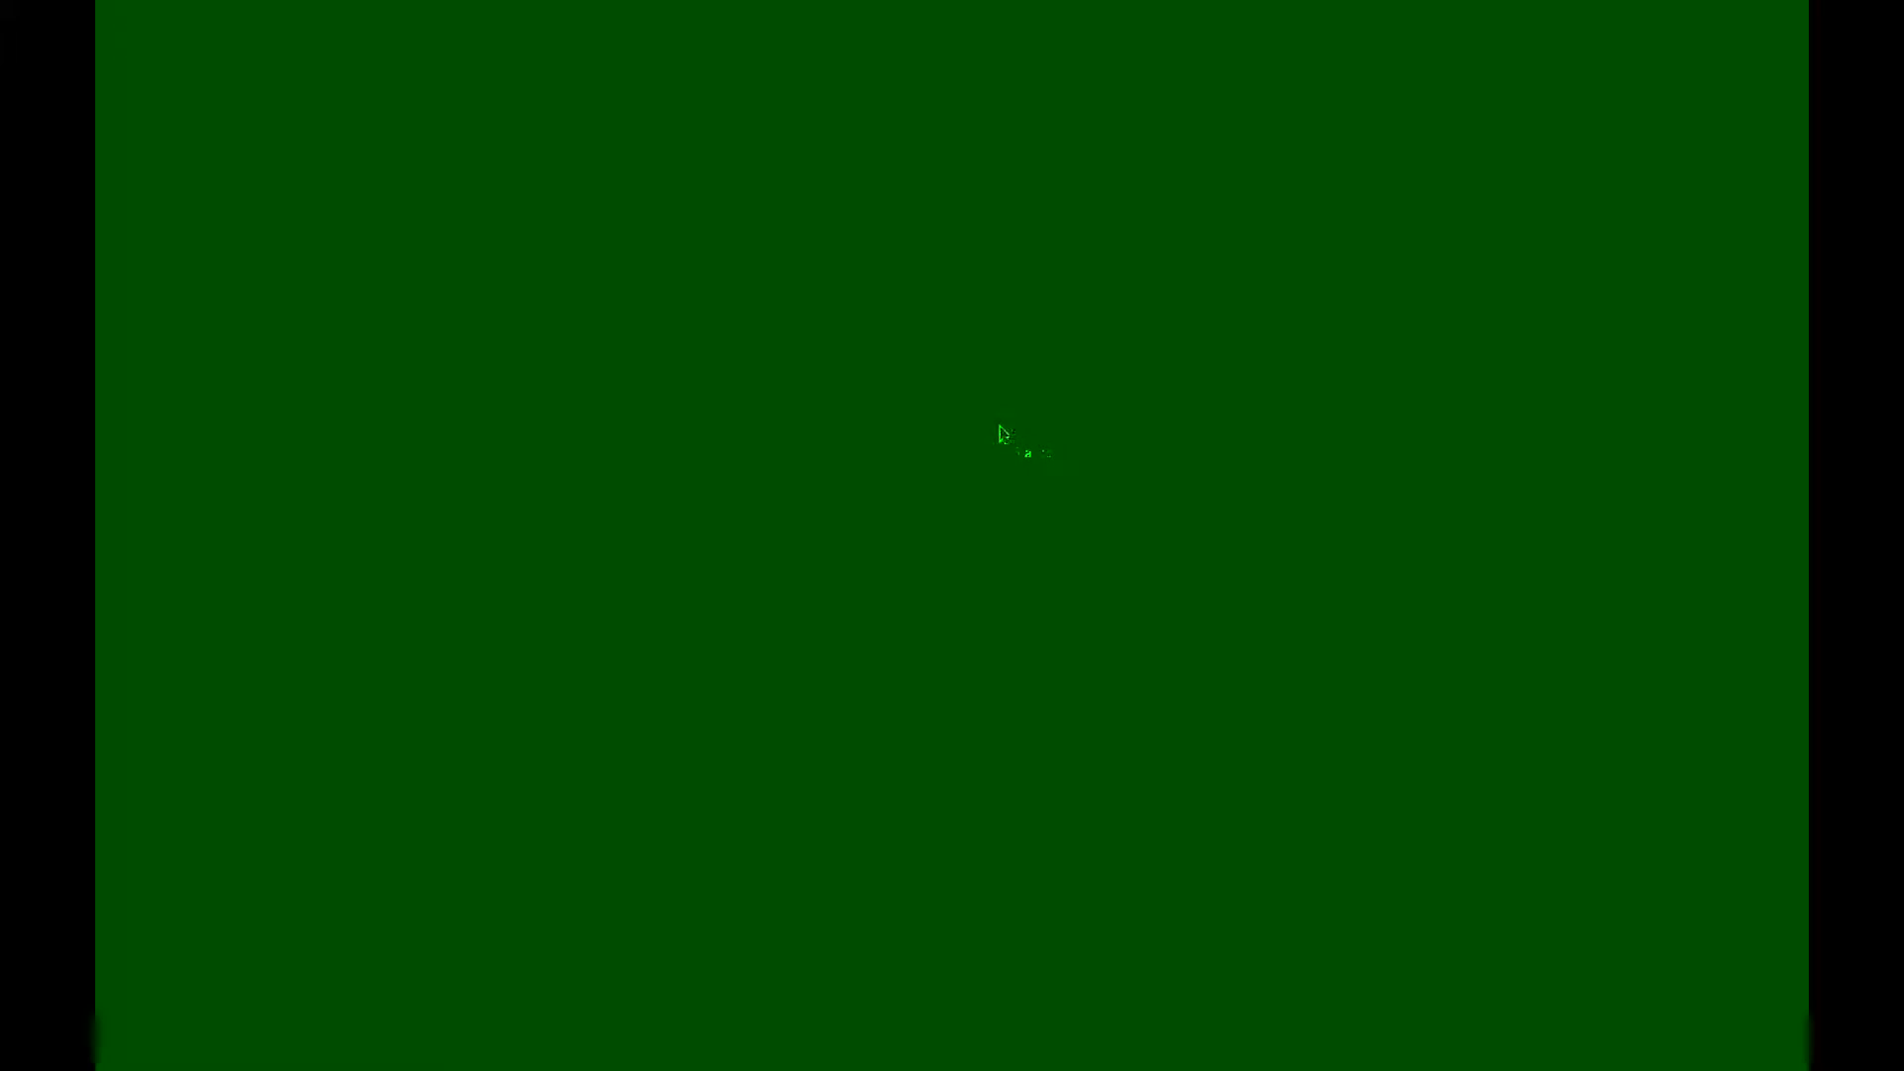
pyautogui.click(1041, 415)
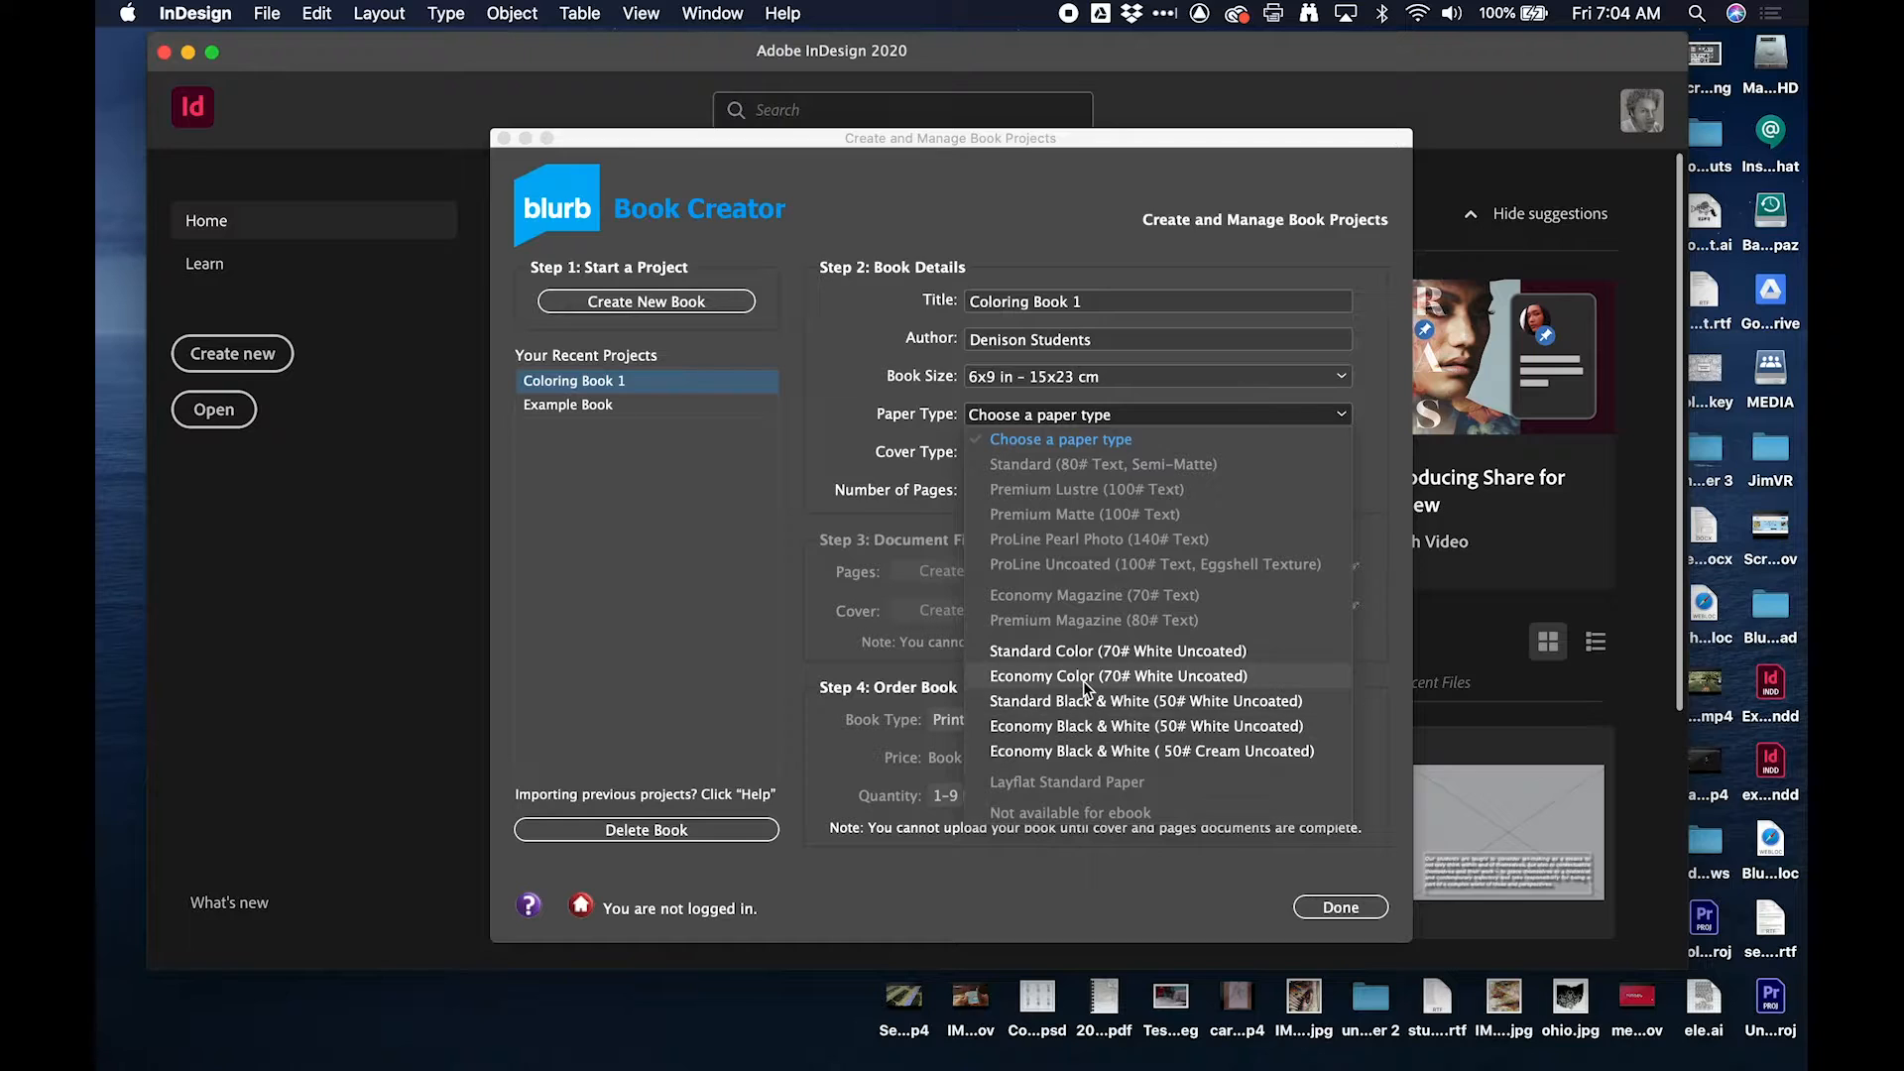
pyautogui.click(1117, 678)
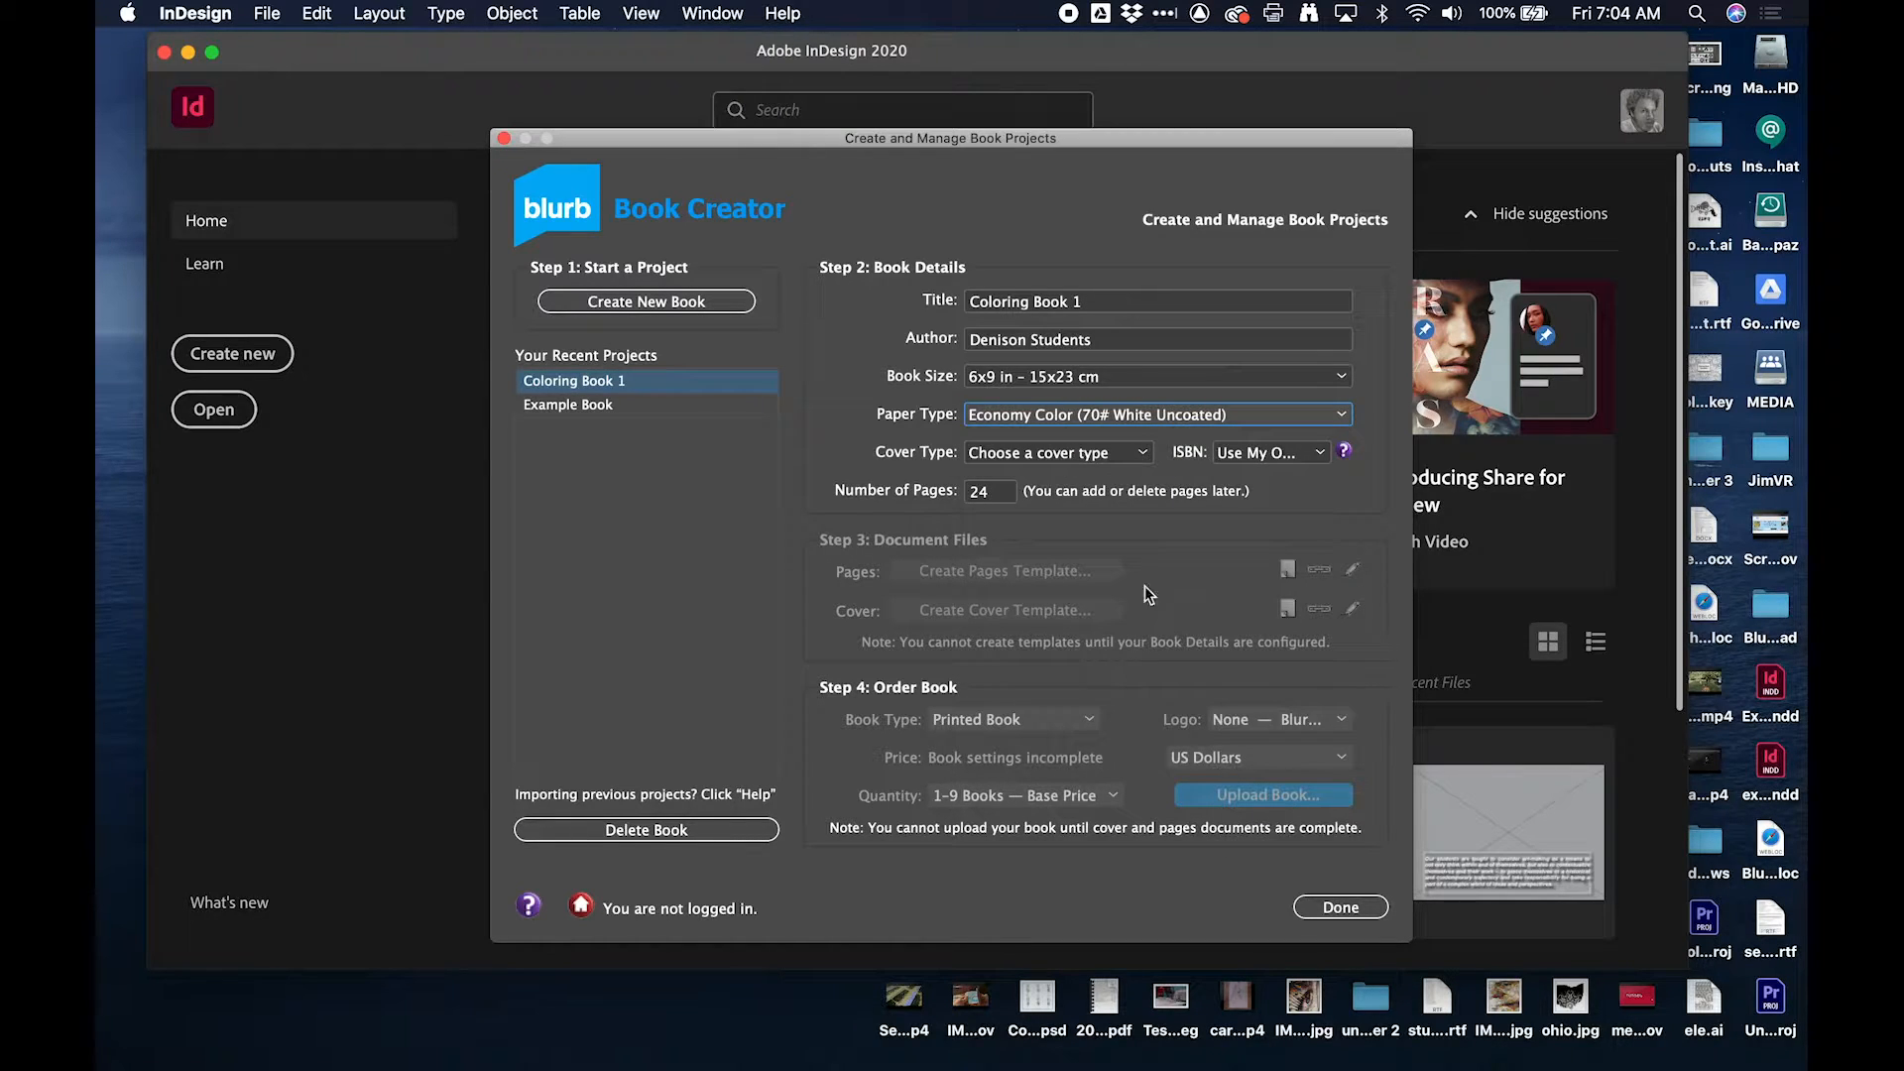
# Step: Set the cover type to Softcover (Perfect Bound) and choose the Blurb ISBN provided at no cost
pyautogui.click(1115, 454)
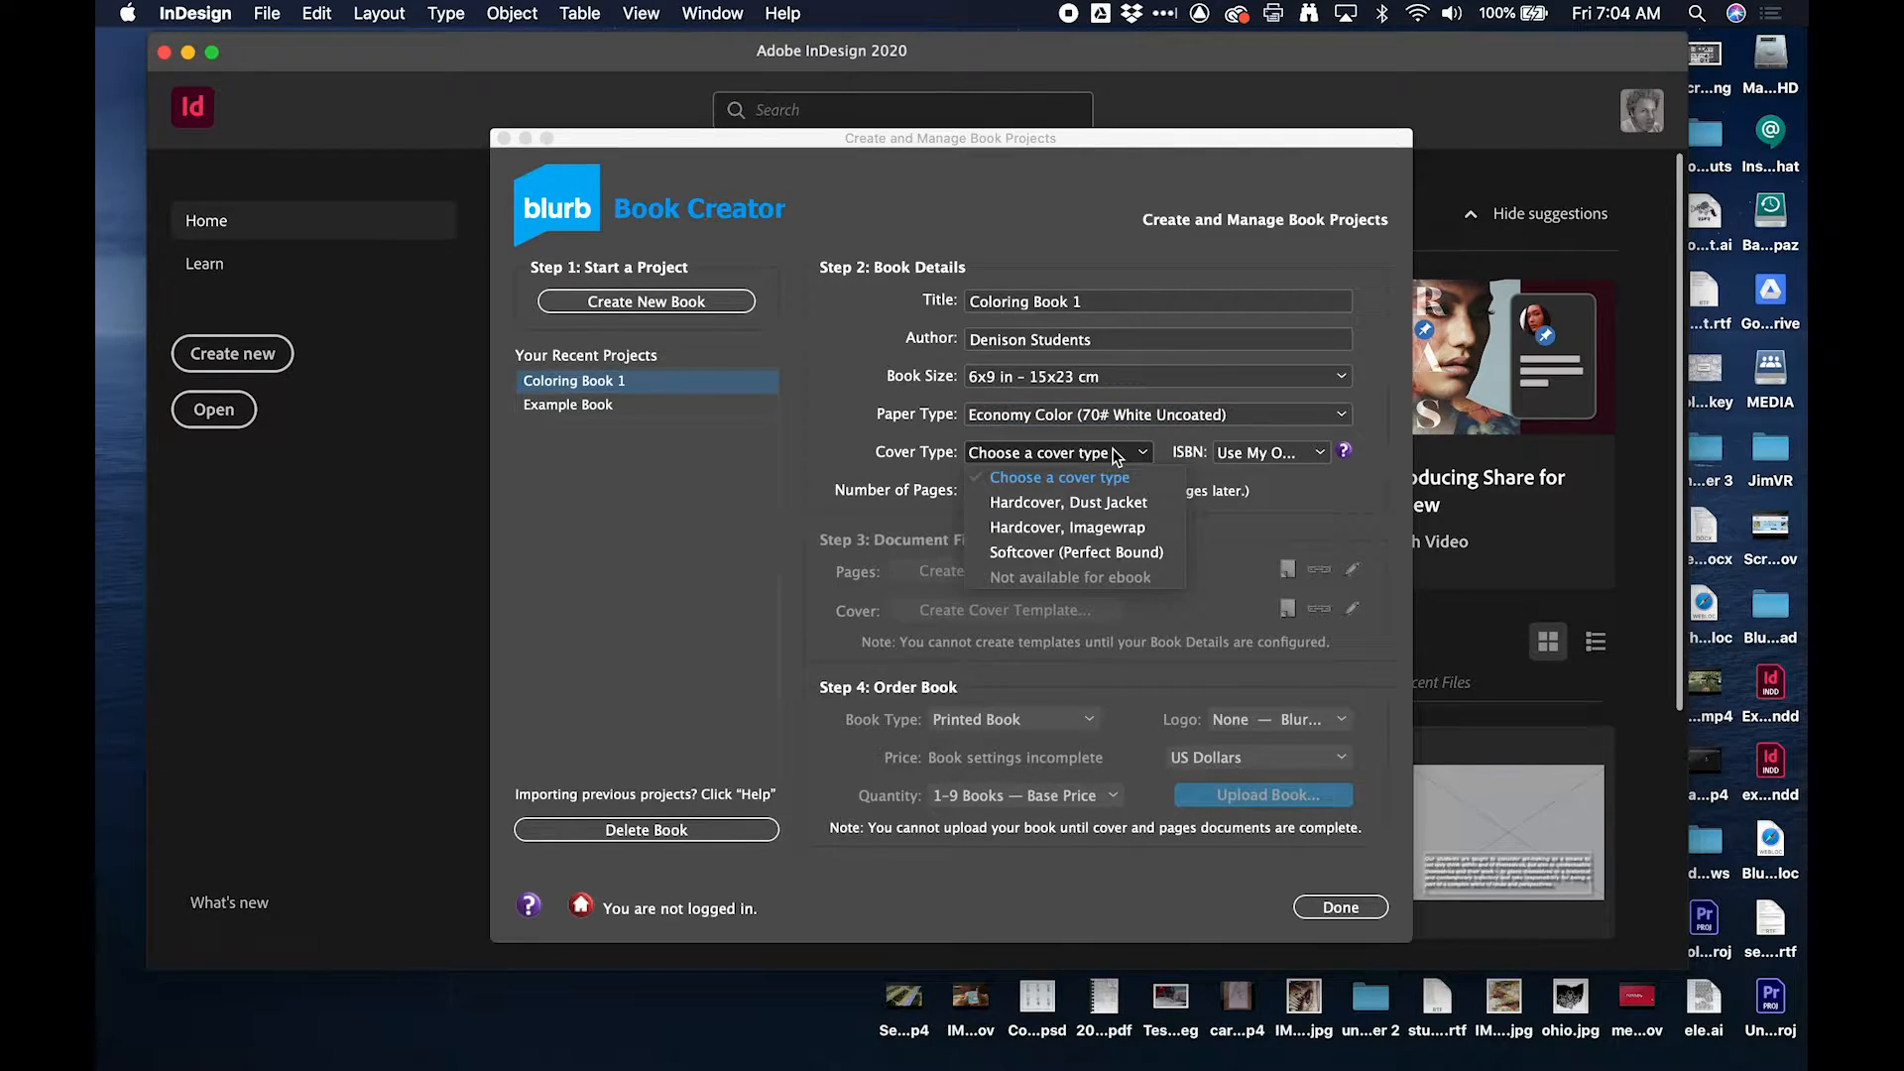
pyautogui.click(1044, 557)
pyautogui.click(1289, 453)
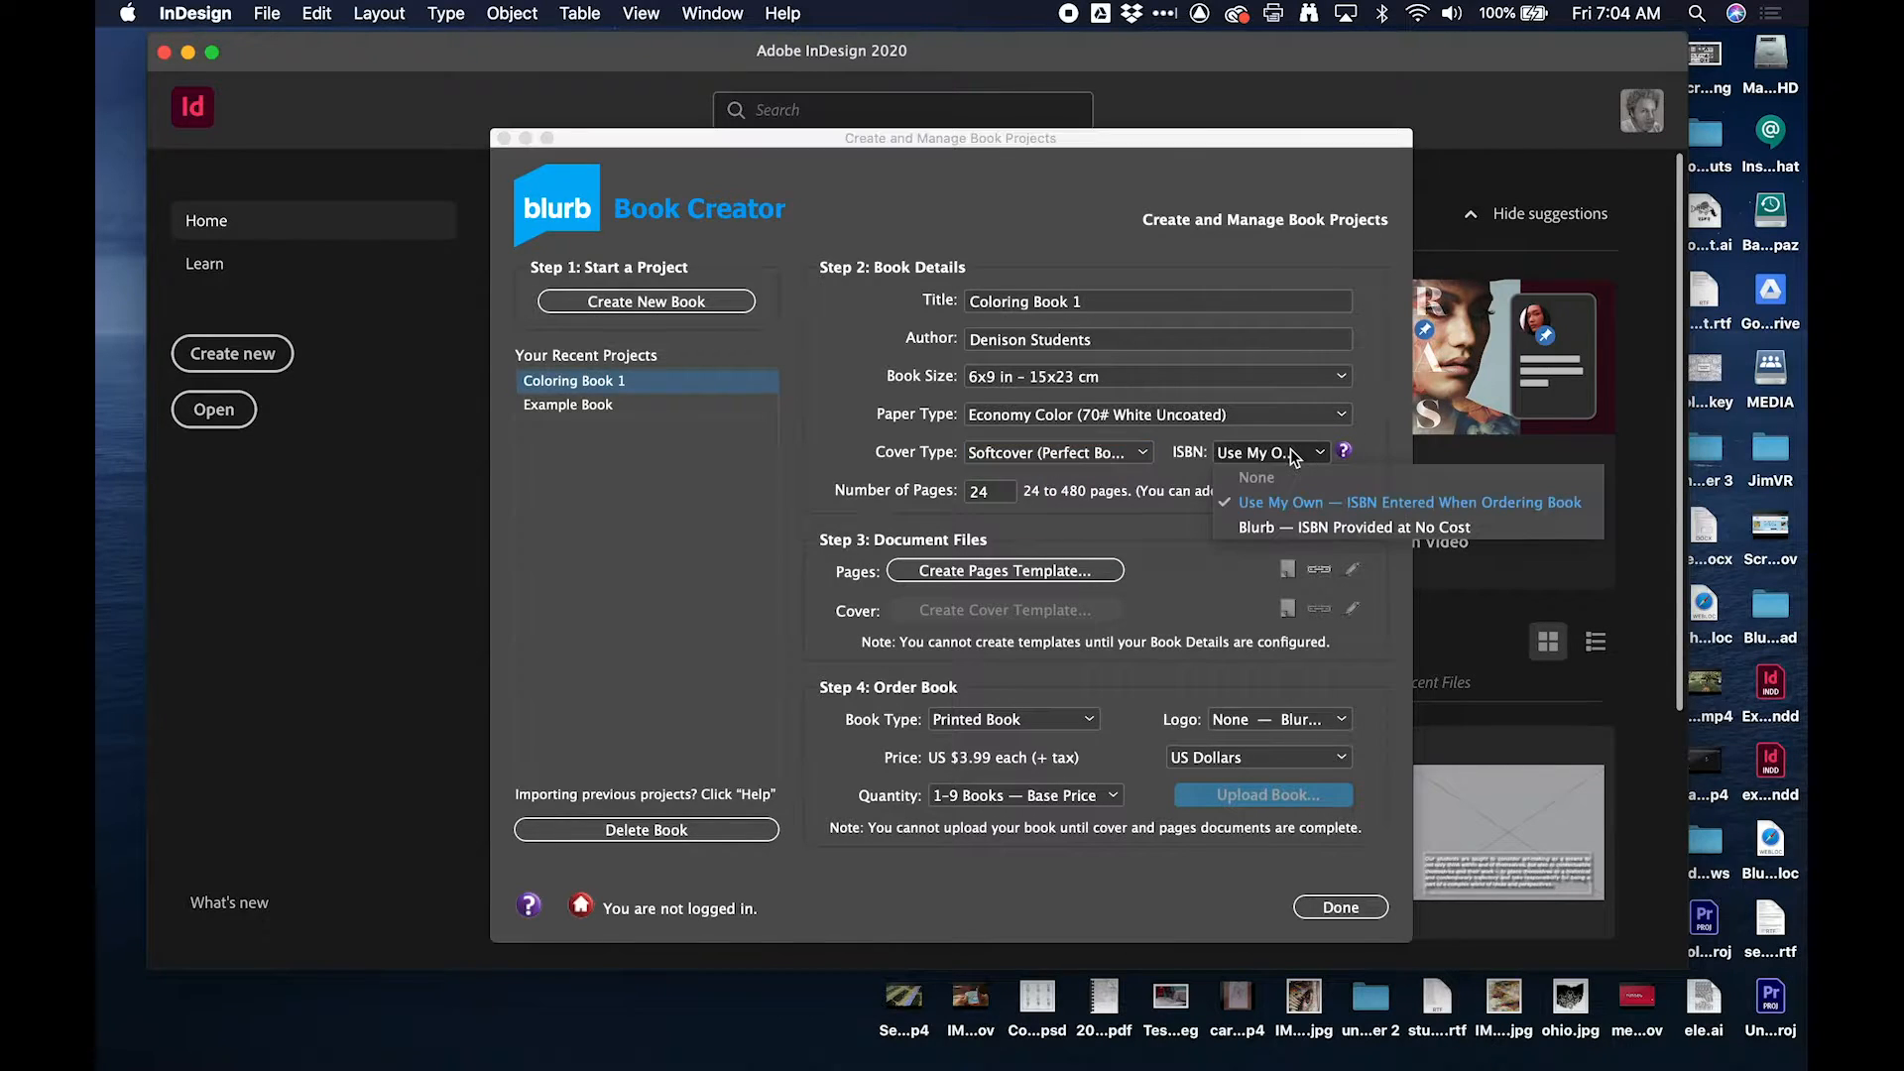
pyautogui.click(1272, 524)
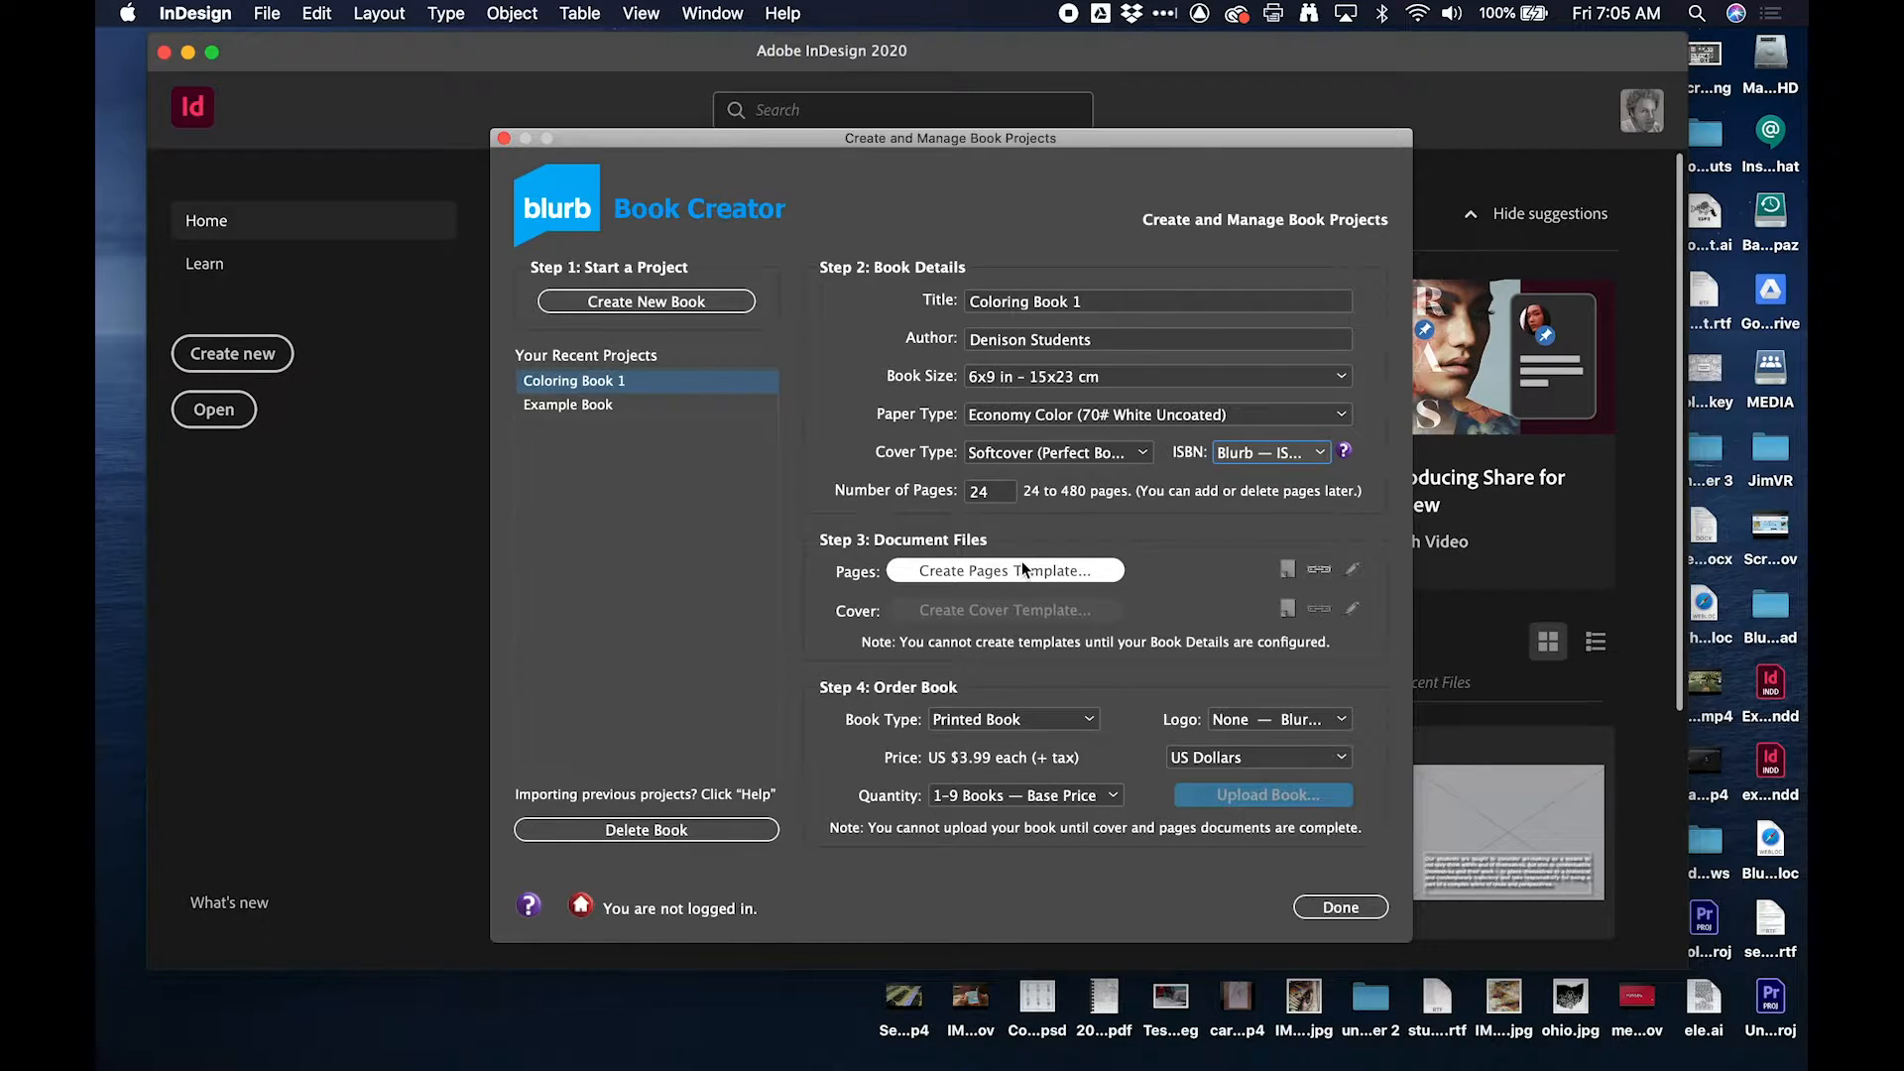
# Step: Create the pages template with the placeholder ISBN added, saving it as Coloring Book 1 Pages.indd in the ColoringBook folder on the Desktop
pyautogui.click(981, 585)
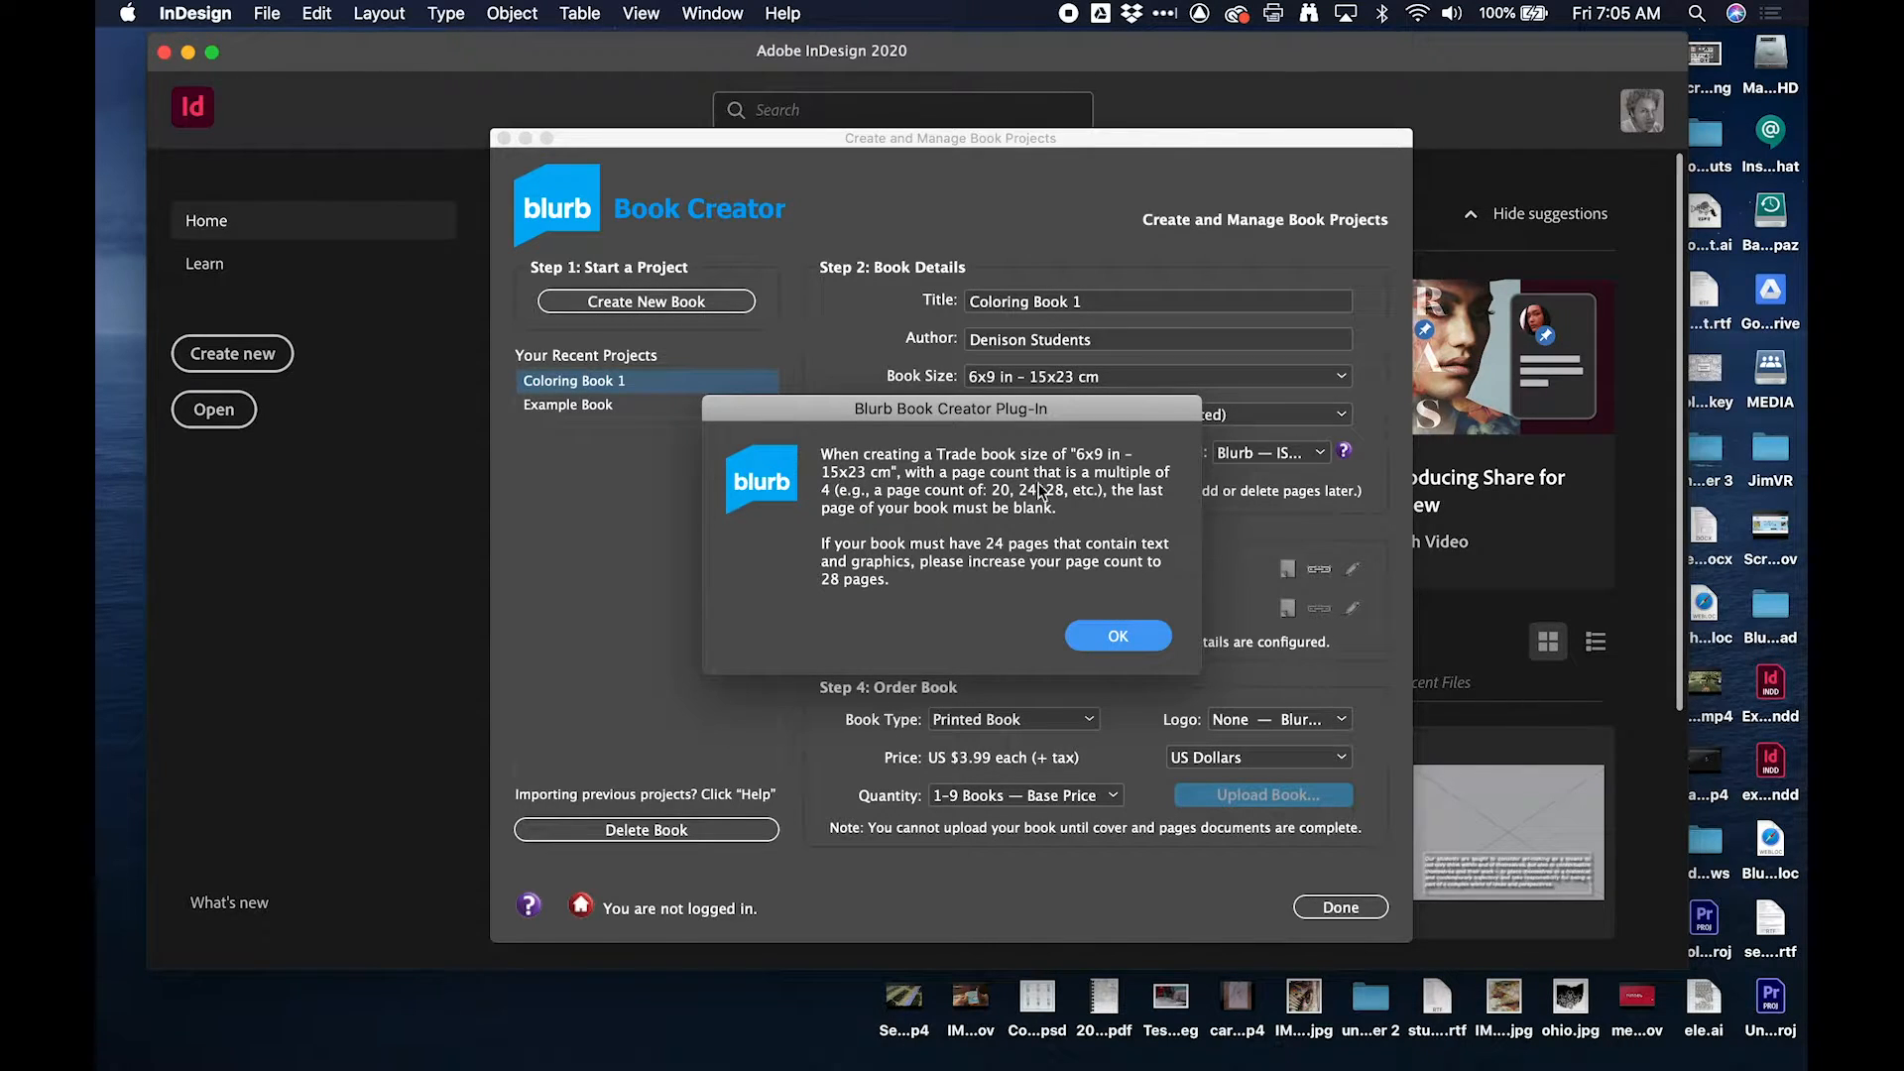
pyautogui.click(1145, 638)
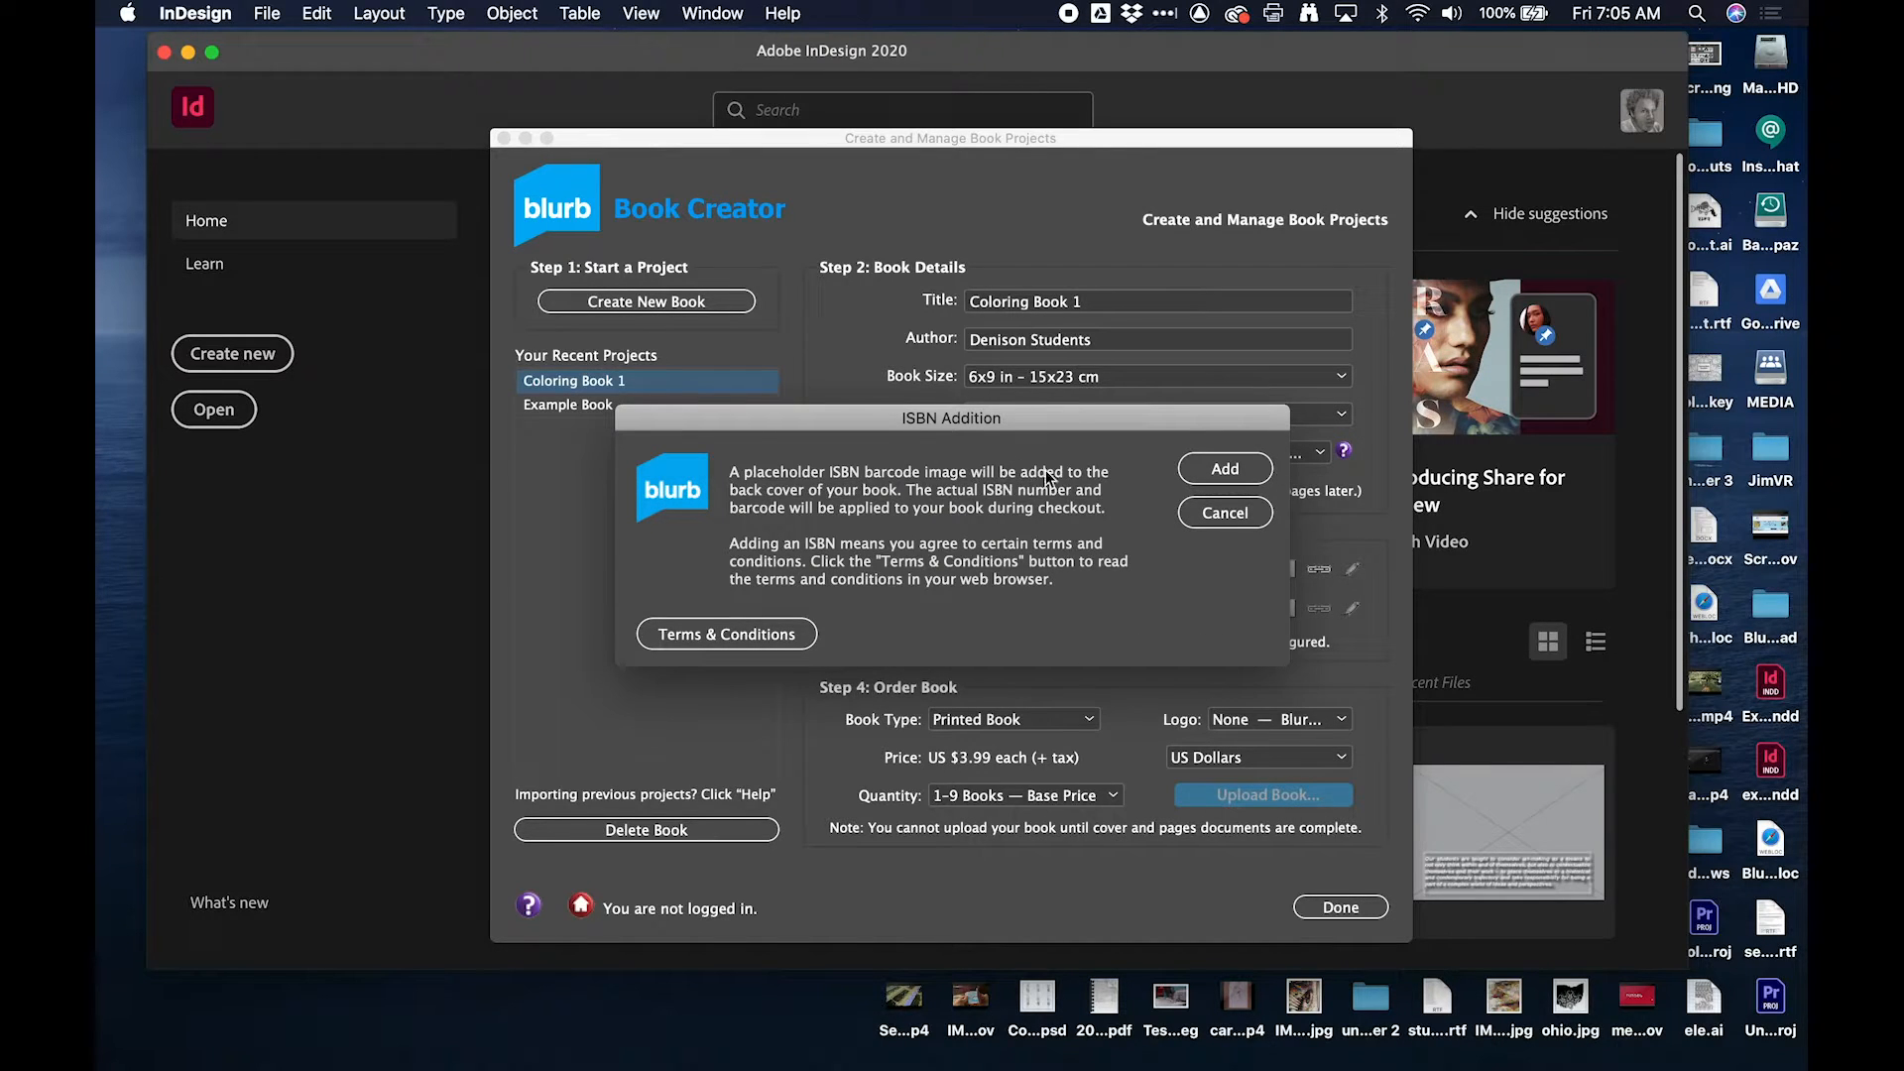
pyautogui.click(1225, 476)
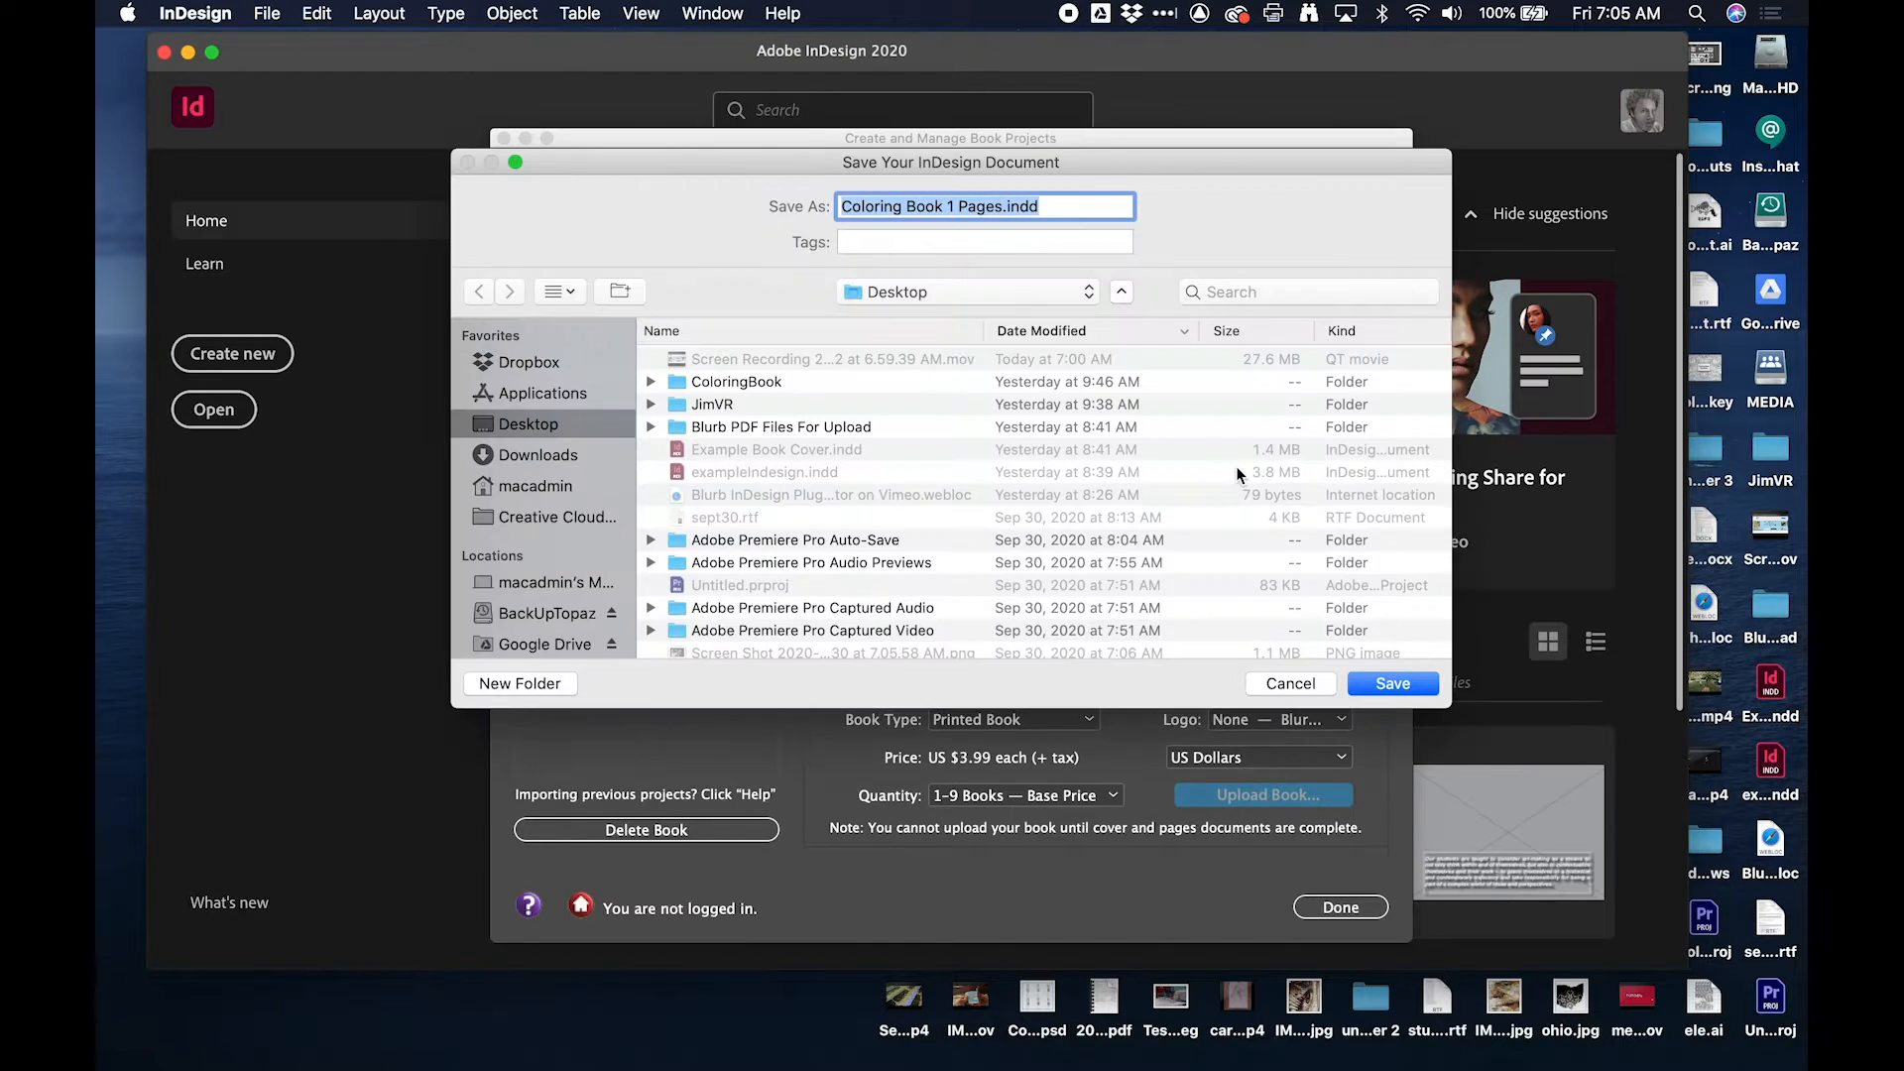
pyautogui.moveTo(1257, 158); pyautogui.dragTo(1170, 169)
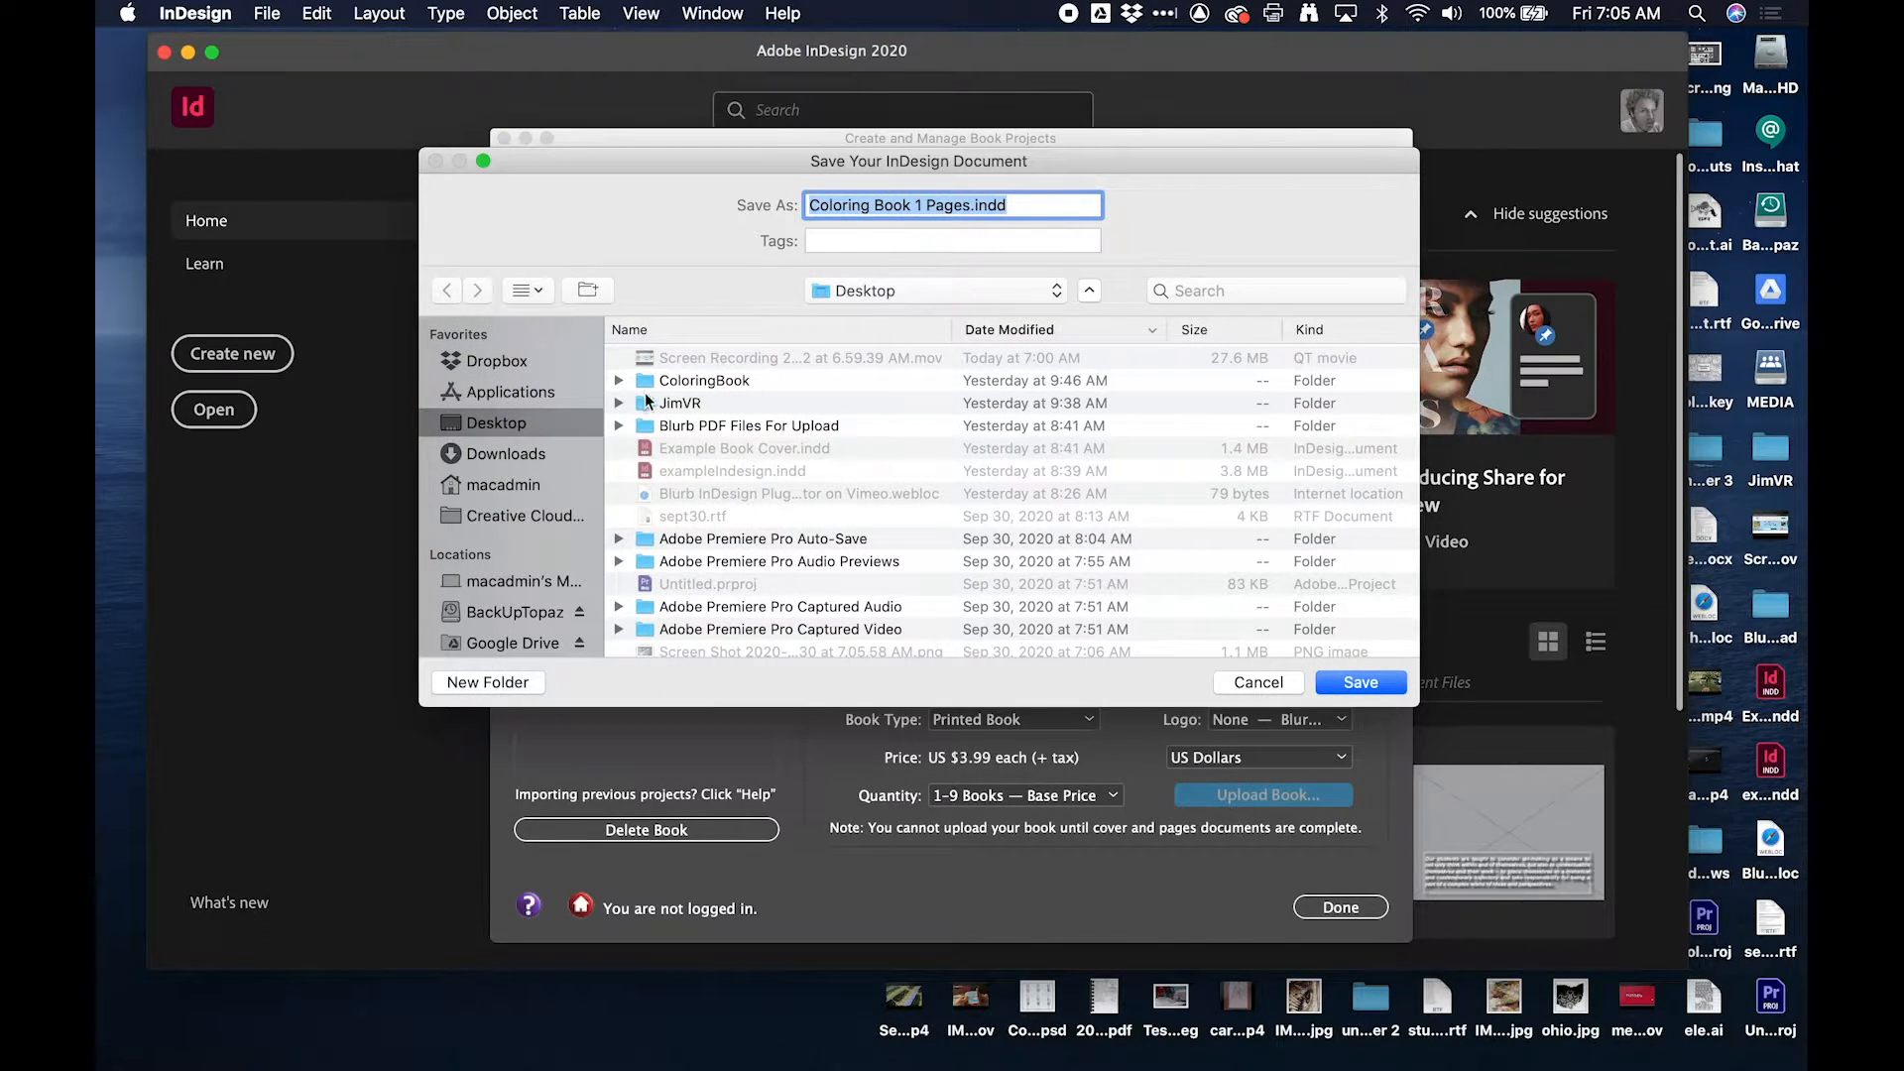
pyautogui.doubleClick(712, 385)
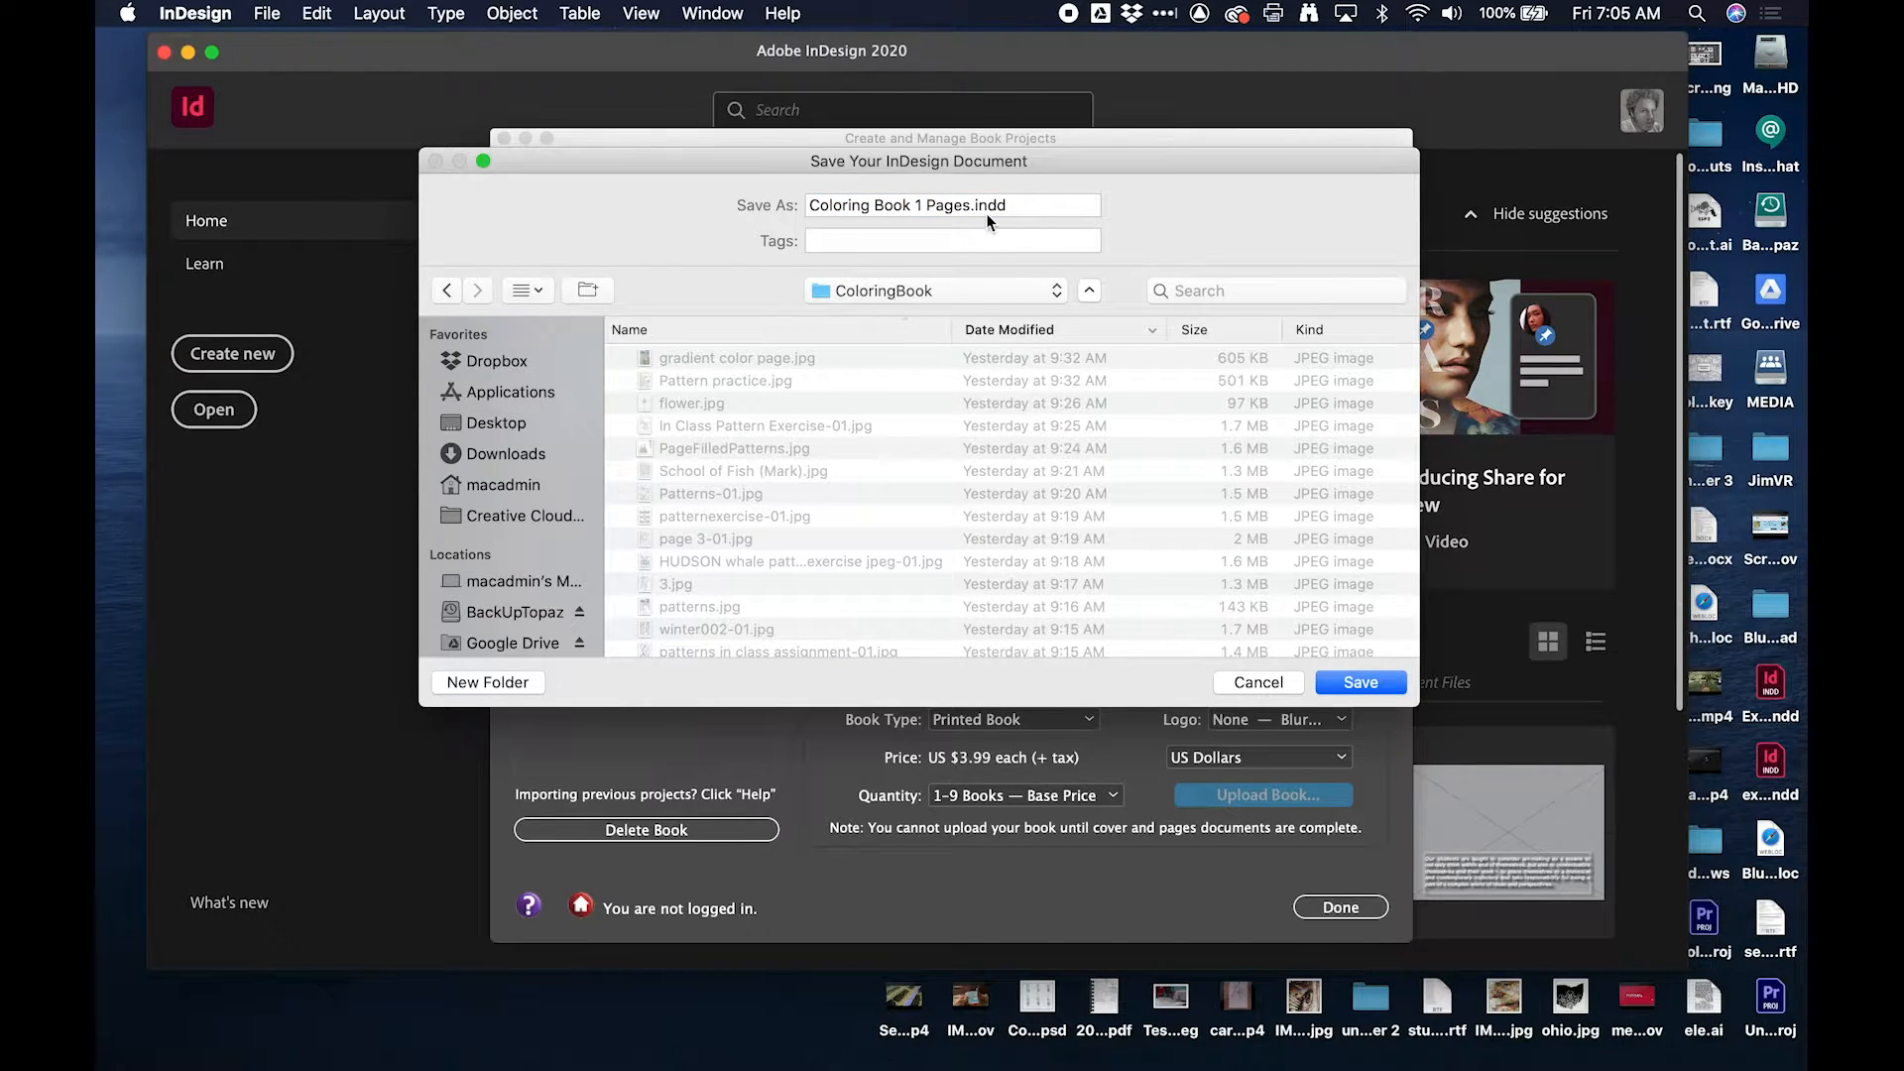
pyautogui.click(1361, 682)
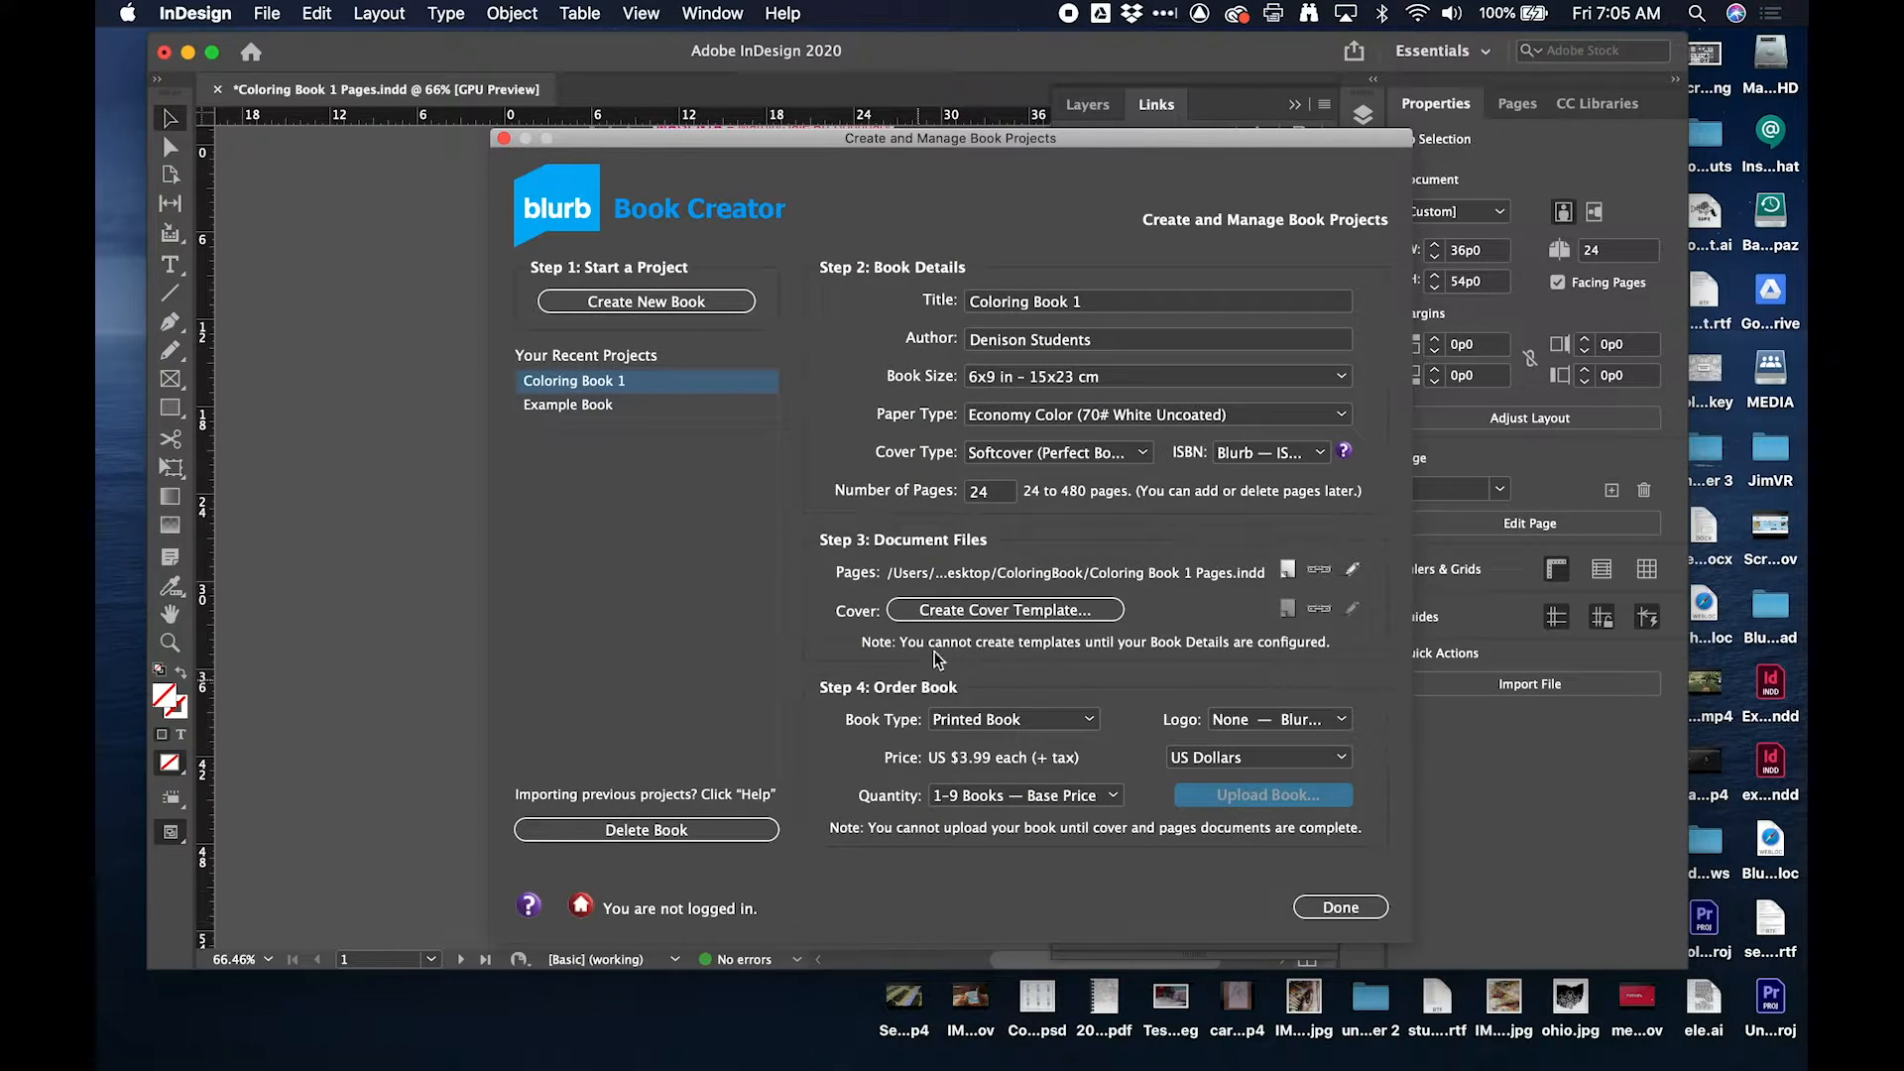
# Step: Finish the book project setup and reset the Essentials workspace in an enlarged document window
pyautogui.click(1361, 917)
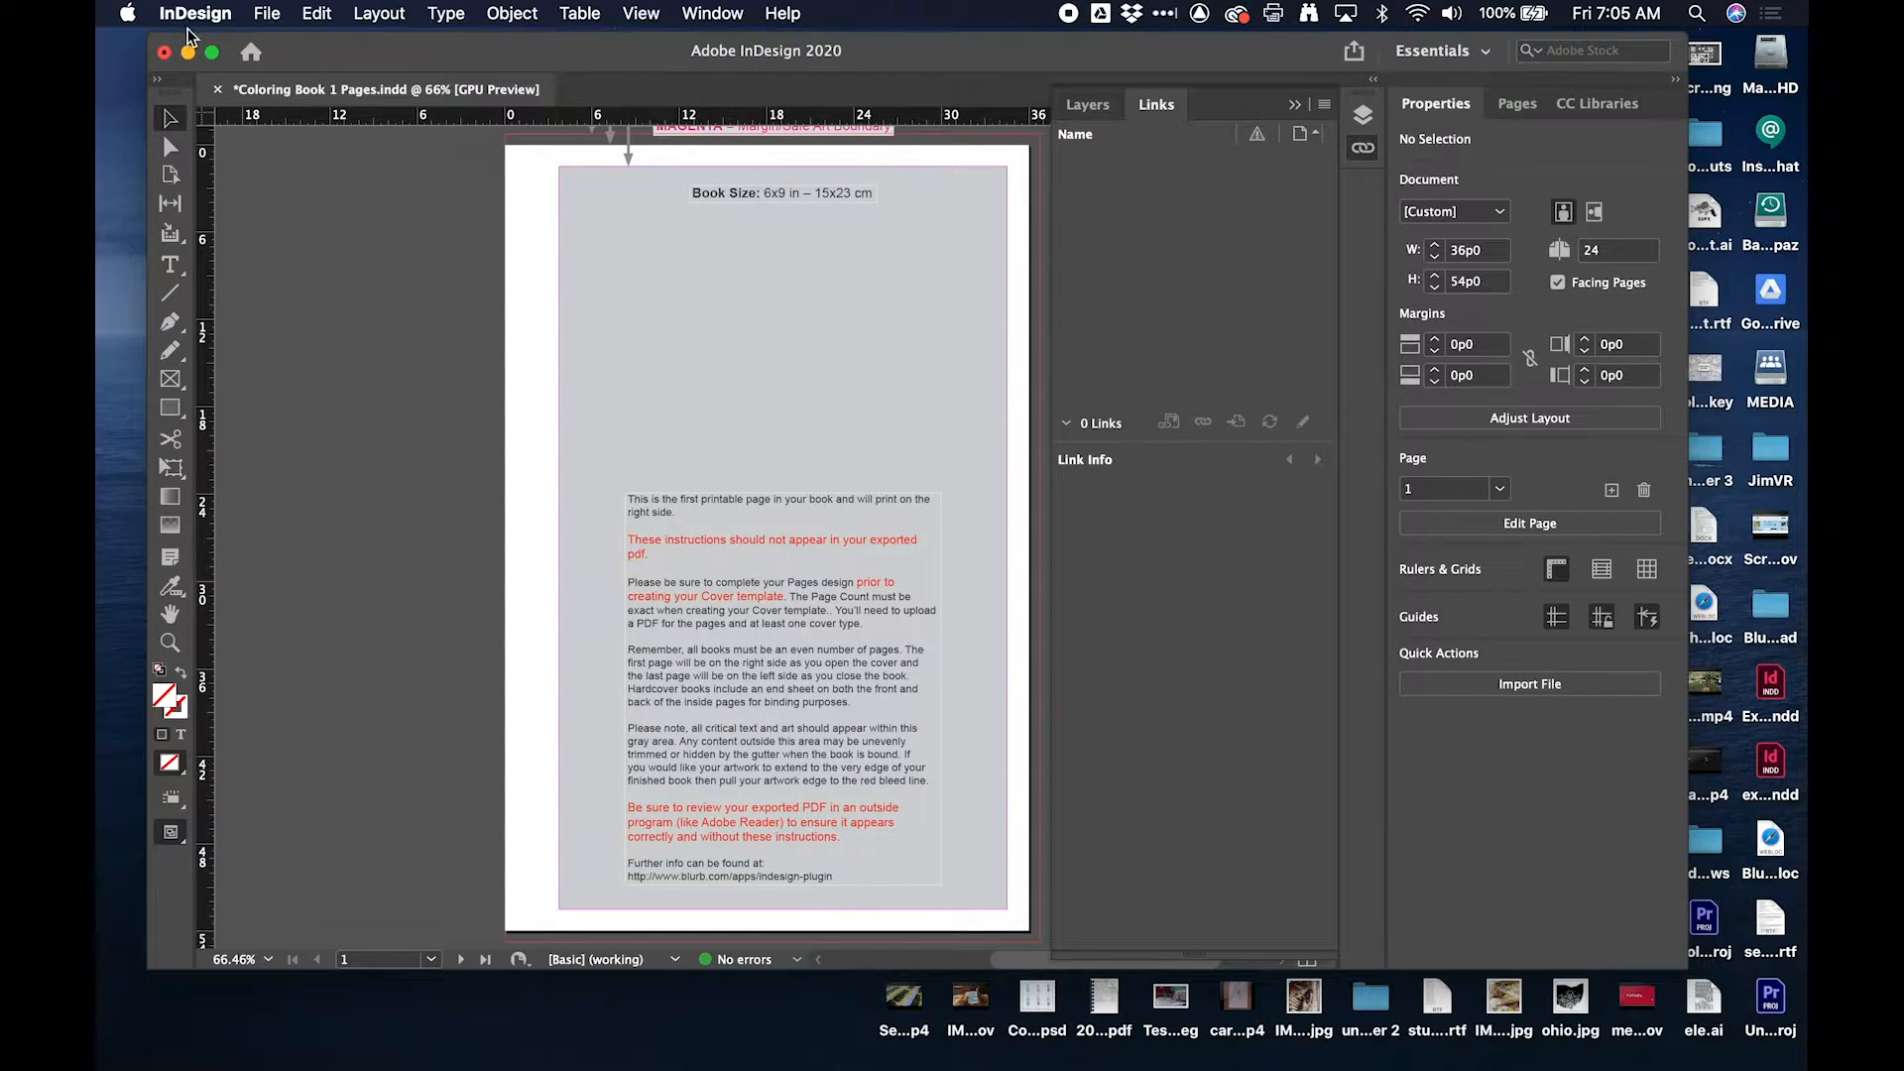
pyautogui.click(211, 54)
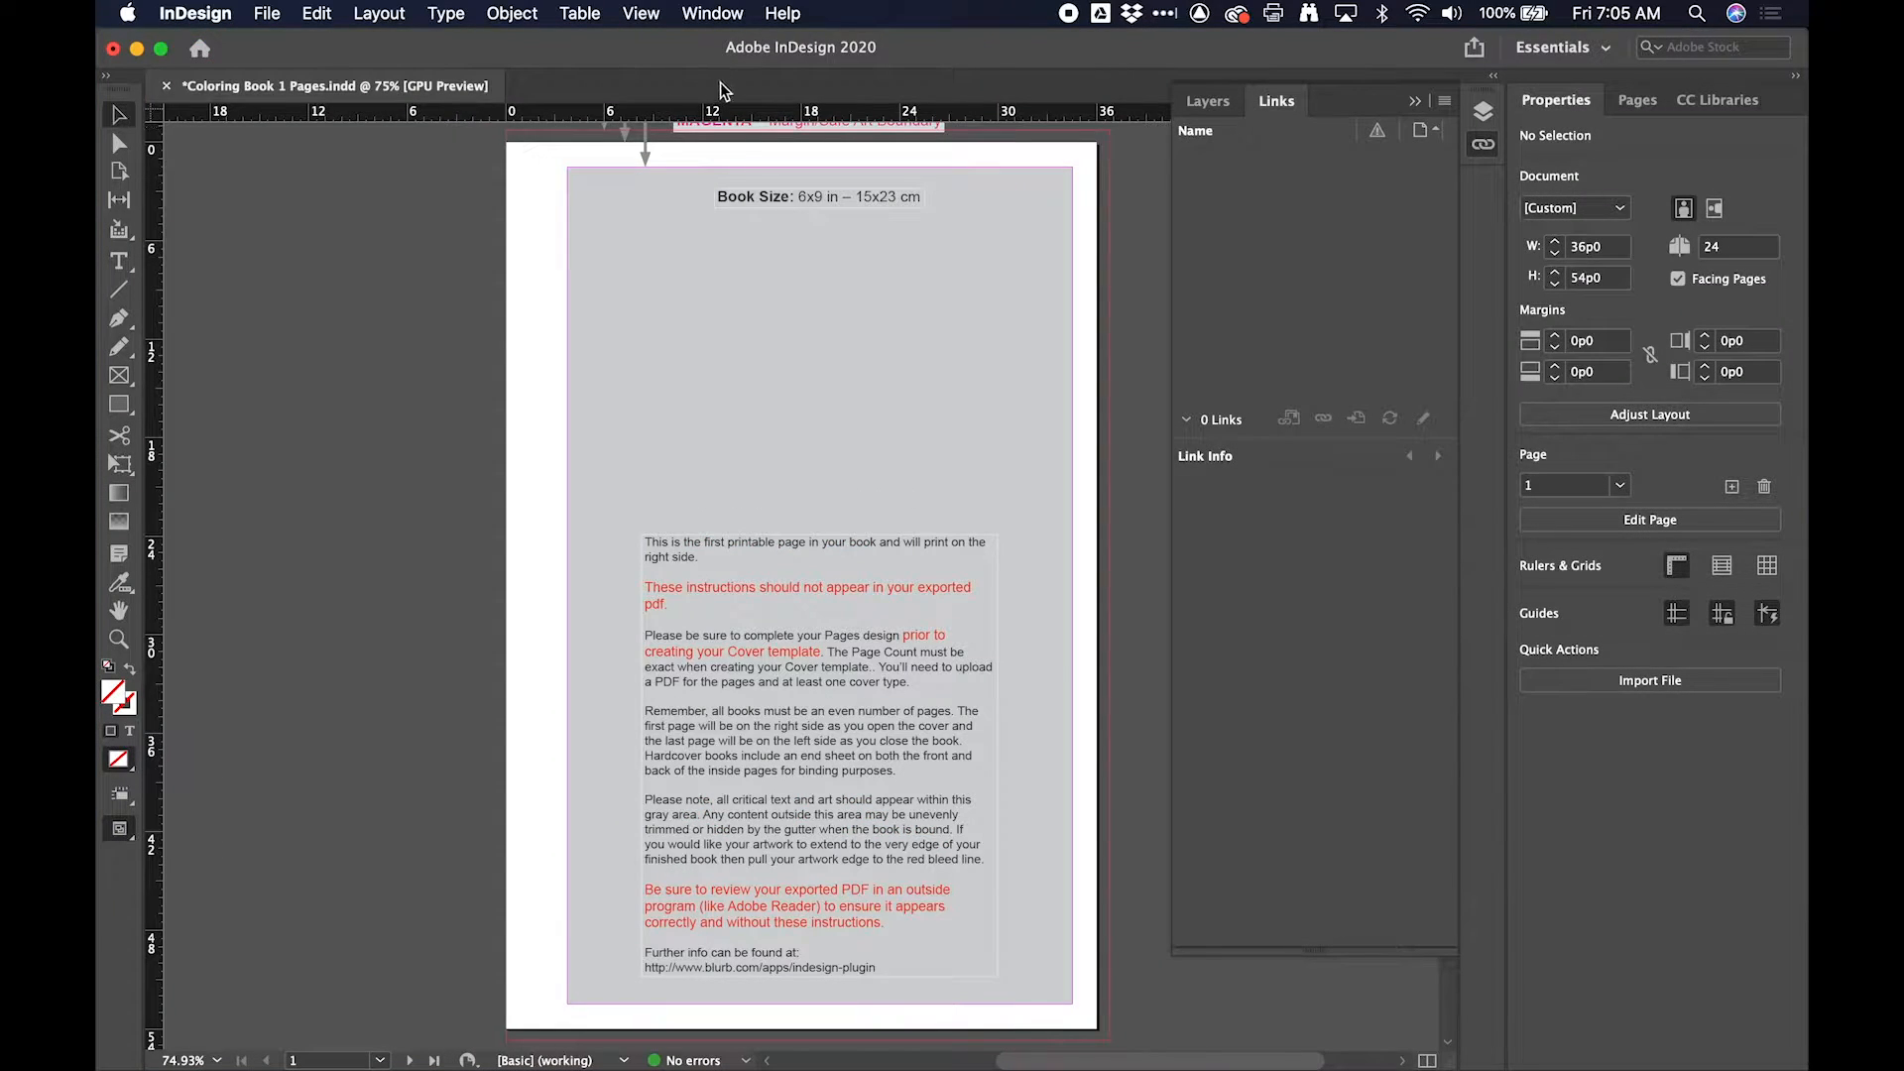
pyautogui.click(734, 10)
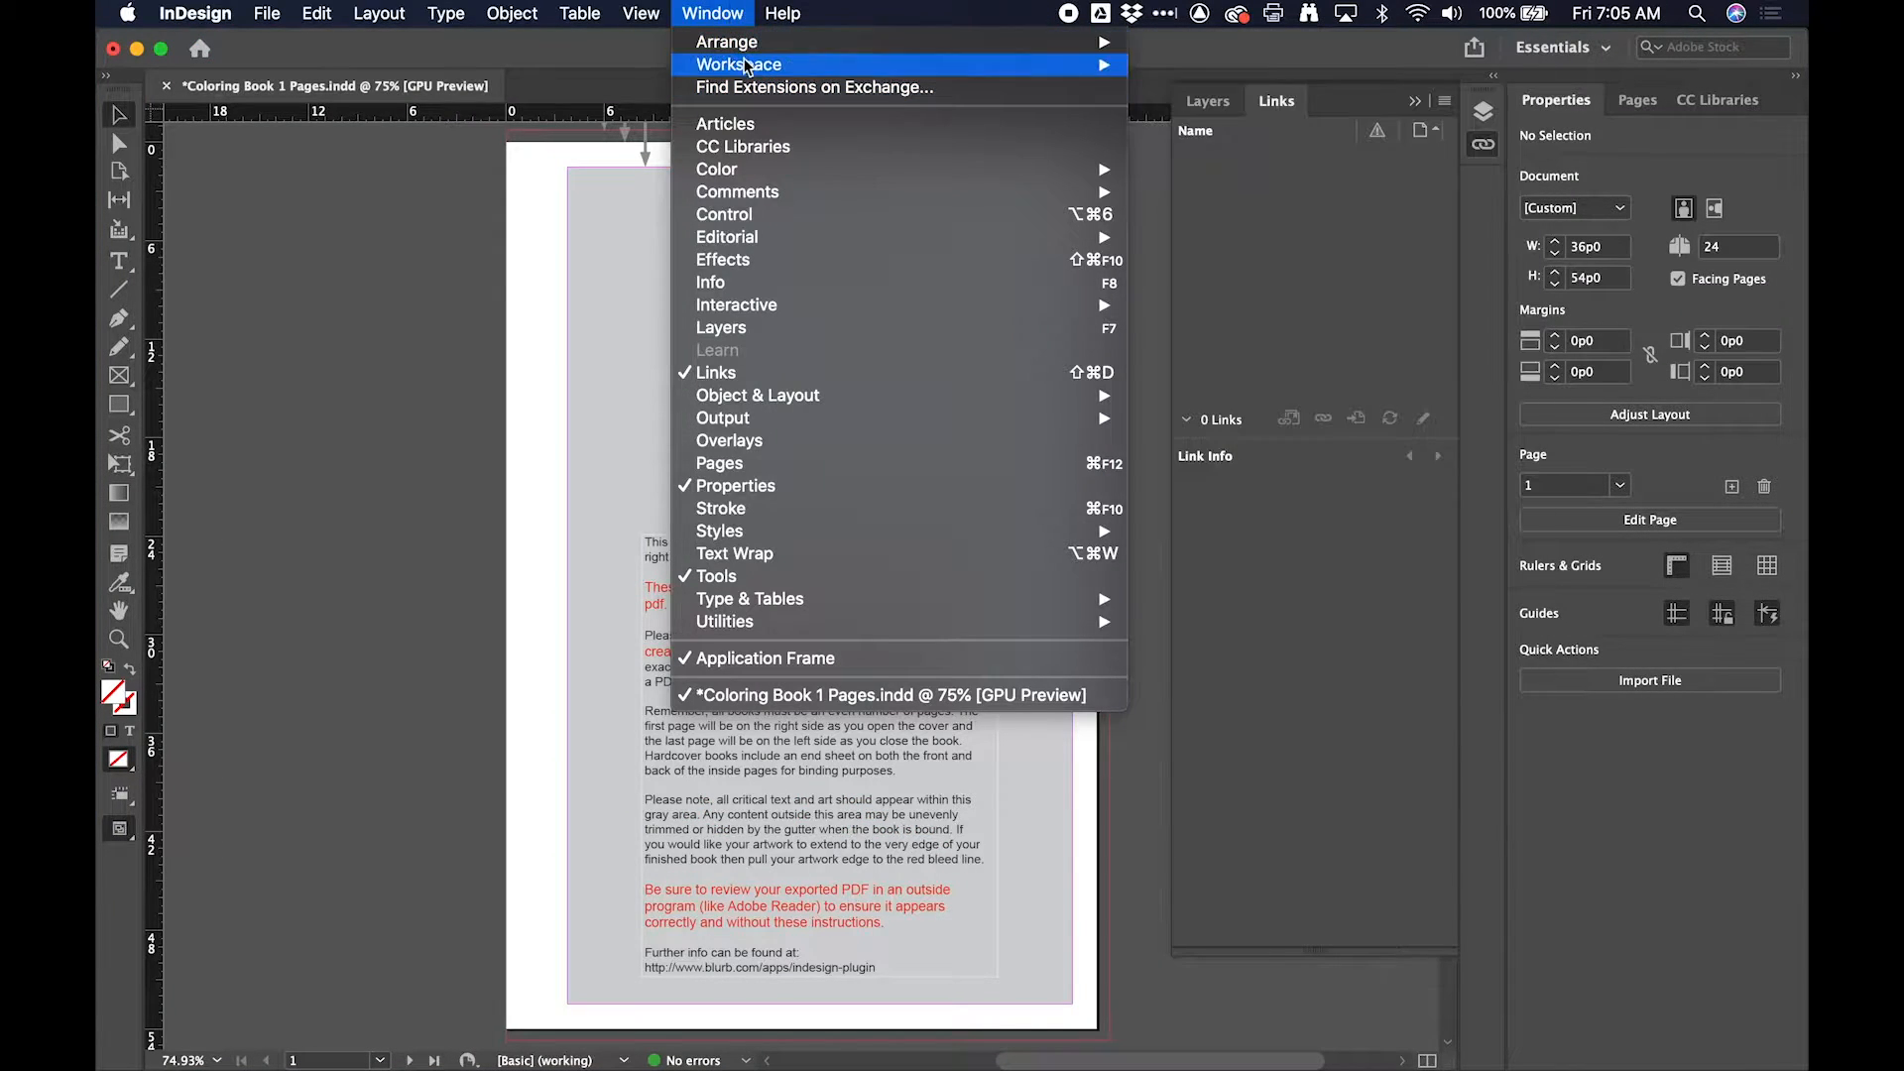
pyautogui.moveTo(747, 65)
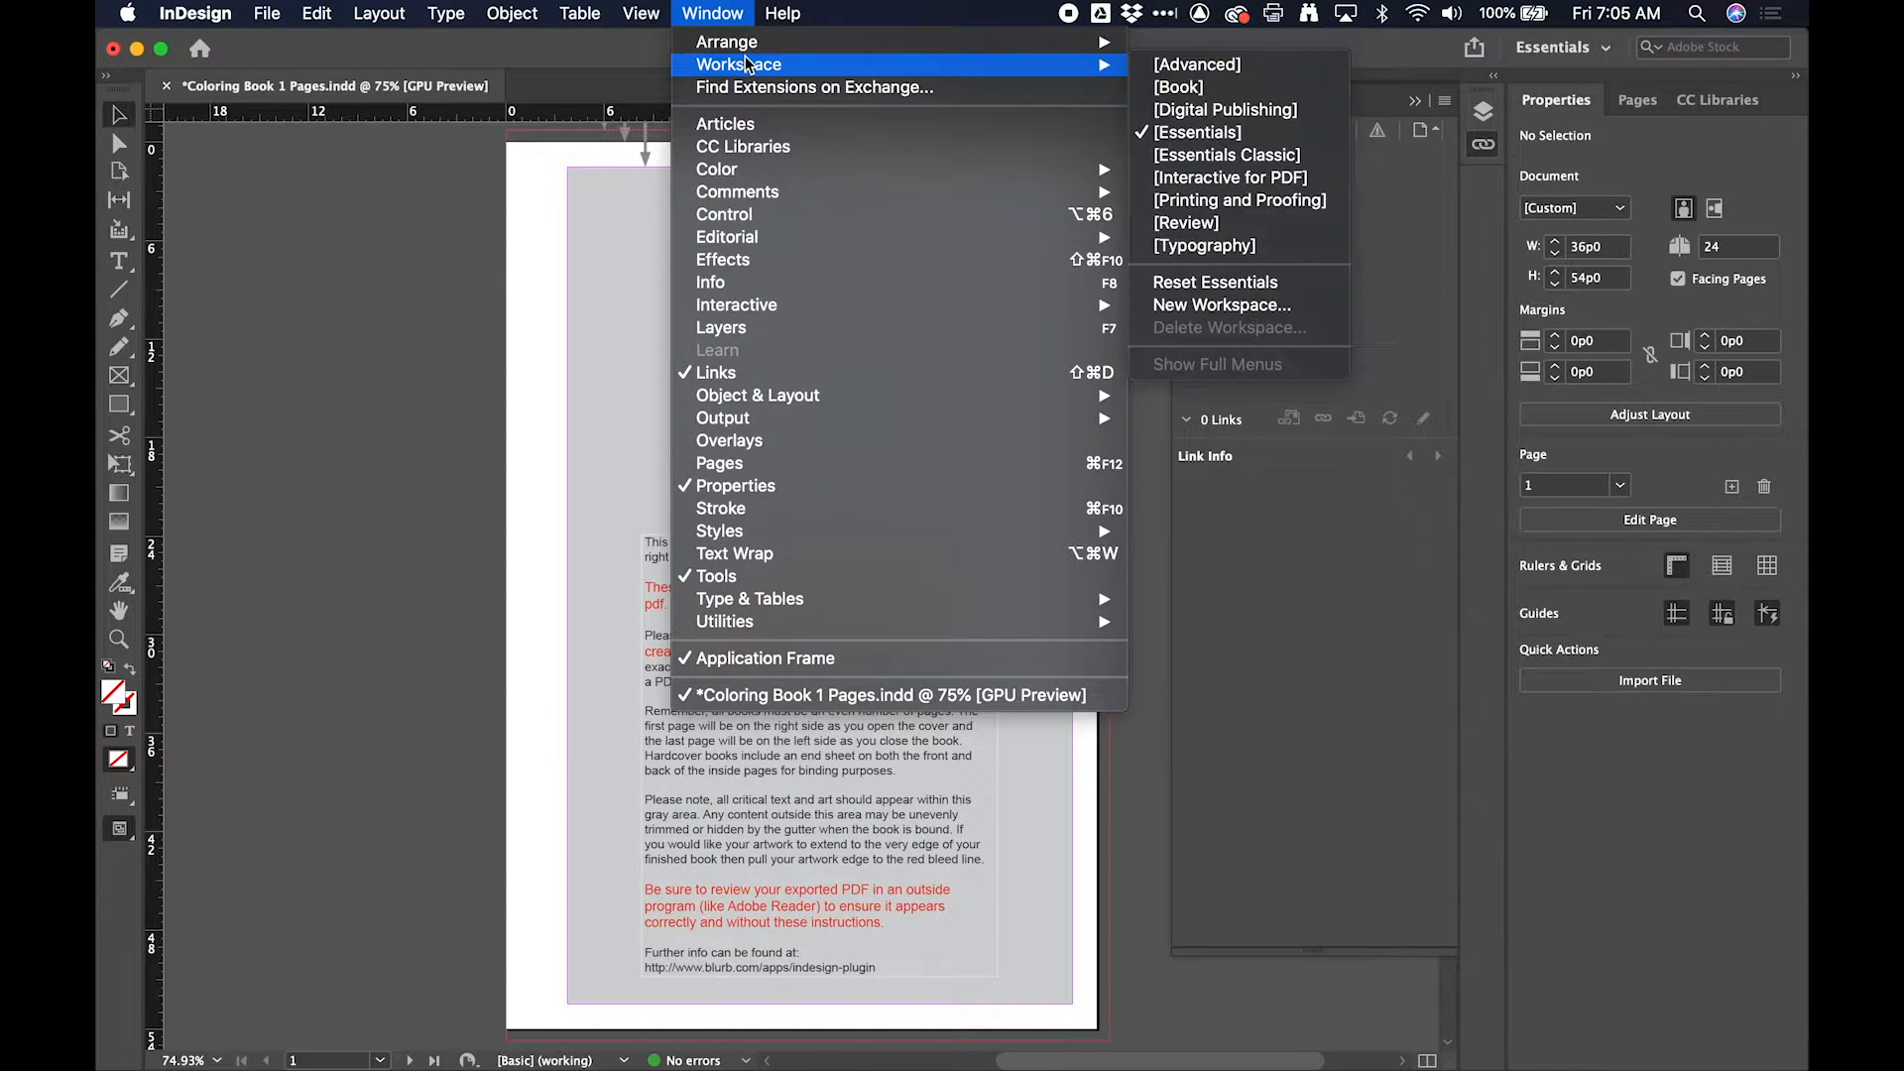
pyautogui.click(1246, 282)
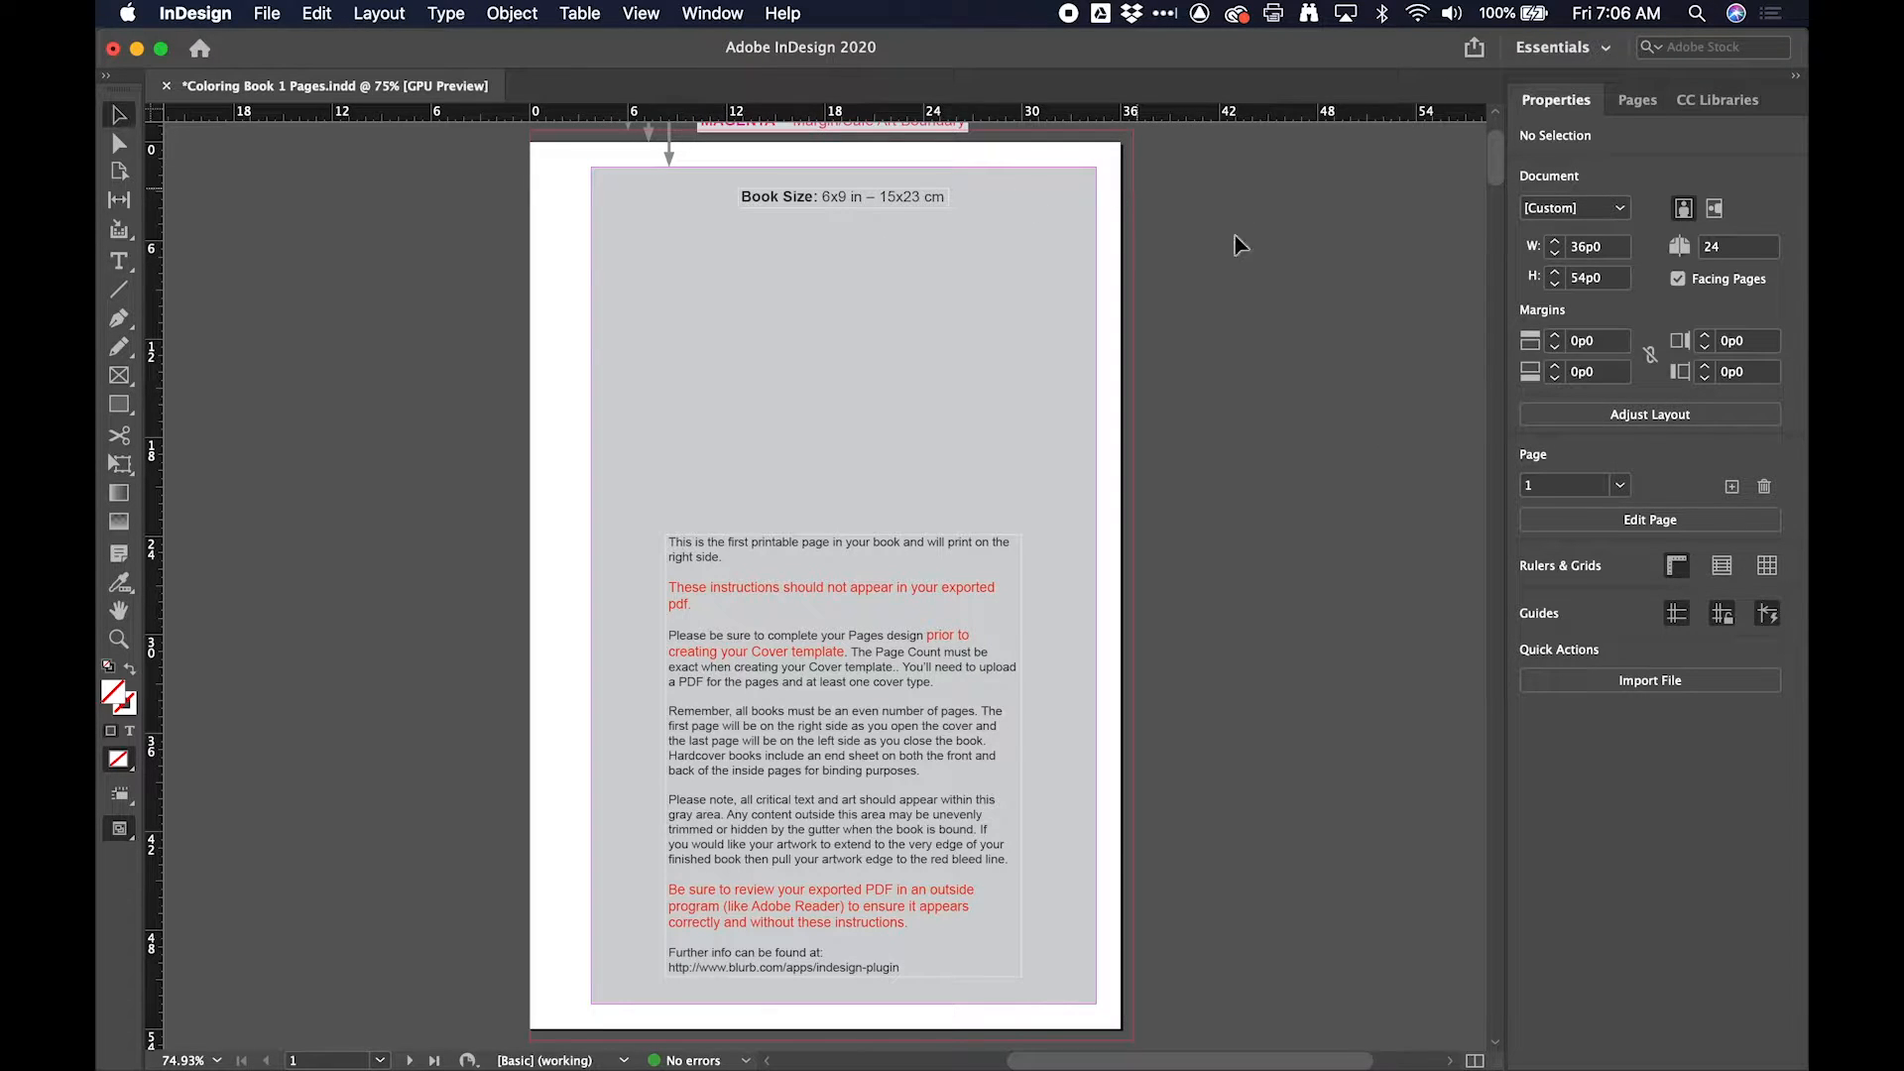
# Step: Set both the horizontal and vertical ruler units to inches in the preferences
pyautogui.scroll(3, 1294, 305)
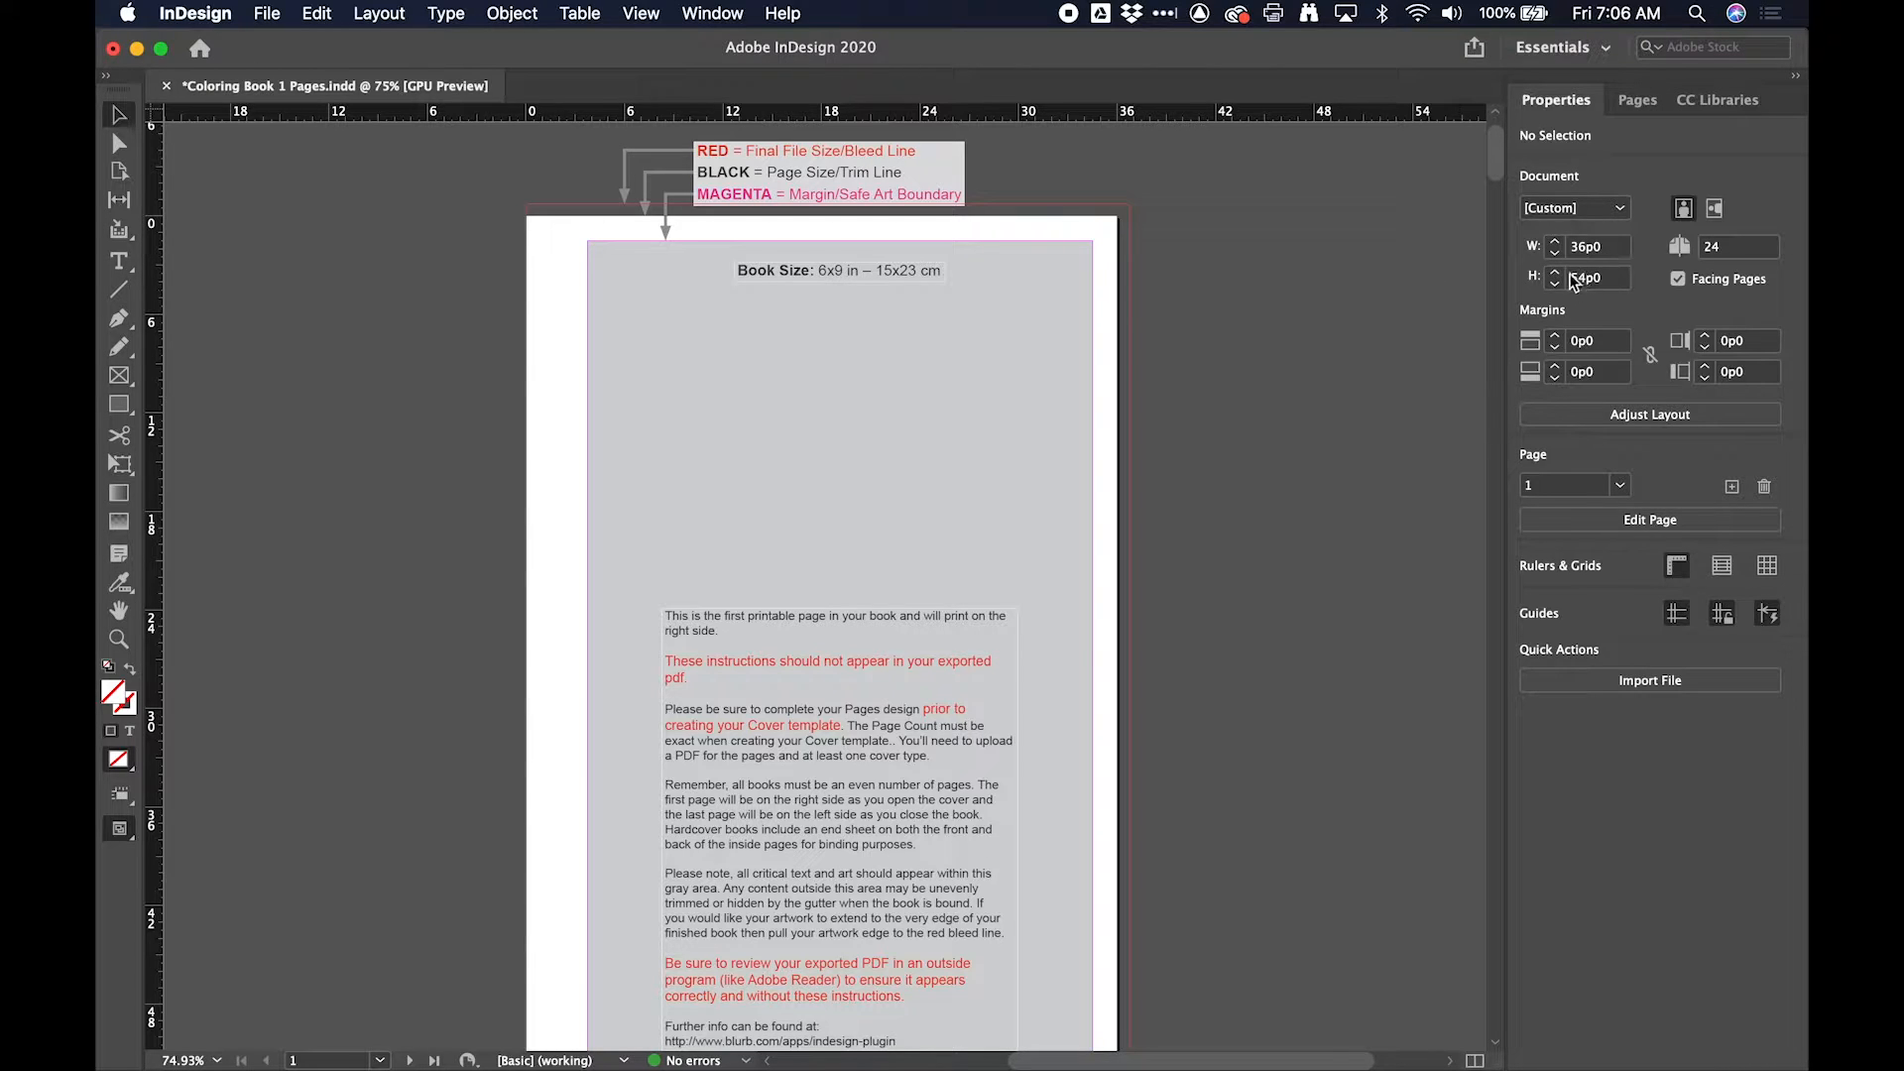
pyautogui.click(279, 12)
pyautogui.moveTo(230, 15)
pyautogui.moveTo(236, 89)
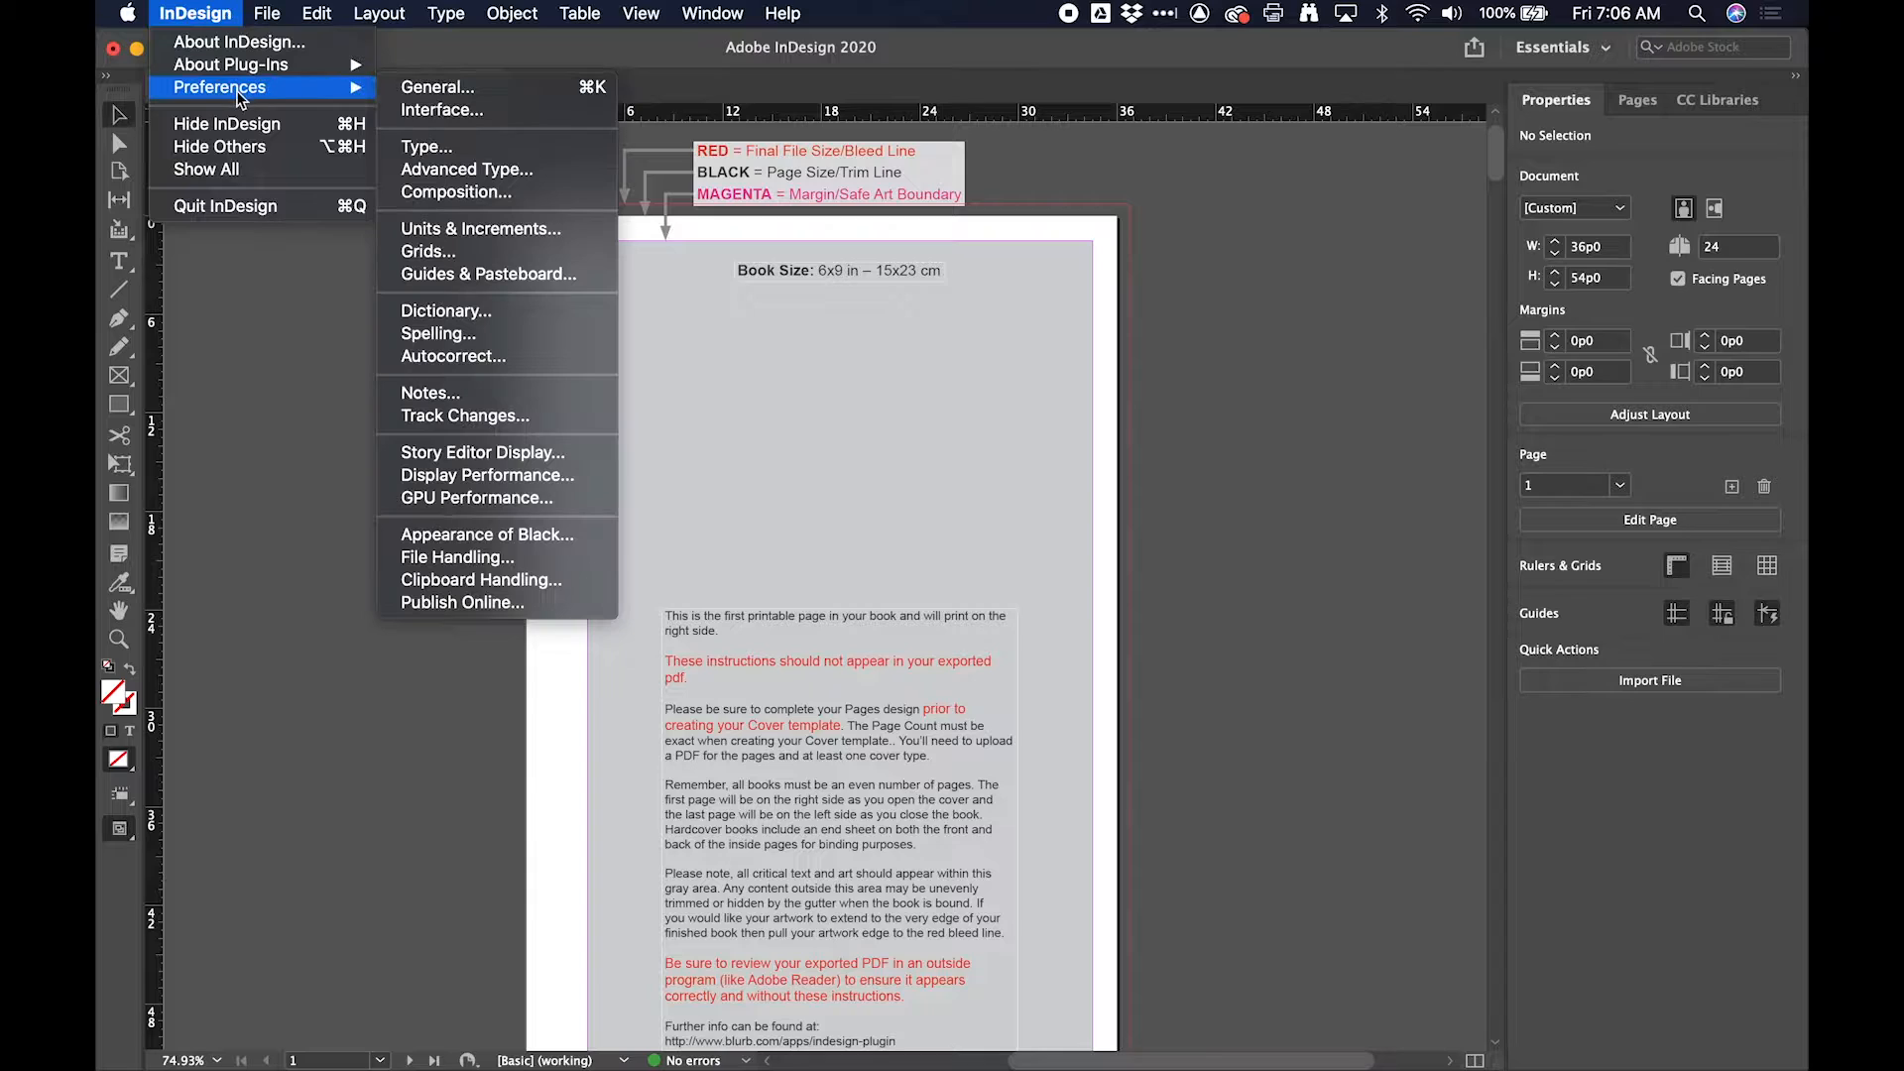
pyautogui.click(486, 228)
pyautogui.click(1033, 261)
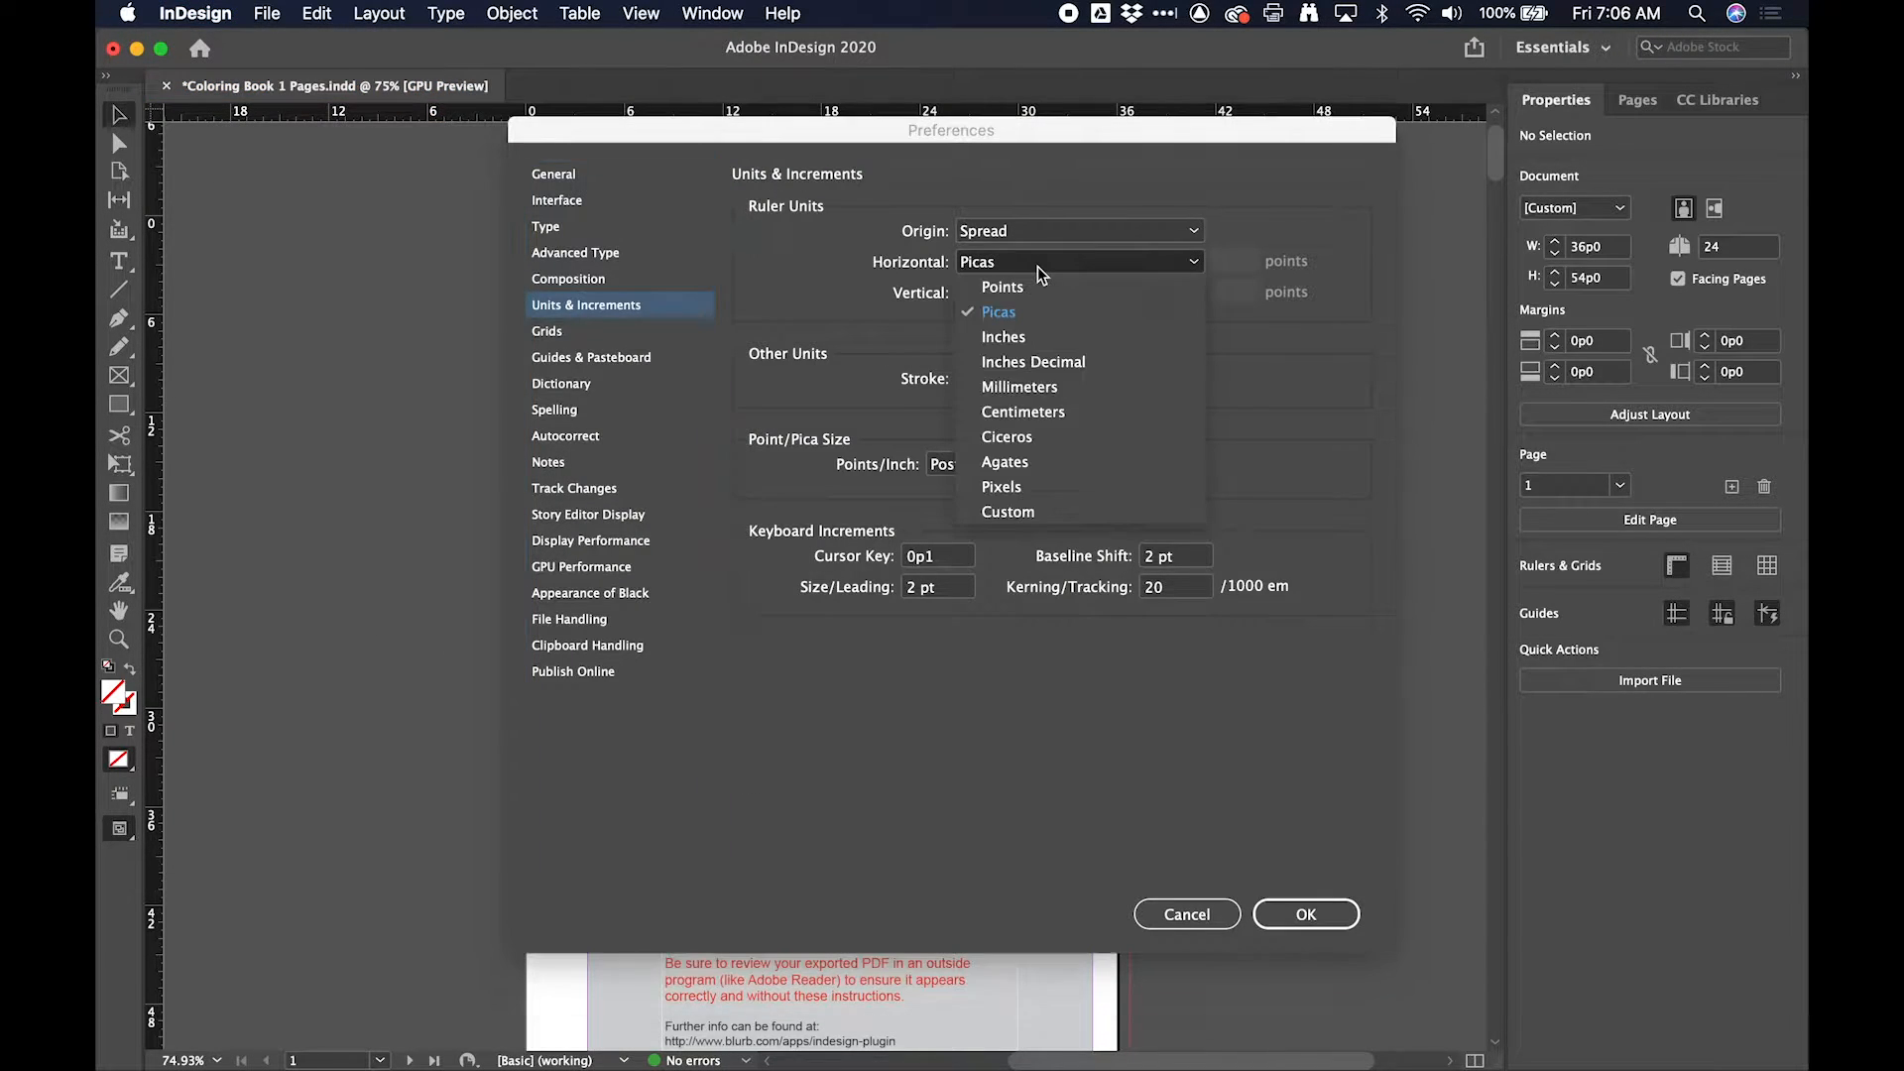
pyautogui.click(1042, 338)
pyautogui.click(1043, 292)
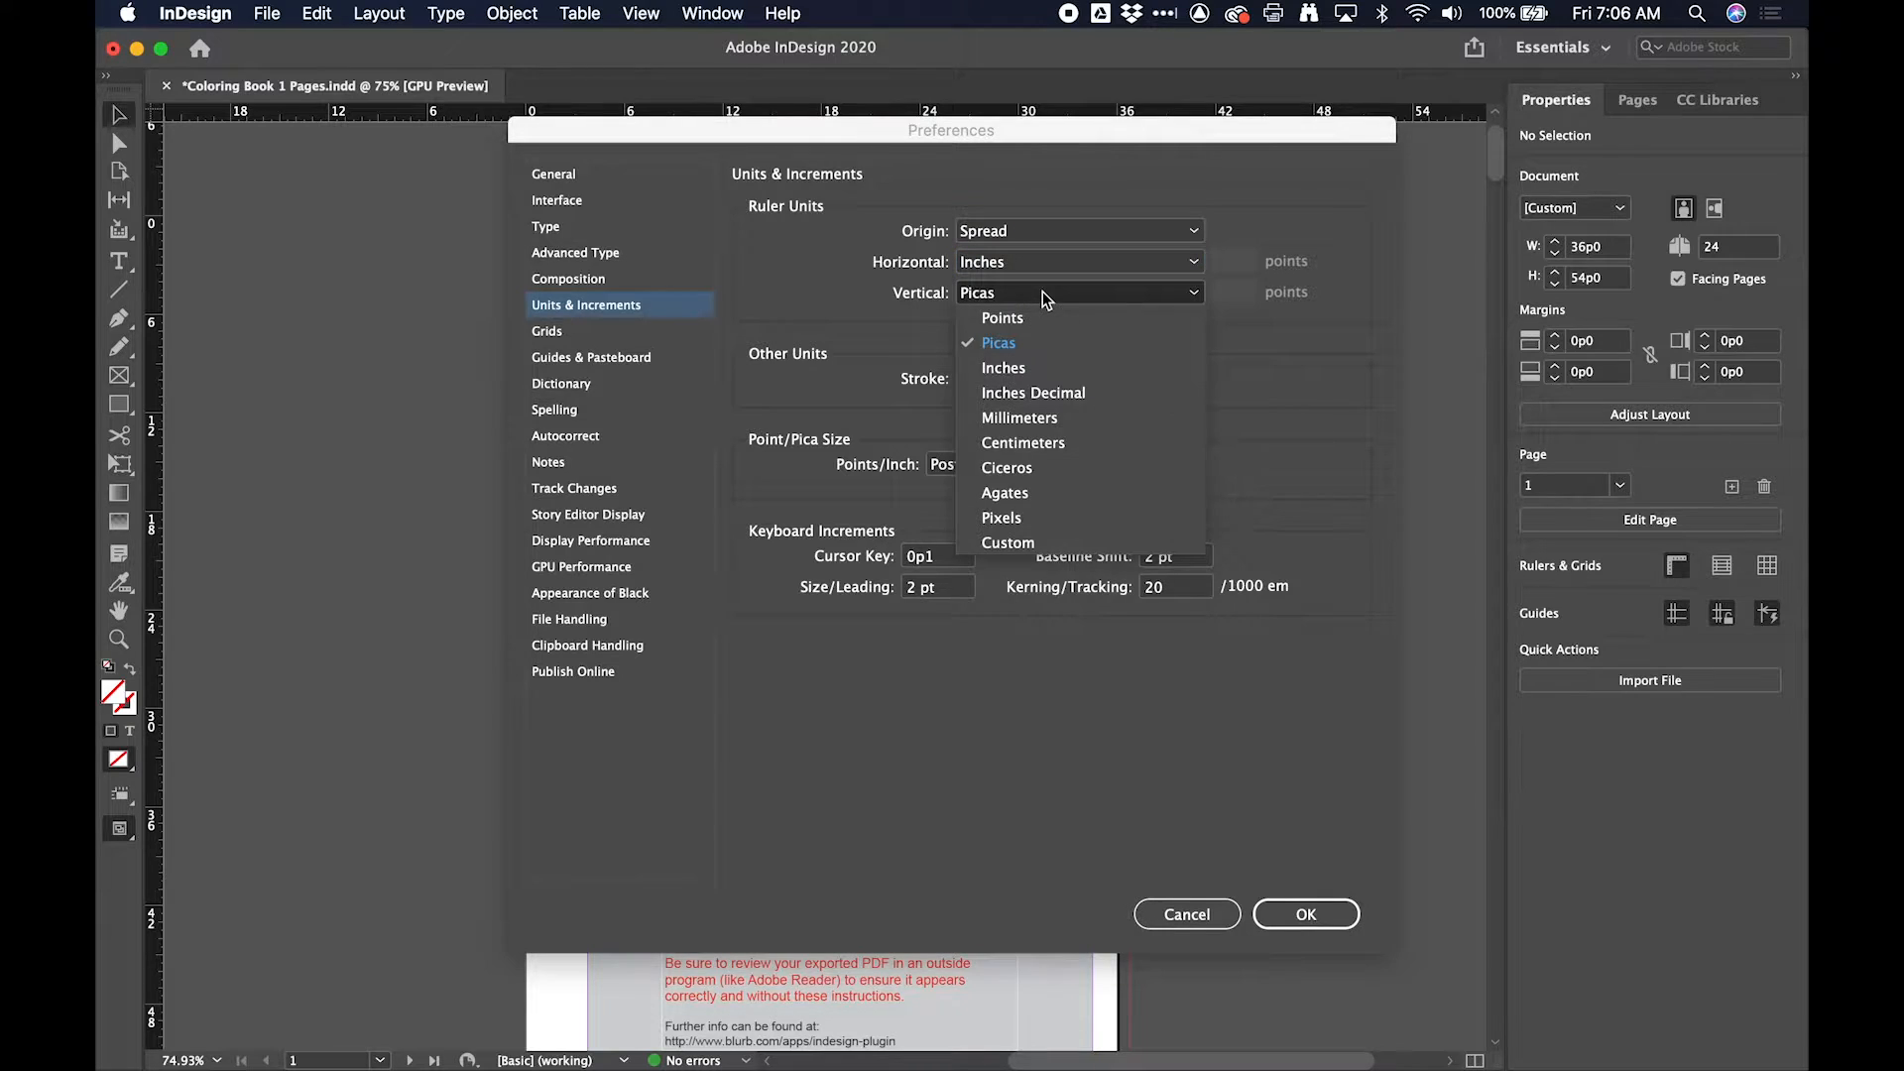
pyautogui.click(1054, 365)
pyautogui.click(1319, 914)
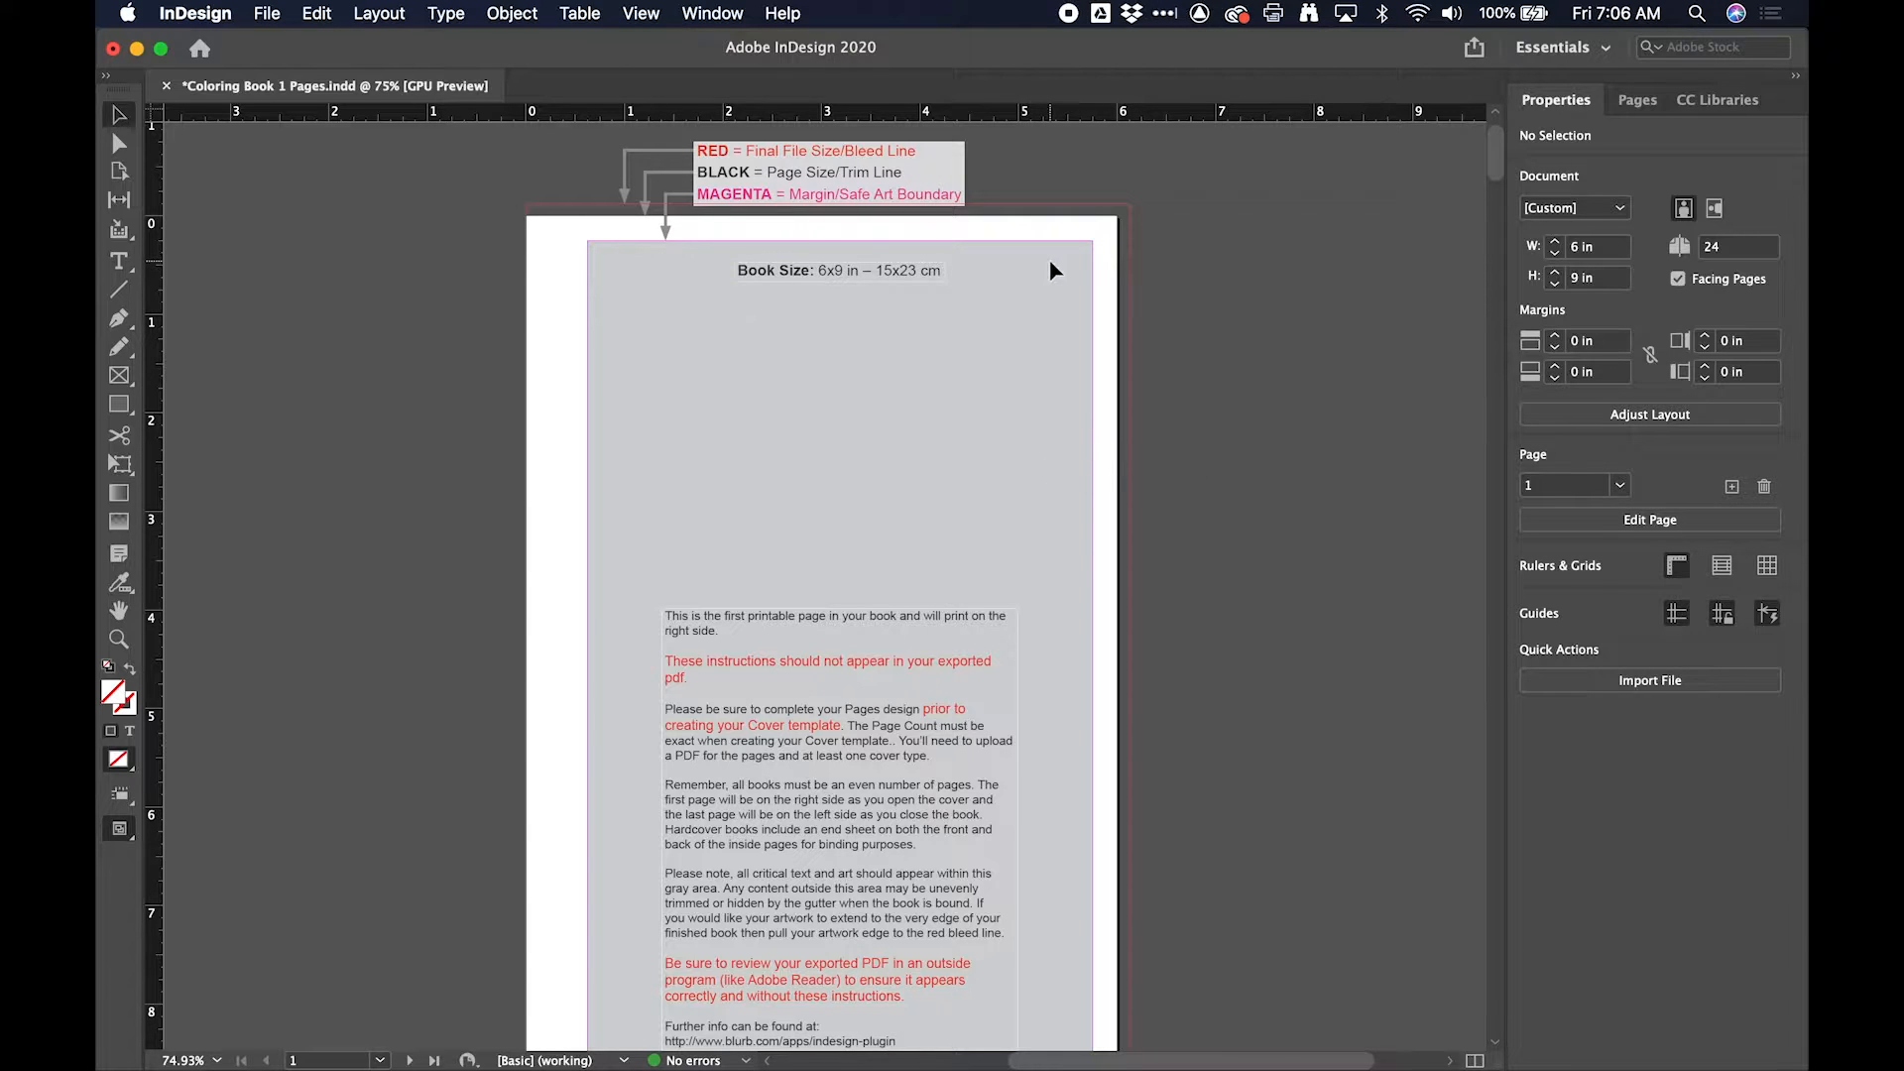
# Step: Examine the template spreads for pages 2–3 and 4–5, including the bleed, trim, safe-art and gutter guide lines
pyautogui.click(1648, 105)
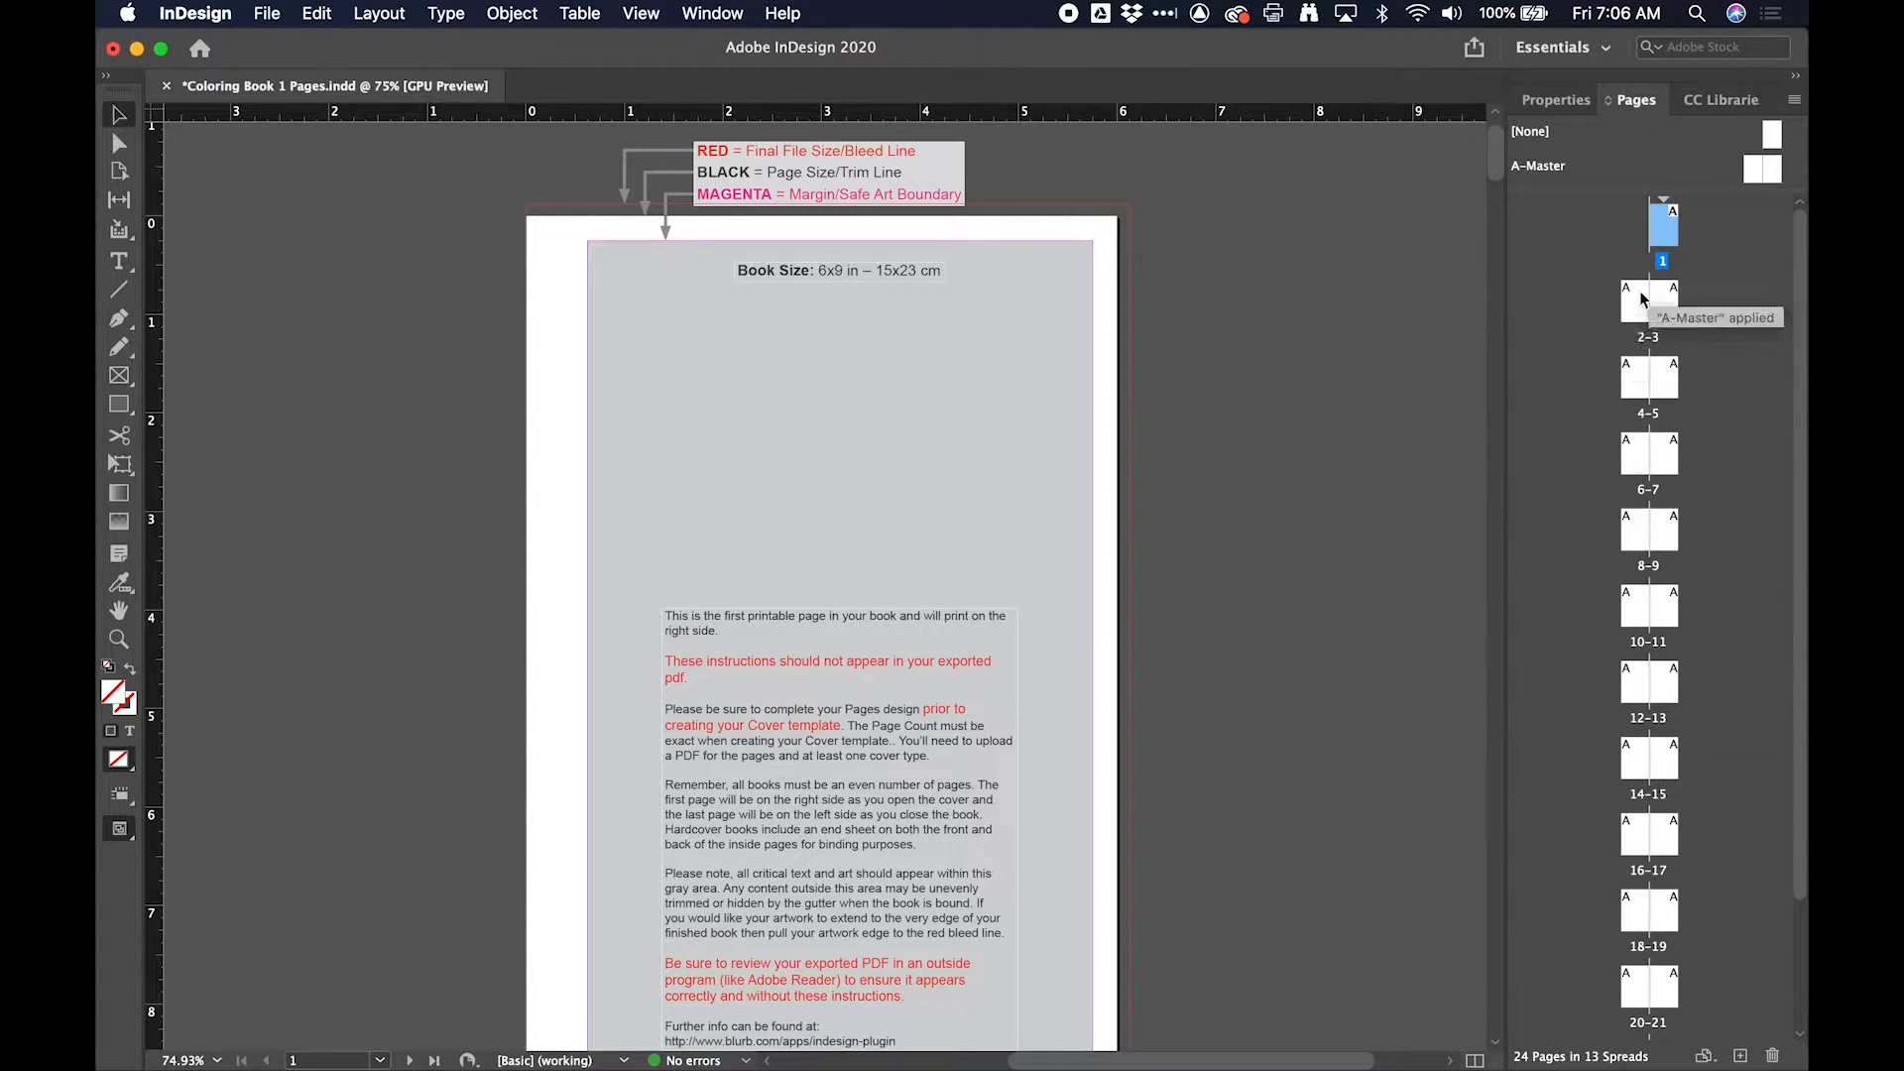
pyautogui.doubleClick(1626, 305)
pyautogui.doubleClick(1662, 305)
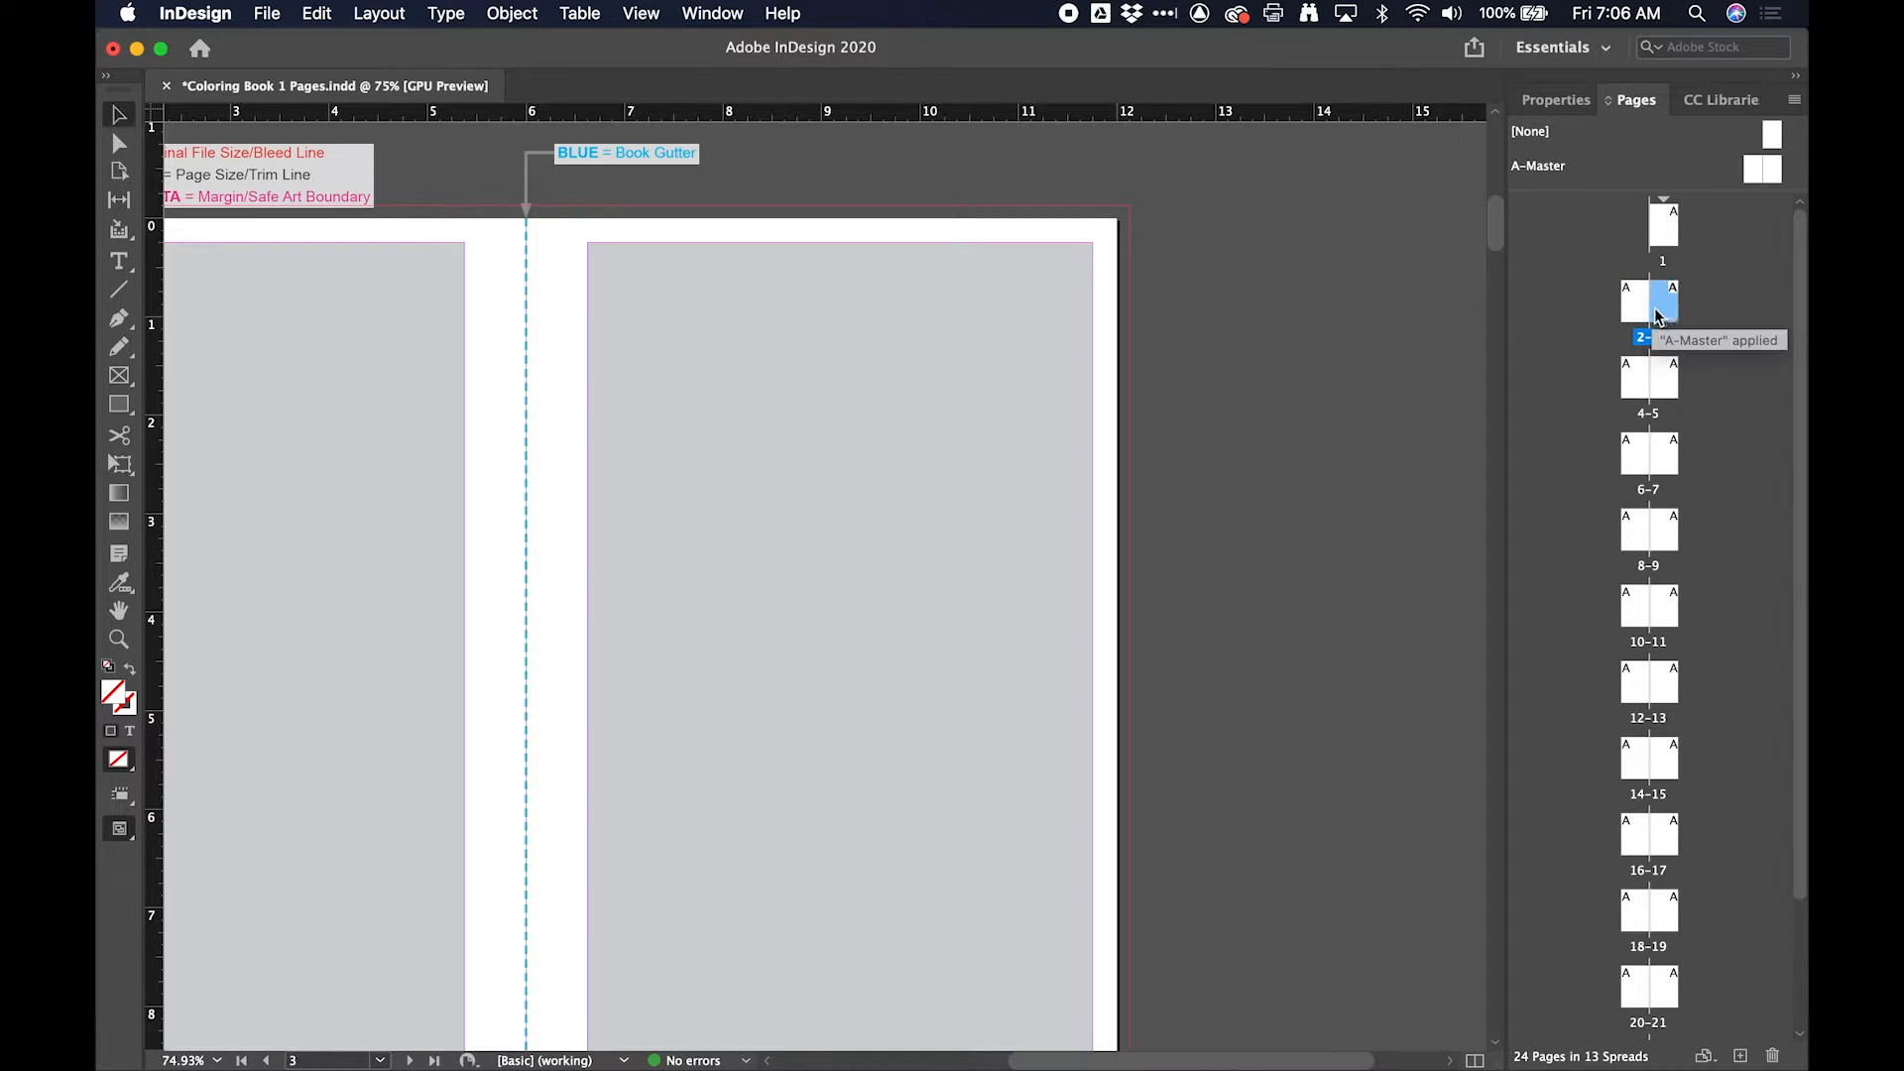
pyautogui.doubleClick(1638, 389)
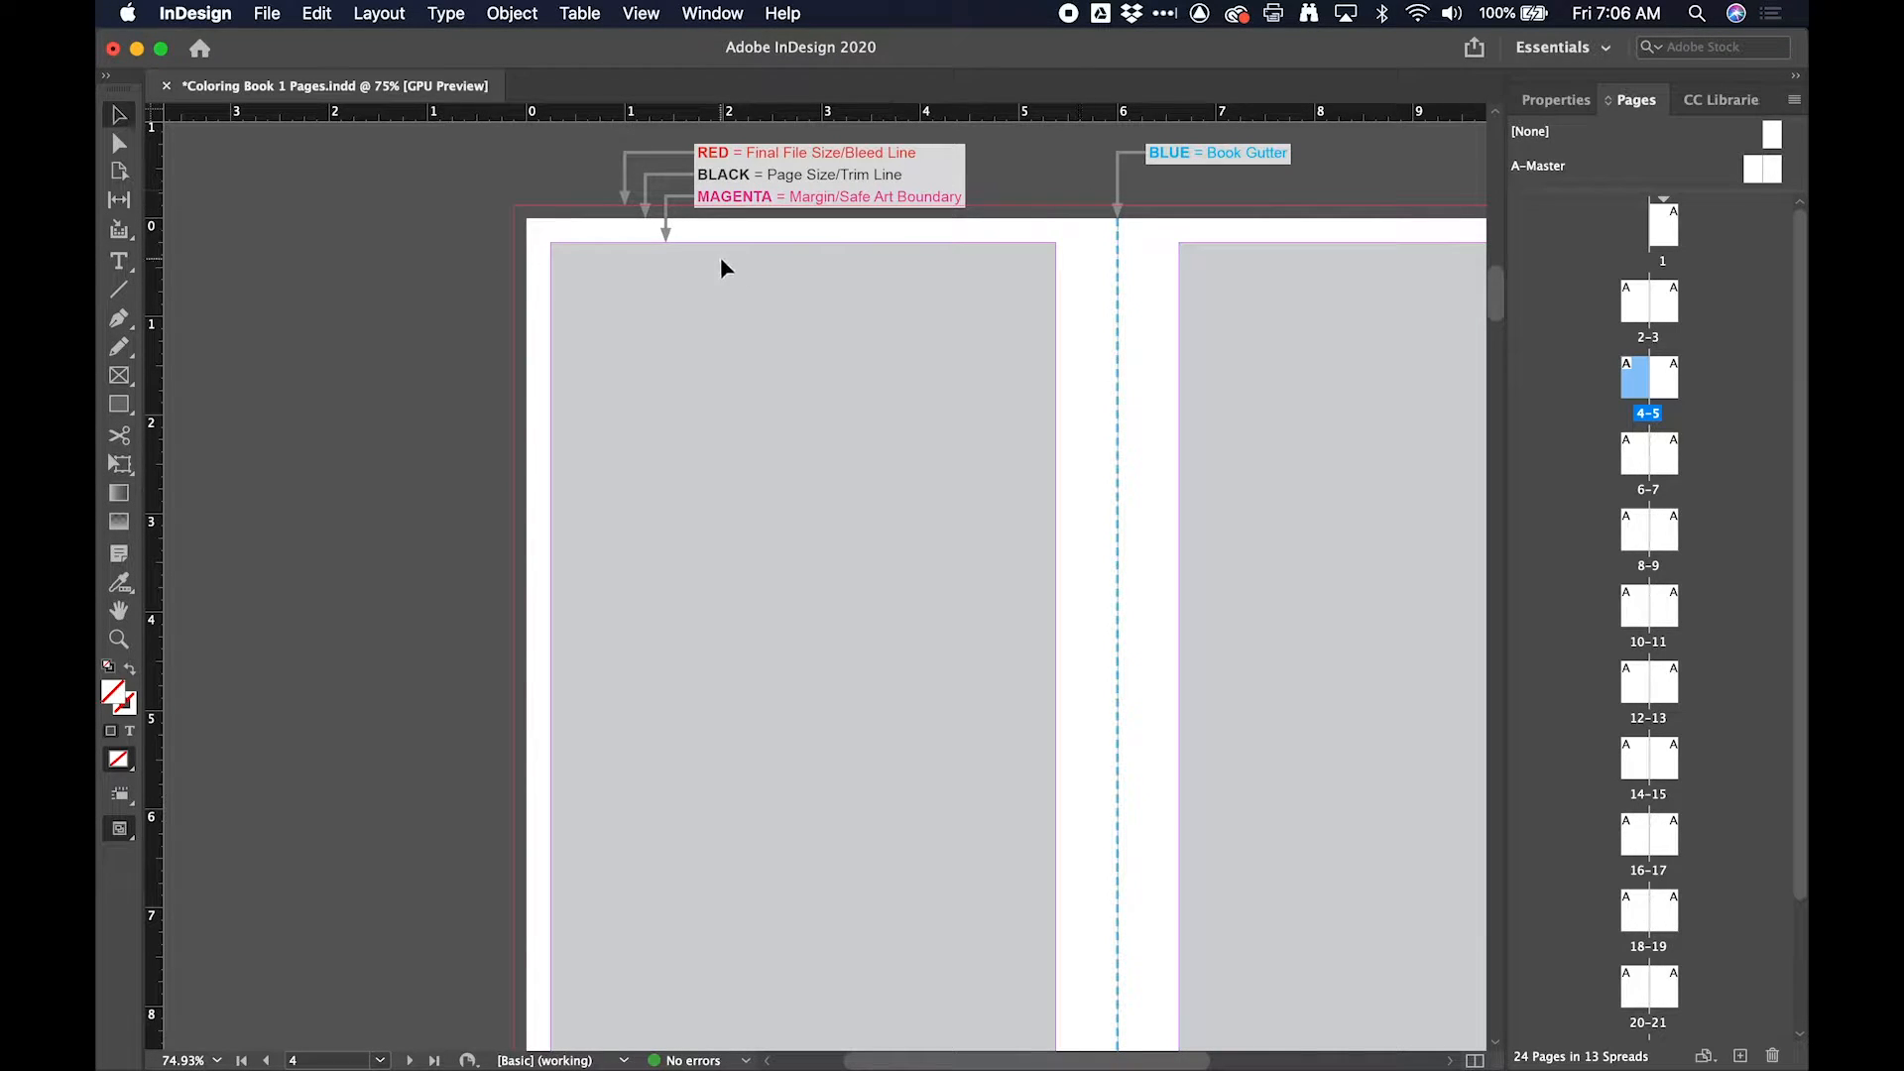
pyautogui.scroll(5, 721, 268)
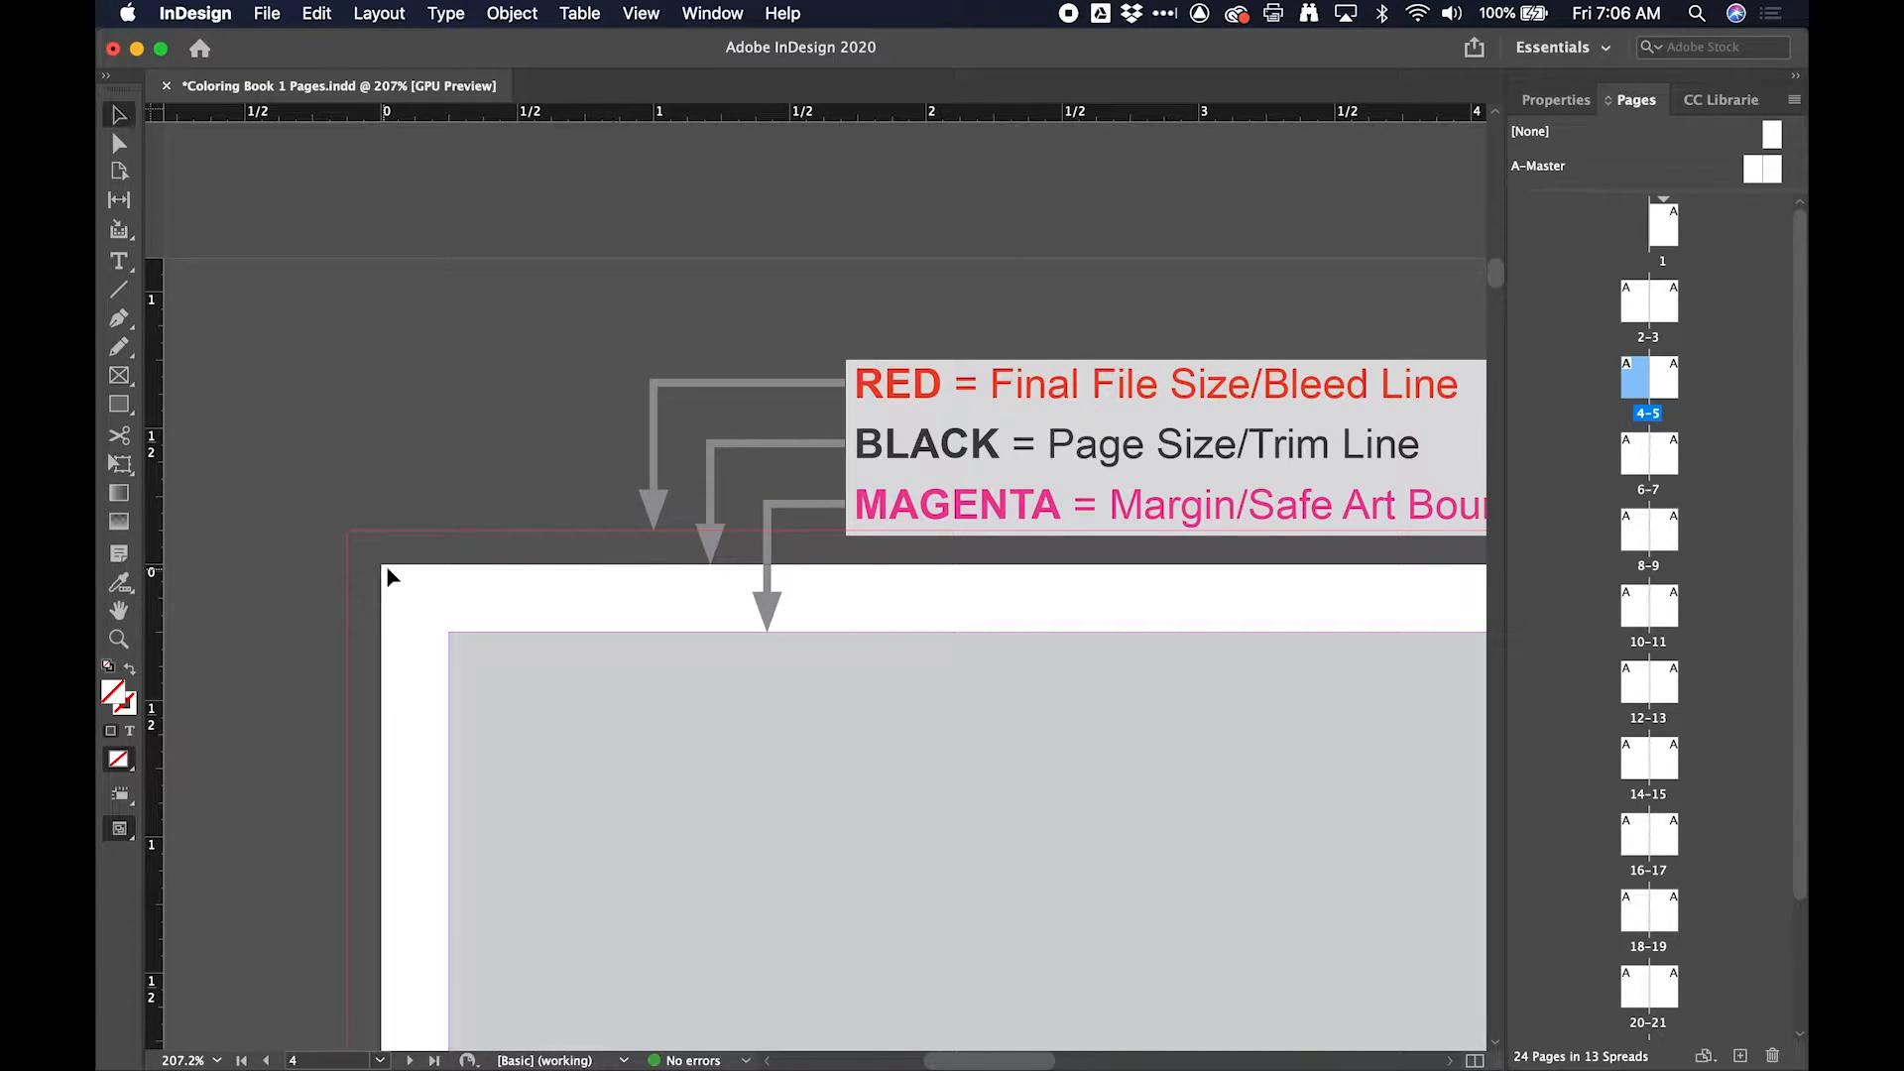
pyautogui.scroll(-5, 586, 600)
pyautogui.hscroll(3, 587, 600)
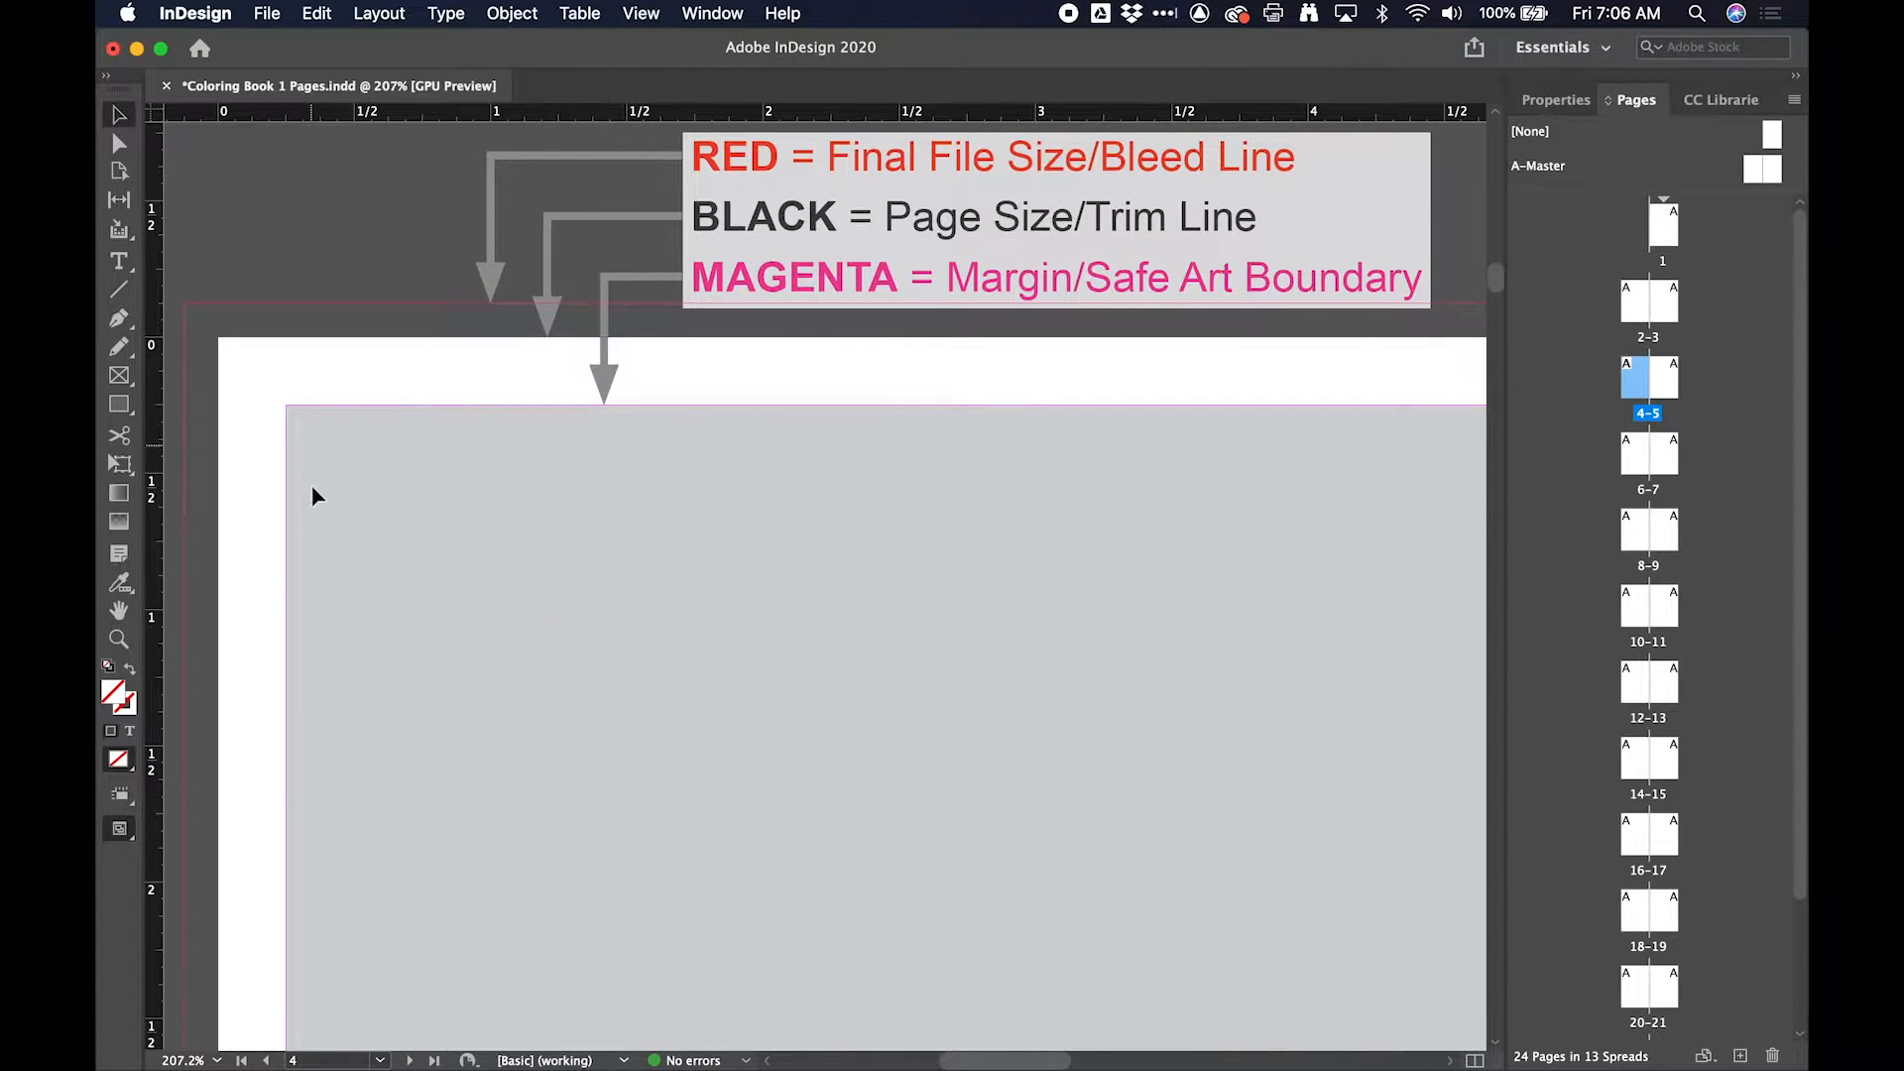
pyautogui.scroll(-3, 640, 447)
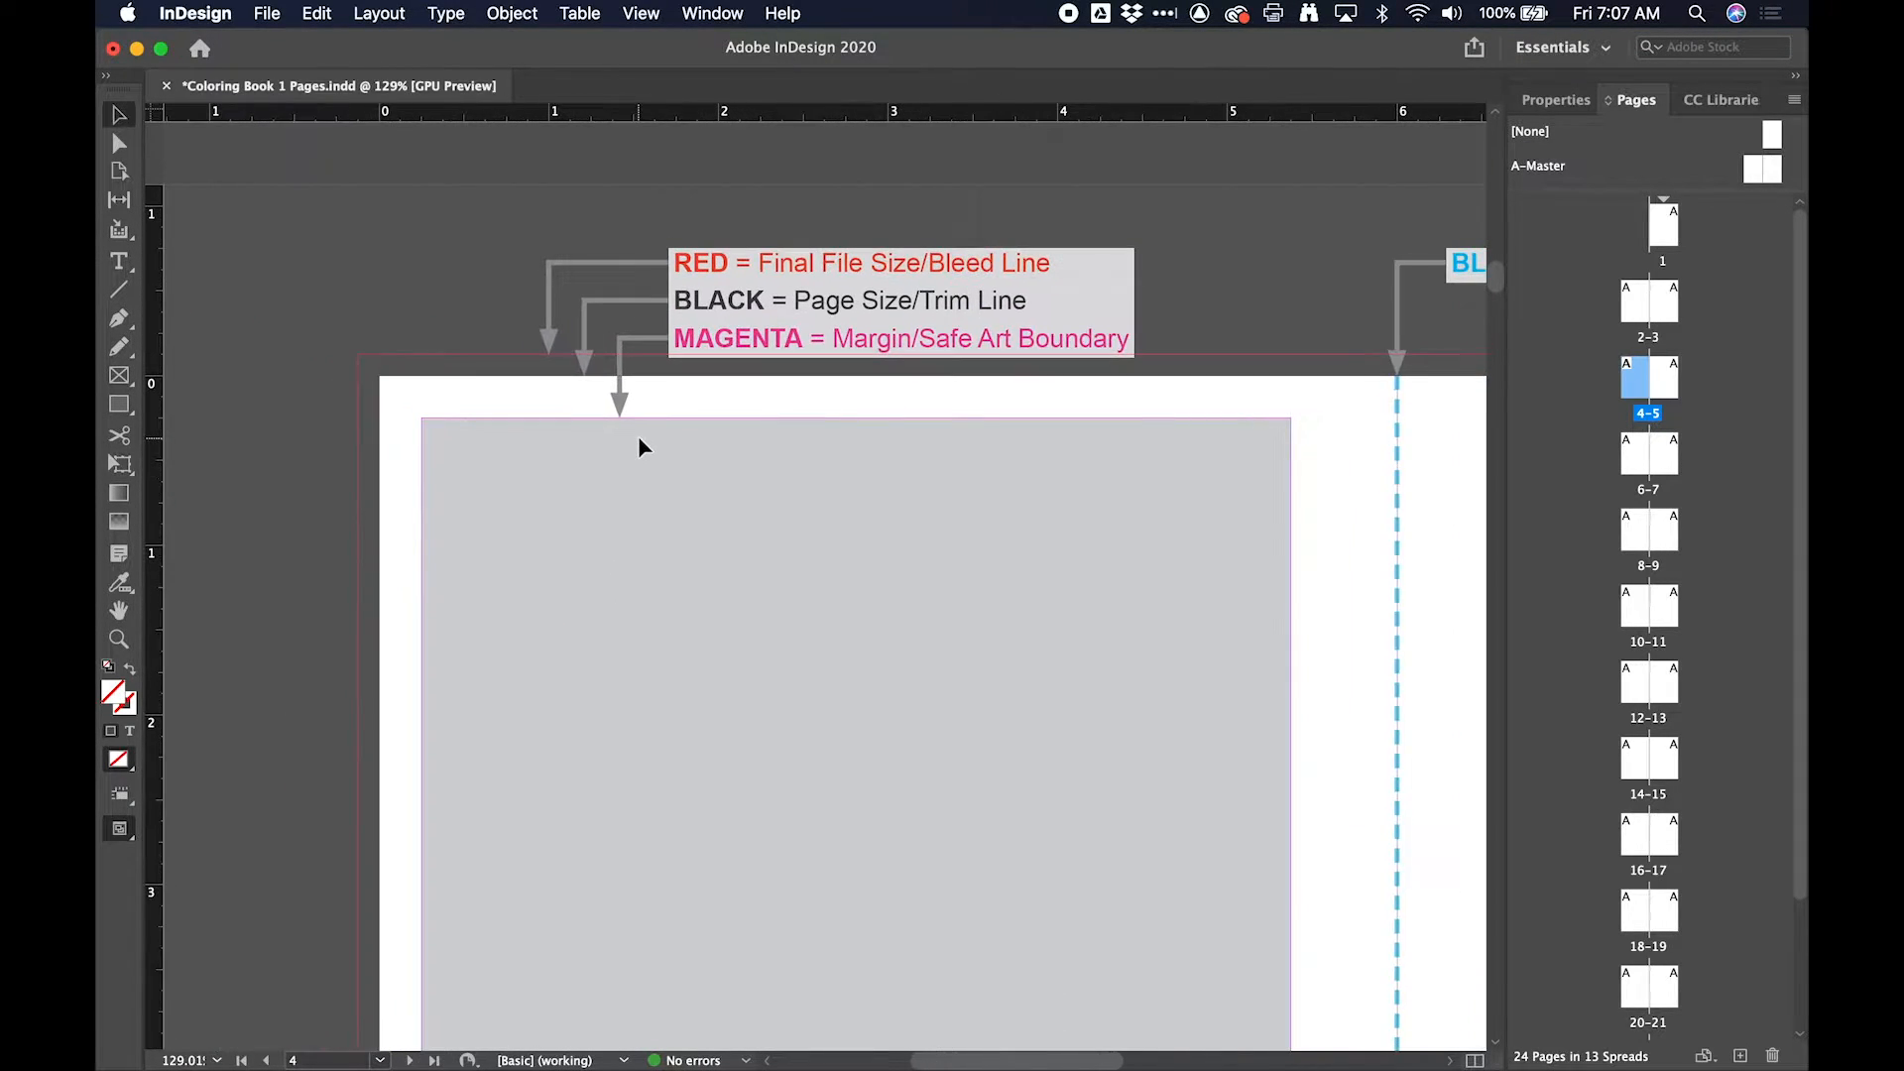
pyautogui.scroll(-4, 800, 466)
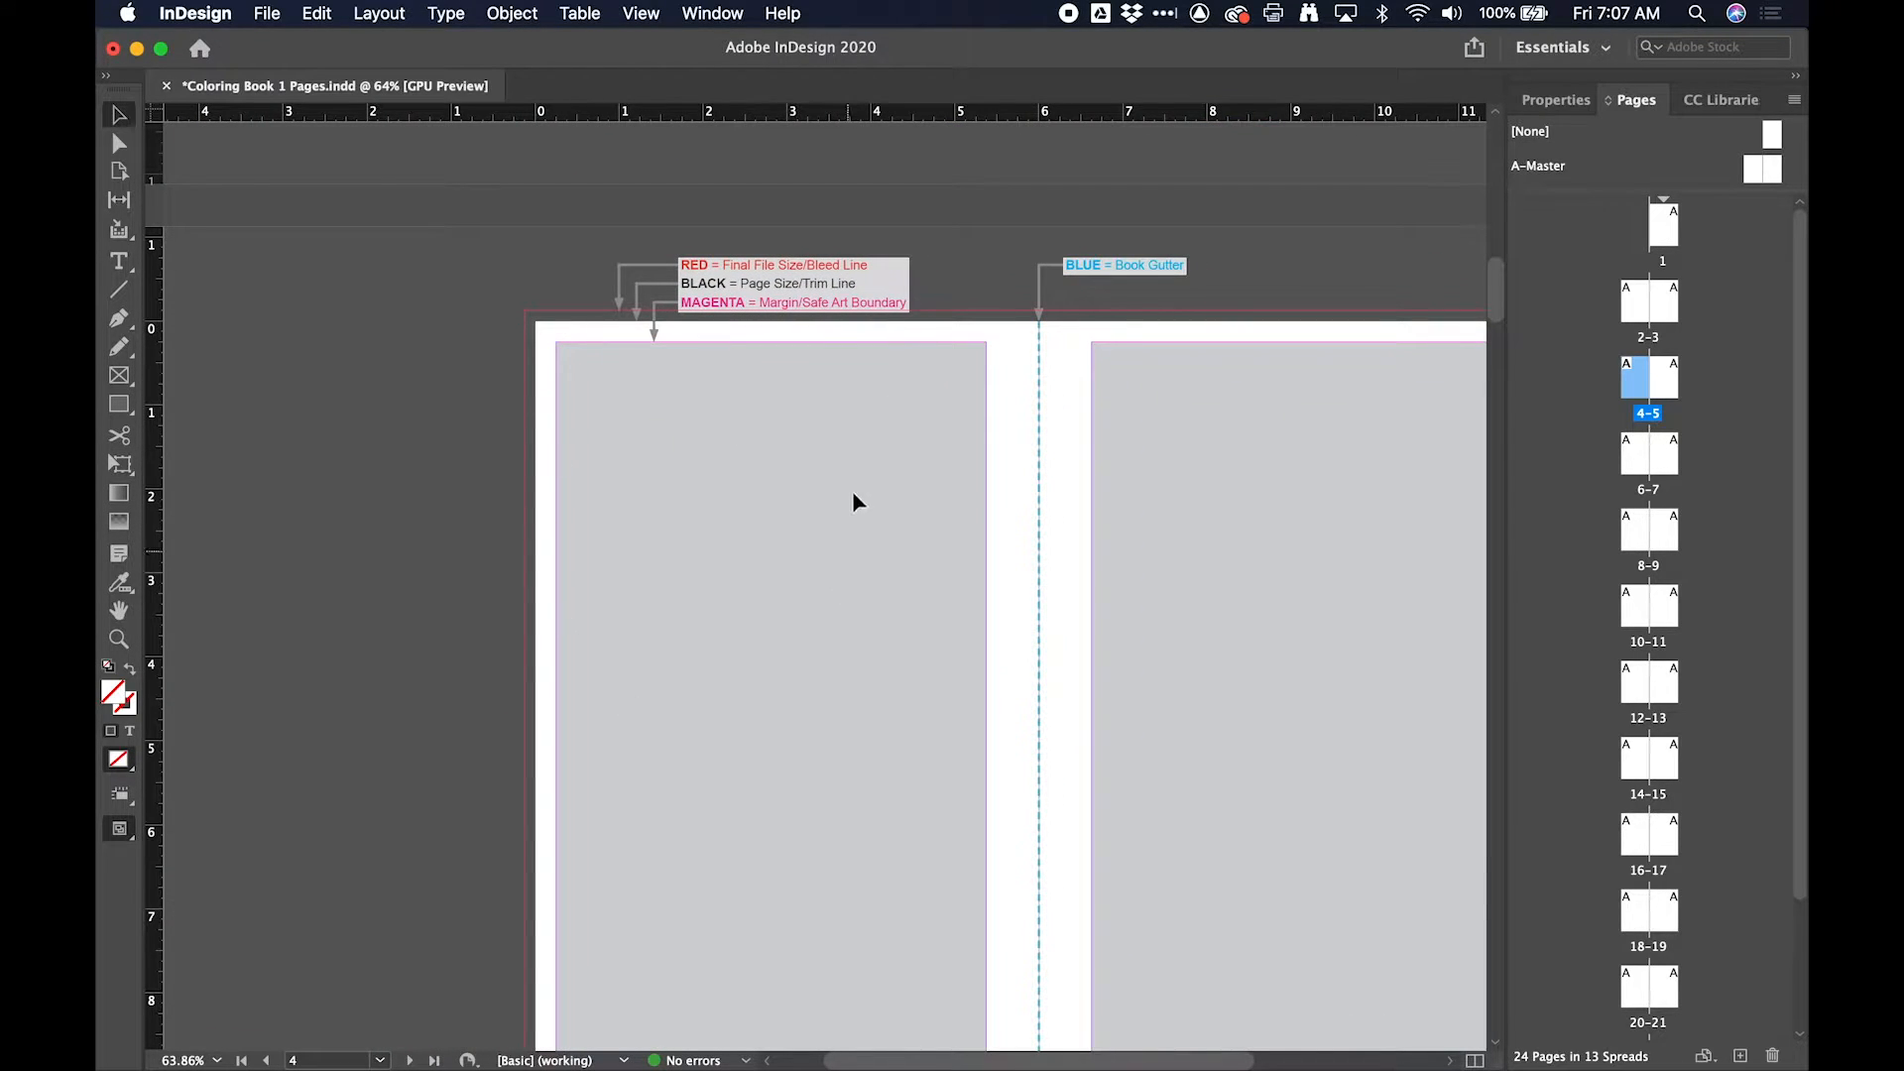
pyautogui.hscroll(2, 824, 532)
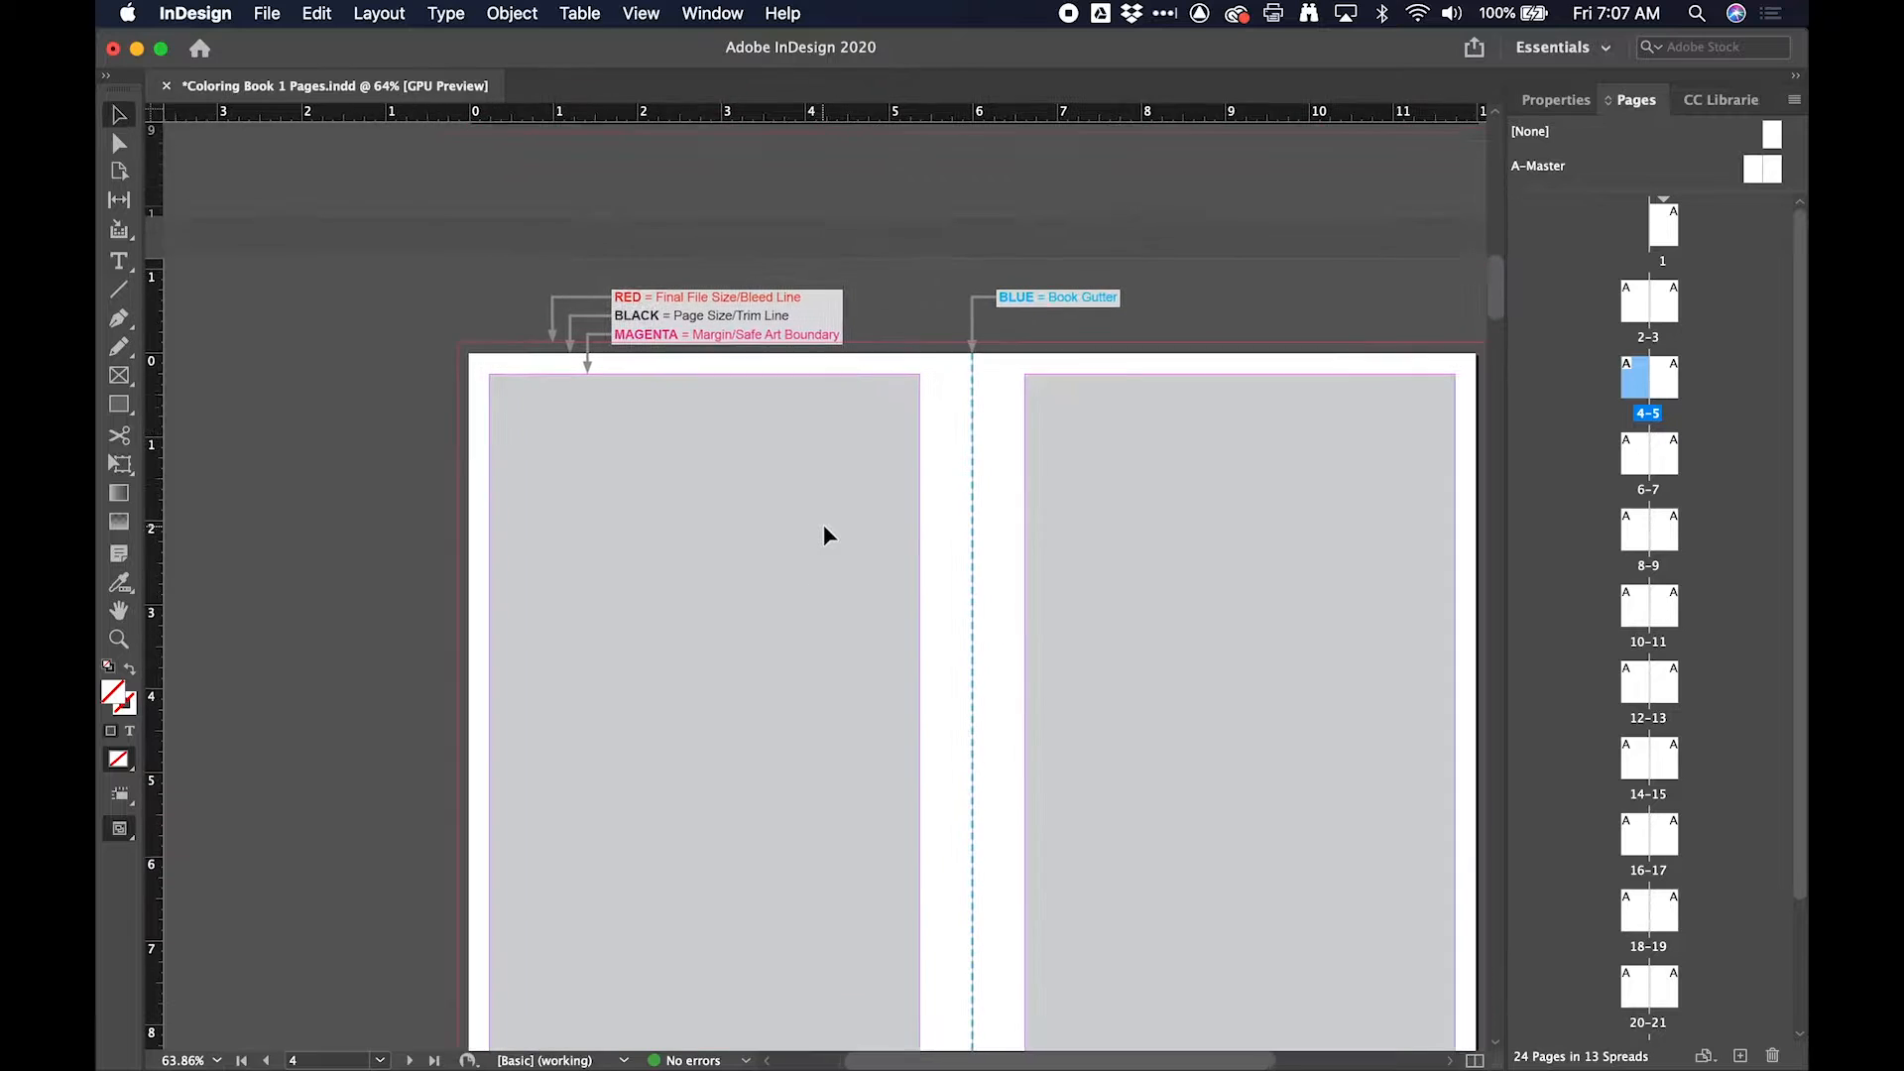
pyautogui.hscroll(2, 1136, 425)
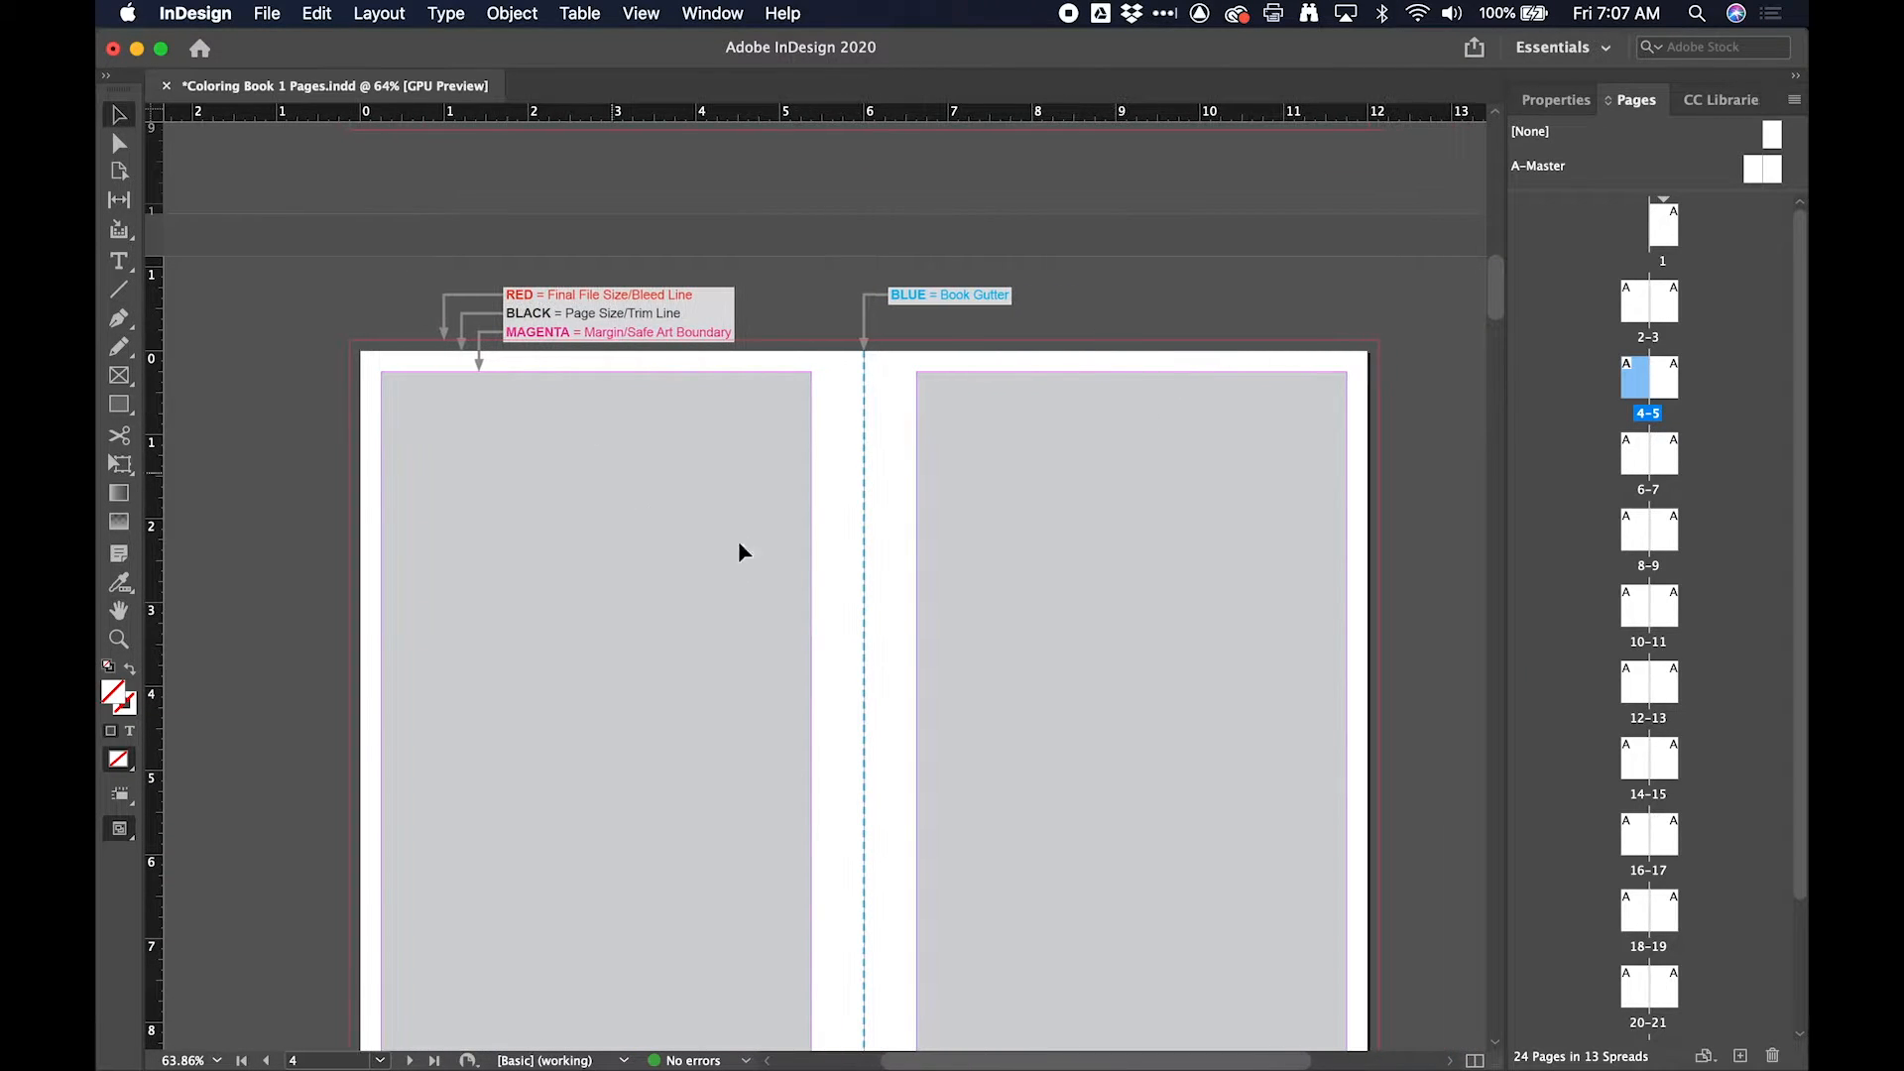
pyautogui.scroll(3, 917, 456)
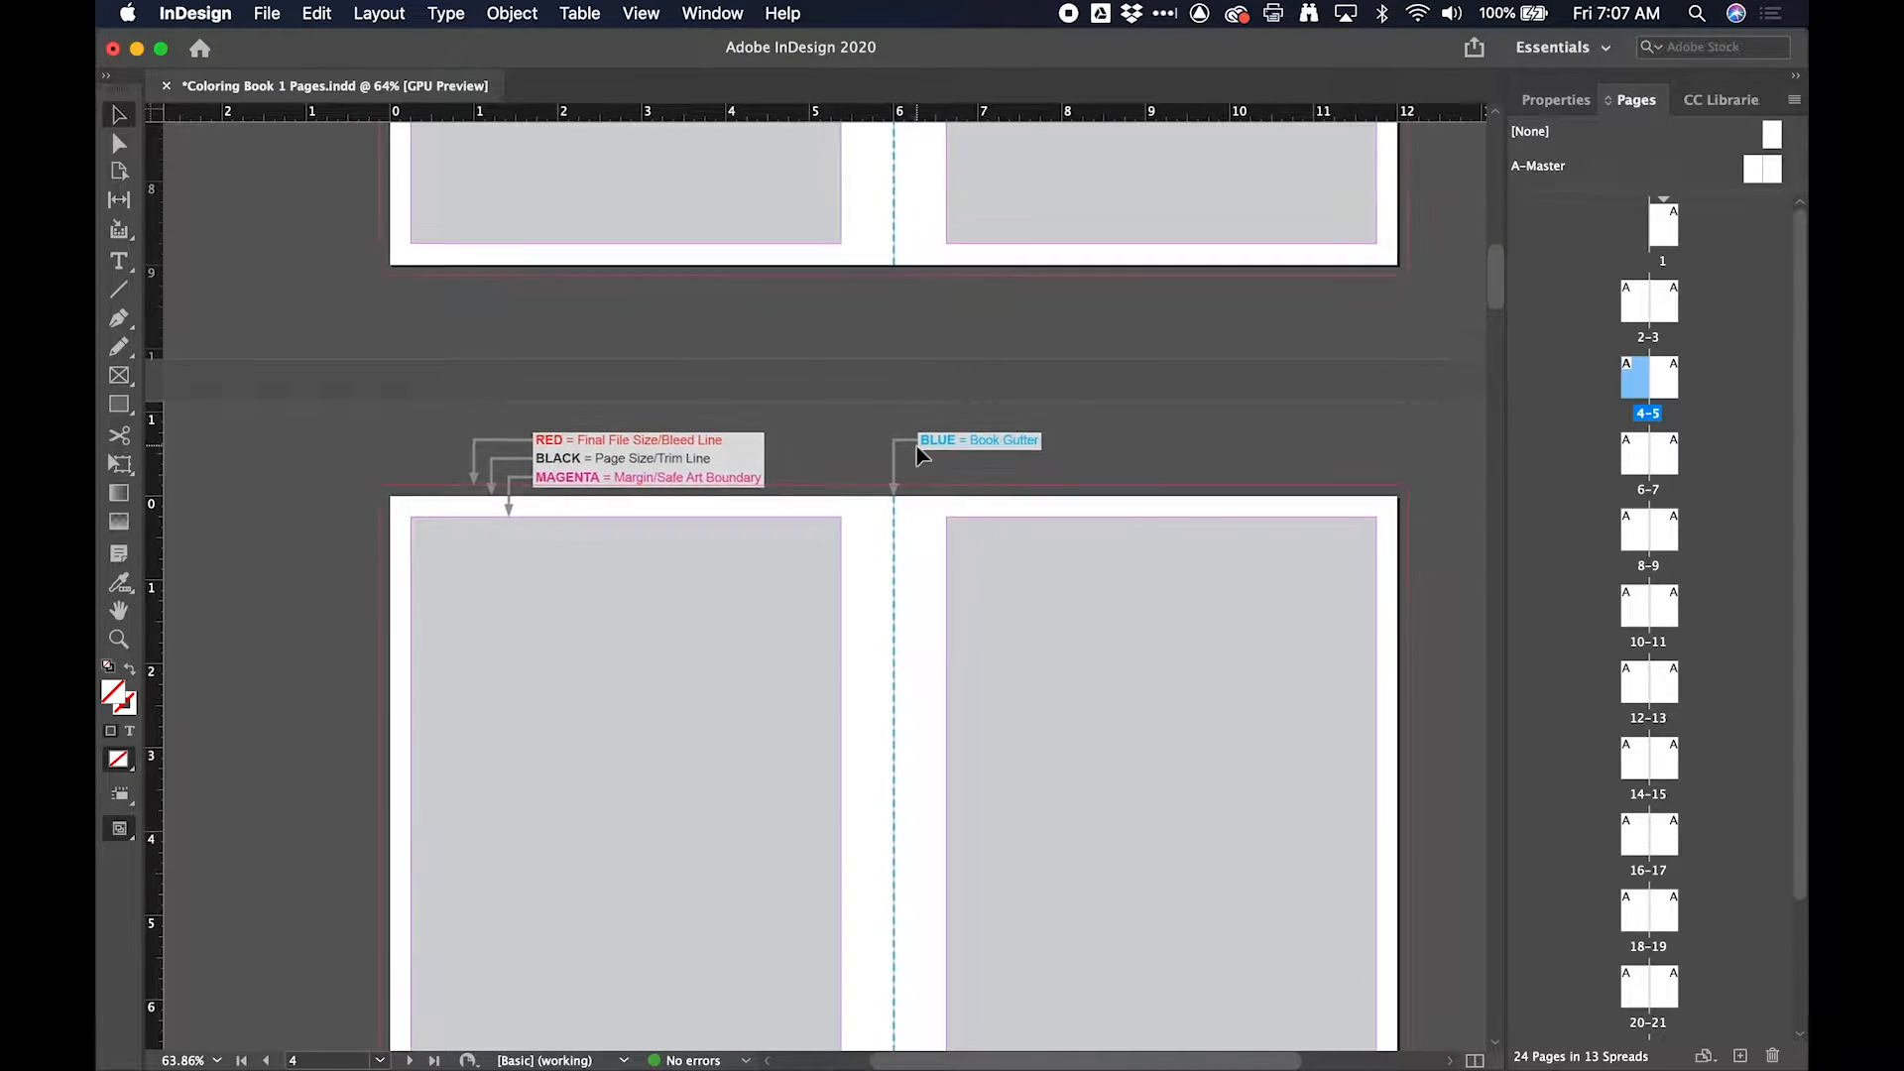
pyautogui.hscroll(1, 1032, 463)
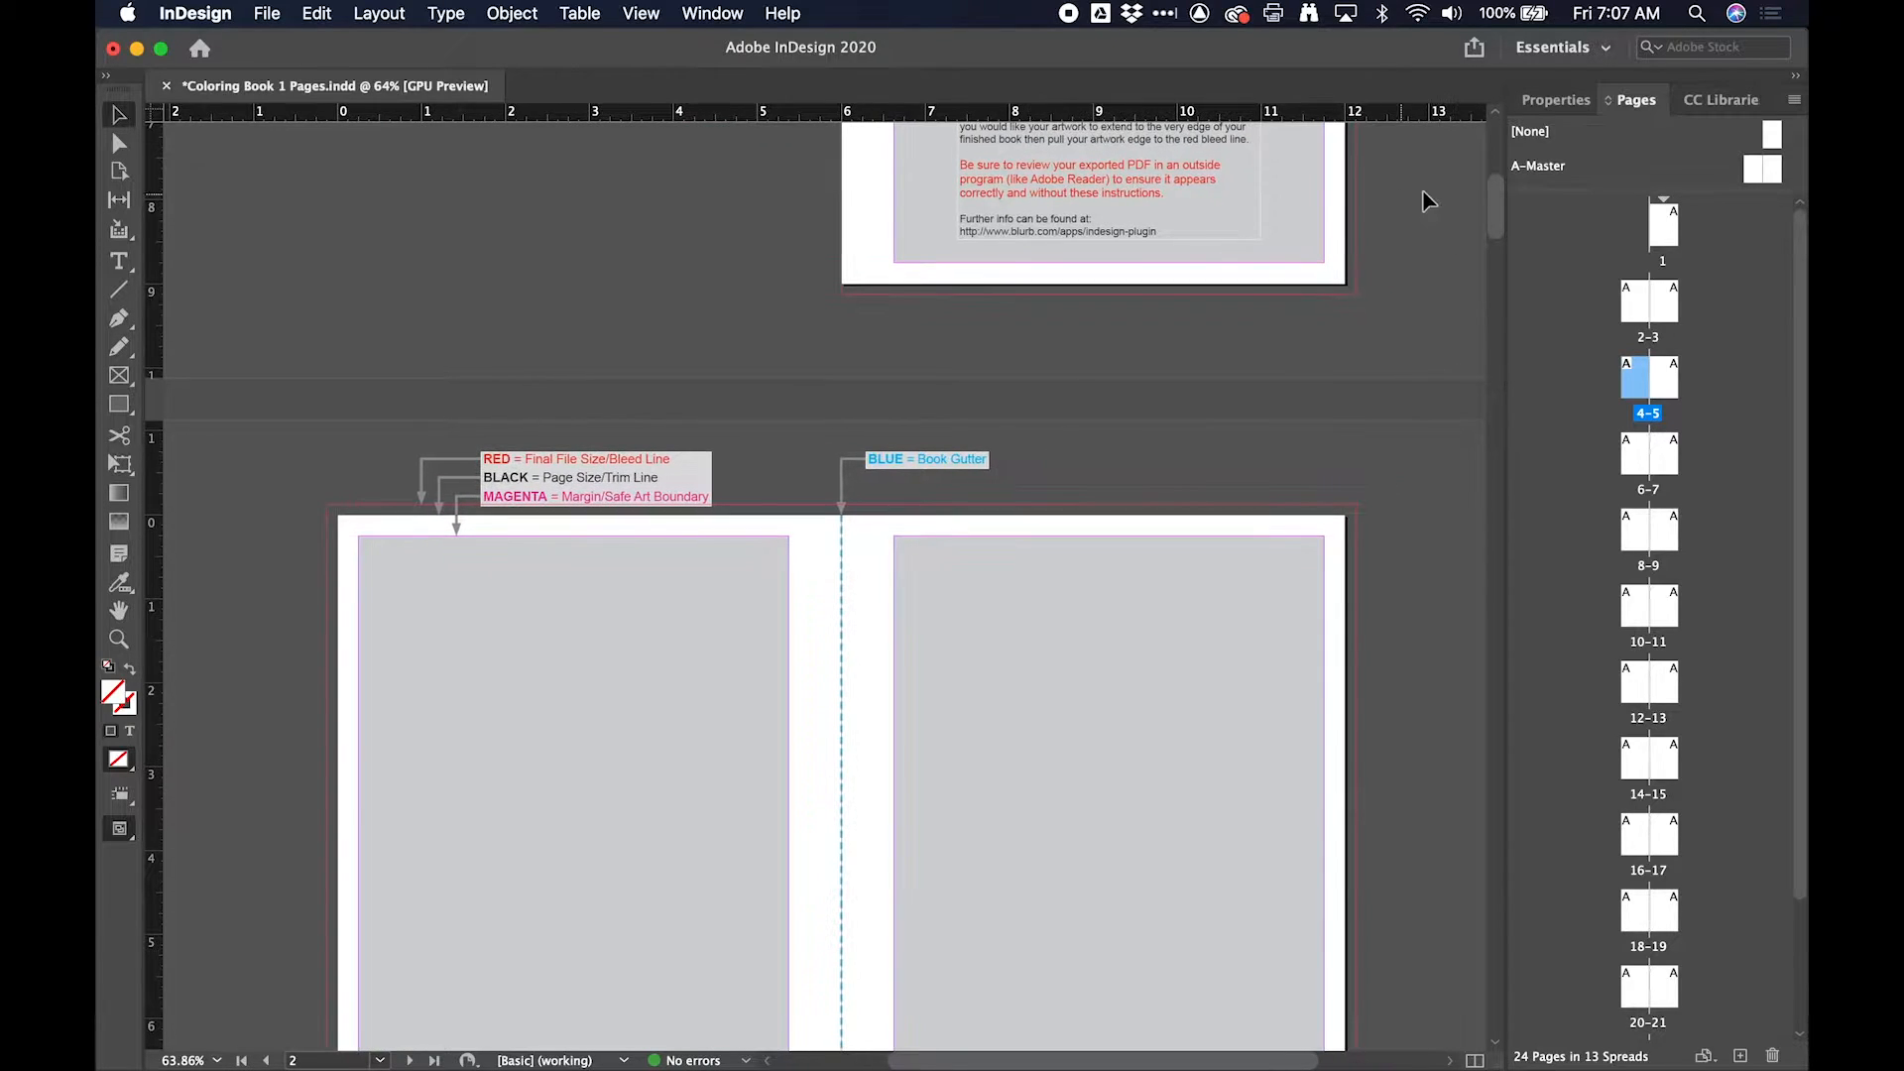
# Step: Display the document's layers and toggle the non-printing instructions layer off and on to compare the spread with and without it
pyautogui.click(712, 13)
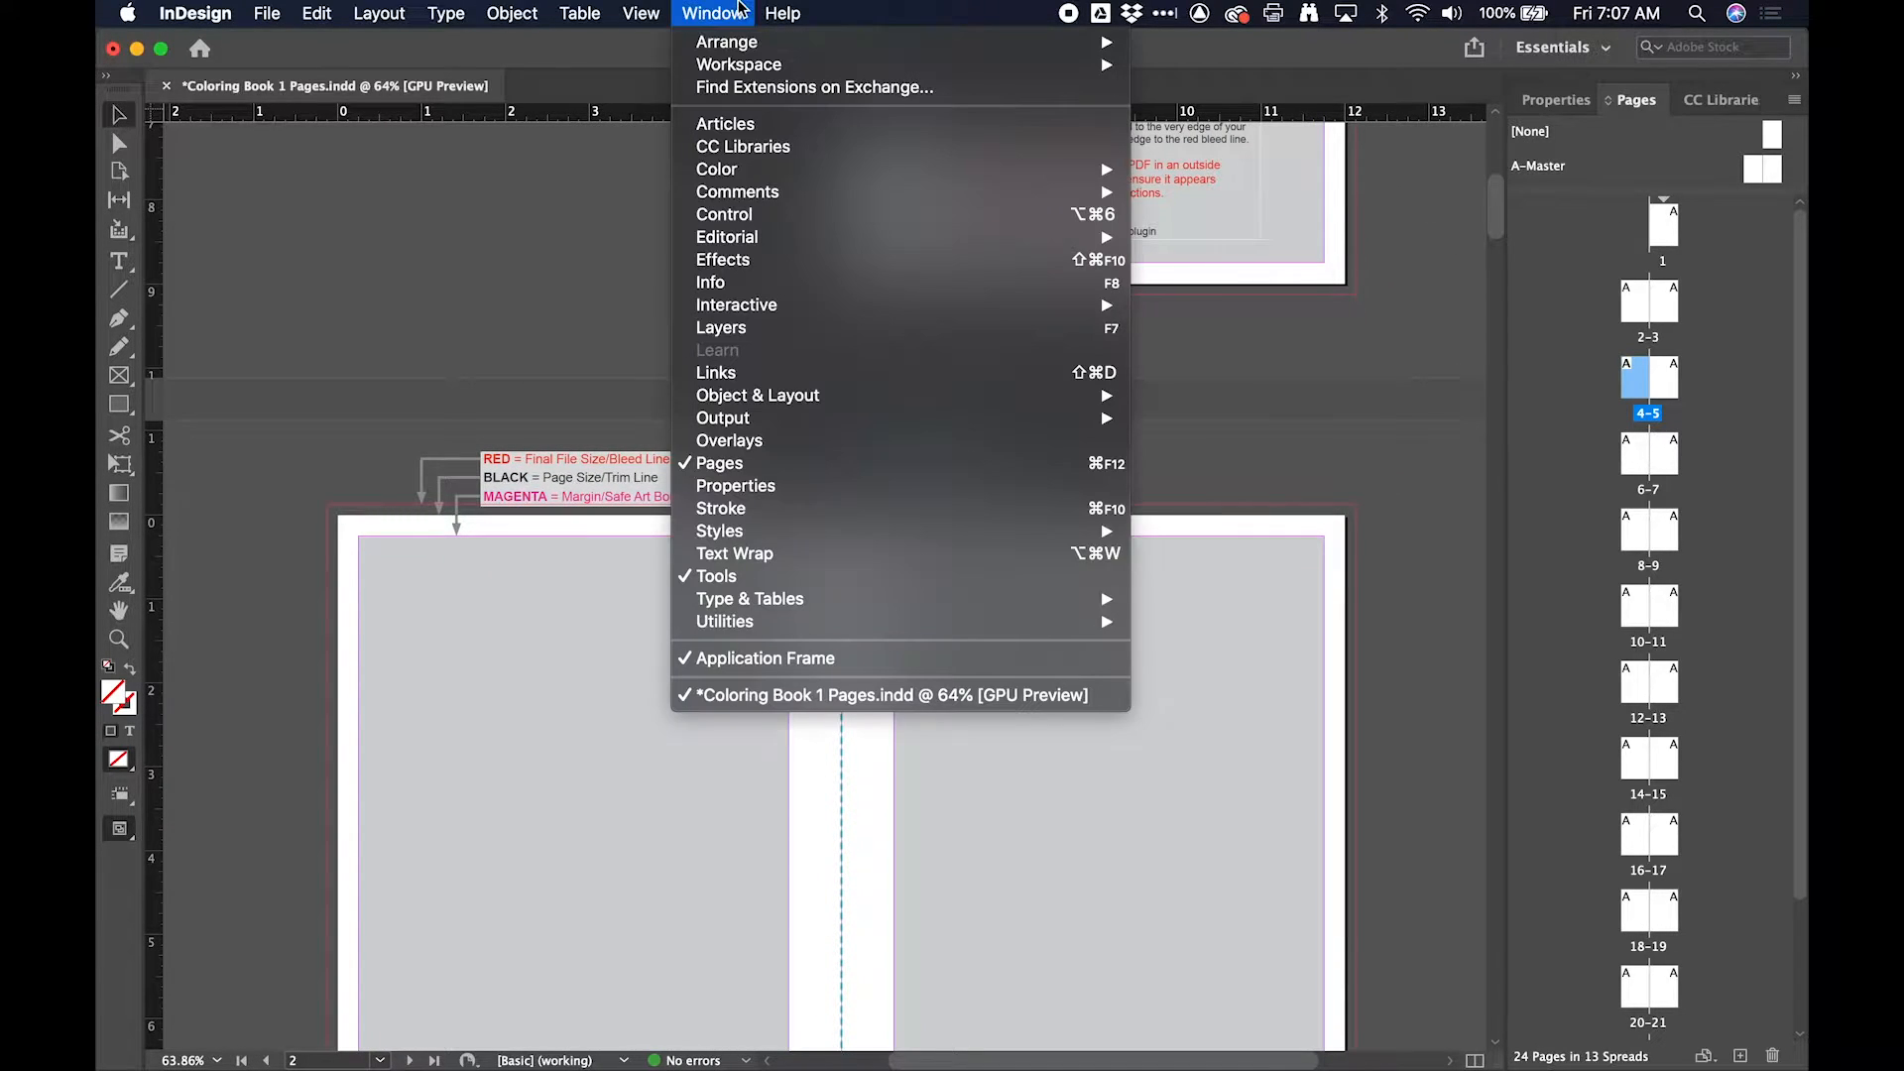
pyautogui.click(810, 333)
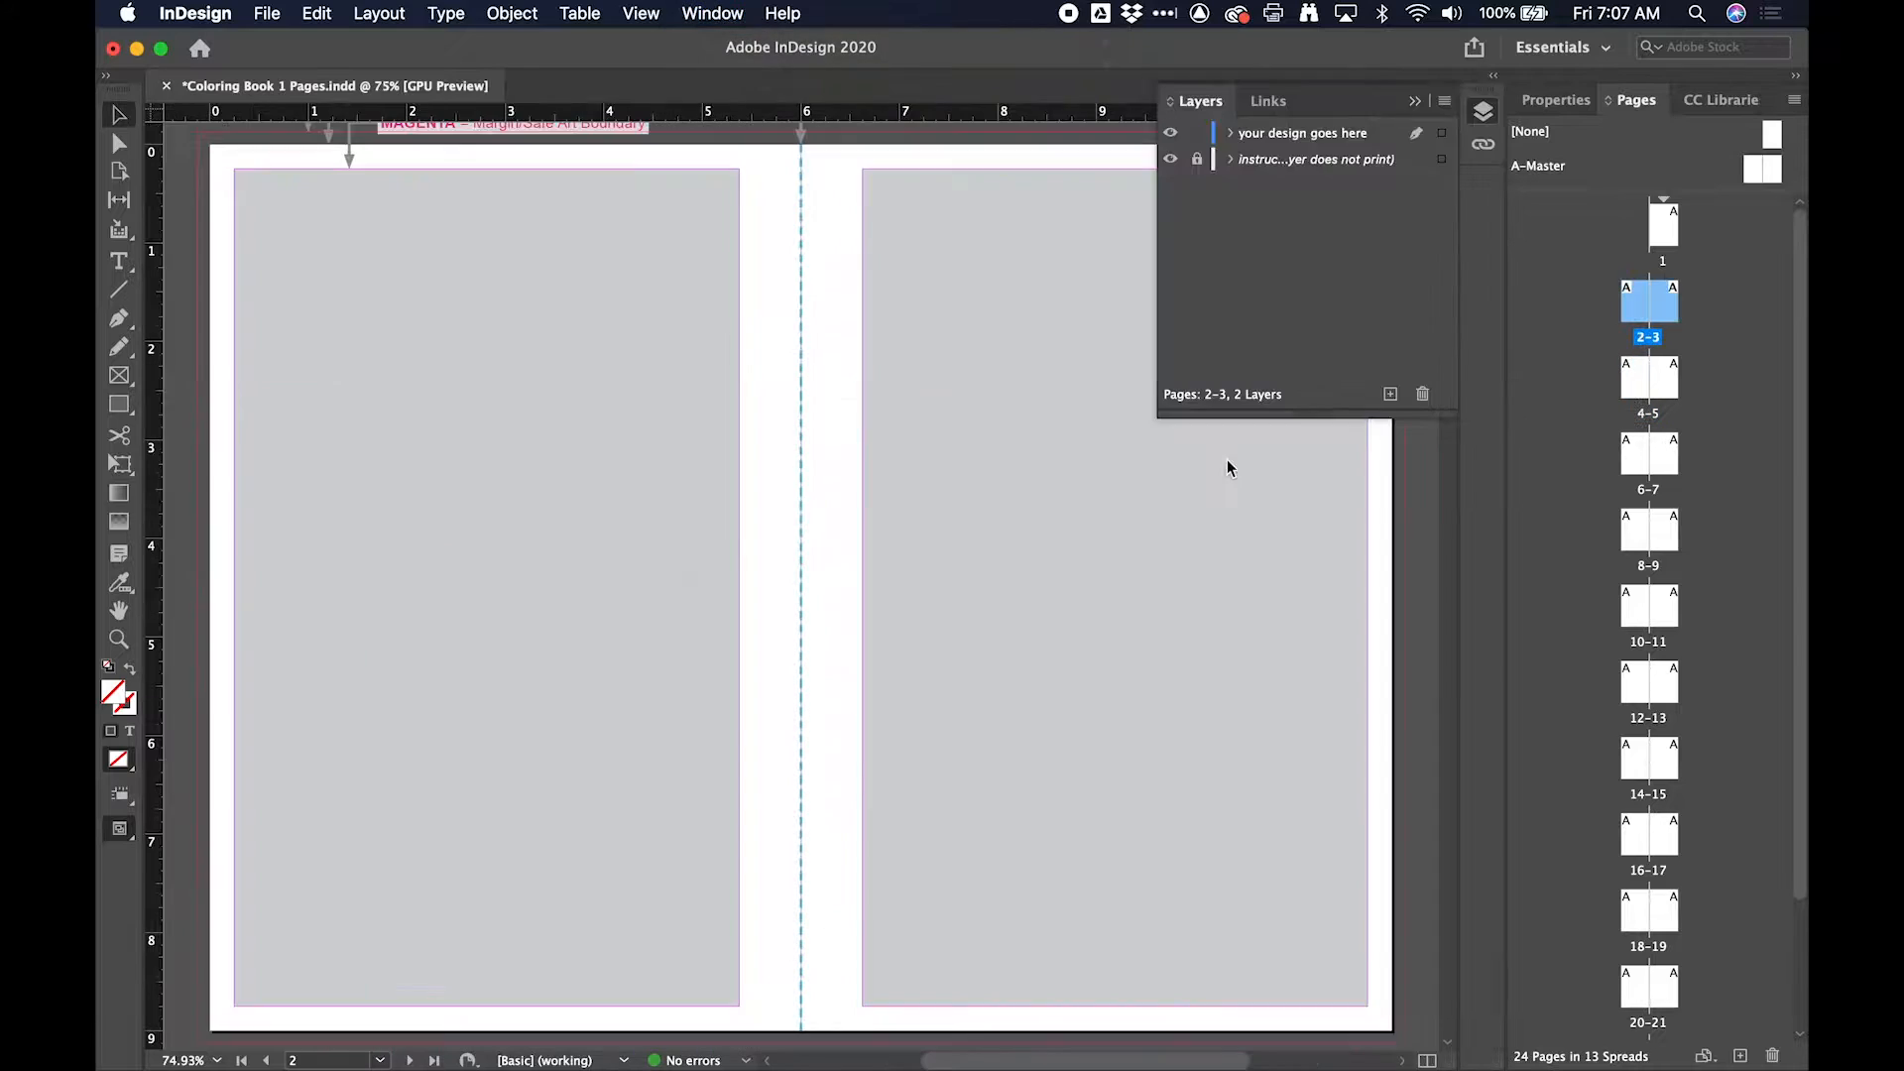
pyautogui.click(1365, 164)
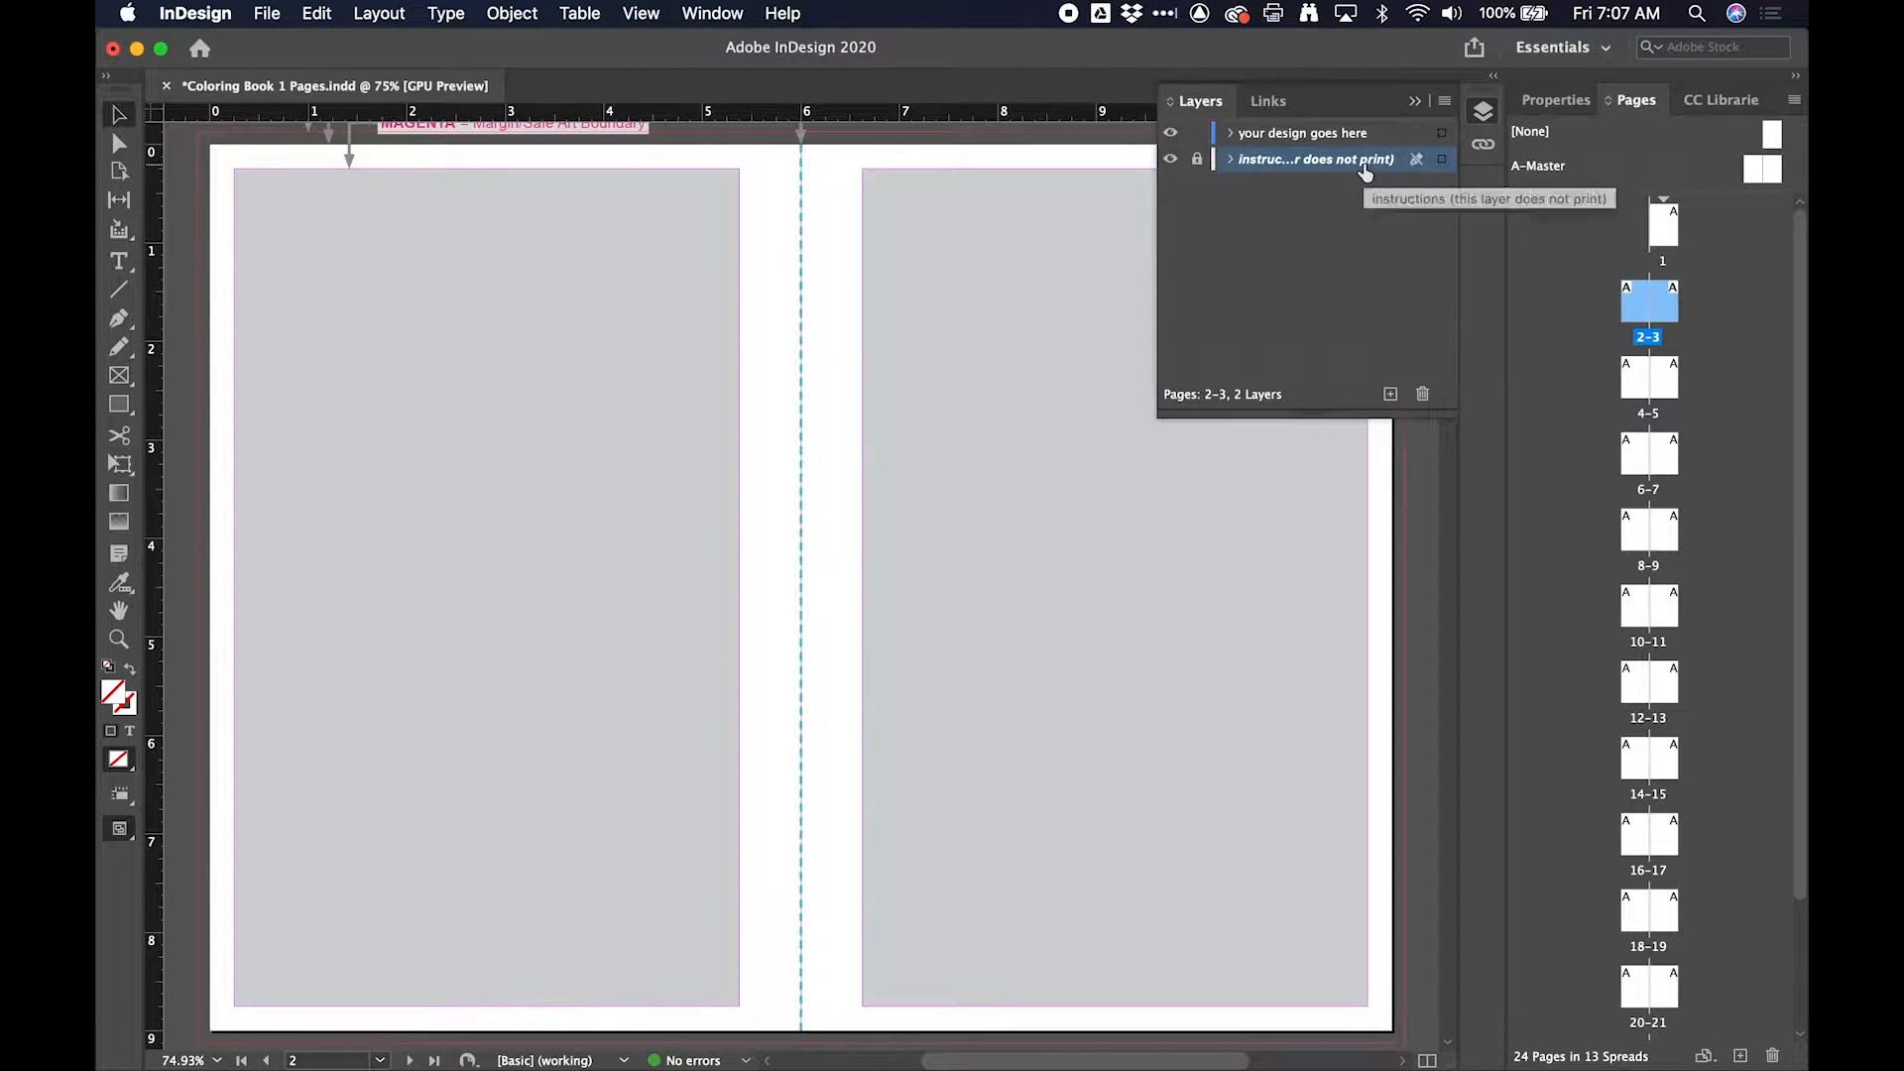
pyautogui.click(1172, 160)
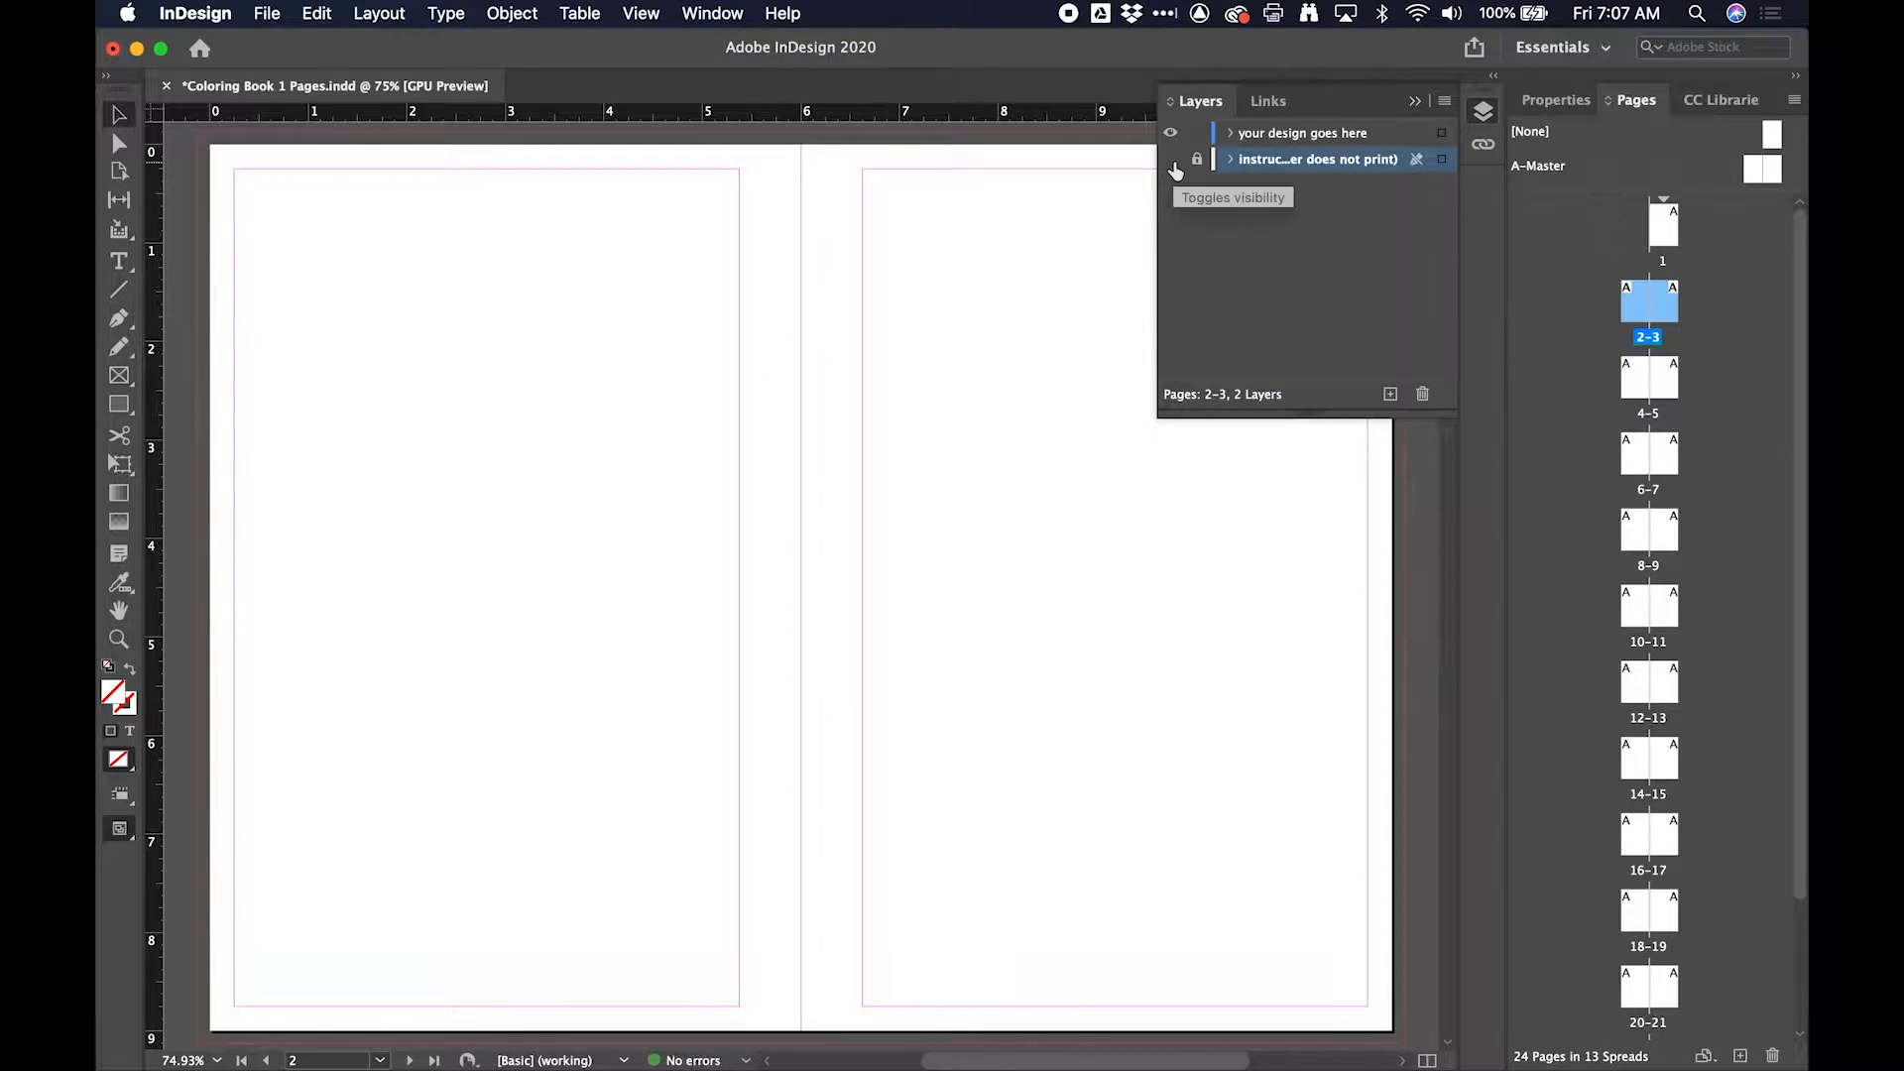
pyautogui.click(1173, 161)
pyautogui.click(1173, 161)
pyautogui.click(1174, 161)
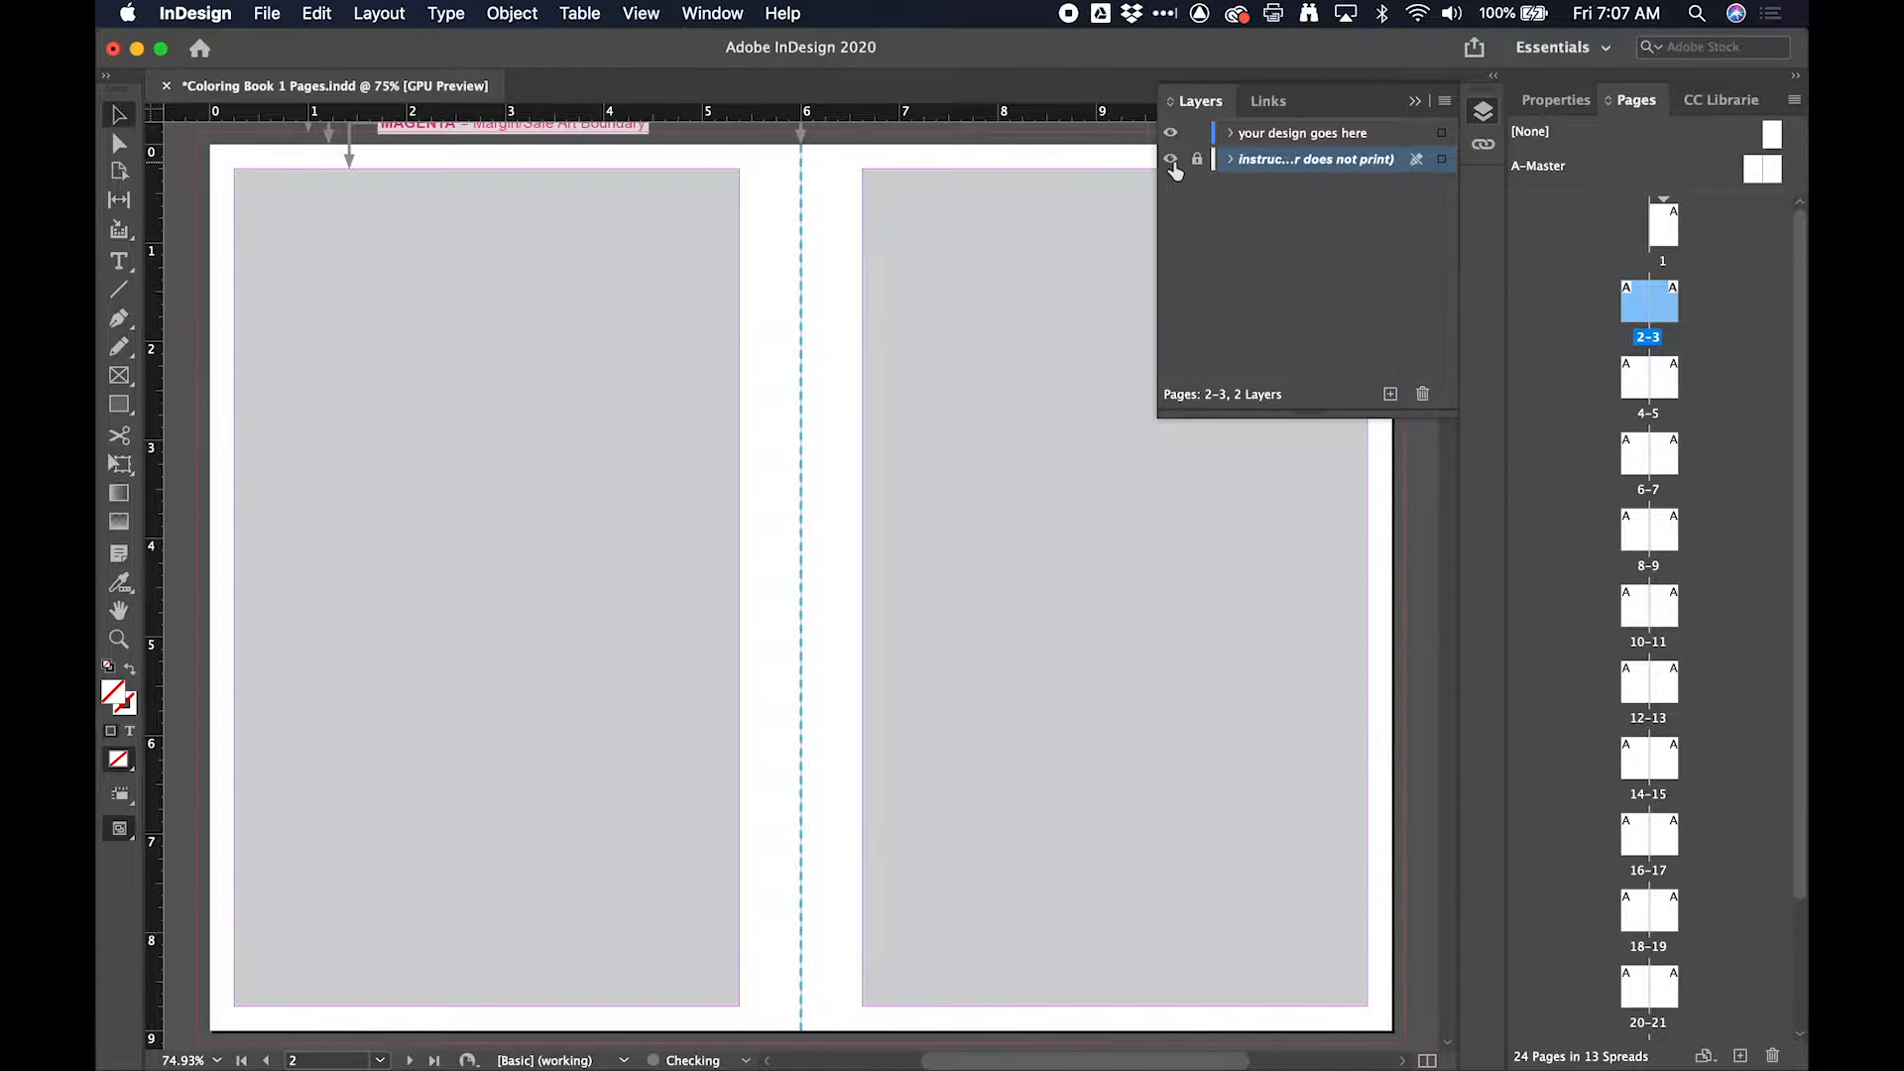
pyautogui.click(1418, 101)
# Step: Review the template's printed instructions on page 1 of the book
pyautogui.scroll(10, 1080, 319)
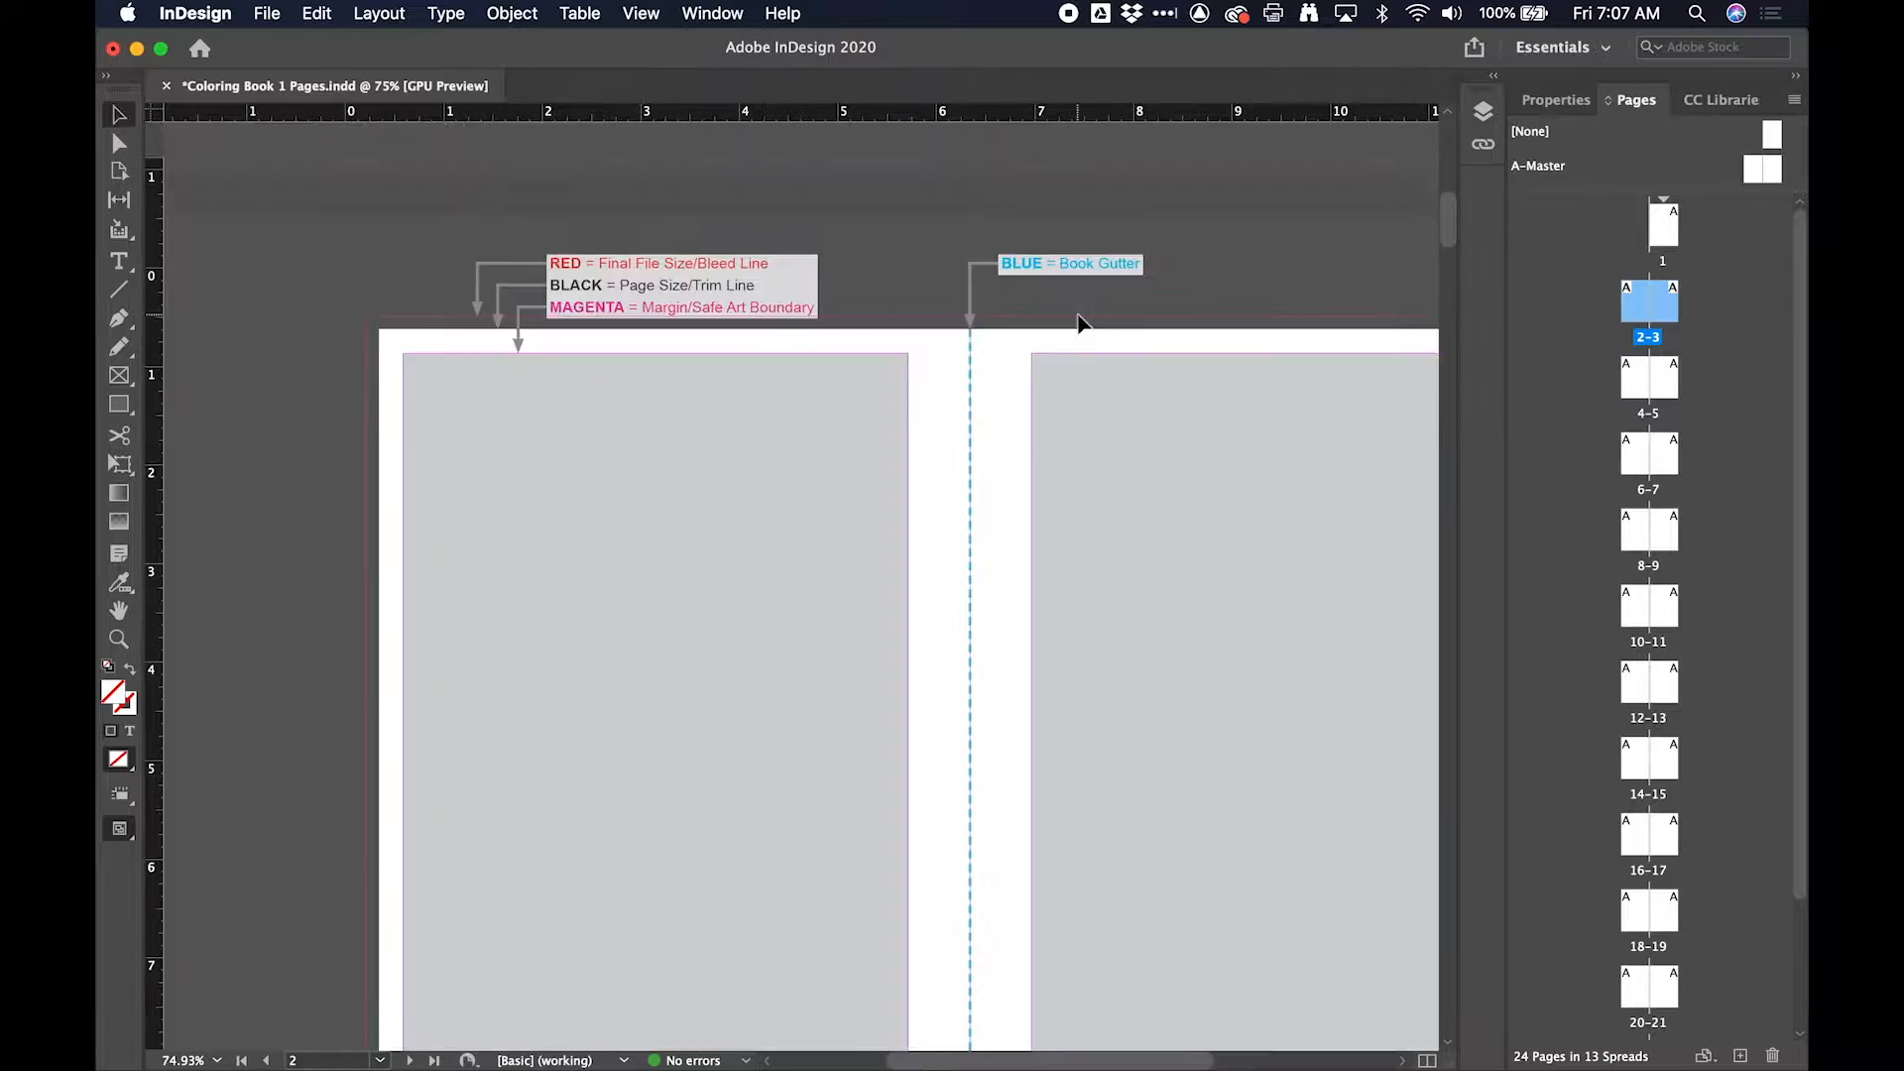
pyautogui.scroll(4, 1079, 315)
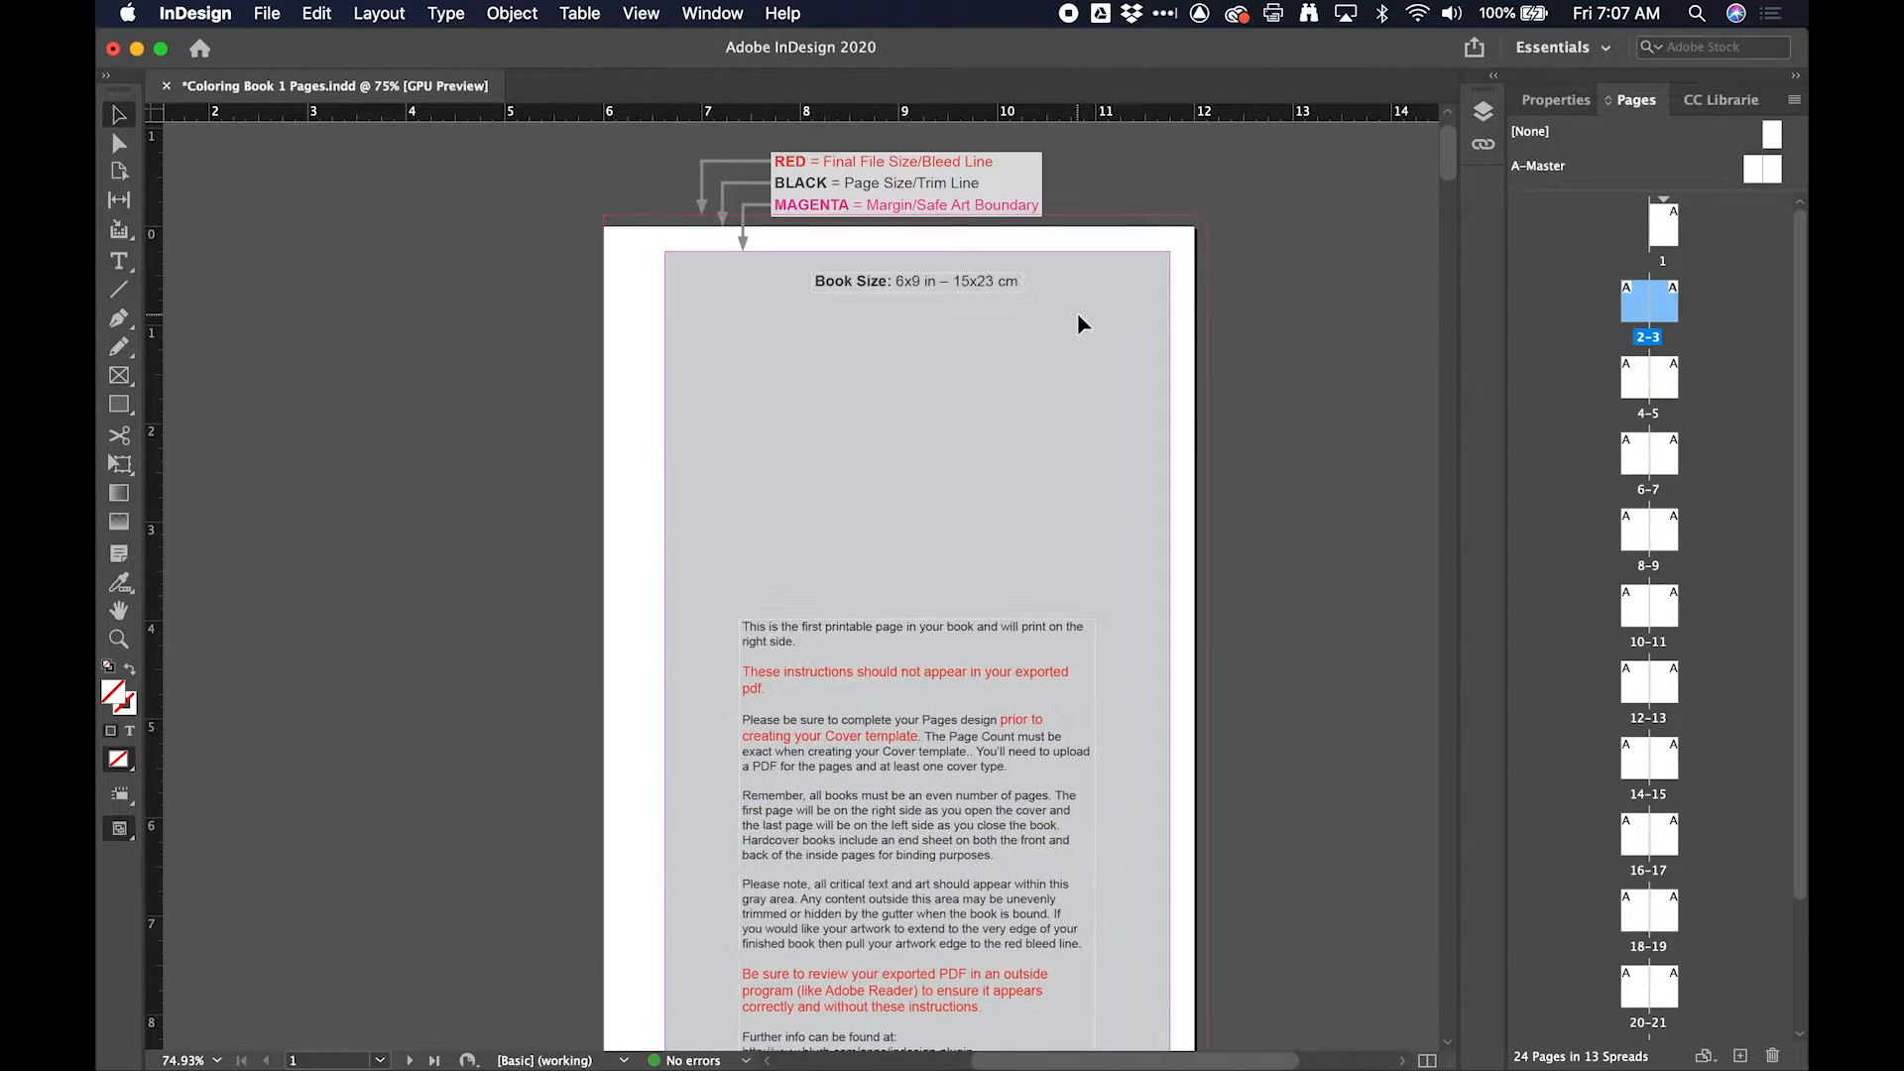
pyautogui.scroll(-5, 826, 516)
pyautogui.hscroll(1, 825, 516)
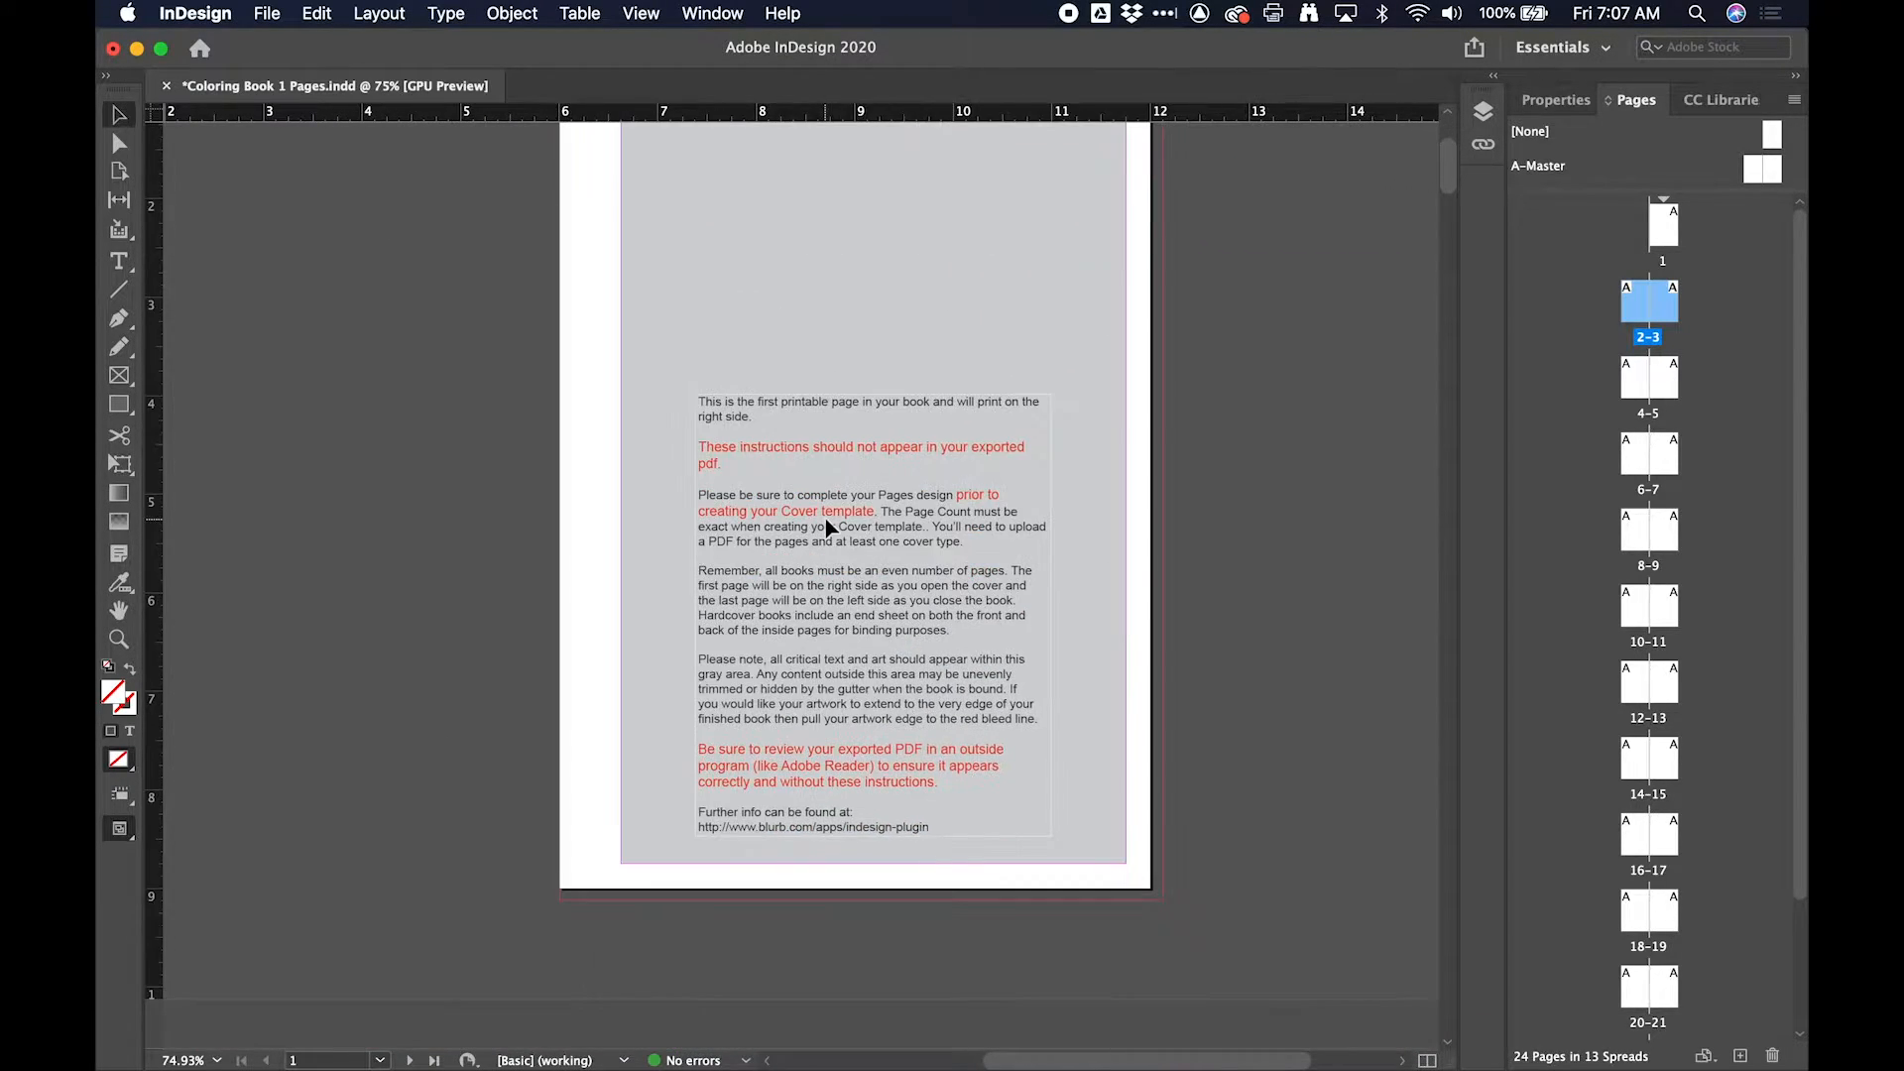
# Step: Load elephant2-01.jpg from the ColoringBook folder for placing
pyautogui.scroll(5, 826, 516)
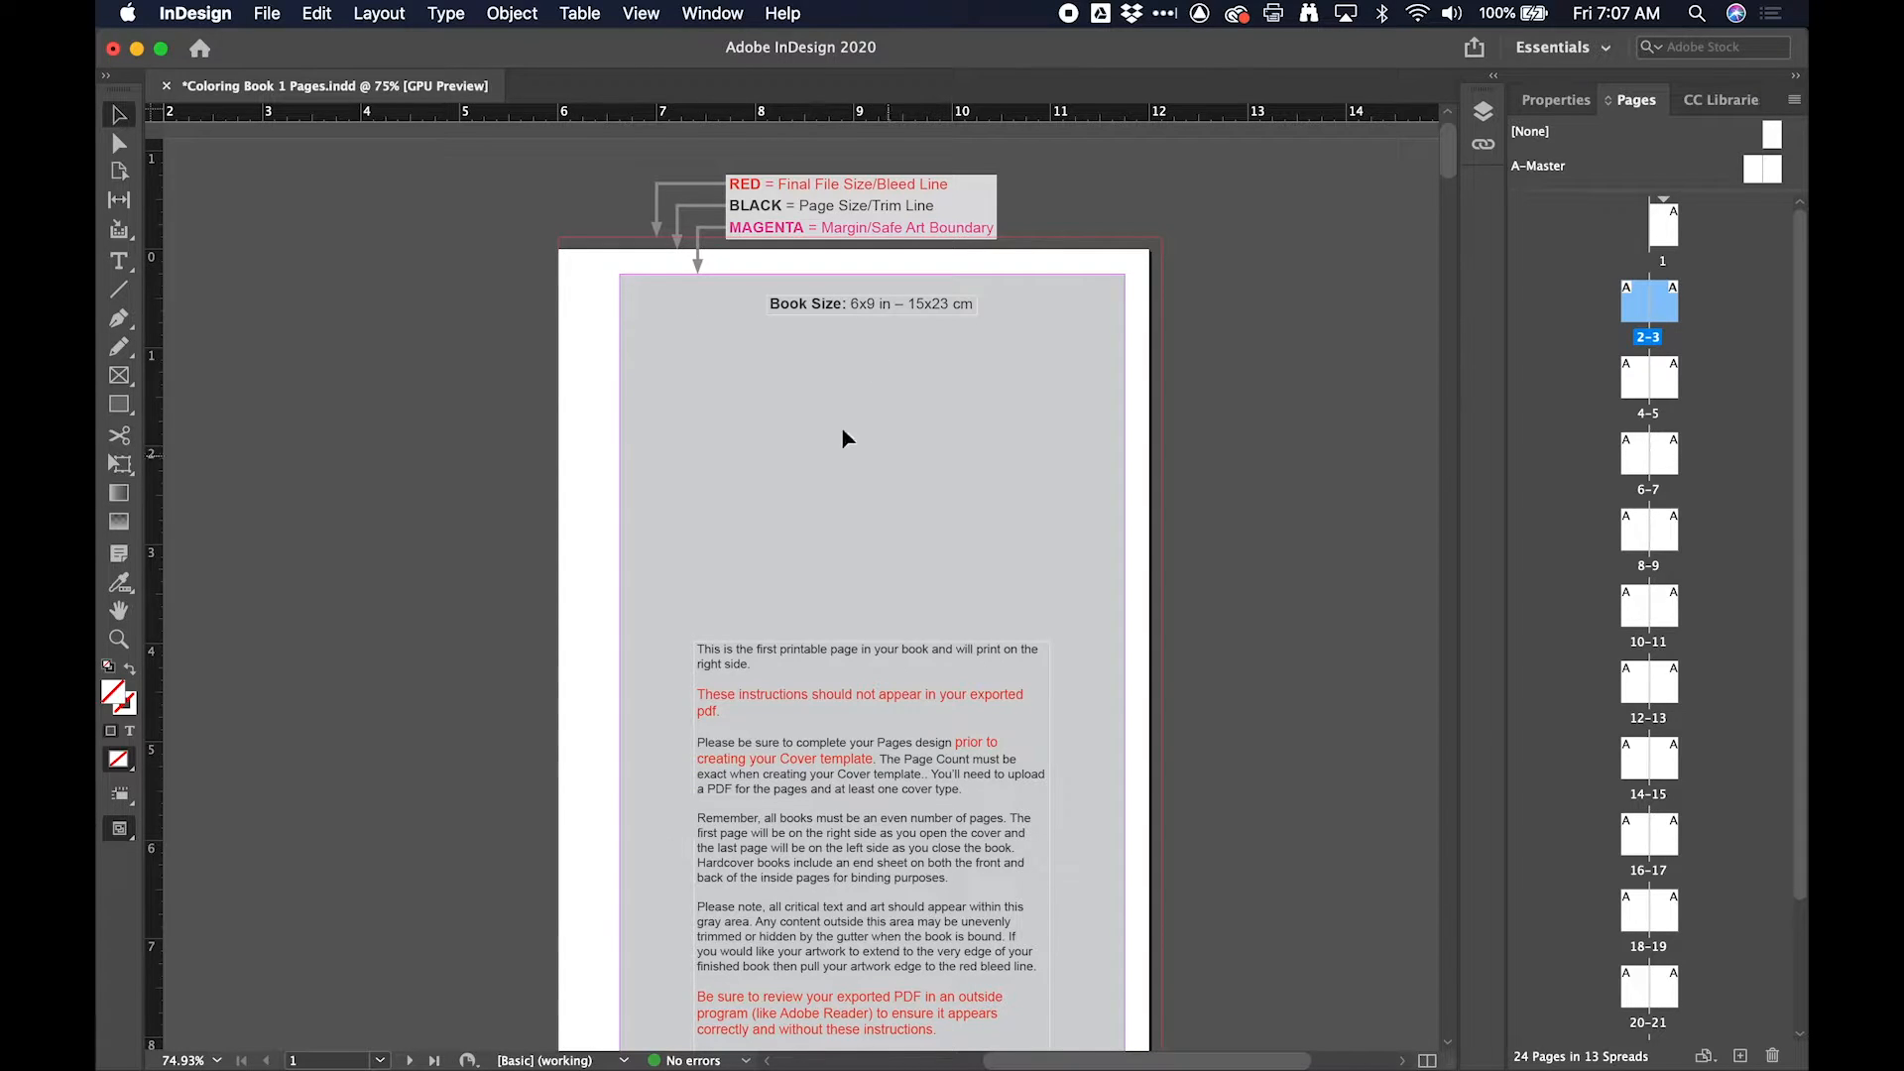
pyautogui.click(266, 12)
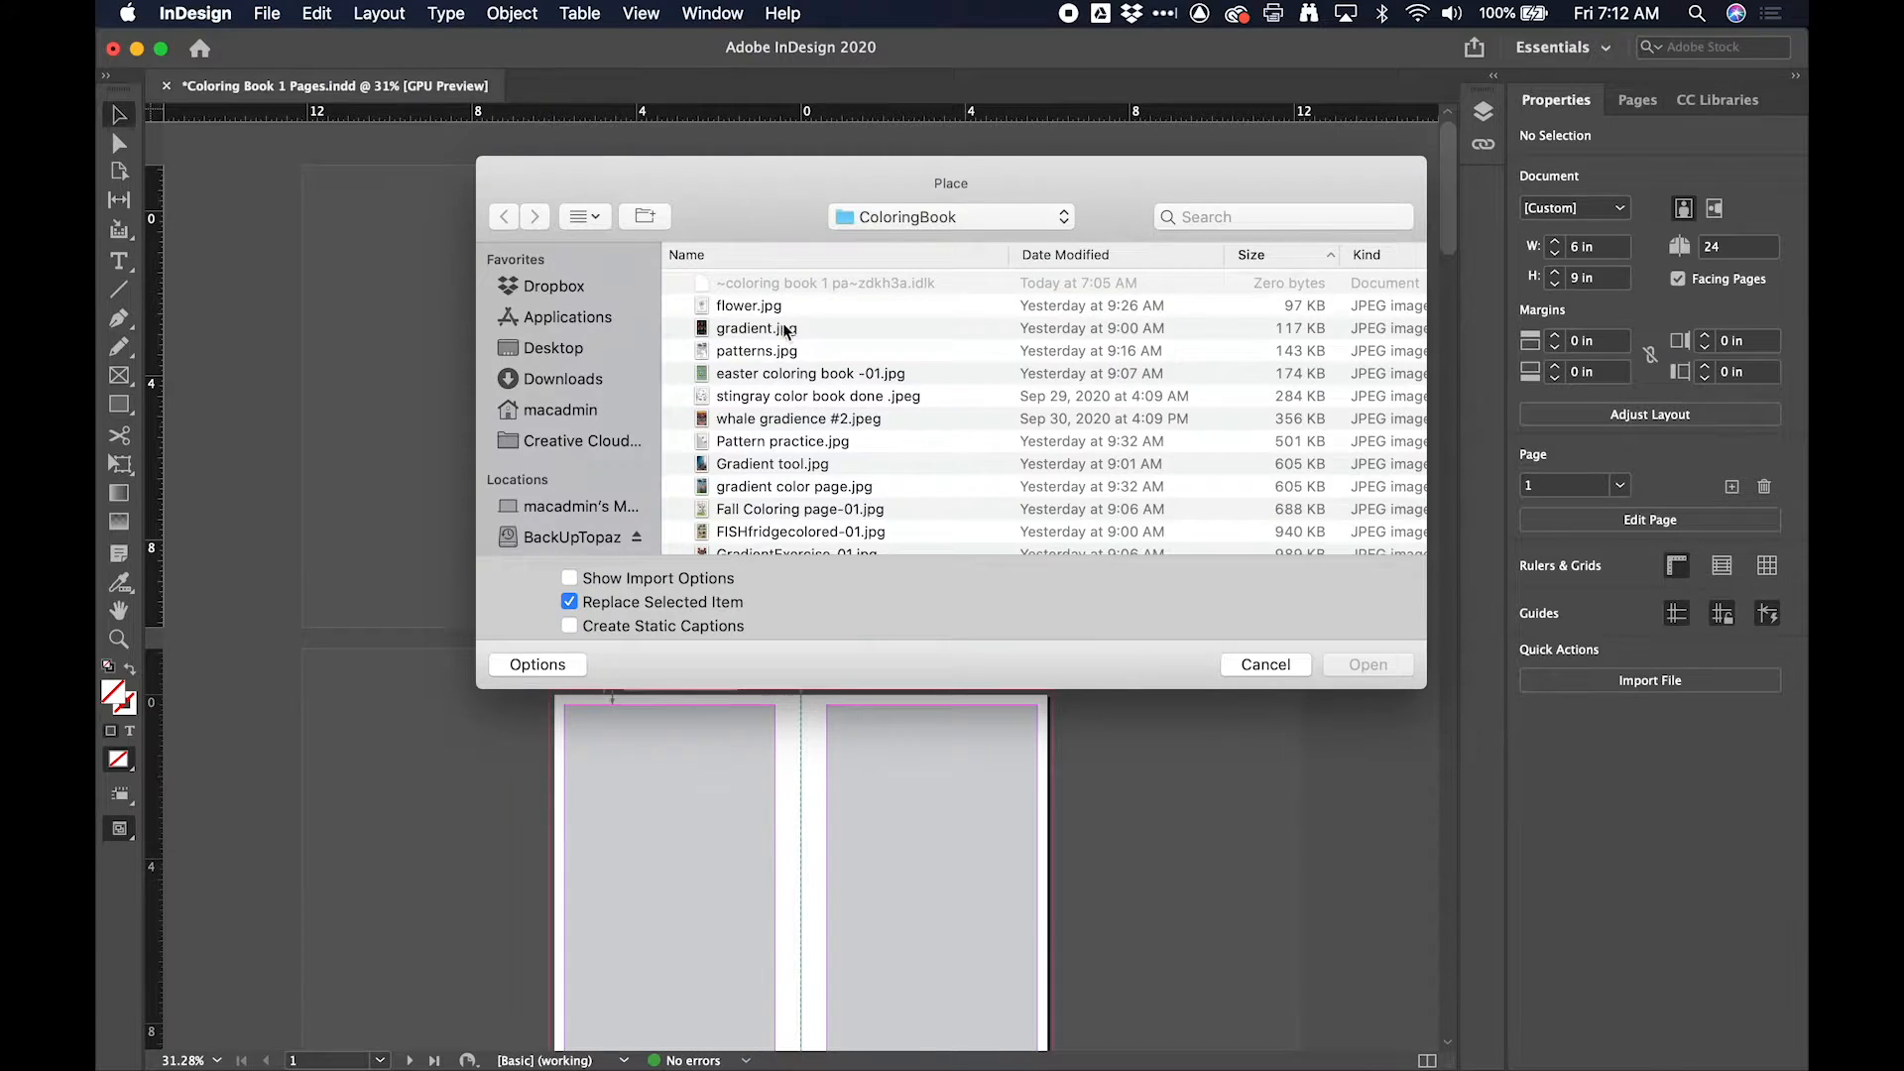
pyautogui.scroll(-5, 992, 416)
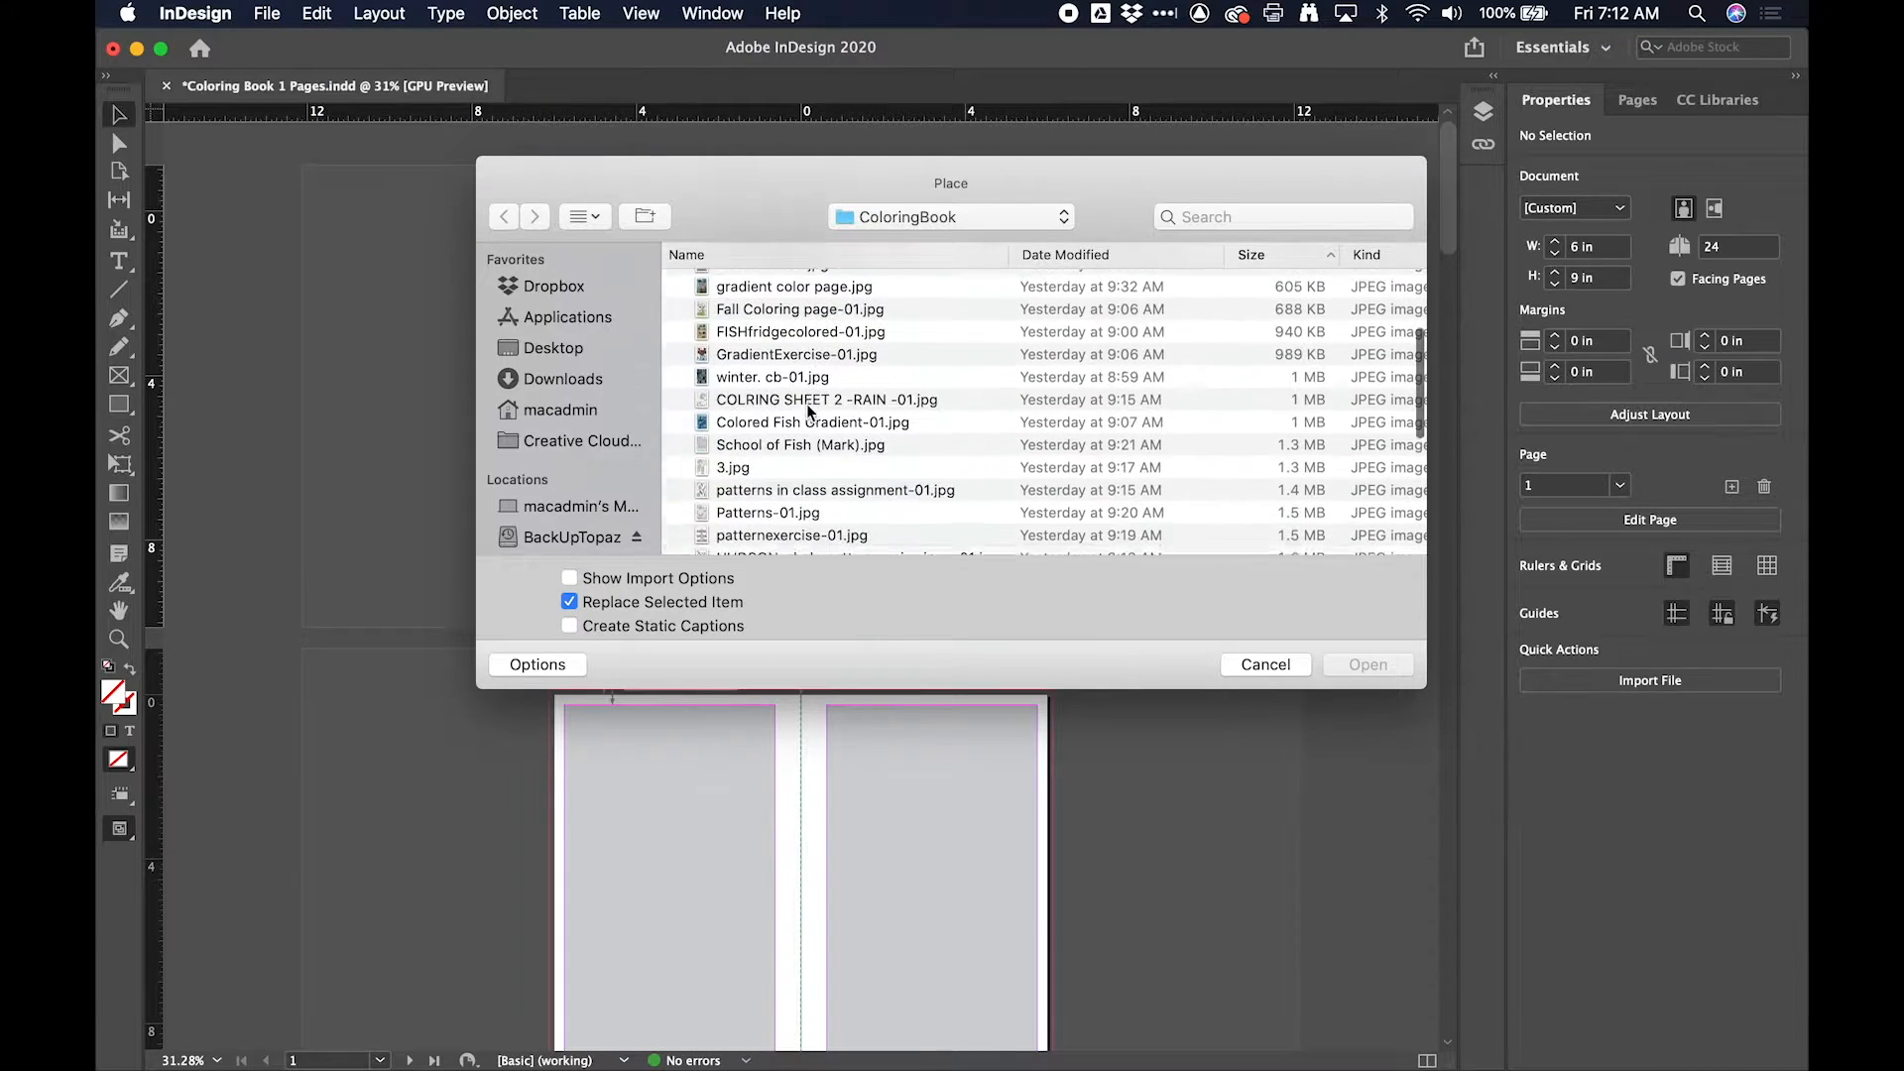
pyautogui.click(1003, 223)
pyautogui.click(1004, 220)
pyautogui.scroll(-3, 734, 427)
pyautogui.scroll(-2, 734, 442)
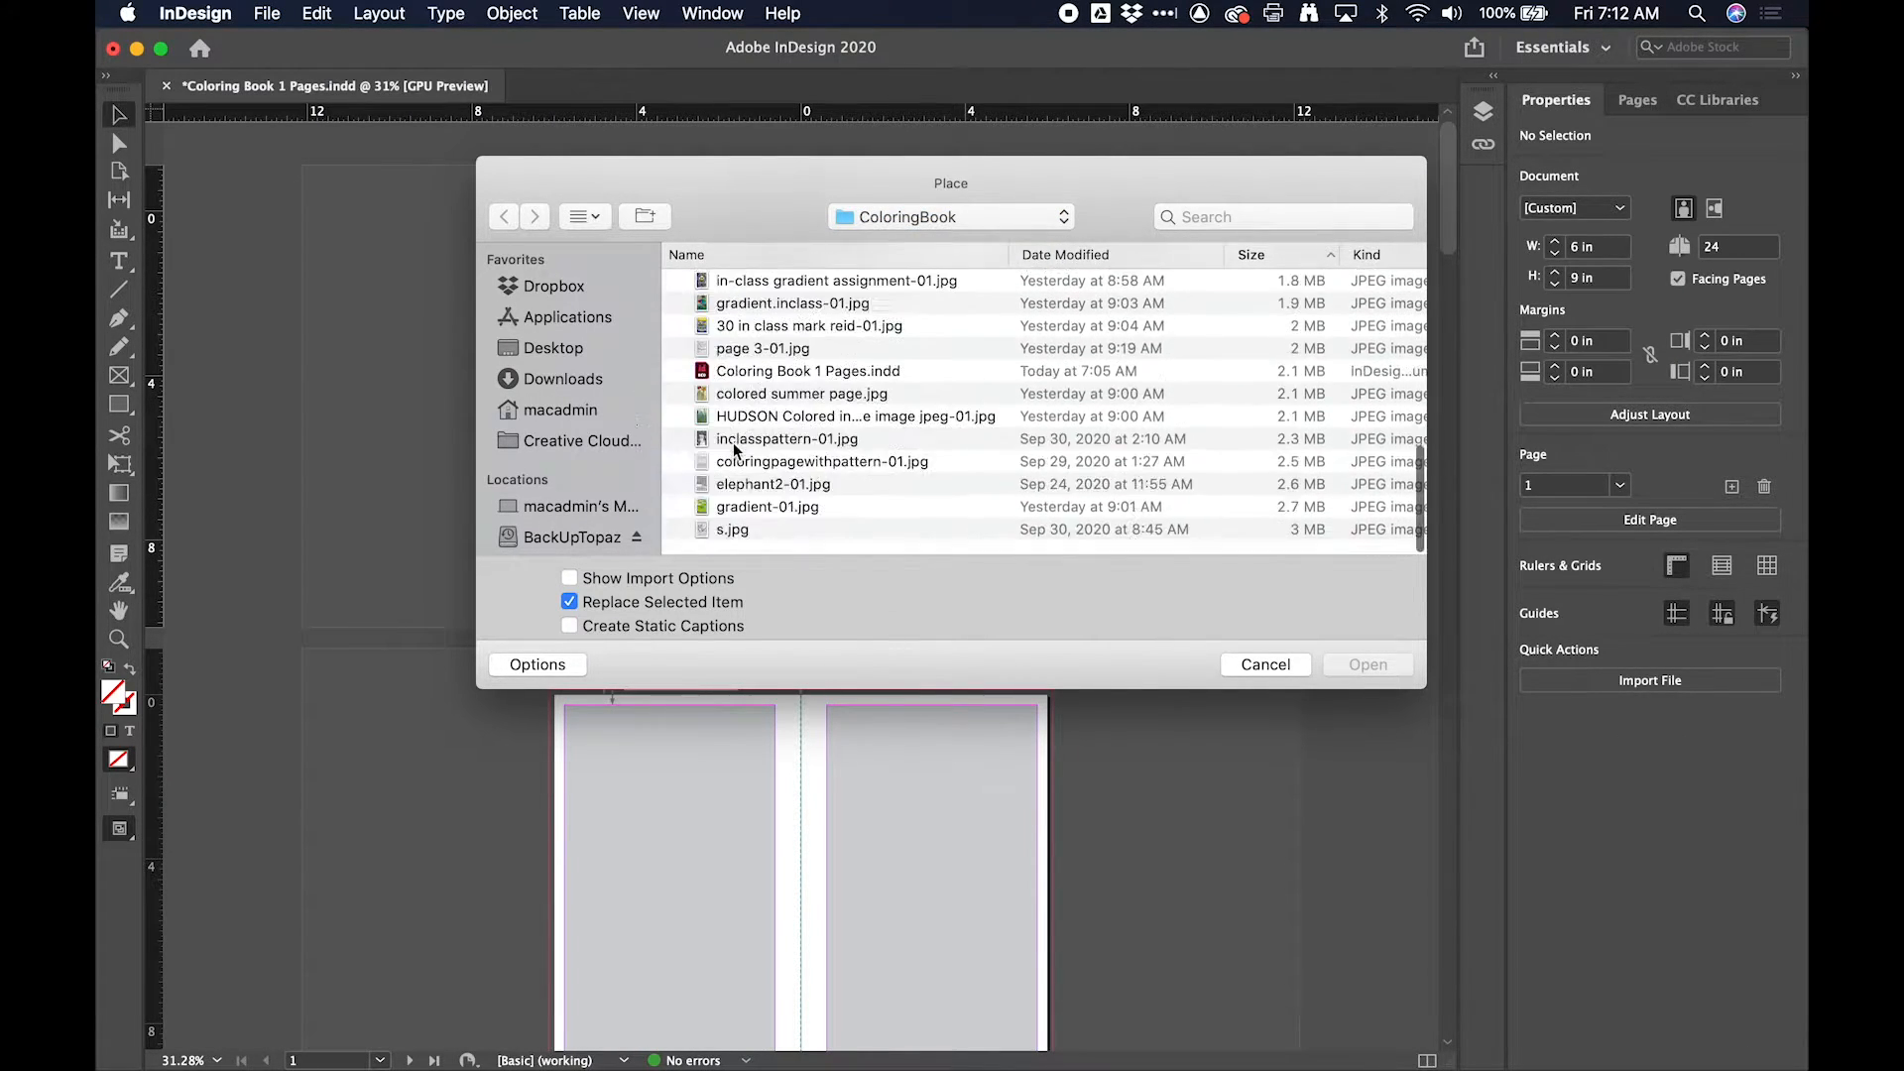
pyautogui.click(723, 502)
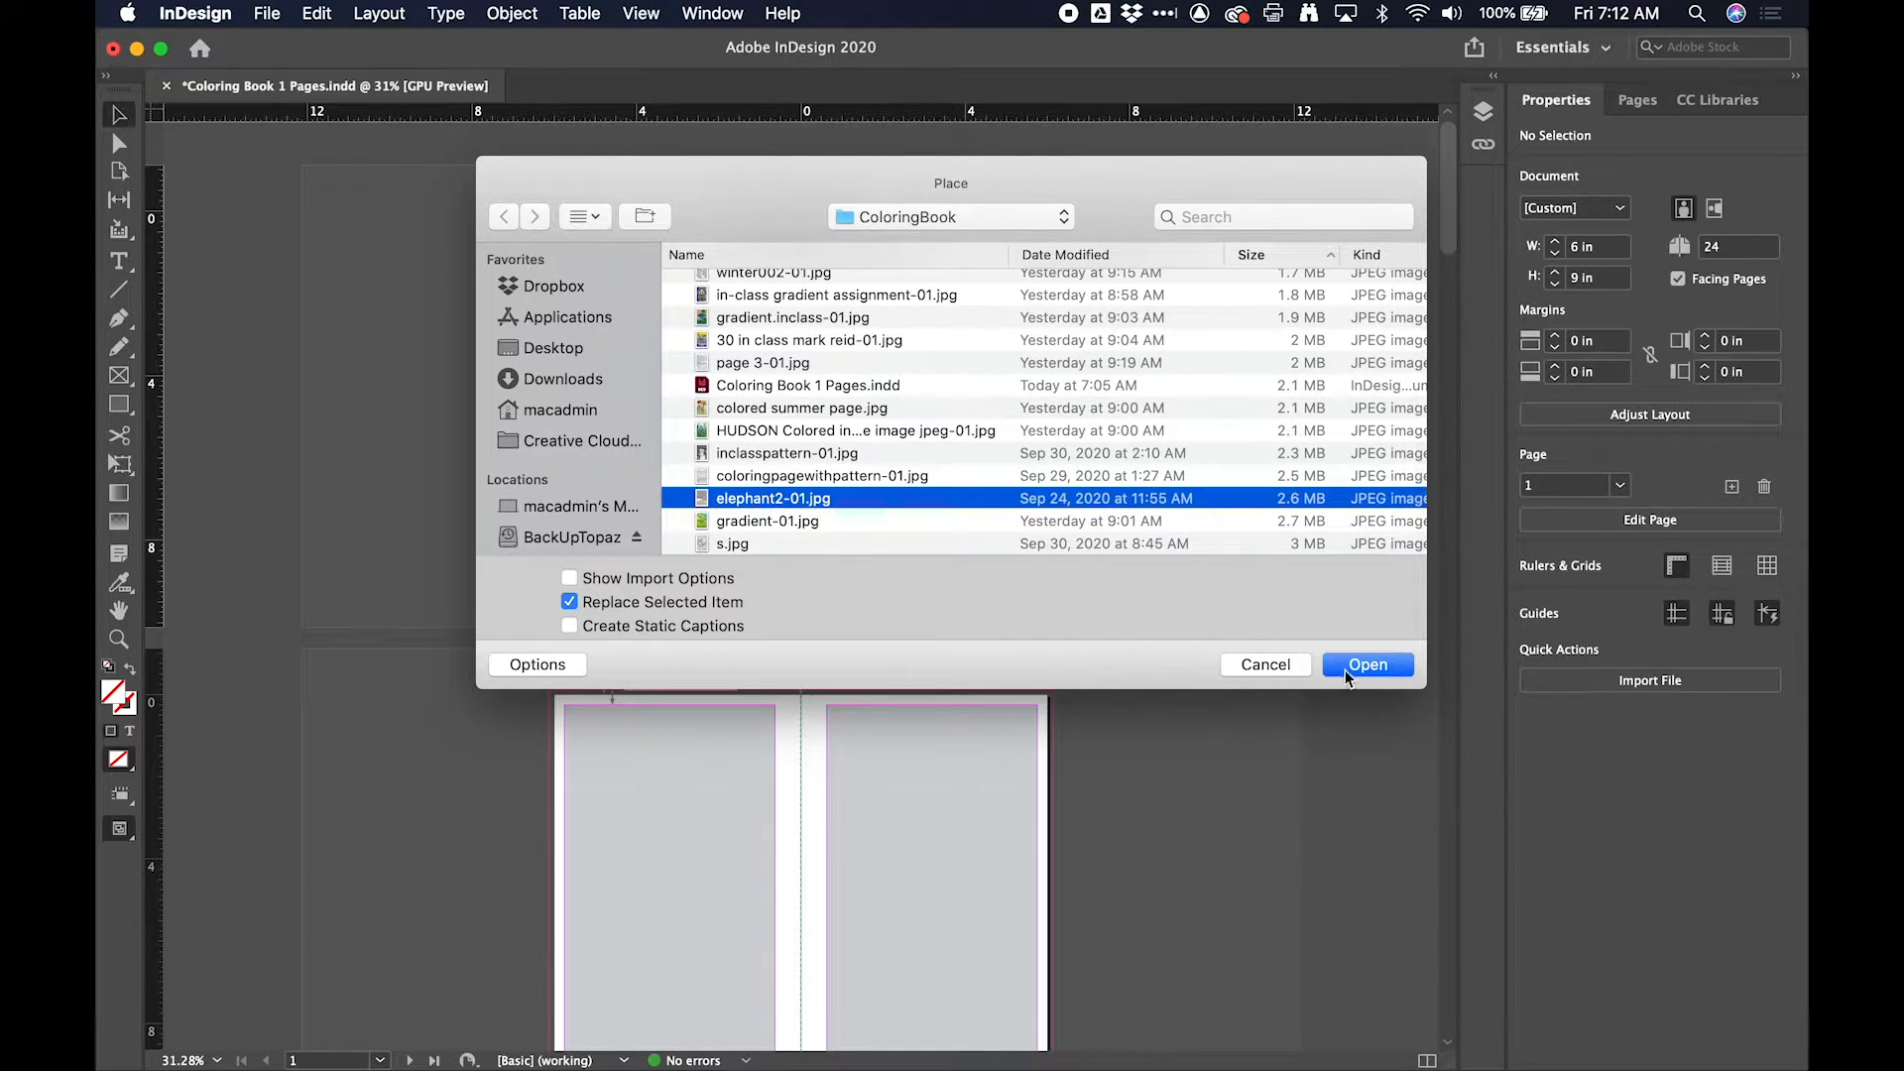
pyautogui.click(1379, 657)
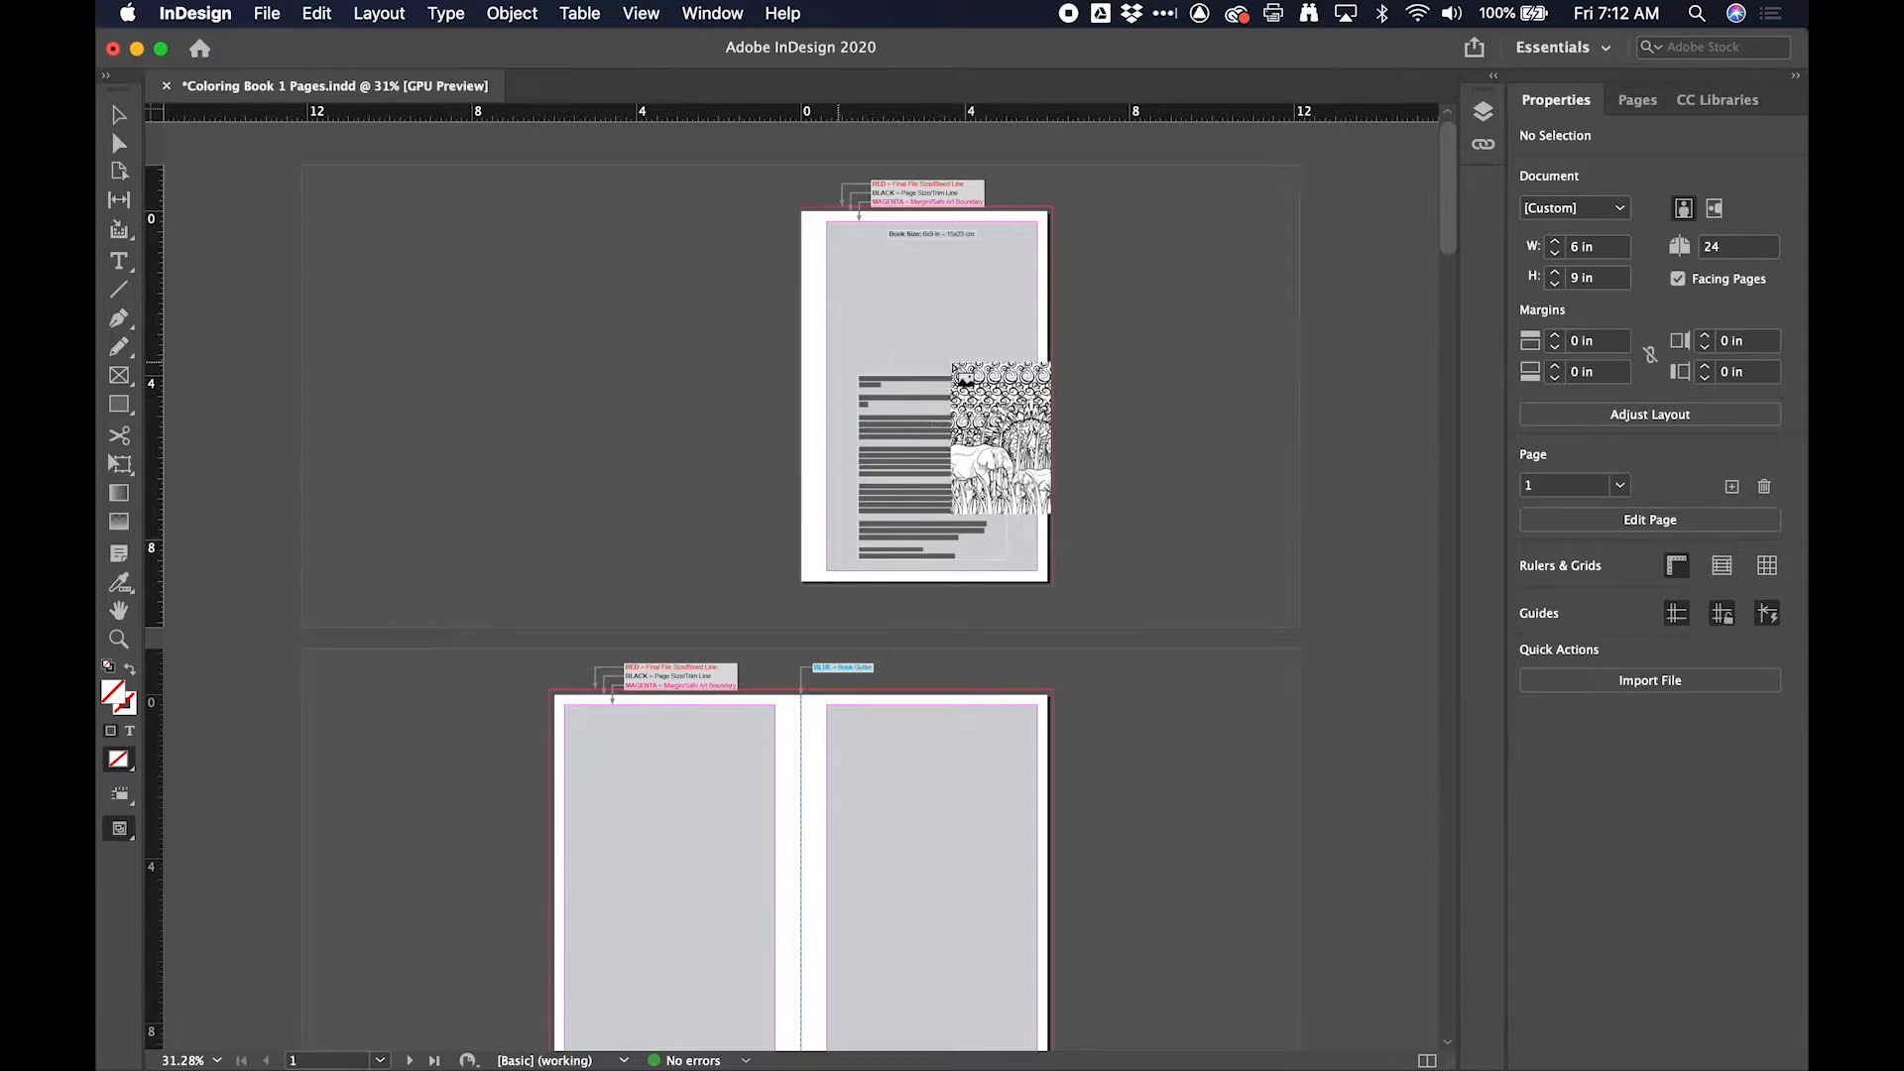
# Step: Place the elephant image at full size on page 1, near the page's upper-left corner
pyautogui.scroll(5, 822, 241)
pyautogui.scroll(5, 837, 253)
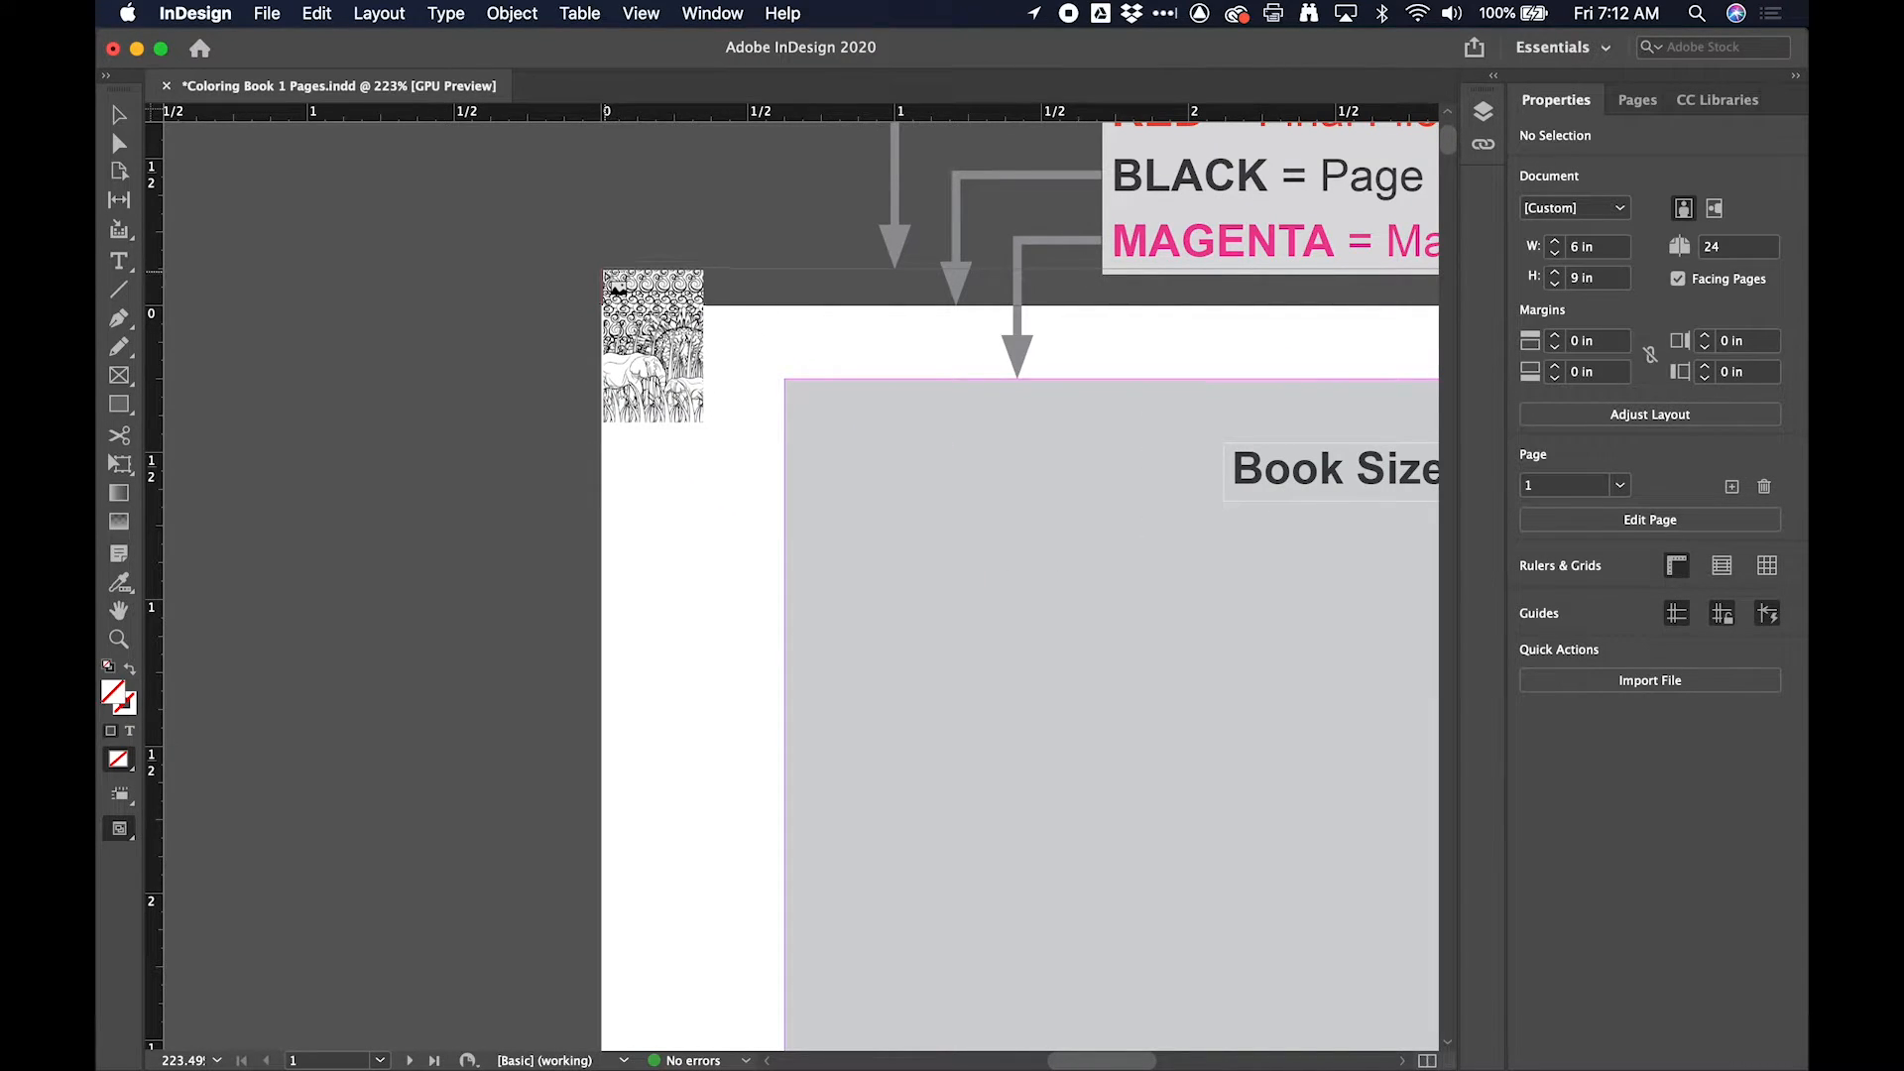
pyautogui.click(606, 271)
pyautogui.moveTo(676, 318)
pyautogui.mouseDown()
pyautogui.moveTo(665, 354)
pyautogui.moveTo(687, 347)
pyautogui.mouseUp()
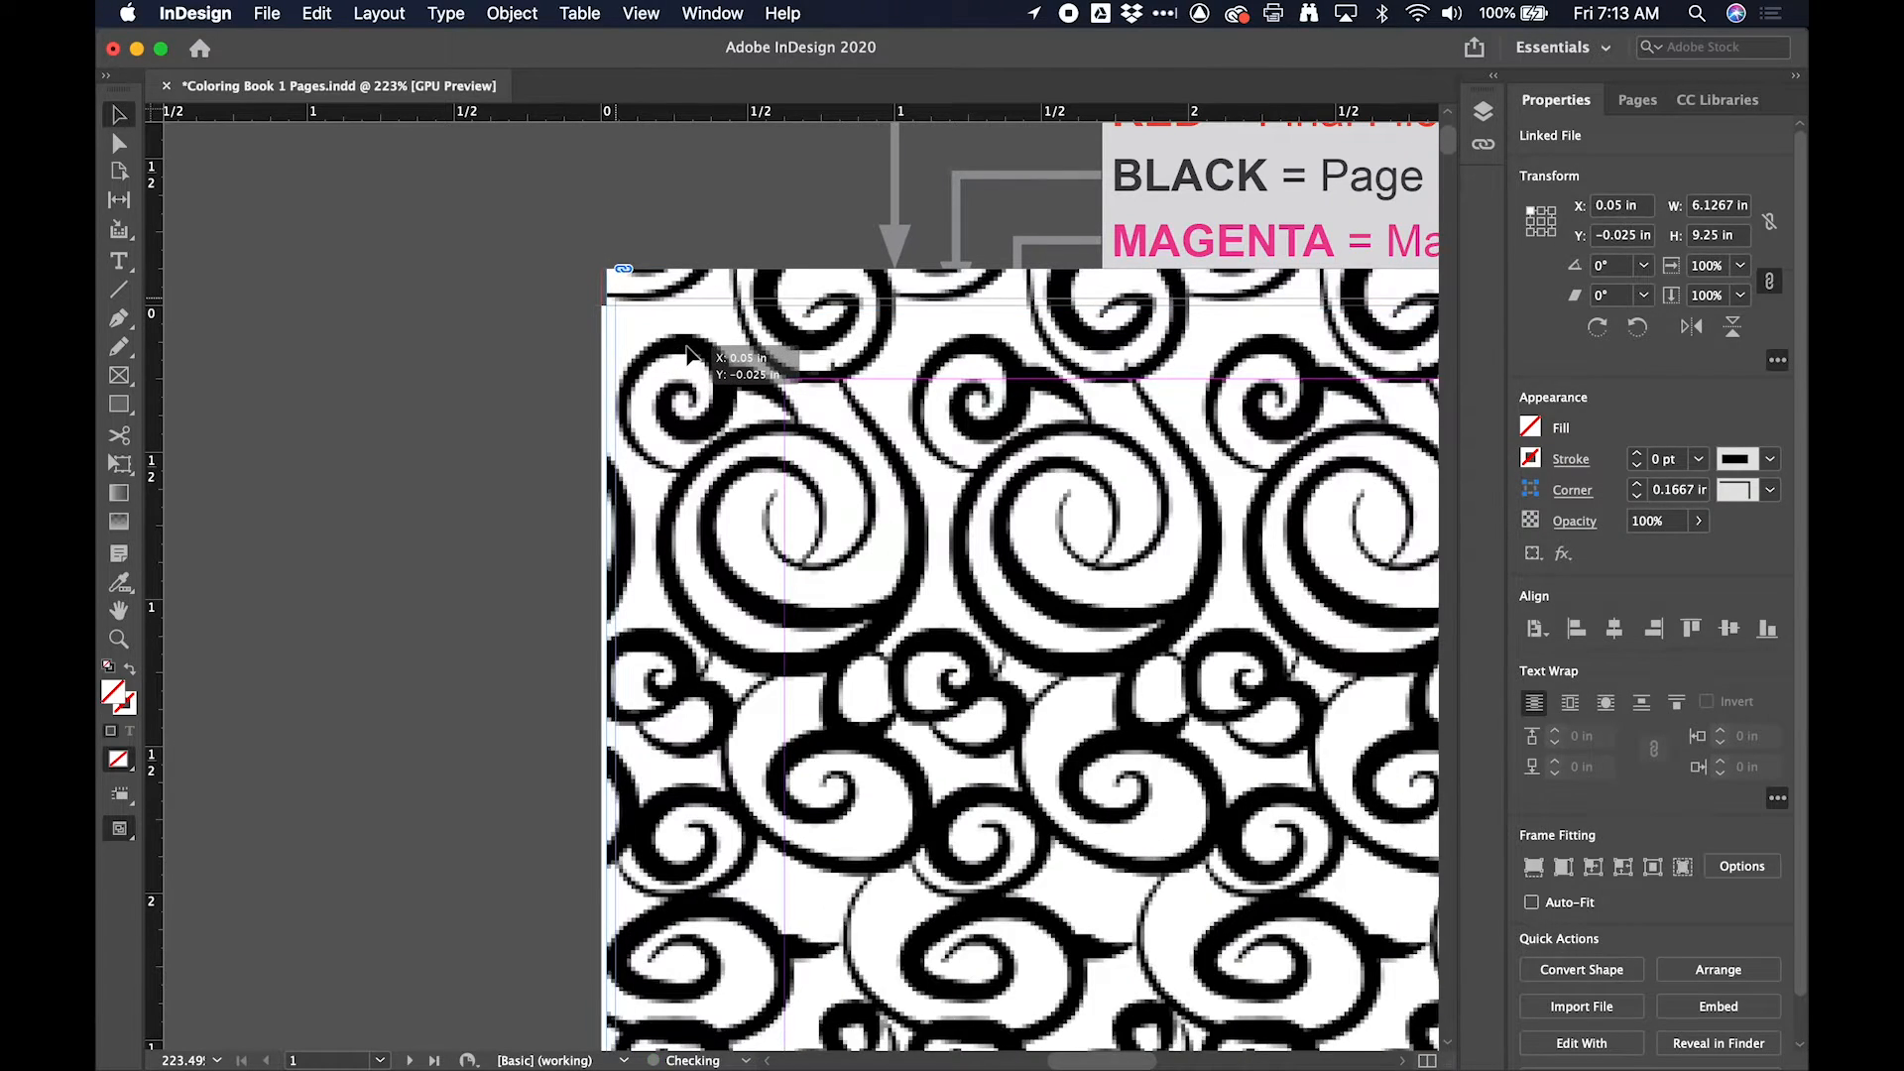
# Step: Move the elephant image to about X 0 in, Y -0.125 in, aligning its upper-left corner with page 1's inner edge and top bleed
pyautogui.scroll(5, 686, 355)
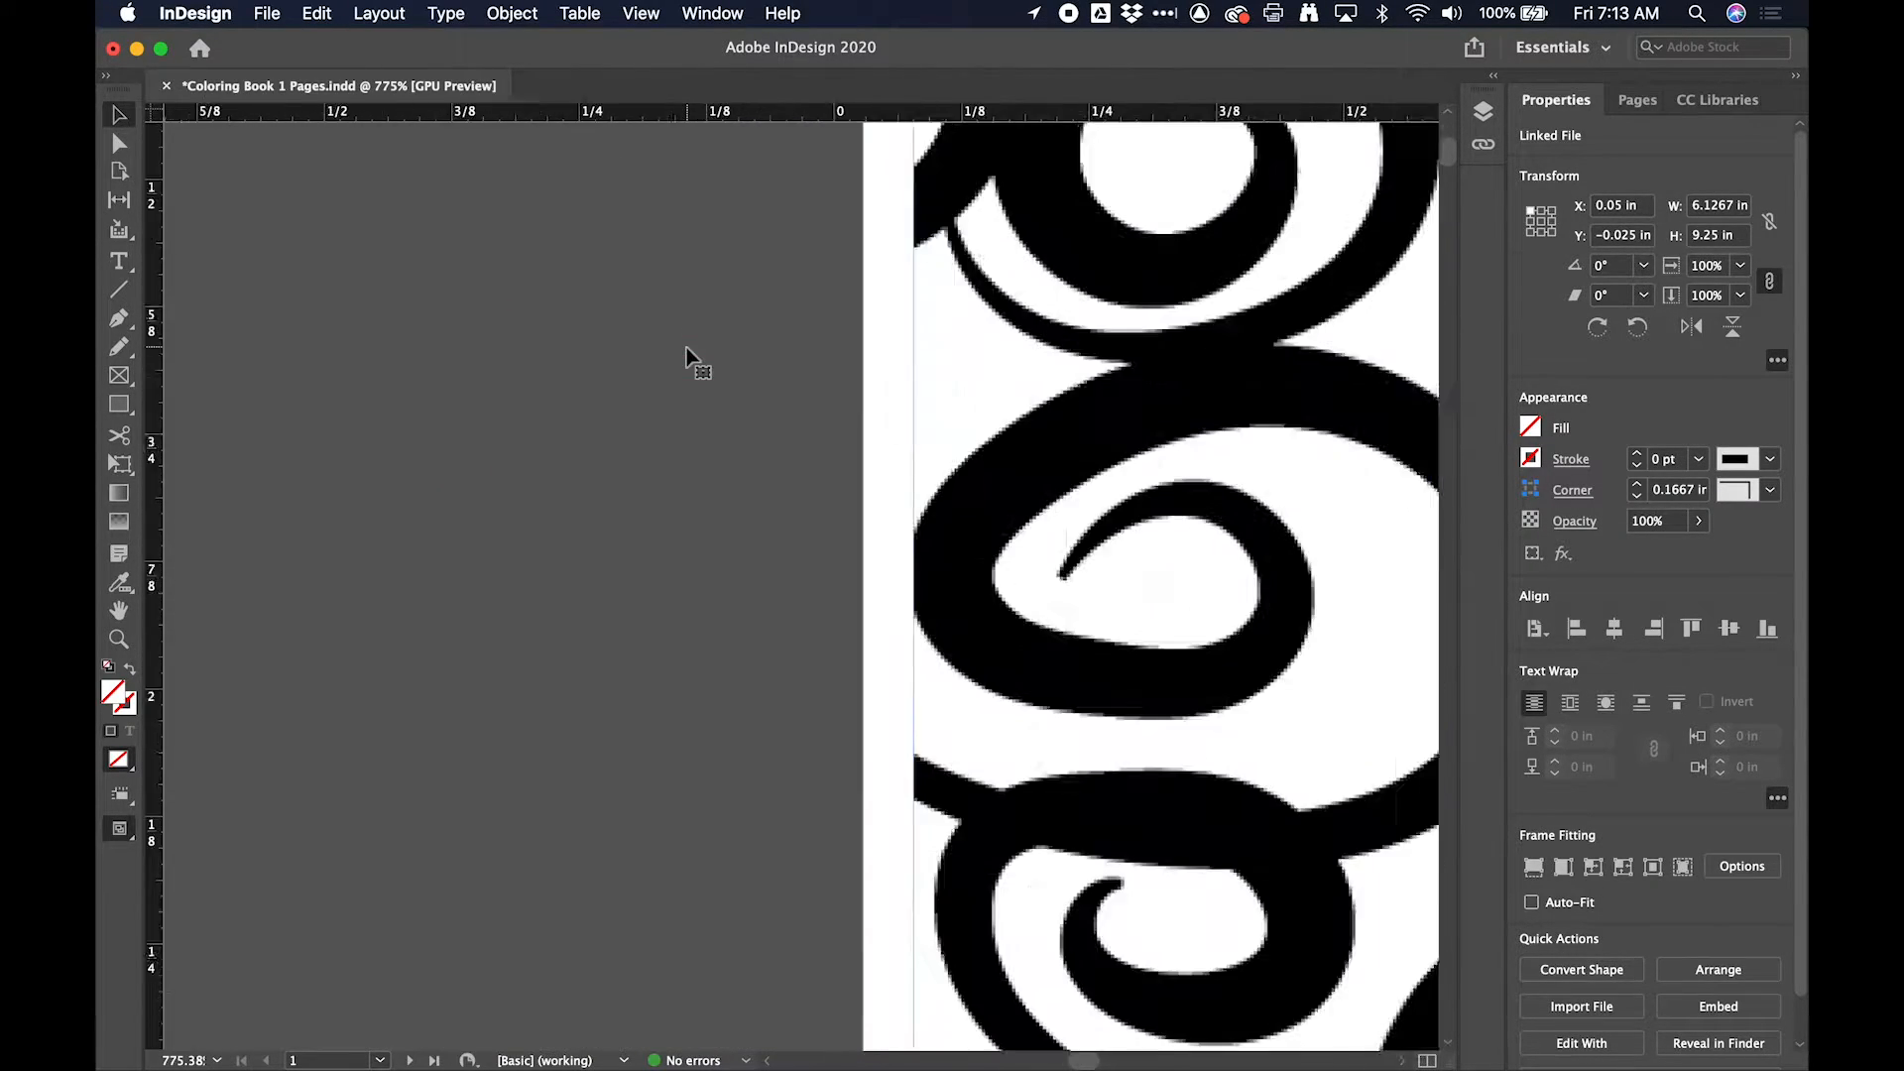
pyautogui.scroll(10, 687, 355)
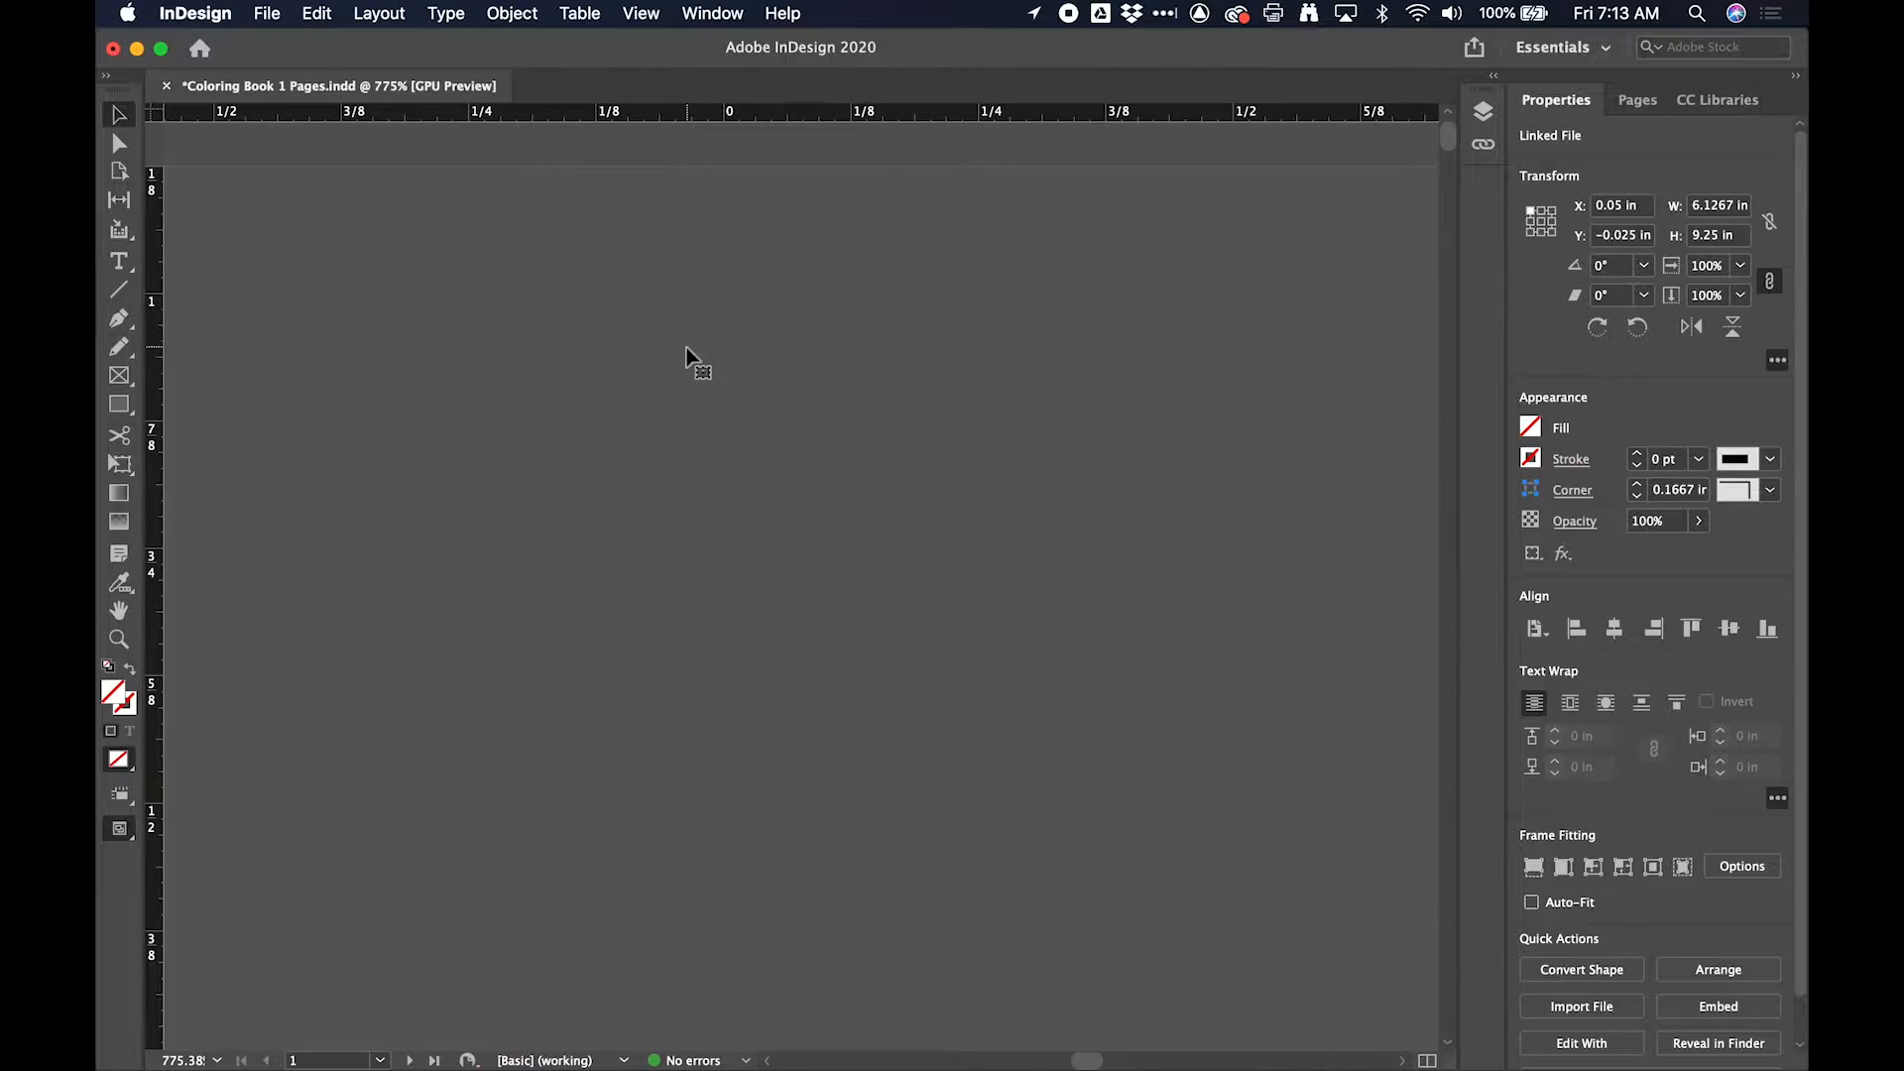
pyautogui.scroll(-10, 686, 347)
pyautogui.rightClick(687, 348)
pyautogui.click(1085, 587)
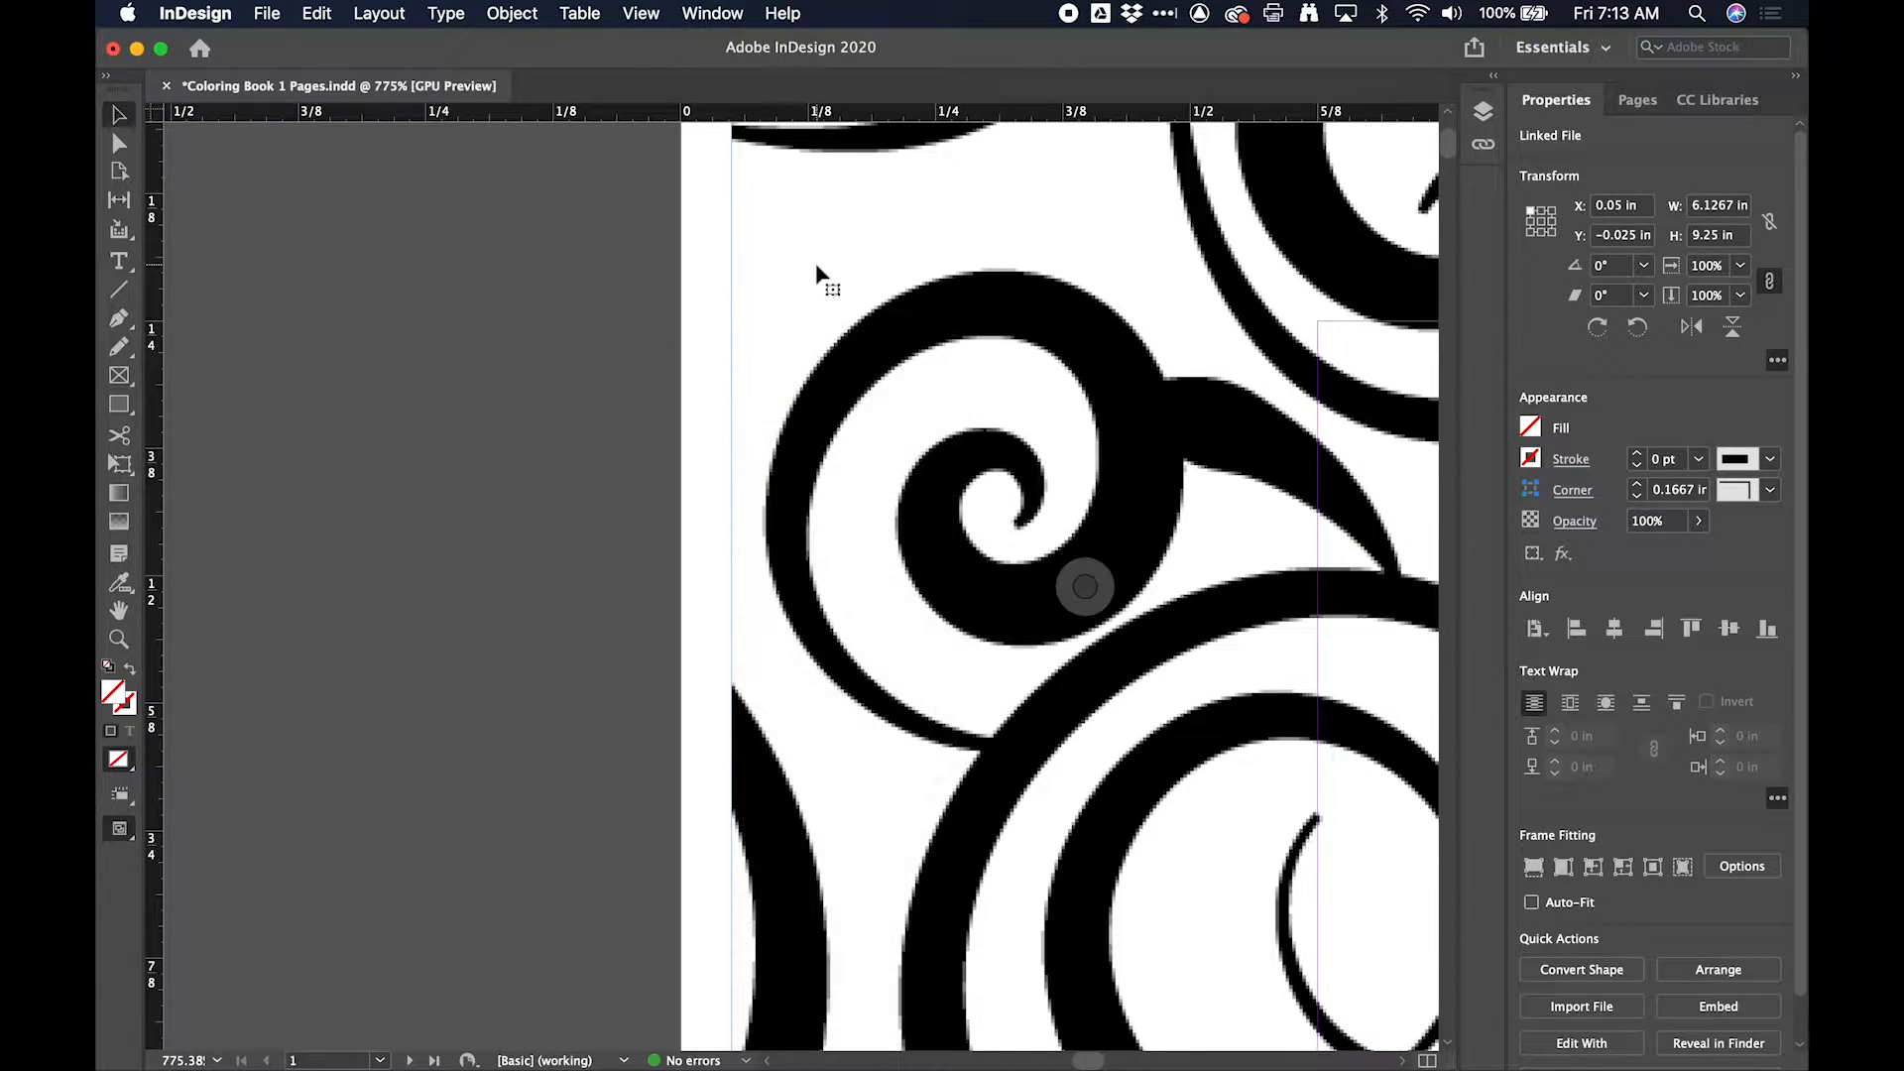
pyautogui.press('super+minus')
pyautogui.scroll(10, 816, 264)
pyautogui.hscroll(-5, 815, 263)
pyautogui.scroll(-8, 815, 263)
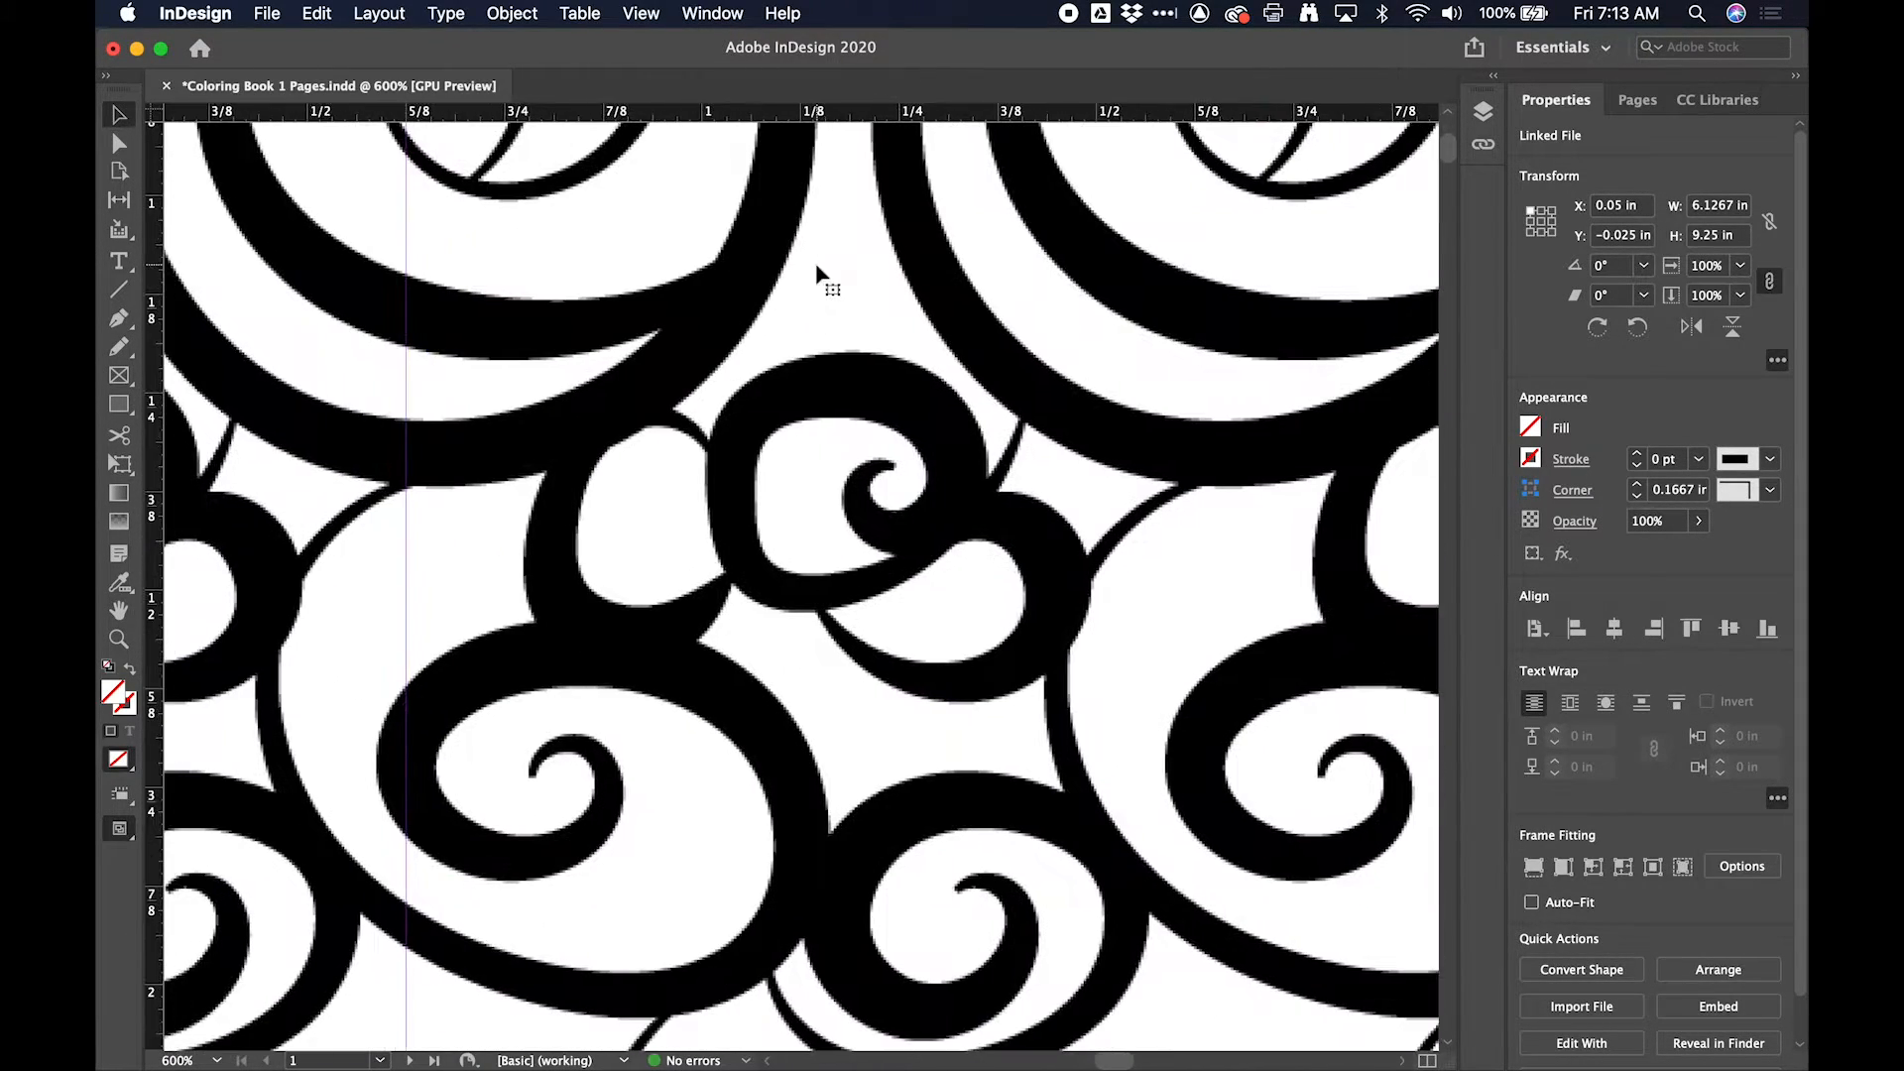
pyautogui.scroll(10, 816, 264)
pyautogui.hscroll(-6, 815, 264)
pyautogui.moveTo(662, 300); pyautogui.dragTo(611, 295)
pyautogui.scroll(4, 633, 263)
pyautogui.hscroll(-1, 633, 263)
pyautogui.scroll(-1, 611, 295)
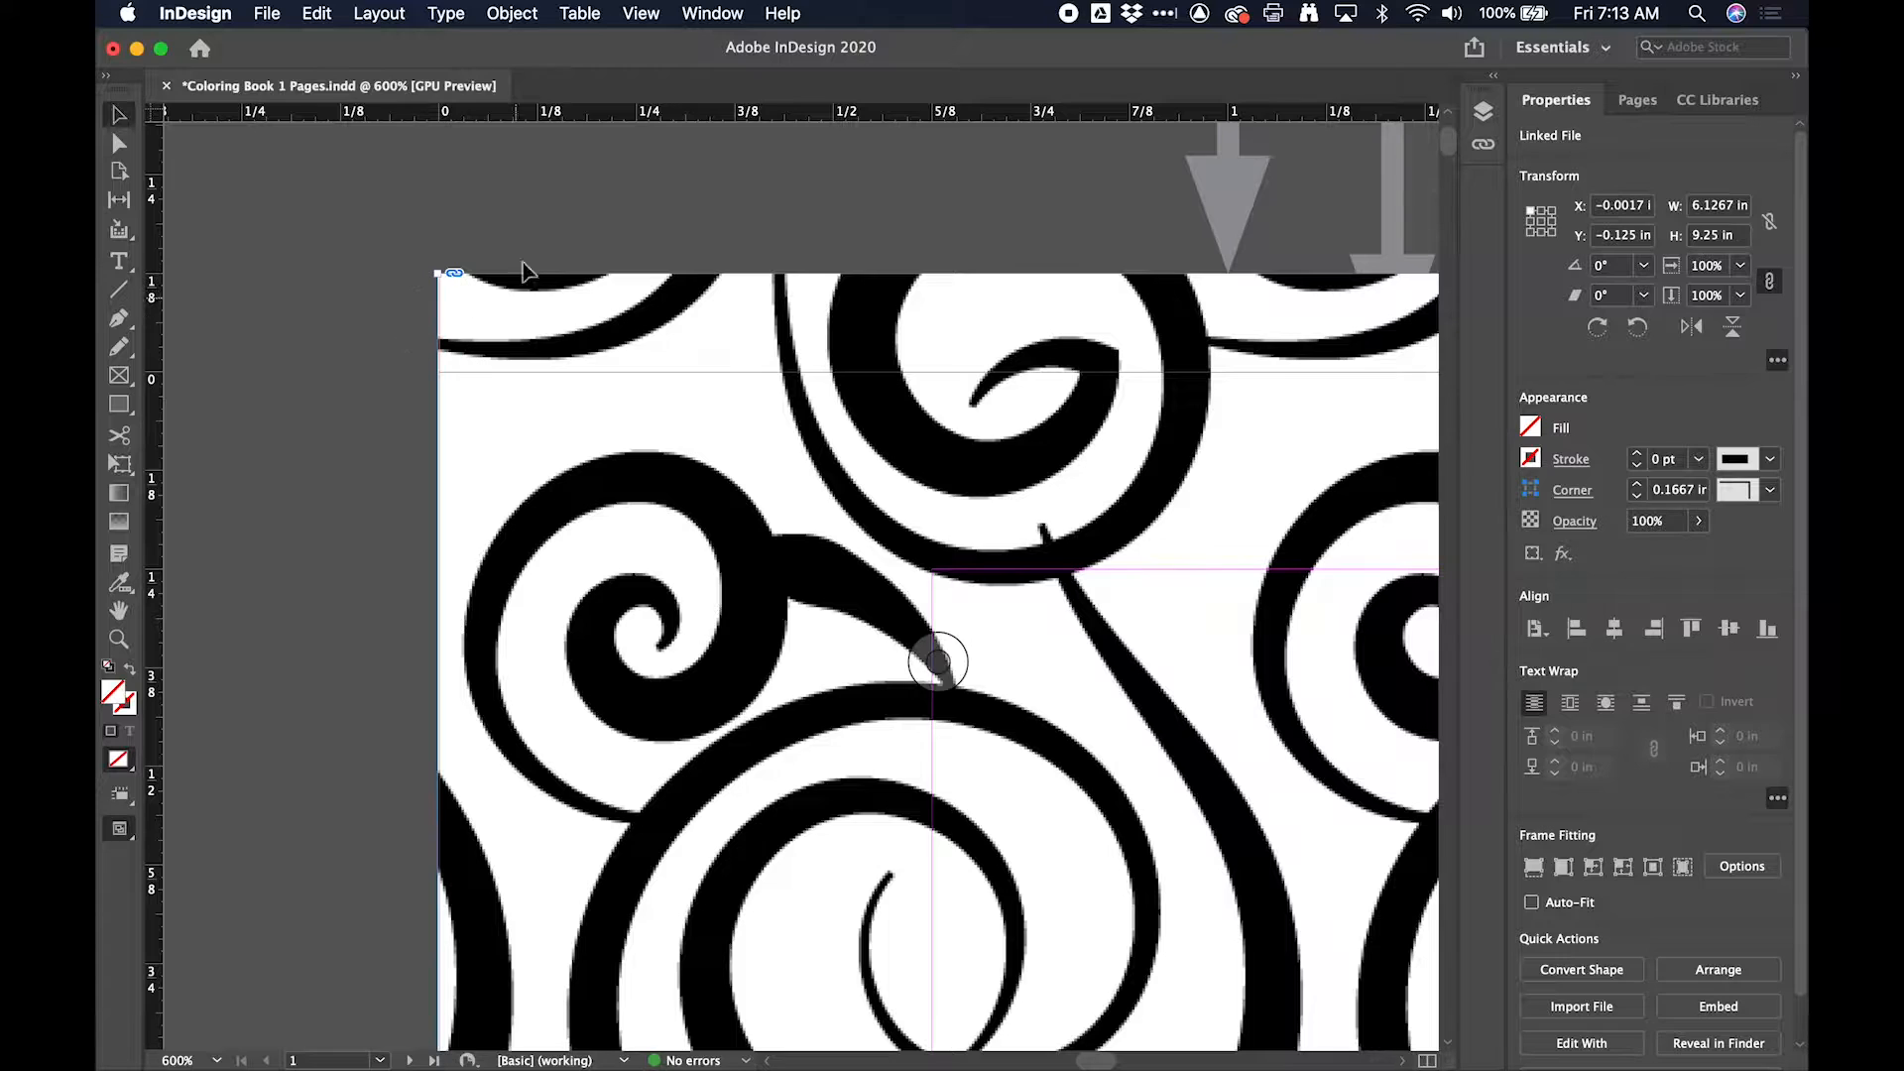
# Step: Examine the elephant image's outer, top and bottom edges against page 1's trim and bleed lines
pyautogui.press('super+0')
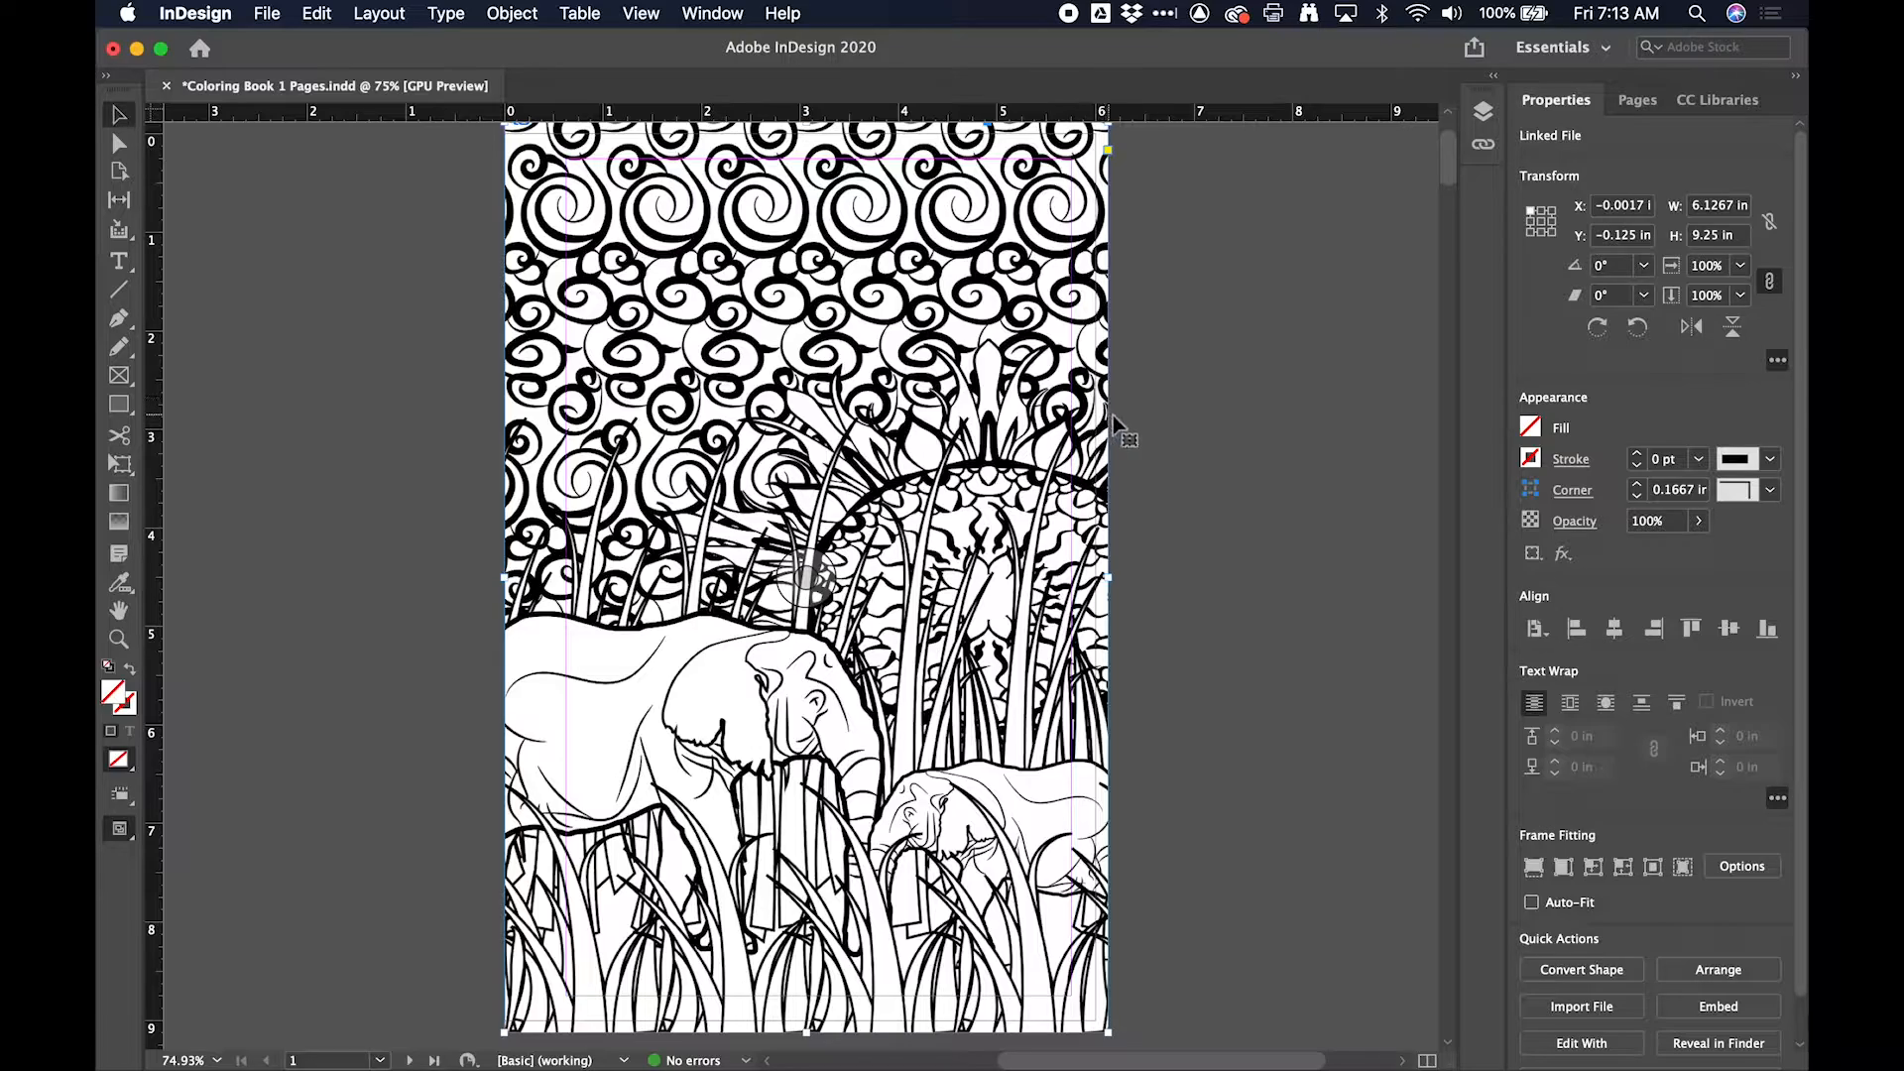
pyautogui.scroll(5, 1109, 382)
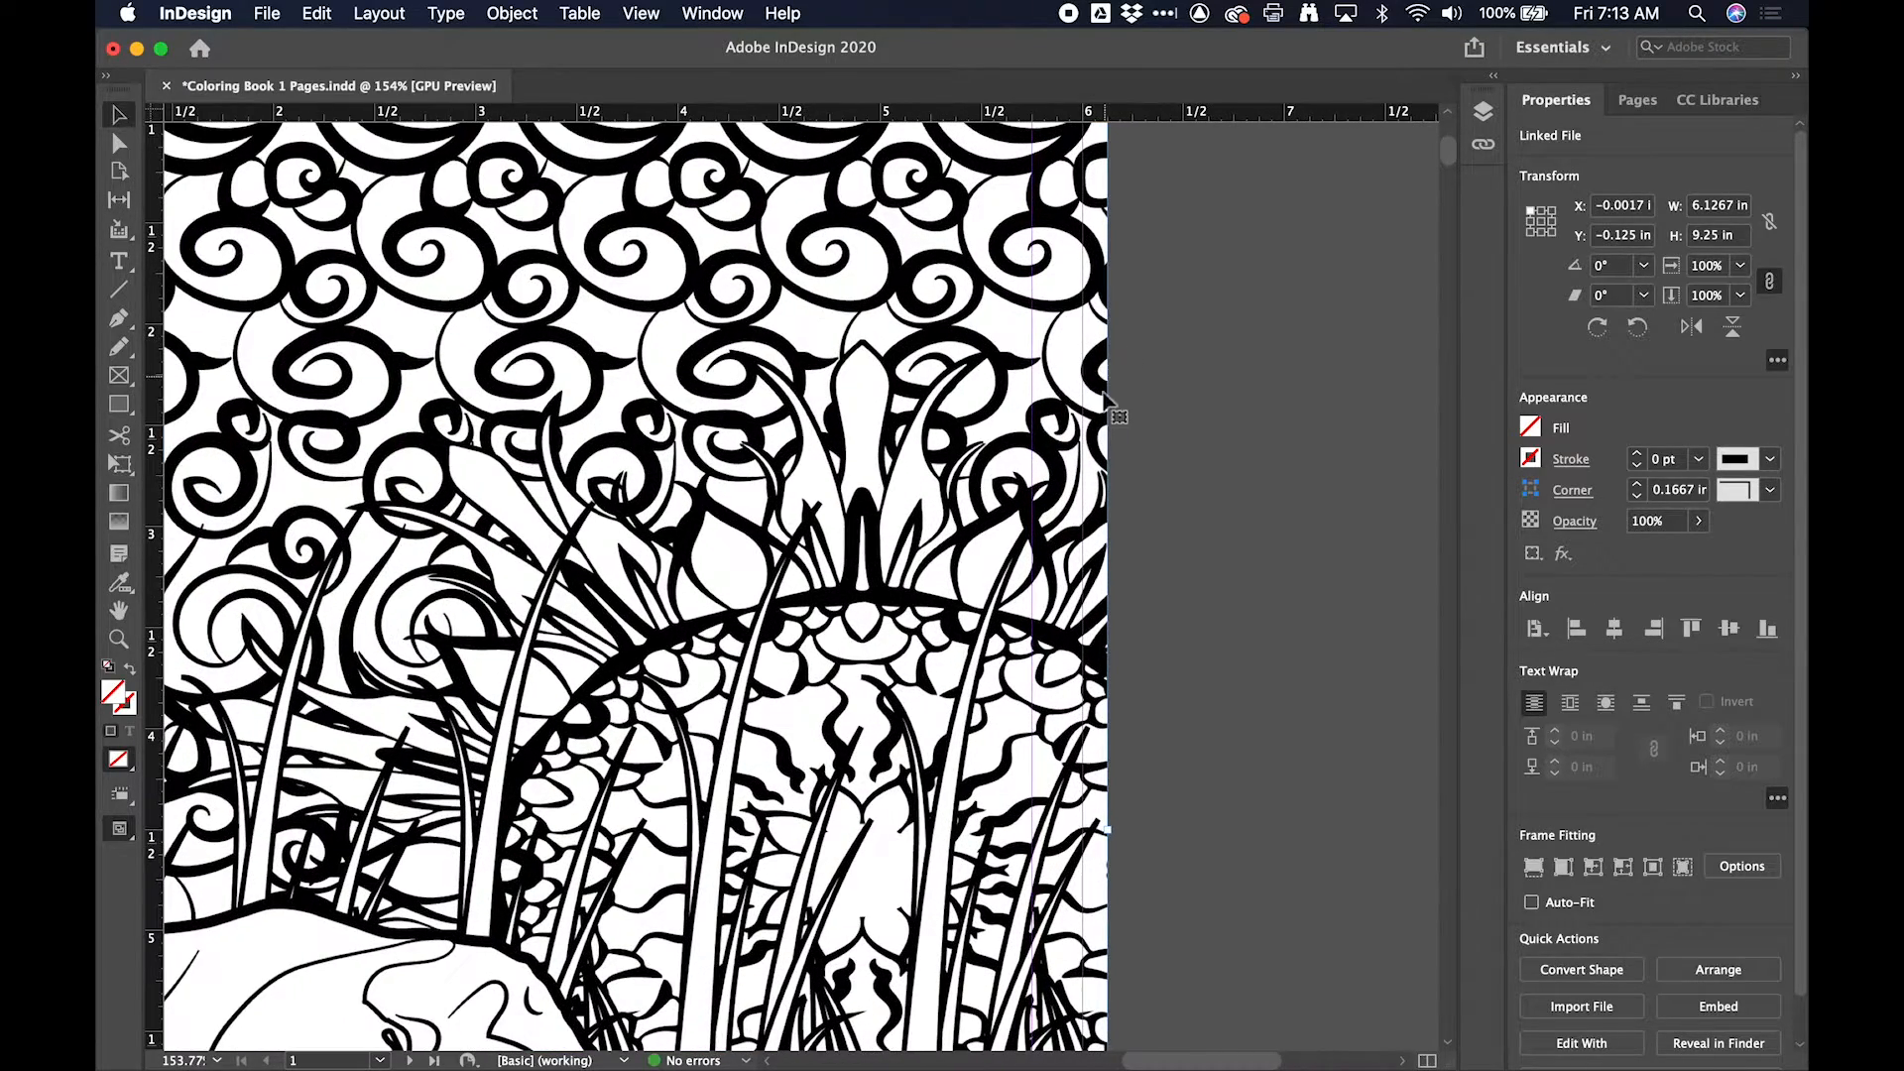
pyautogui.scroll(8, 1066, 407)
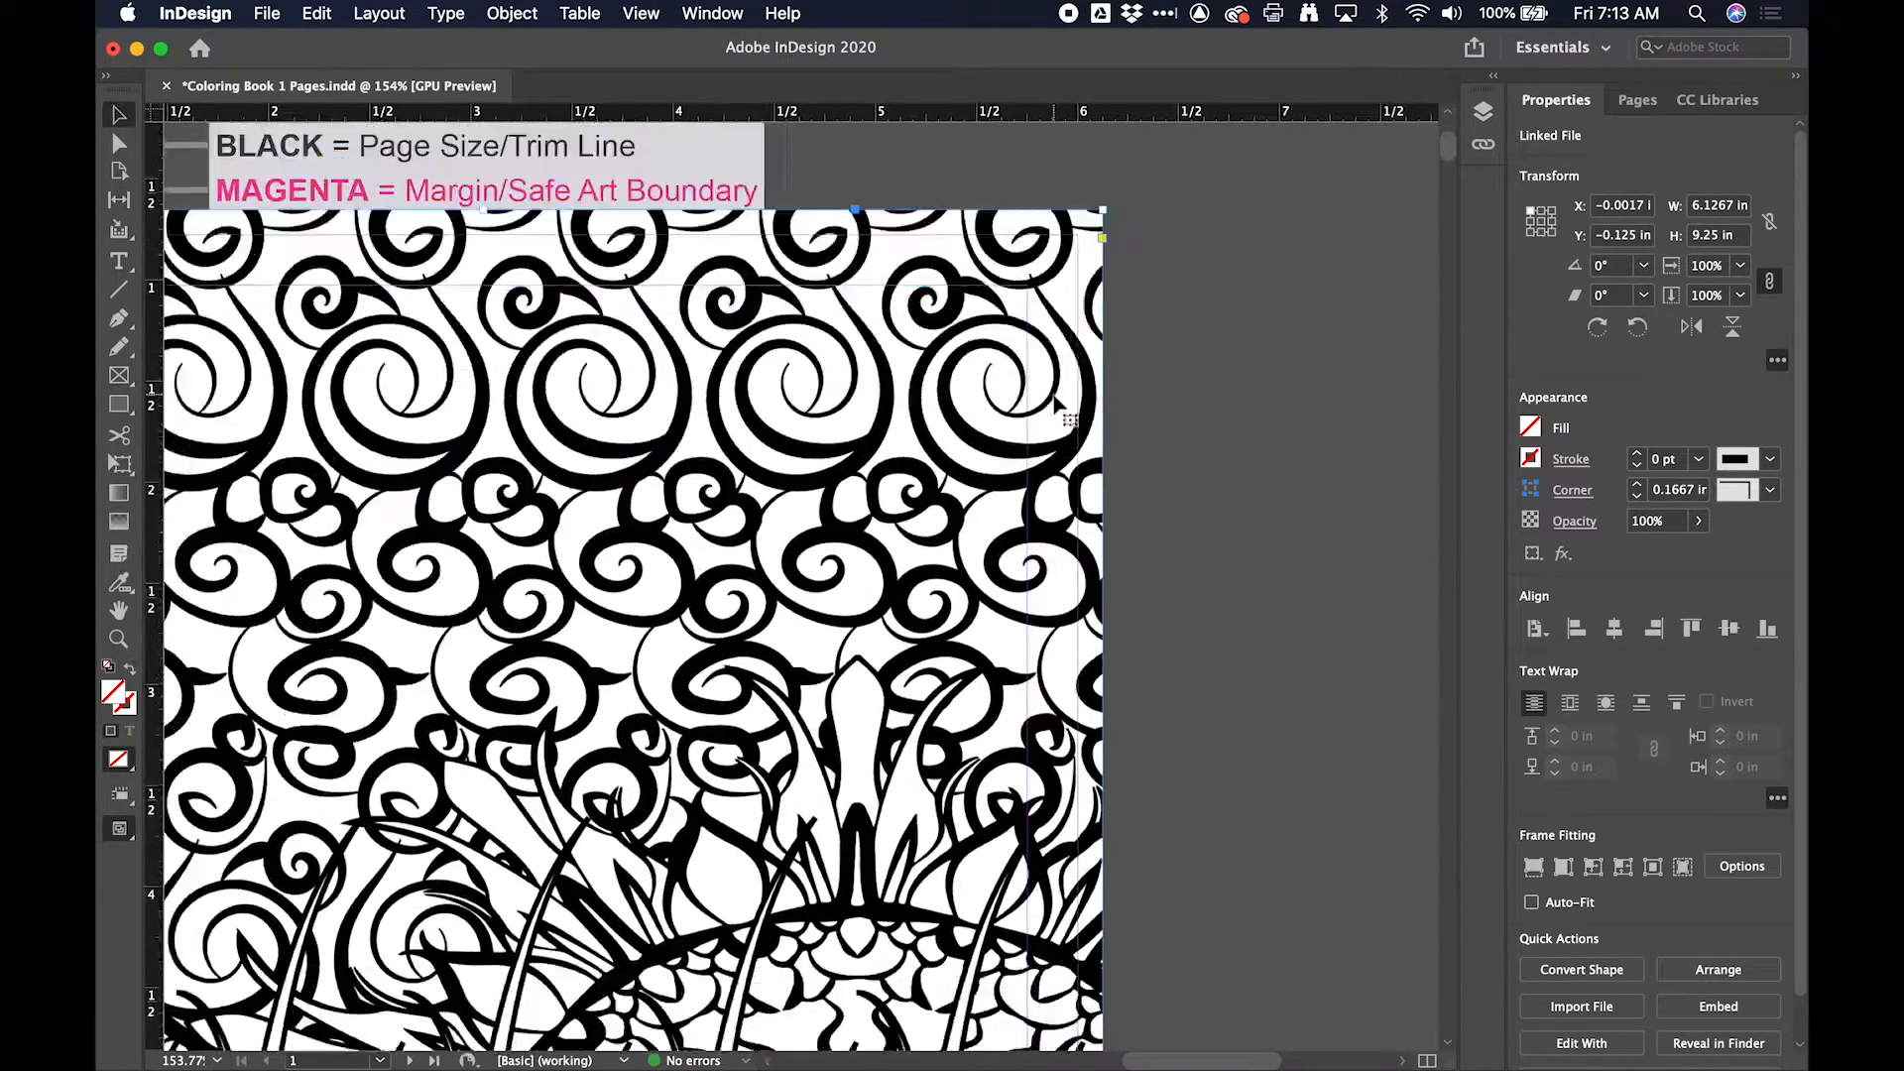
pyautogui.scroll(-1, 960, 402)
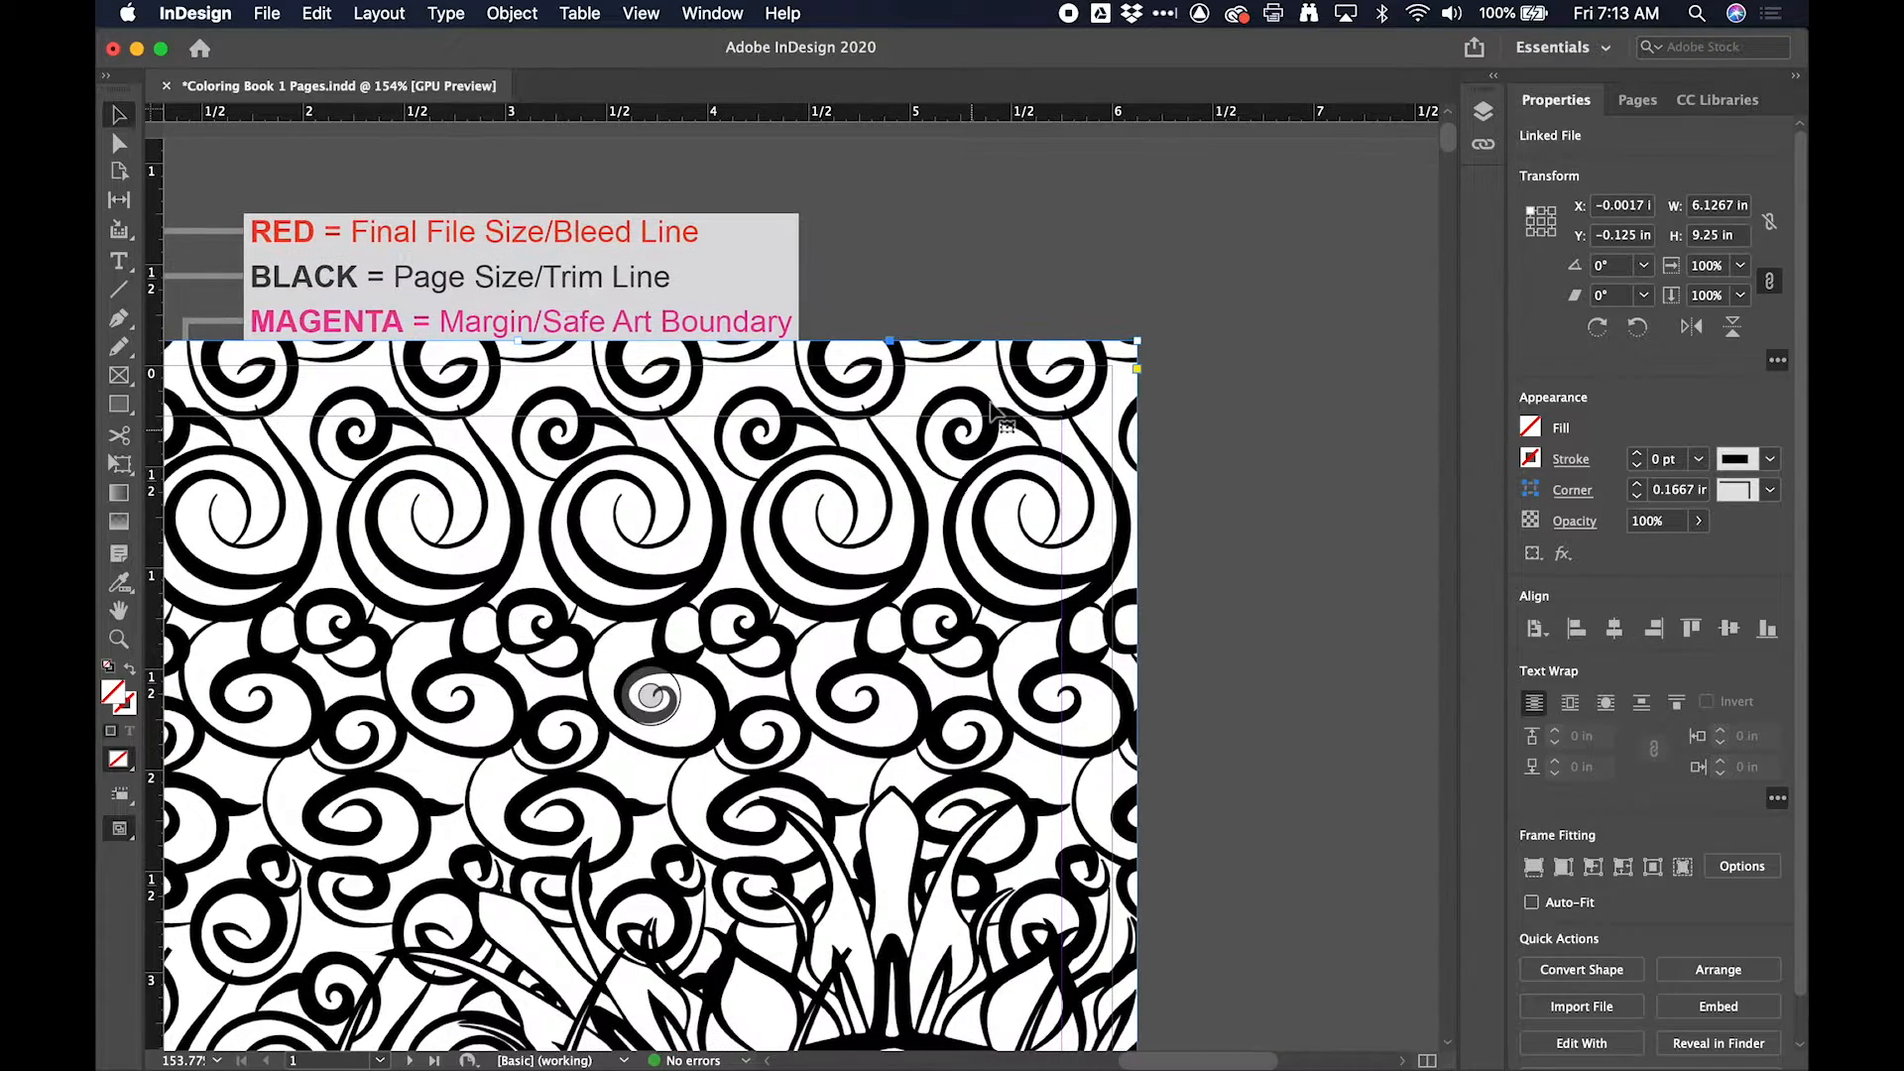
pyautogui.scroll(-15, 958, 359)
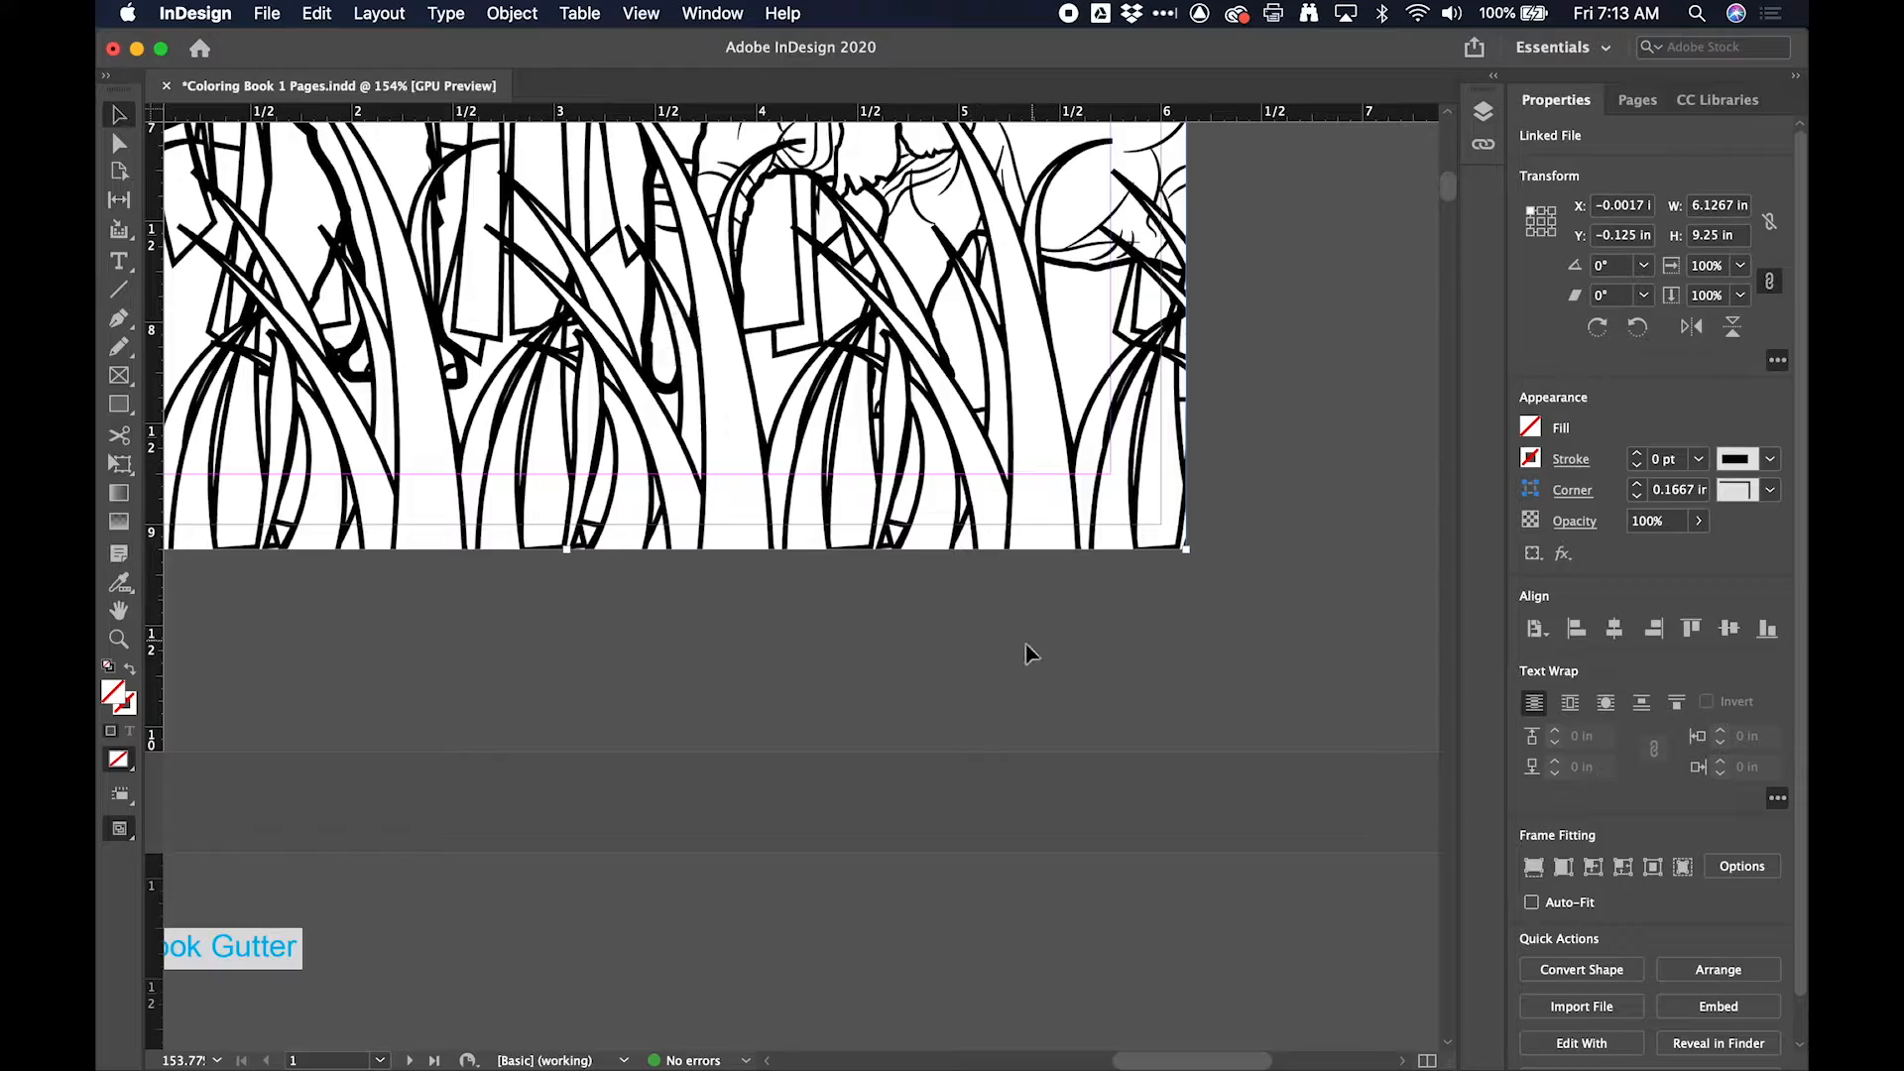
pyautogui.press('super+0')
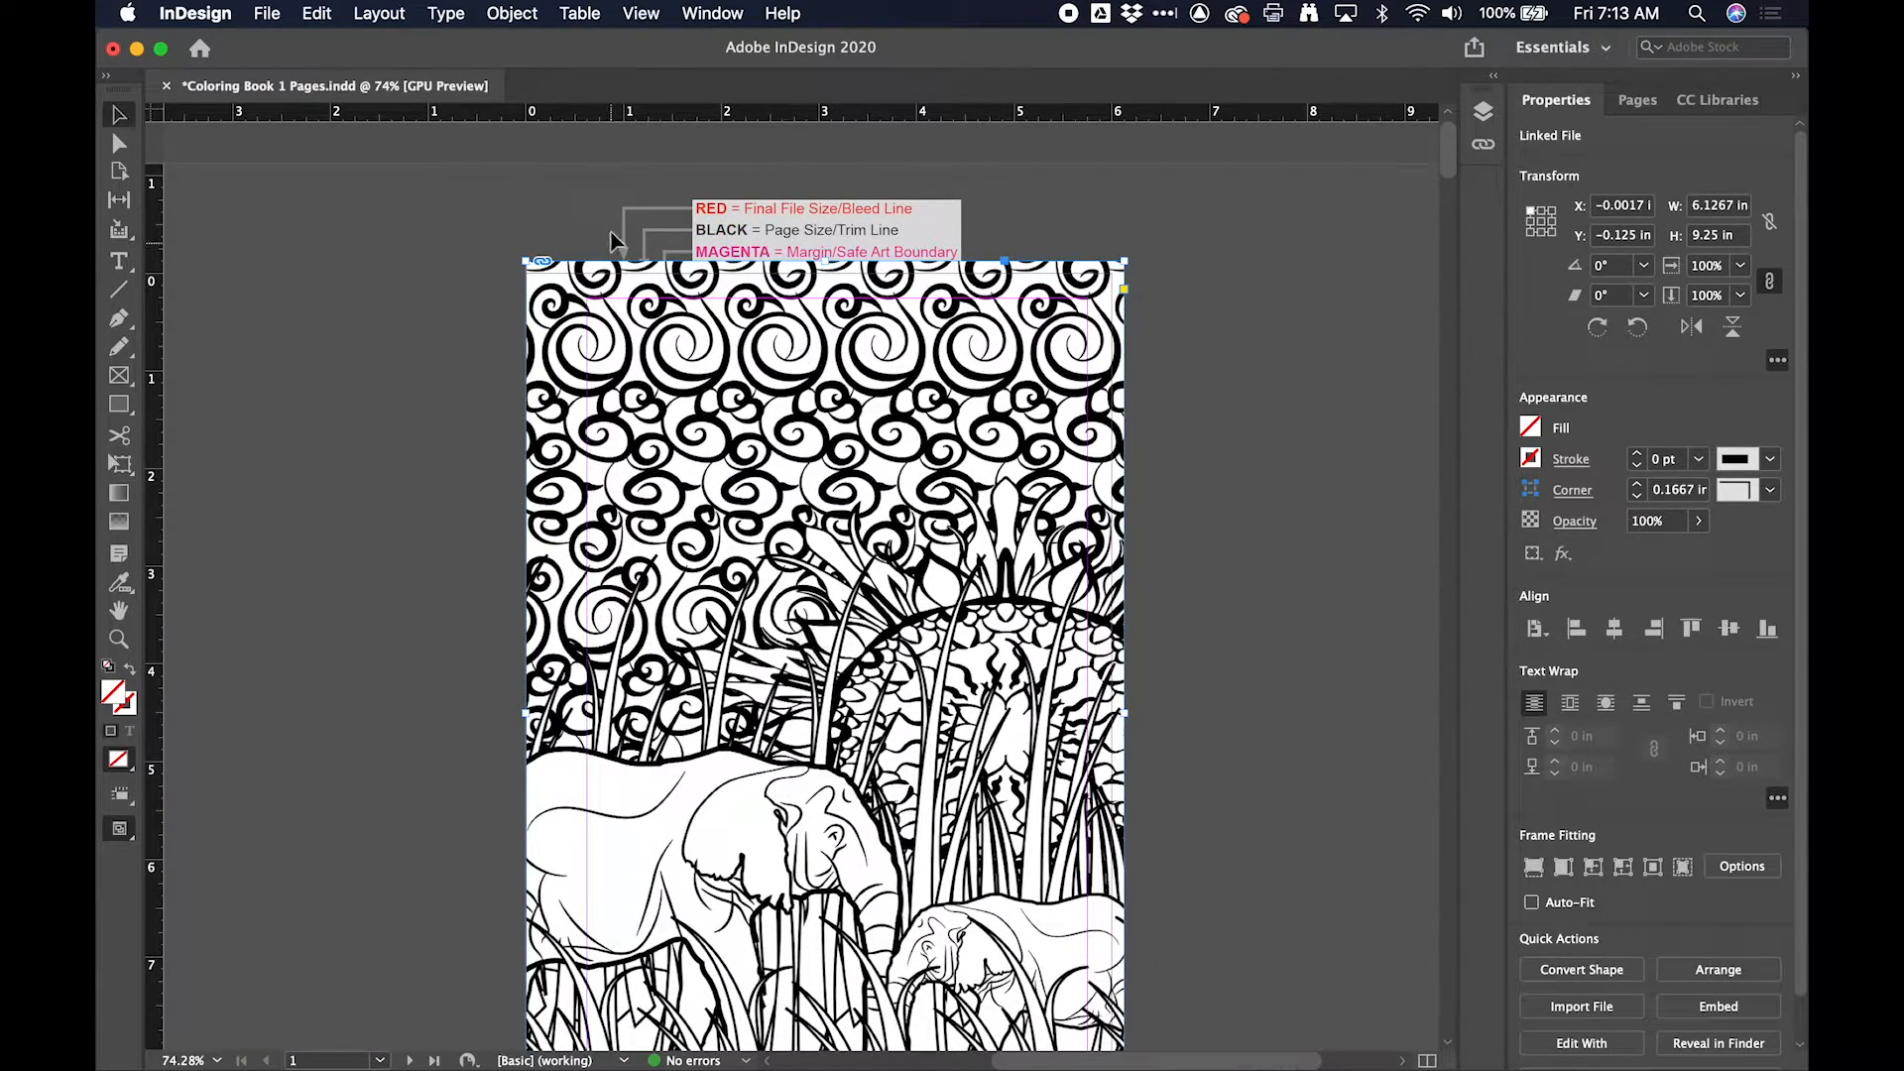
# Step: Turn on Overprint Preview and check how the elephant image extends past page 1's trim edges
pyautogui.click(663, 14)
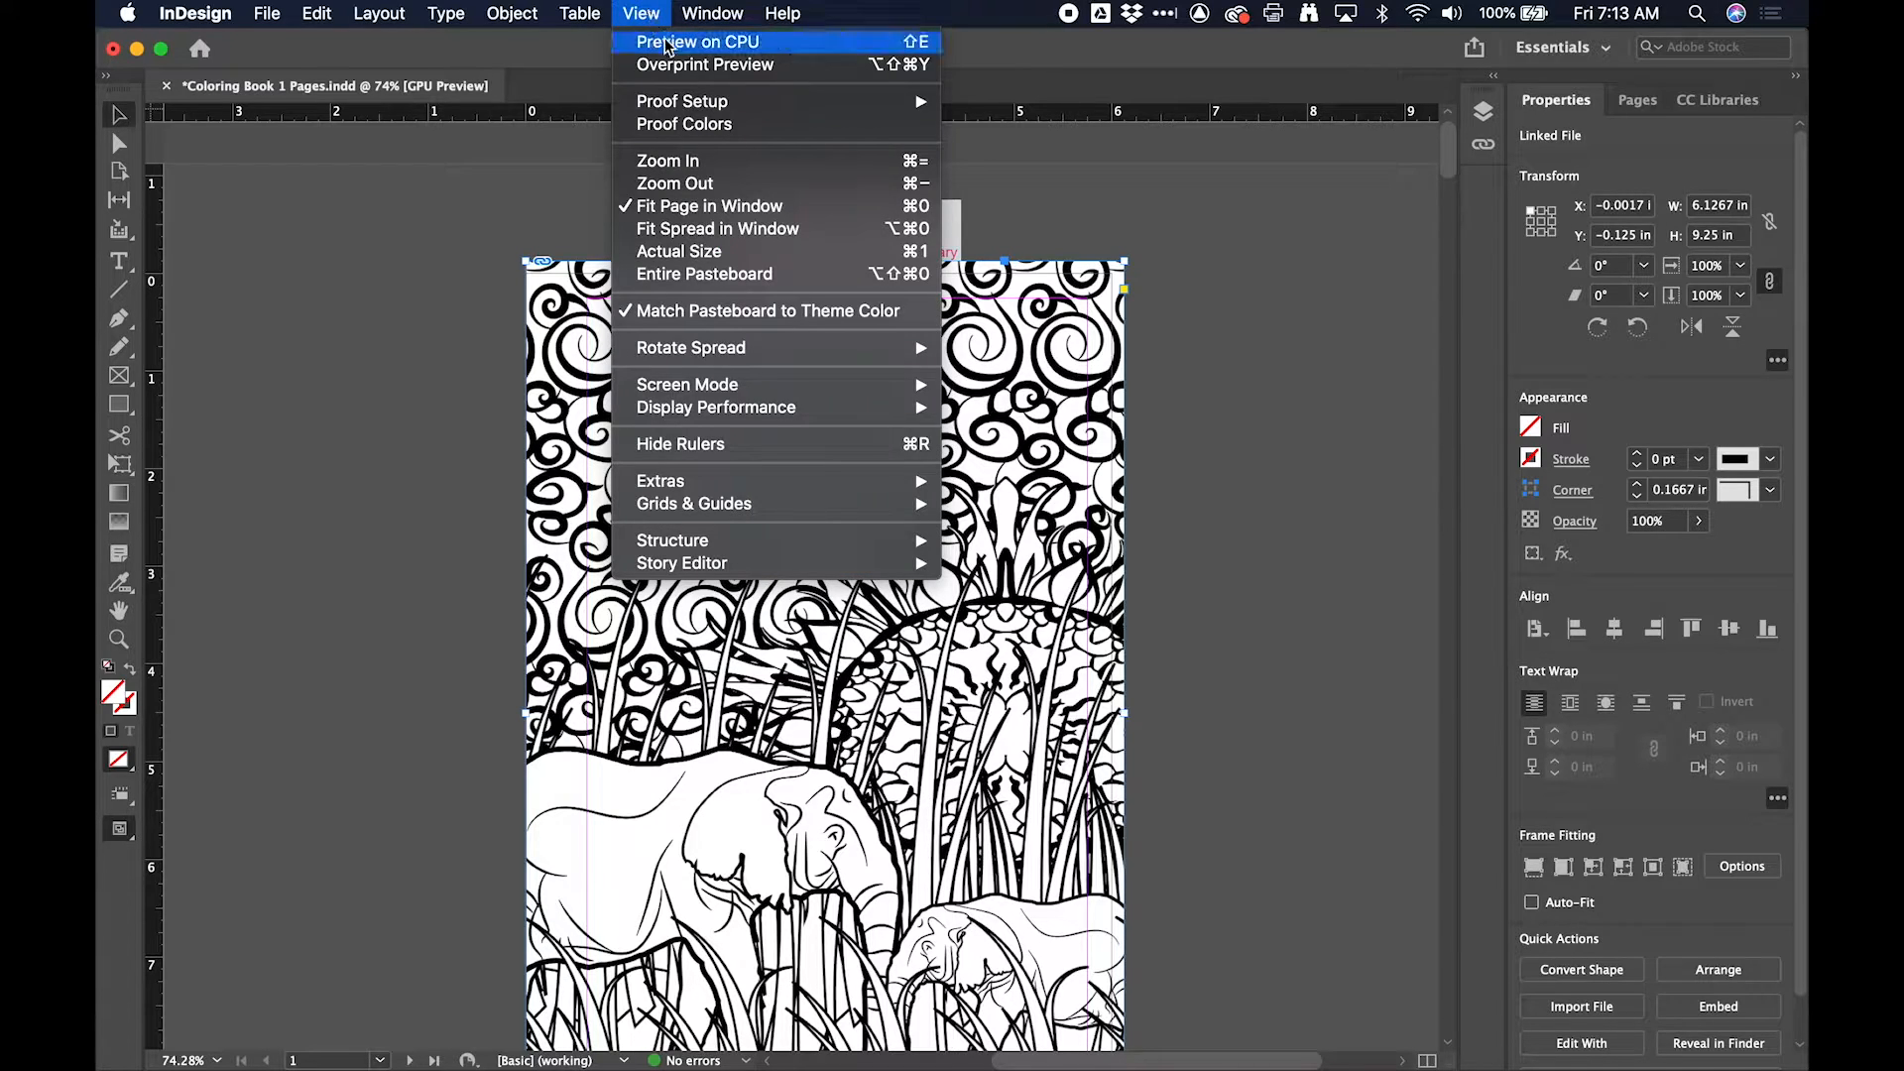
pyautogui.click(694, 67)
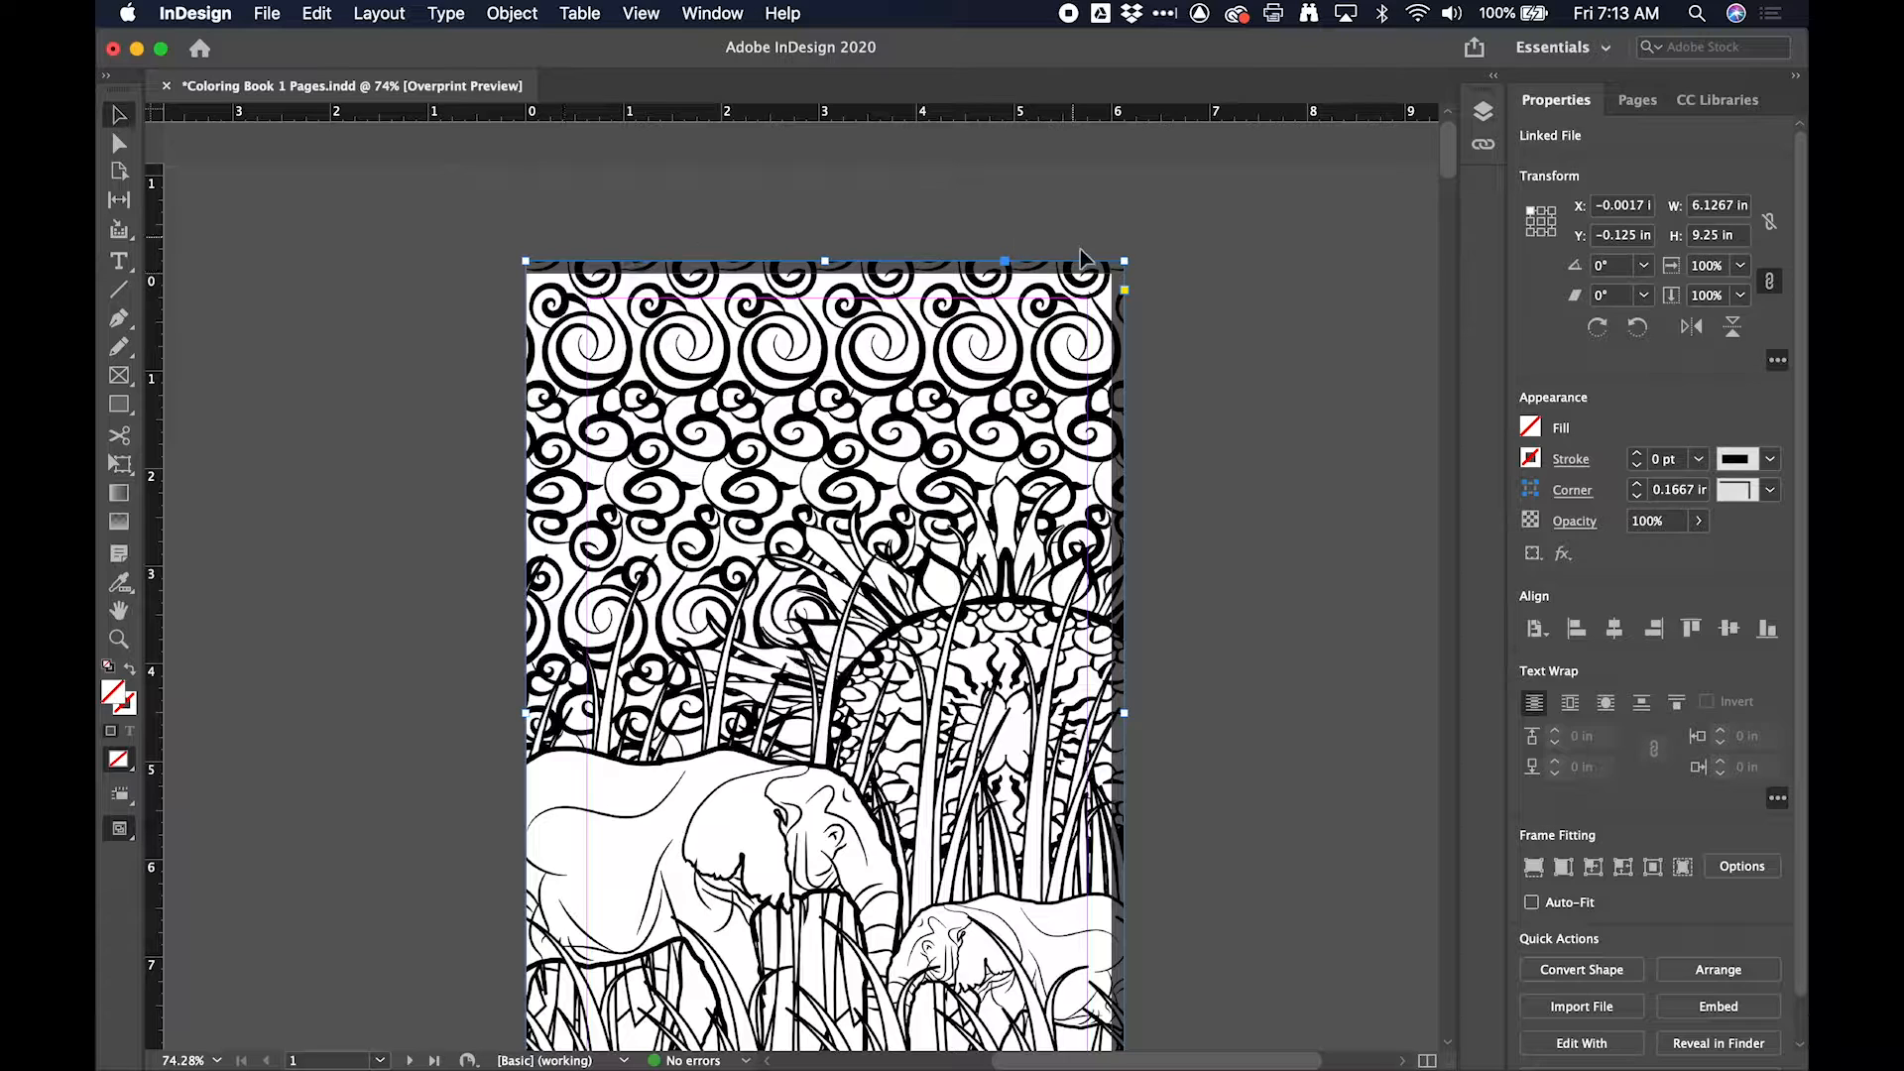
pyautogui.scroll(-10, 1115, 877)
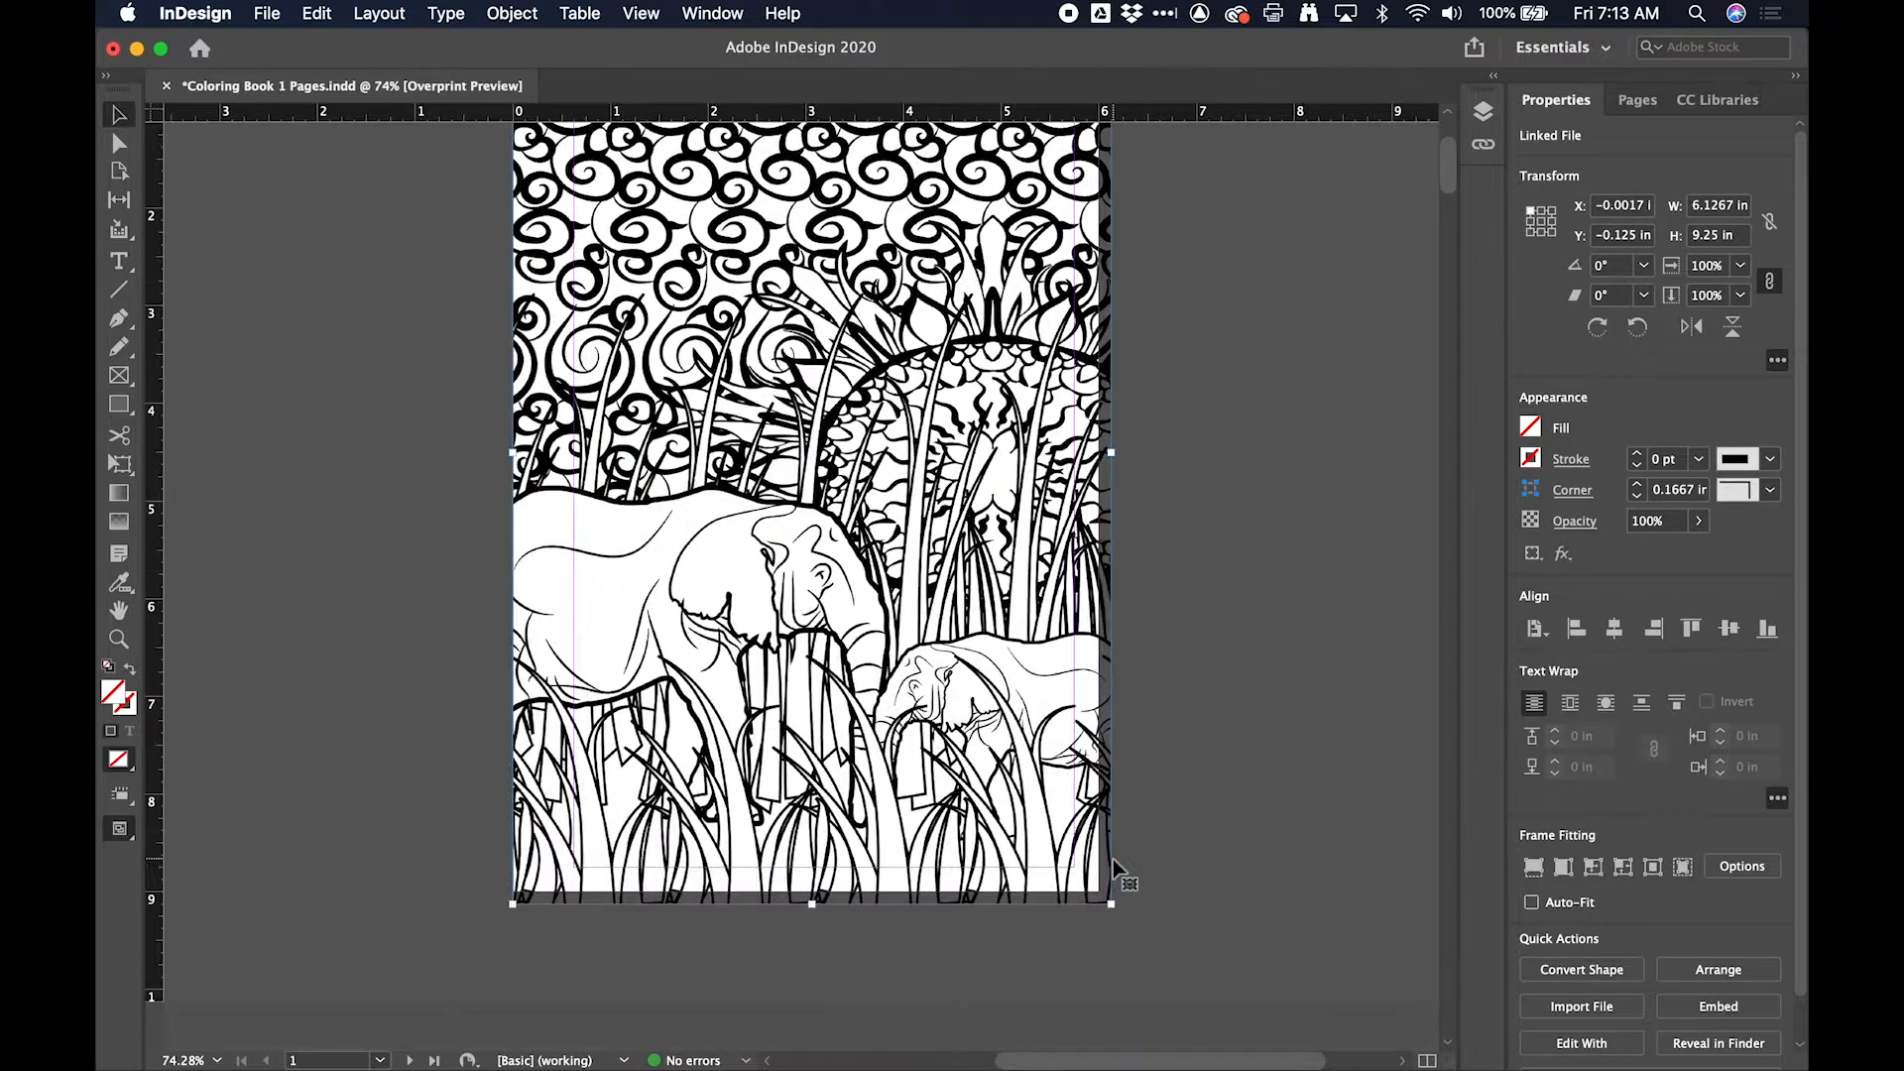
pyautogui.scroll(4, 1114, 869)
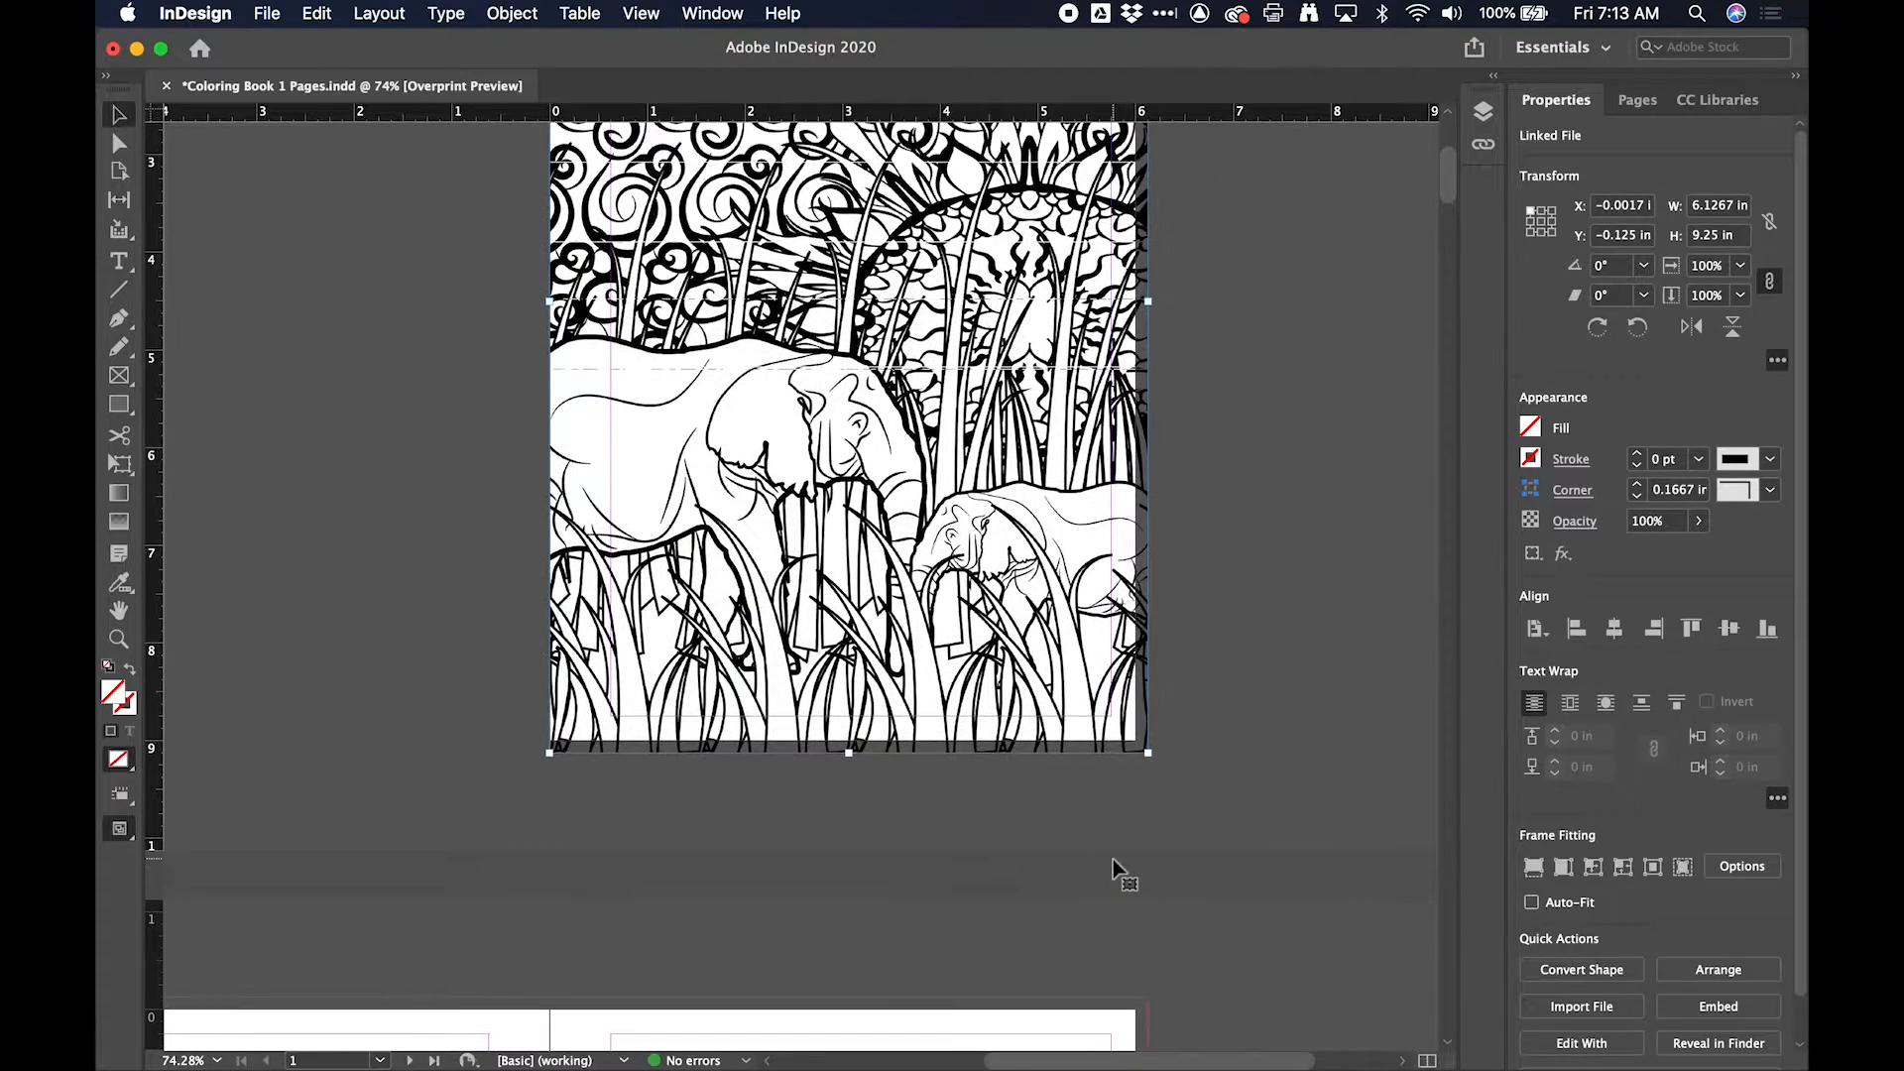
# Step: Survey the blank spreads after page 1 and bring page 2 into view as the active page
pyautogui.scroll(-7, 1114, 868)
pyautogui.hscroll(-4, 1115, 869)
pyautogui.scroll(-4, 1115, 869)
pyautogui.hscroll(-1, 1115, 869)
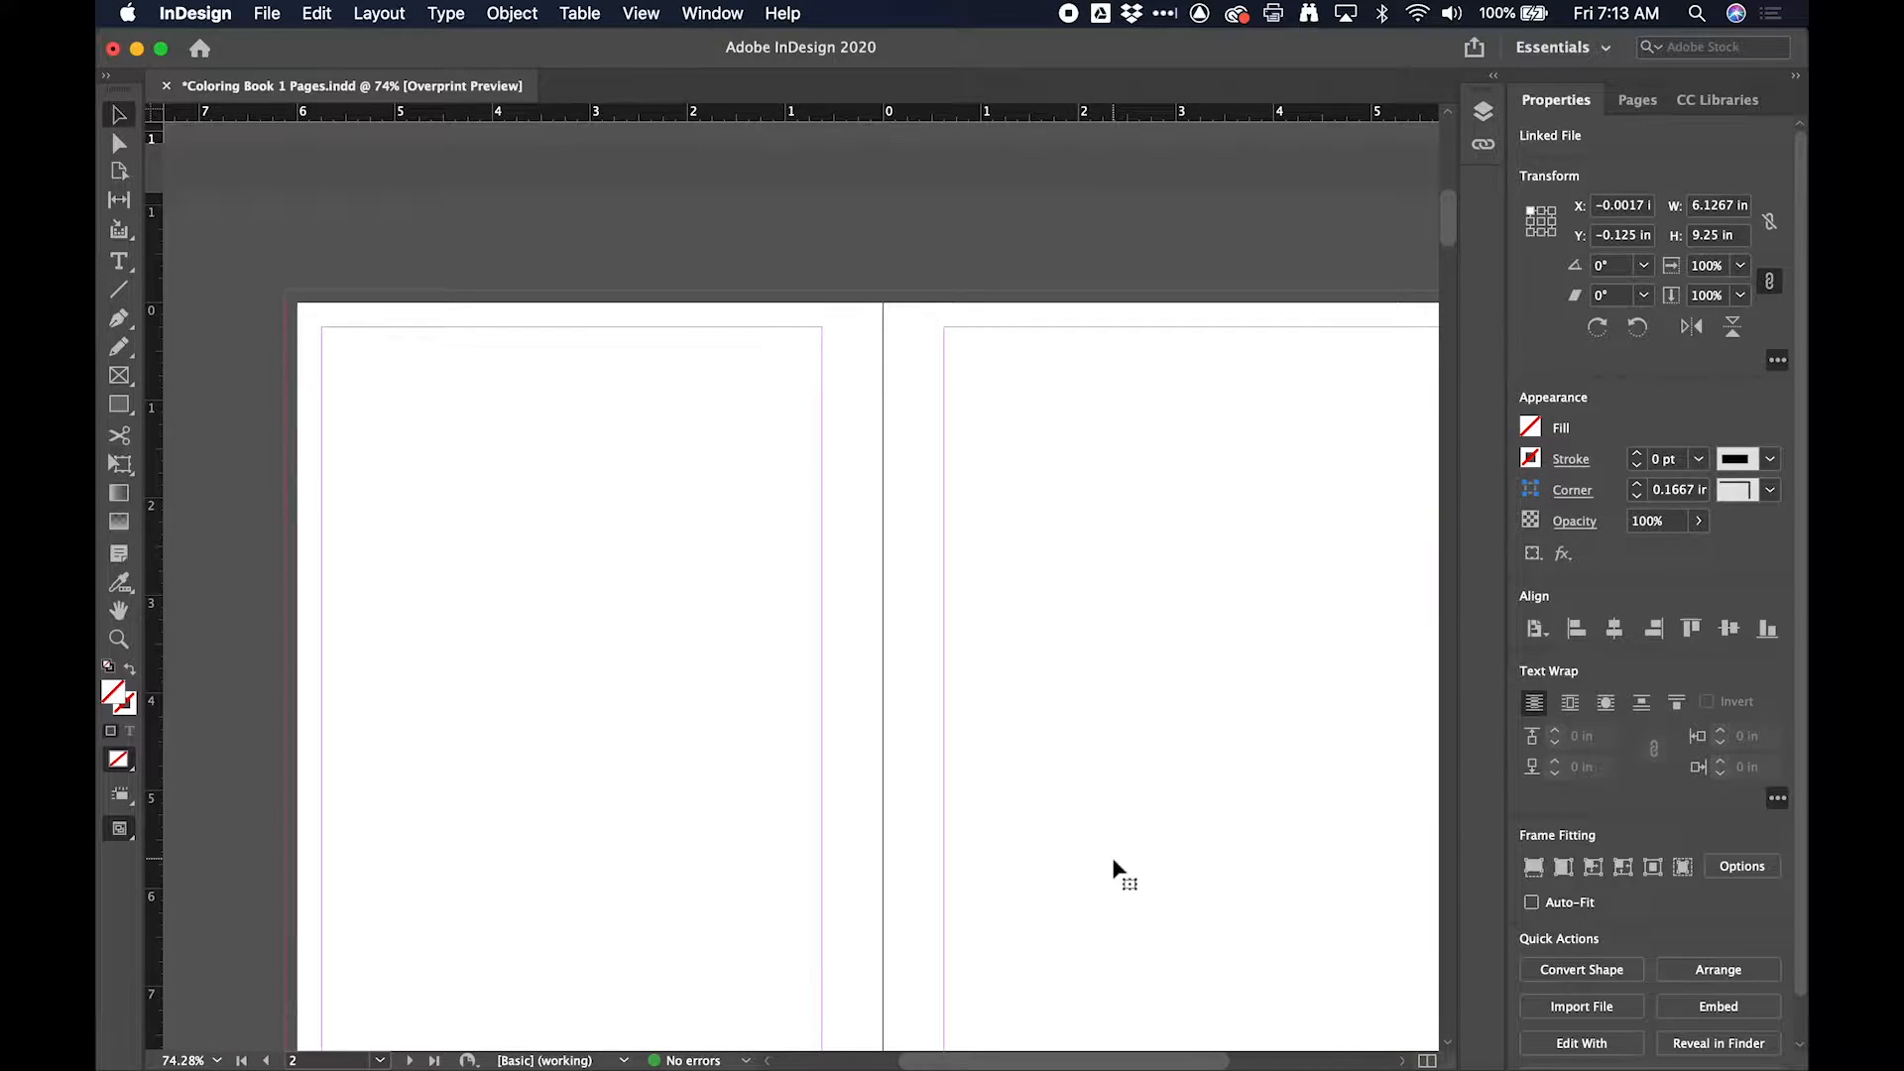
pyautogui.scroll(-5, 1115, 869)
pyautogui.click(1639, 101)
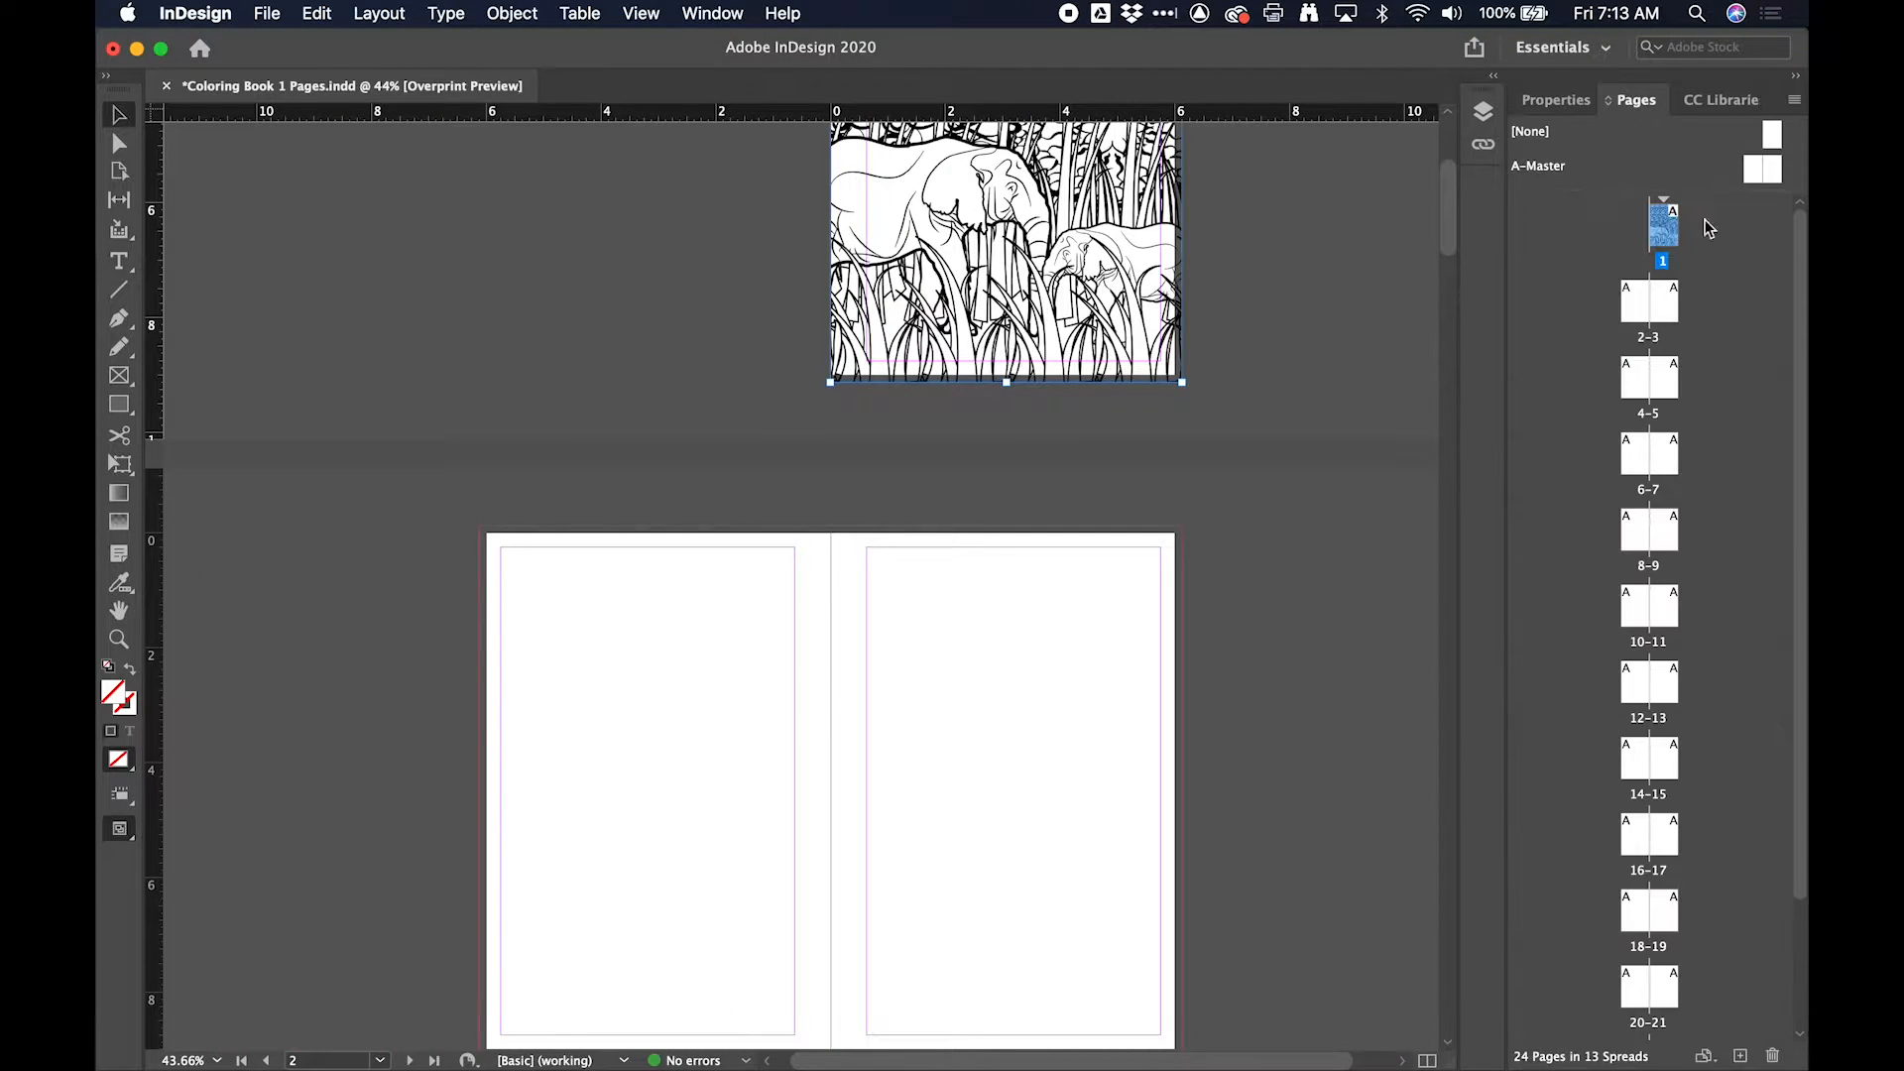
pyautogui.click(1644, 311)
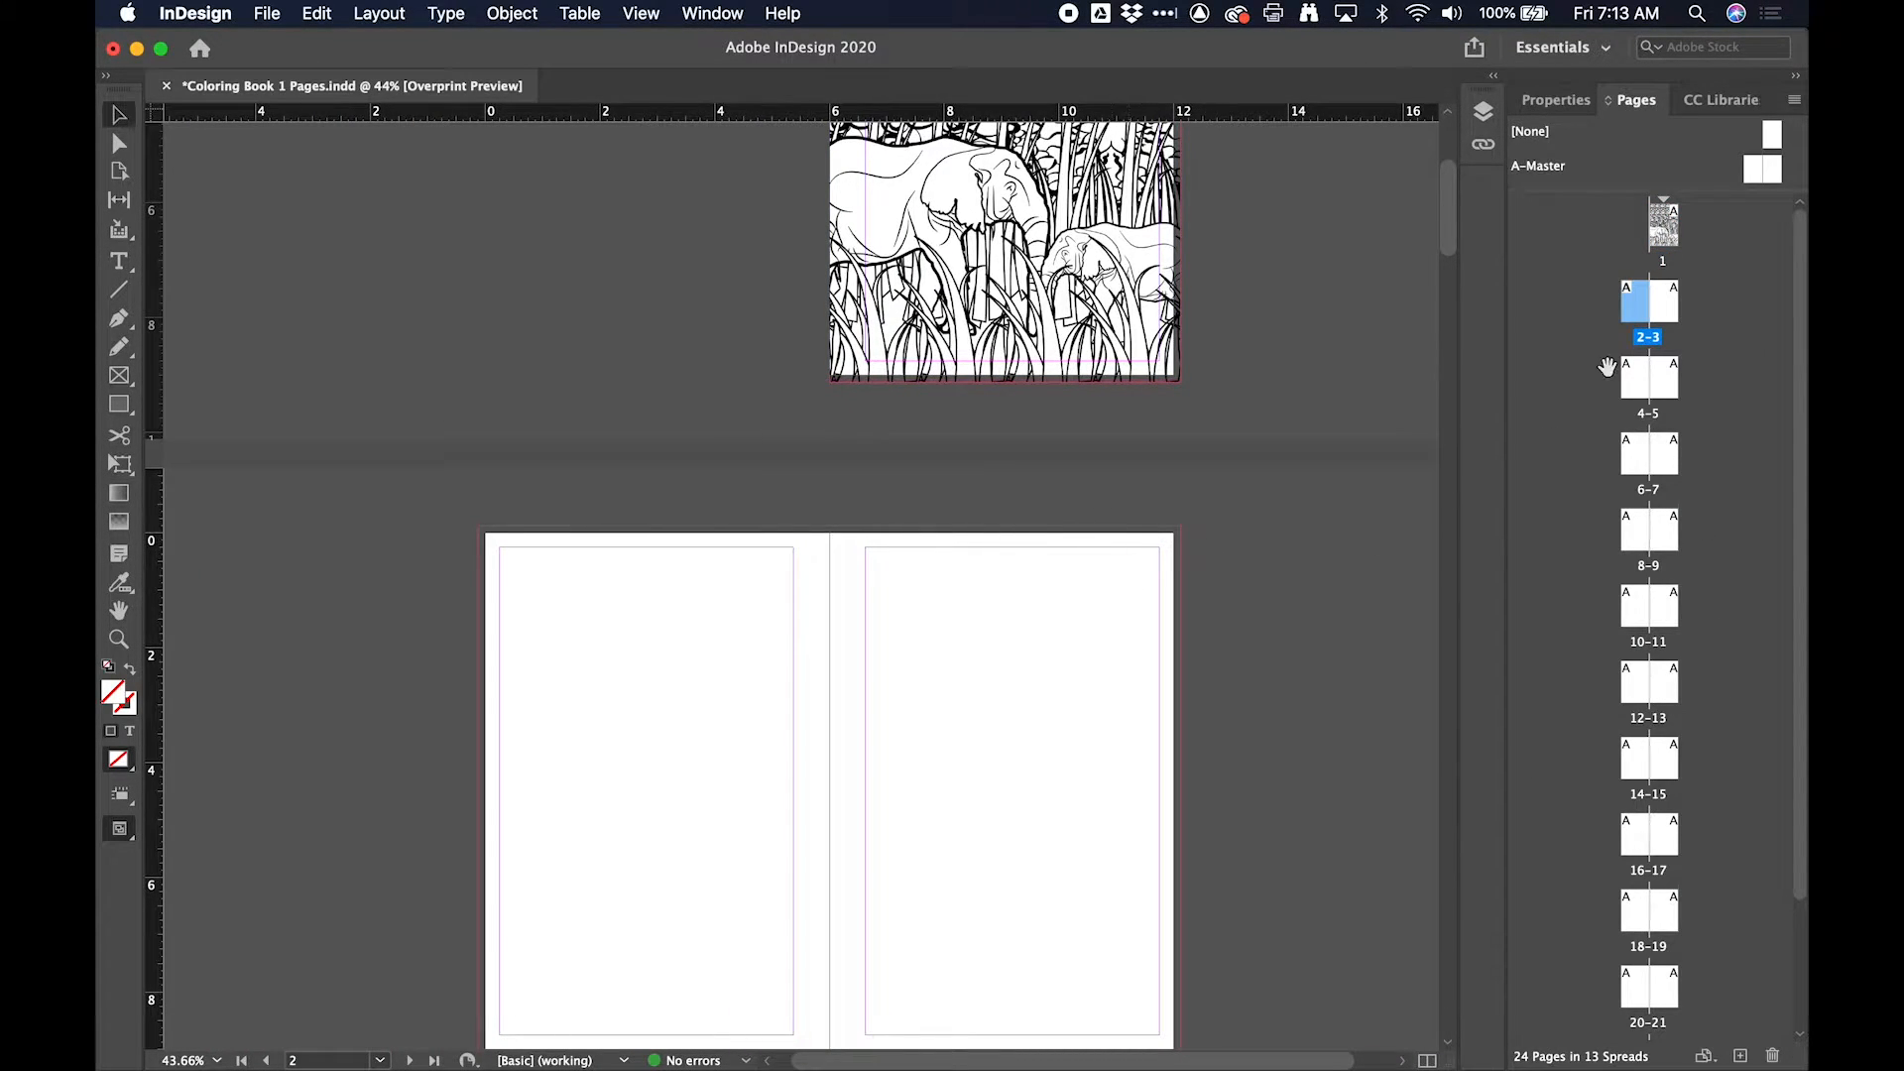
pyautogui.press('super+minus')
pyautogui.press('super+minus')
pyautogui.press('super+minus')
pyautogui.press('super+minus')
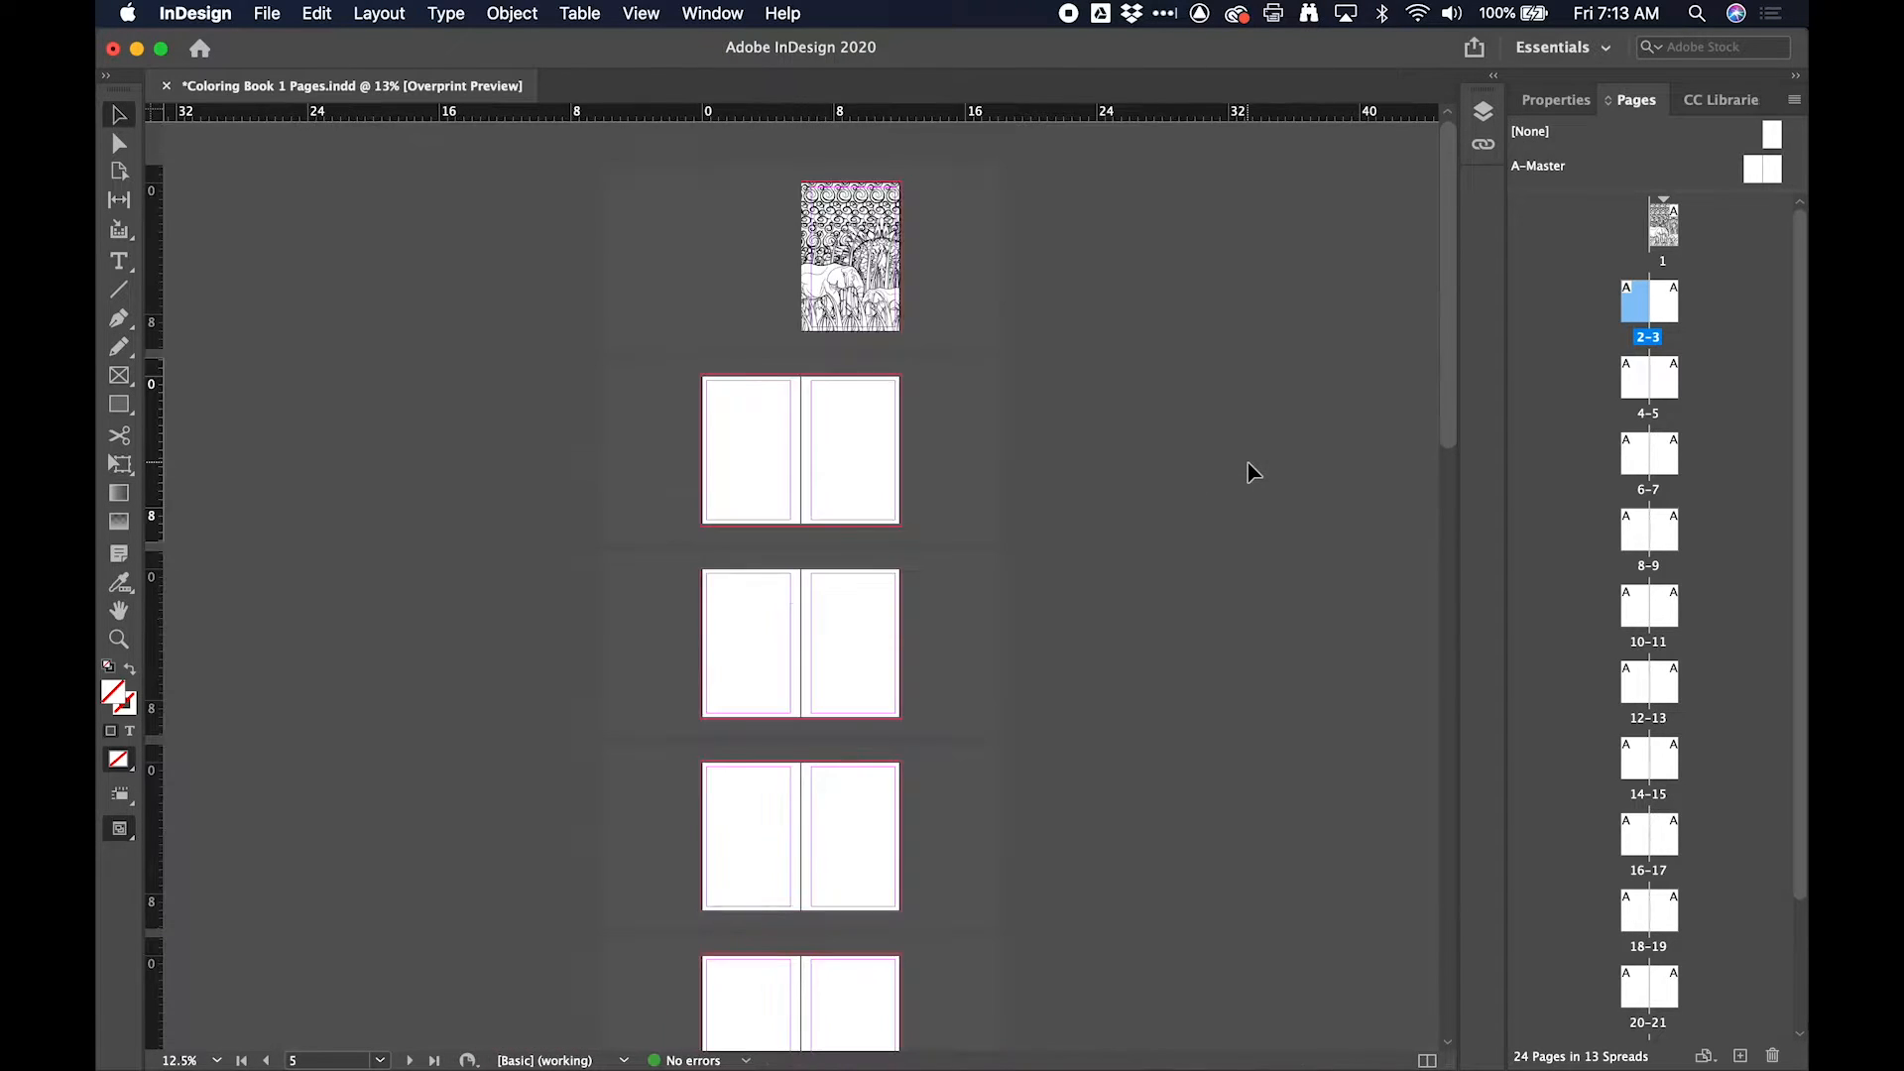
pyautogui.press('super+equal')
pyautogui.press('super+equal')
pyautogui.press('super+equal')
pyautogui.press('super+equal')
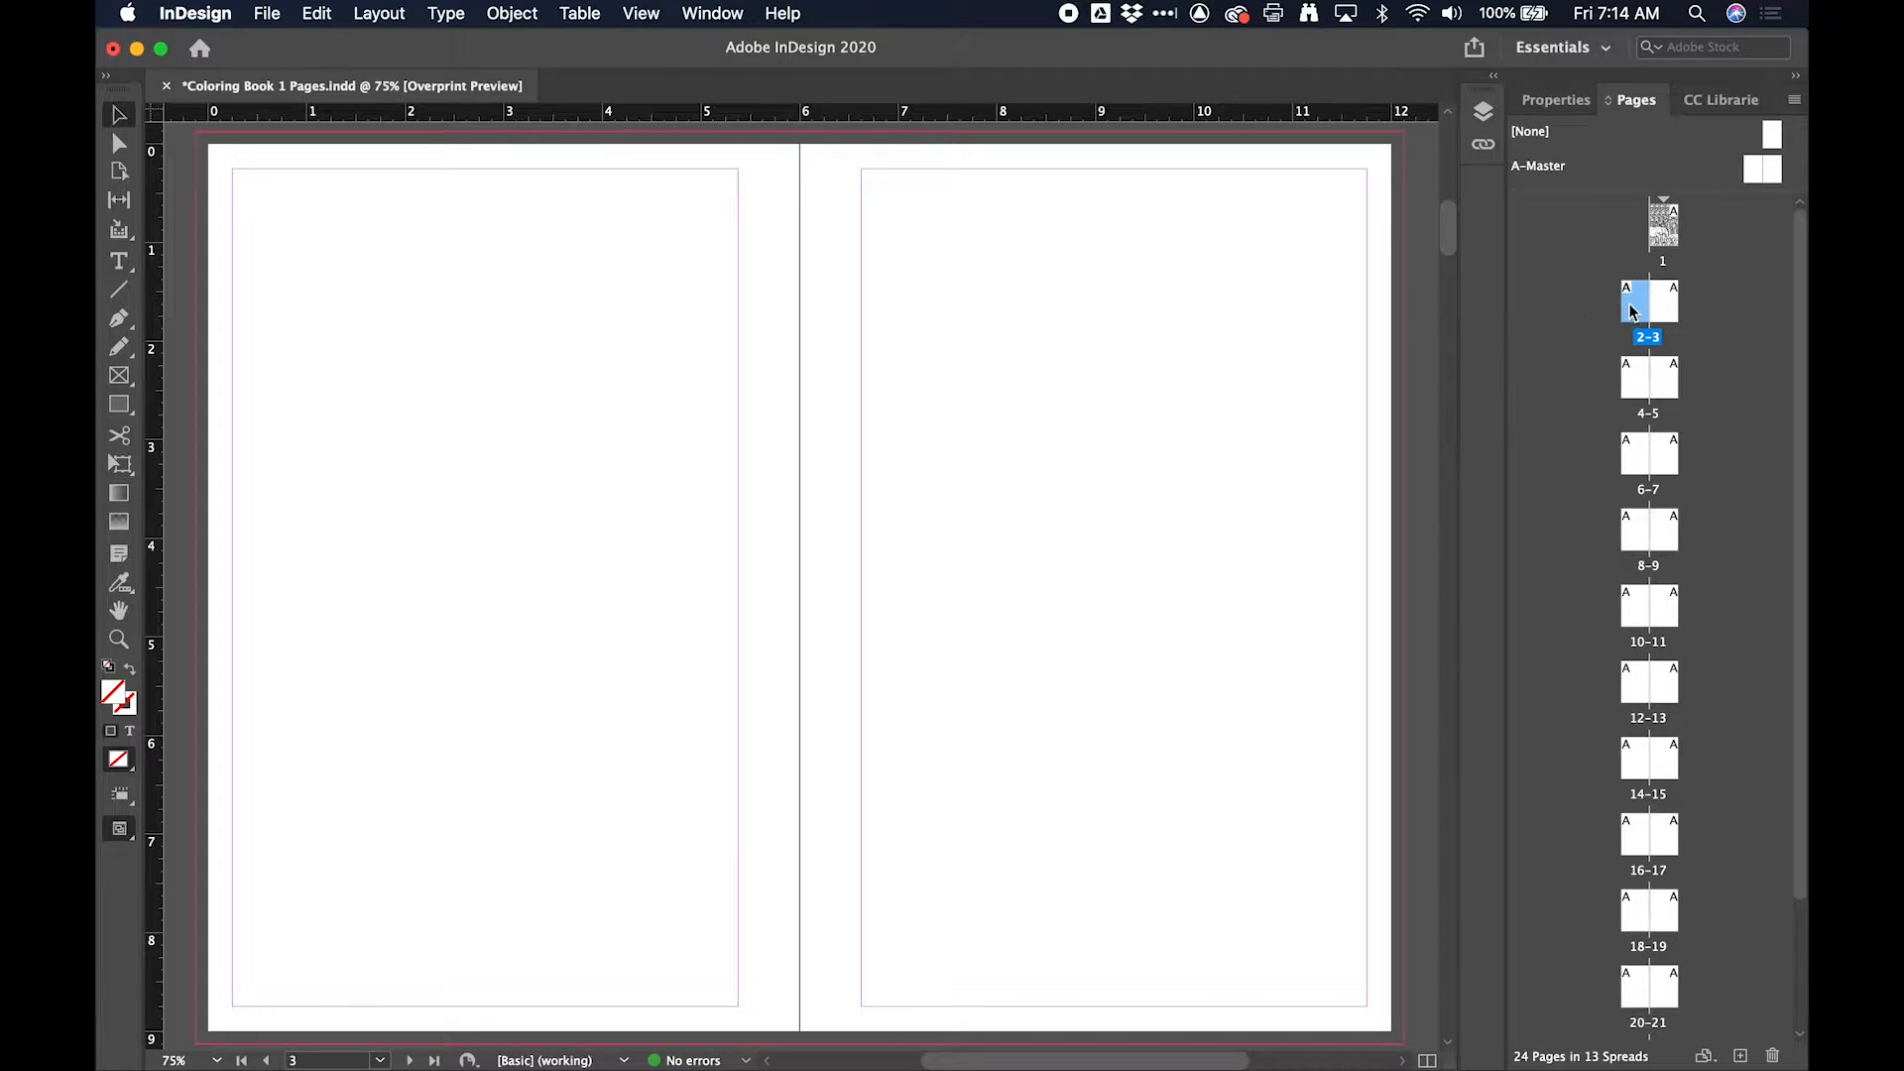
pyautogui.doubleClick(1629, 305)
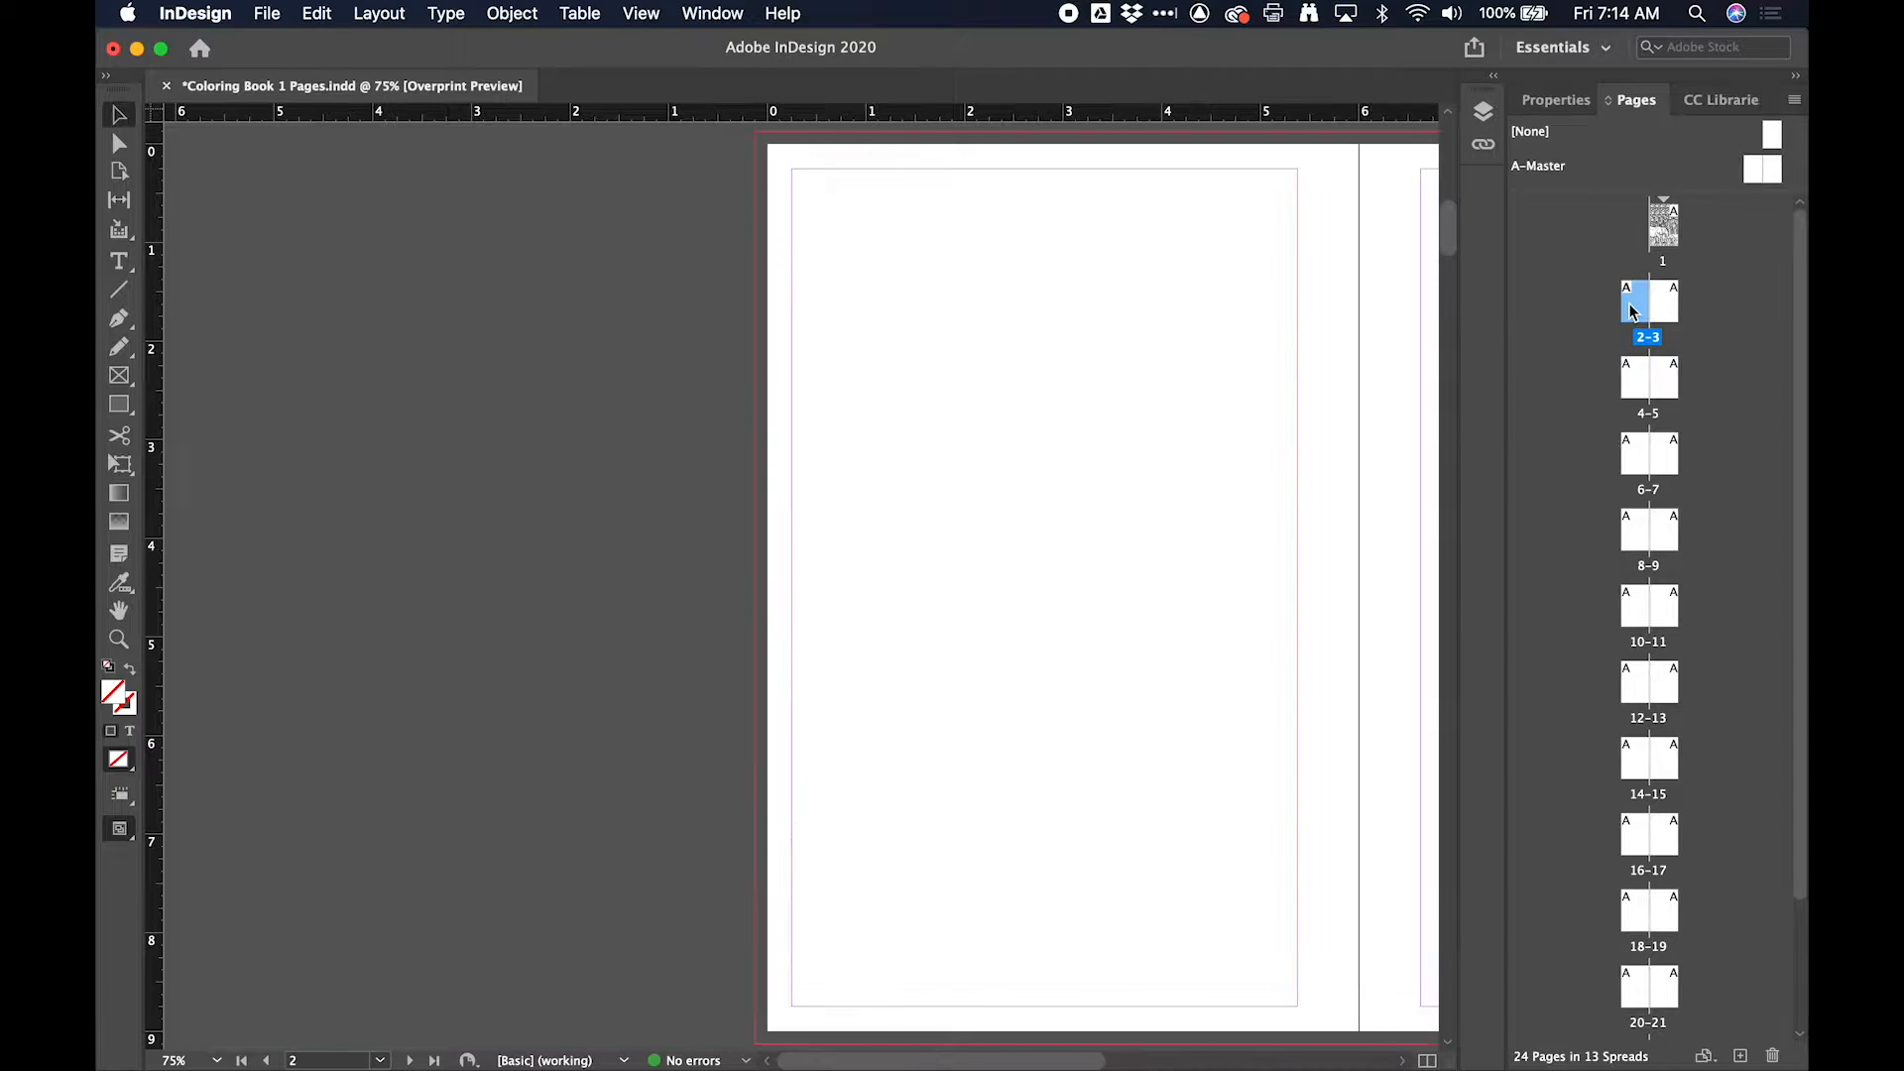
# Step: Load gradient-01.jpg from the ColoringBook folder for placing on page 2
pyautogui.click(1555, 100)
pyautogui.click(268, 13)
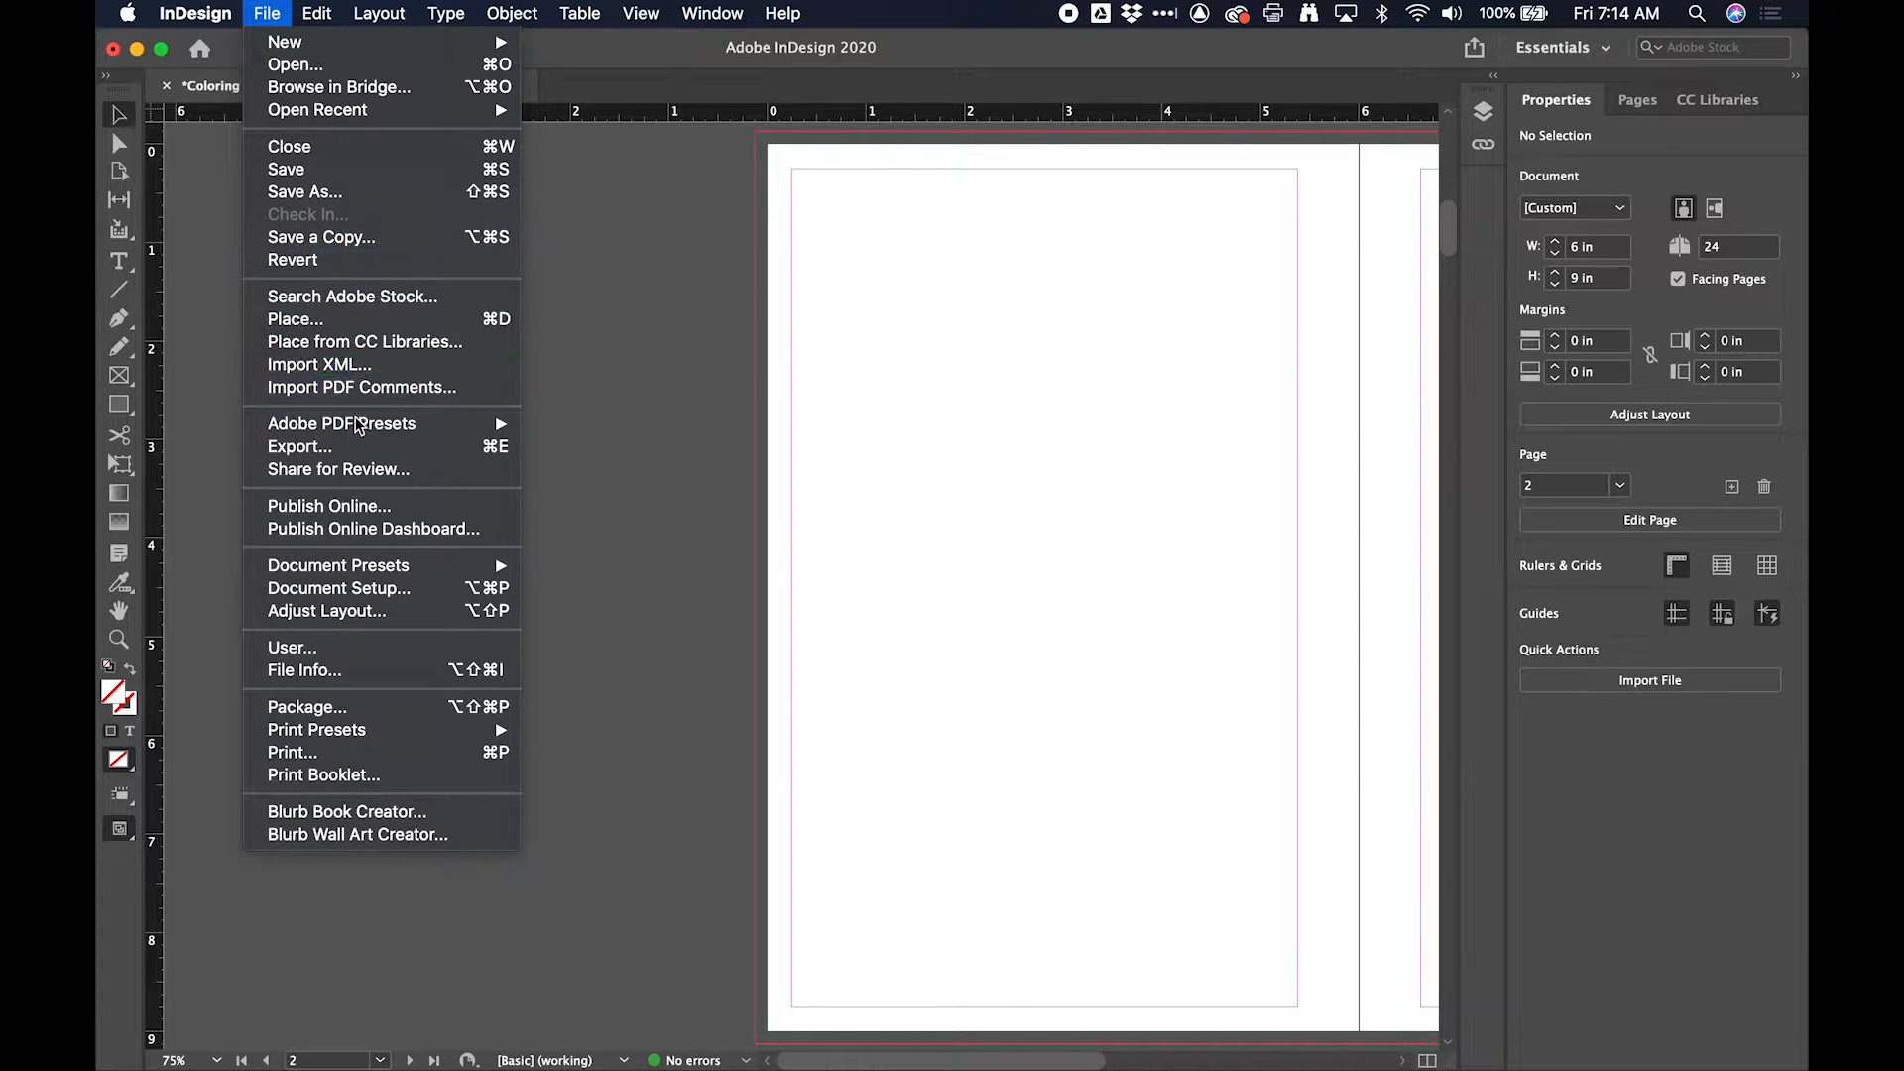
pyautogui.click(377, 319)
pyautogui.scroll(-15, 777, 541)
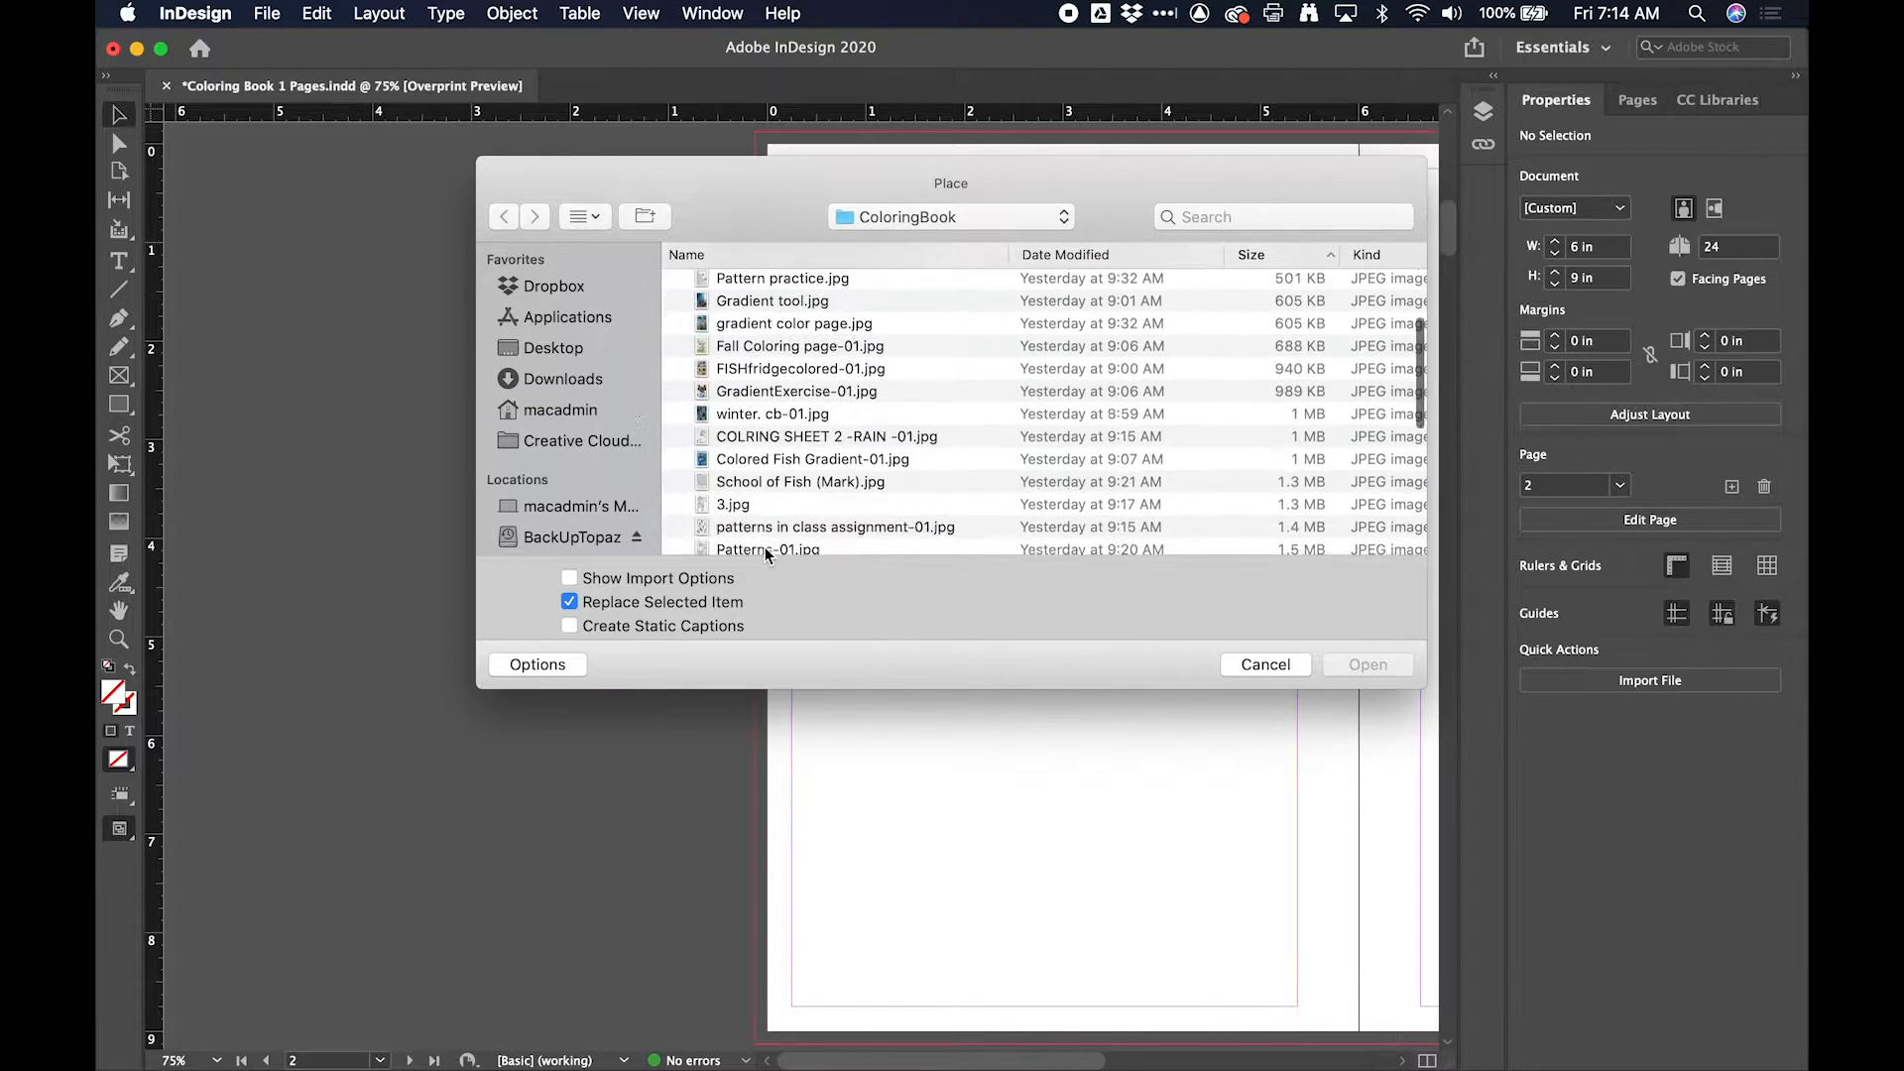
pyautogui.click(774, 520)
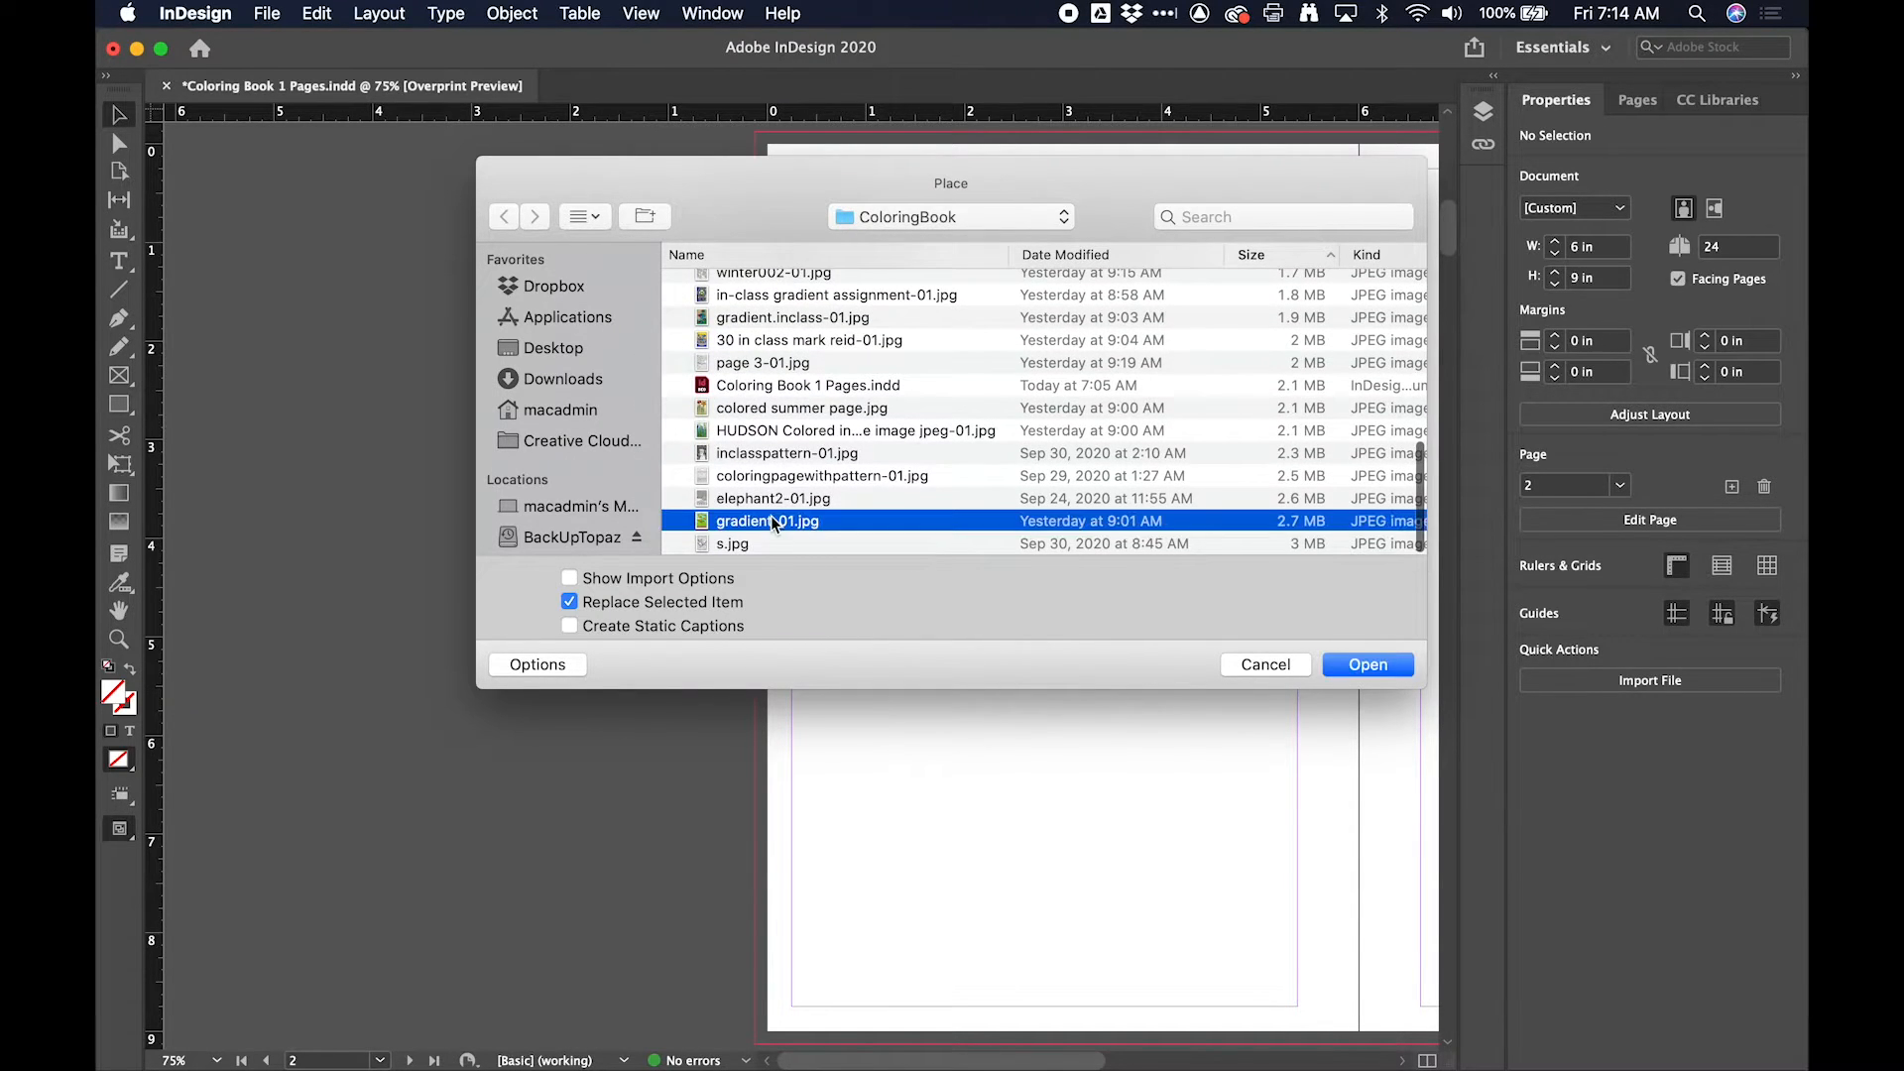
pyautogui.click(1385, 671)
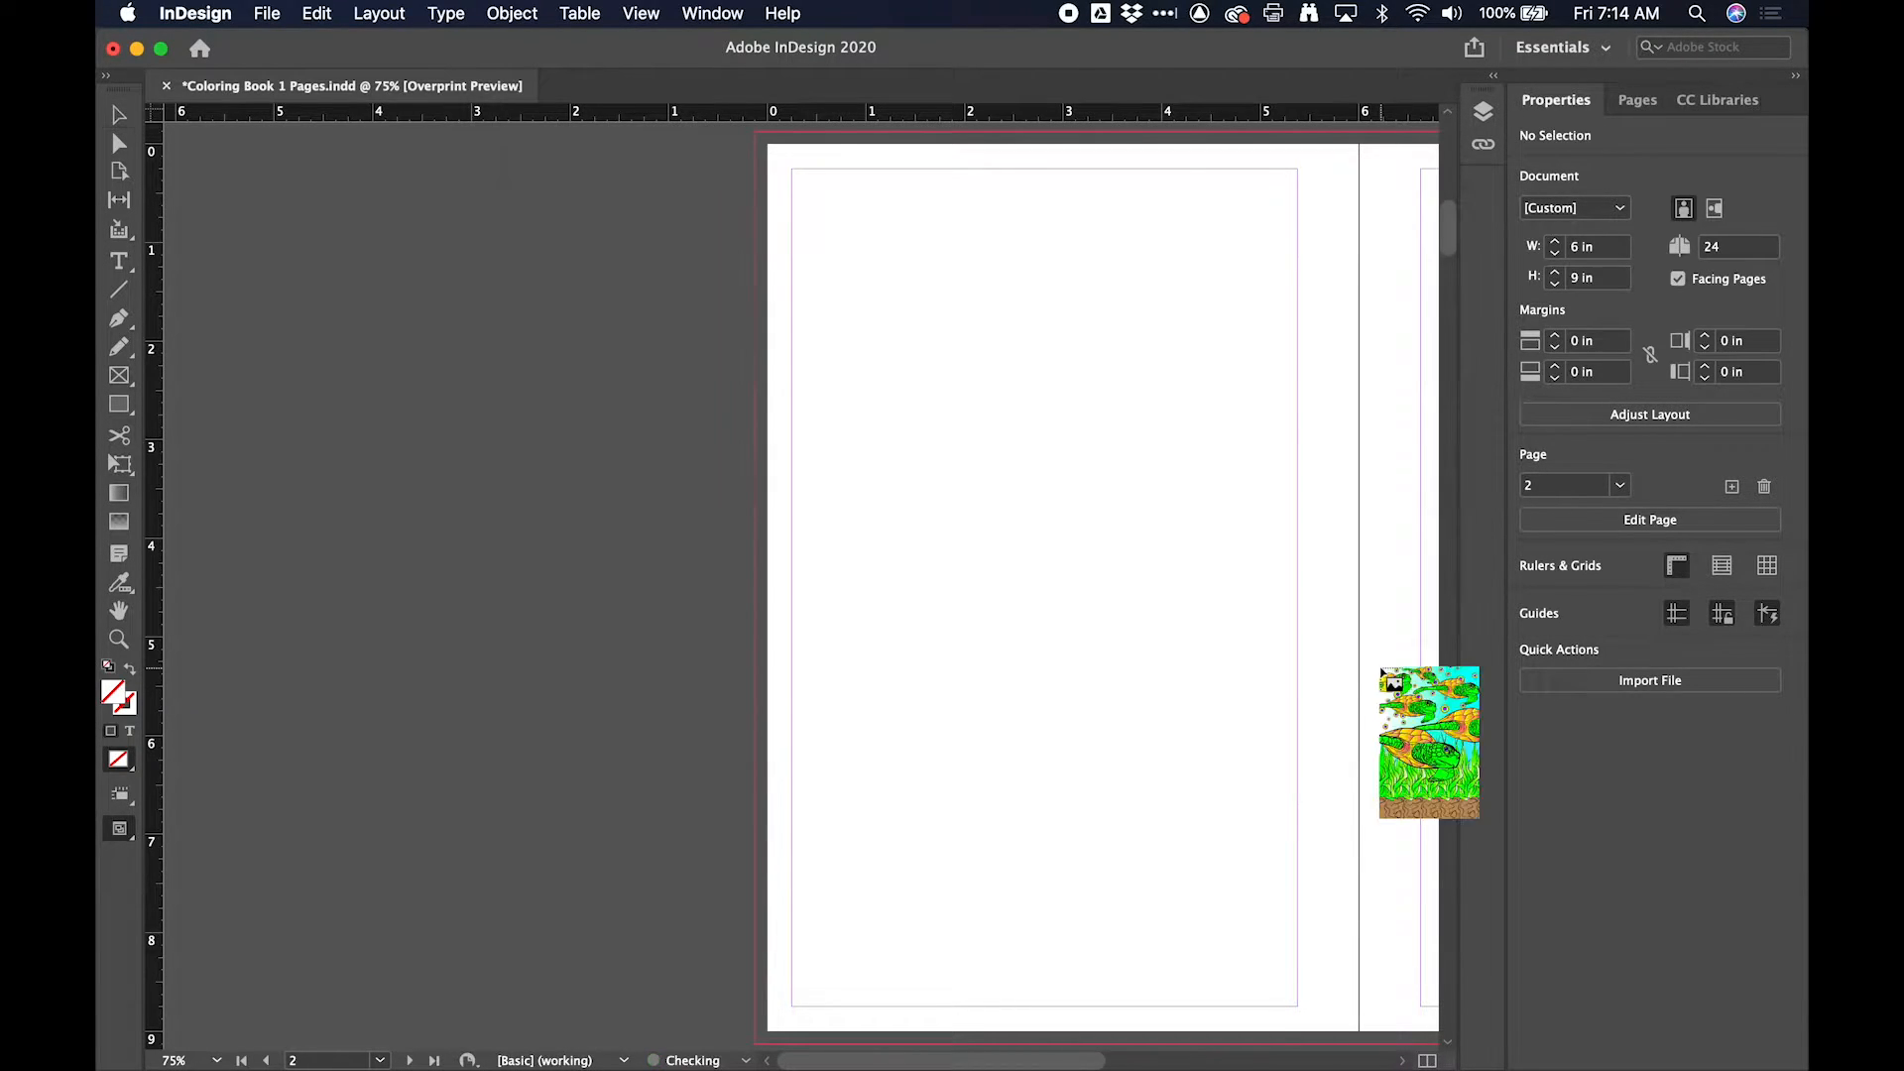
# Step: Place the turtle image on page 2 with its upper-left corner at the bleed corner, X -0.125 in, Y -0.125 in
pyautogui.click(757, 134)
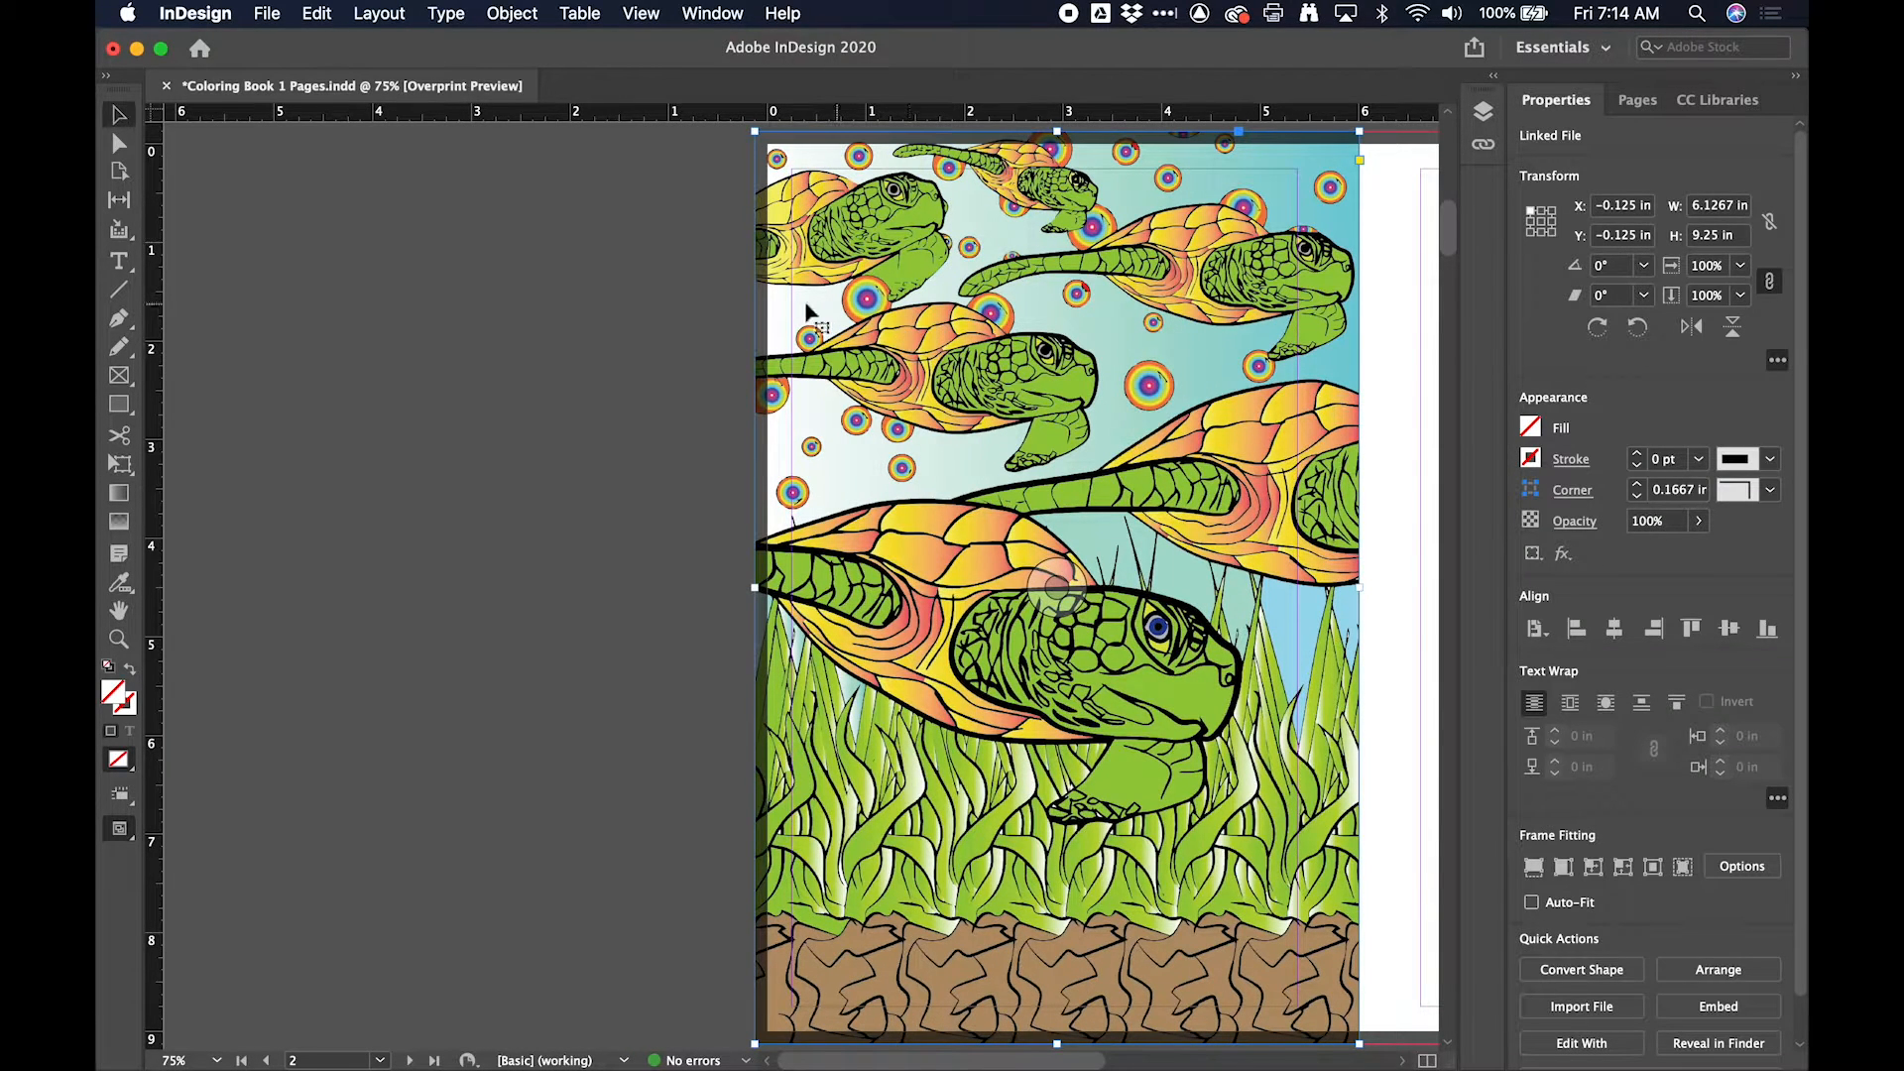
pyautogui.scroll(5, 805, 302)
pyautogui.scroll(10, 805, 302)
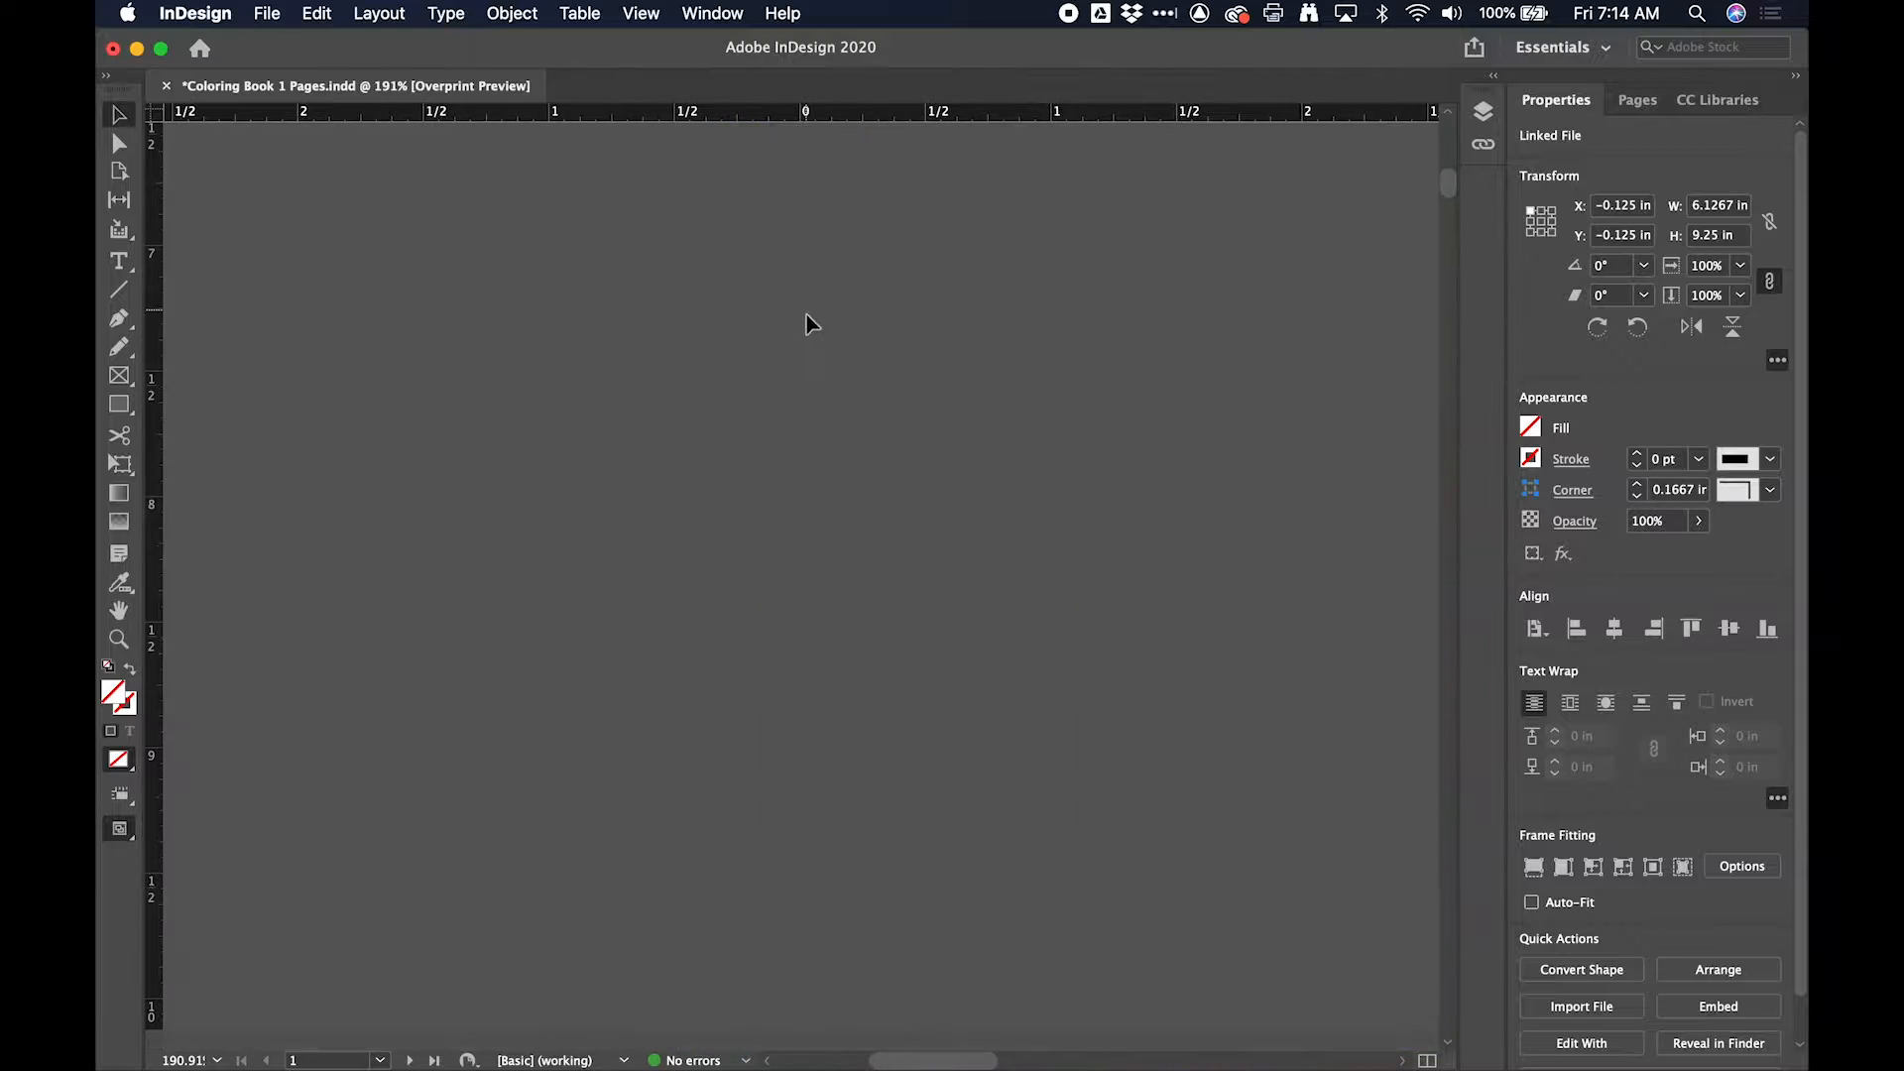
# Step: Check the turtle image's upper-left bleed corner on page 2 and turn off Overprint Preview
pyautogui.scroll(-10, 812, 338)
pyautogui.scroll(3, 811, 338)
pyautogui.hscroll(-3, 811, 337)
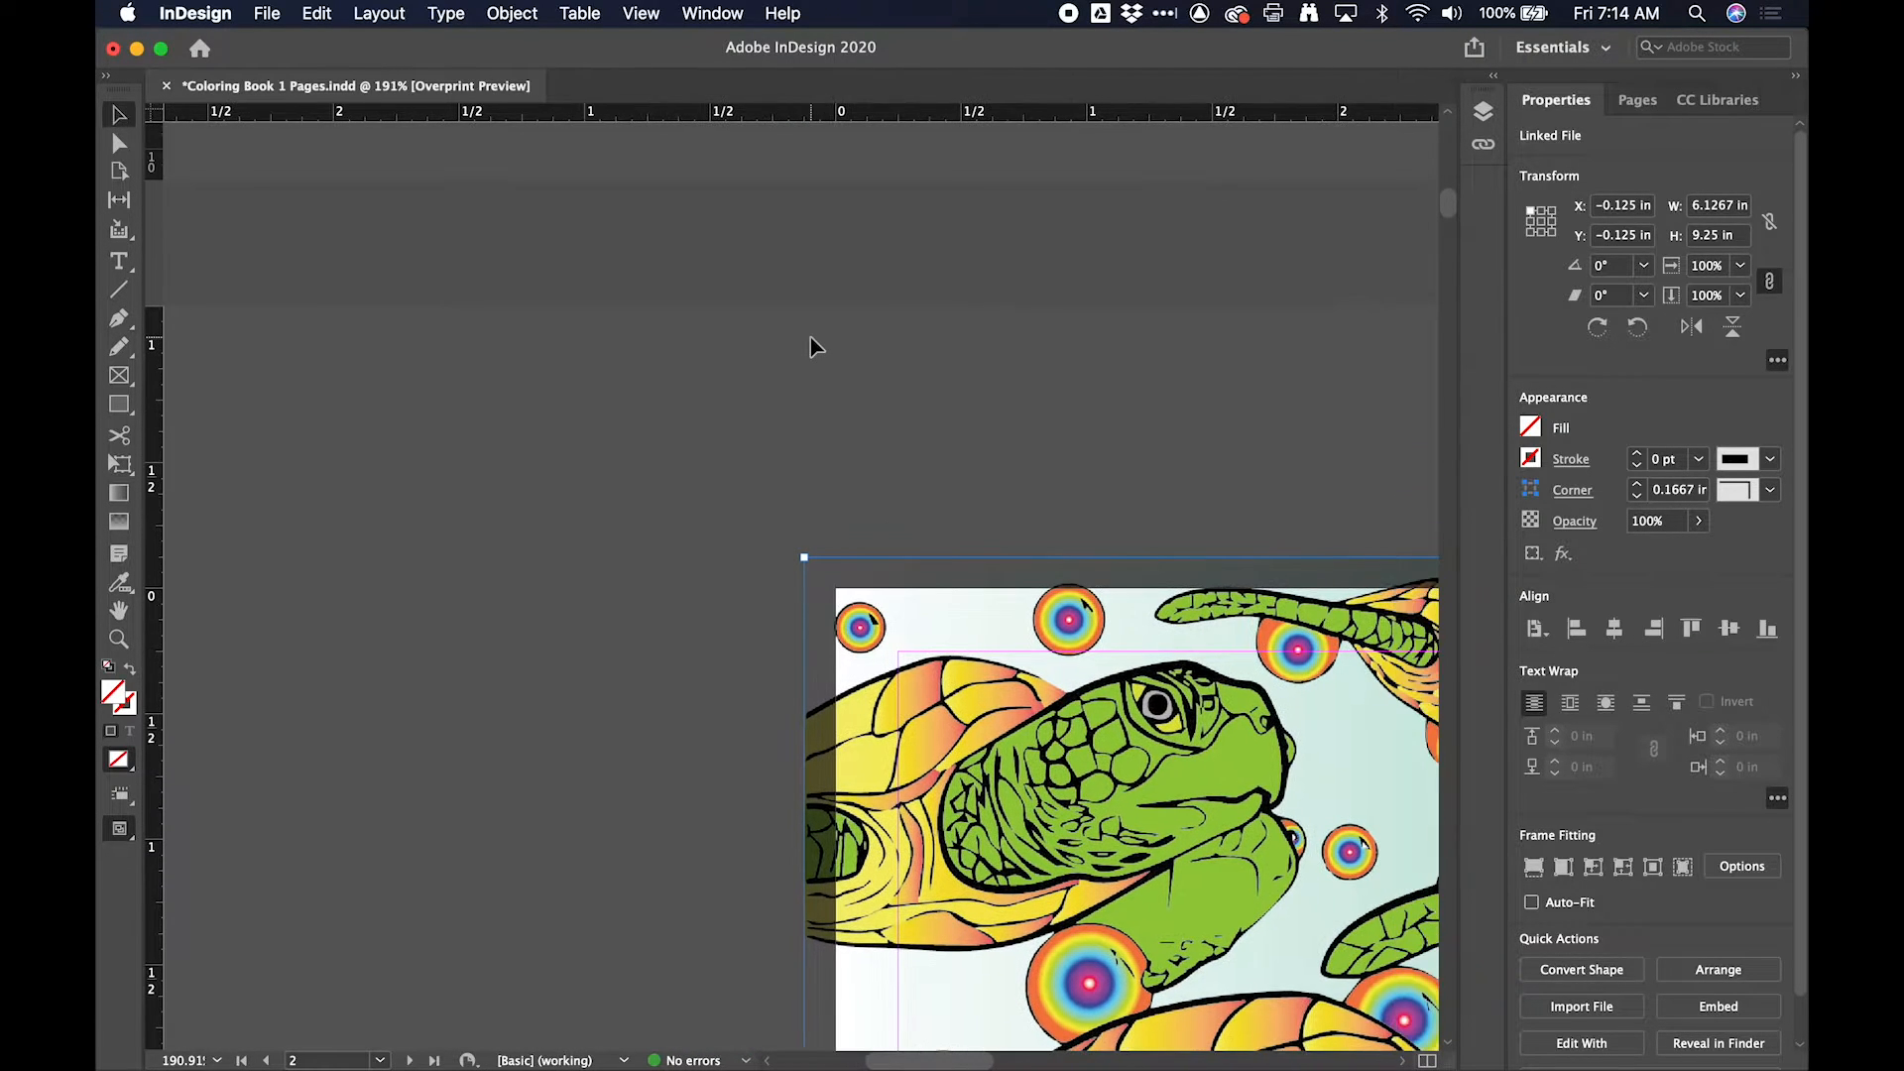
pyautogui.click(641, 13)
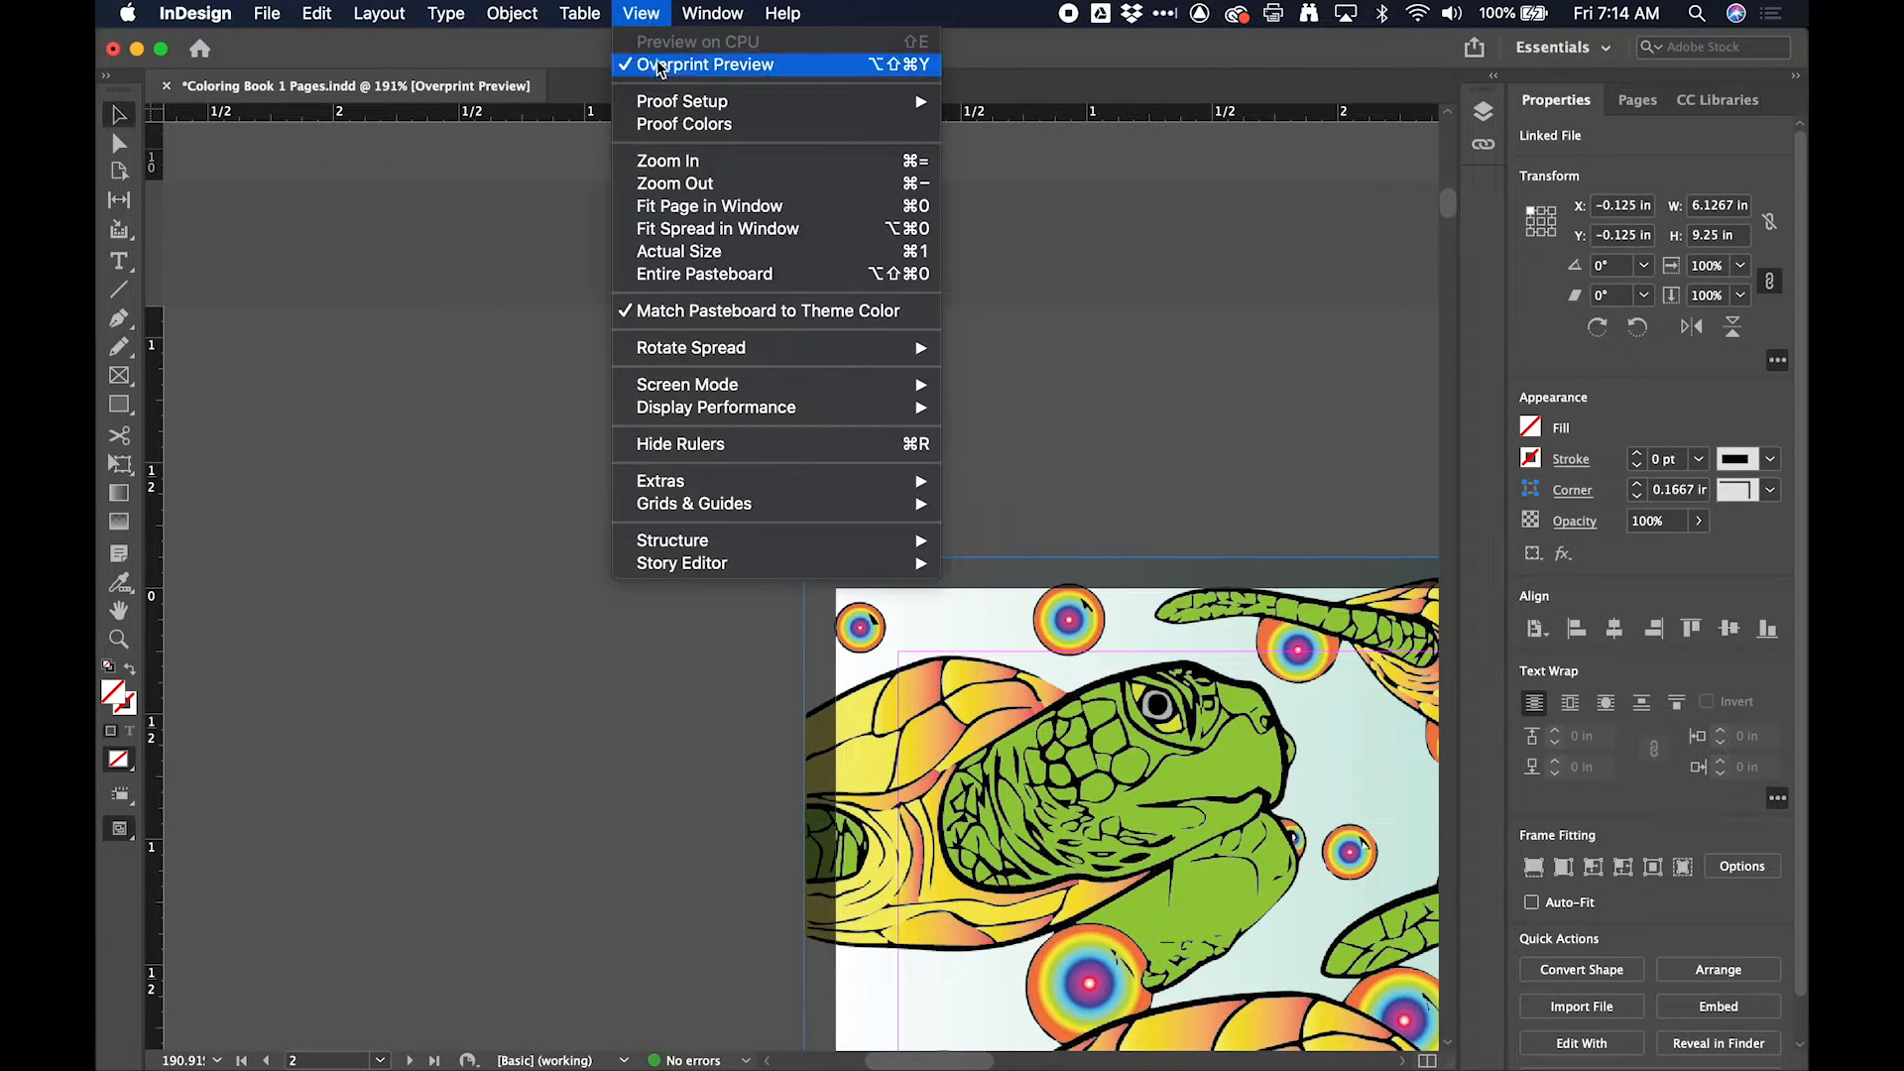
pyautogui.click(694, 61)
# Step: Shift the turtle image on page 2 to X -0.1267 in and check that its right edge meets the gutter
pyautogui.moveTo(846, 608); pyautogui.dragTo(888, 658)
pyautogui.hscroll(18, 845, 608)
pyautogui.scroll(-20, 845, 607)
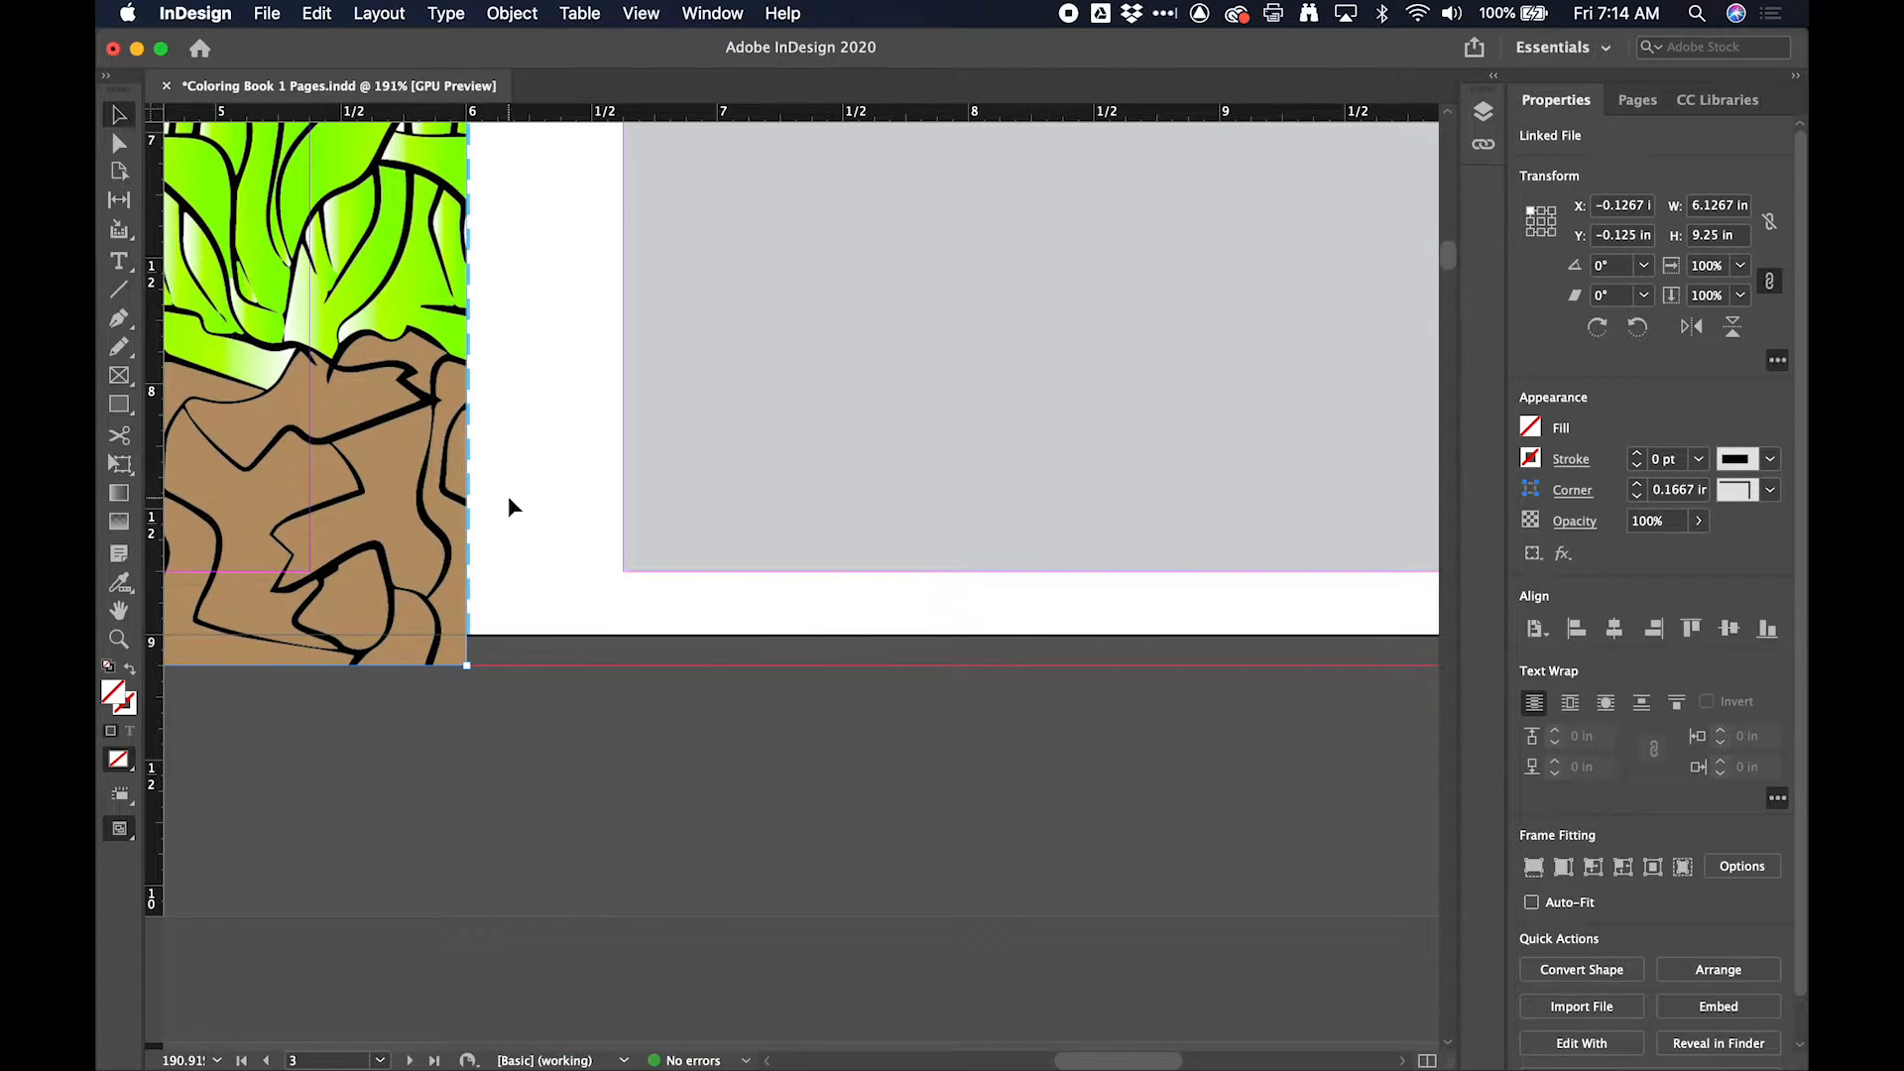
pyautogui.scroll(10, 510, 506)
pyautogui.hscroll(-7, 510, 507)
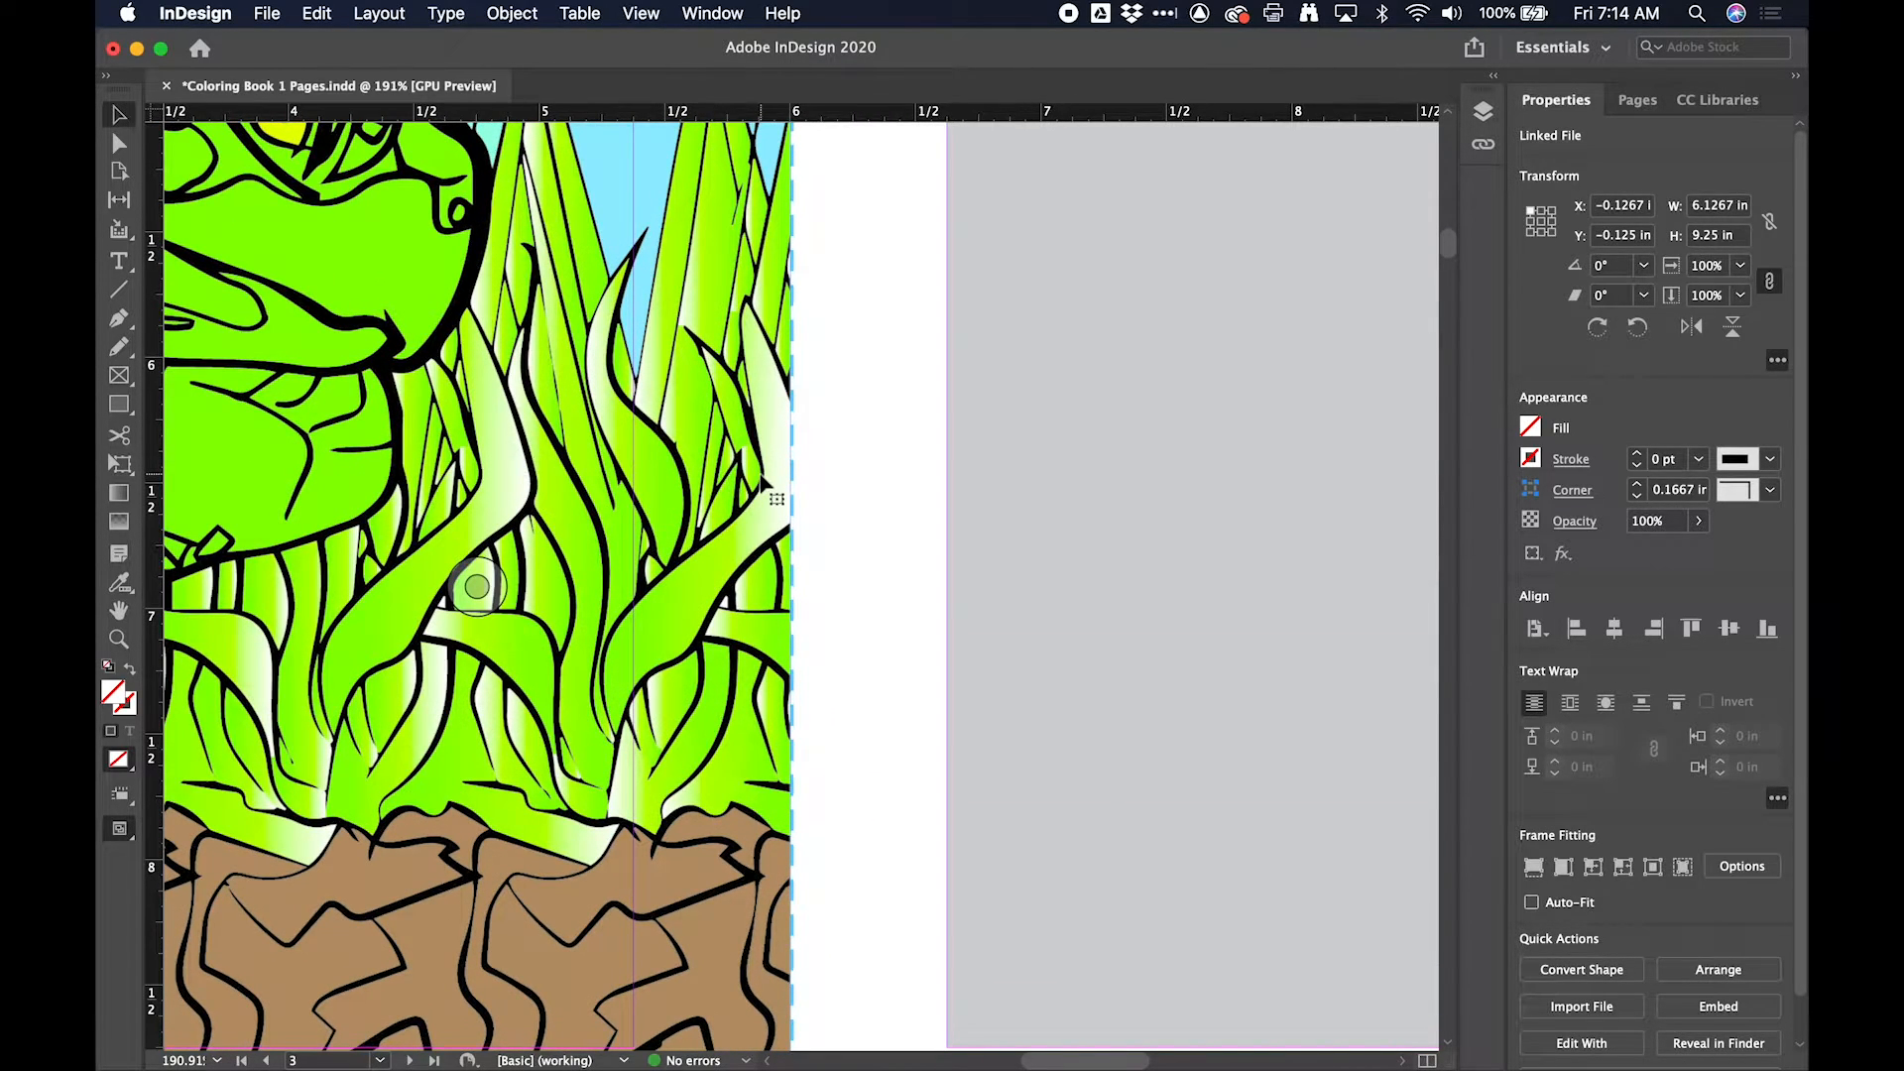
pyautogui.scroll(5, 763, 479)
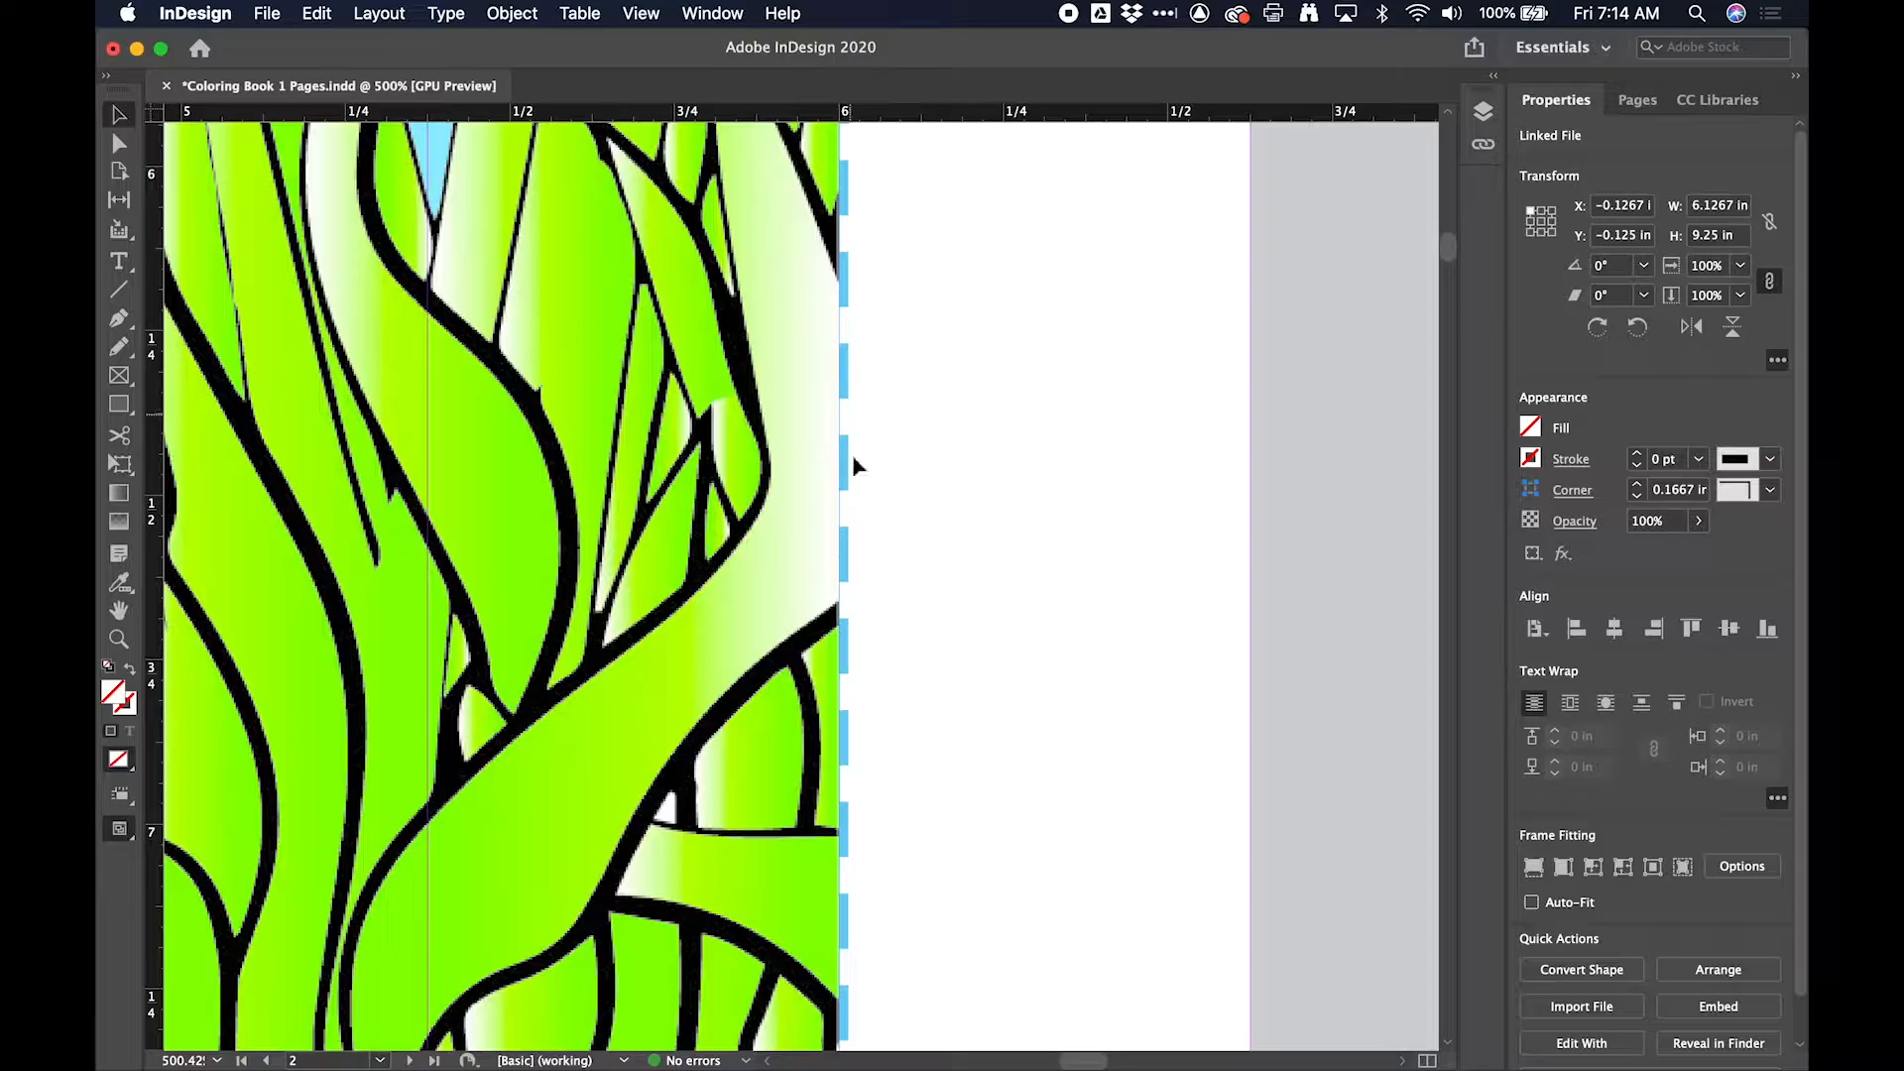
pyautogui.scroll(-8, 845, 556)
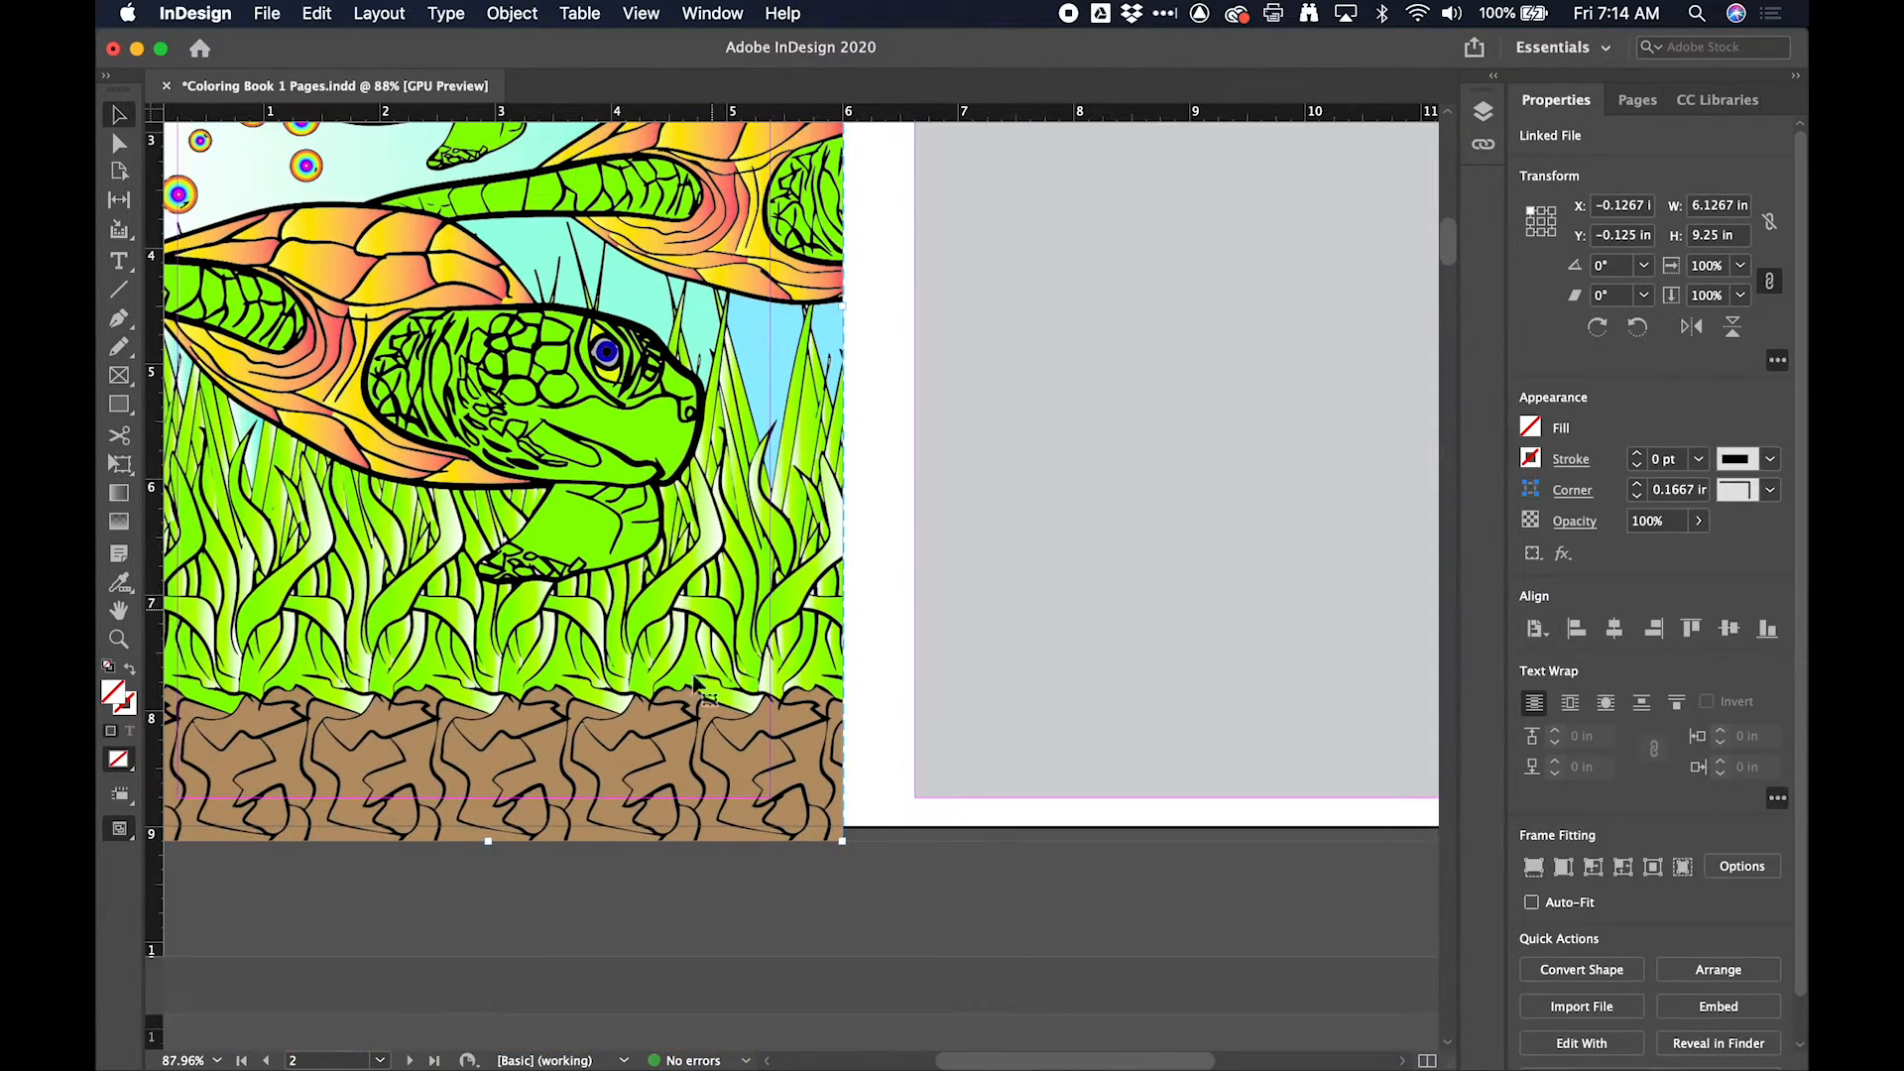
pyautogui.scroll(-2, 739, 590)
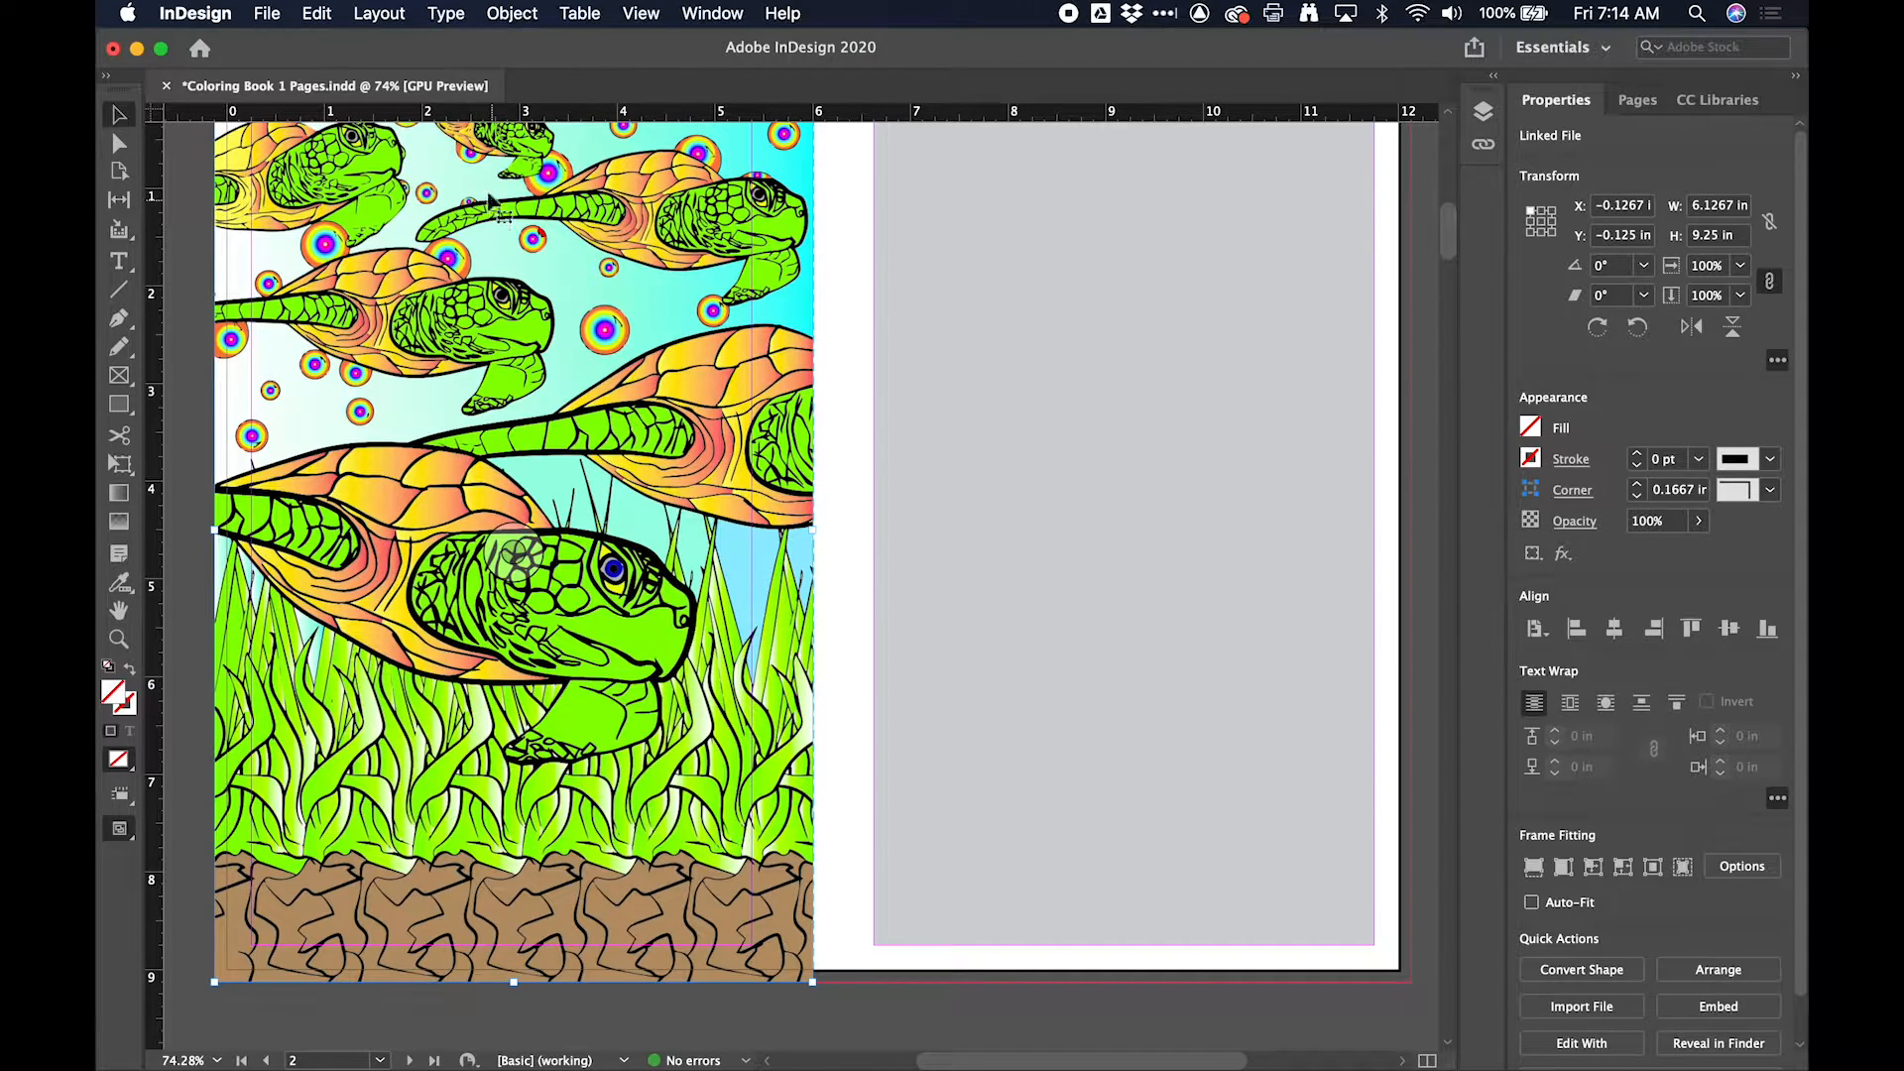
# Step: Load the seahorse image, inclasspattern-01.jpg and coloringpagewithpattern-01.jpg together from the ColoringBook folder for placing
pyautogui.click(268, 14)
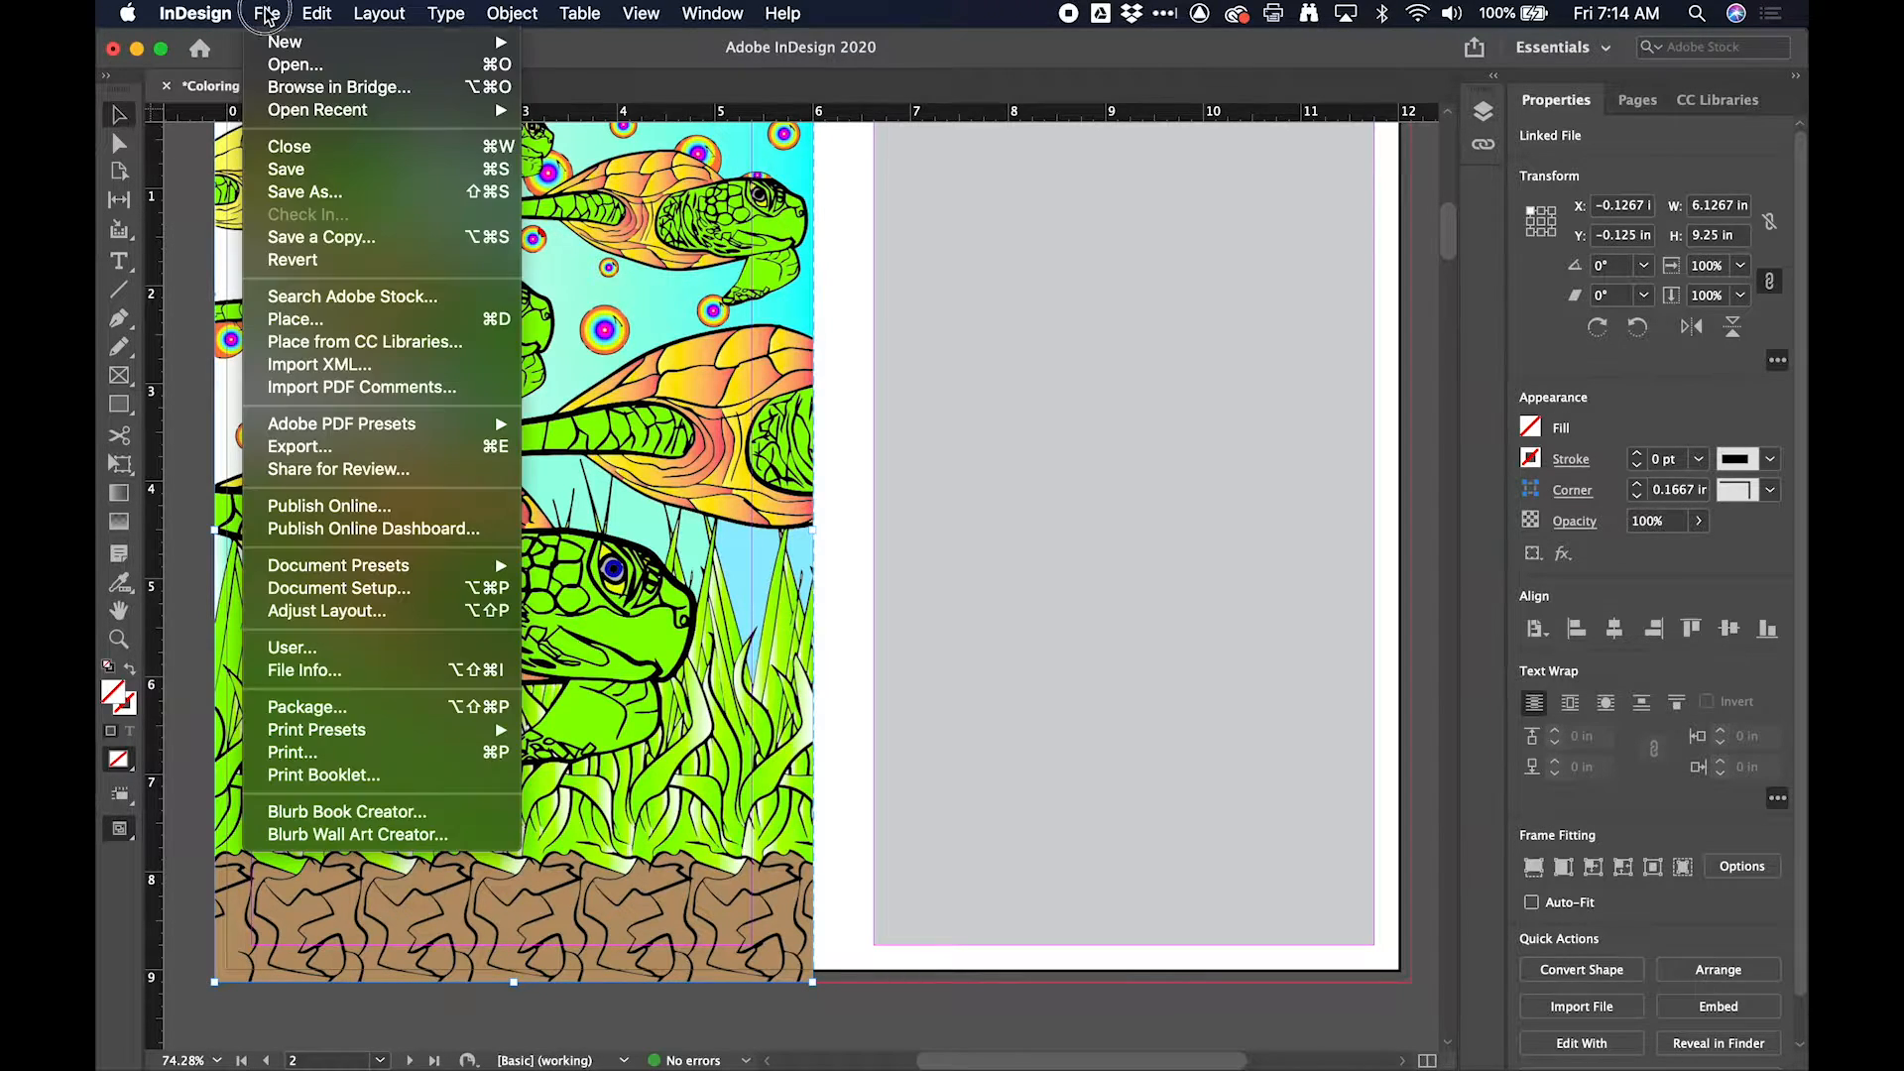
pyautogui.click(354, 324)
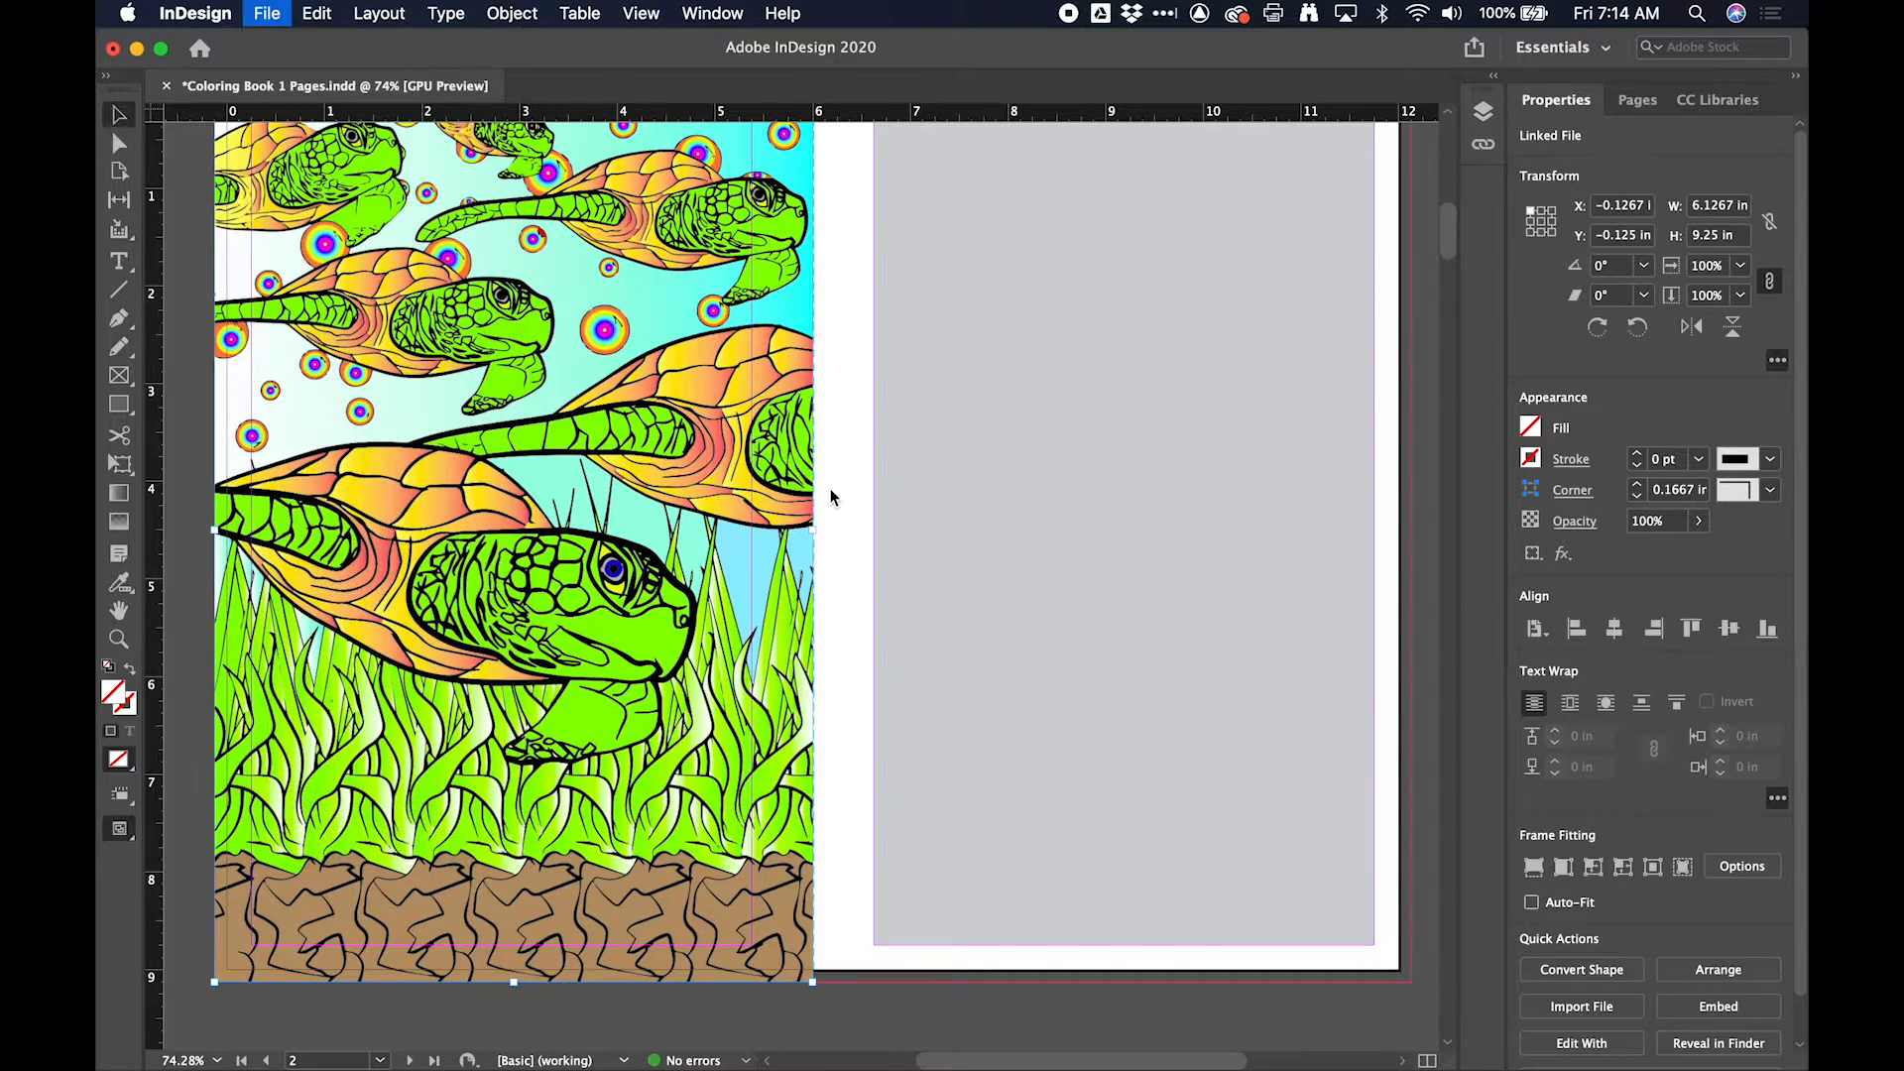
pyautogui.scroll(-10, 831, 512)
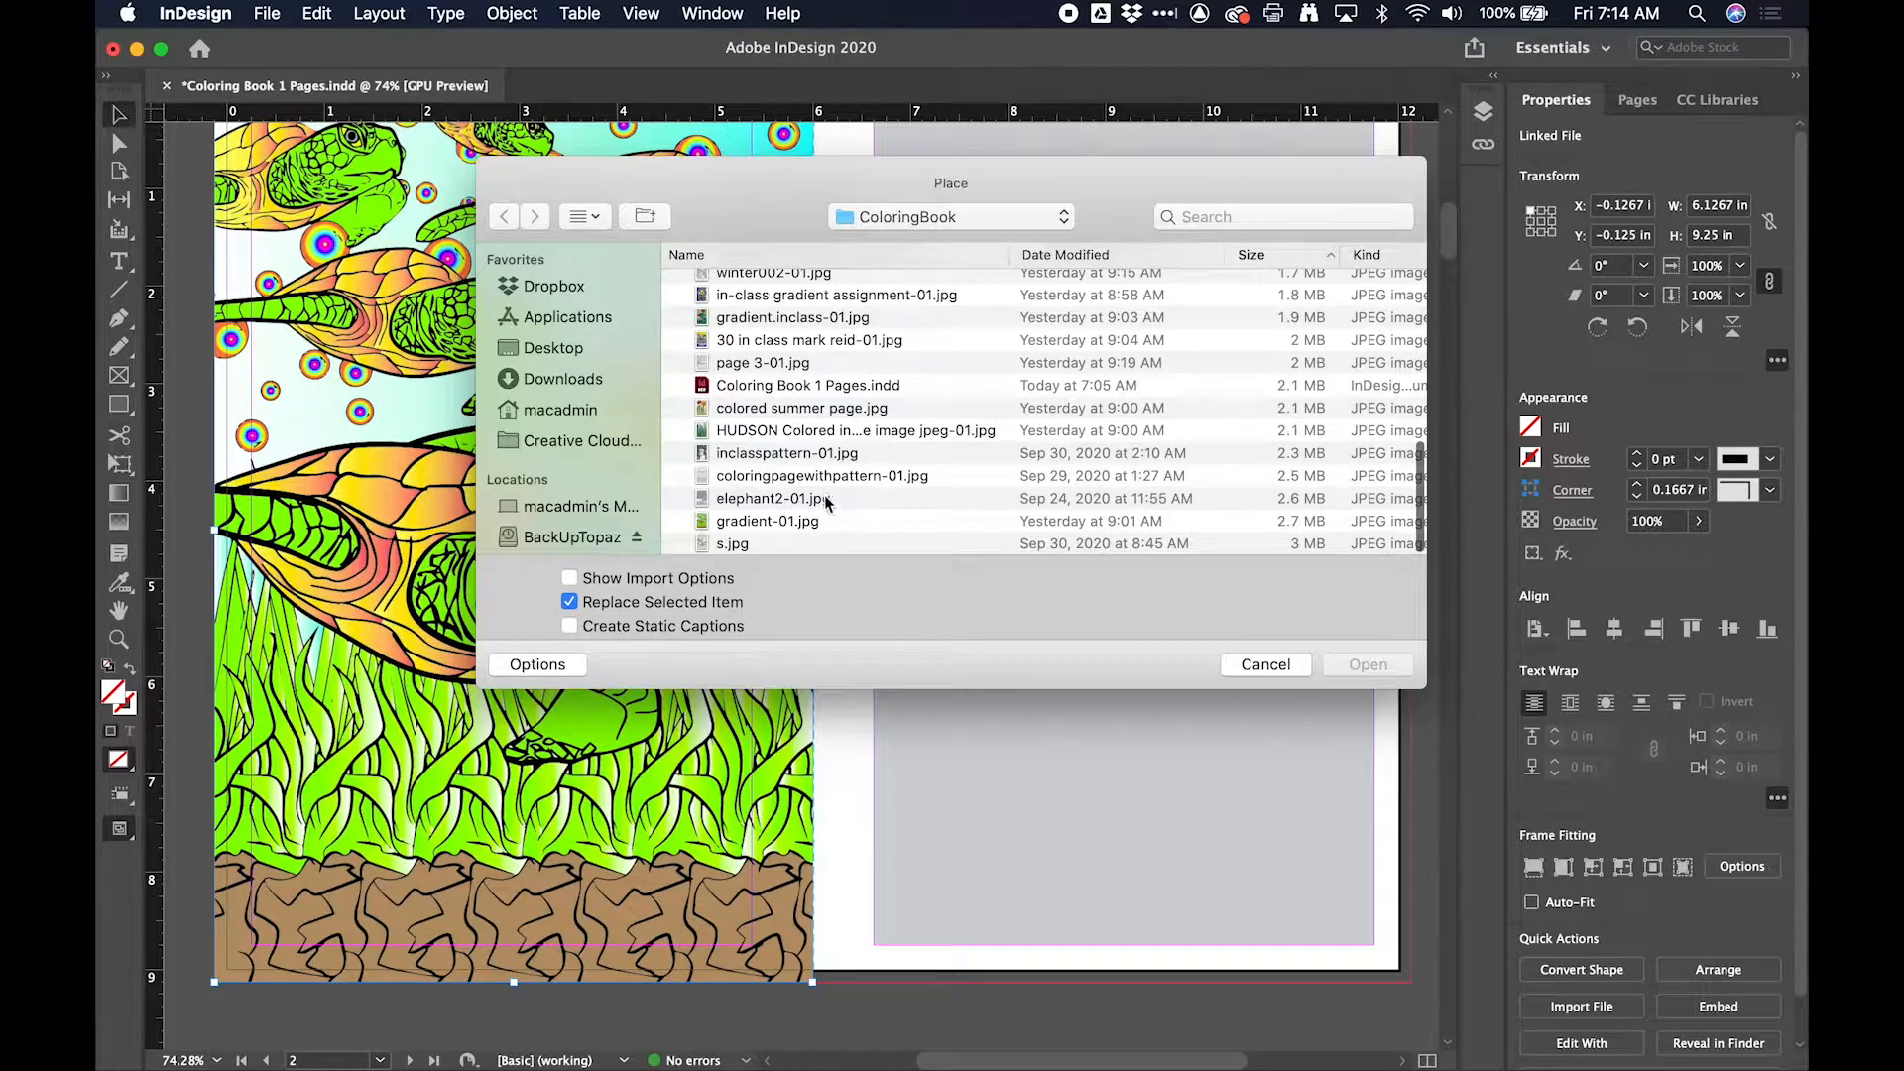
pyautogui.click(824, 476)
pyautogui.press('space')
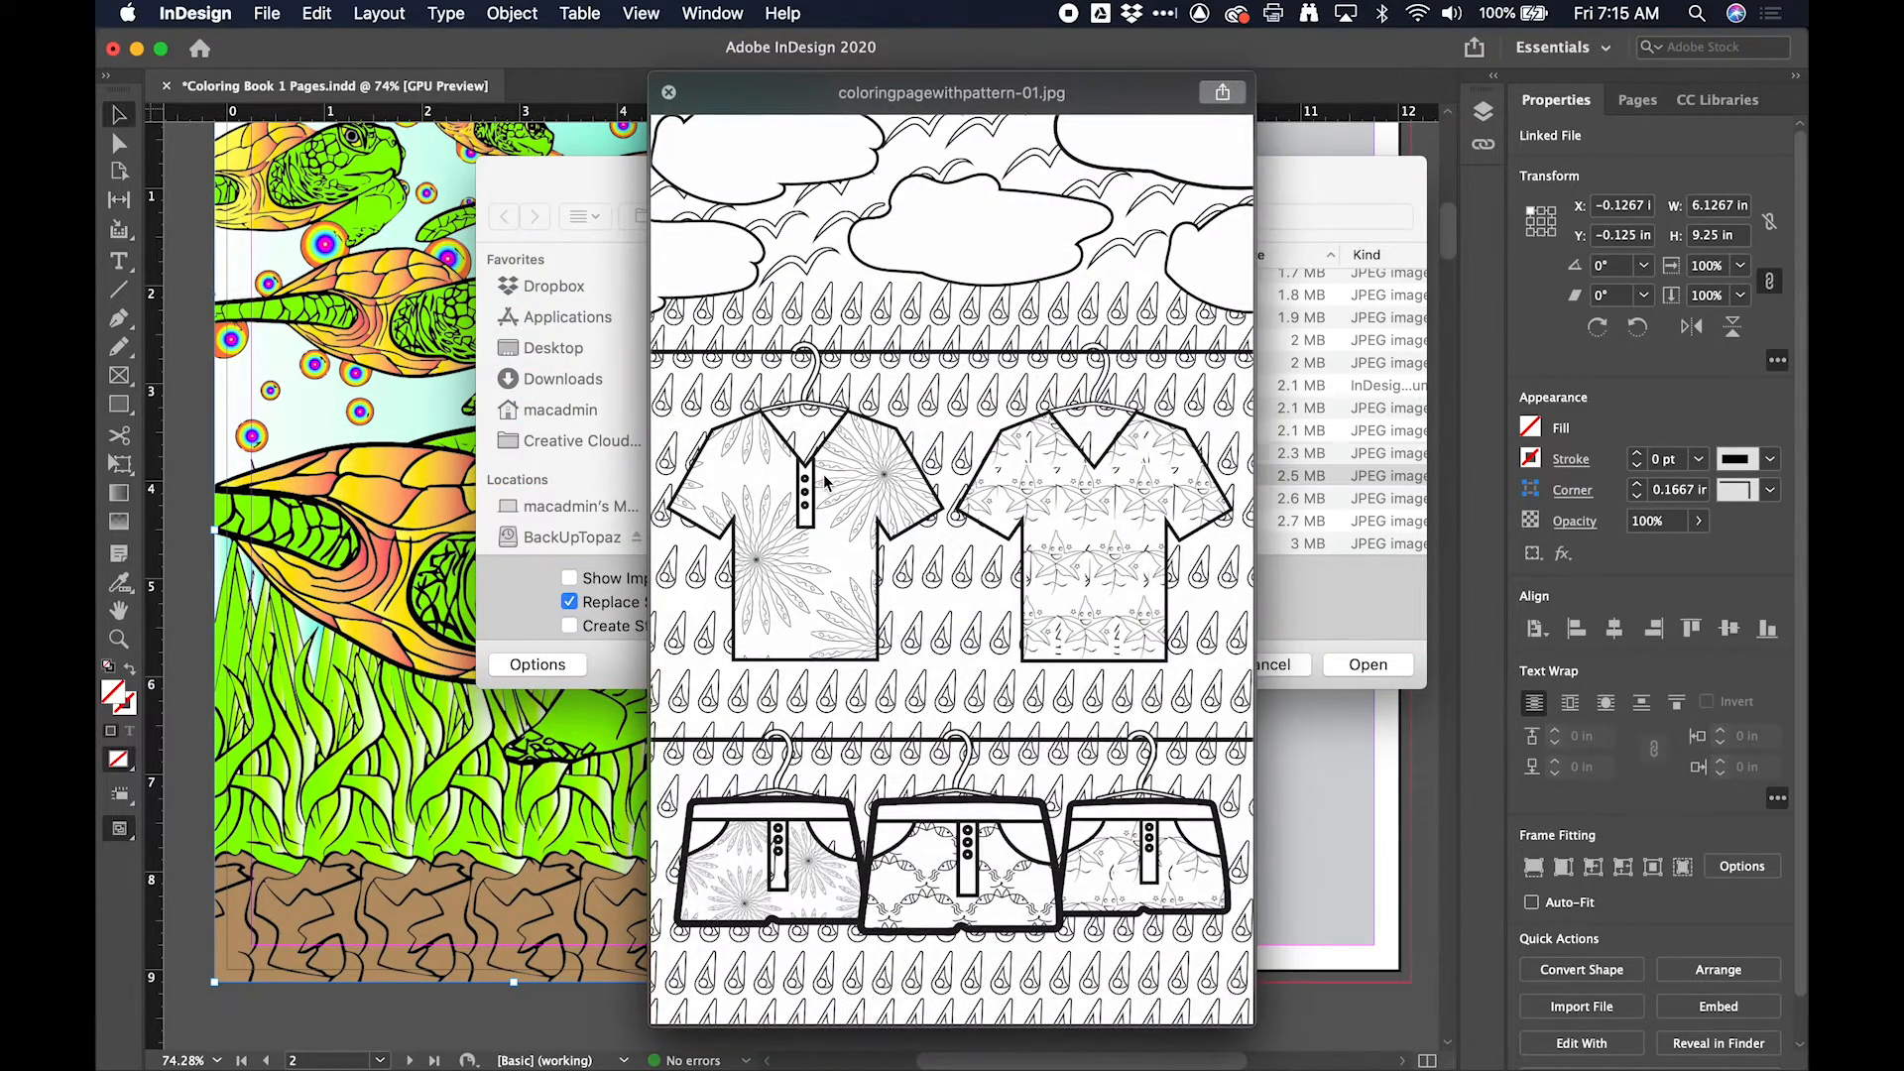
pyautogui.press('Up')
pyautogui.press('Up')
pyautogui.press('space')
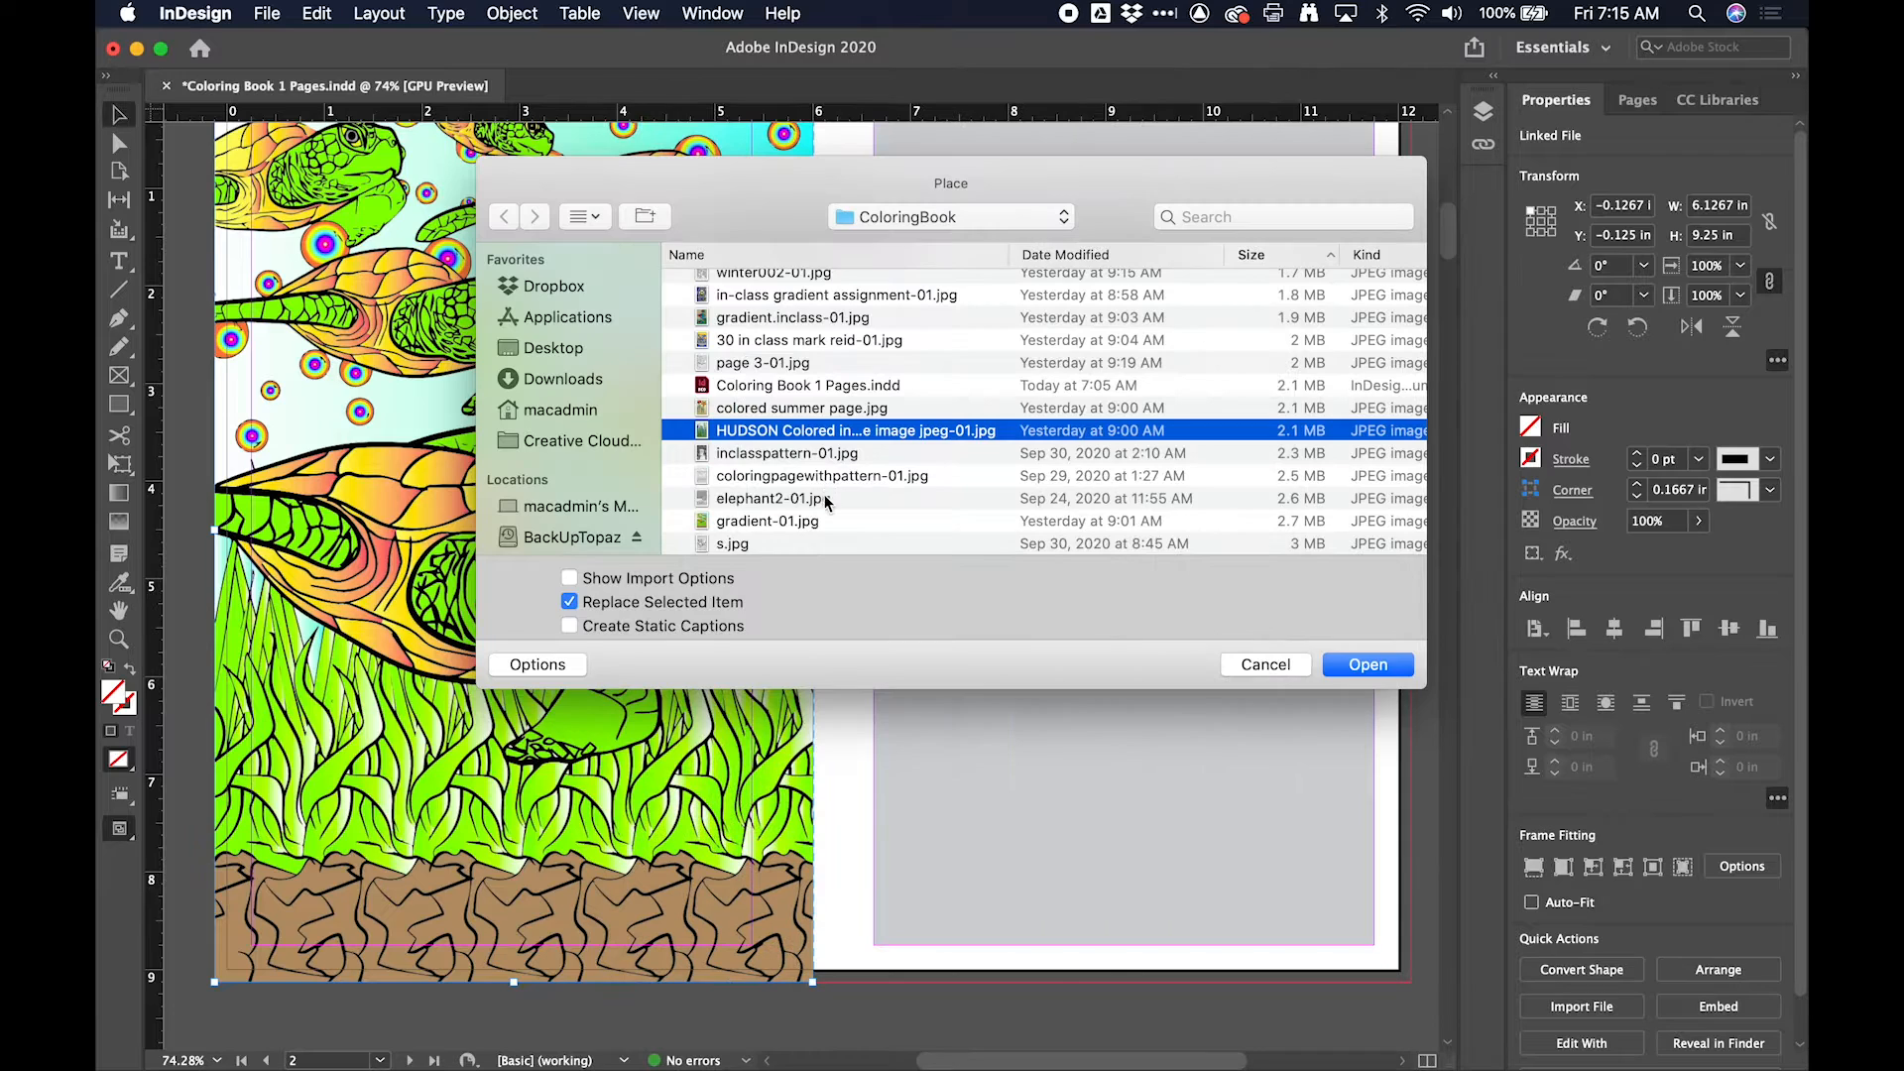
pyautogui.keyDown('shift'); pyautogui.click(819, 475); pyautogui.keyUp('shift')
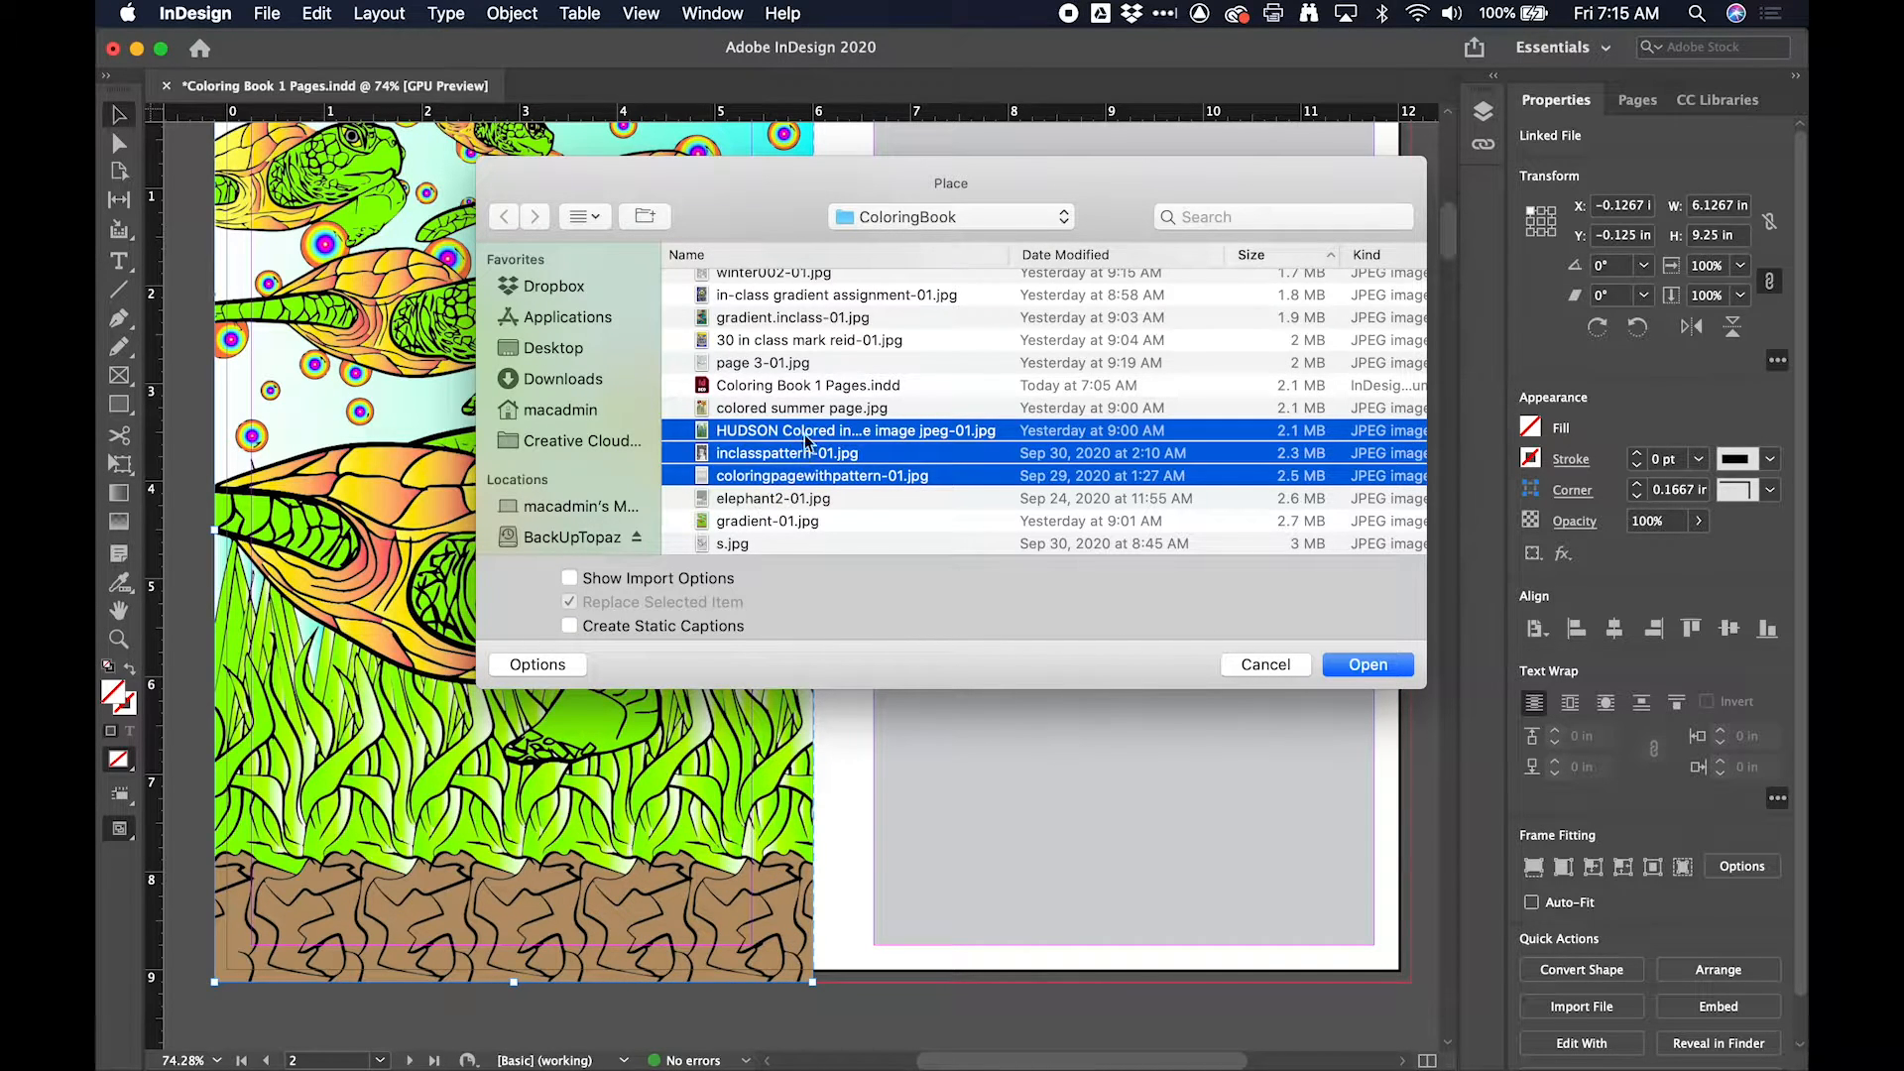
pyautogui.click(1377, 669)
# Step: Place the loaded seahorse image on page 4 with its upper-left corner at the bleed corner, about X -0.12 in, Y -0.125 in
pyautogui.scroll(-10, 1091, 585)
pyautogui.scroll(-15, 1044, 514)
pyautogui.hscroll(-3, 1044, 514)
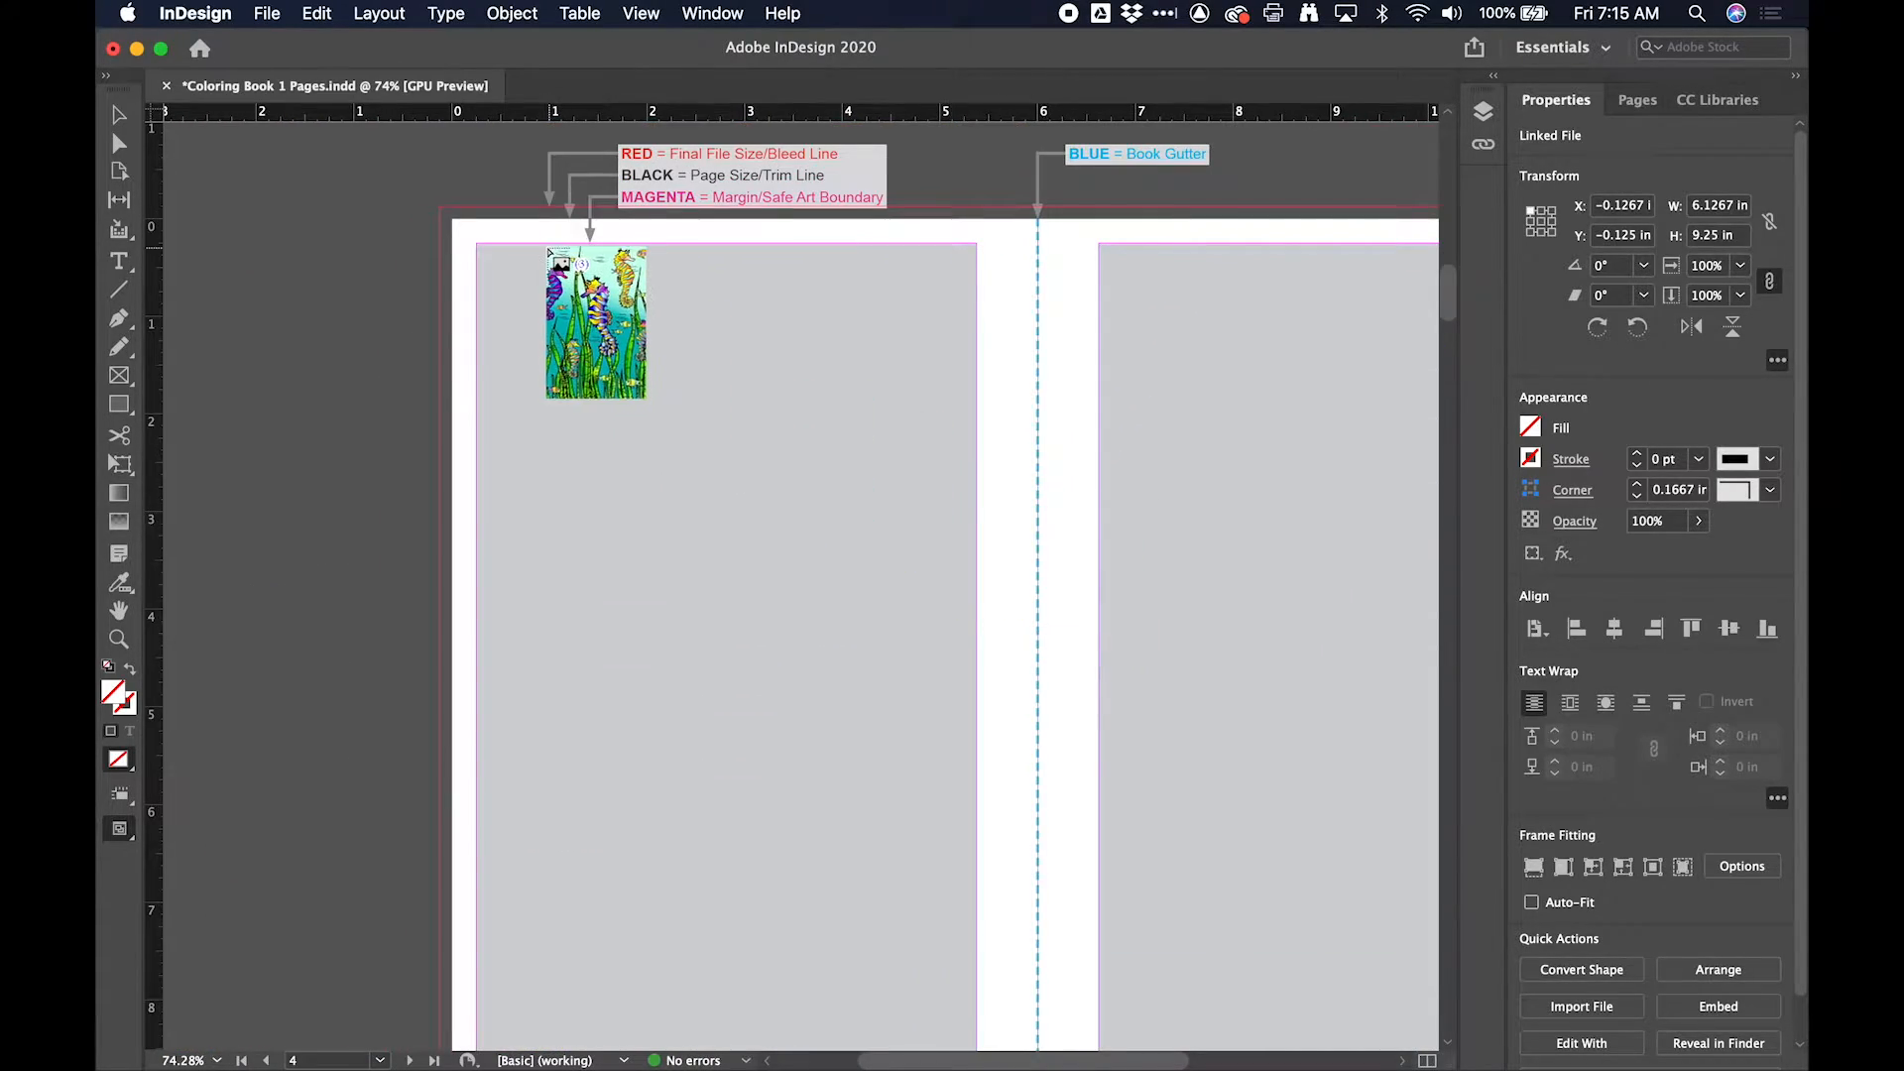
pyautogui.click(442, 209)
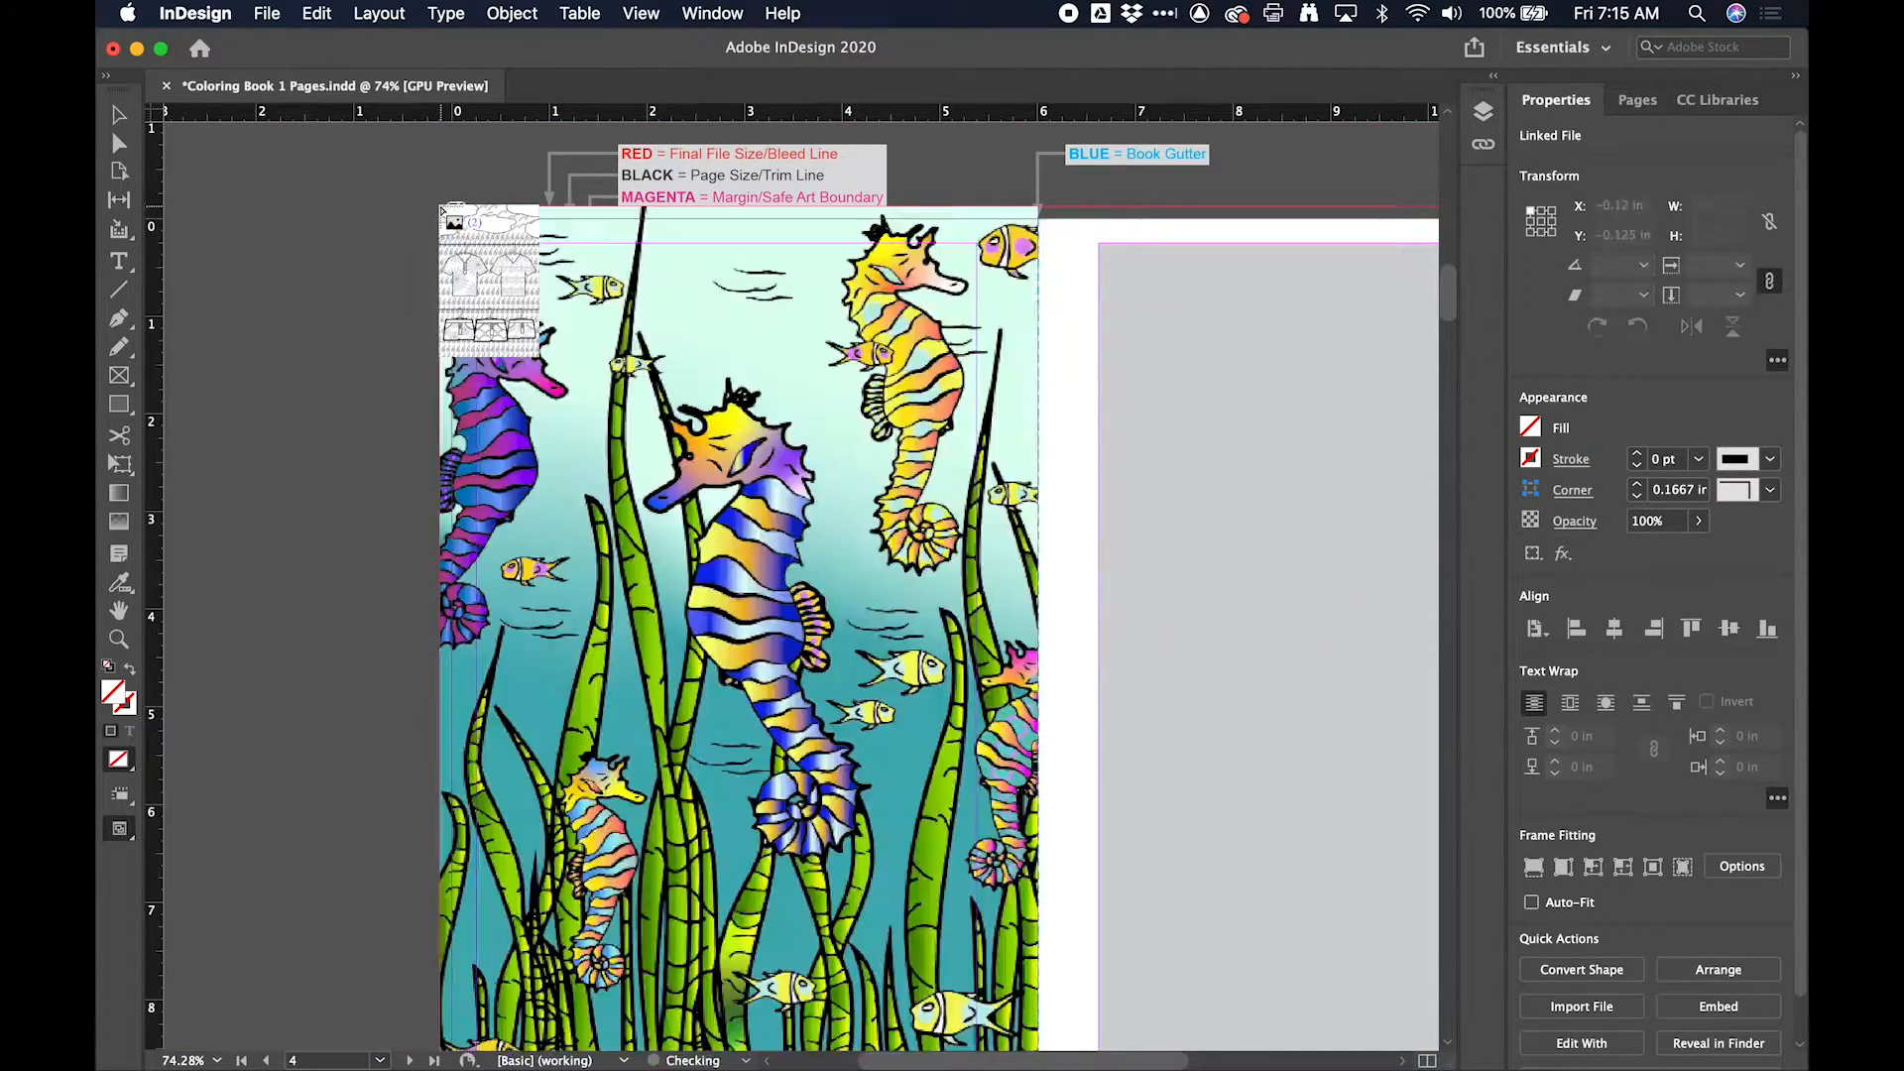
# Step: Place coloringpagewithpattern-01.jpg on page 3 with its upper-left corner where the gutter meets the bleed line, about X 6.02 in, Y -0.125 in
pyautogui.scroll(10, 848, 387)
pyautogui.hscroll(4, 848, 387)
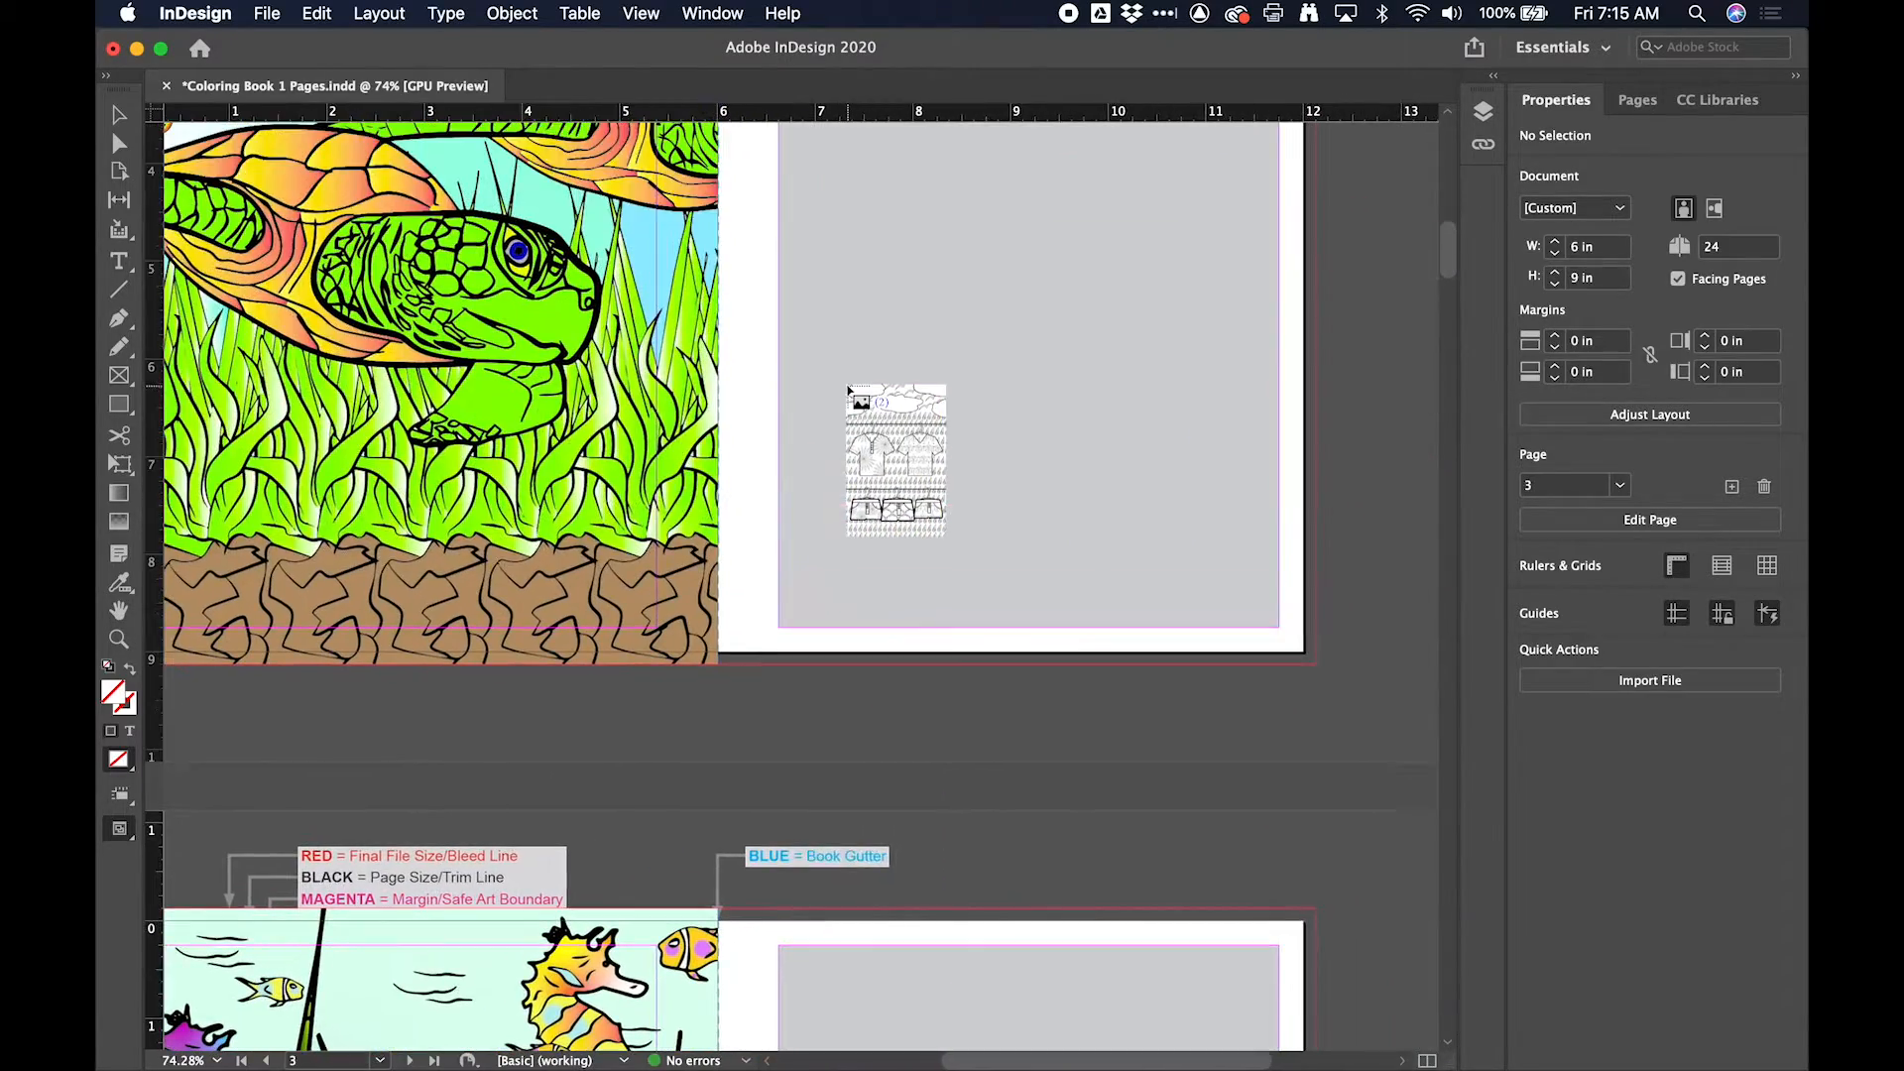
pyautogui.scroll(5, 828, 373)
pyautogui.hscroll(-1, 828, 373)
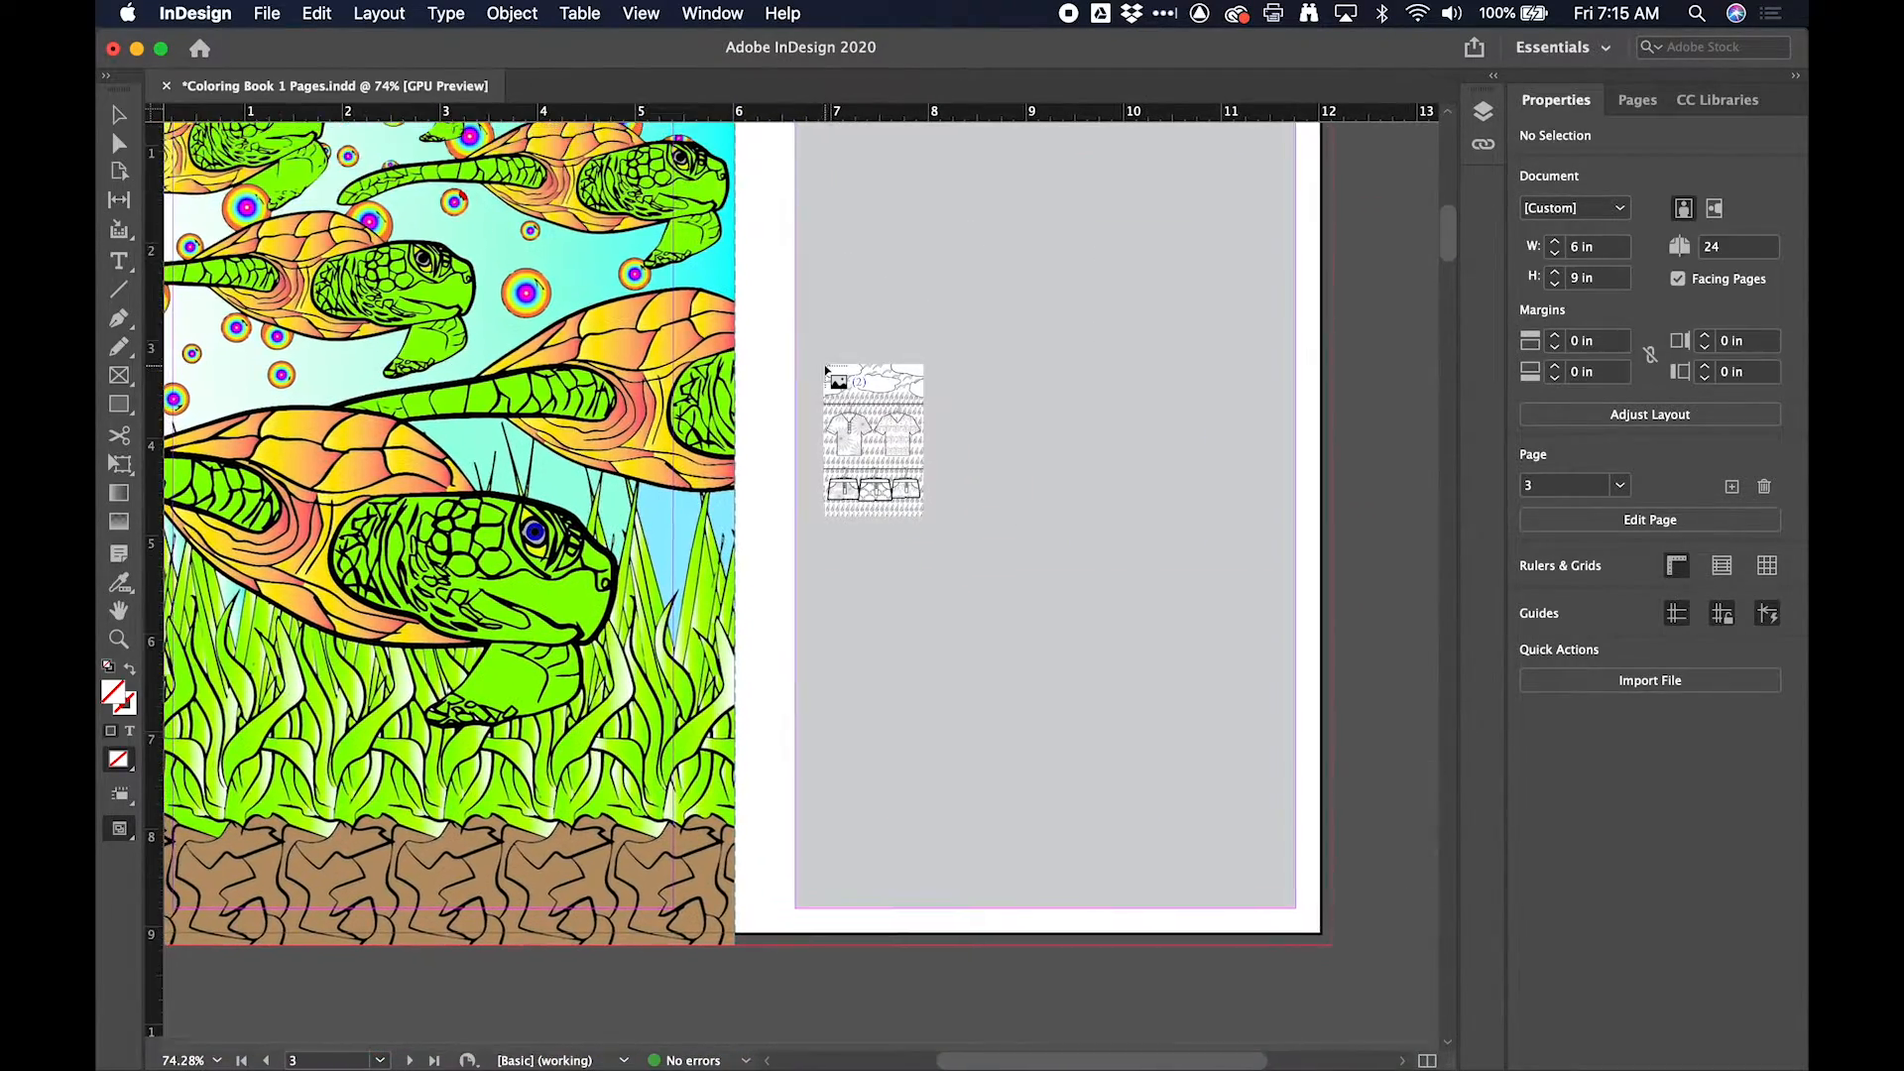
pyautogui.scroll(7, 826, 372)
pyautogui.hscroll(-1, 826, 372)
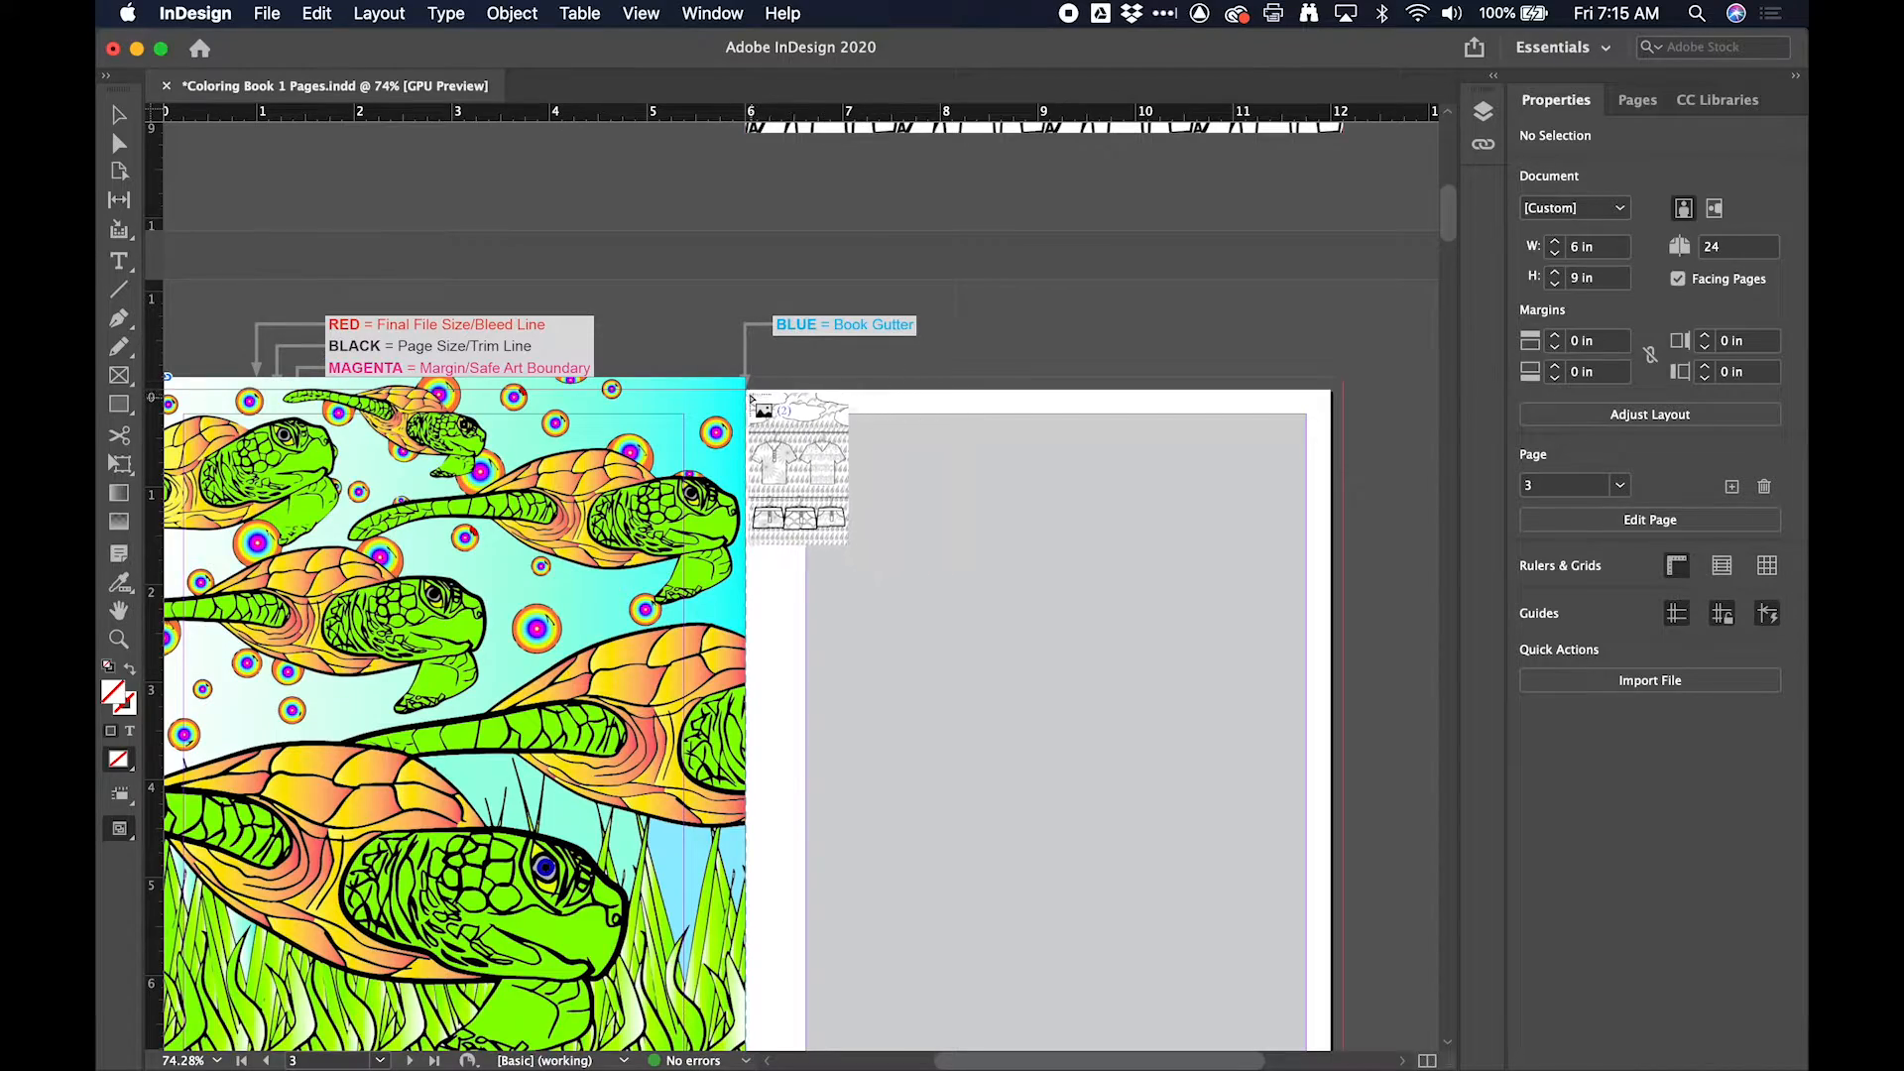
pyautogui.moveTo(749, 378); pyautogui.dragTo(751, 381)
# Step: Place inclasspattern-01.jpg on page 5 with its upper-left corner where the gutter meets the bleed line, about X 6.02 in, Y -0.125 in
pyautogui.scroll(-10, 859, 568)
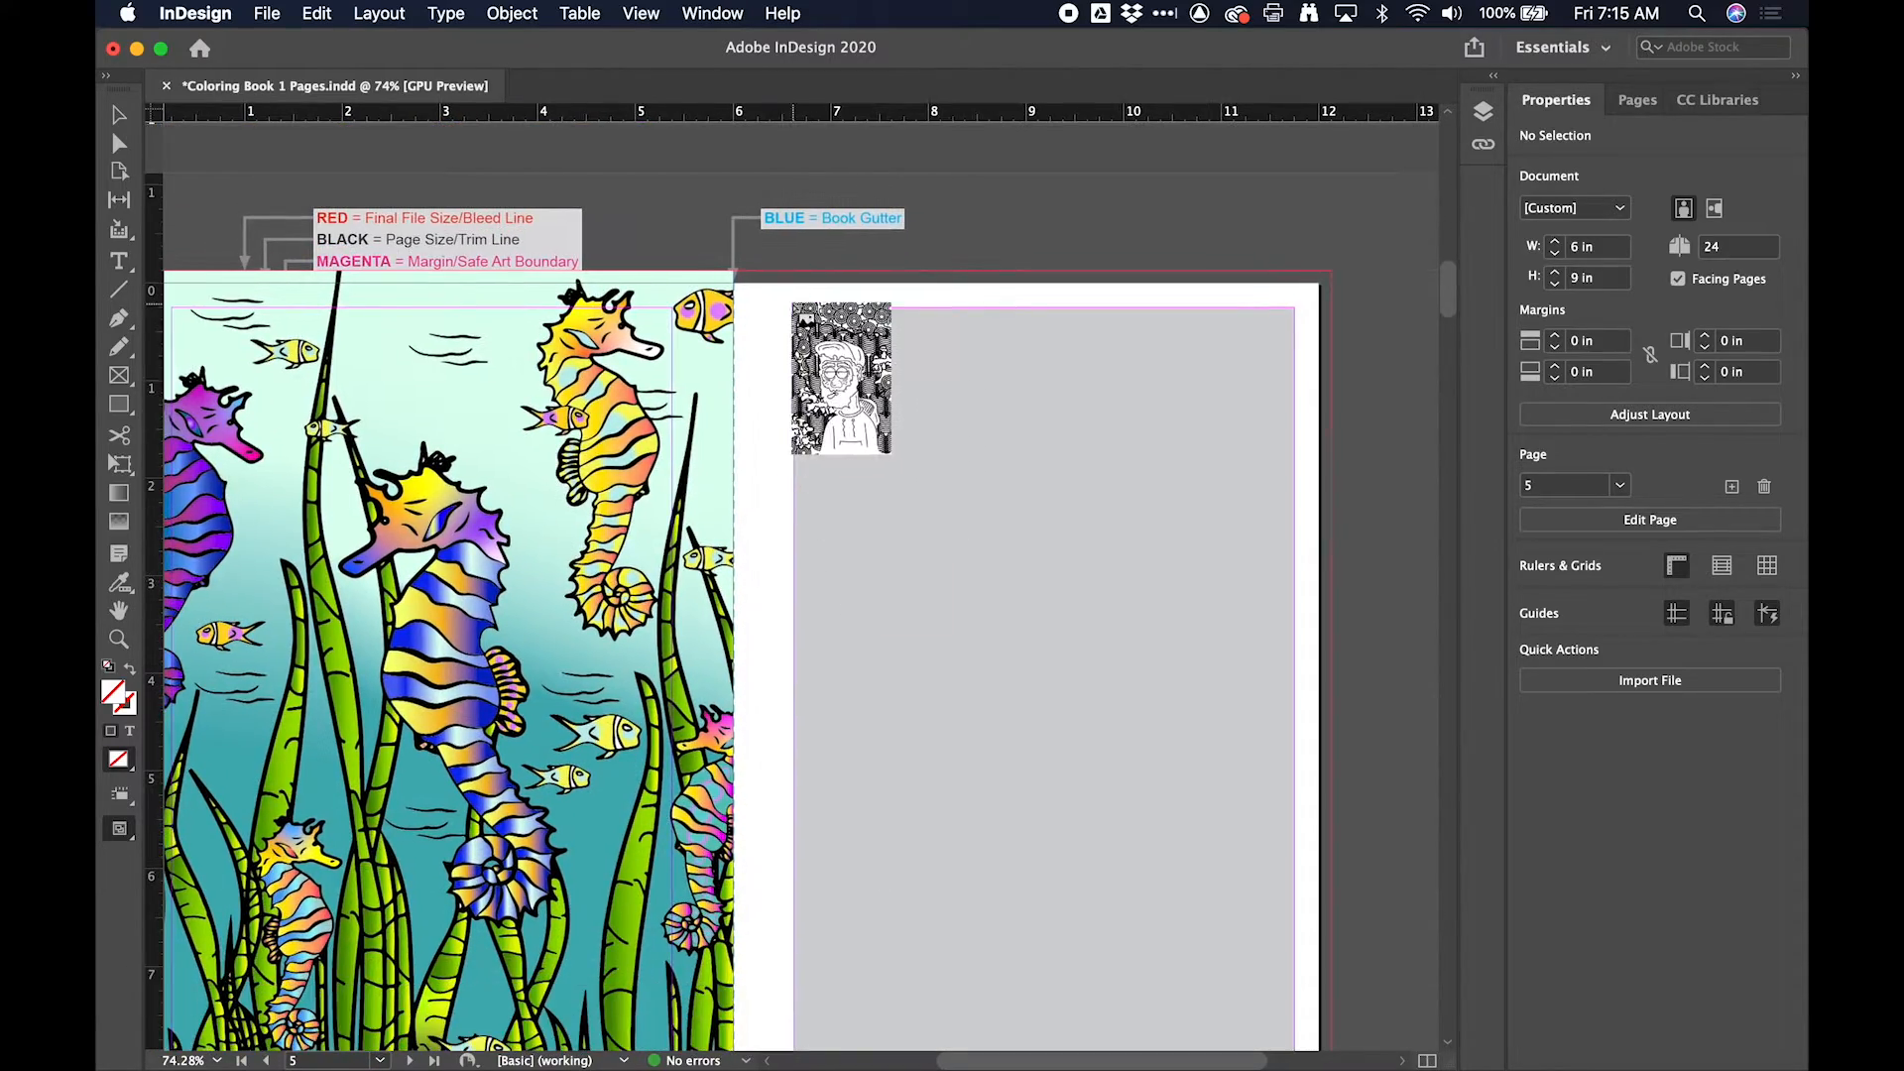
pyautogui.click(733, 268)
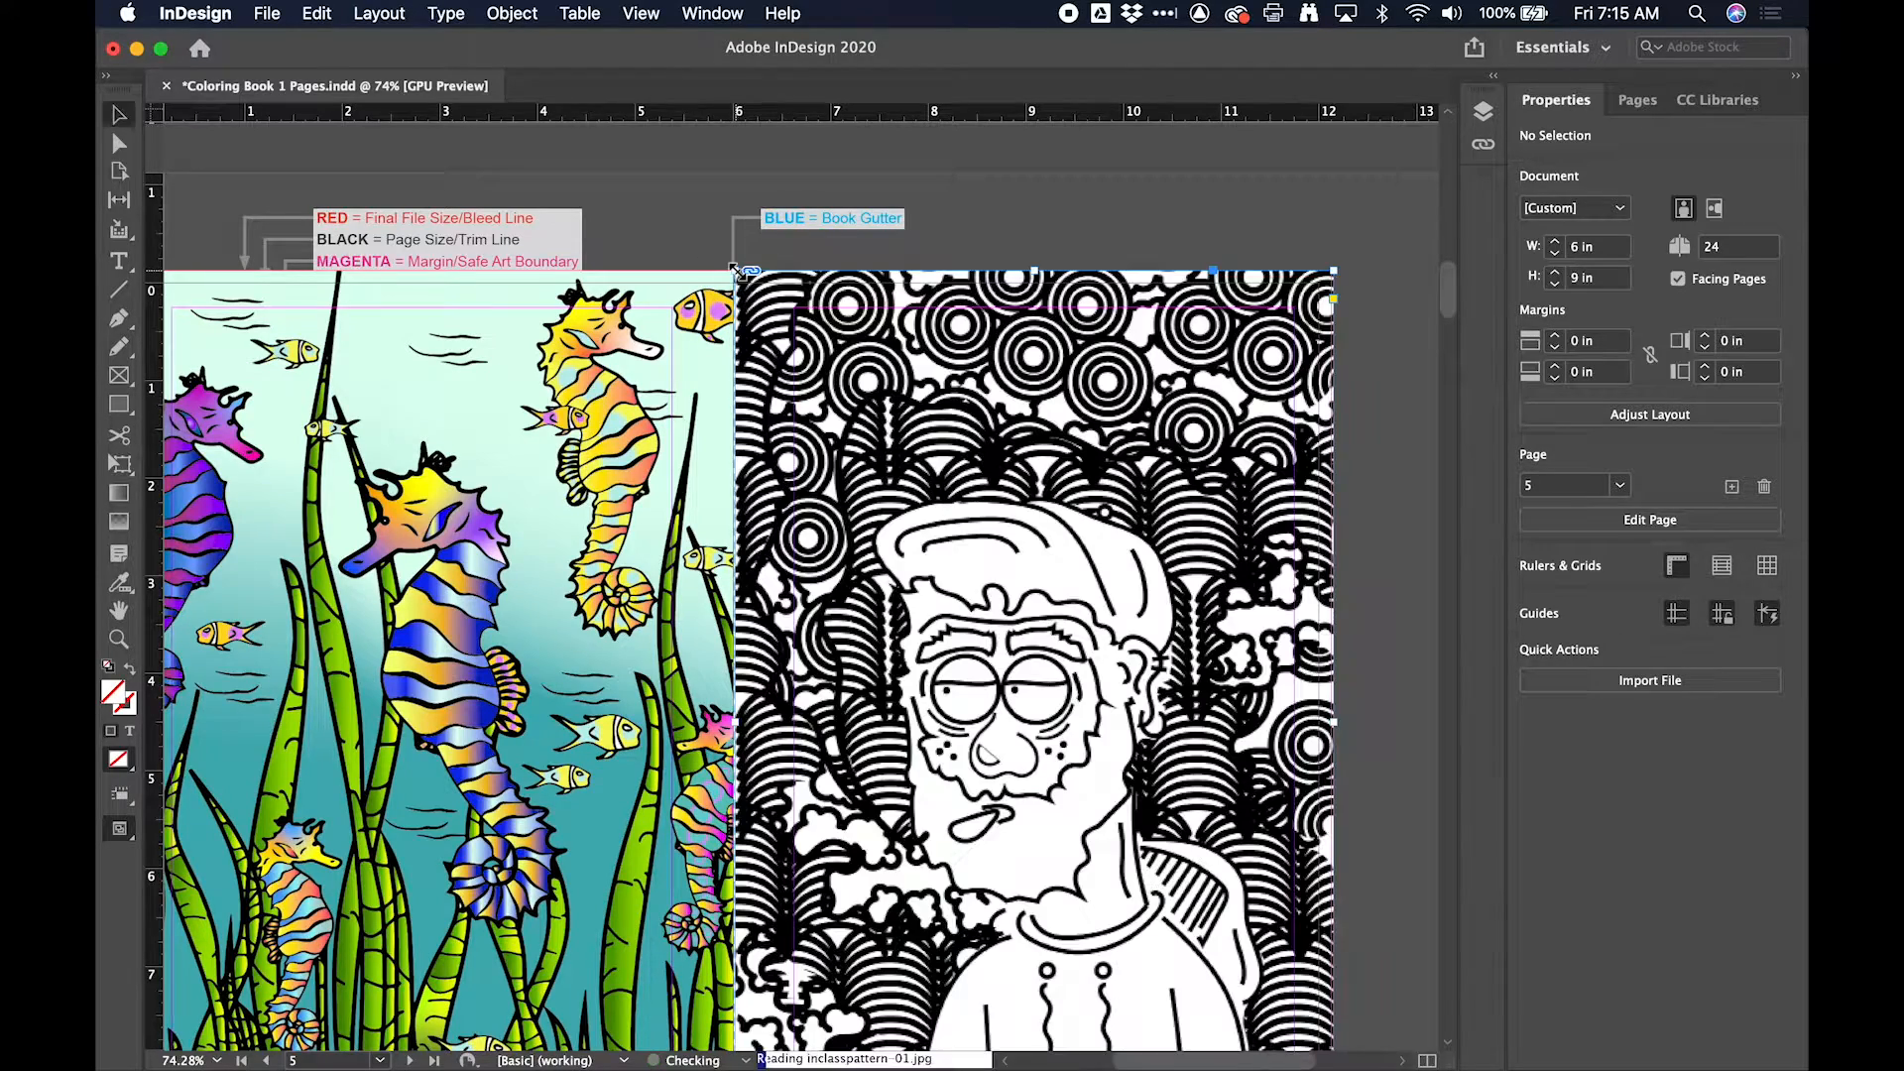
pyautogui.scroll(-5, 915, 556)
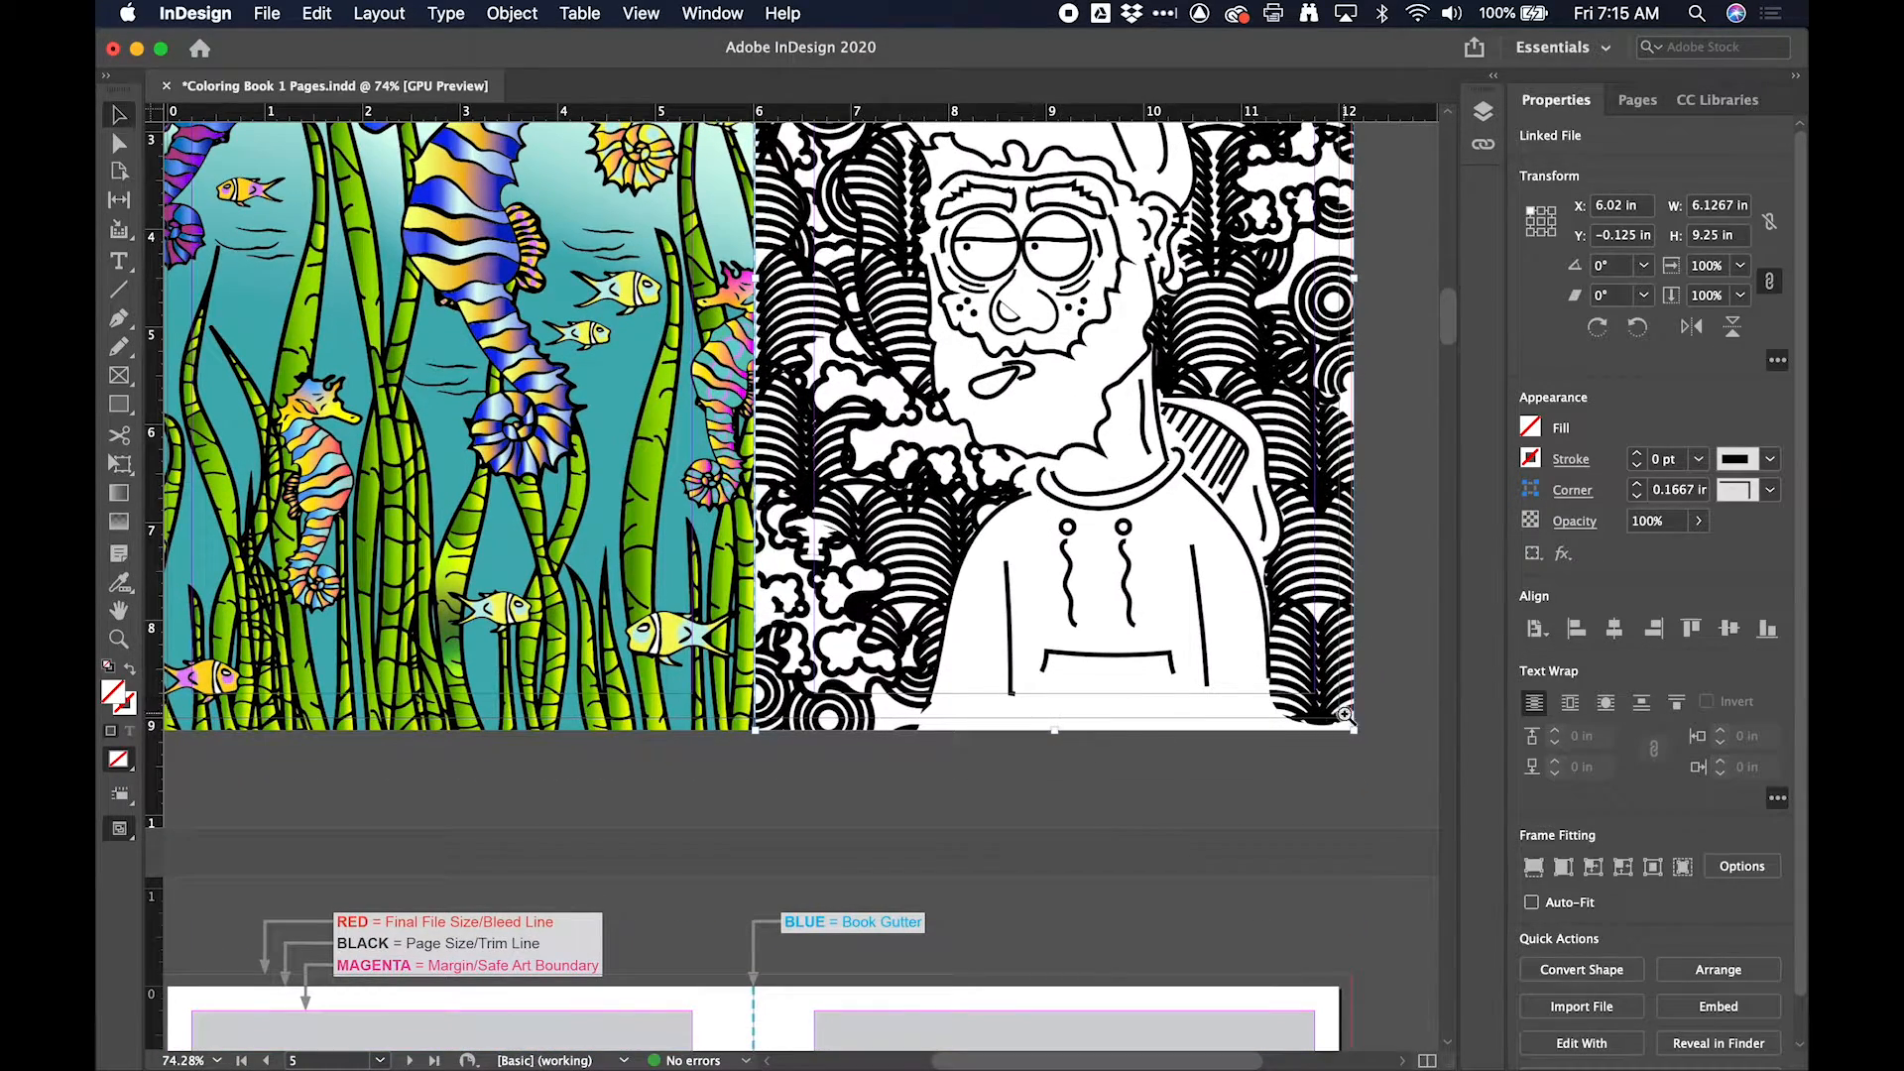
# Step: Shift the page 5 image to X 5.9983 in, aligning its outer edge with the bleed line, and check its gutter edge
pyautogui.moveTo(1421, 736); pyautogui.dragTo(1567, 817)
pyautogui.moveTo(1405, 757); pyautogui.dragTo(1522, 763)
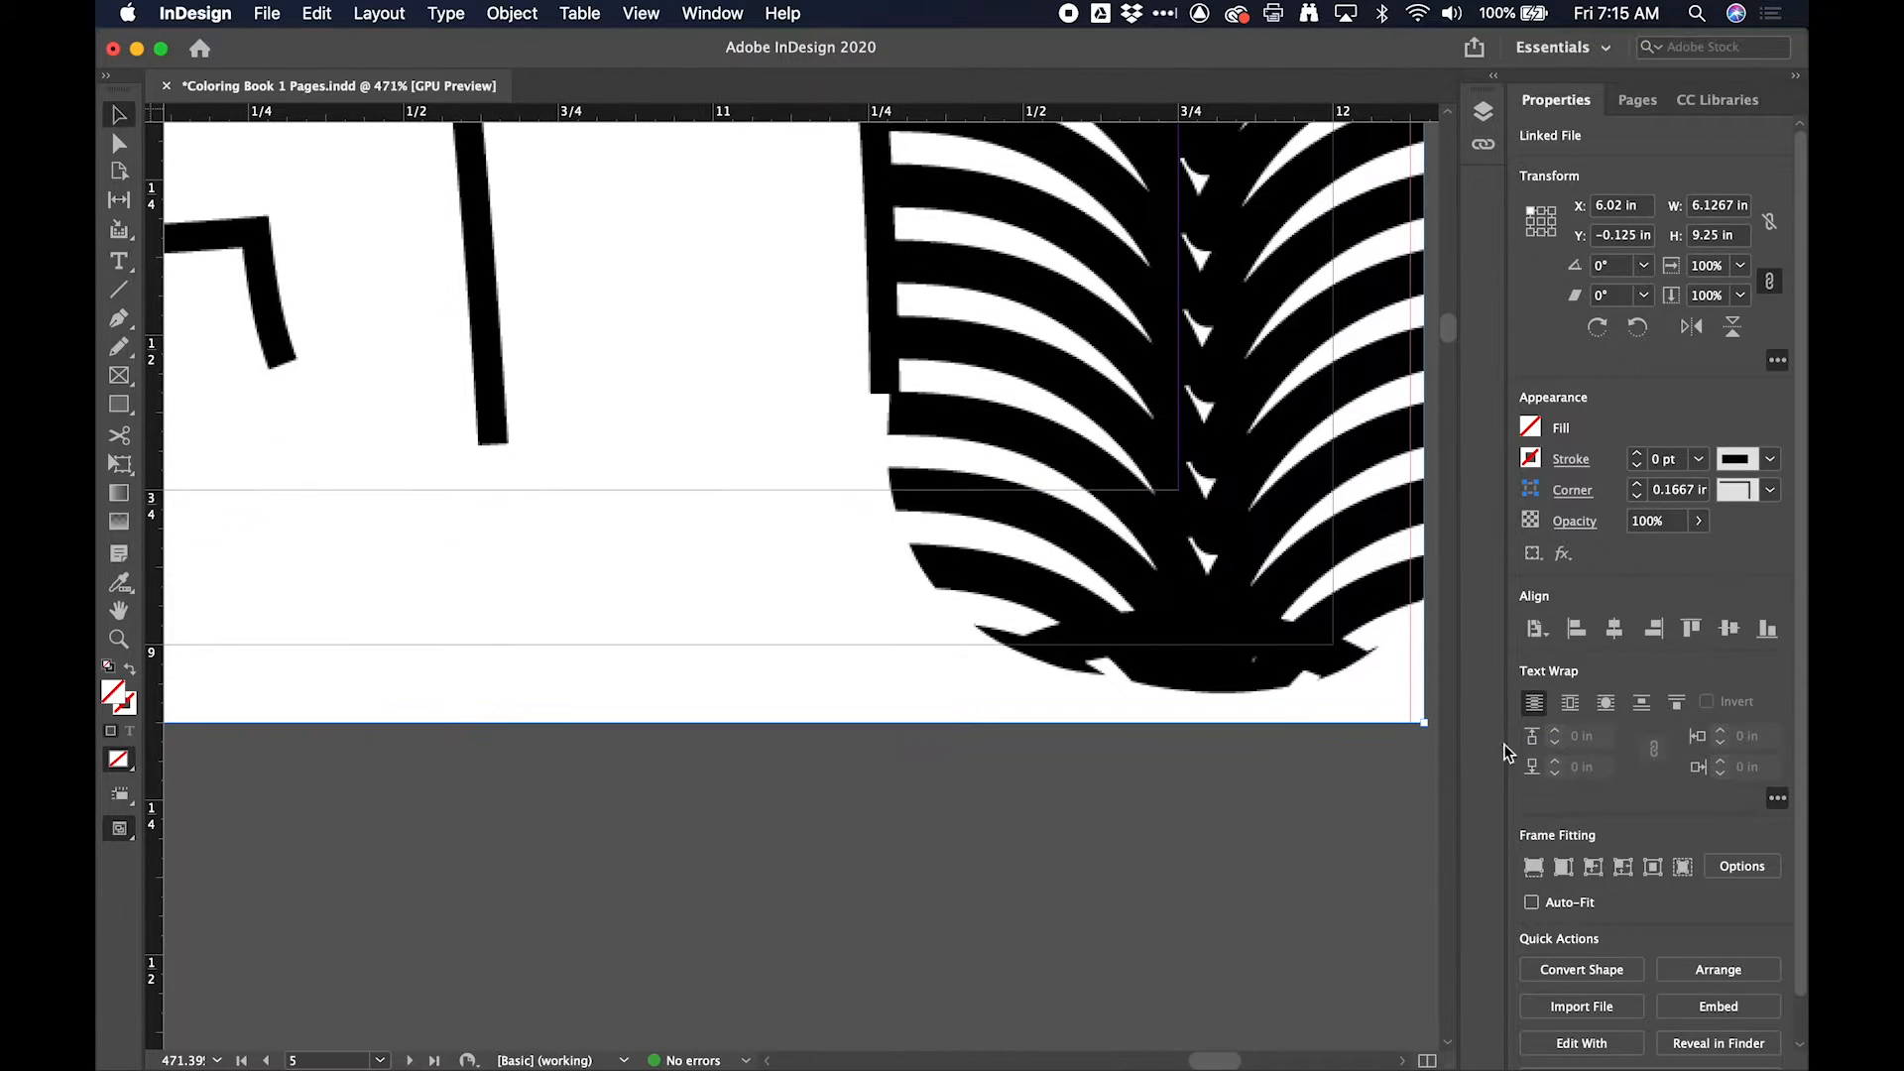
pyautogui.moveTo(1379, 668); pyautogui.dragTo(1366, 667)
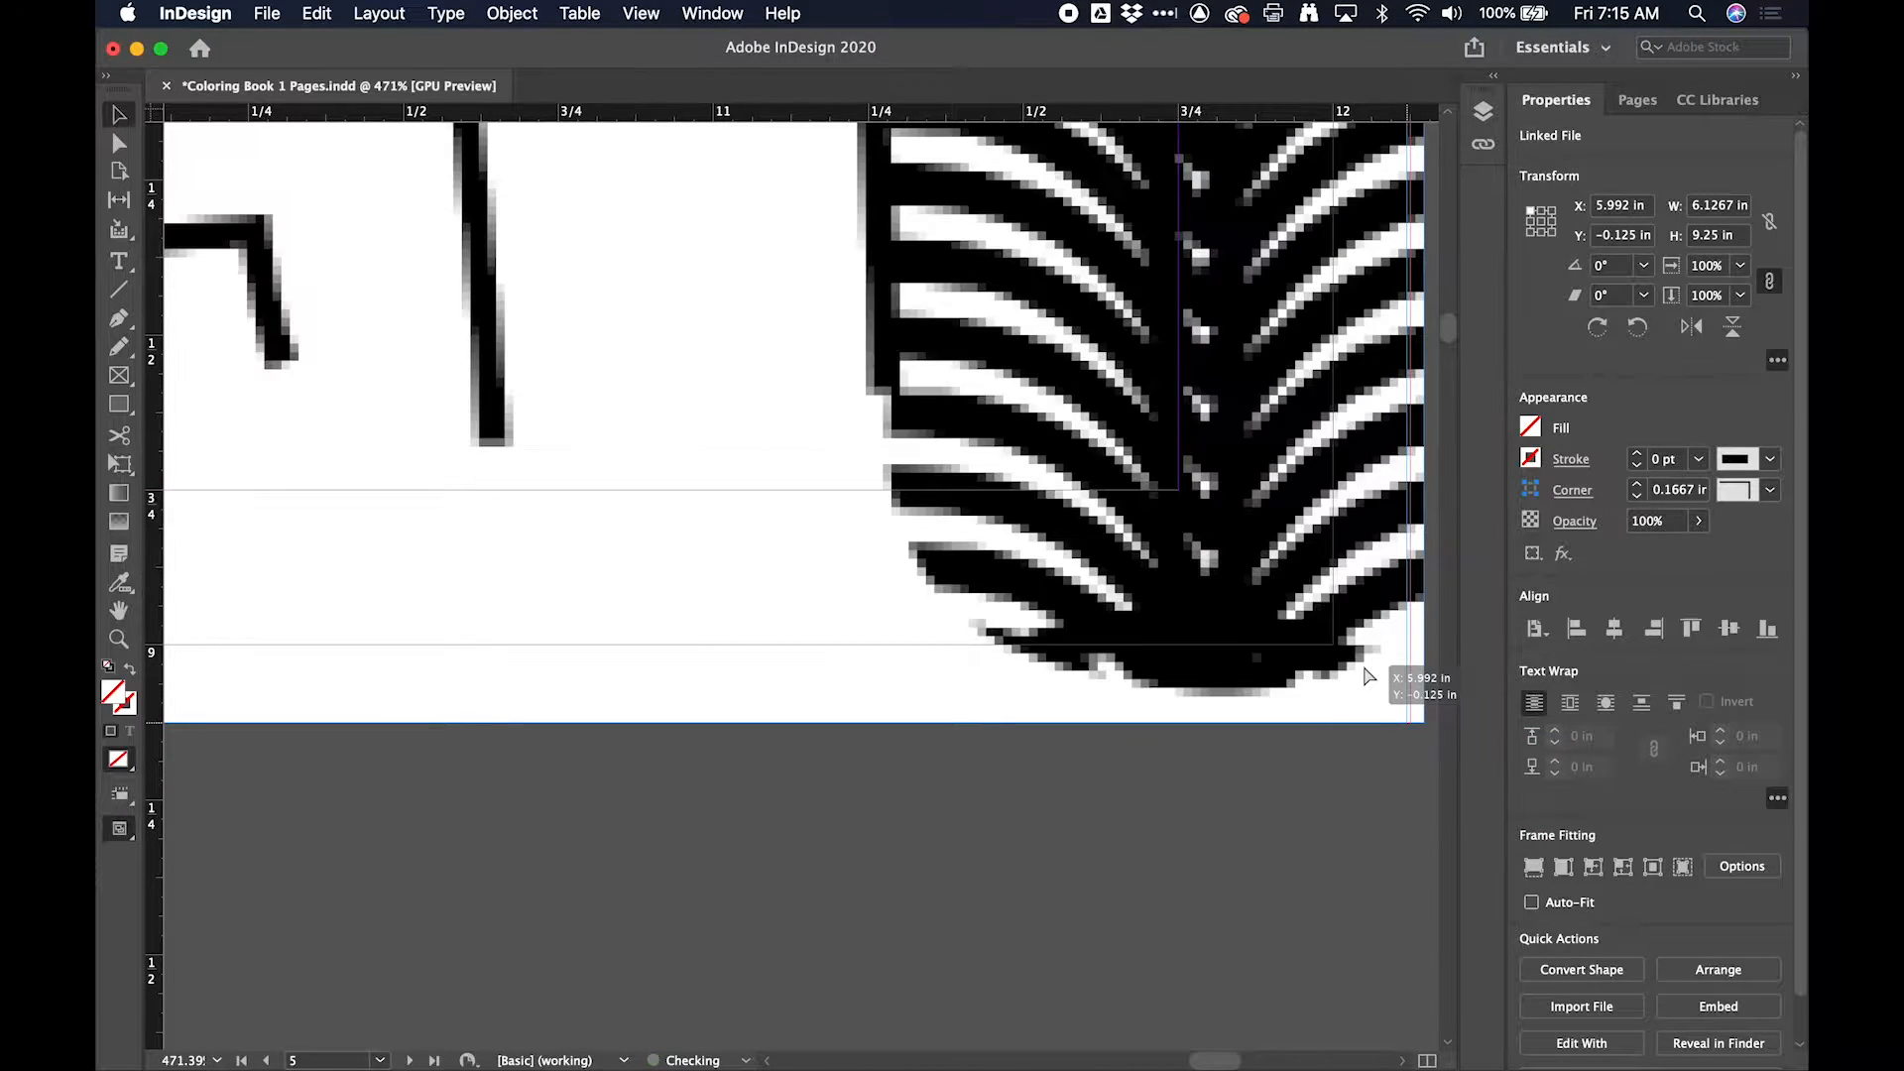
pyautogui.hscroll(-20, 1365, 666)
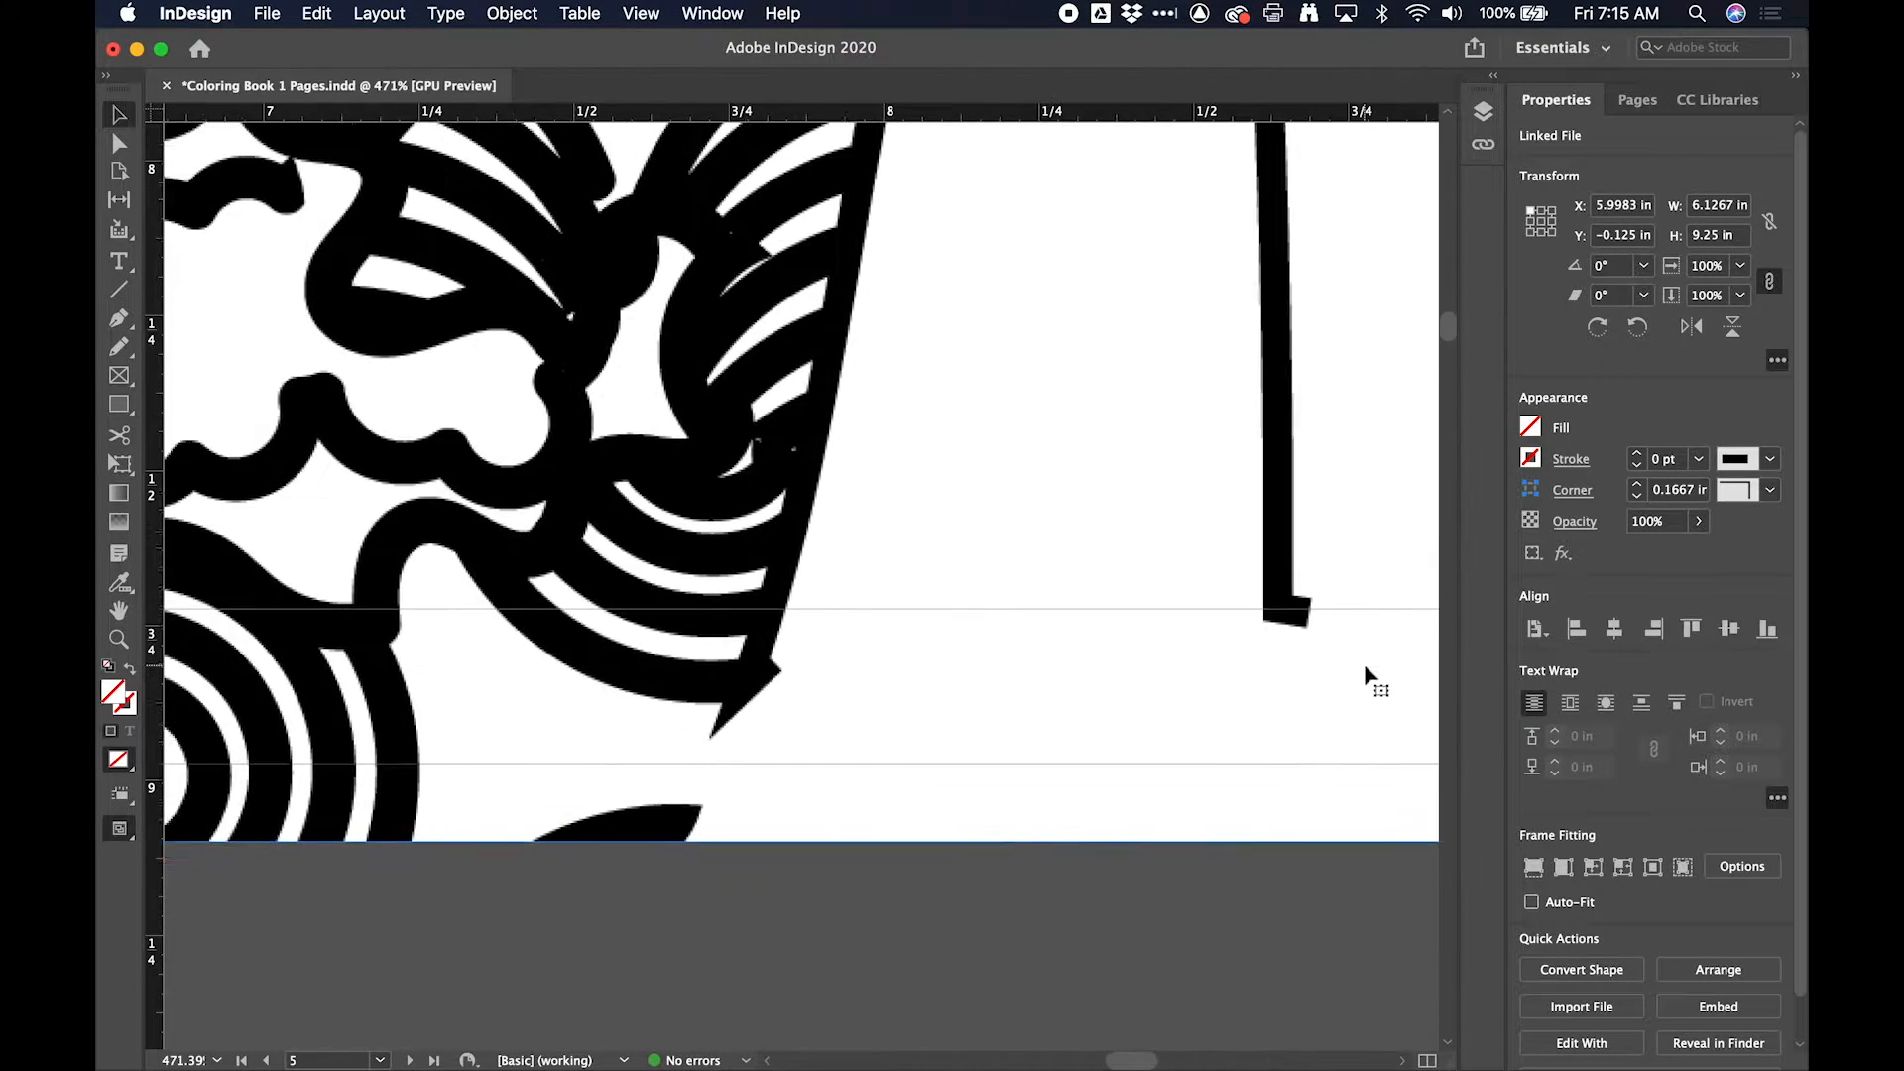
pyautogui.hscroll(10, 1364, 676)
pyautogui.scroll(2, 1365, 676)
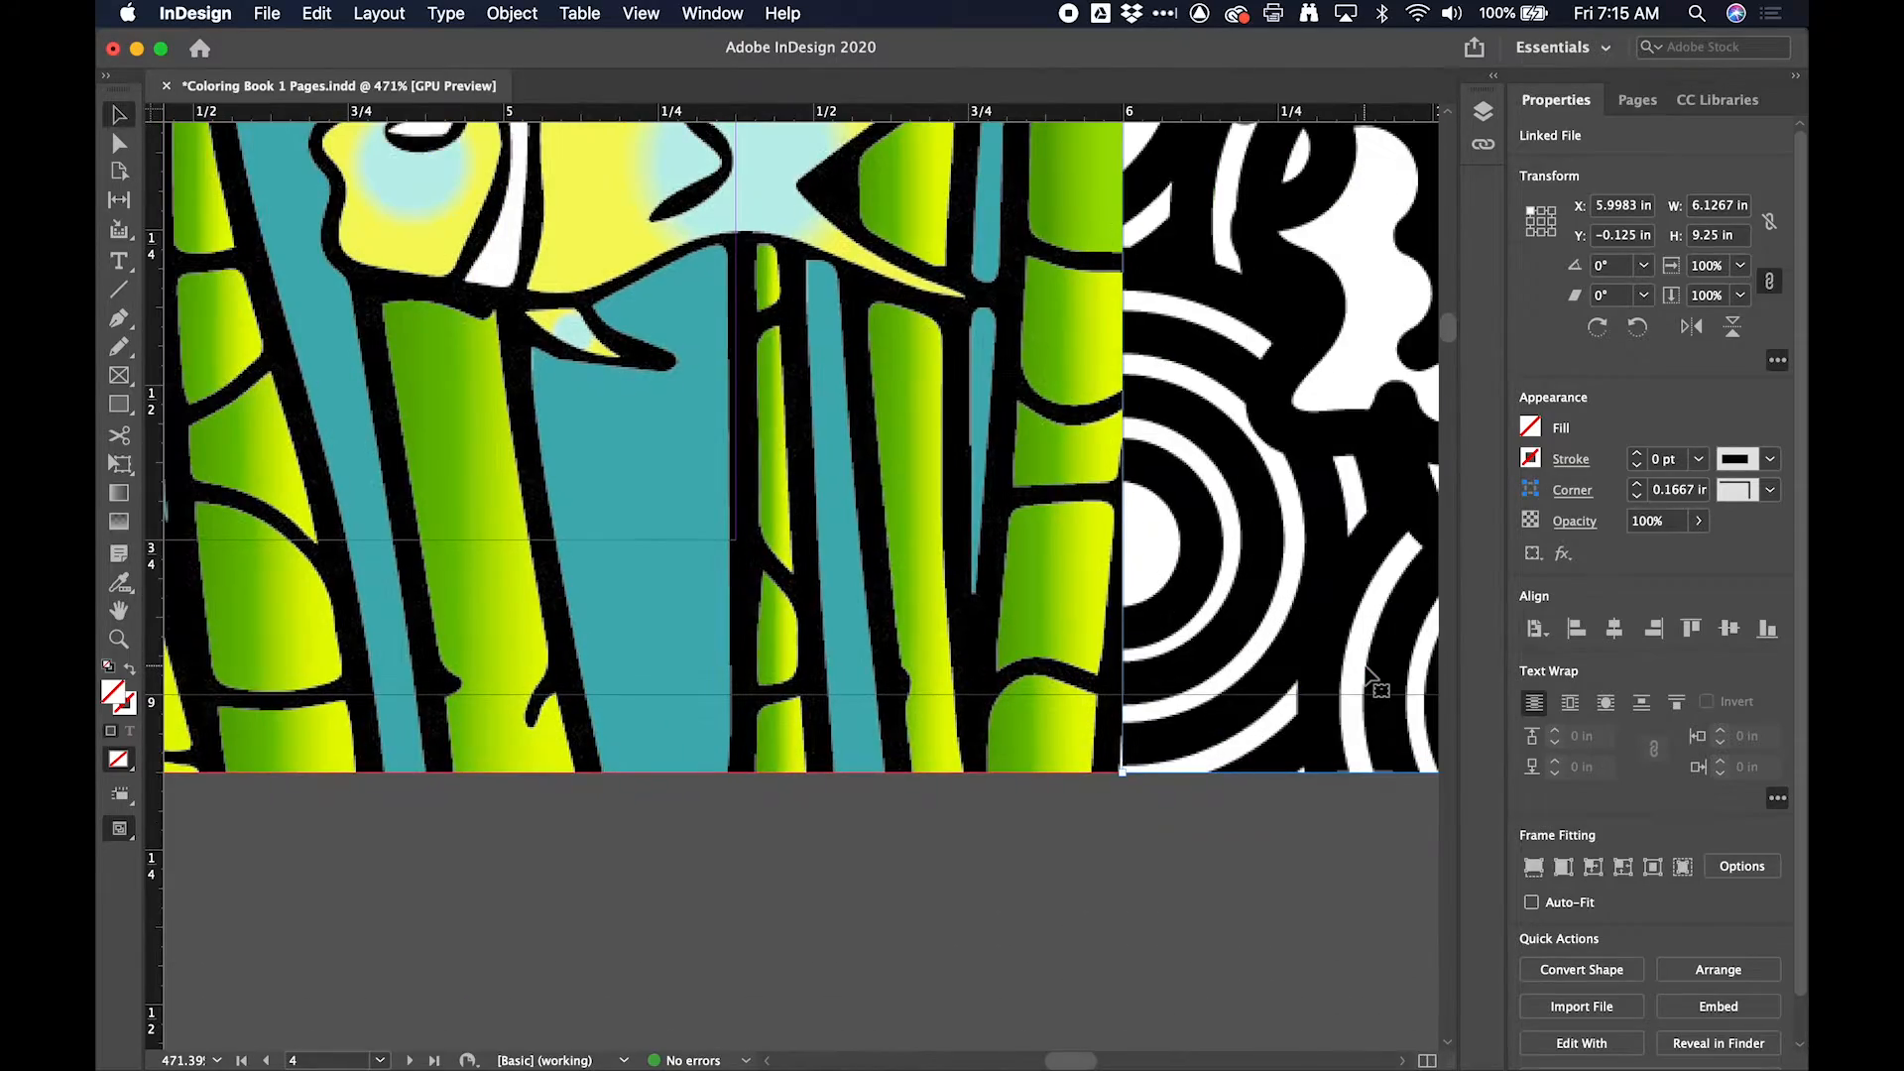
# Step: Shift the clothing pattern image on page 3 to X 5.9983 in so its outer edge aligns with the bleed line
pyautogui.scroll(20, 1365, 676)
pyautogui.scroll(-4, 1365, 676)
pyautogui.hscroll(5, 1365, 677)
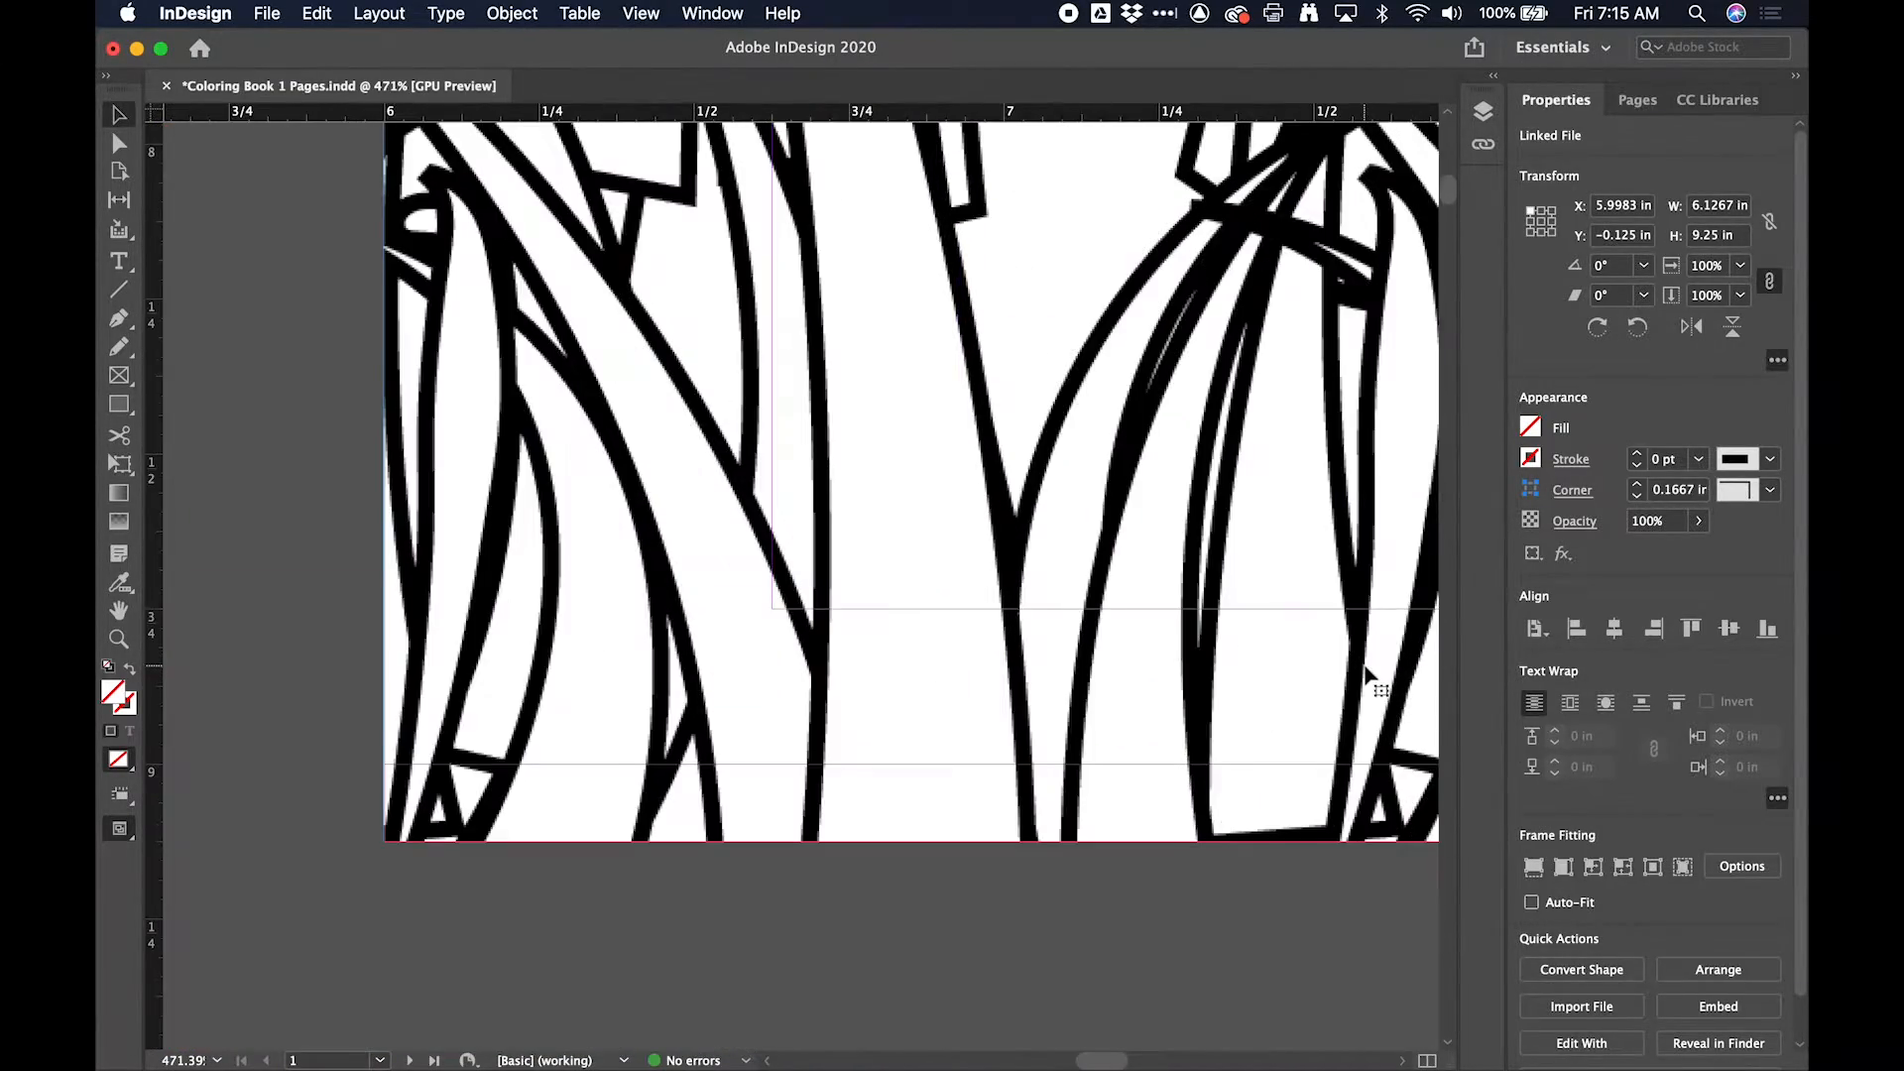
pyautogui.scroll(-10, 1366, 675)
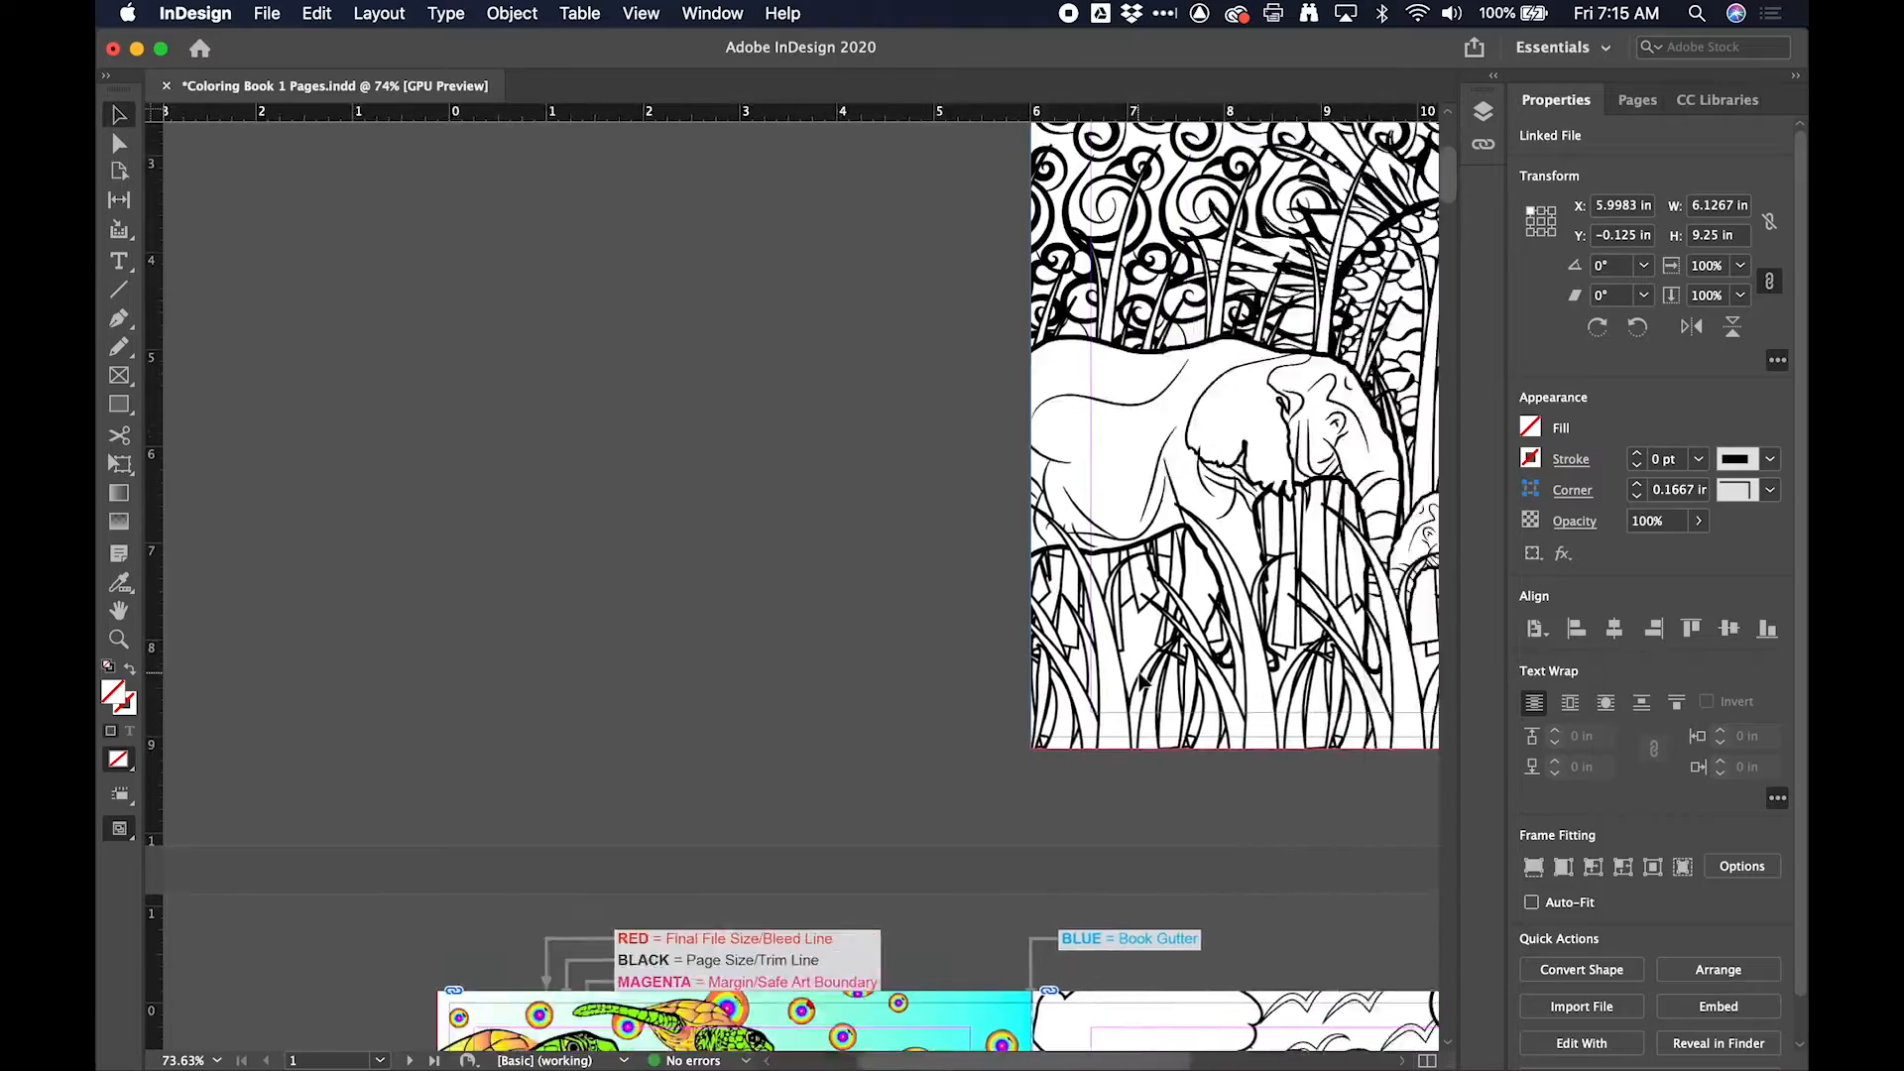
pyautogui.hscroll(6, 1134, 681)
pyautogui.scroll(-6, 1135, 680)
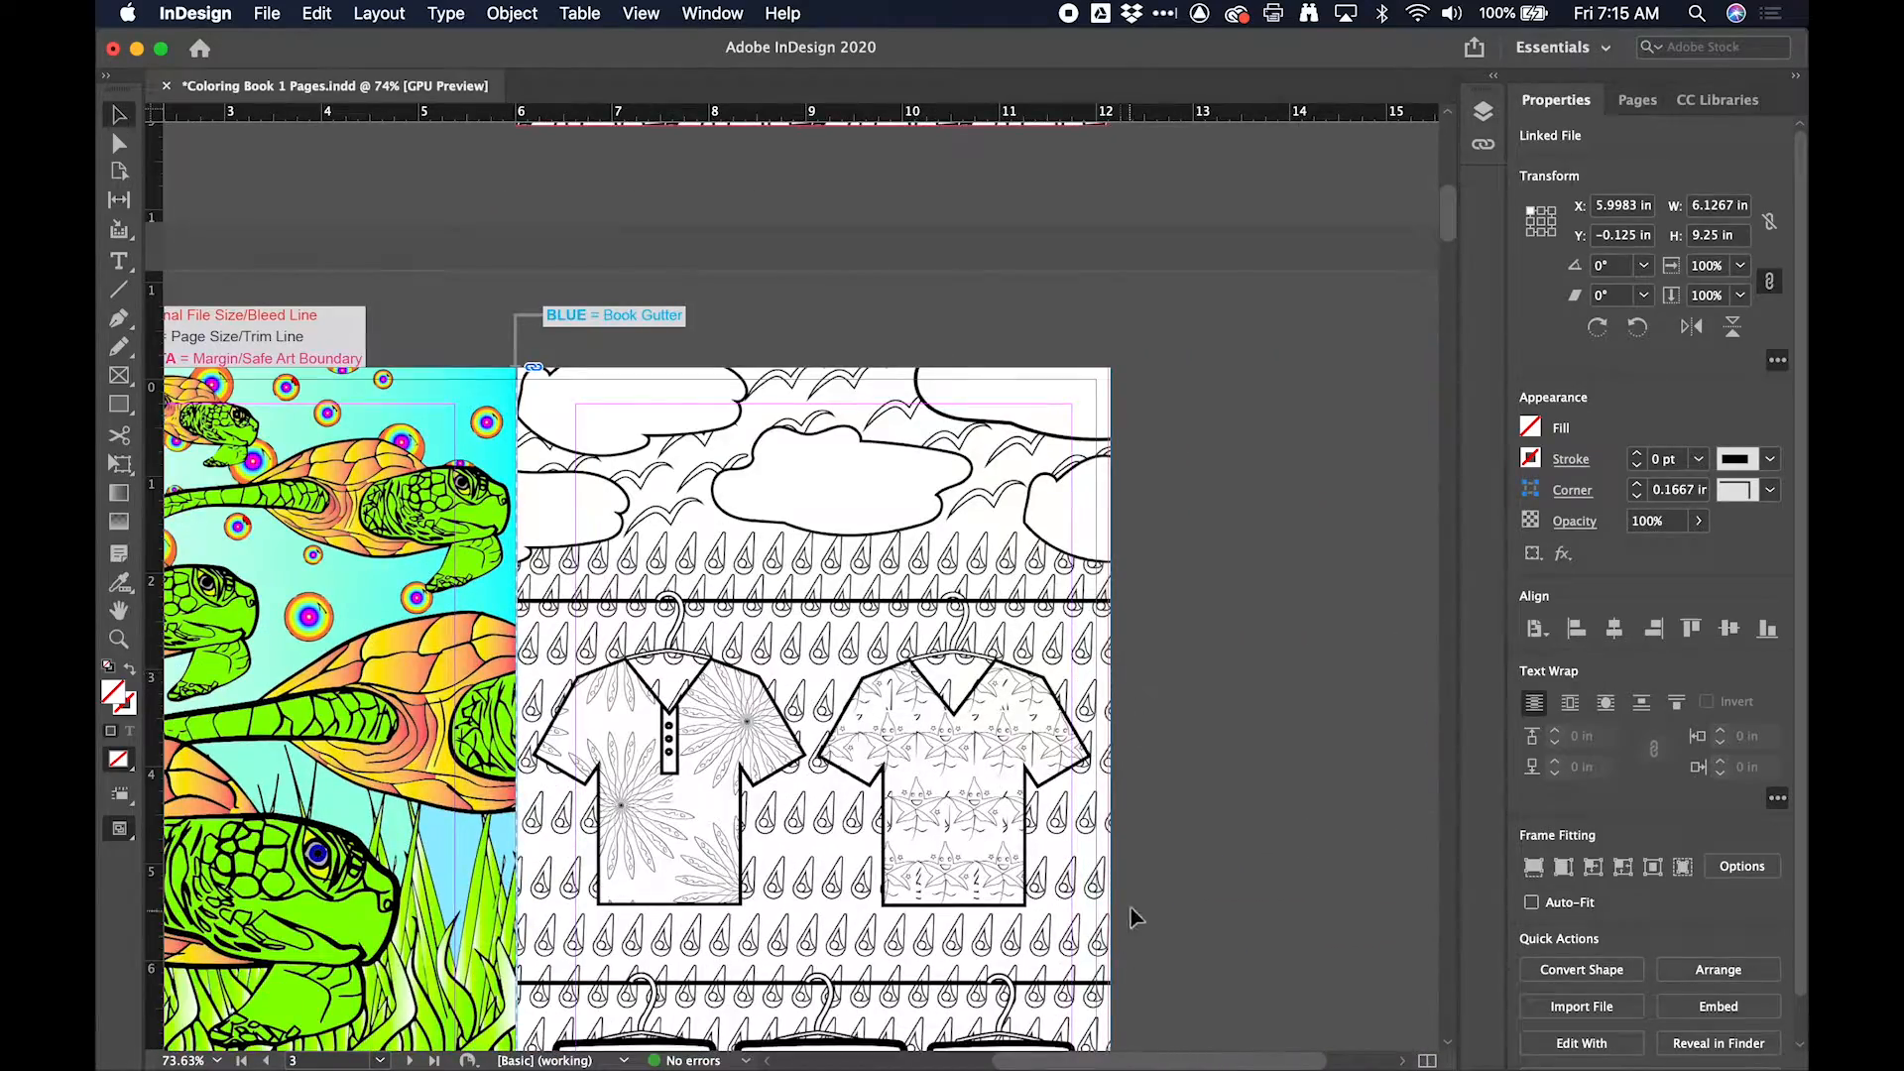
pyautogui.scroll(5, 1131, 912)
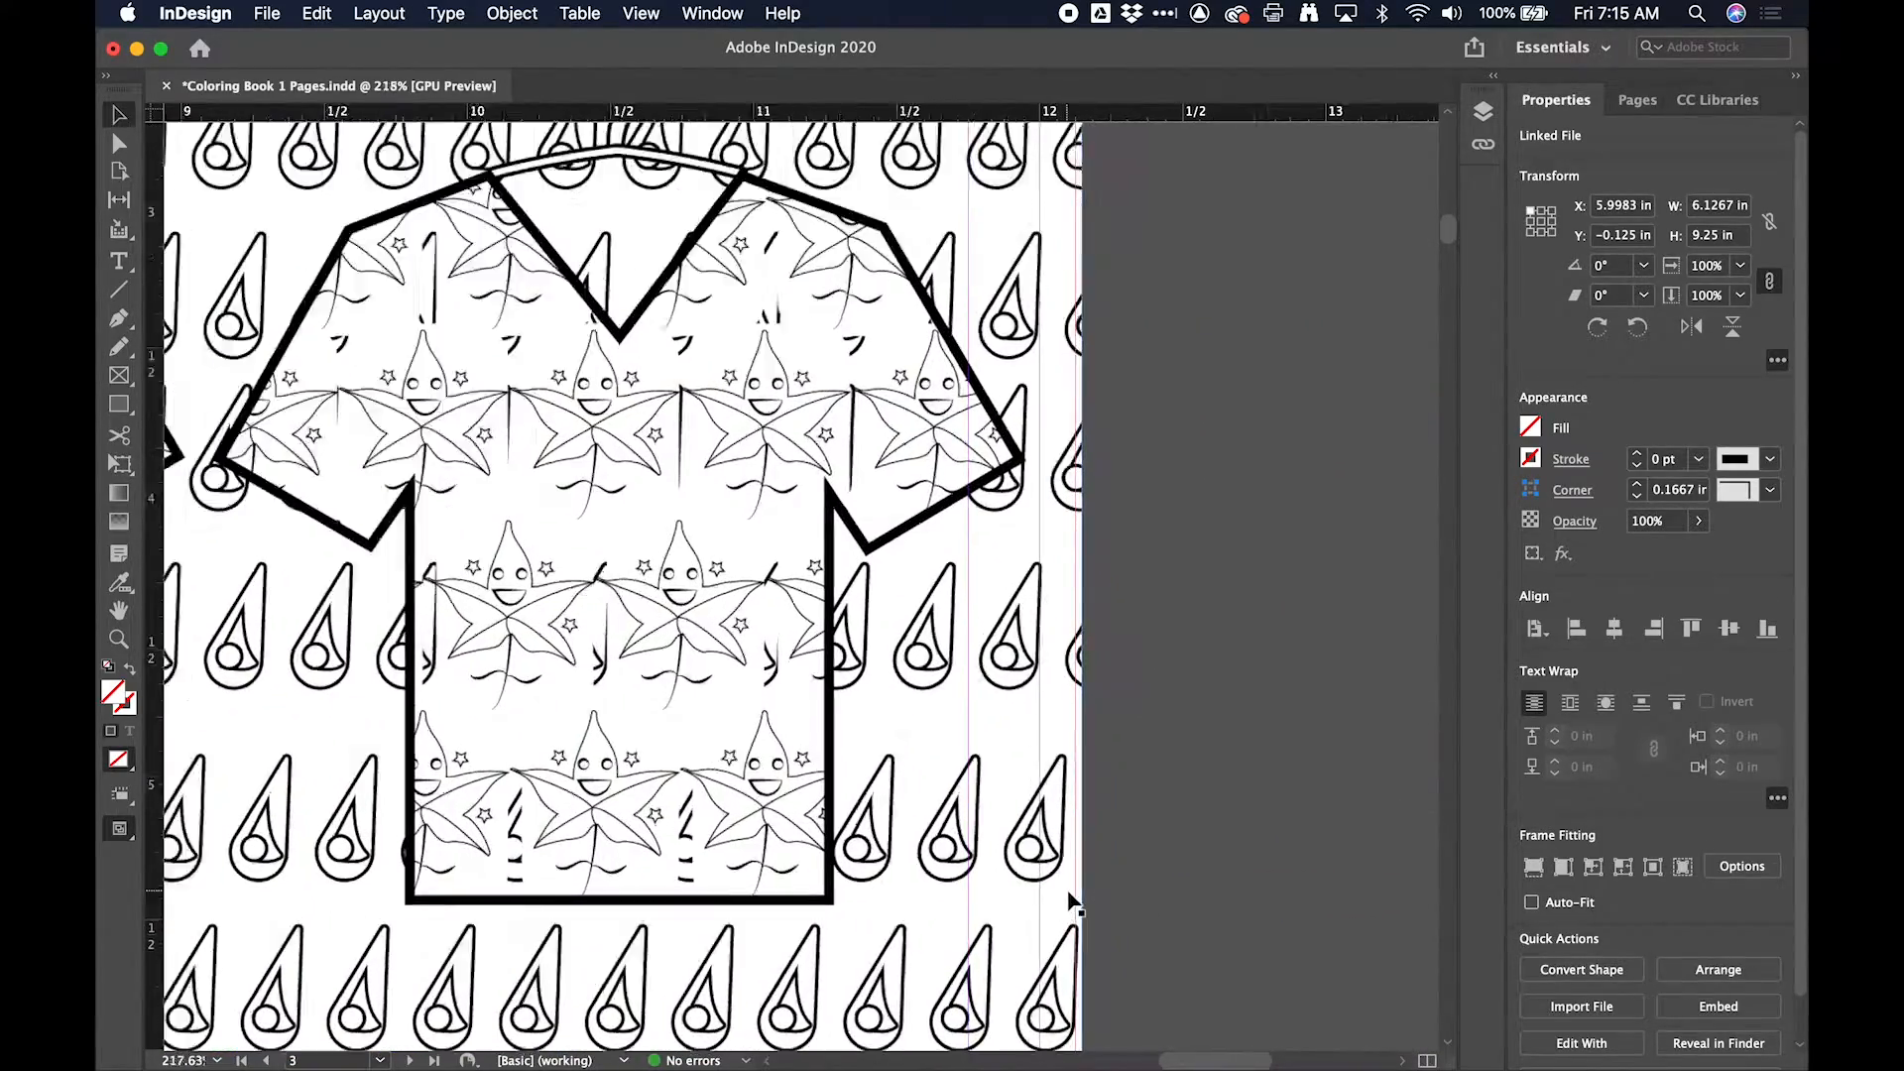
pyautogui.scroll(6, 1071, 902)
pyautogui.scroll(10, 1085, 755)
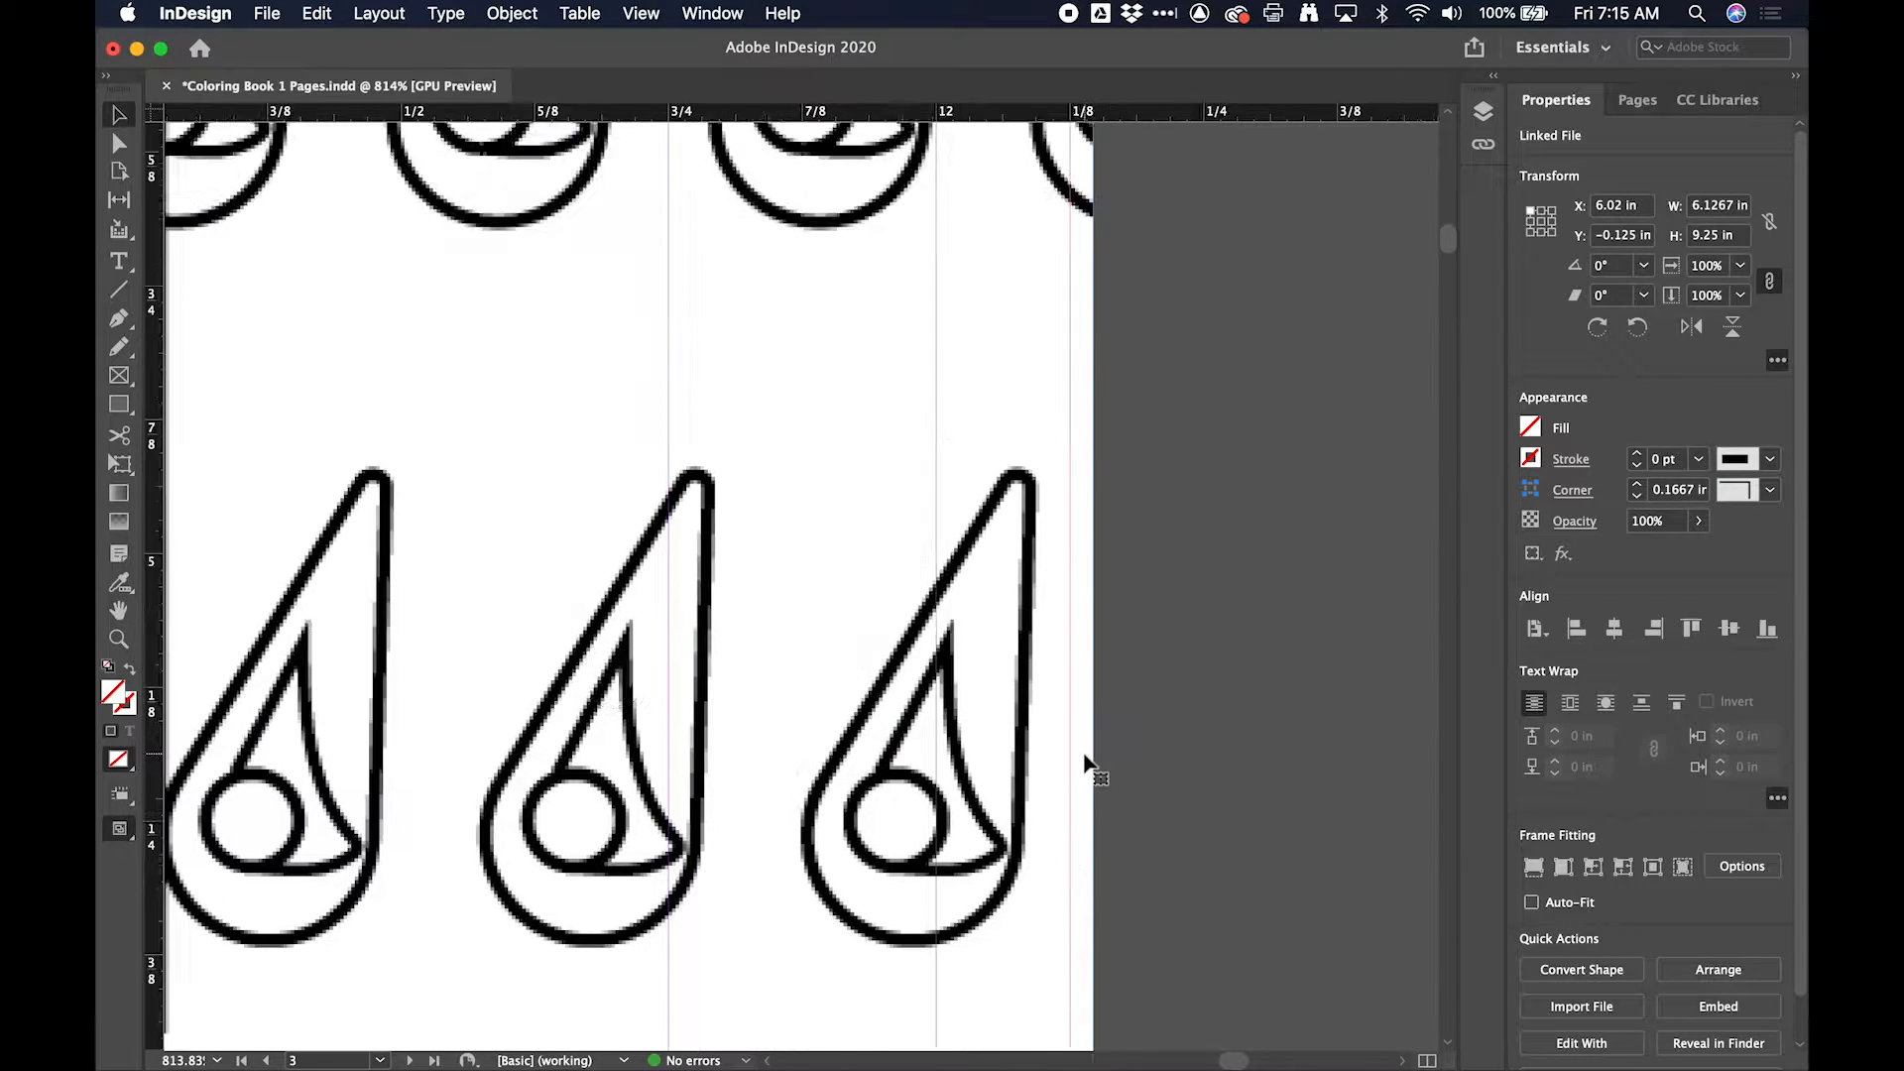
pyautogui.moveTo(1106, 716); pyautogui.dragTo(1093, 716)
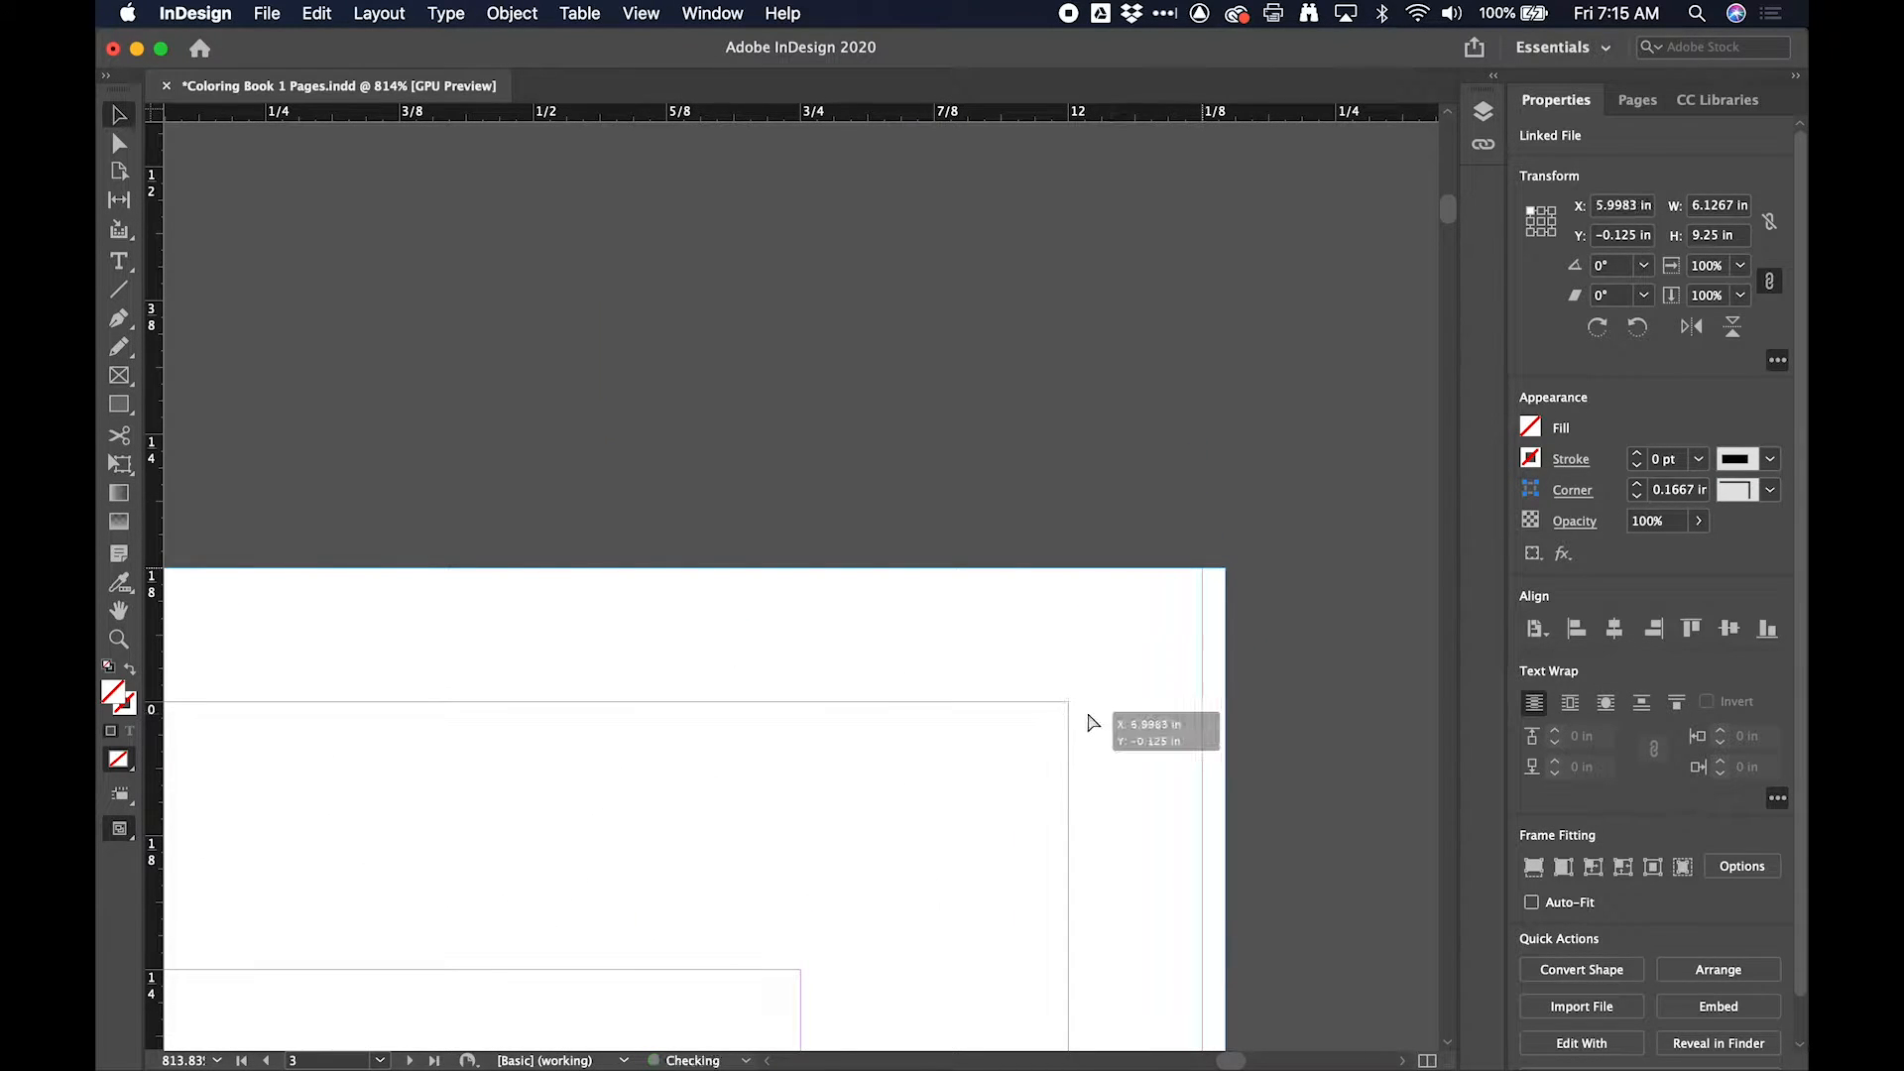
pyautogui.scroll(-6, 1208, 732)
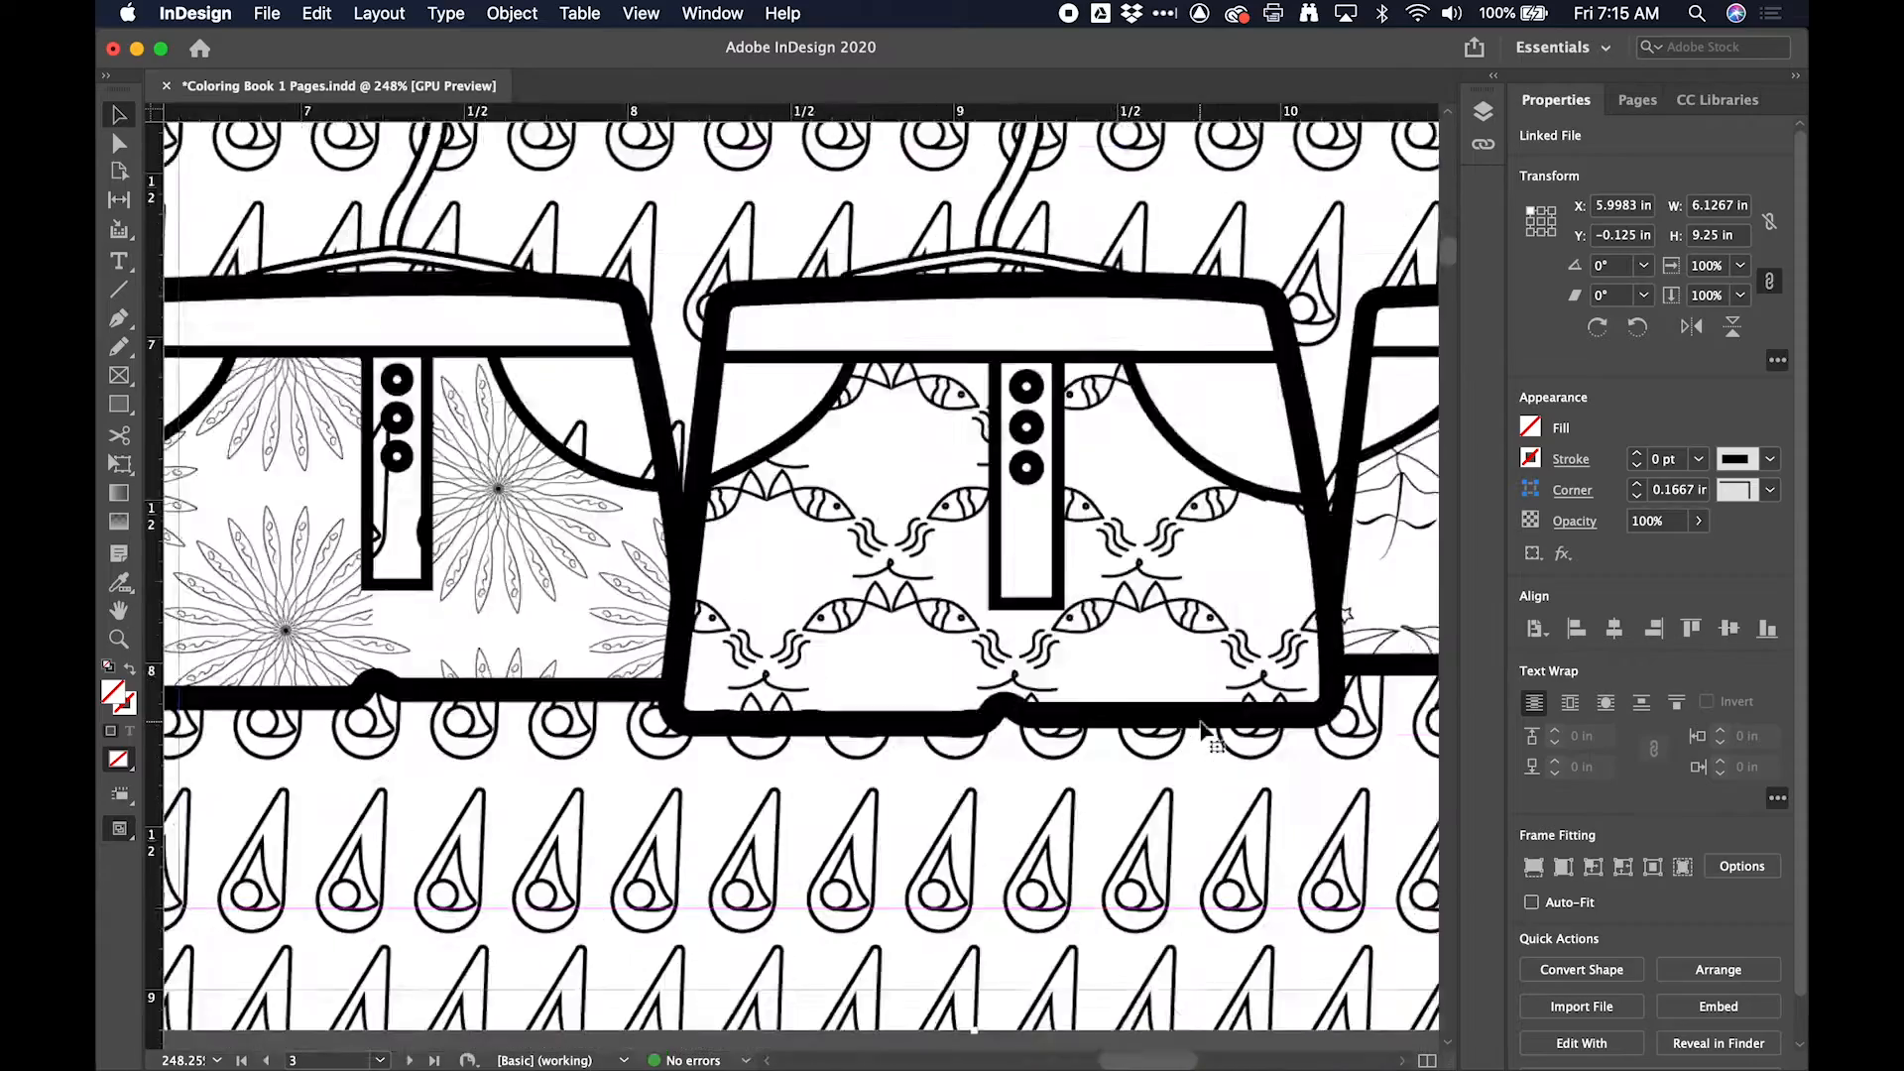
# Step: Go to the empty spread 6–7 in the coloring book document
pyautogui.scroll(-15, 1201, 732)
pyautogui.scroll(-6, 1203, 735)
pyautogui.scroll(-2, 1204, 736)
pyautogui.scroll(-3, 1204, 736)
pyautogui.click(1637, 100)
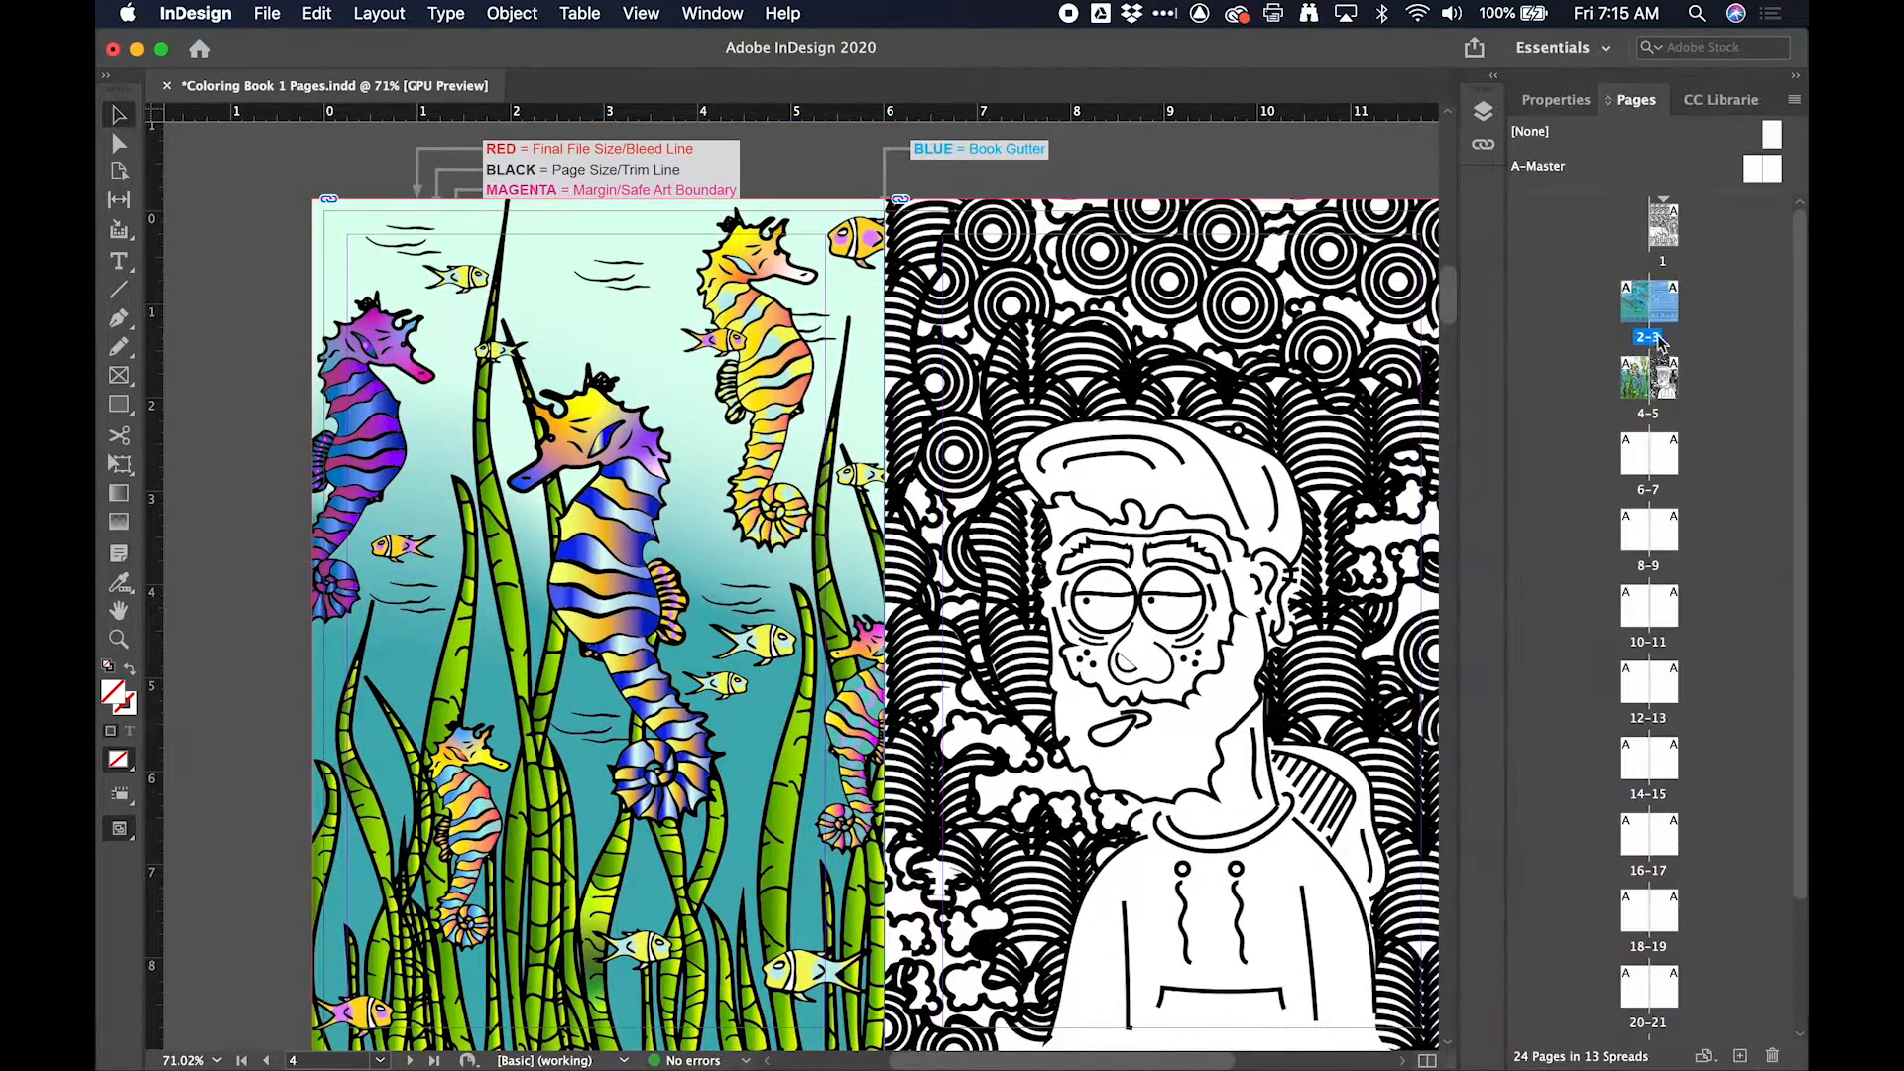
pyautogui.doubleClick(1638, 474)
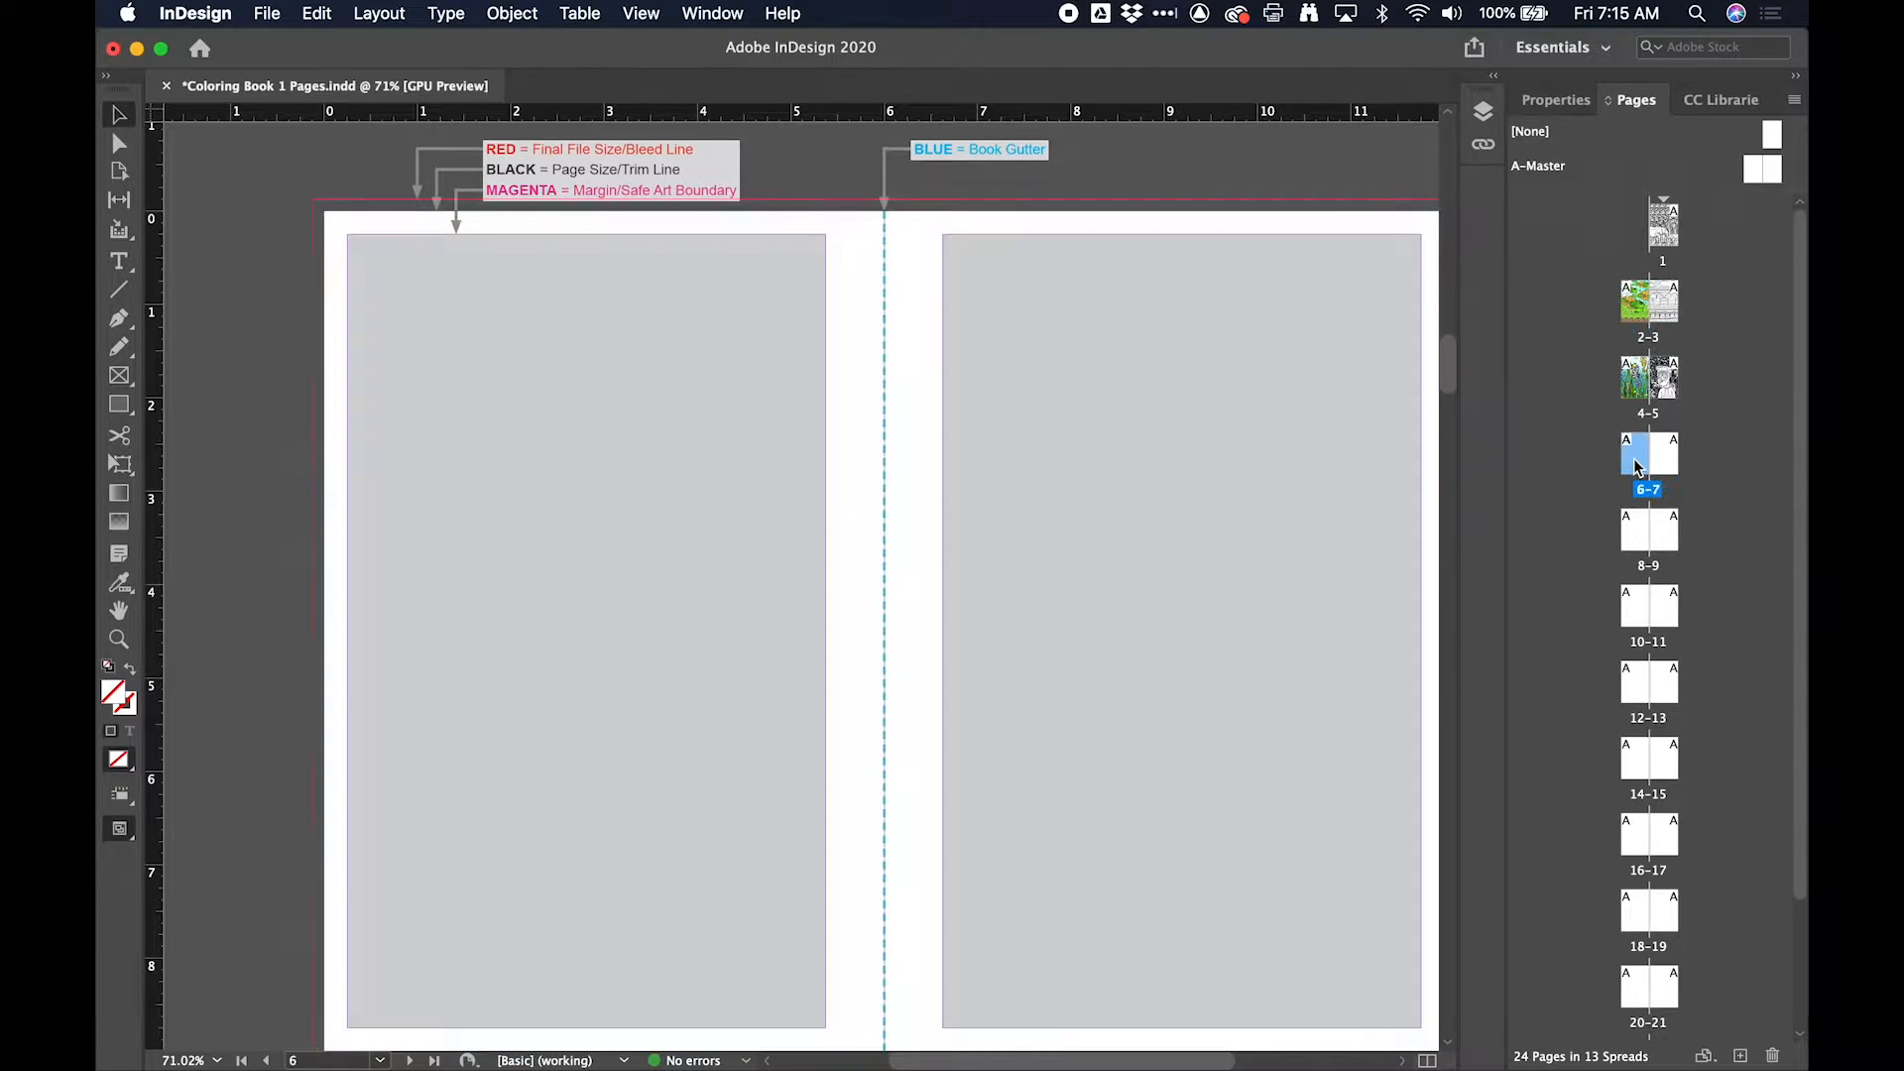
# Step: Start placing a file and preview the ColoringBook images from in-class gradient assignment-01.jpg through inclasspattern-01.jpg
pyautogui.press('super+d')
pyautogui.scroll(-10, 806, 516)
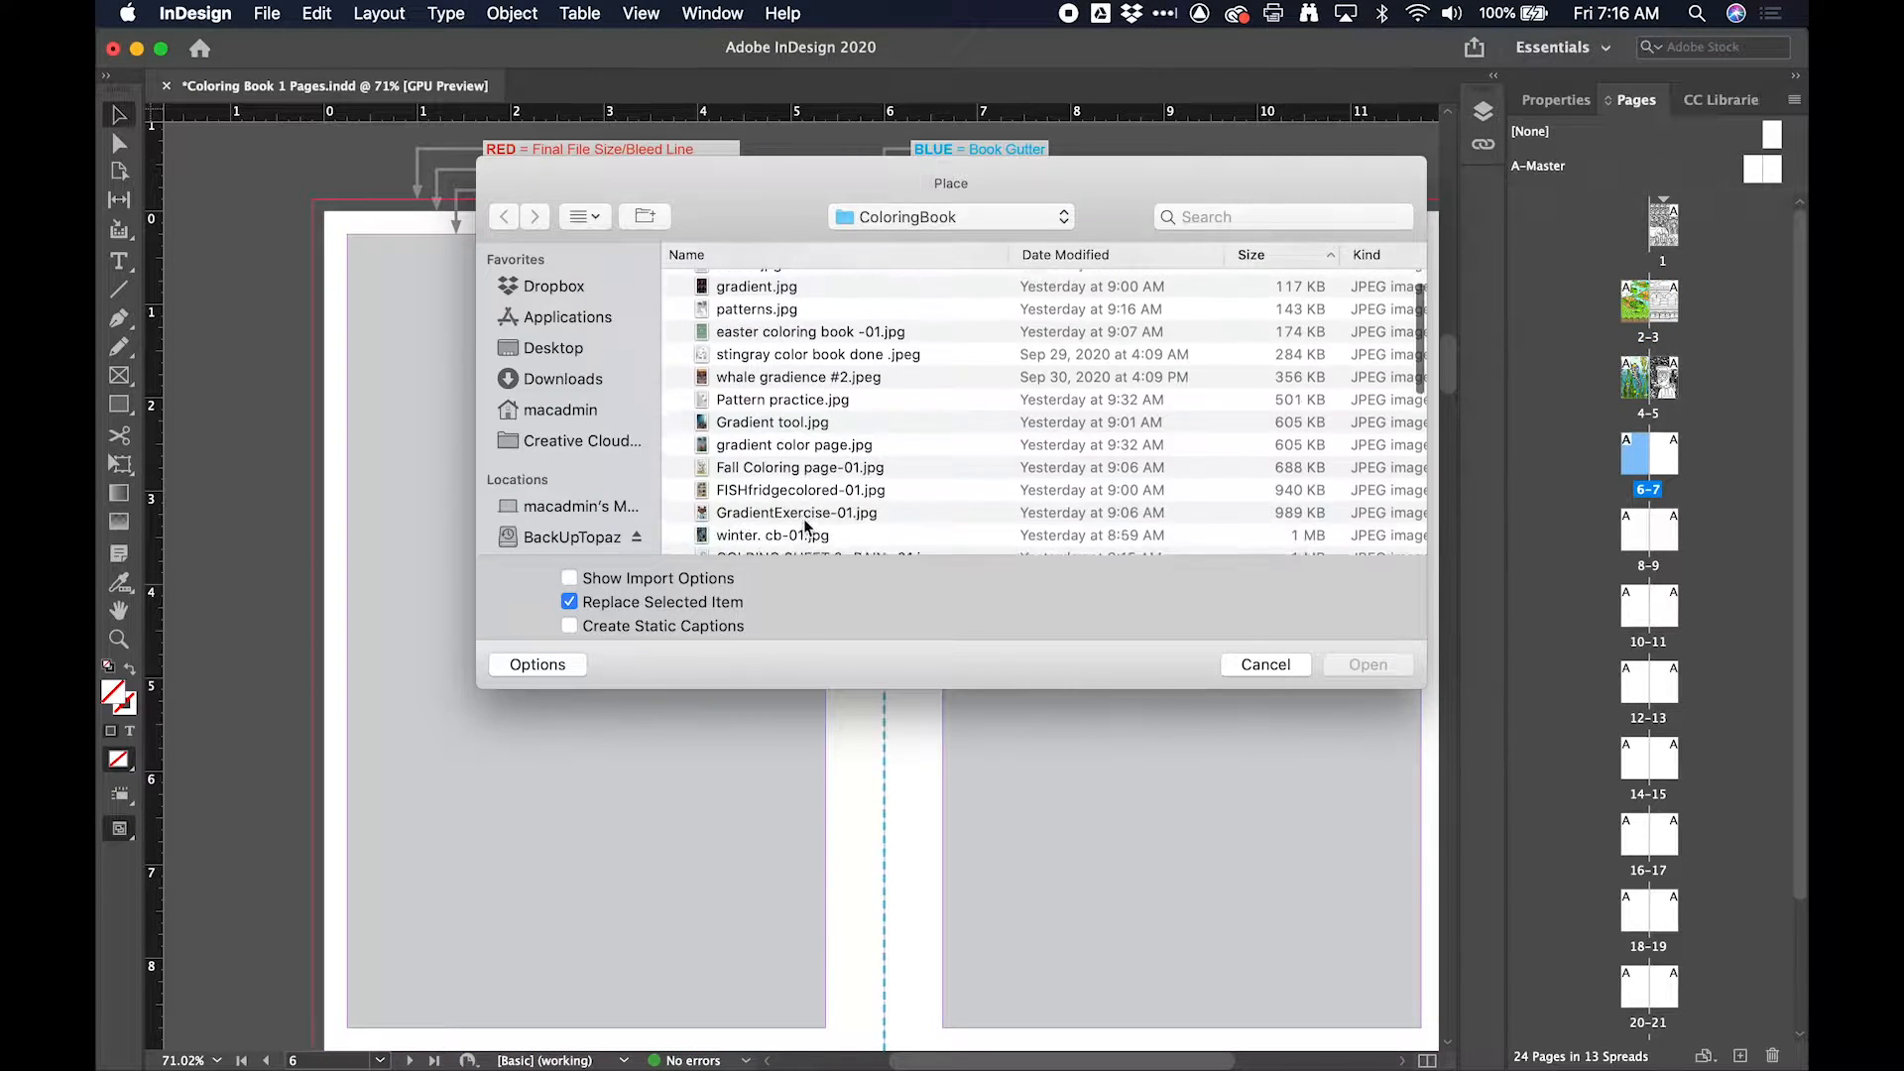
pyautogui.scroll(3, 798, 521)
pyautogui.click(786, 431)
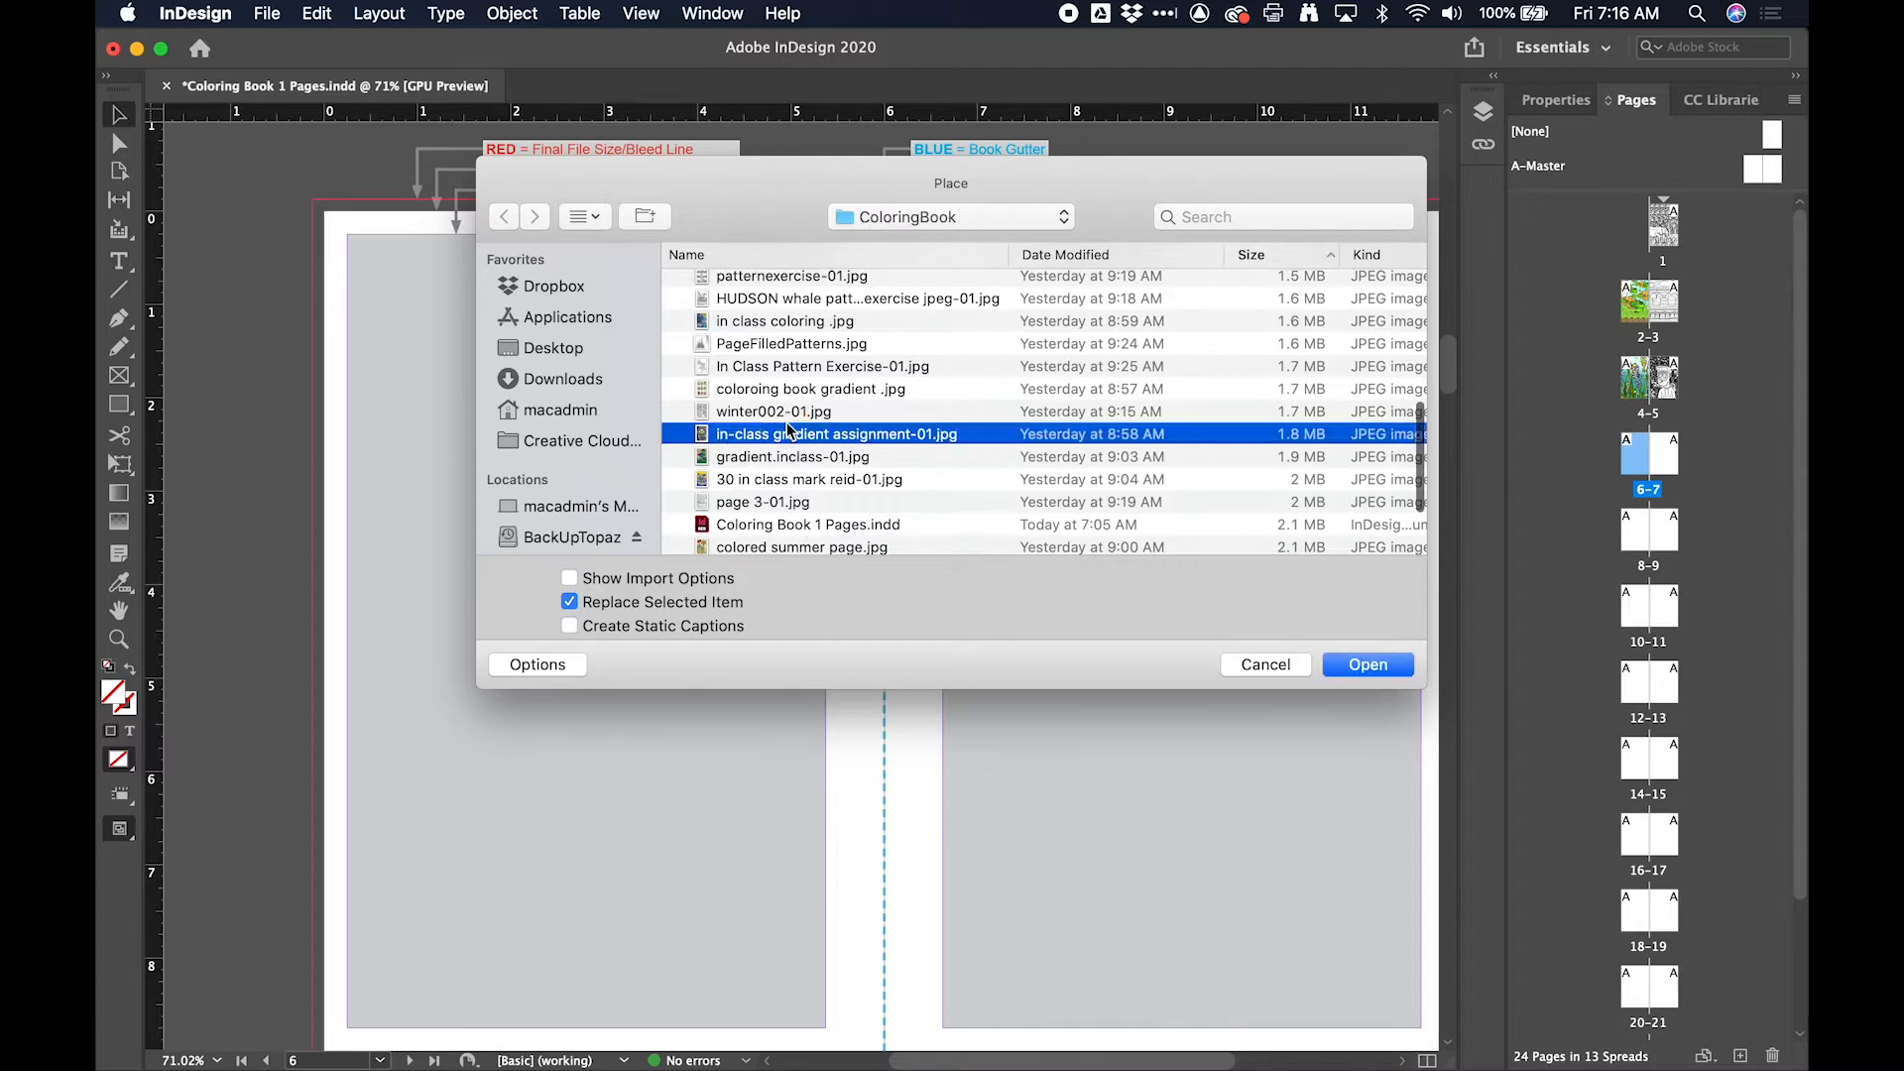
pyautogui.press('space')
pyautogui.press('Down')
pyautogui.press('Down')
pyautogui.press('Down')
pyautogui.press('Down')
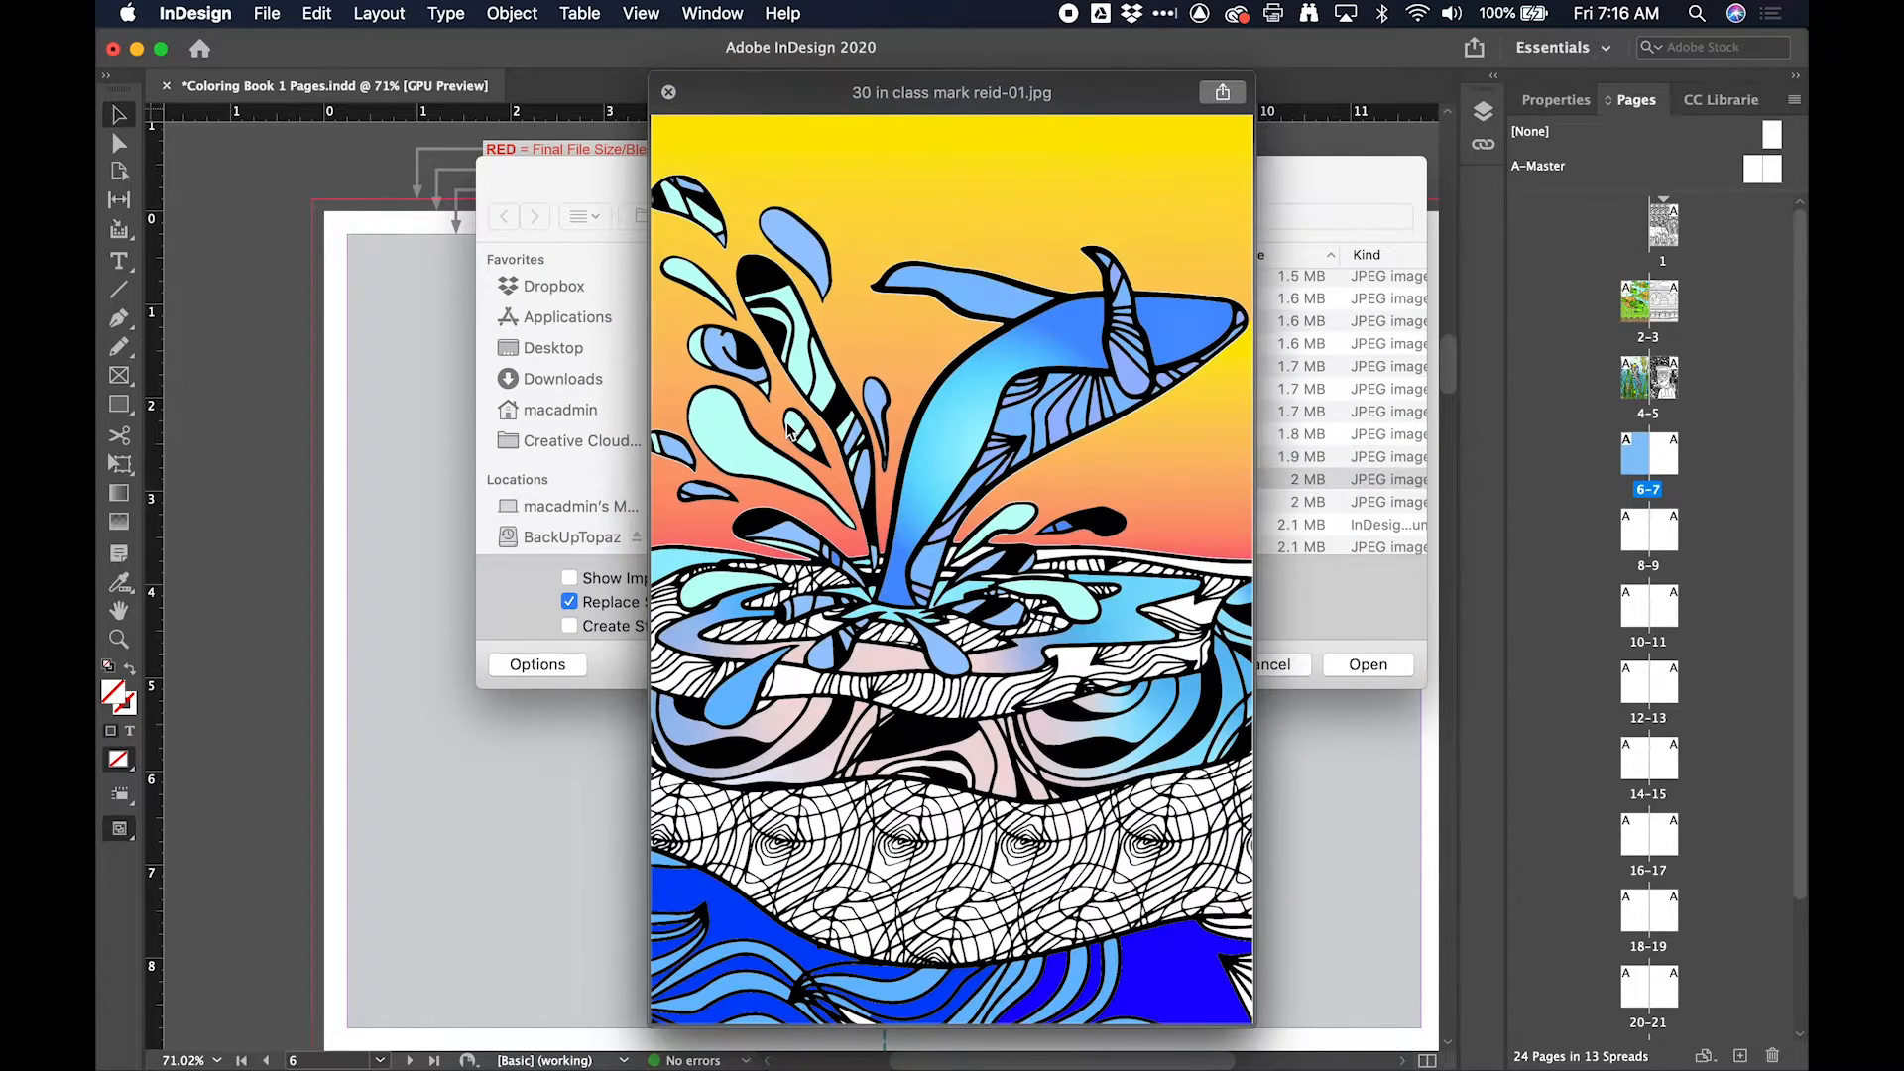
pyautogui.press('Down')
pyautogui.press('Up')
pyautogui.press('Down')
pyautogui.press('Down')
pyautogui.press('Down')
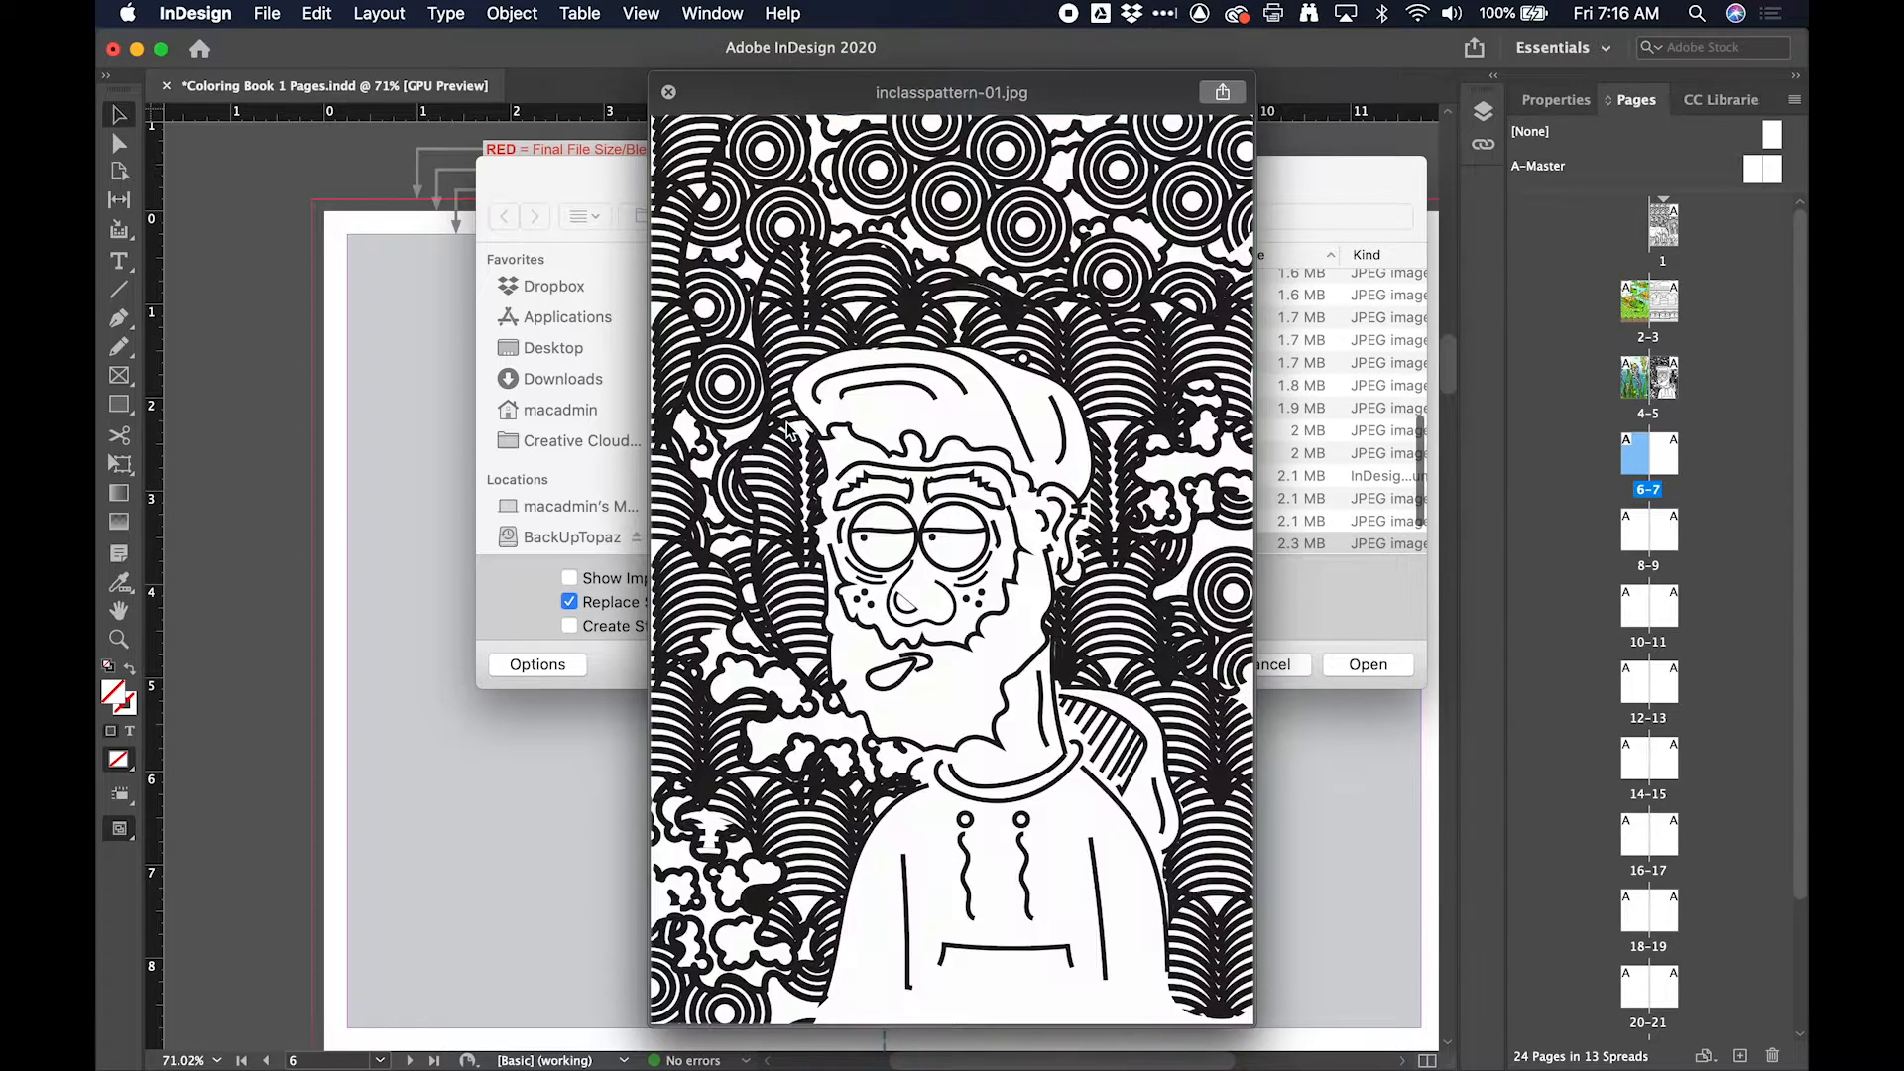
# Step: Load colored summer page.jpg, page 3-01.jpg, the 2 MB in-class whale image, gradient.inclass-01.jpg, in-class gradient assignment-01.jpg and winter002-01.jpg for placing
pyautogui.press('Up')
pyautogui.press('Up')
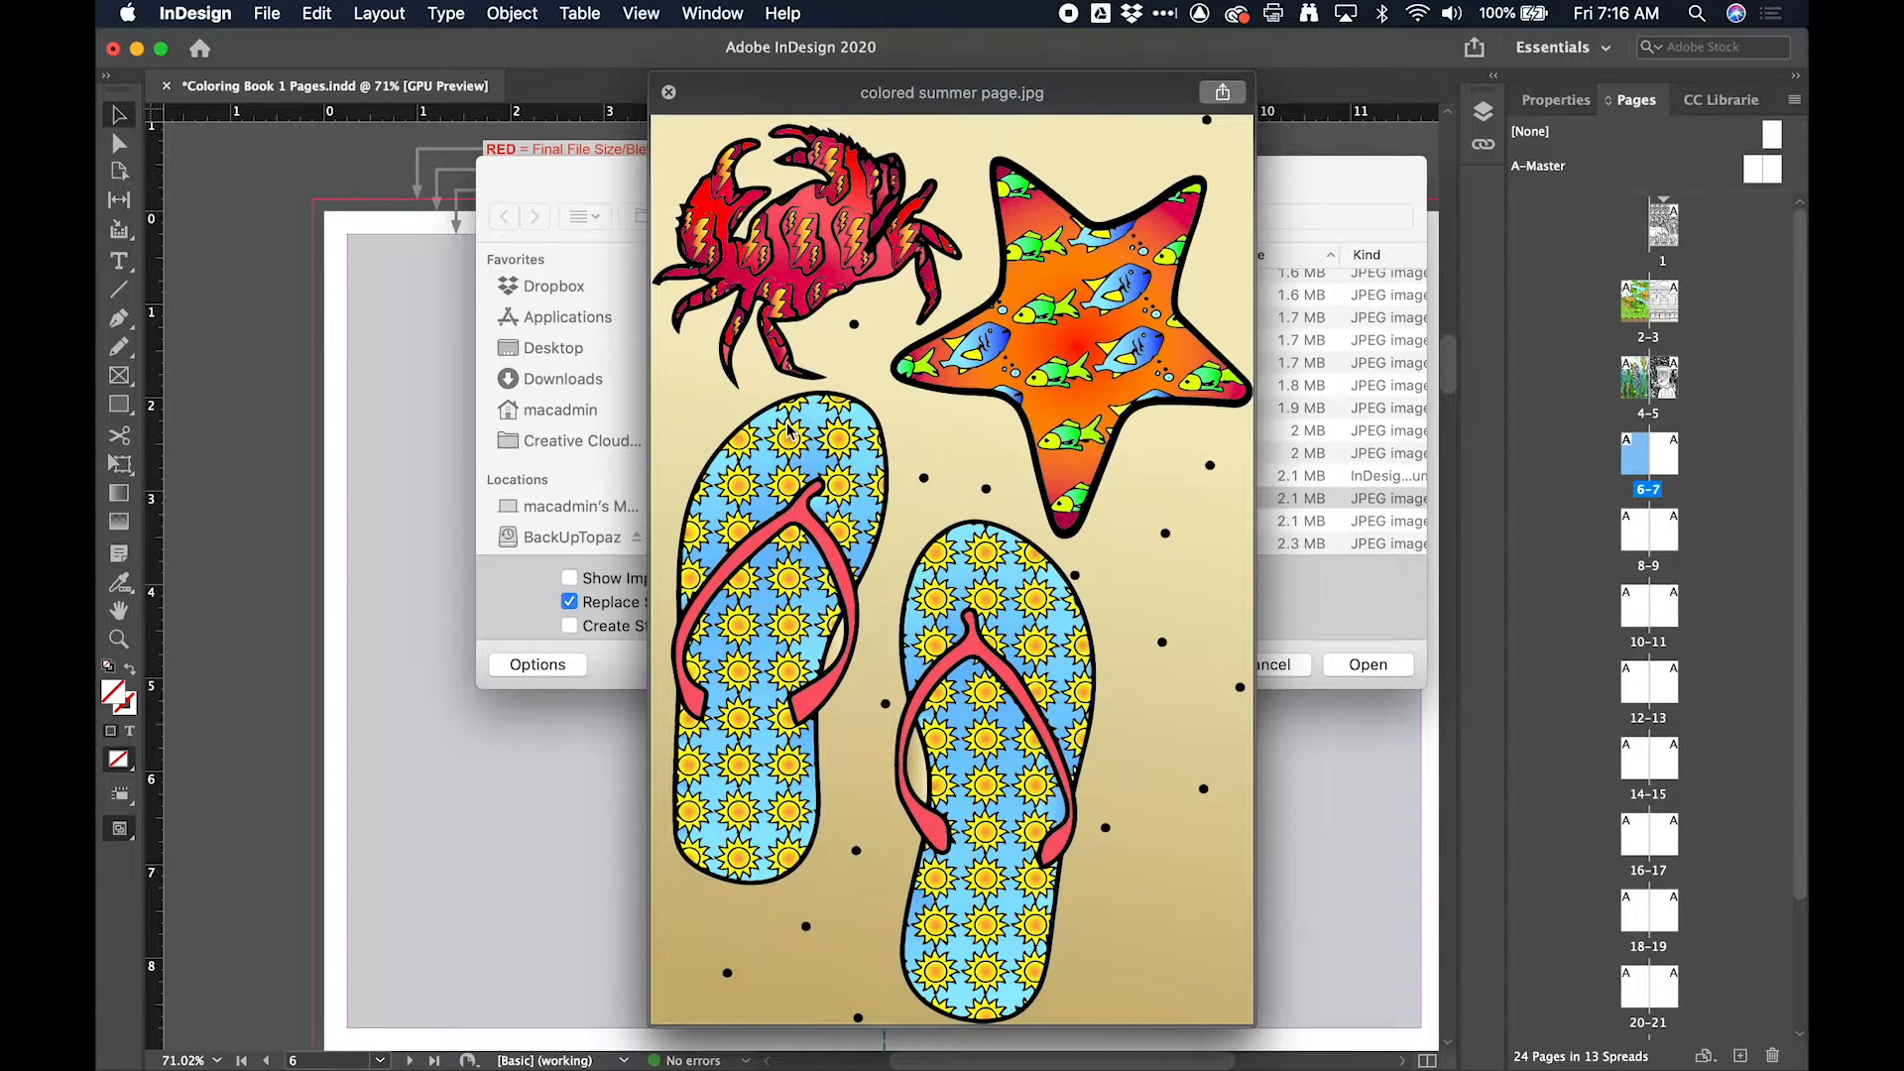
pyautogui.press('space')
pyautogui.keyDown('shift'); pyautogui.click(746, 476); pyautogui.keyUp('shift')
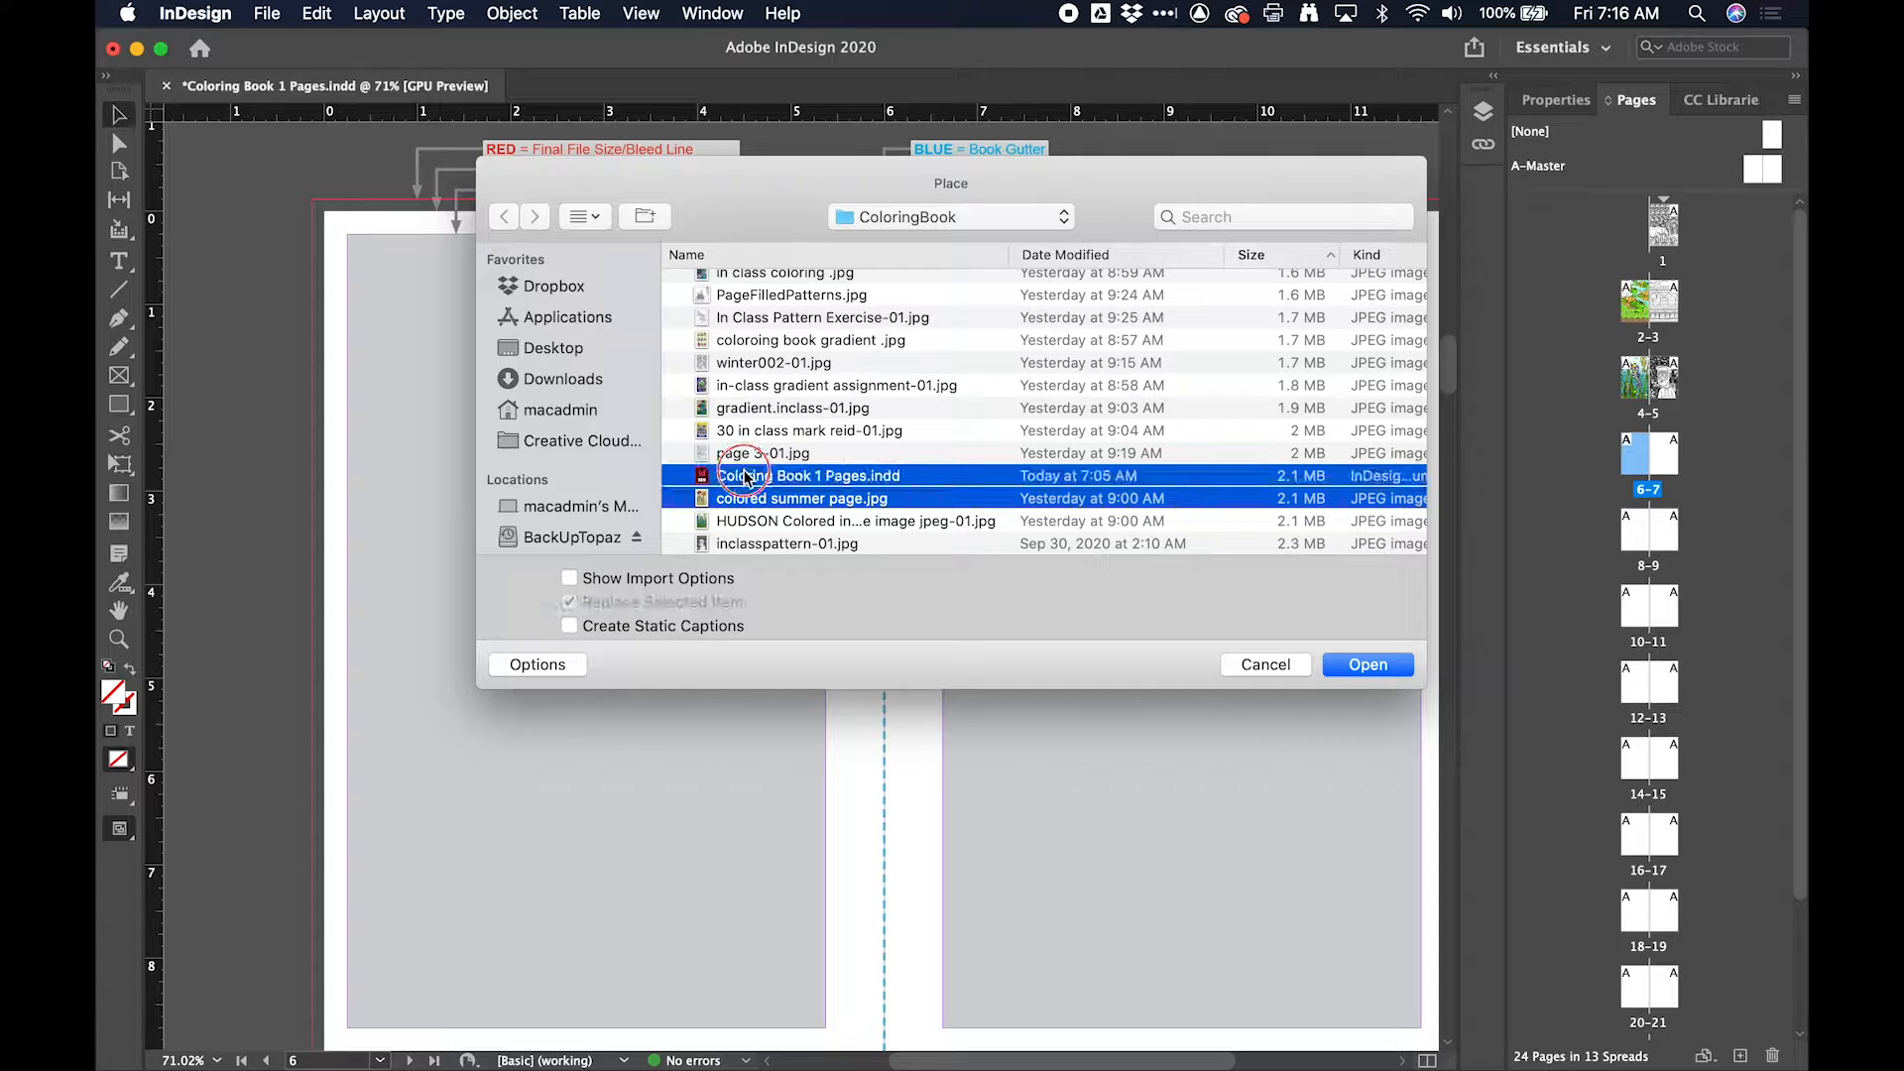
pyautogui.keyDown('super'); pyautogui.click(746, 476); pyautogui.keyUp('super')
pyautogui.keyDown('super'); pyautogui.click(759, 453); pyautogui.keyUp('super')
pyautogui.keyDown('super'); pyautogui.click(769, 430); pyautogui.keyUp('super')
pyautogui.keyDown('super'); pyautogui.click(765, 407); pyautogui.keyUp('super')
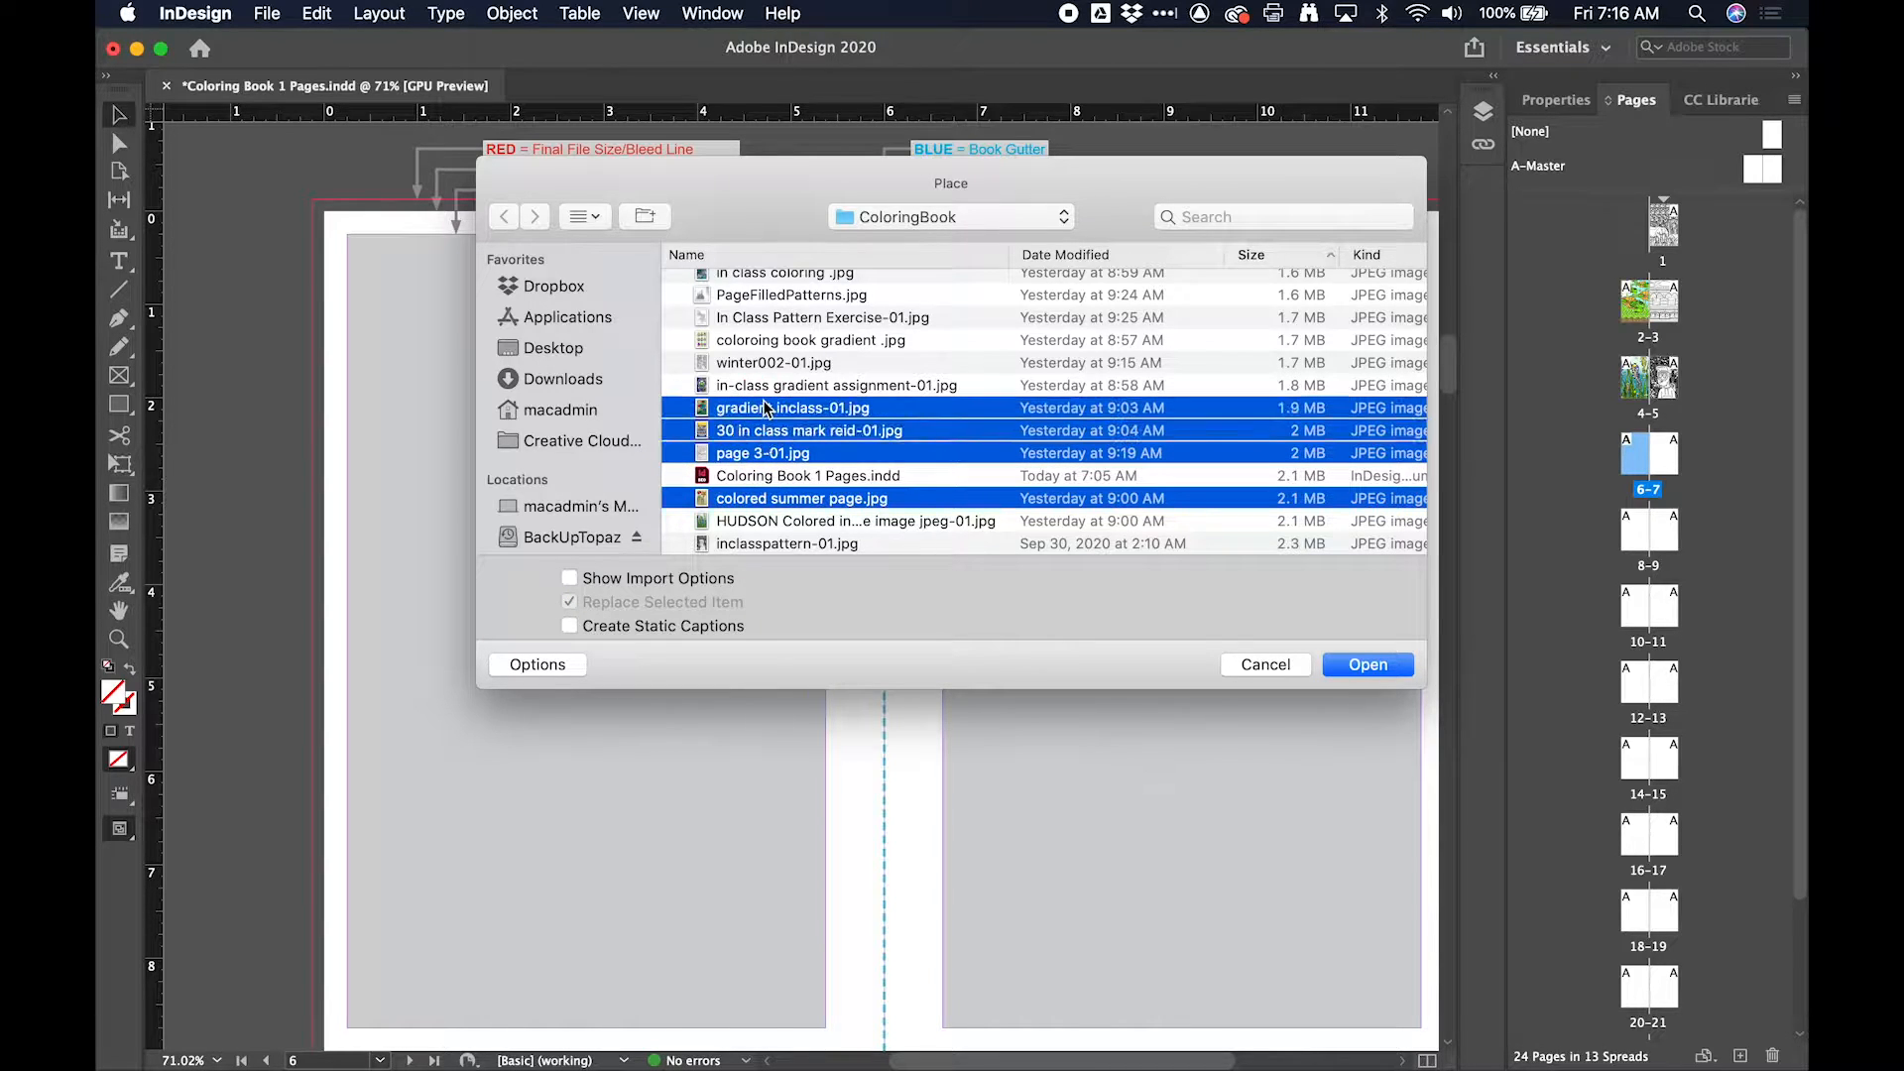
pyautogui.keyDown('super'); pyautogui.click(773, 386); pyautogui.keyUp('super')
pyautogui.keyDown('super'); pyautogui.click(784, 363); pyautogui.keyUp('super')
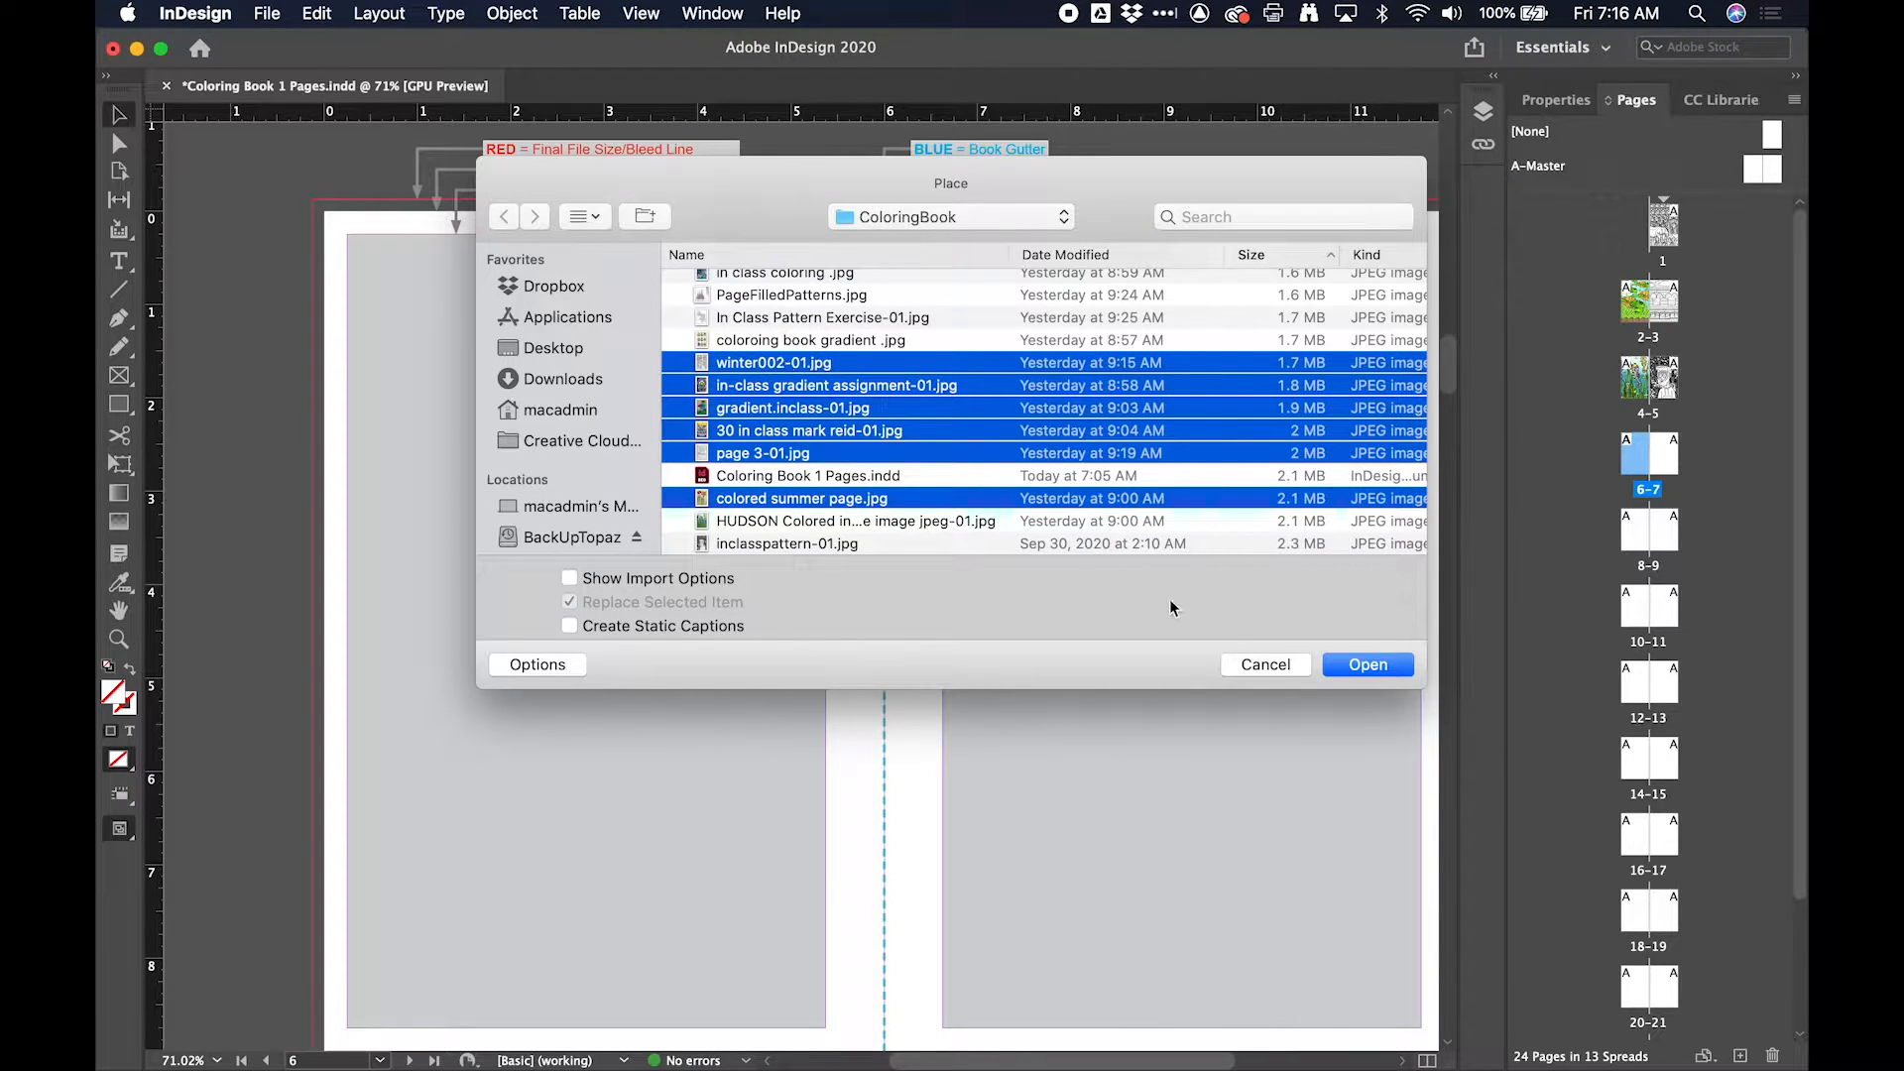
pyautogui.click(1367, 665)
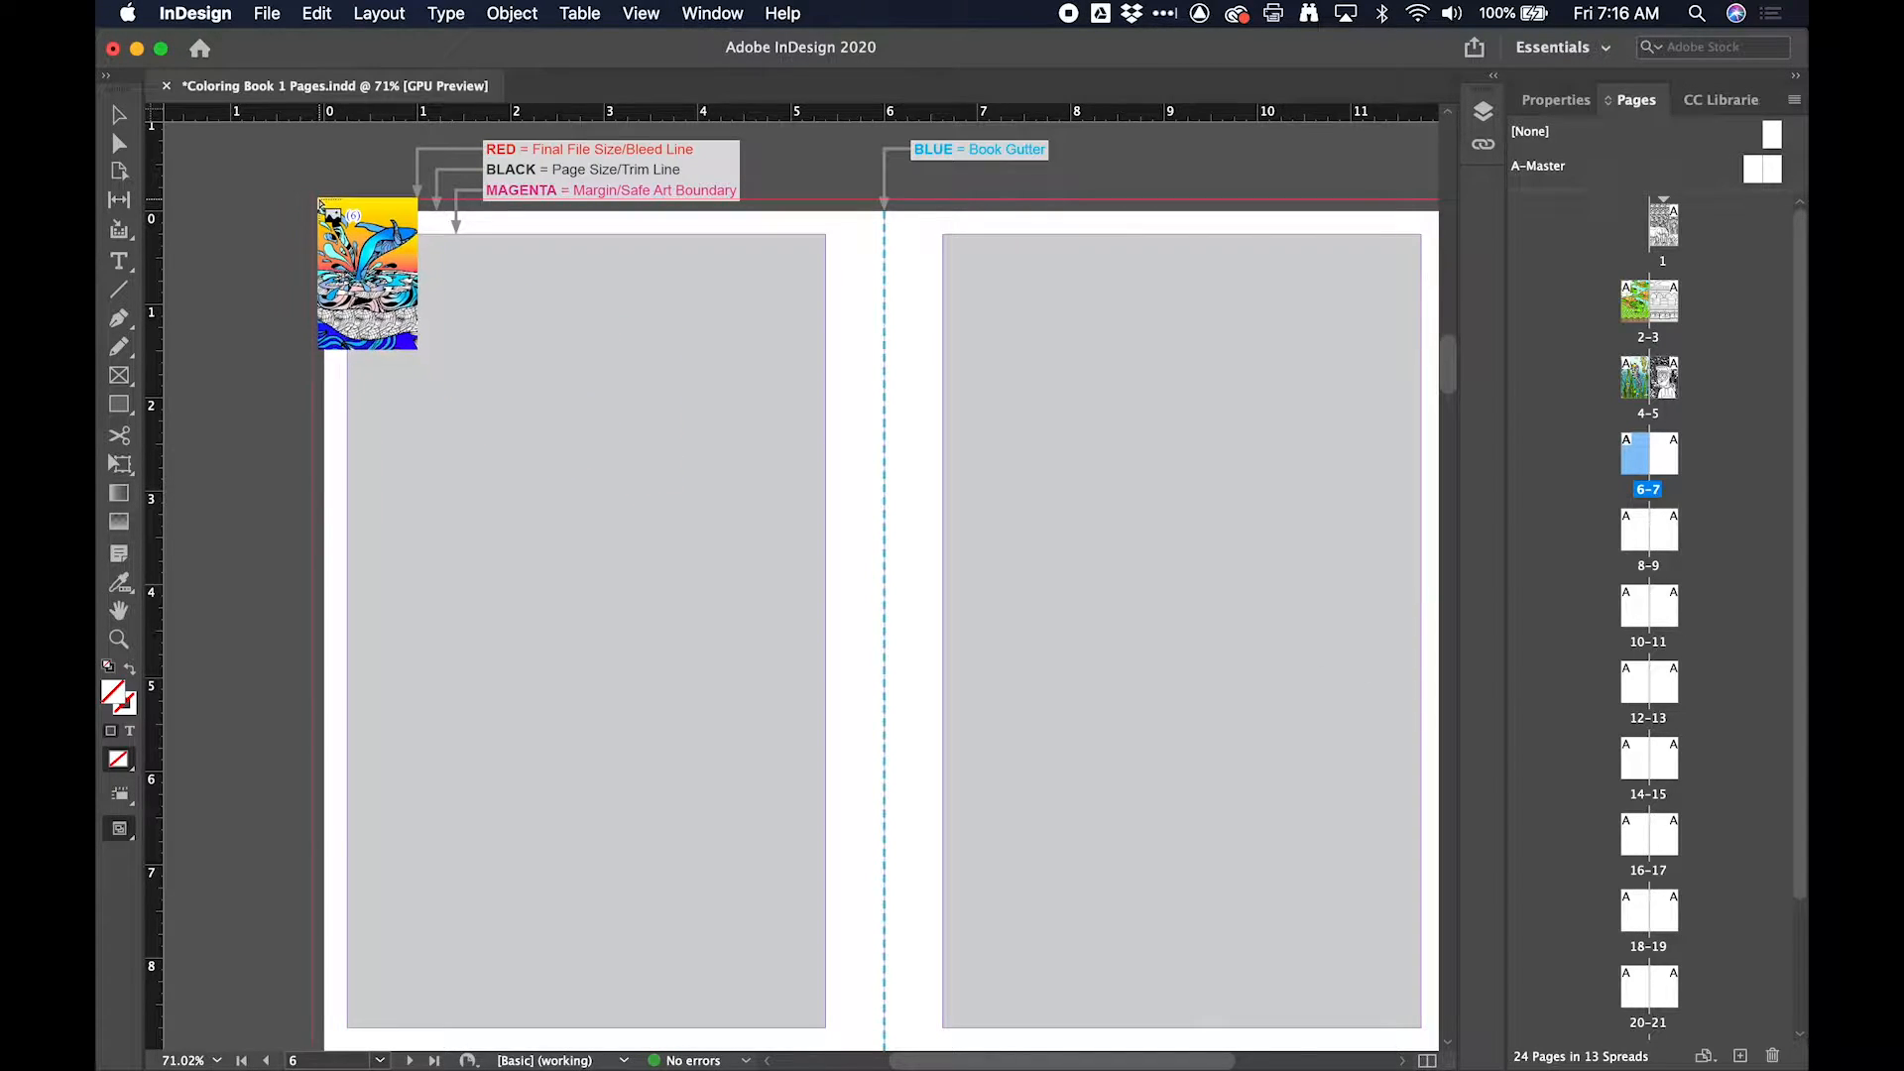
# Step: Place the whale, flip-flops, fish and Taurus images on pages 6 to 9, starting at each page's upper-left bleed or gutter corner
pyautogui.click(318, 201)
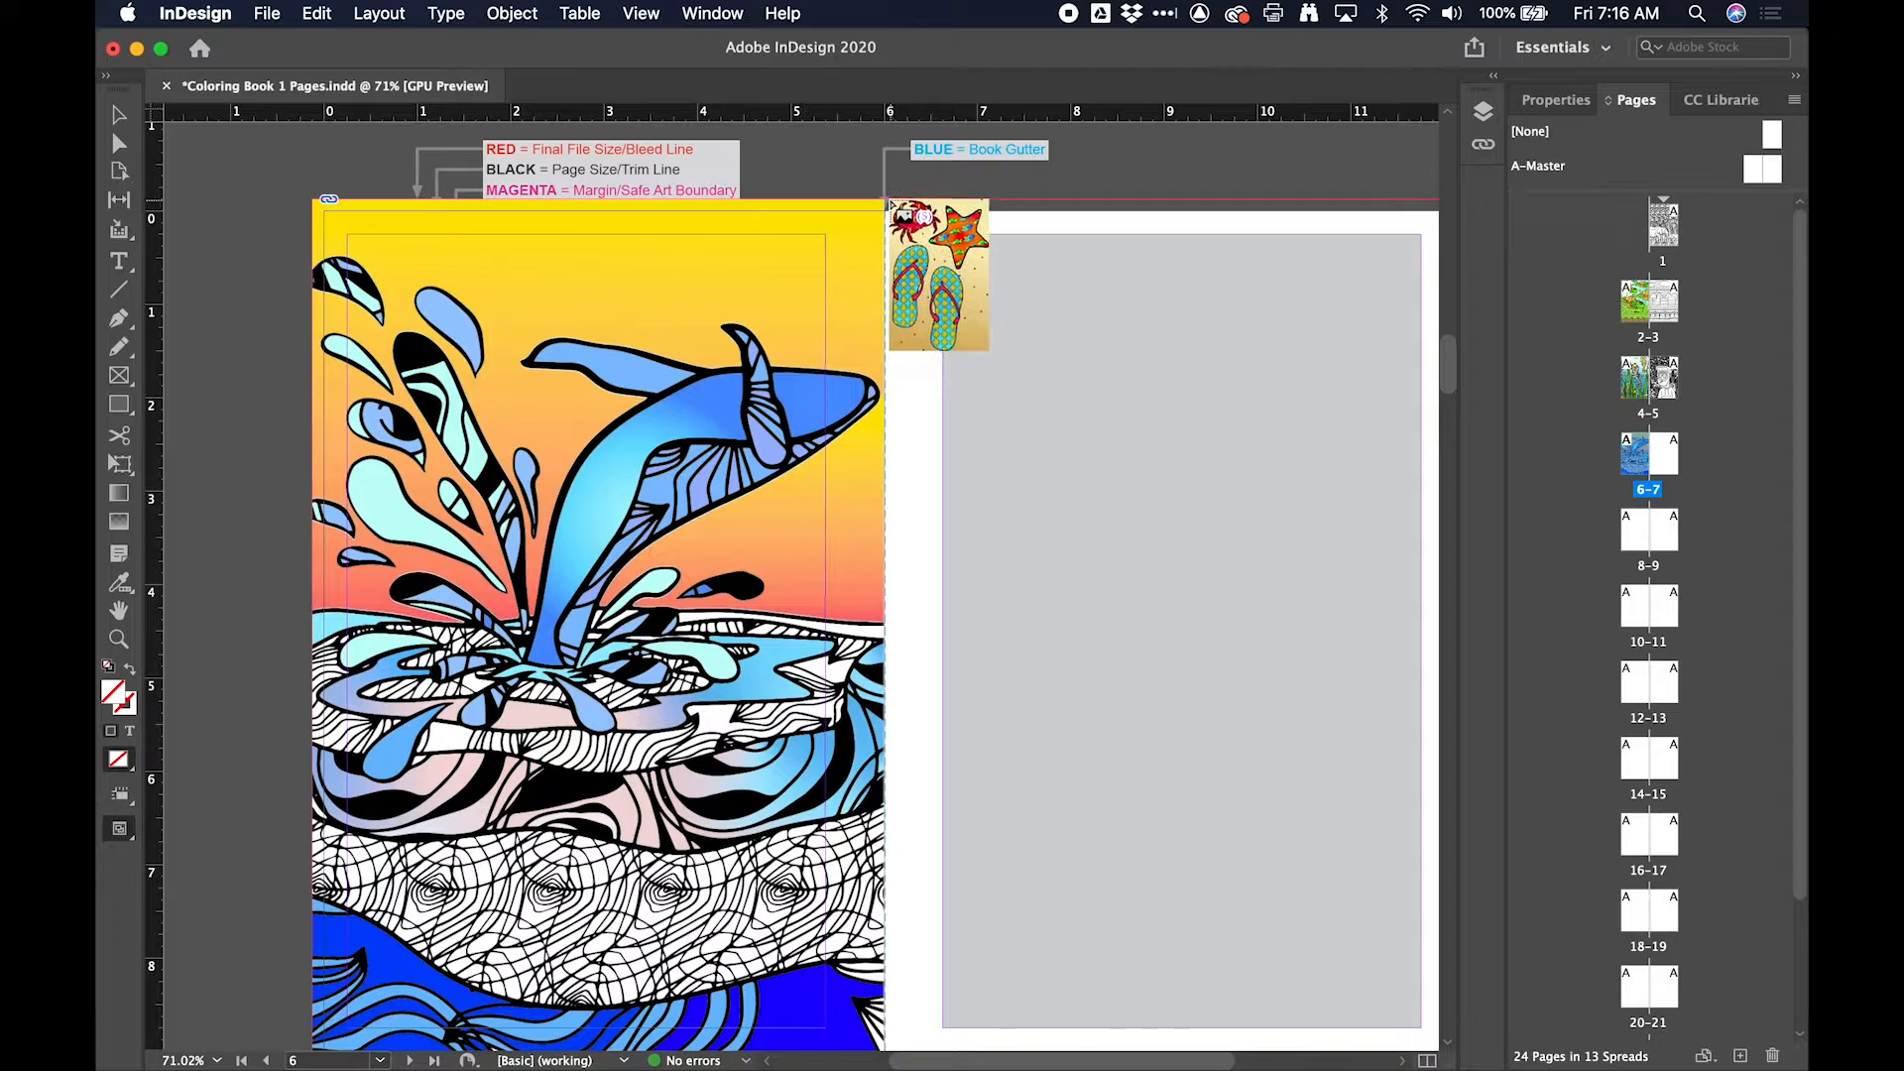
pyautogui.click(887, 200)
pyautogui.scroll(-10, 694, 496)
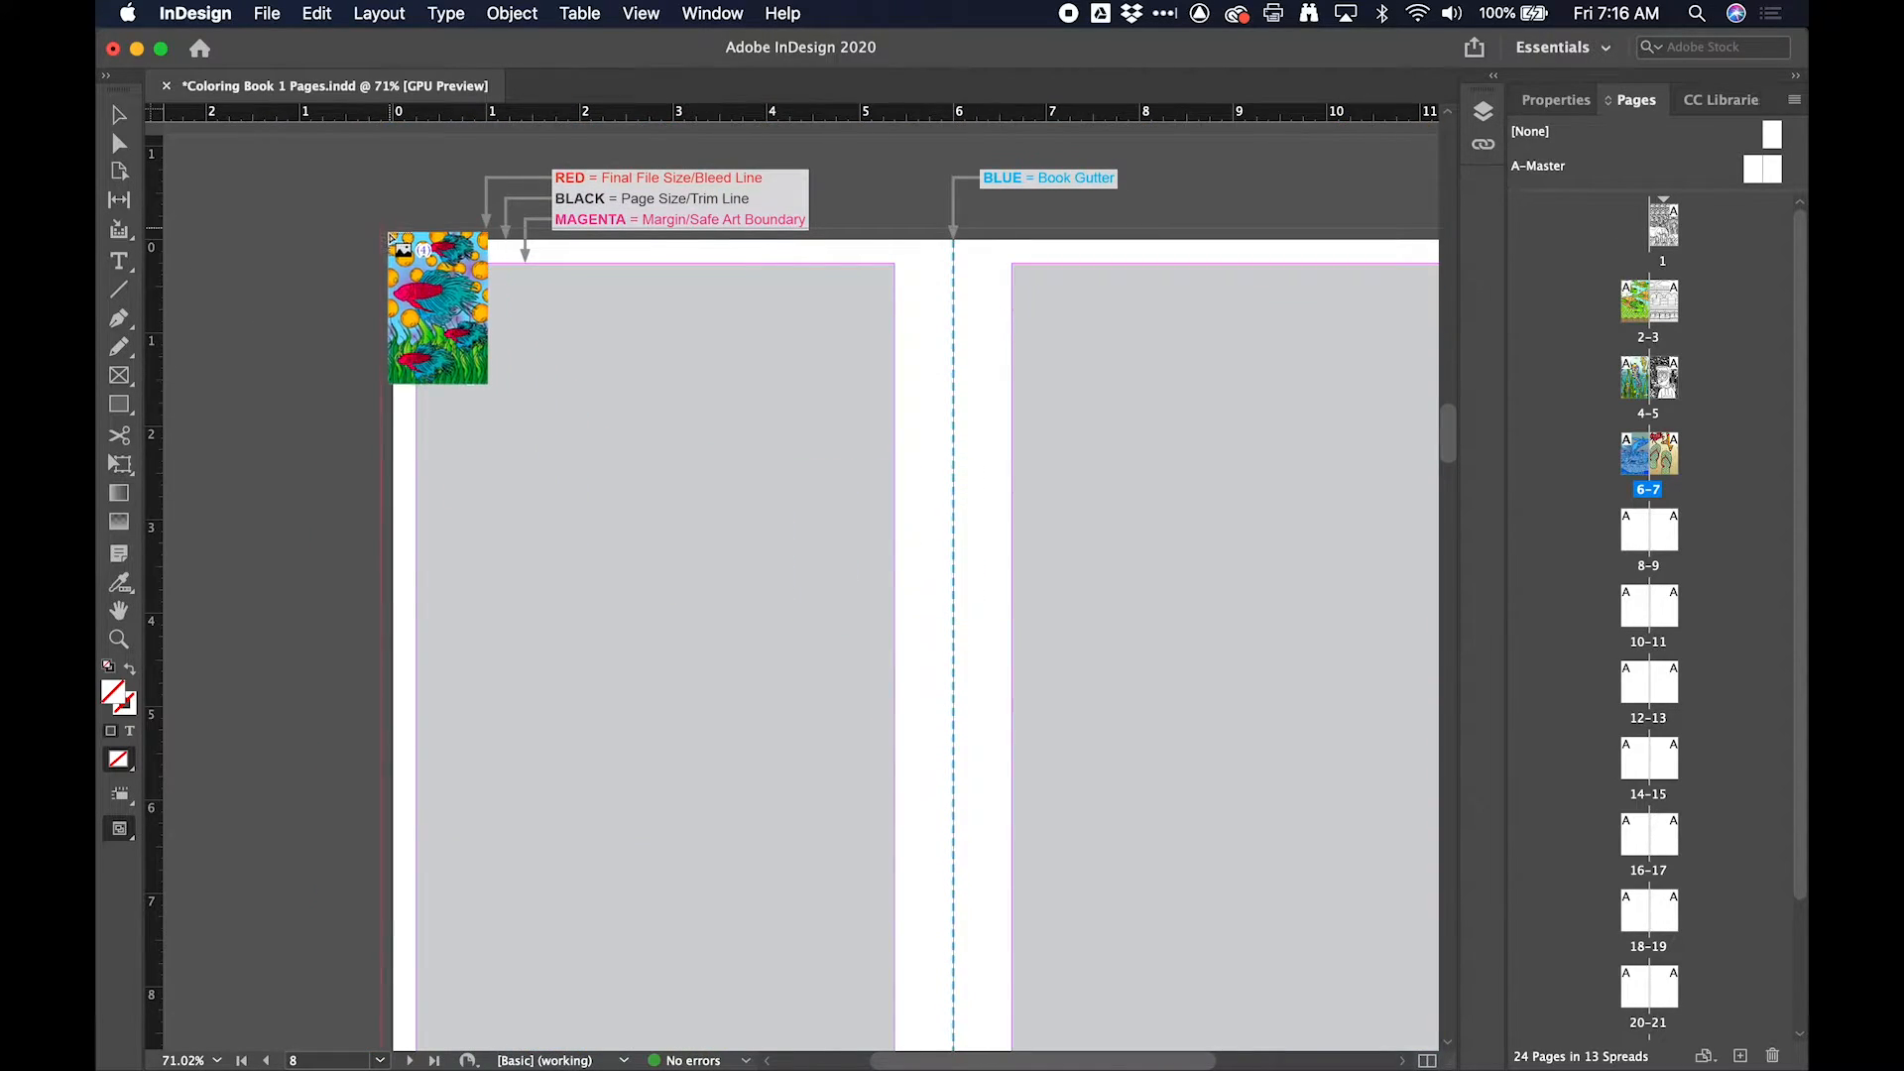
pyautogui.click(383, 230)
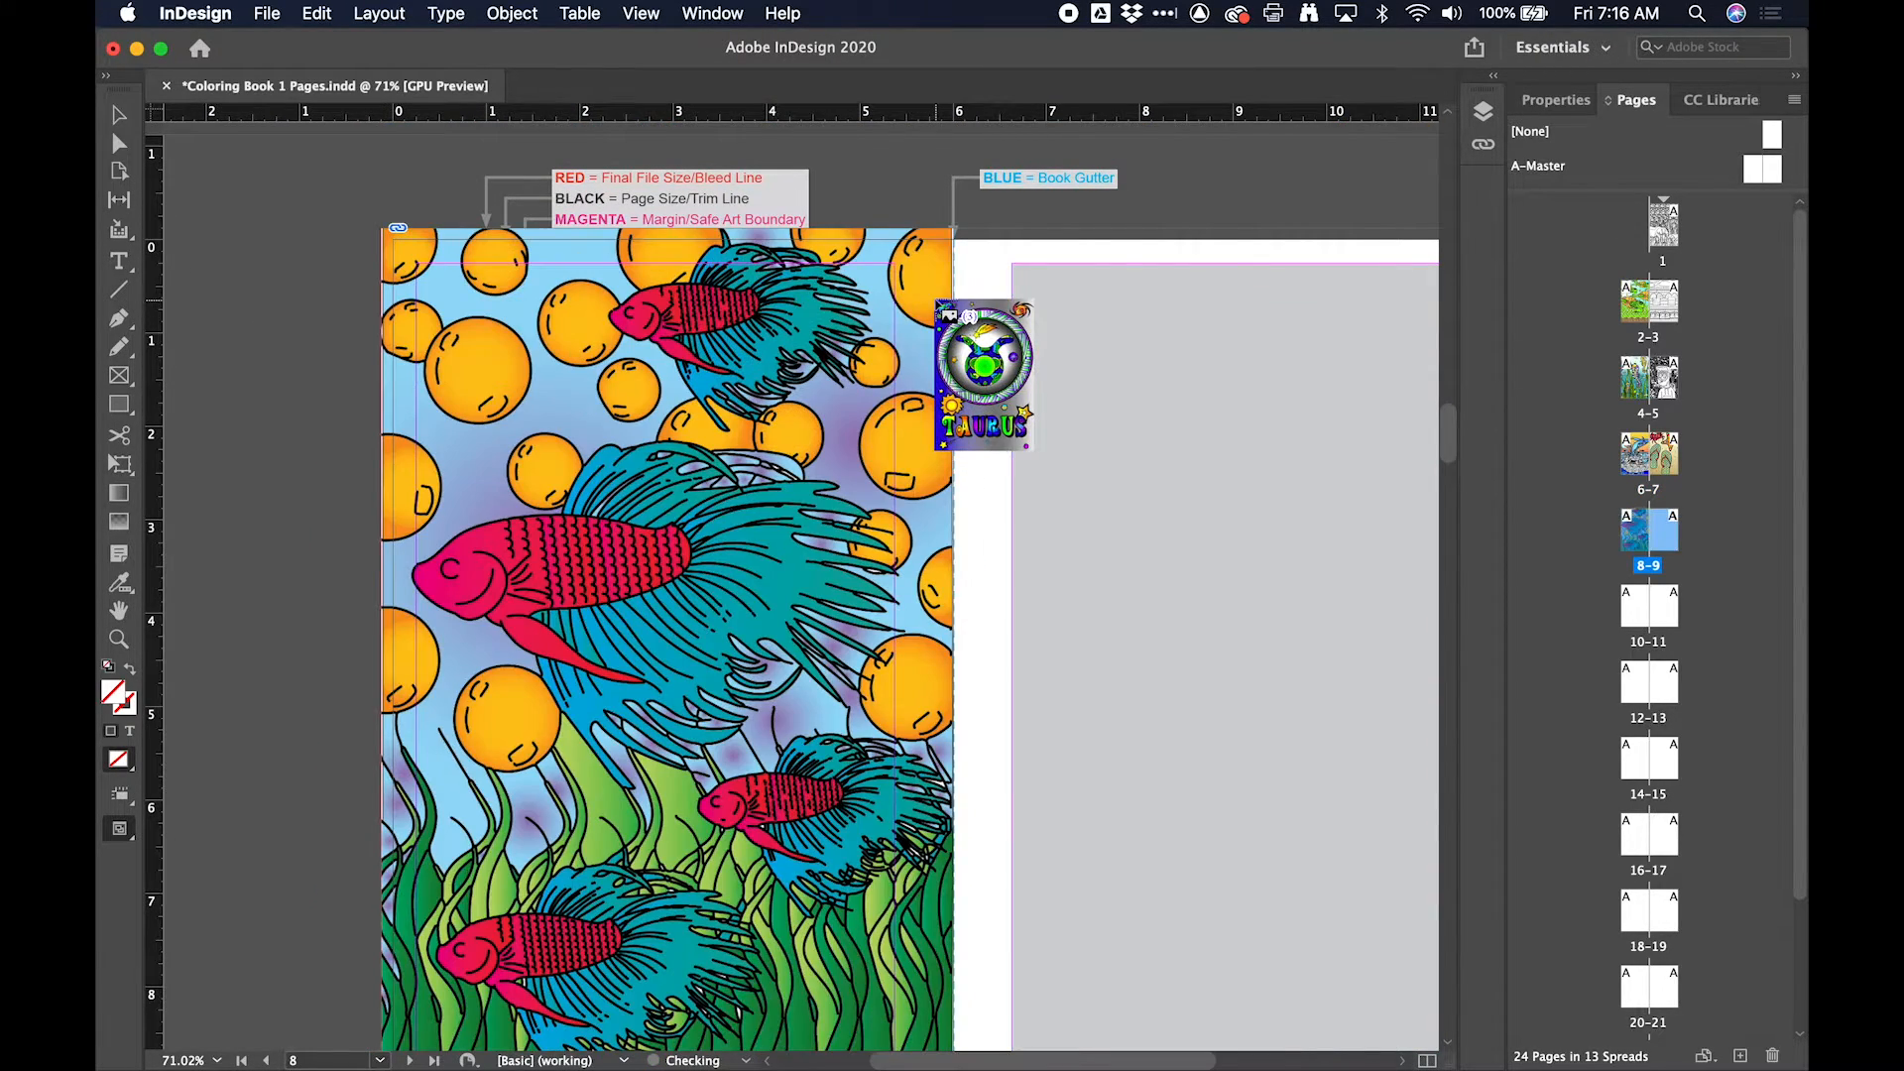
pyautogui.click(955, 230)
# Step: Place the tree image at page 10's upper-left bleed corner and the ornaments image on page 11 where the gutter meets the bleed
pyautogui.scroll(-4, 1064, 540)
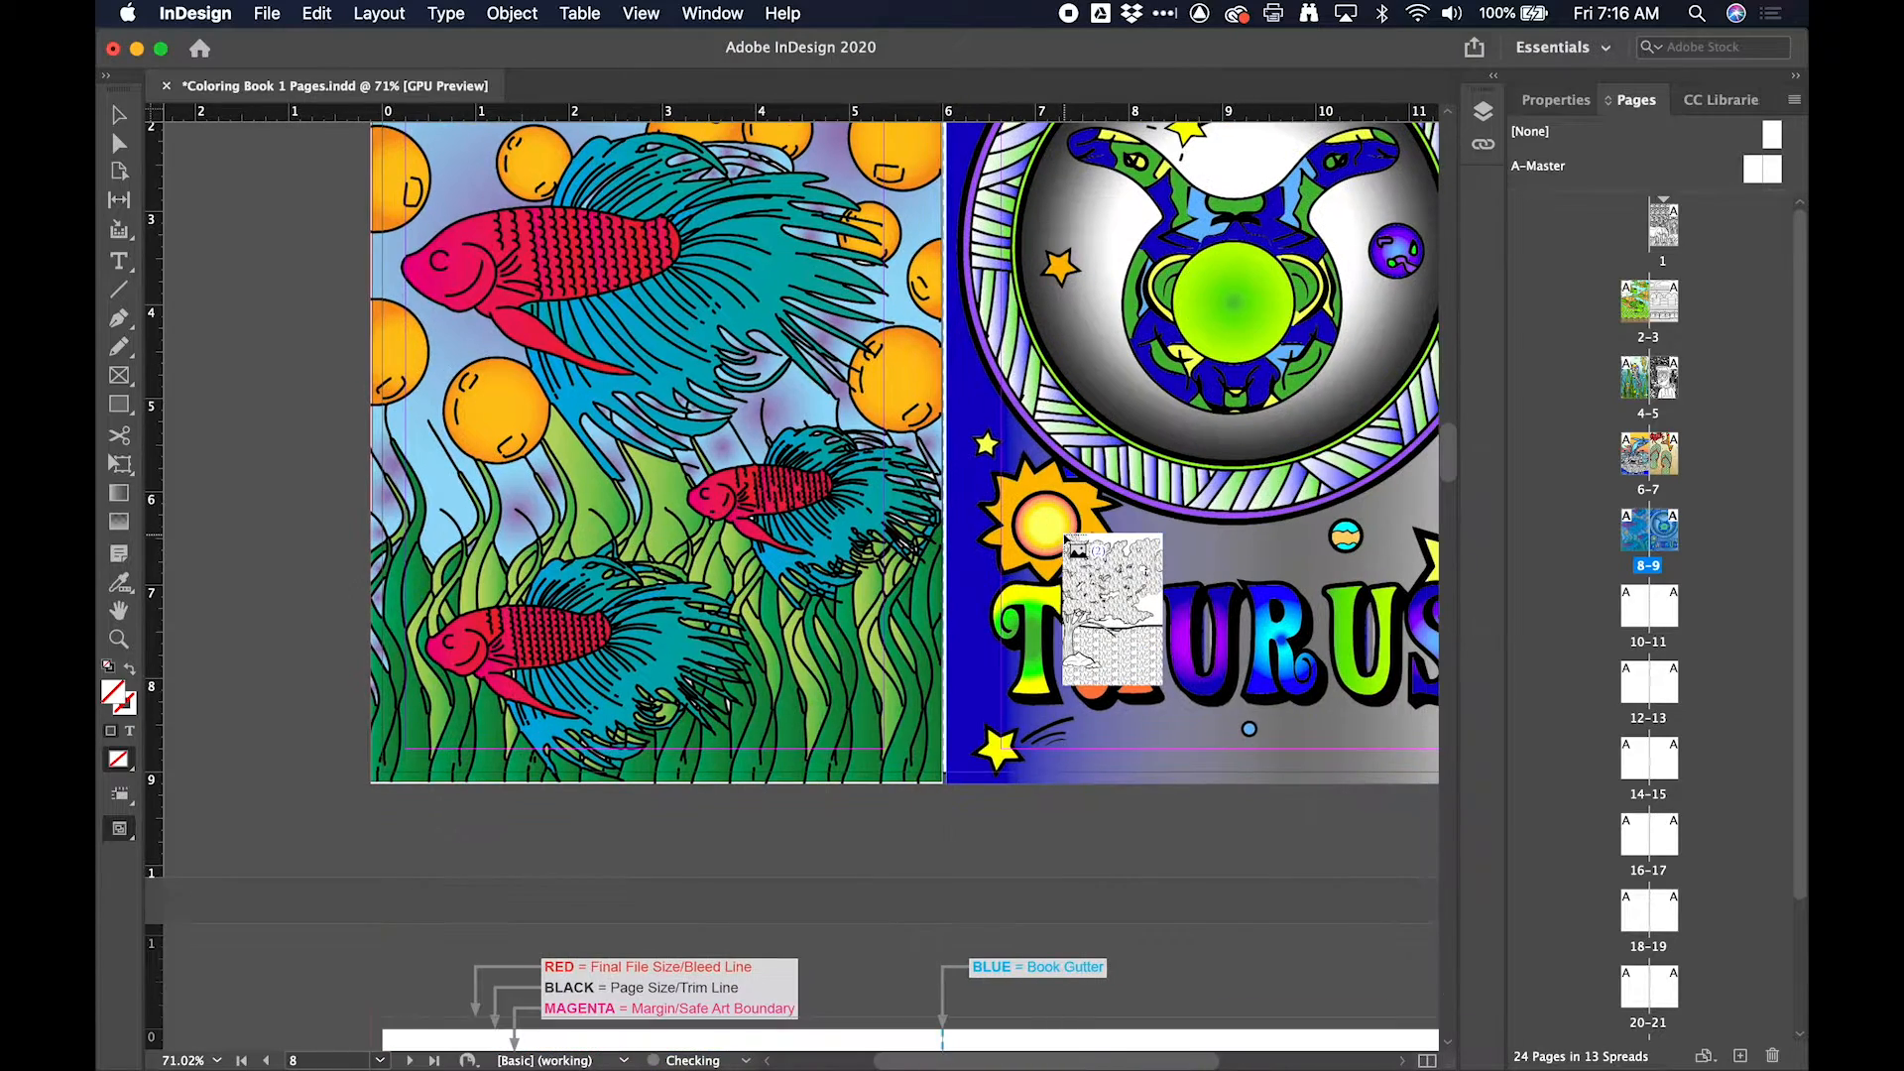
pyautogui.scroll(-7, 807, 833)
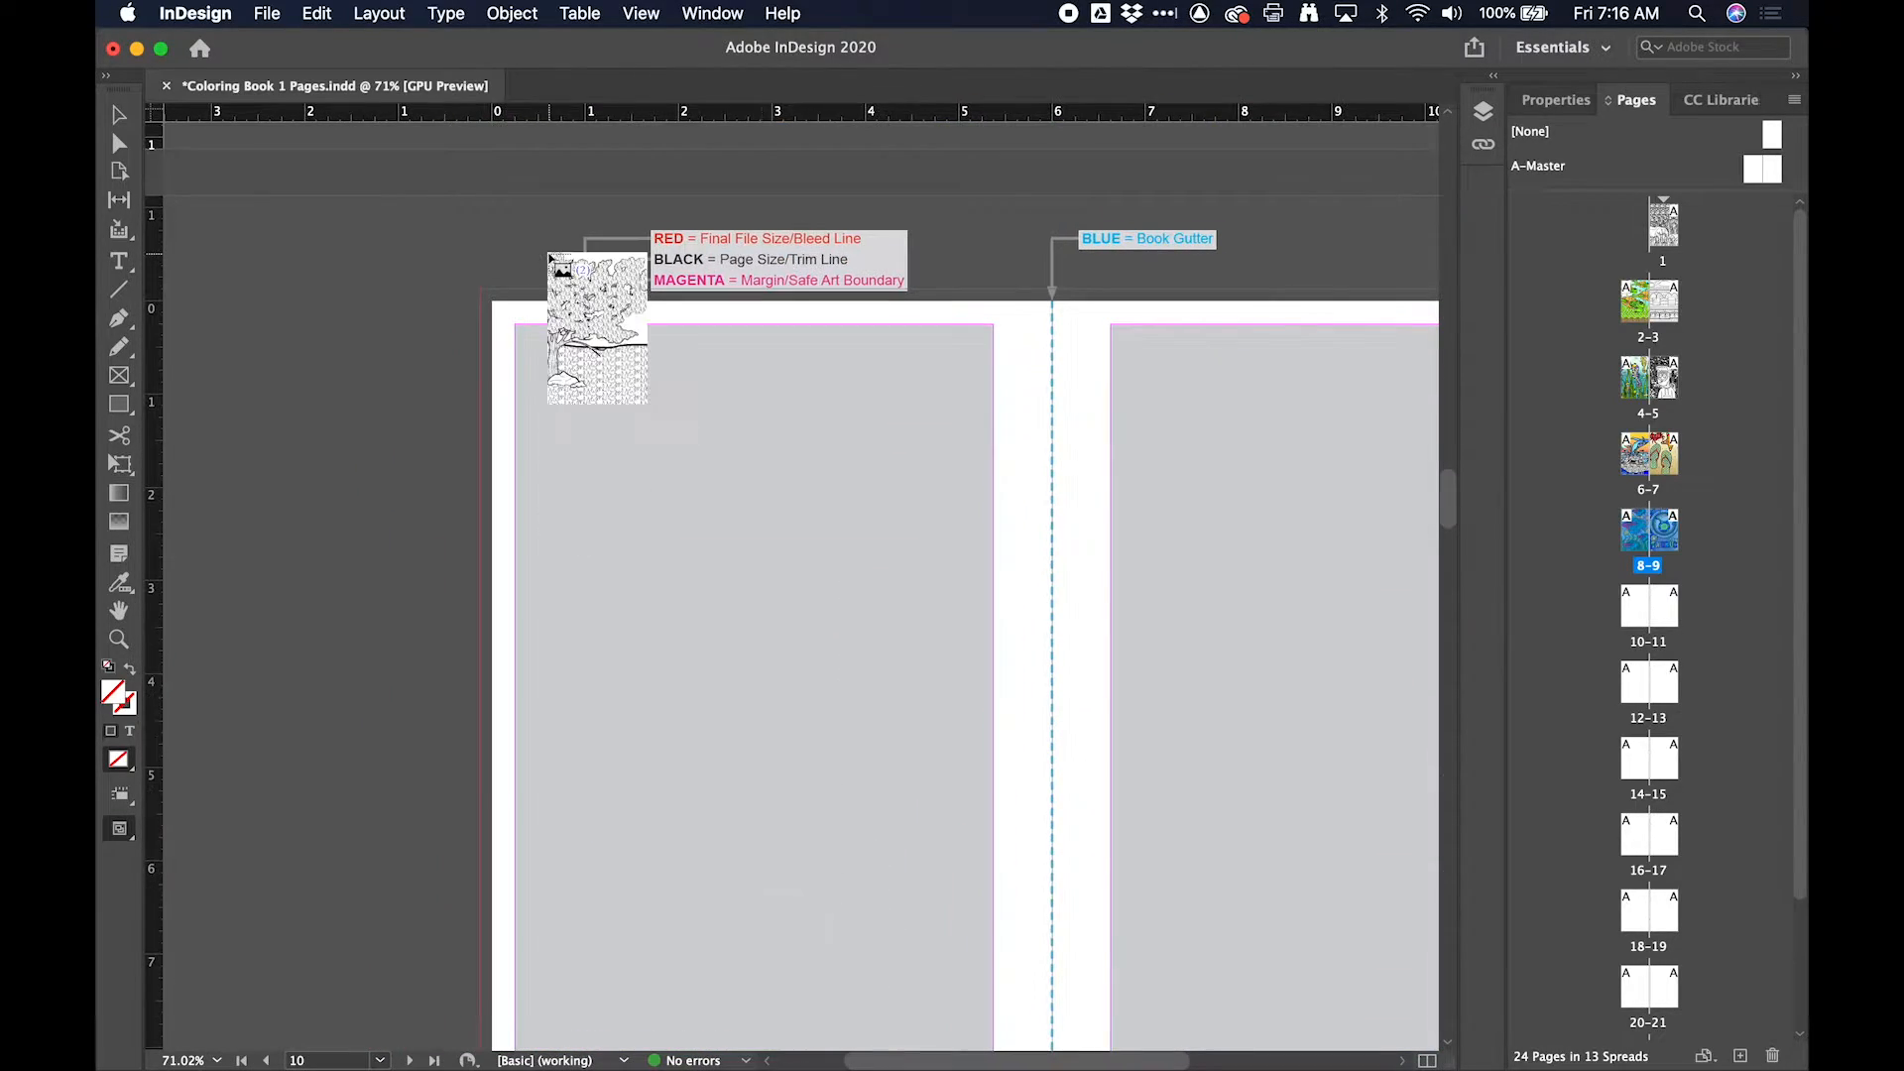
pyautogui.click(481, 294)
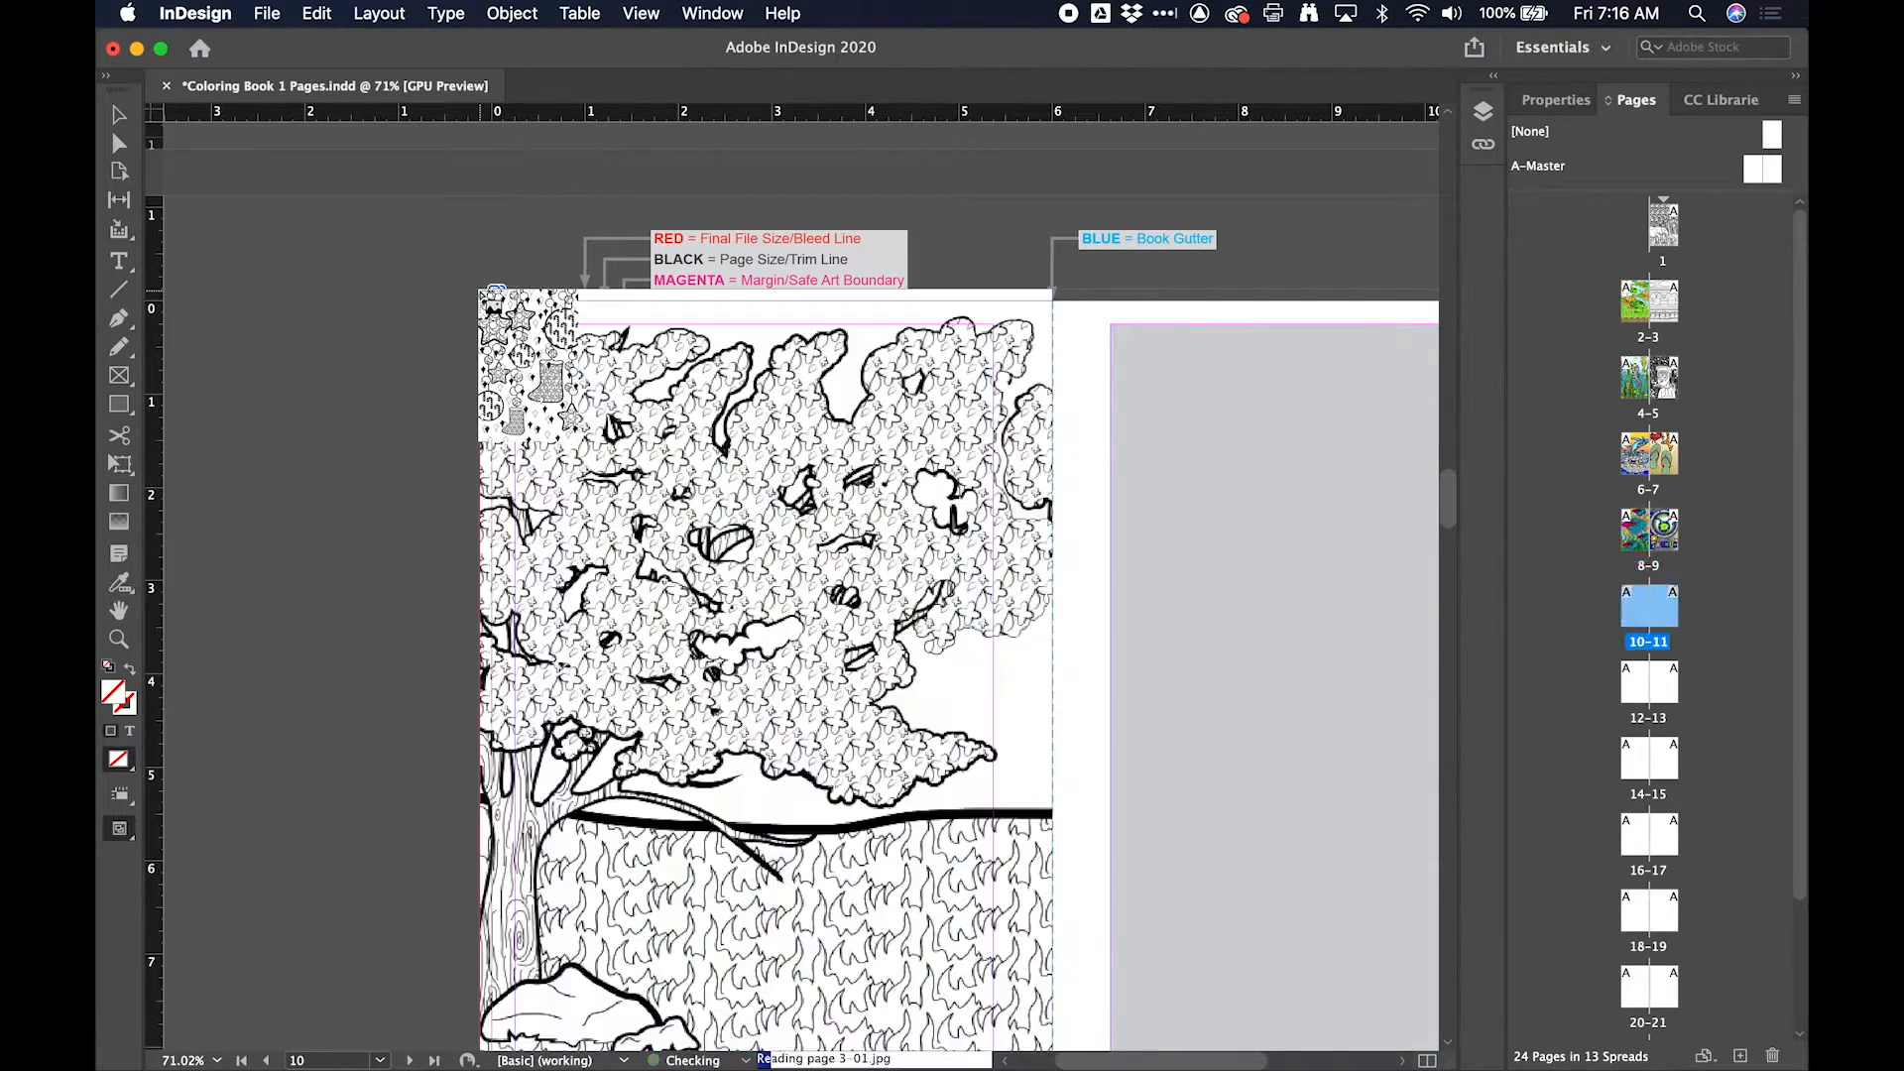
pyautogui.click(1058, 289)
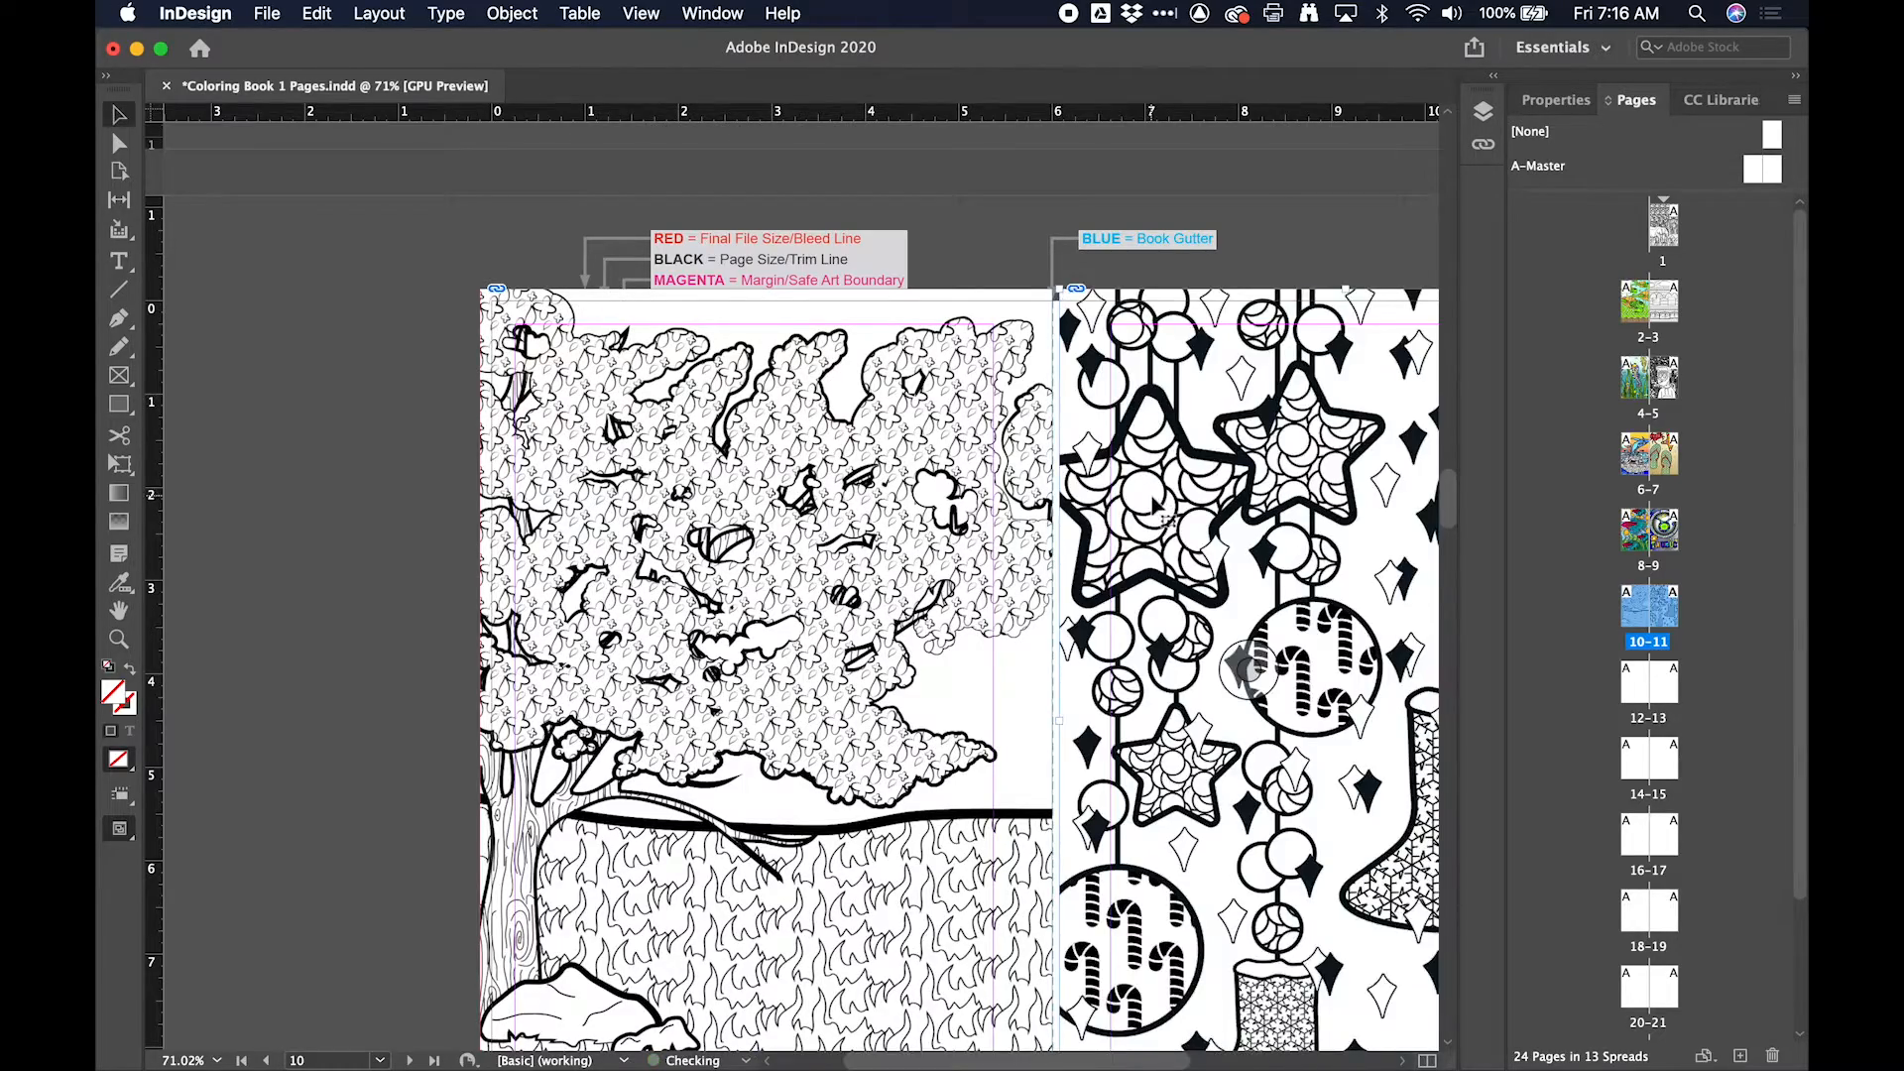
# Step: Move the fish image on page 8 to X -0.125 in, Y -0.125 in, and align the Taurus image on page 9 with the gutter
pyautogui.scroll(-4, 1233, 659)
pyautogui.scroll(-3, 1148, 509)
pyautogui.scroll(6, 1147, 509)
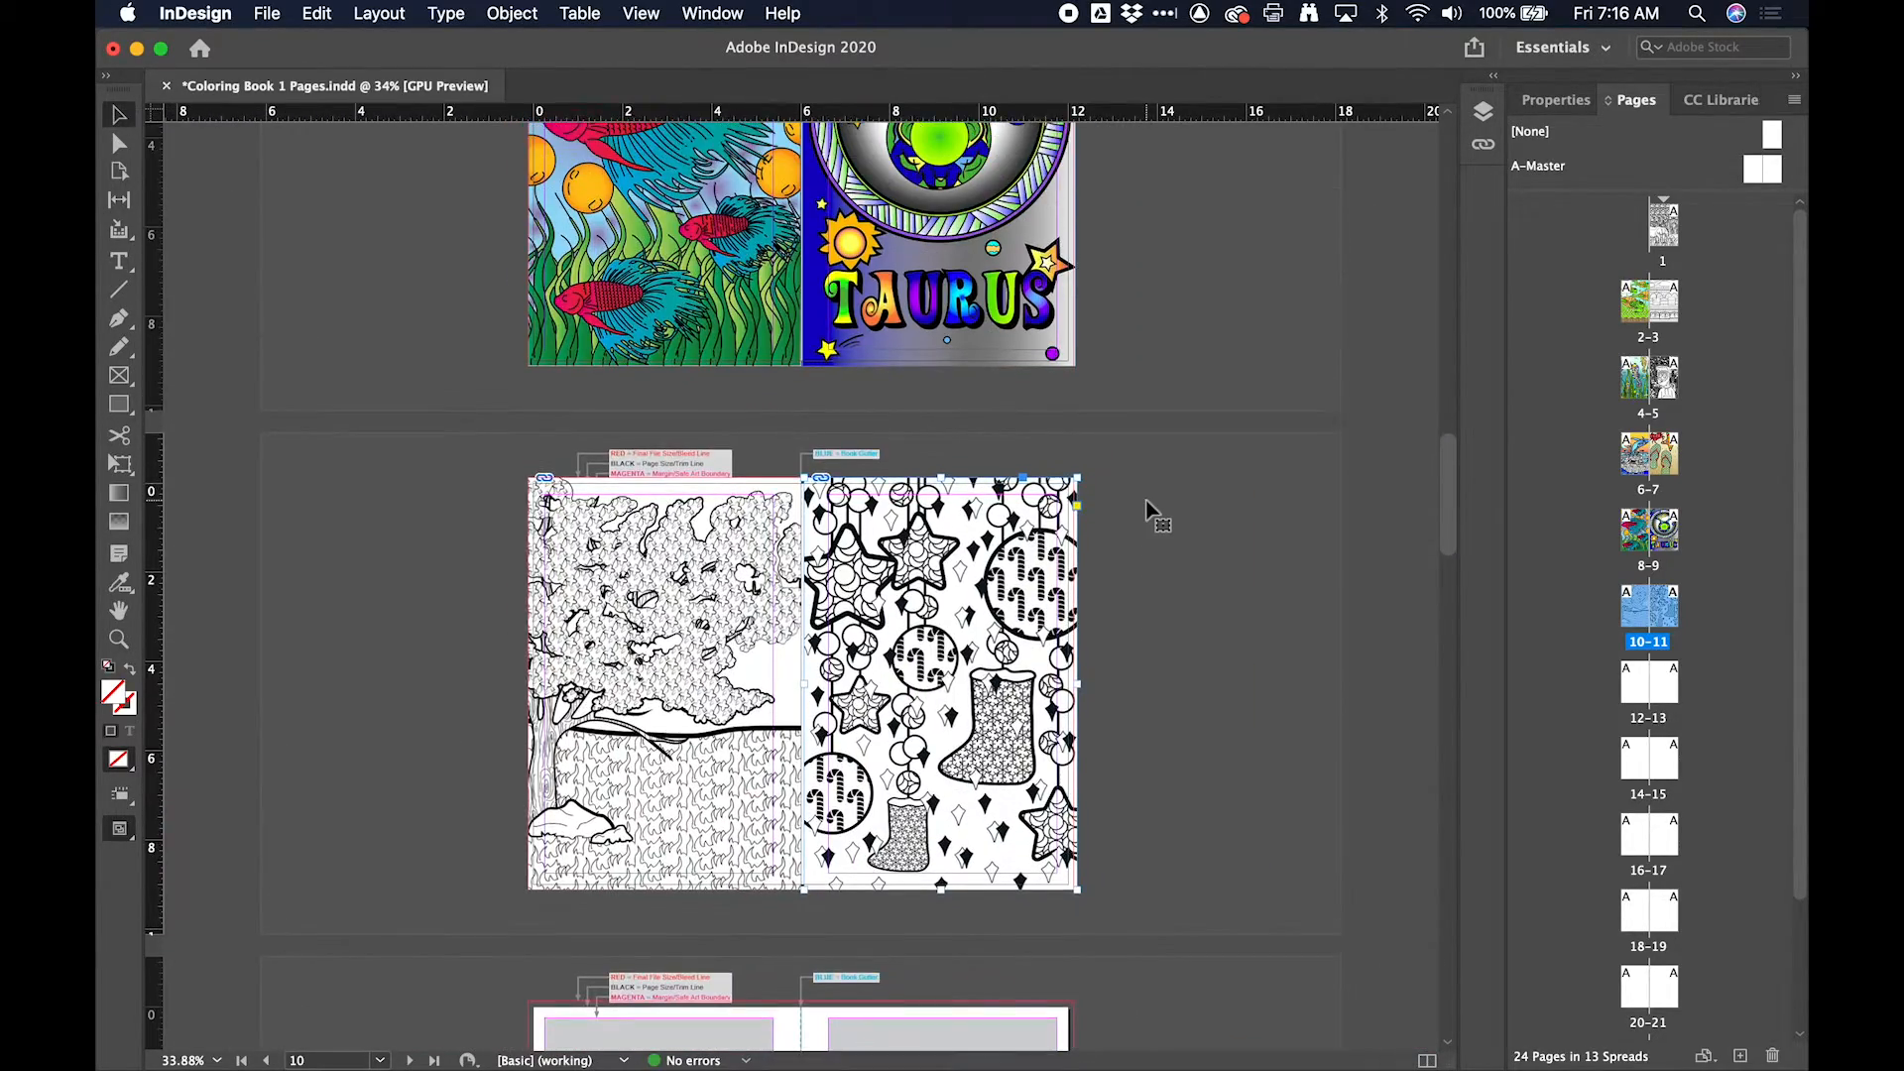
pyautogui.moveTo(923, 258); pyautogui.dragTo(1084, 281)
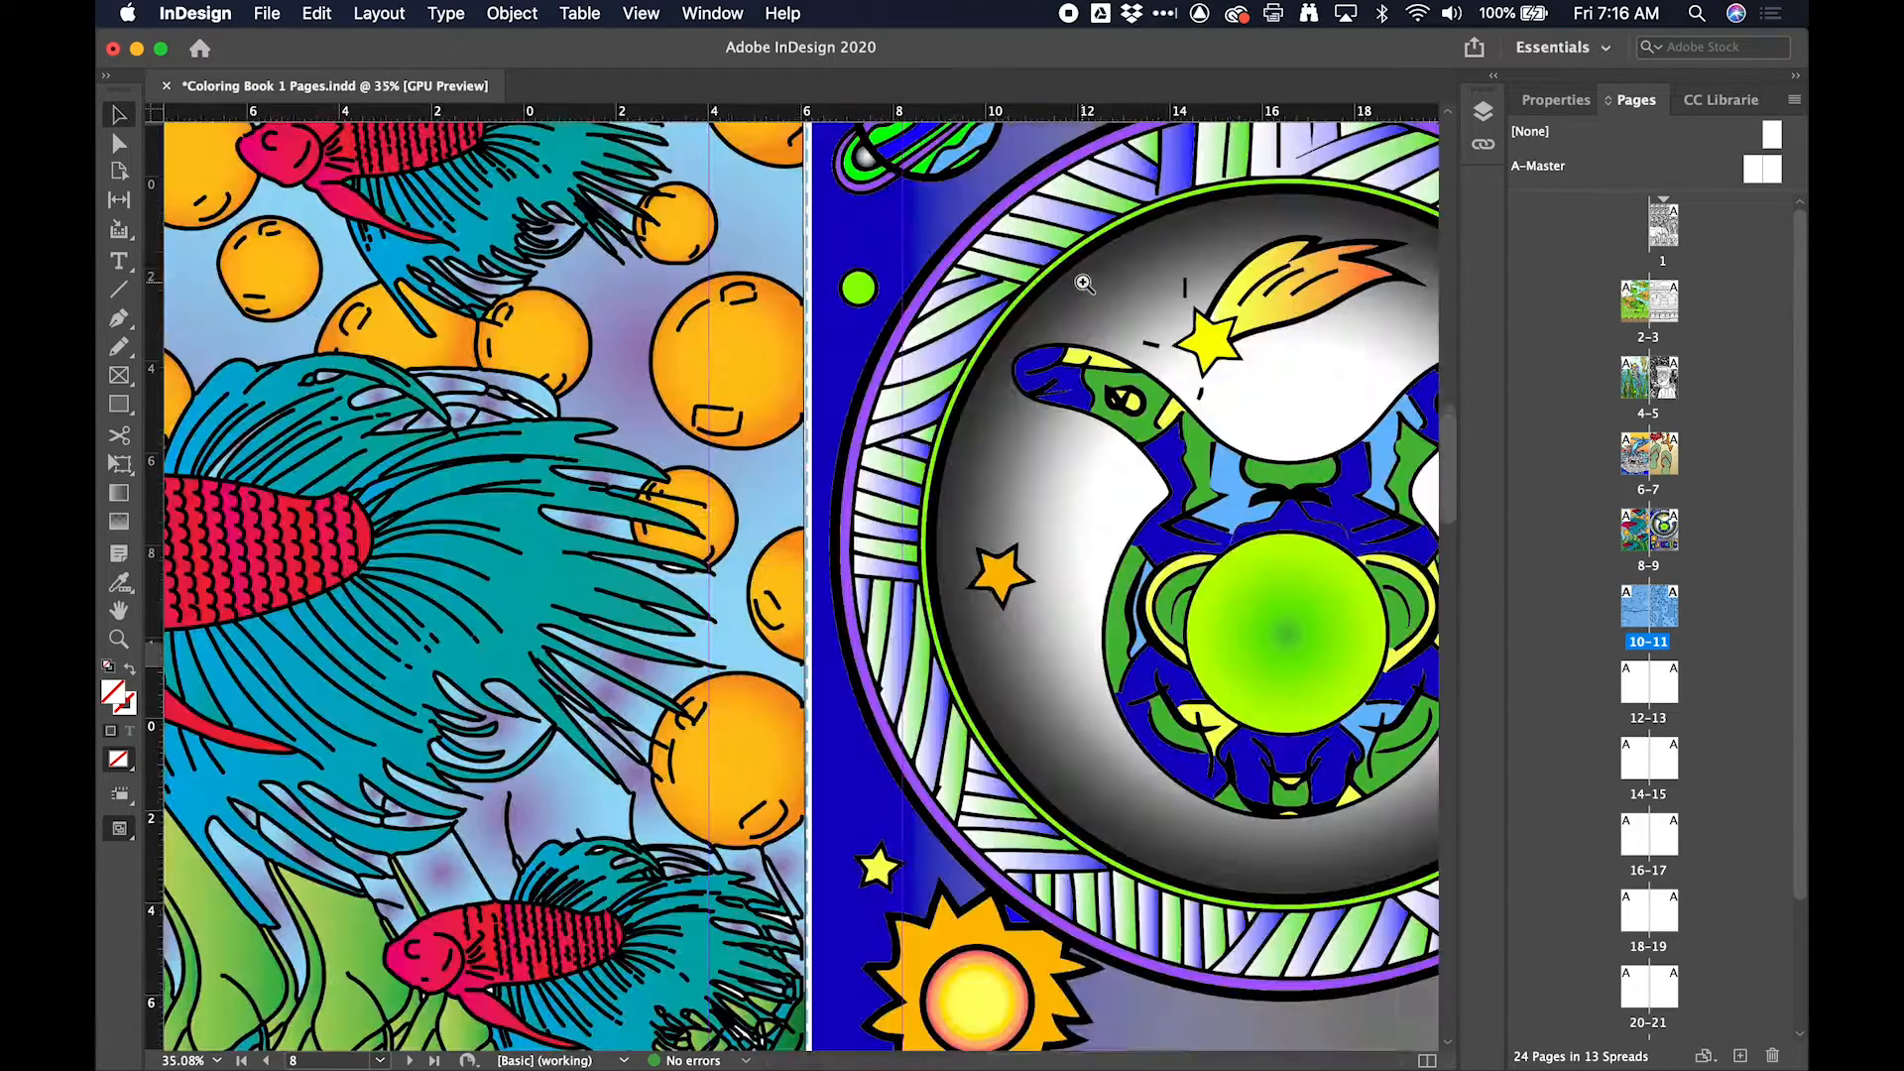
pyautogui.scroll(5, 933, 260)
pyautogui.moveTo(949, 701); pyautogui.dragTo(967, 719)
pyautogui.moveTo(653, 696); pyautogui.dragTo(654, 694)
pyautogui.scroll(5, 650, 682)
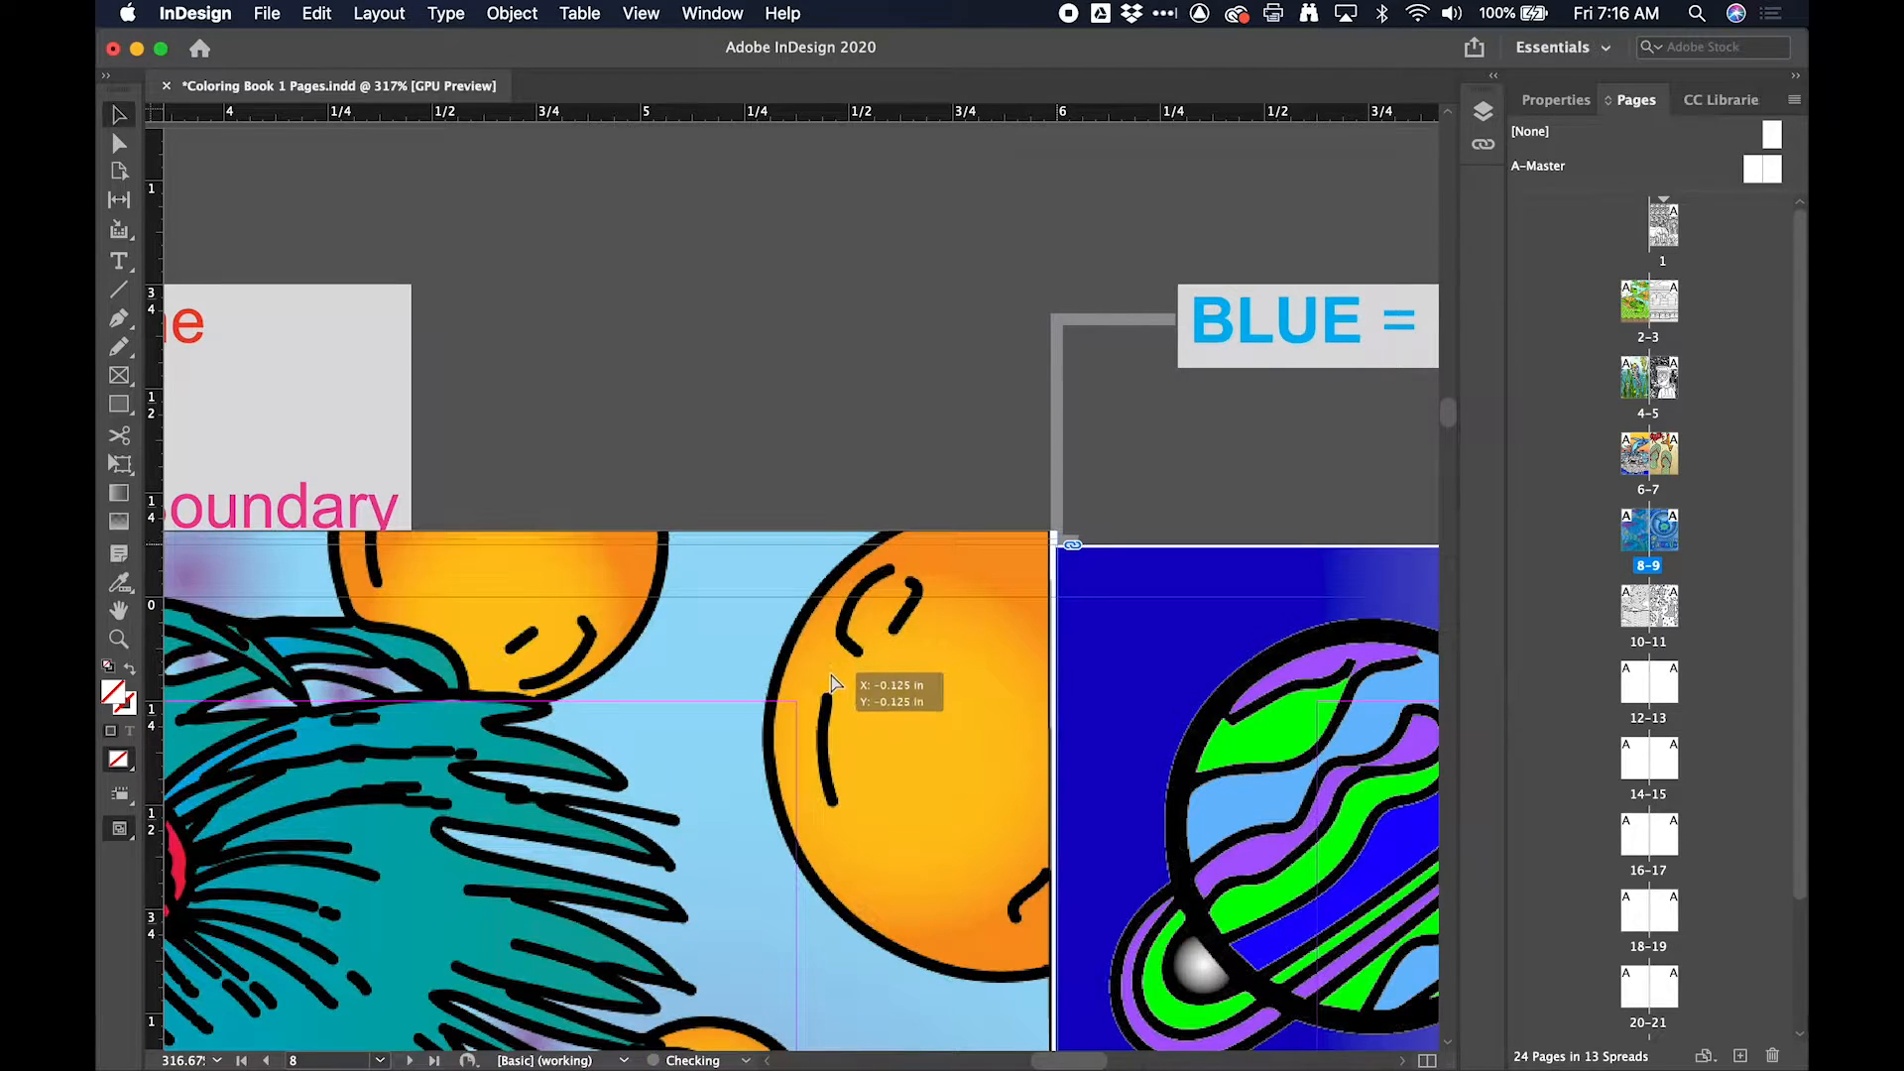
pyautogui.moveTo(831, 684); pyautogui.dragTo(831, 698)
pyautogui.moveTo(1163, 607); pyautogui.dragTo(1175, 602)
pyautogui.scroll(-3, 1174, 602)
# Step: Shift the flip-flops image on page 7 so its inner edge meets the gutter, and check its outer and lower bleed edges
pyautogui.scroll(10, 1174, 602)
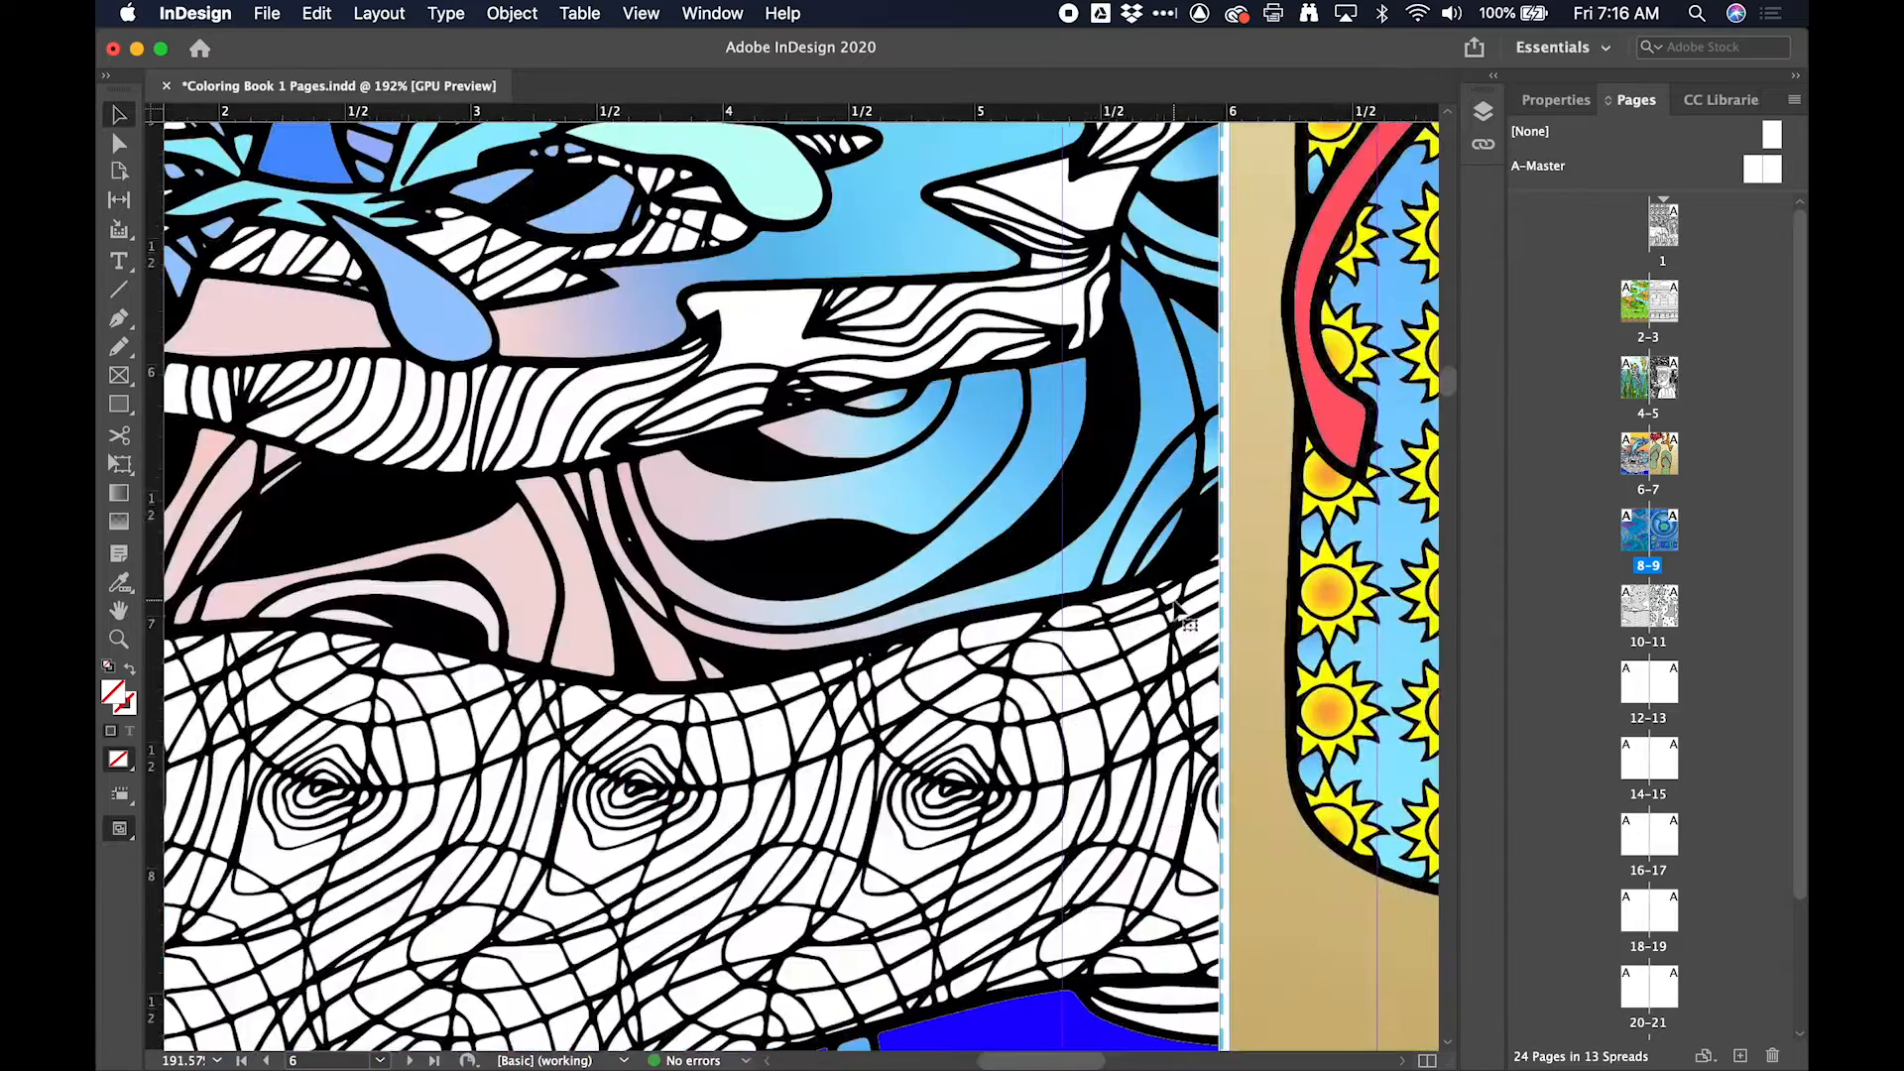
pyautogui.scroll(10, 1177, 610)
pyautogui.hscroll(3, 1177, 610)
pyautogui.moveTo(1101, 815); pyautogui.dragTo(1091, 815)
pyautogui.scroll(-5, 1091, 815)
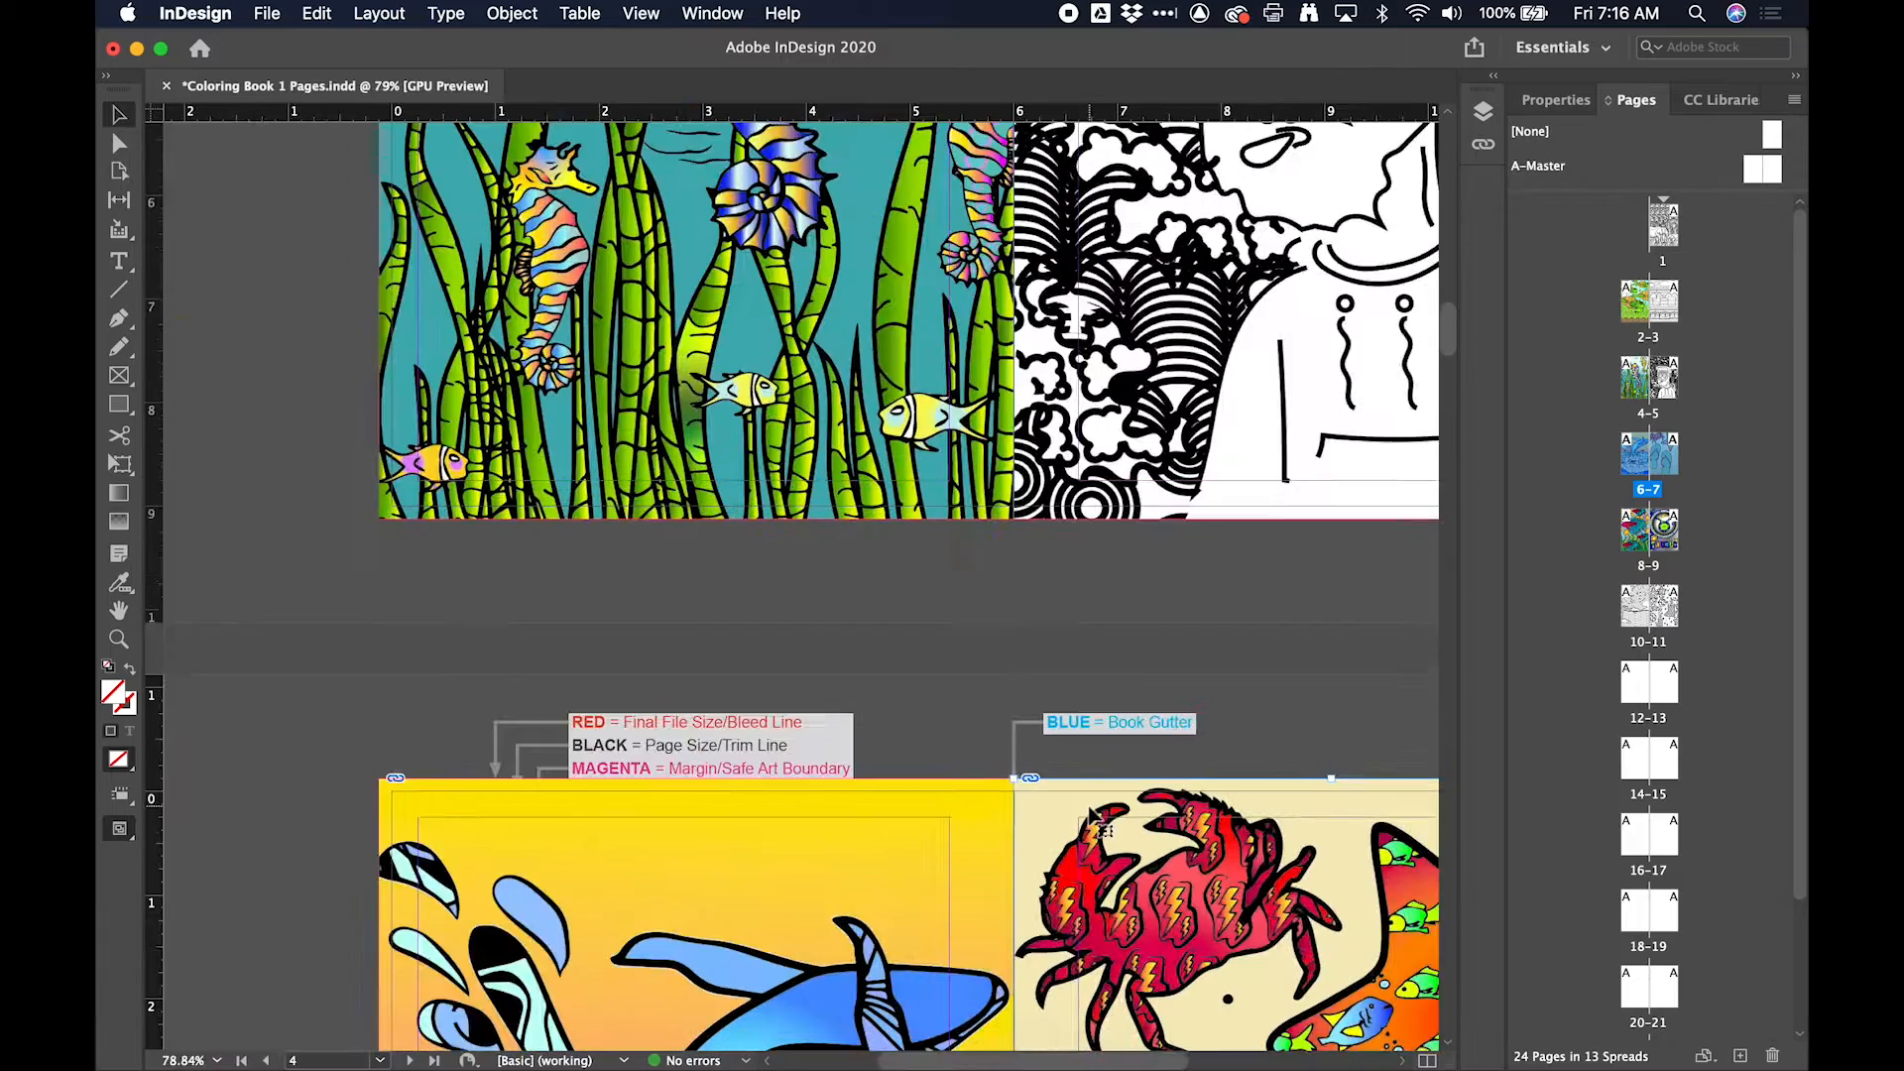
pyautogui.scroll(-10, 1091, 815)
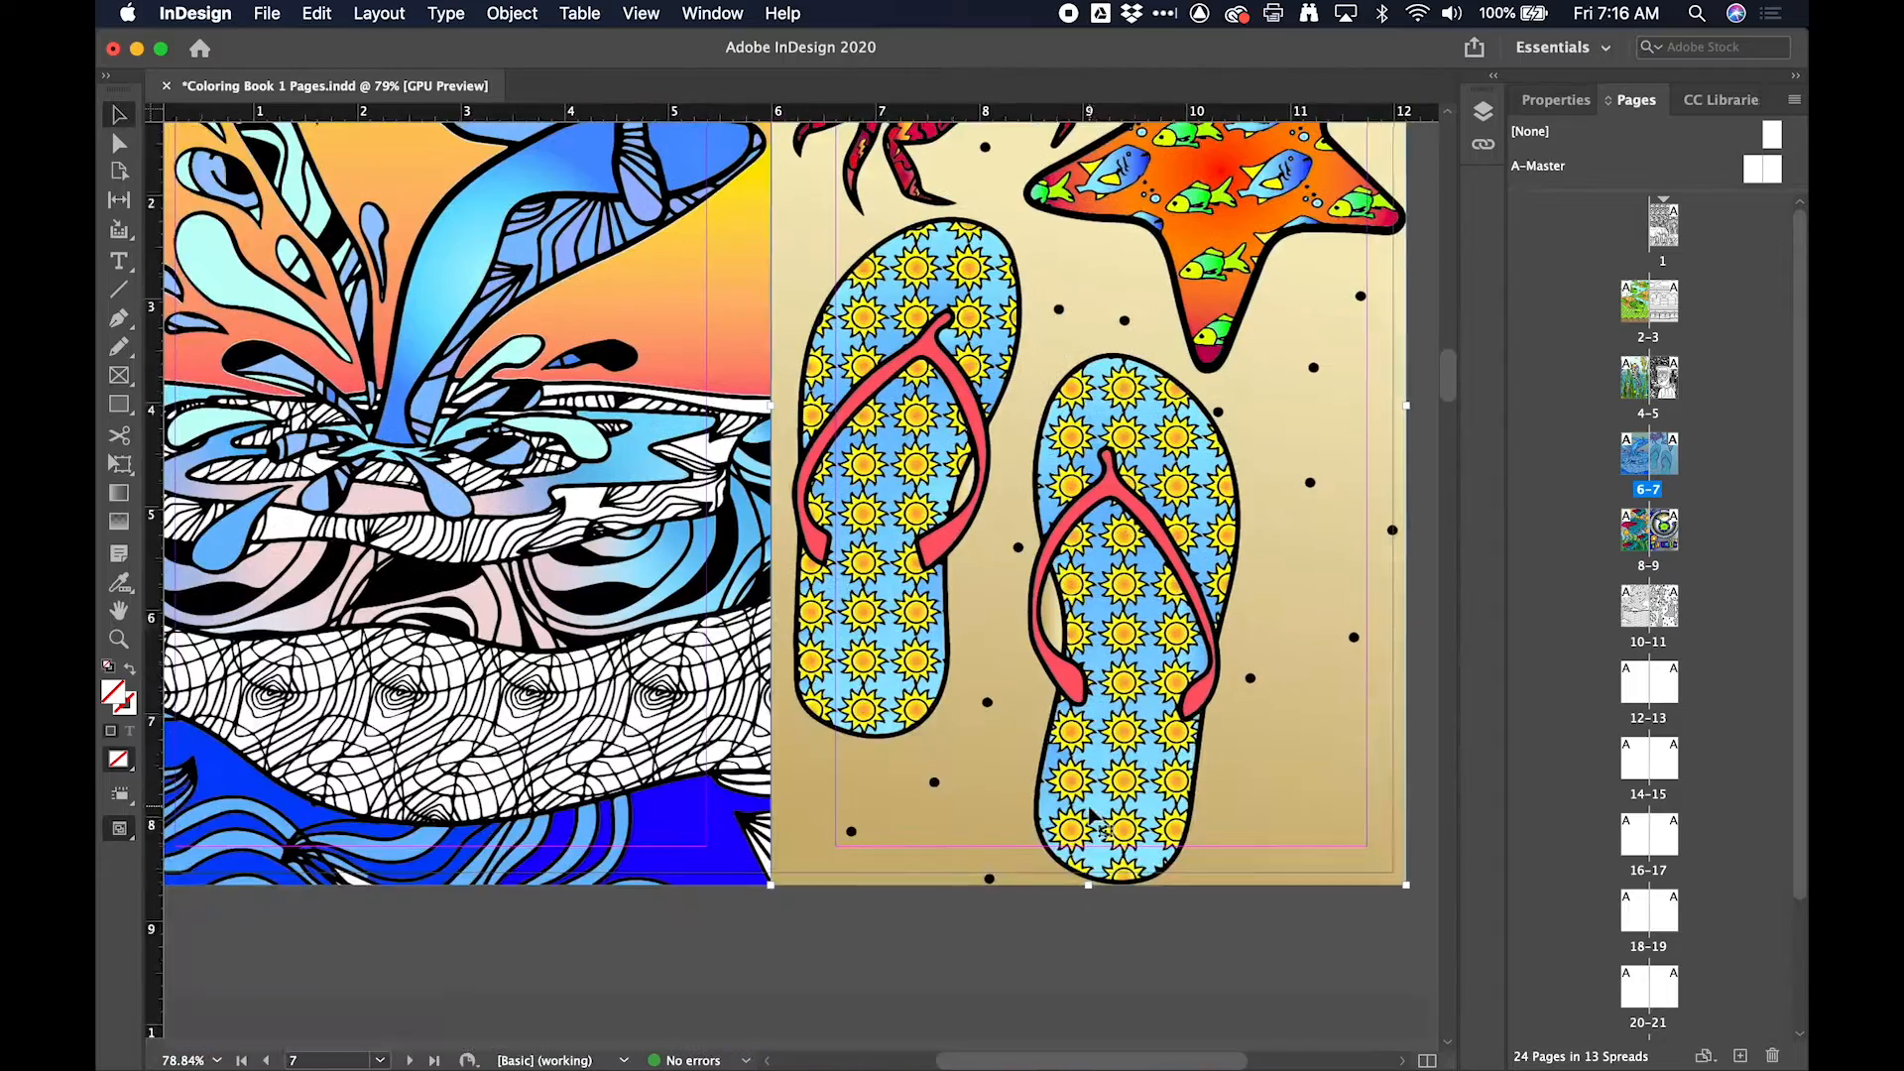
# Step: Nudge the fish image on page 8 so it lines up with the gutter and the lower bleed line
pyautogui.scroll(-5, 1096, 818)
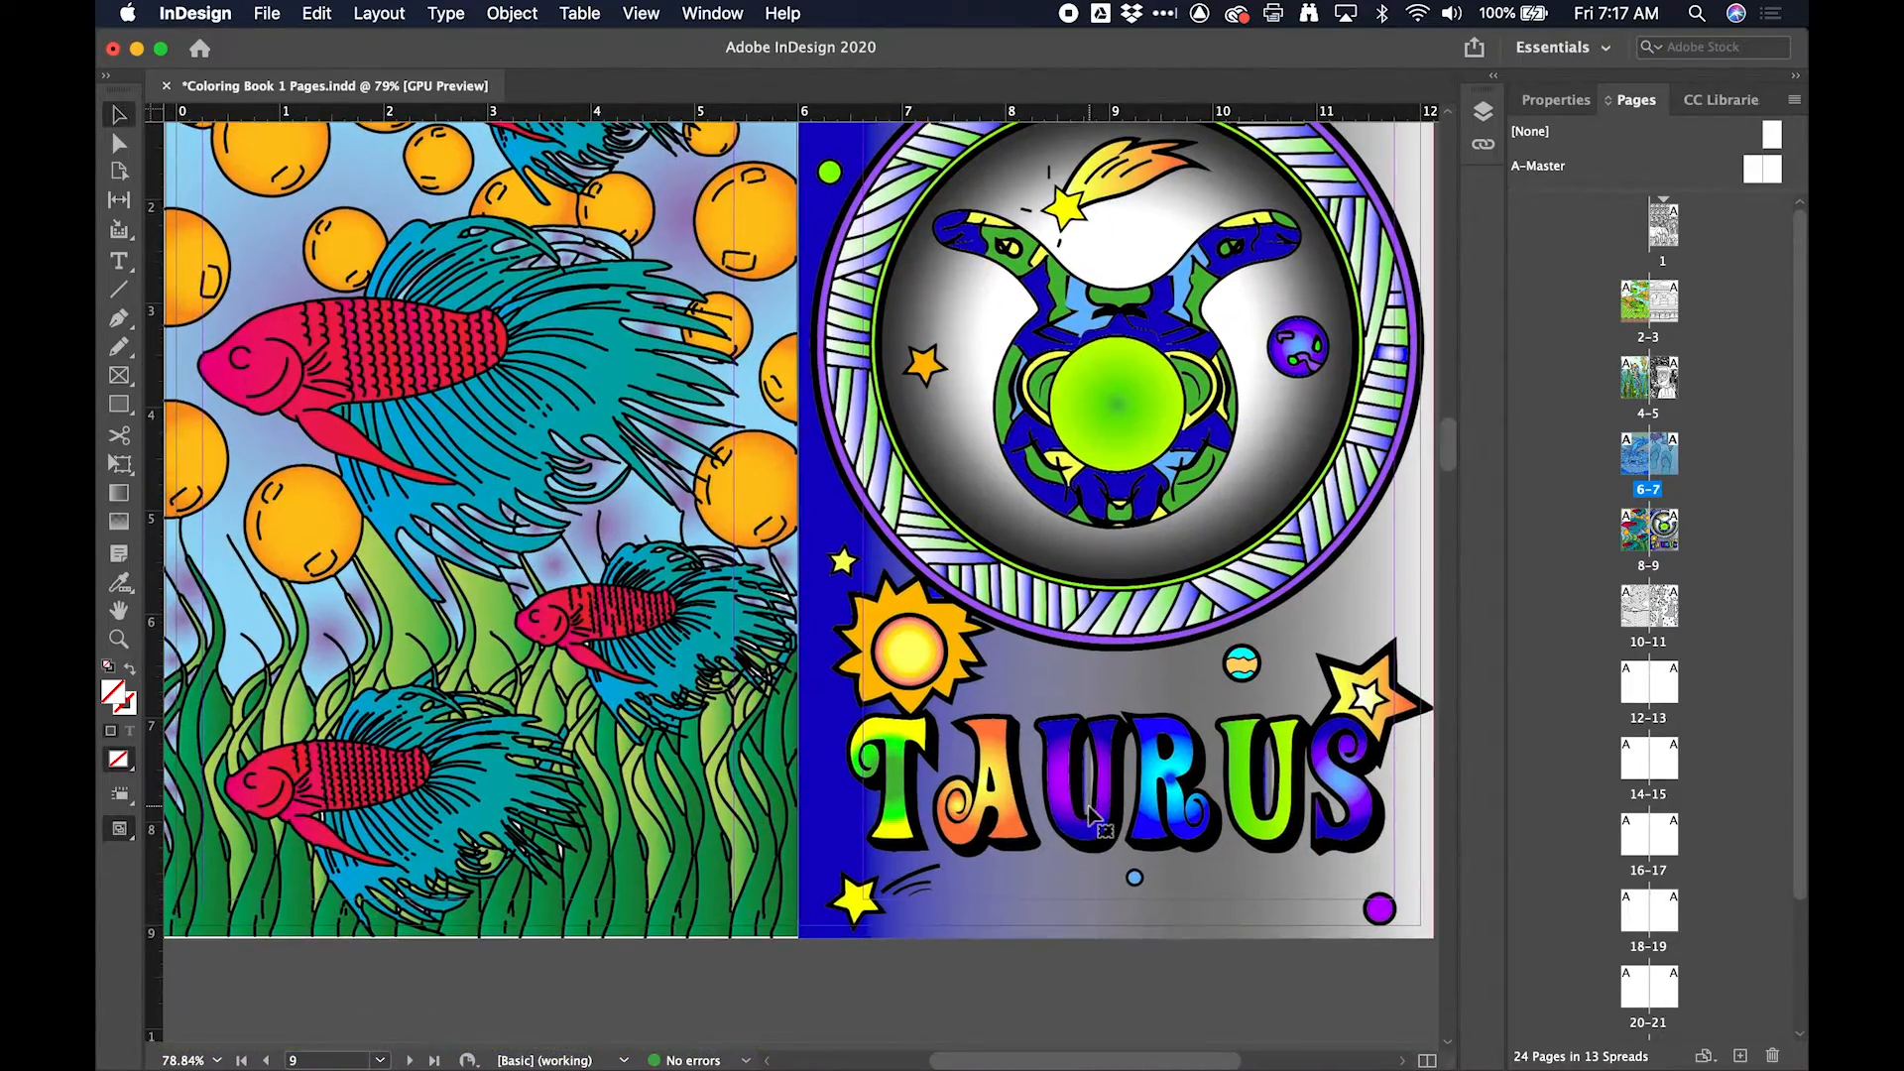
pyautogui.scroll(5, 774, 846)
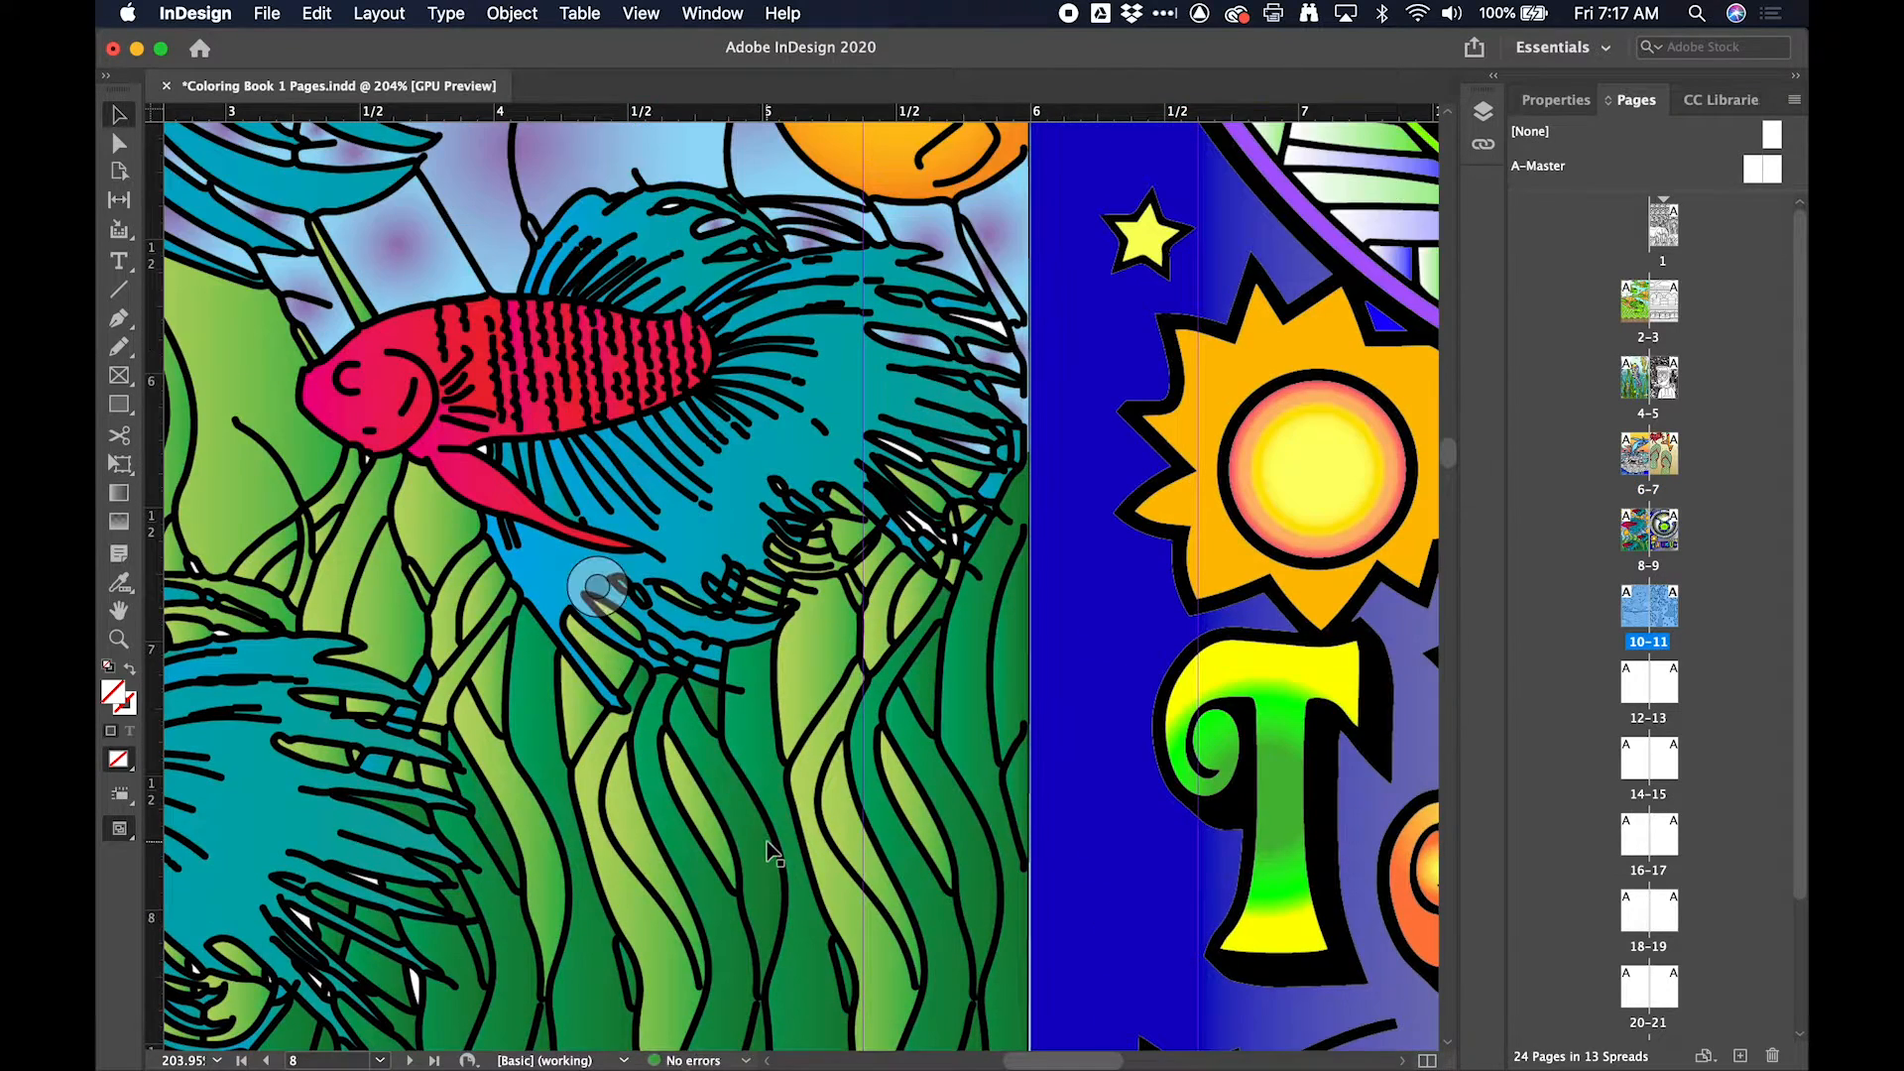
pyautogui.scroll(-5, 766, 841)
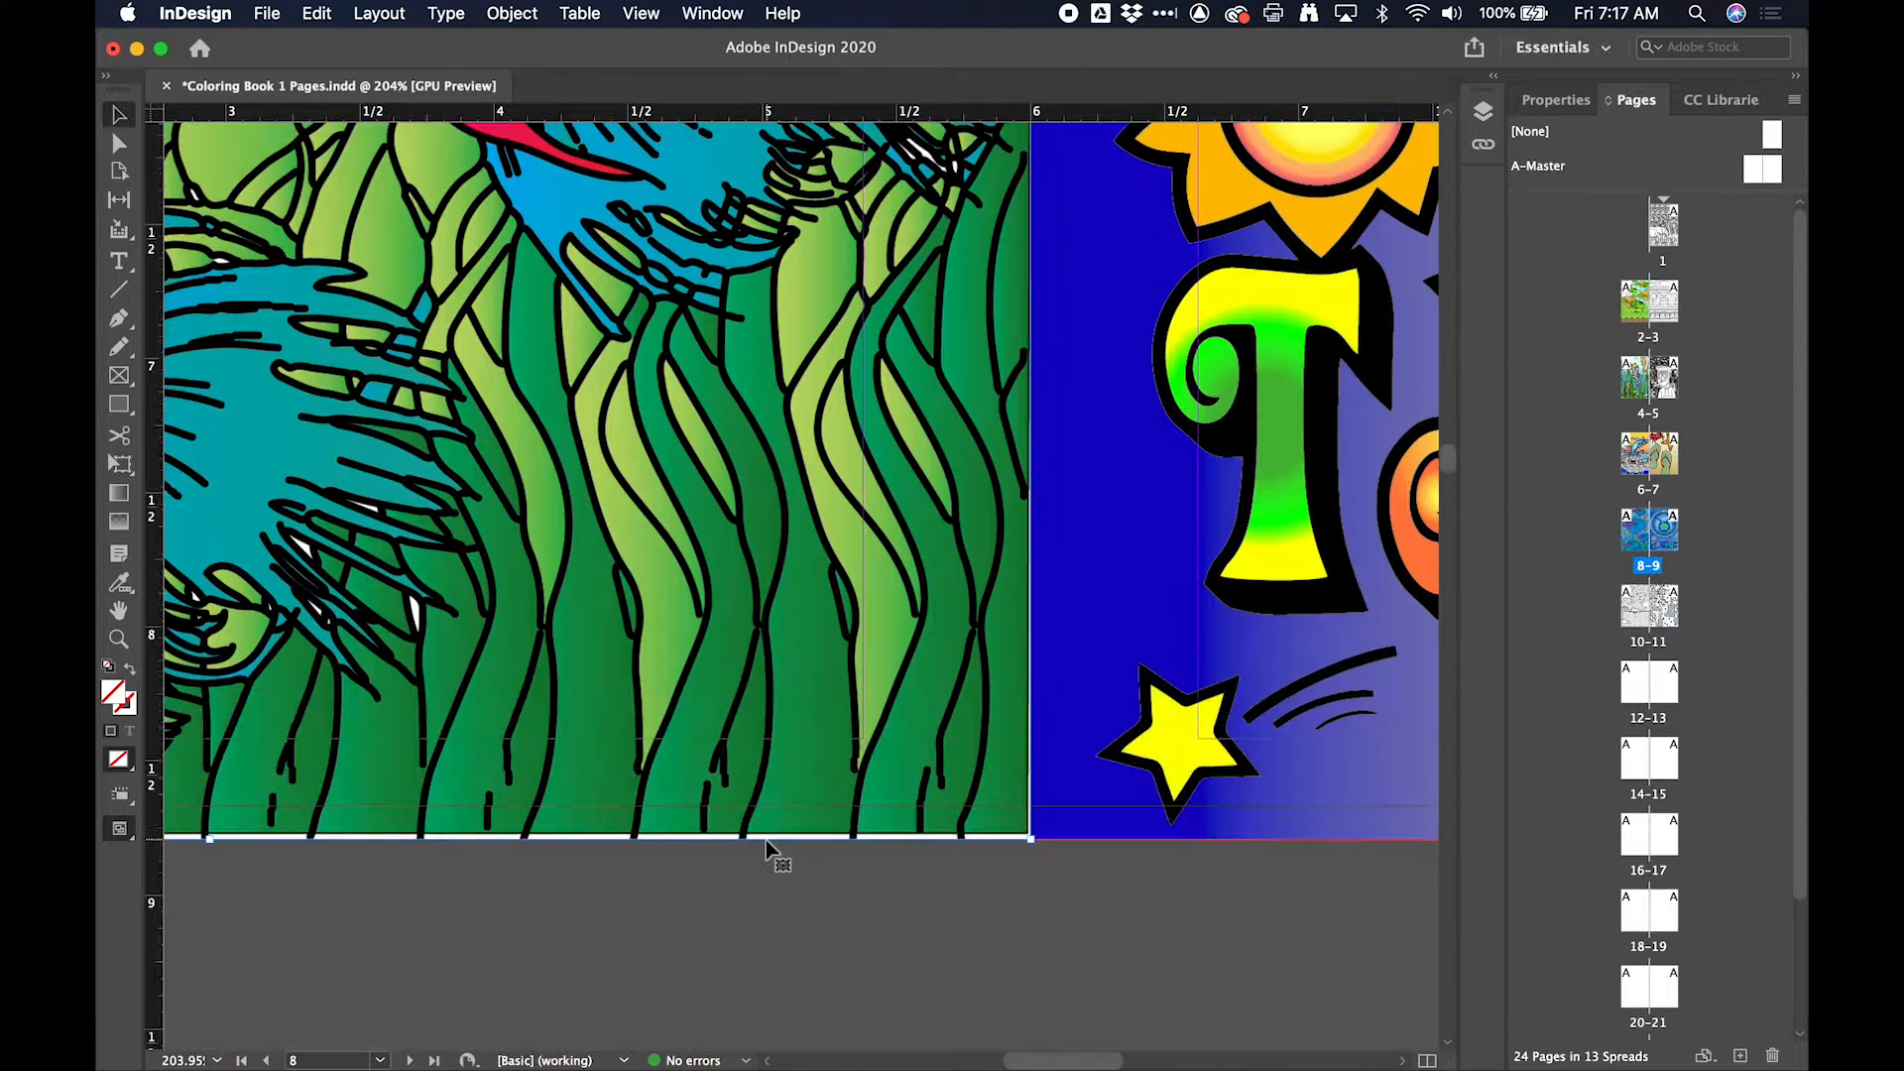
pyautogui.moveTo(839, 774); pyautogui.dragTo(842, 767)
# Step: Adjust the tree image on page 10 so its upper-left corner sits on the bleed lines
pyautogui.scroll(-10, 876, 819)
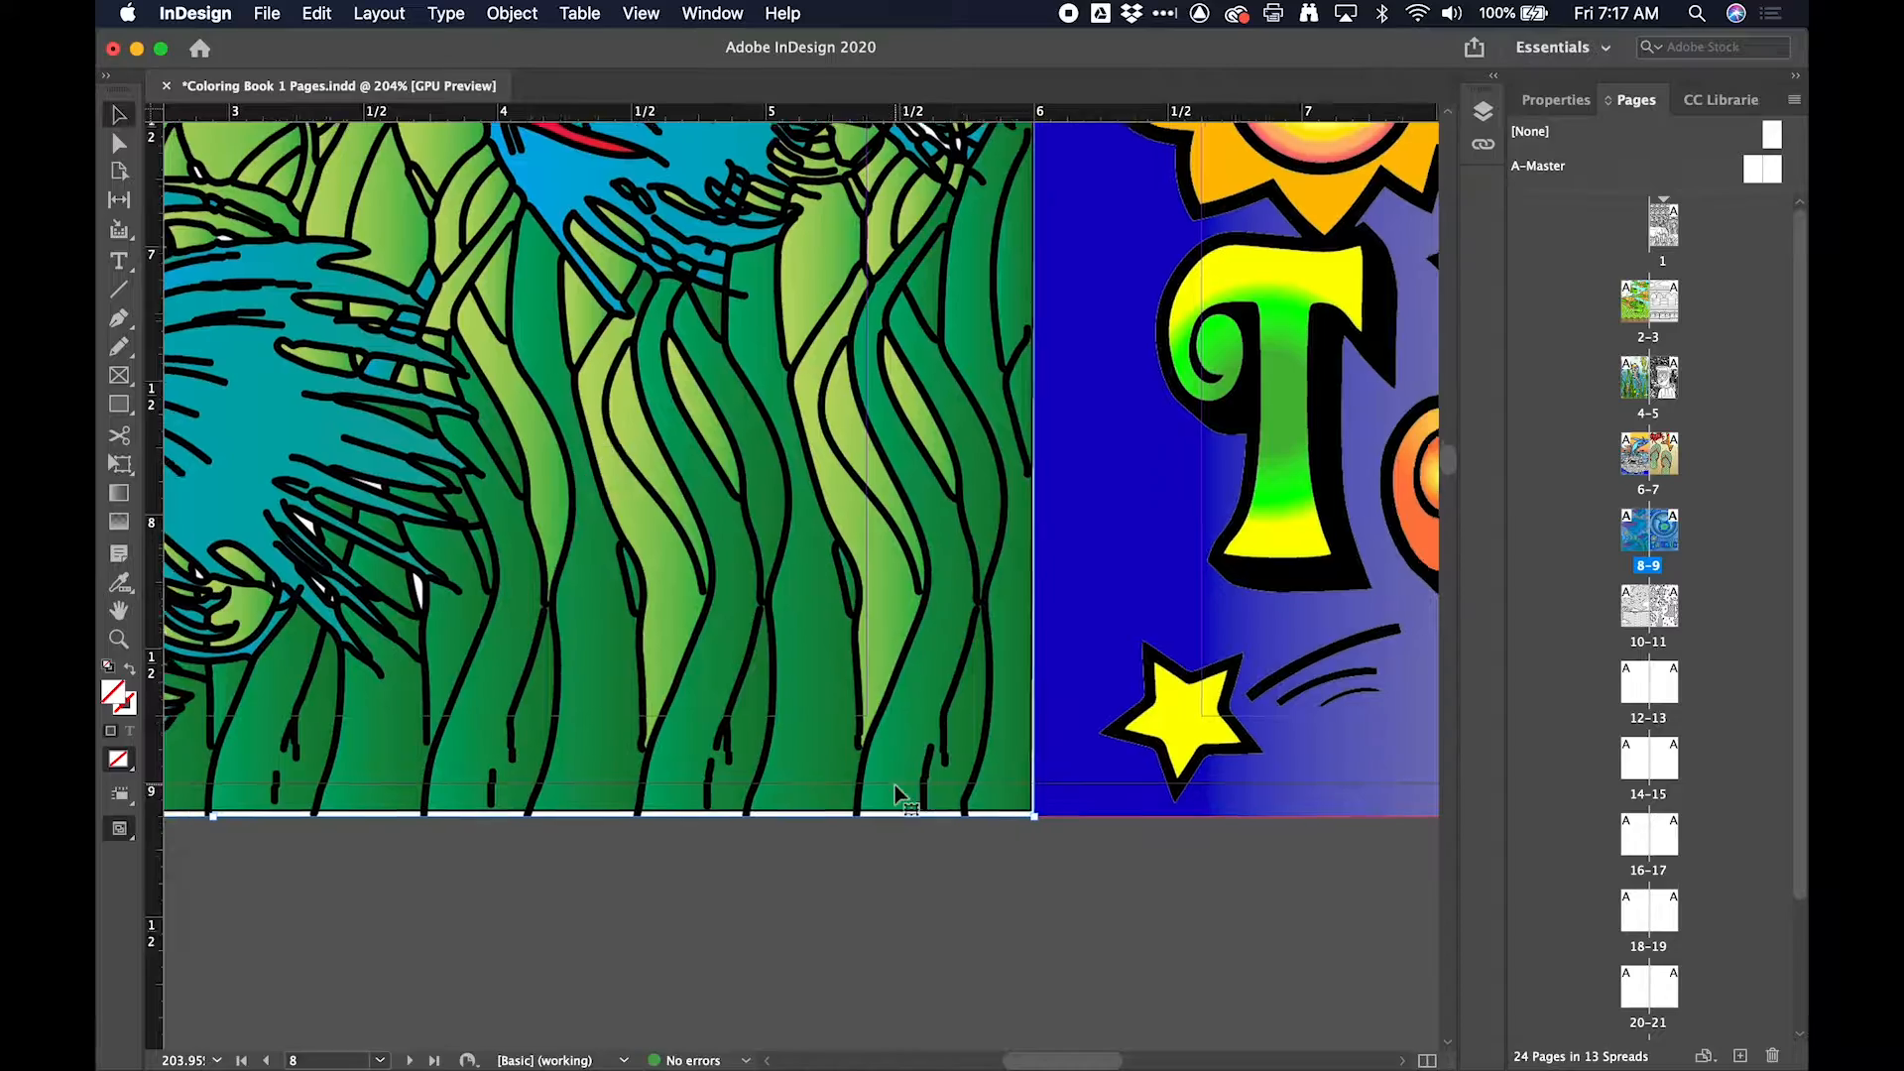
pyautogui.scroll(10, 898, 794)
pyautogui.hscroll(-8, 897, 793)
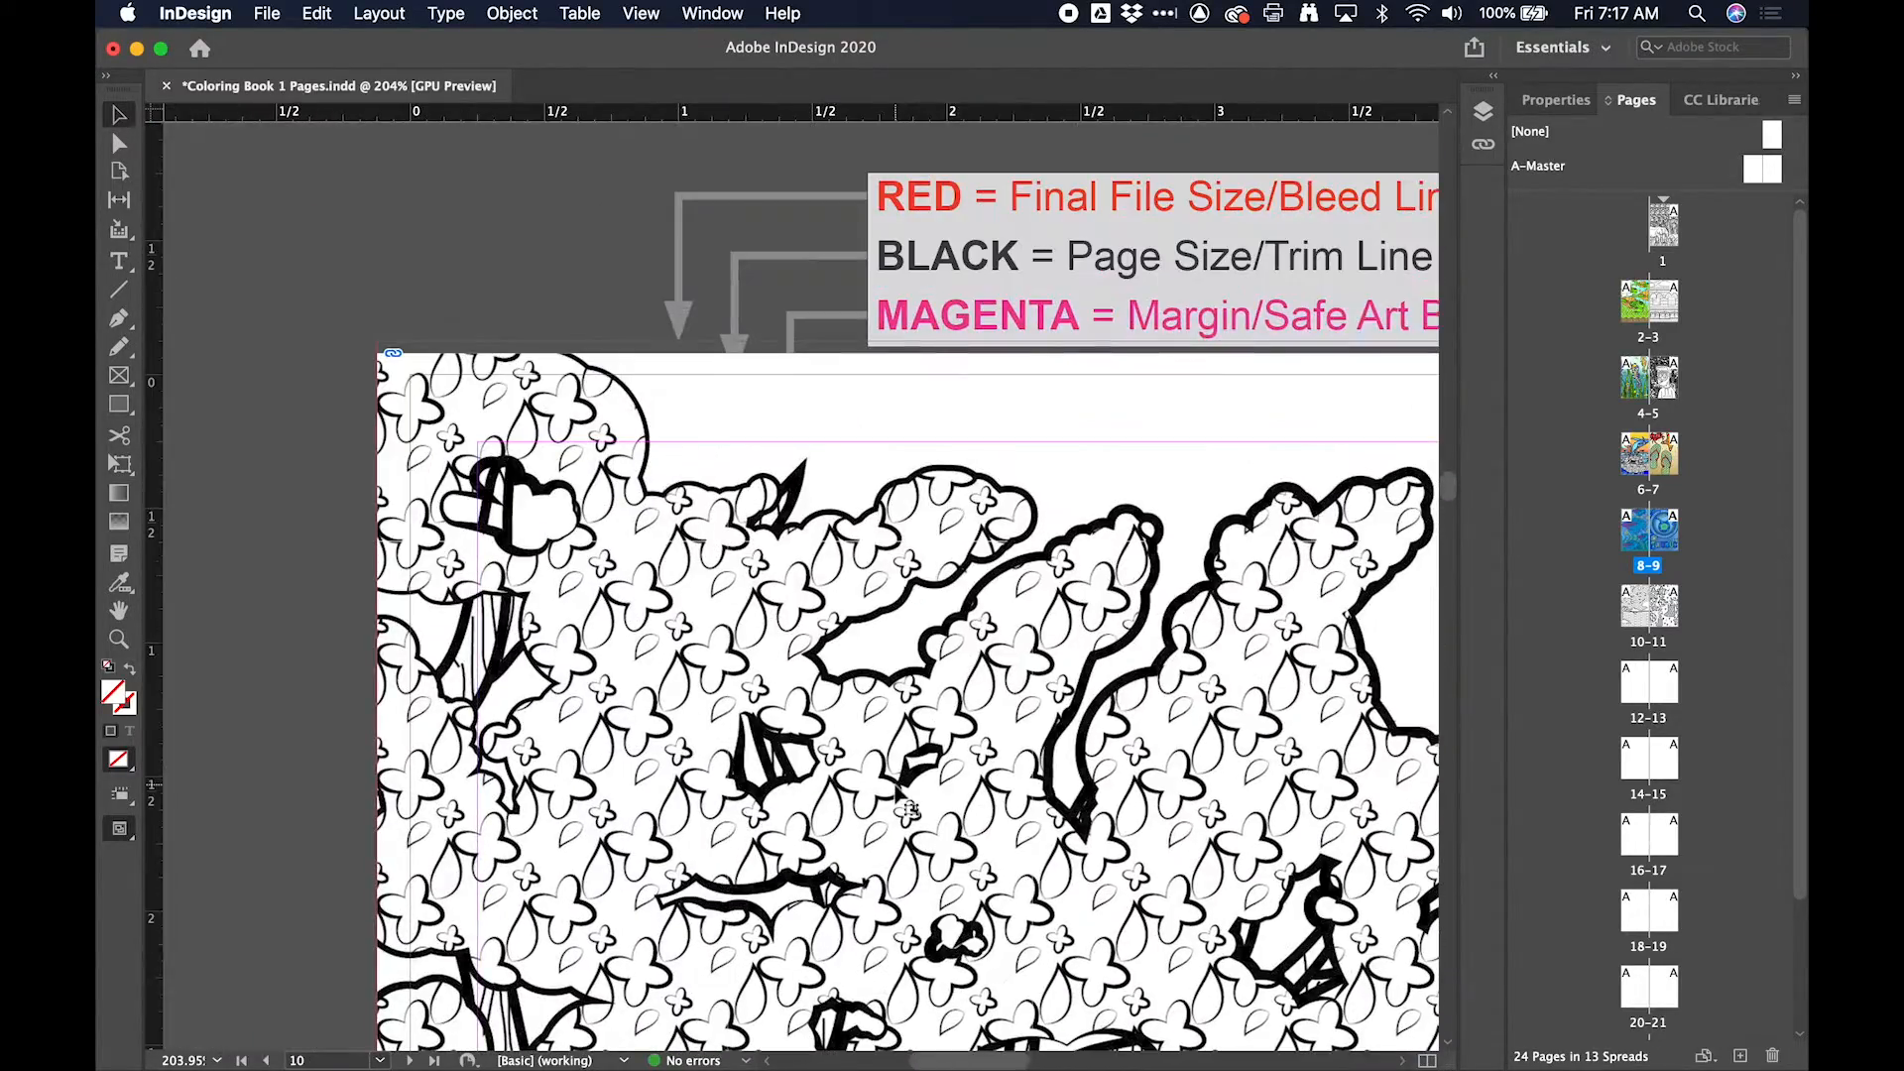
pyautogui.moveTo(776, 652); pyautogui.dragTo(780, 659)
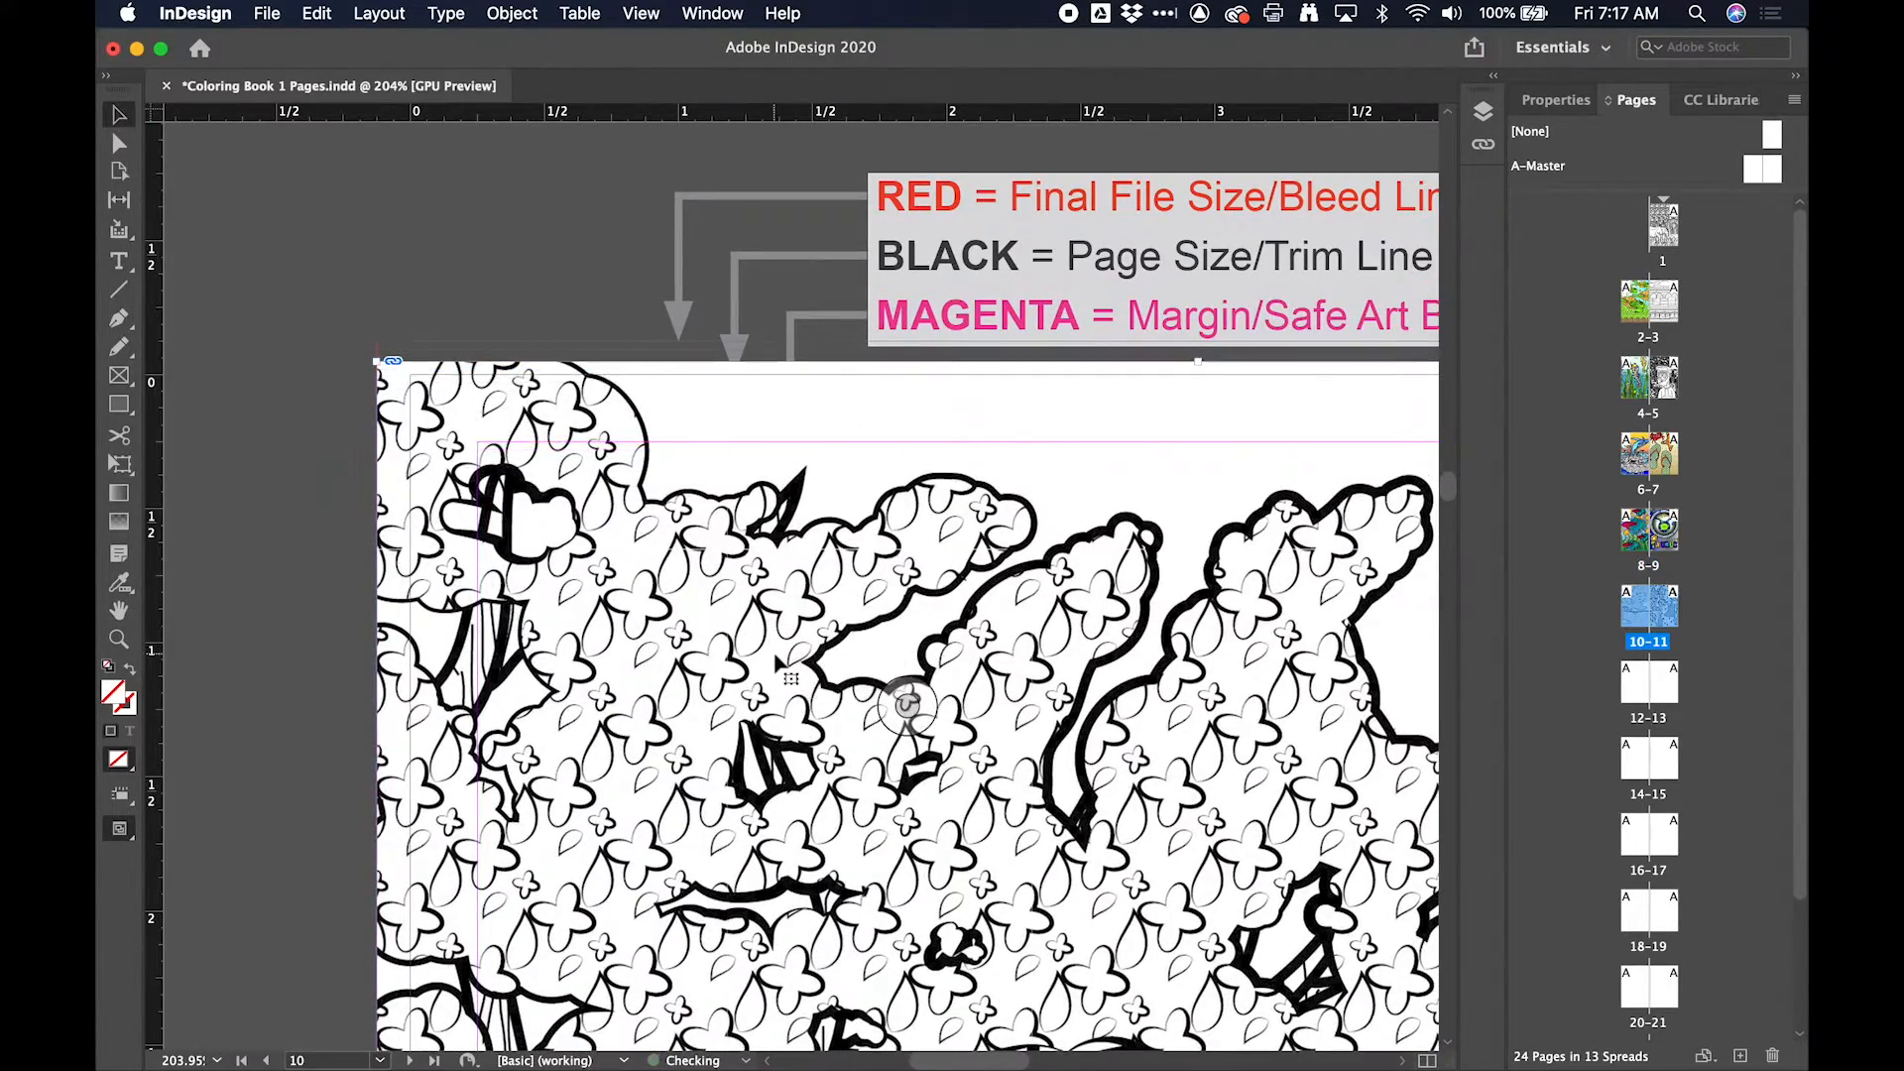
# Step: Shift the ornaments image on page 11 so its inner edge meets the gutter
pyautogui.hscroll(15, 778, 661)
pyautogui.scroll(2, 777, 644)
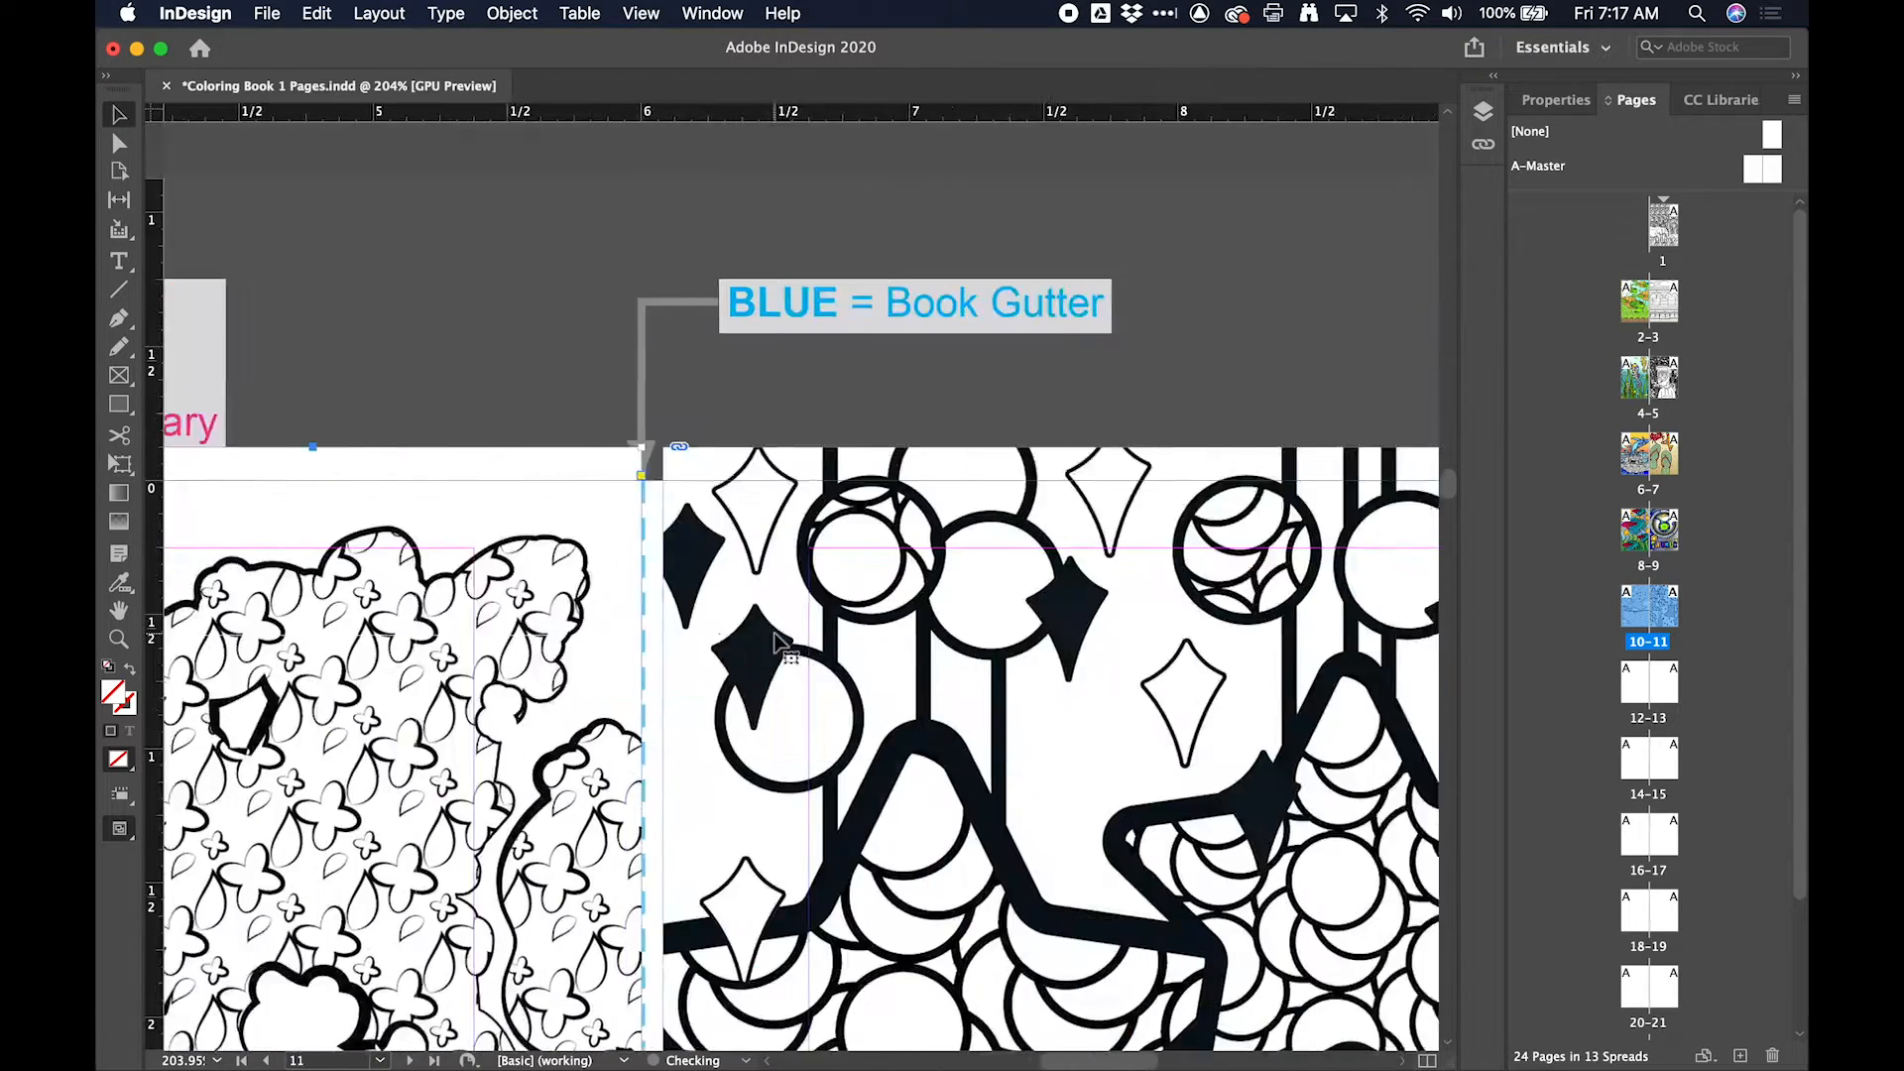
pyautogui.hscroll(-3, 775, 635)
pyautogui.scroll(-2, 775, 635)
pyautogui.moveTo(536, 524); pyautogui.dragTo(519, 523)
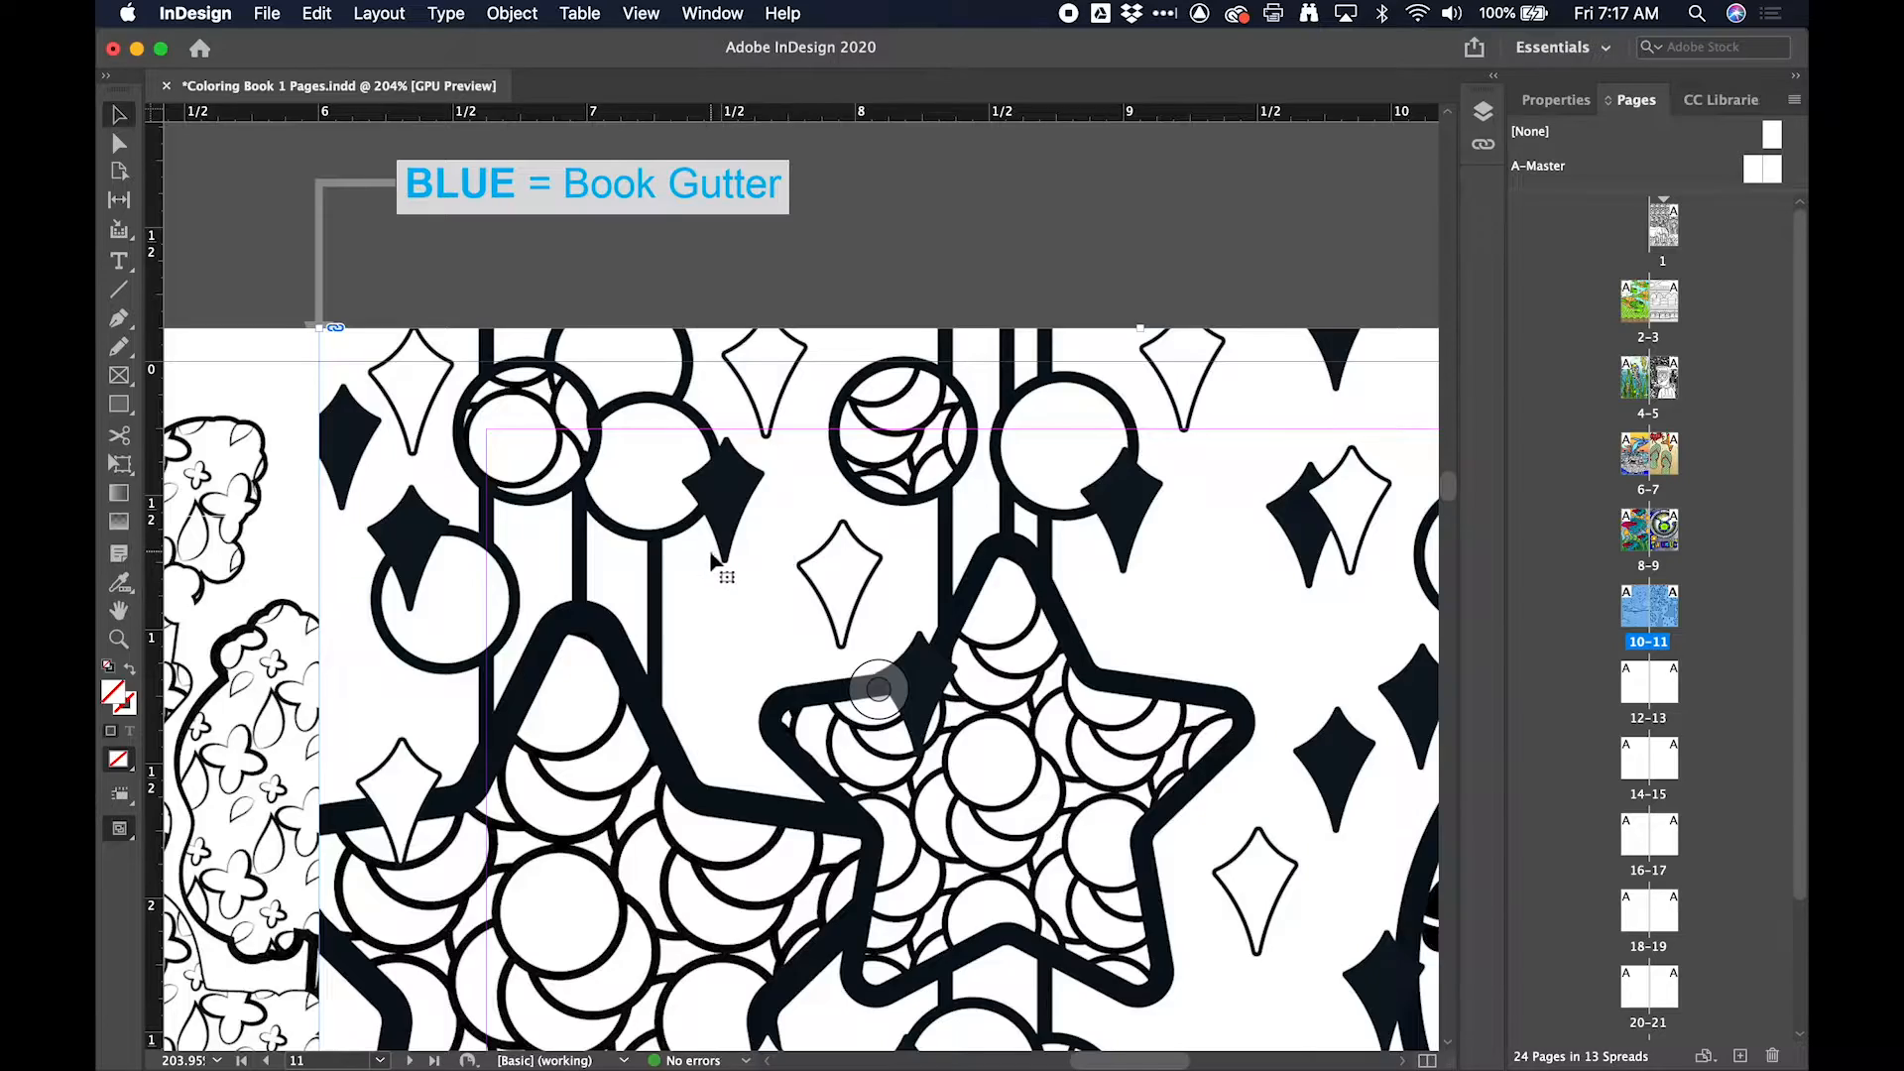
# Step: Check the outer and lower edges of the page 11 image against the bleed and look over the filled spreads
pyautogui.hscroll(10, 714, 559)
pyautogui.scroll(2, 754, 553)
pyautogui.scroll(-3, 1026, 607)
pyautogui.scroll(-5, 1027, 607)
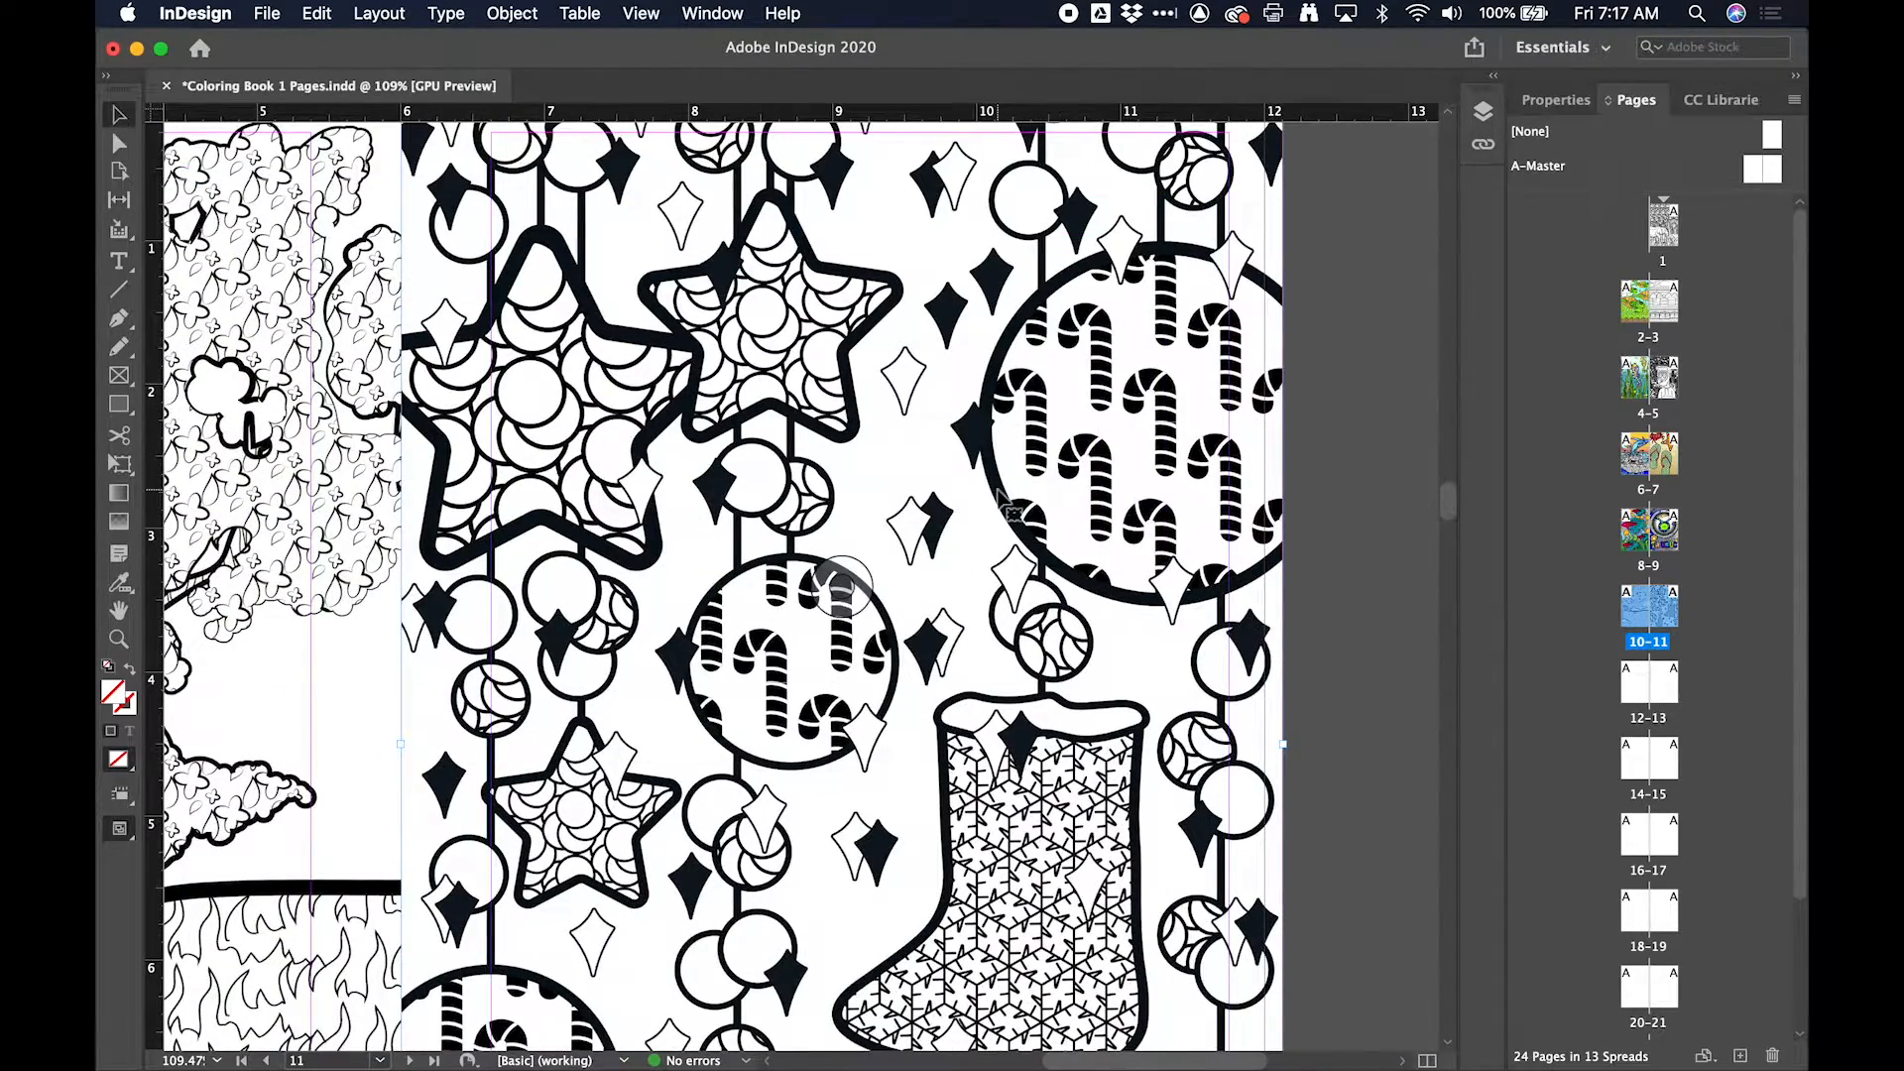
pyautogui.scroll(-6, 1009, 513)
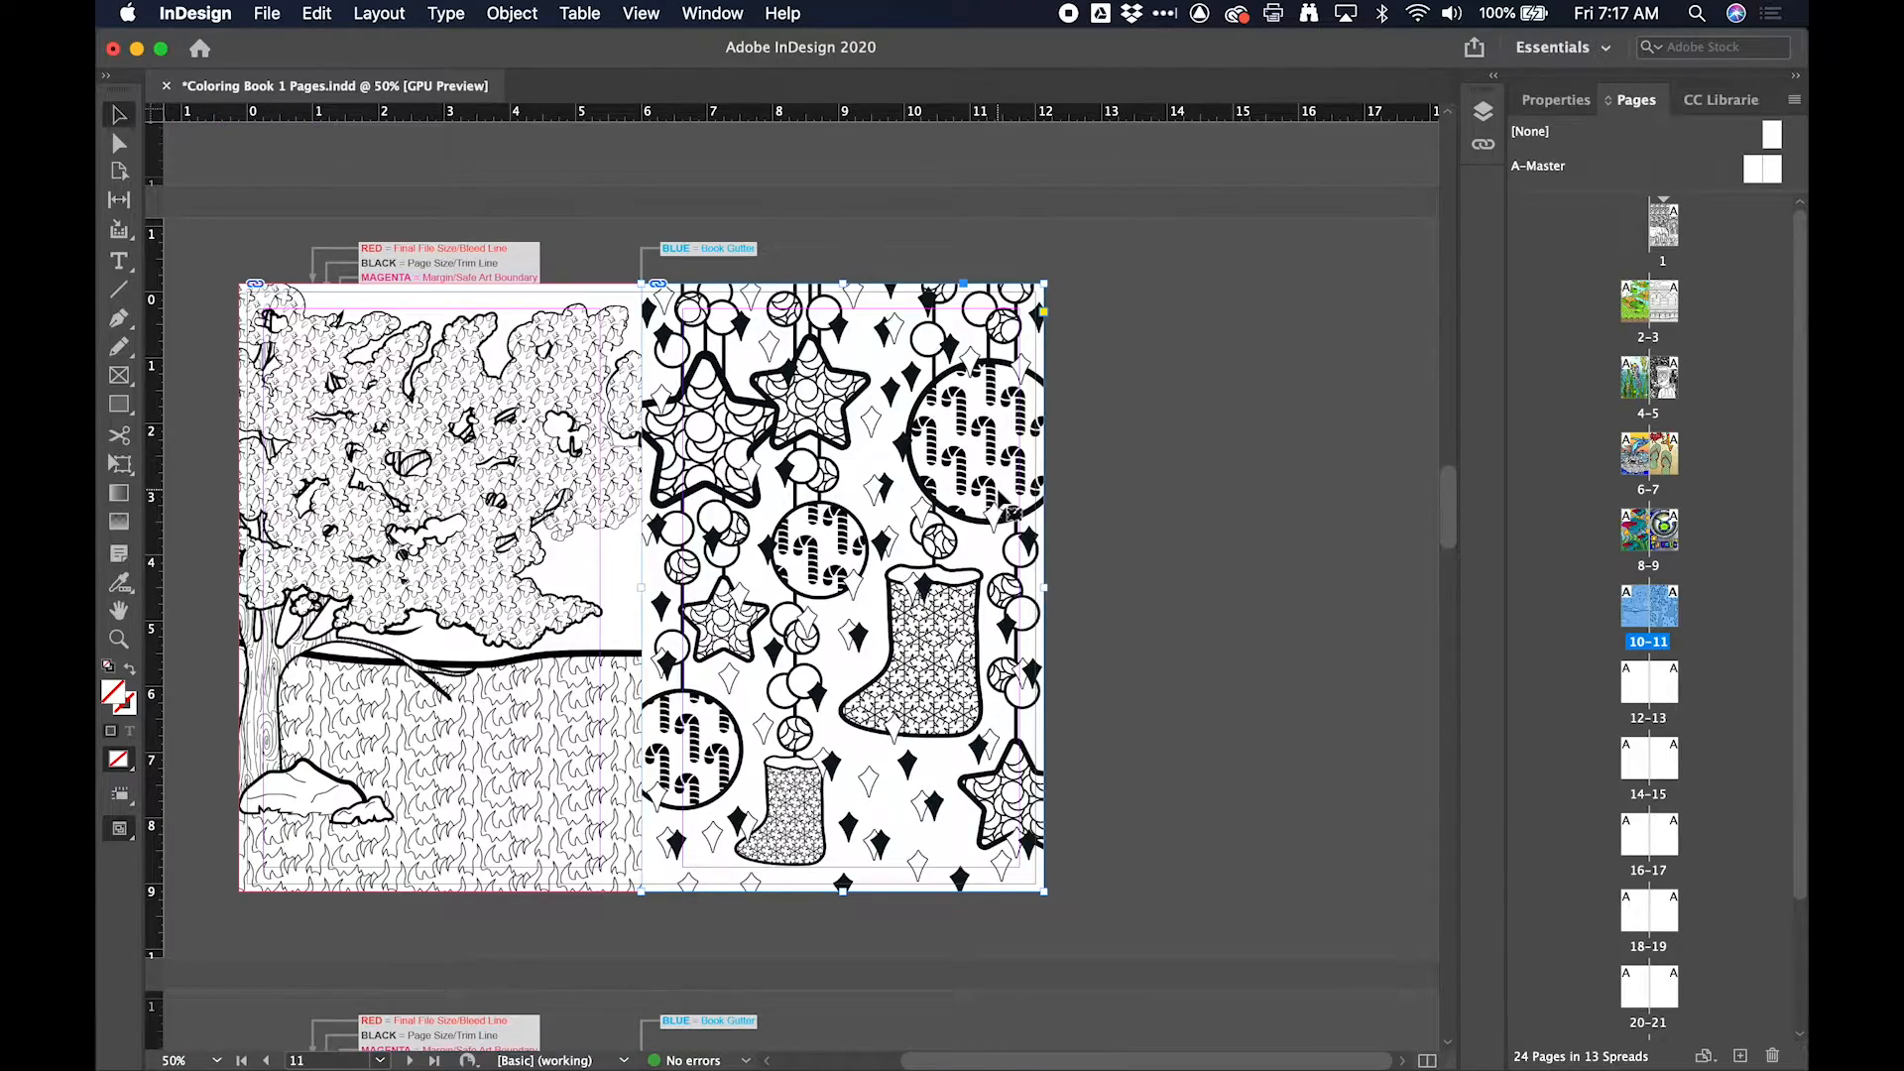
pyautogui.scroll(-3, 1009, 513)
pyautogui.scroll(5, 1007, 509)
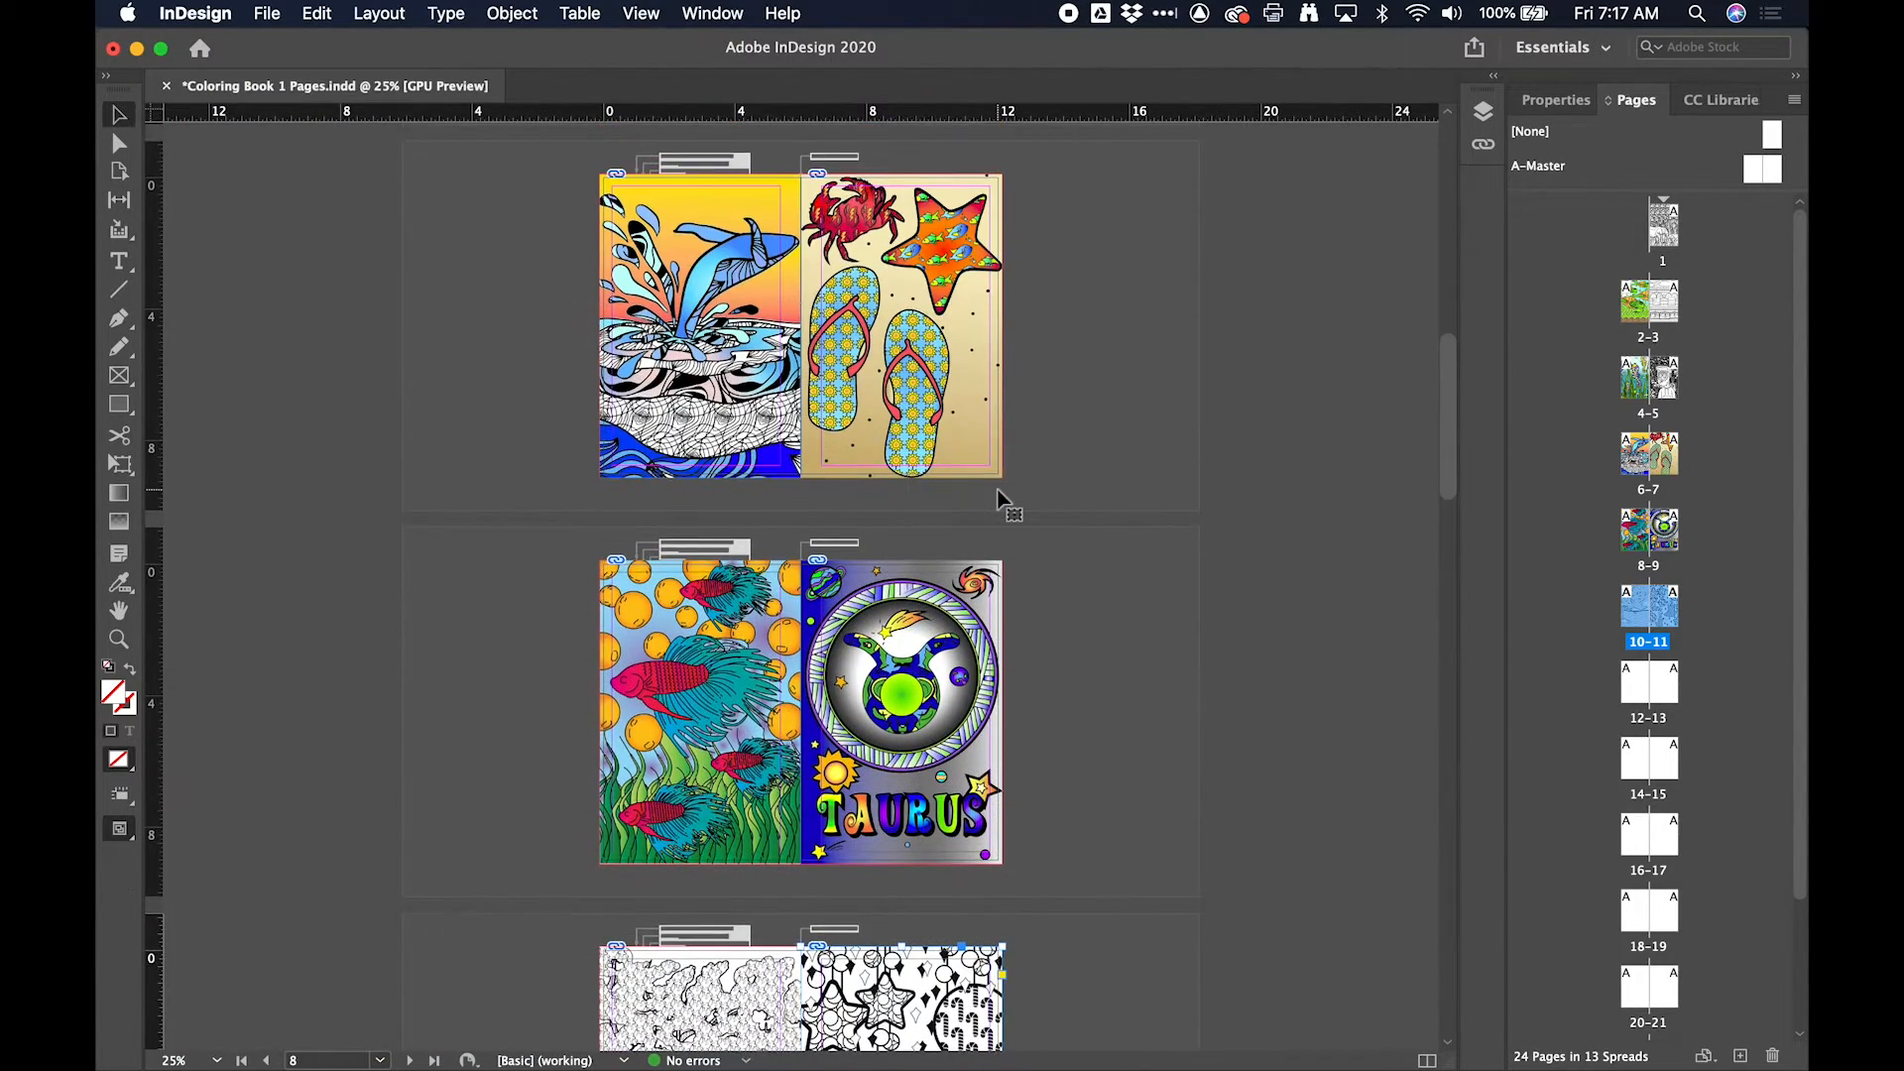
# Step: Reorder the first spreads so that page 3 comes before page 2 and the flip-flops page comes before the whale page
pyautogui.scroll(3, 999, 496)
pyautogui.scroll(-6, 999, 496)
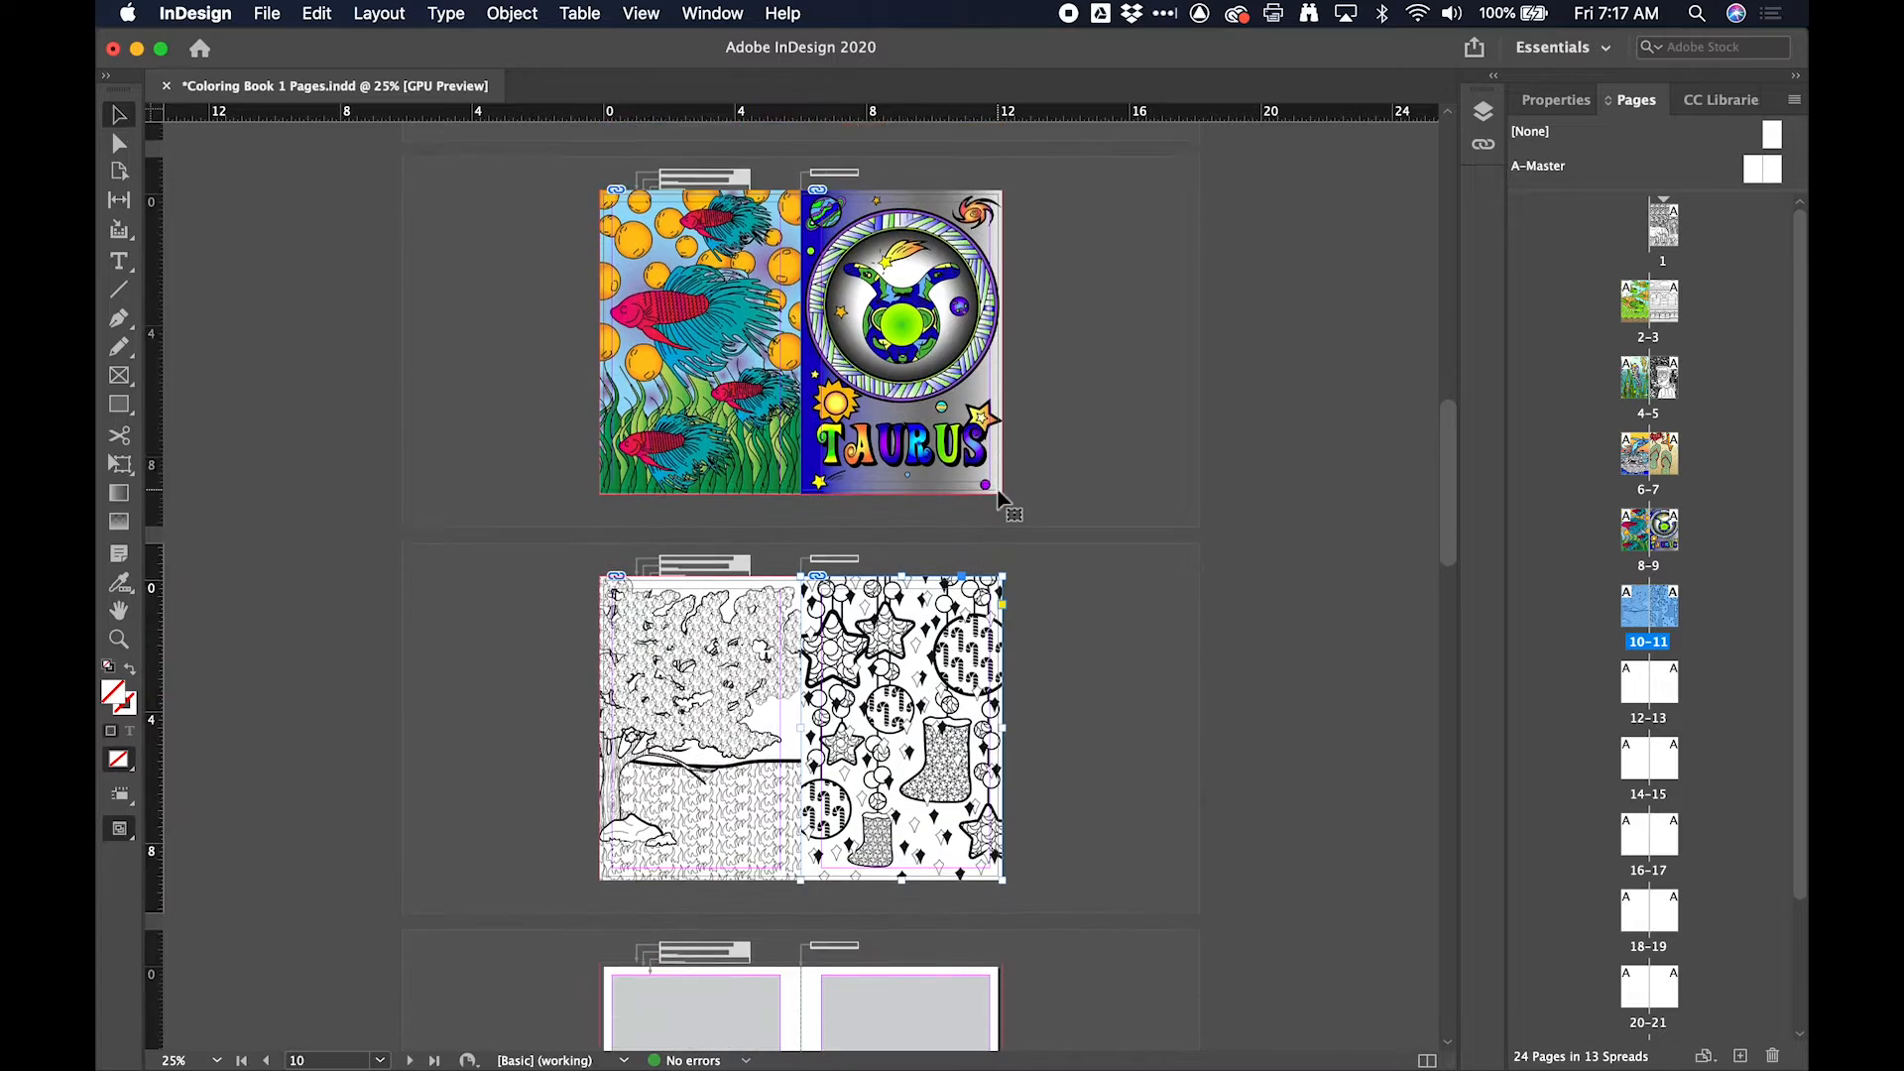
pyautogui.scroll(-4, 1002, 499)
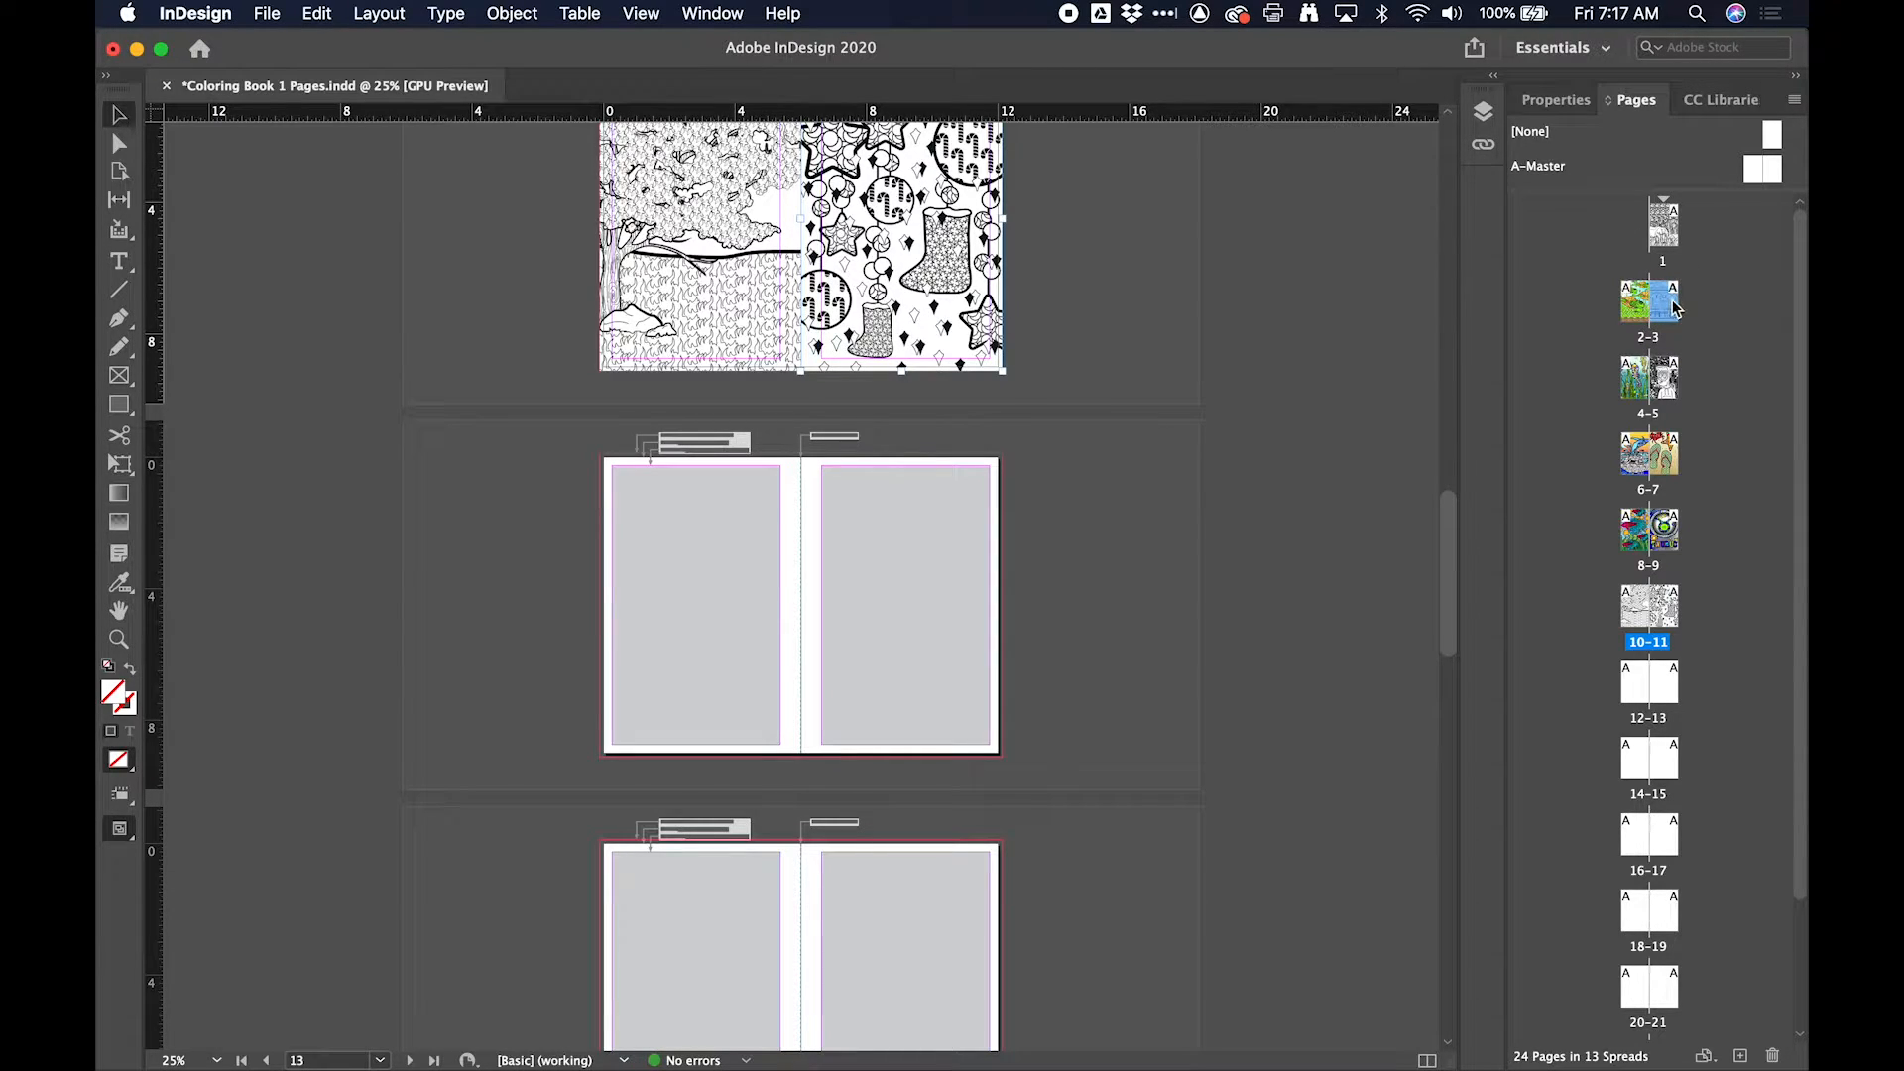
pyautogui.moveTo(1672, 308); pyautogui.dragTo(1631, 303)
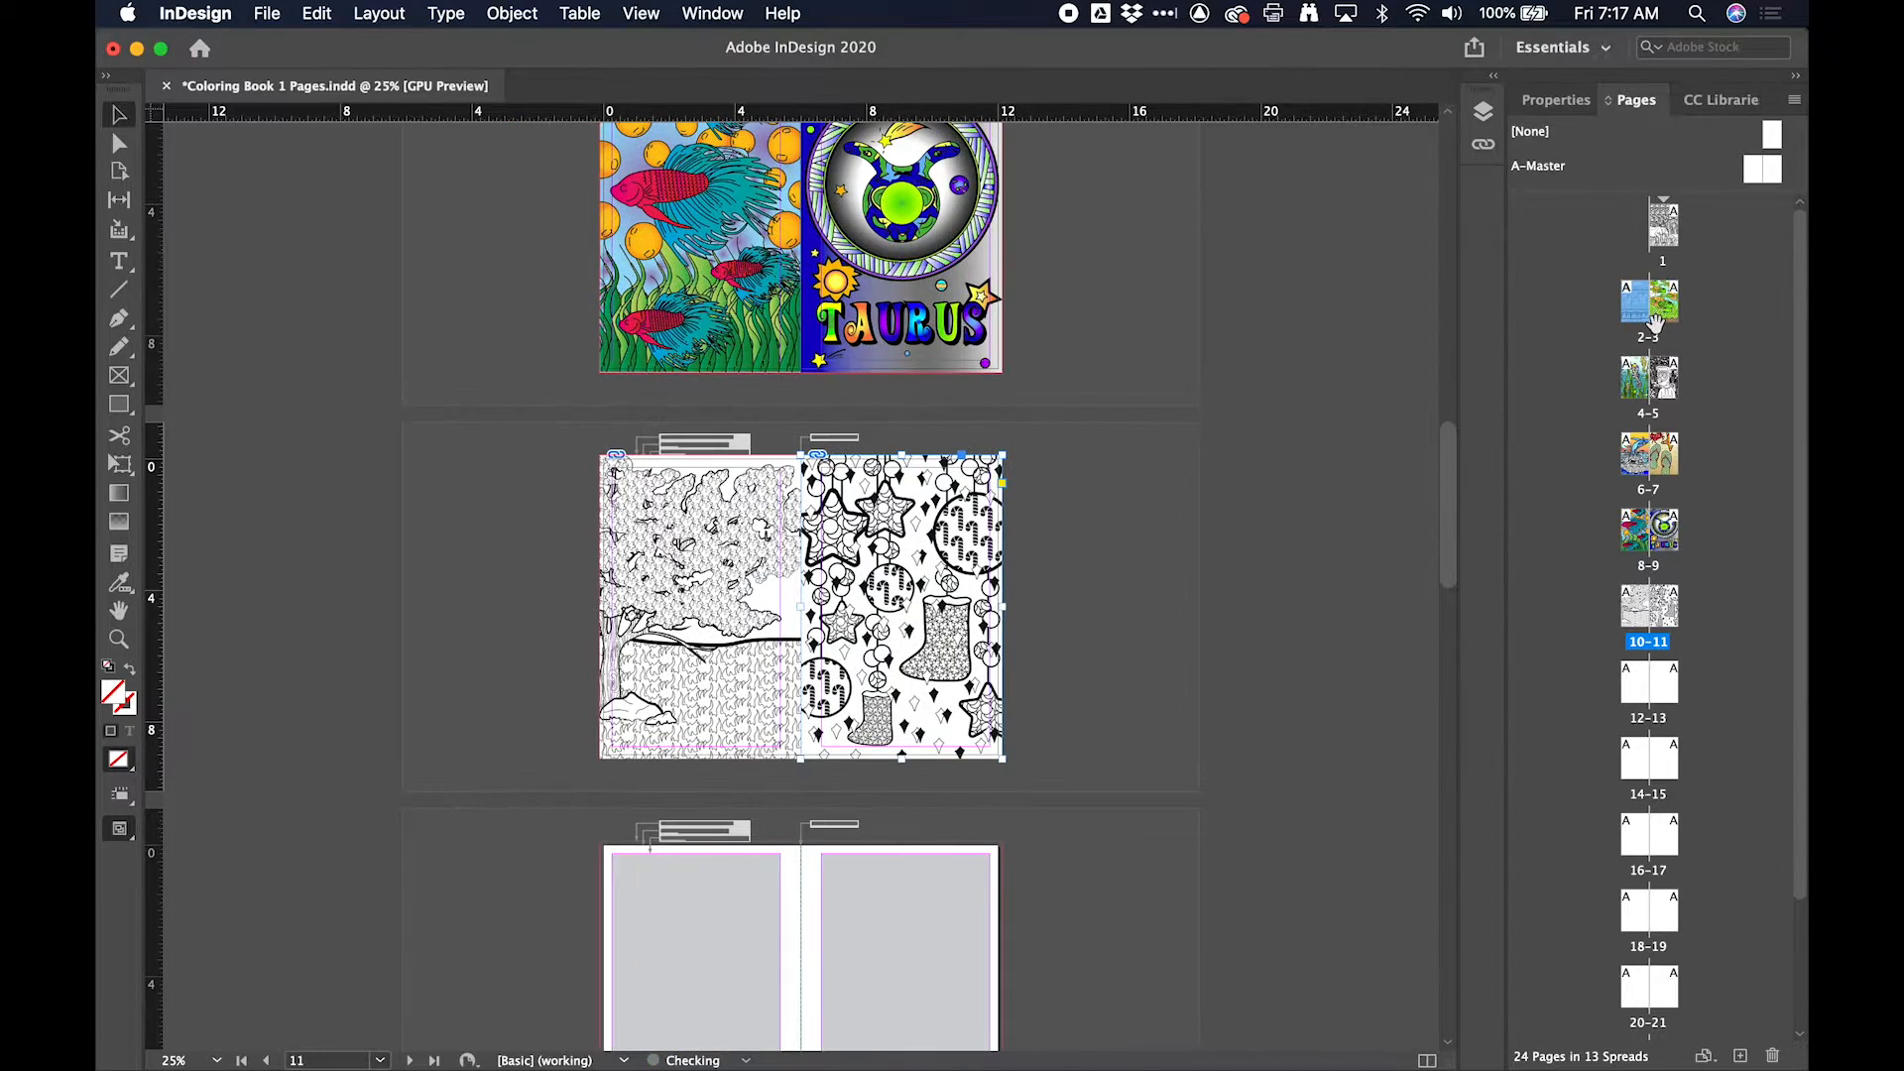
pyautogui.scroll(10, 1251, 439)
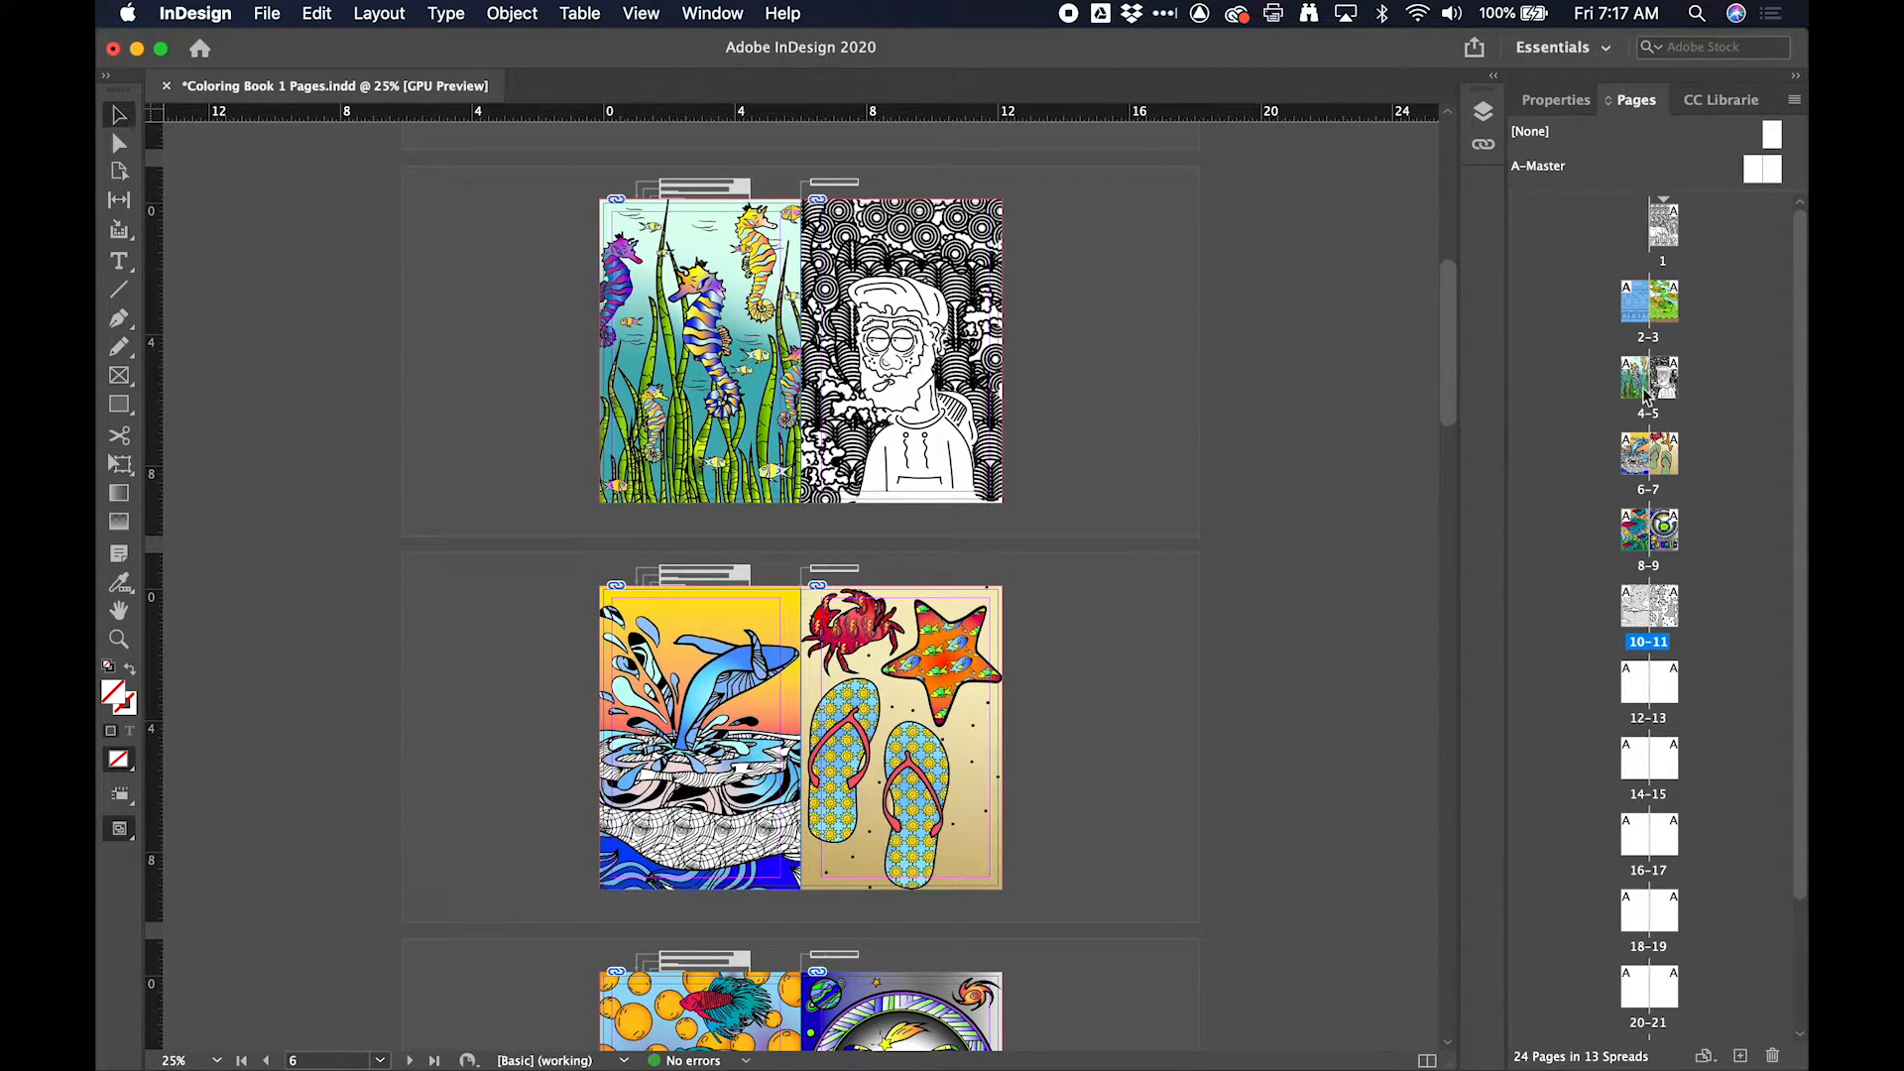
pyautogui.moveTo(1666, 471); pyautogui.dragTo(1632, 464)
# Step: Move the Taurus page ahead of the fish page on the 8-9 spread
pyautogui.click(1668, 535)
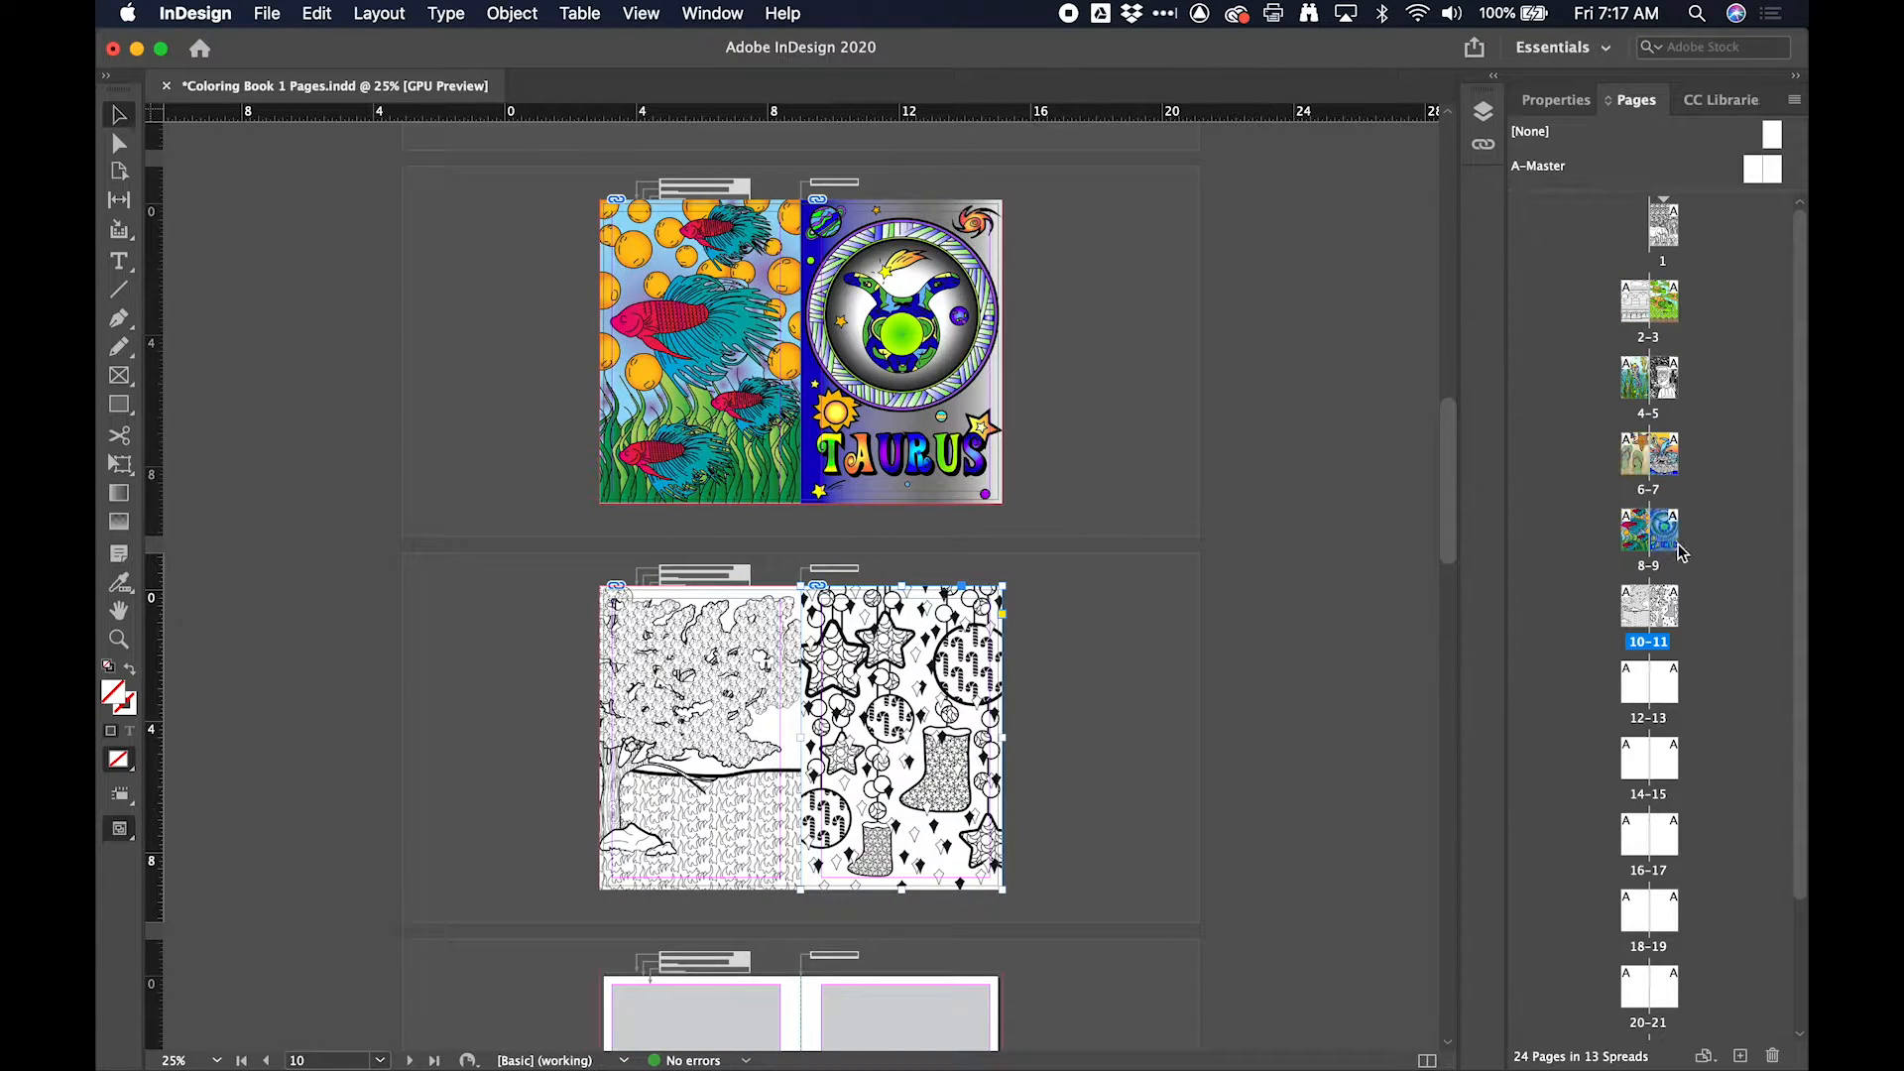
pyautogui.moveTo(1671, 544); pyautogui.dragTo(1617, 541)
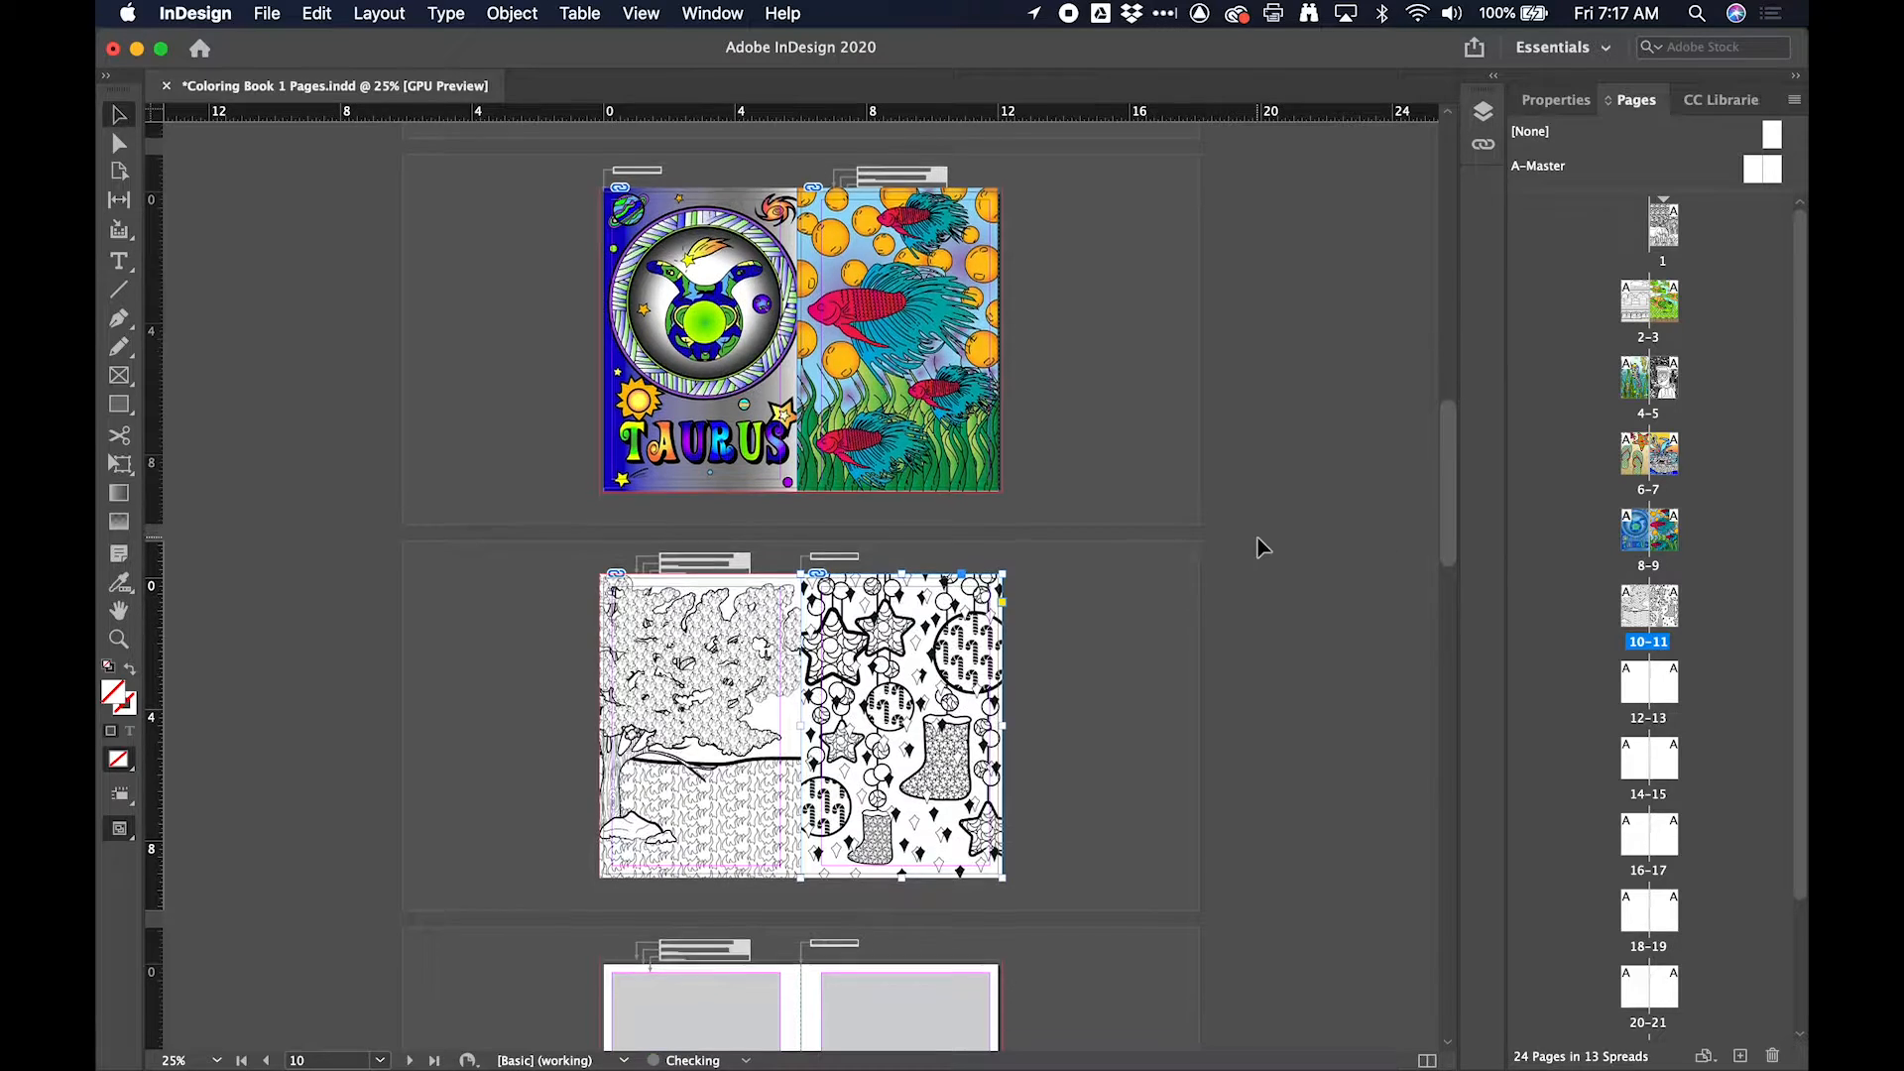
pyautogui.scroll(-1, 1258, 541)
pyautogui.scroll(1, 1258, 538)
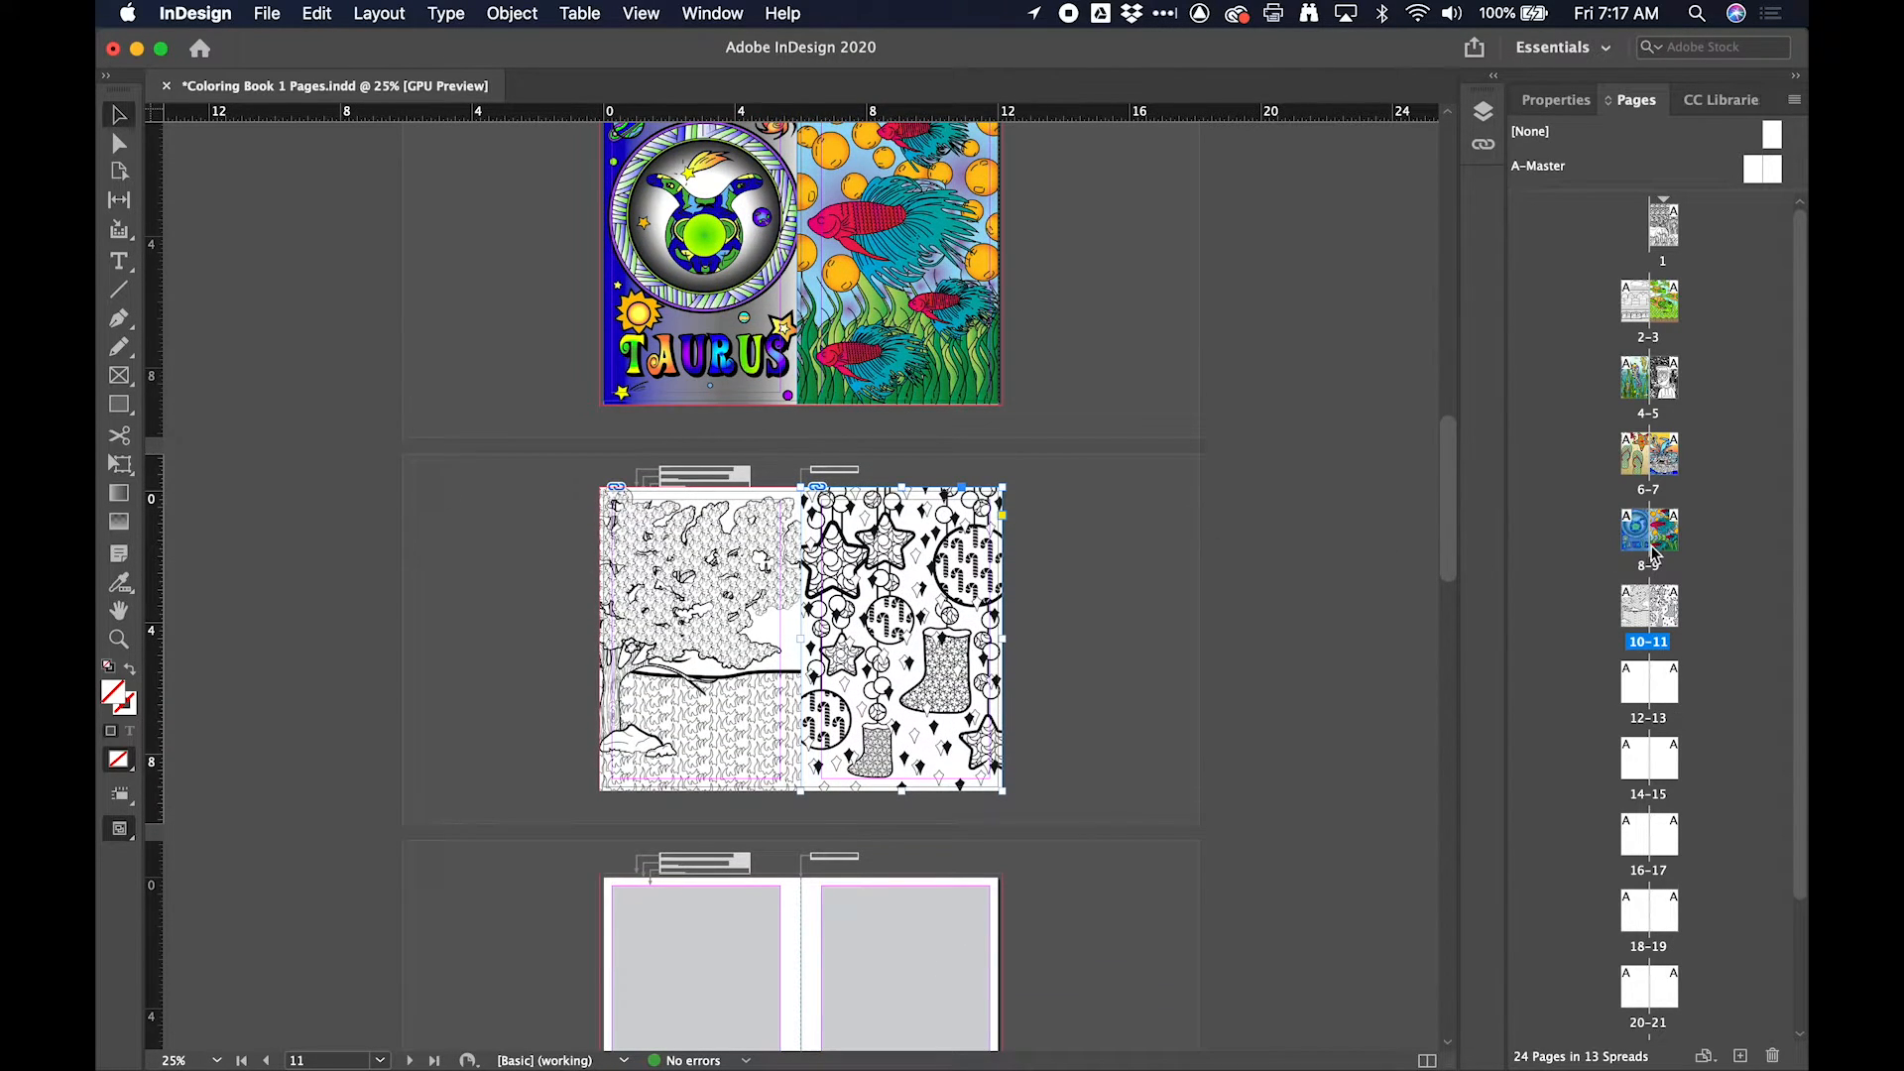
# Step: Move the Taurus page to page 6 and the ornaments page to page 7, and look over the reordered spreads
pyautogui.moveTo(1642, 535); pyautogui.dragTo(1683, 377)
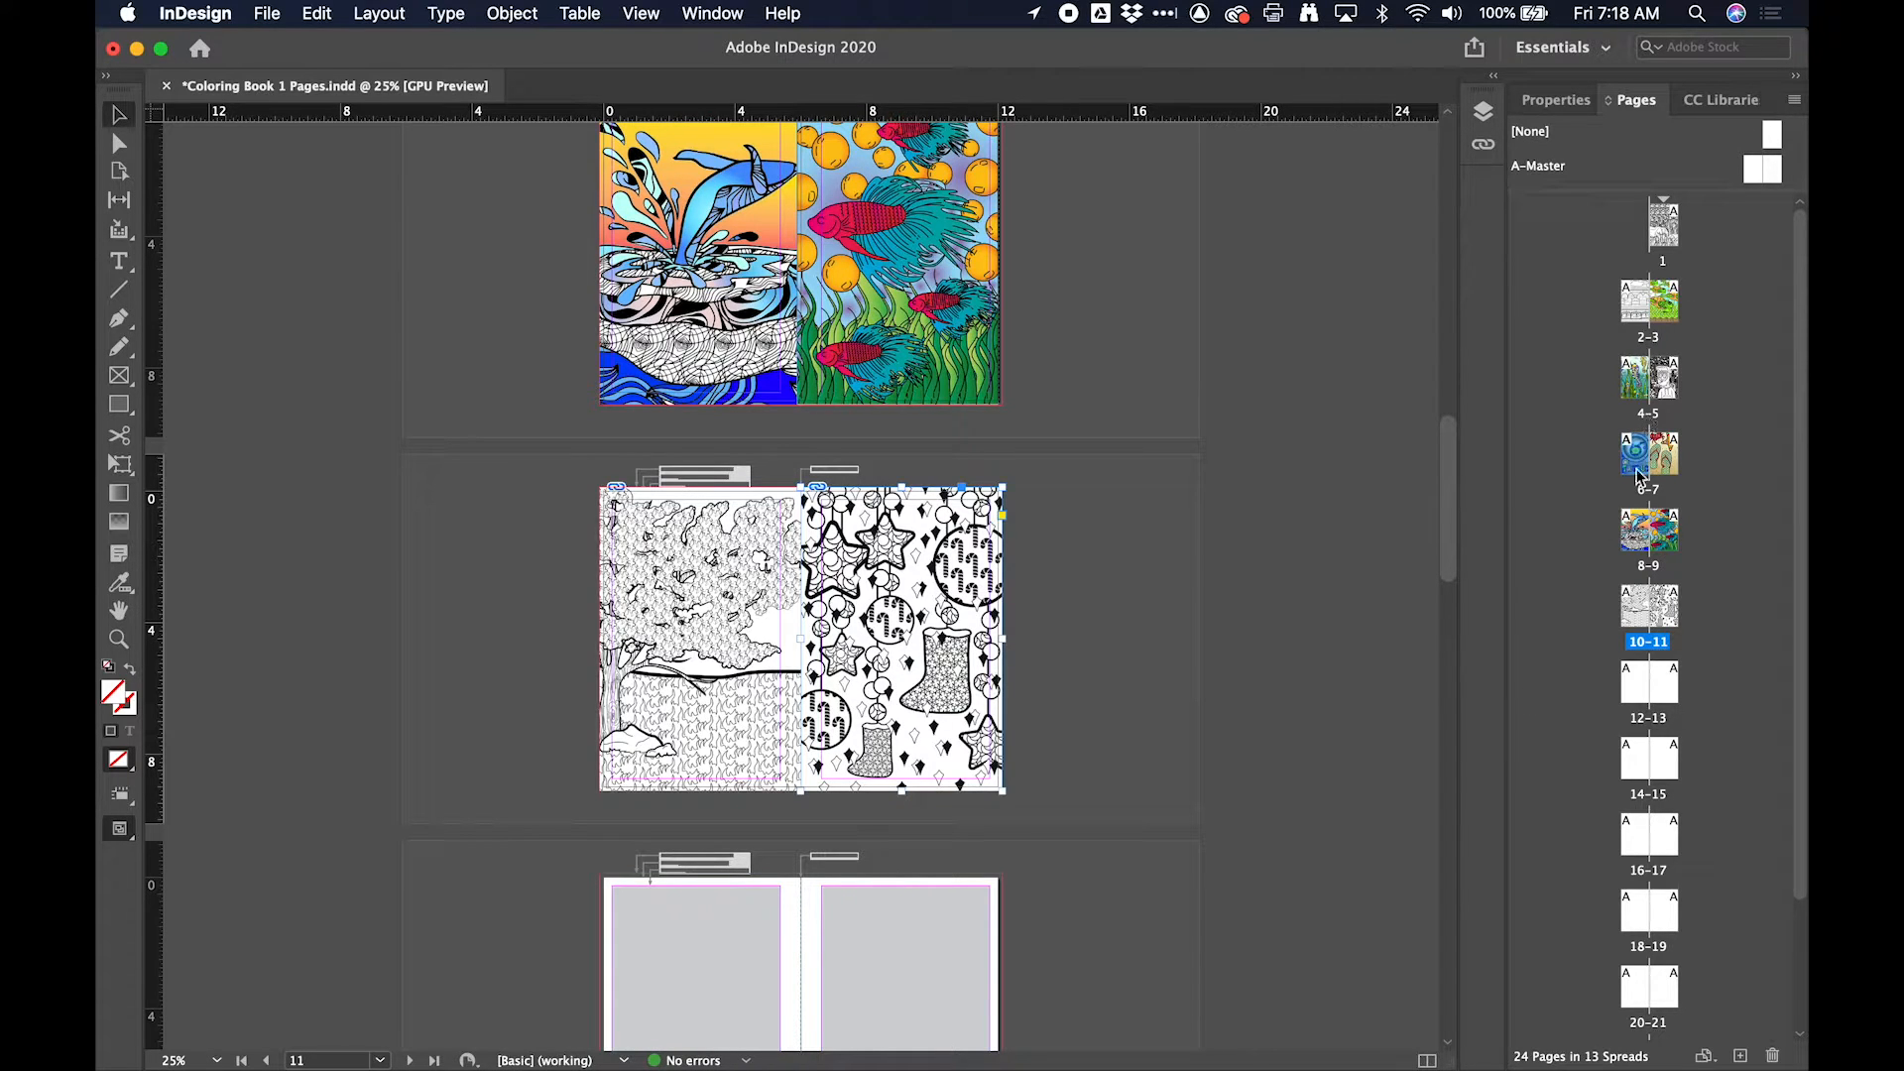
pyautogui.moveTo(1670, 527); pyautogui.dragTo(1653, 463)
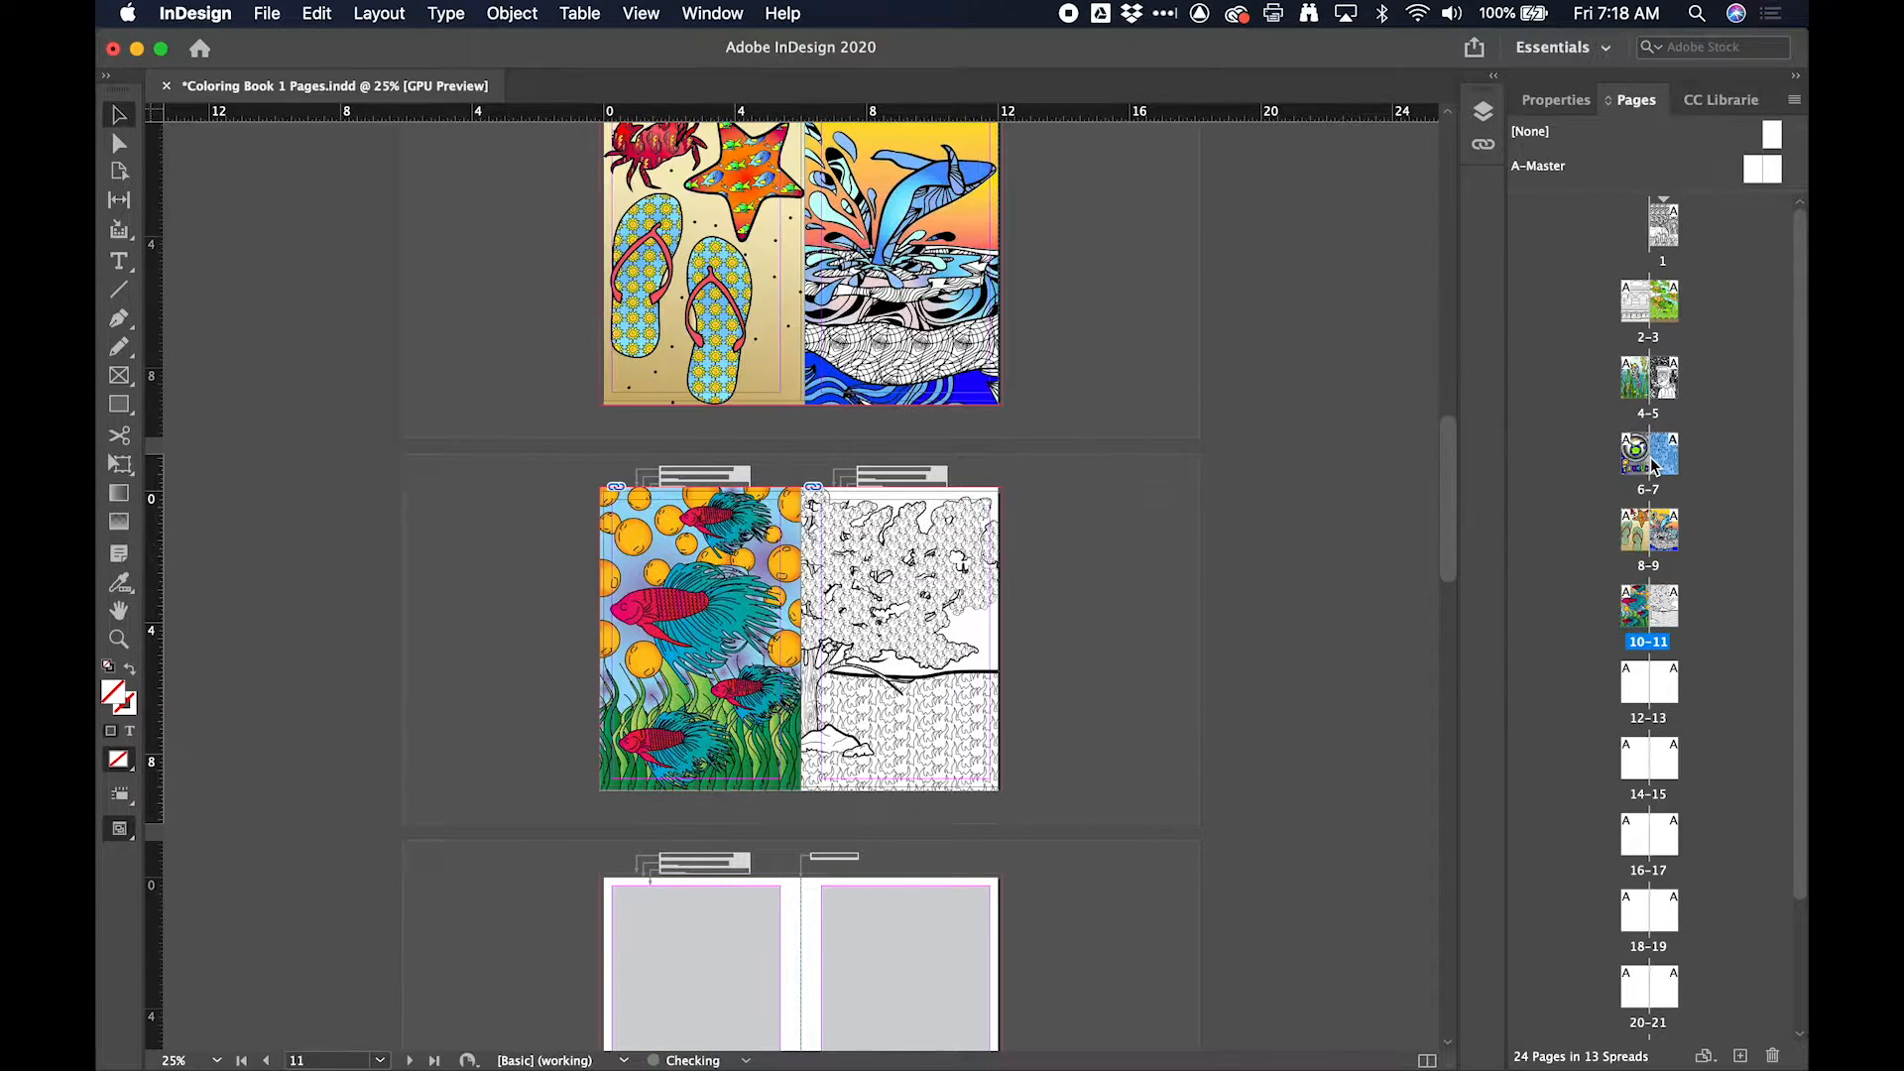
pyautogui.doubleClick(1637, 454)
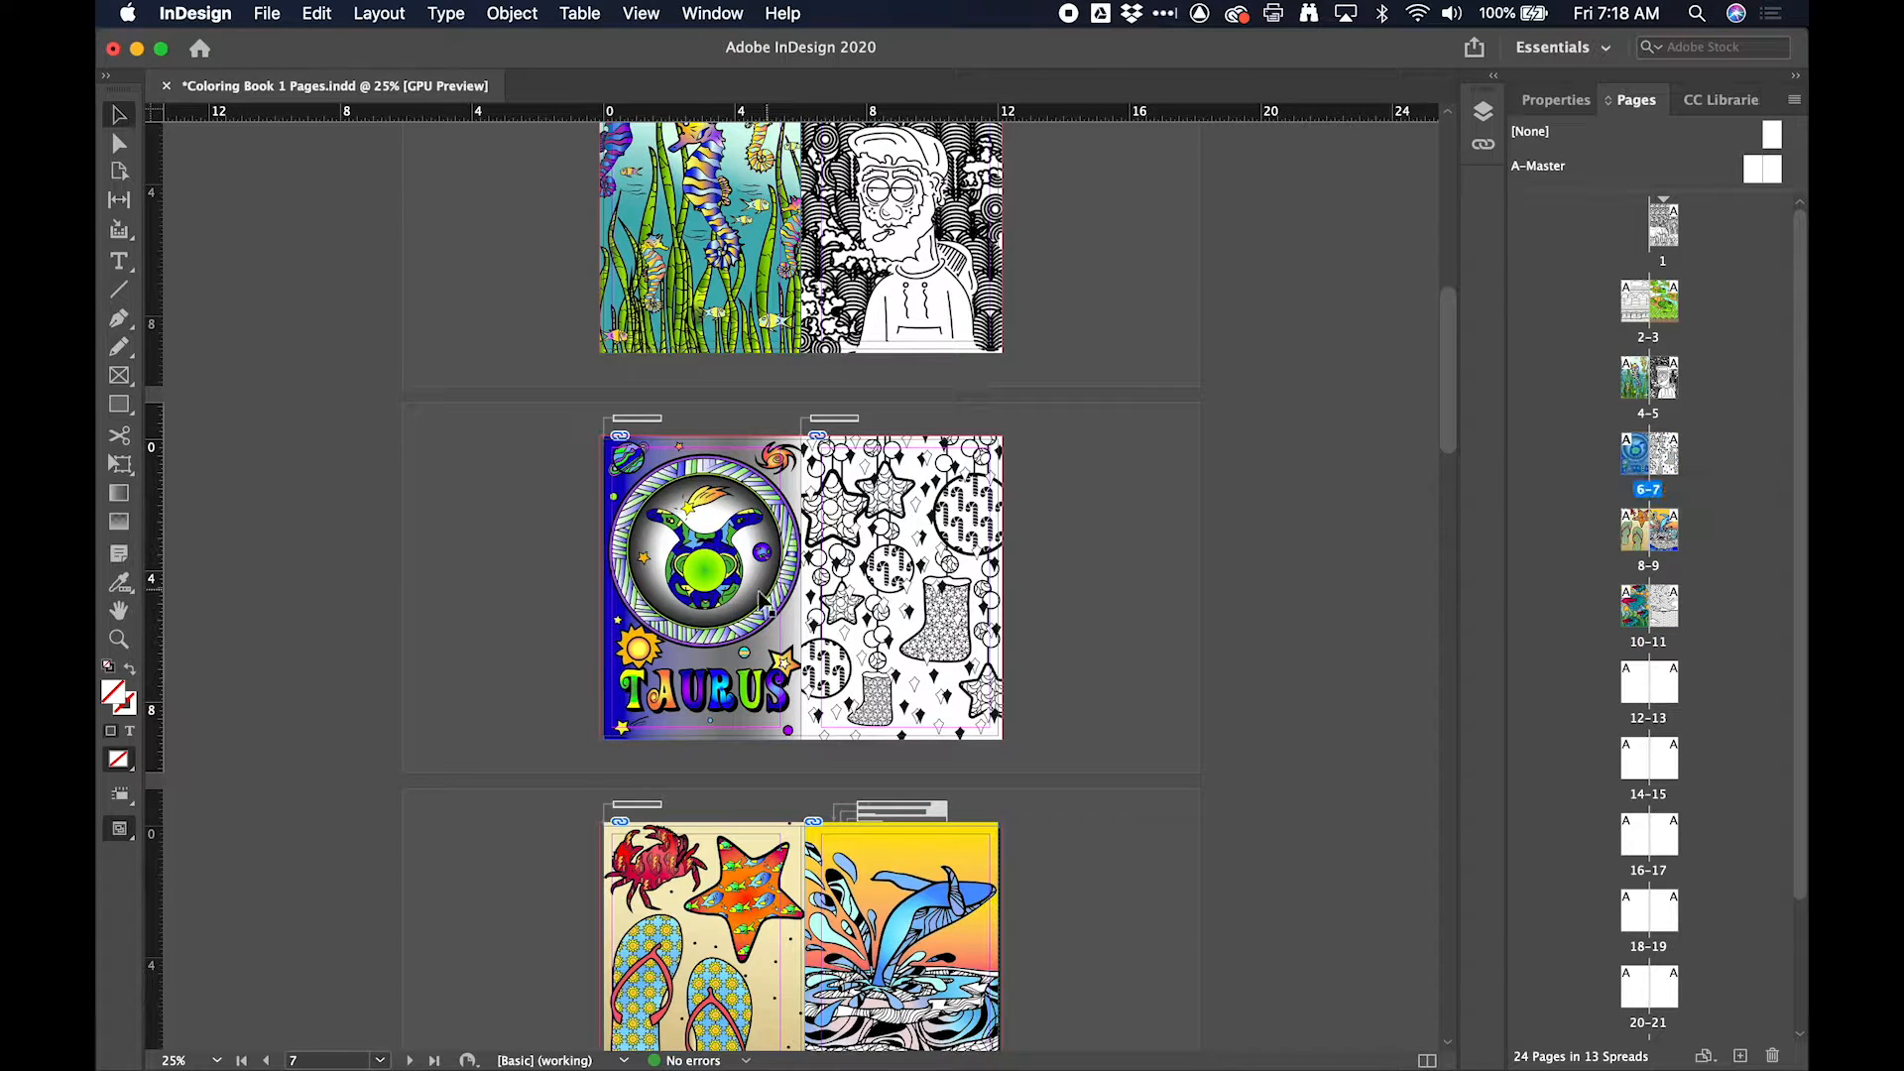
pyautogui.scroll(-3, 1017, 668)
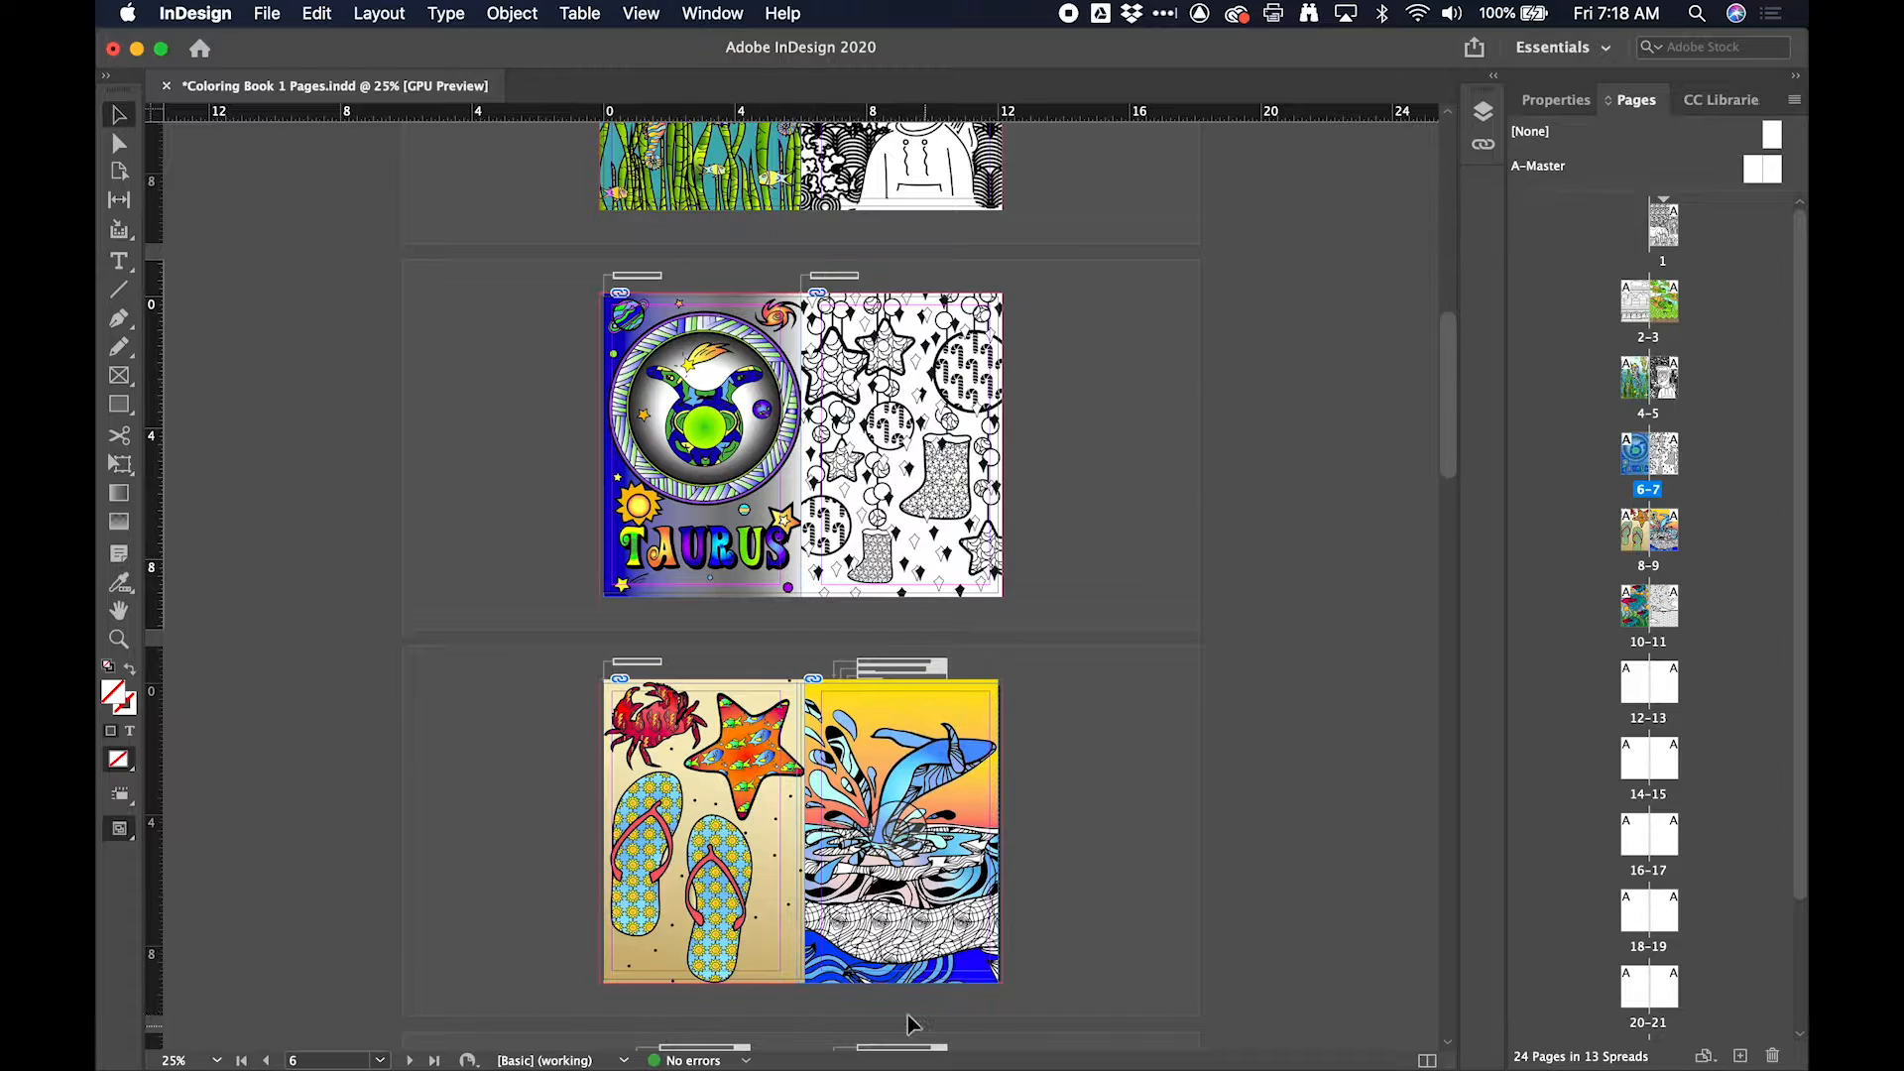
pyautogui.scroll(-6, 907, 1027)
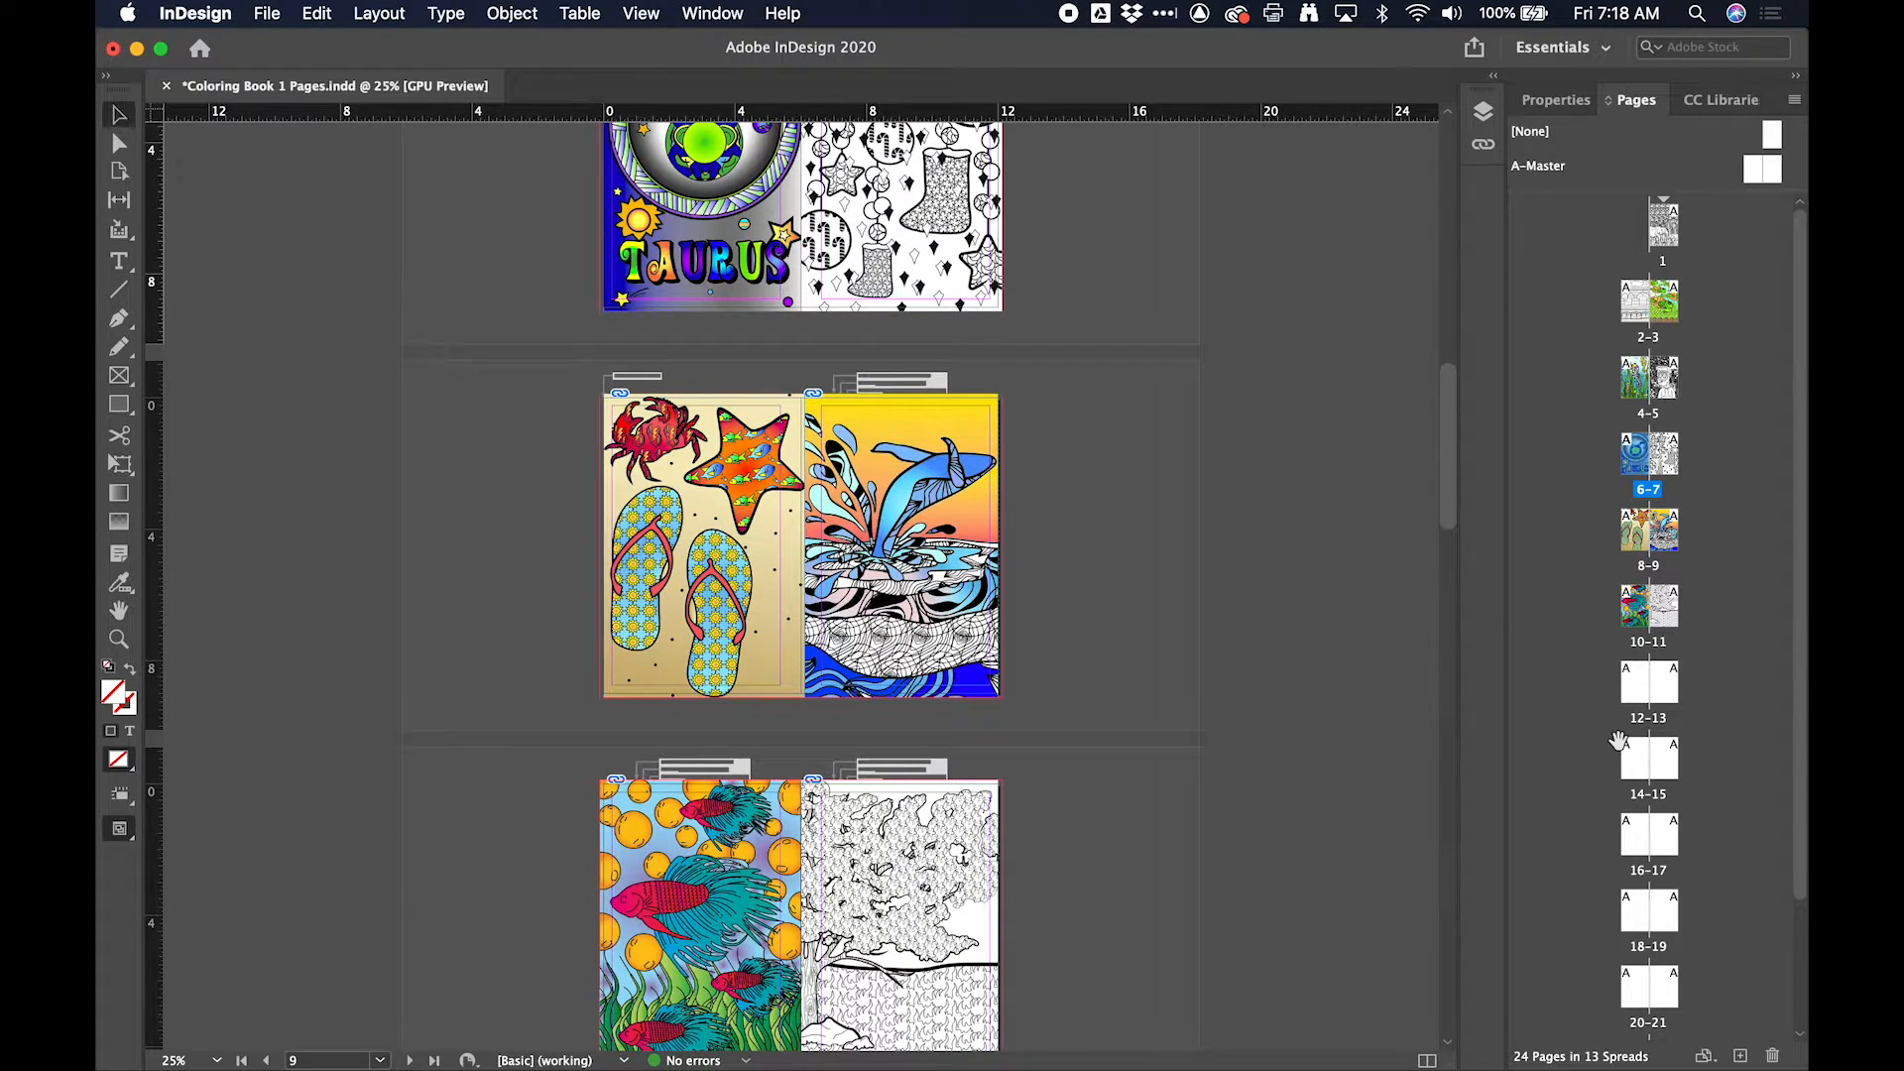
pyautogui.scroll(-12, 1406, 459)
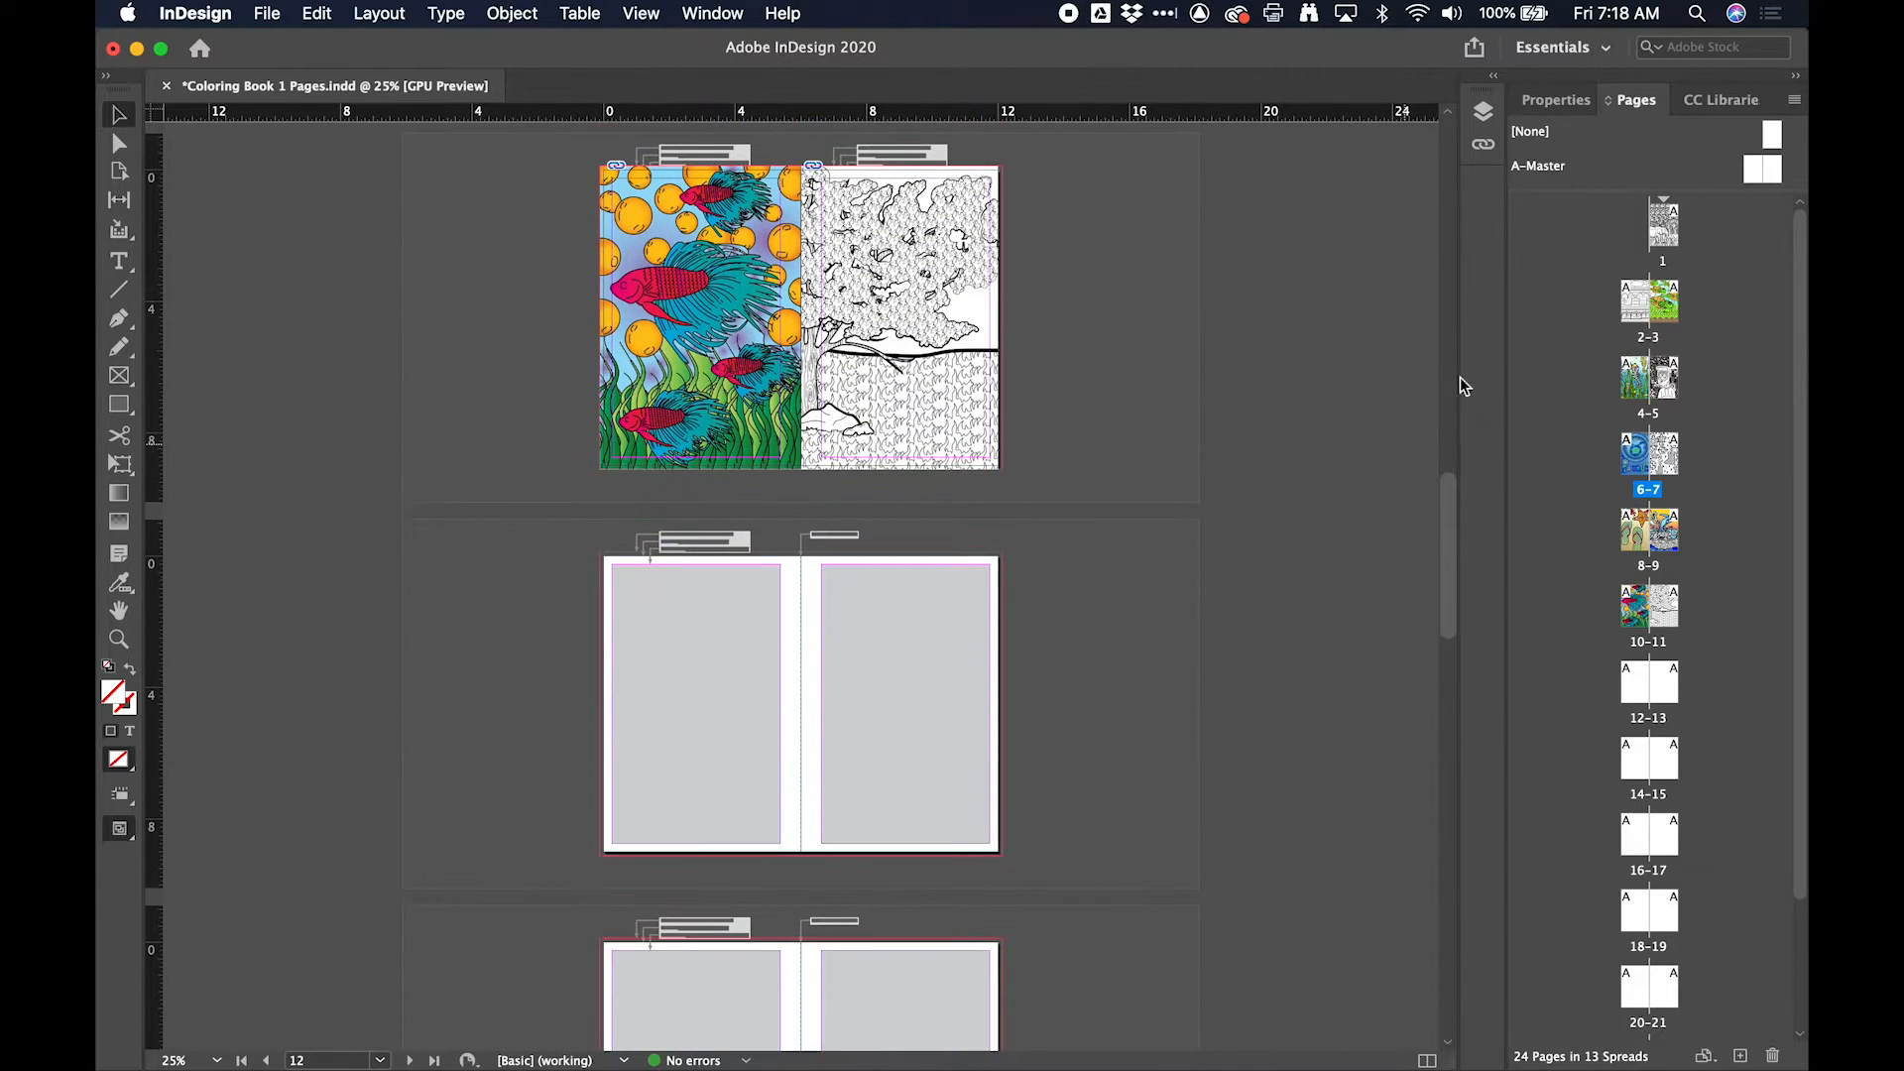
# Step: Place the 3 MB octopus JPEG from the ColoringBook folder at the upper-left bleed corner of page 12
pyautogui.click(1579, 103)
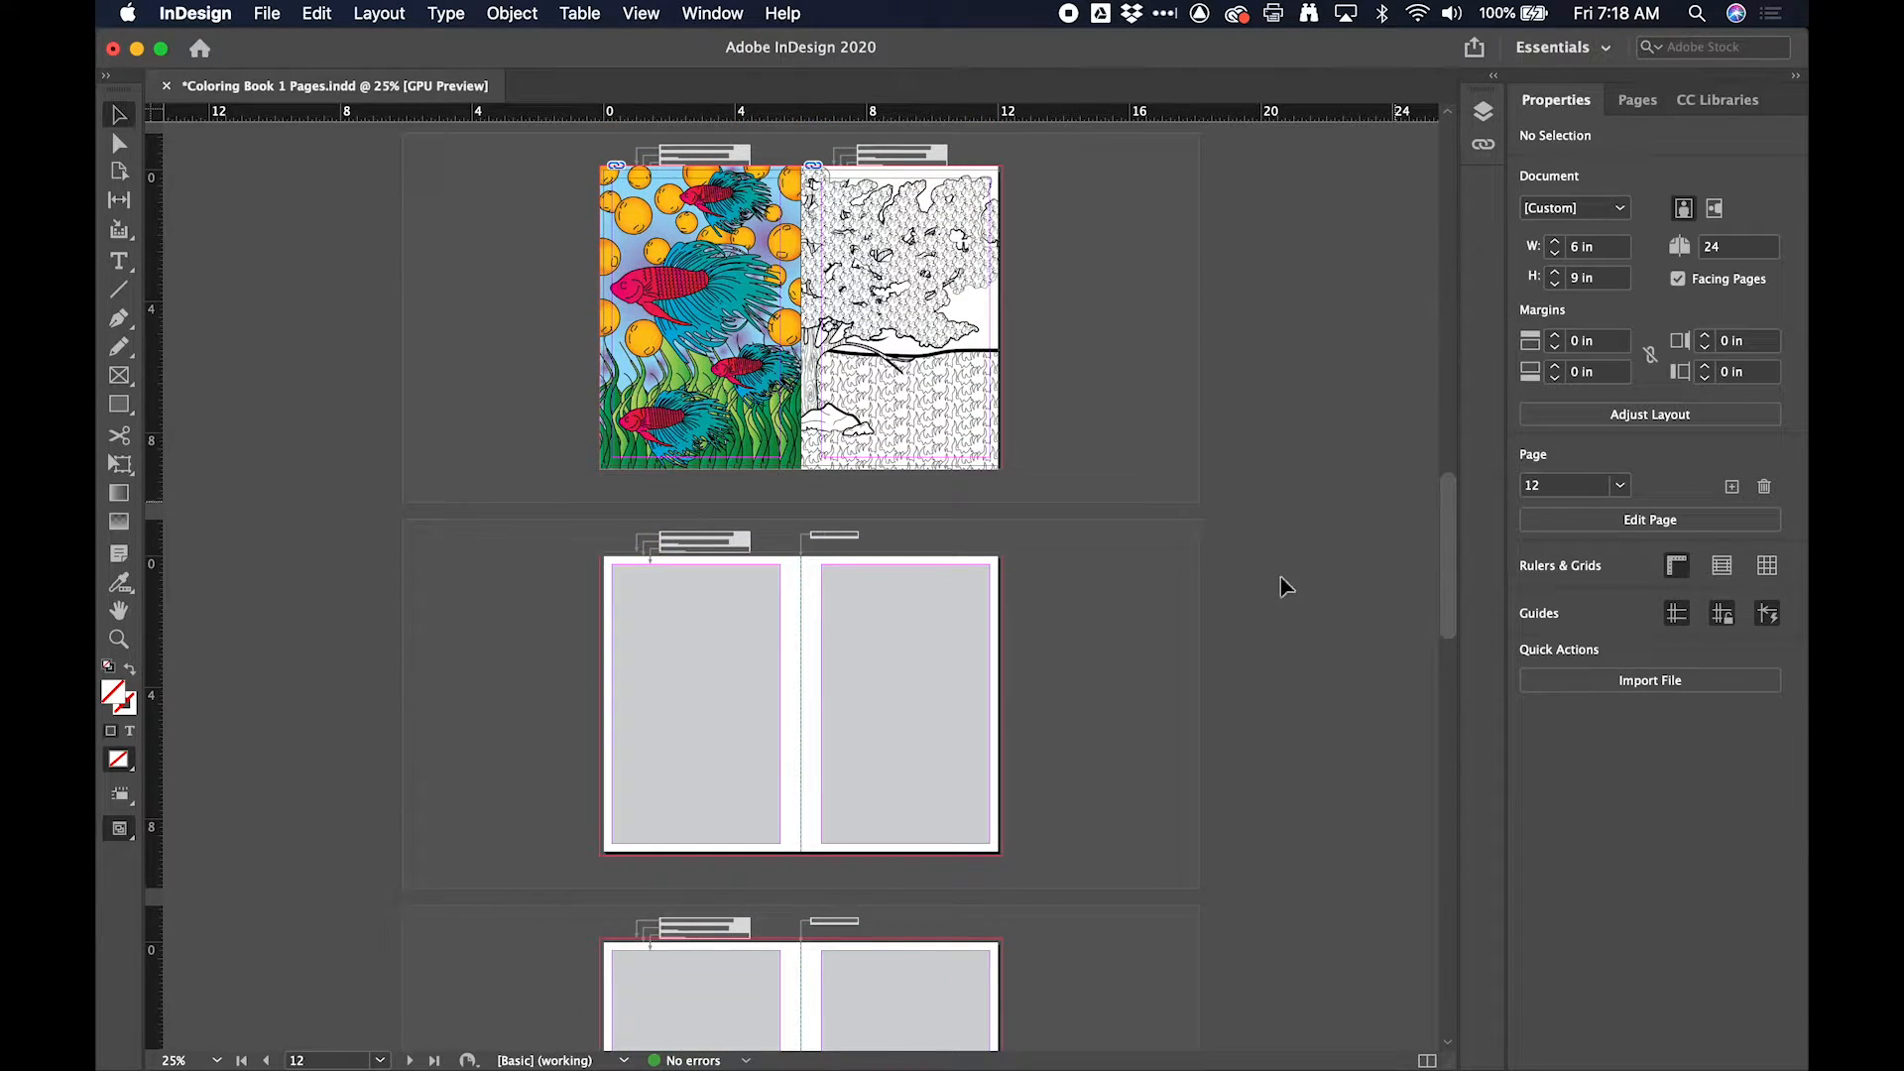
pyautogui.click(266, 12)
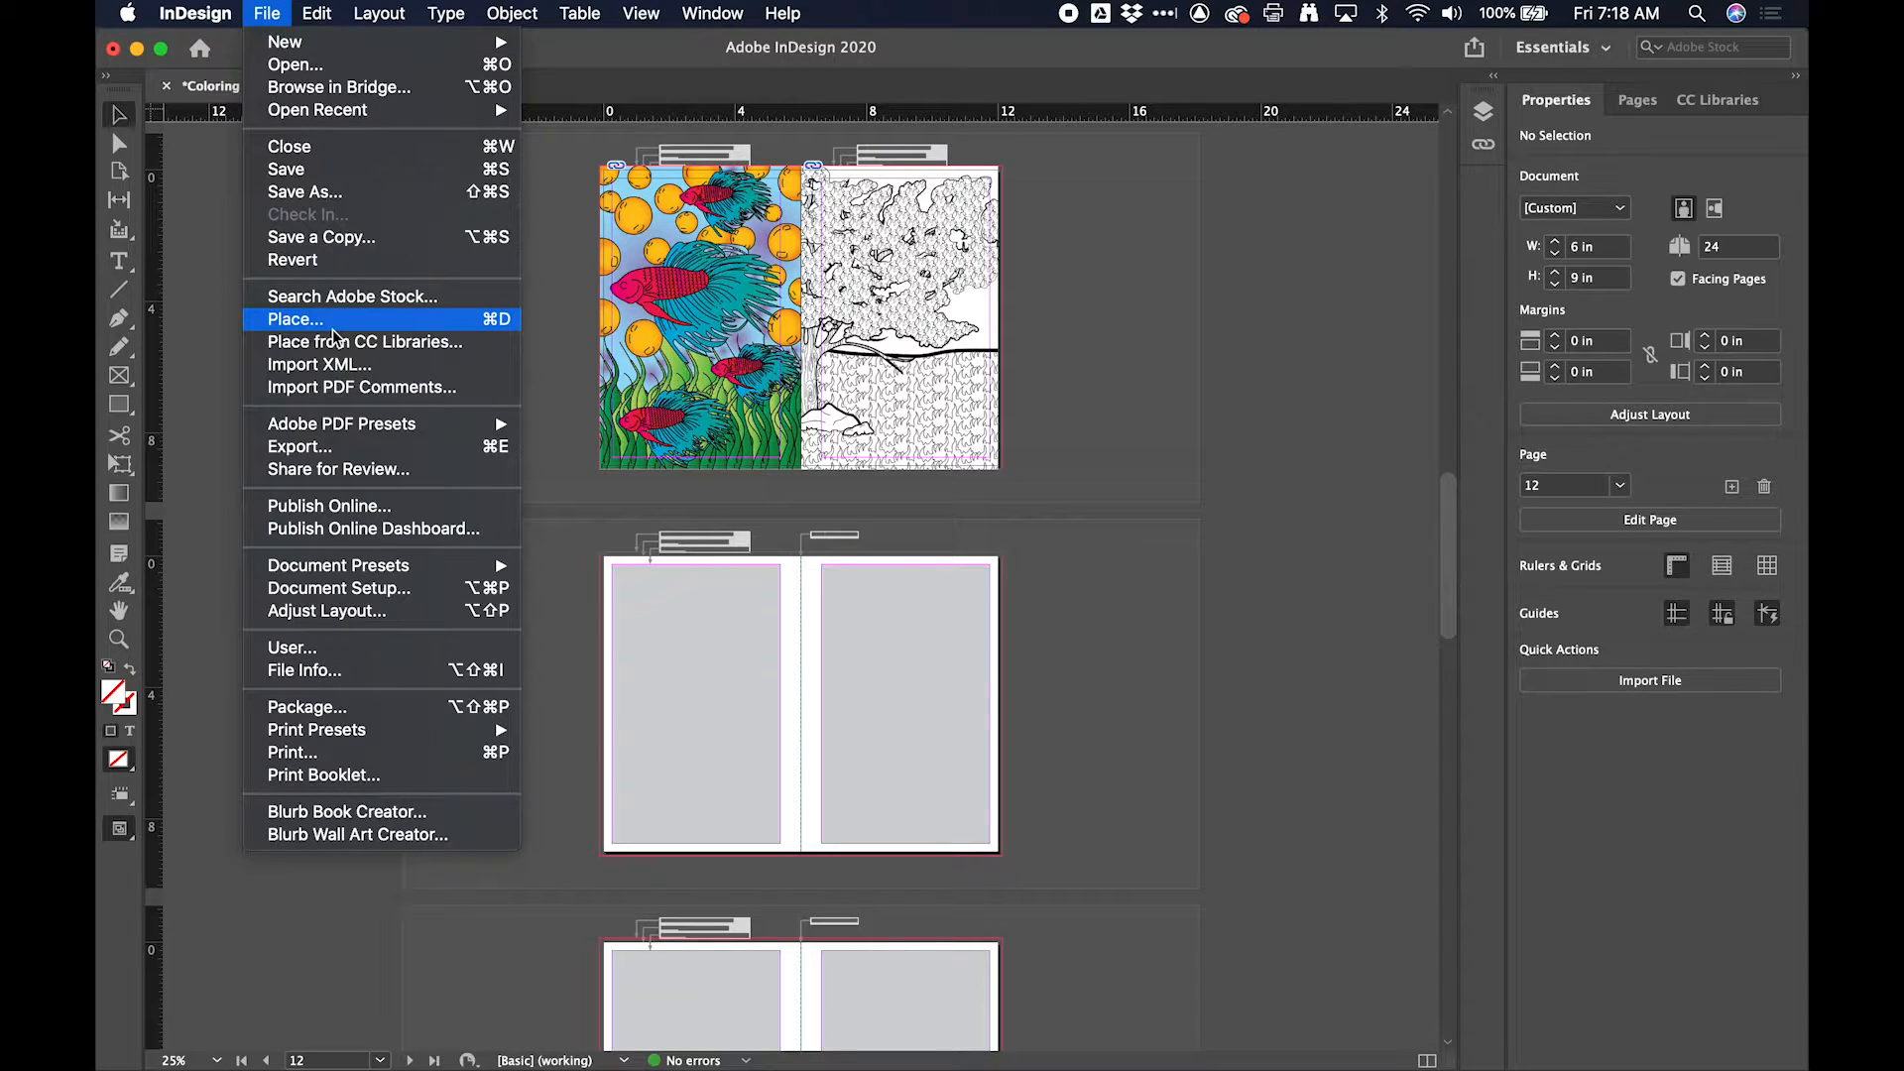
pyautogui.click(418, 321)
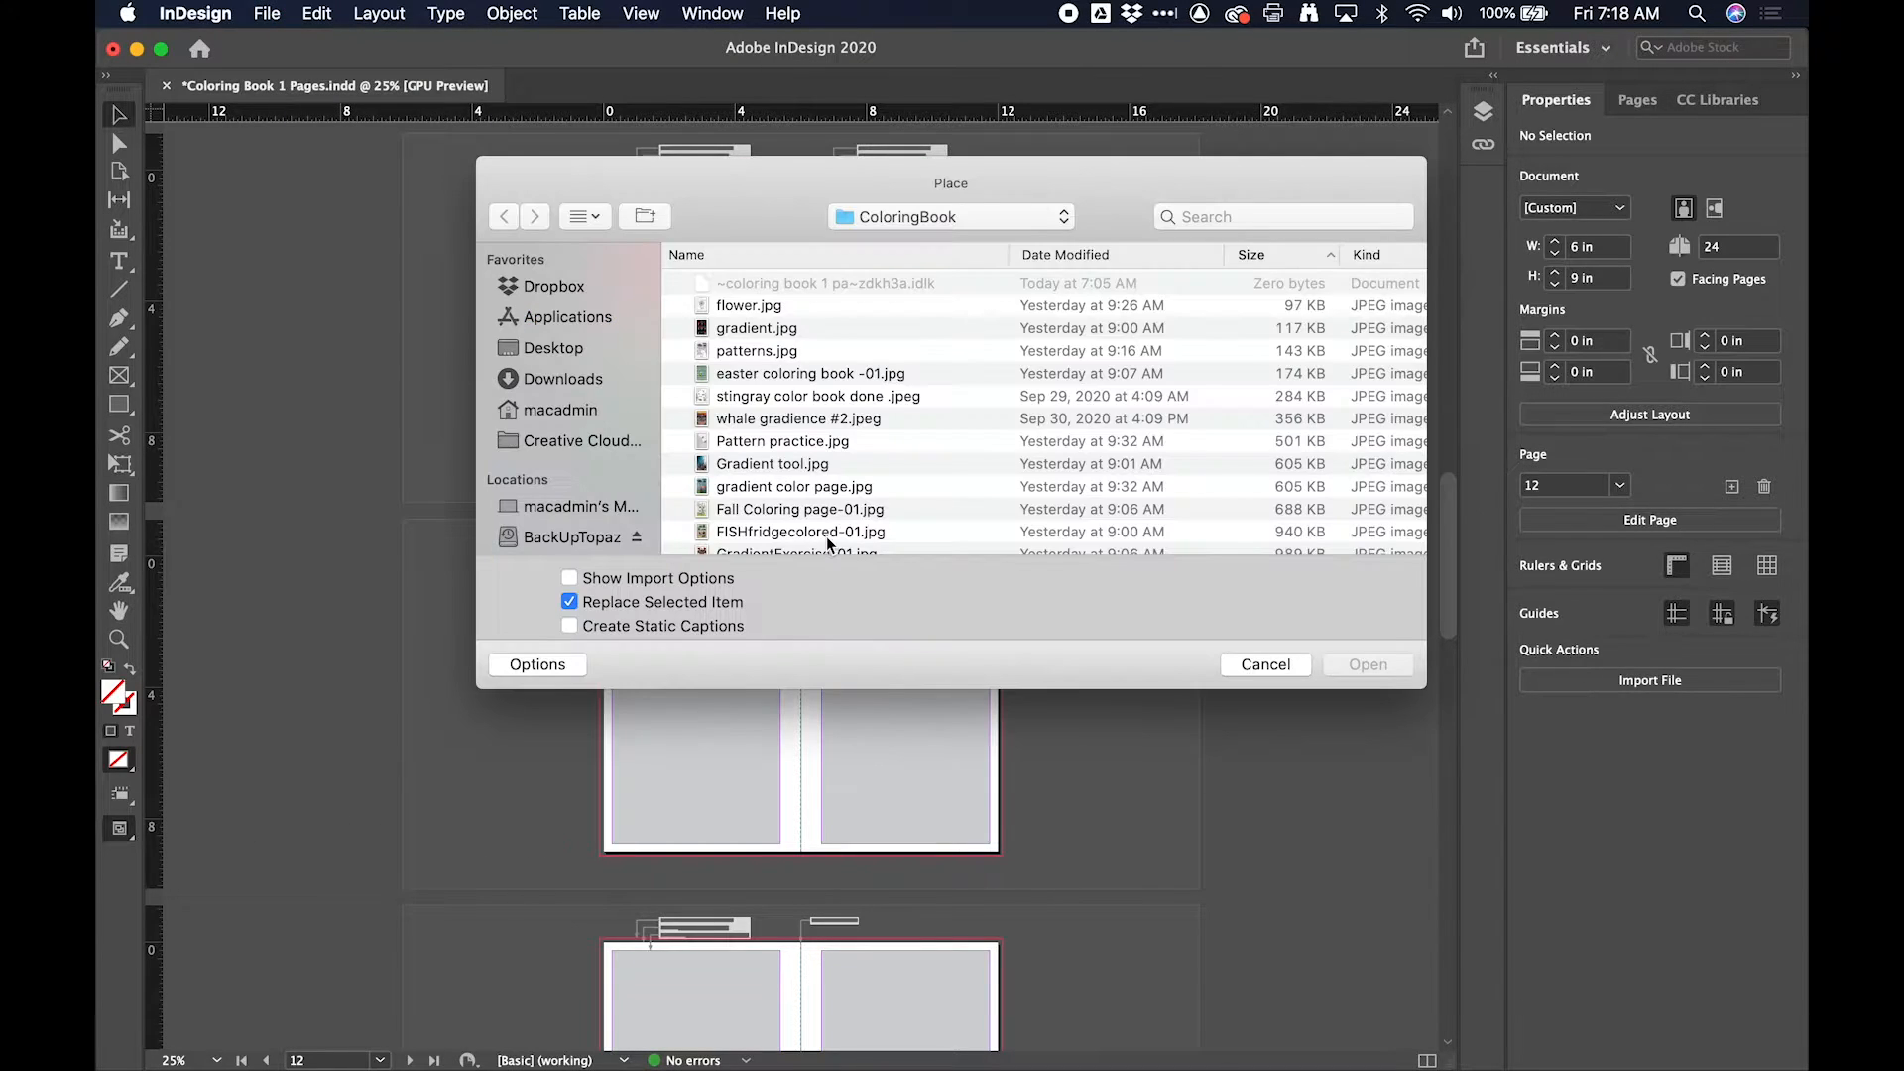
pyautogui.scroll(-10, 825, 538)
pyautogui.click(719, 544)
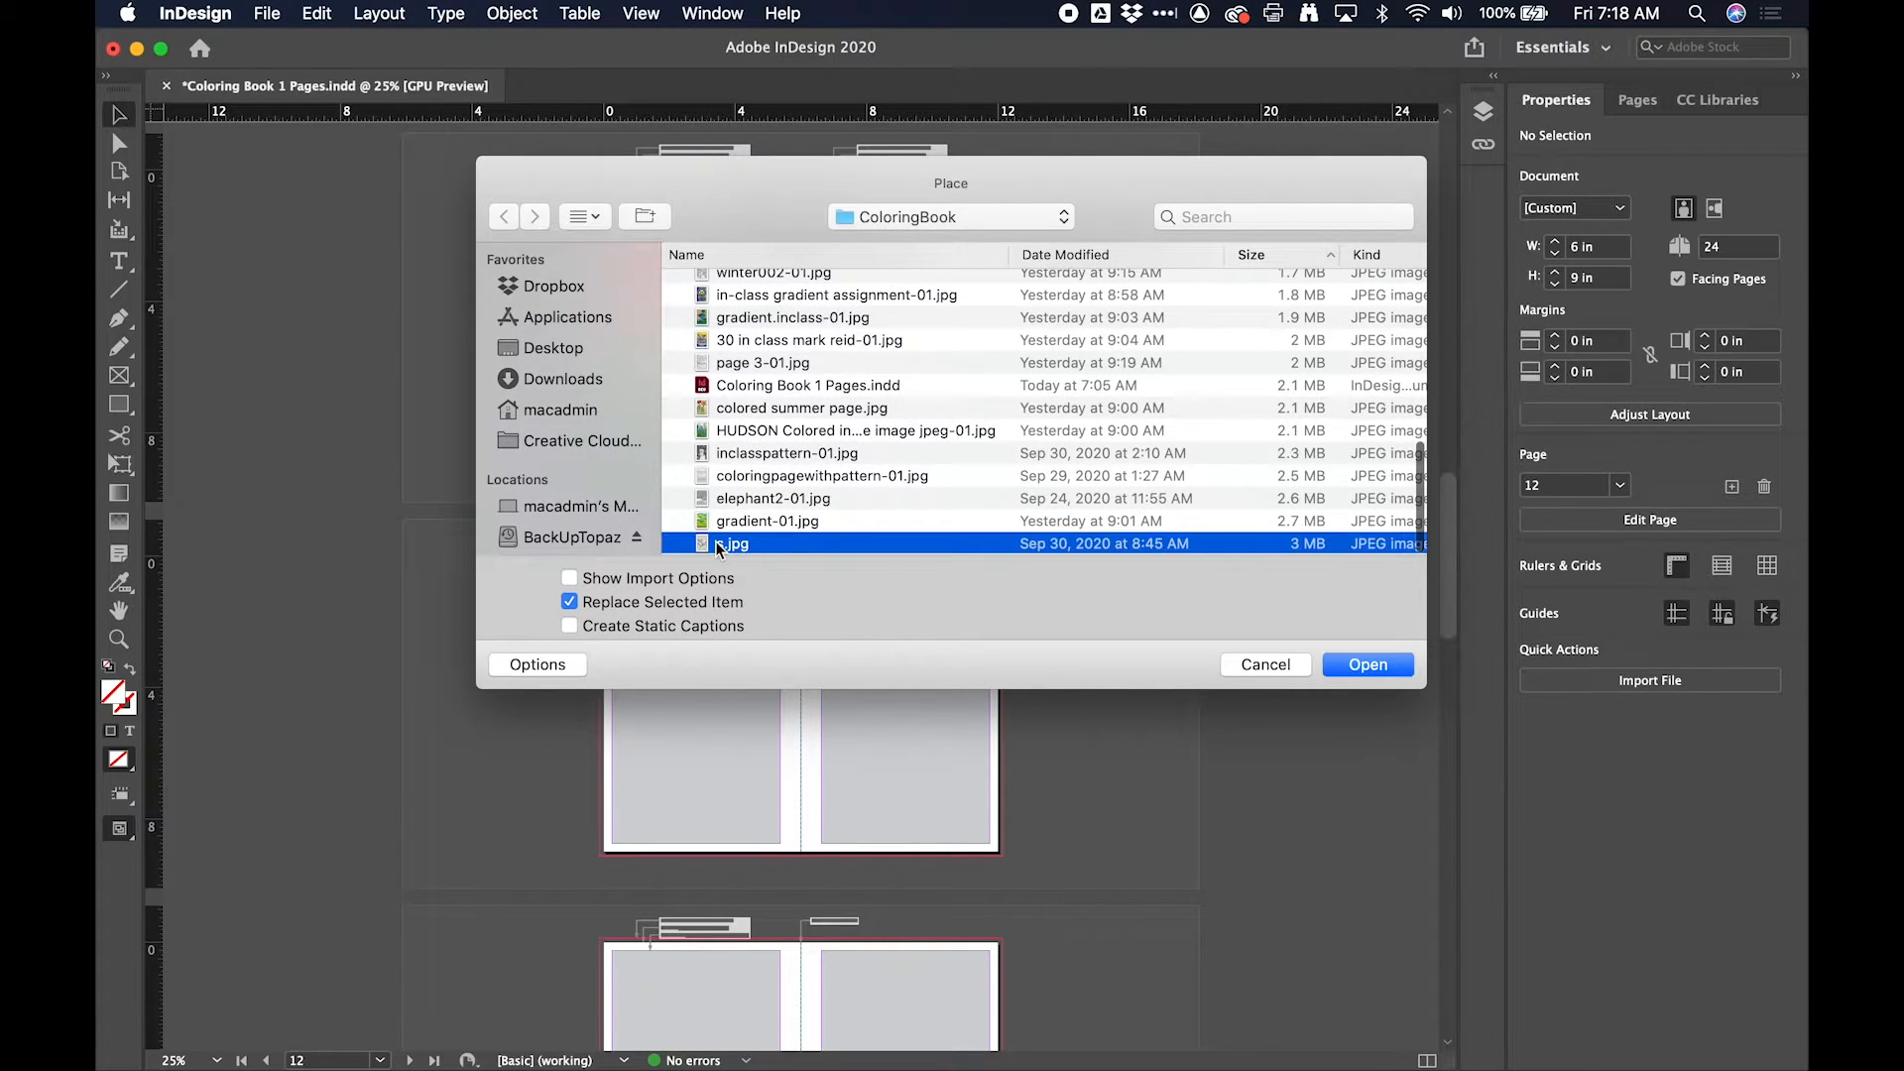
pyautogui.click(1367, 664)
pyautogui.scroll(3, 629, 551)
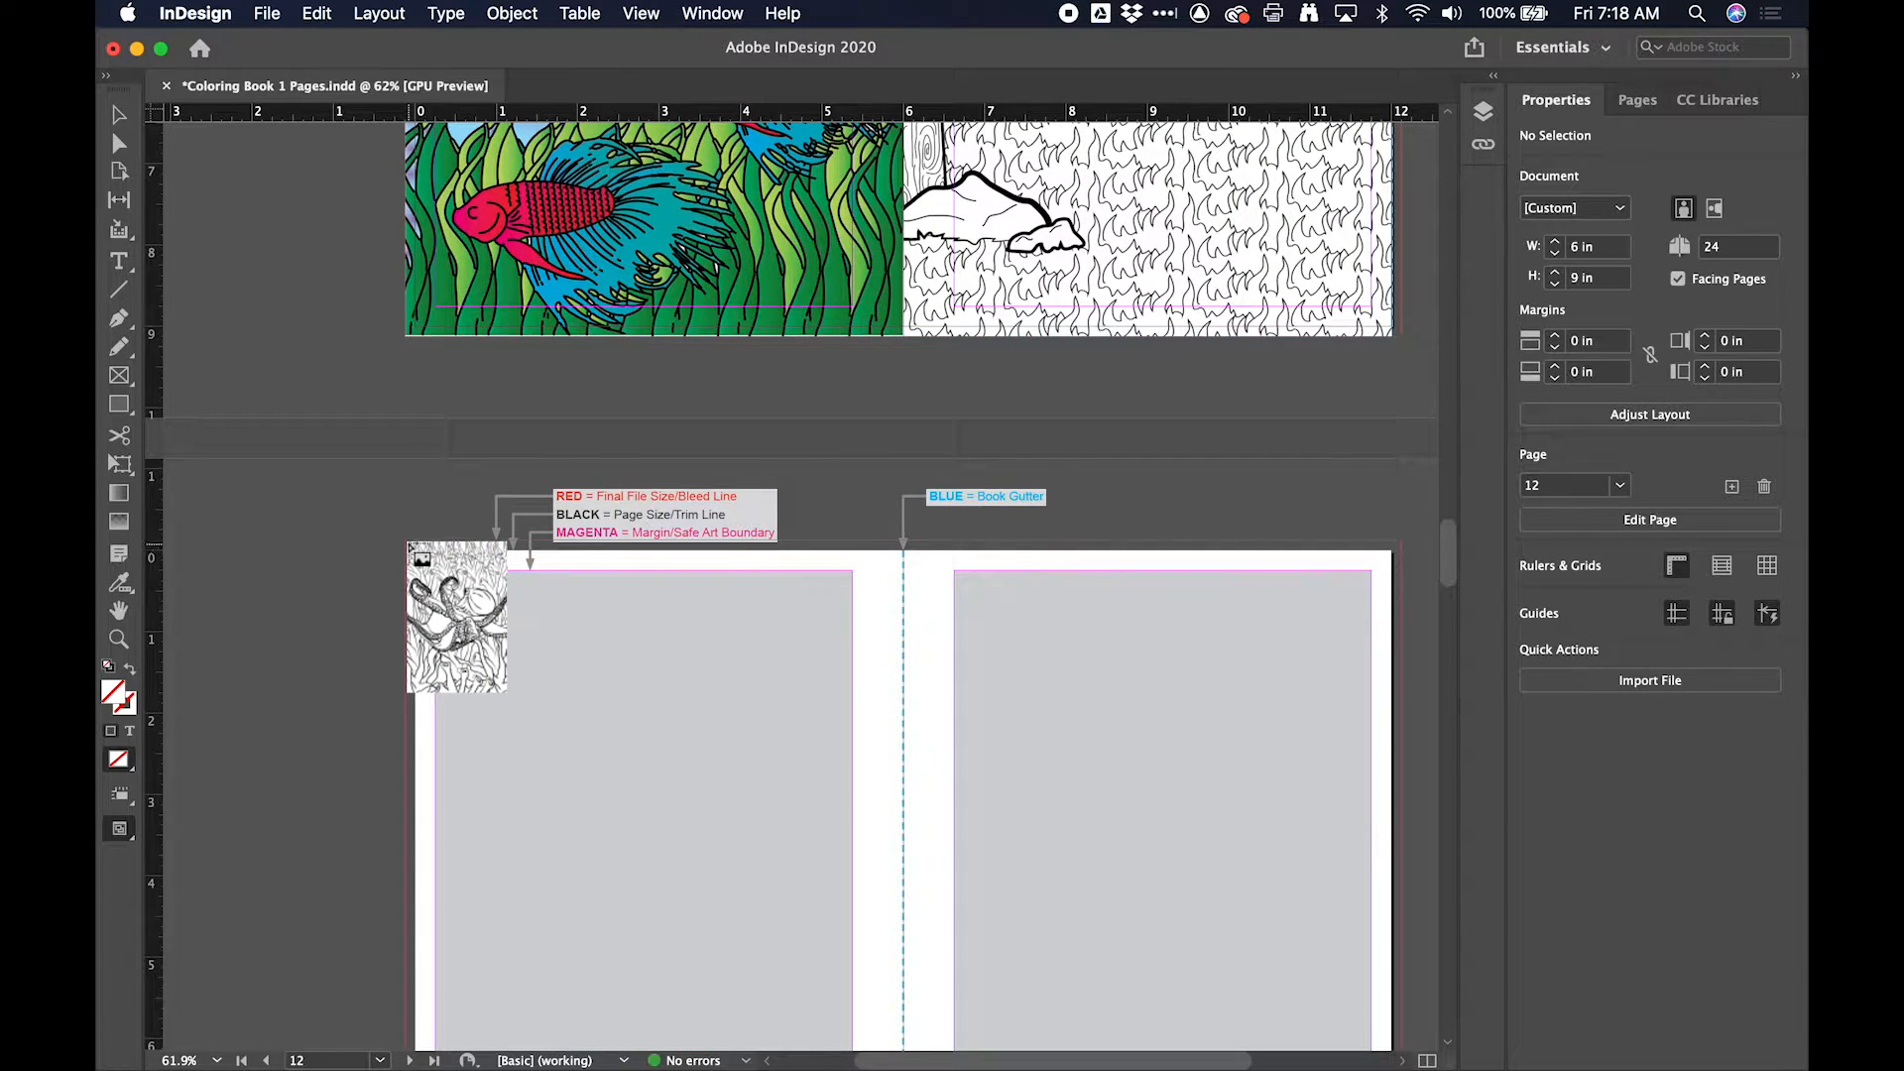
pyautogui.click(409, 545)
# Step: Shrink the oversized octopus image frame to about 4.57 by 6.9 in on page 12
pyautogui.scroll(-3, 628, 684)
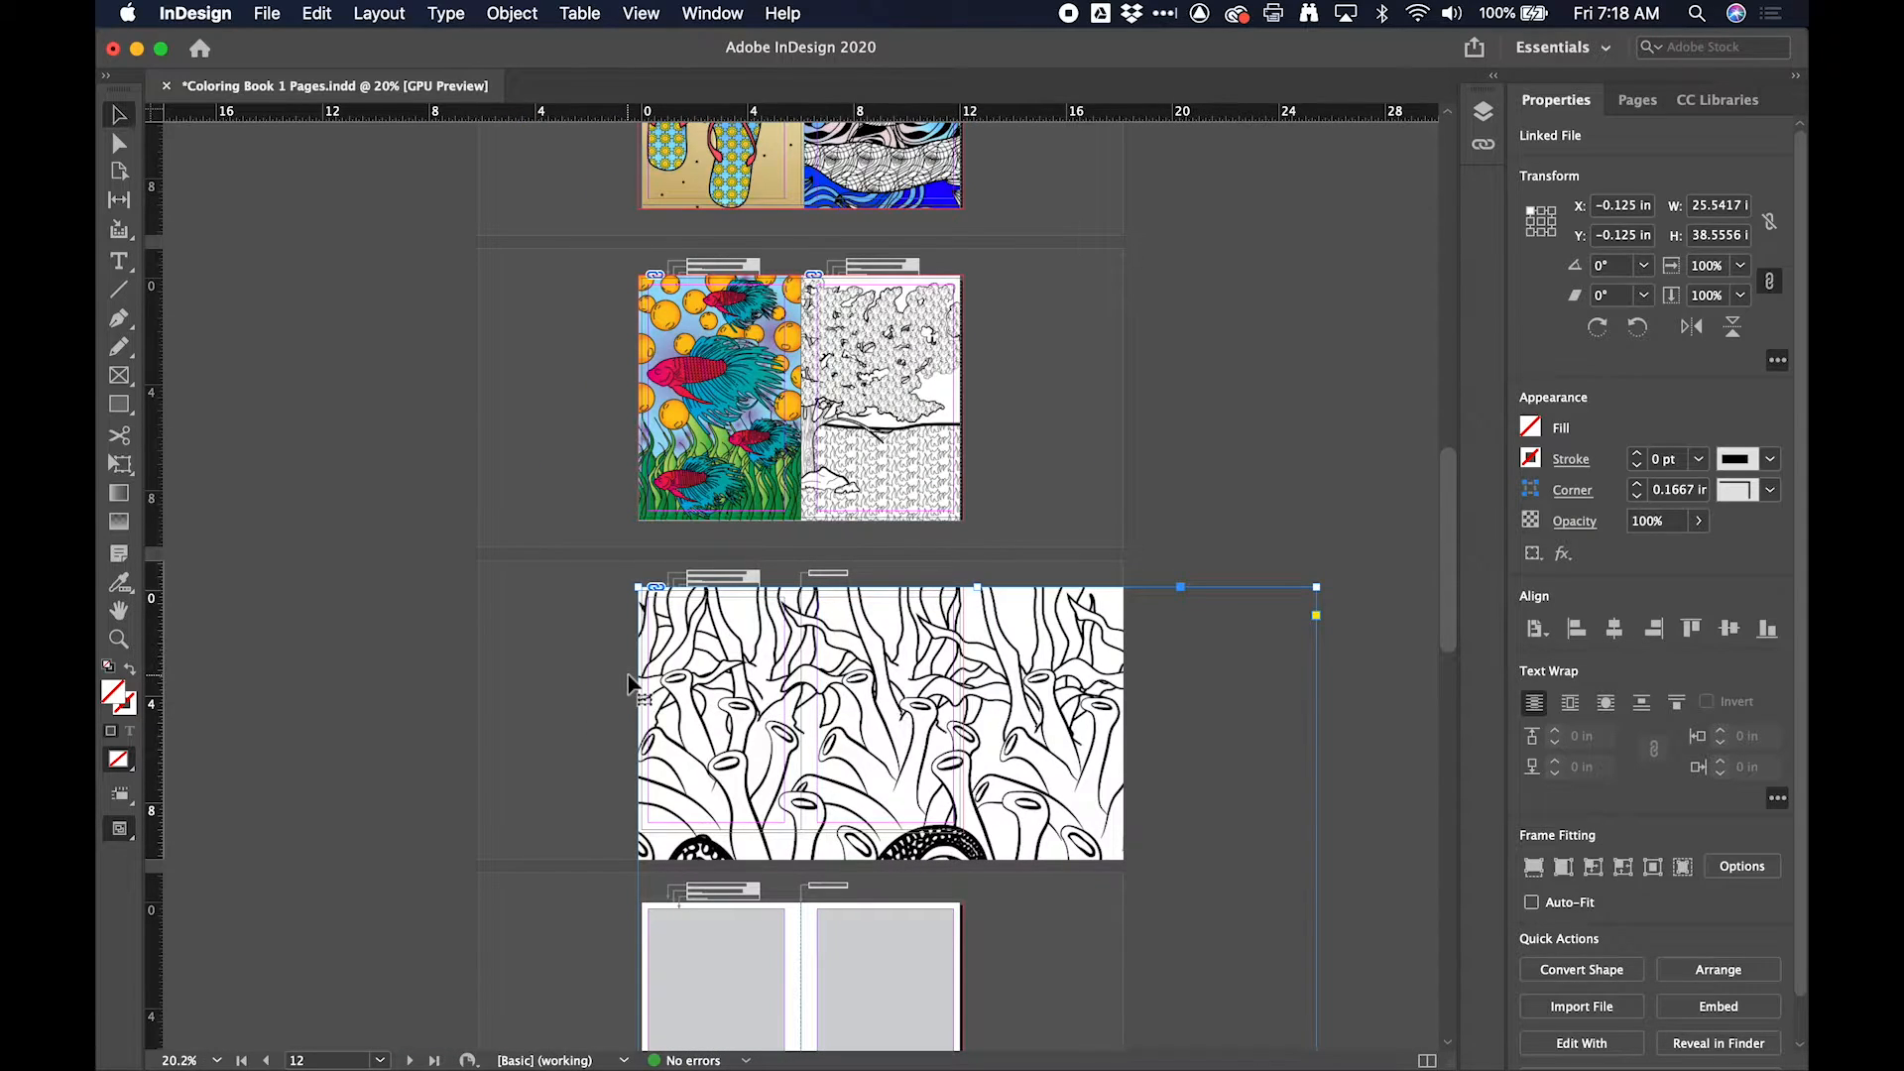
pyautogui.scroll(-3, 630, 685)
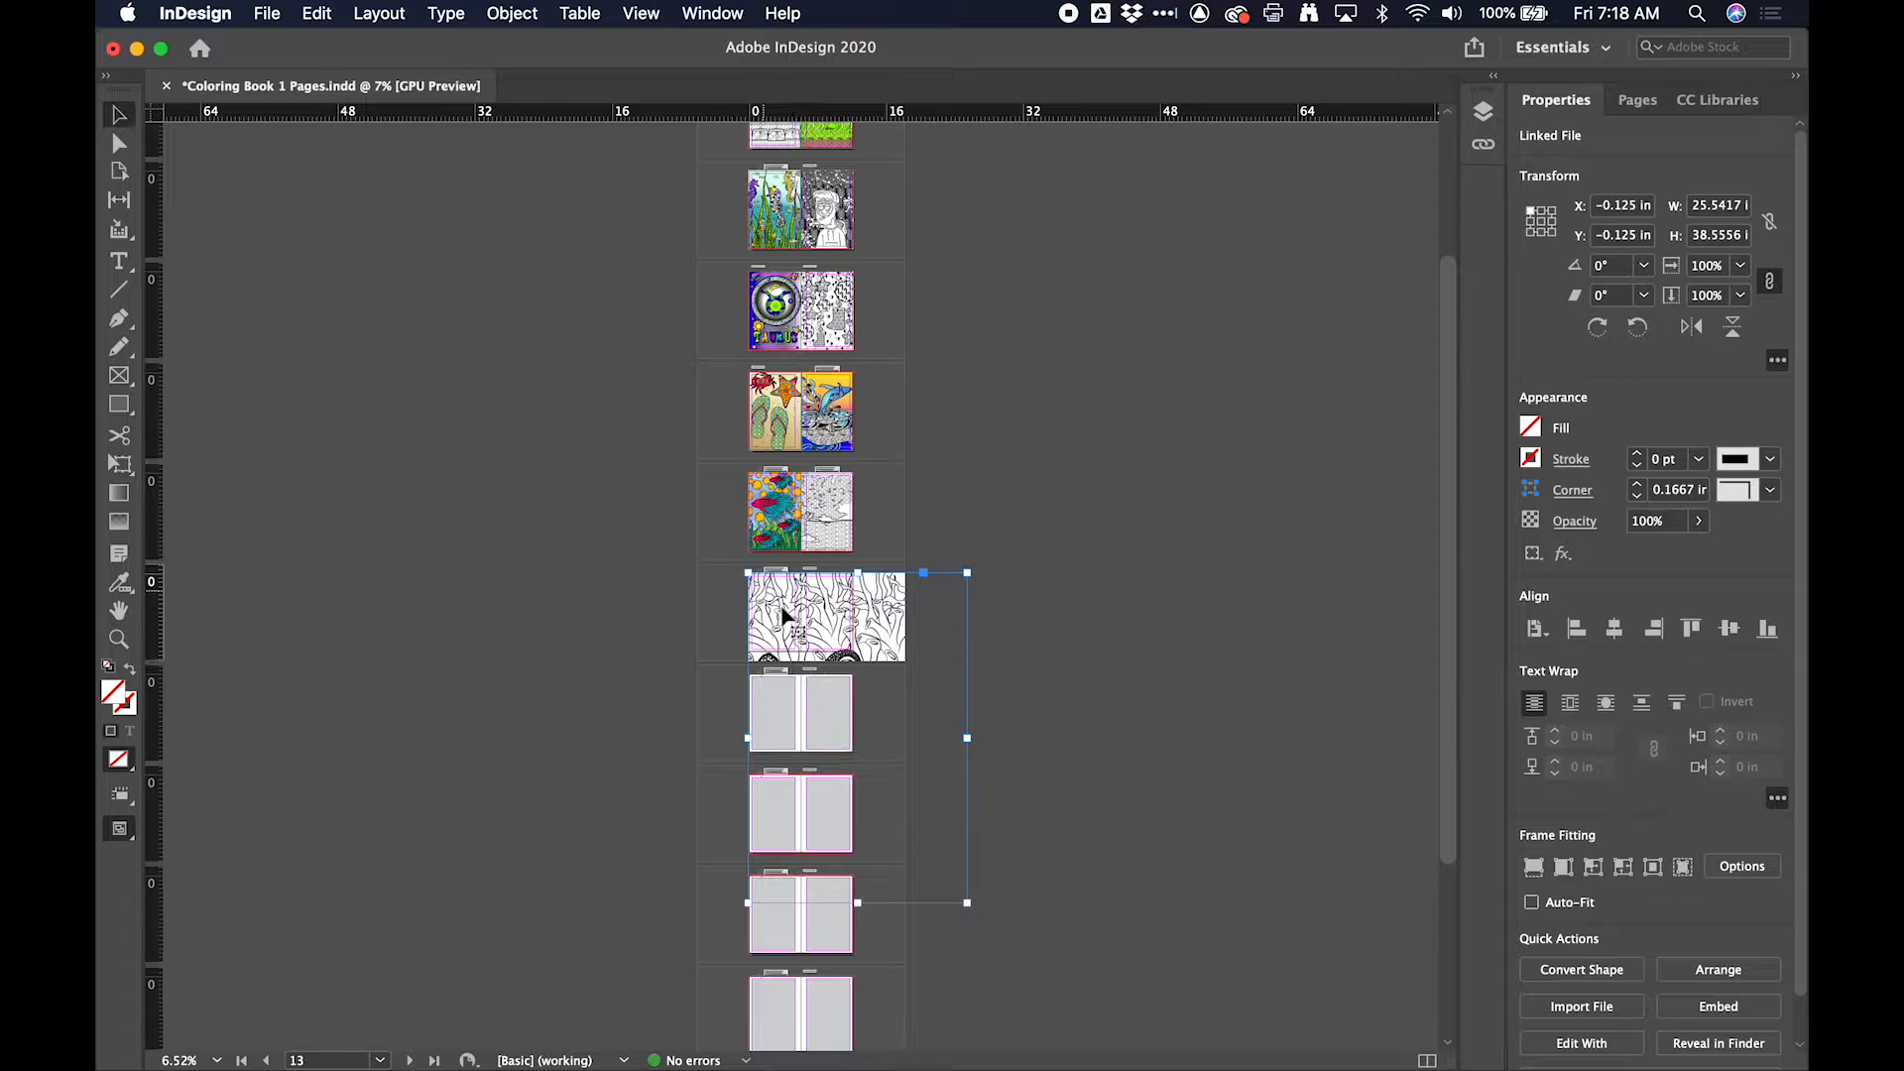
pyautogui.scroll(3, 810, 627)
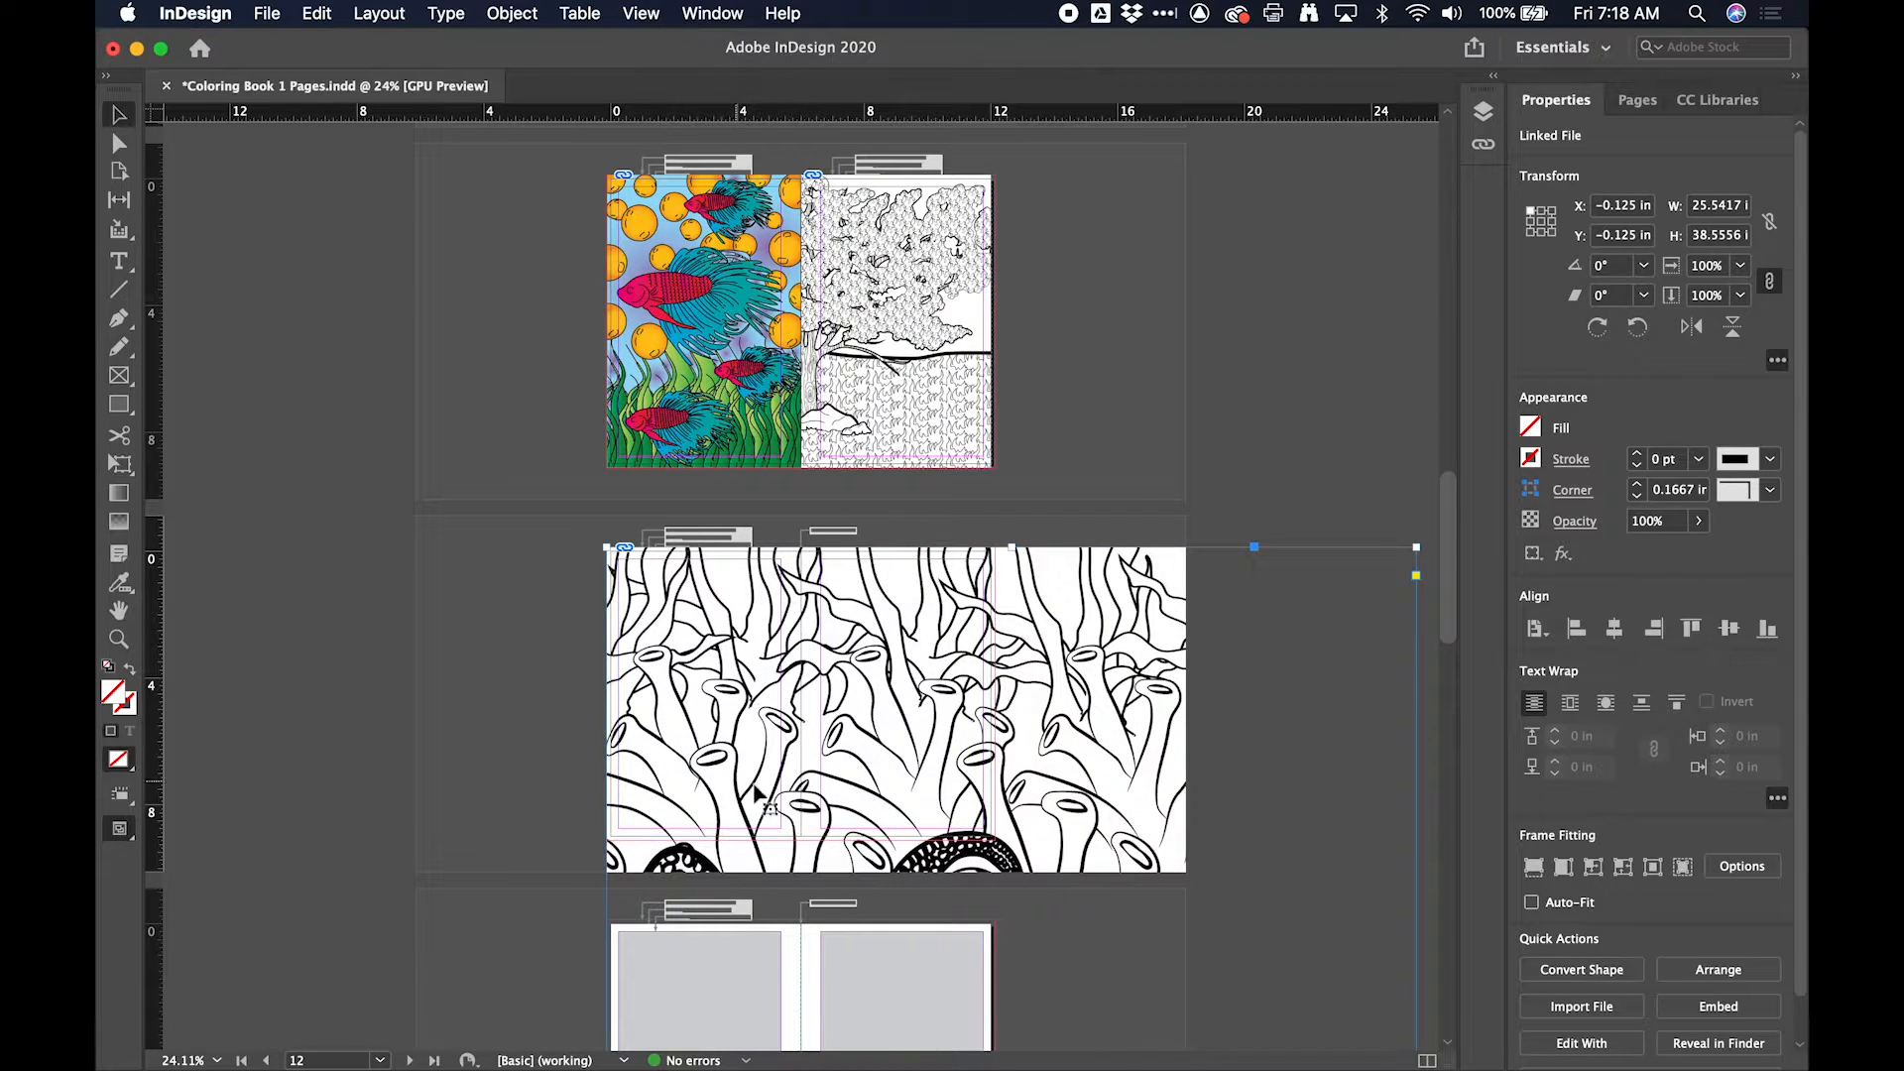
pyautogui.scroll(-2, 818, 806)
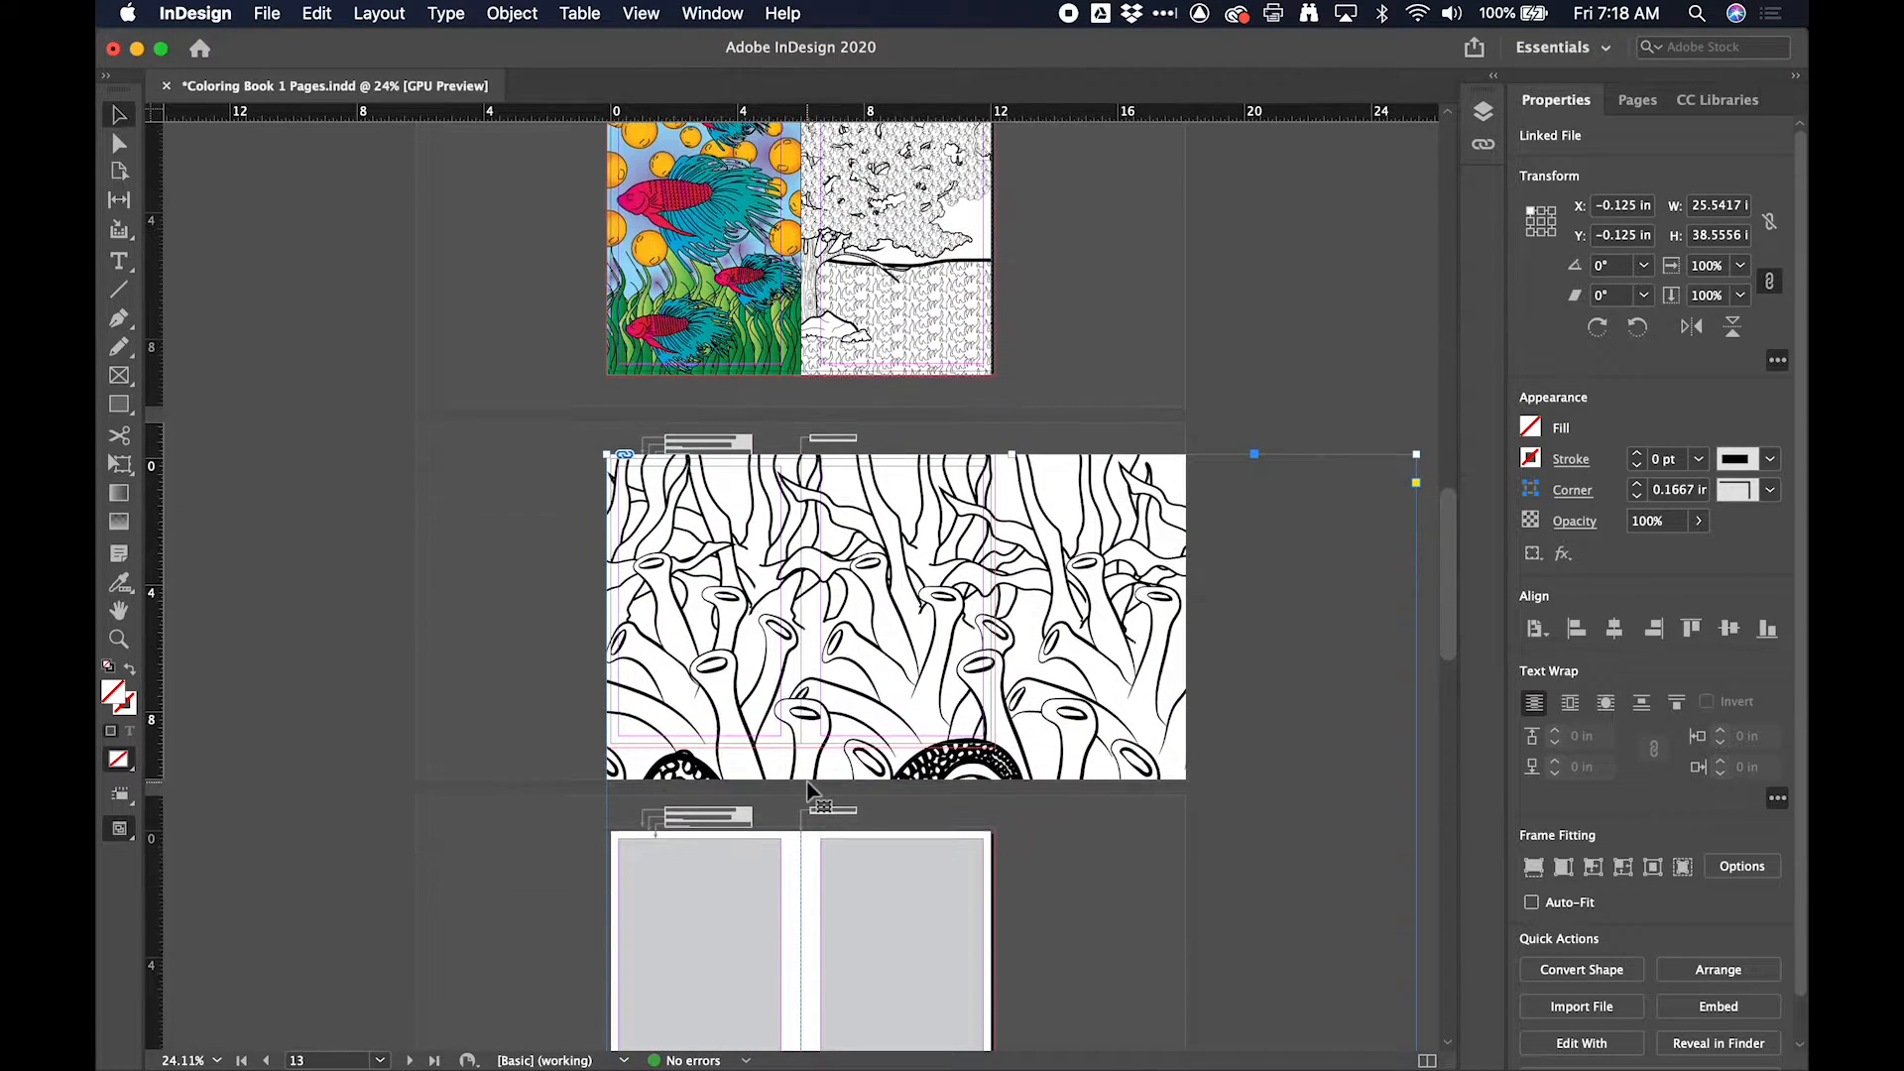
pyautogui.scroll(-3, 812, 790)
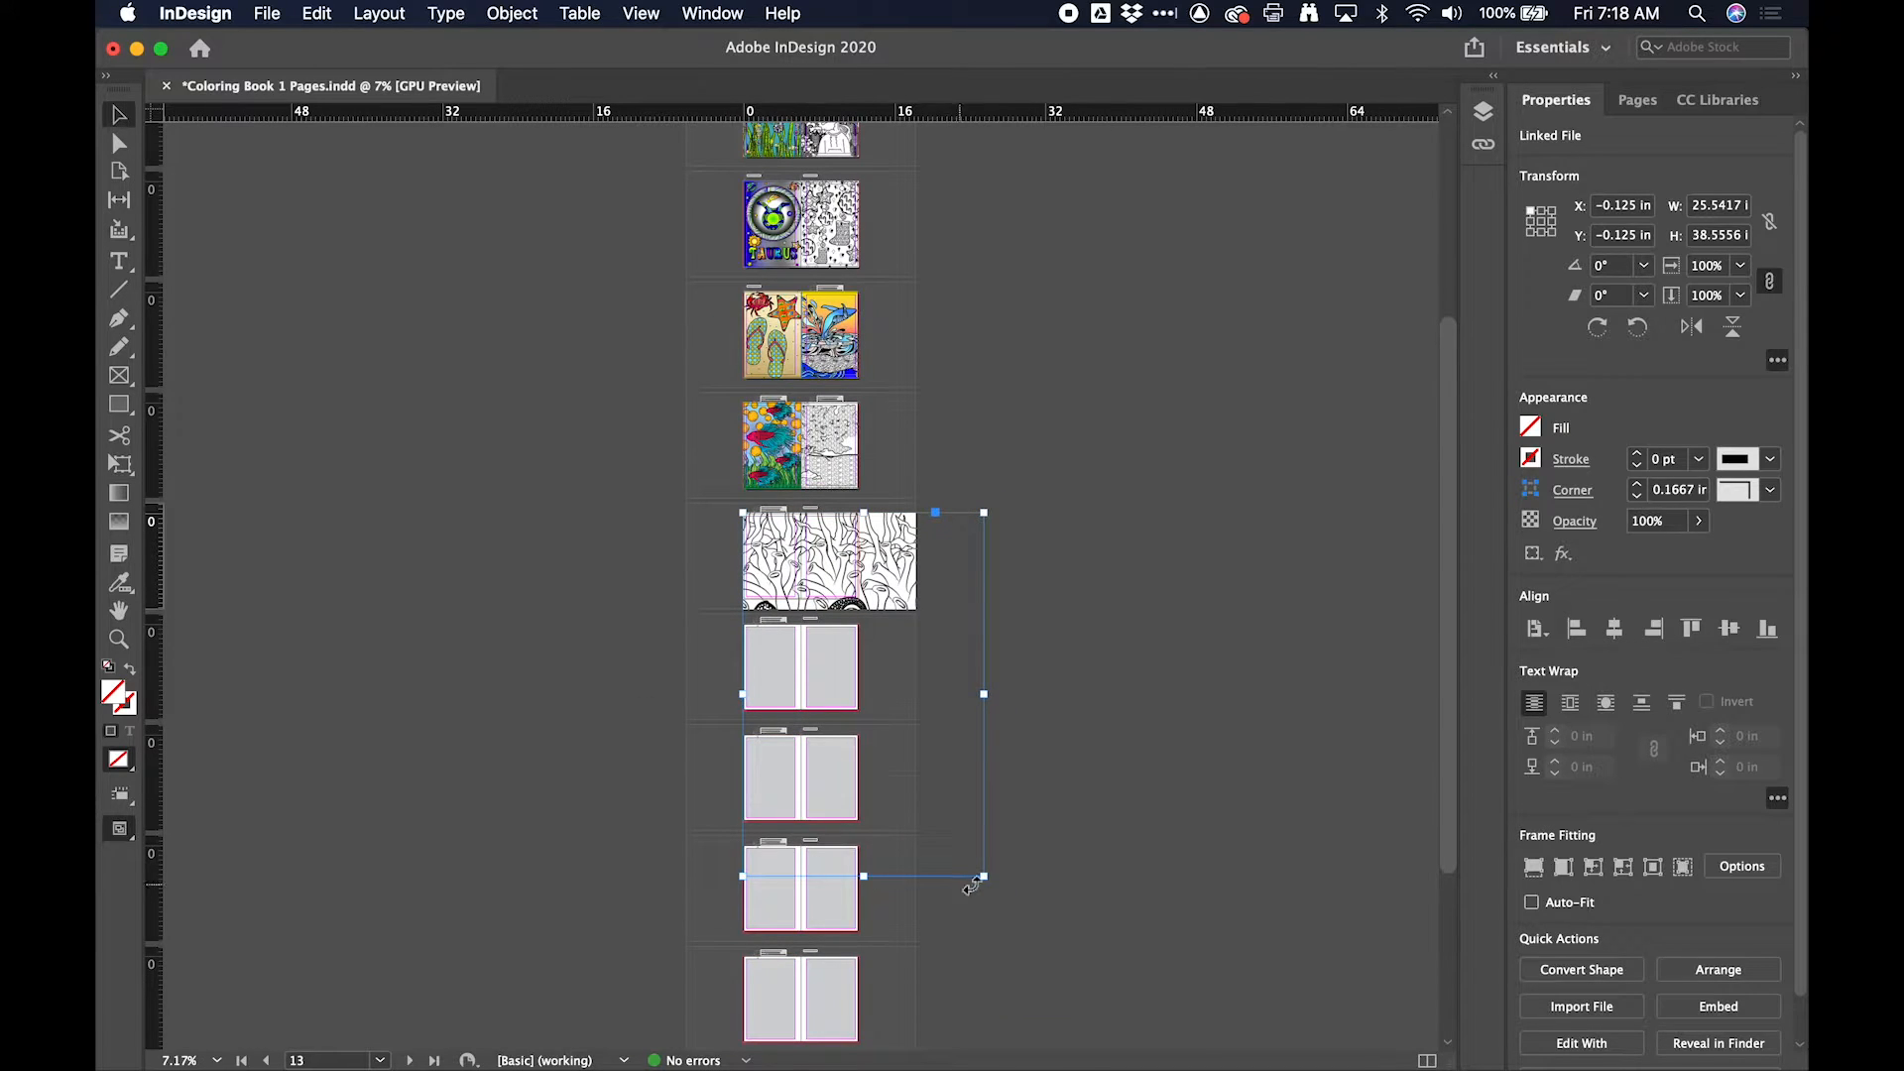
pyautogui.moveTo(985, 877); pyautogui.dragTo(788, 549)
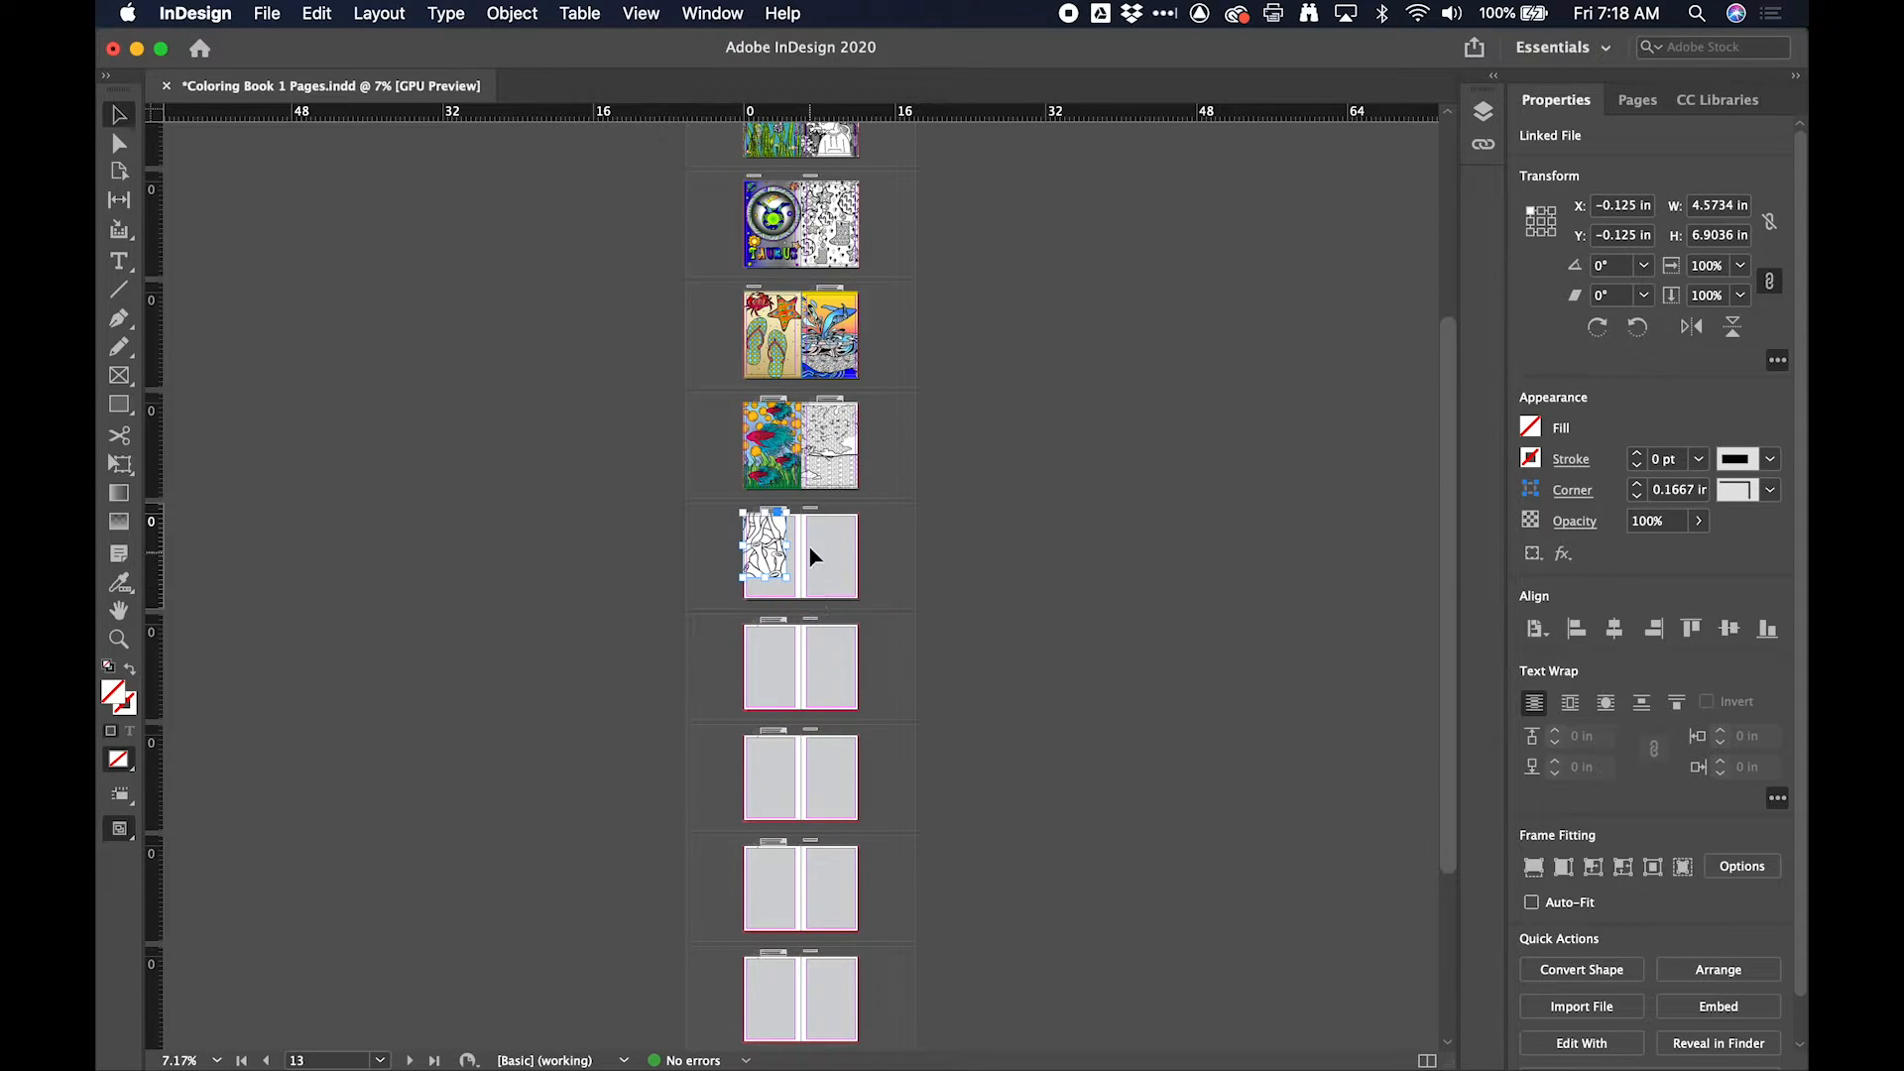
# Step: Enlarge the frame to about 6.13 by 9.25 in so it covers page 12 to the bleed, and fit the octopus image to it
pyautogui.scroll(3, 807, 553)
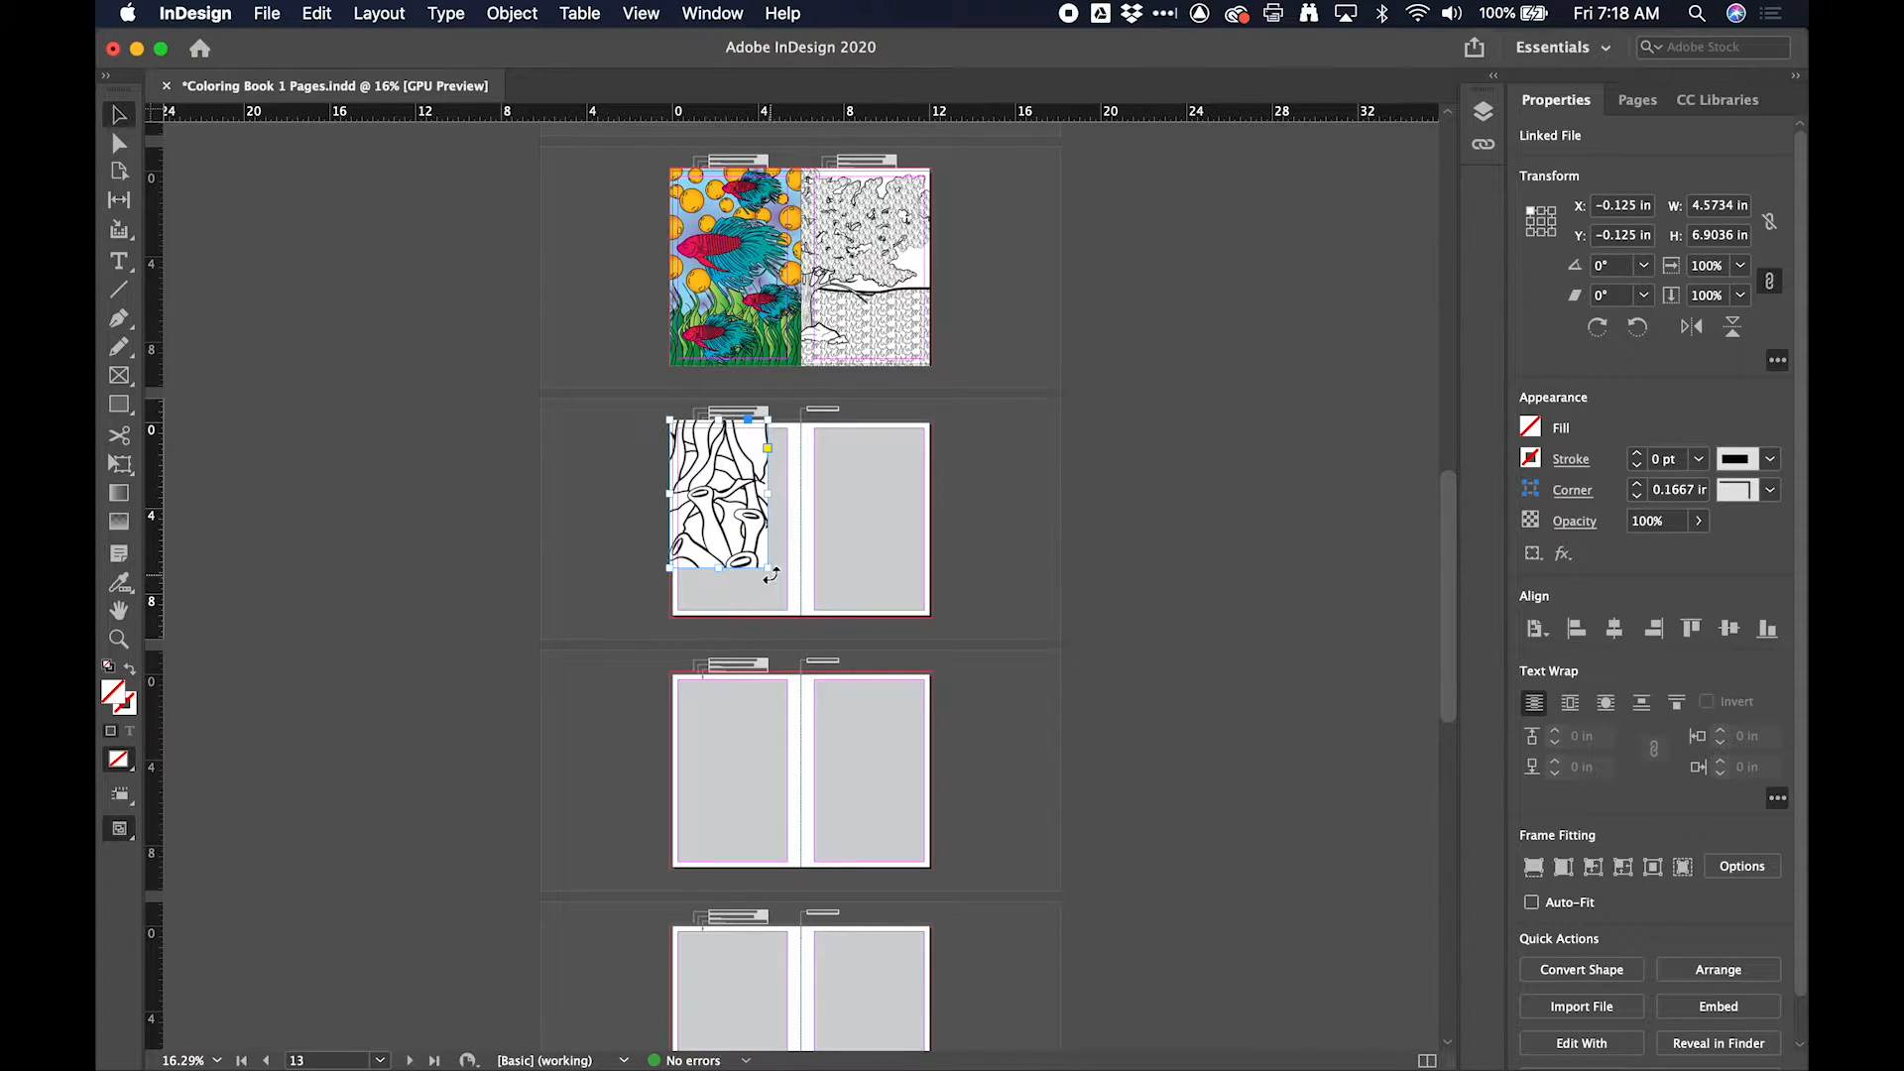
pyautogui.scroll(3, 770, 575)
pyautogui.moveTo(725, 649); pyautogui.dragTo(768, 729)
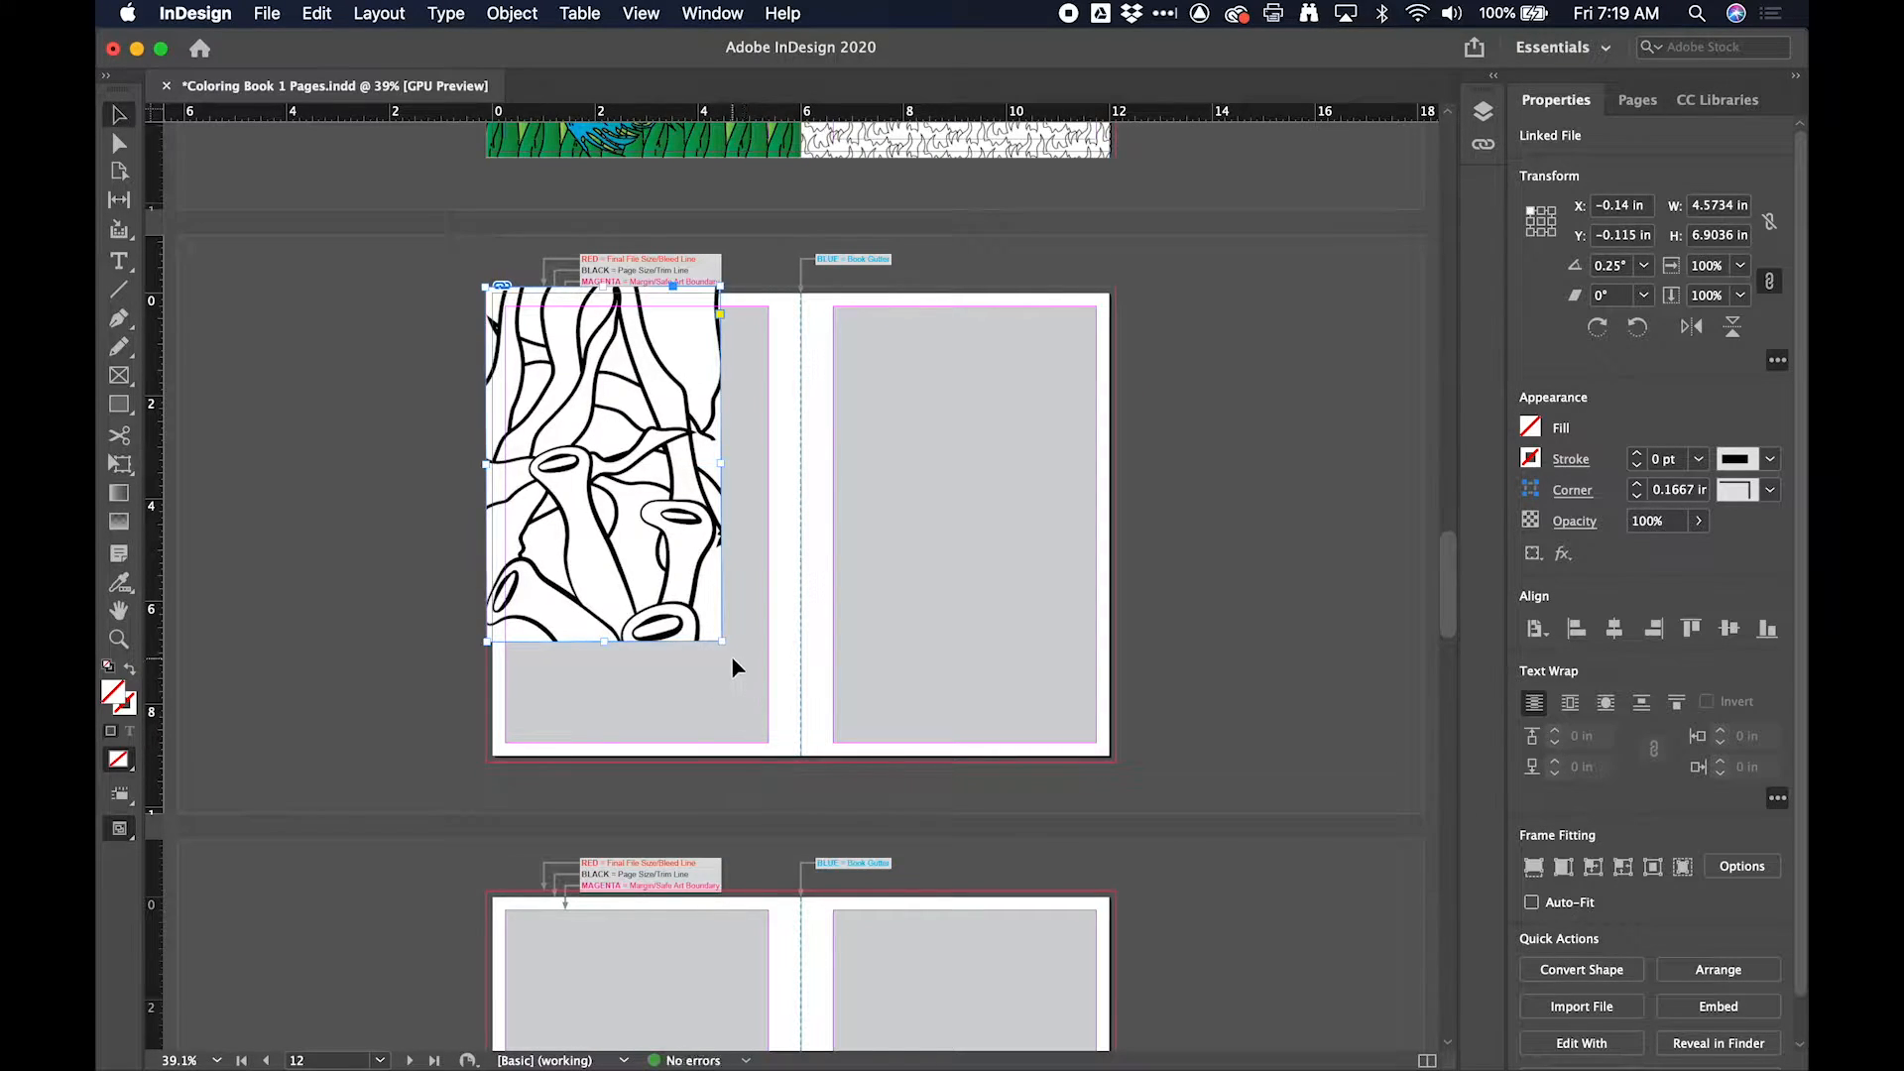
pyautogui.press('super+z')
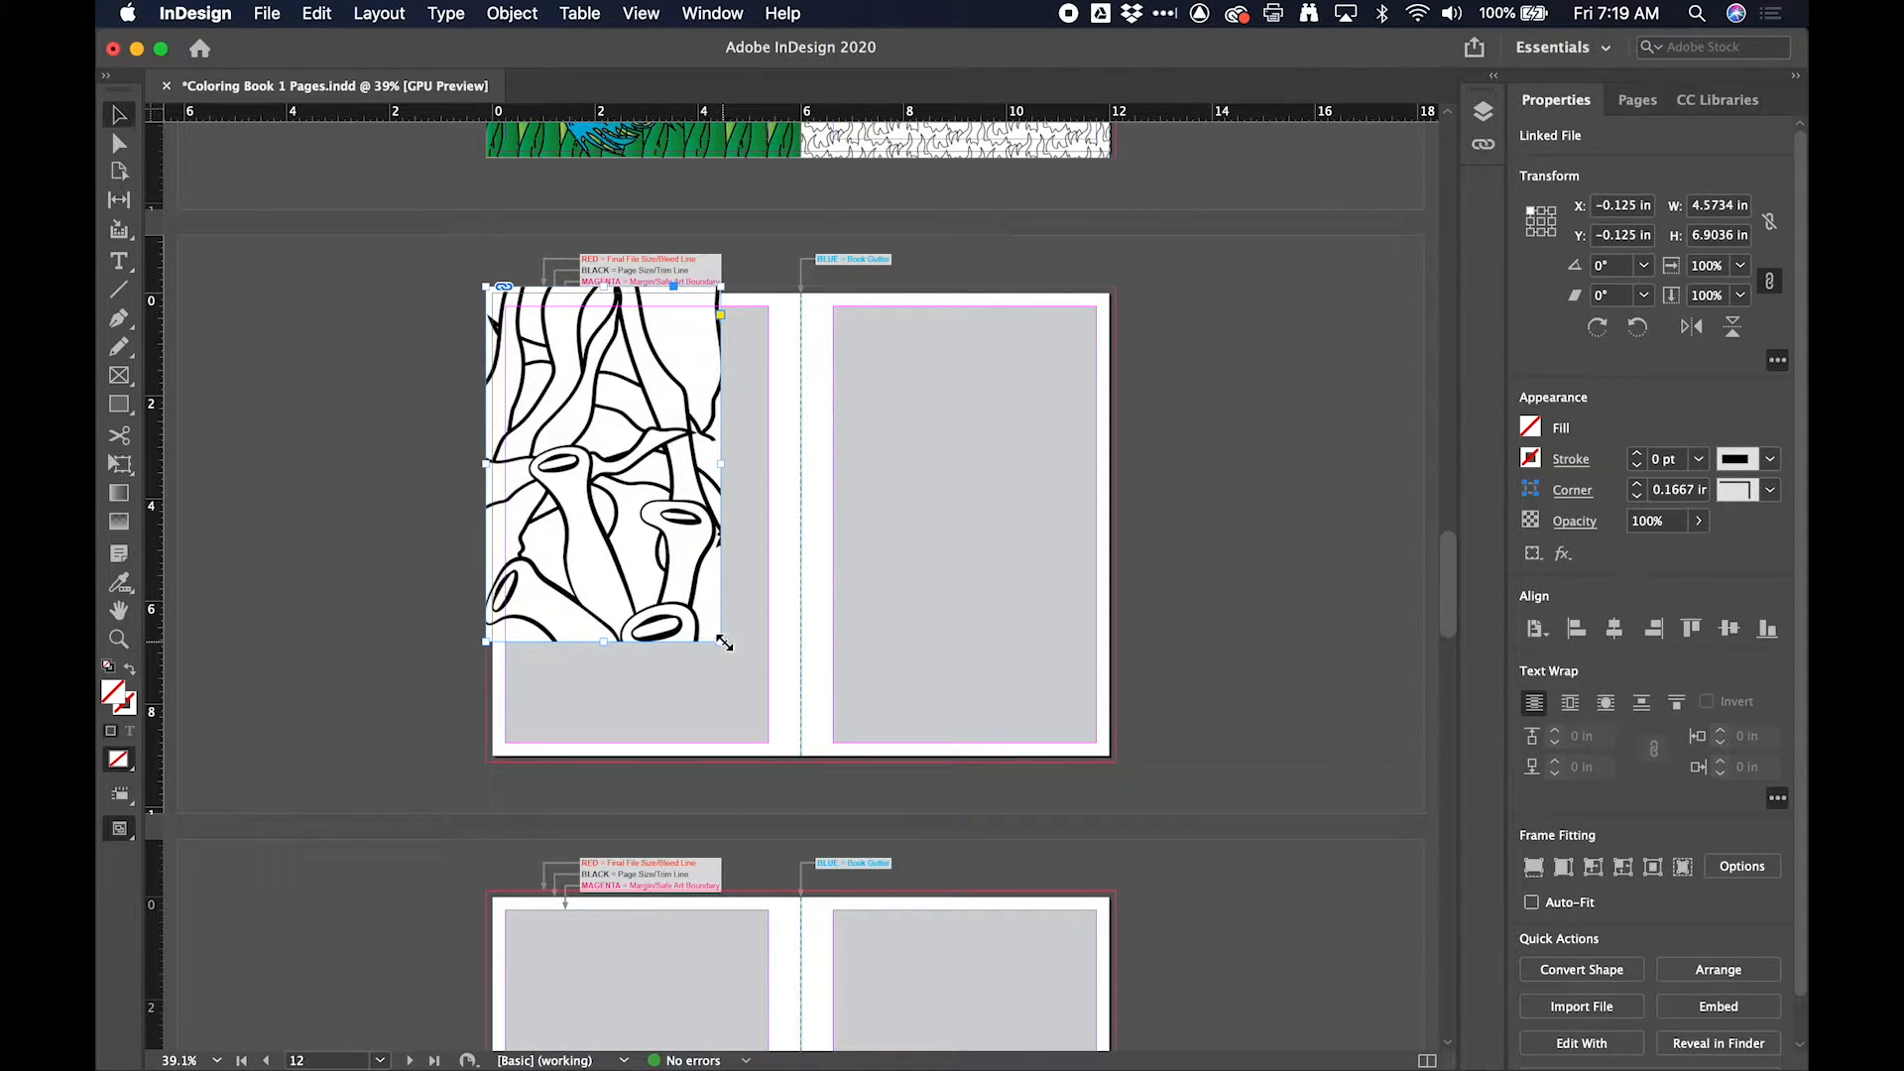
pyautogui.moveTo(725, 644); pyautogui.dragTo(779, 760)
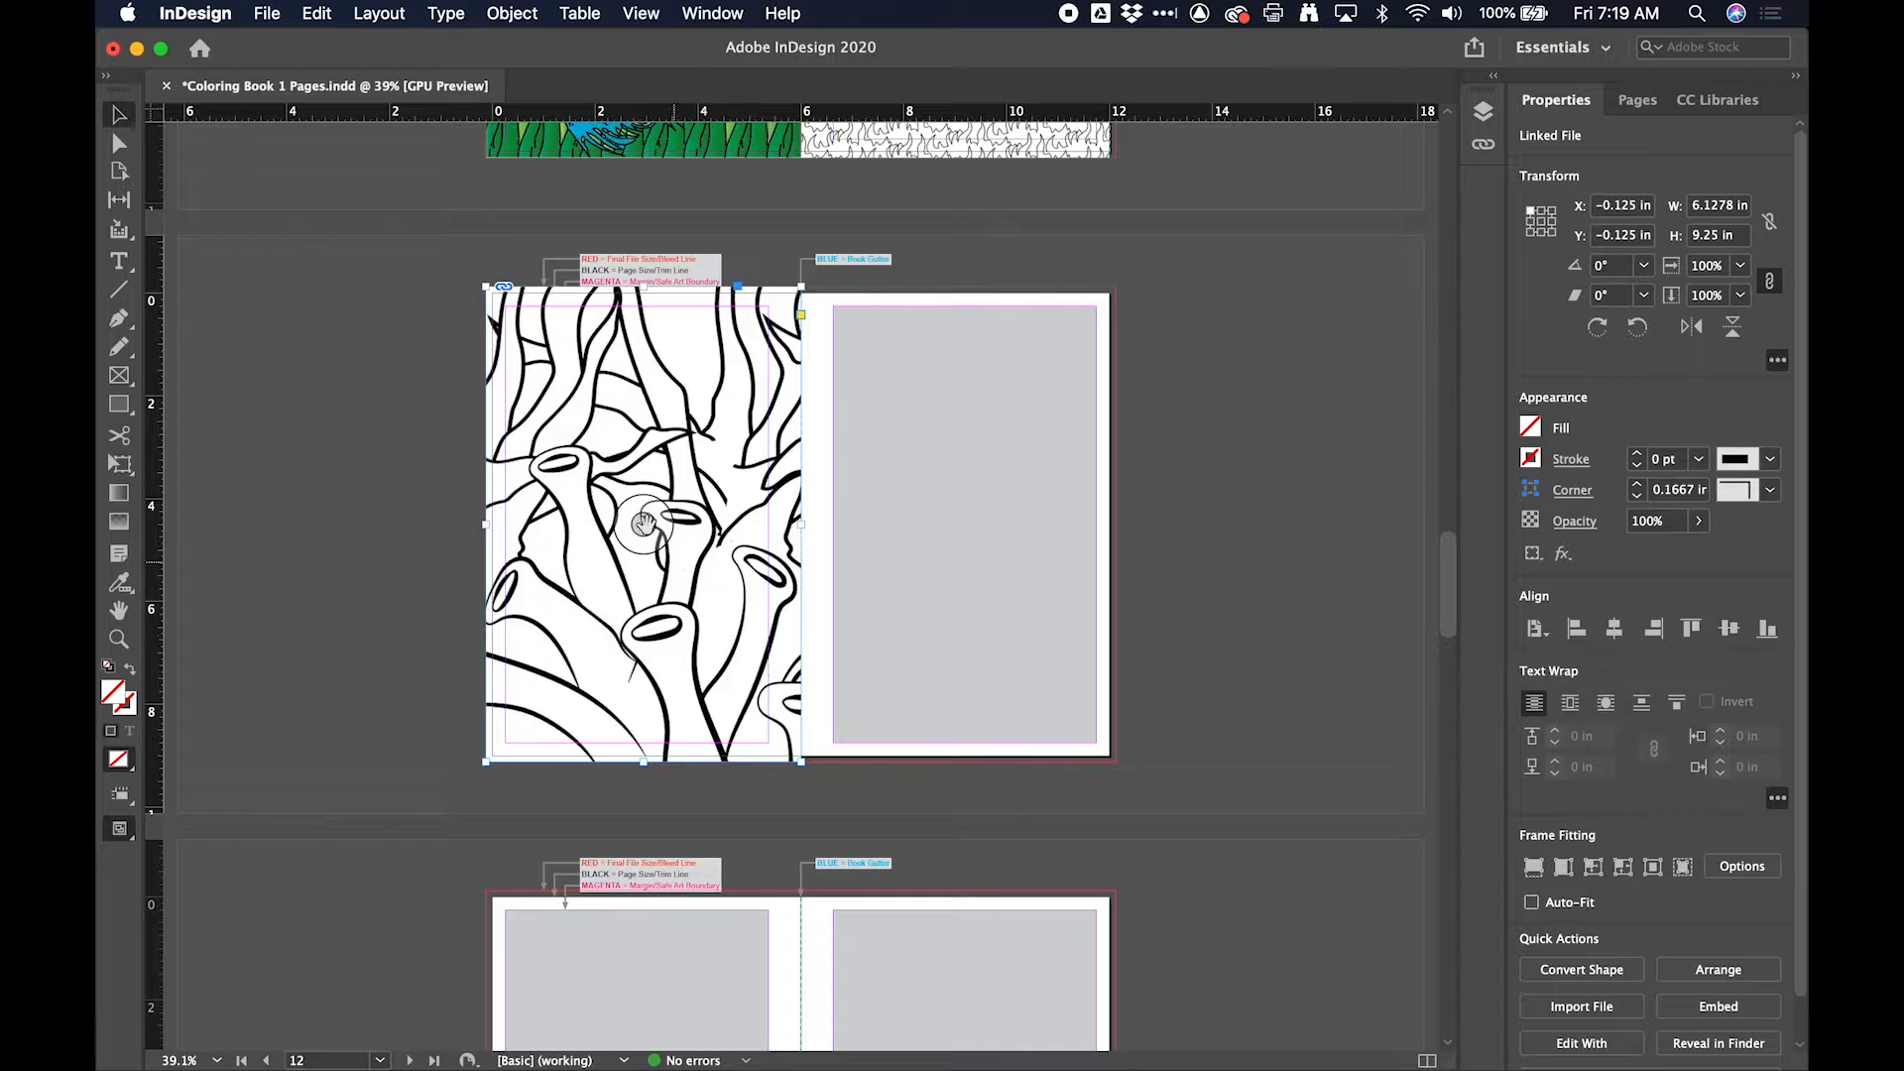
pyautogui.moveTo(644, 525); pyautogui.dragTo(583, 450)
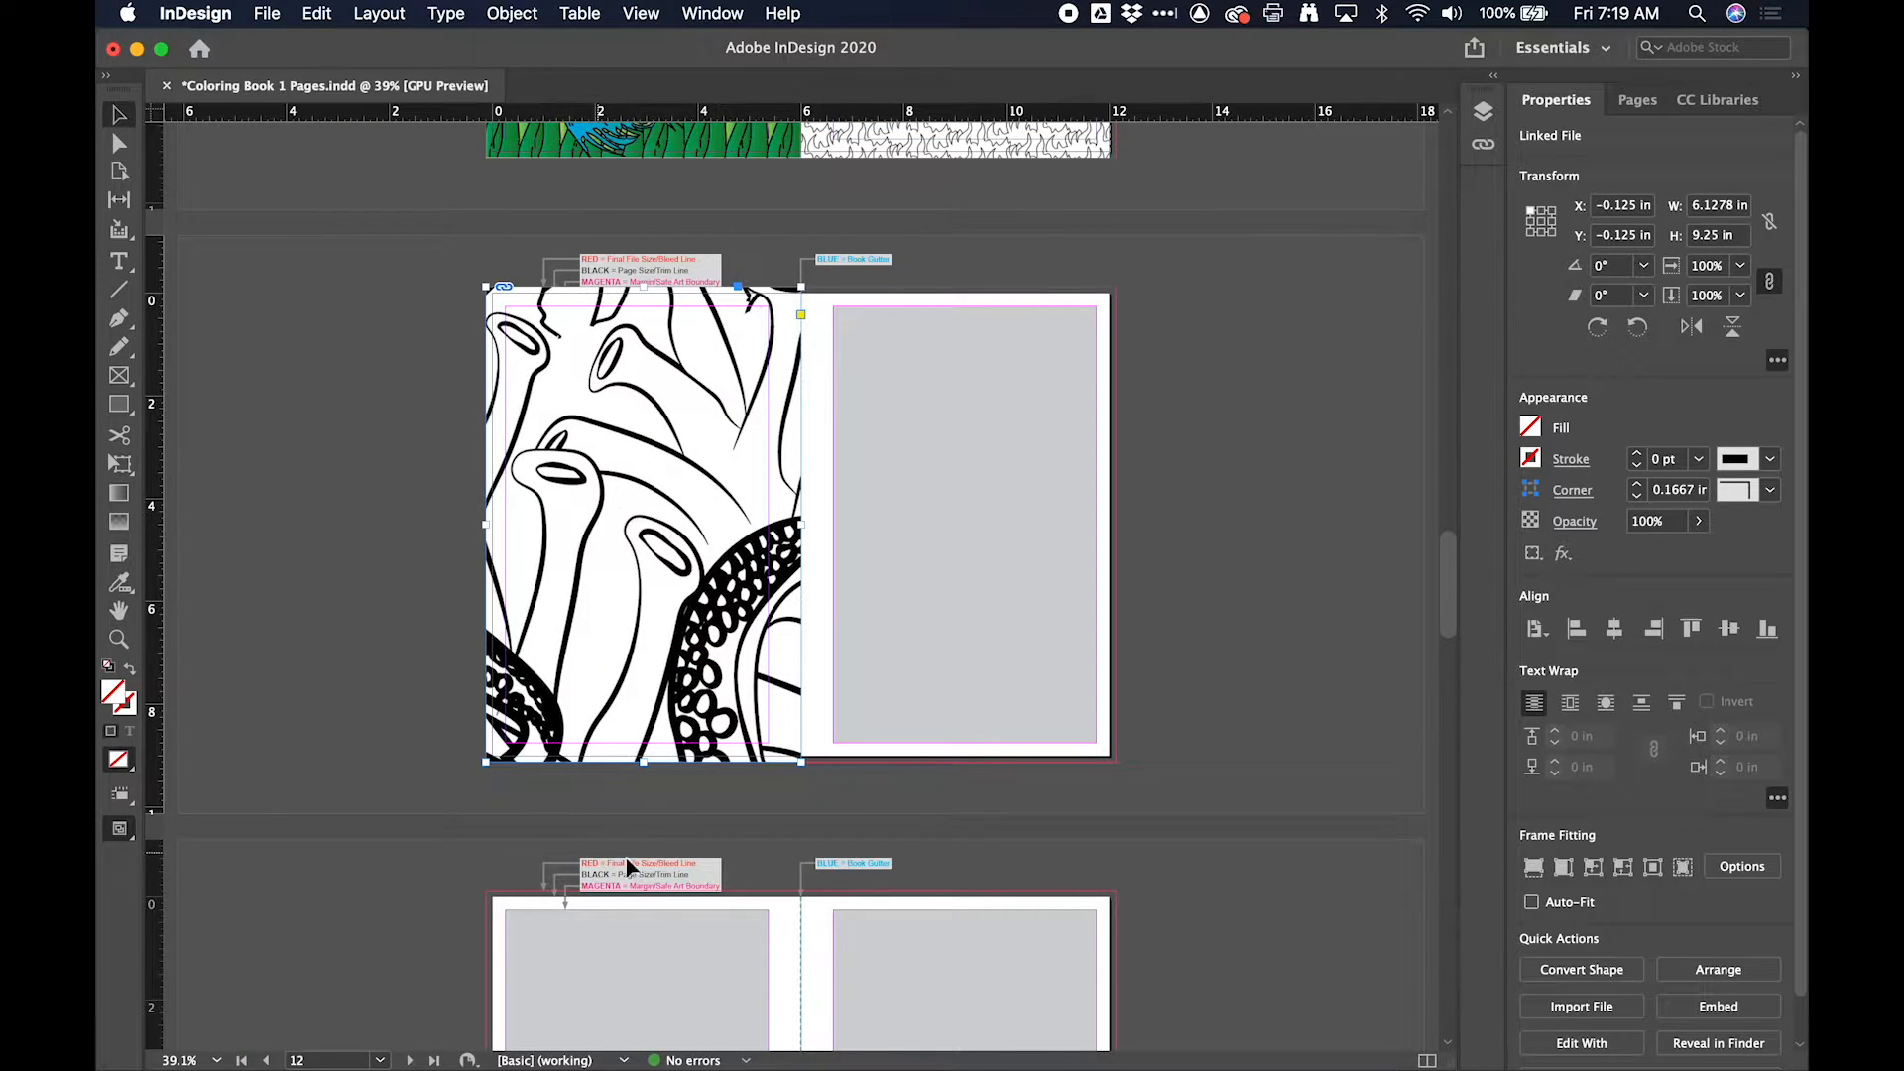
pyautogui.click(1594, 869)
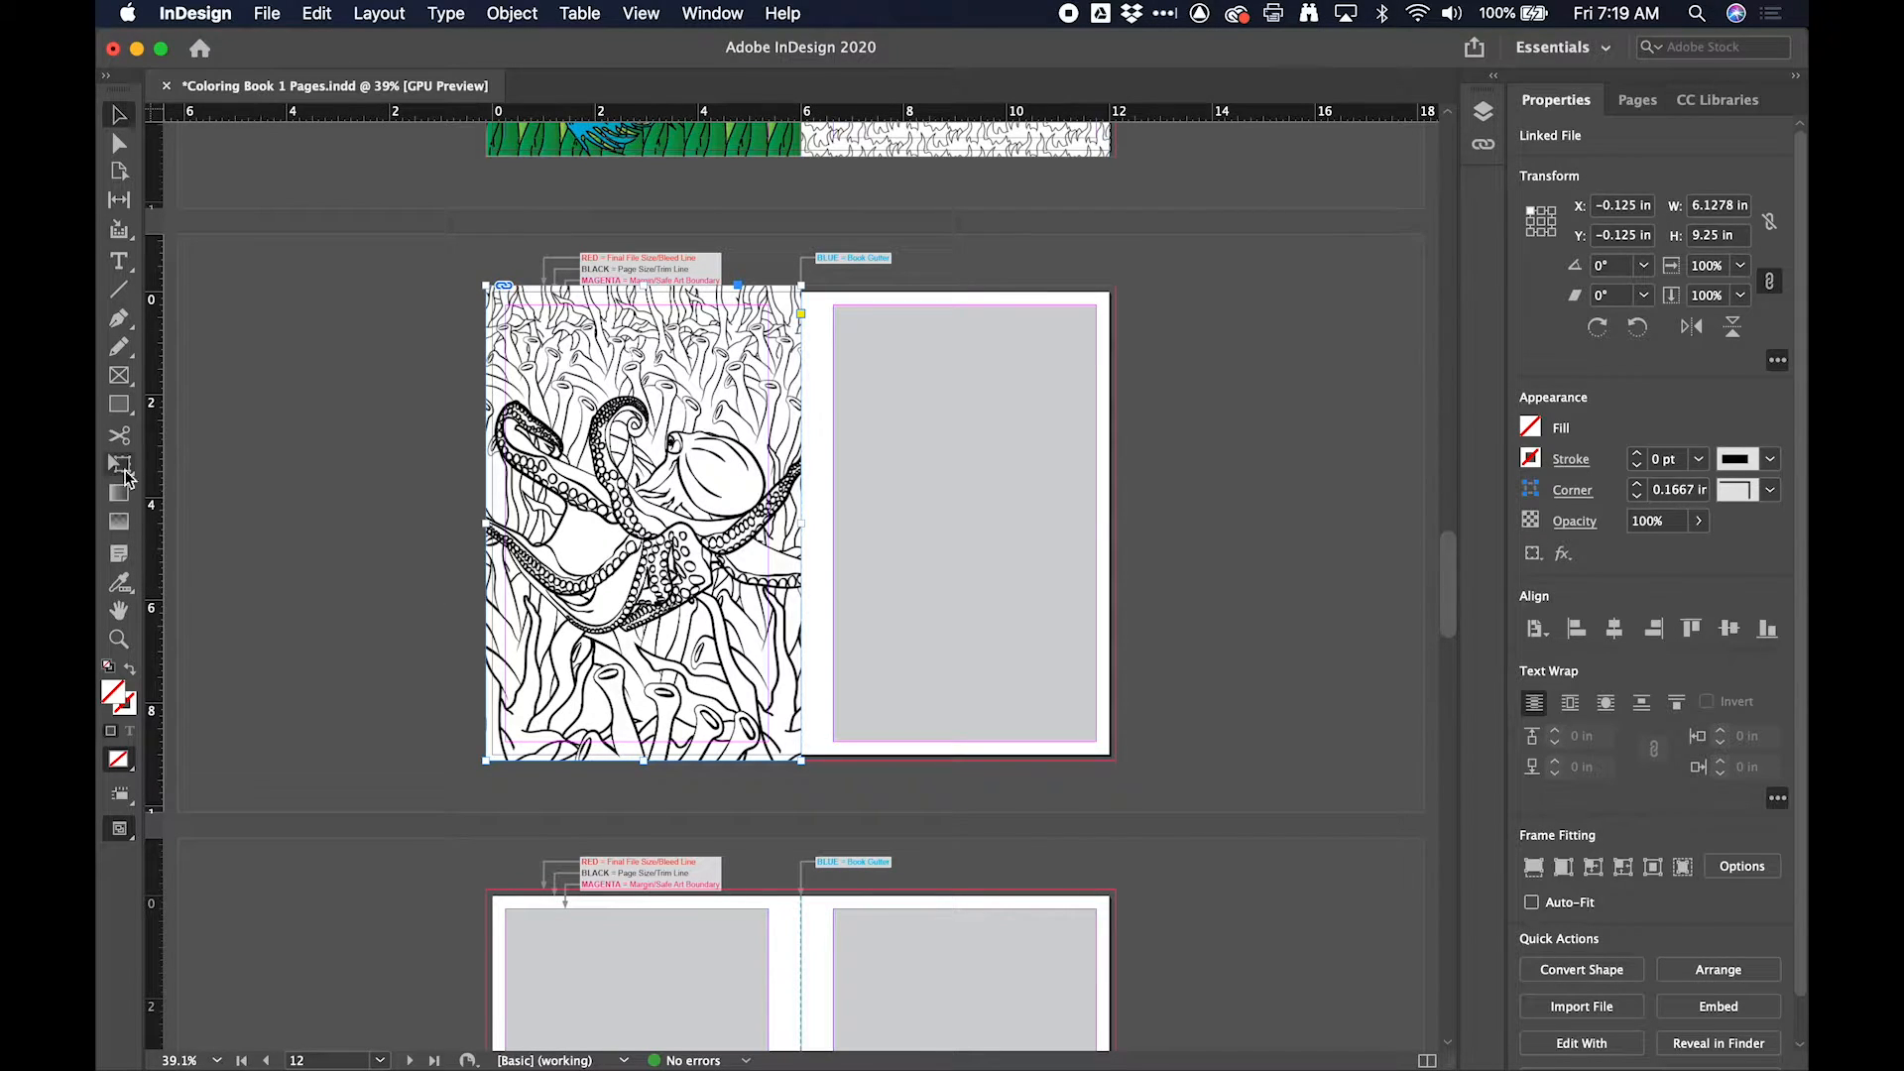
# Step: Preview replacement candidates in the ColoringBook folder, including gradient.jpg, patterns.jpg, stingray color book done .jpeg, Pattern practice.jpg and whale gradience #2.jpeg
pyautogui.press('super+d')
pyautogui.scroll(-5, 1014, 403)
pyautogui.scroll(5, 1015, 403)
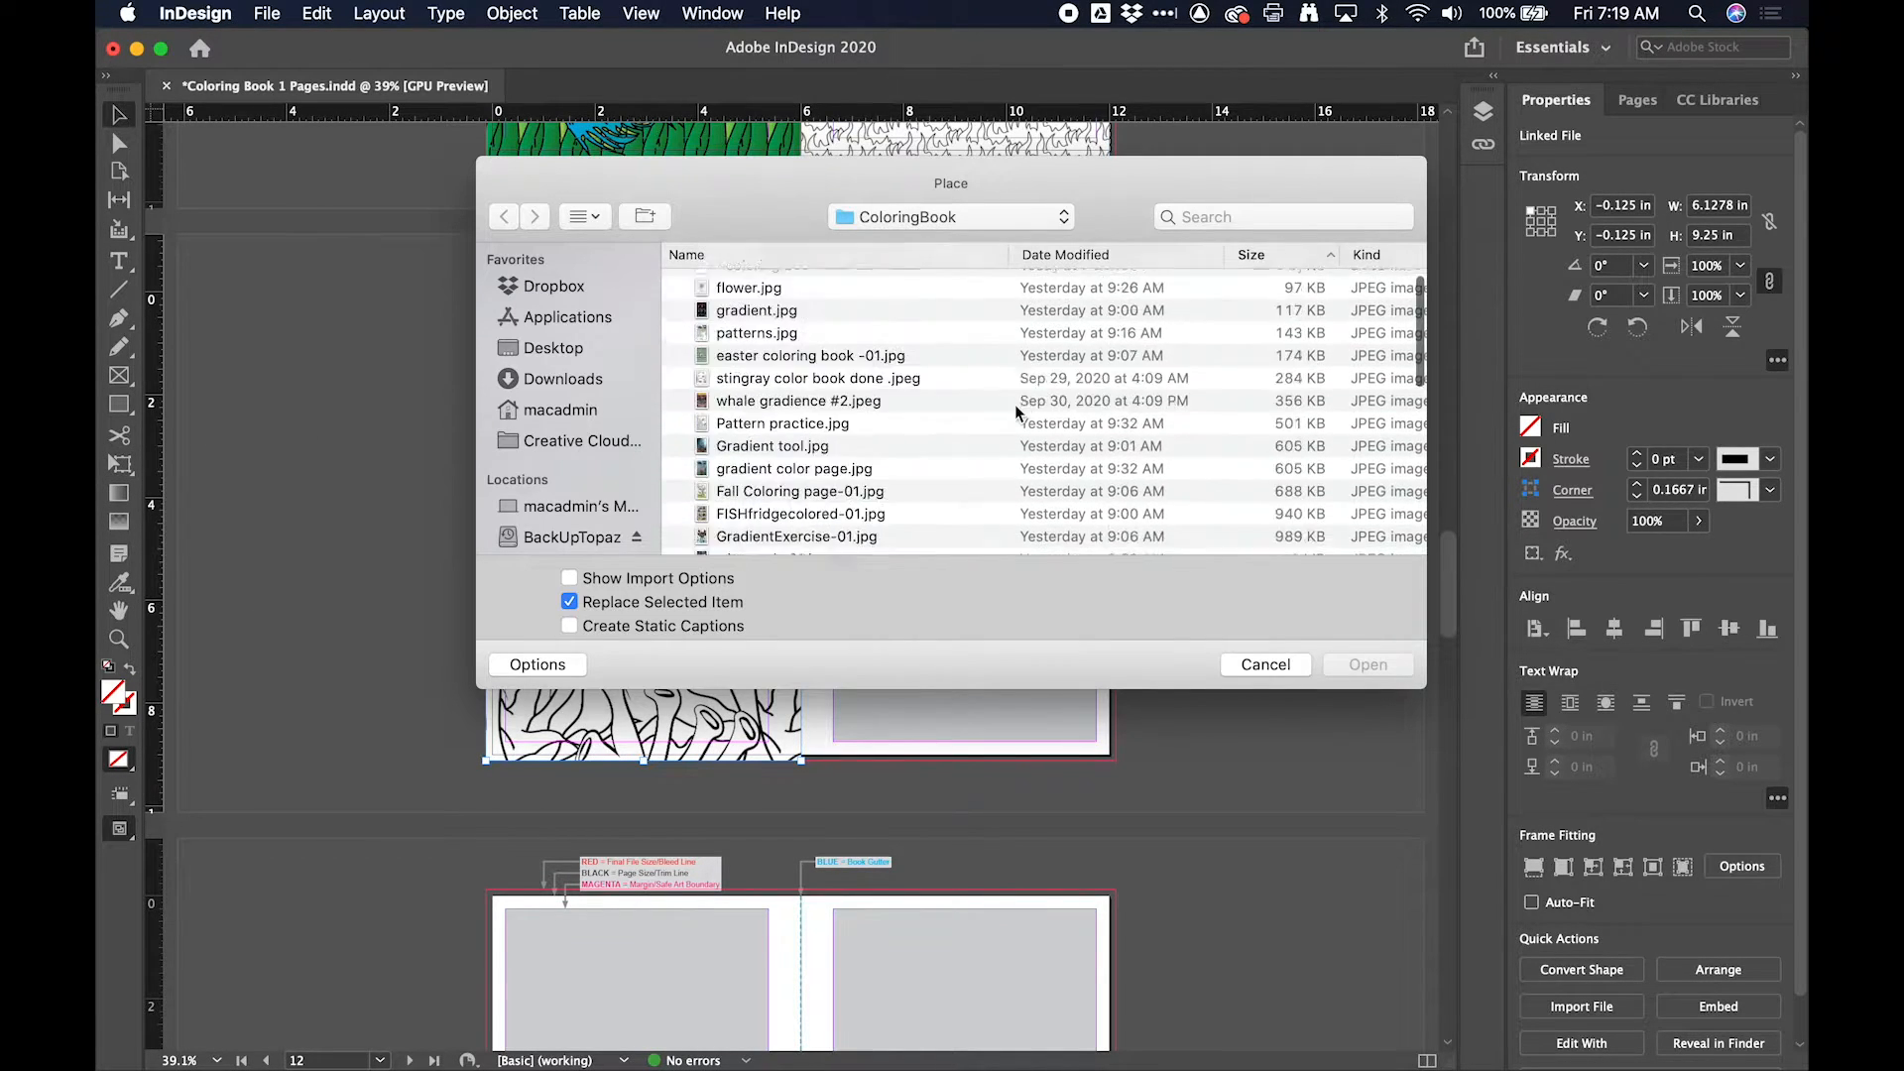
pyautogui.click(814, 329)
pyautogui.press('space')
pyautogui.press('space')
pyautogui.click(814, 351)
pyautogui.press('space')
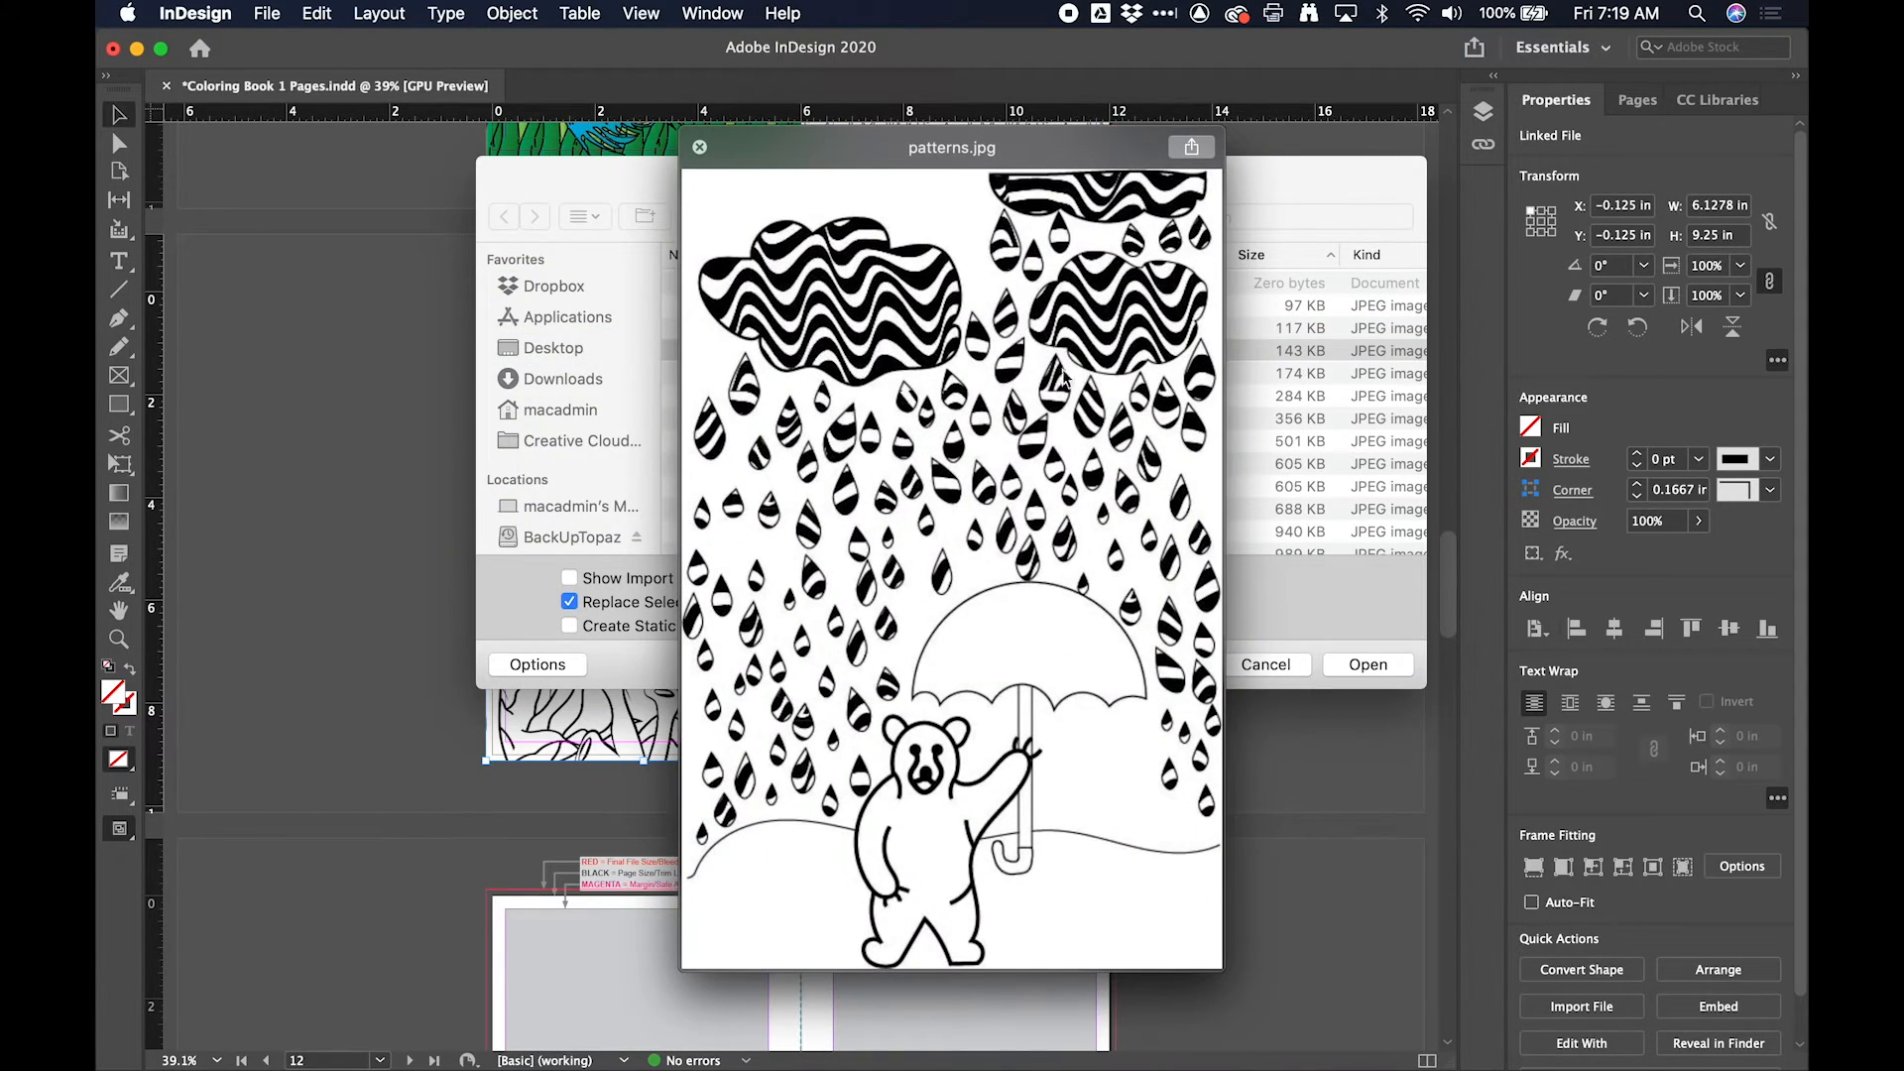
pyautogui.press('space')
pyautogui.click(833, 396)
pyautogui.press('space')
pyautogui.press('space')
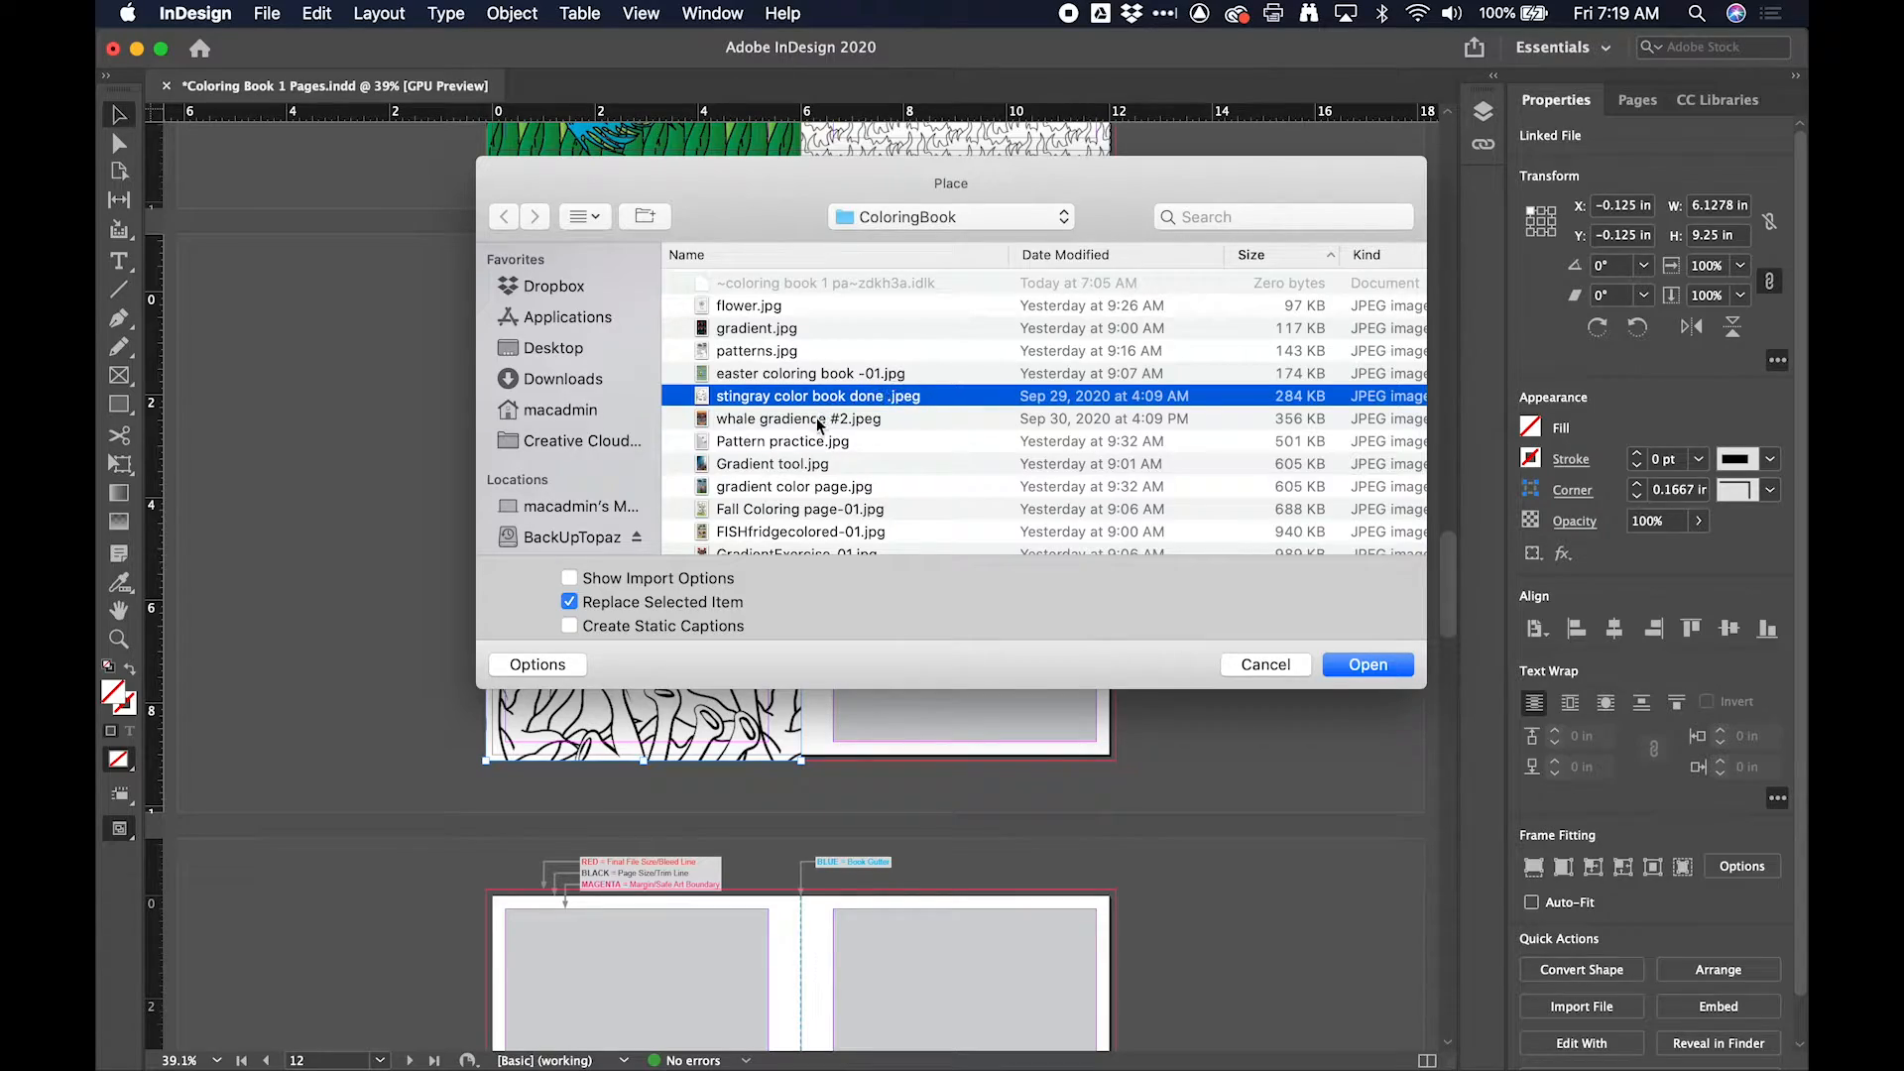
pyautogui.click(809, 437)
pyautogui.press('space')
pyautogui.press('space')
pyautogui.click(802, 416)
pyautogui.press('space')
pyautogui.press('space')
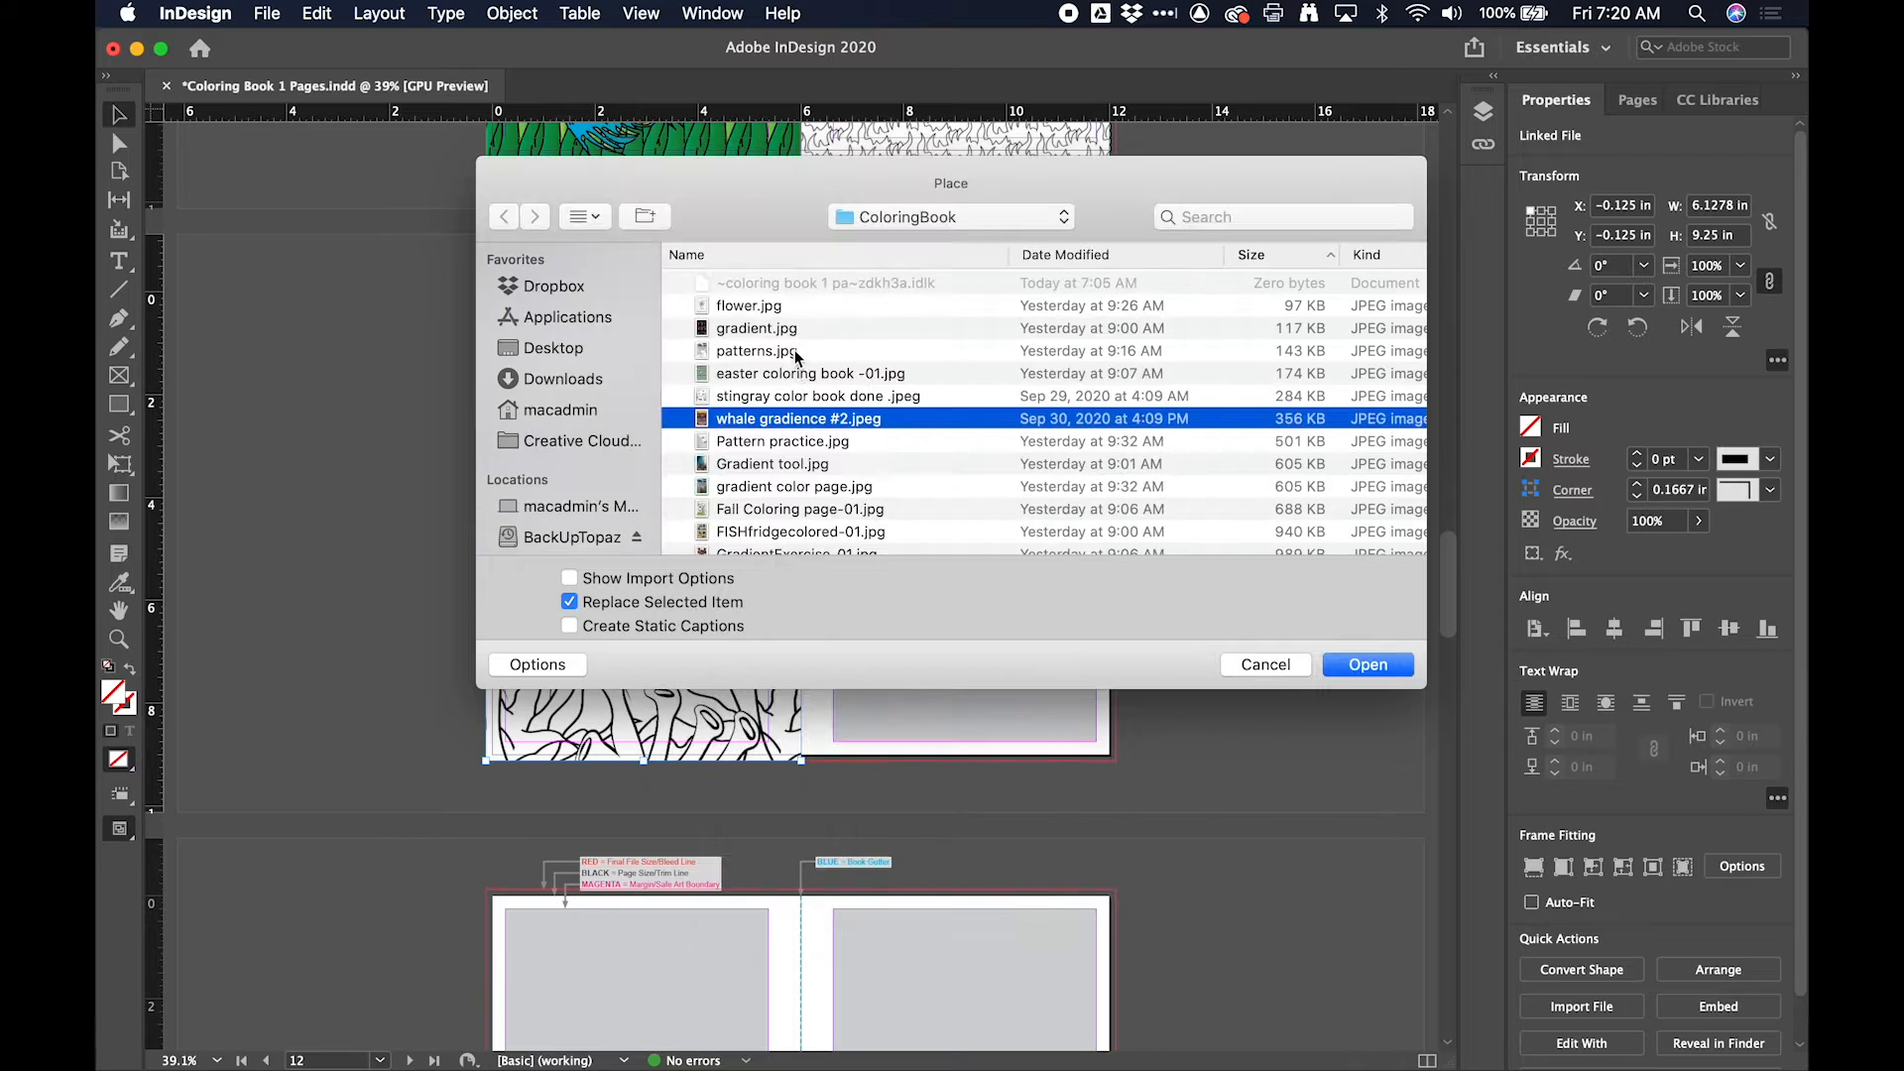
# Step: Preview gradient.jpg and flower.jpg, and replace the octopus image on page 12 with flower.jpg
pyautogui.click(794, 331)
pyautogui.press('space')
pyautogui.press('space')
pyautogui.click(787, 313)
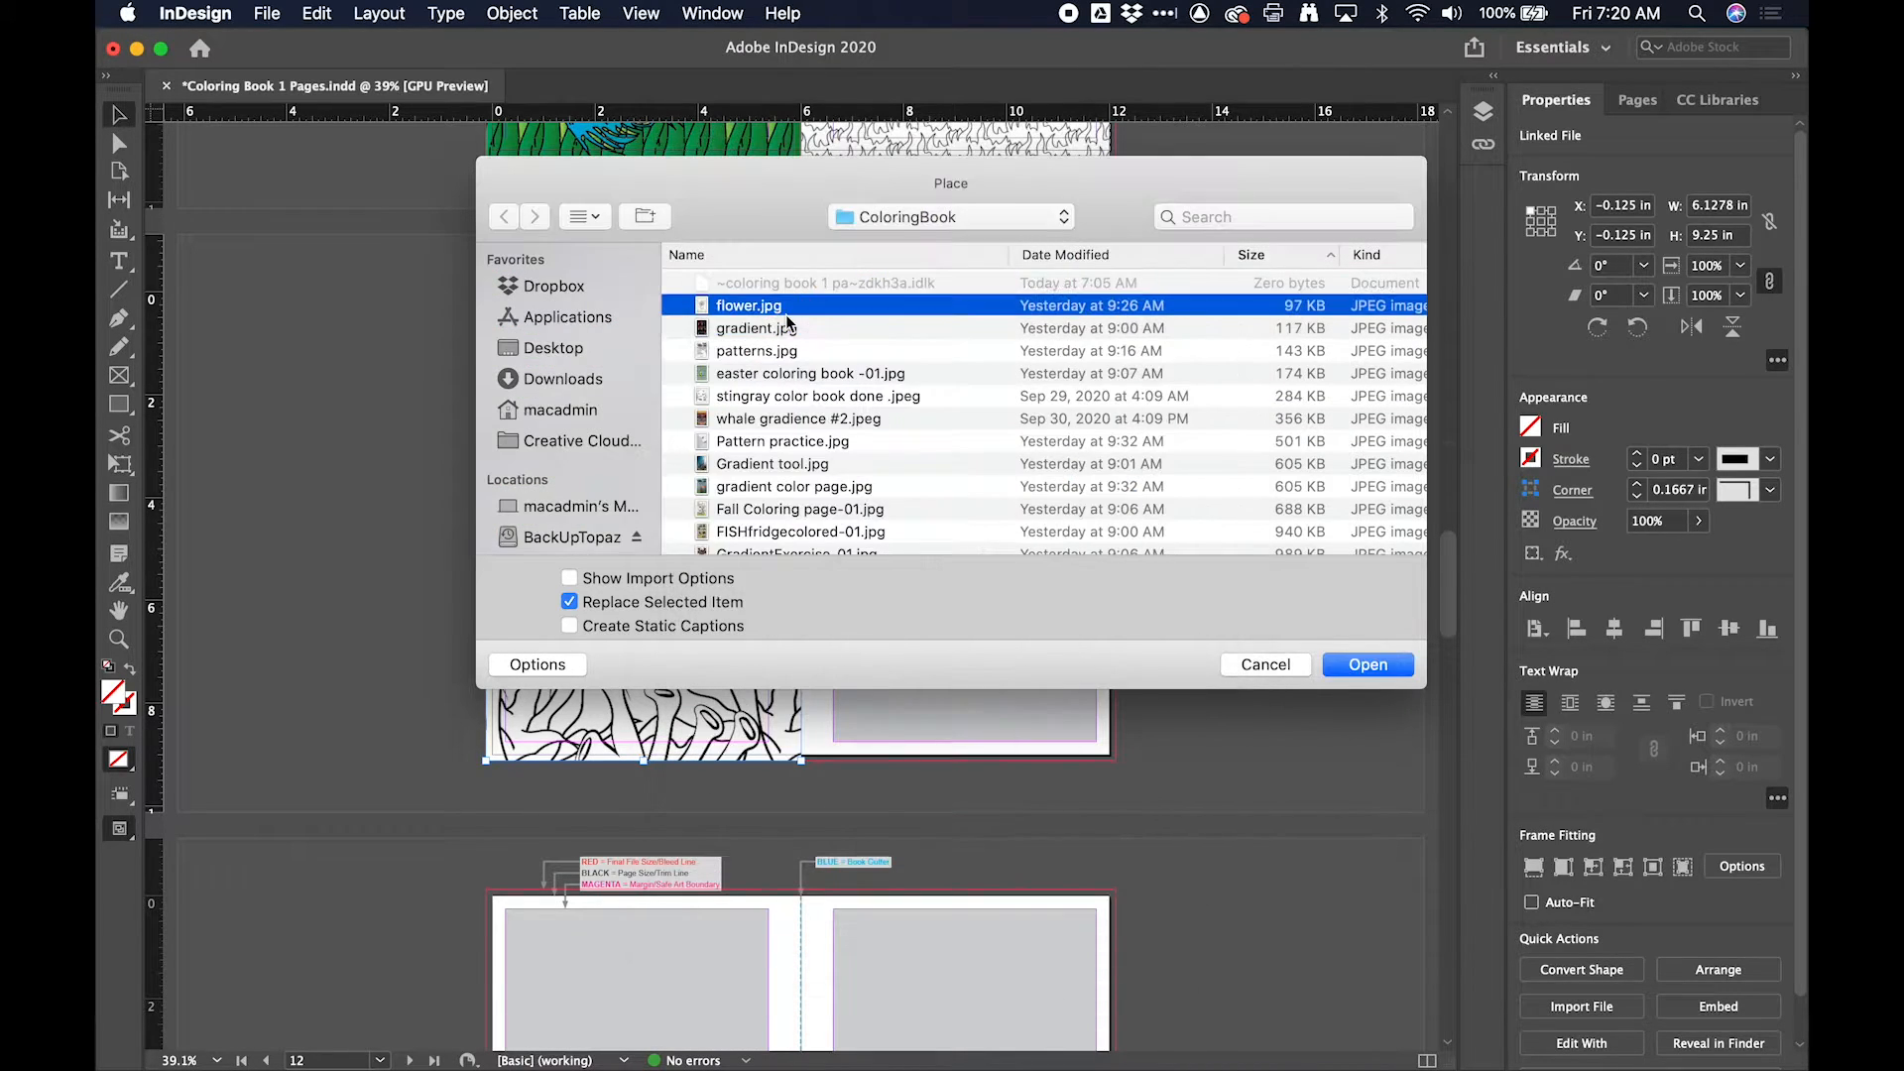
pyautogui.press('space')
pyautogui.press('space')
pyautogui.click(1371, 663)
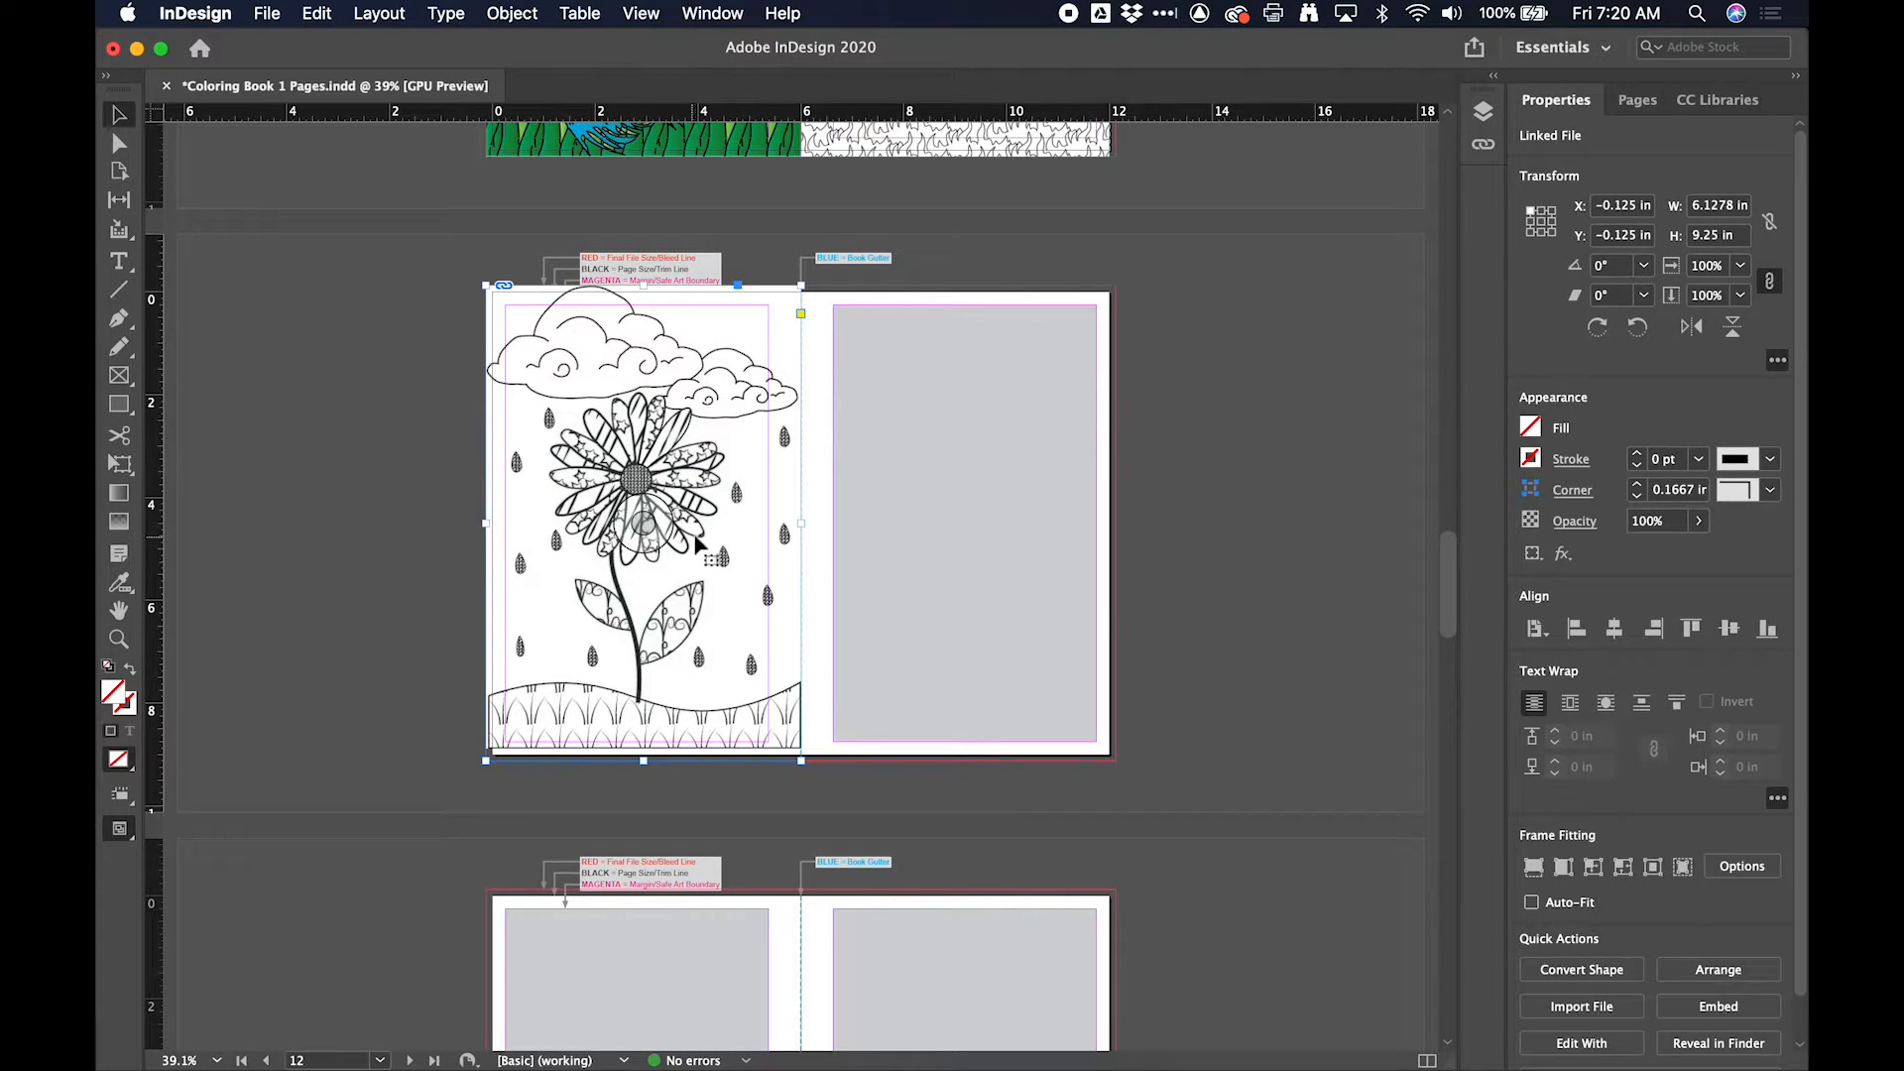
# Step: Select the tree image on page 11 and start placing a replacement file for it
pyautogui.scroll(3, 731, 605)
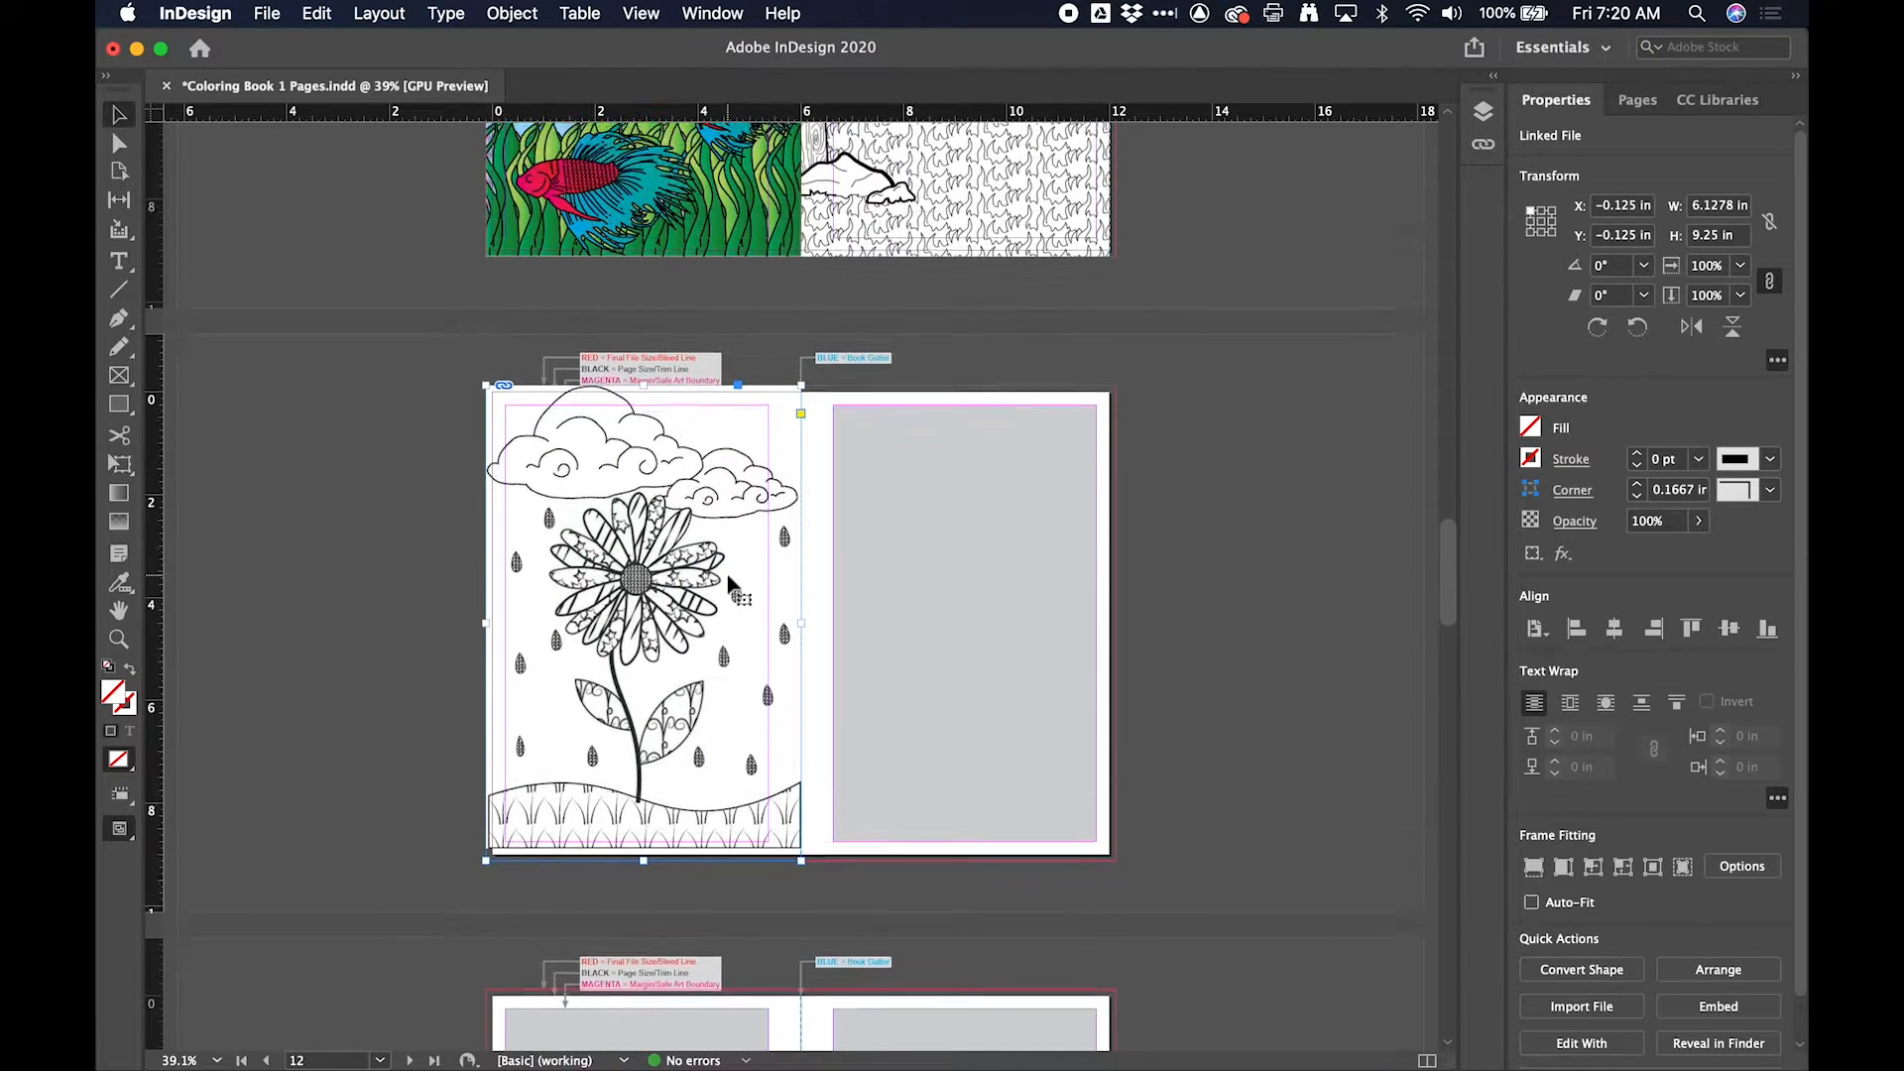
pyautogui.click(1027, 260)
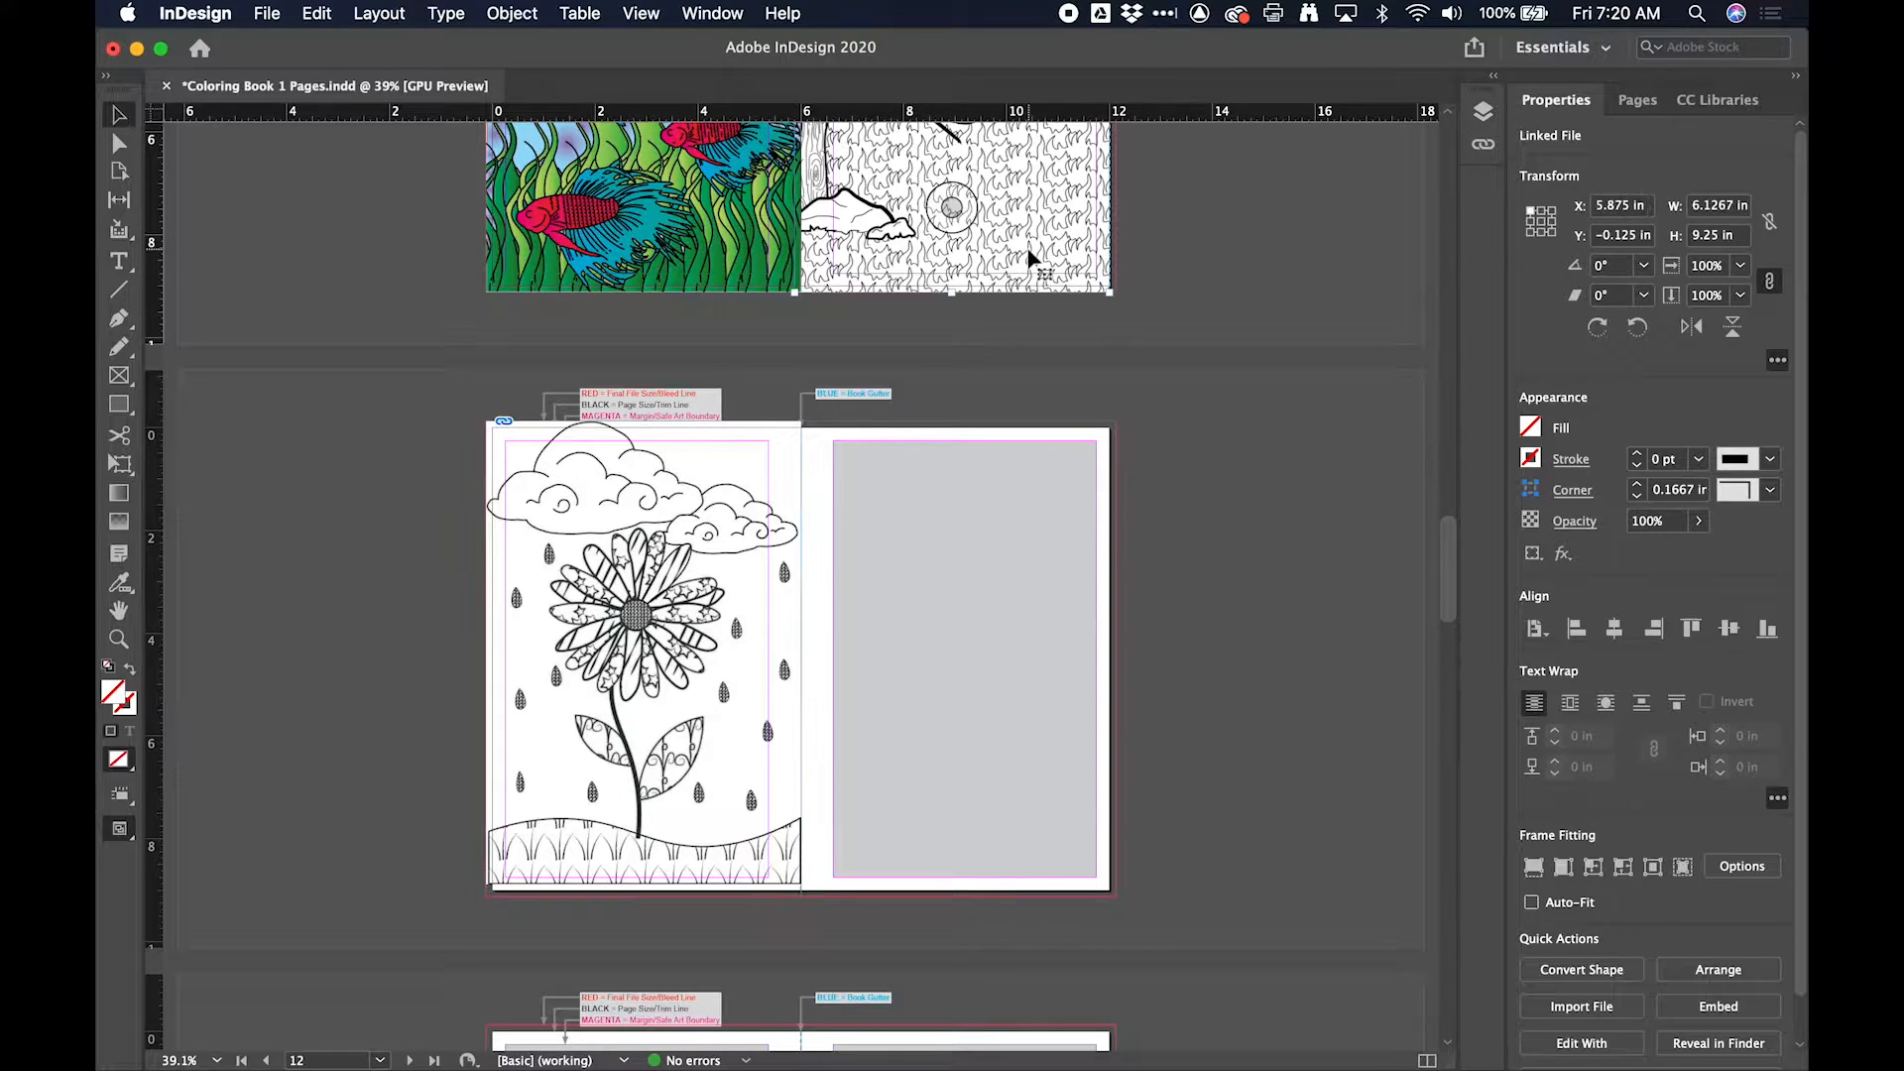
pyautogui.press('super+d')
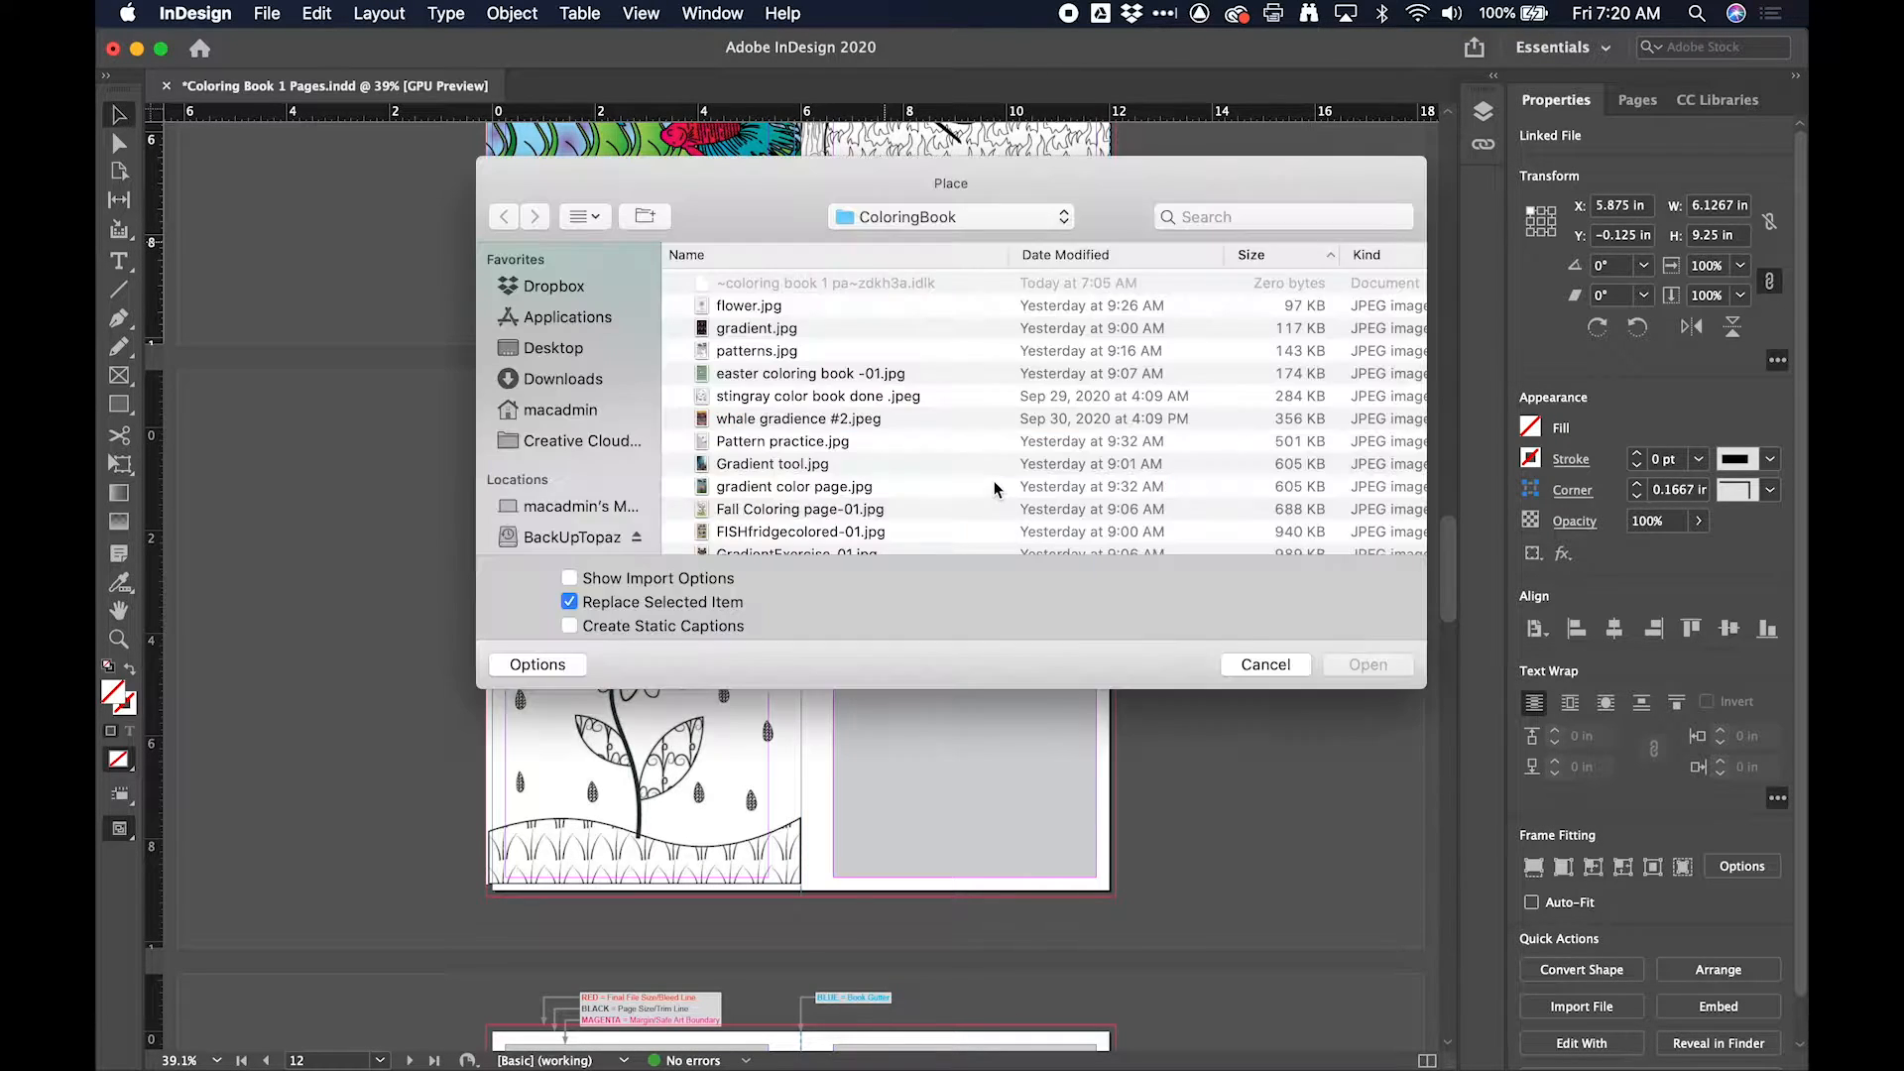
pyautogui.click(893, 402)
pyautogui.click(1371, 667)
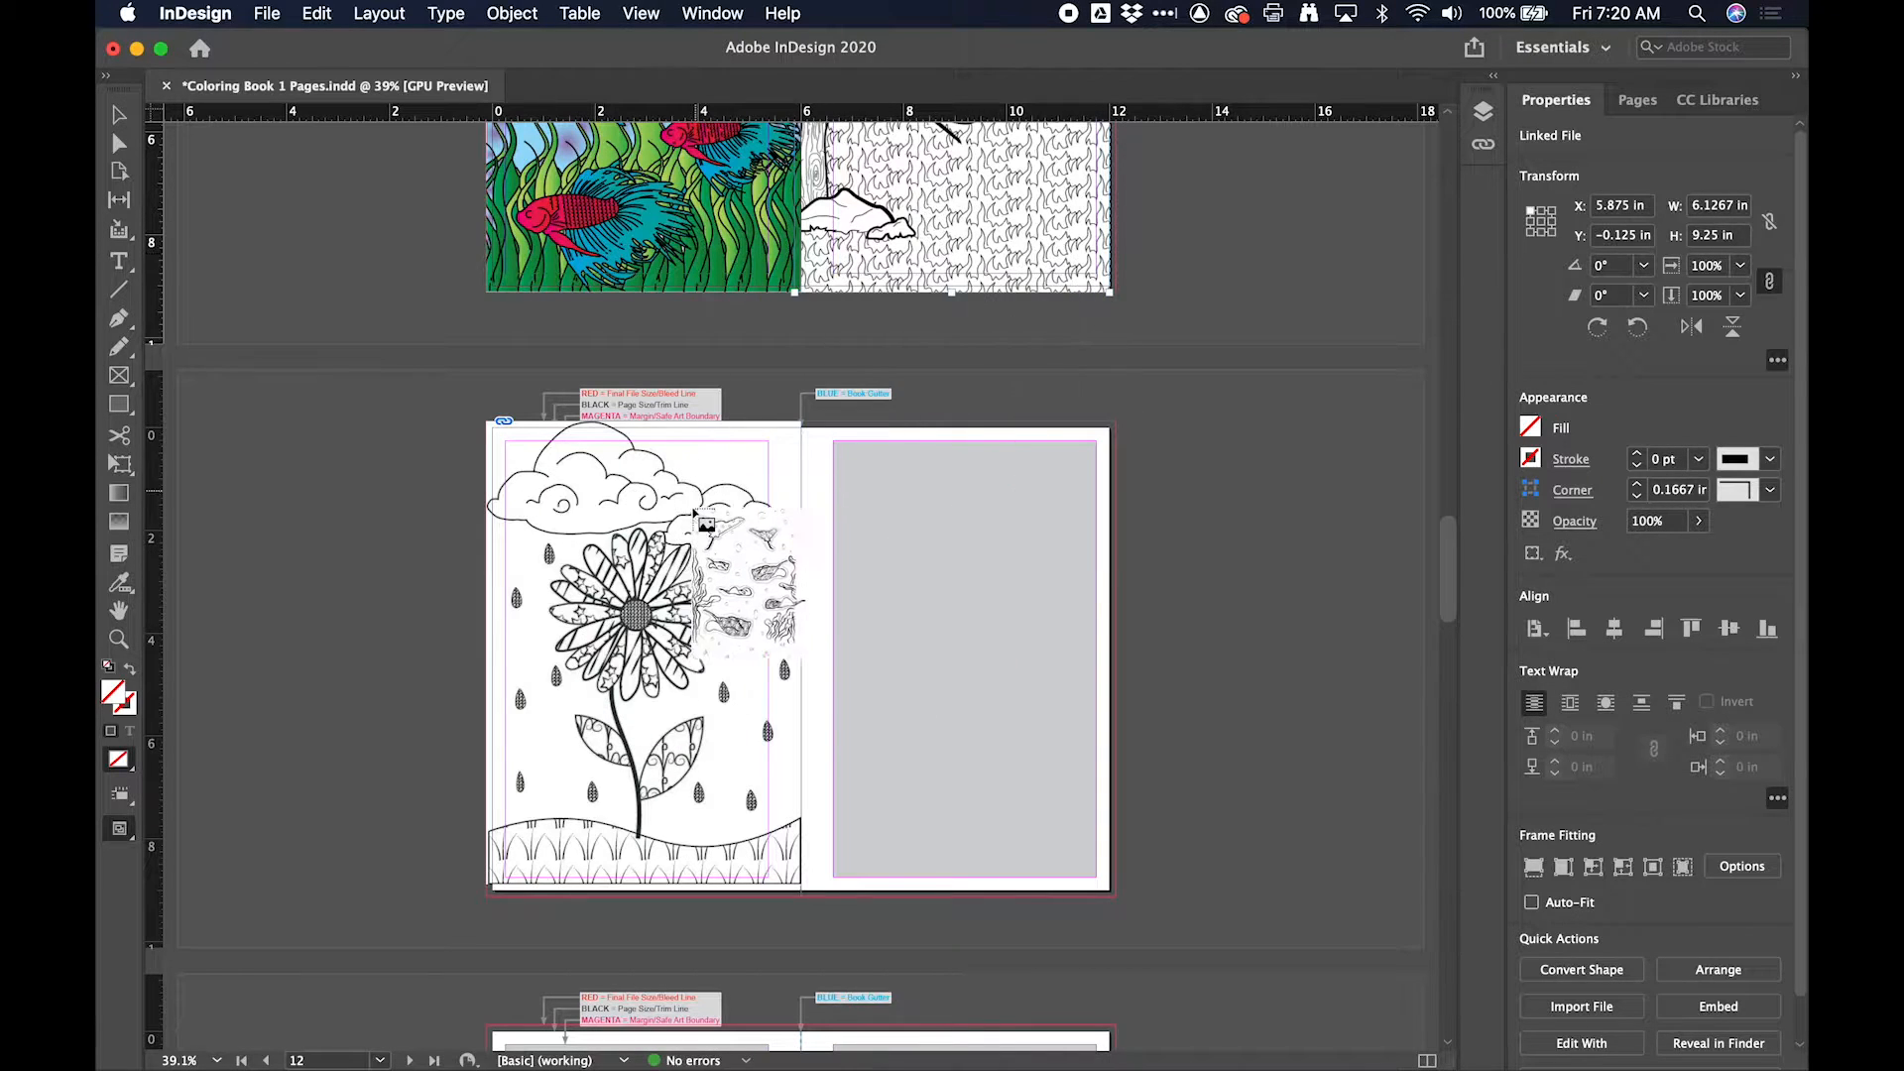
pyautogui.press('Escape')
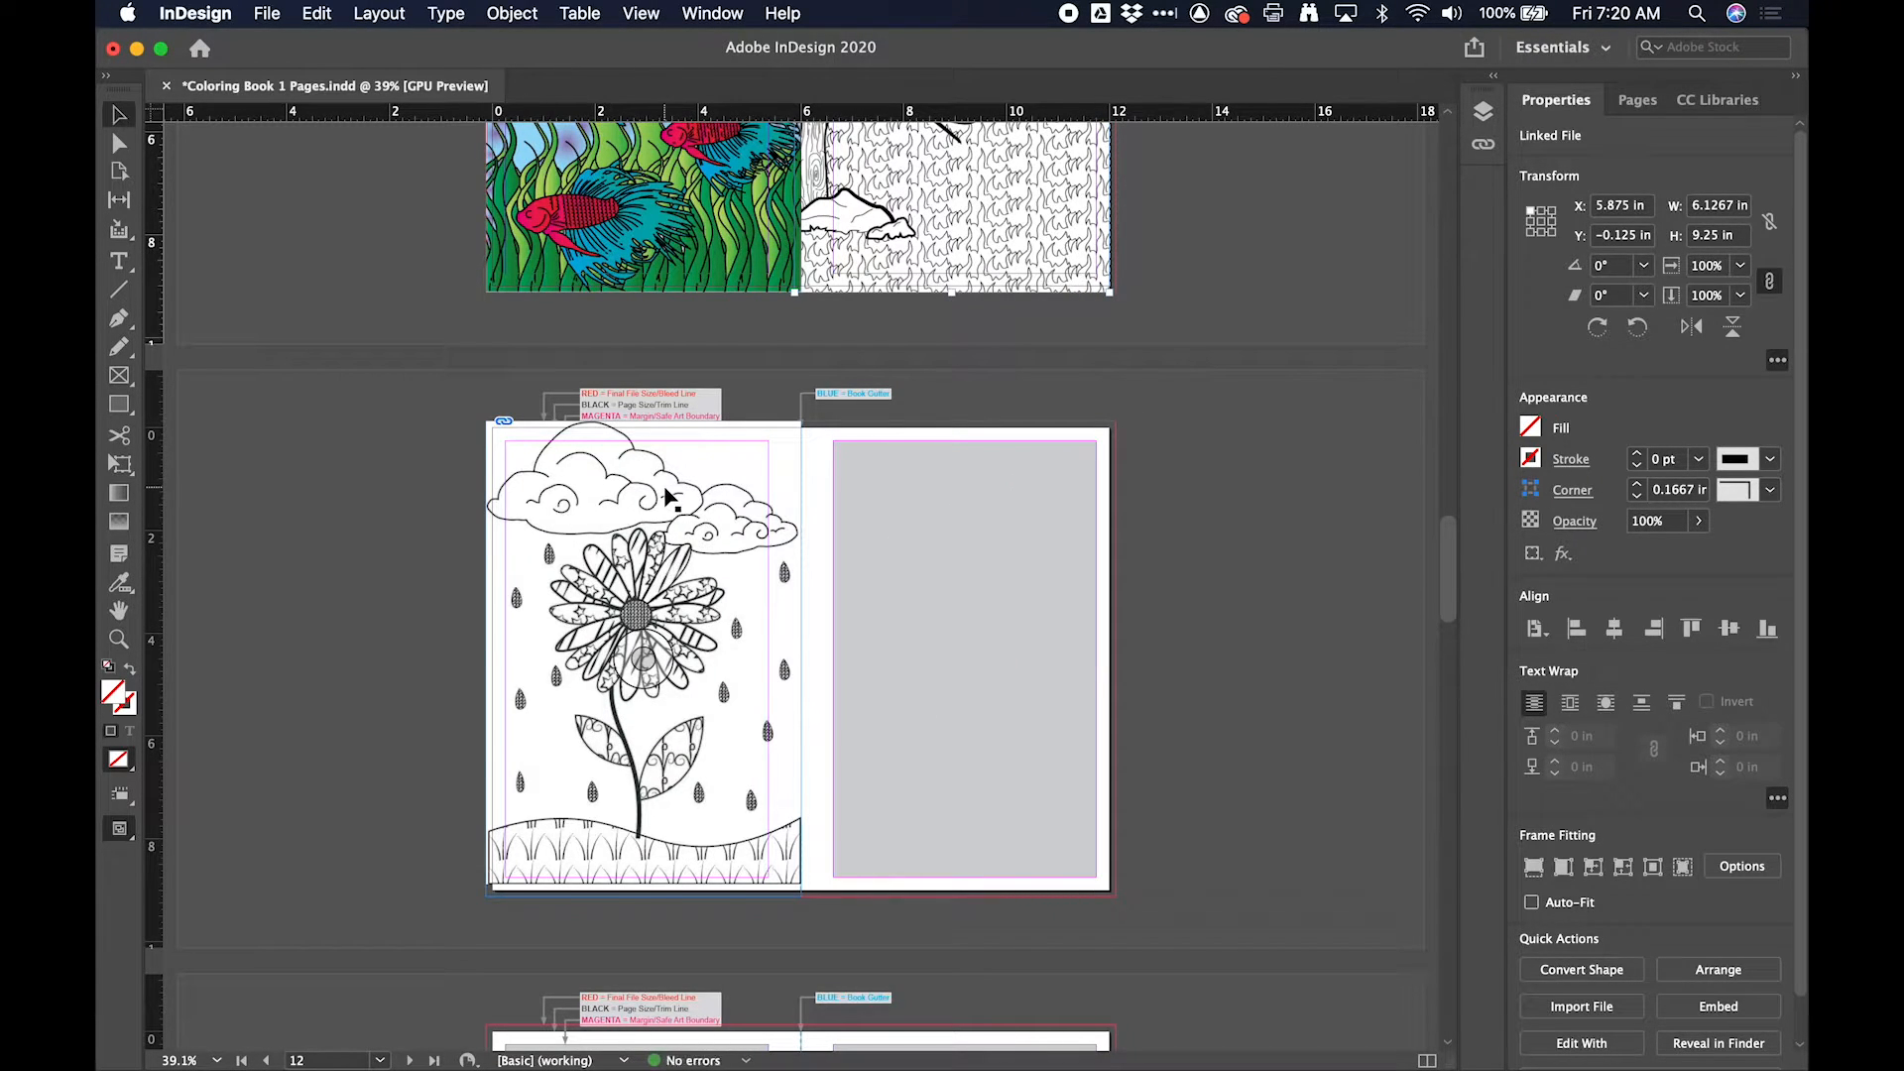
# Step: Place flower.jpg on the blank page facing the octopus drawing and align its top-right corner with the bleed lines
pyautogui.click(667, 496)
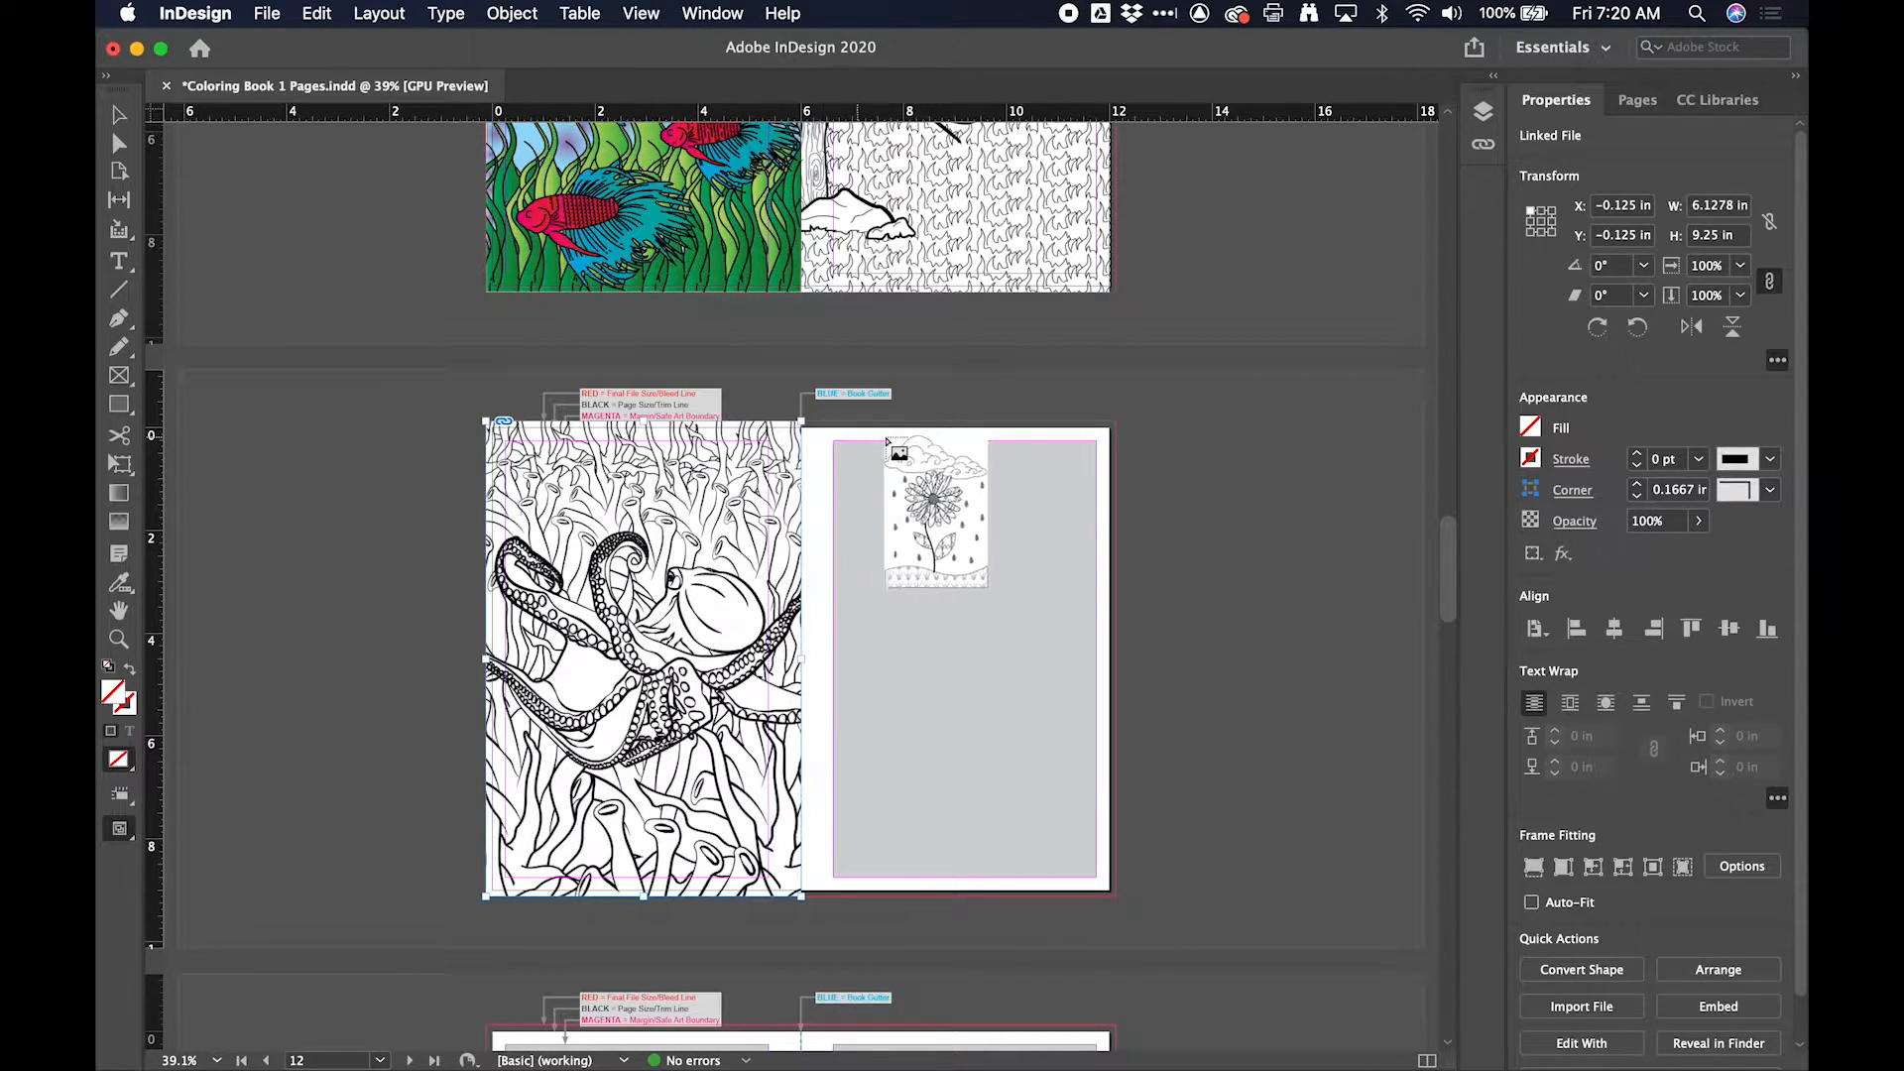
pyautogui.moveTo(811, 424); pyautogui.dragTo(814, 424)
pyautogui.scroll(2, 910, 590)
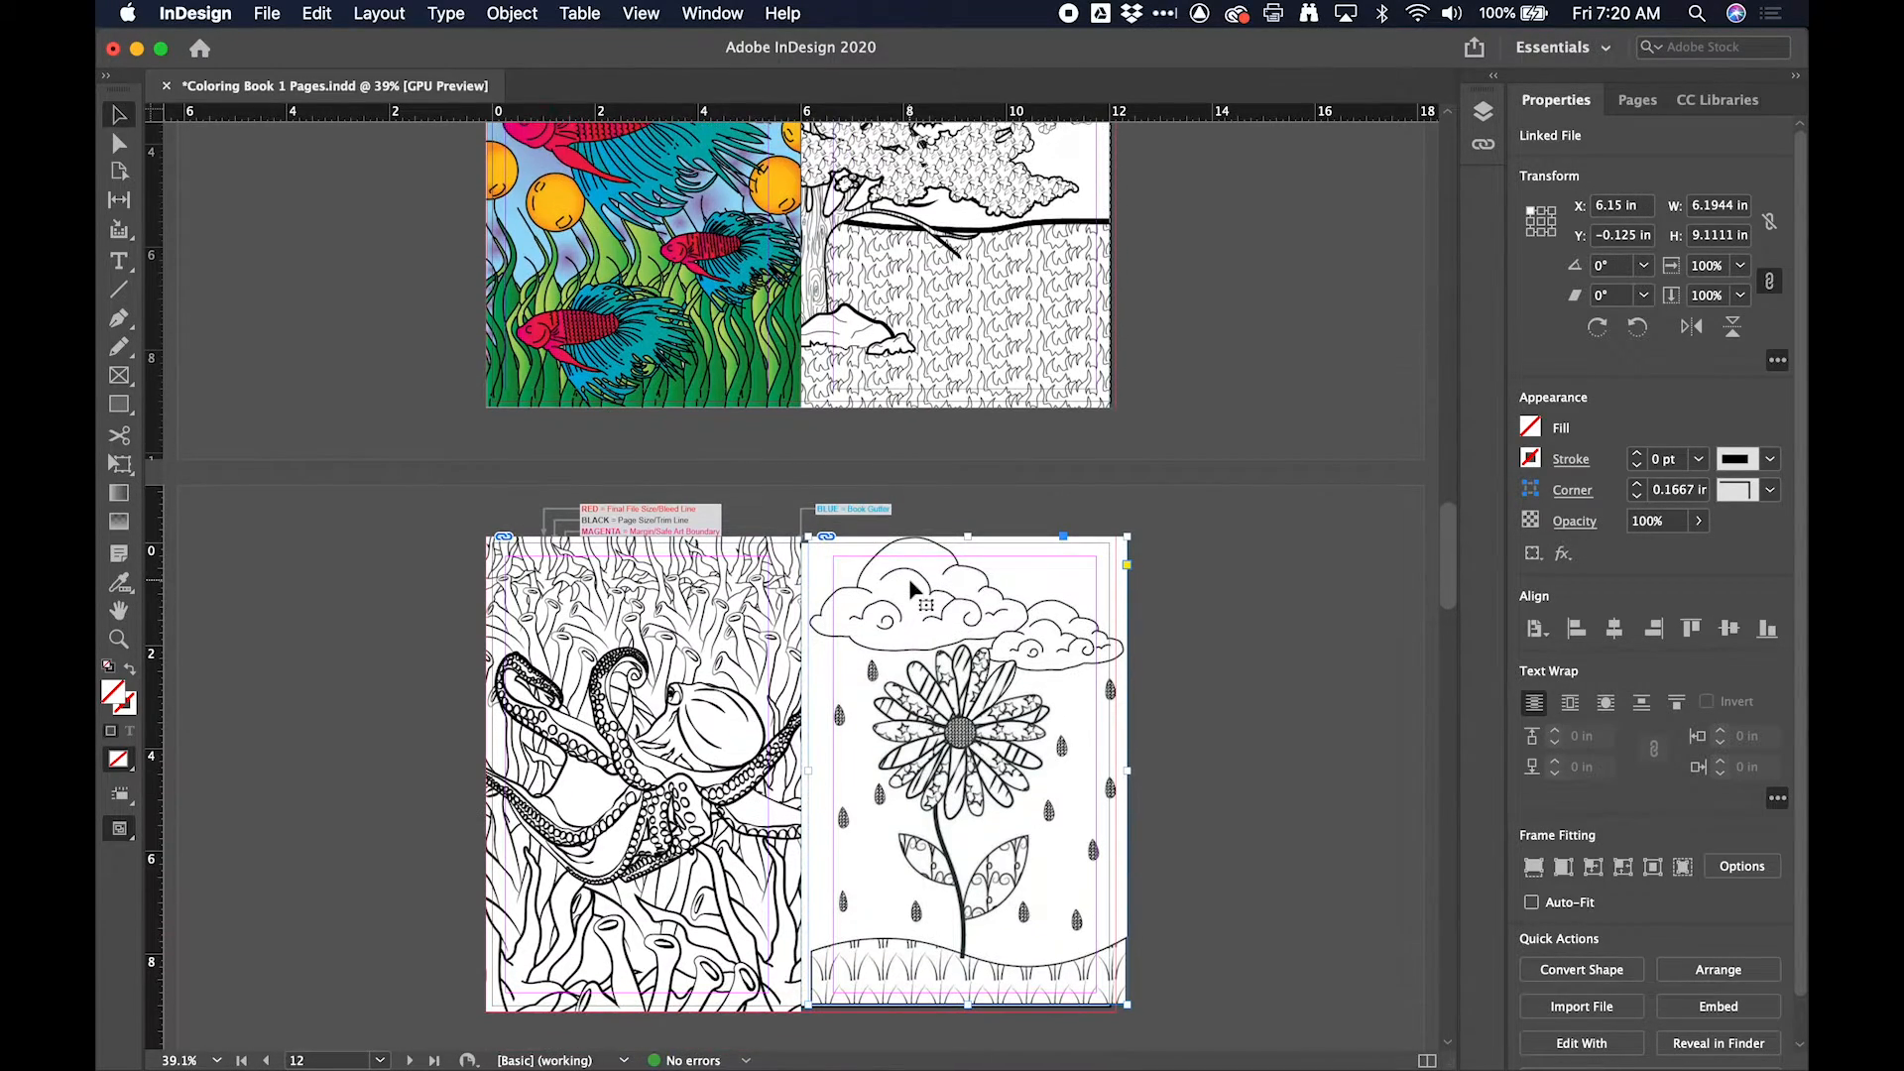
pyautogui.scroll(5, 910, 532)
pyautogui.hscroll(5, 910, 531)
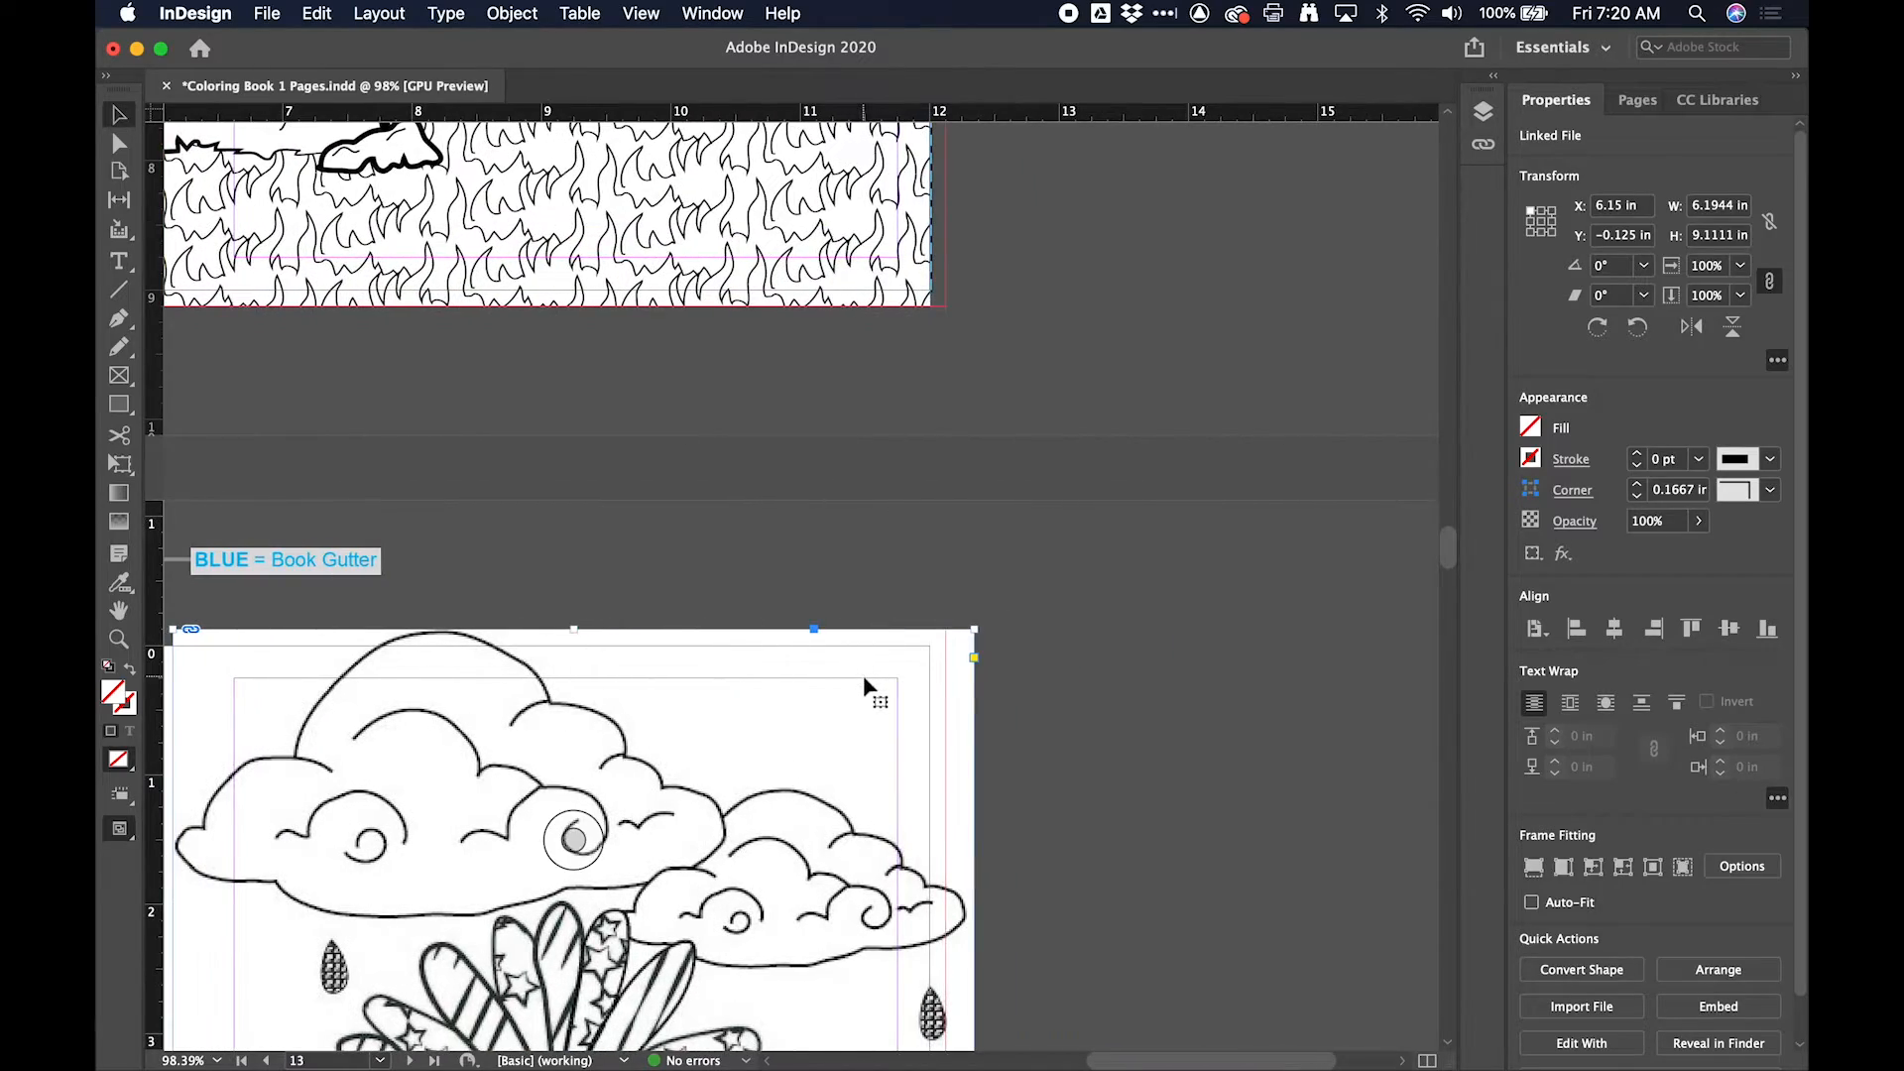
pyautogui.moveTo(901, 661); pyautogui.dragTo(885, 660)
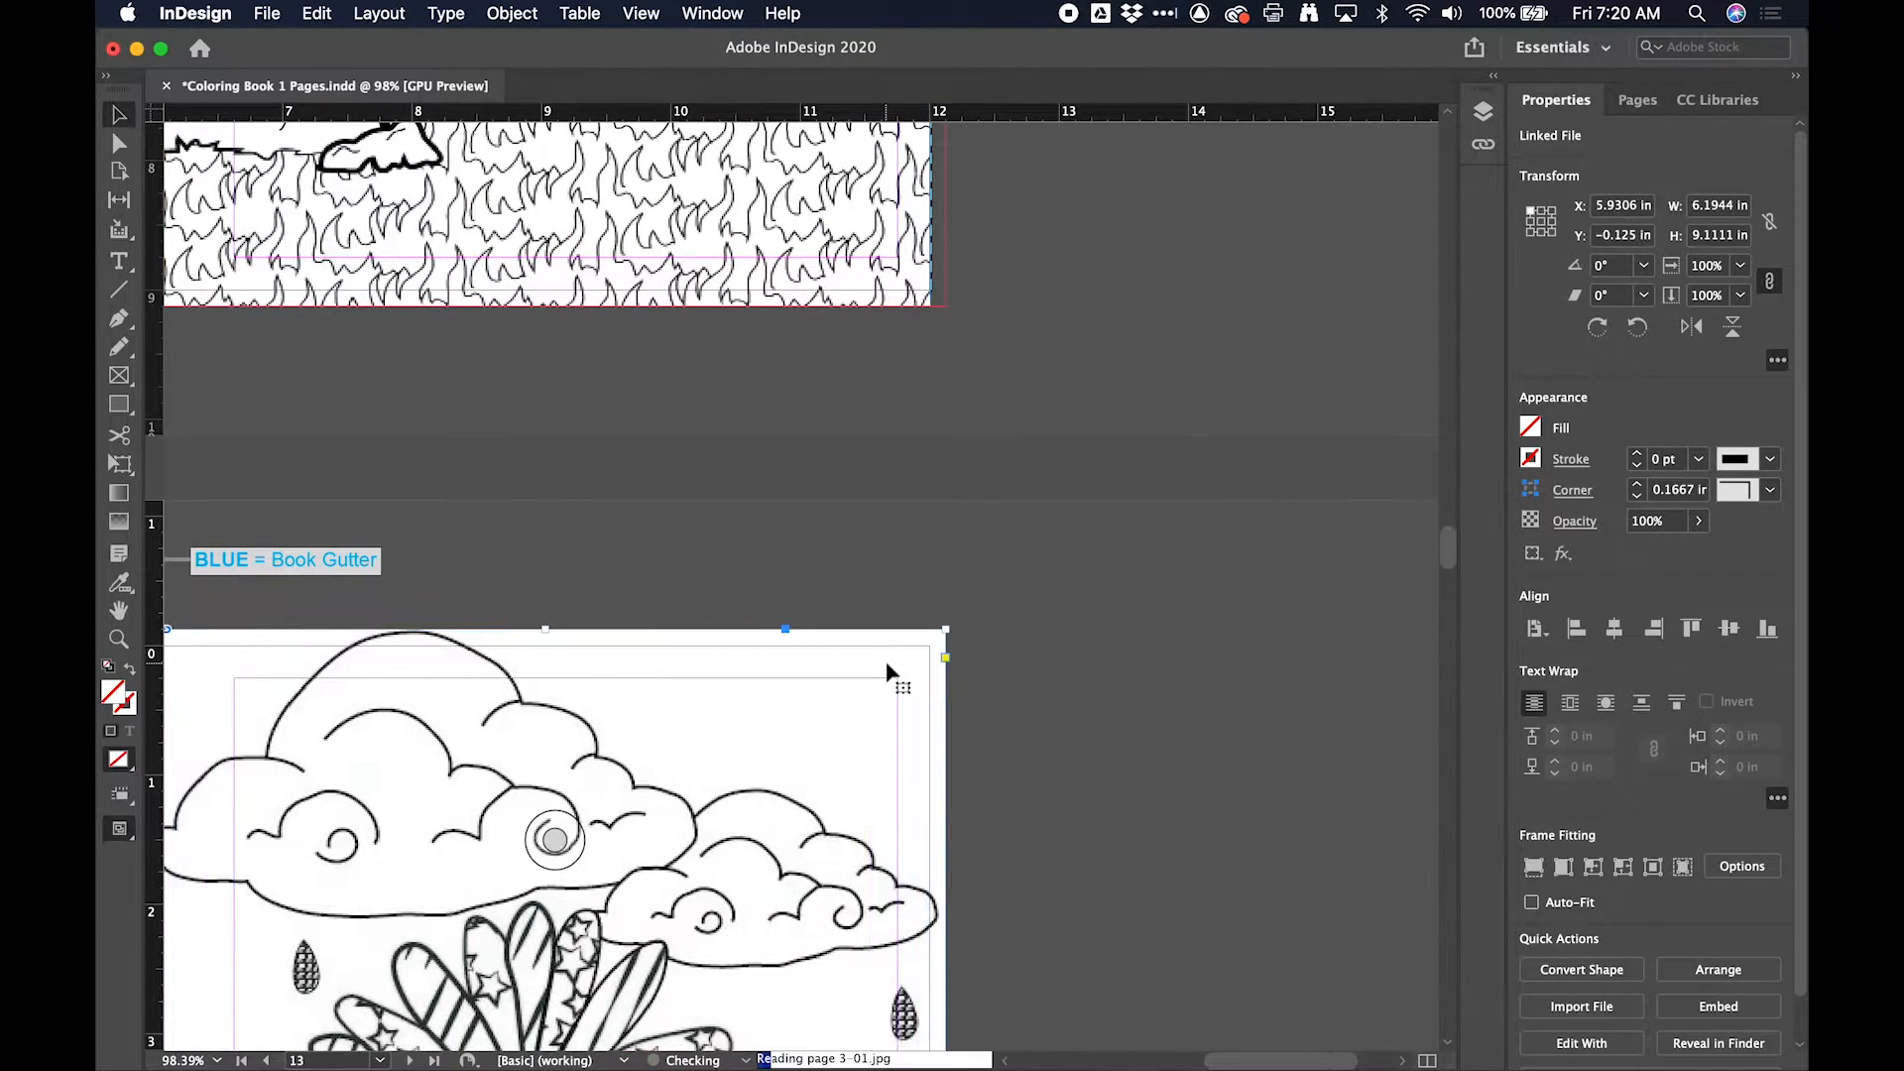
# Step: Compare the line sharpness of the flower drawing with that of the octopus drawing at high magnification
pyautogui.scroll(-3, 885, 661)
pyautogui.scroll(-1, 884, 660)
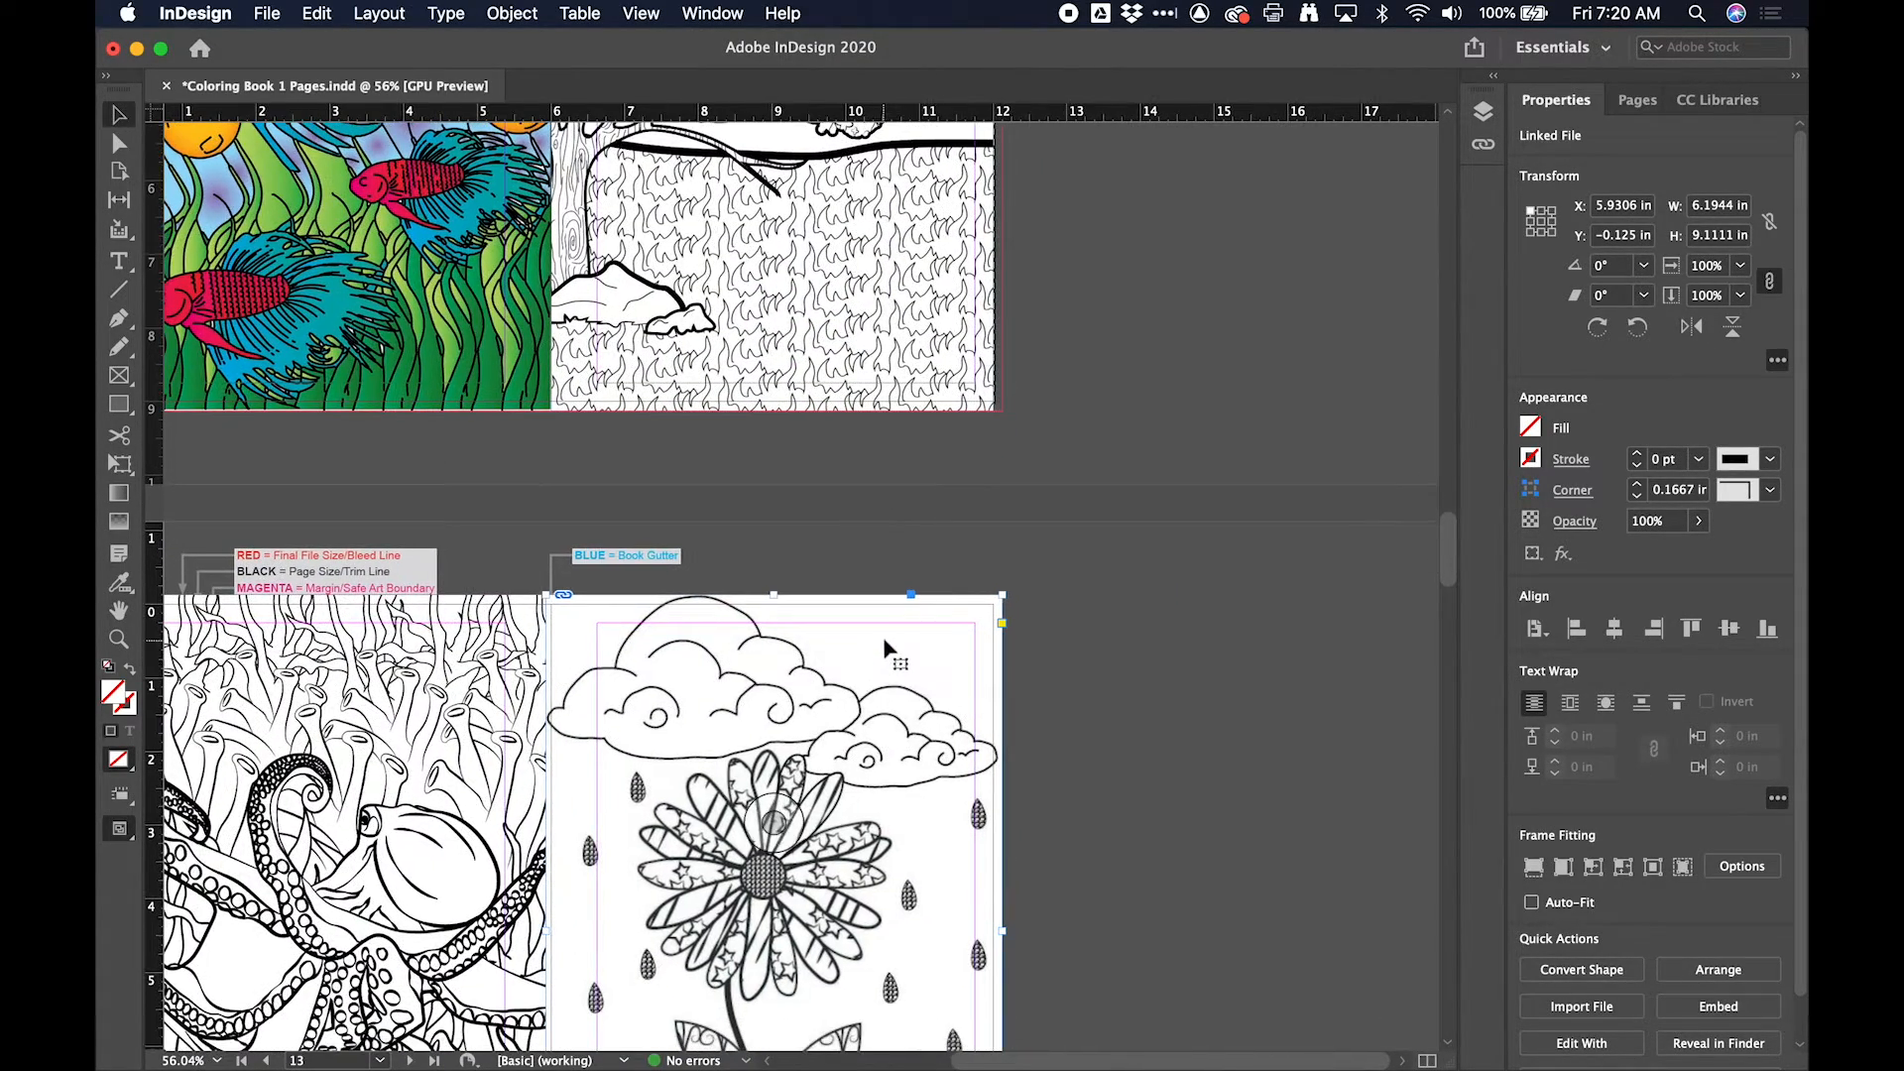
pyautogui.scroll(10, 884, 648)
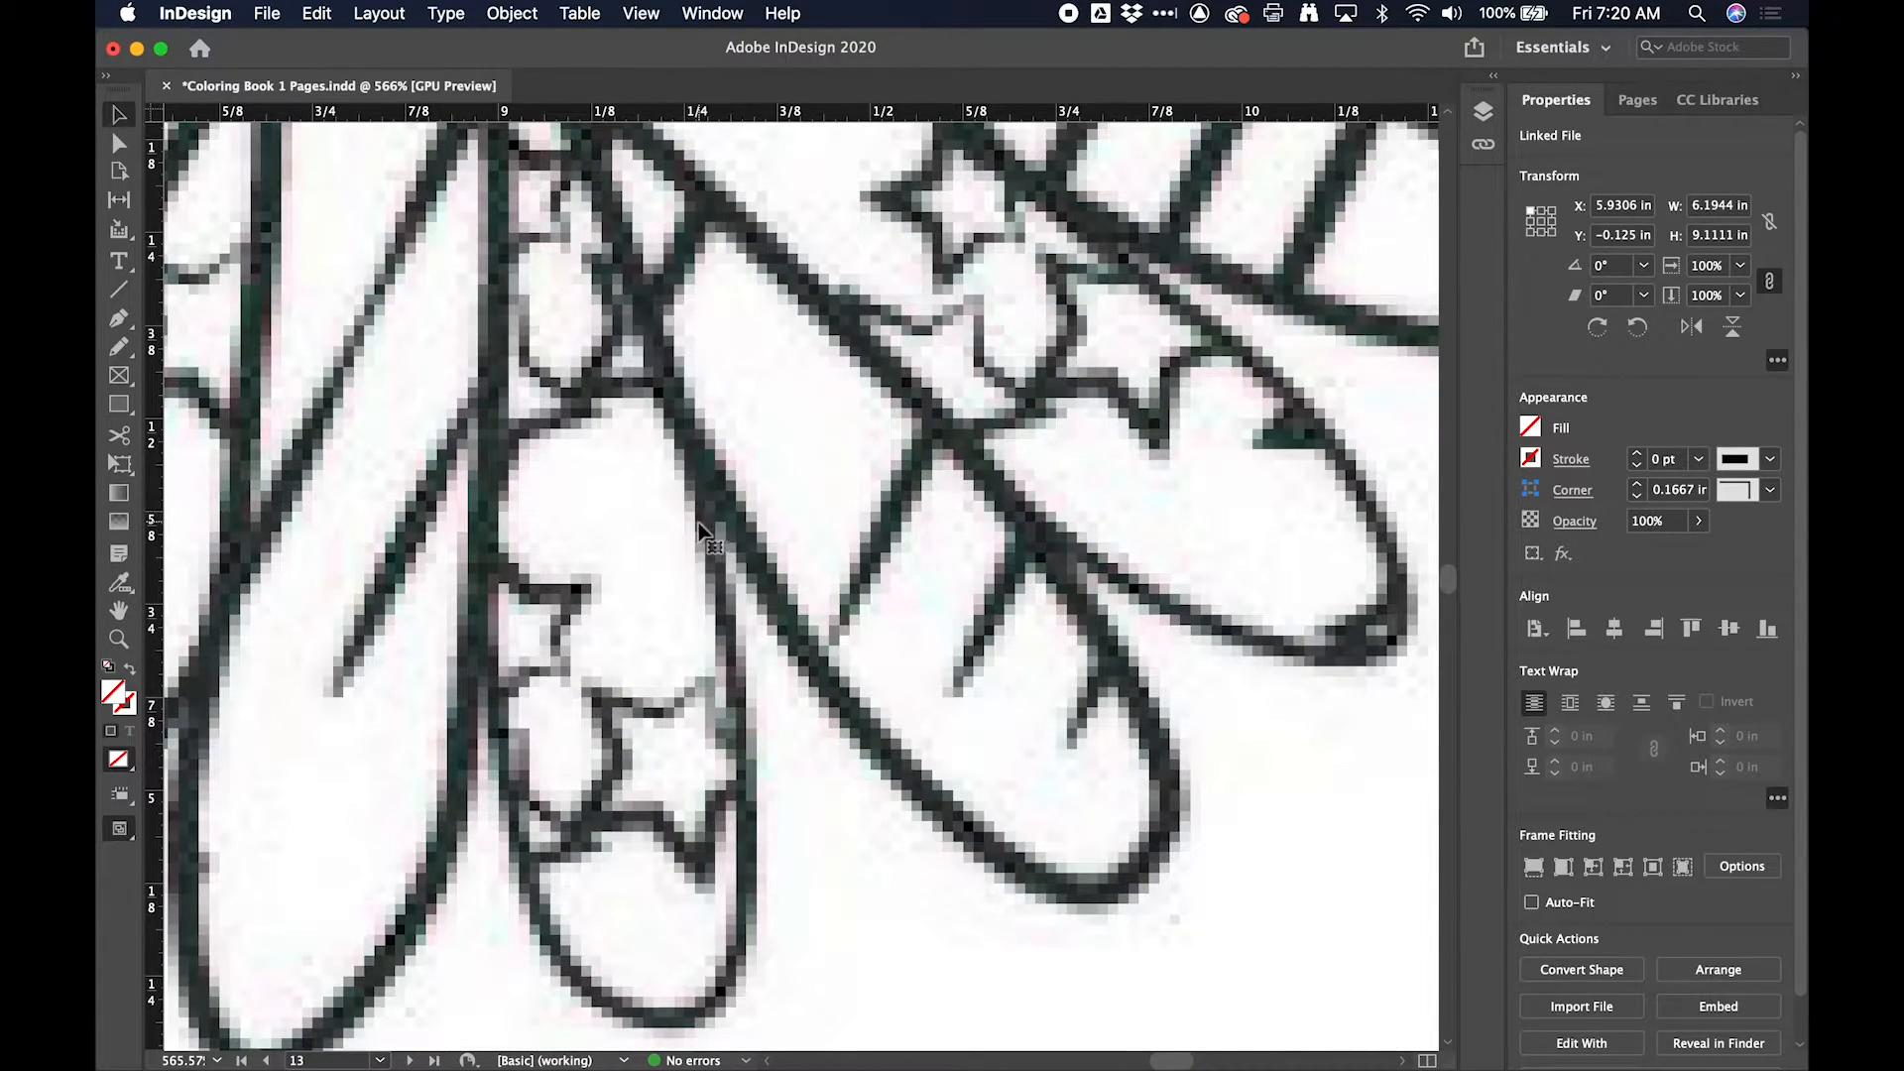
pyautogui.hscroll(-20, 698, 524)
pyautogui.scroll(3, 698, 524)
pyautogui.hscroll(10, 698, 524)
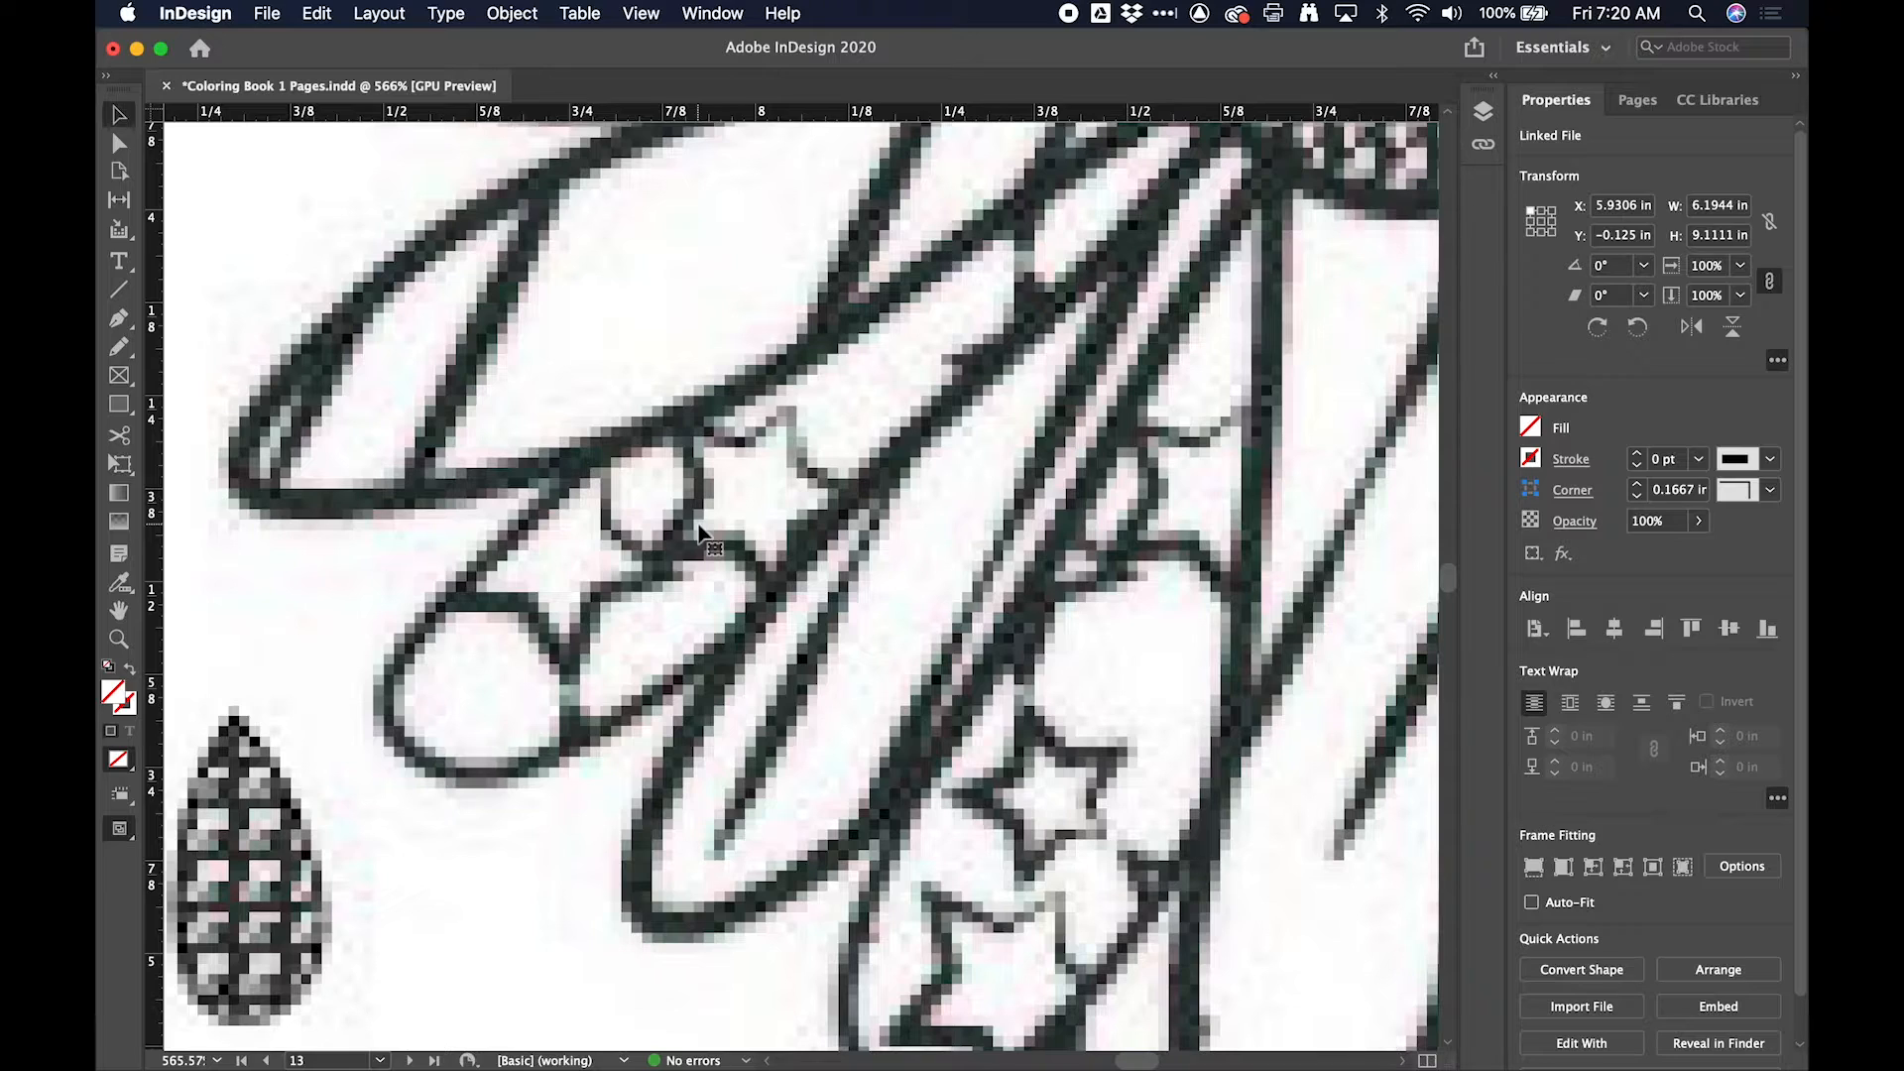
pyautogui.hscroll(-10, 701, 532)
pyautogui.click(774, 585)
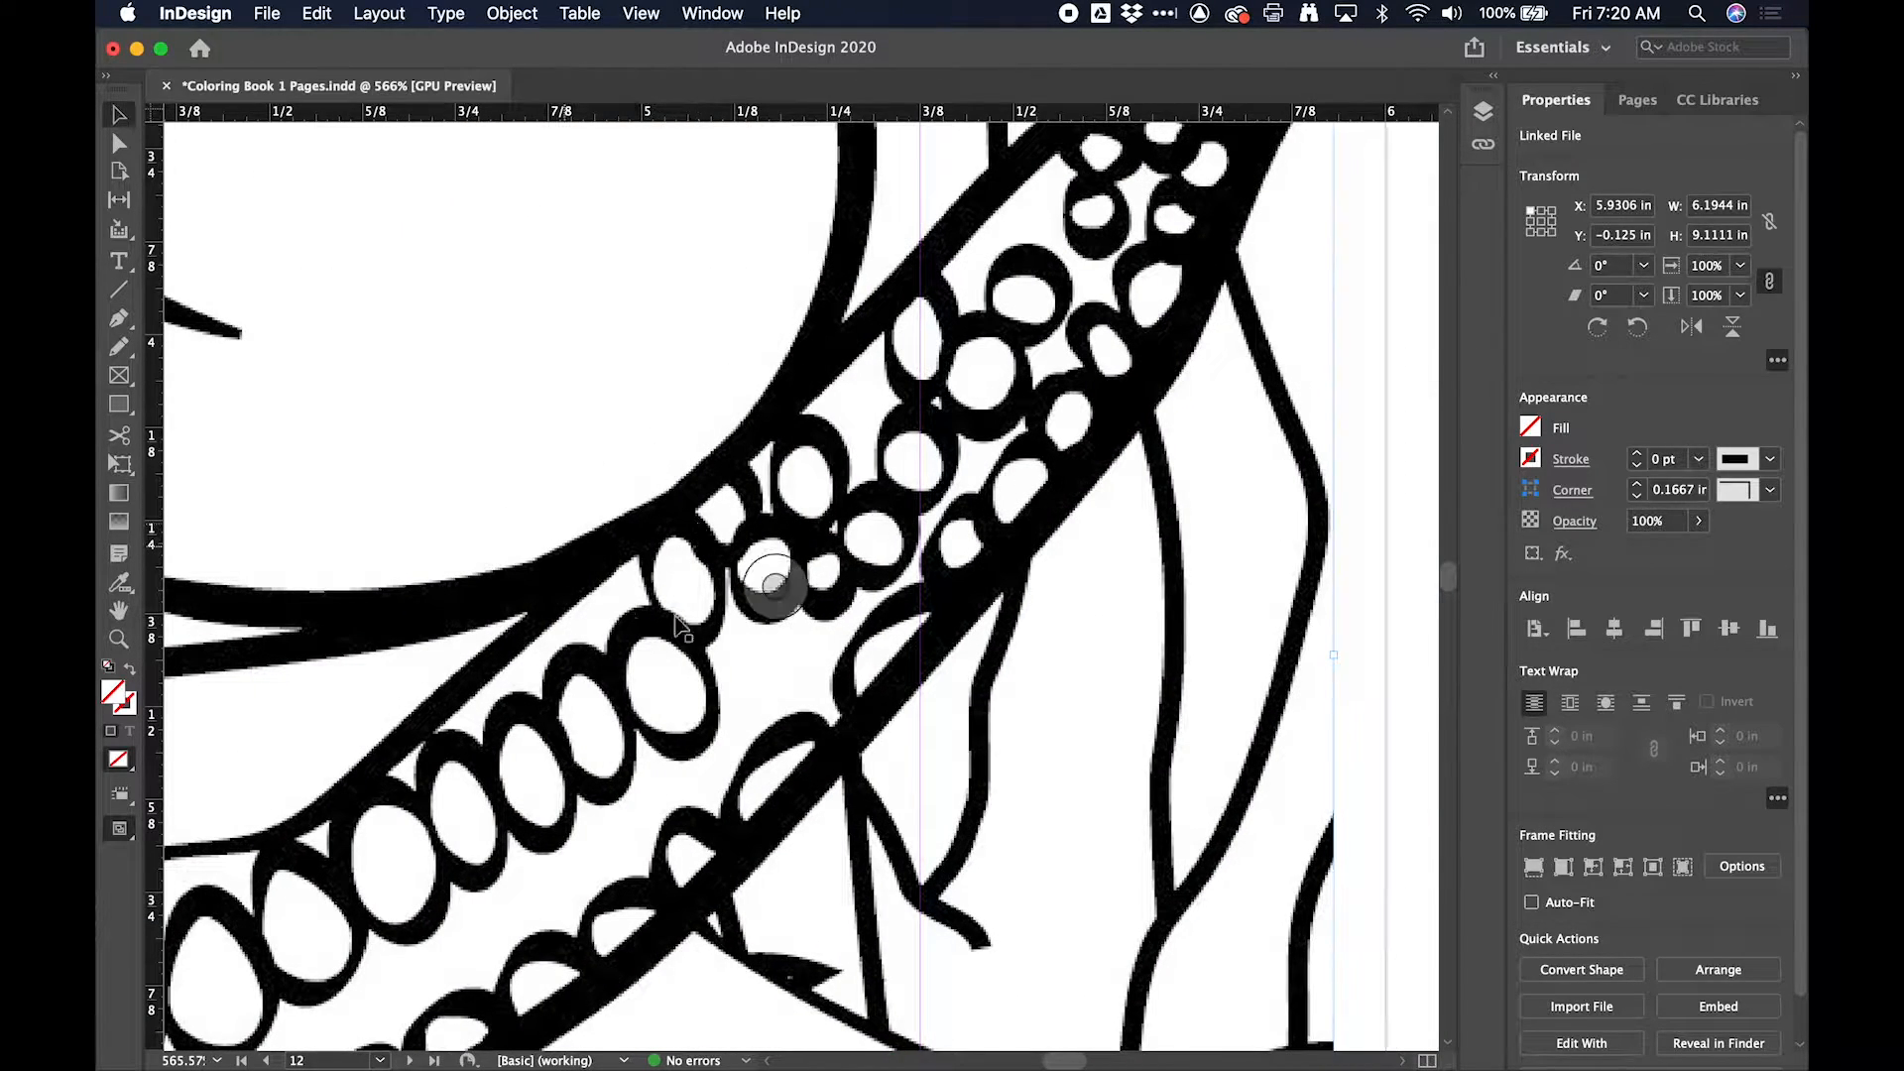
pyautogui.hscroll(10, 724, 585)
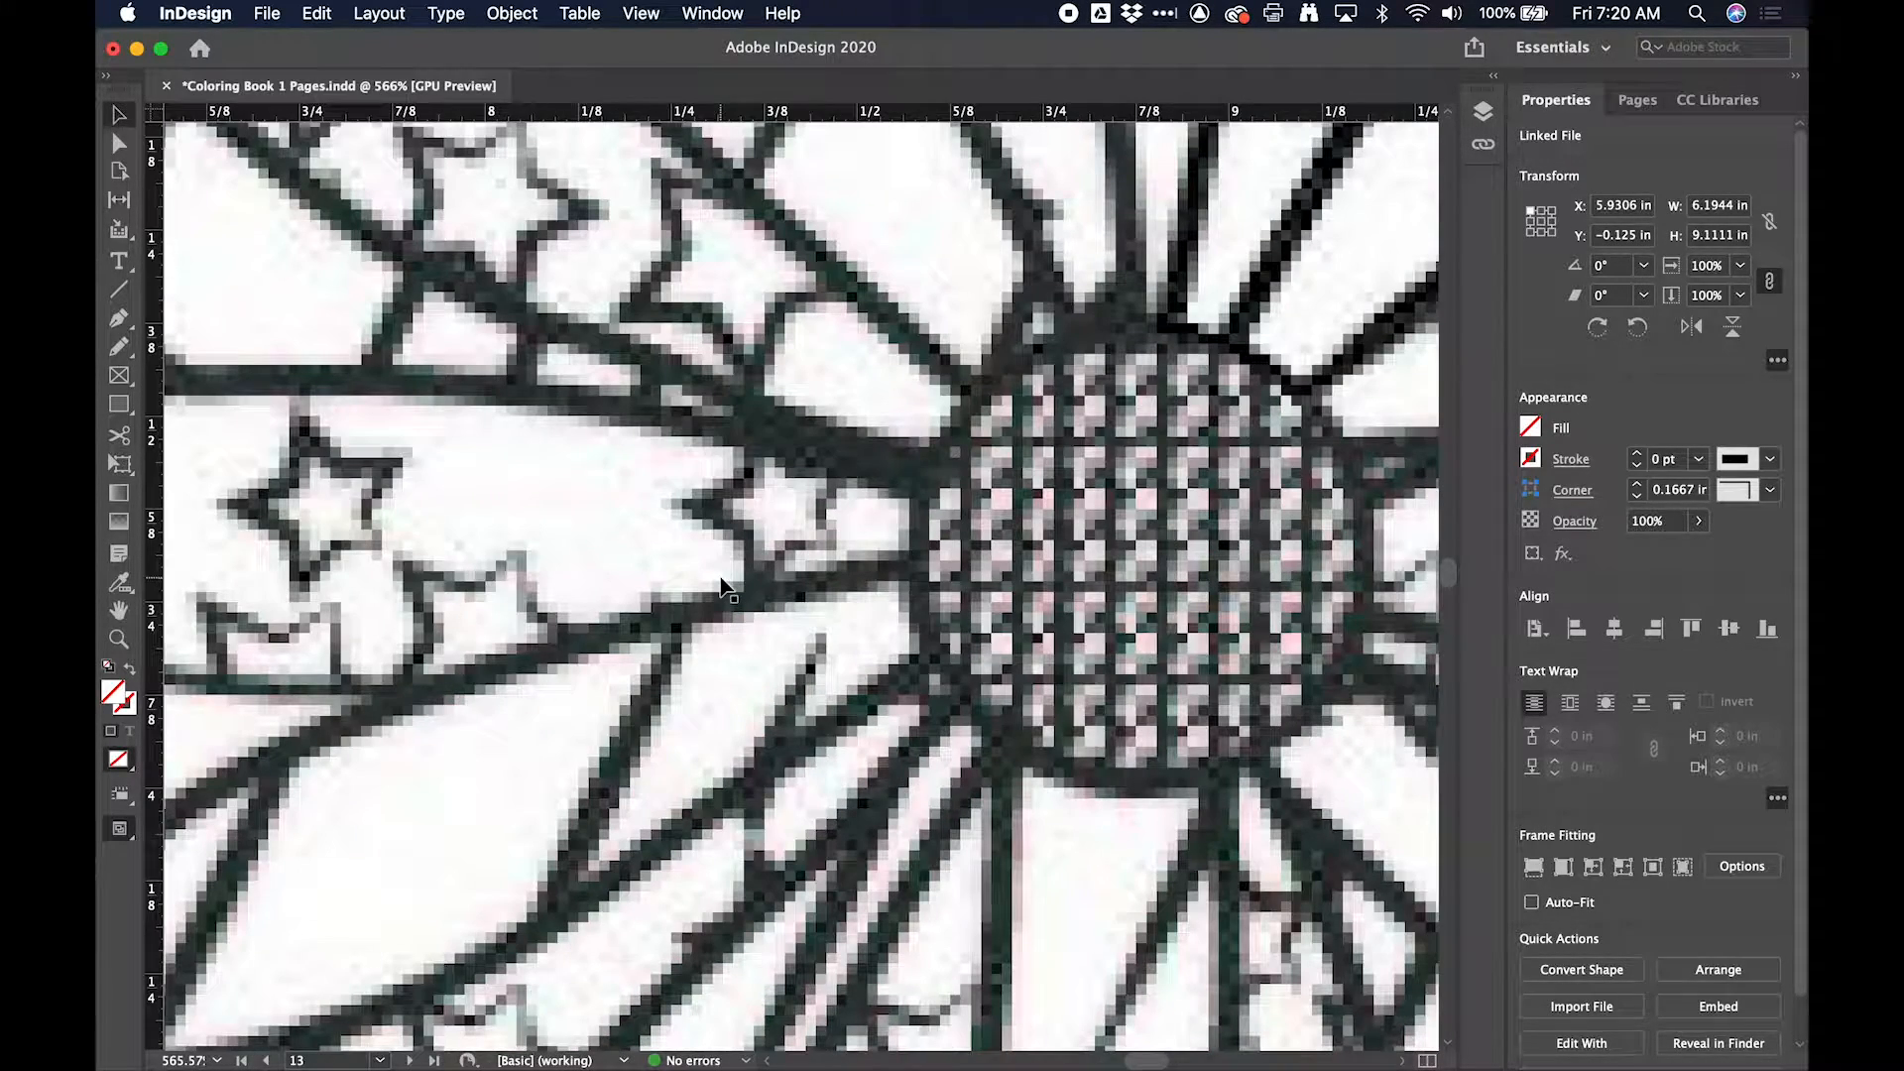
pyautogui.hscroll(-10, 722, 585)
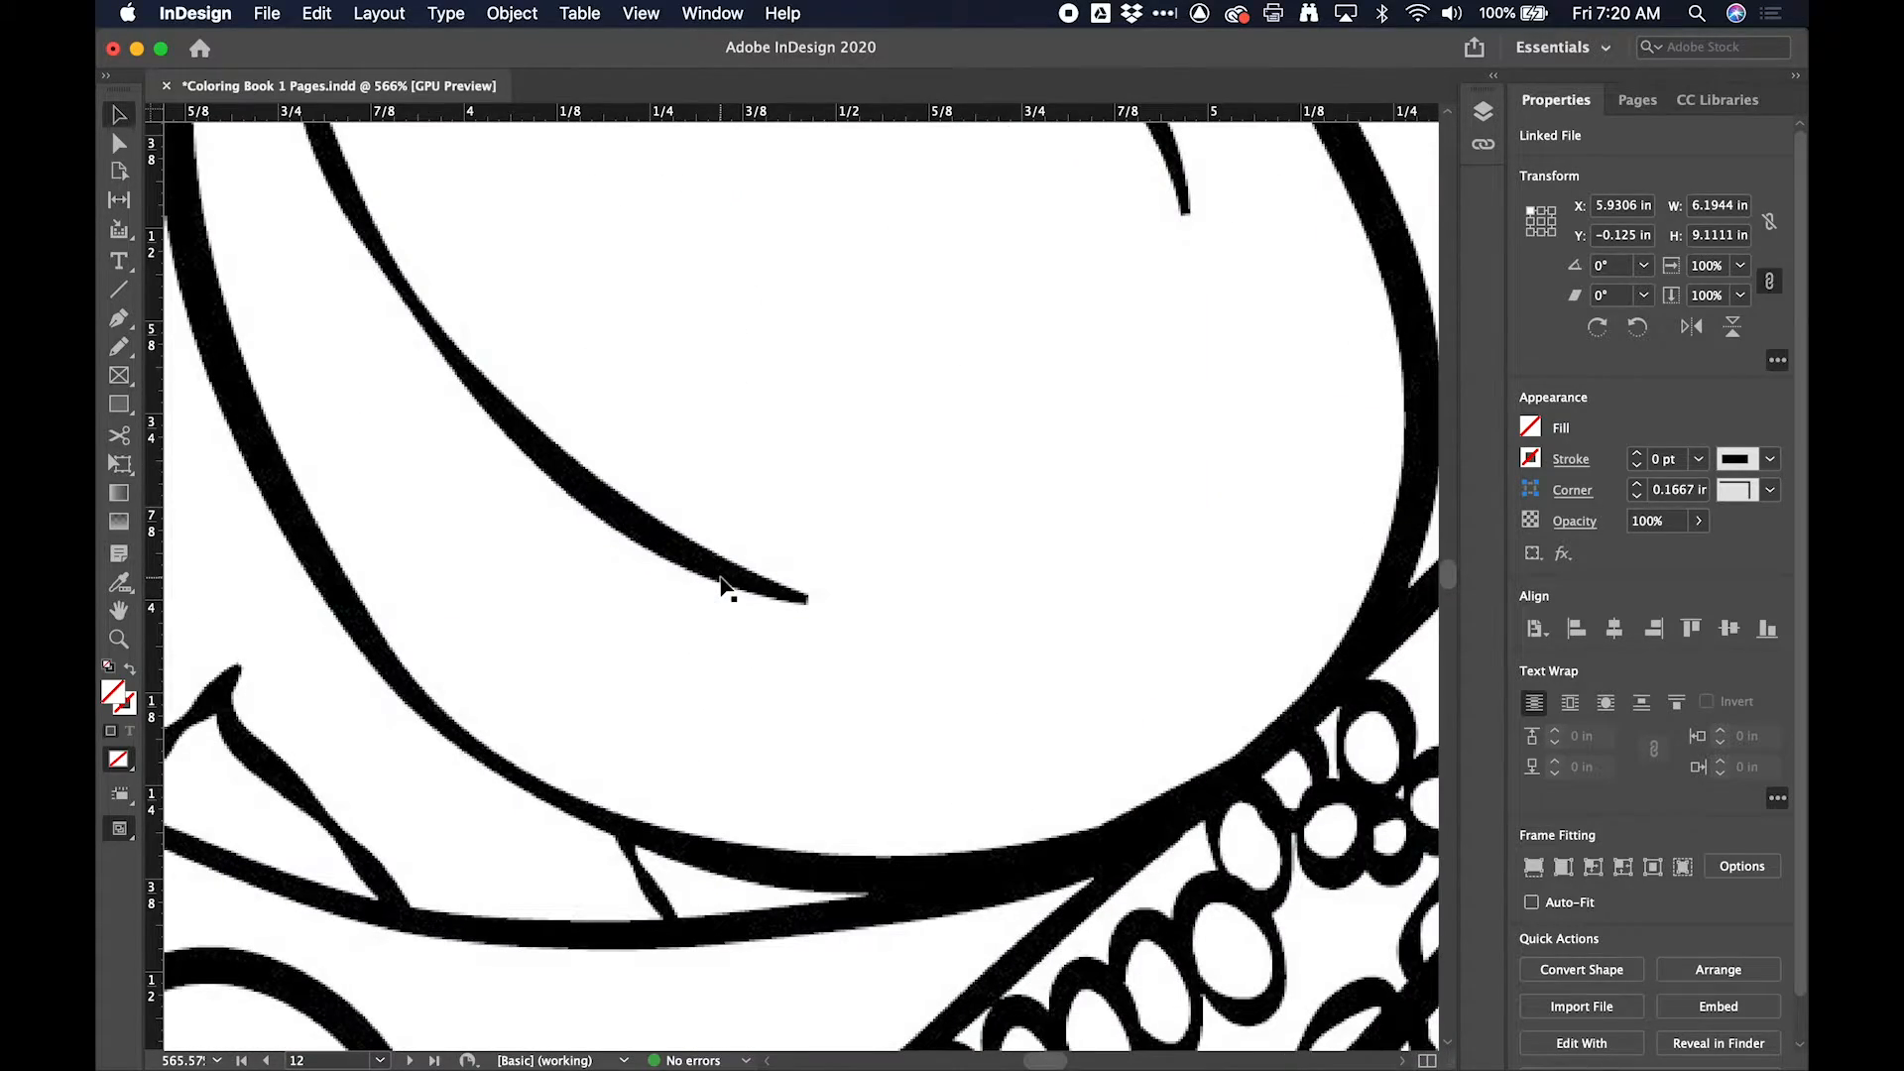
pyautogui.click(801, 587)
# Step: Examine the flower's petals, stem, leaves and raindrops for pixelation at several magnifications
pyautogui.scroll(-5, 701, 593)
pyautogui.hscroll(15, 700, 593)
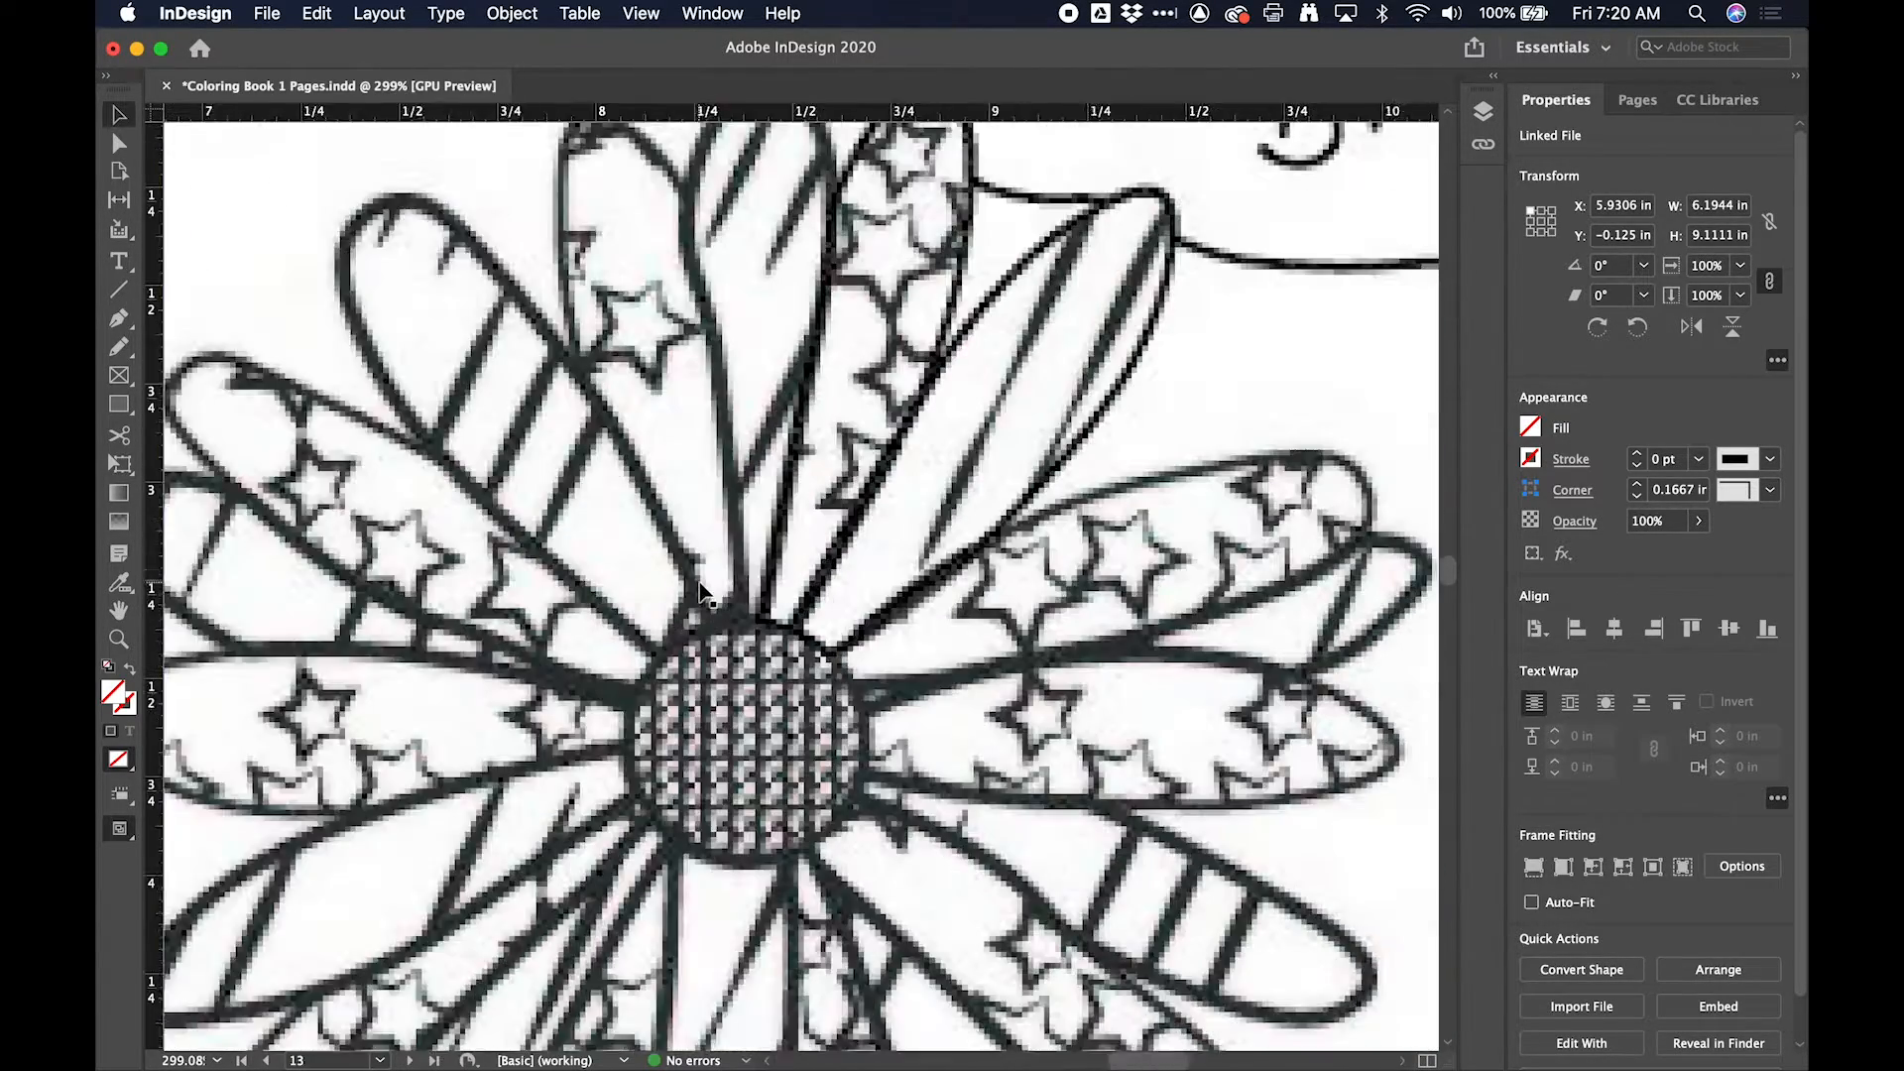
pyautogui.hscroll(-2, 701, 593)
pyautogui.scroll(-7, 700, 593)
pyautogui.hscroll(-2, 700, 593)
pyautogui.scroll(-4, 700, 594)
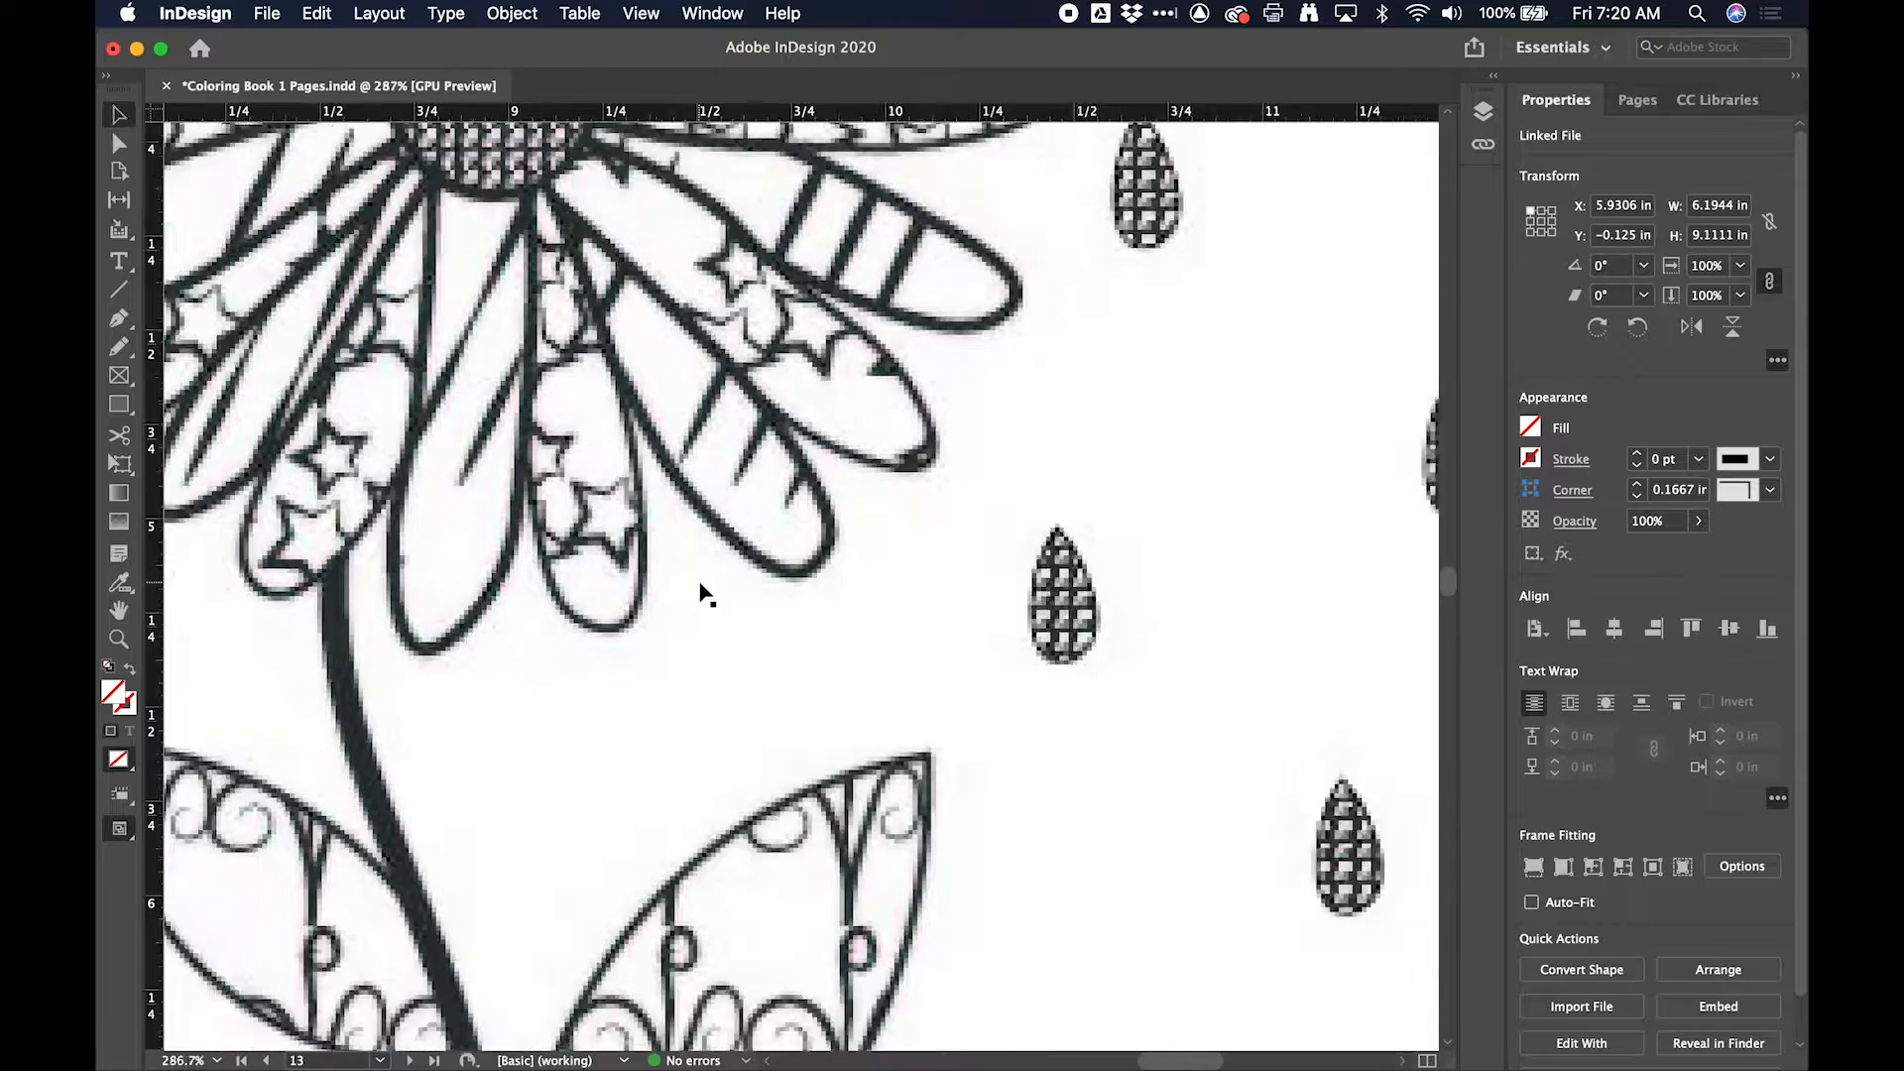
pyautogui.scroll(4, 700, 593)
pyautogui.hscroll(-2, 701, 593)
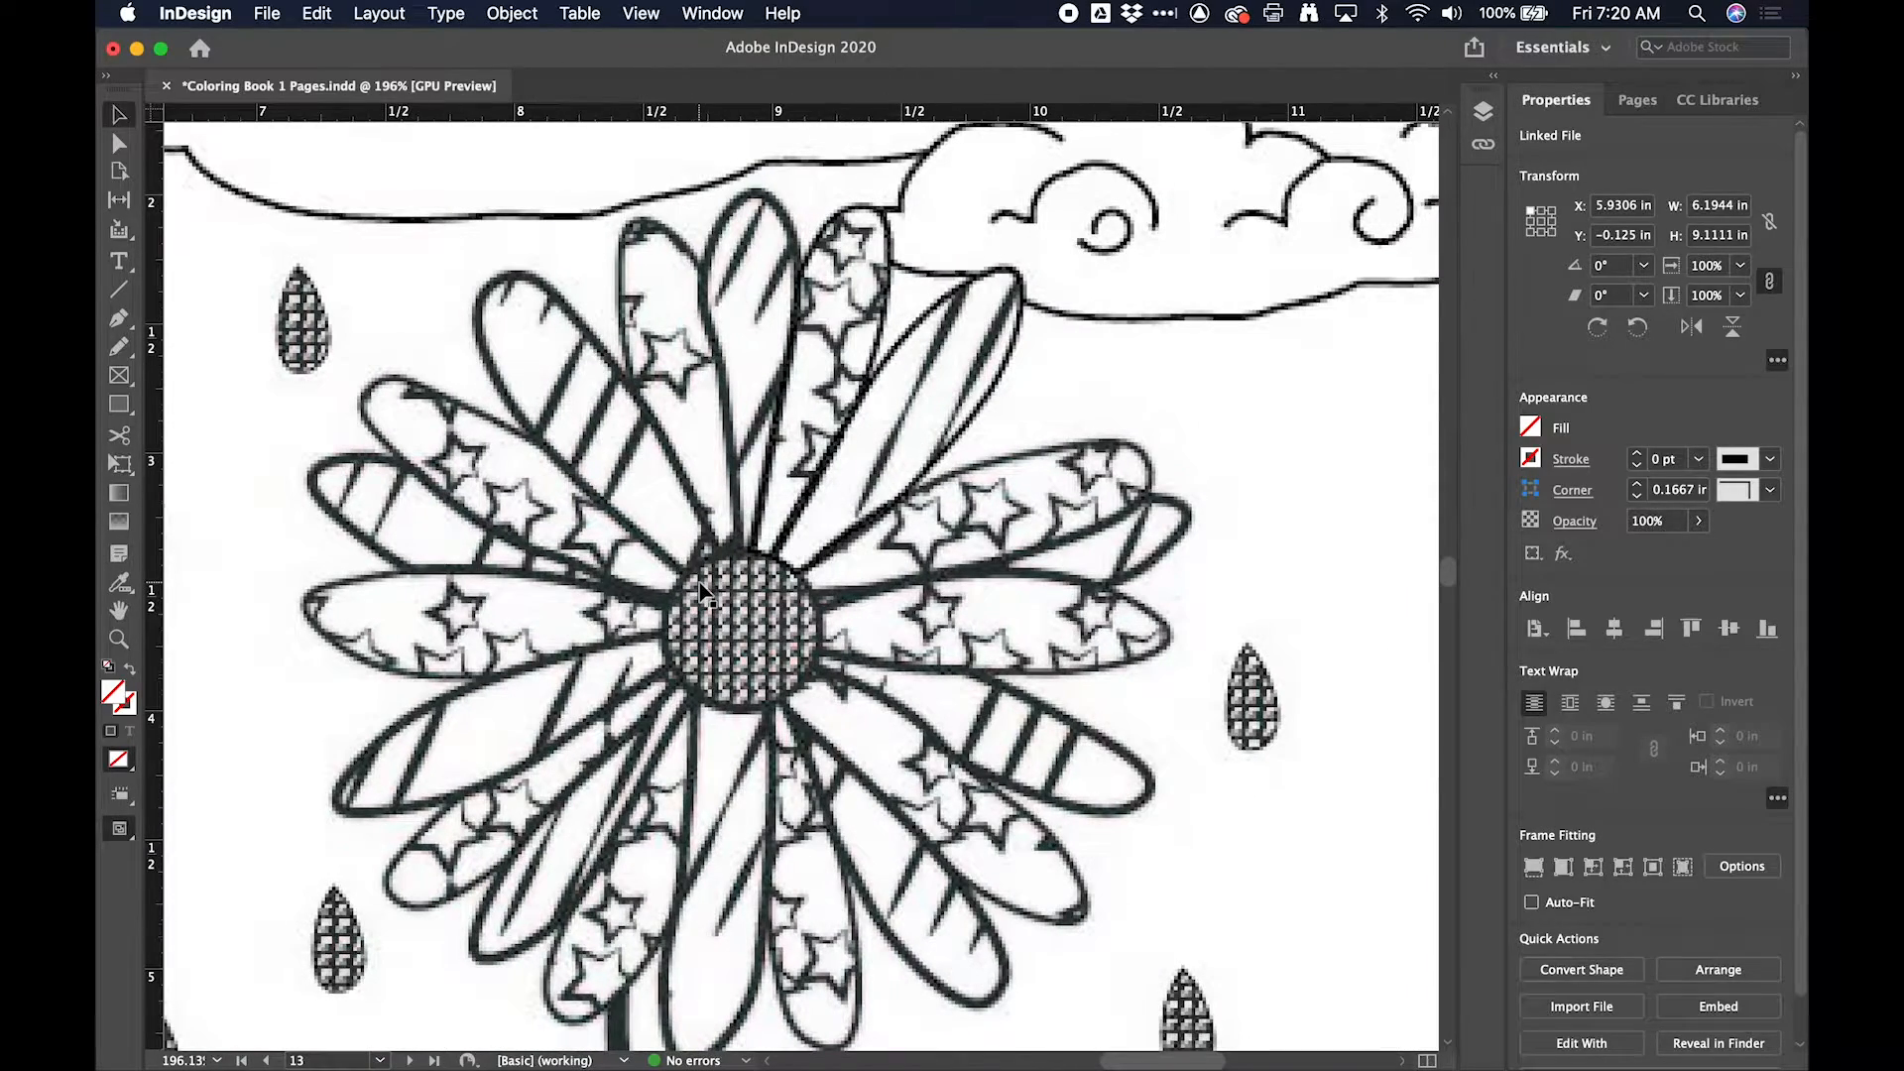
pyautogui.scroll(-8, 700, 593)
pyautogui.click(729, 634)
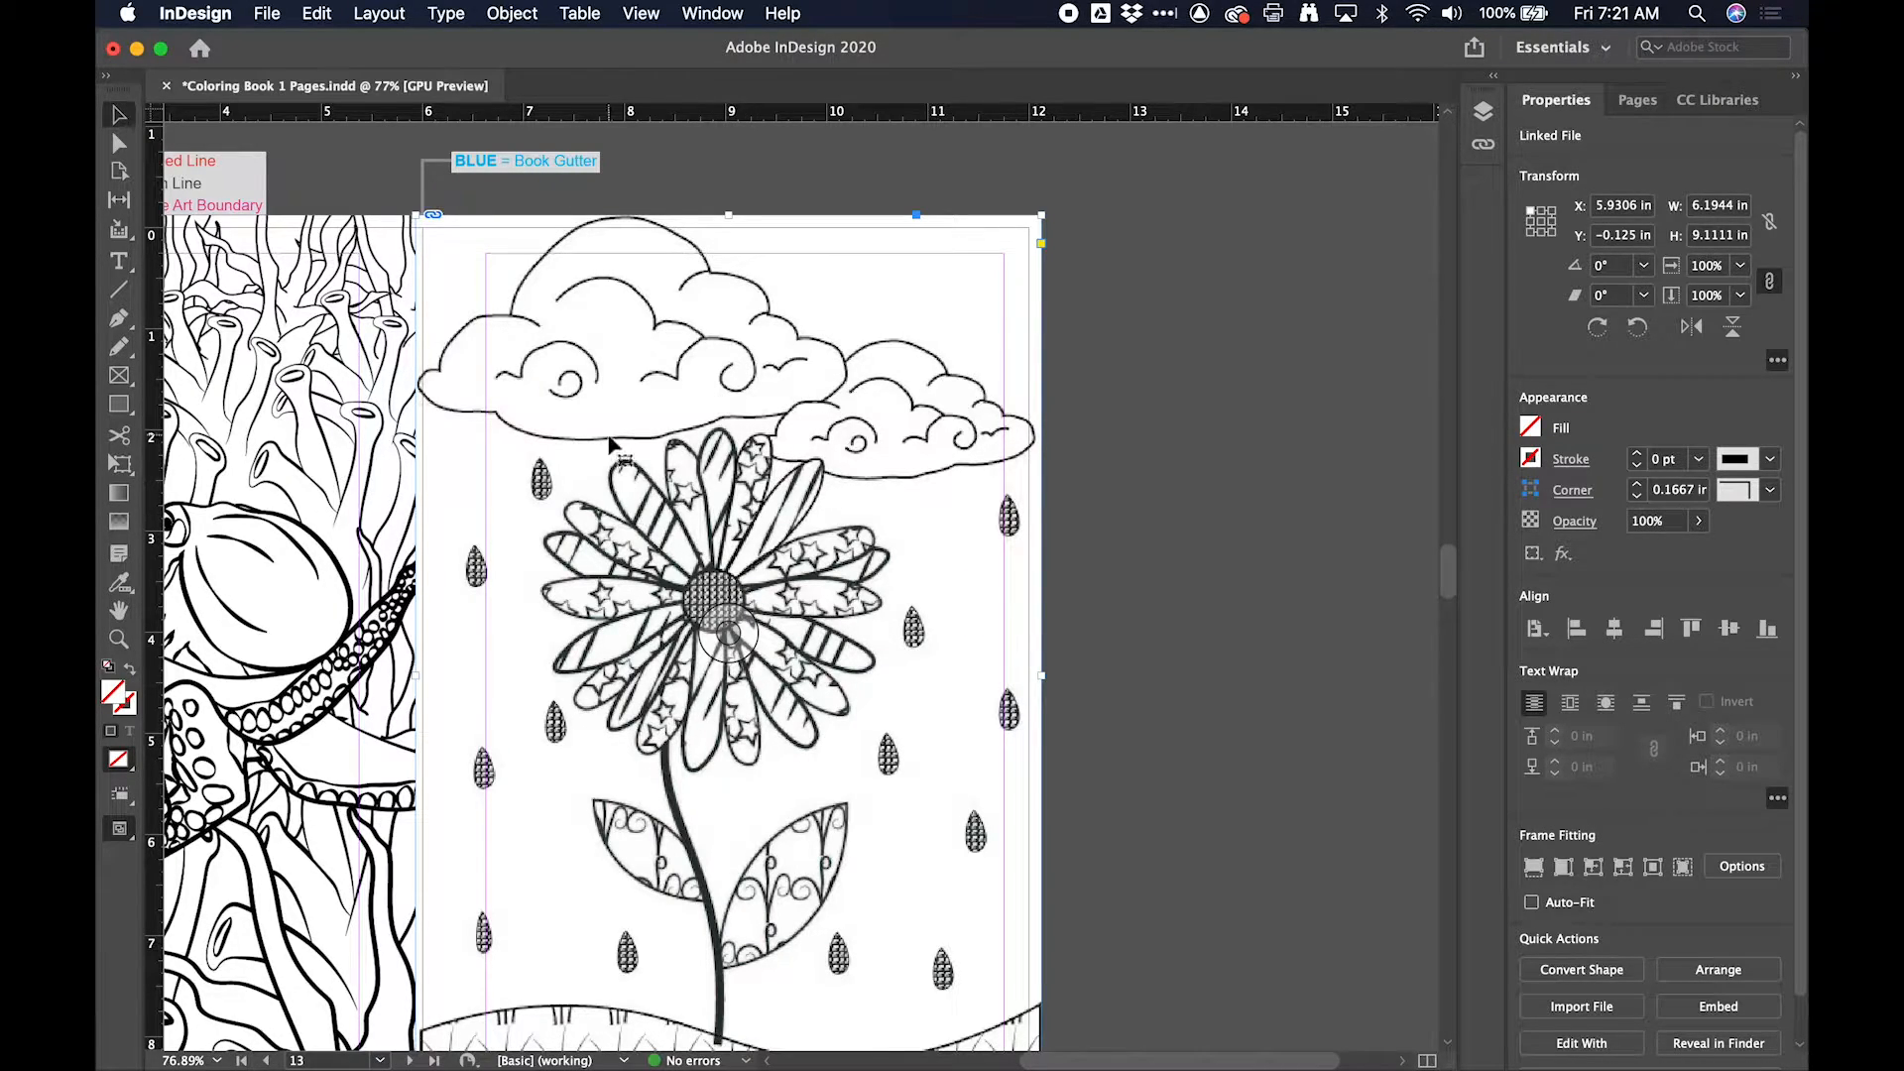
# Step: Move the flower image to X 6 in, Y -0.1111 in and check its right and lower edges against the bleed lines
pyautogui.scroll(5, 610, 441)
pyautogui.scroll(6, 610, 433)
pyautogui.hscroll(-2, 610, 434)
pyautogui.moveTo(607, 435)
pyautogui.mouseDown()
pyautogui.moveTo(638, 437)
pyautogui.moveTo(621, 438)
pyautogui.mouseUp()
pyautogui.scroll(-3, 831, 486)
pyautogui.hscroll(5, 831, 486)
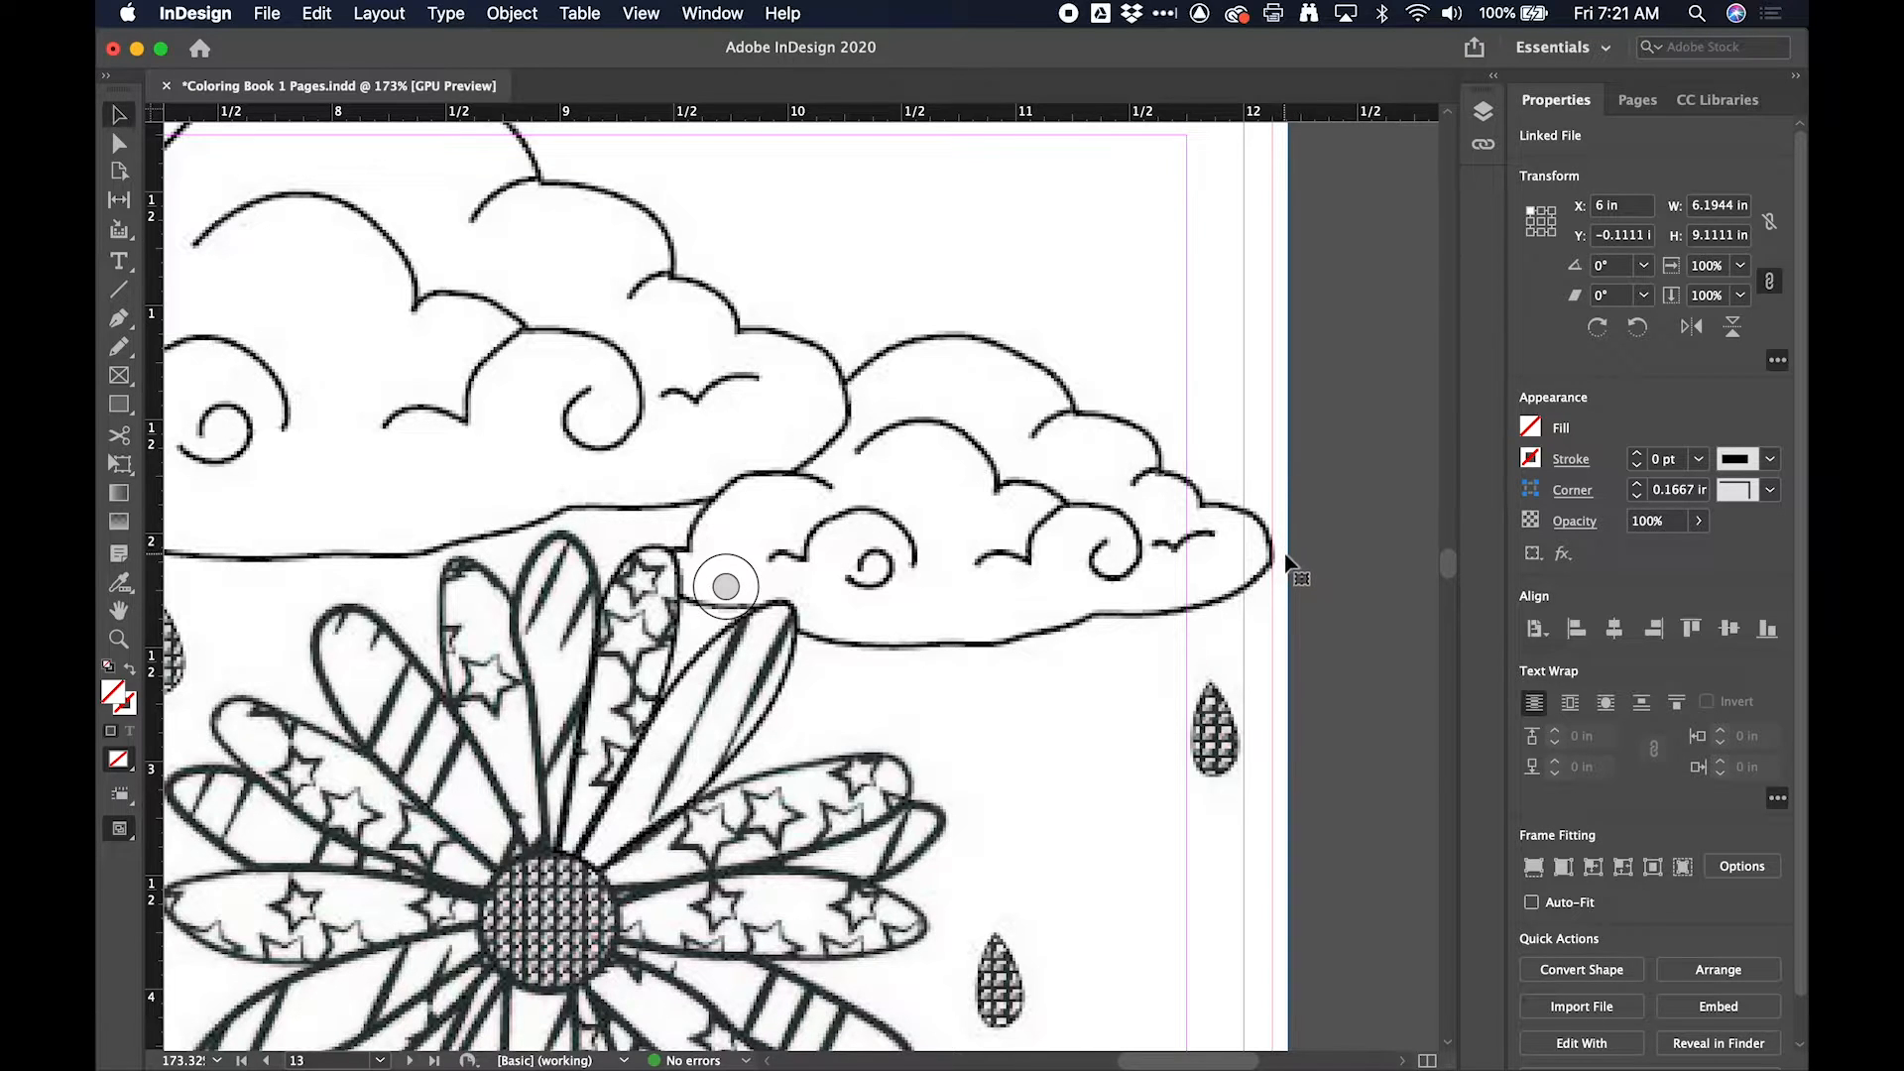
pyautogui.scroll(-10, 1288, 564)
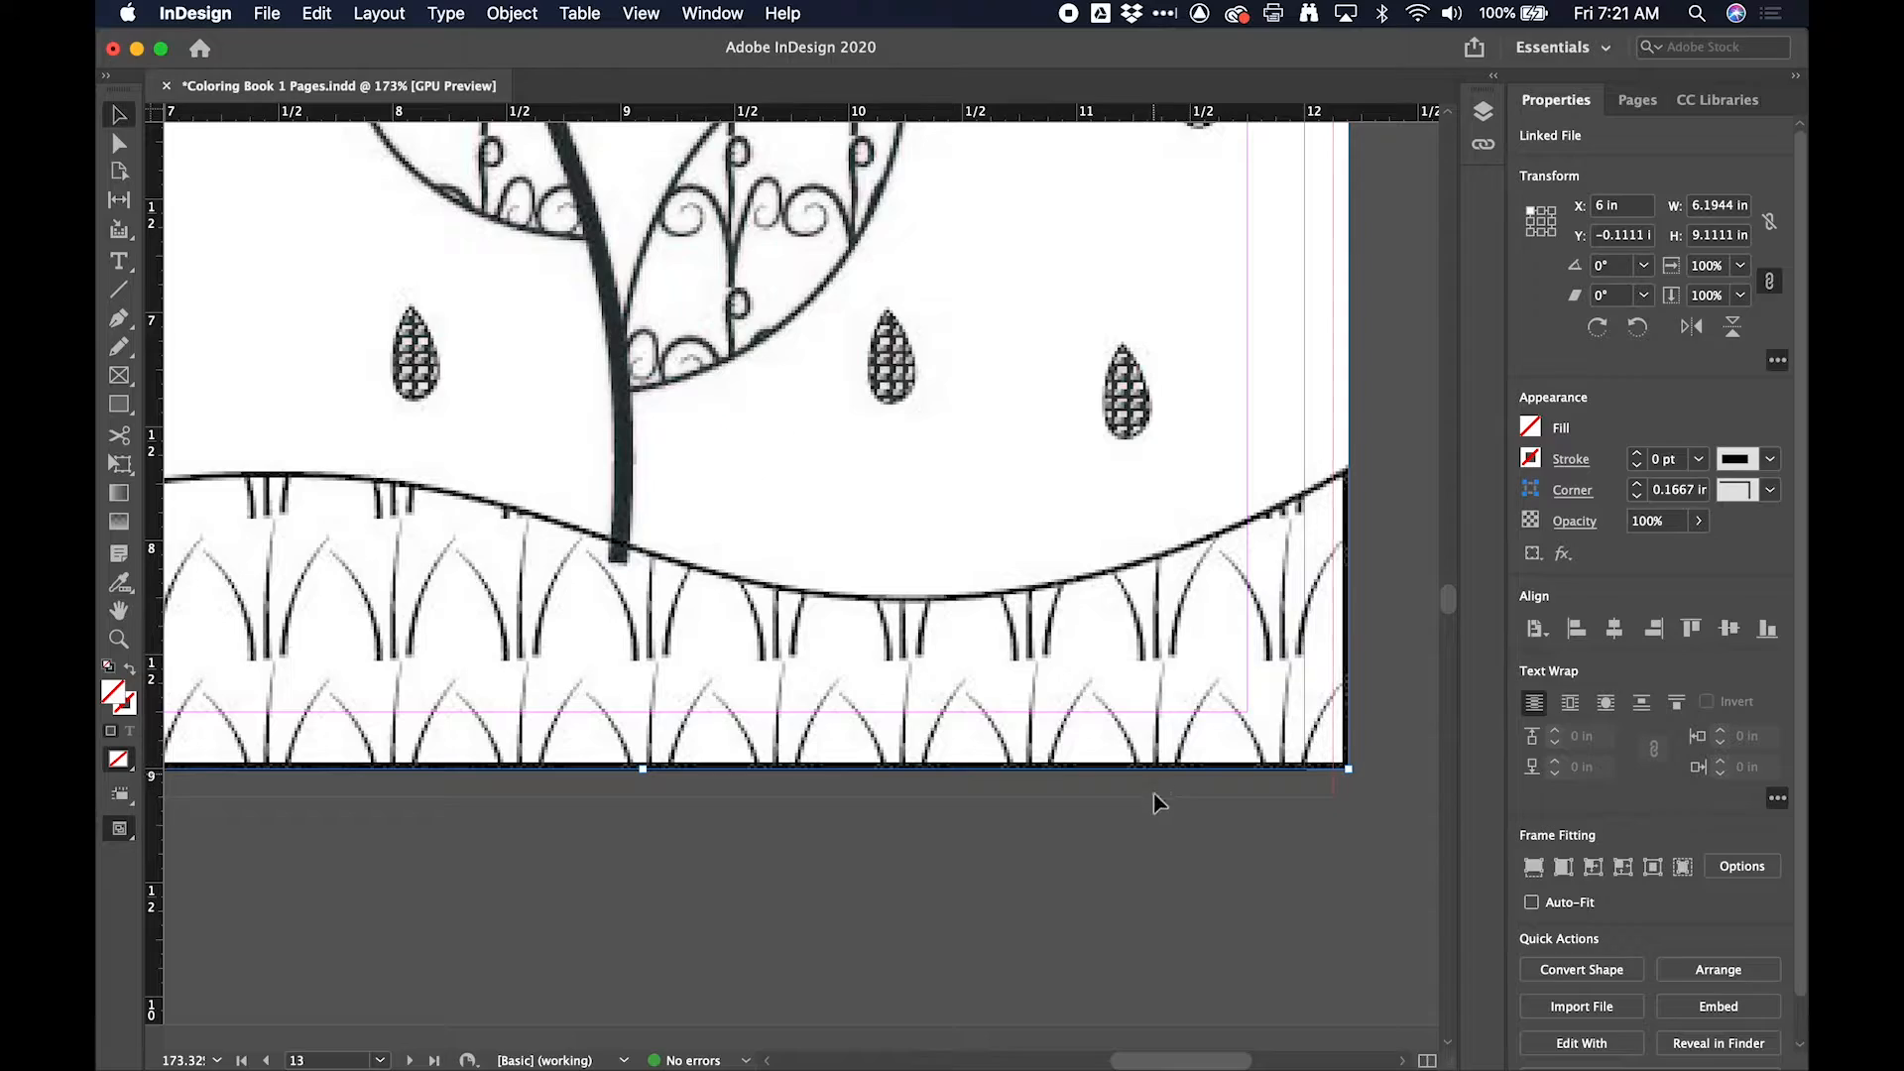
pyautogui.scroll(12, 1146, 604)
pyautogui.scroll(-6, 1150, 545)
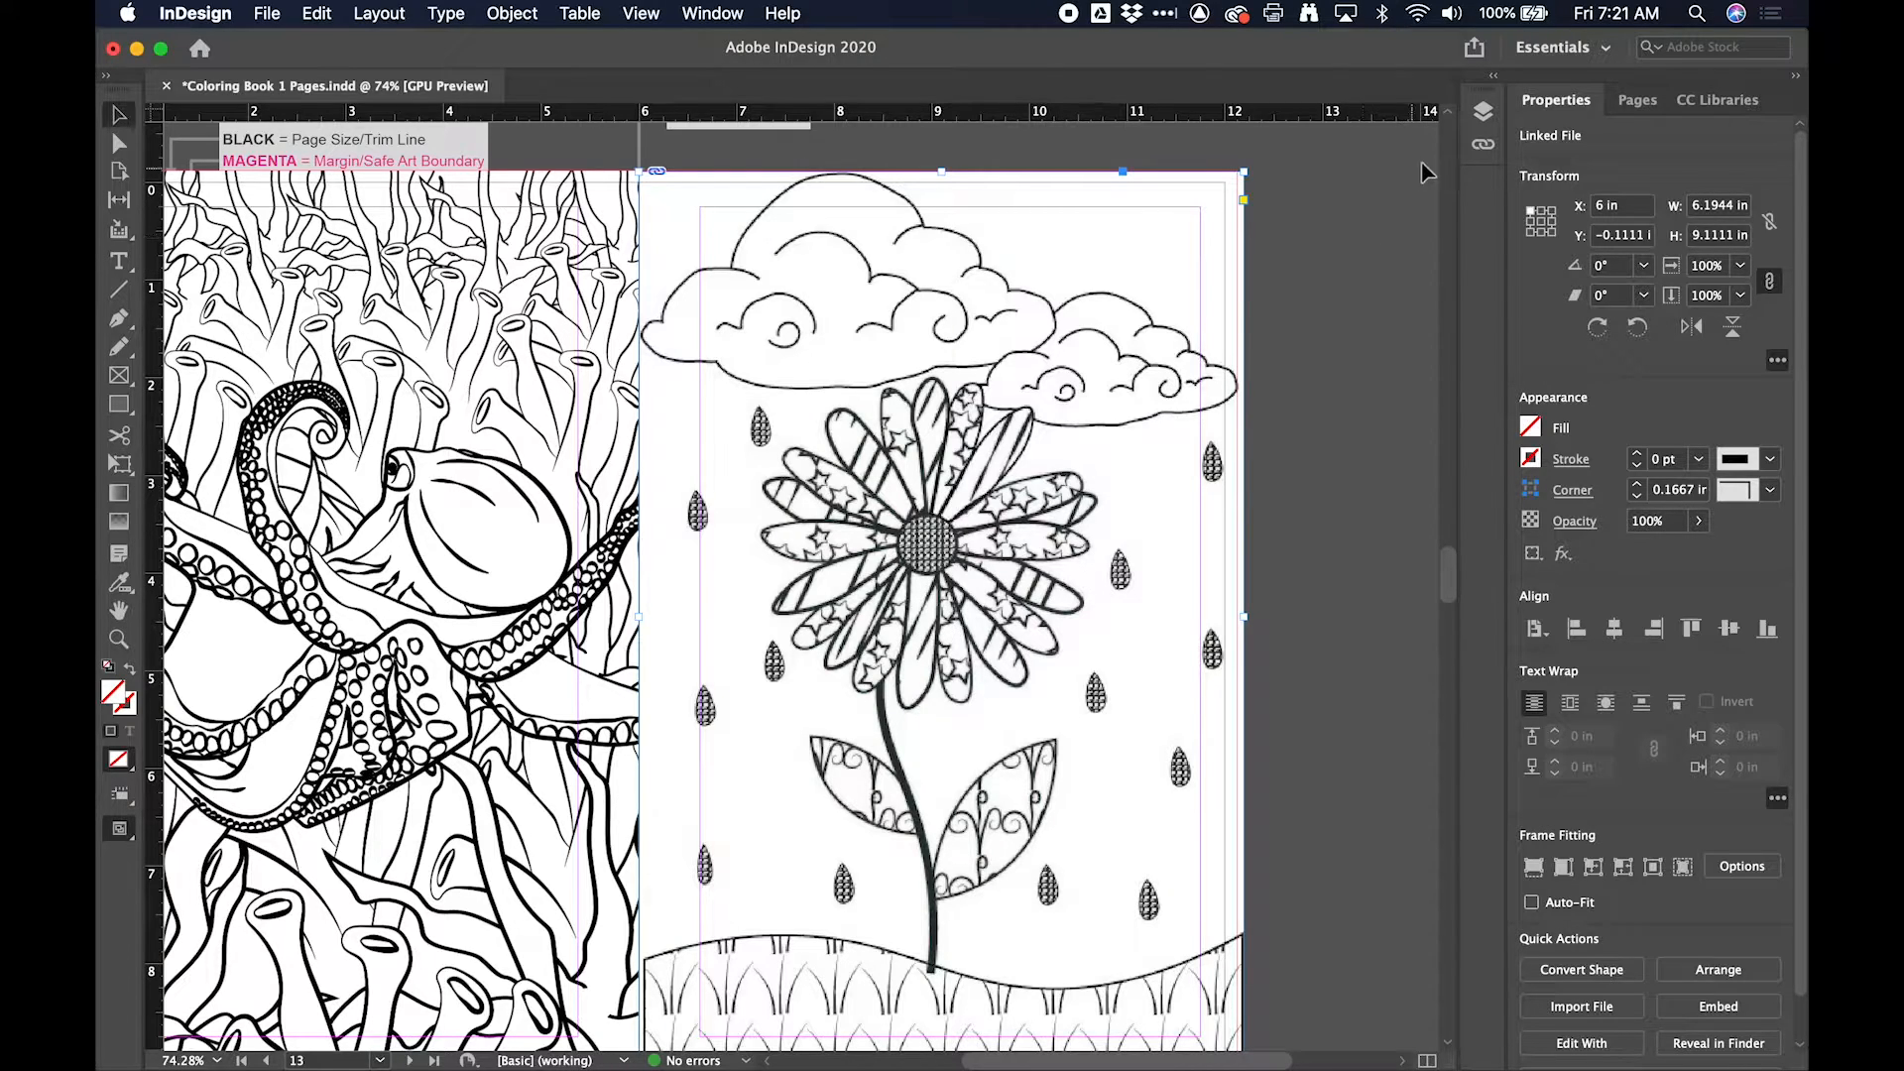
# Step: Show the link information for flower.jpg and review its effective PPI and pixel dimensions
pyautogui.click(1484, 147)
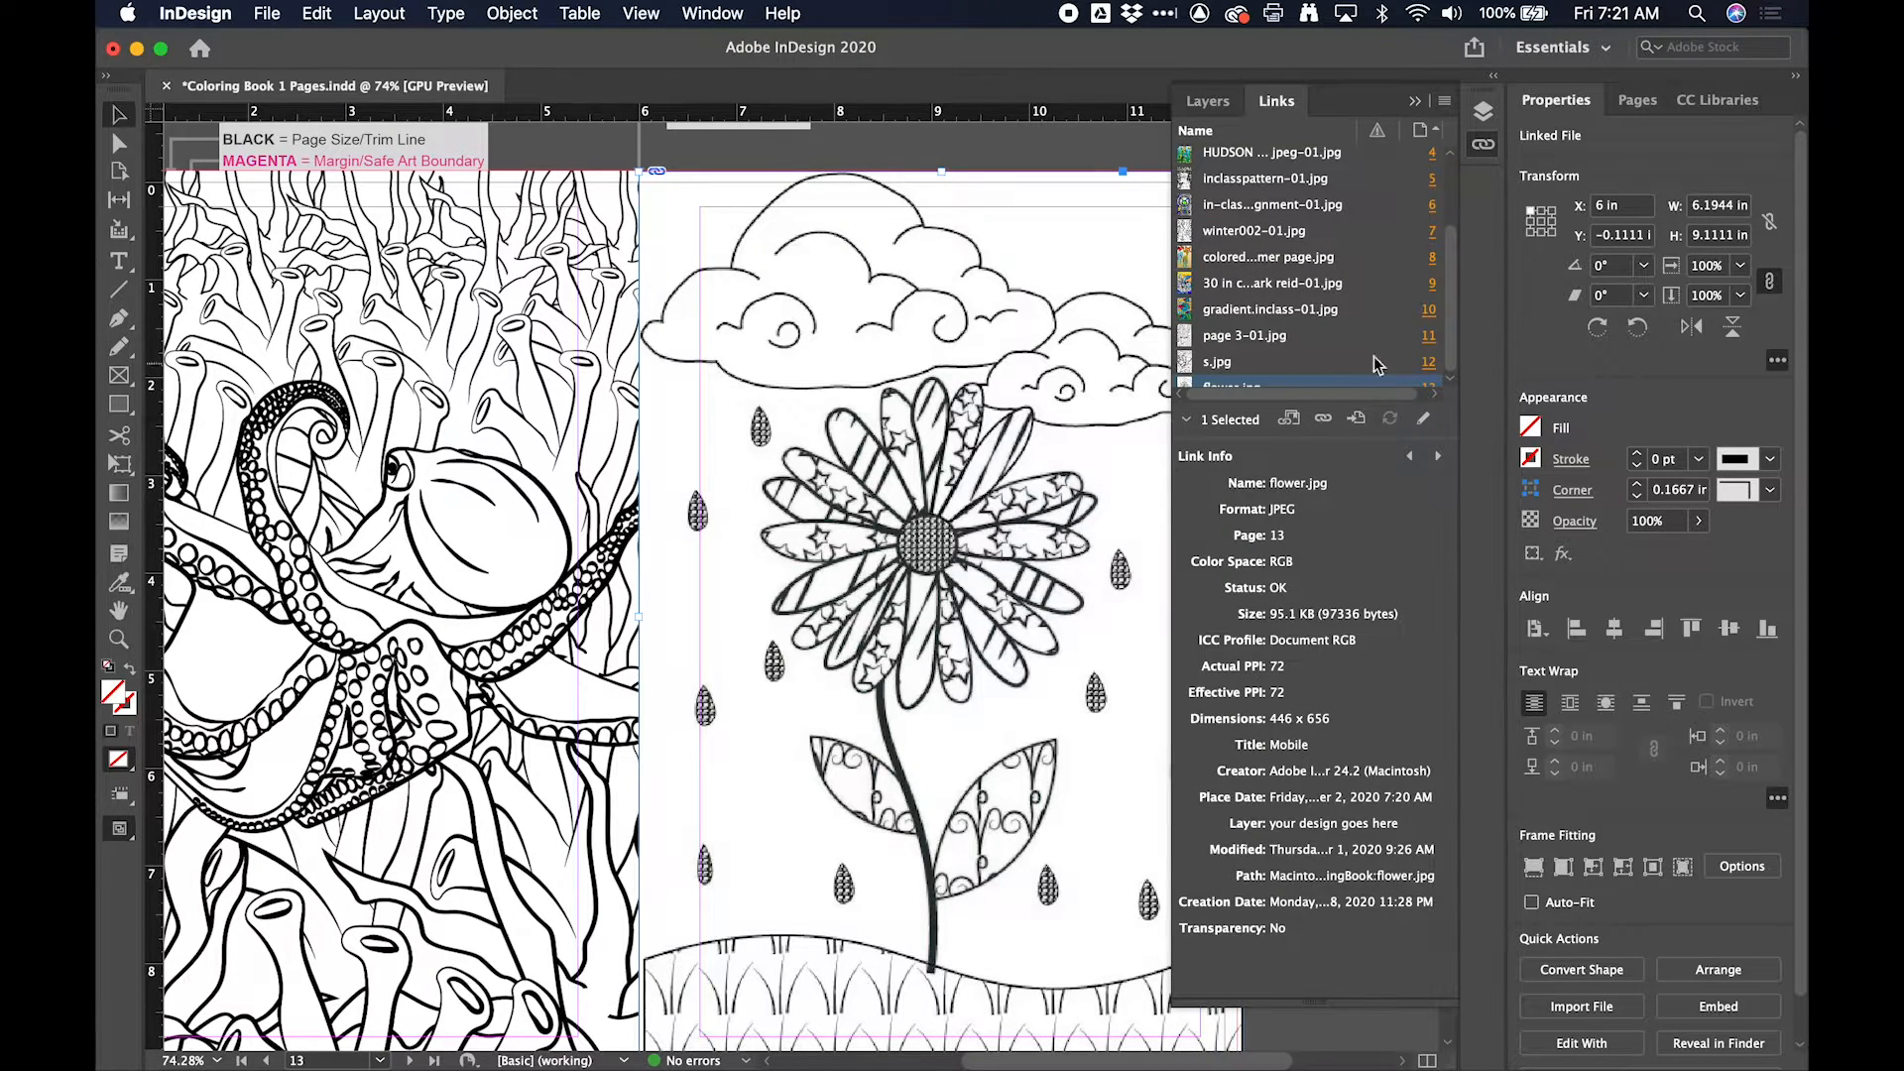
pyautogui.scroll(3, 1294, 196)
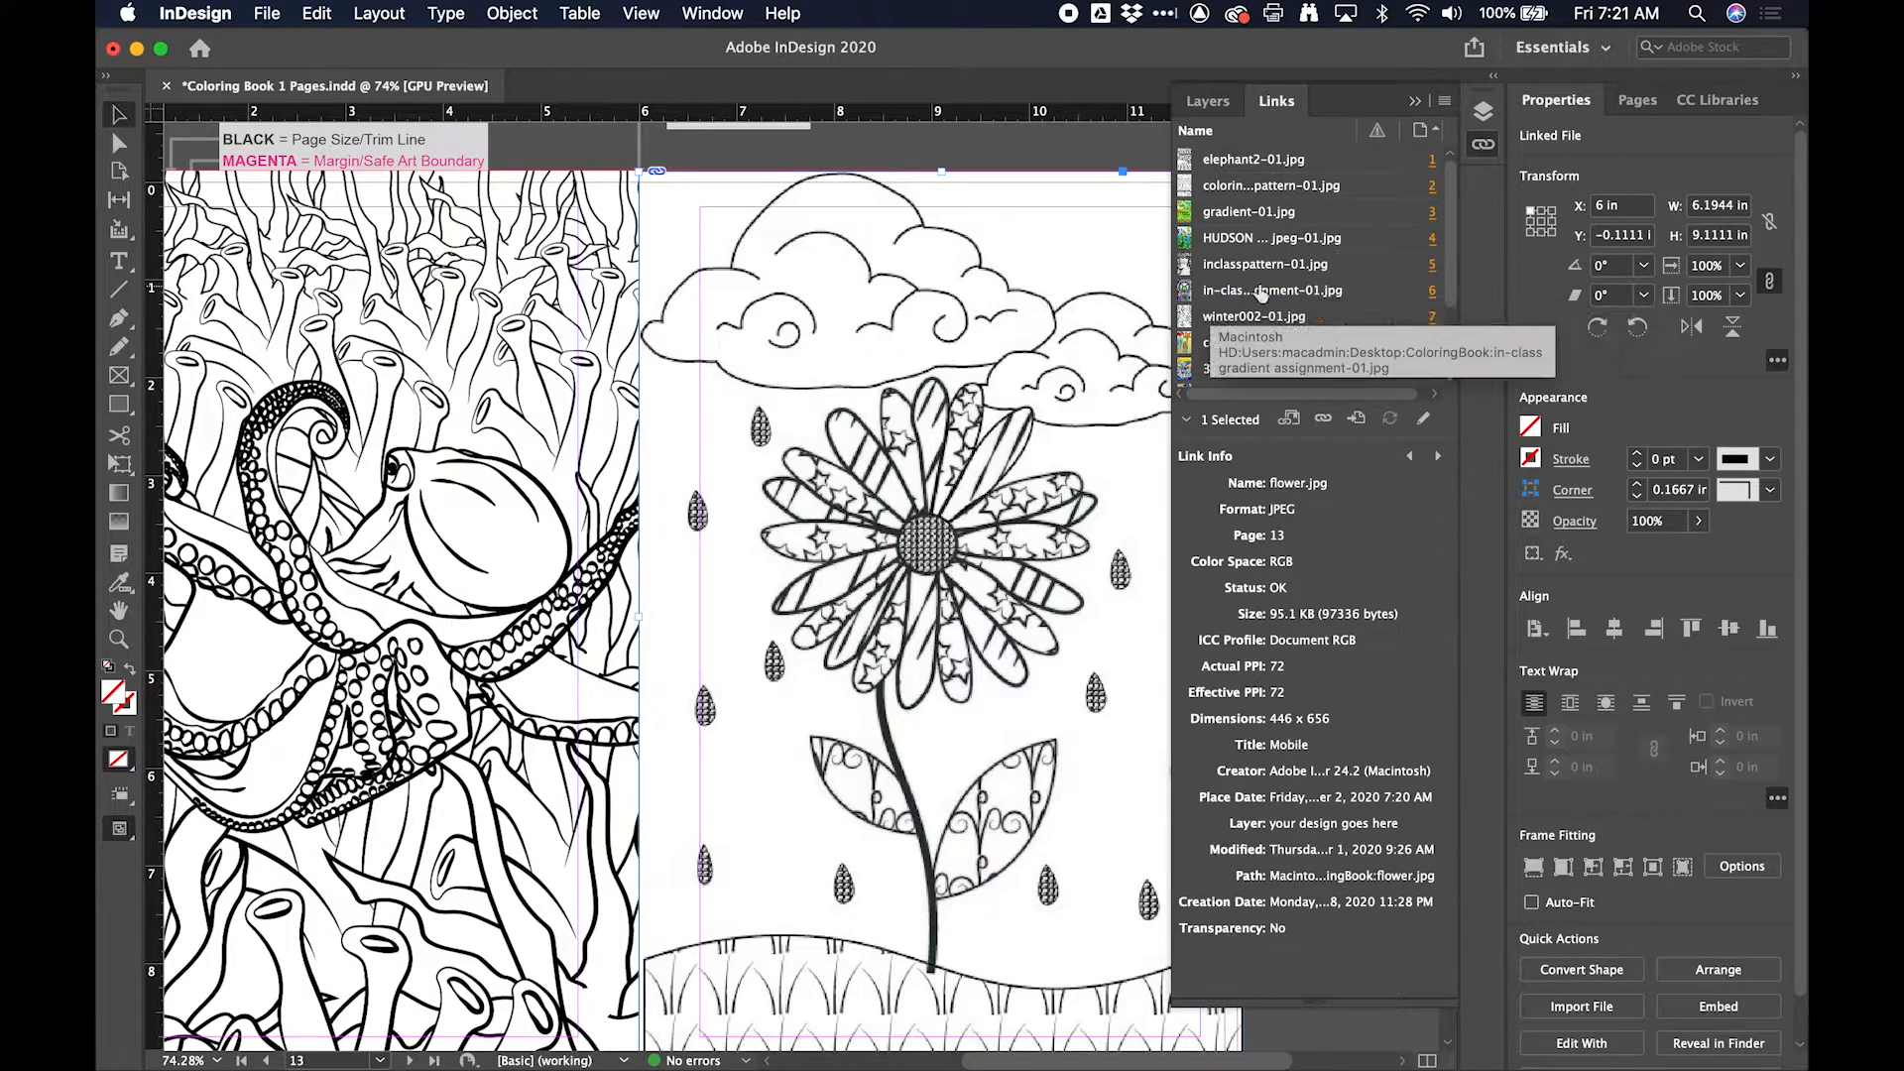
pyautogui.scroll(-2, 1317, 346)
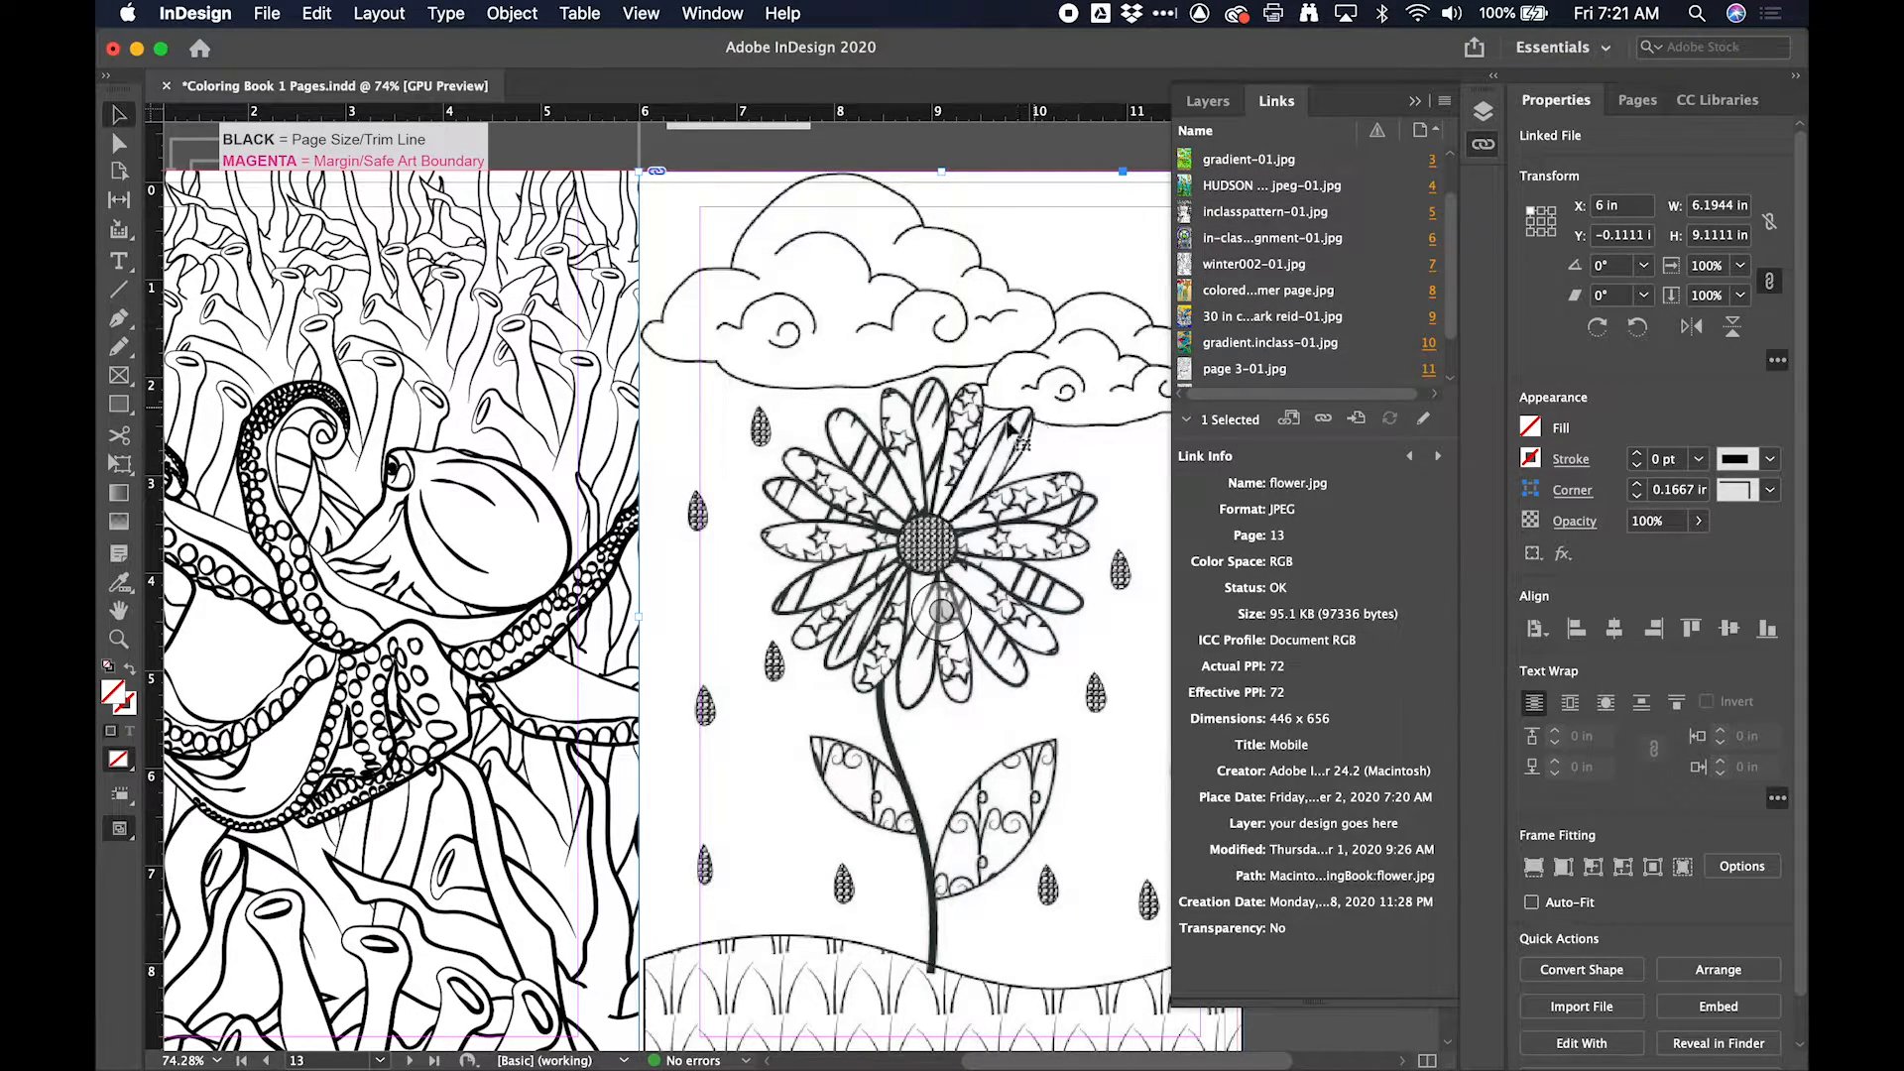
pyautogui.hscroll(2, 943, 411)
pyautogui.scroll(-1, 942, 411)
pyautogui.scroll(-2, 1357, 315)
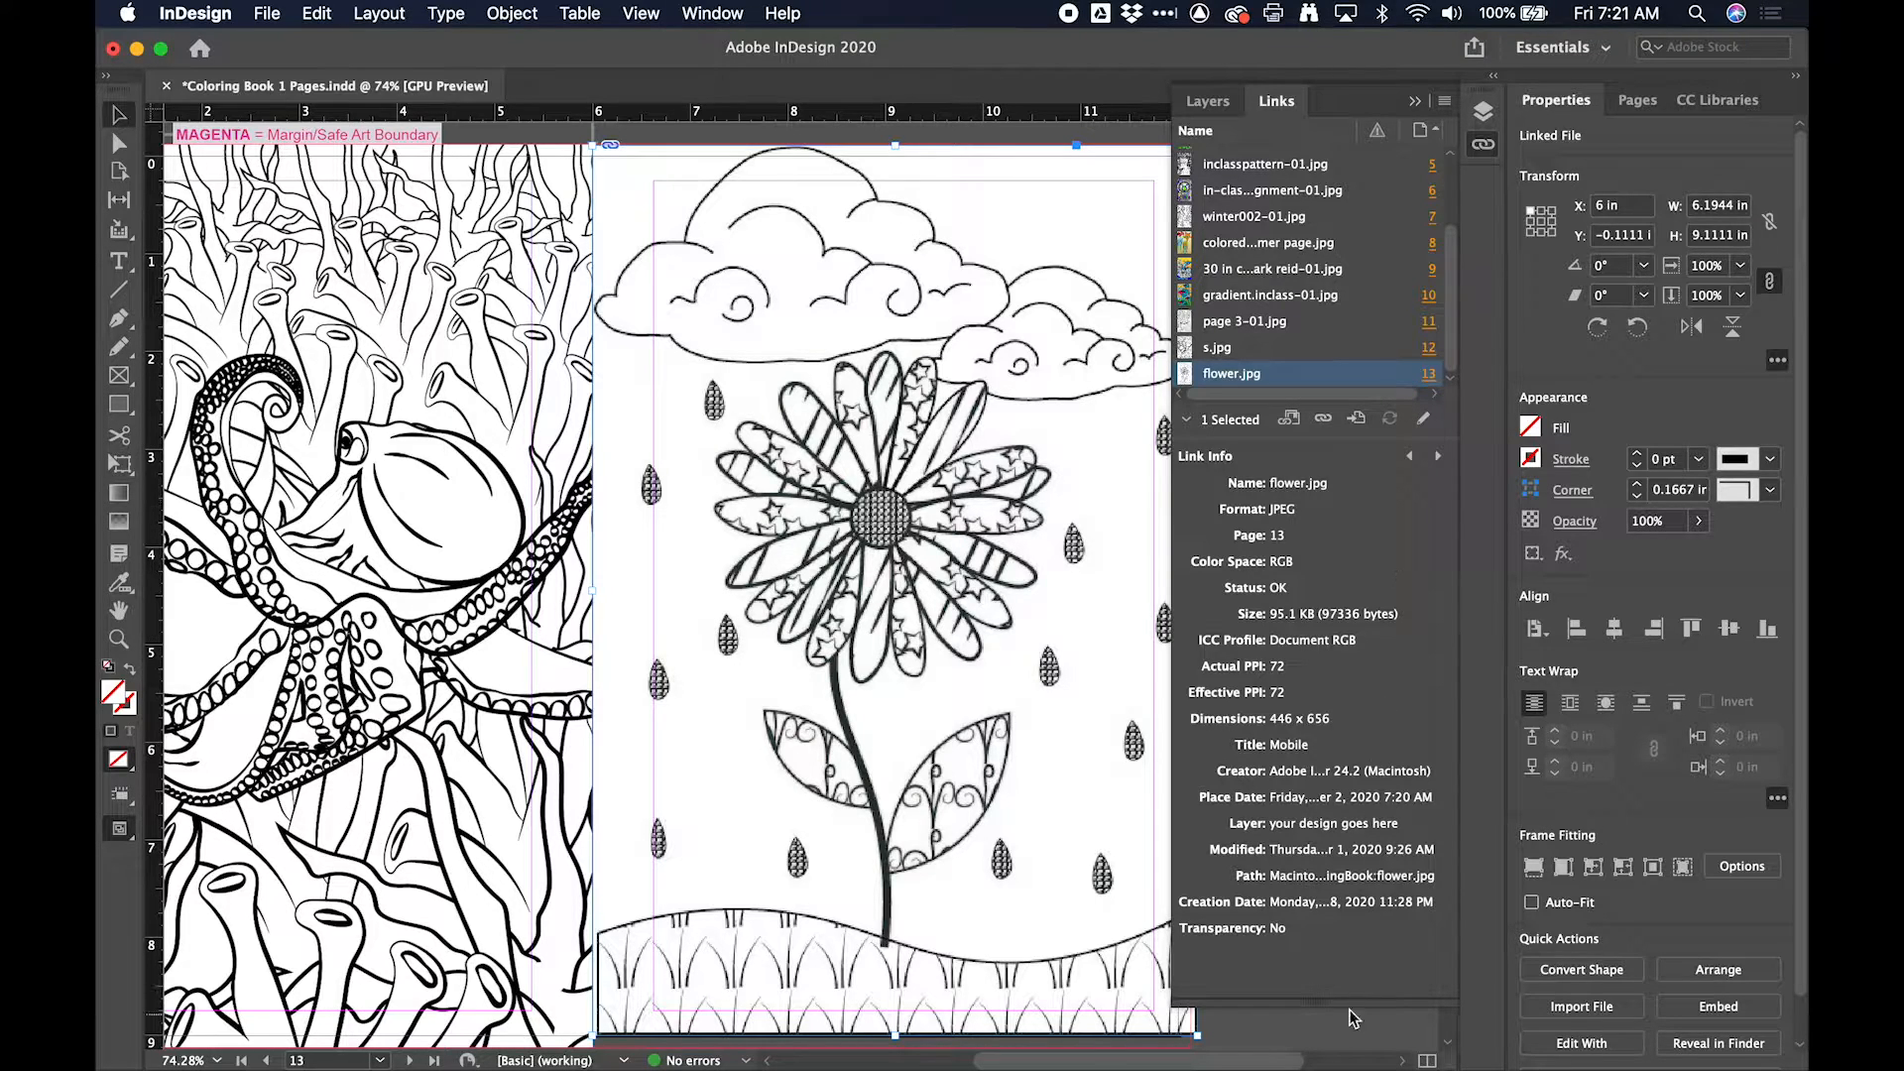
pyautogui.moveTo(1349, 1014); pyautogui.dragTo(1362, 1056)
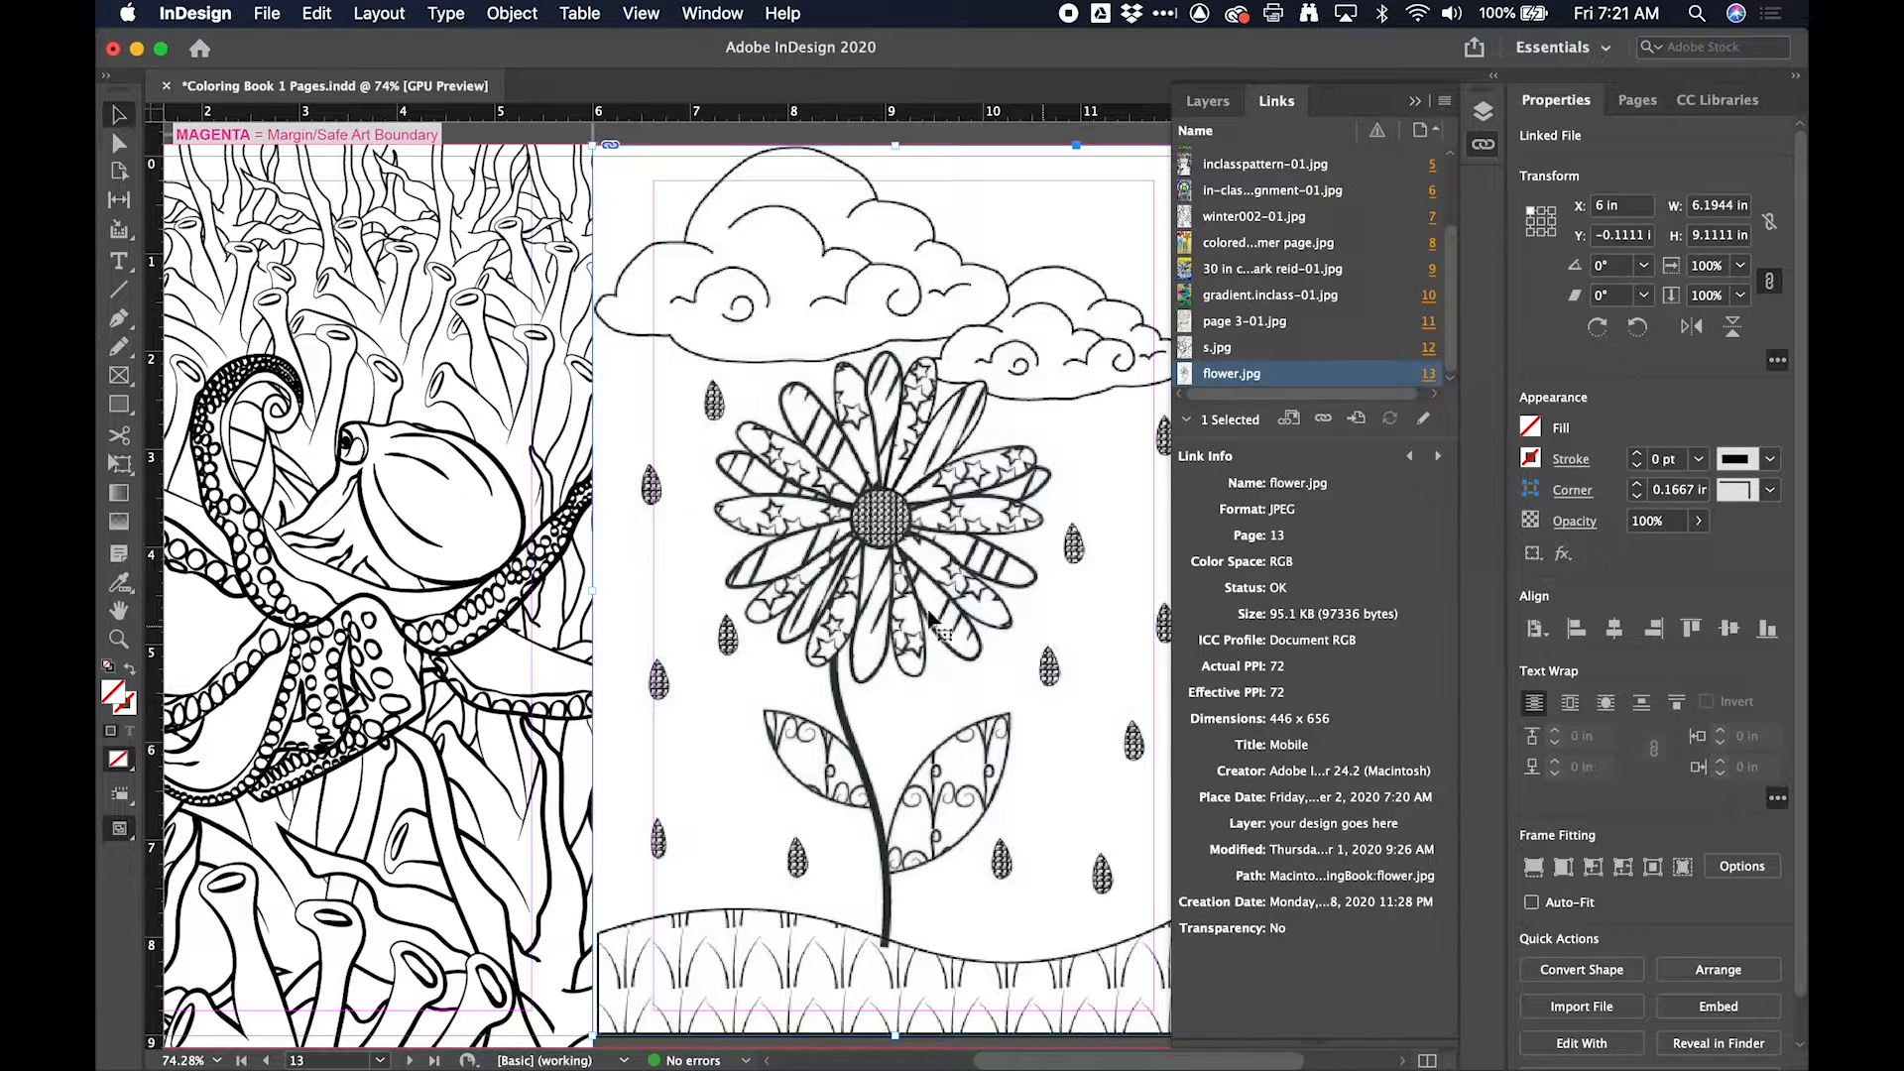
# Step: Check the effective PPI and dimensions of the octopus image, the tree image and the fish image on pages 12, 11 and 10
pyautogui.click(506, 422)
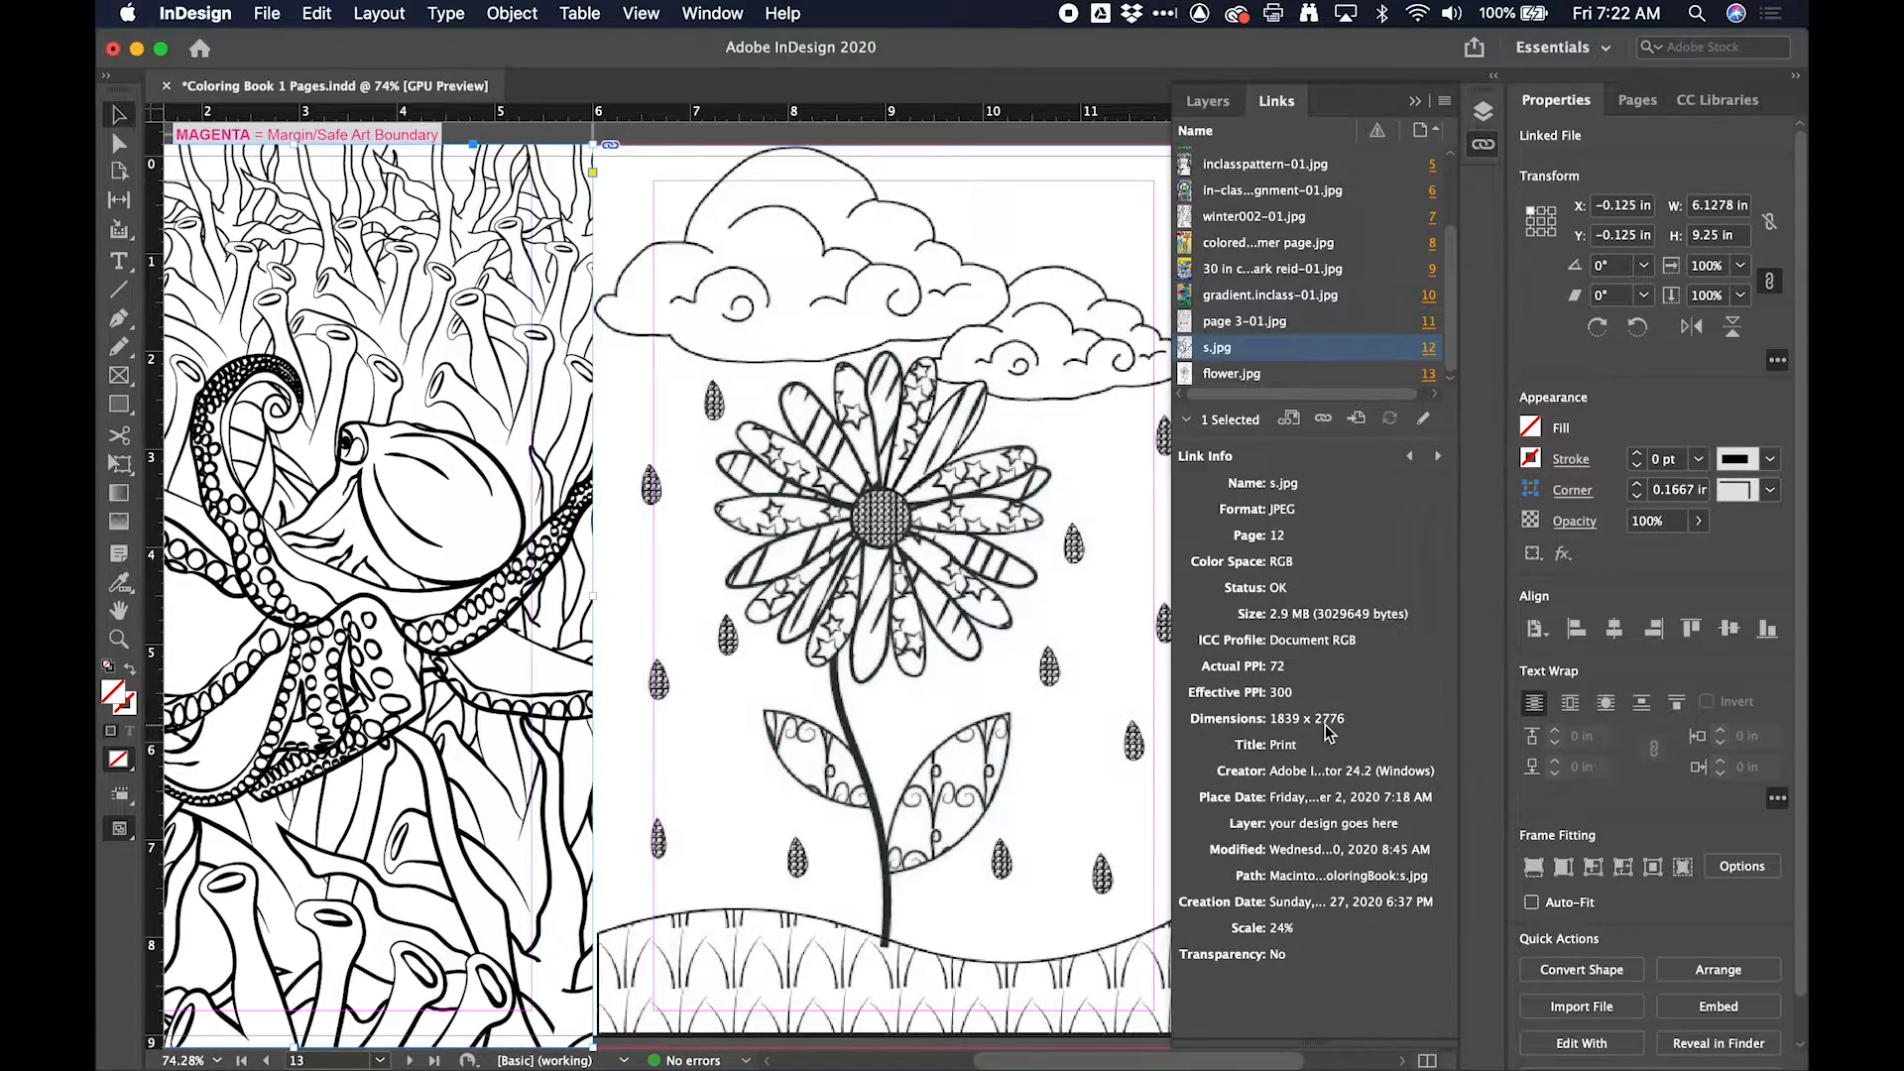
pyautogui.scroll(10, 627, 599)
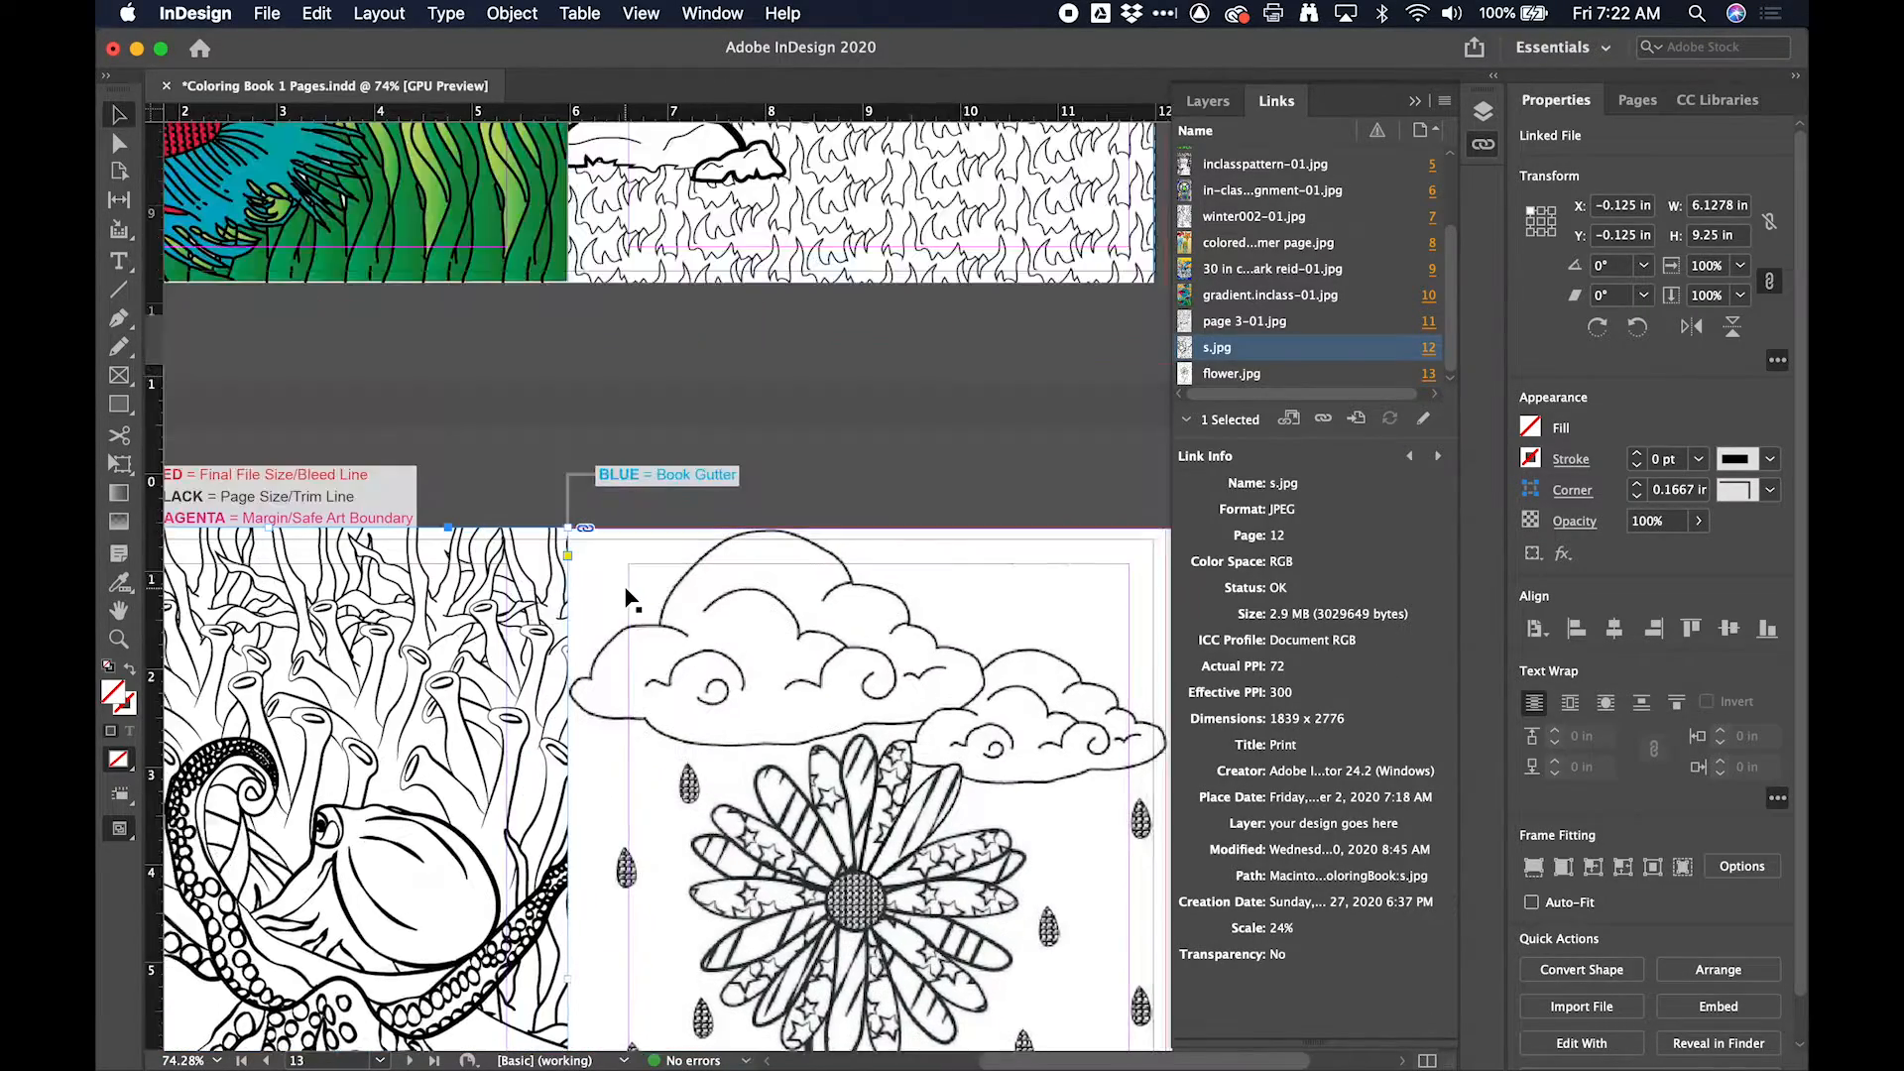
pyautogui.scroll(15, 627, 598)
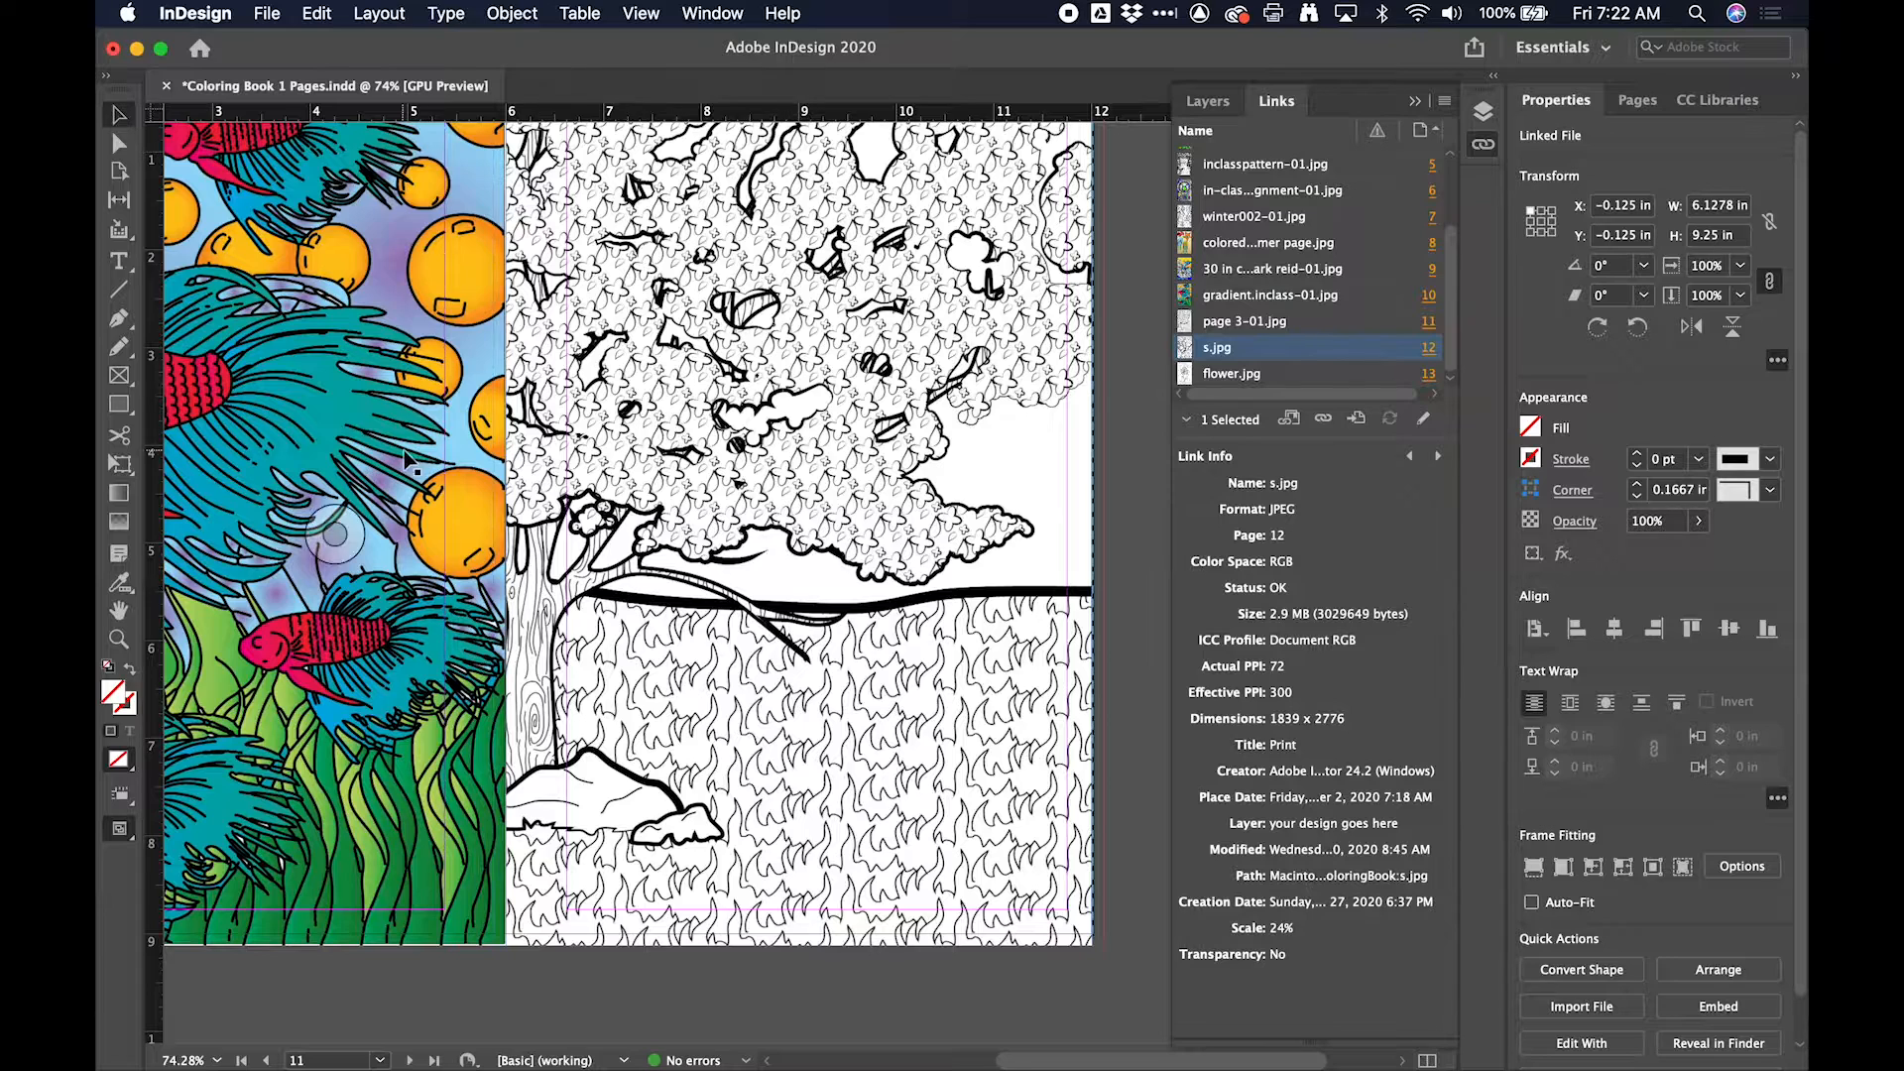
pyautogui.click(839, 438)
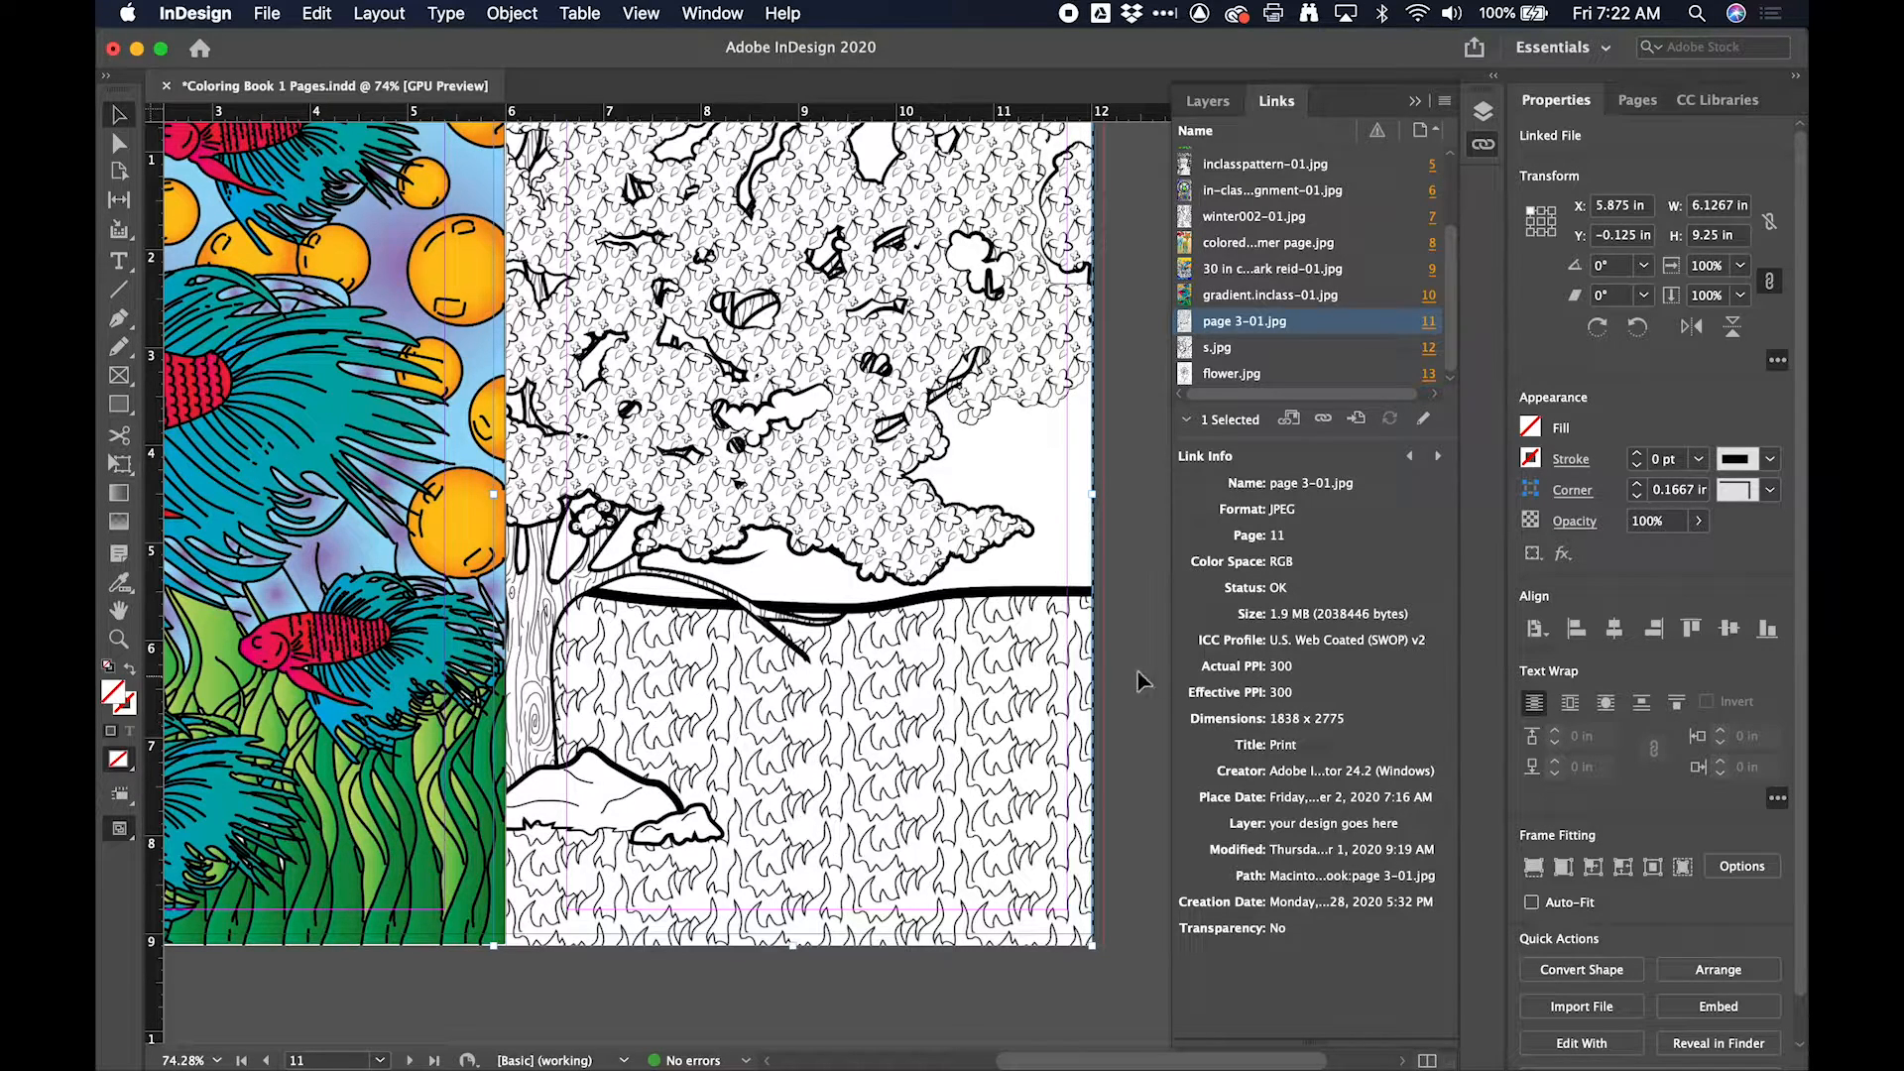
pyautogui.click(335, 534)
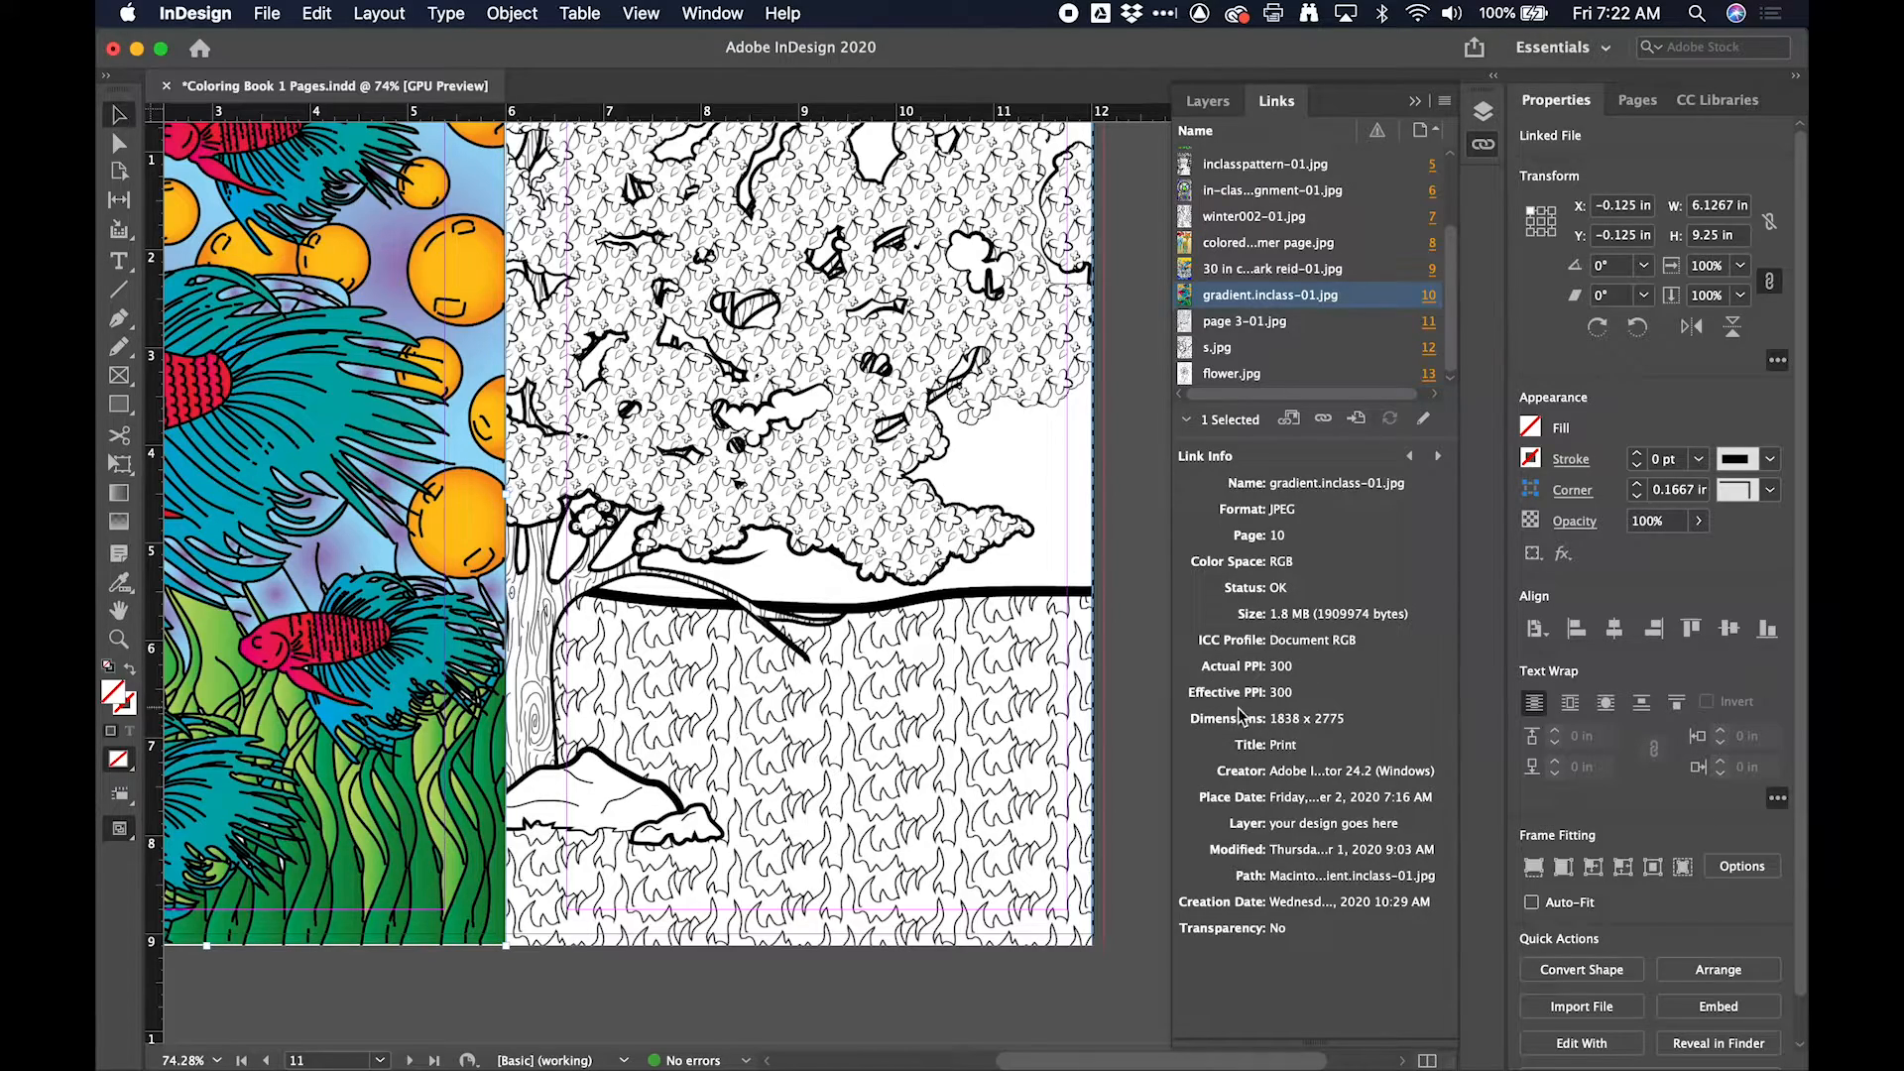
# Step: Check the resolution and pixel dimensions of the whale tail image on page 9 and the winter image on page 7
pyautogui.scroll(10, 764, 645)
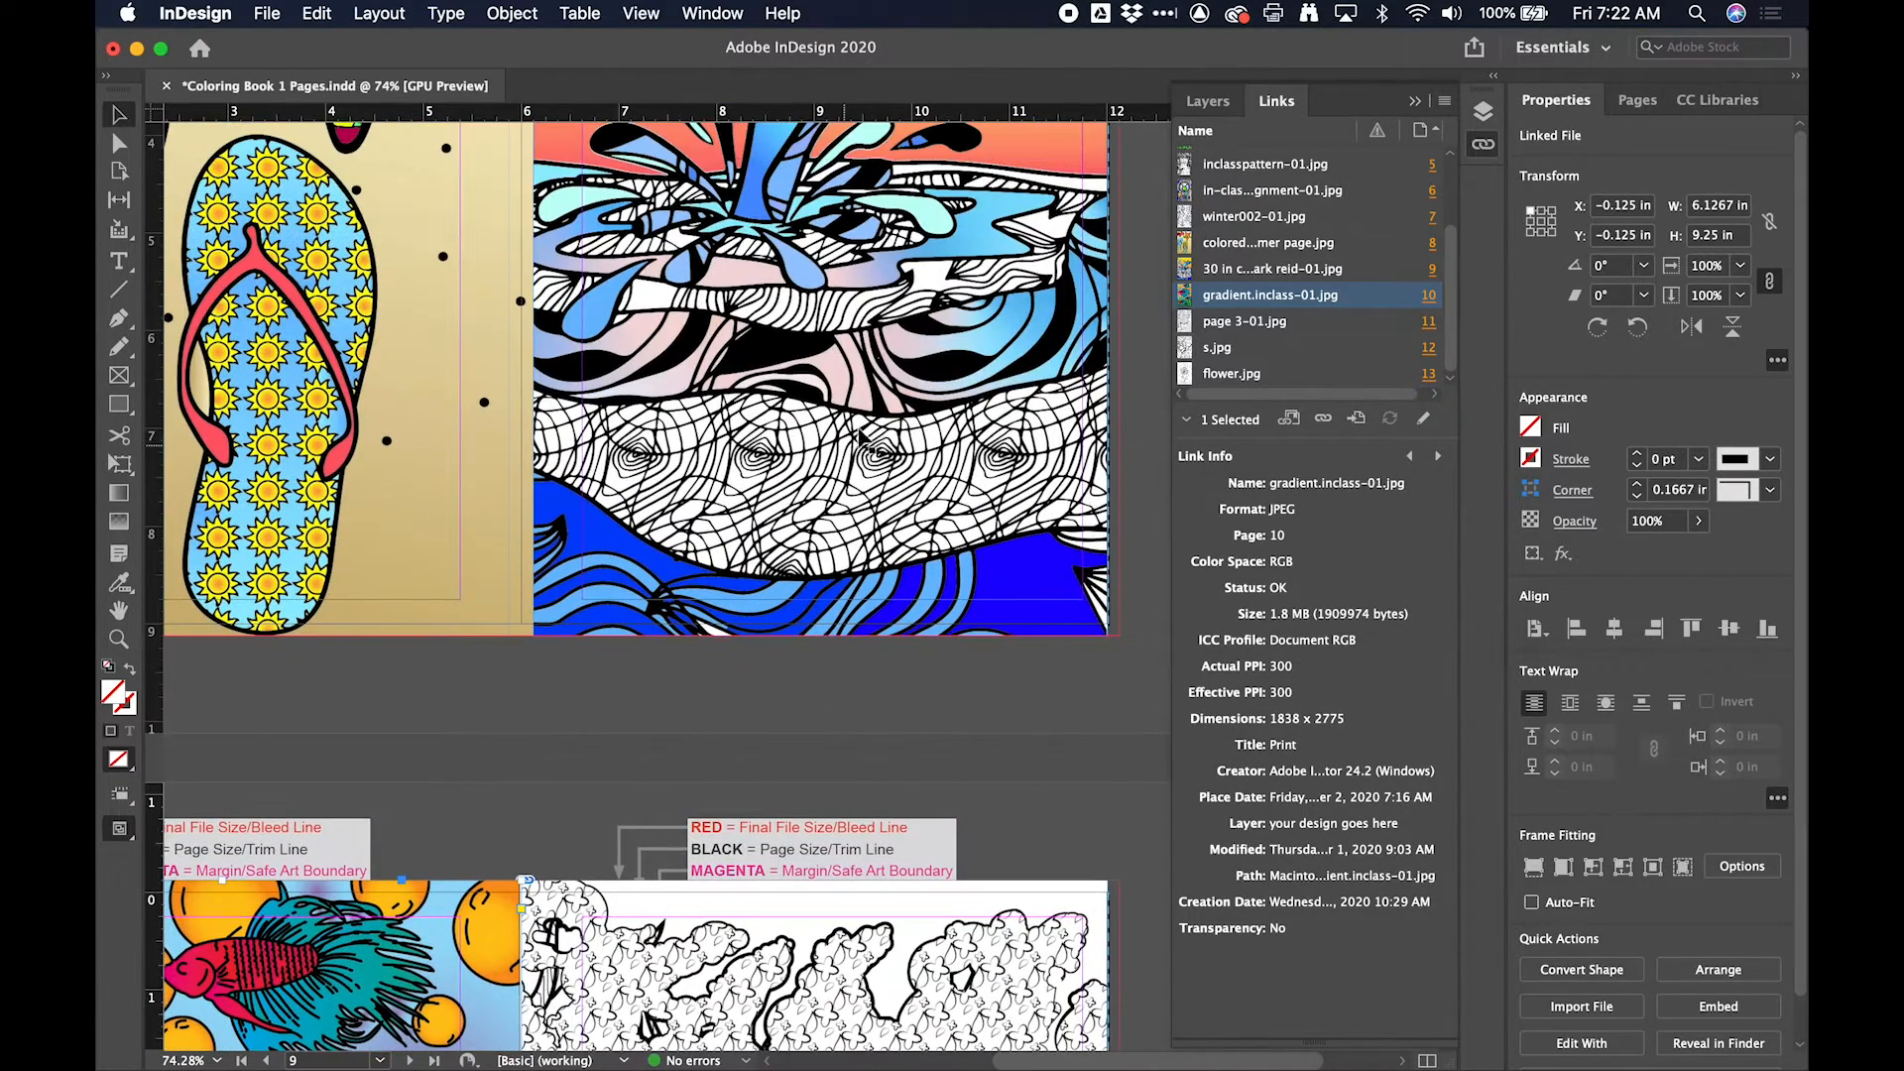
pyautogui.click(866, 443)
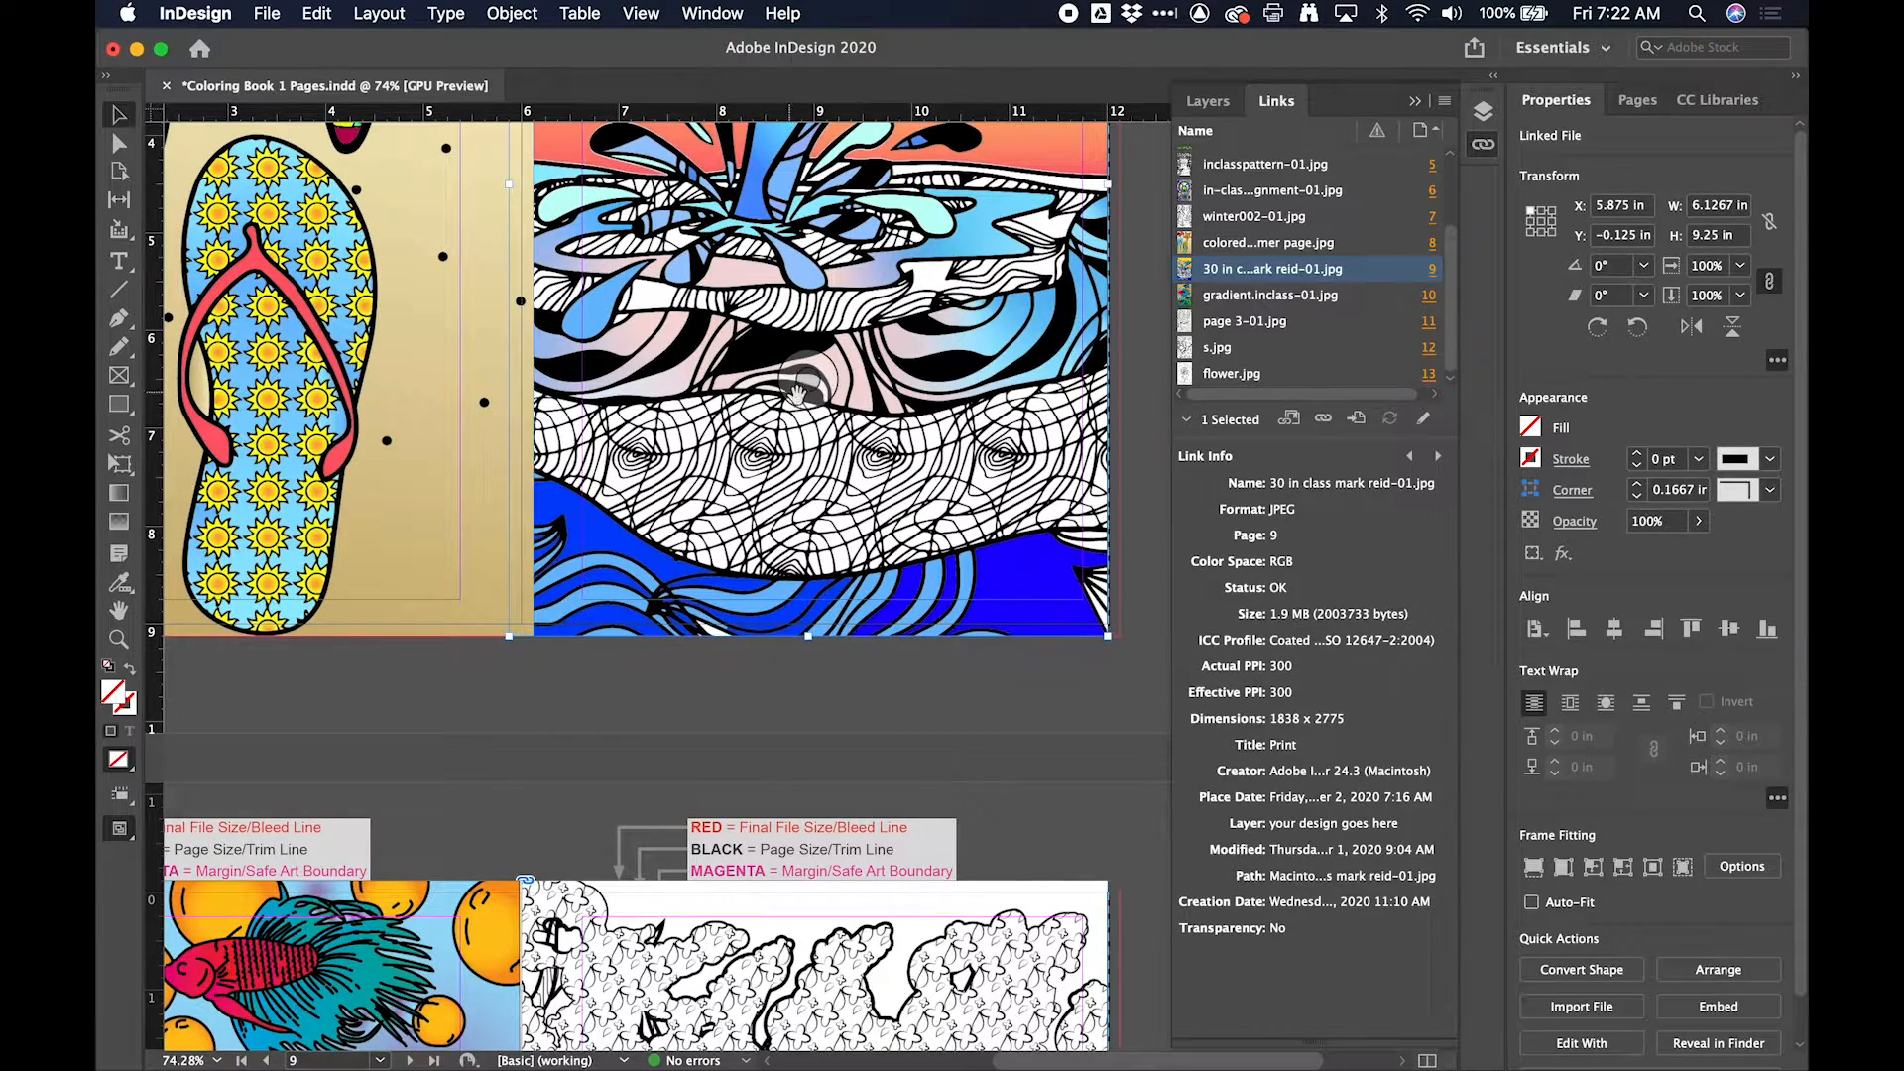
pyautogui.scroll(-5, 441, 654)
pyautogui.scroll(6, 414, 694)
pyautogui.hscroll(-3, 414, 695)
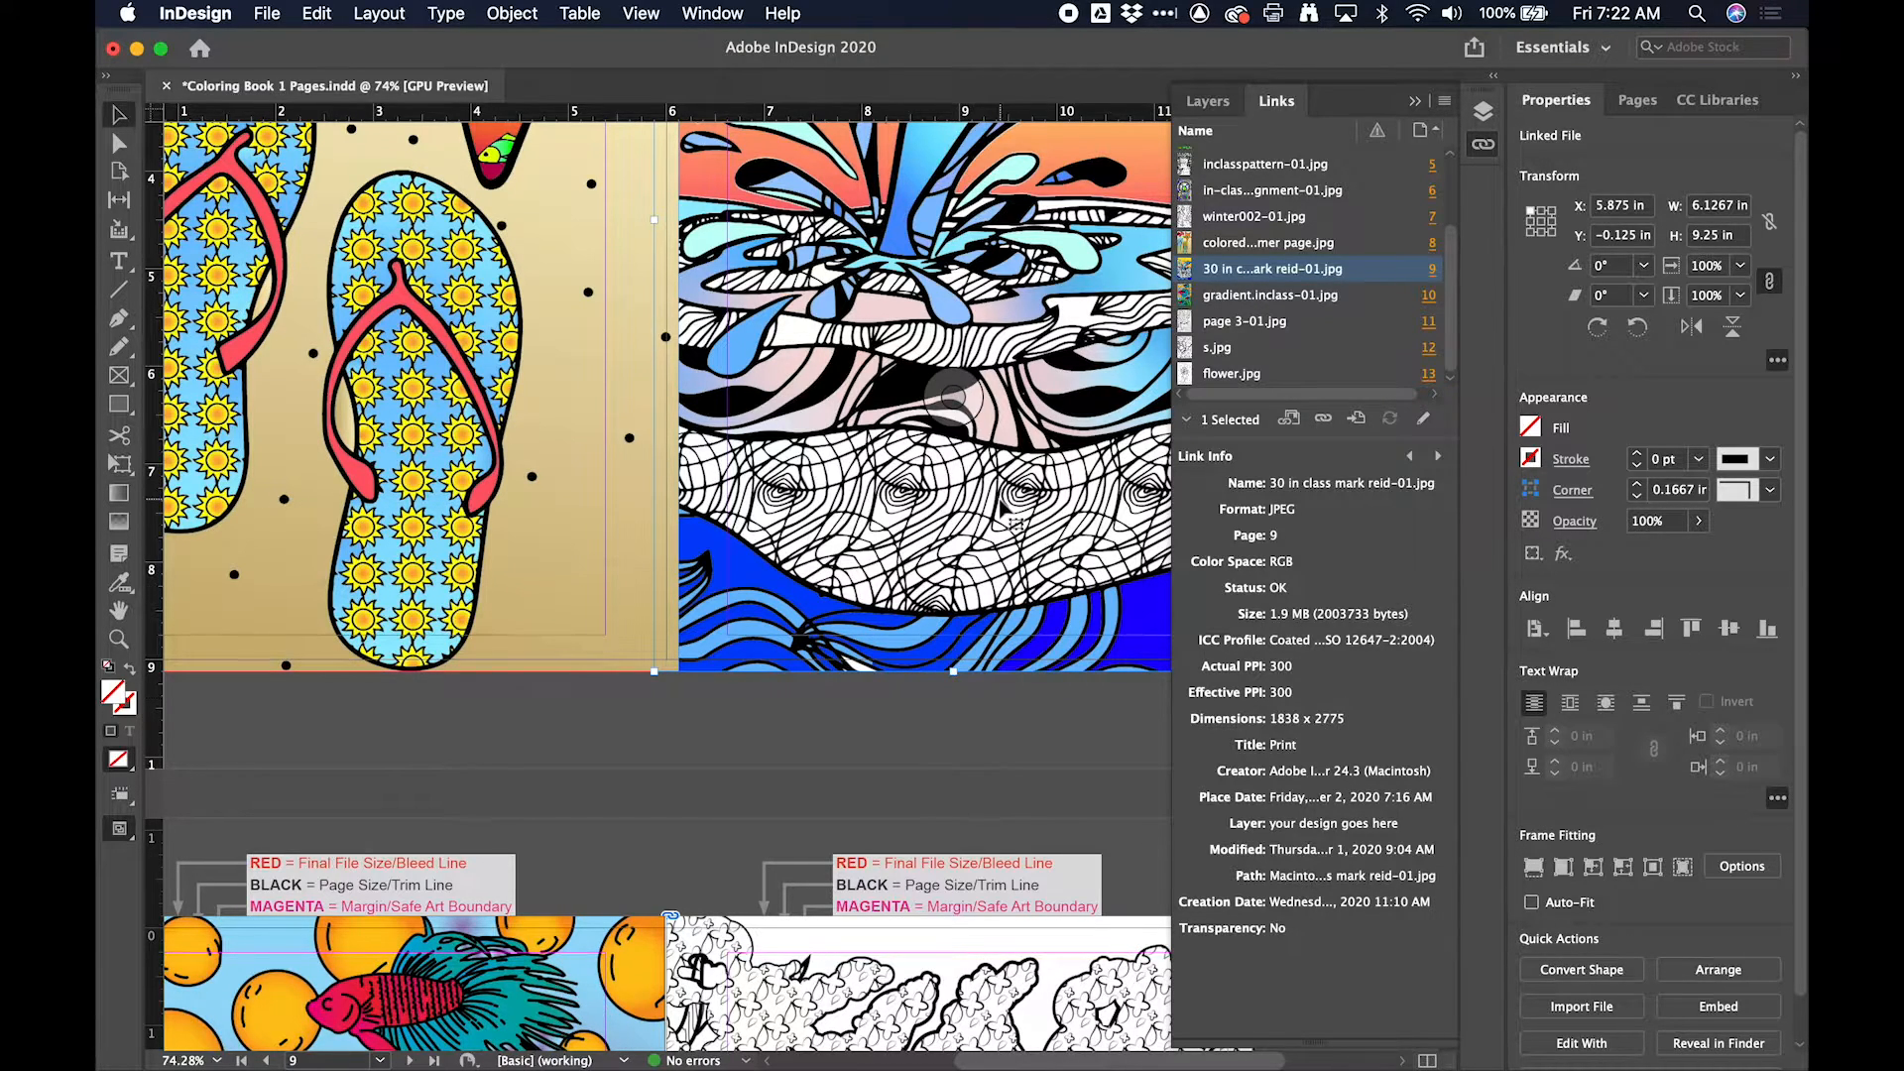
pyautogui.scroll(5, 1005, 508)
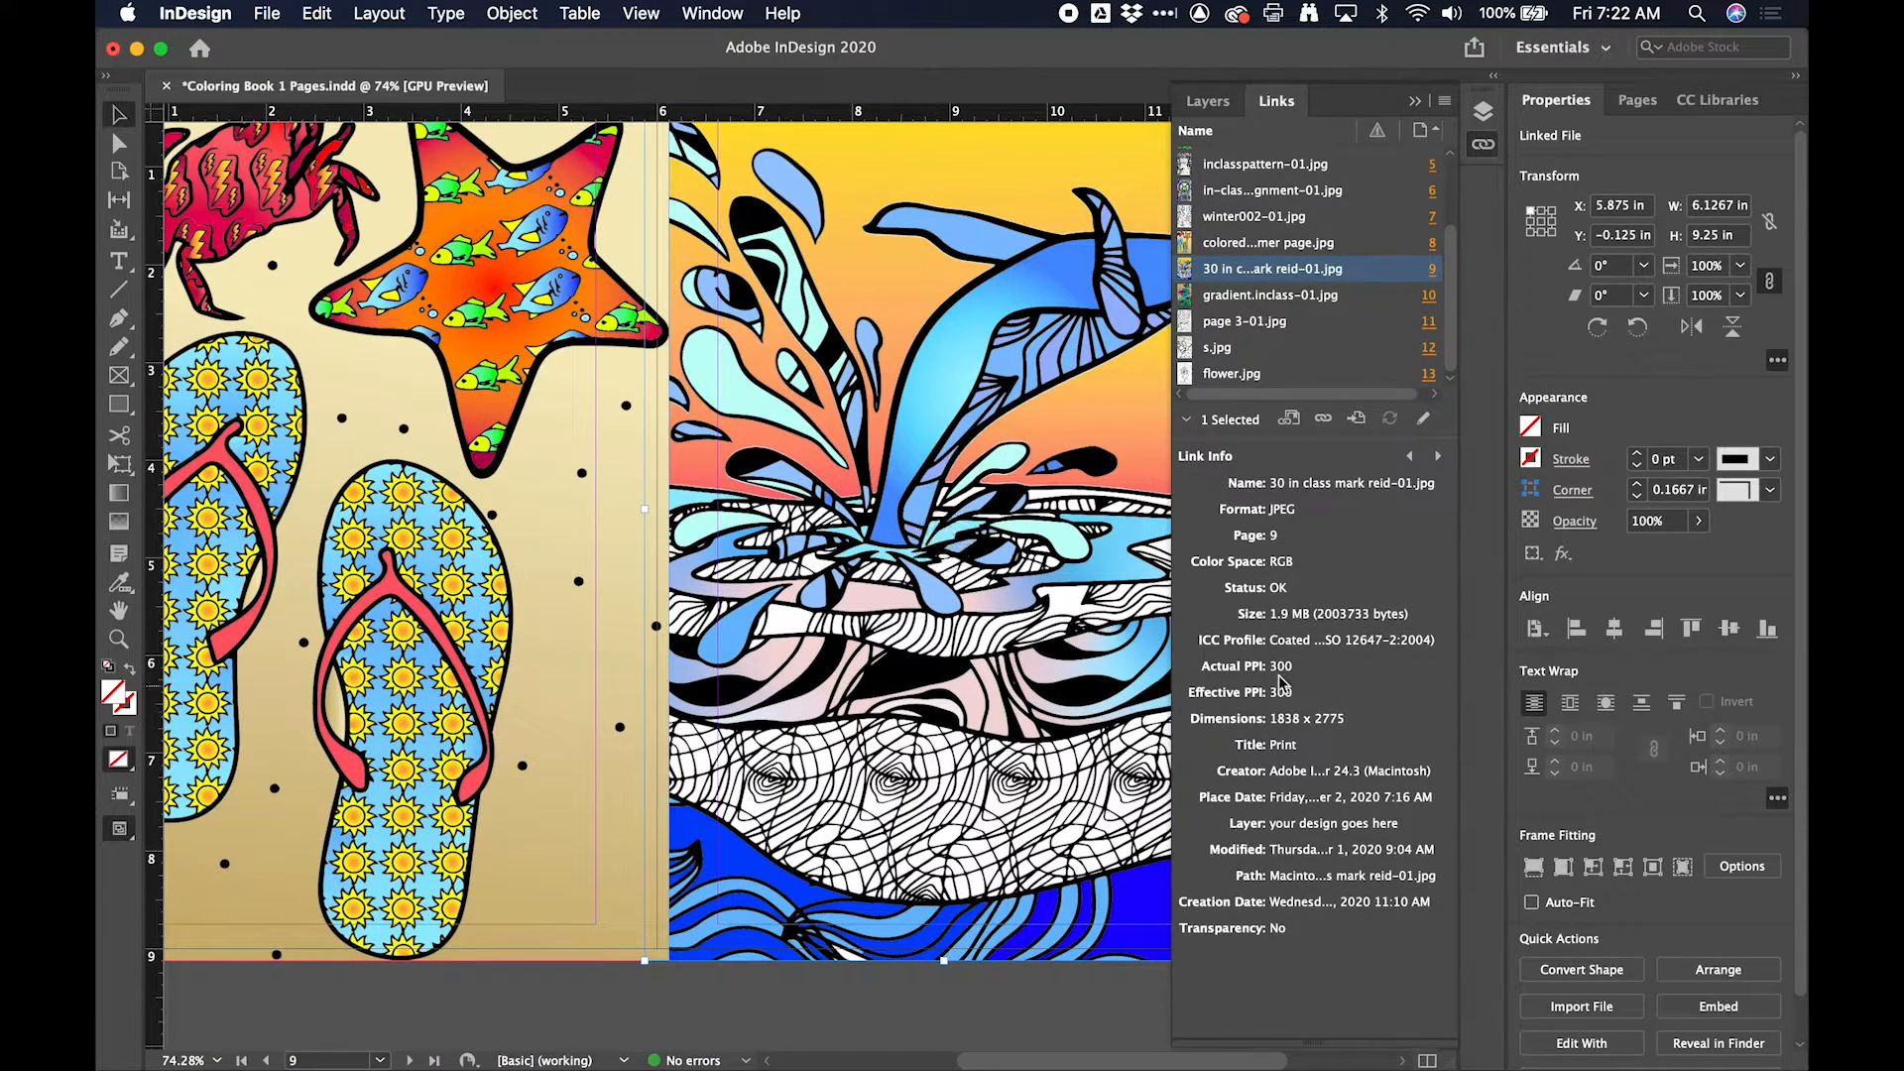
pyautogui.scroll(15, 943, 540)
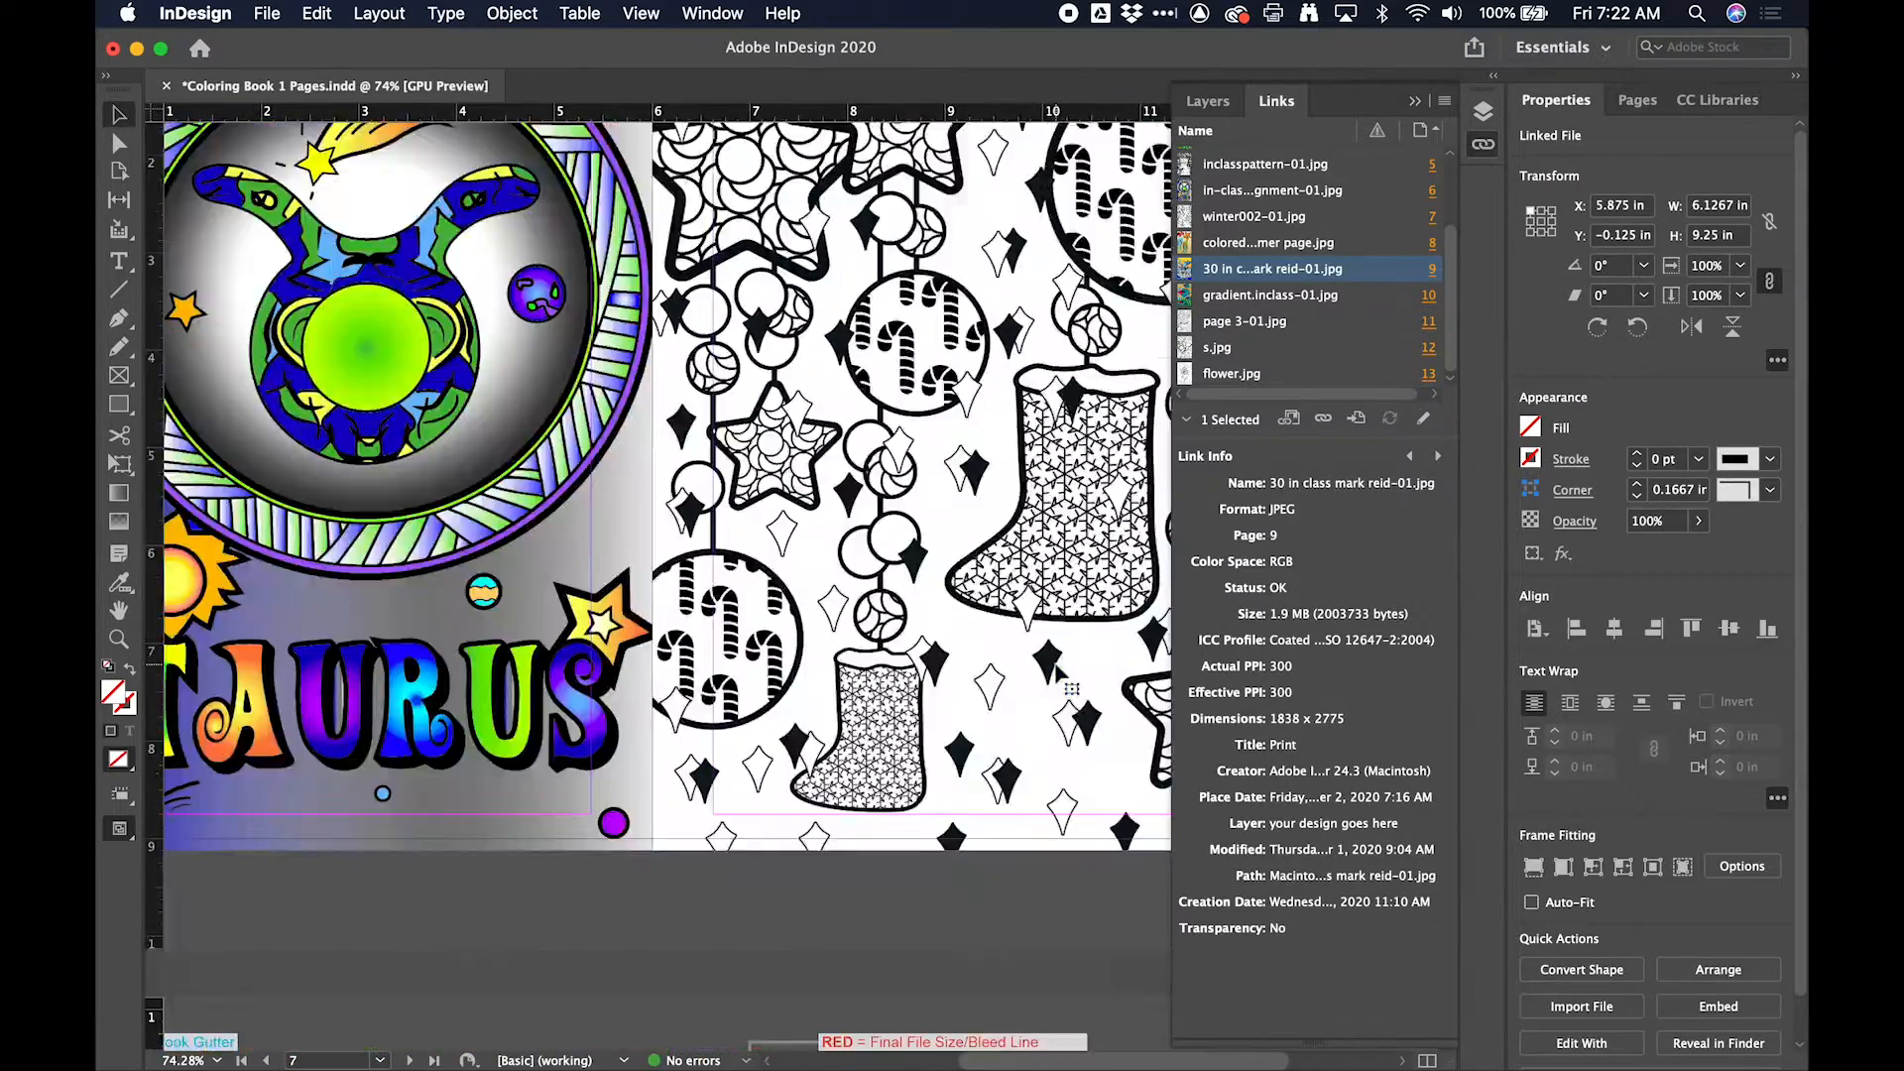
pyautogui.click(997, 660)
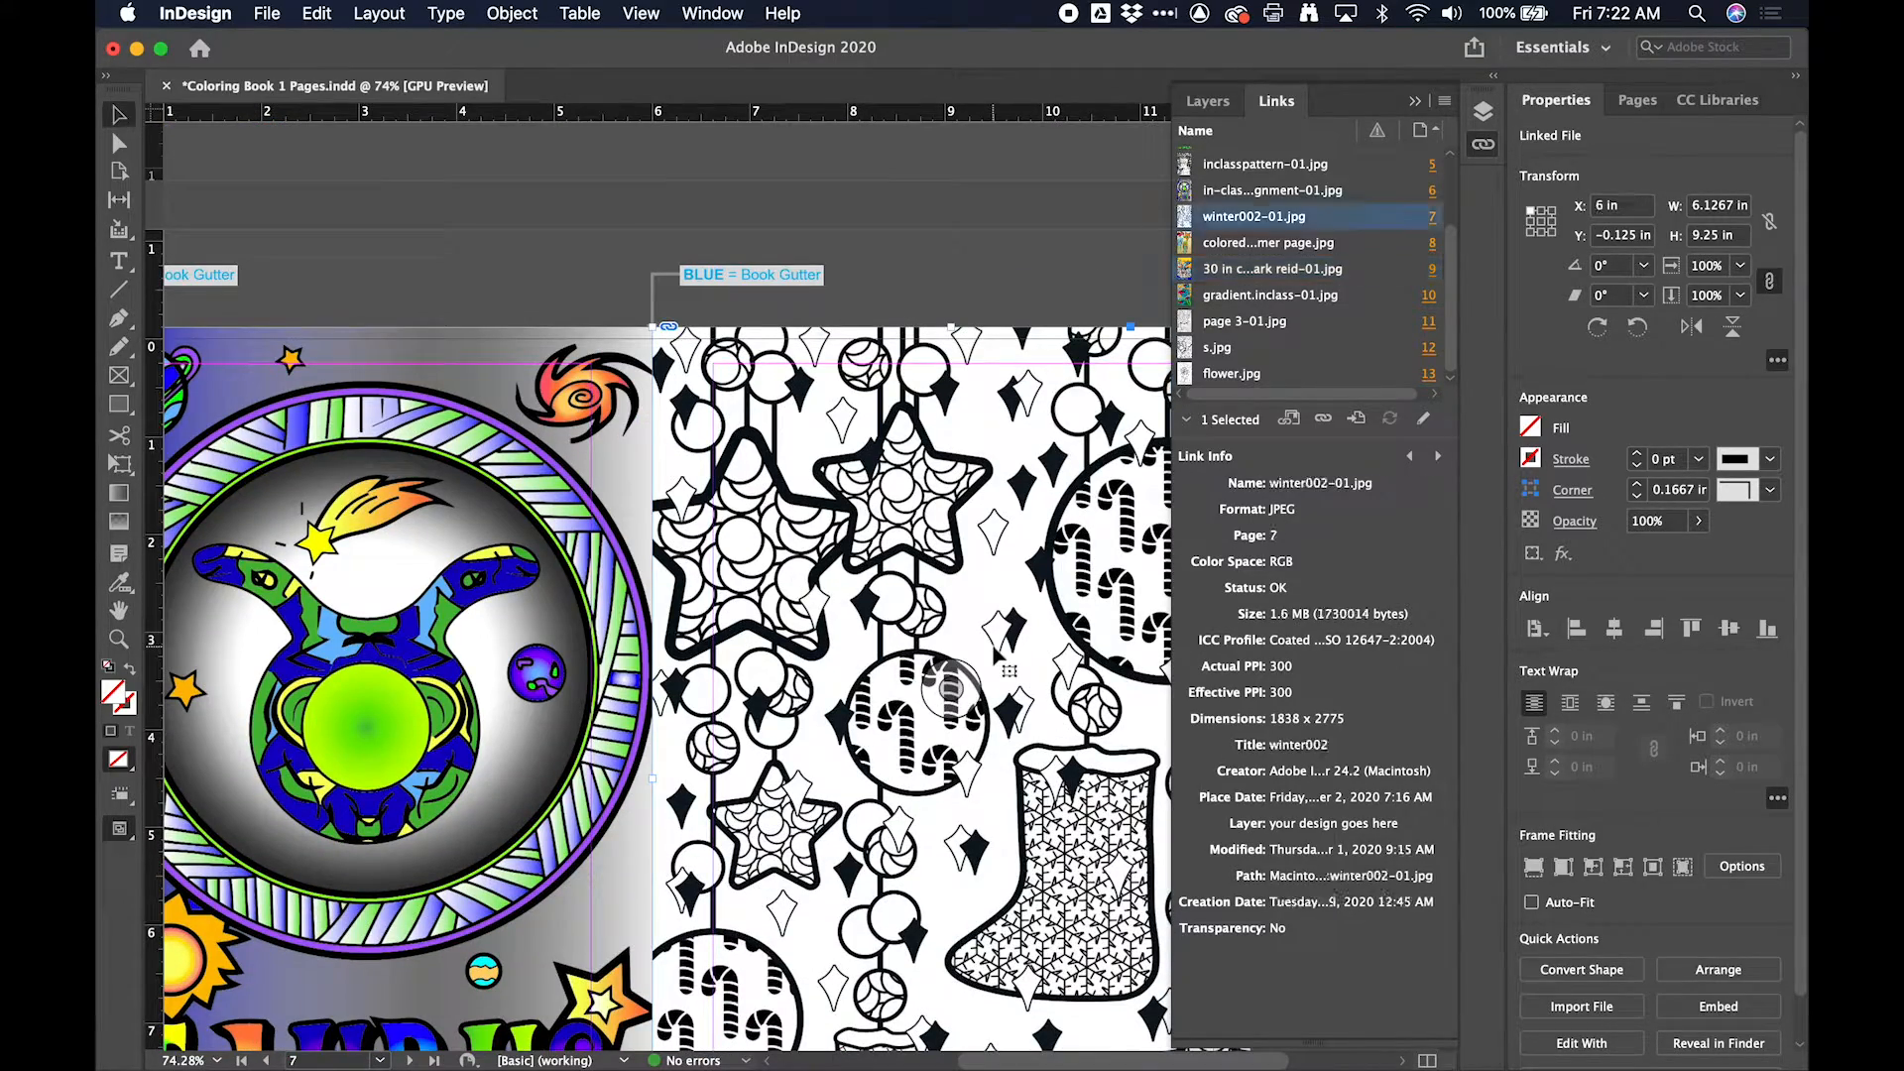
# Step: Check the effective PPI and pixel dimensions of the Taurus, bearded man and seahorse images on pages 6, 5 and 4
pyautogui.click(592, 640)
pyautogui.scroll(2, 1158, 640)
pyautogui.scroll(8, 1158, 639)
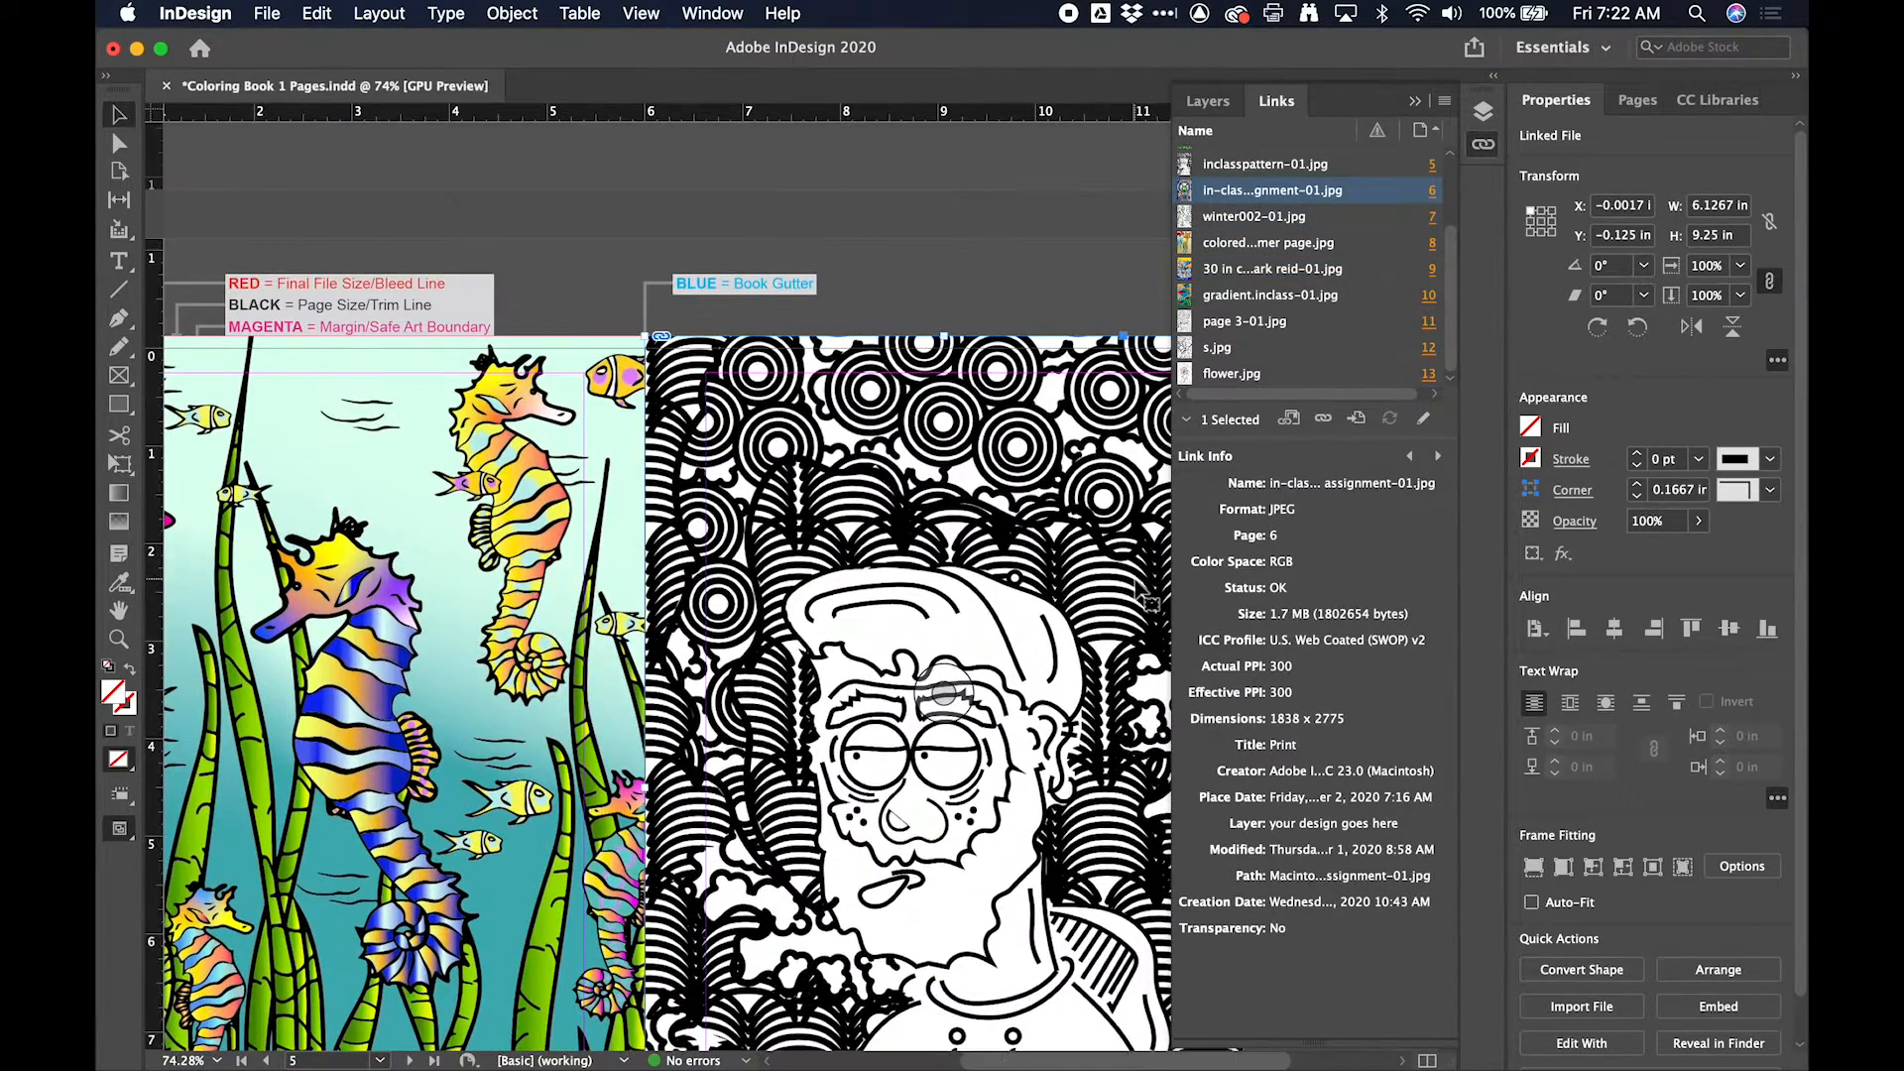
pyautogui.click(1121, 585)
pyautogui.click(612, 556)
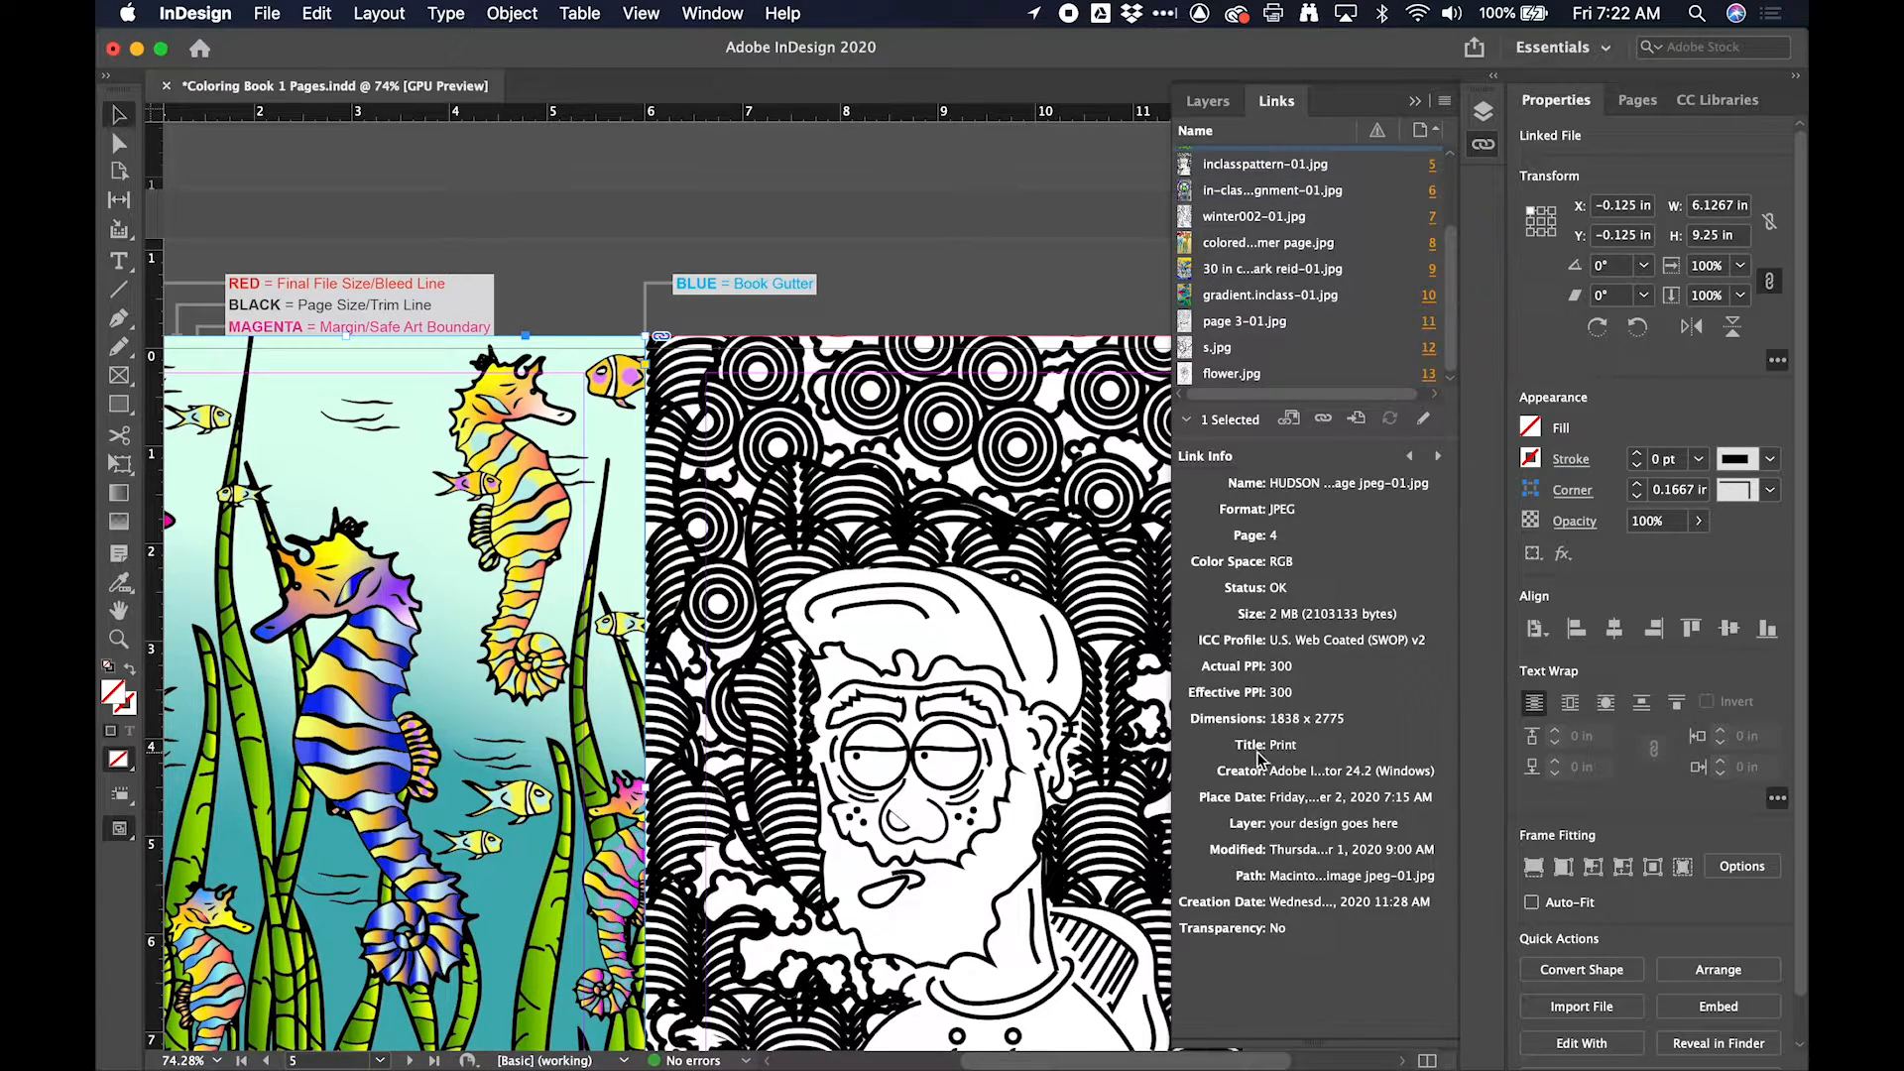
# Step: Check the flower image's effective PPI on page 13 and inspect its line quality and lower edge at high magnification
pyautogui.scroll(-10, 1071, 799)
pyautogui.scroll(-10, 1069, 795)
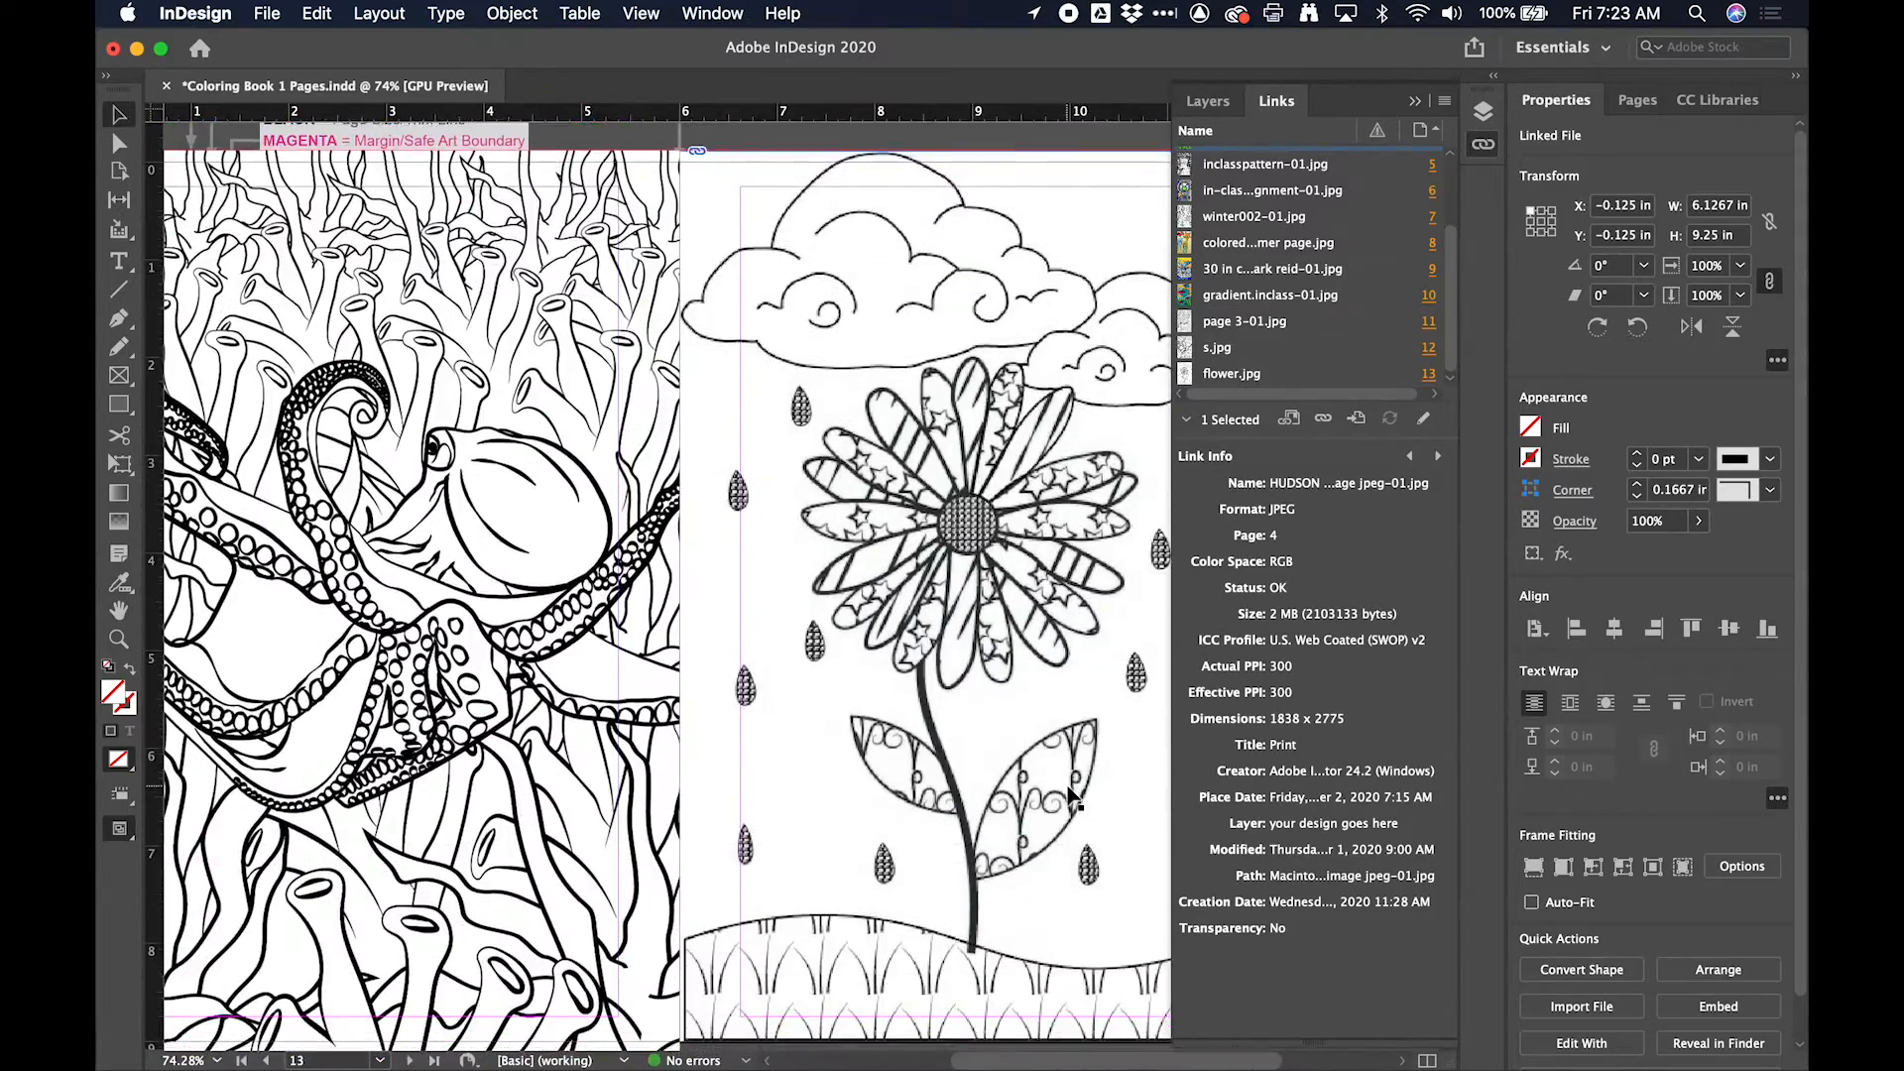
pyautogui.scroll(-3, 1071, 794)
pyautogui.click(1054, 629)
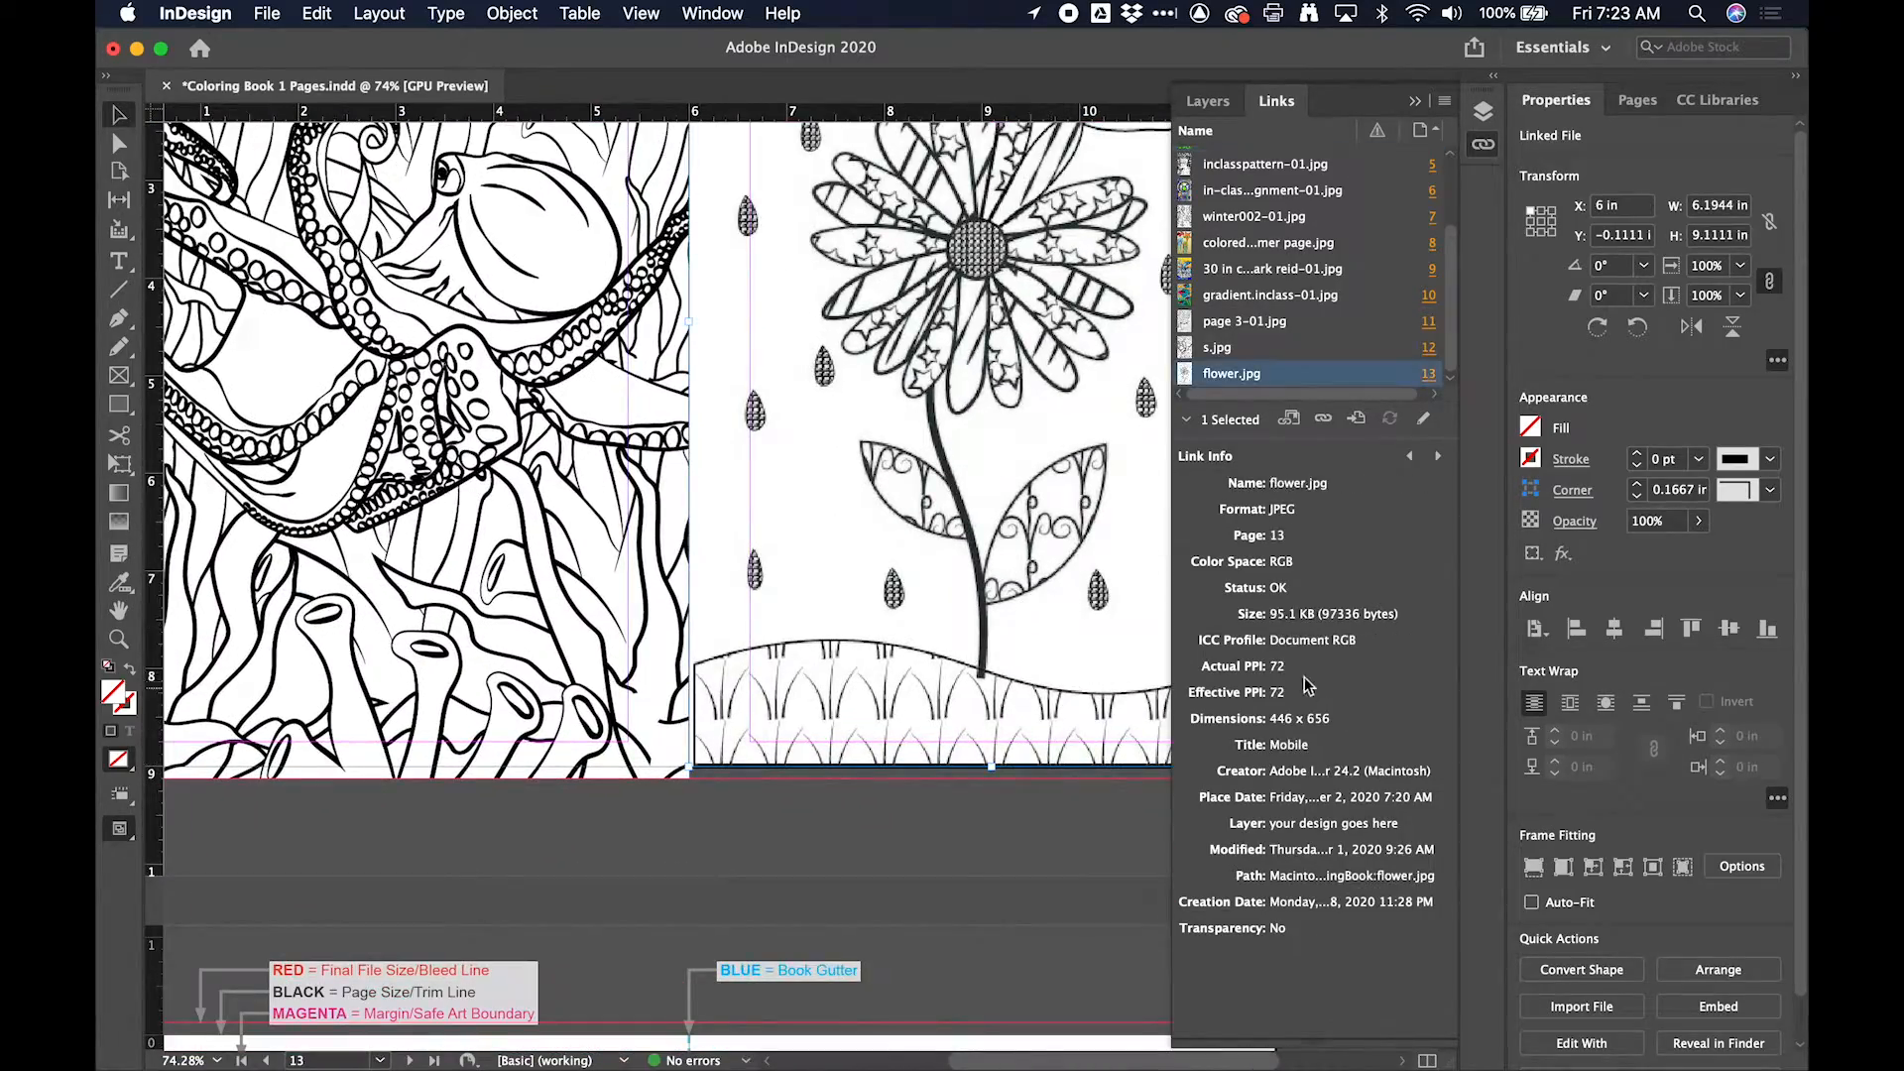
pyautogui.scroll(5, 1004, 575)
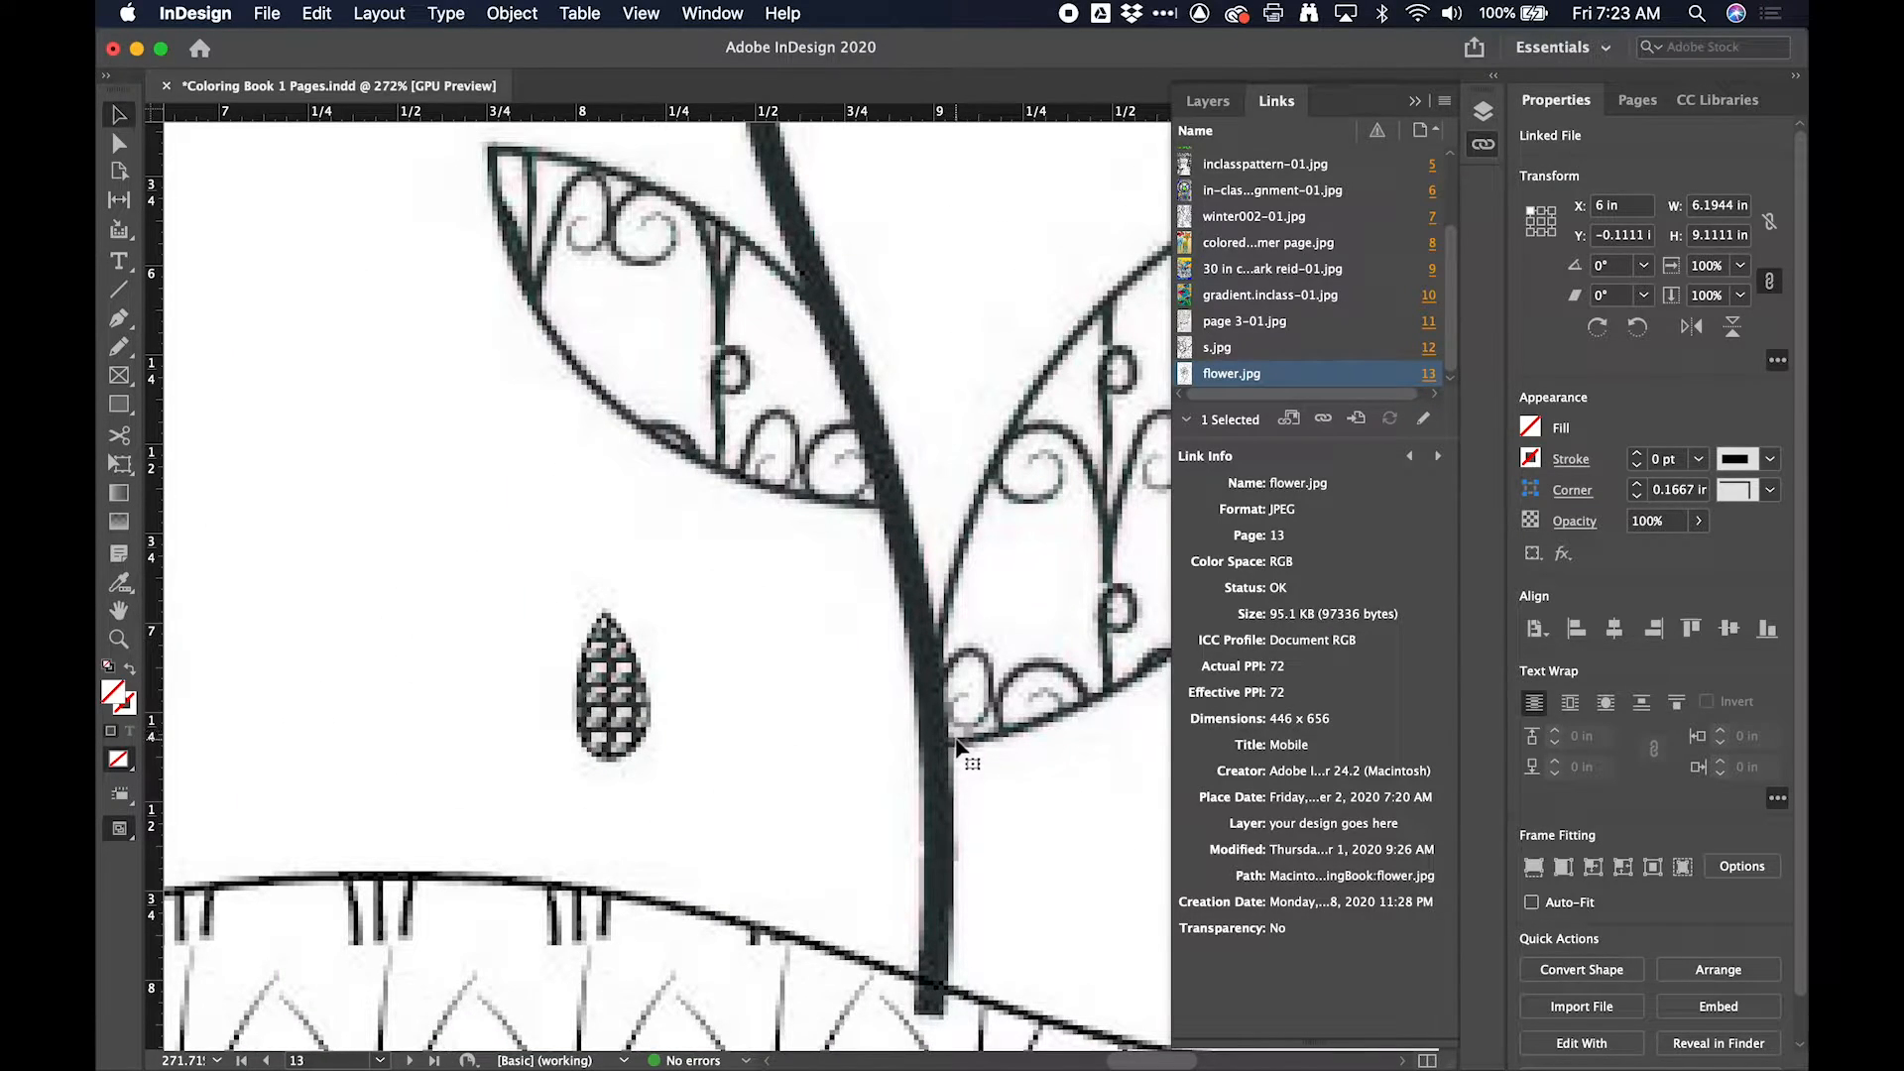
pyautogui.scroll(-6, 958, 745)
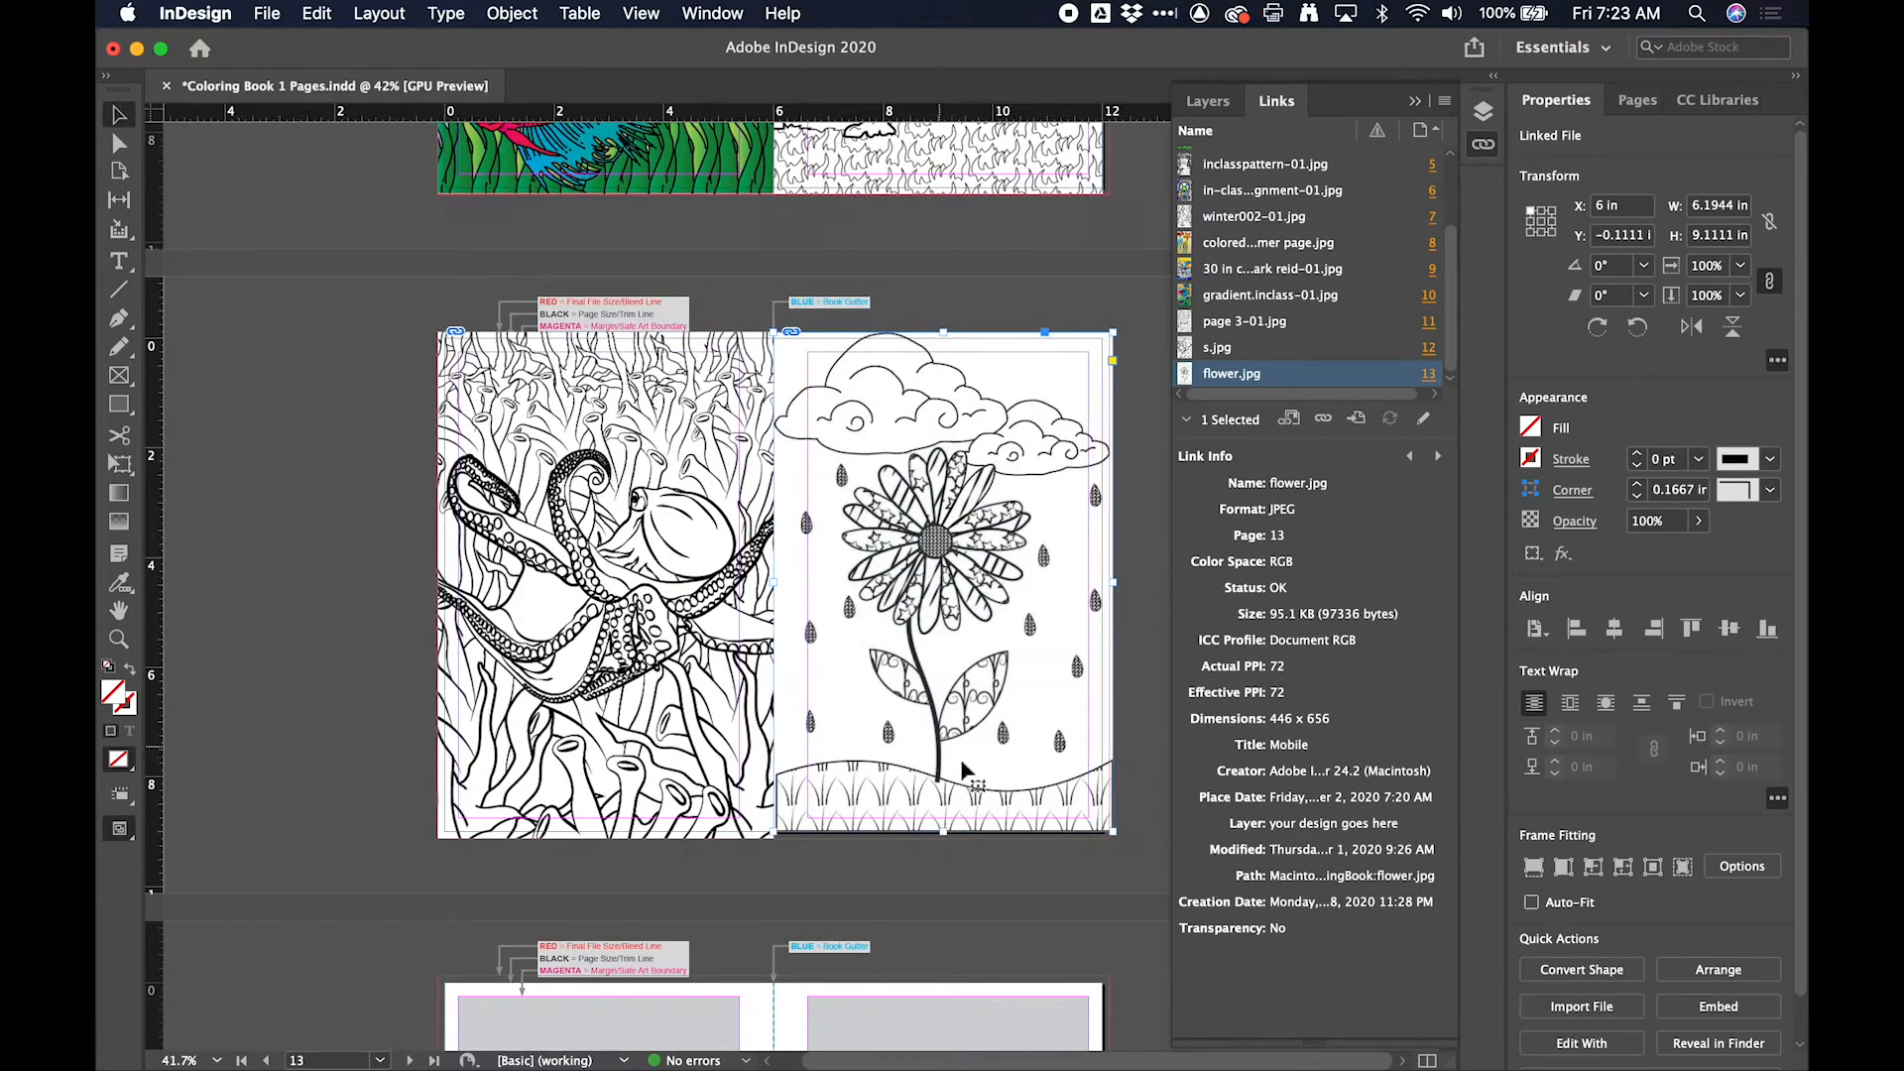
pyautogui.scroll(4, 910, 846)
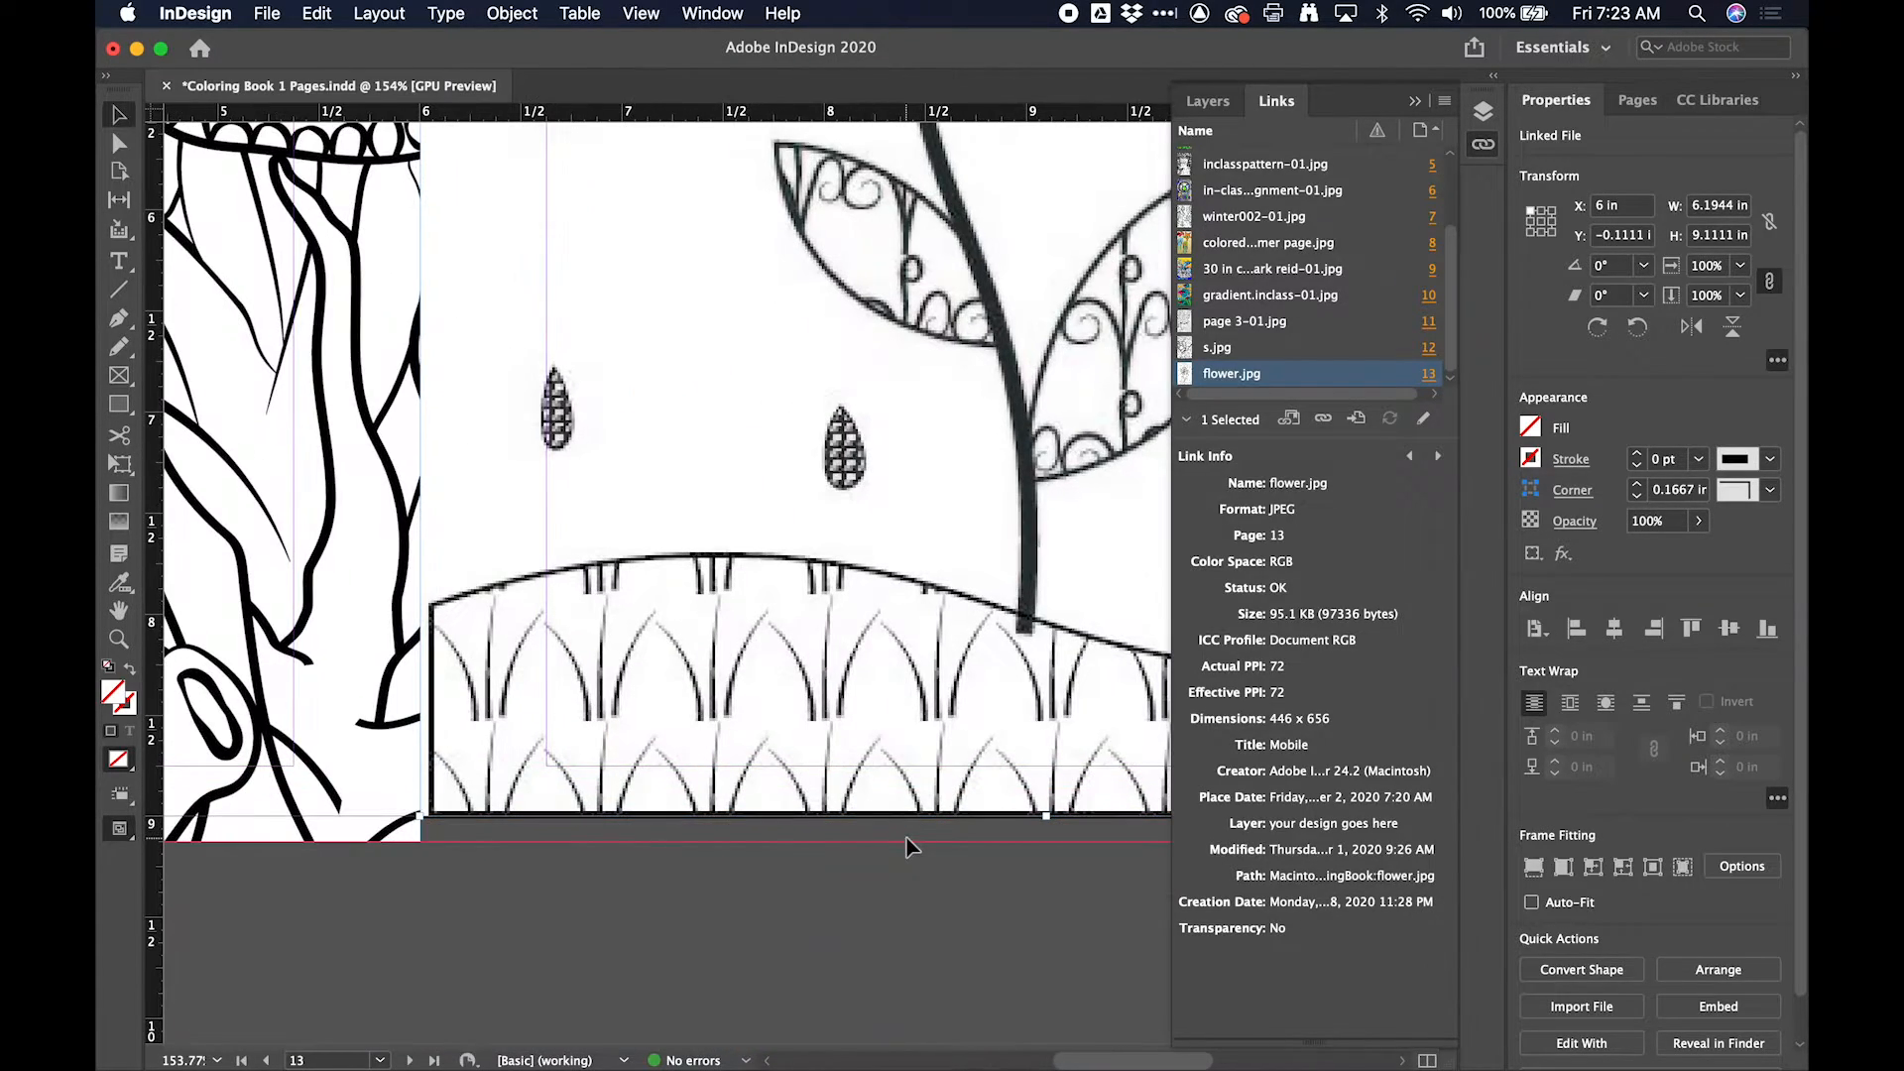
# Step: Load gradient.jpg, patterns.jpg, easter coloring book -01.jpg, stingray color book done .jpeg and whale gradience #2.jpeg from the ColoringBook folder for placing
pyautogui.scroll(-5, 862, 842)
pyautogui.scroll(-4, 859, 836)
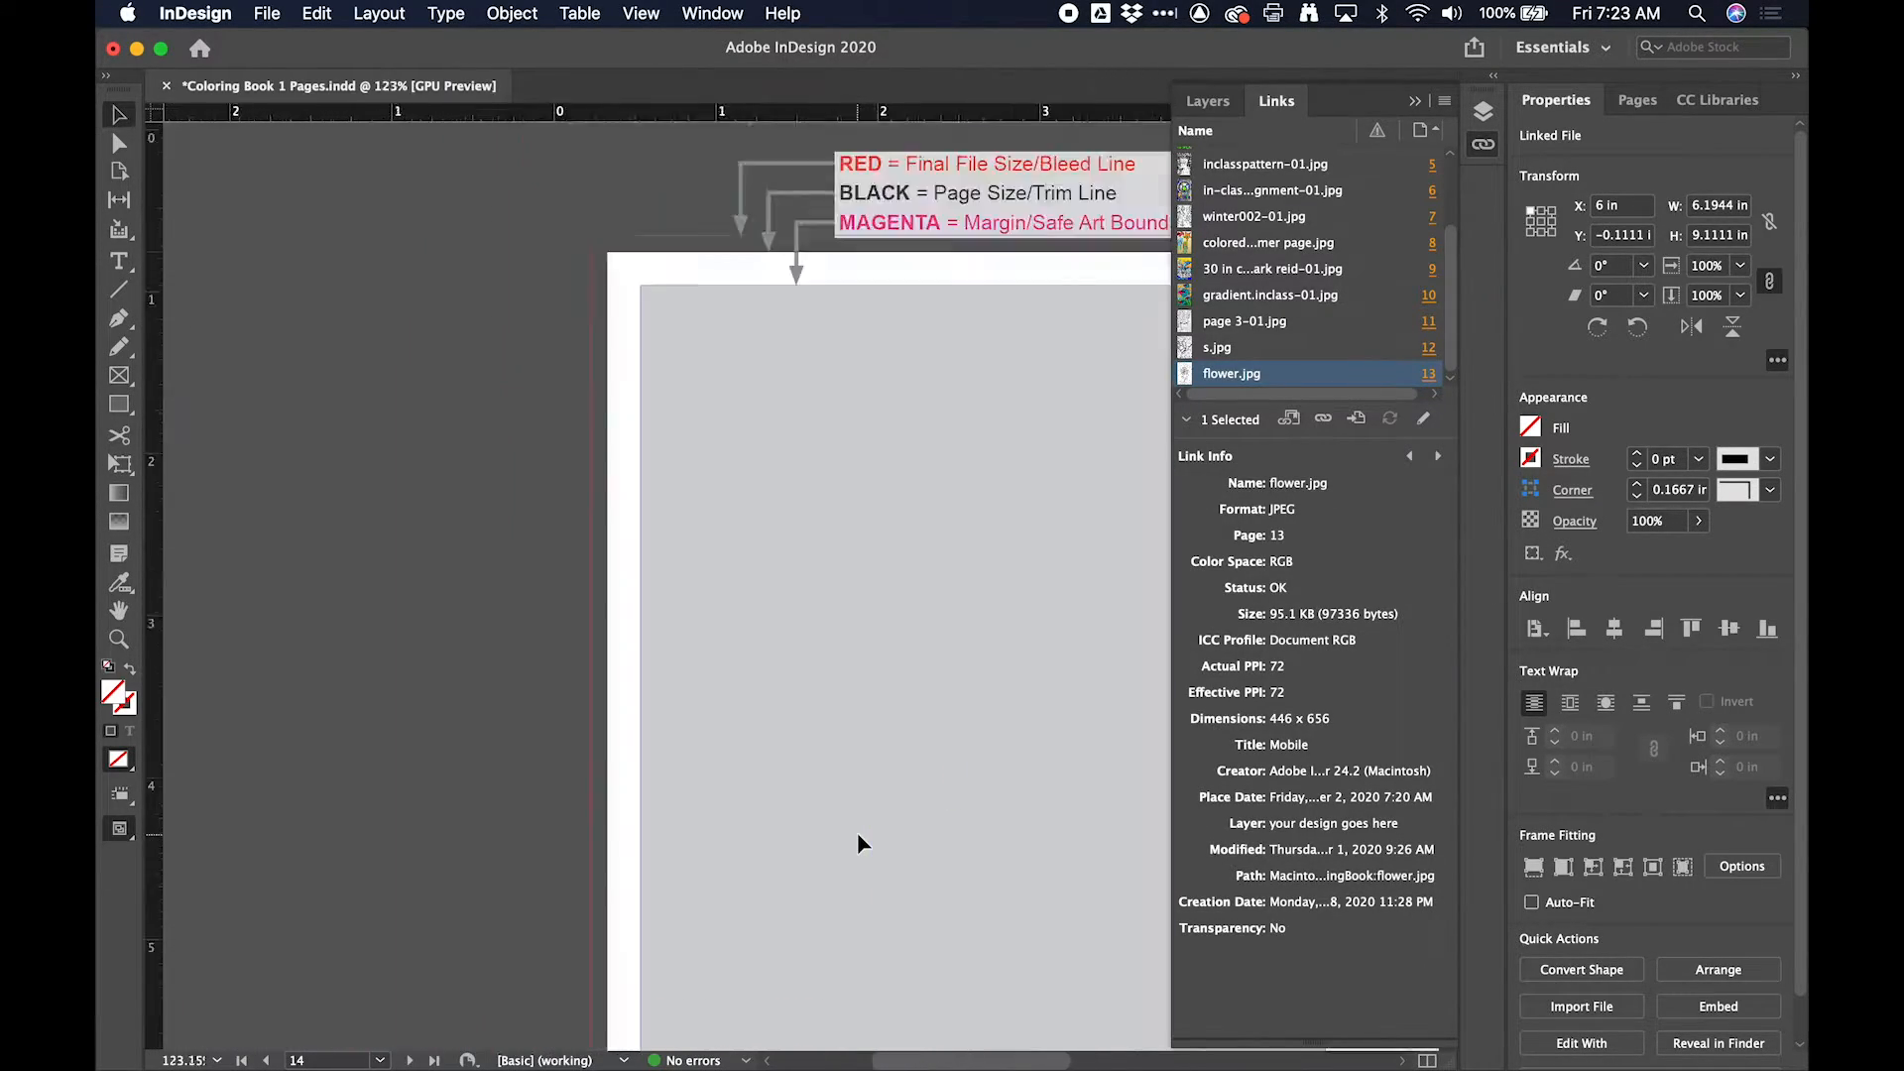
pyautogui.hscroll(3, 857, 842)
pyautogui.scroll(-2, 857, 842)
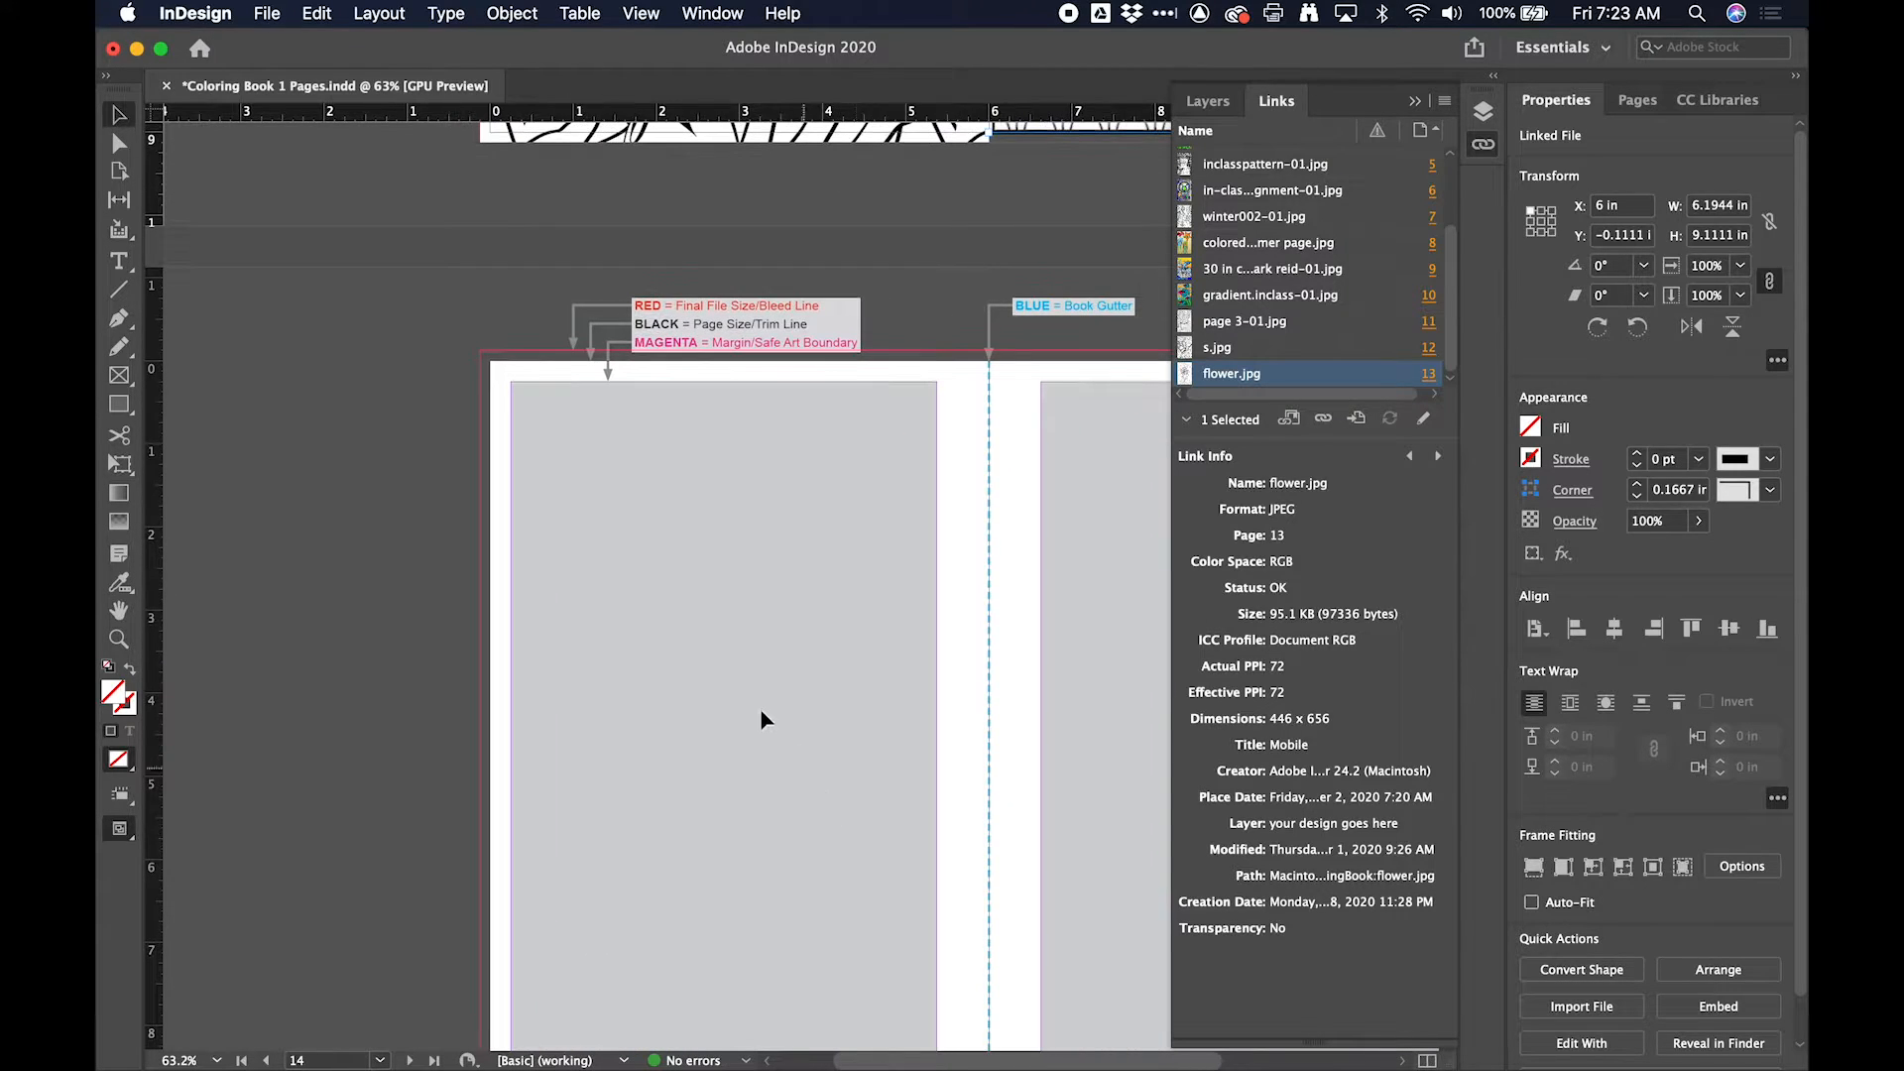
pyautogui.press('super+d')
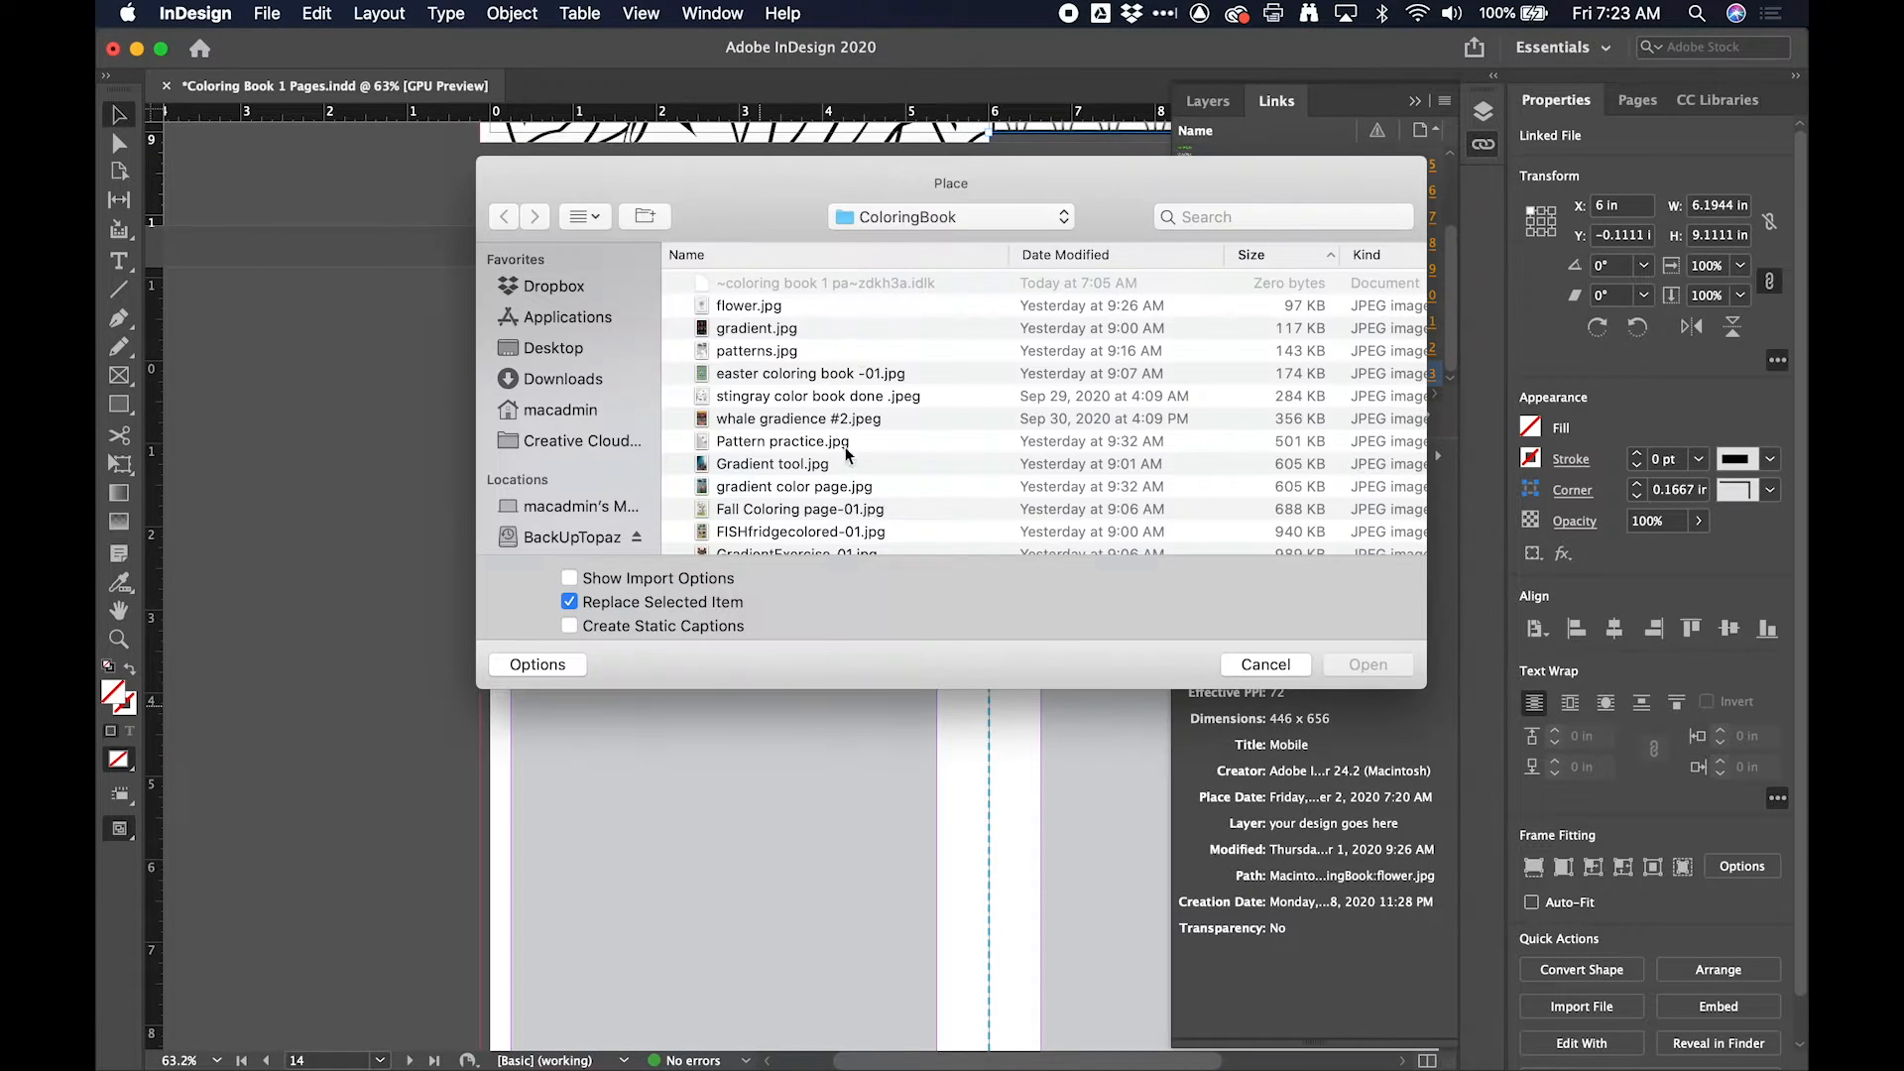
pyautogui.click(783, 328)
pyautogui.keyDown('shift'); pyautogui.click(810, 424); pyautogui.keyUp('shift')
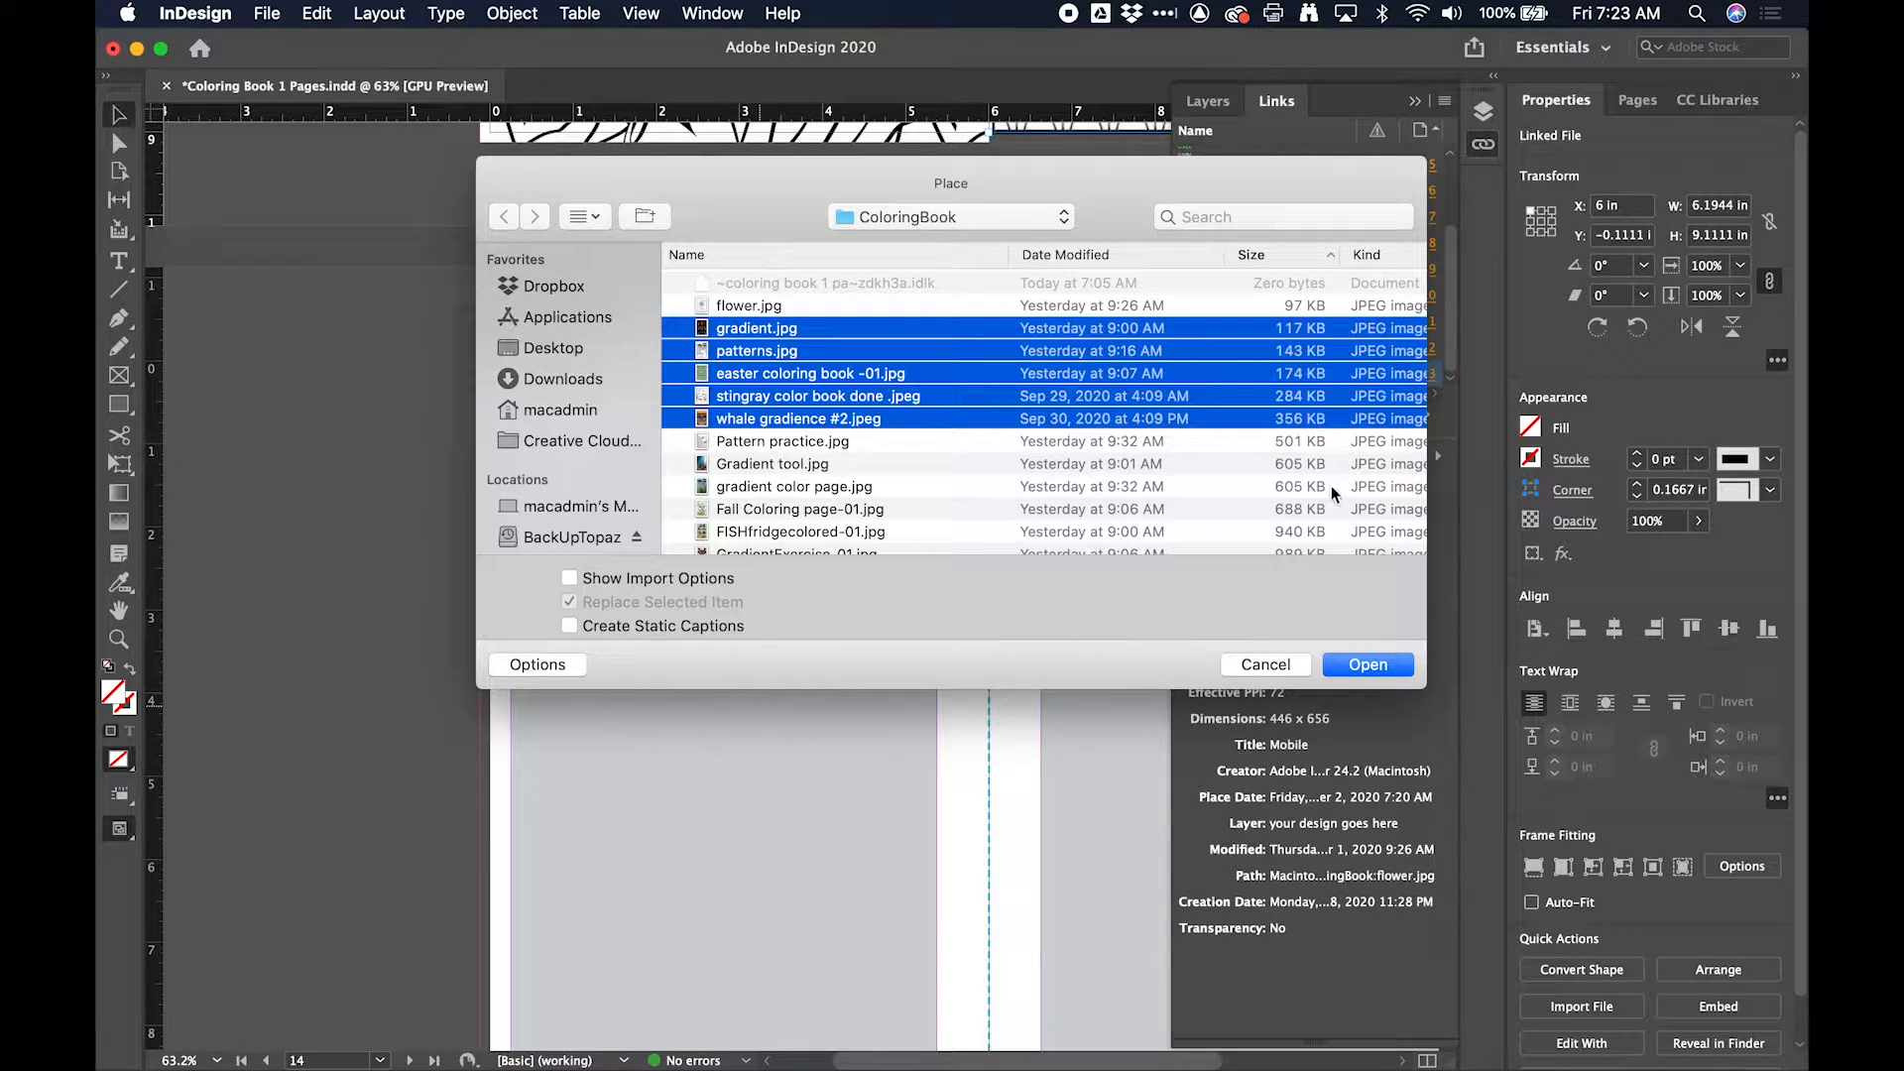
pyautogui.click(1367, 665)
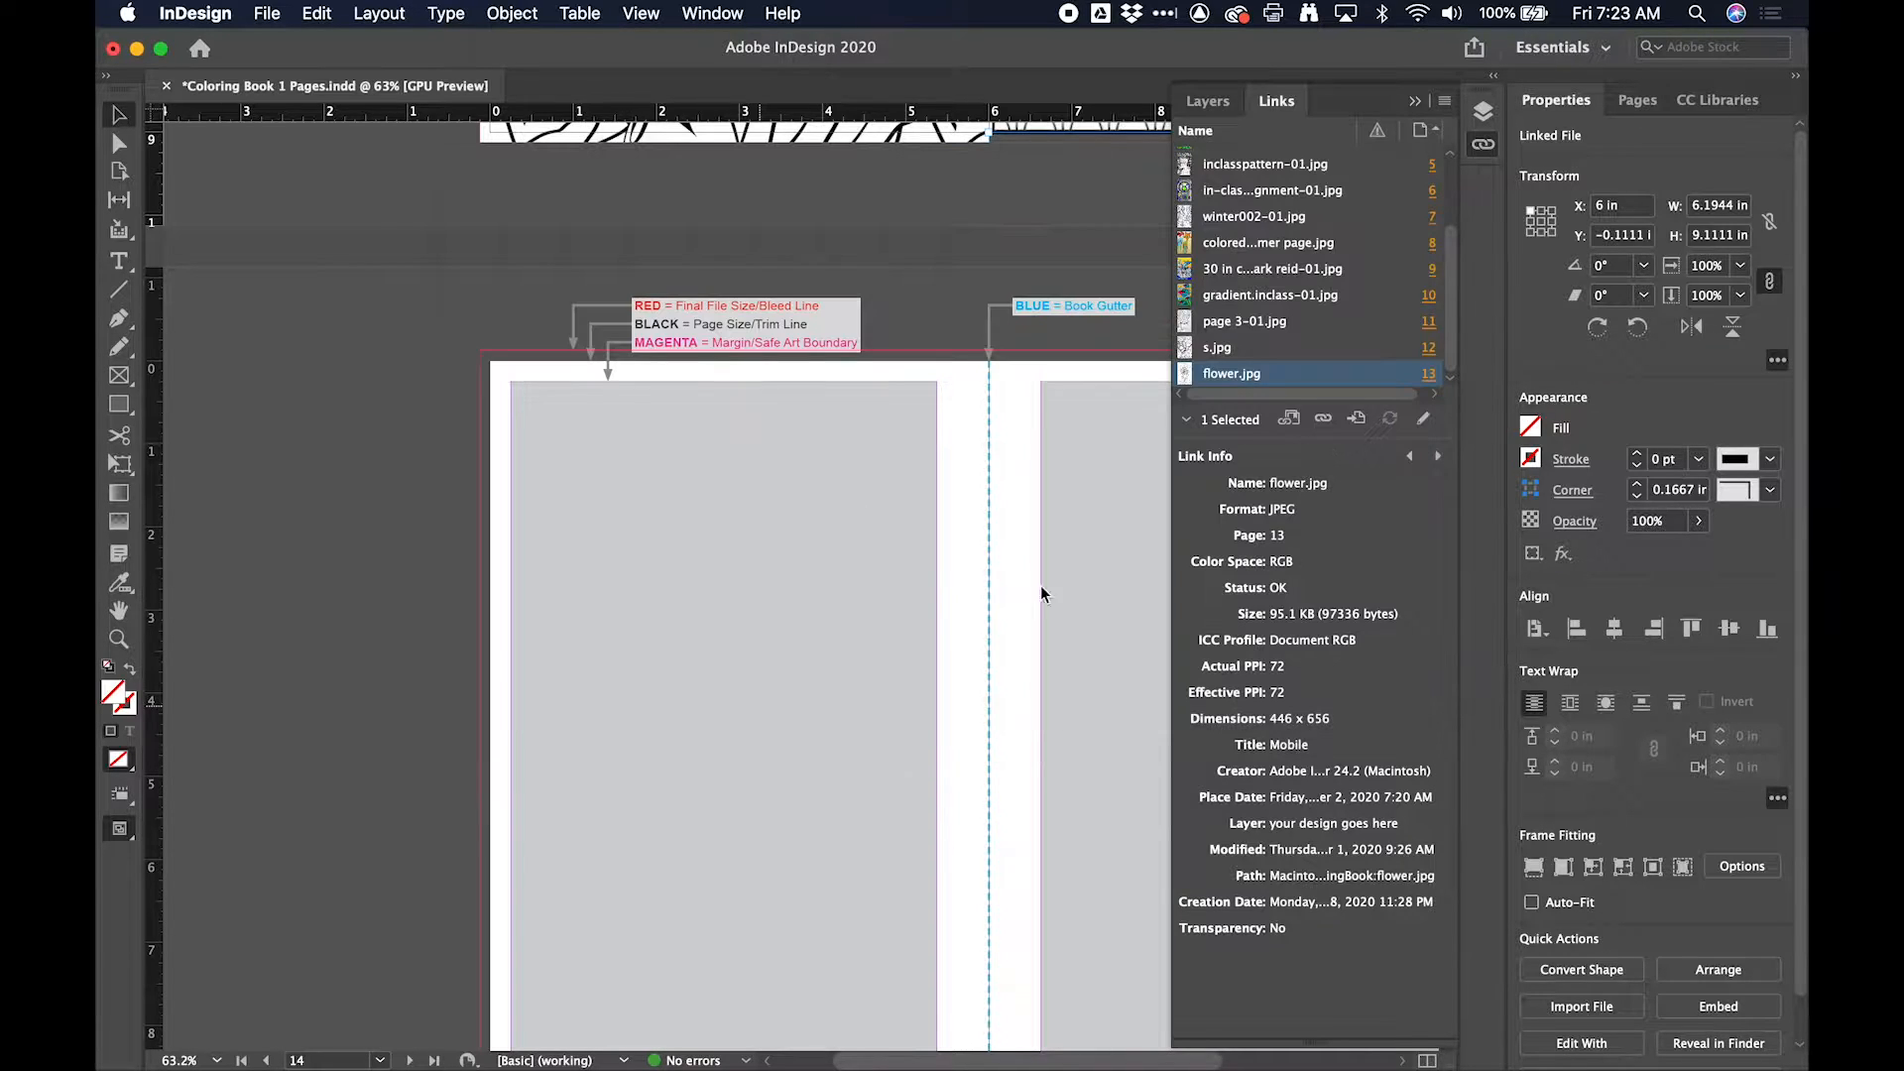
# Step: Place the five loaded images on pages 14 through 18, one per page, starting from each page's upper-left corner
pyautogui.click(537, 383)
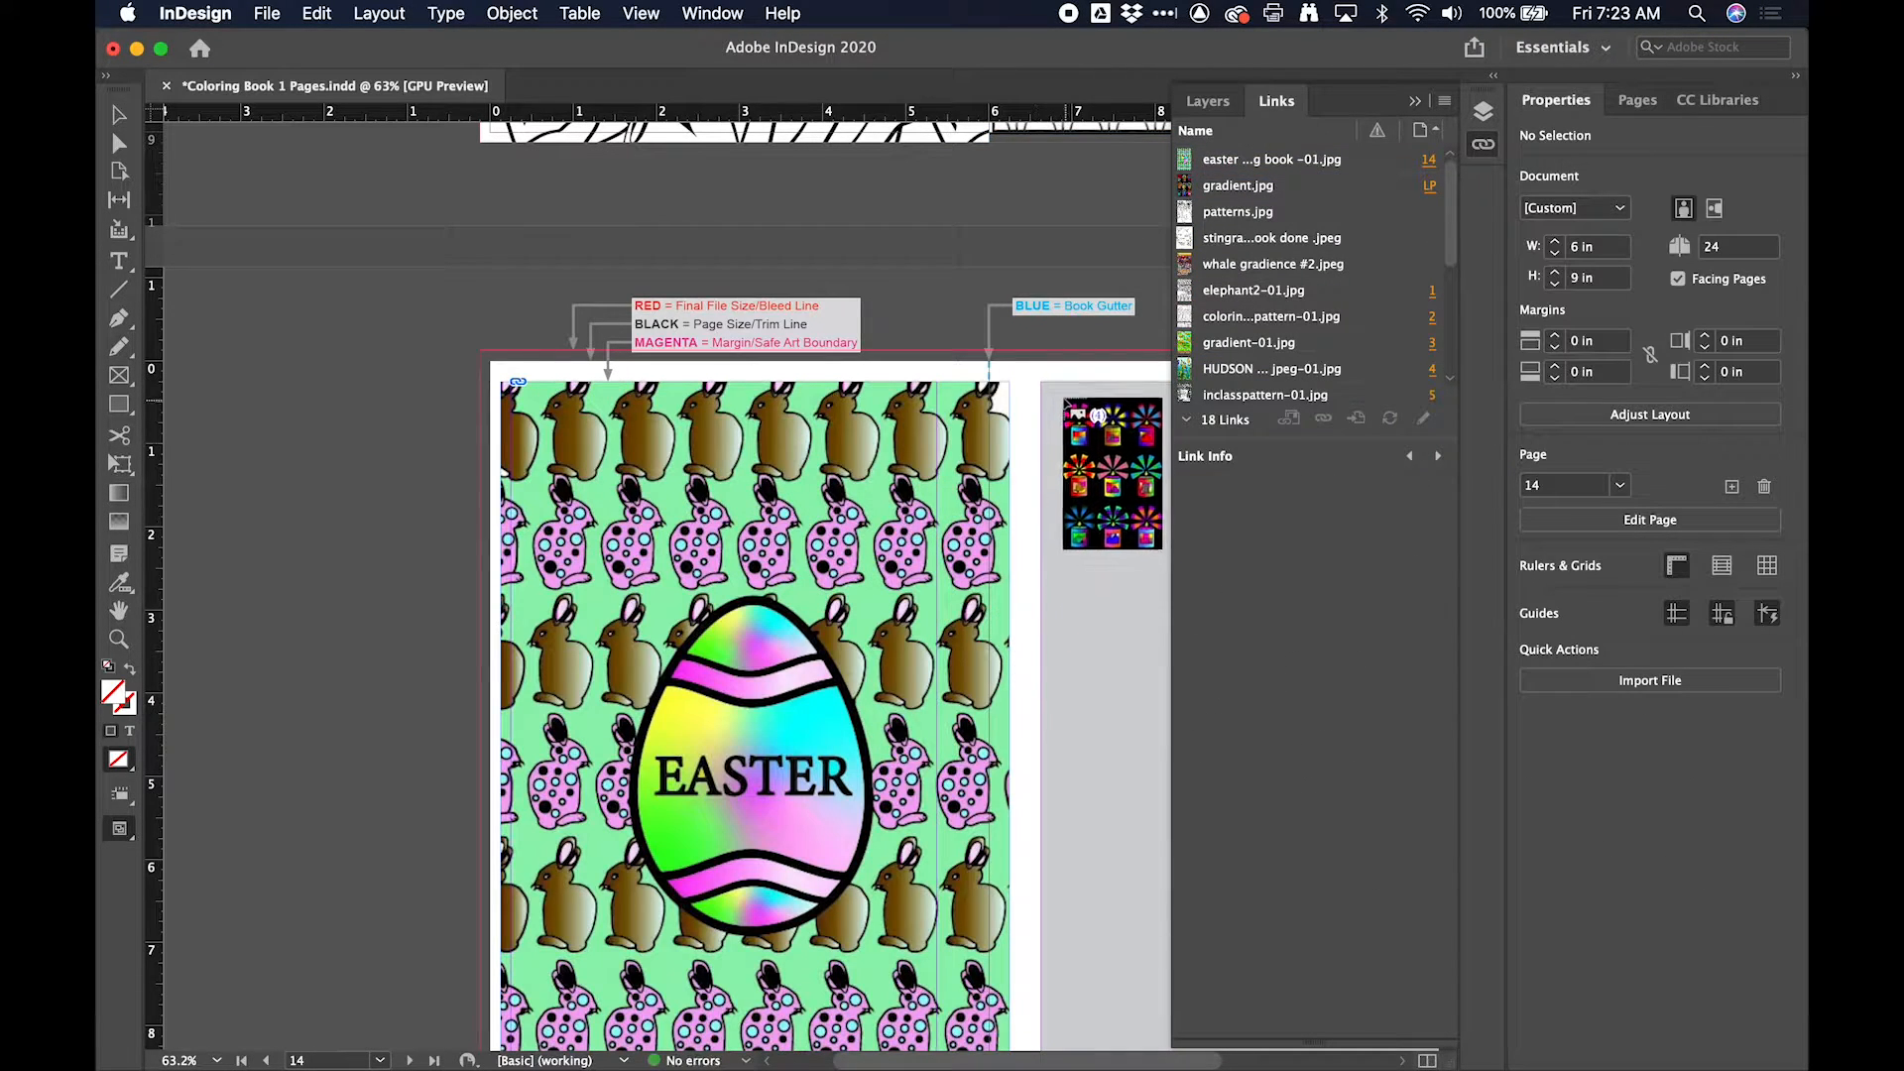
pyautogui.click(1034, 366)
pyautogui.scroll(-10, 984, 541)
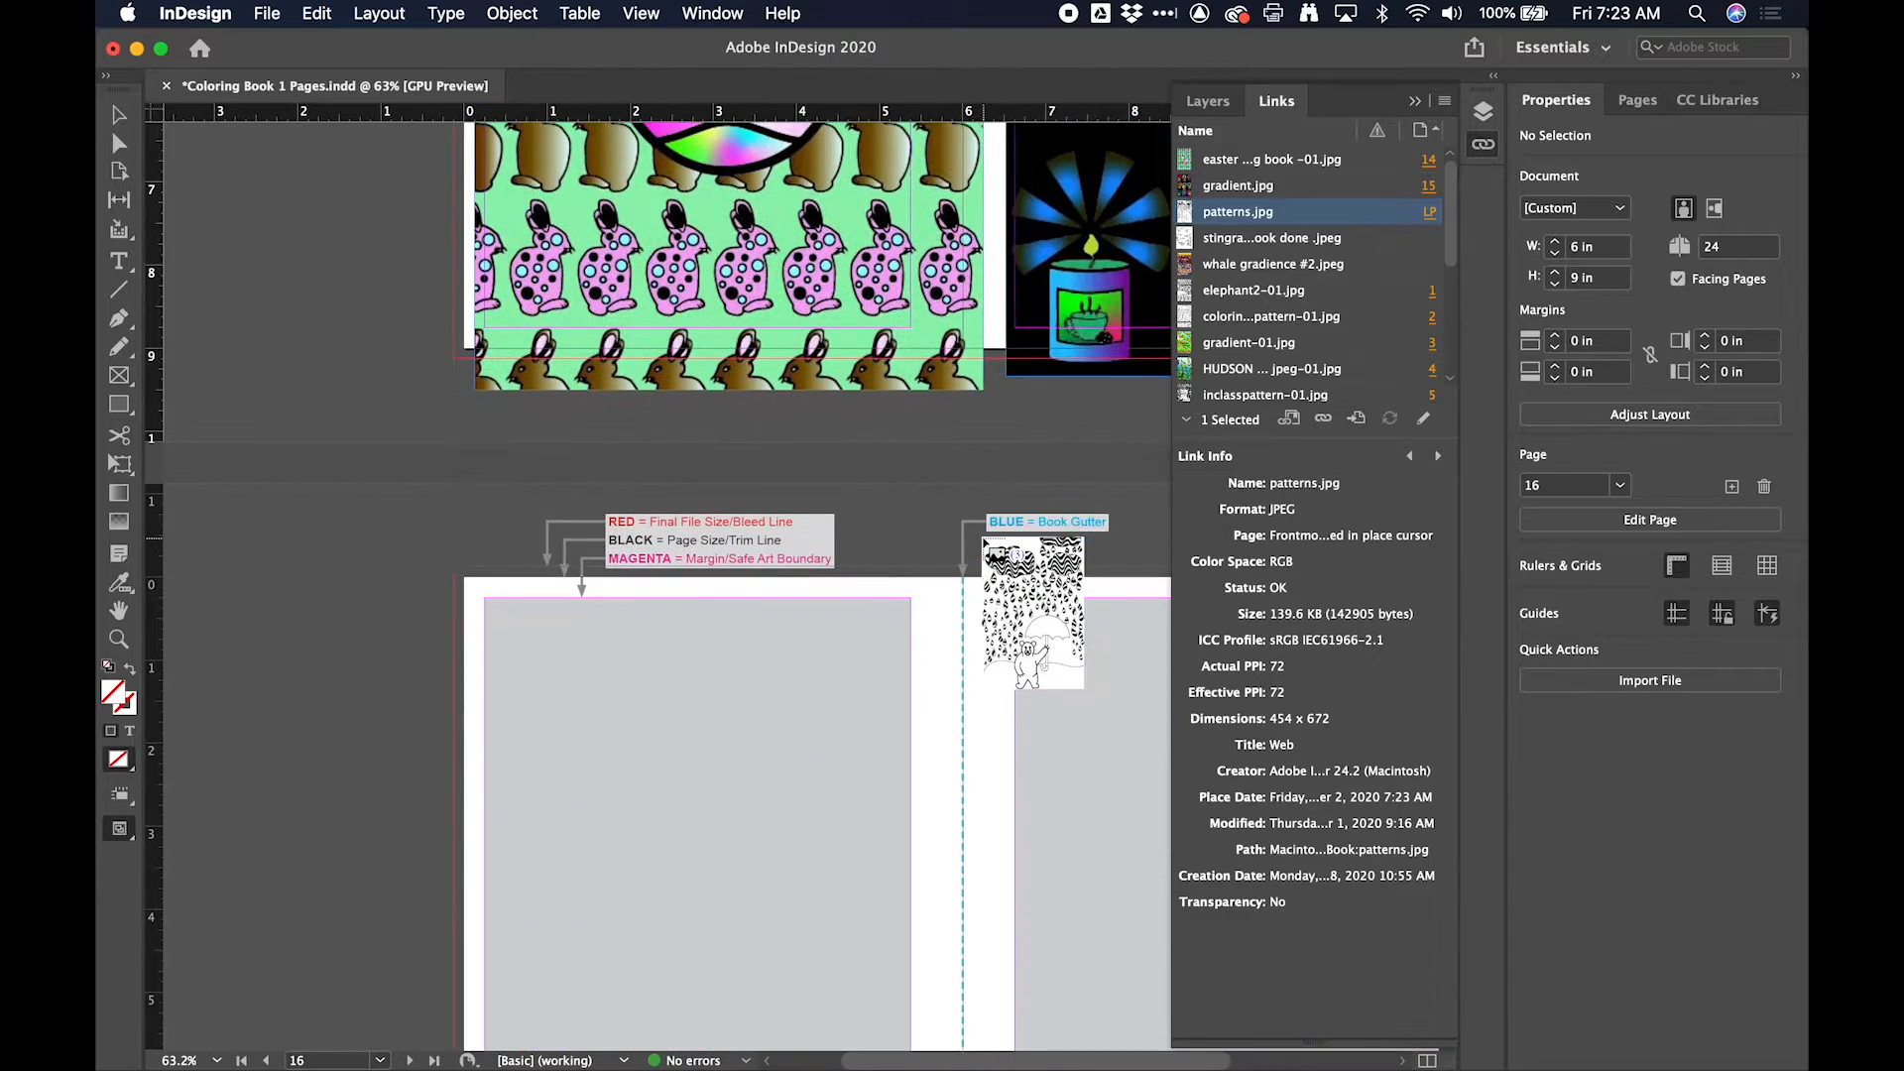
pyautogui.click(458, 569)
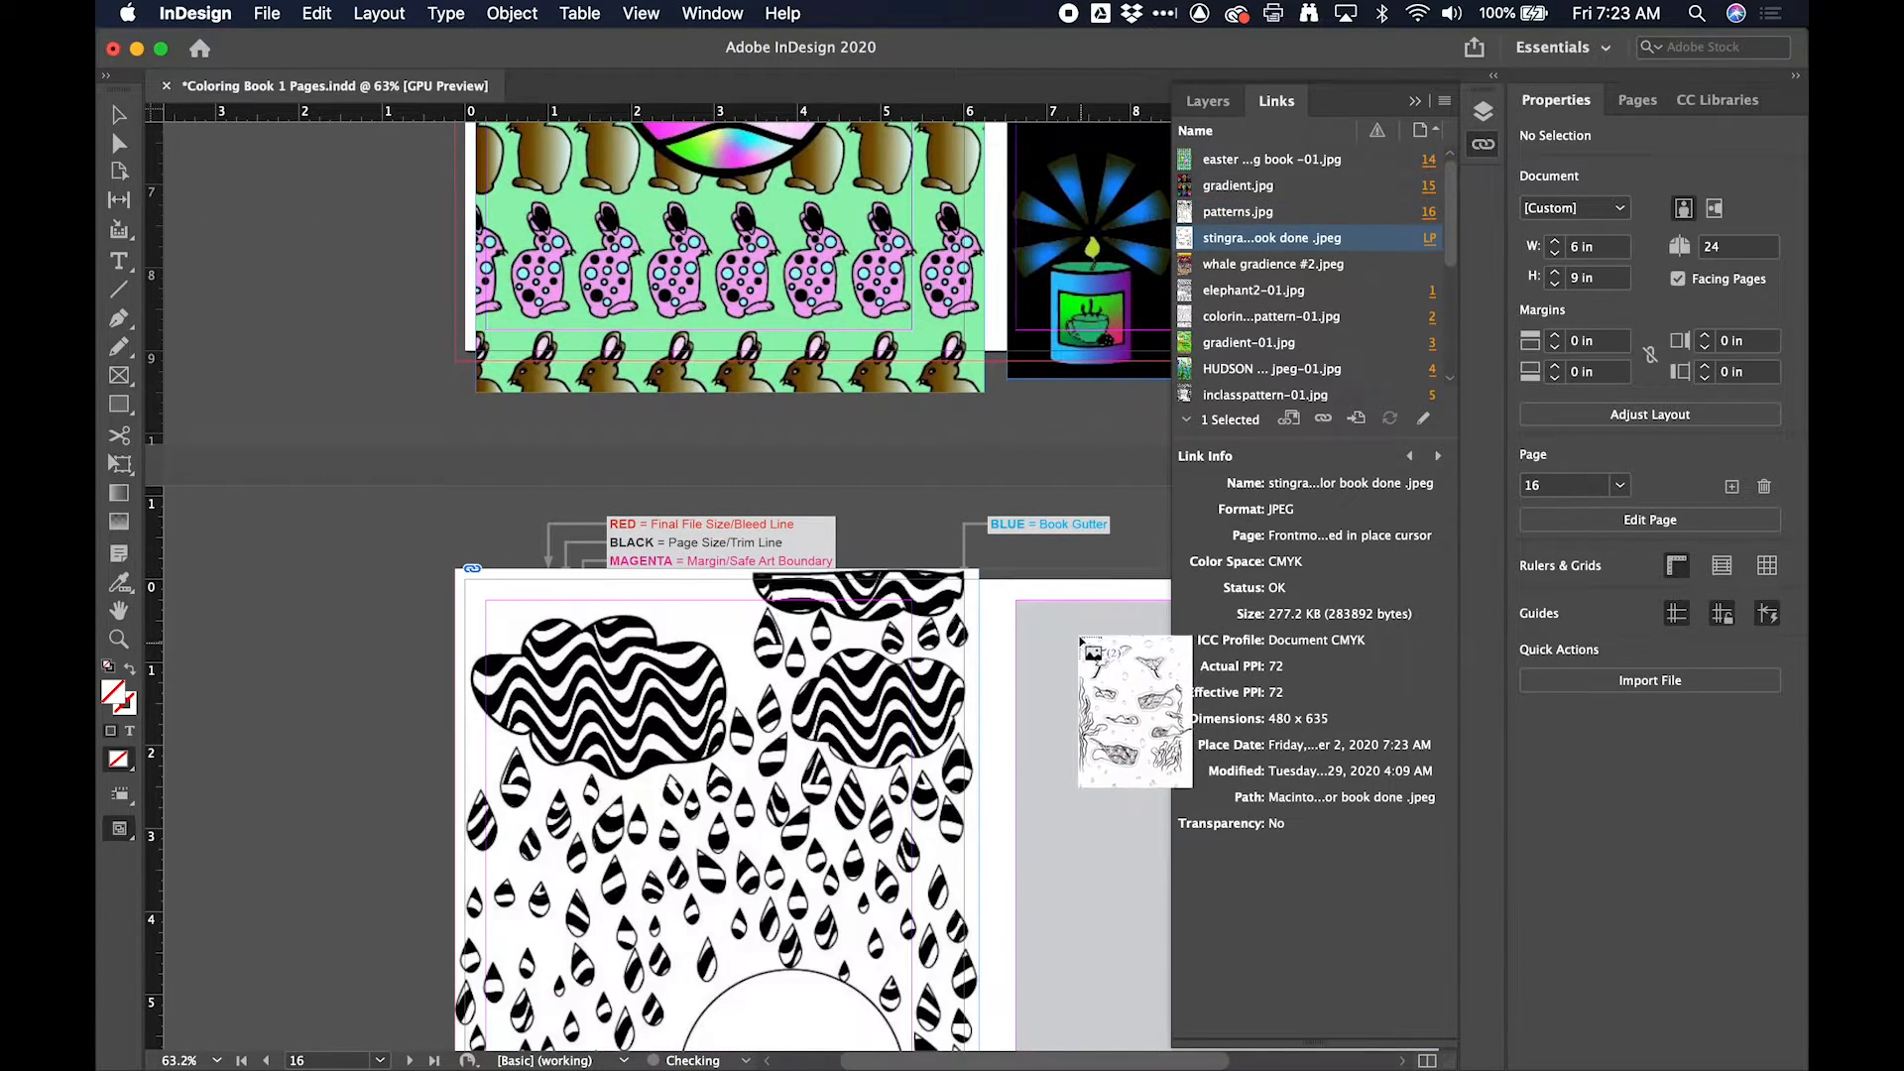
pyautogui.click(1017, 580)
pyautogui.scroll(-8, 944, 758)
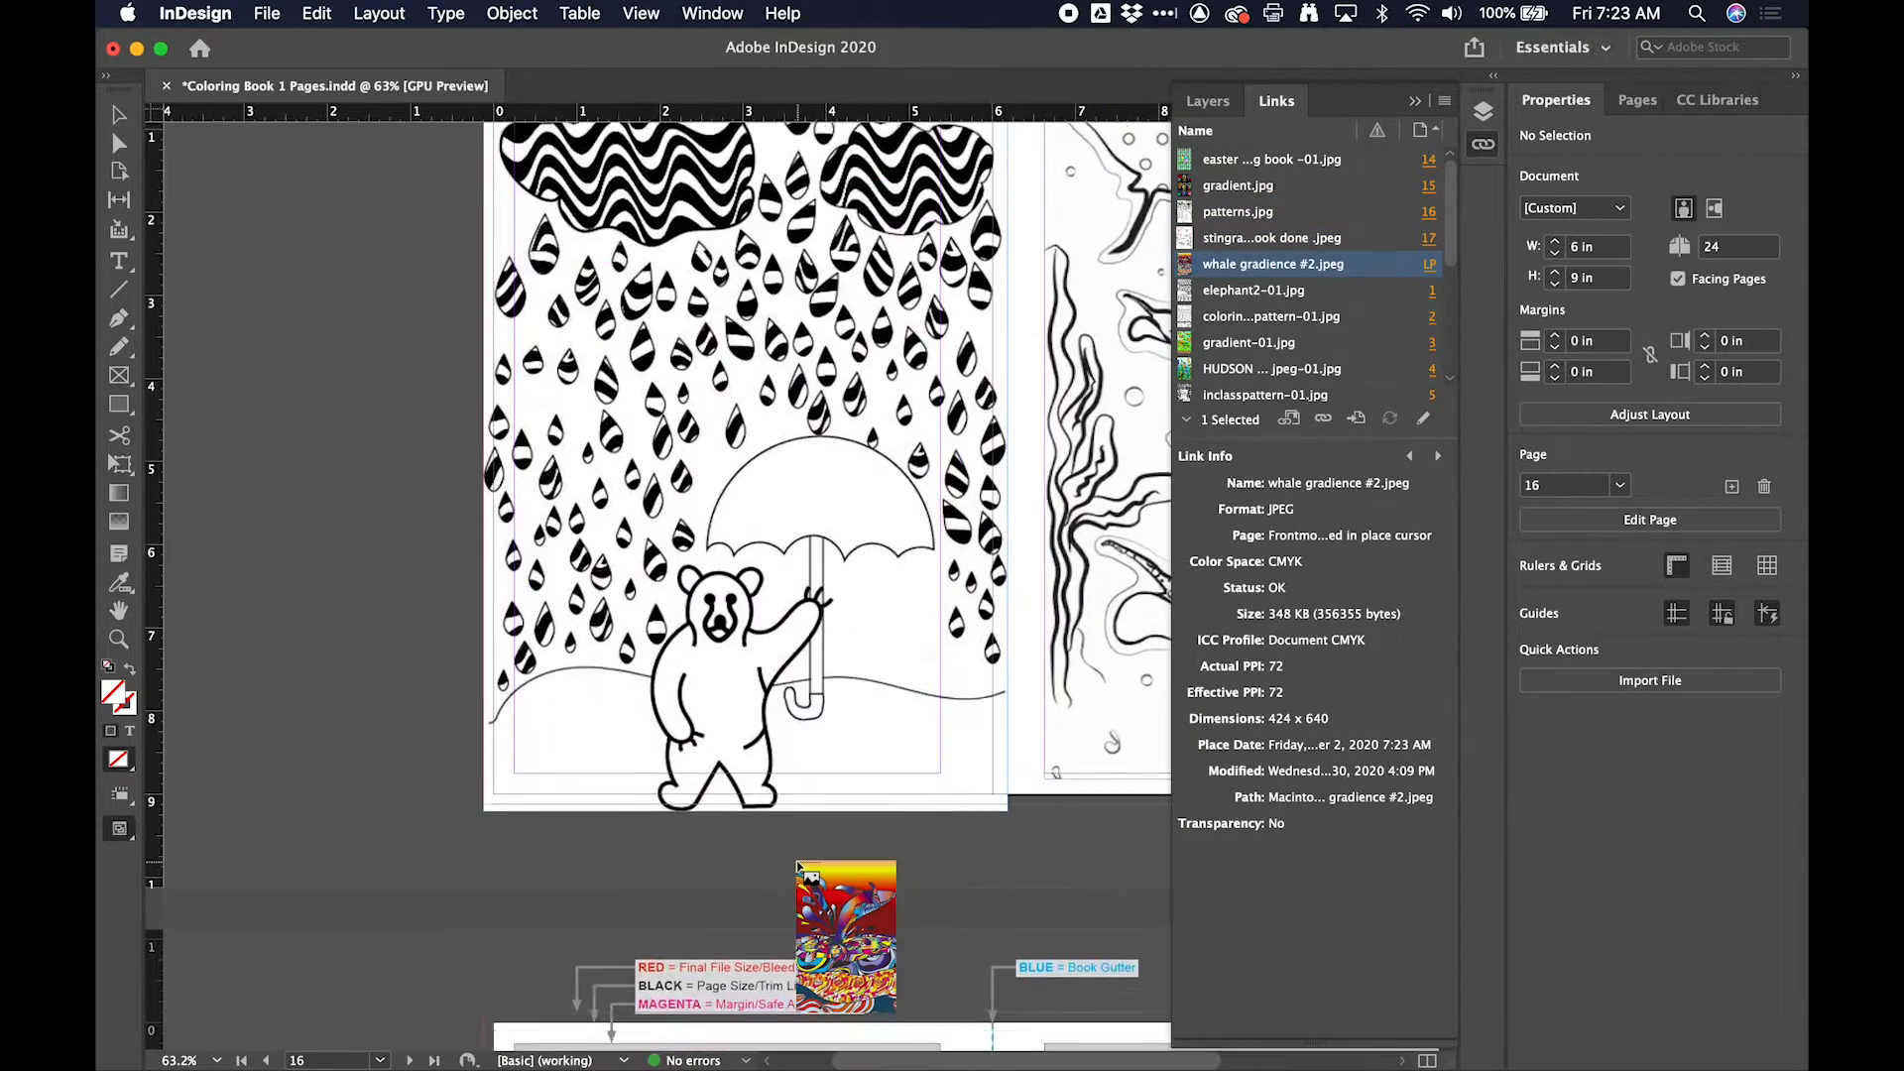
pyautogui.click(477, 856)
# Step: Move the stingray image on page 17 to X 6.22 in, Y -0.125 in and inspect its line quality up close
pyautogui.scroll(7, 980, 762)
pyautogui.moveTo(984, 764); pyautogui.dragTo(949, 764)
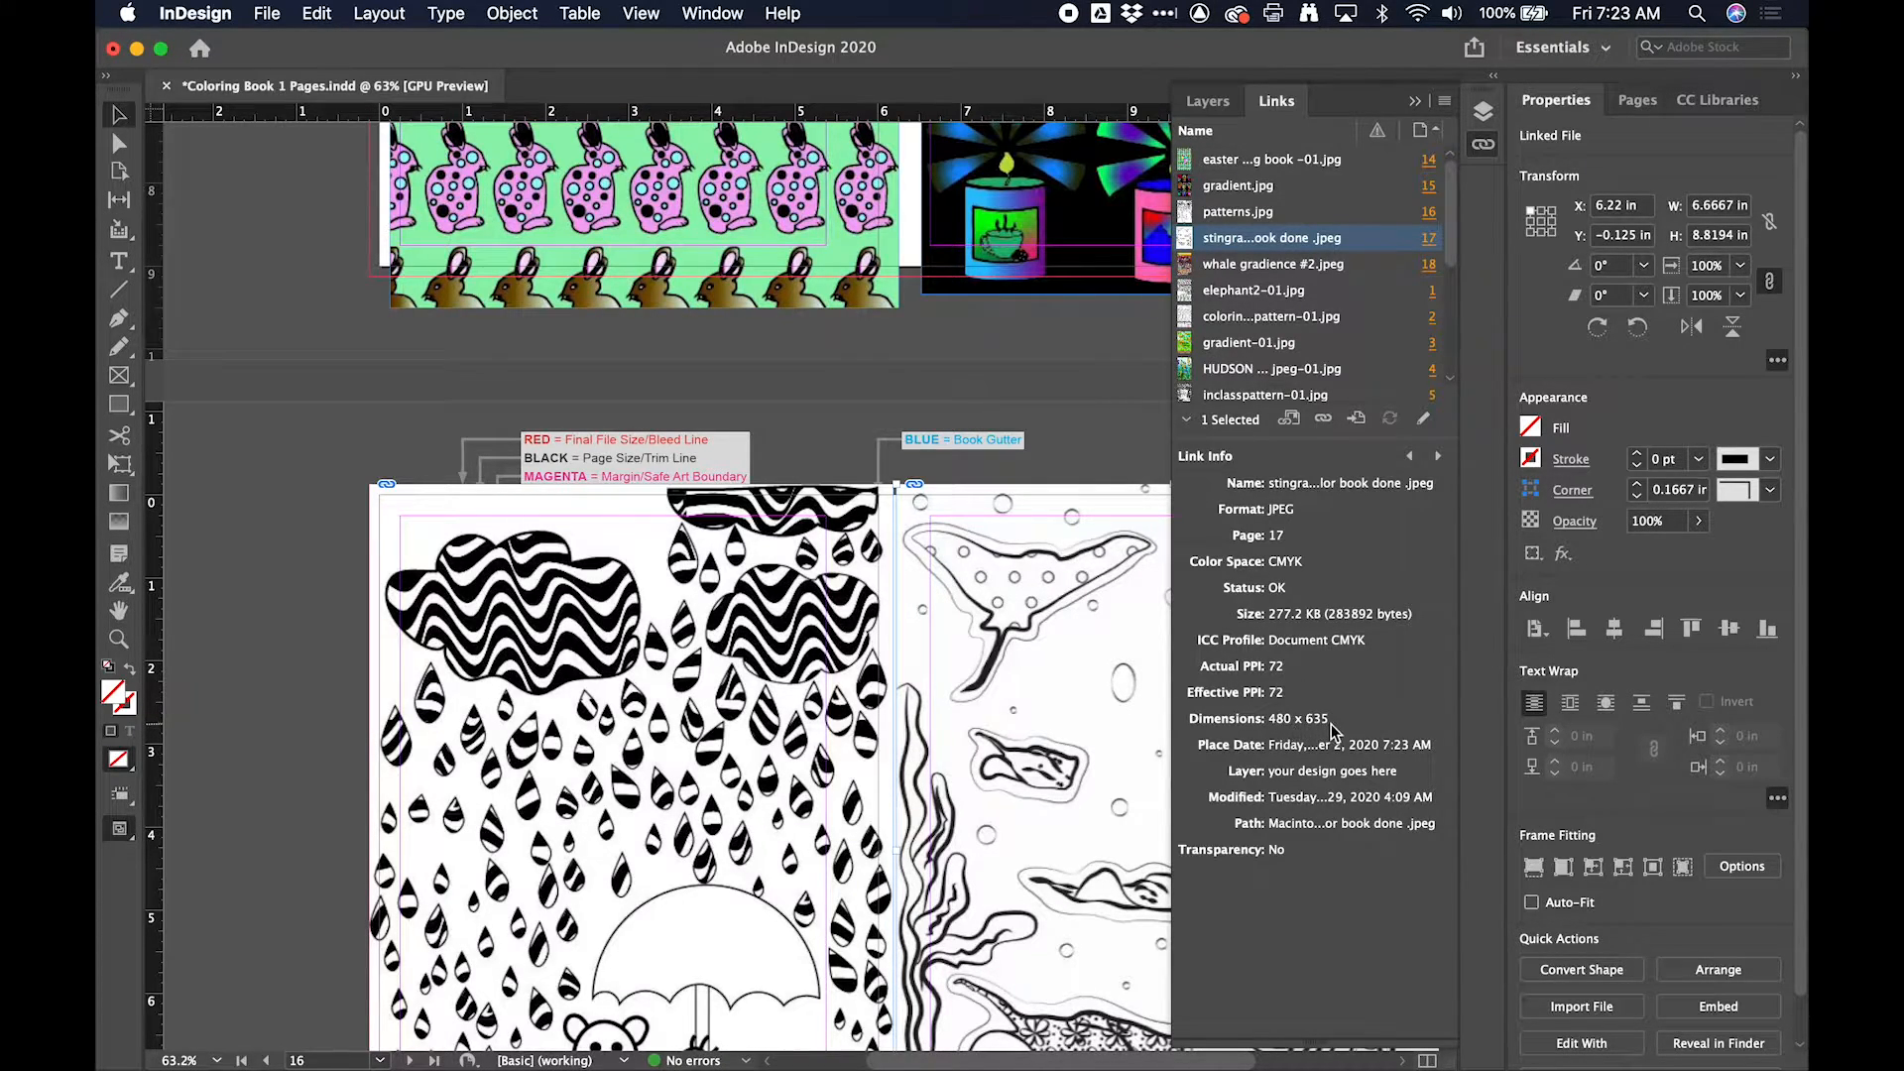
pyautogui.scroll(5, 1018, 653)
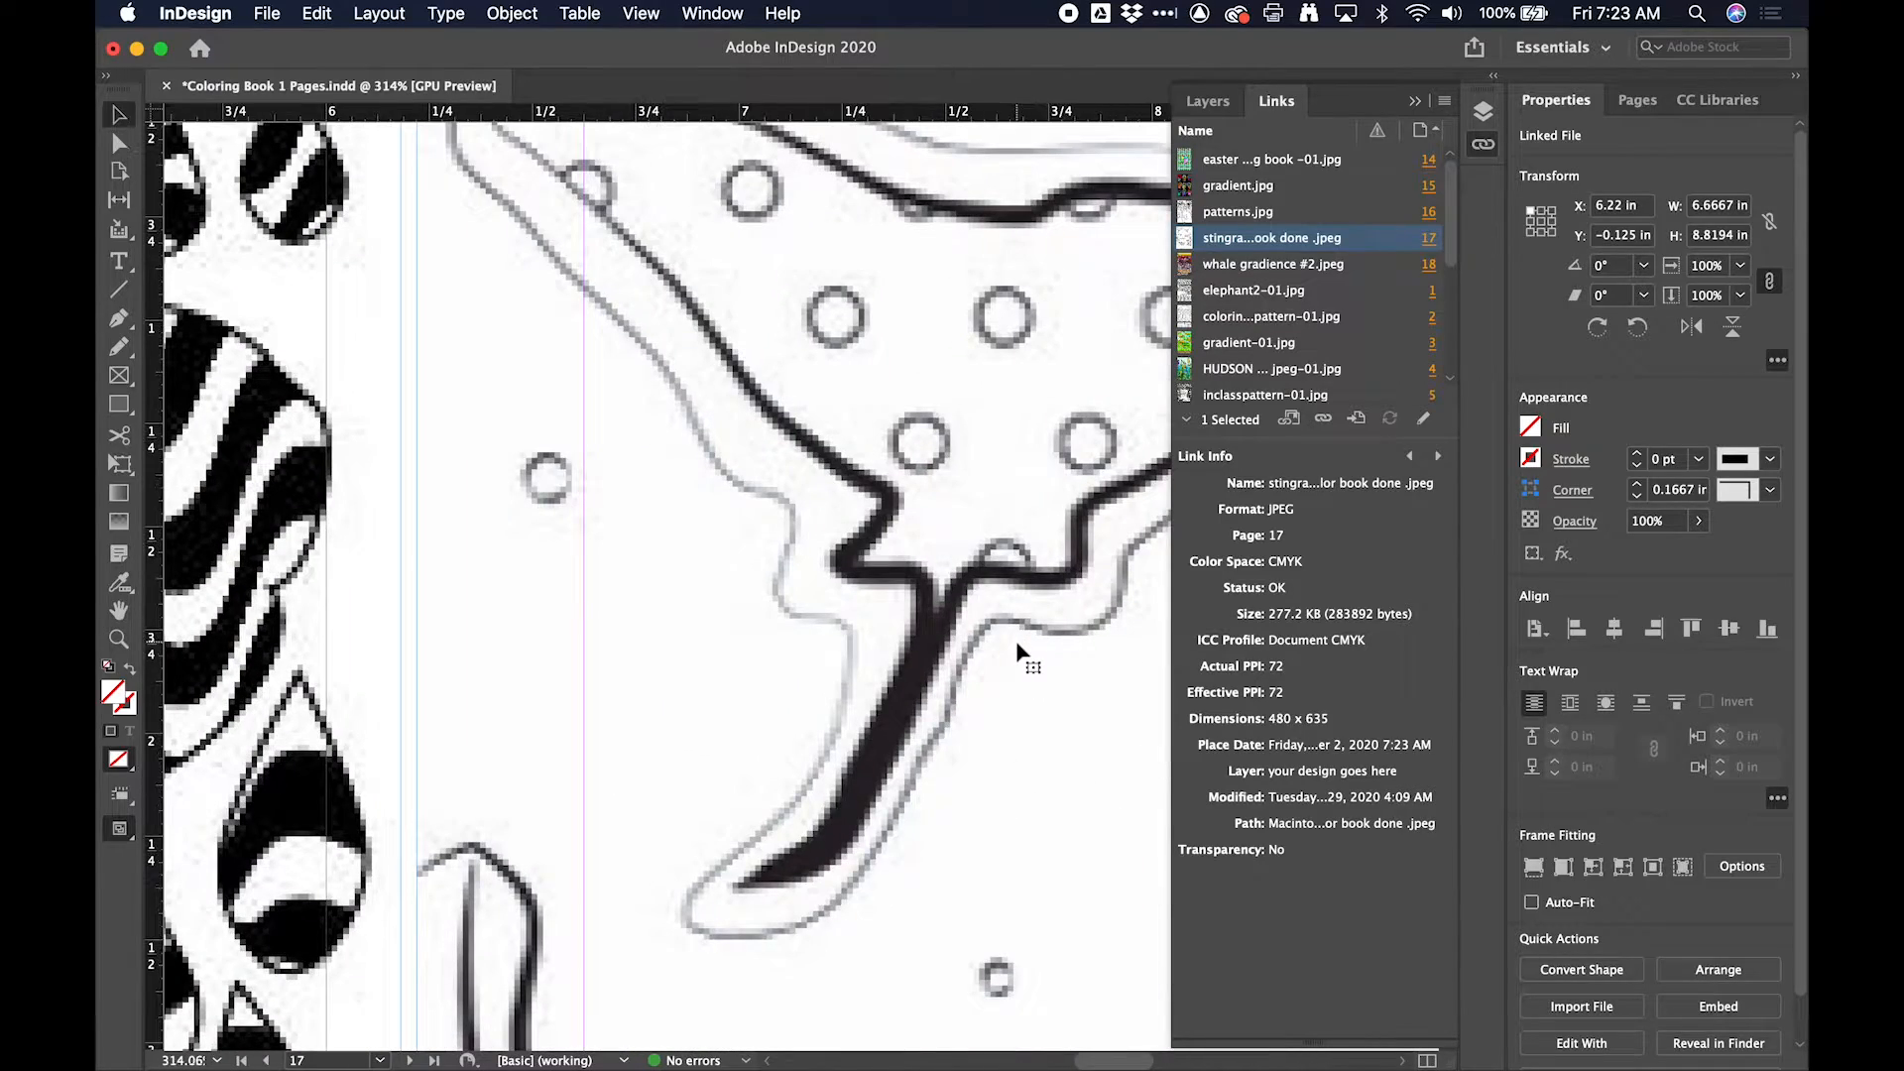
# Step: Move the rain-pattern bear image on page 16 to X -0.125 in, Y -0.125 in and inspect its pattern detail
pyautogui.hscroll(-15, 1018, 653)
pyautogui.scroll(8, 1019, 652)
pyautogui.scroll(-3, 904, 649)
pyautogui.hscroll(-7, 903, 648)
pyautogui.scroll(1, 903, 649)
pyautogui.moveTo(901, 649); pyautogui.dragTo(821, 722)
pyautogui.scroll(-4, 821, 722)
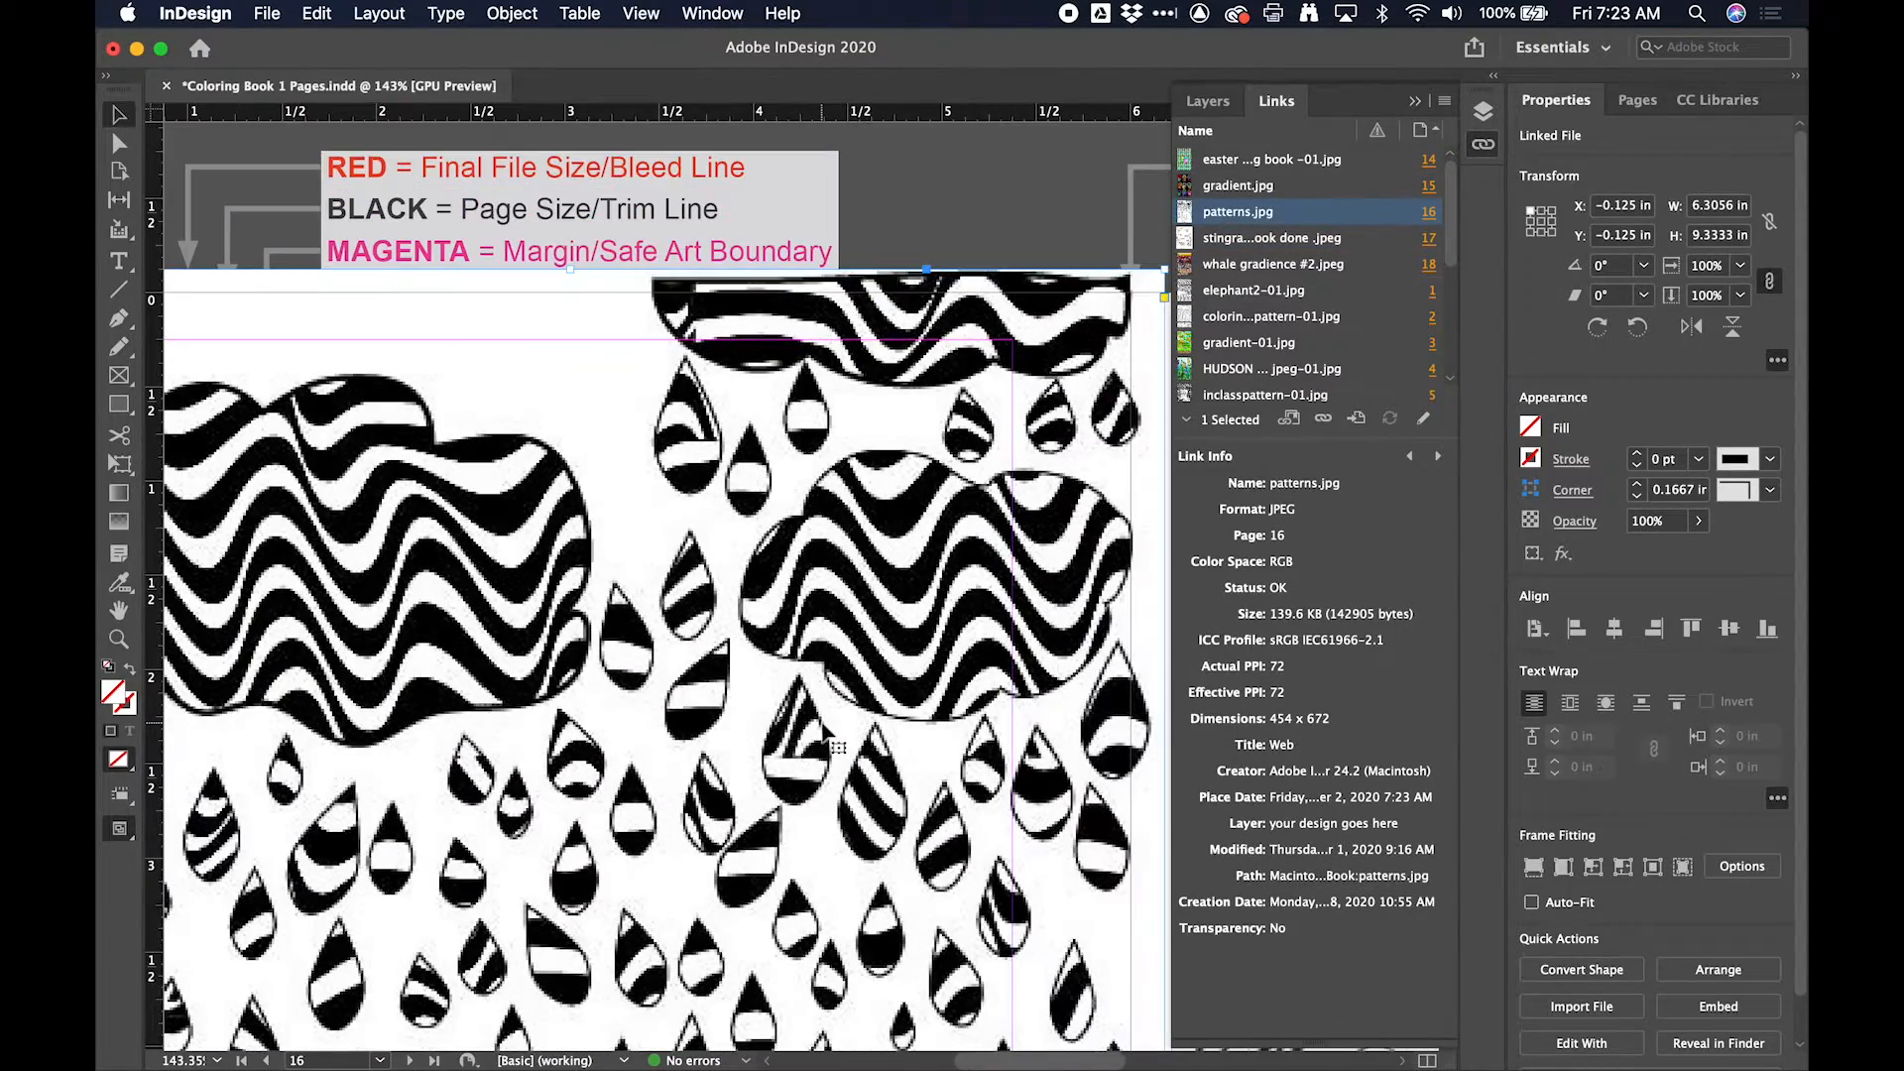
# Step: Shift the rain-pattern bear image up to Y -0.2083 in and check its lower, upper and right edges against the bleed lines
pyautogui.scroll(-10, 1010, 709)
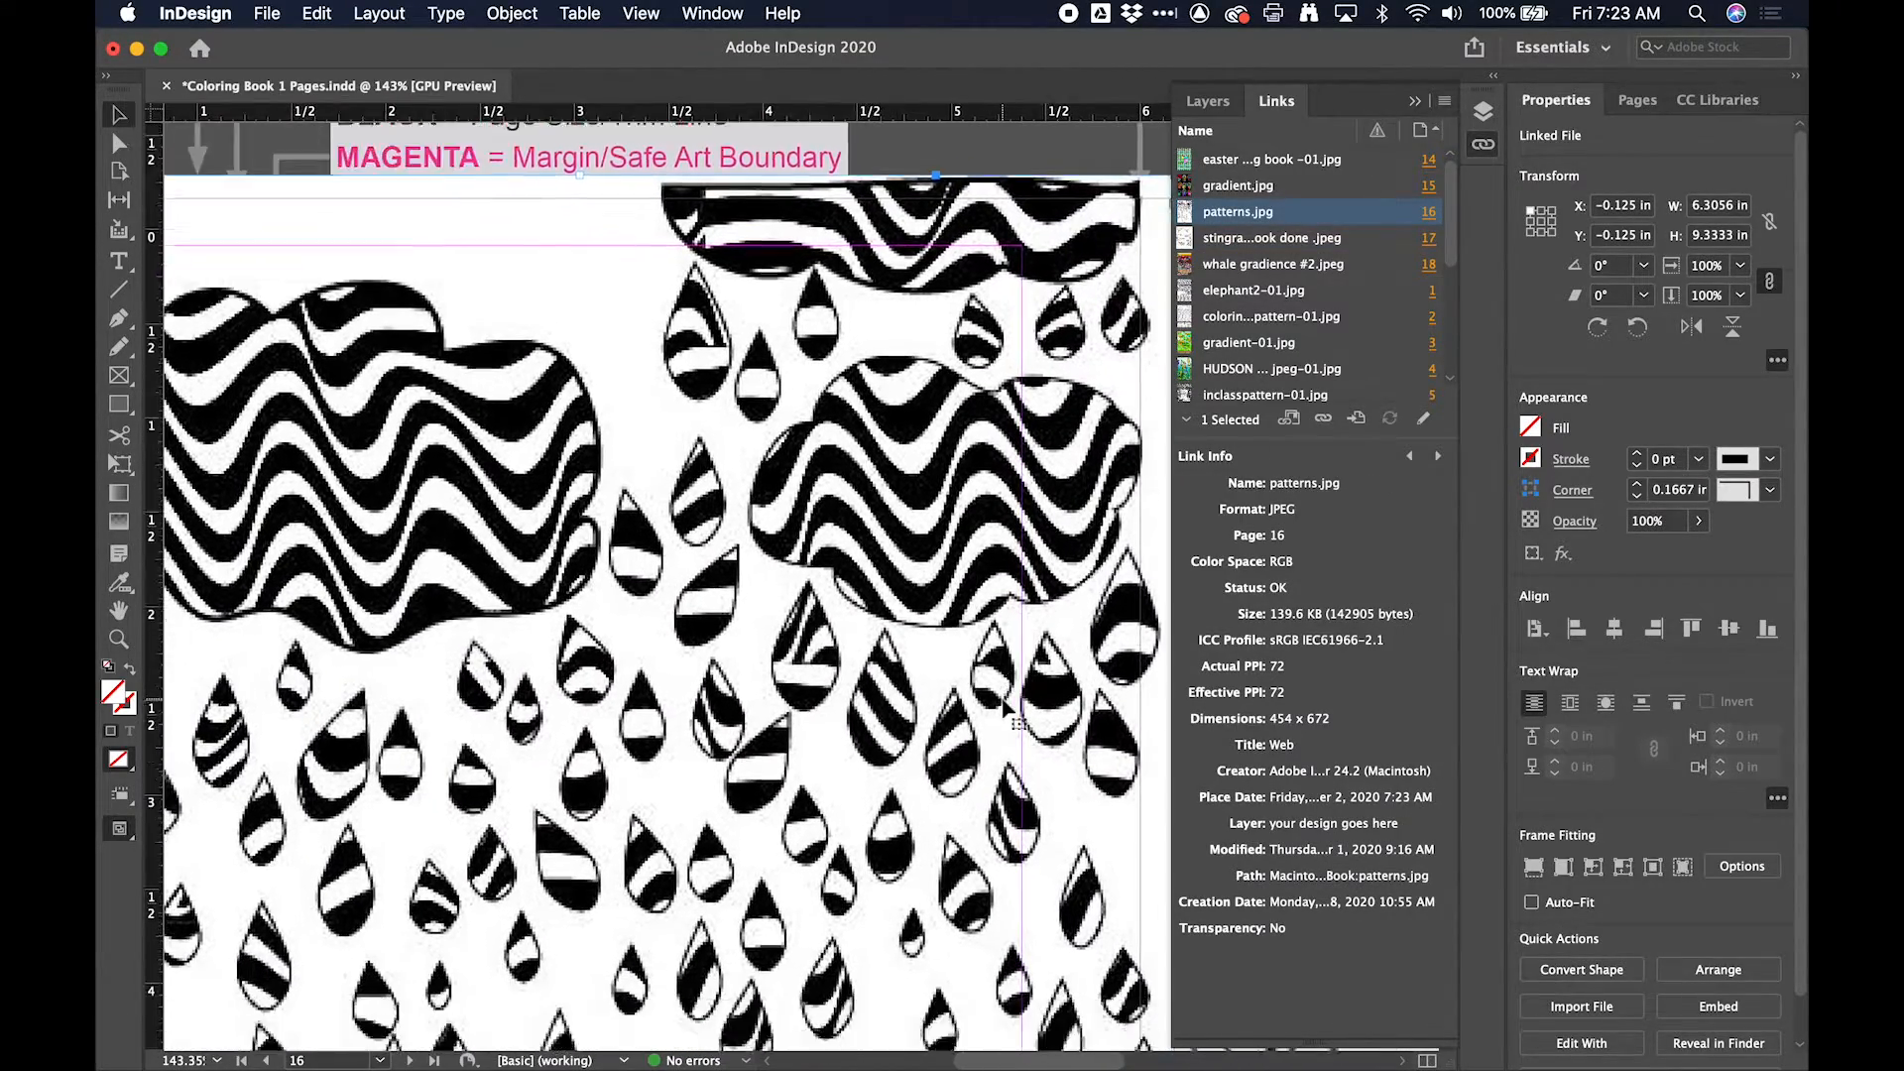
pyautogui.scroll(-5, 1003, 702)
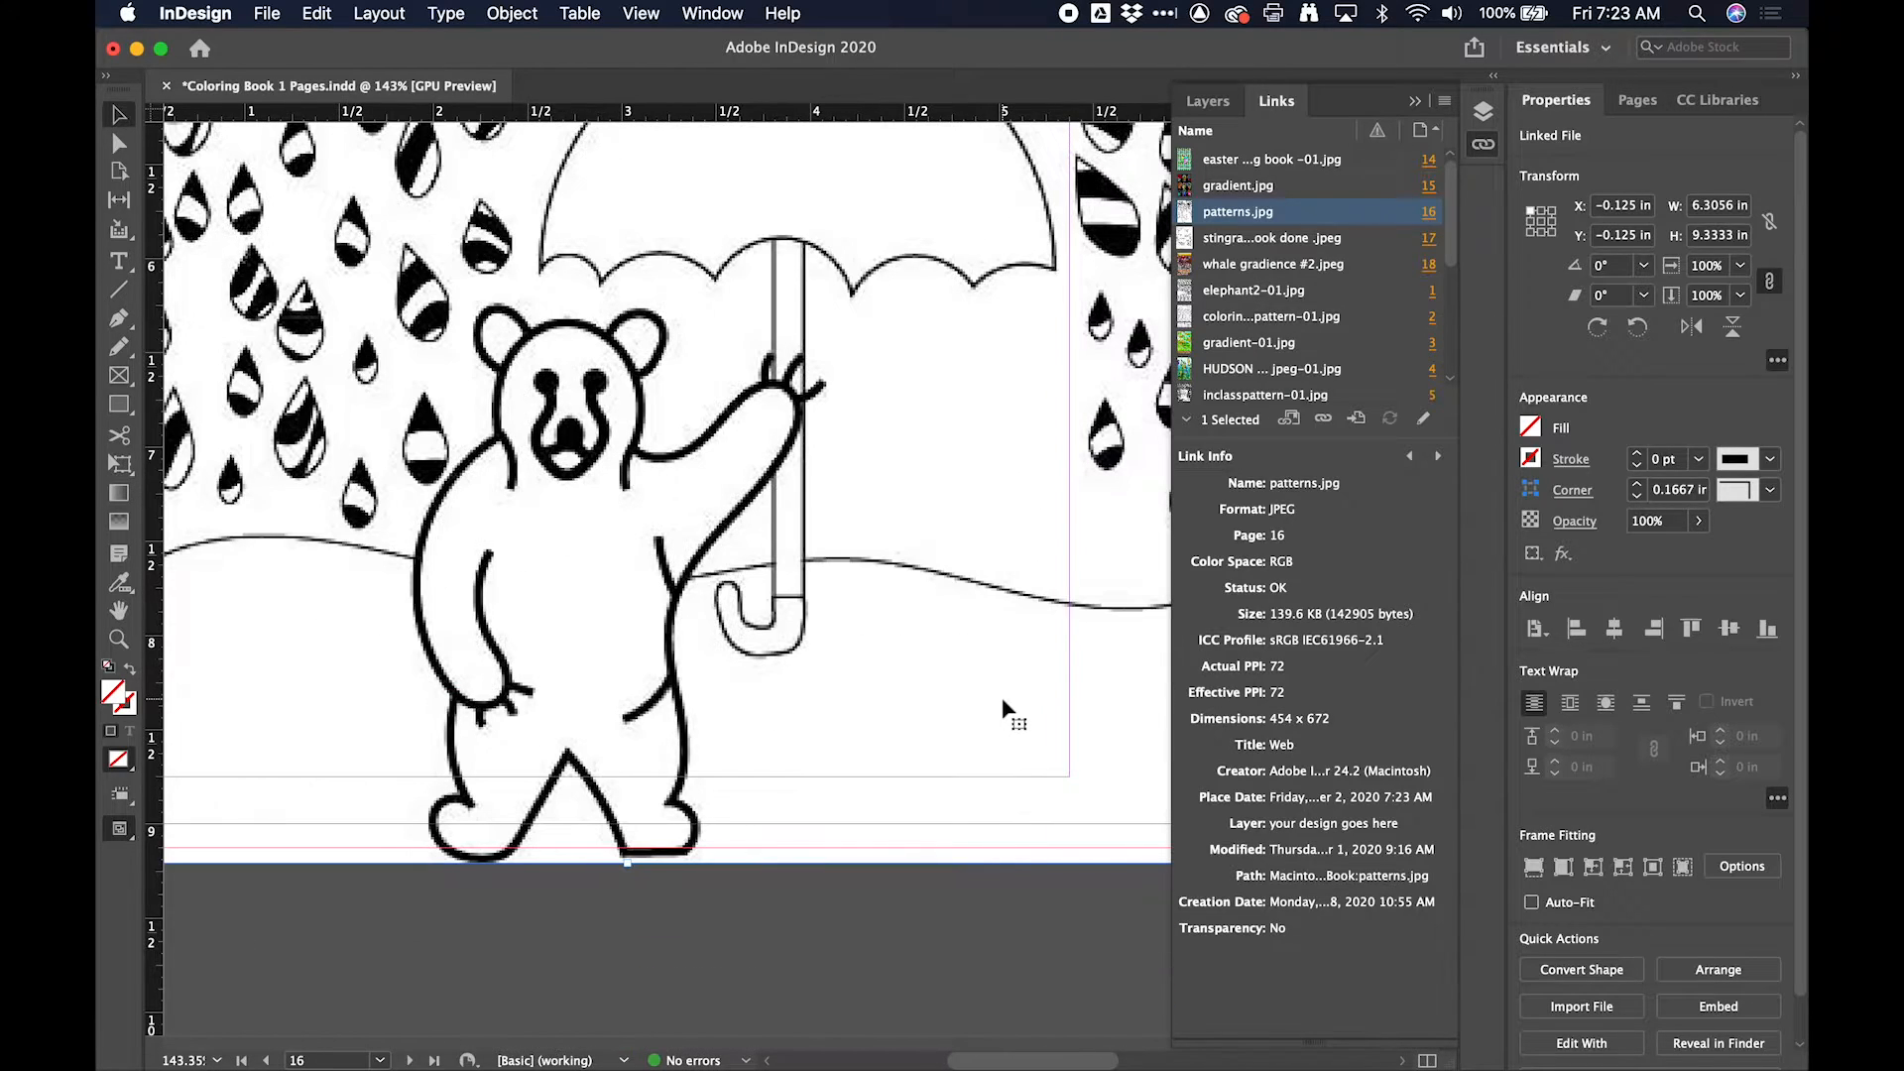
pyautogui.scroll(-2, 1003, 702)
pyautogui.moveTo(898, 780); pyautogui.dragTo(897, 769)
pyautogui.scroll(10, 898, 768)
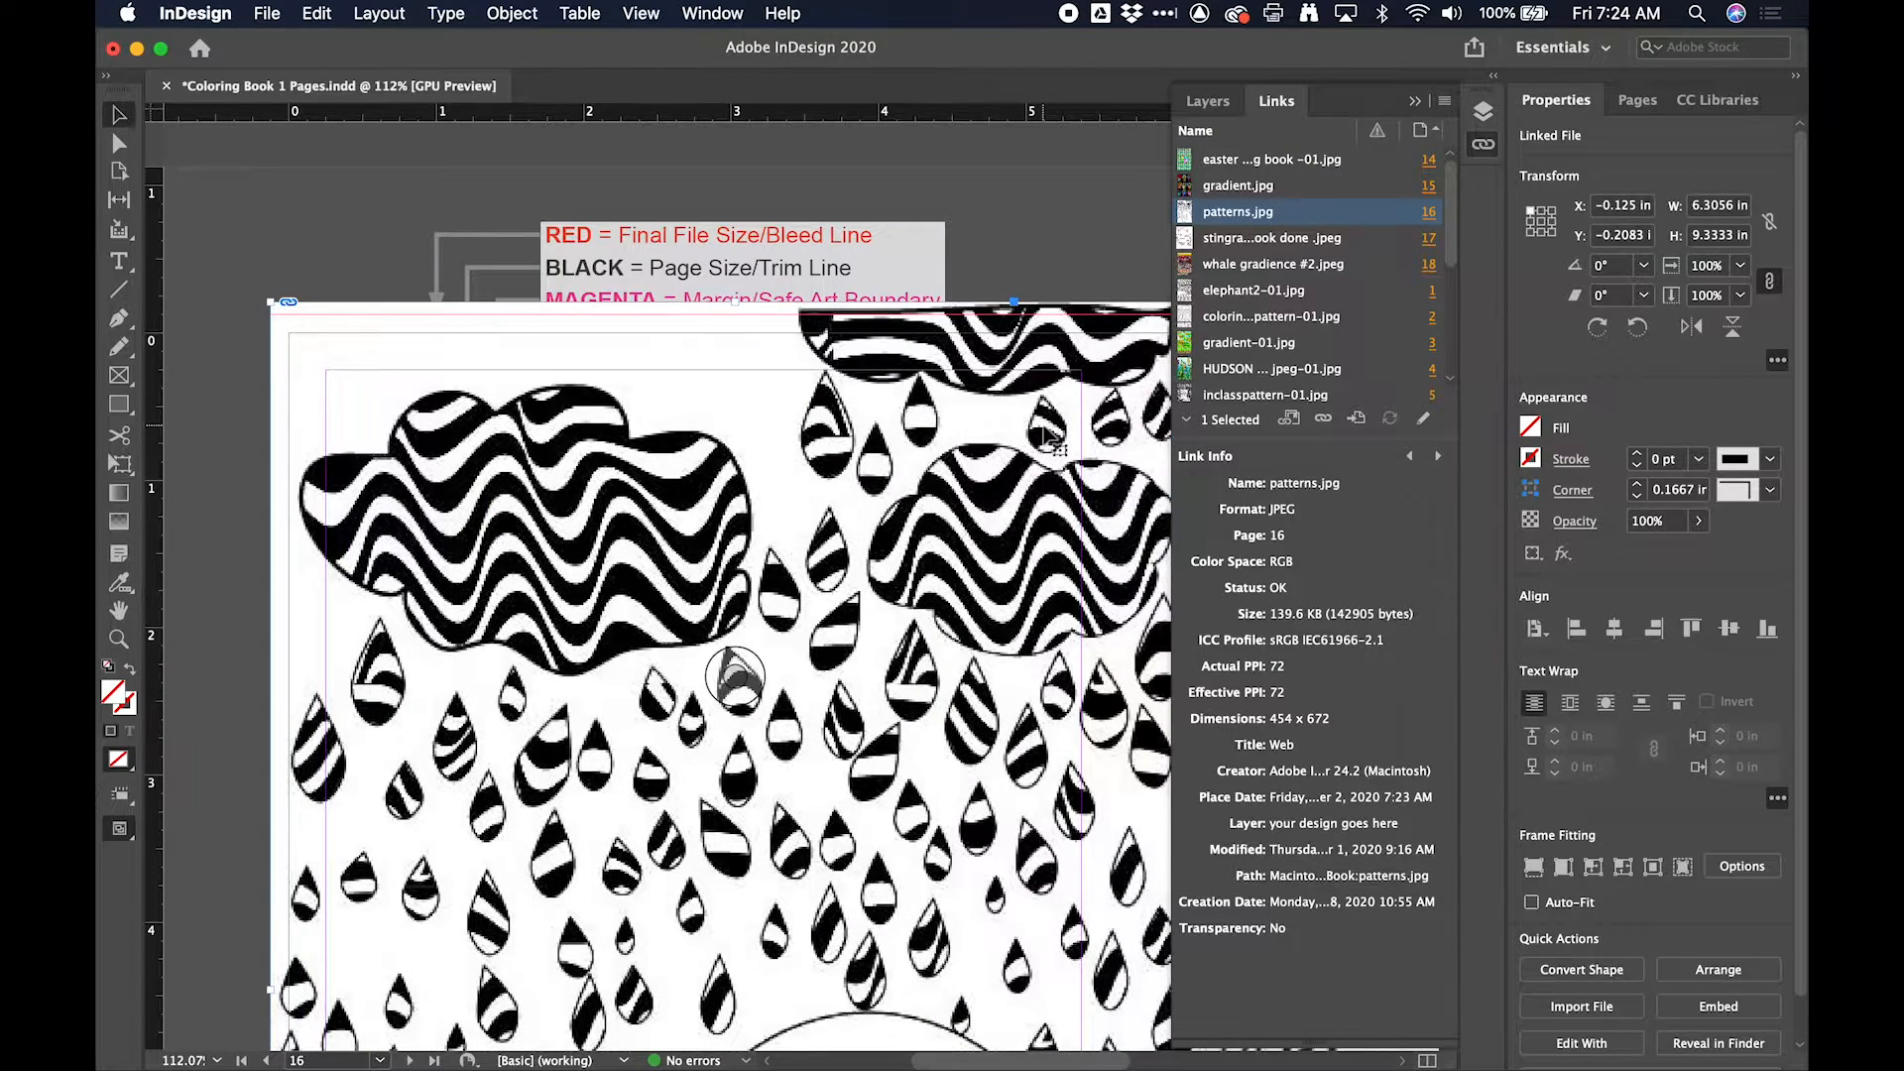
pyautogui.scroll(-3, 763, 431)
pyautogui.hscroll(5, 763, 432)
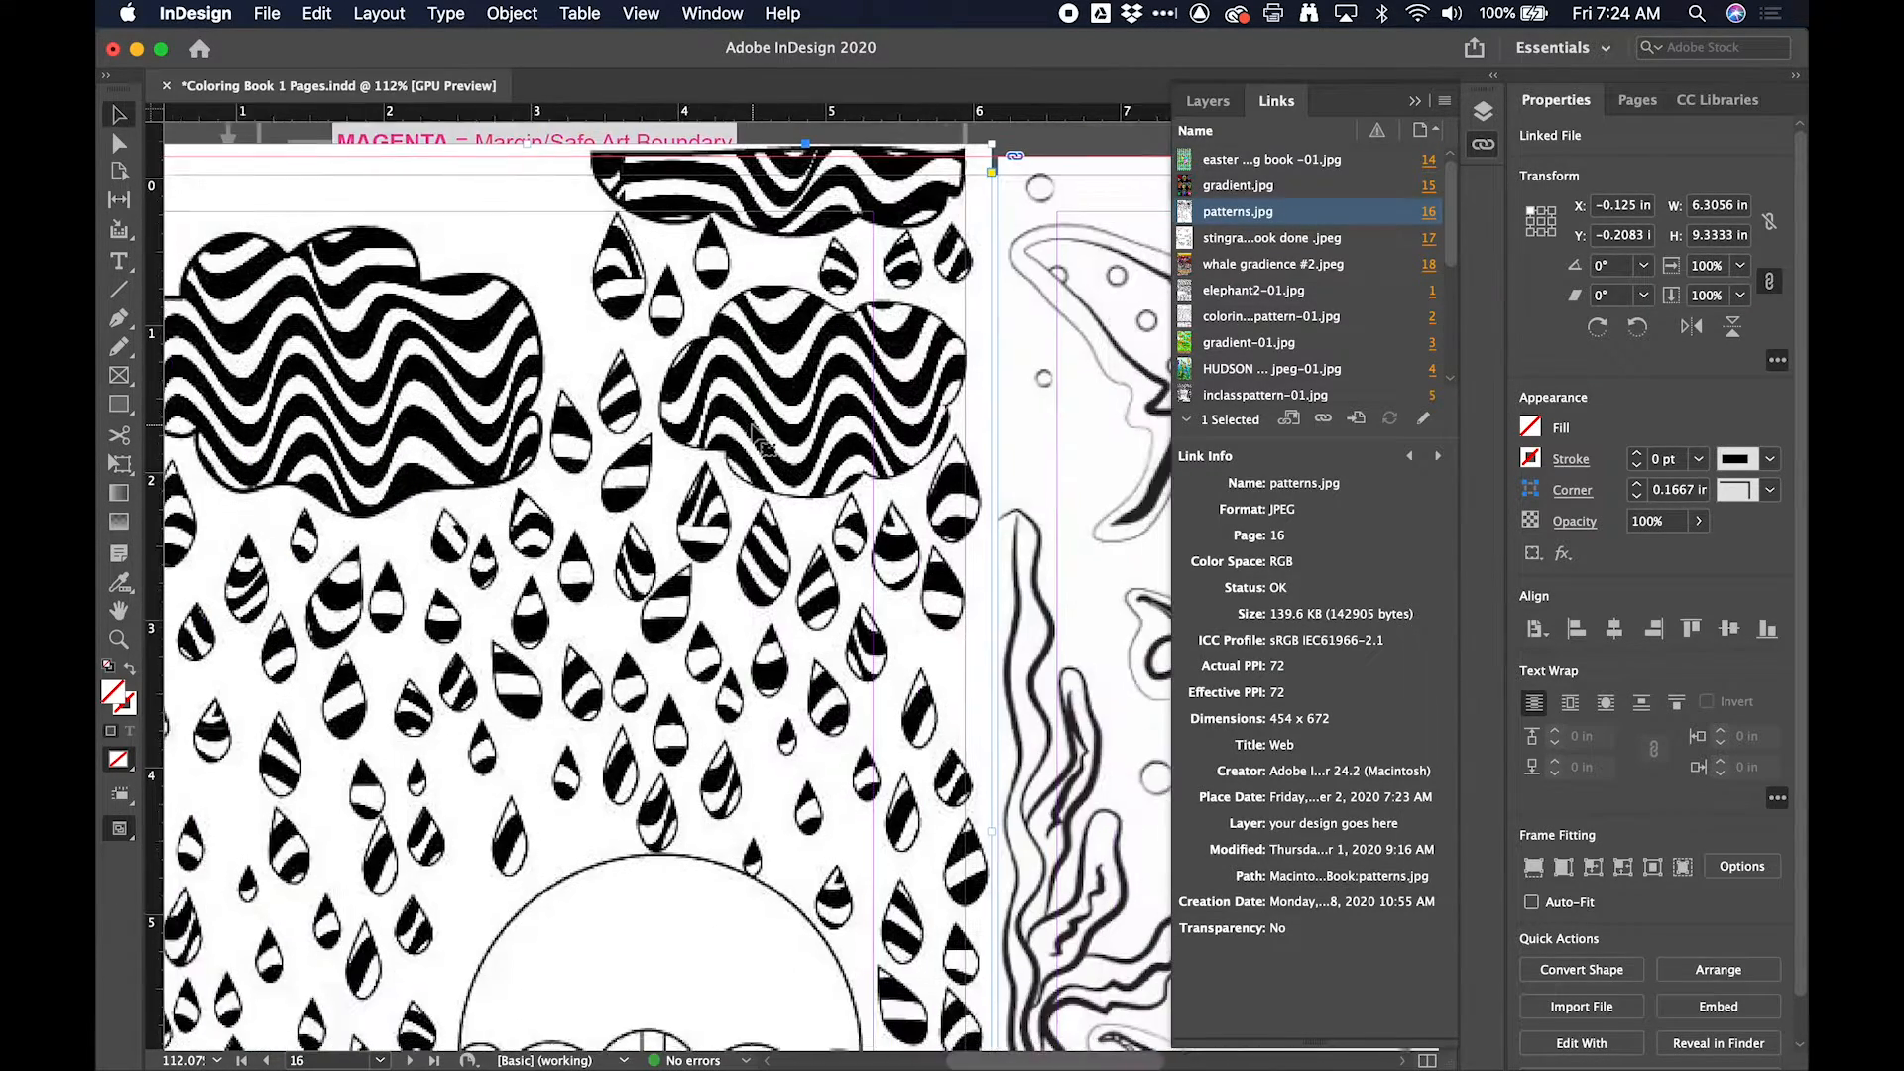
# Step: Move the stingray image to X 6.21 in, Y -0.0694 in and check its bottom edge against the page and bleed
pyautogui.hscroll(3, 922, 442)
pyautogui.scroll(1, 922, 442)
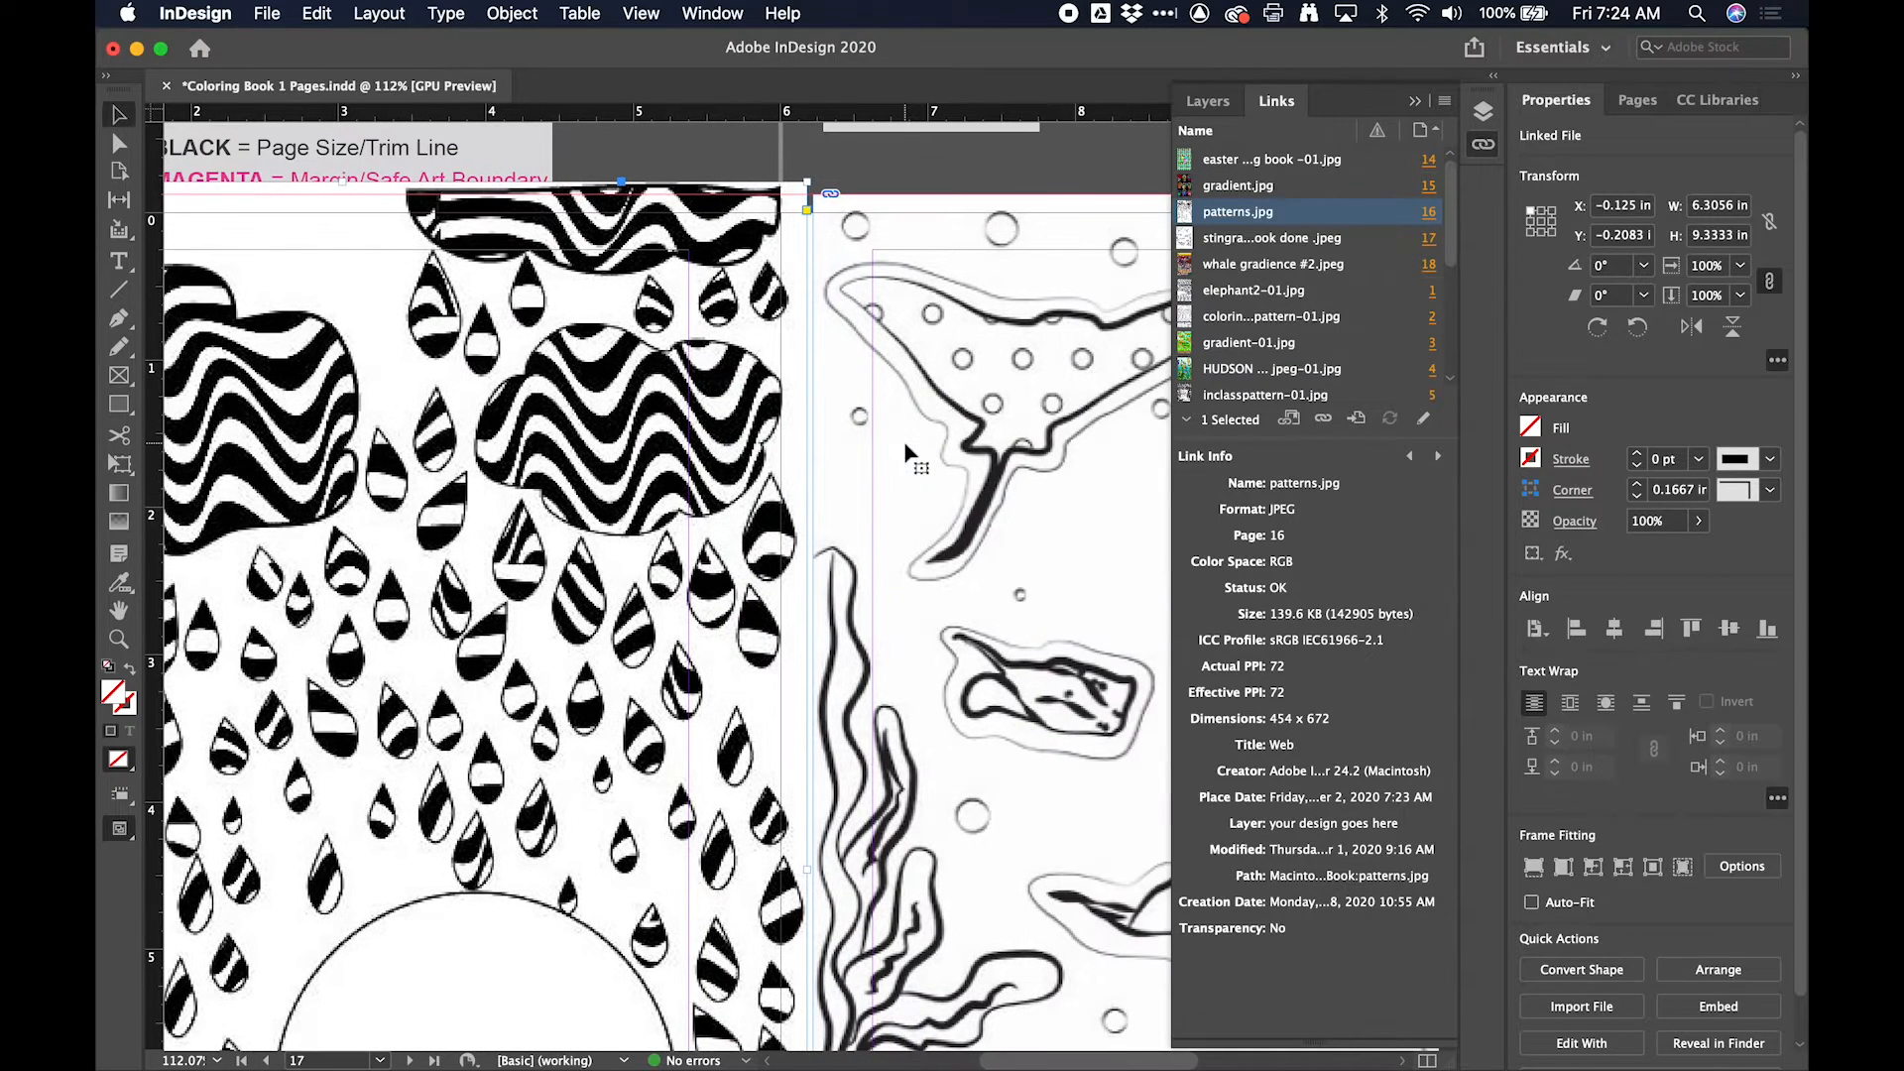
pyautogui.click(992, 436)
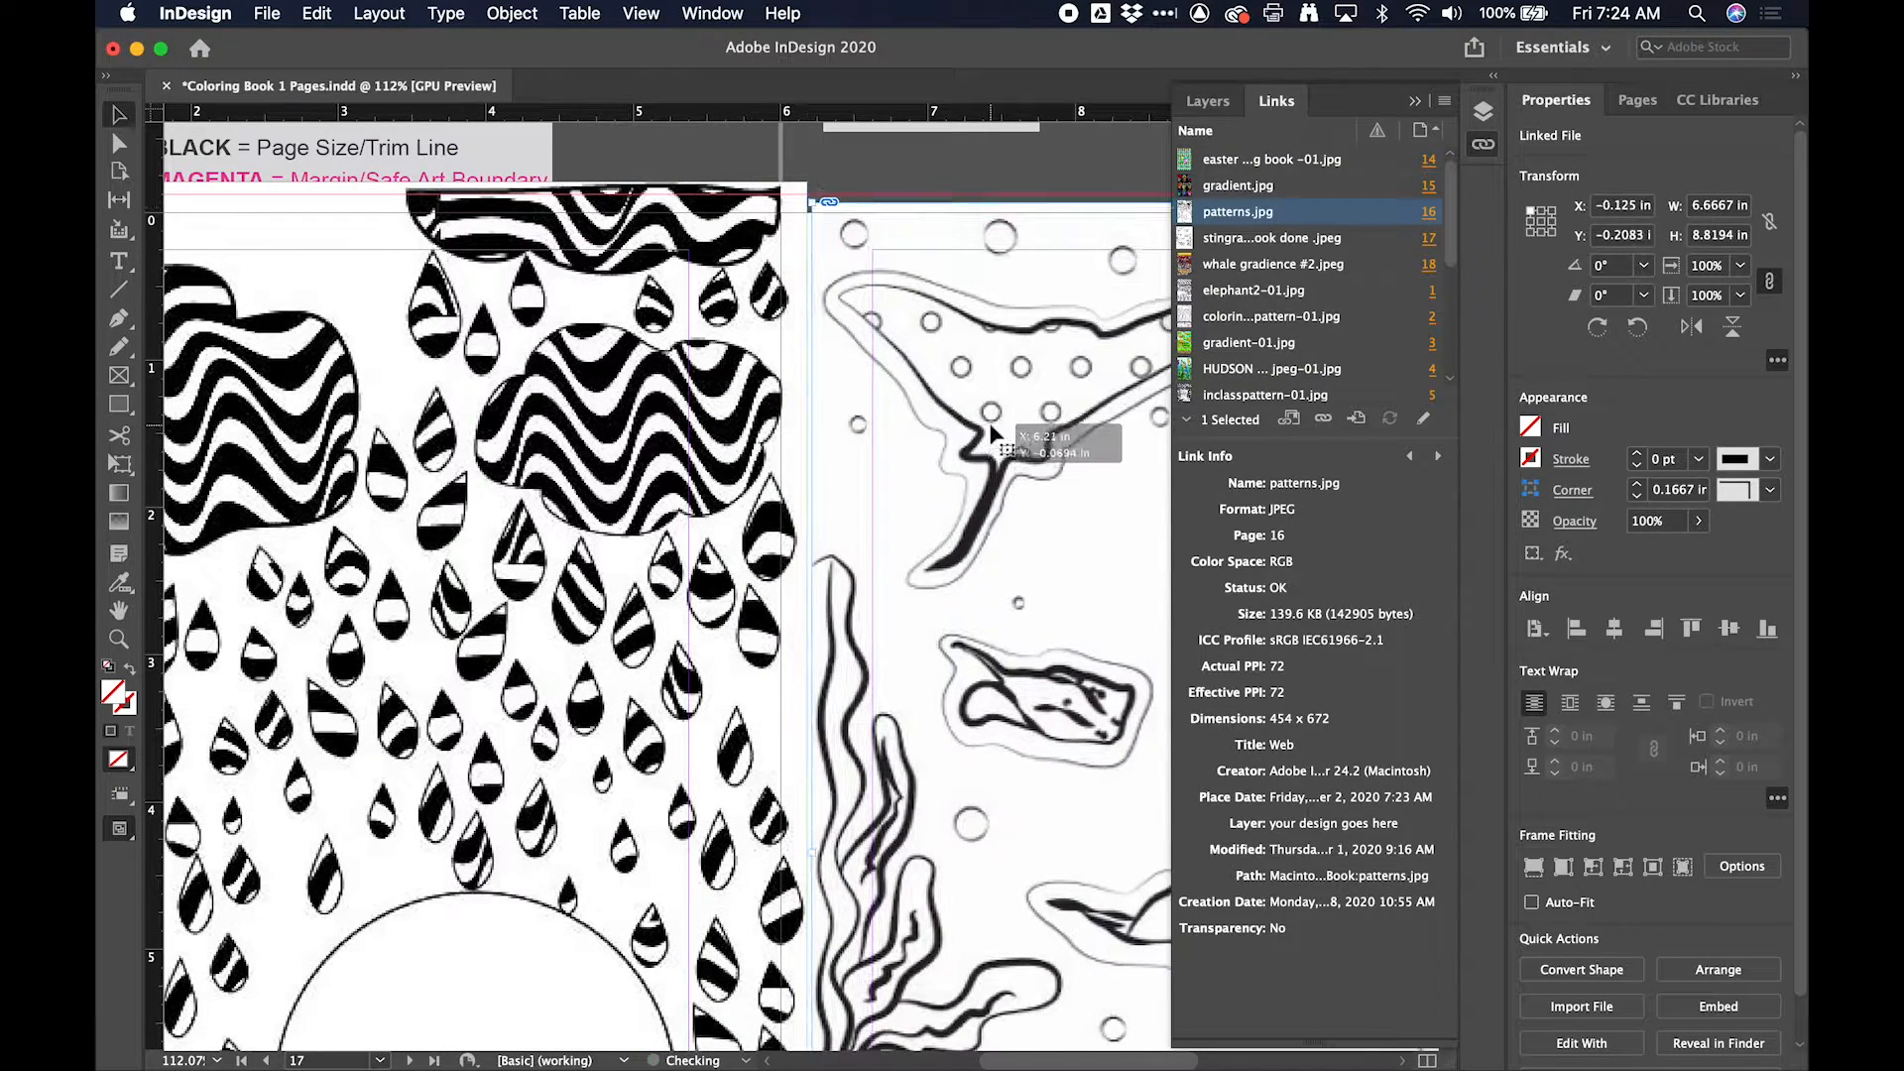
pyautogui.scroll(-10, 992, 437)
pyautogui.scroll(3, 992, 436)
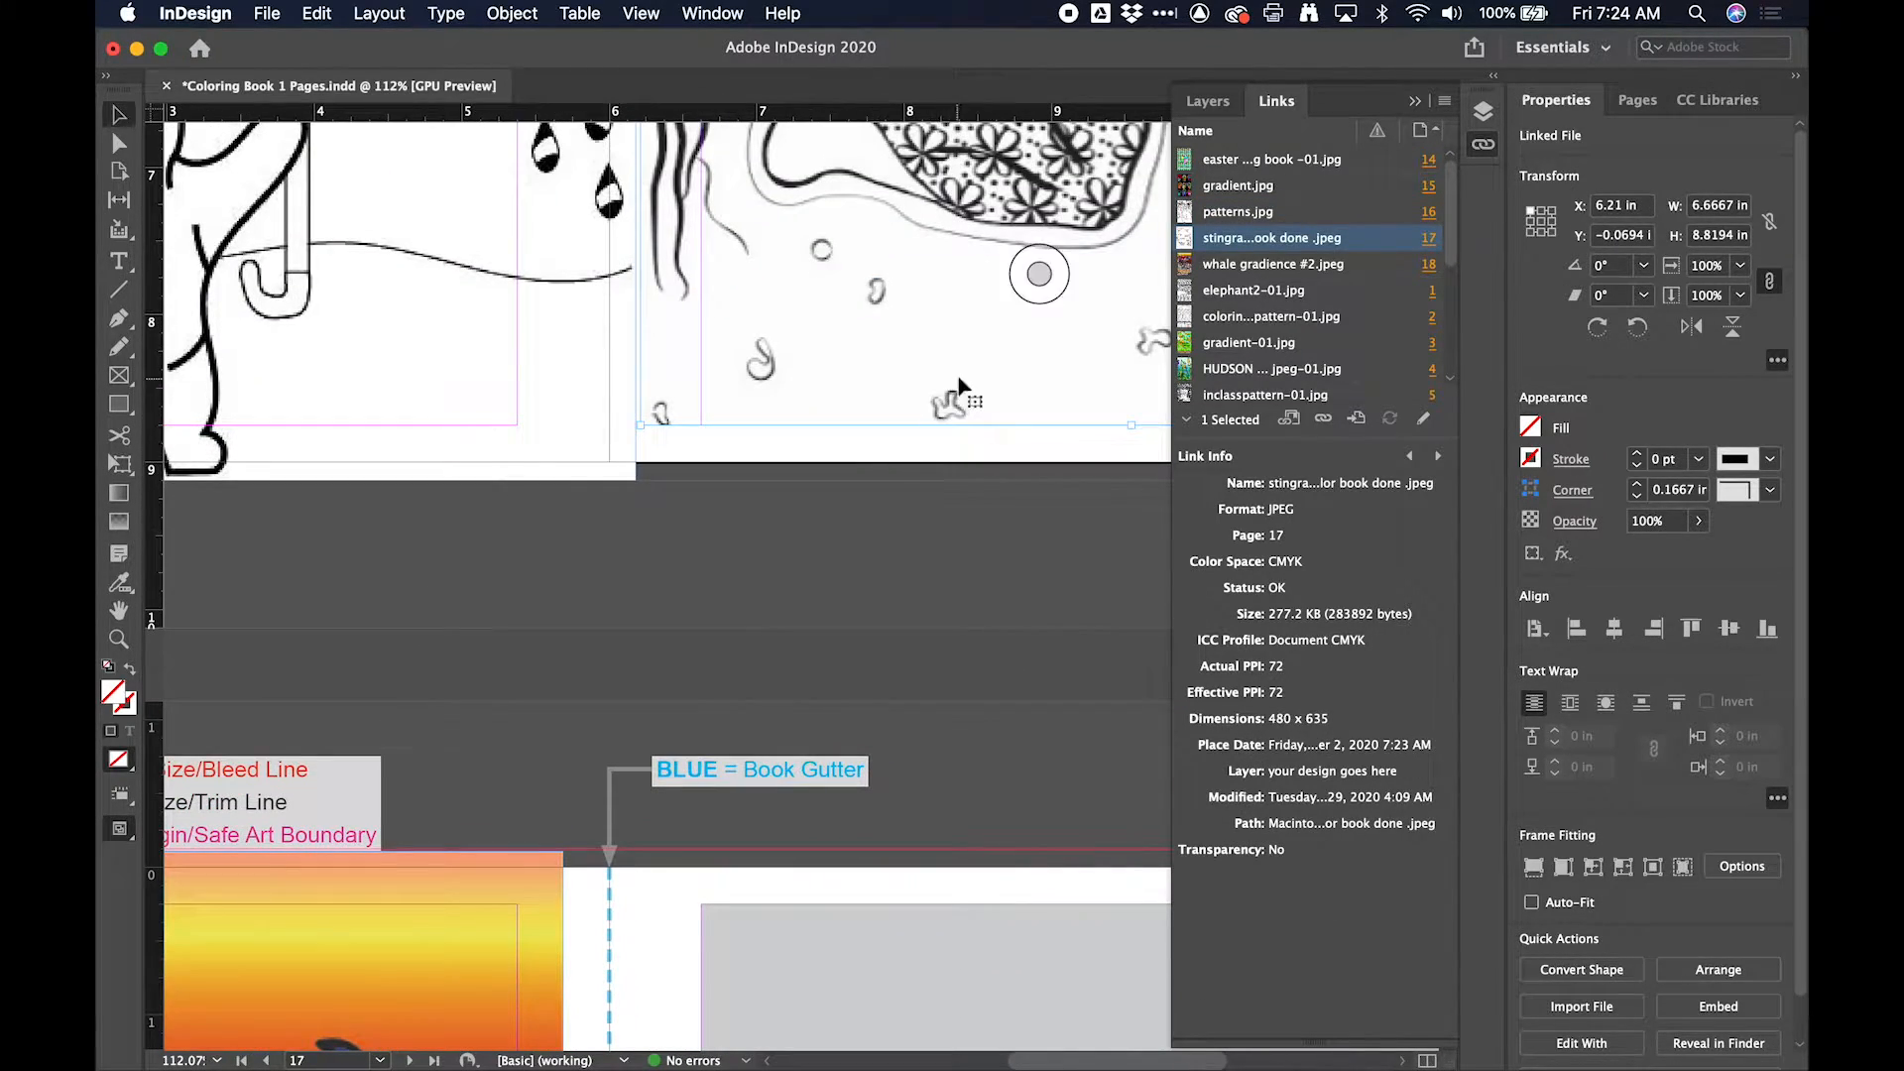
# Step: Align the whale image on page 18 to the upper-left bleed corner at X -0.125 in, Y -0.125 in
pyautogui.scroll(-6, 969, 390)
pyautogui.hscroll(-4, 962, 387)
pyautogui.scroll(-2, 960, 386)
pyautogui.hscroll(-2, 960, 387)
pyautogui.click(953, 388)
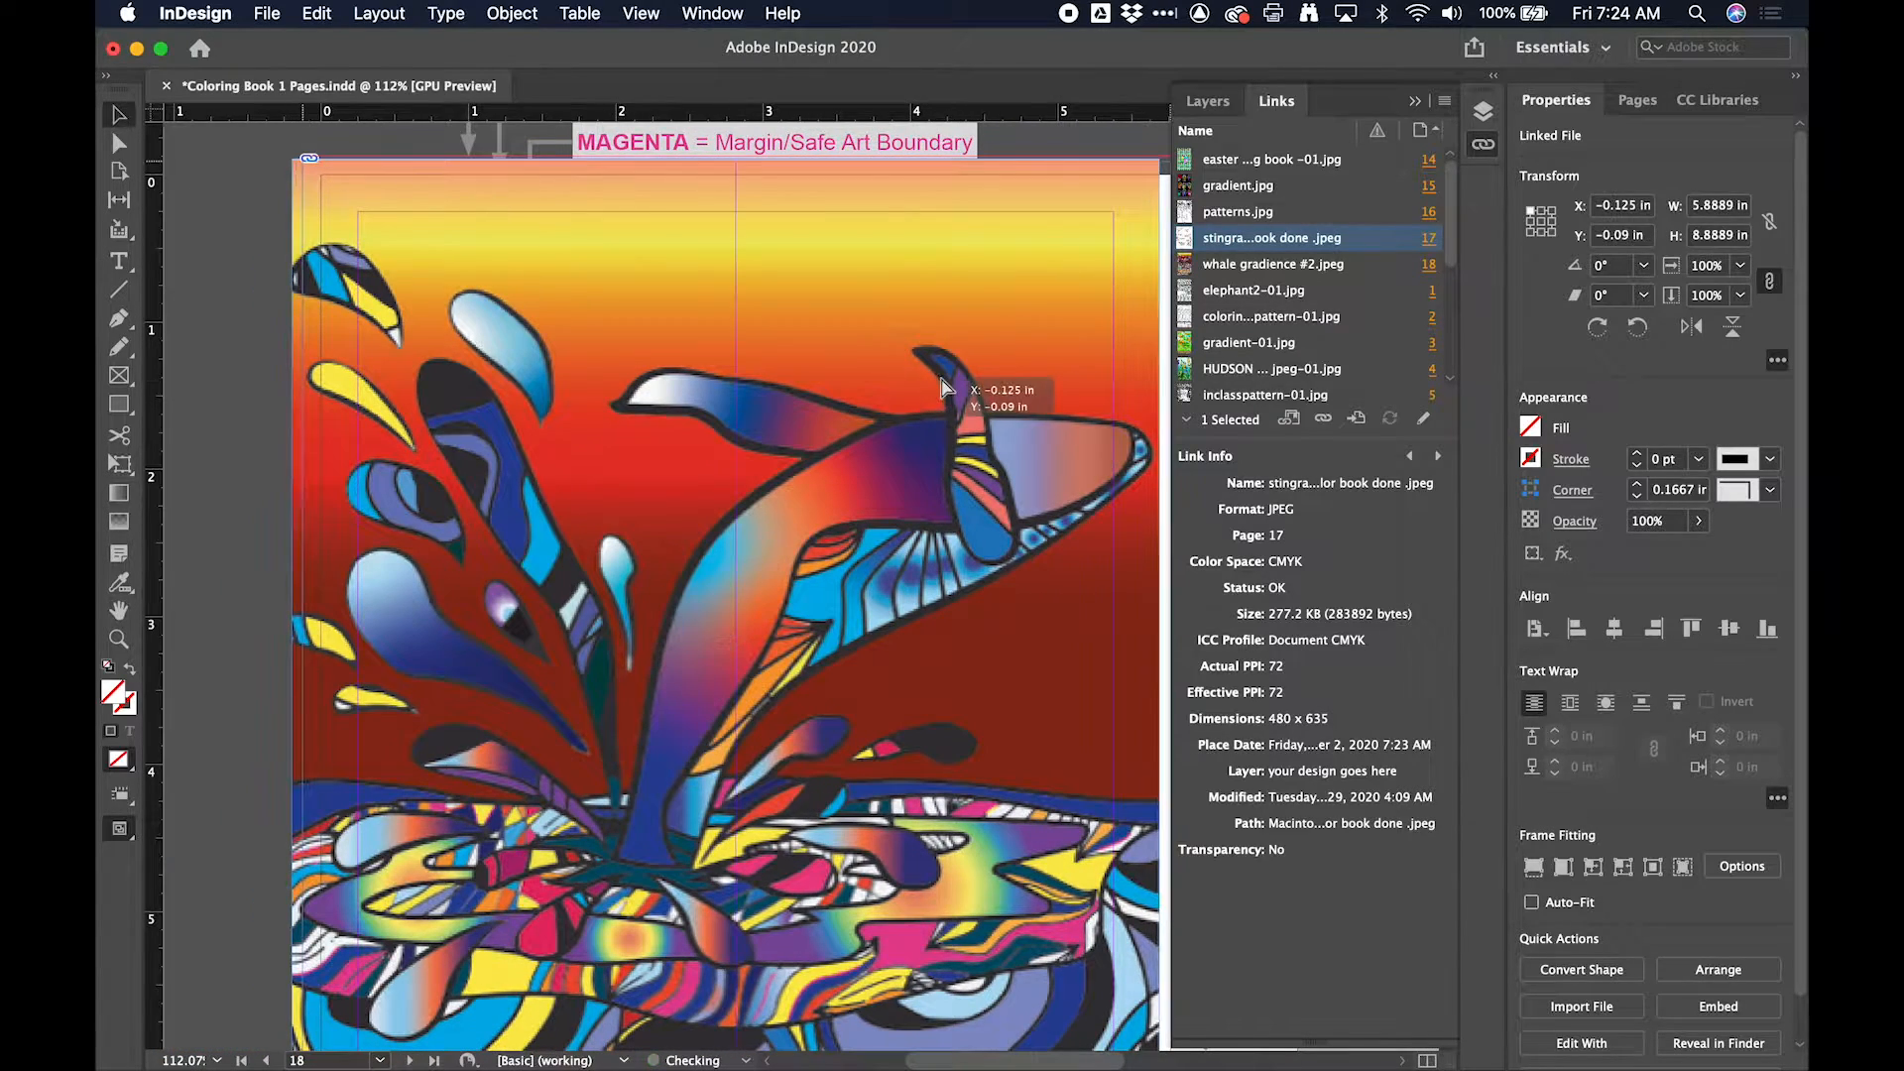
pyautogui.scroll(2, 944, 391)
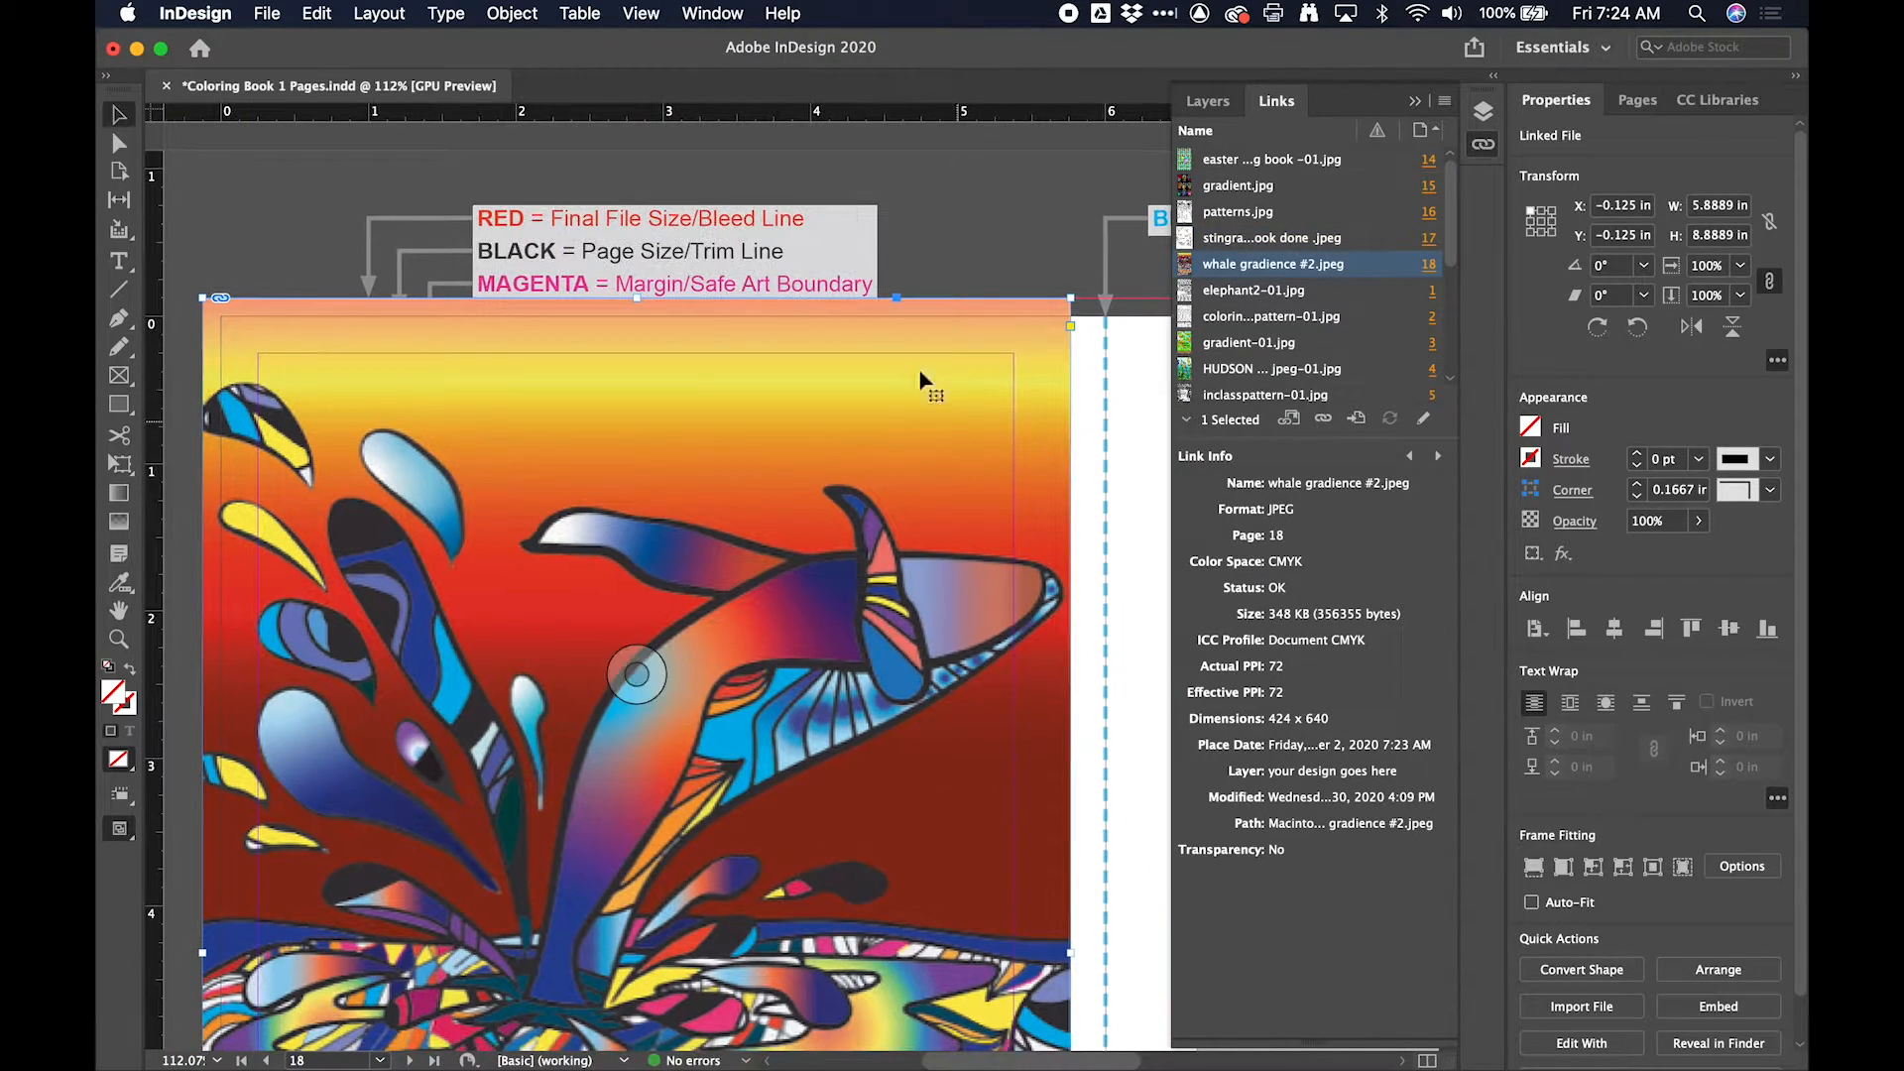
# Step: Review the whole book at reduced magnification, from the remaining empty pages and blank last page back to the filled spreads
pyautogui.scroll(-5, 943, 365)
pyautogui.scroll(-3, 922, 375)
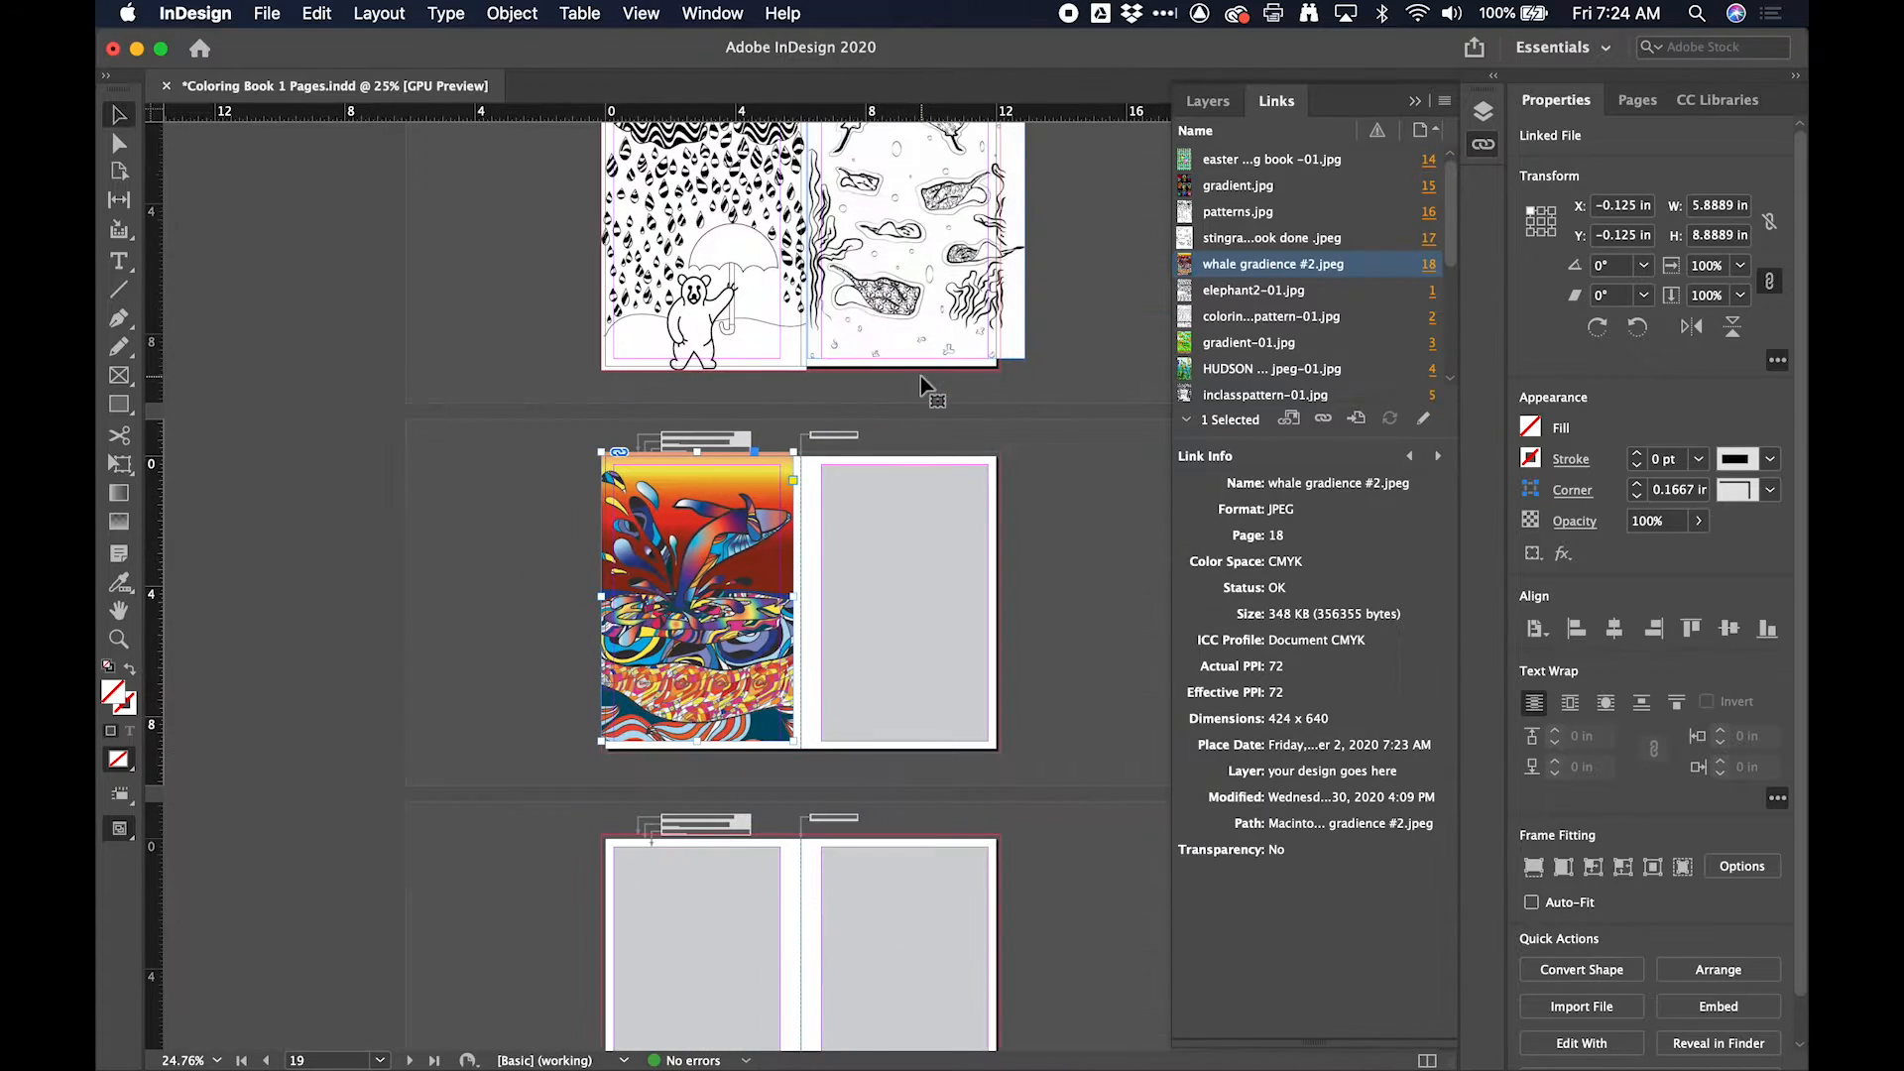
pyautogui.scroll(-8, 776, 656)
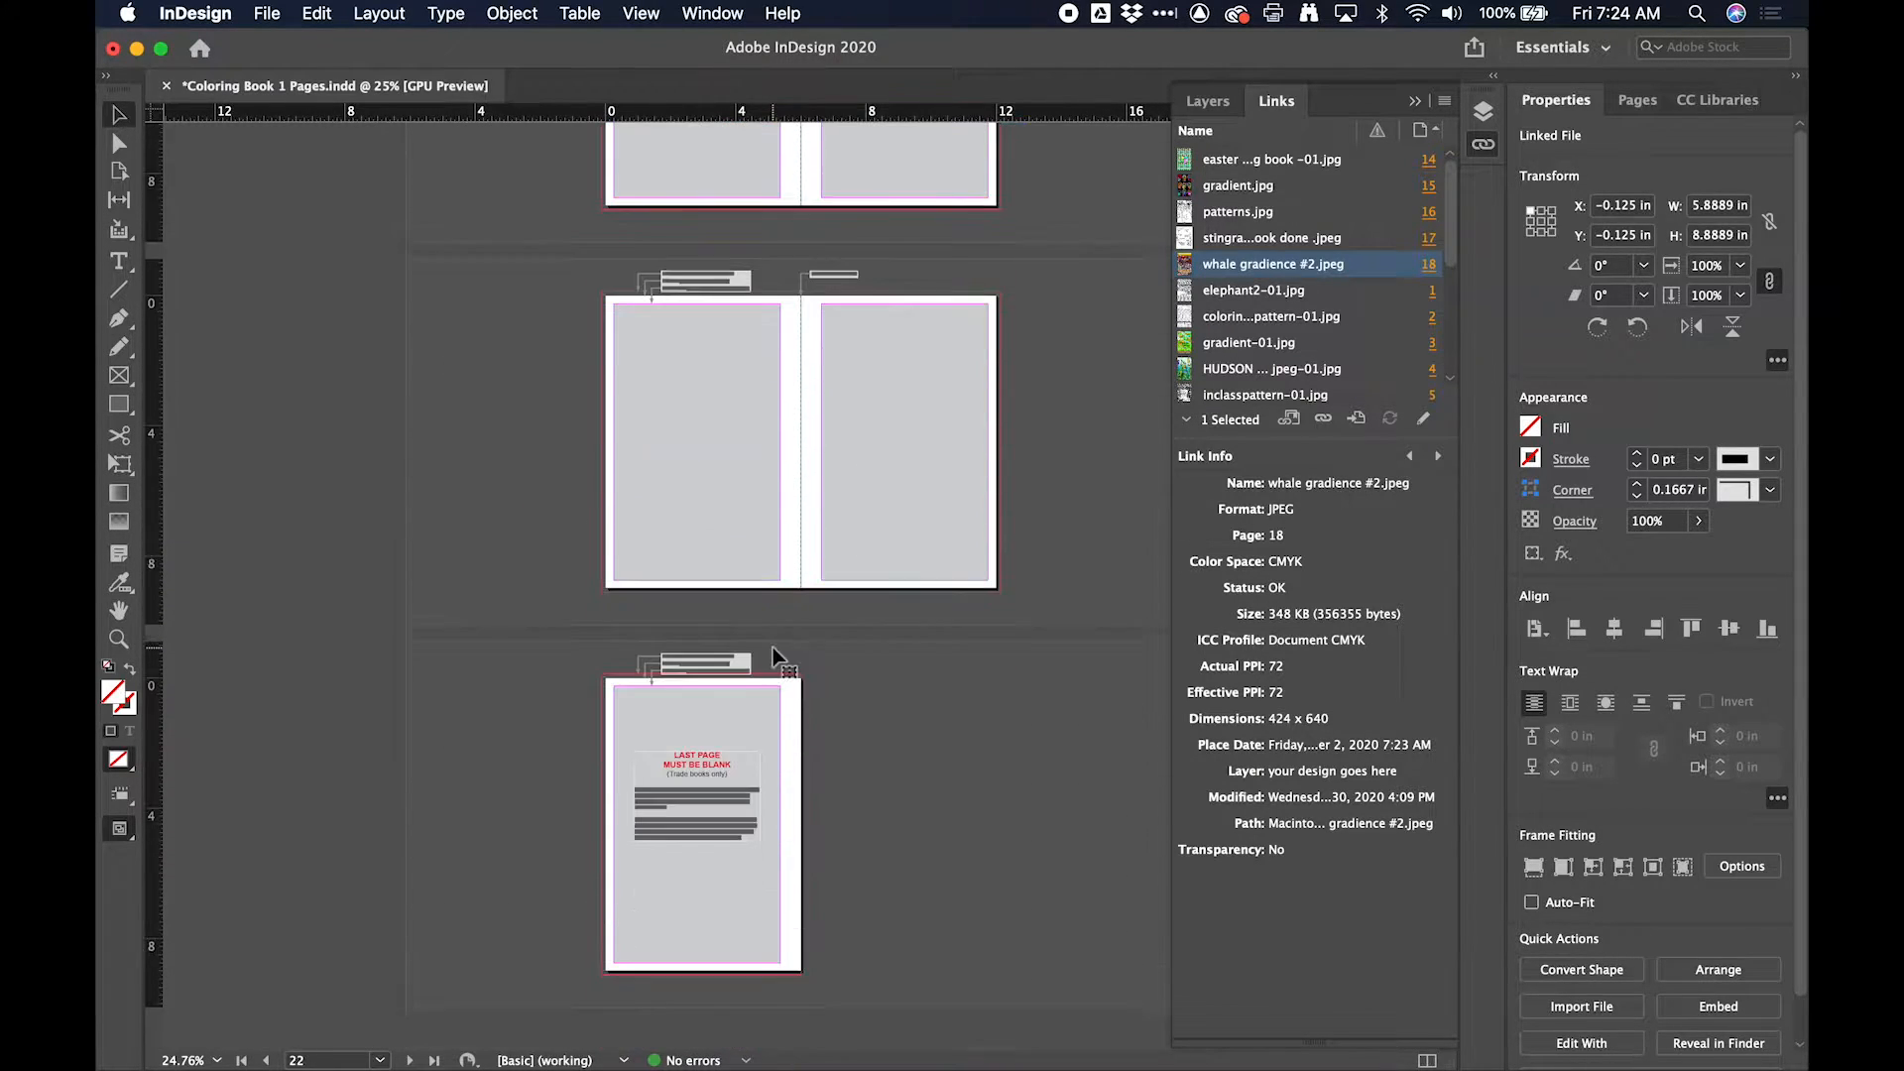
pyautogui.scroll(15, 776, 657)
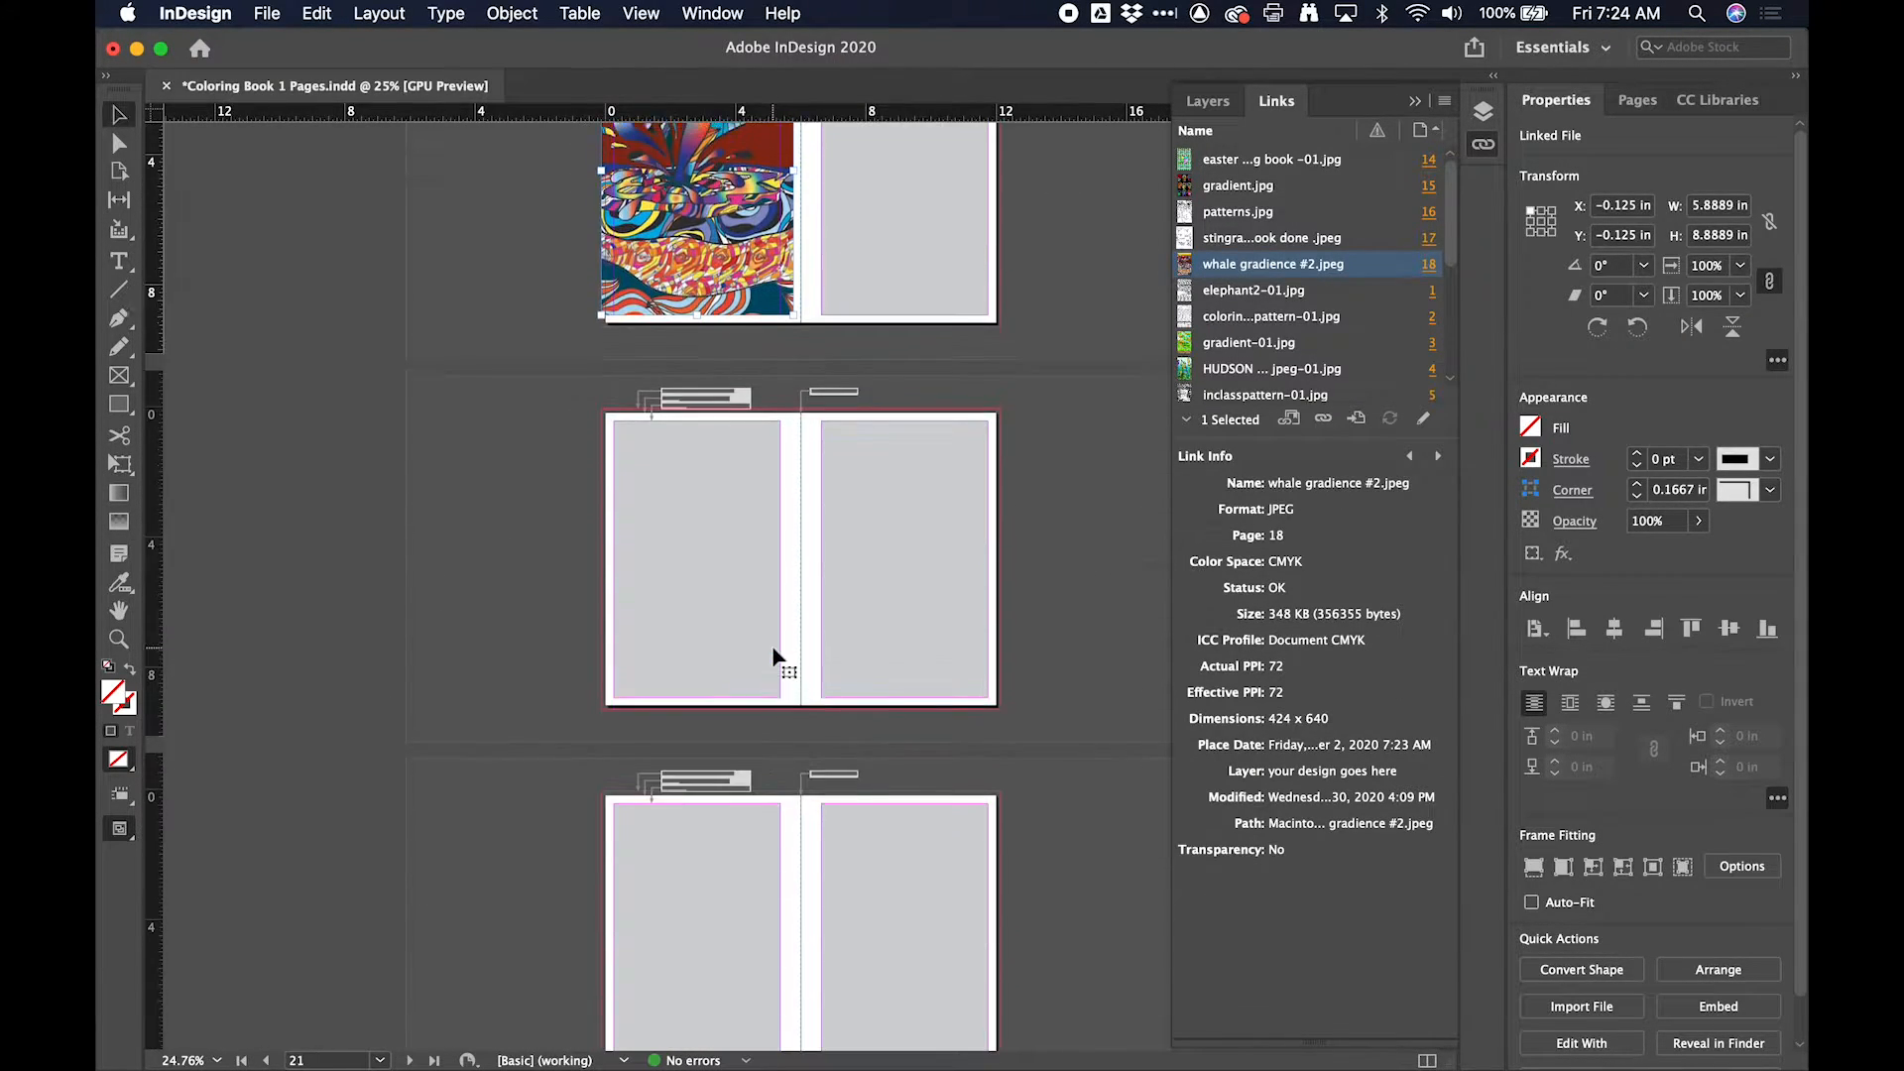
pyautogui.scroll(15, 777, 656)
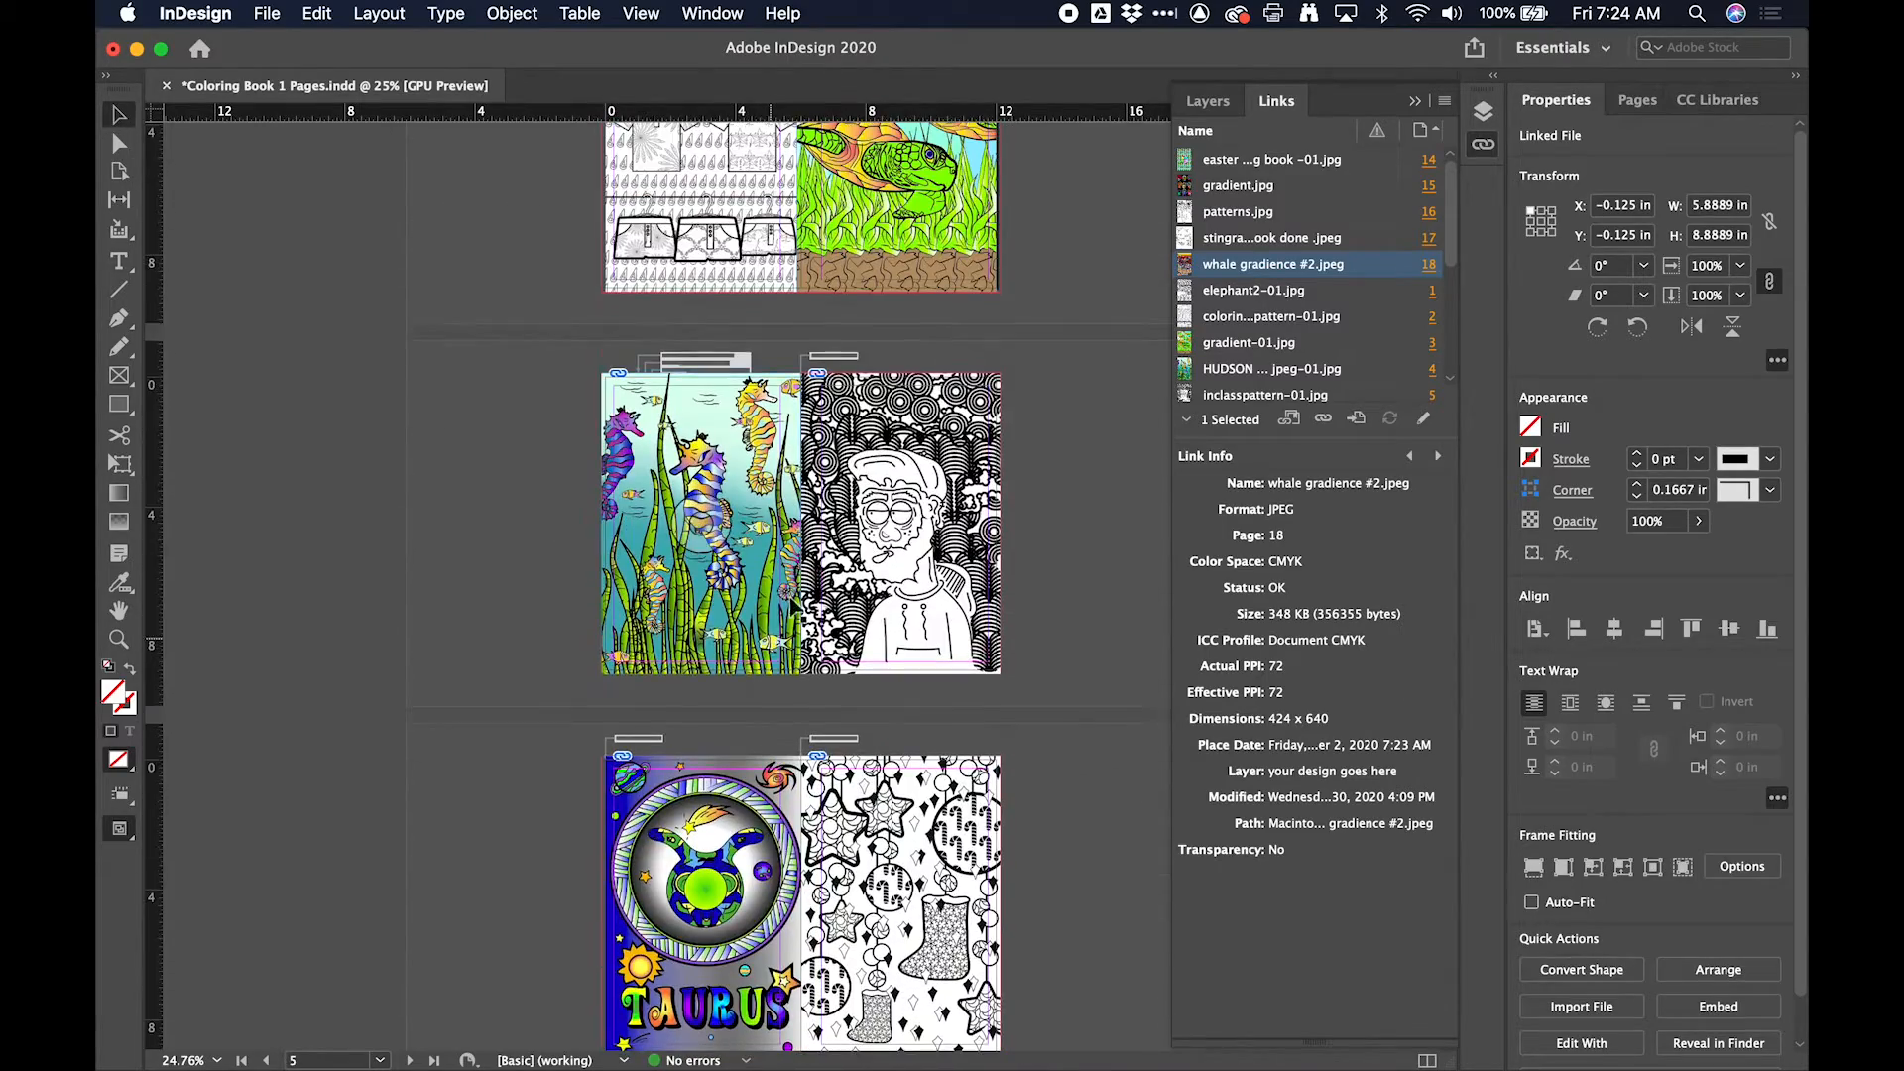
# Step: Move the elephant image on page 1 down to X -0.0633 in, Y 0.6667 in
pyautogui.scroll(5, 905, 337)
pyautogui.click(992, 384)
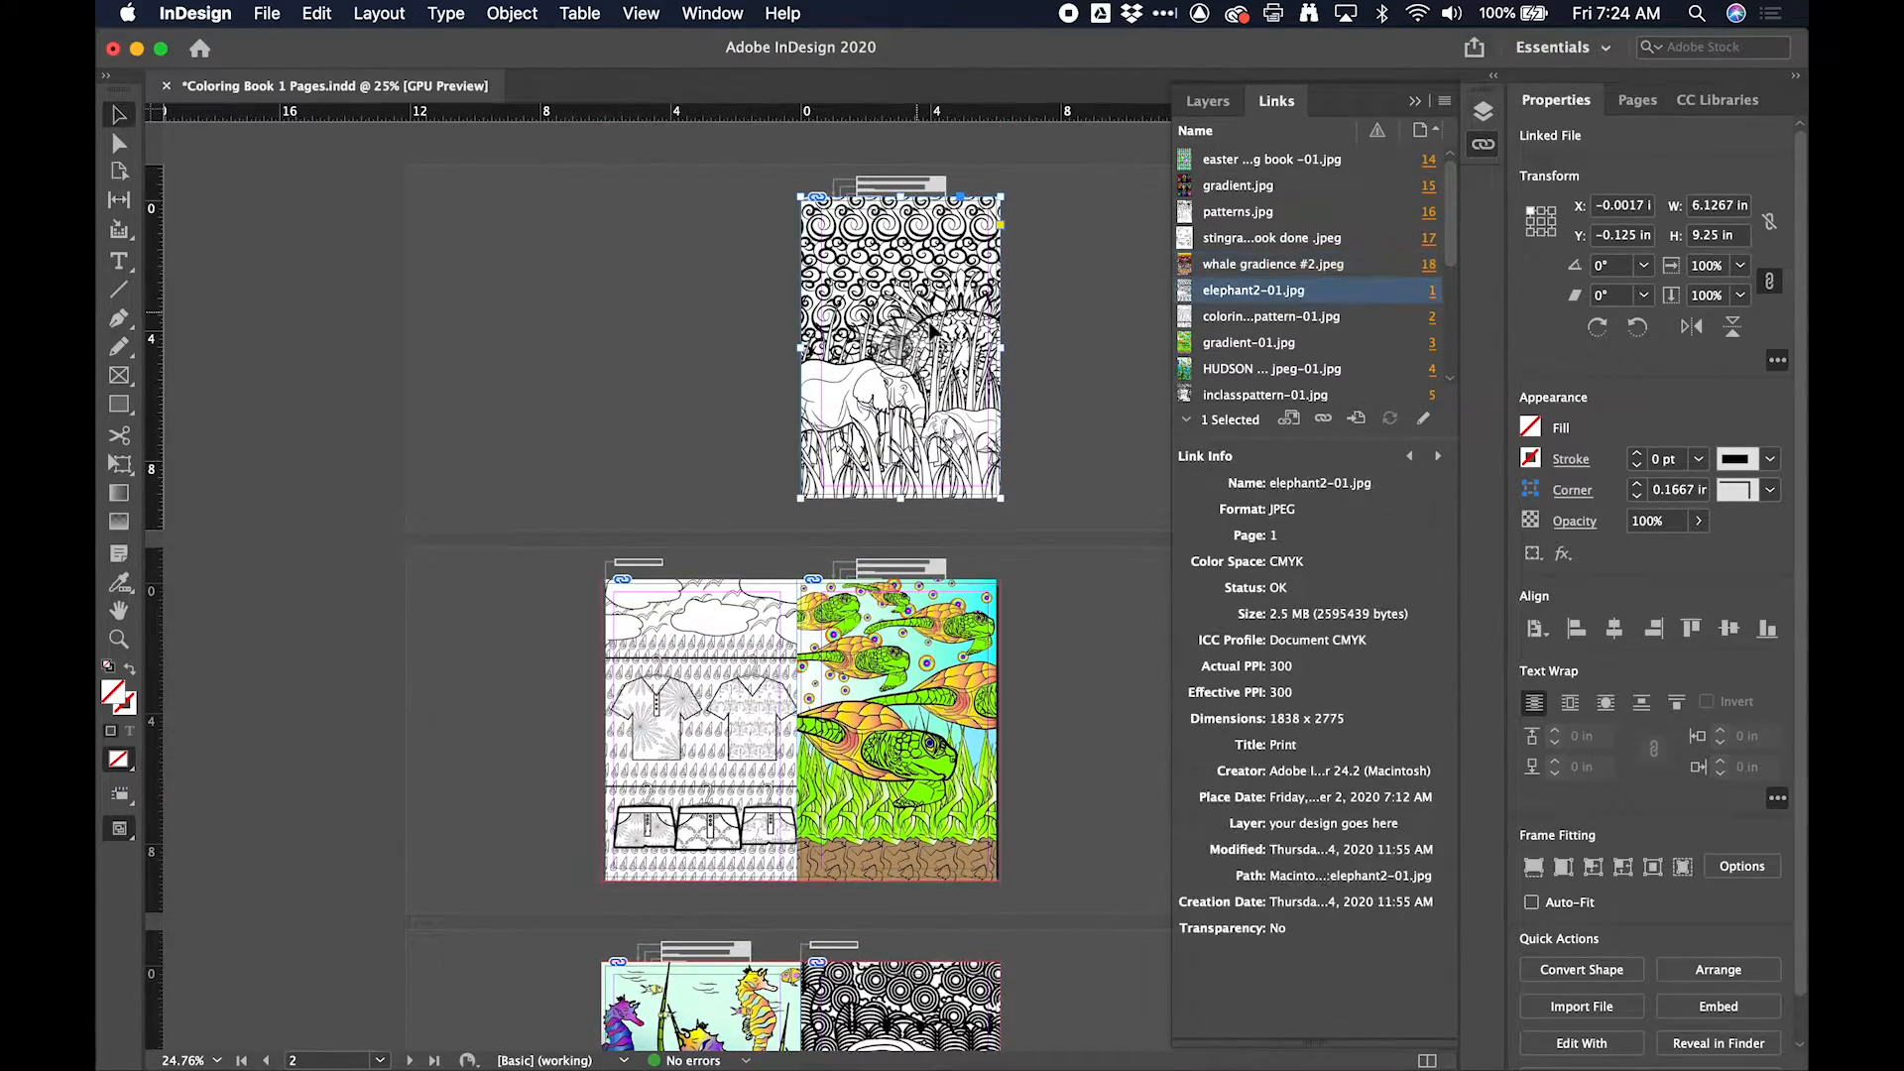
pyautogui.moveTo(991, 384); pyautogui.dragTo(990, 410)
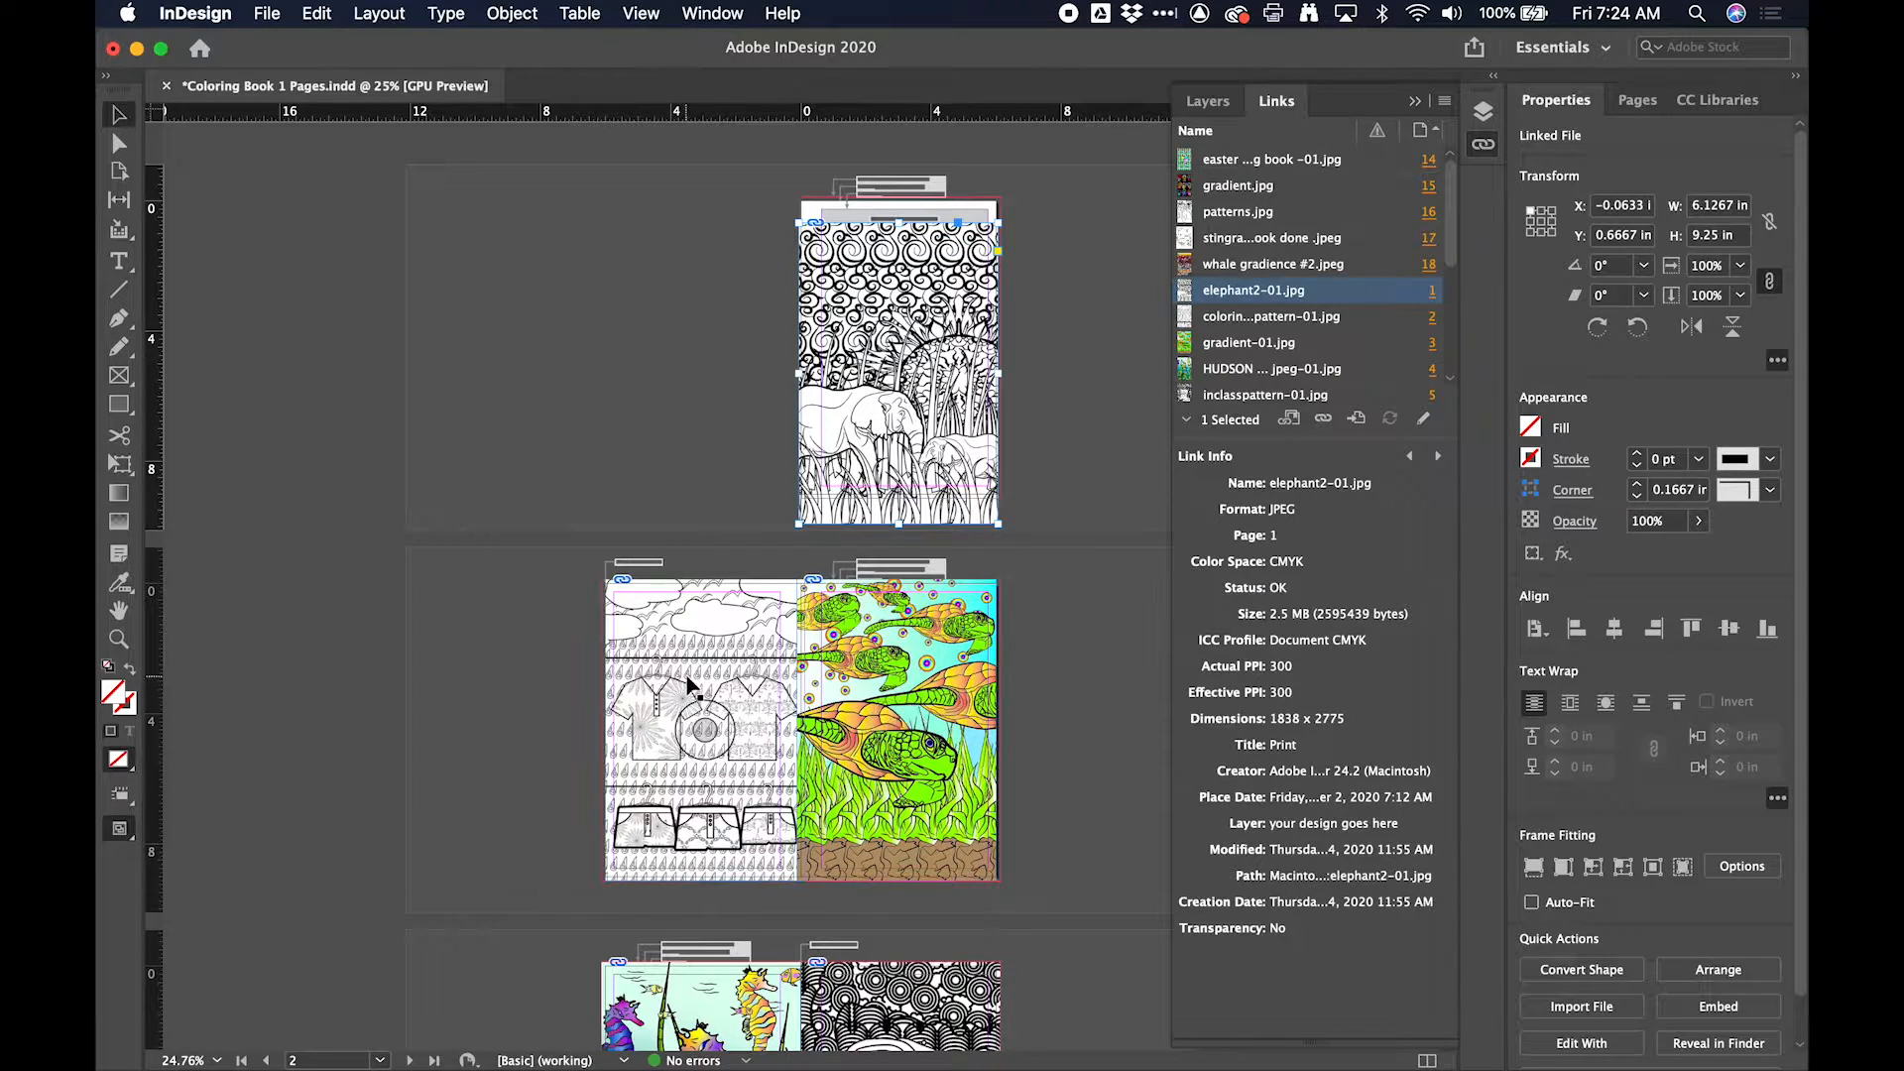
# Step: Select the clothing image on page 2 and the turtle image on page 3 to view their link information
pyautogui.click(751, 694)
pyautogui.click(805, 711)
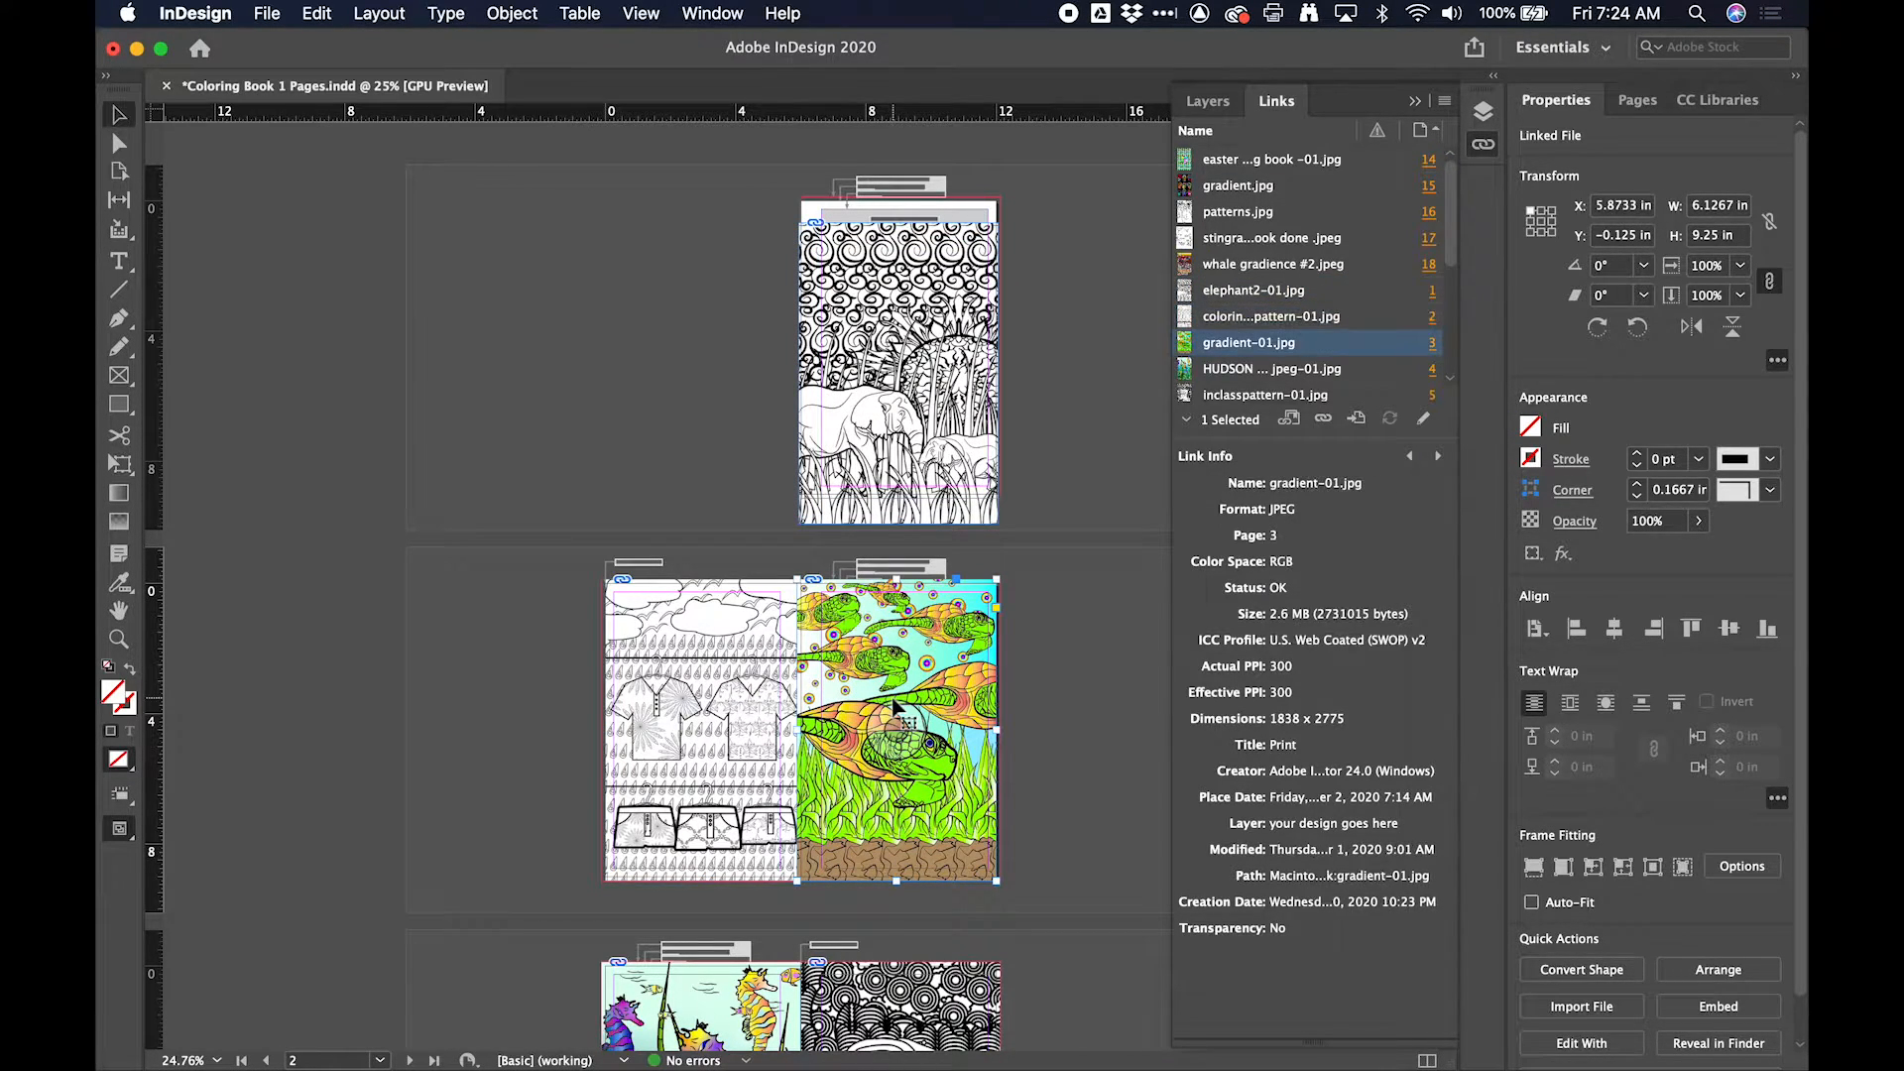
# Step: Delete the turtle image from page 3 and widen the clothing image's frame to 12.0017 in across pages 2–3
pyautogui.press('Delete')
pyautogui.click(806, 711)
pyautogui.moveTo(996, 727); pyautogui.dragTo(997, 727)
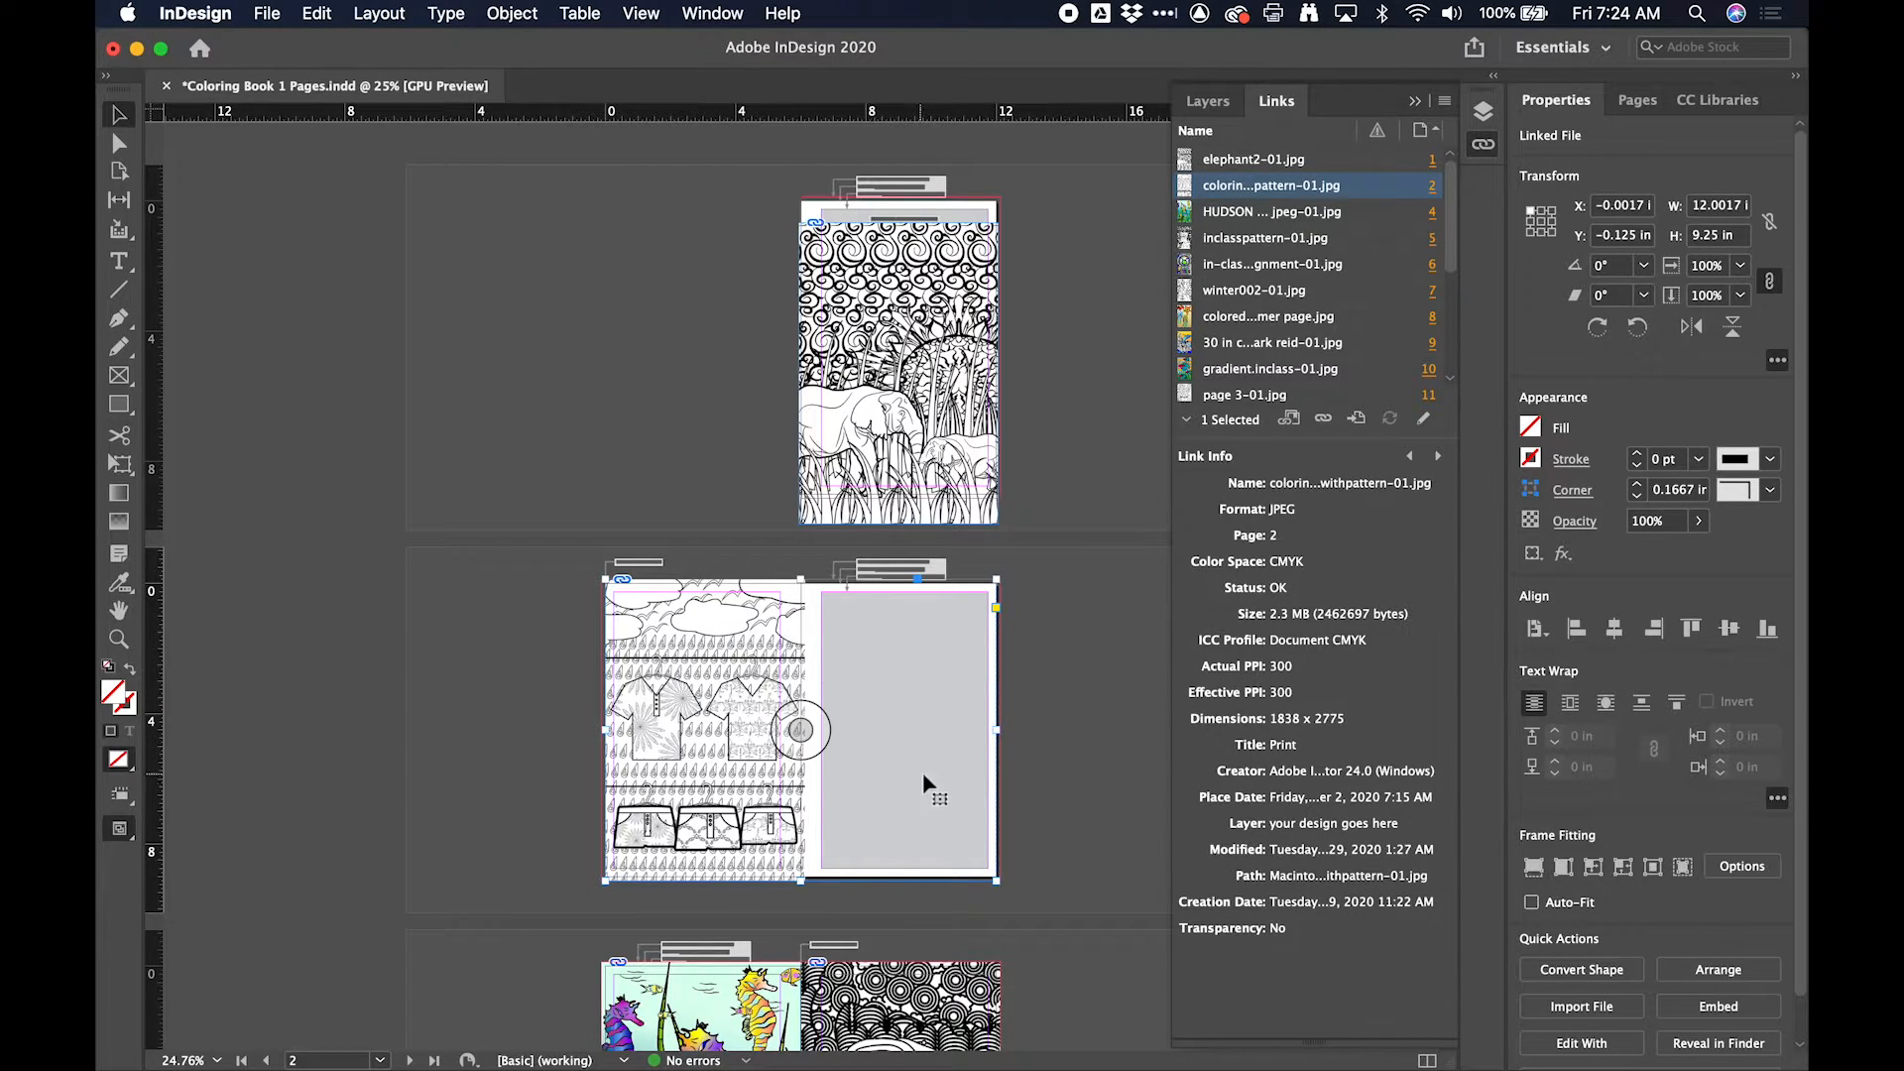
# Step: Shift the clothing artwork to the middle of its widened frame and fill the frame proportionally
pyautogui.click(1097, 763)
pyautogui.moveTo(741, 816); pyautogui.dragTo(848, 813)
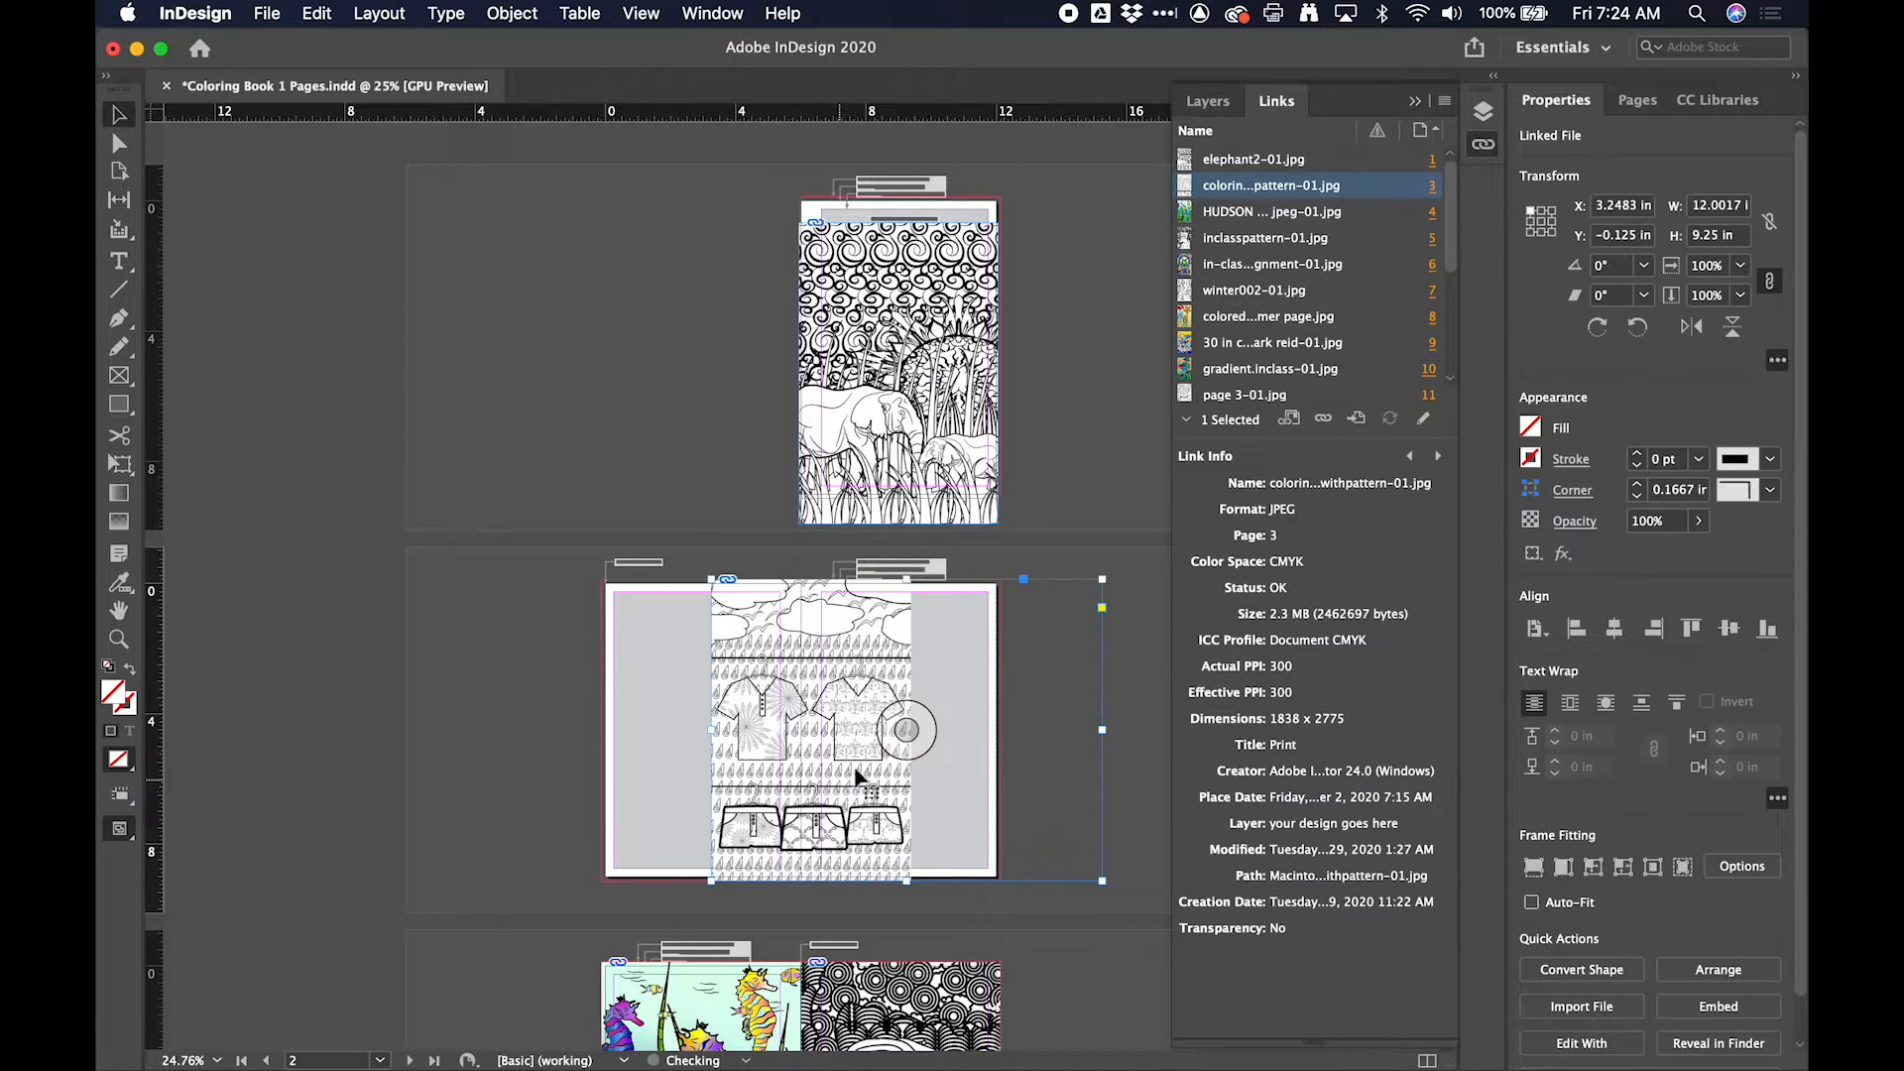
pyautogui.press('super+z')
pyautogui.moveTo(800, 733); pyautogui.dragTo(905, 732)
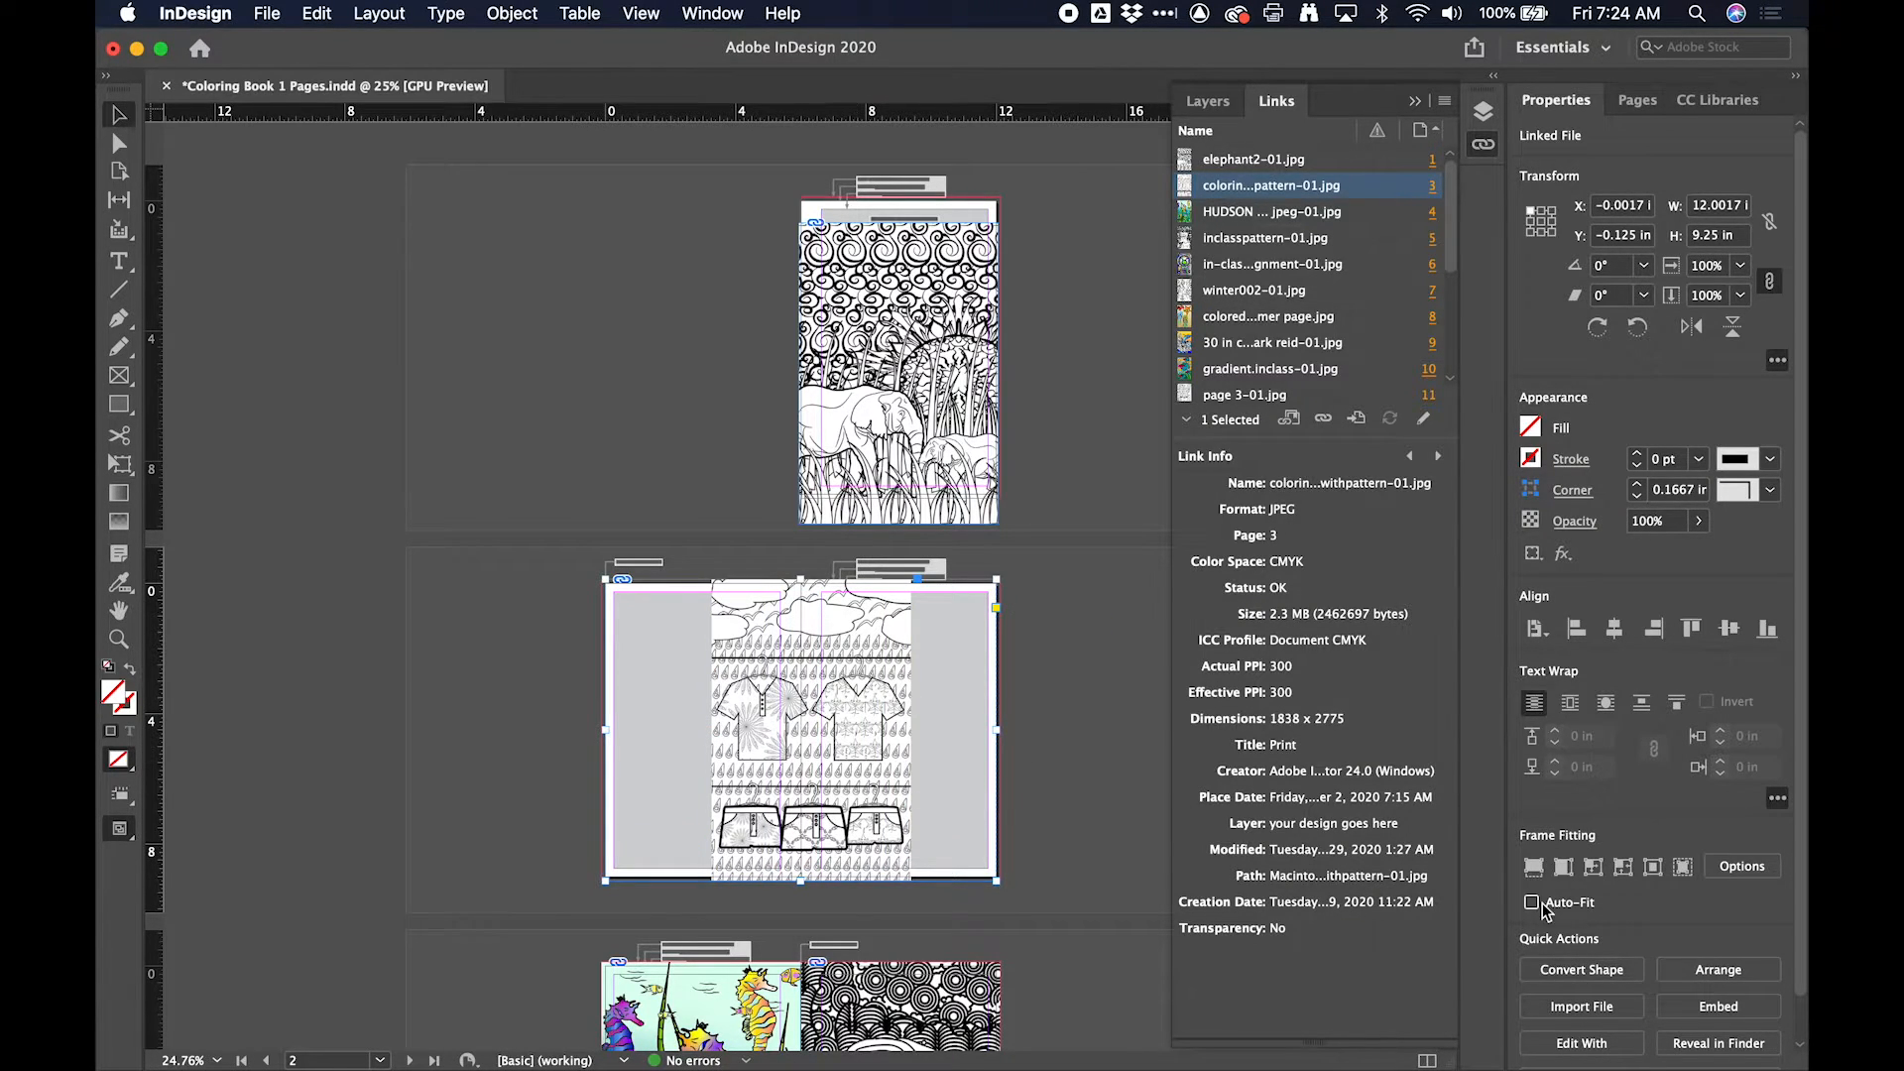
pyautogui.click(1535, 869)
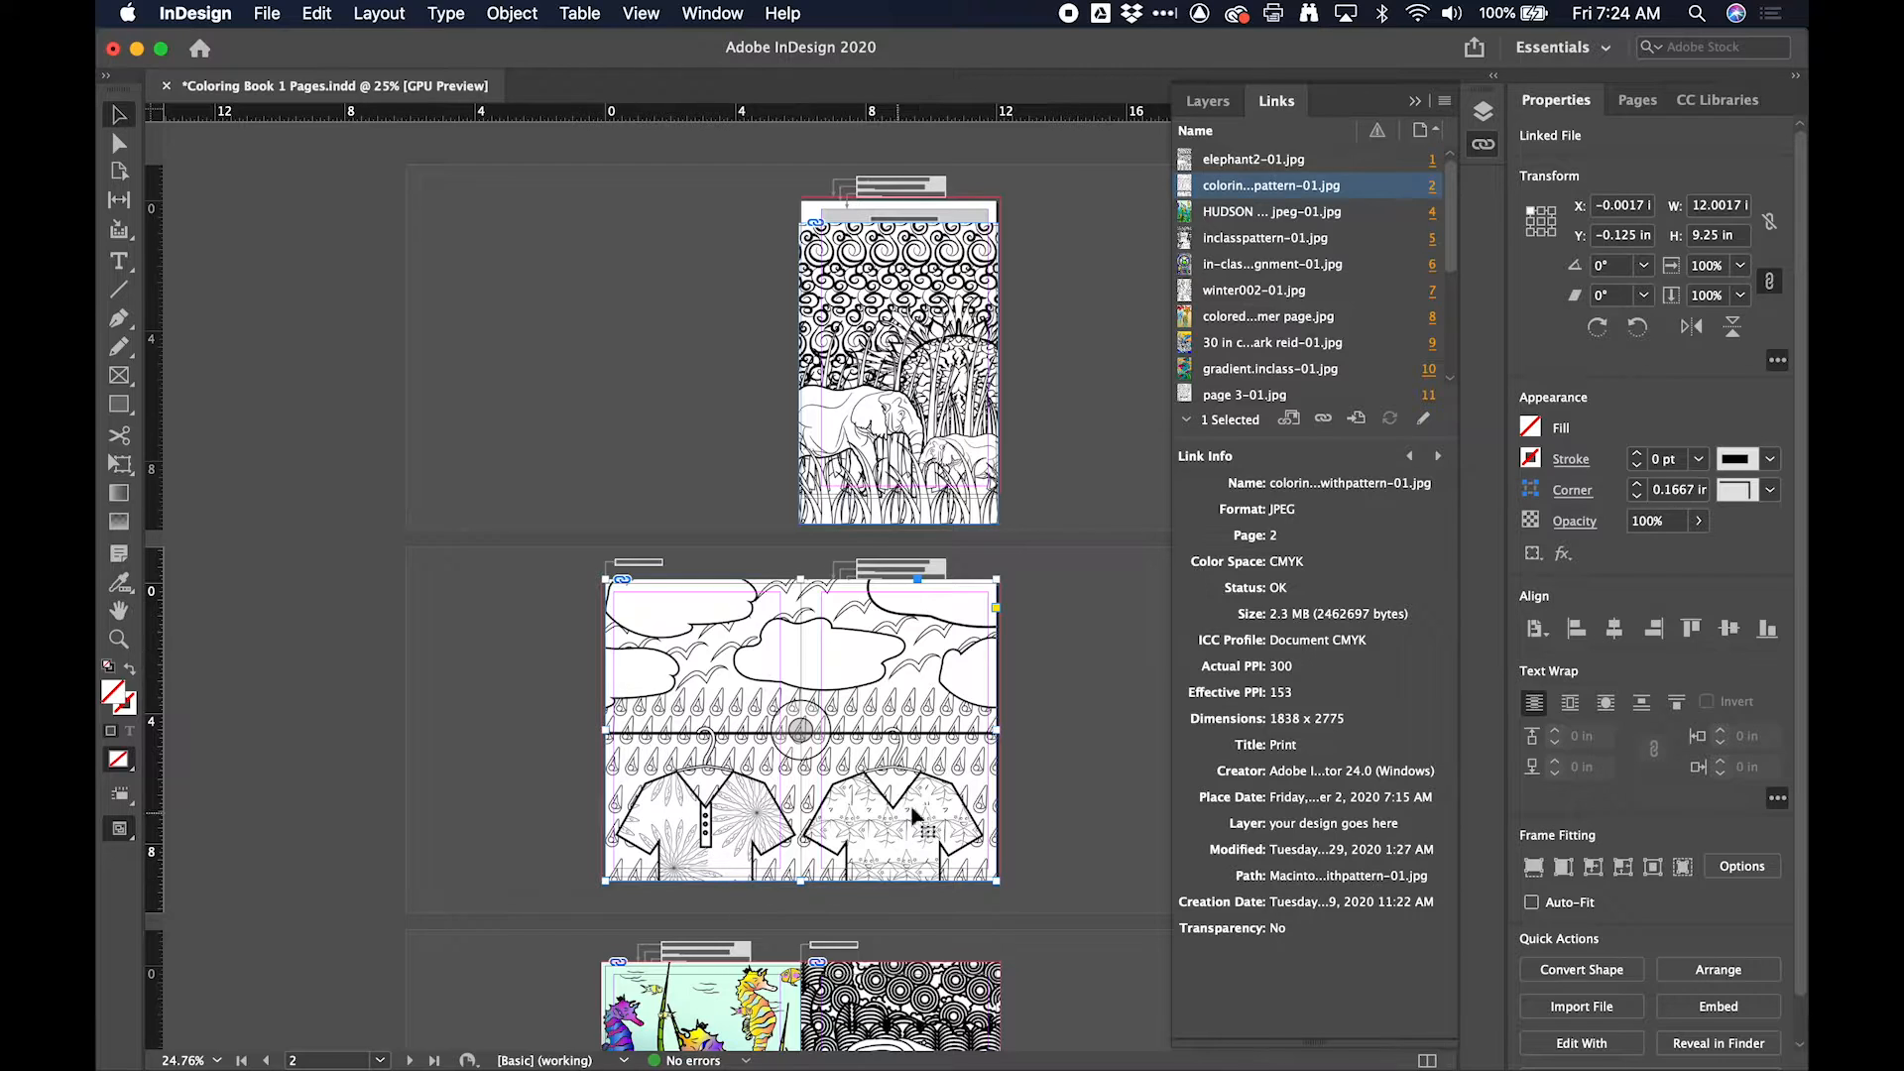
# Step: Delete the stingray image from page 17, beside the bear and umbrella artwork
pyautogui.scroll(-1, 663, 723)
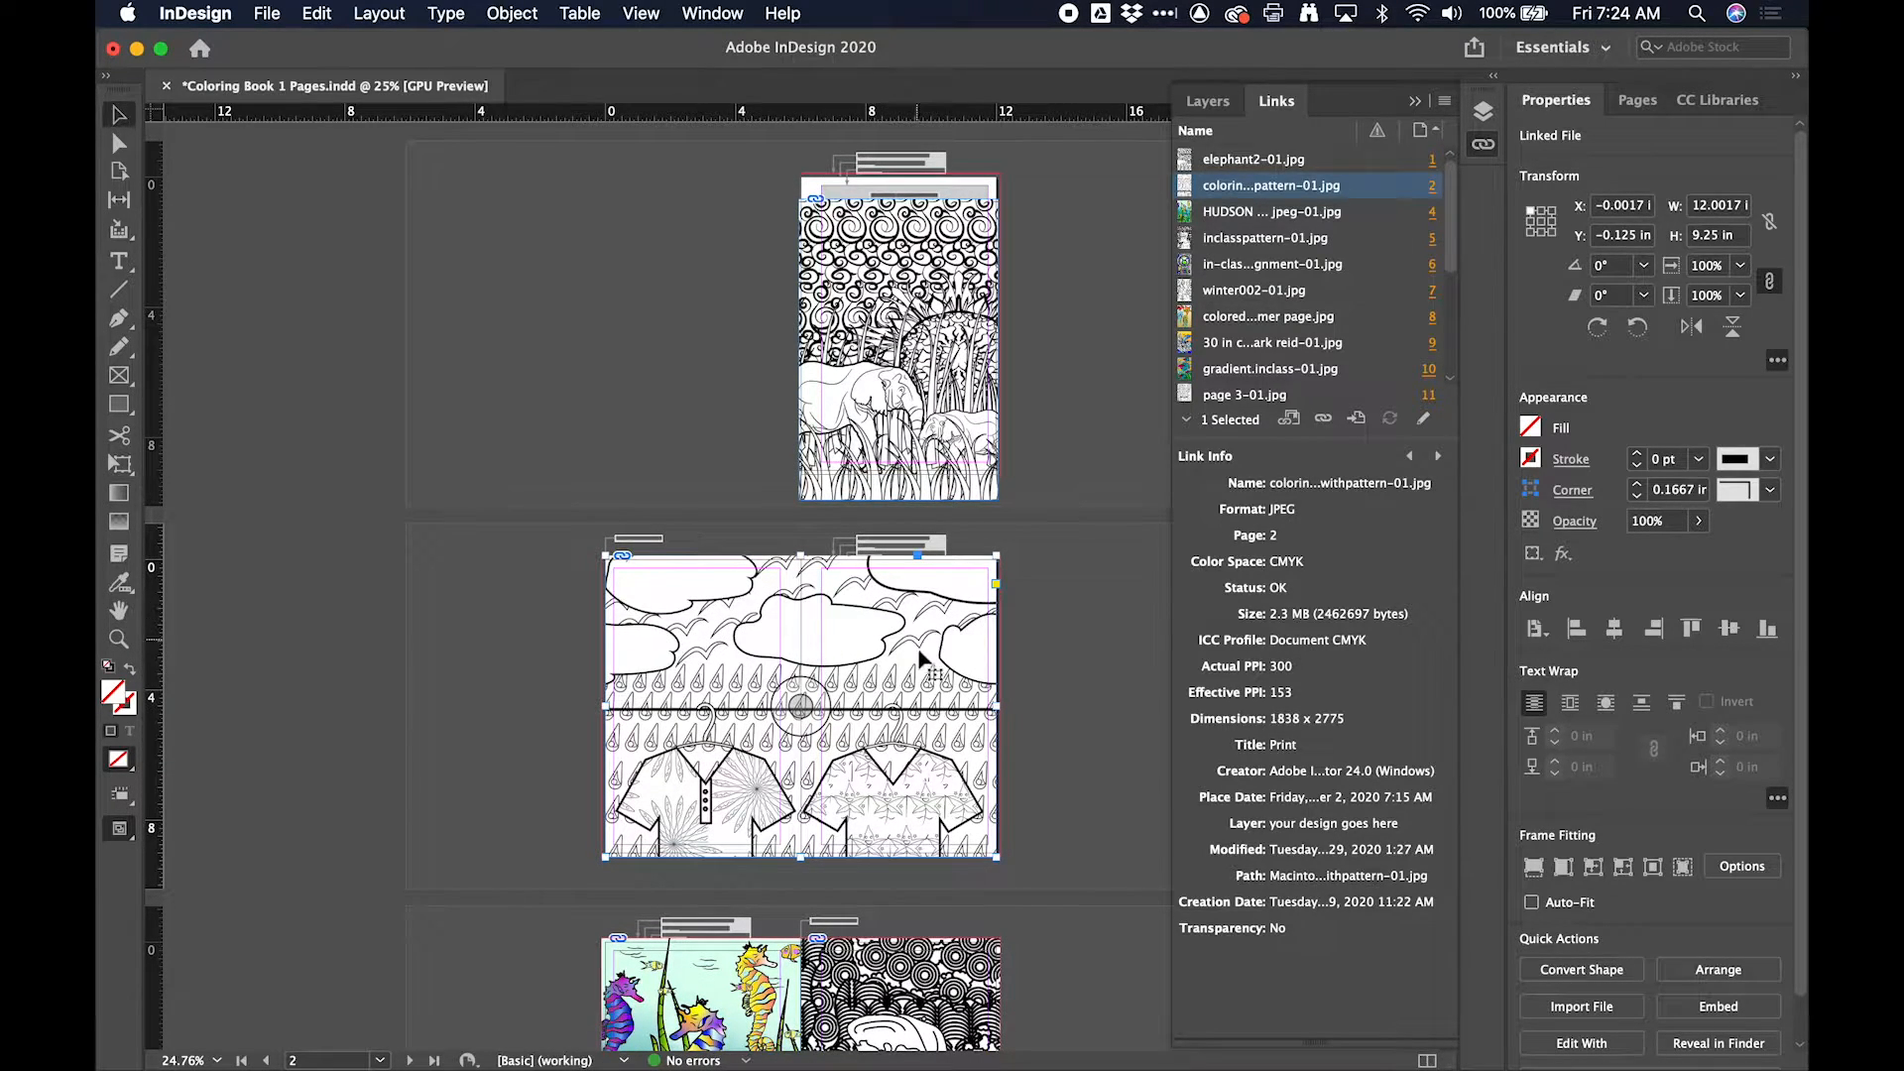
pyautogui.scroll(-5, 898, 700)
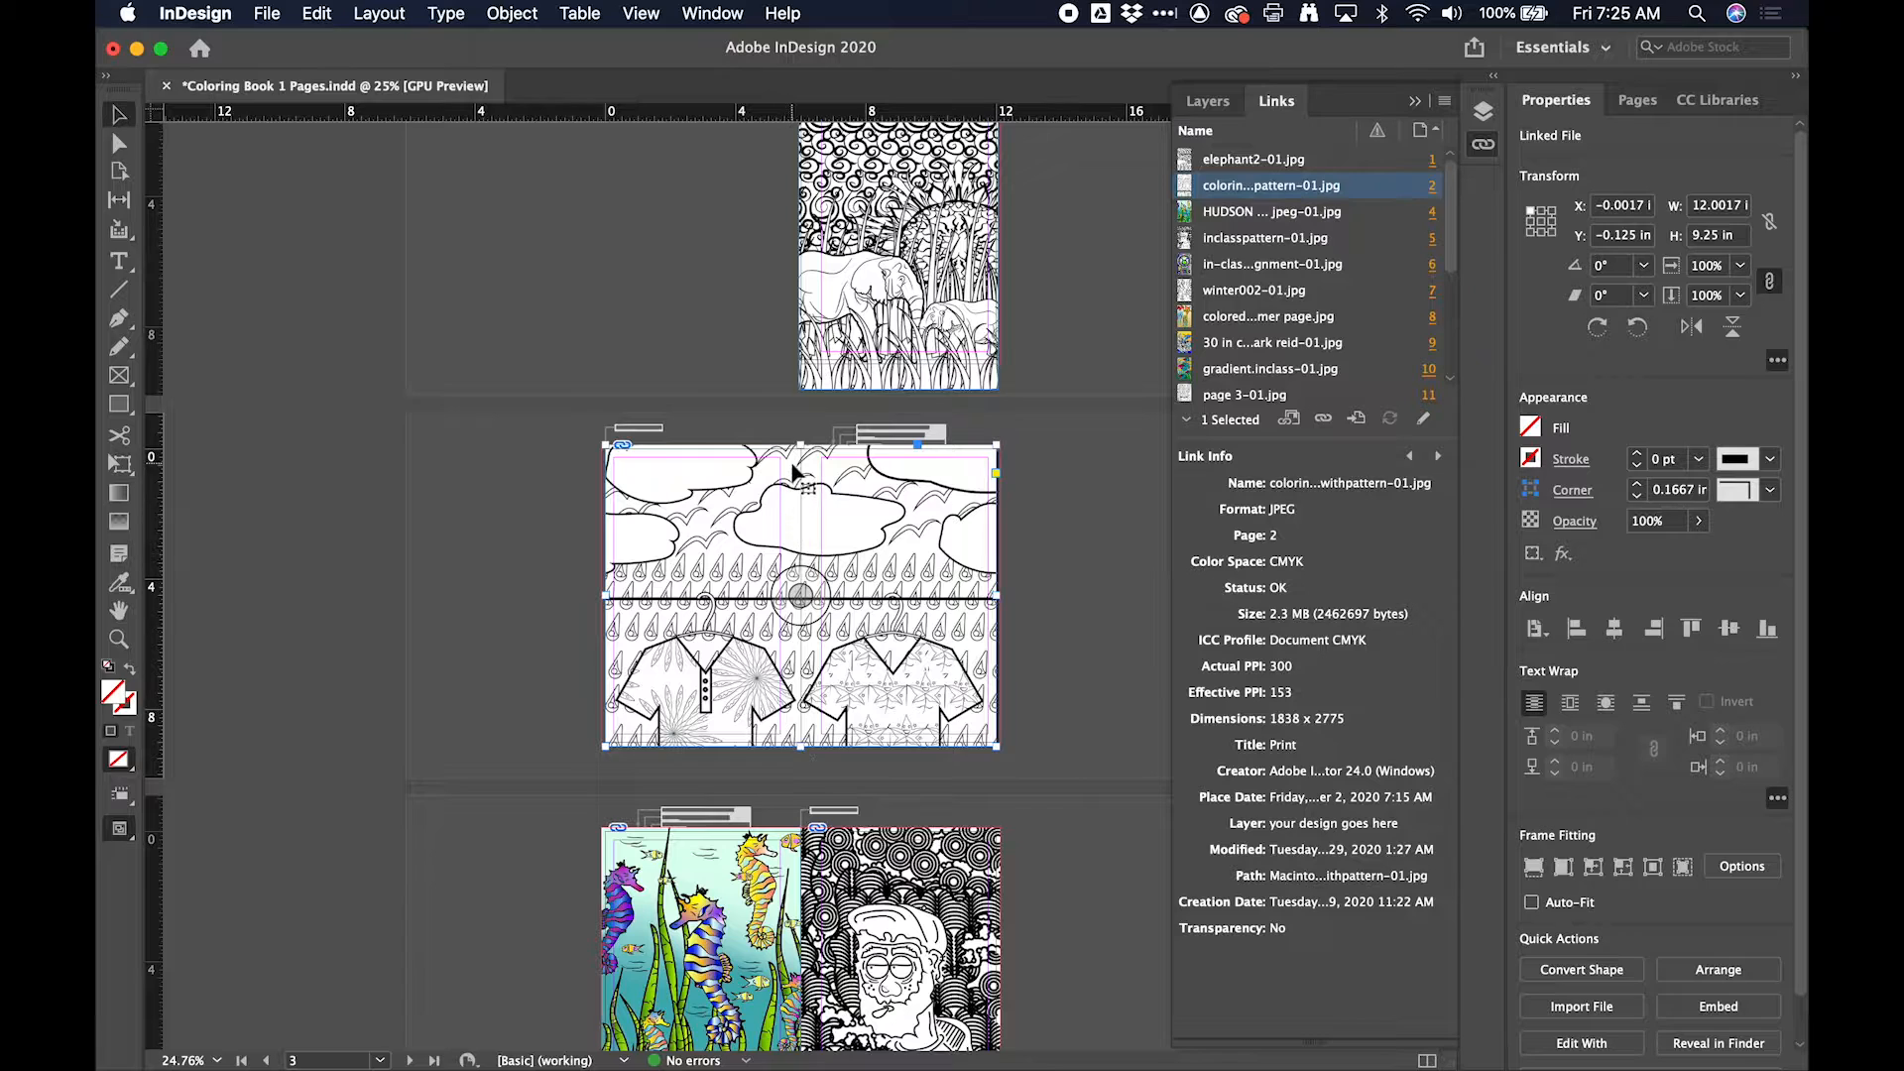
pyautogui.scroll(-5, 815, 763)
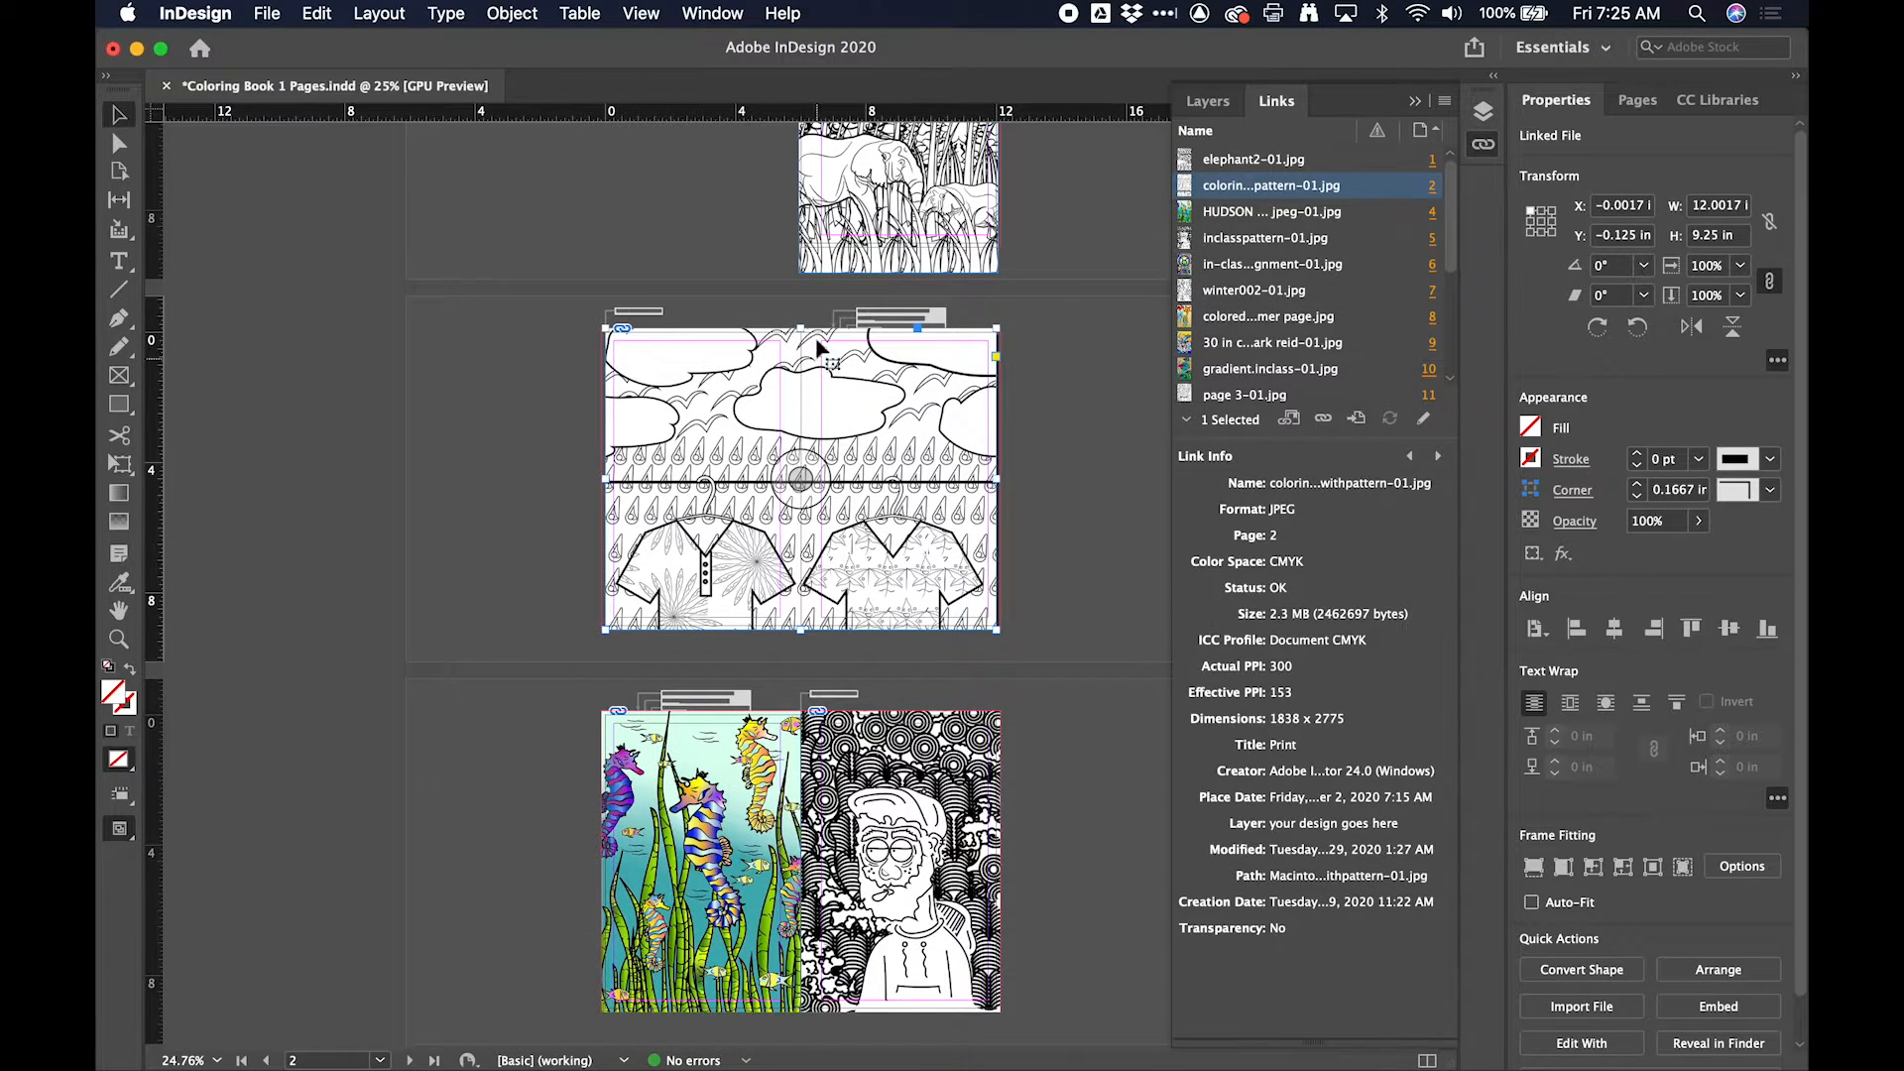
pyautogui.scroll(-5, 821, 637)
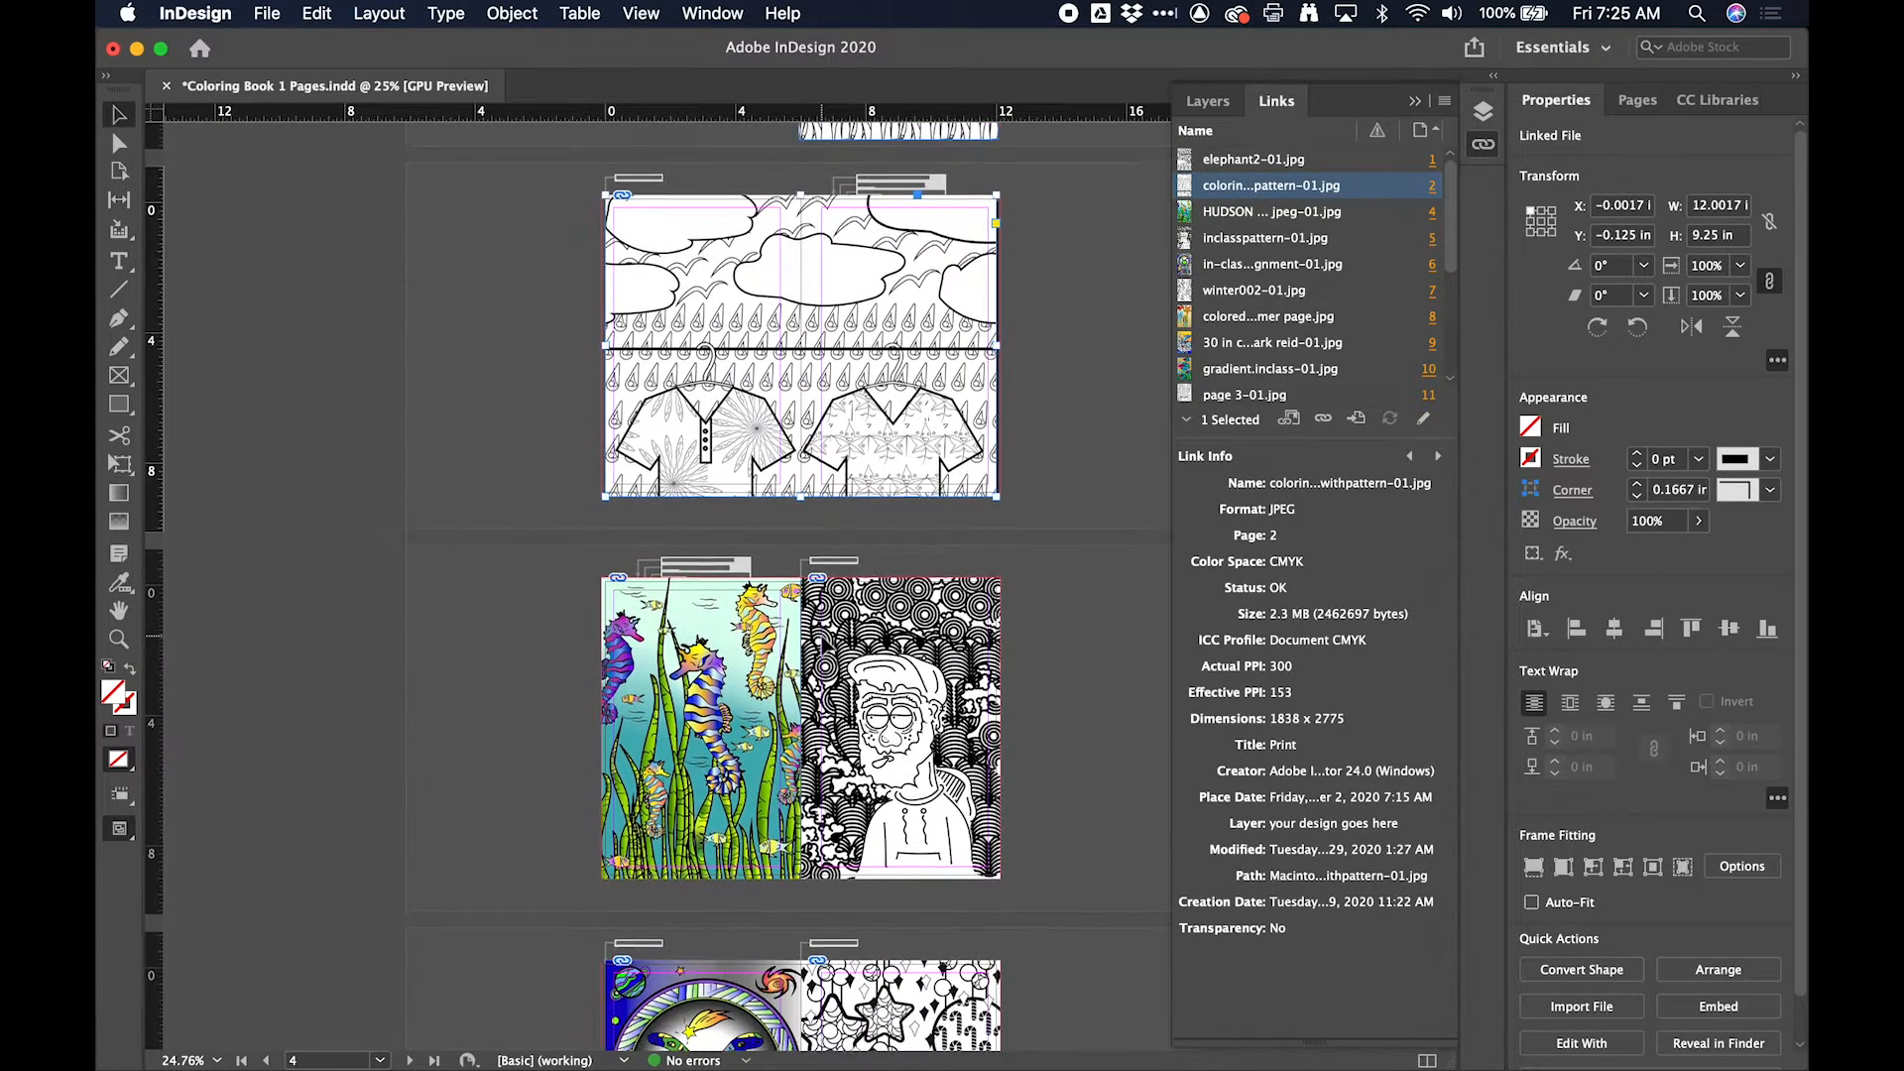
pyautogui.scroll(-5, 821, 637)
pyautogui.scroll(-15, 708, 757)
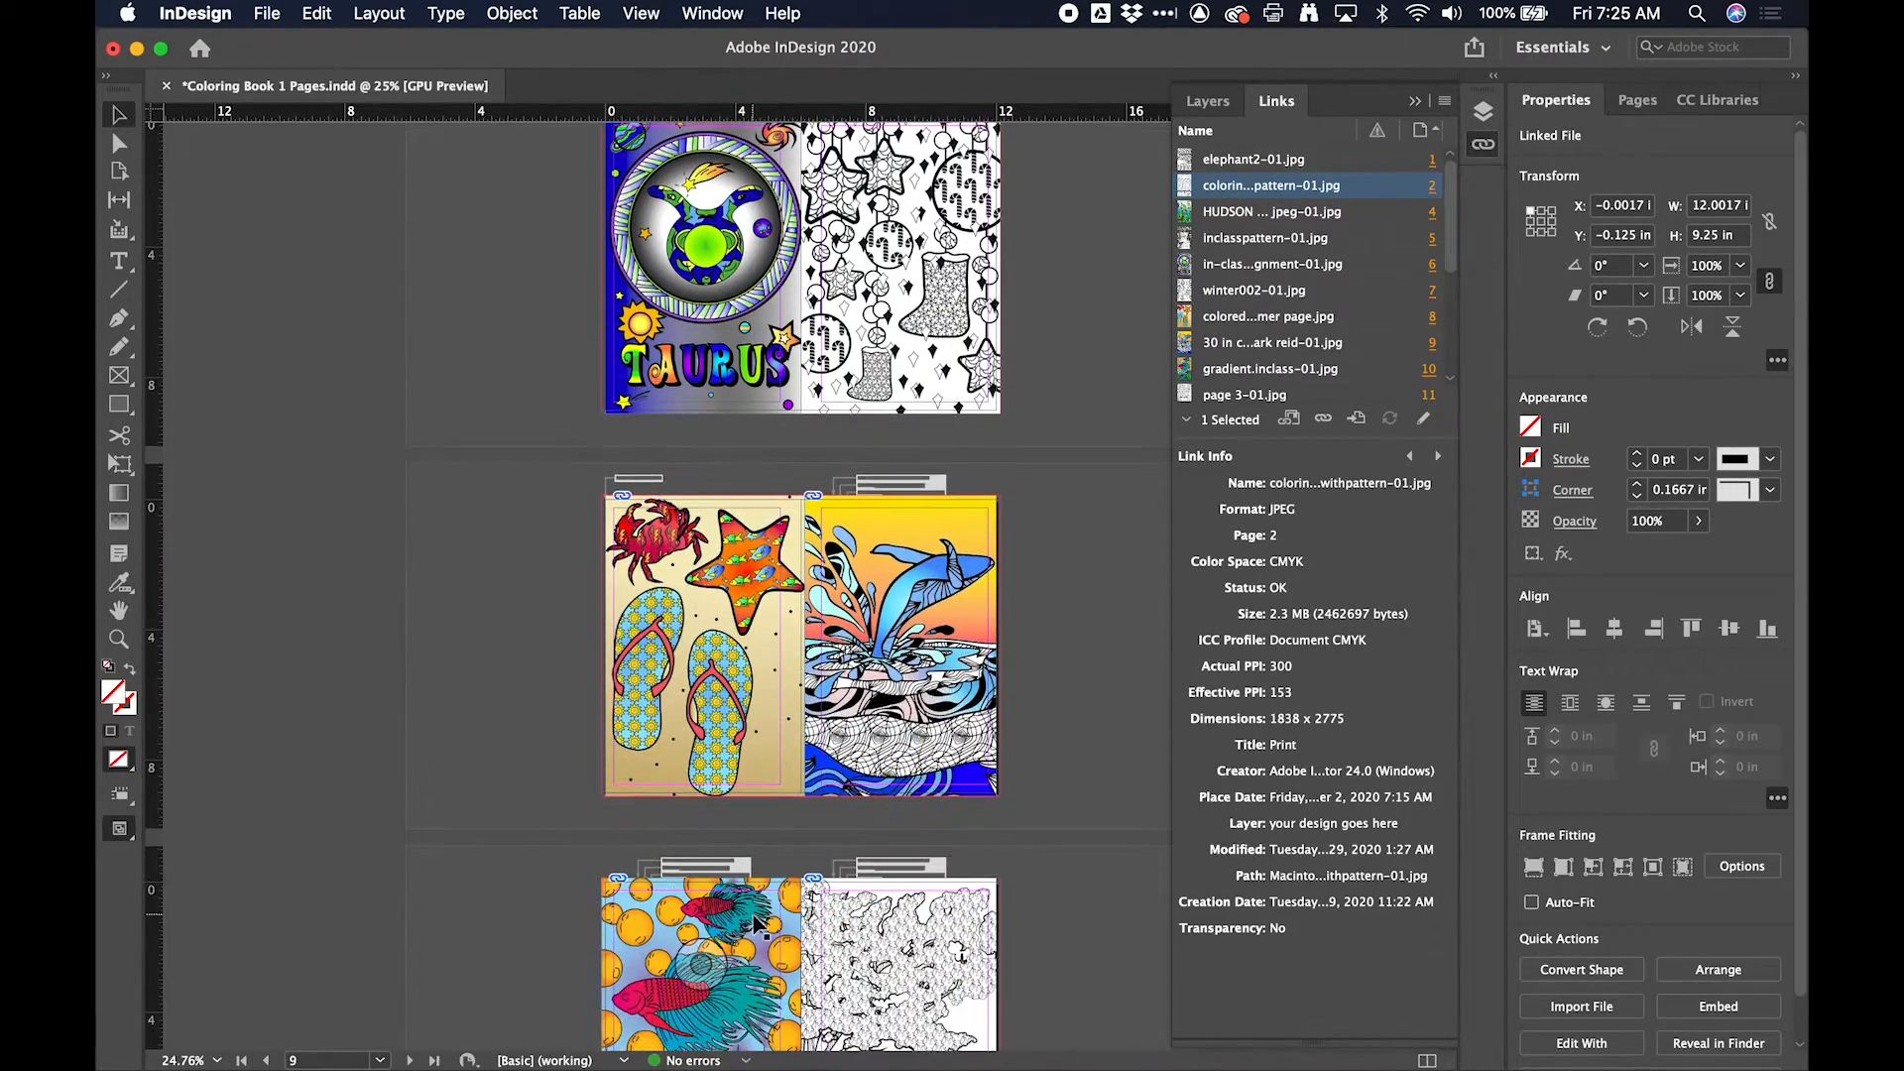
pyautogui.scroll(-20, 756, 925)
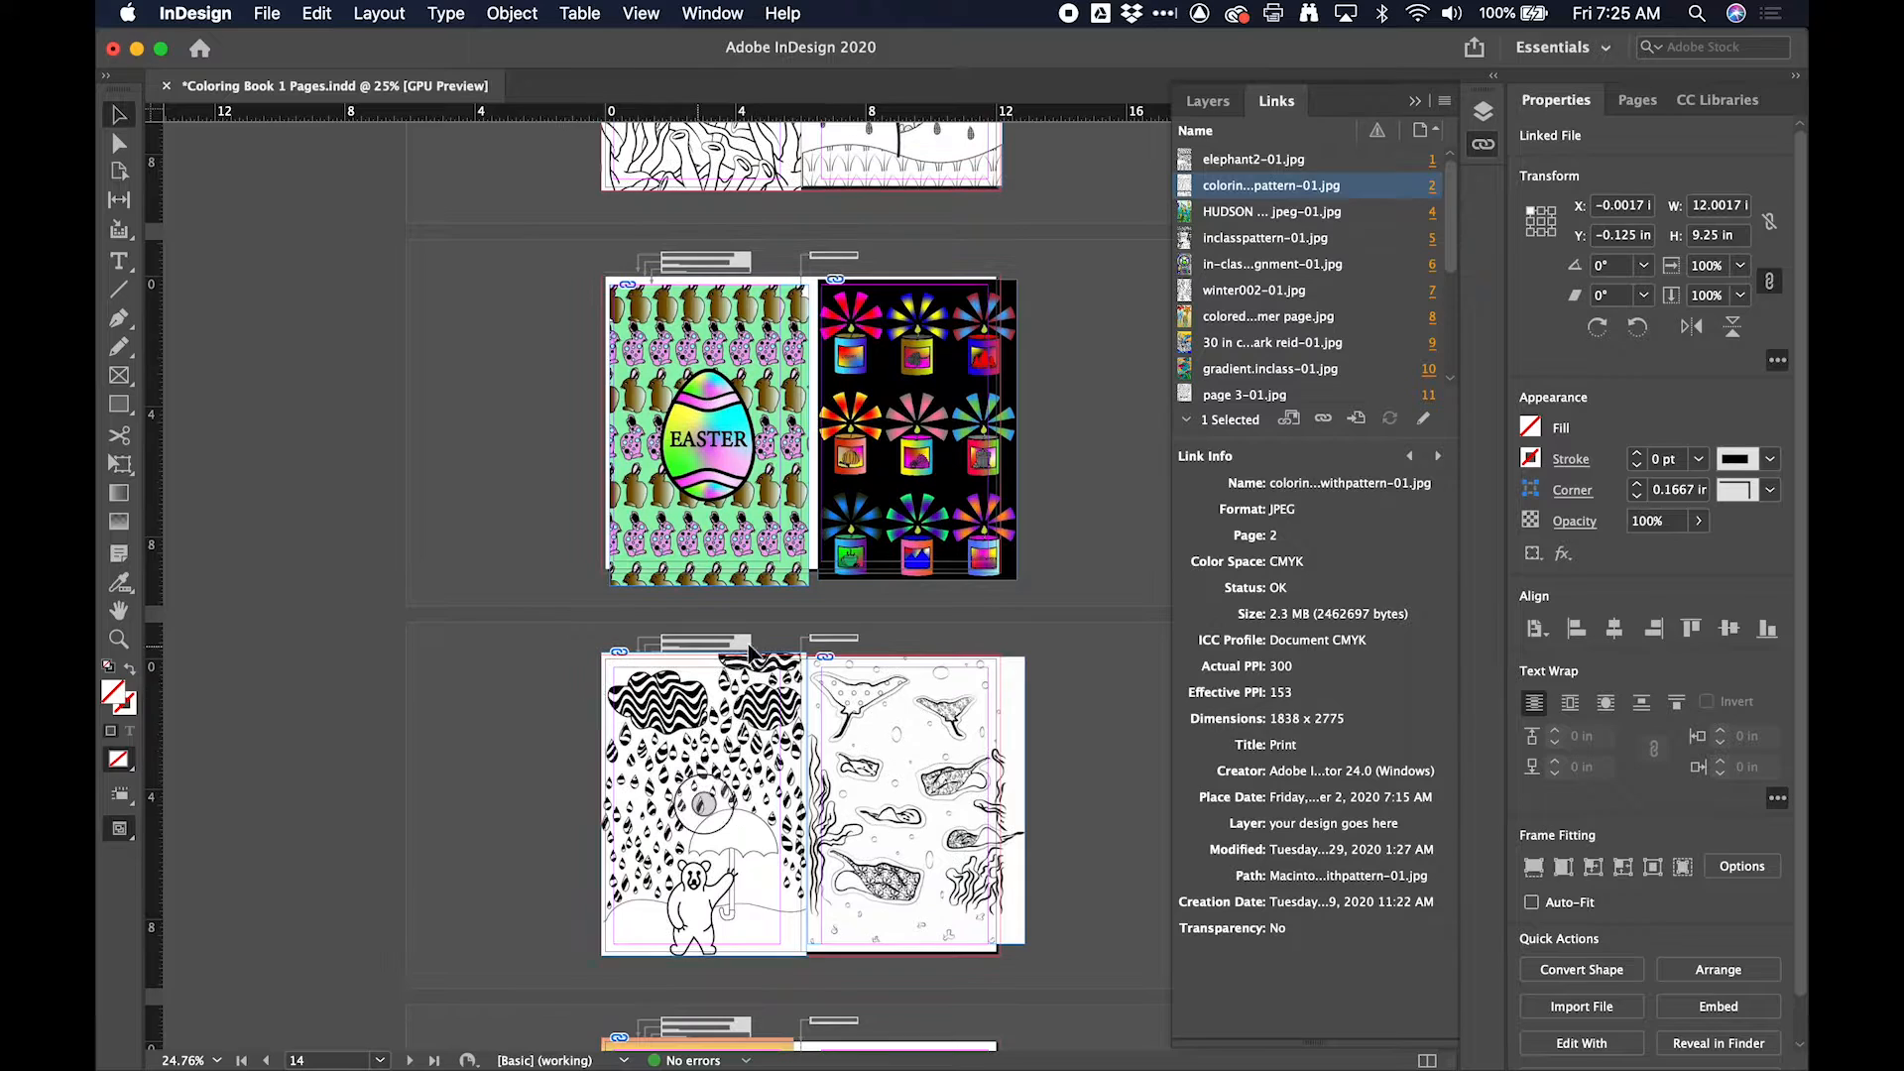
pyautogui.click(735, 871)
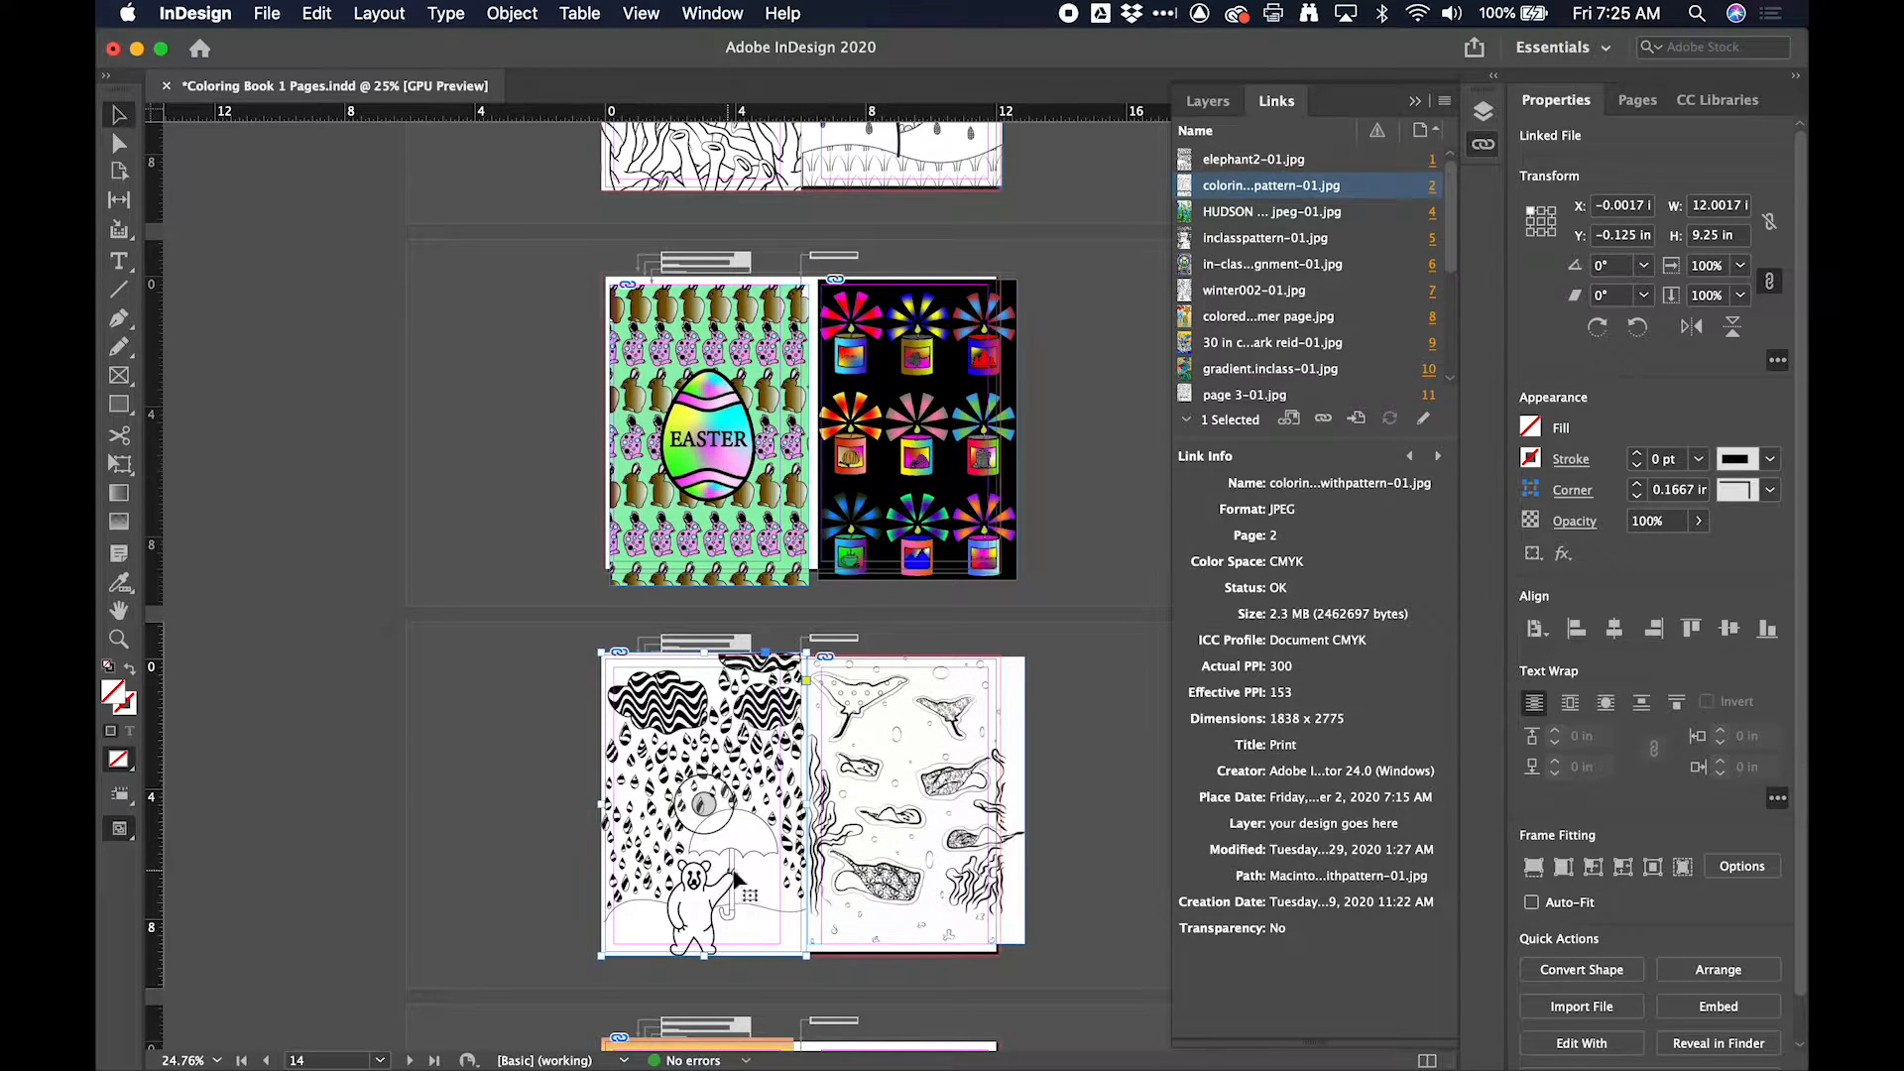
pyautogui.click(921, 885)
pyautogui.press('Delete')
pyautogui.click(797, 862)
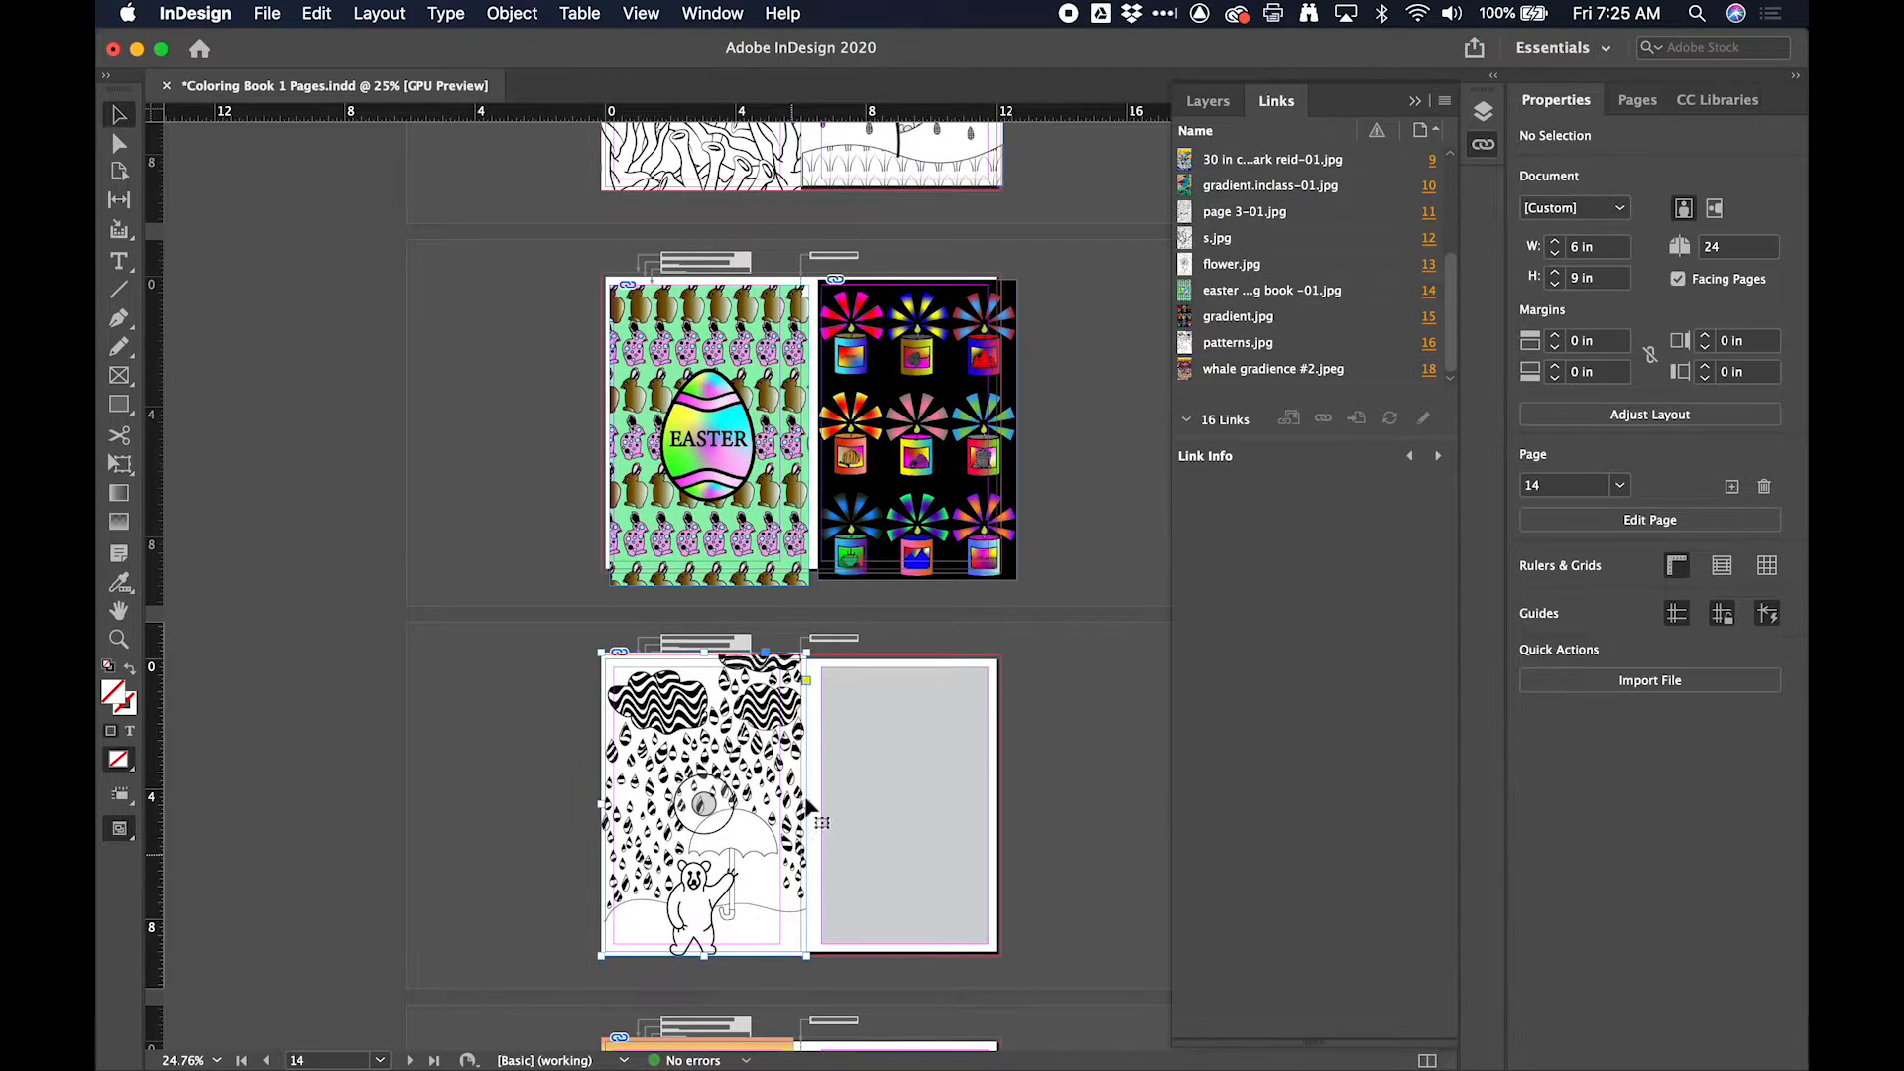
# Step: Widen the bear and umbrella image's frame to 12.25 in across pages 16–17 and fill it proportionally
pyautogui.moveTo(807, 805); pyautogui.dragTo(1000, 804)
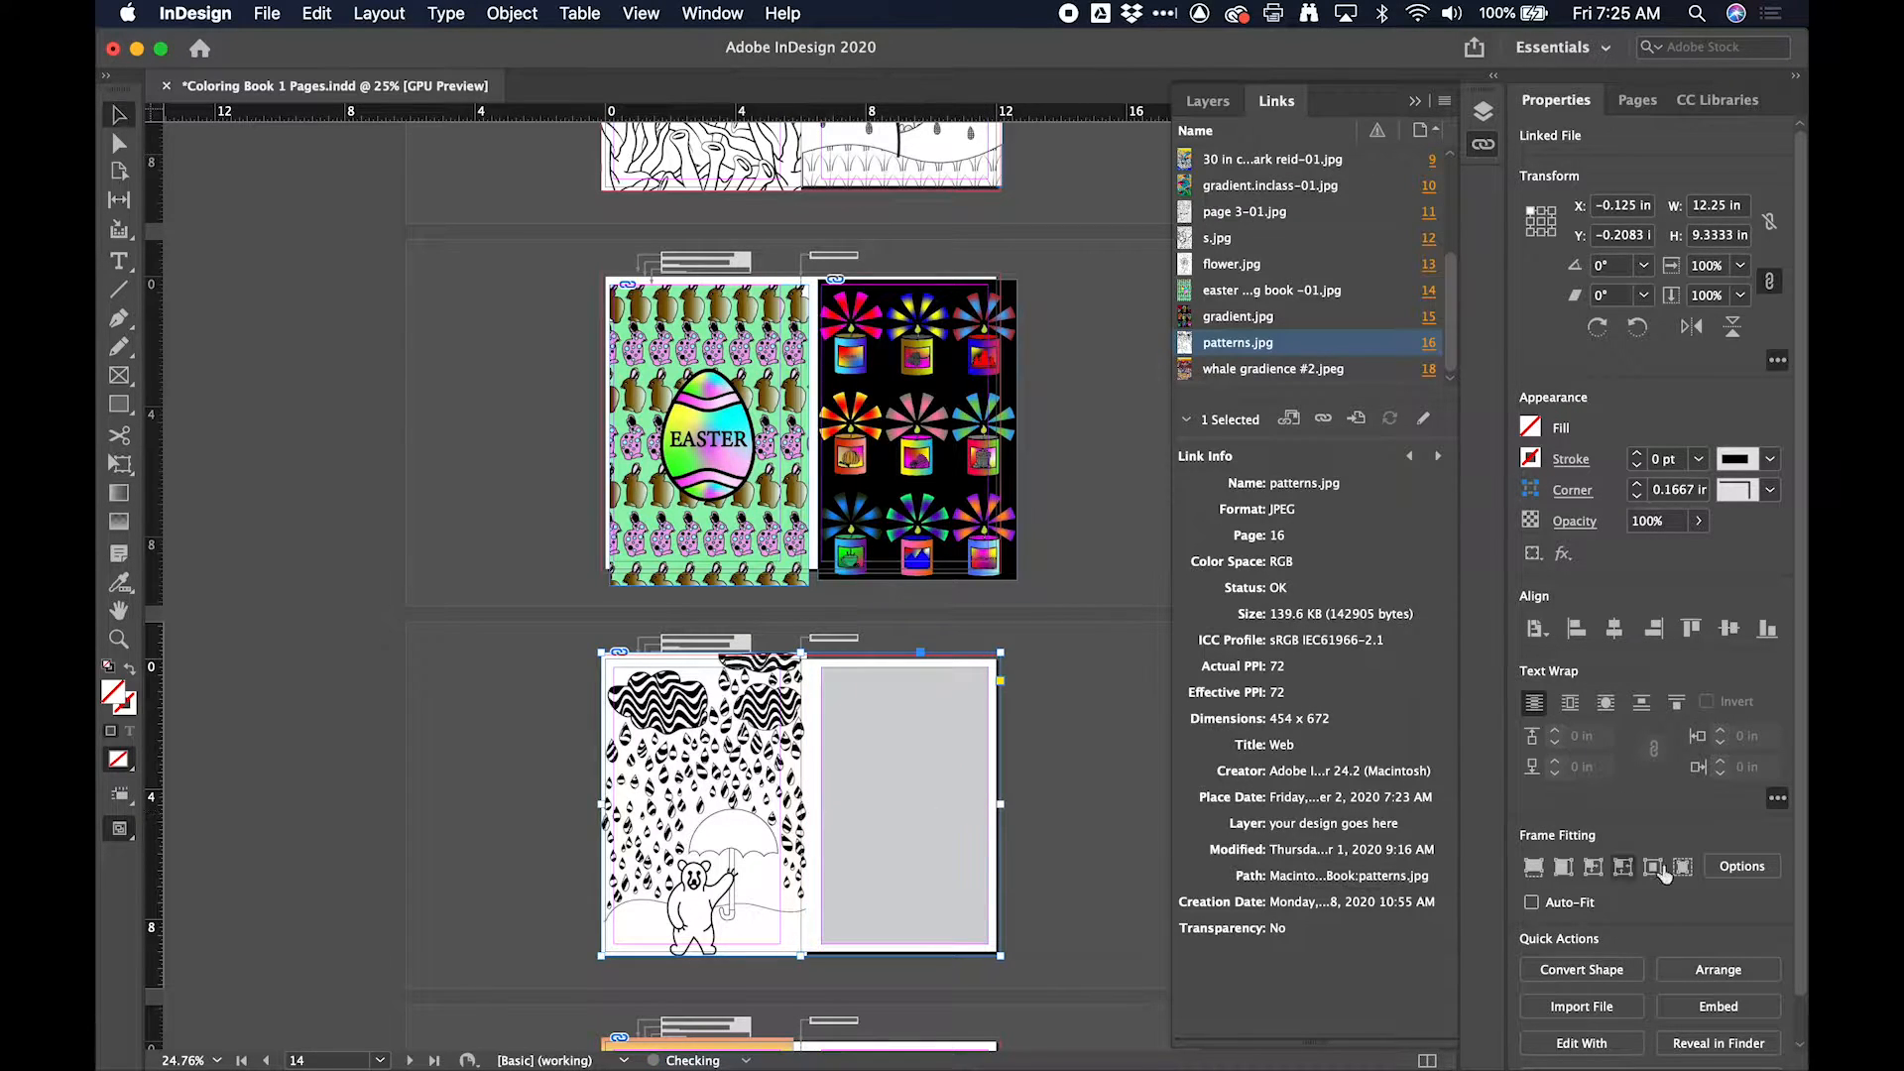
pyautogui.click(1564, 868)
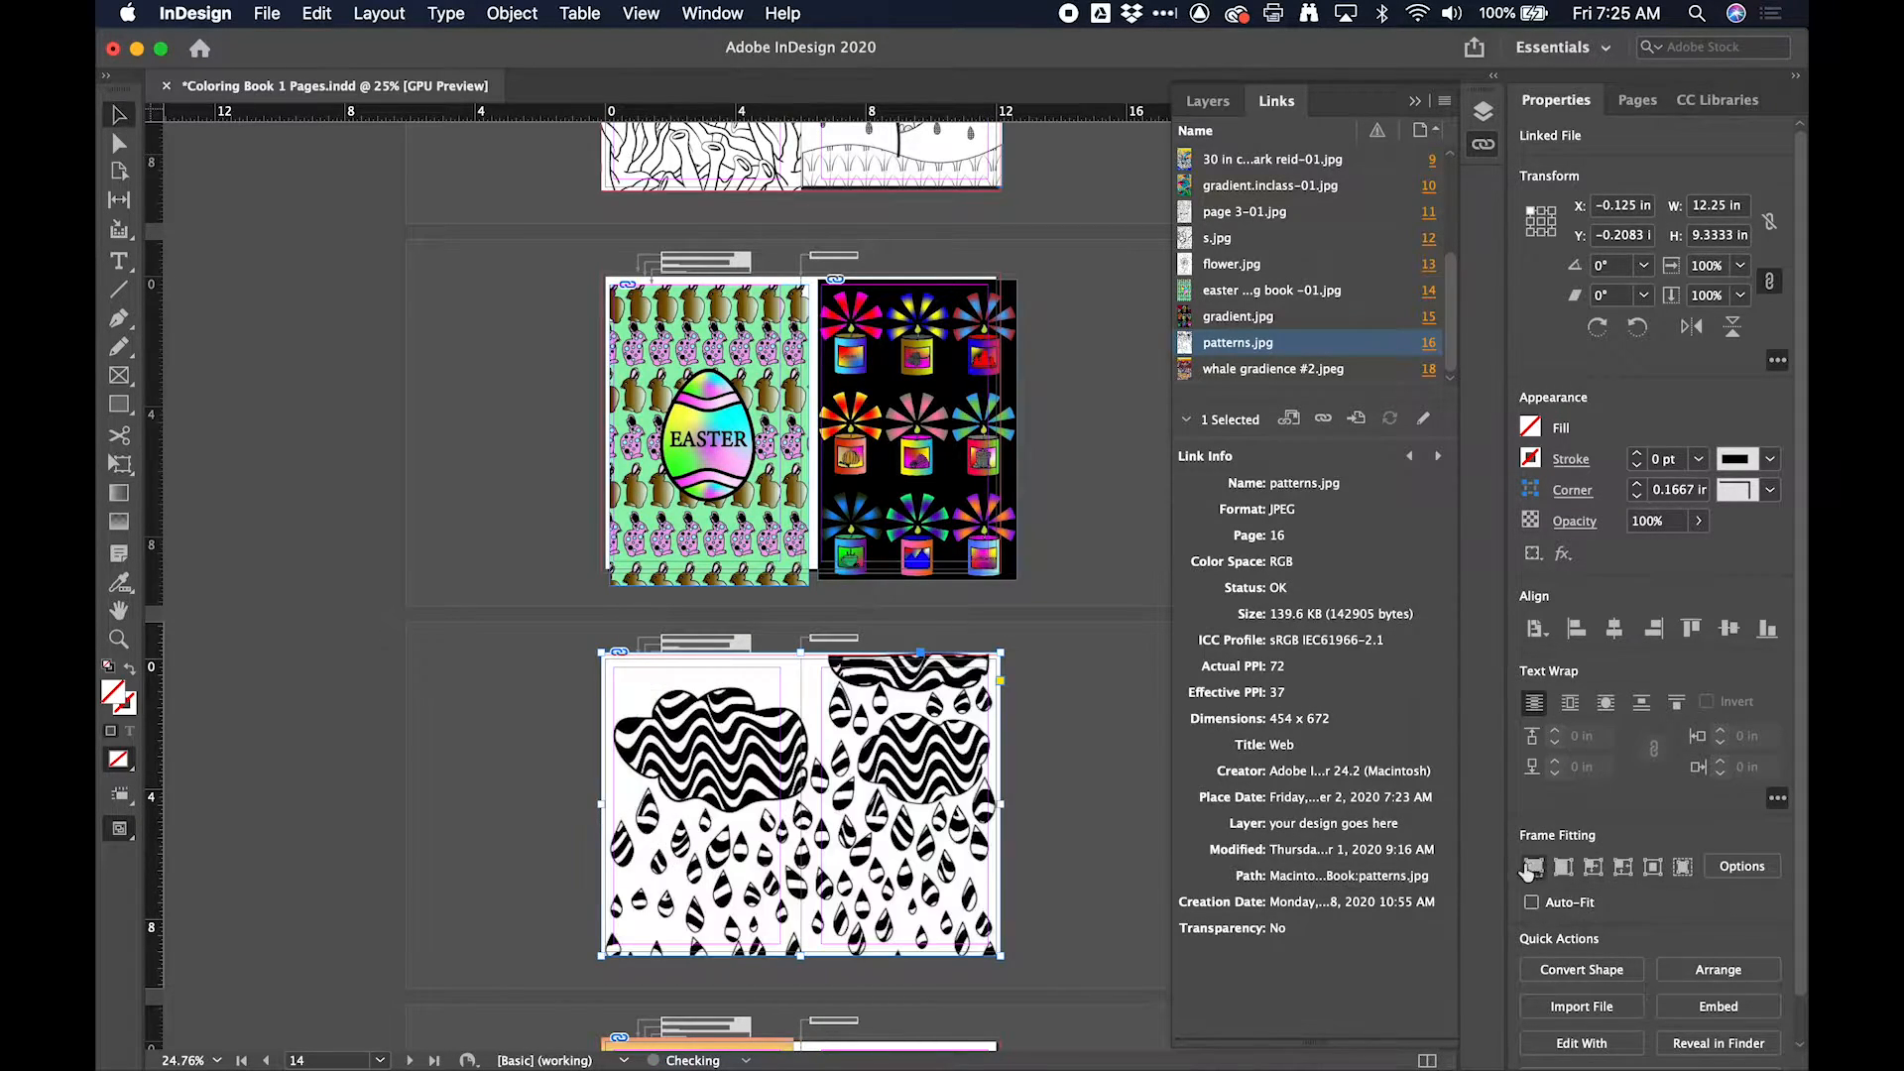
pyautogui.moveTo(905, 876); pyautogui.dragTo(905, 857)
pyautogui.press('super+z')
# Step: Hide the link information and display the book's page thumbnails
pyautogui.scroll(-5, 930, 790)
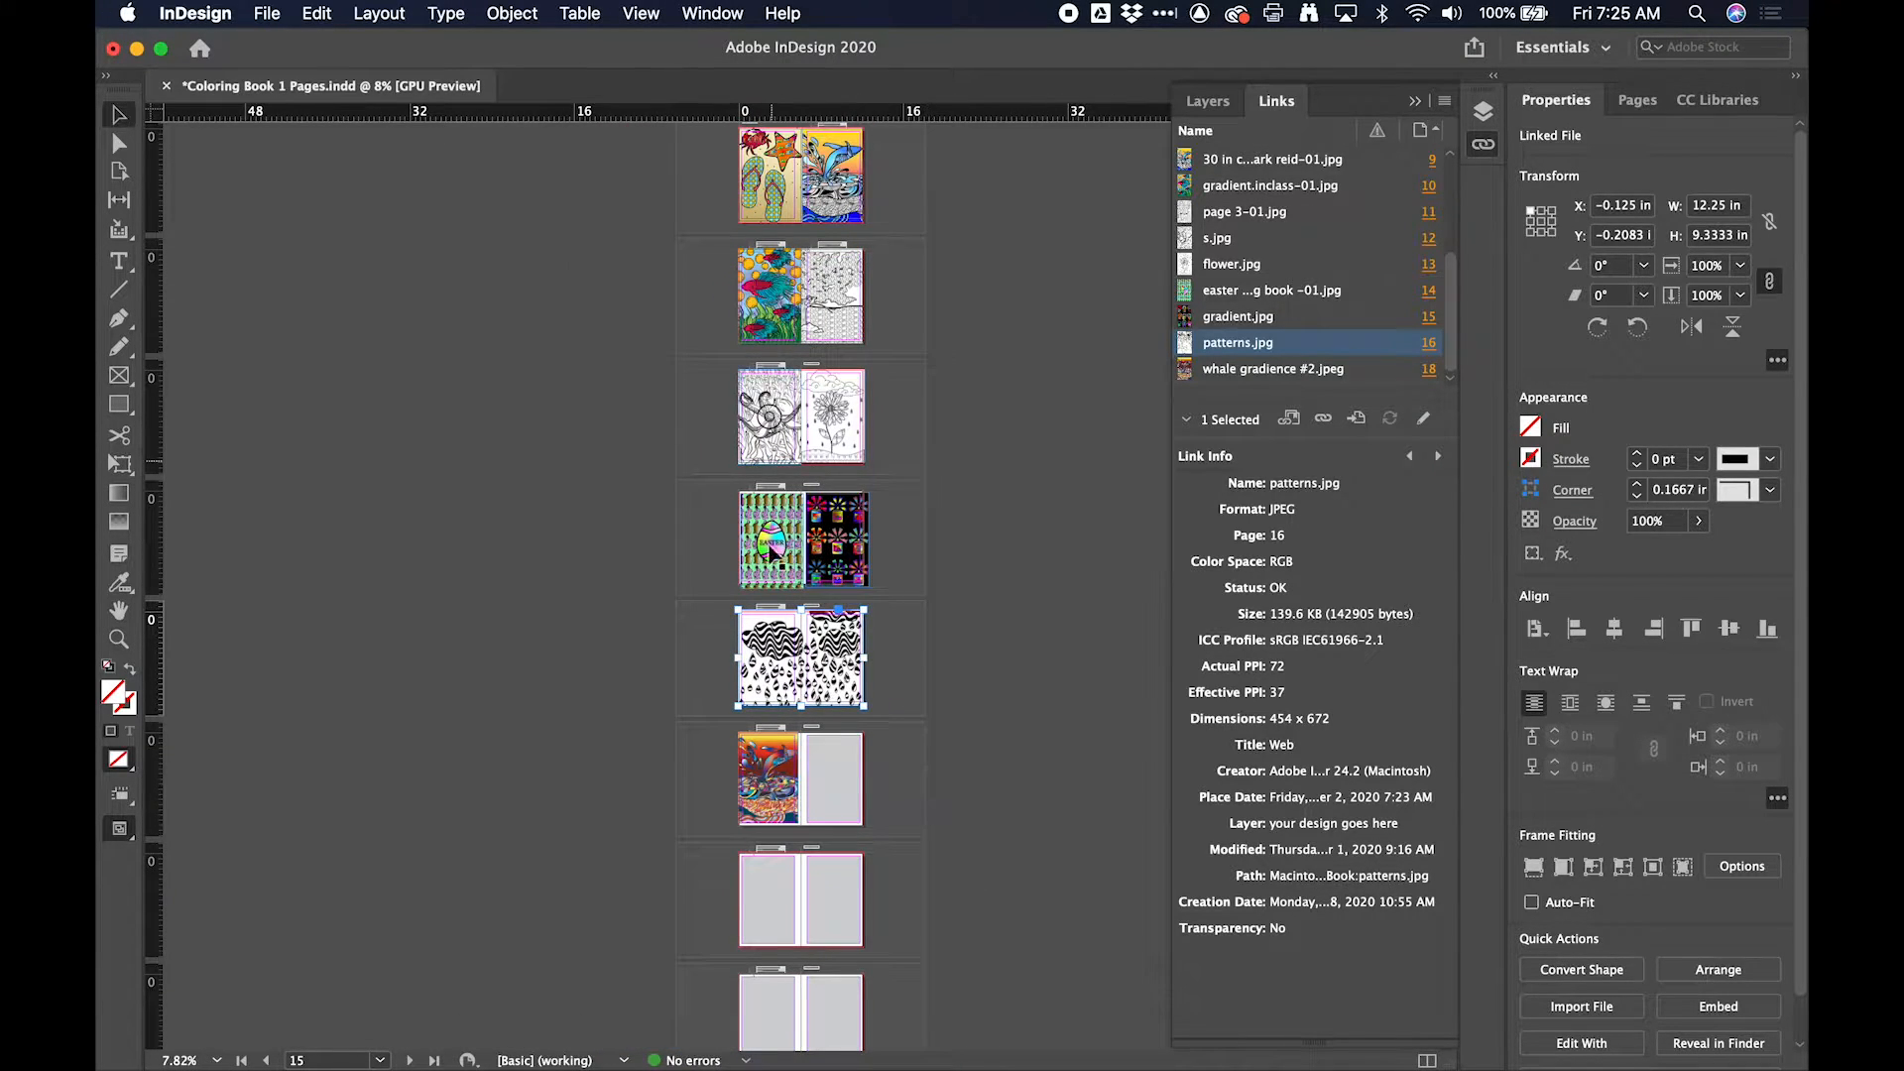
pyautogui.scroll(-3, 893, 731)
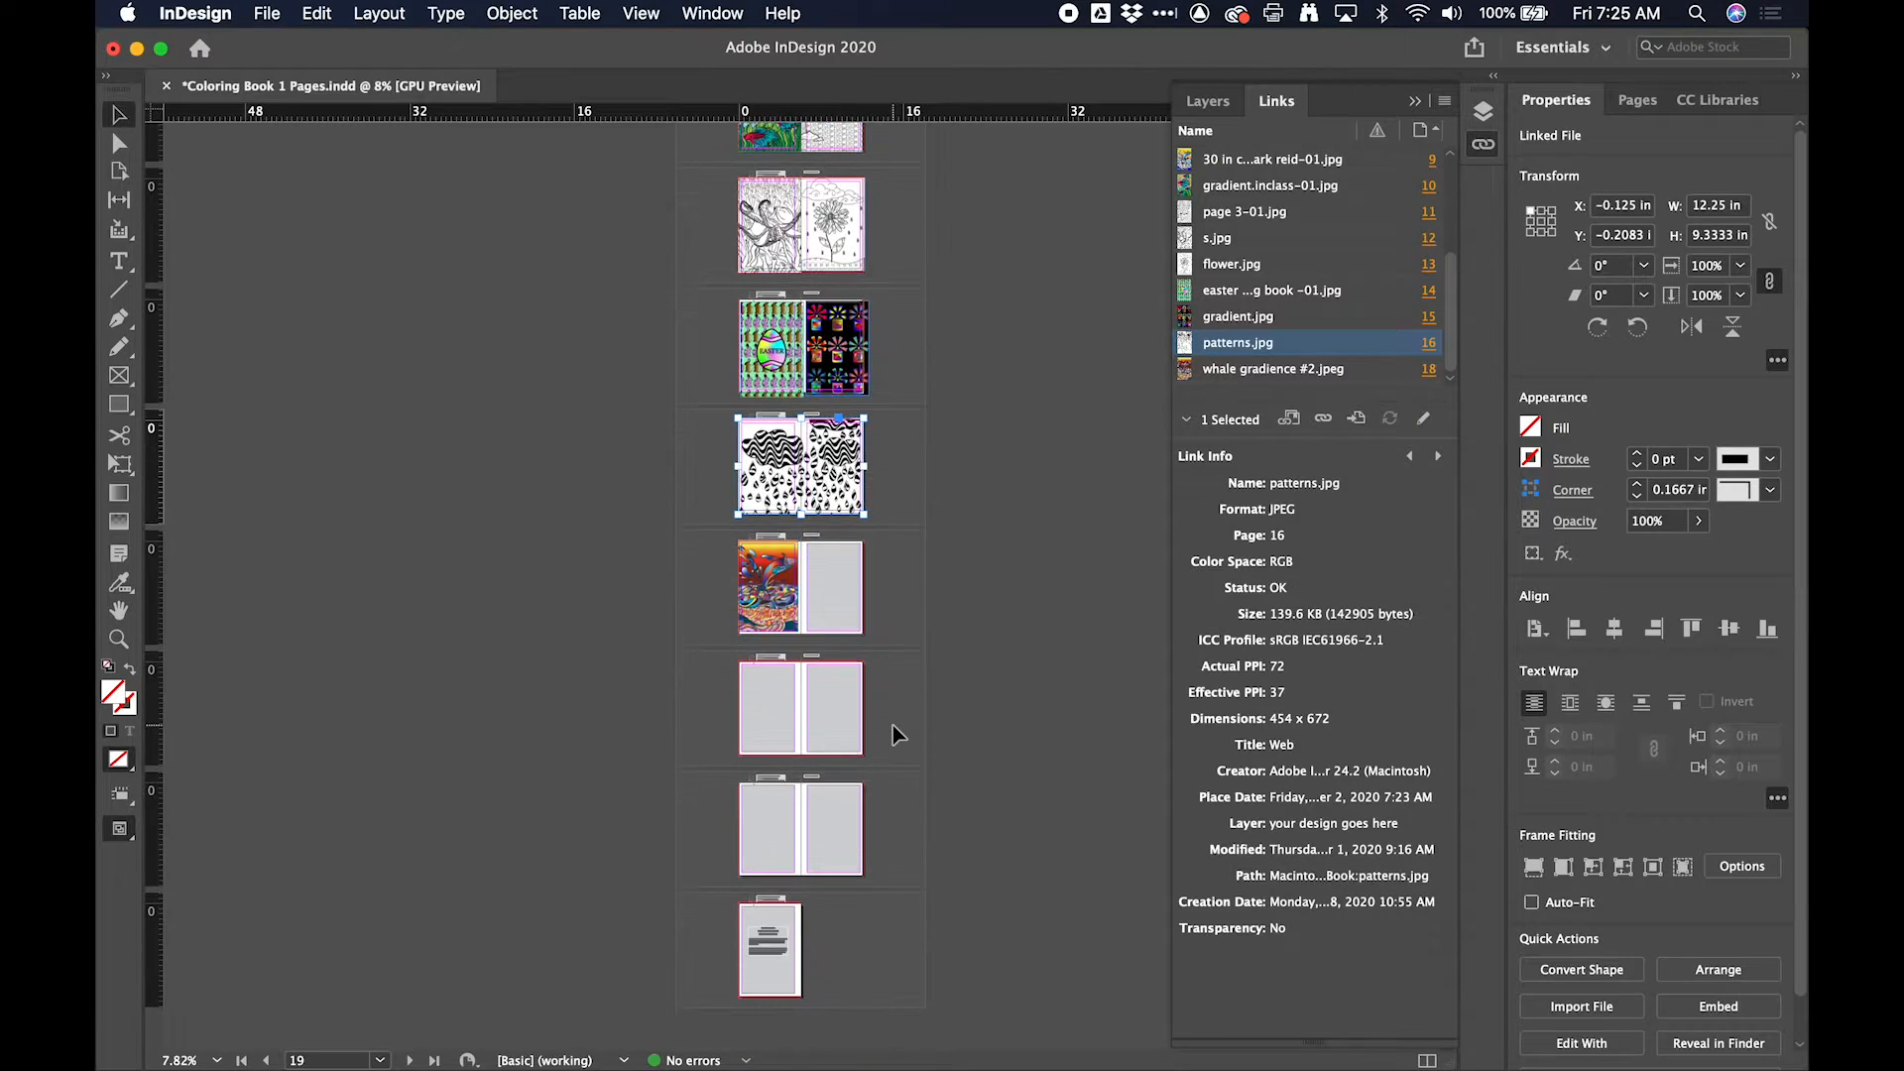
pyautogui.click(1207, 102)
pyautogui.click(1482, 144)
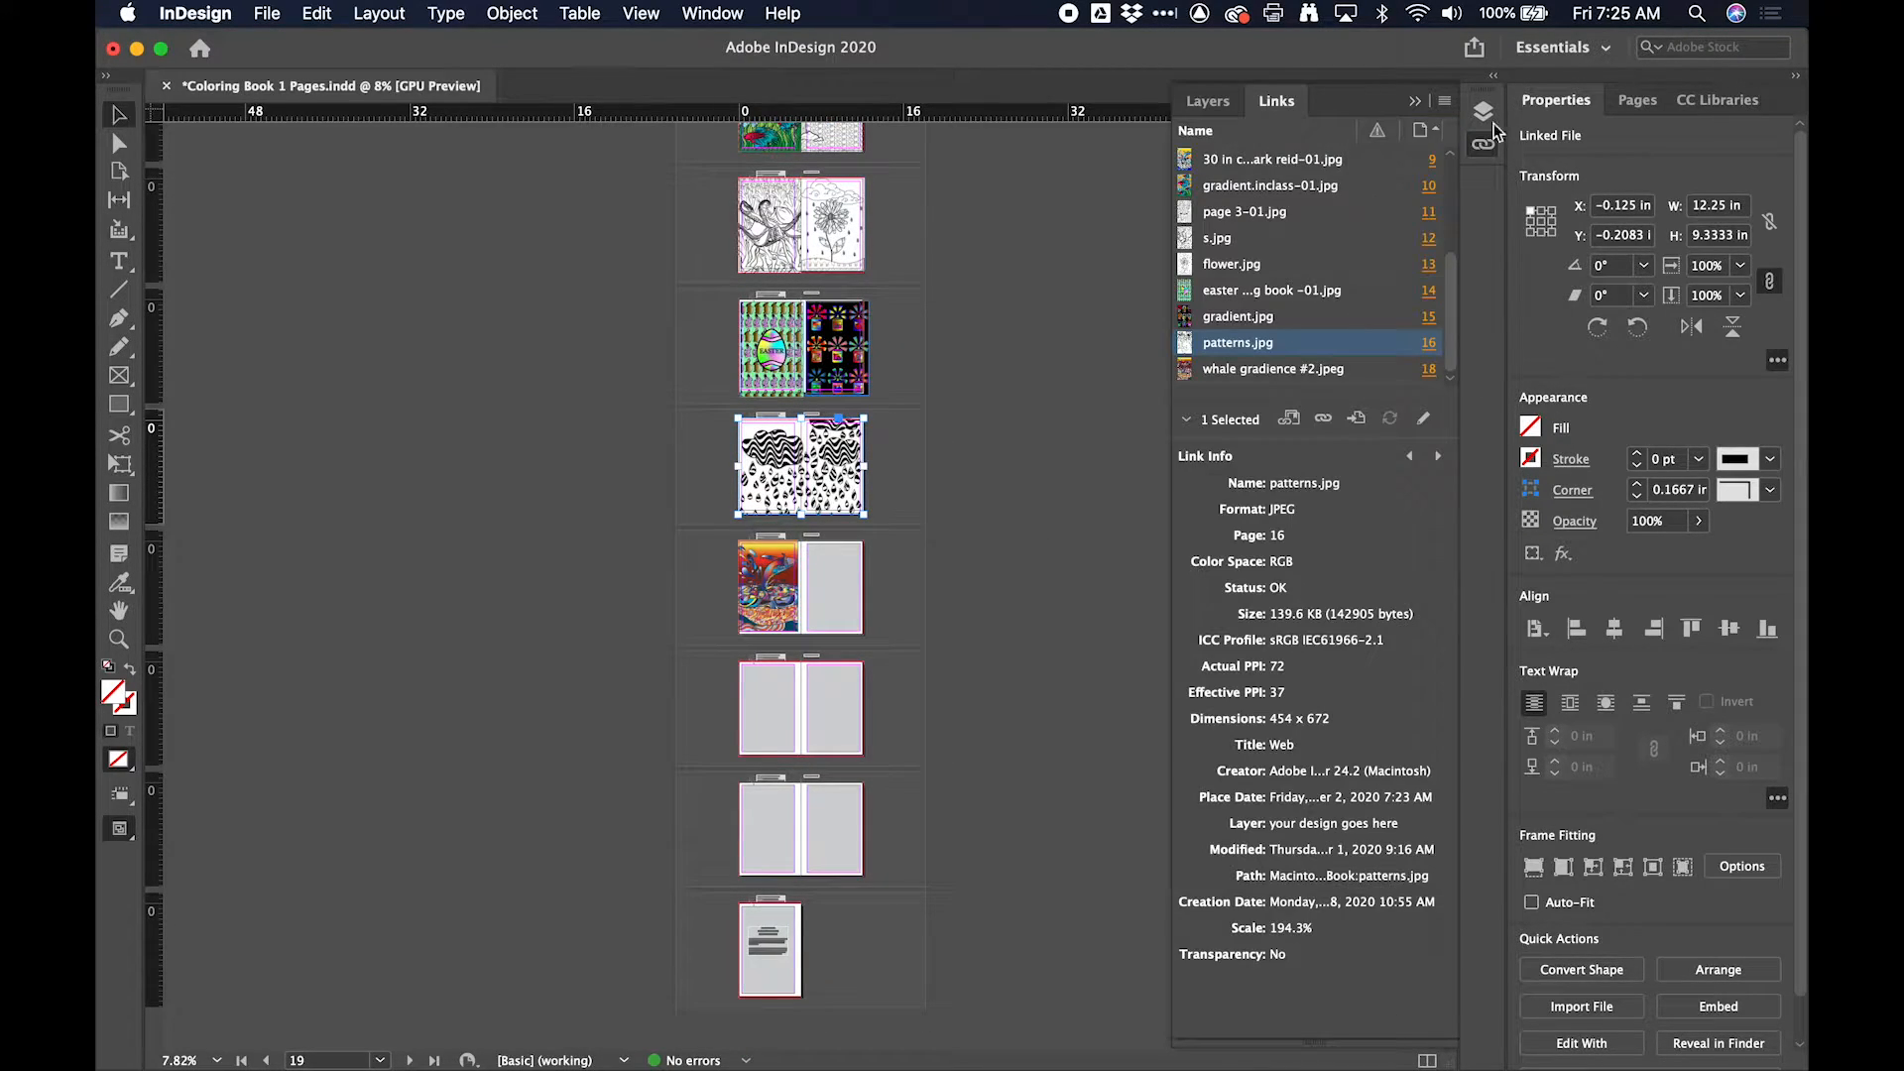
pyautogui.click(1638, 100)
pyautogui.click(1416, 101)
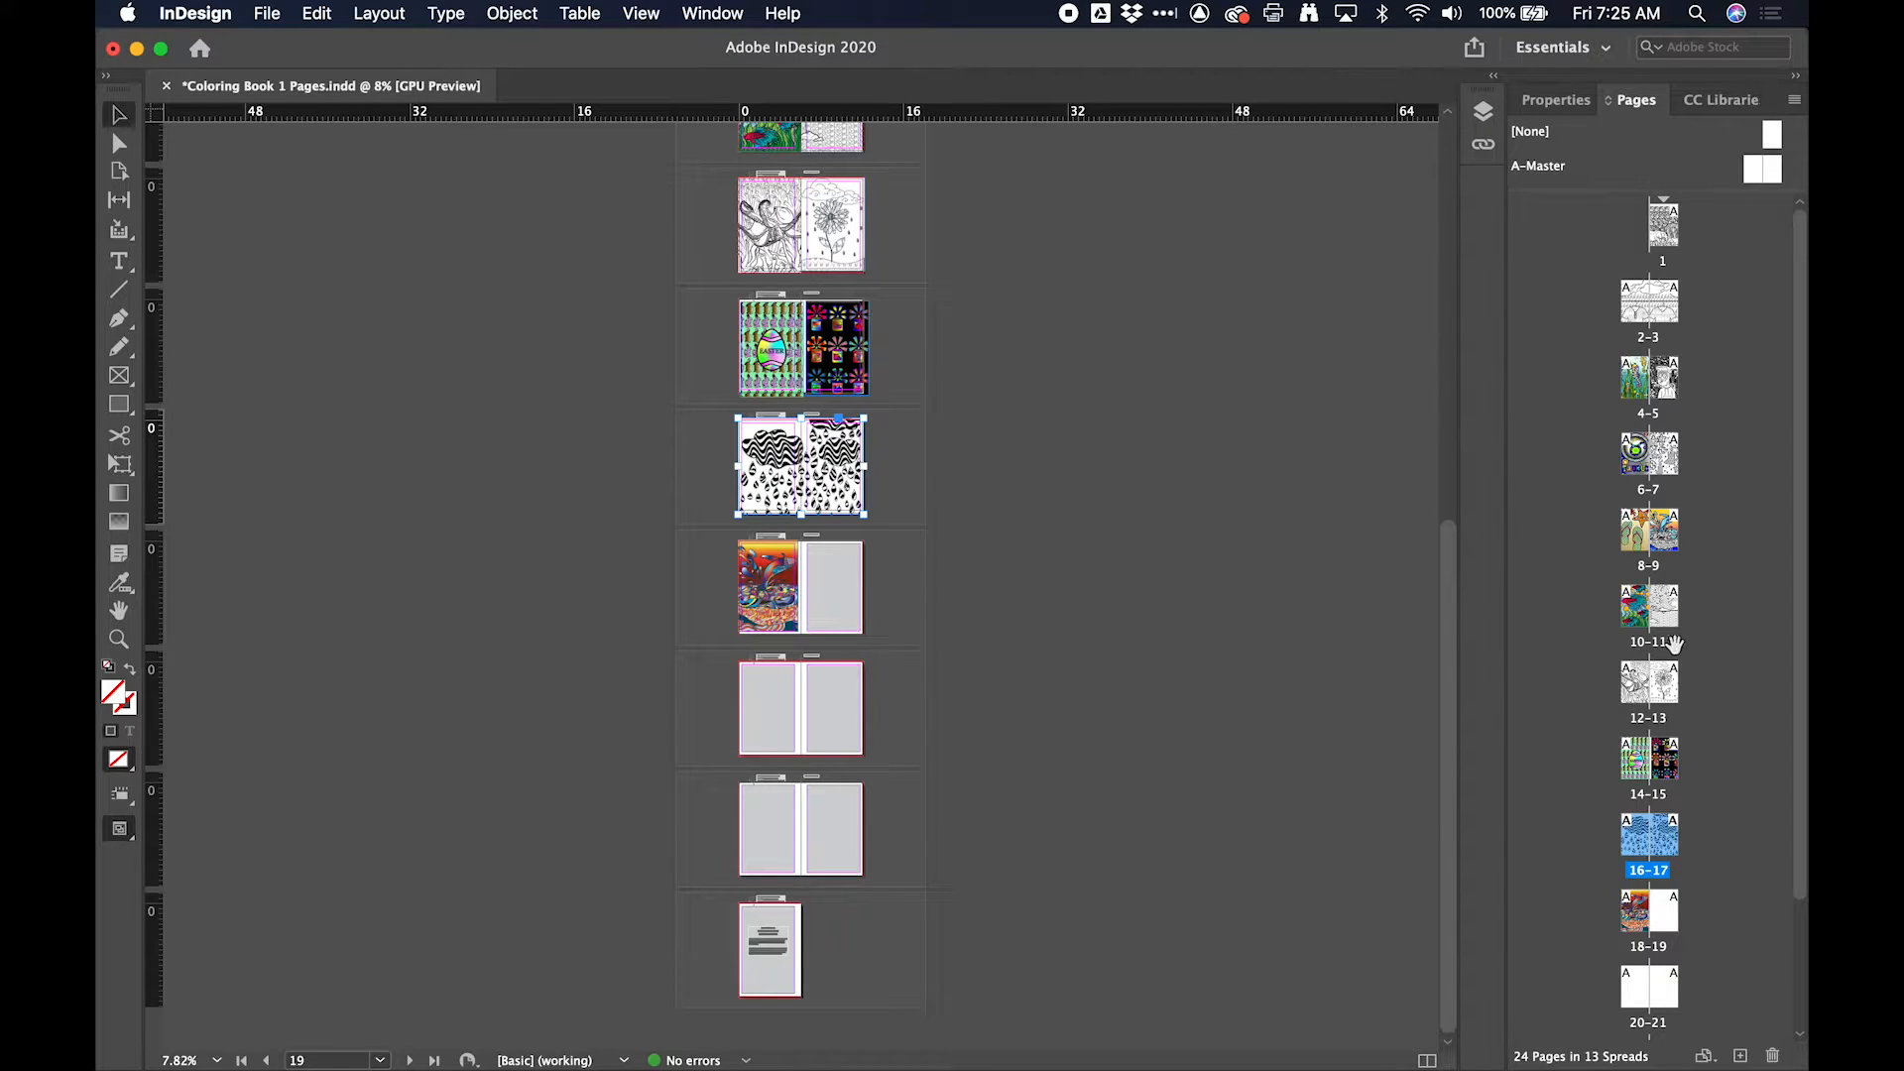
# Step: Move the clothing spread from pages 2–3 to pages 6–7, after the Taurus spread
pyautogui.moveTo(1659, 301); pyautogui.dragTo(1620, 406)
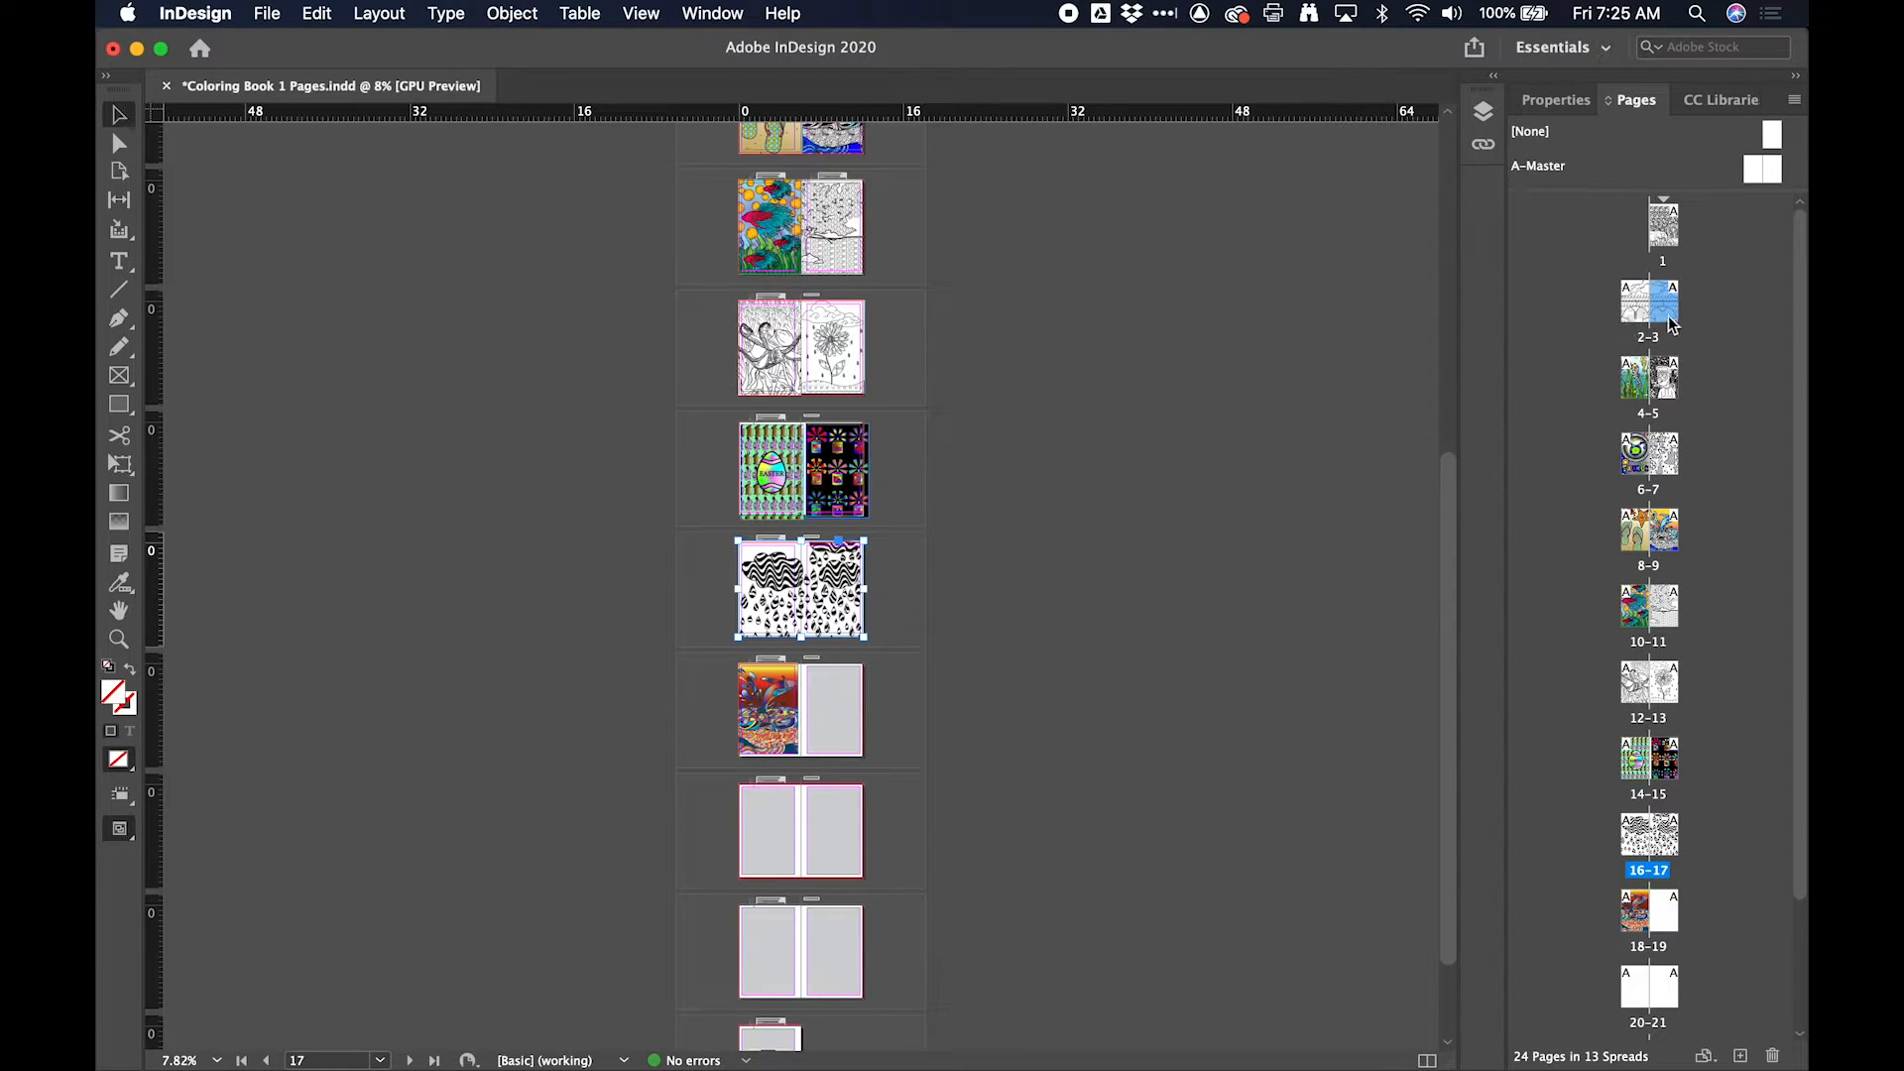
pyautogui.scroll(5, 1014, 528)
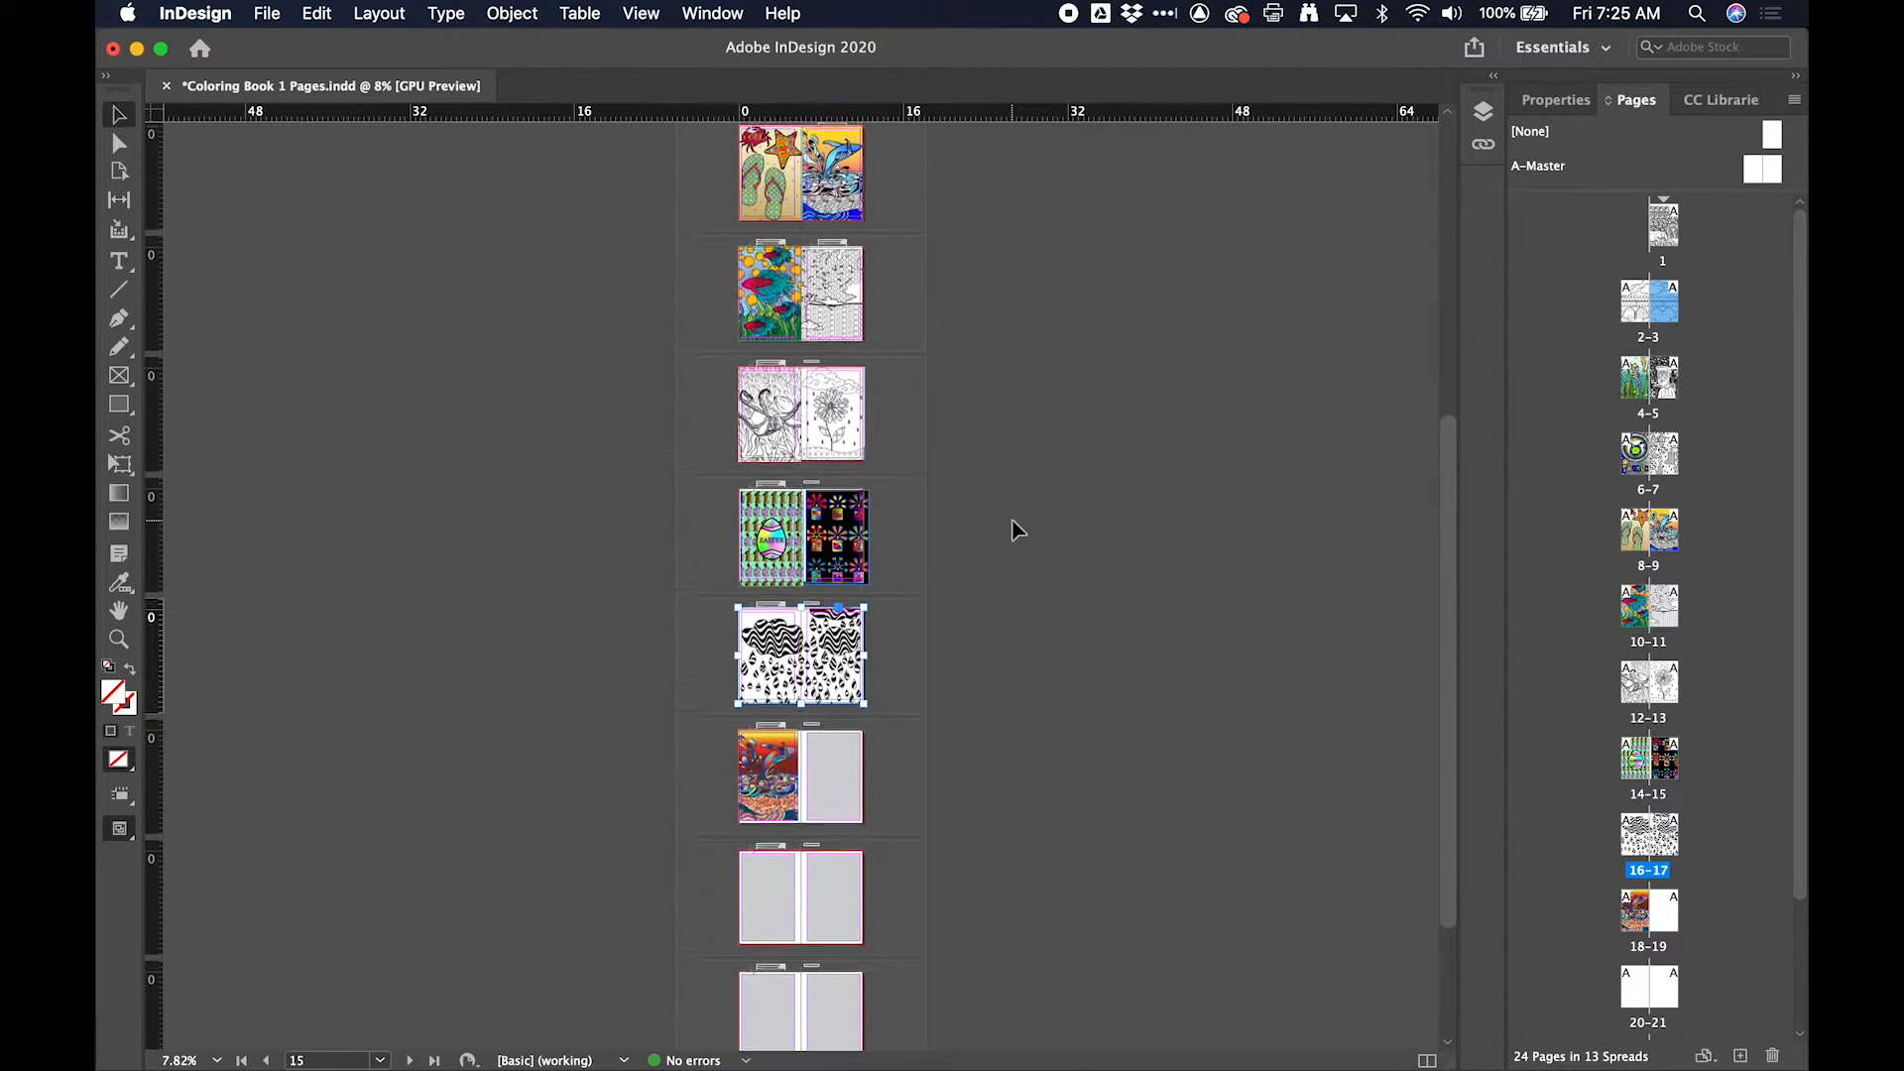
pyautogui.scroll(6, 1013, 528)
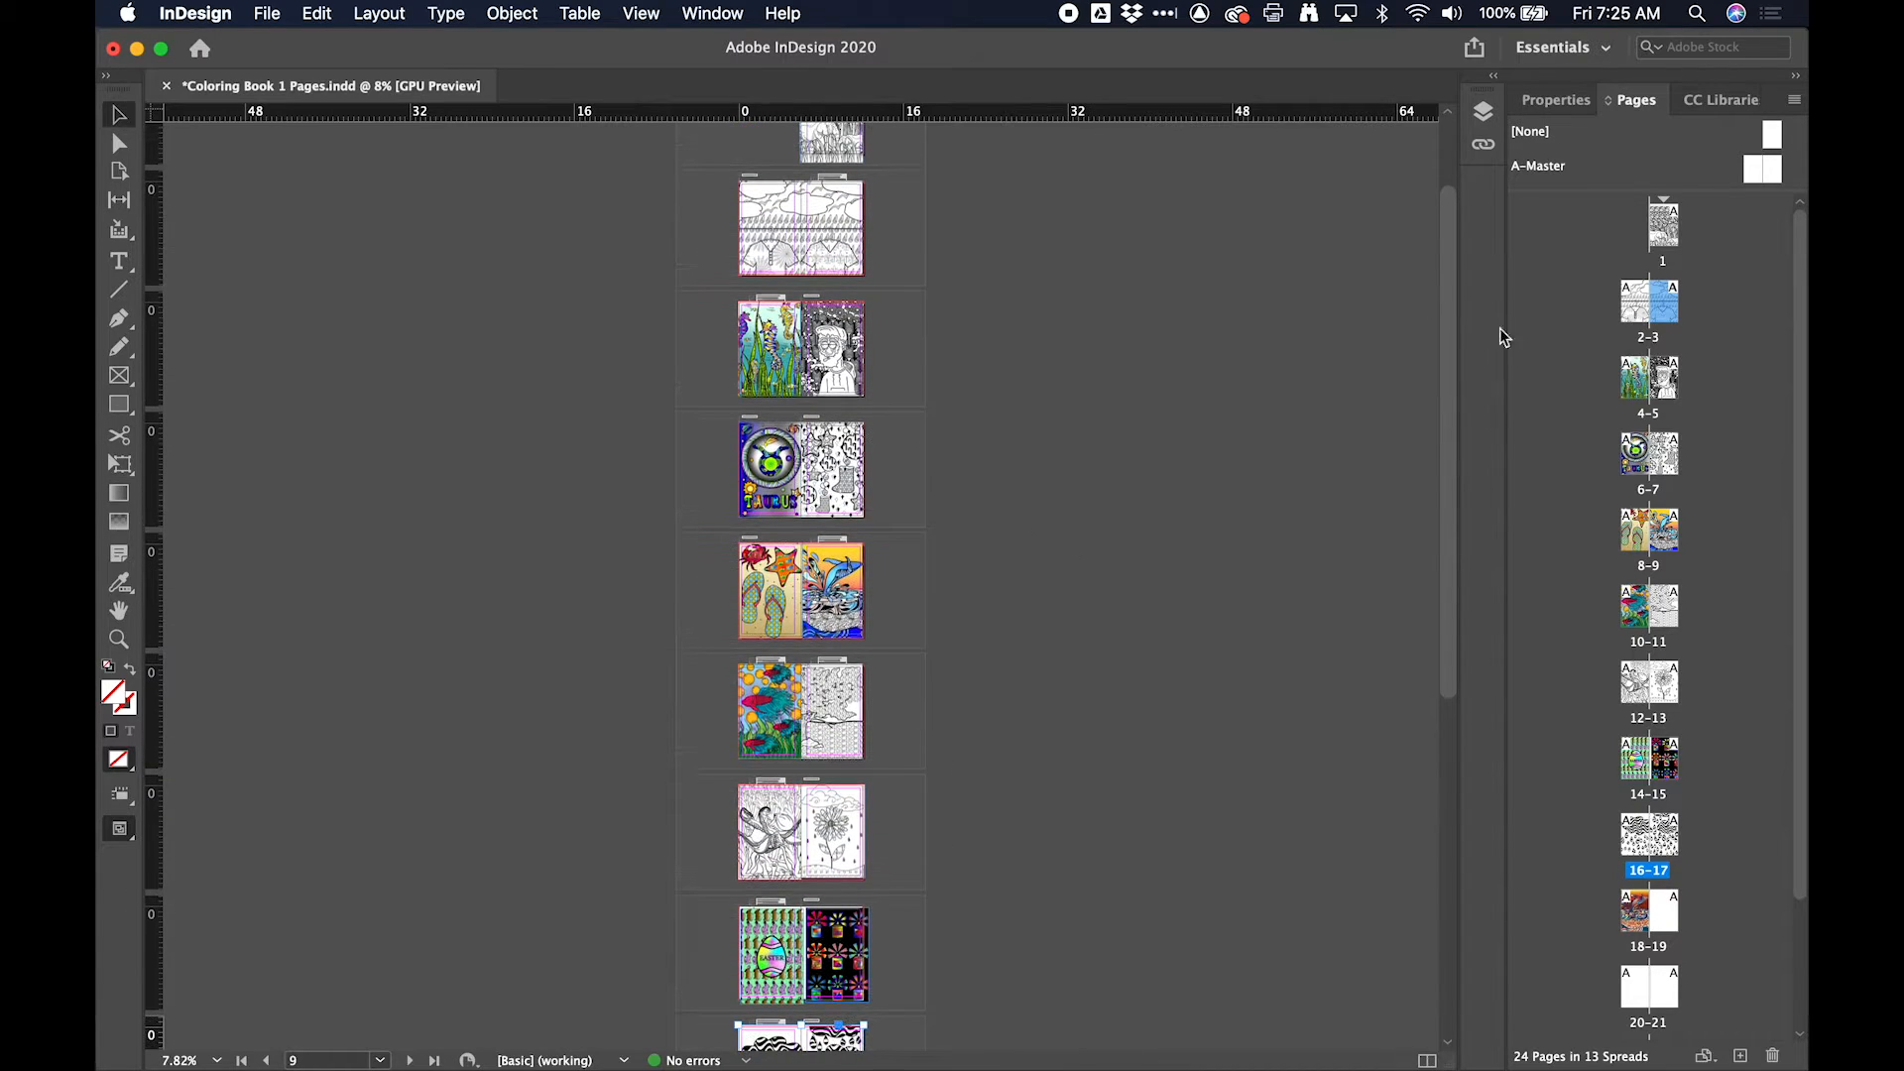
pyautogui.click(1645, 315)
pyautogui.moveTo(1662, 312); pyautogui.dragTo(1630, 528)
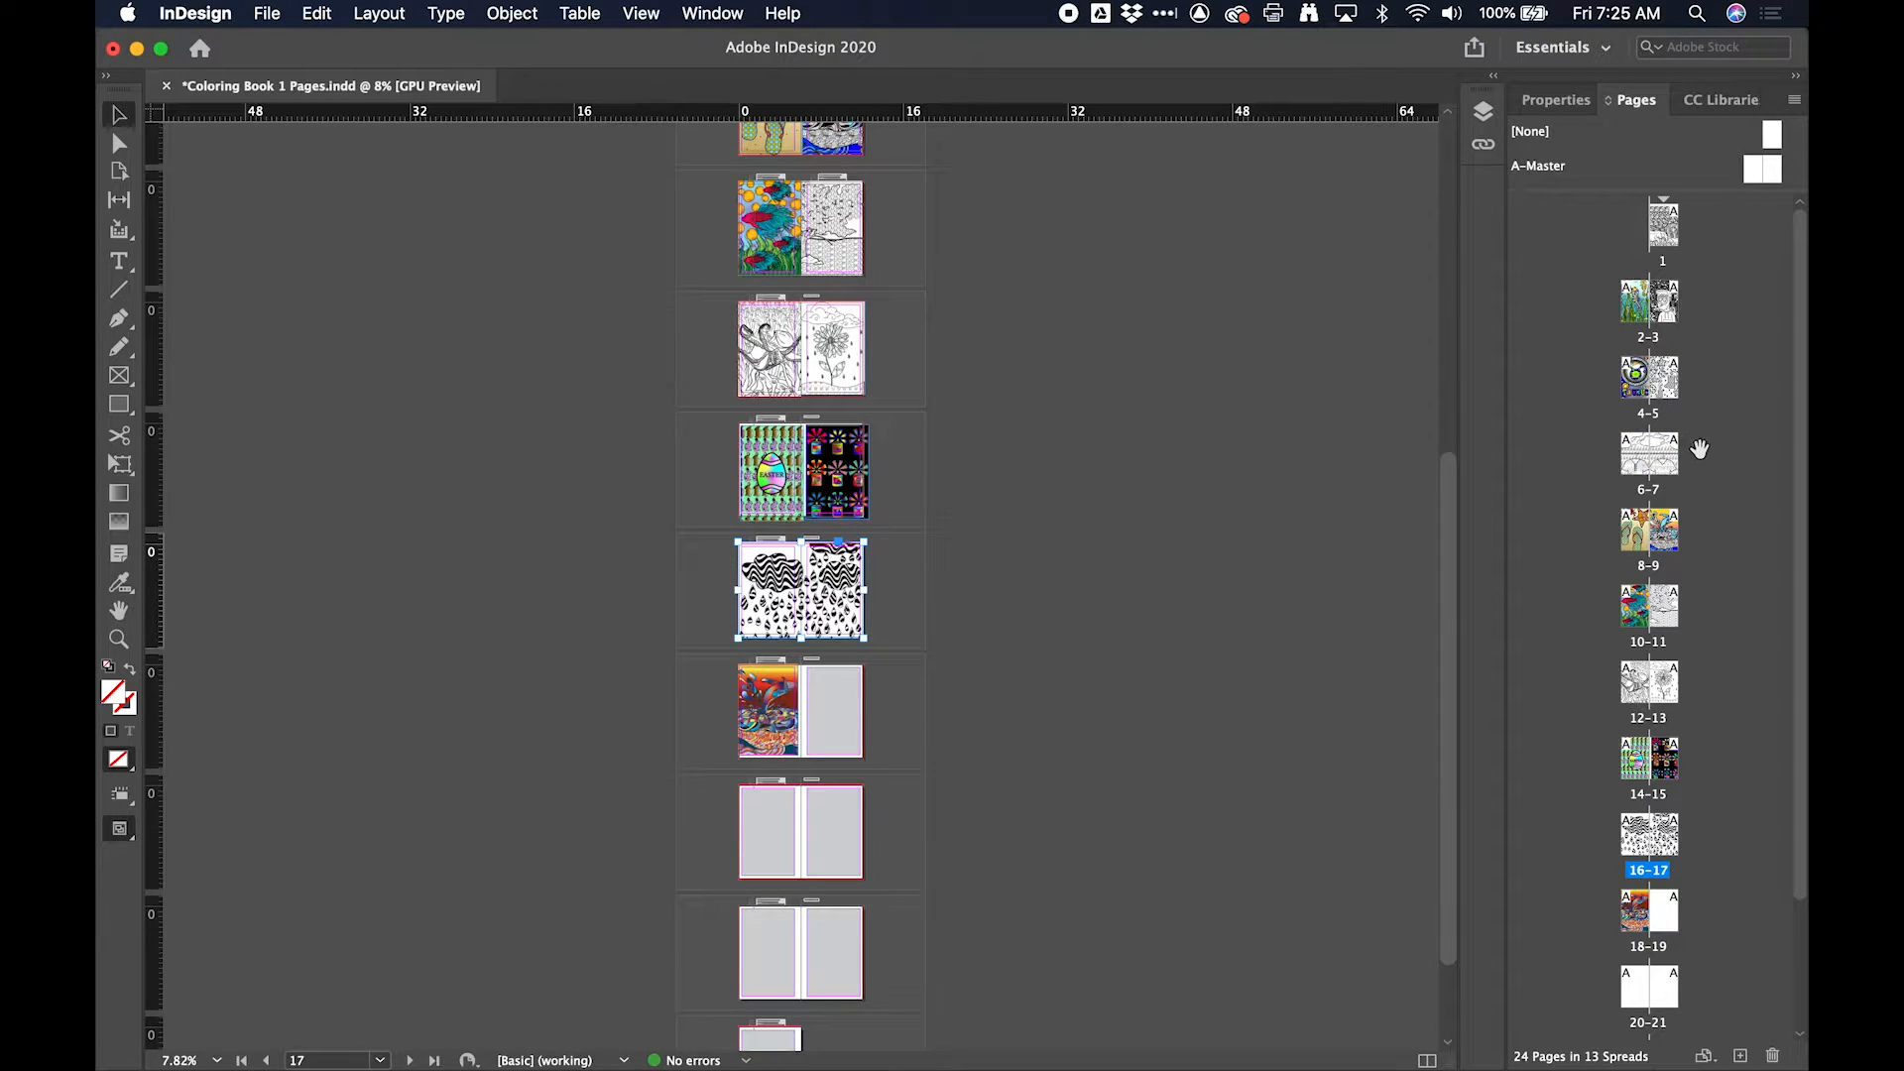
# Step: Move the clothing spread on to pages 12–13, before the Easter spread, and save the document
pyautogui.click(1644, 456)
pyautogui.keyDown('shift'); pyautogui.click(1671, 464); pyautogui.keyUp('shift')
pyautogui.moveTo(1648, 464); pyautogui.dragTo(1628, 783)
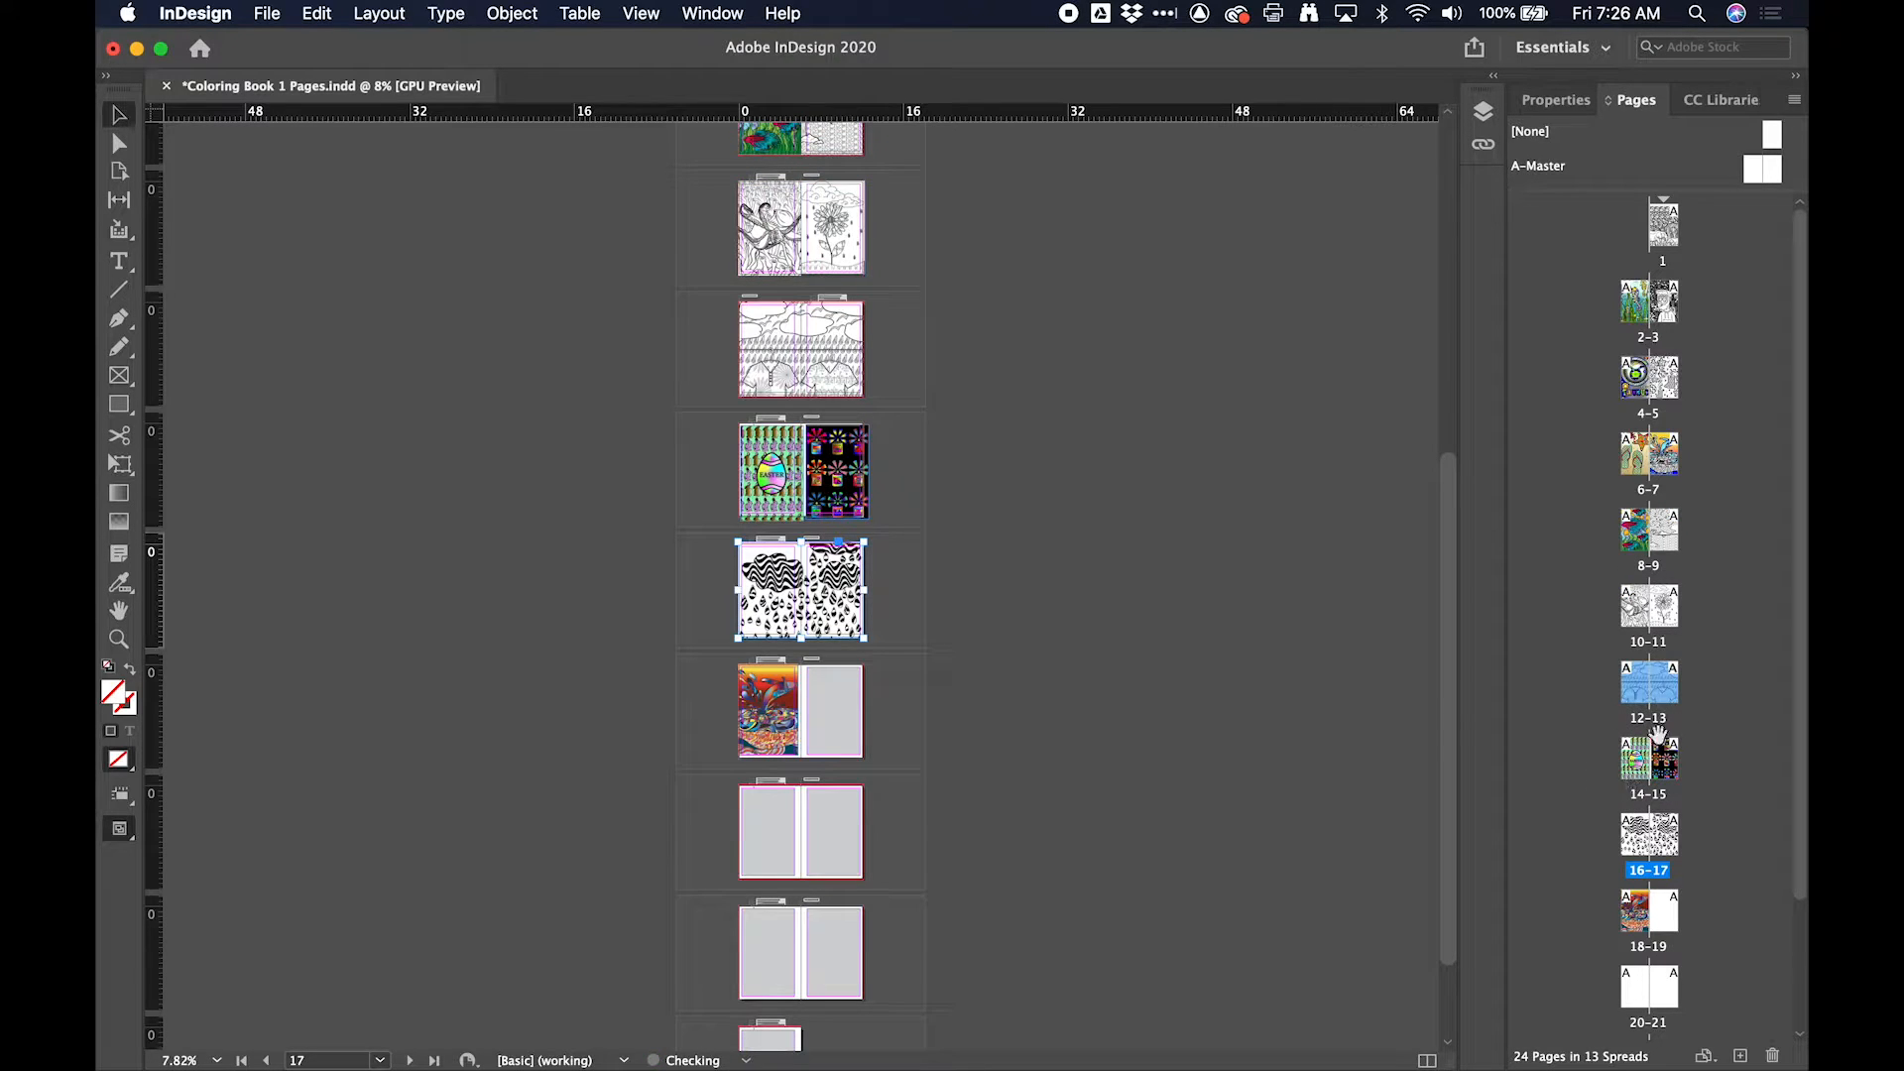
pyautogui.scroll(10, 1076, 659)
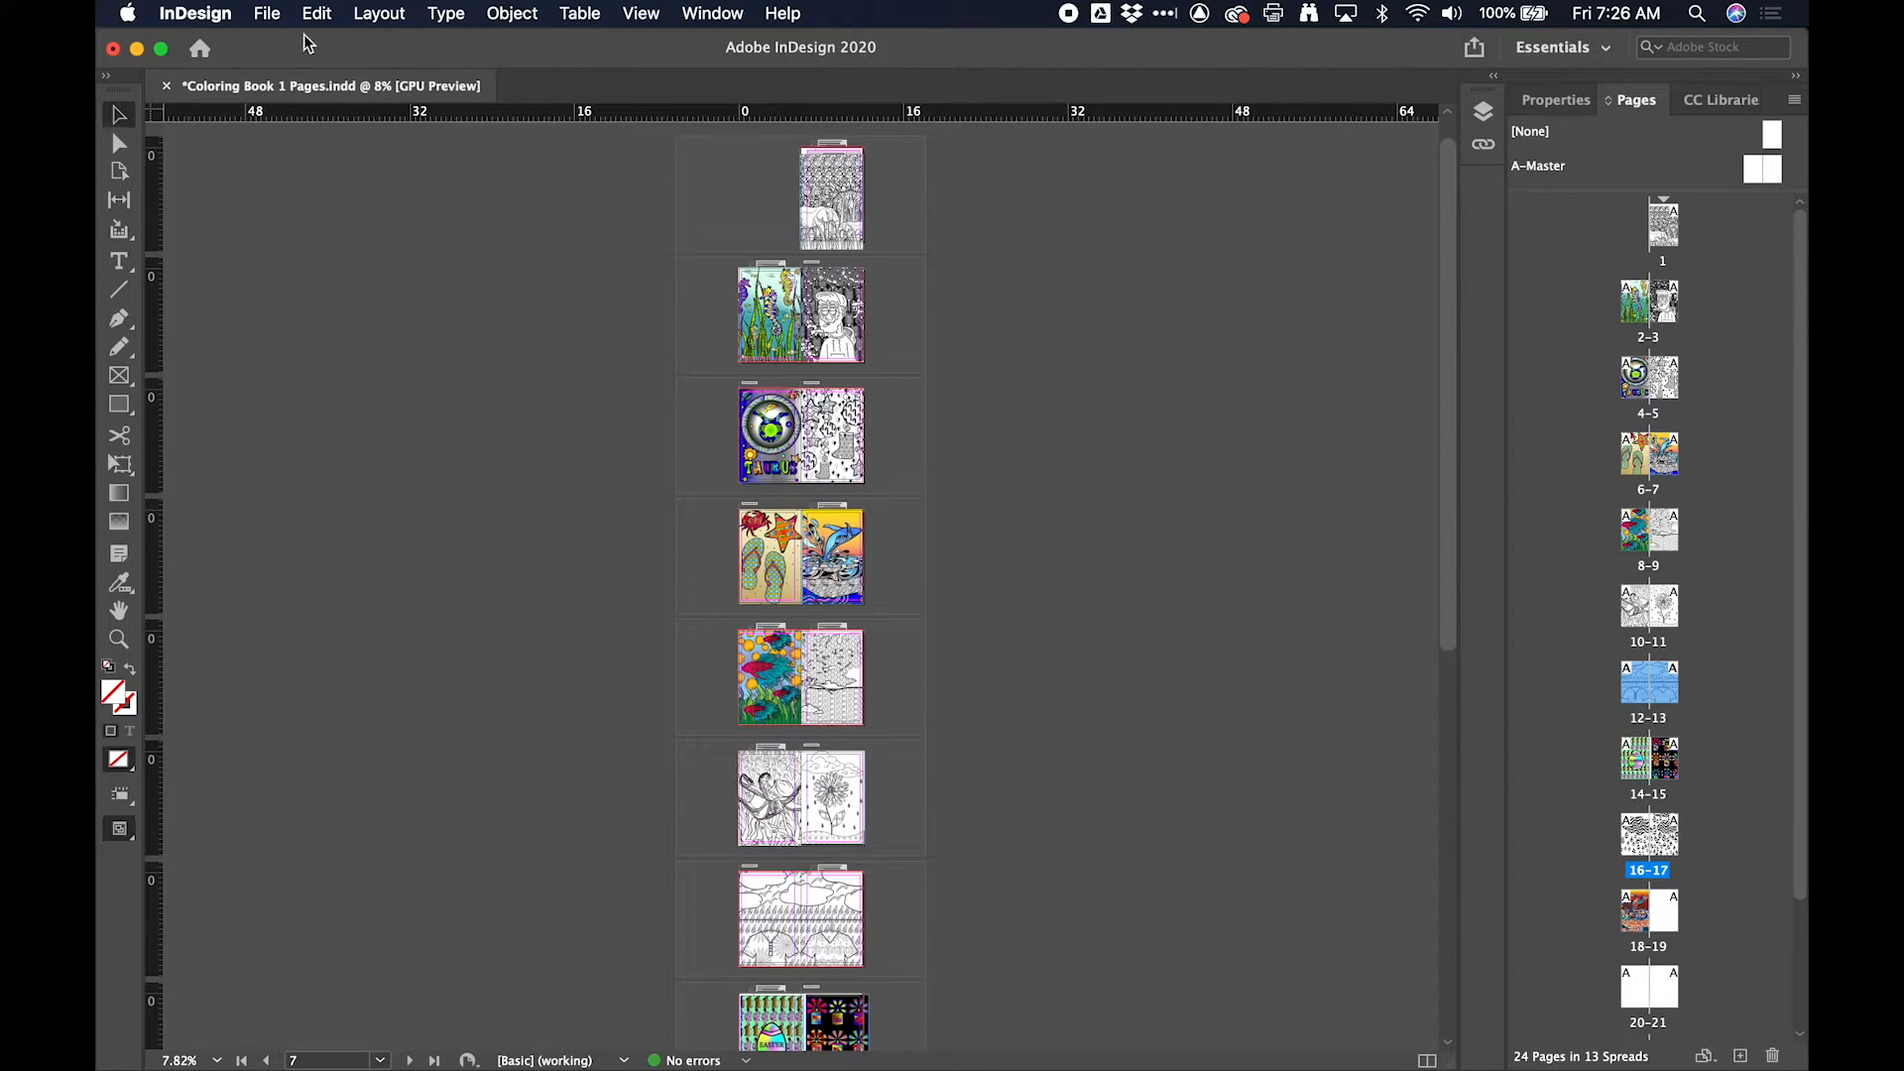
pyautogui.click(270, 13)
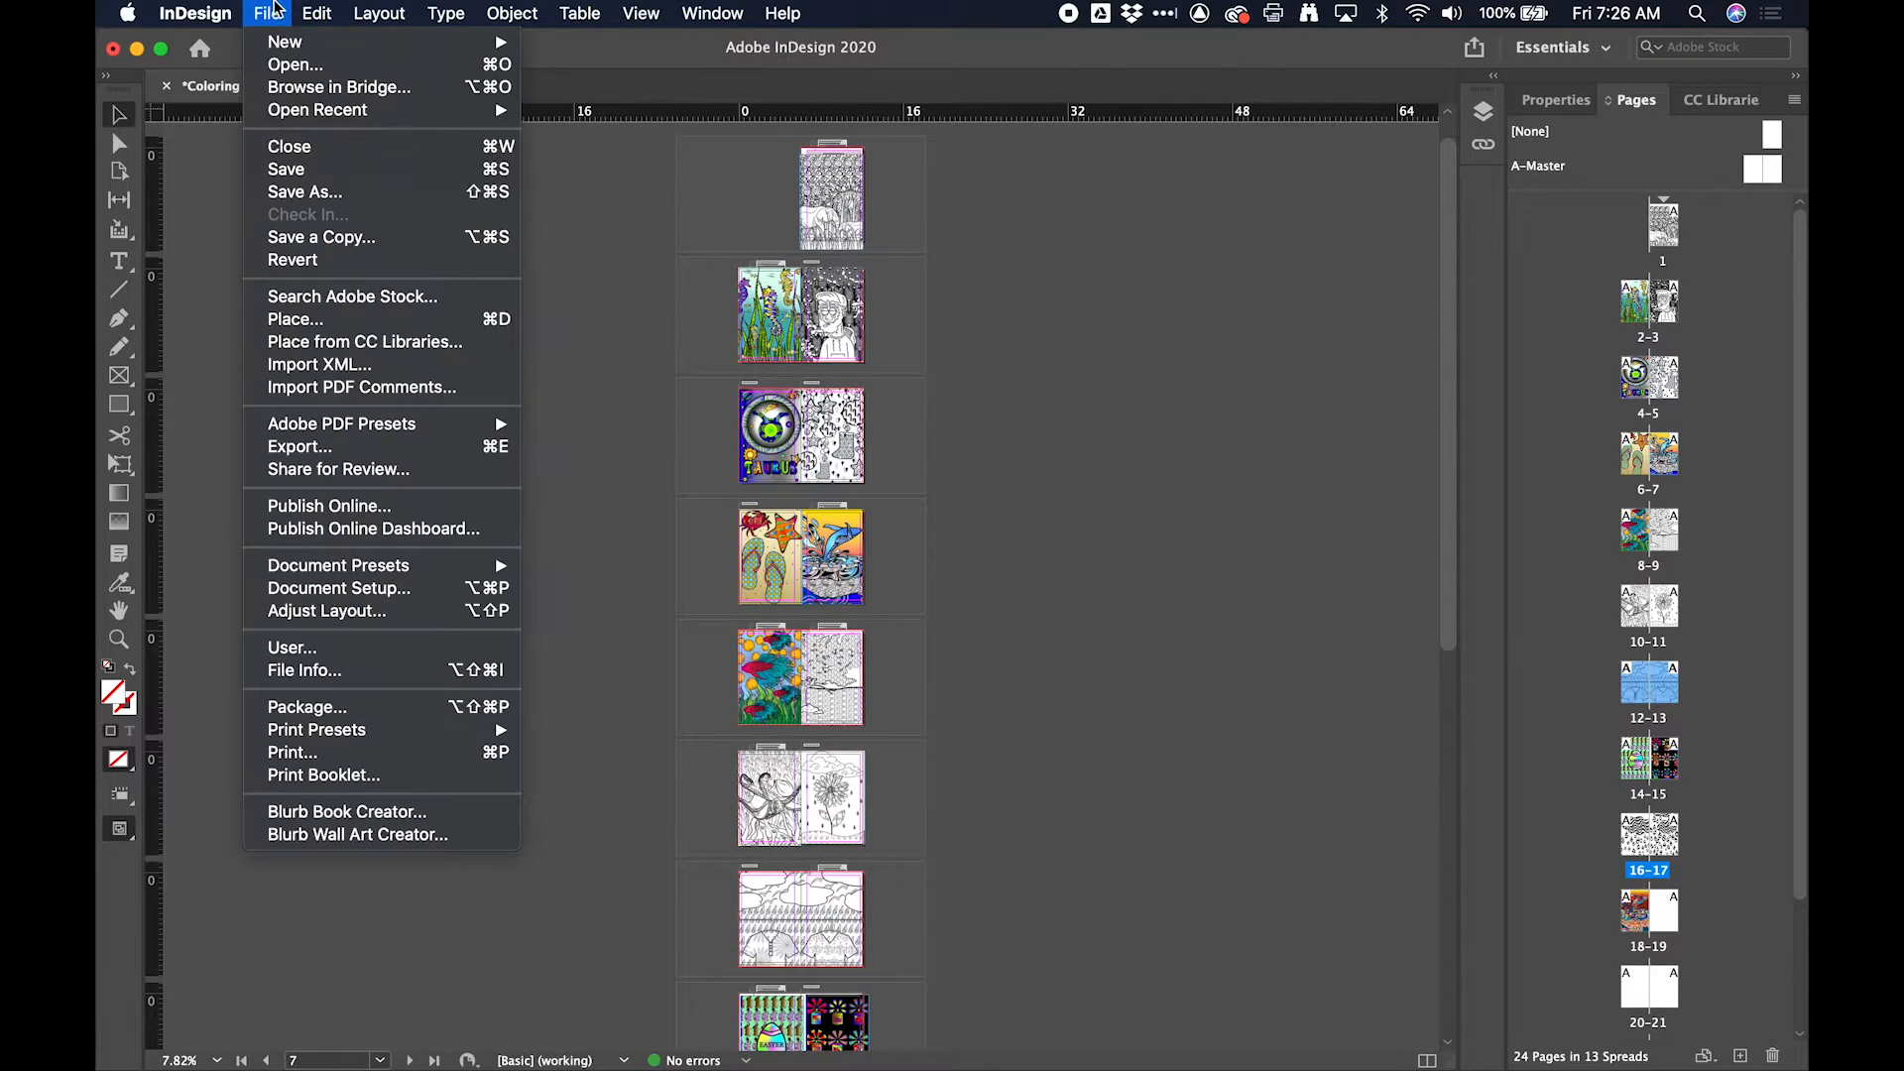
pyautogui.click(315, 168)
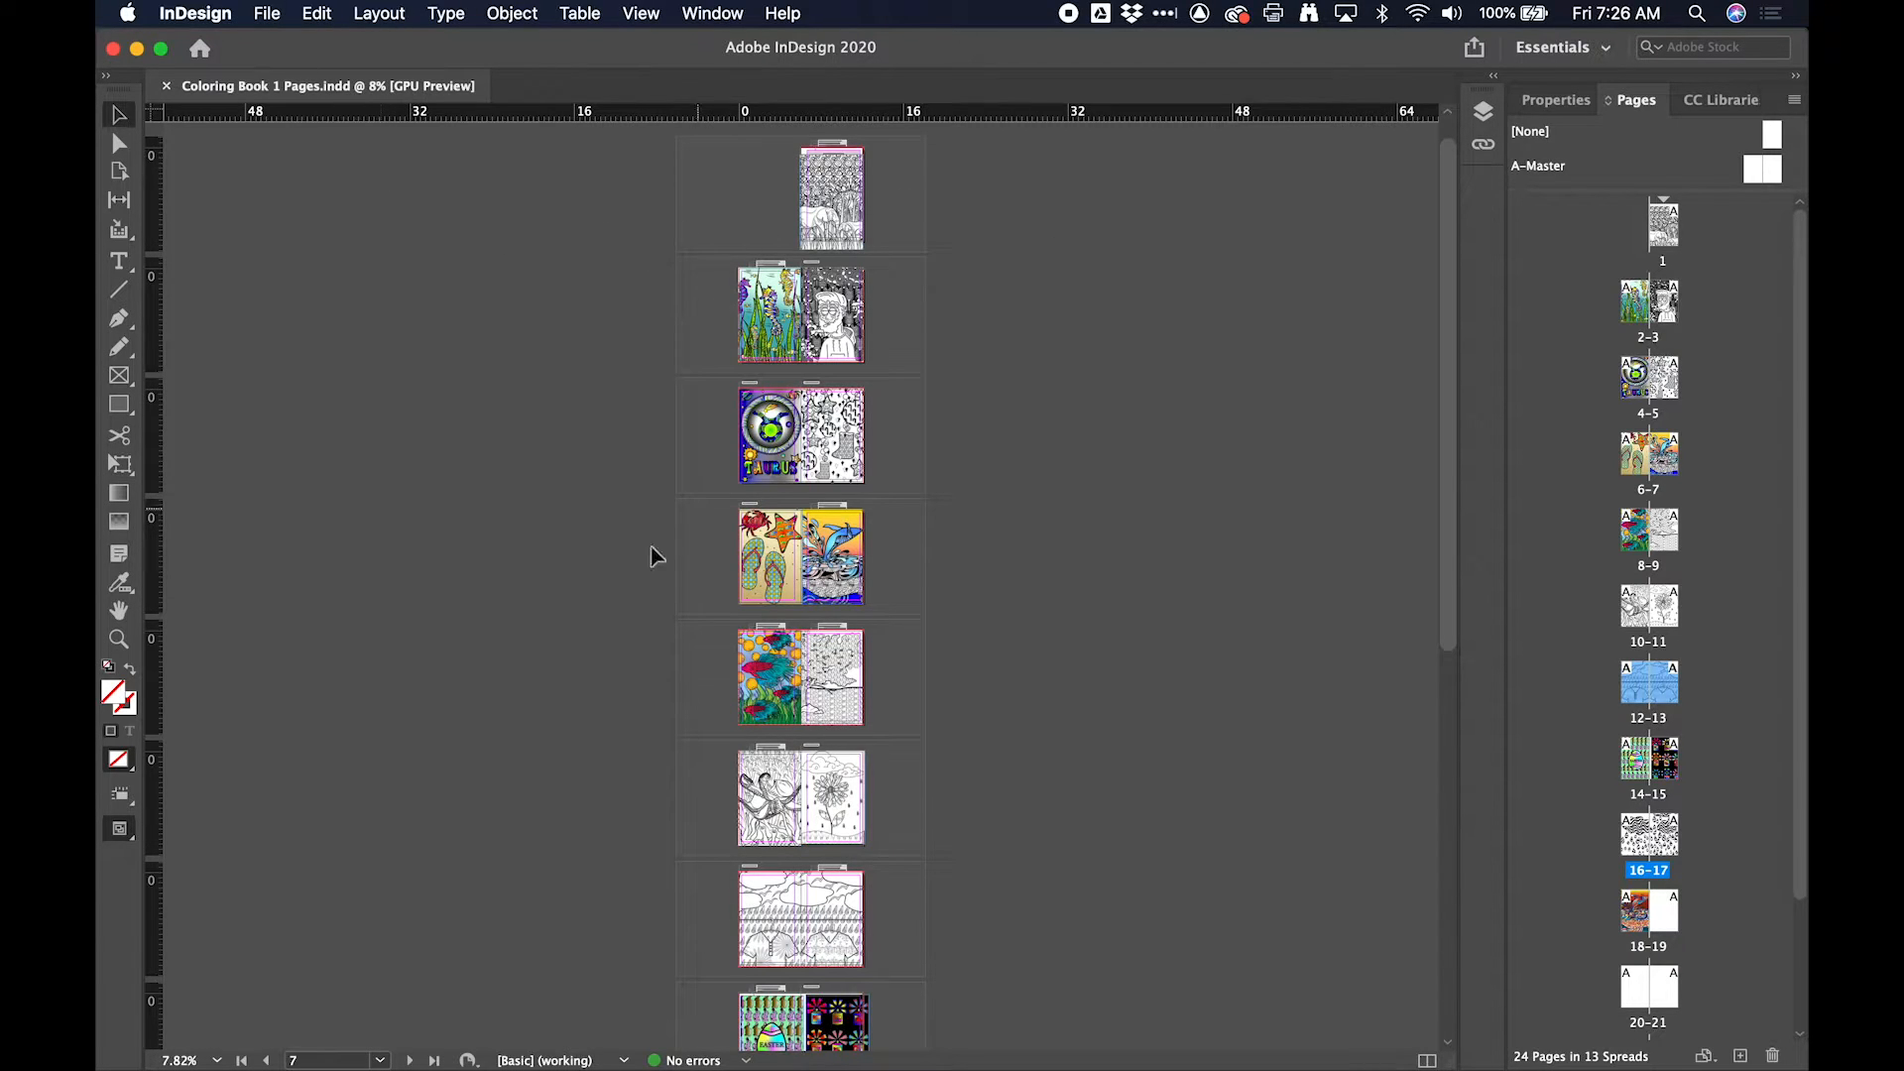
# Step: Open the Coloring Book 1 project in Blurb Book Creator and read the cover template notice, cancelling out of it
pyautogui.click(267, 15)
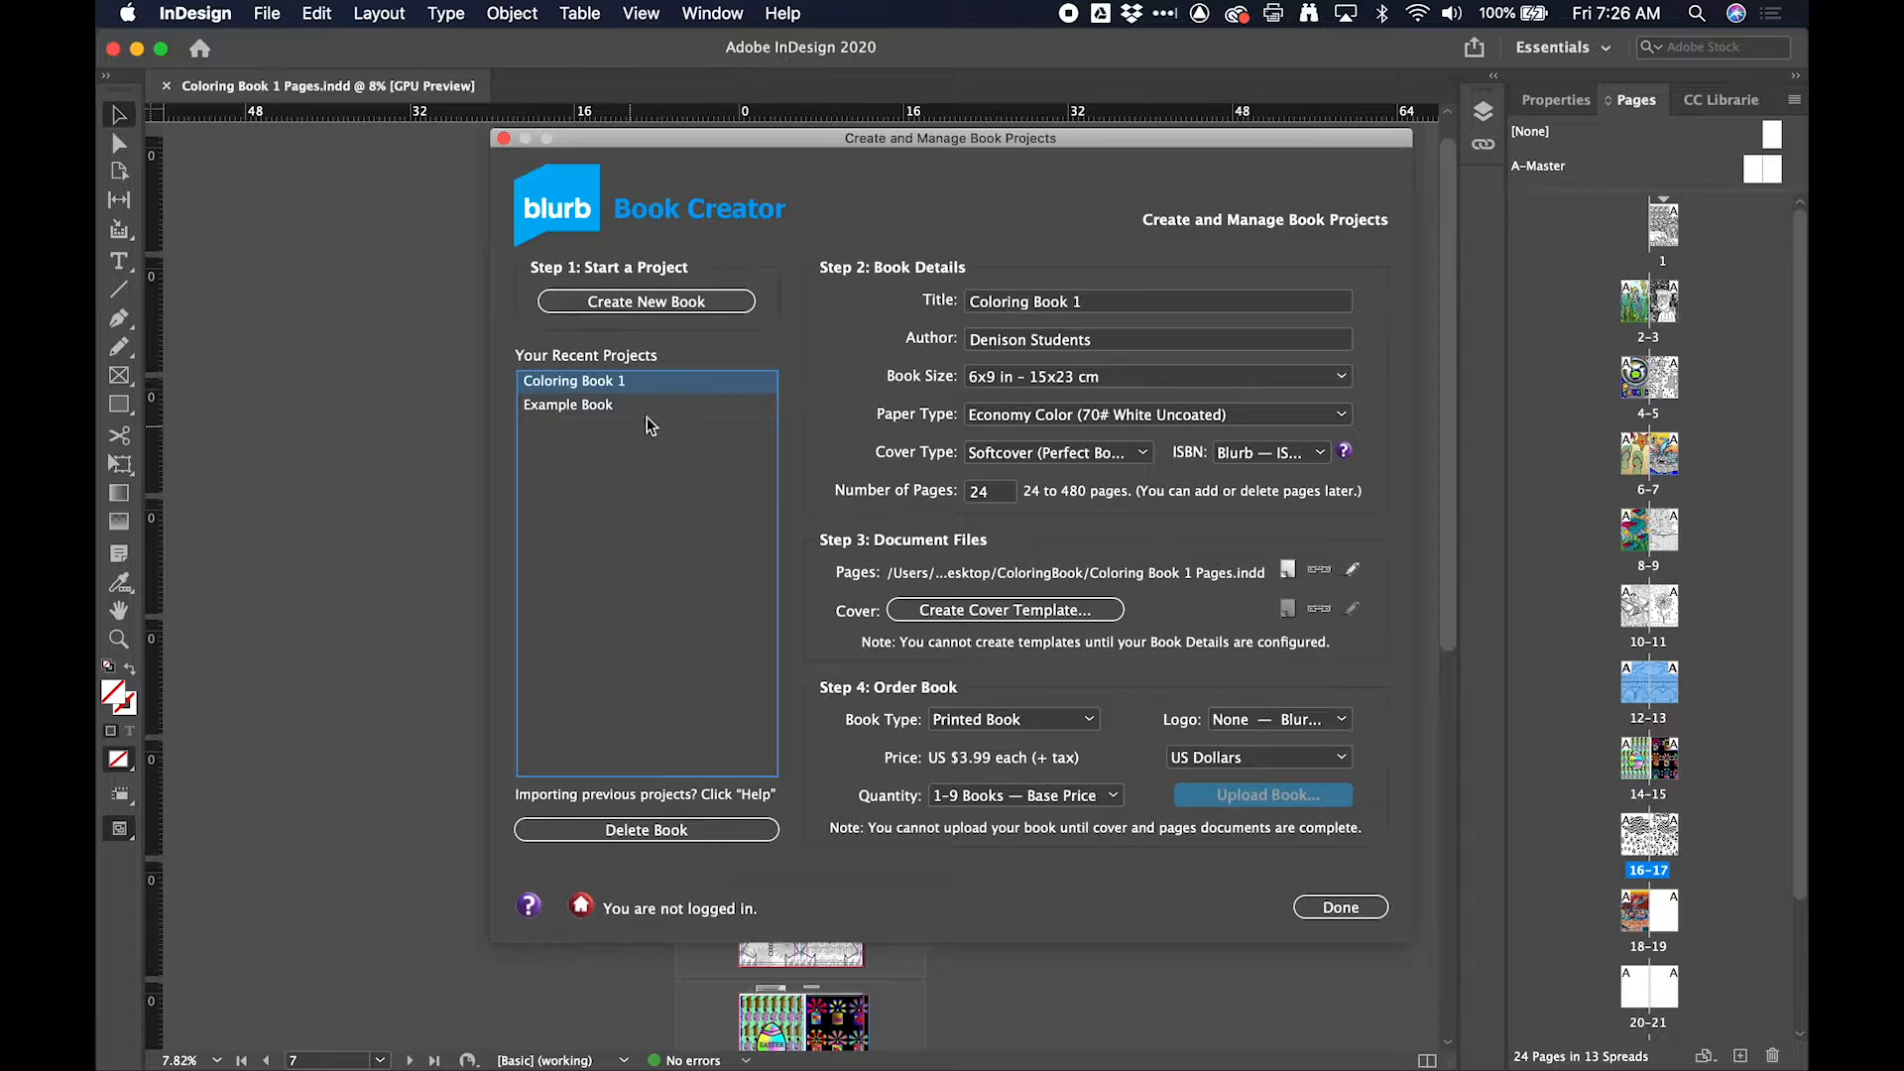
pyautogui.click(973, 615)
pyautogui.click(1039, 613)
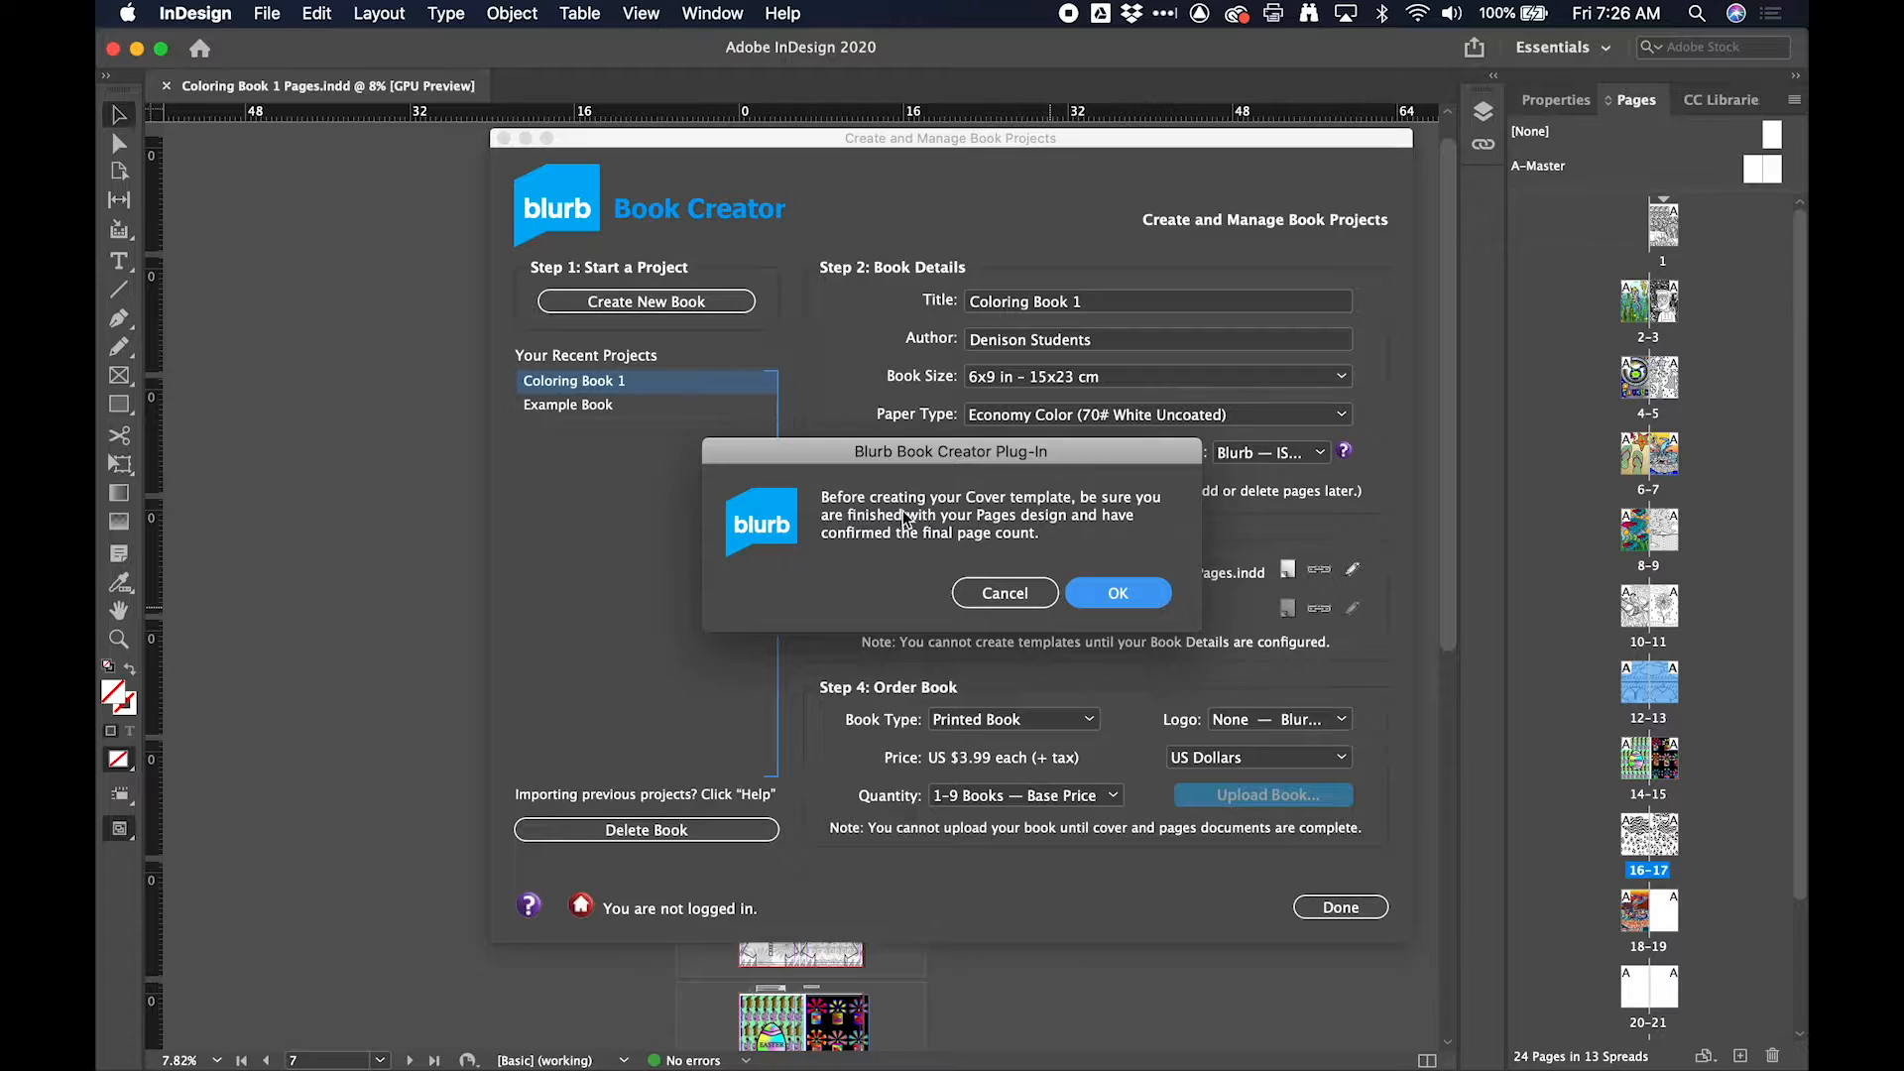
pyautogui.click(1031, 593)
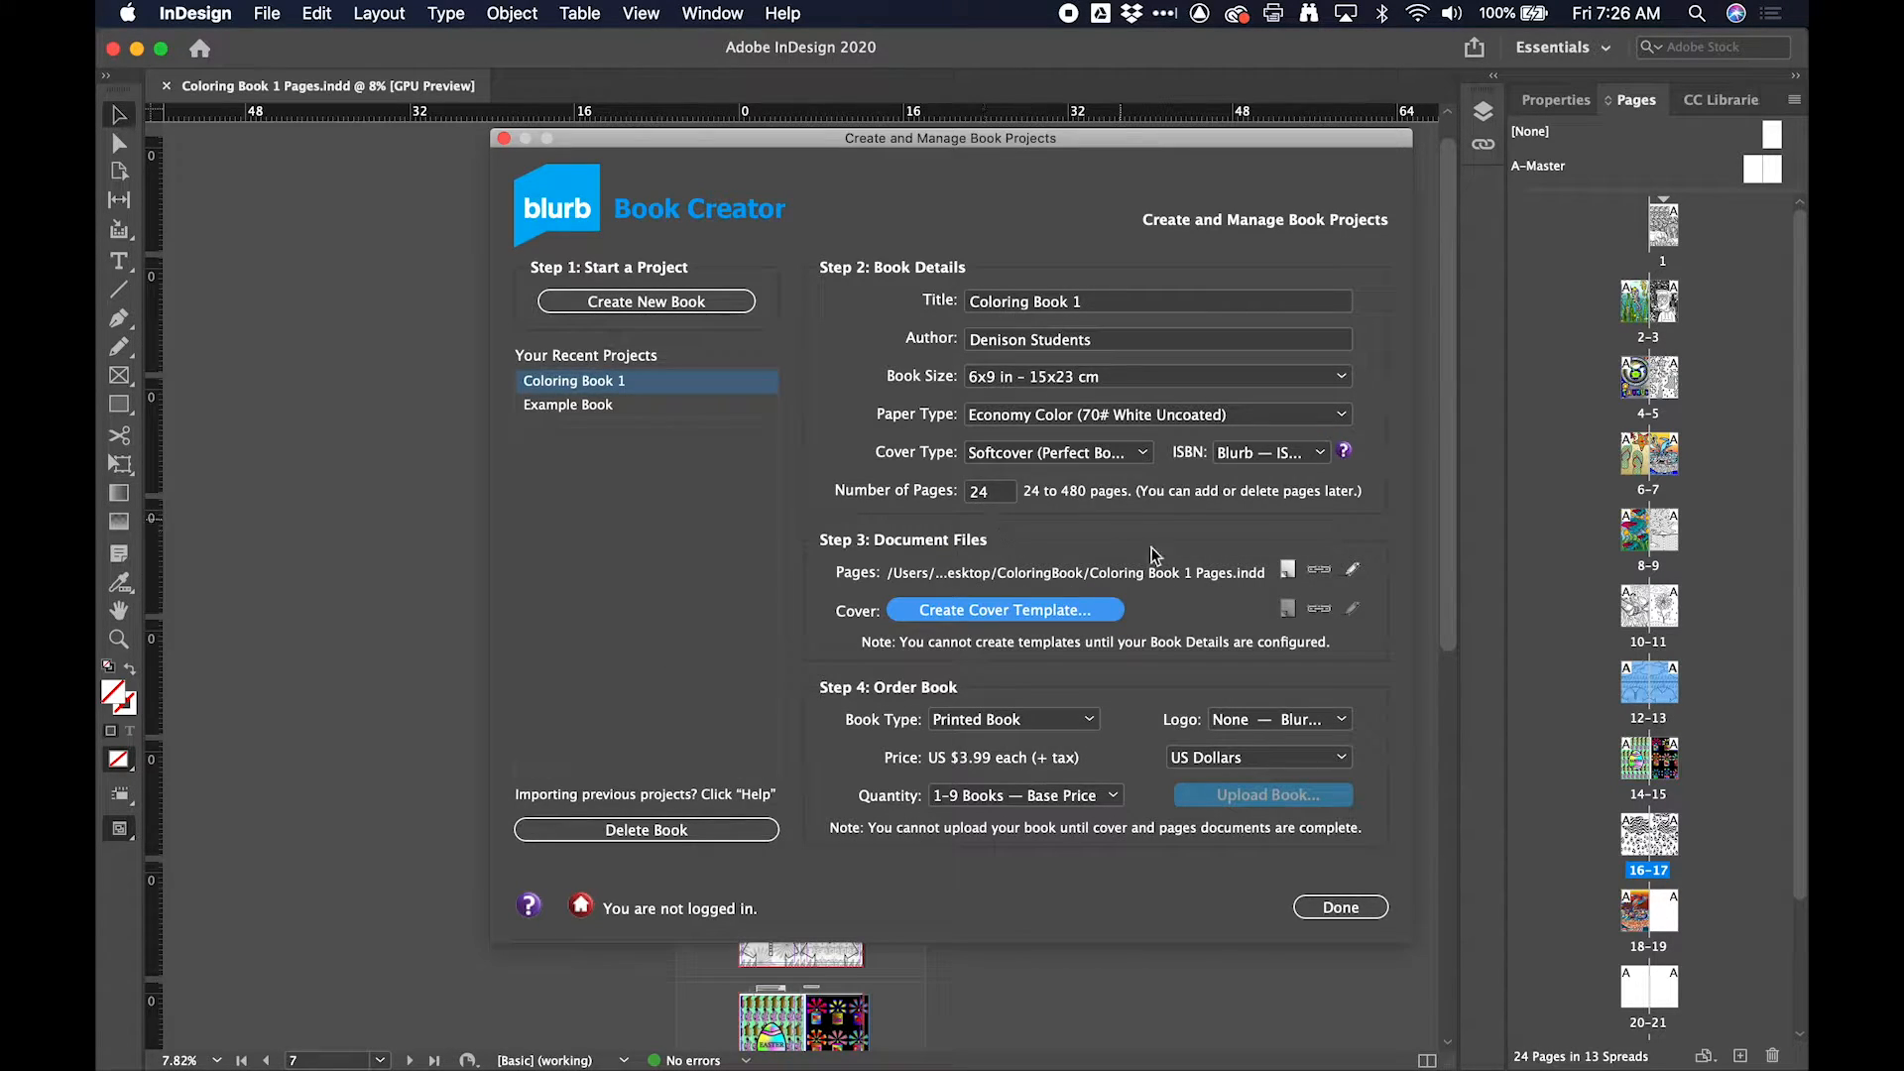
# Step: Check the page count, create the cover template as Coloring Book 1 Cover.indd in the ColoringBook folder, and close Book Creator
pyautogui.click(978, 492)
pyautogui.doubleClick(985, 493)
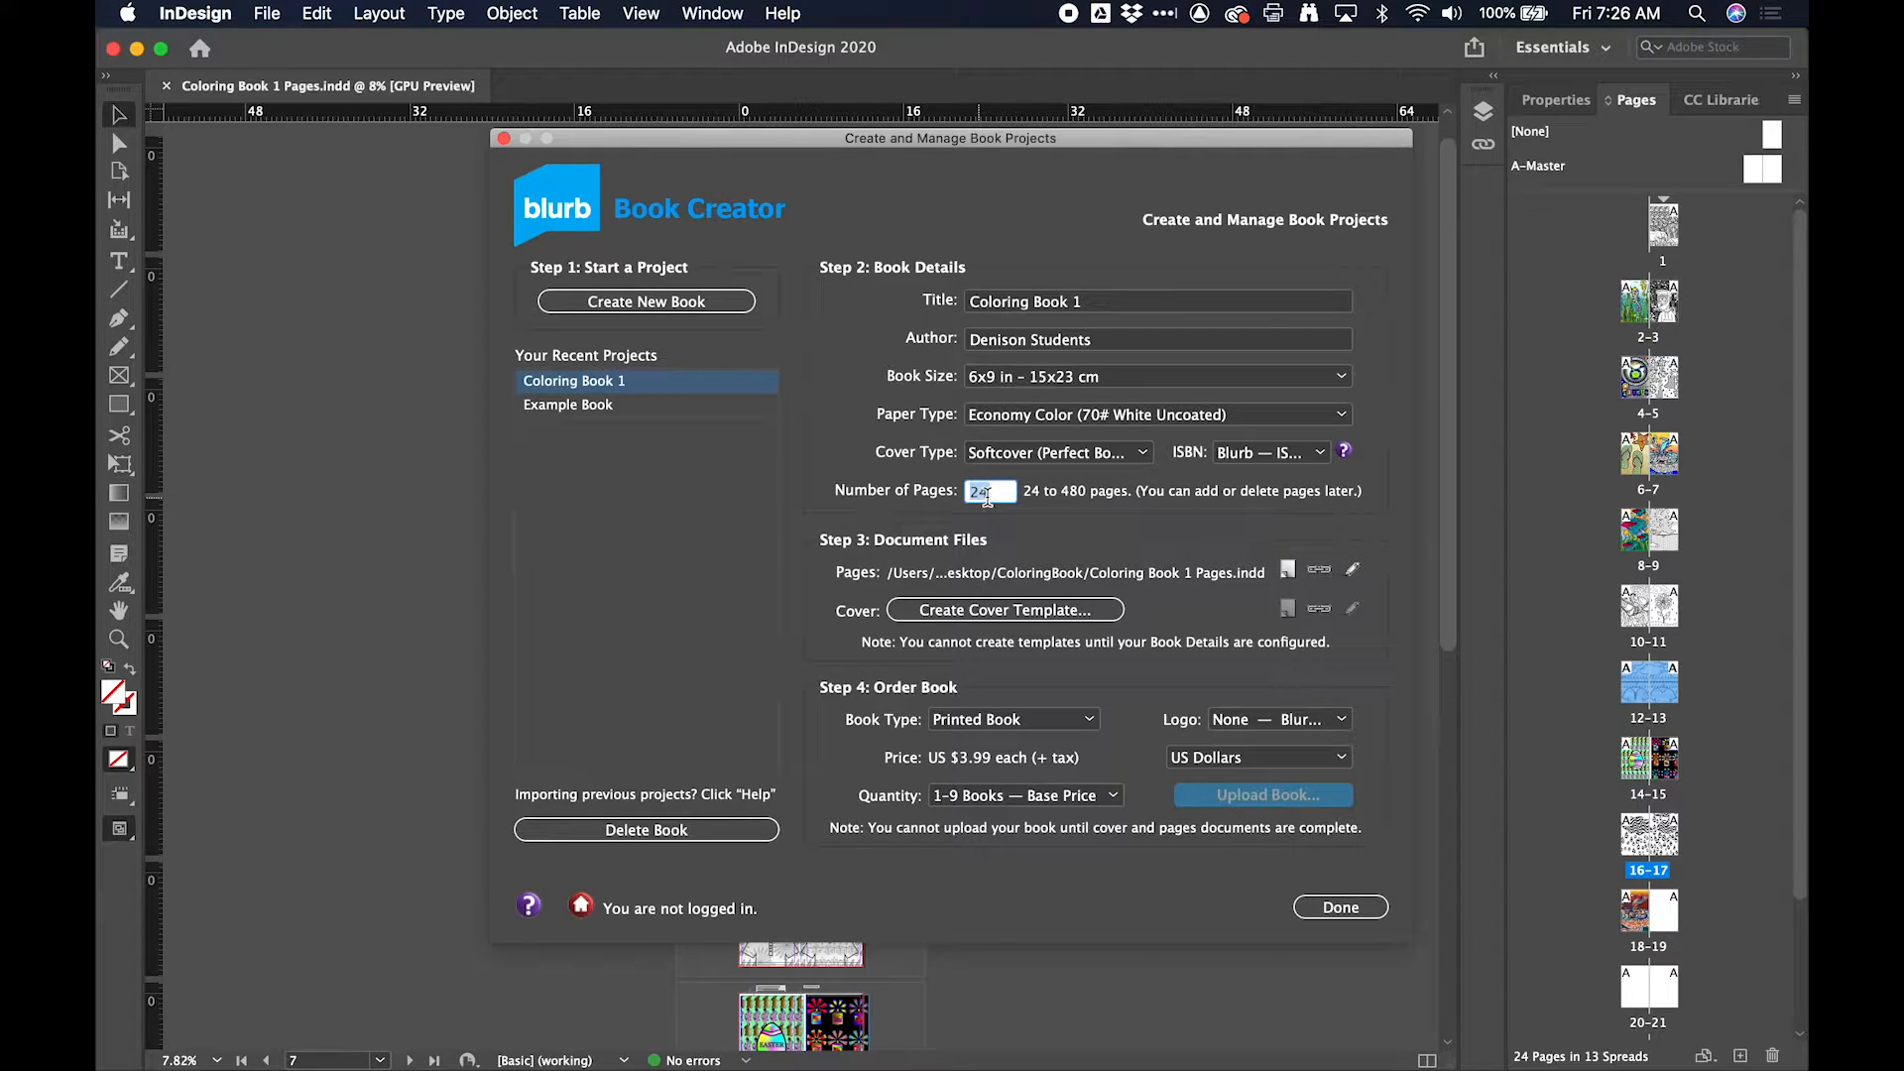
pyautogui.click(1014, 611)
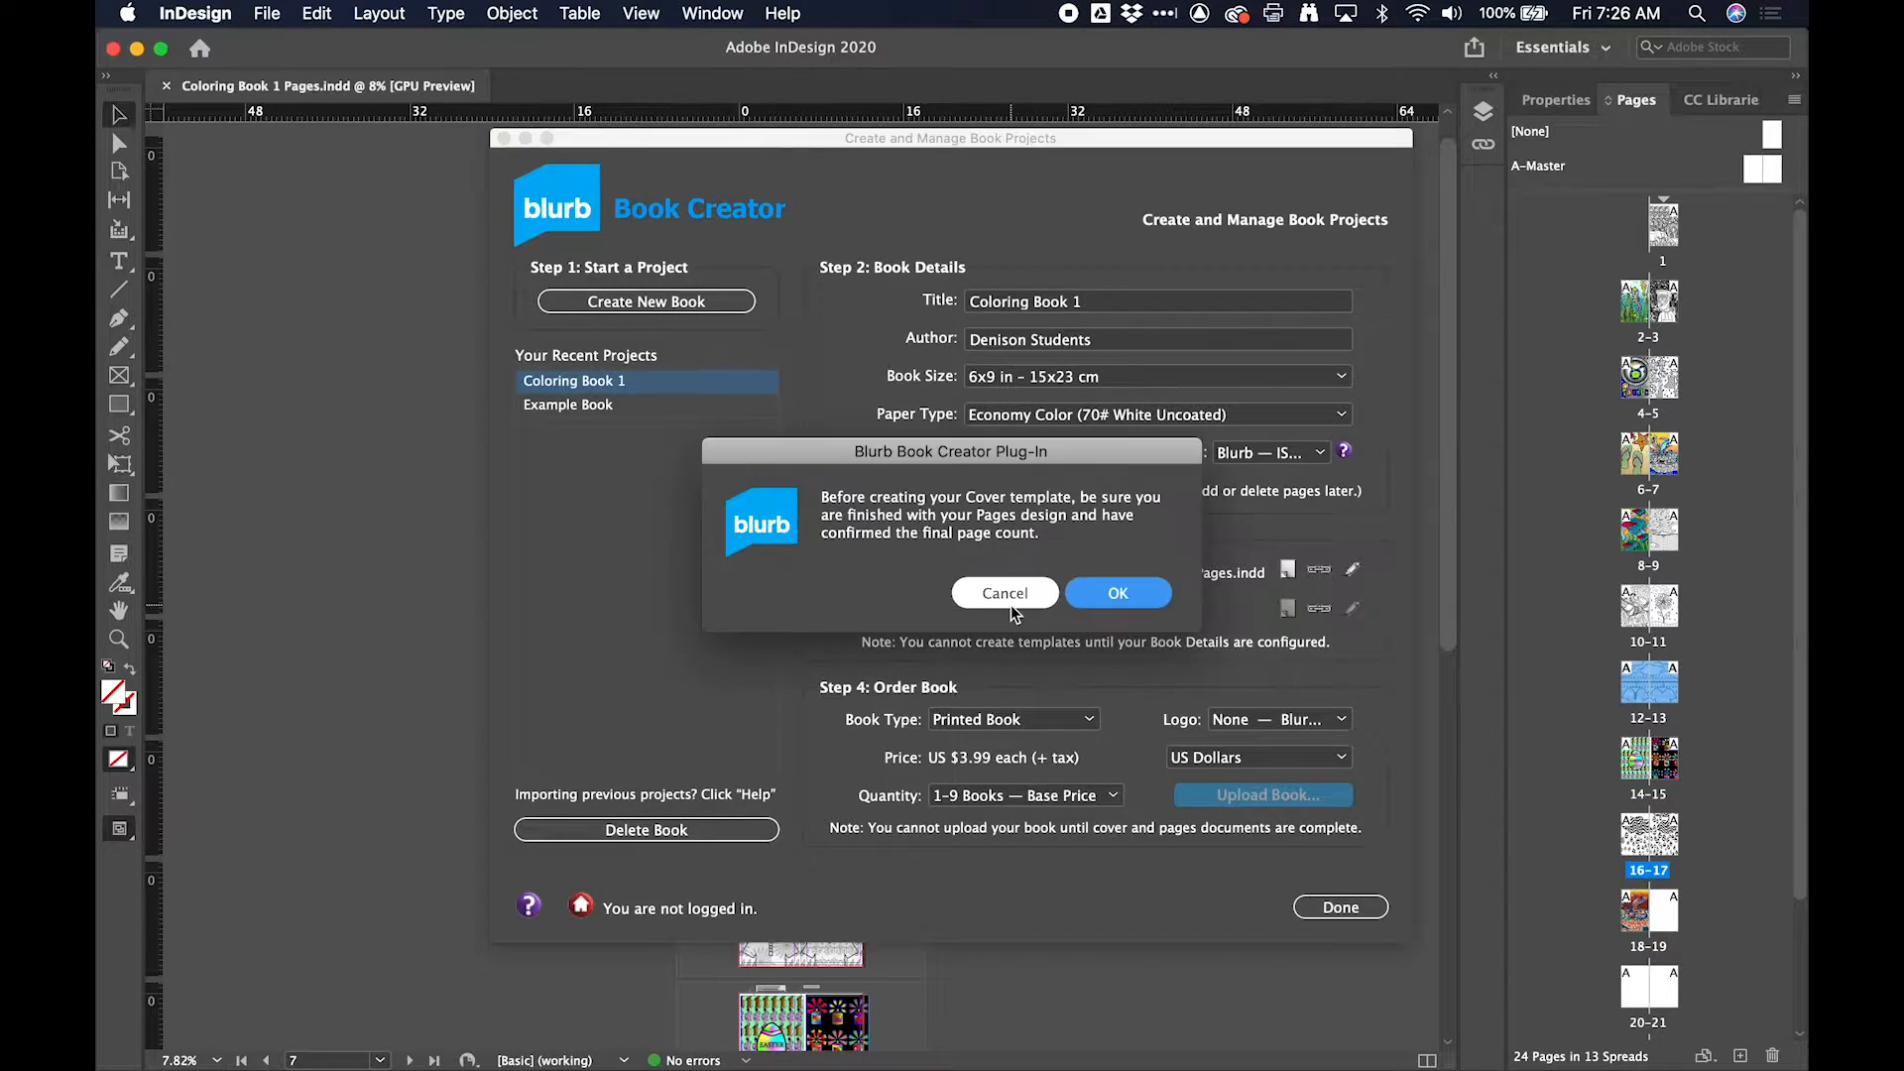
pyautogui.click(1147, 603)
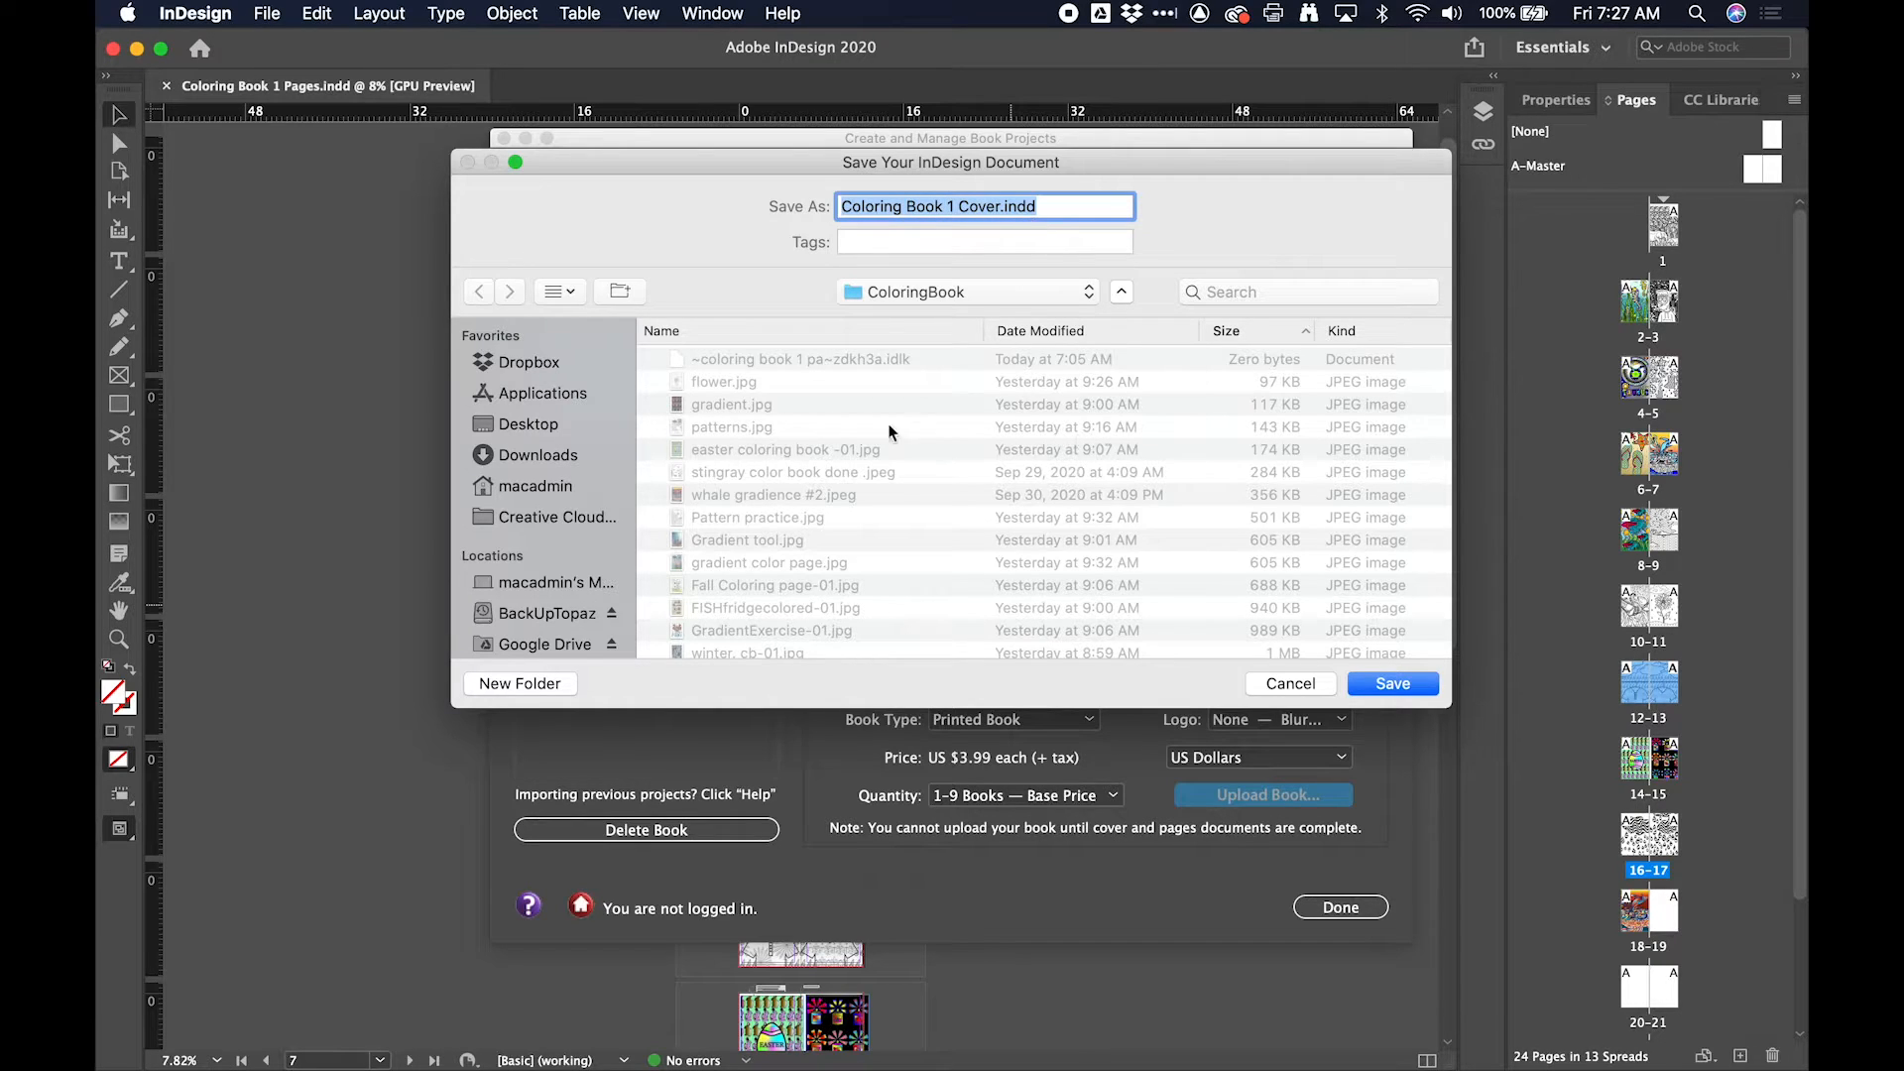
pyautogui.click(1394, 682)
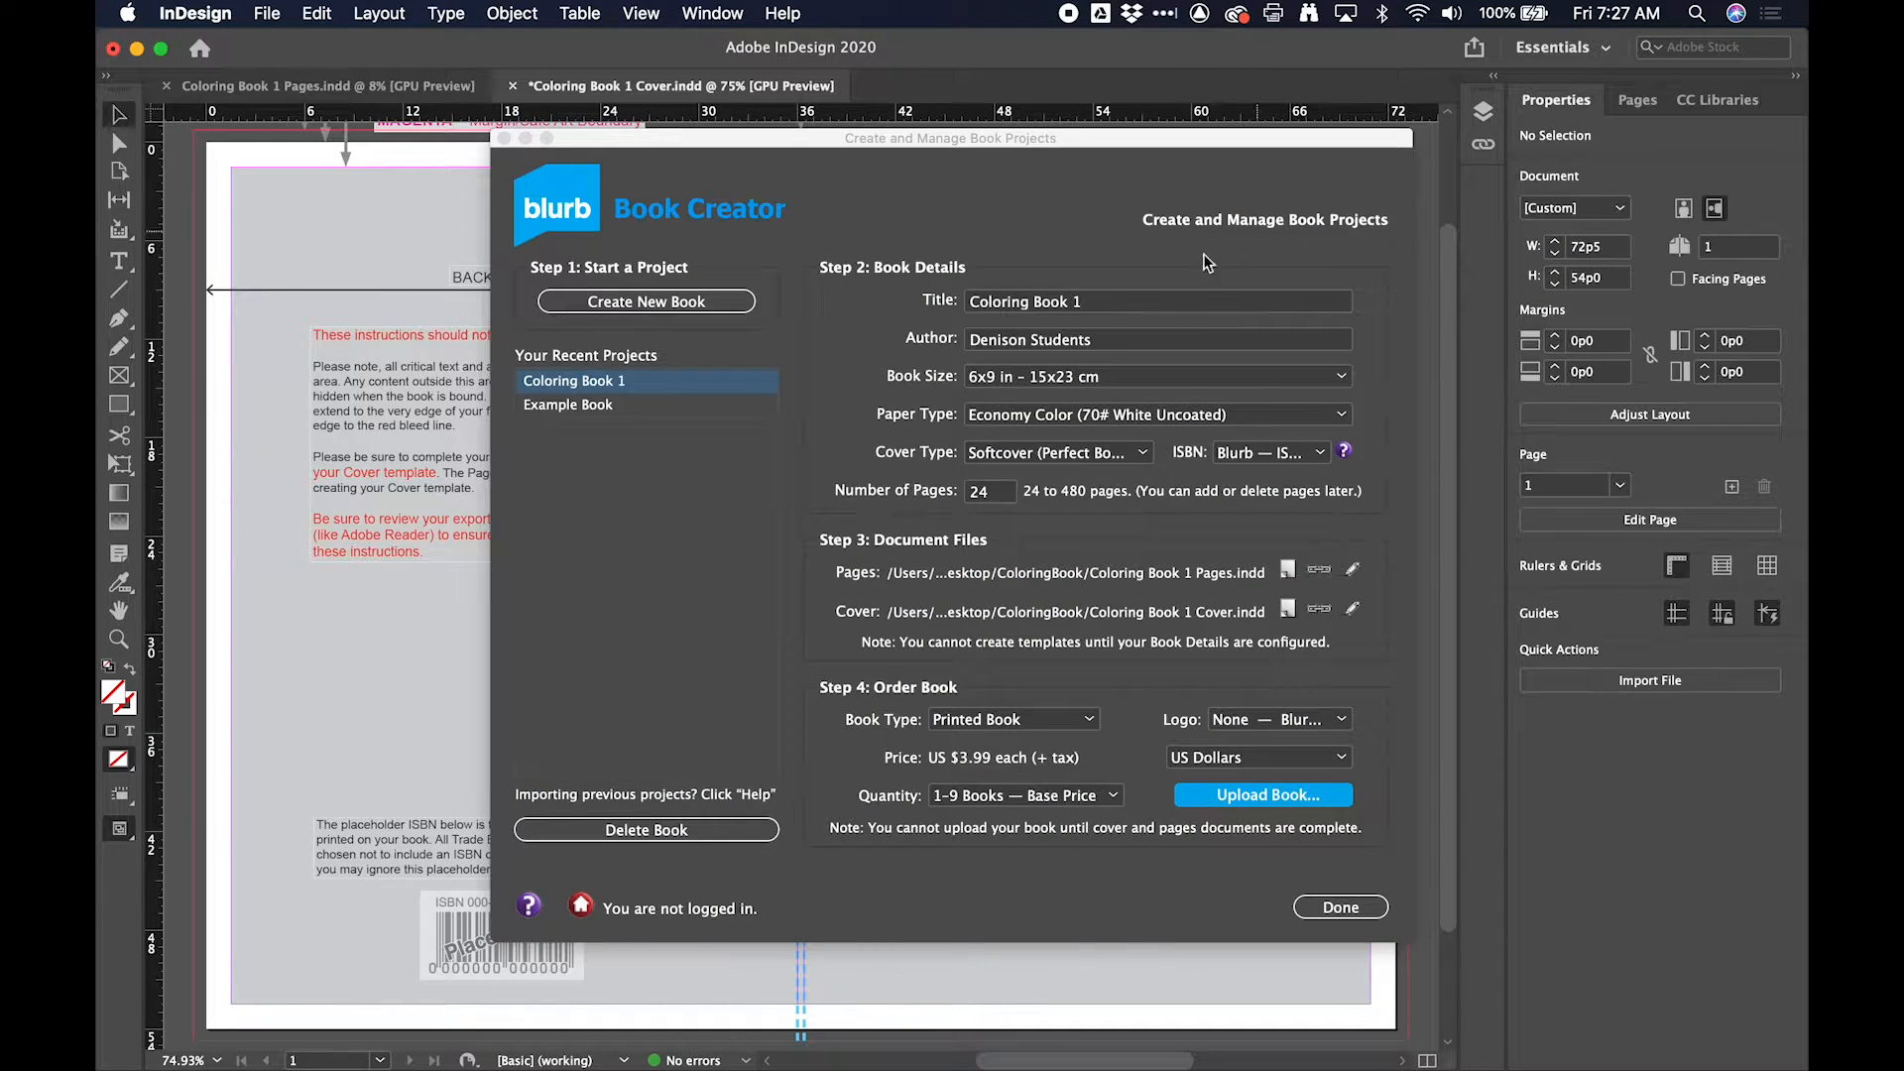
pyautogui.click(1341, 907)
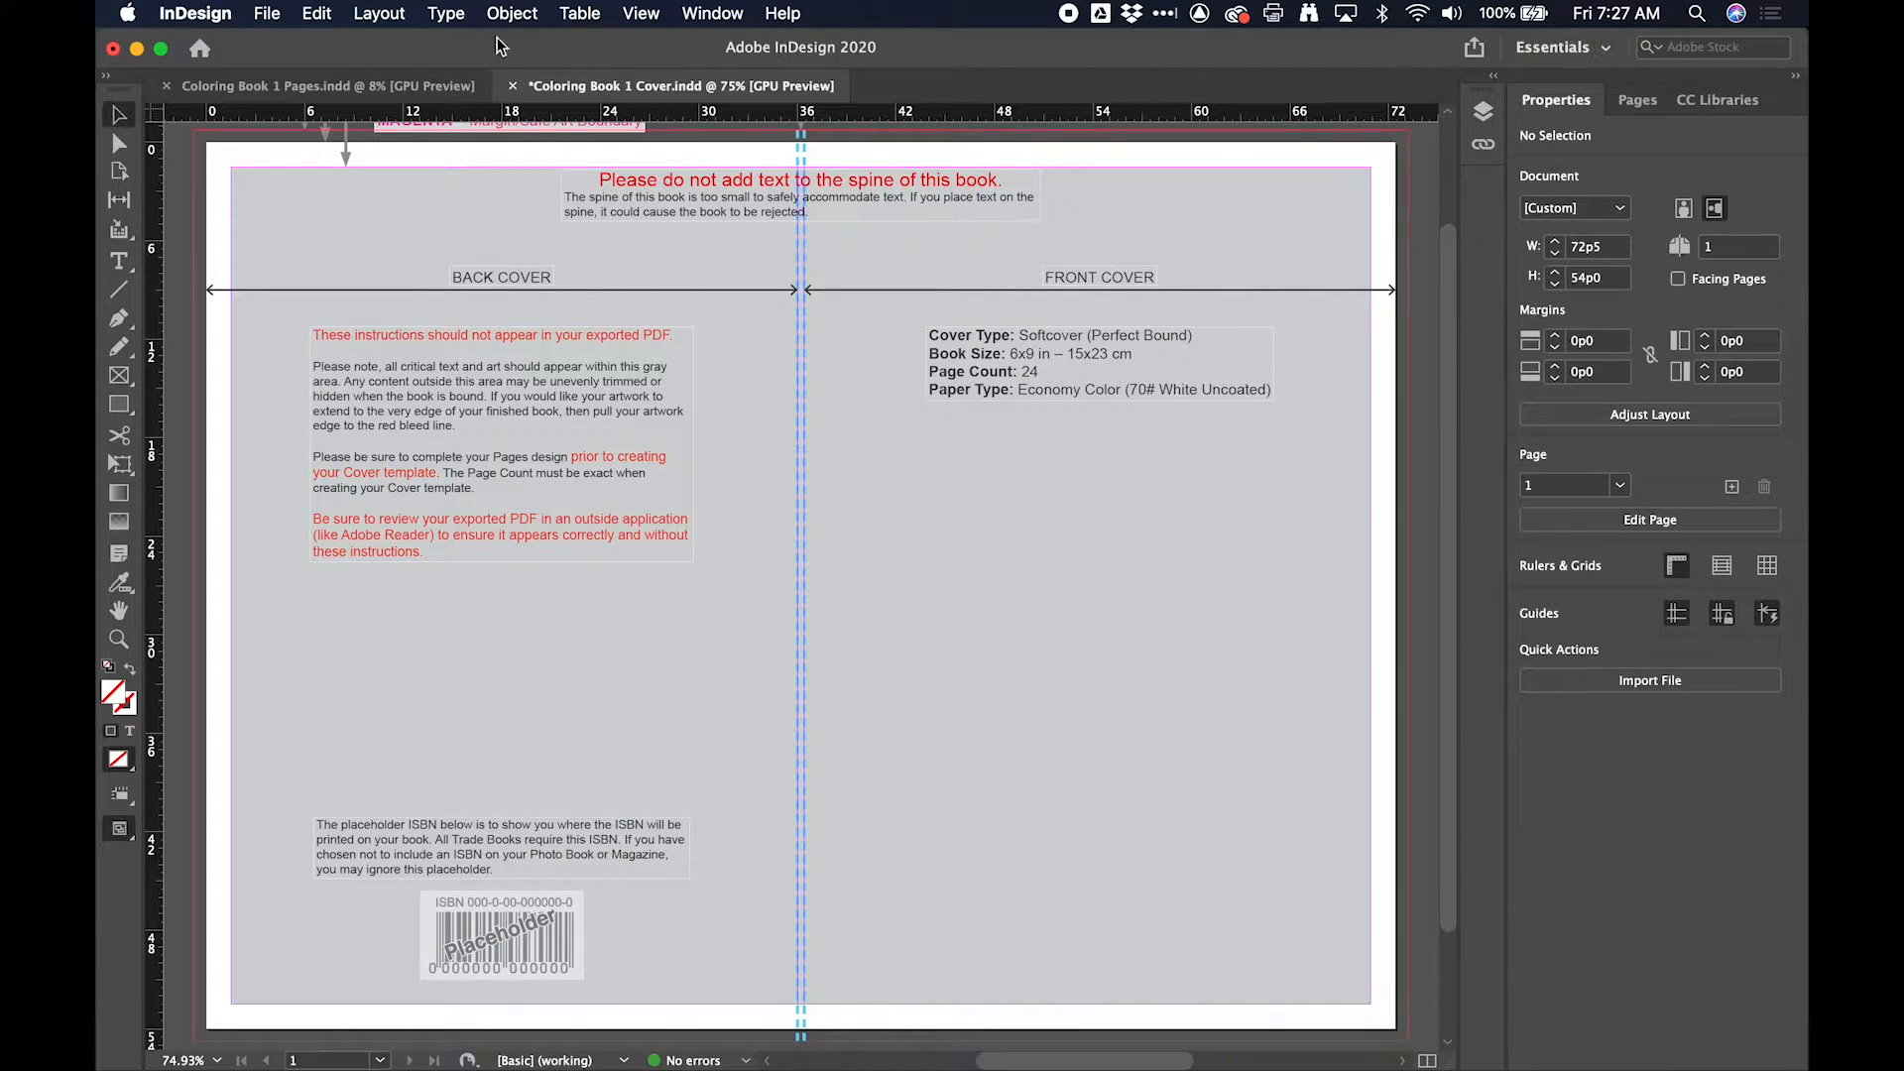
# Step: Set the cover document's horizontal and vertical ruler units to inches
pyautogui.click(210, 11)
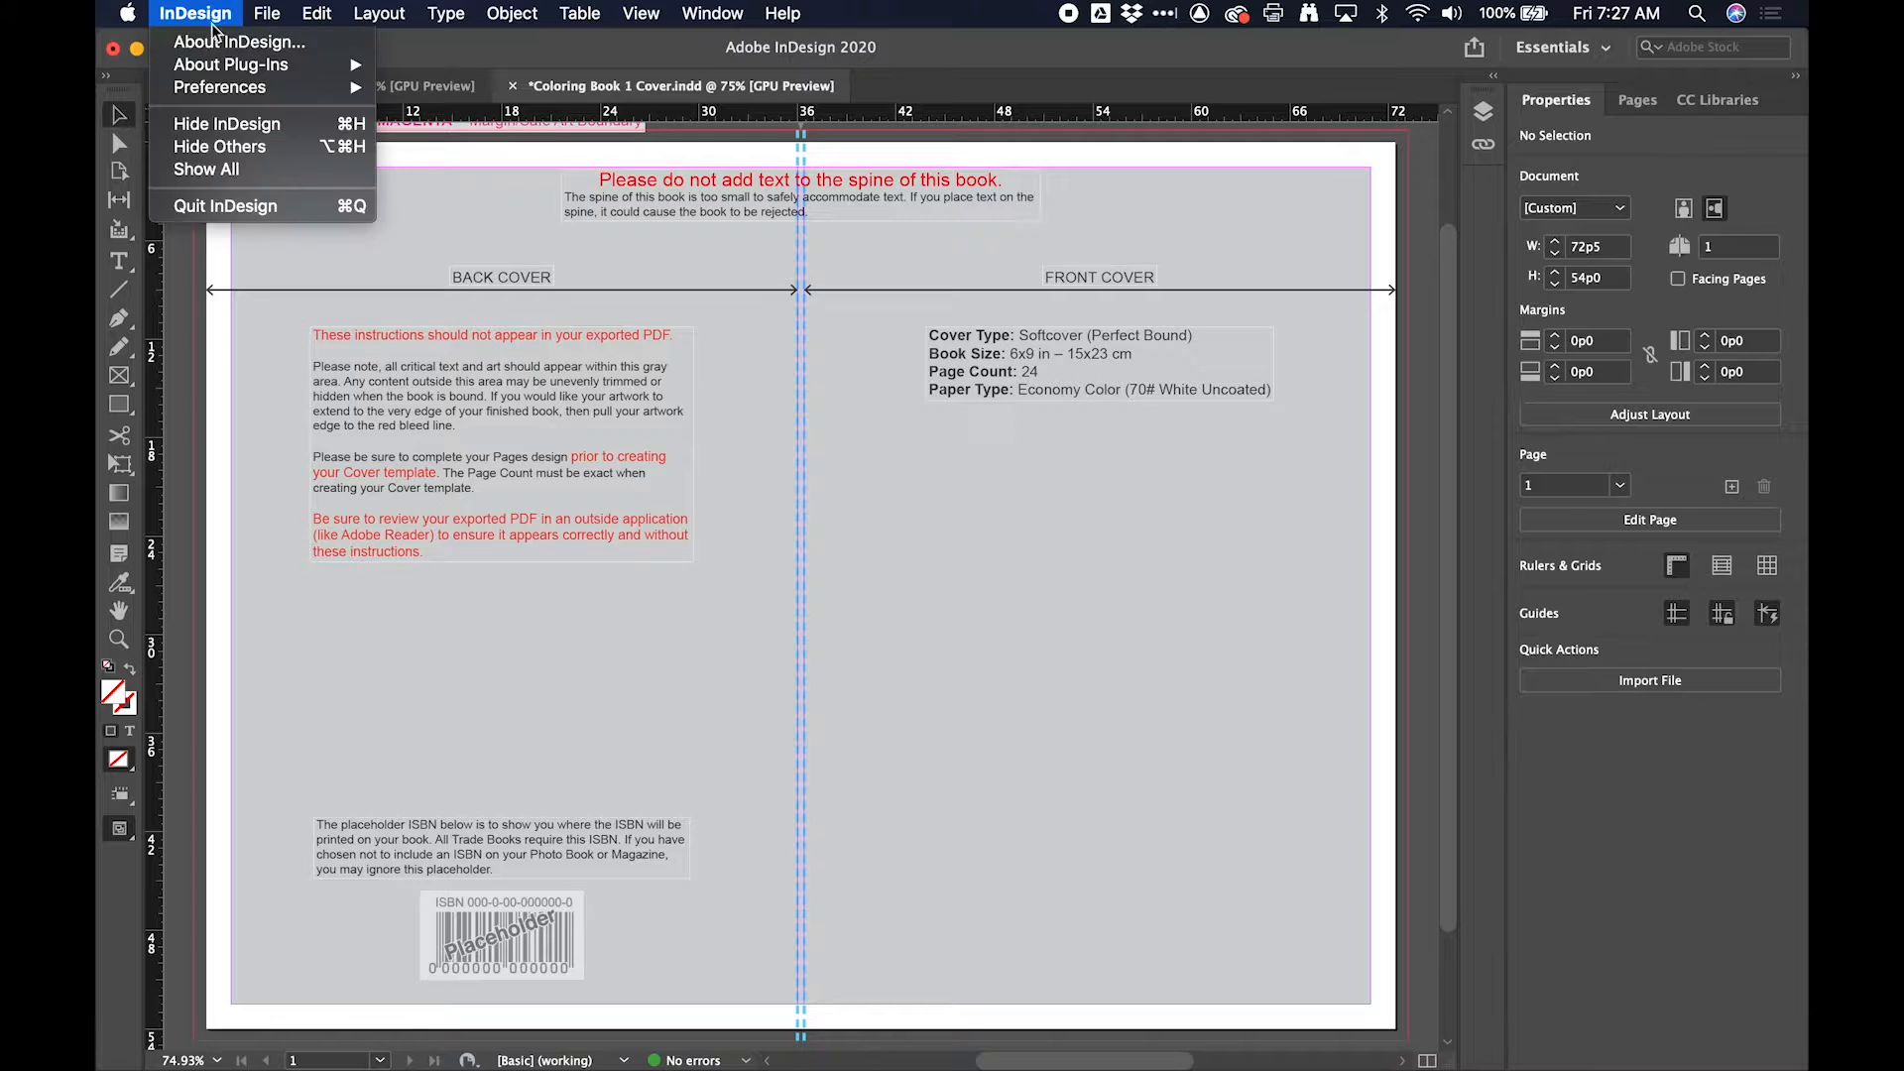
pyautogui.moveTo(231, 89)
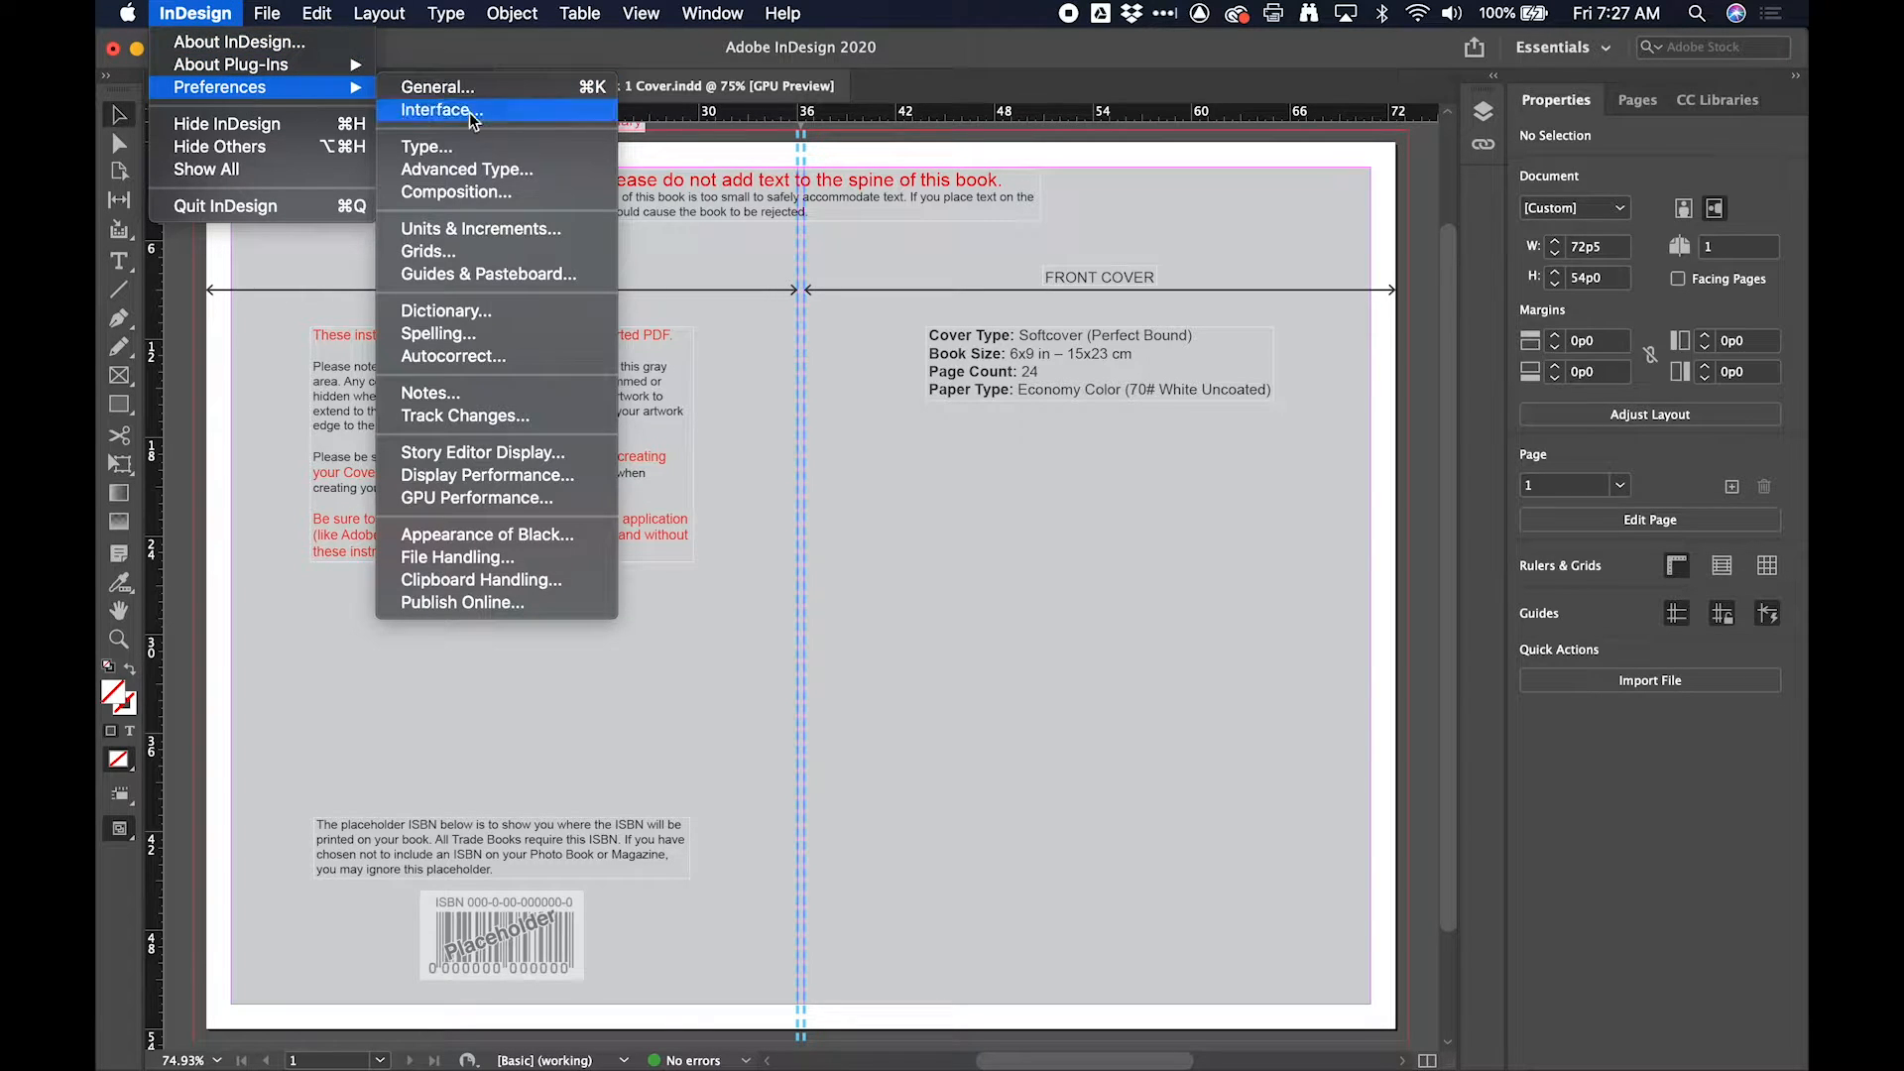
pyautogui.click(476, 233)
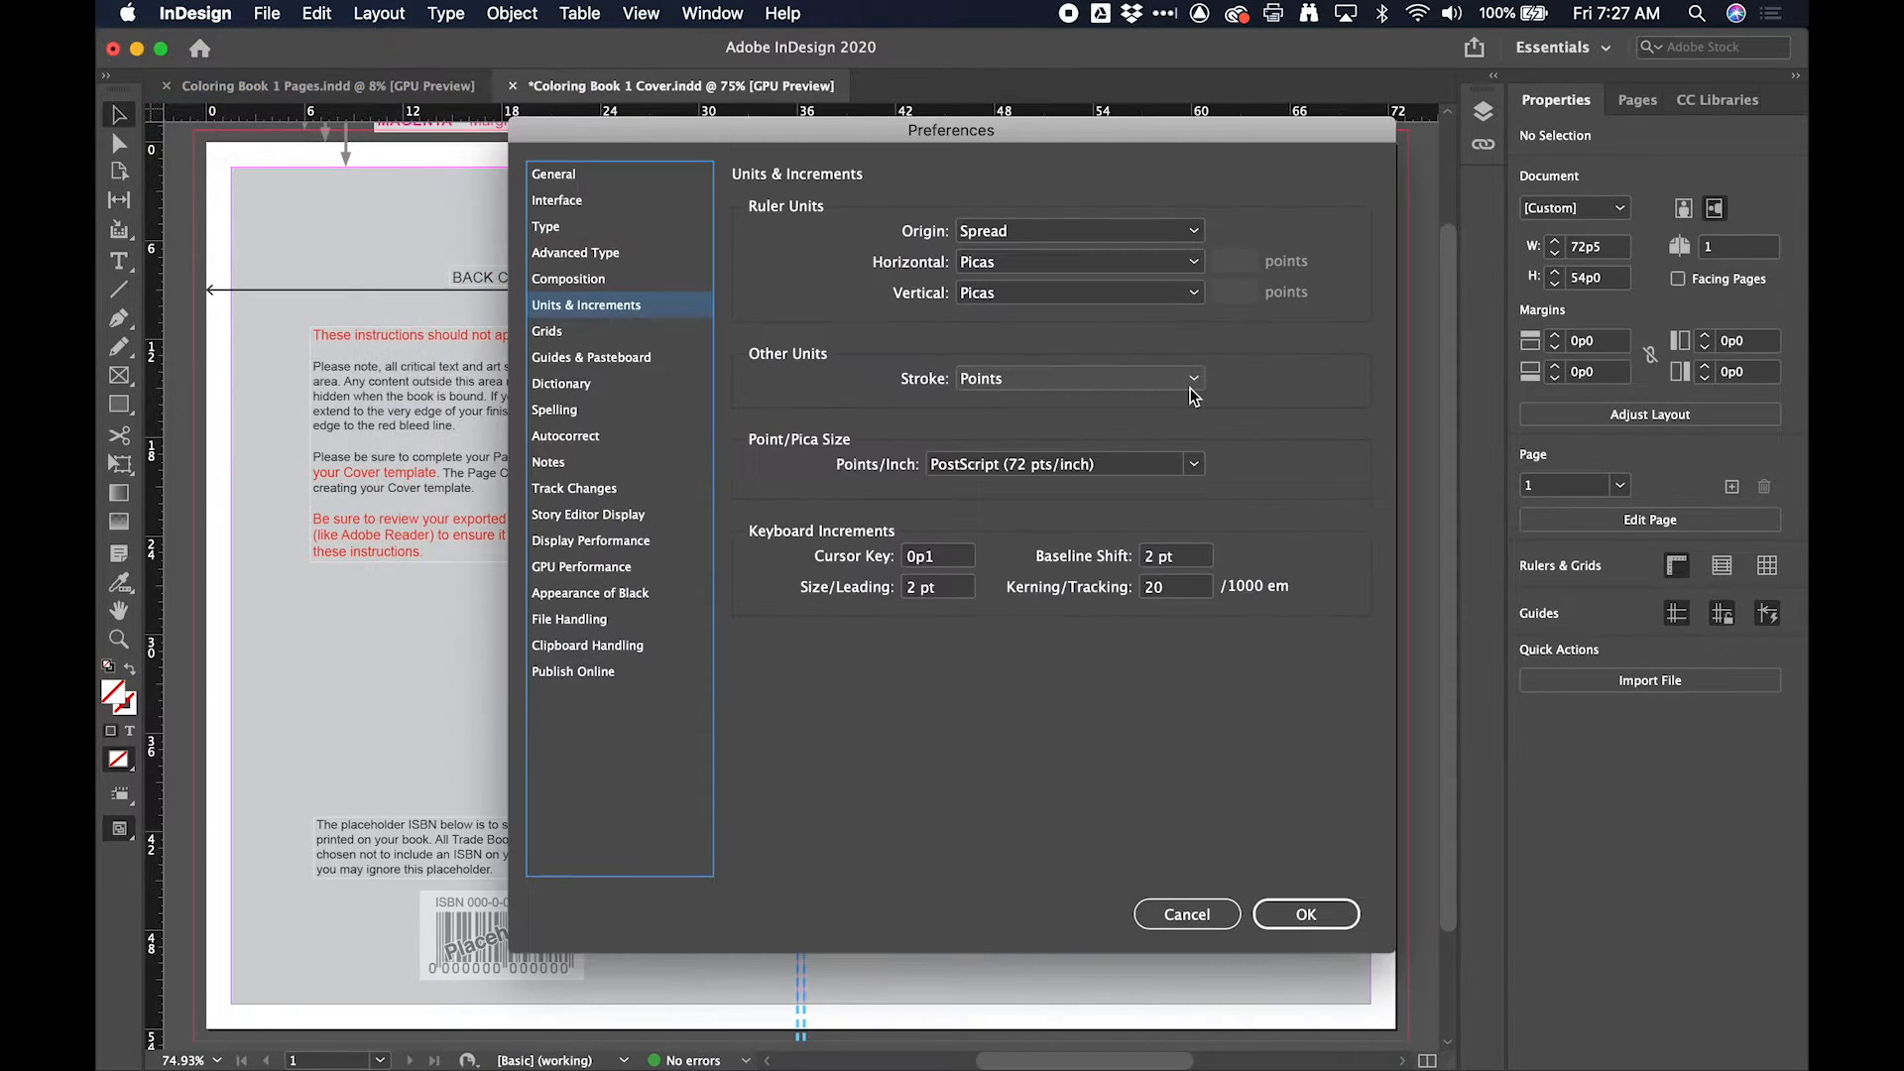
pyautogui.click(1071, 262)
pyautogui.click(1067, 340)
pyautogui.click(1062, 295)
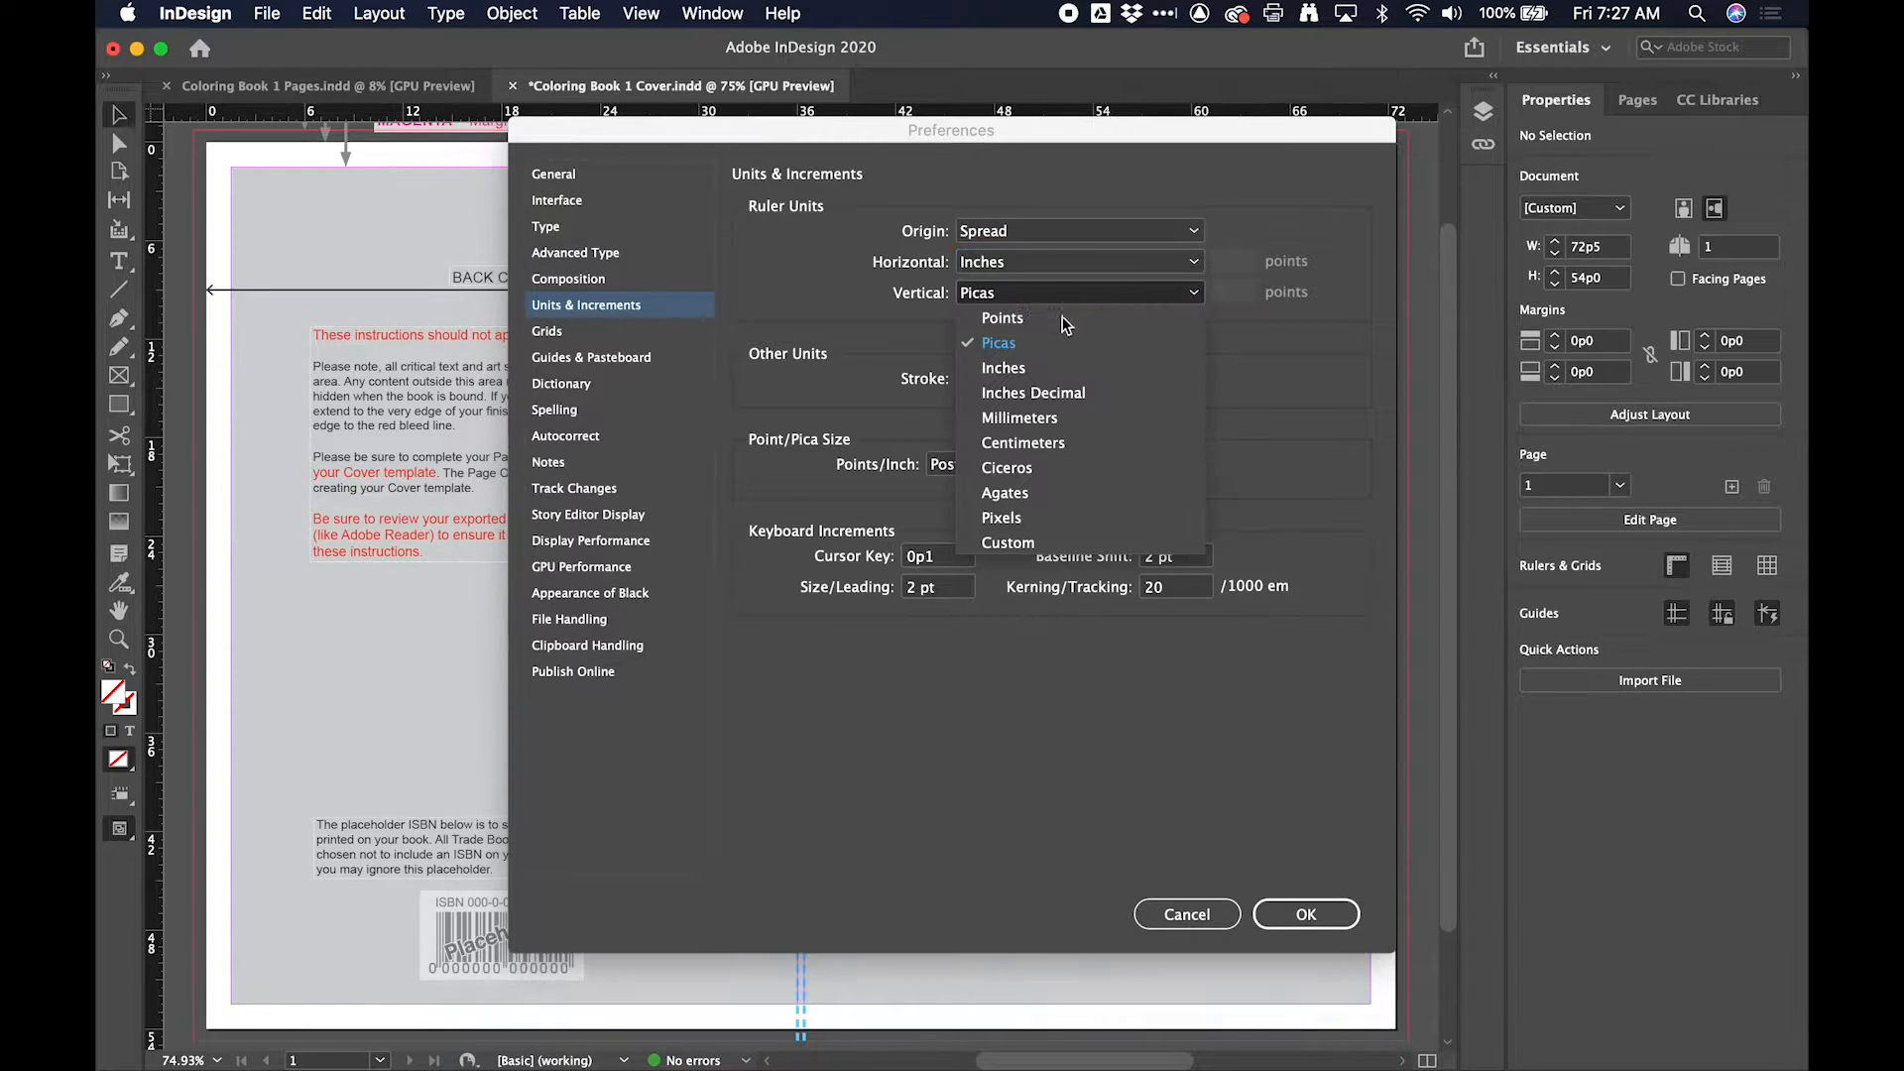
pyautogui.click(1068, 367)
pyautogui.click(1327, 918)
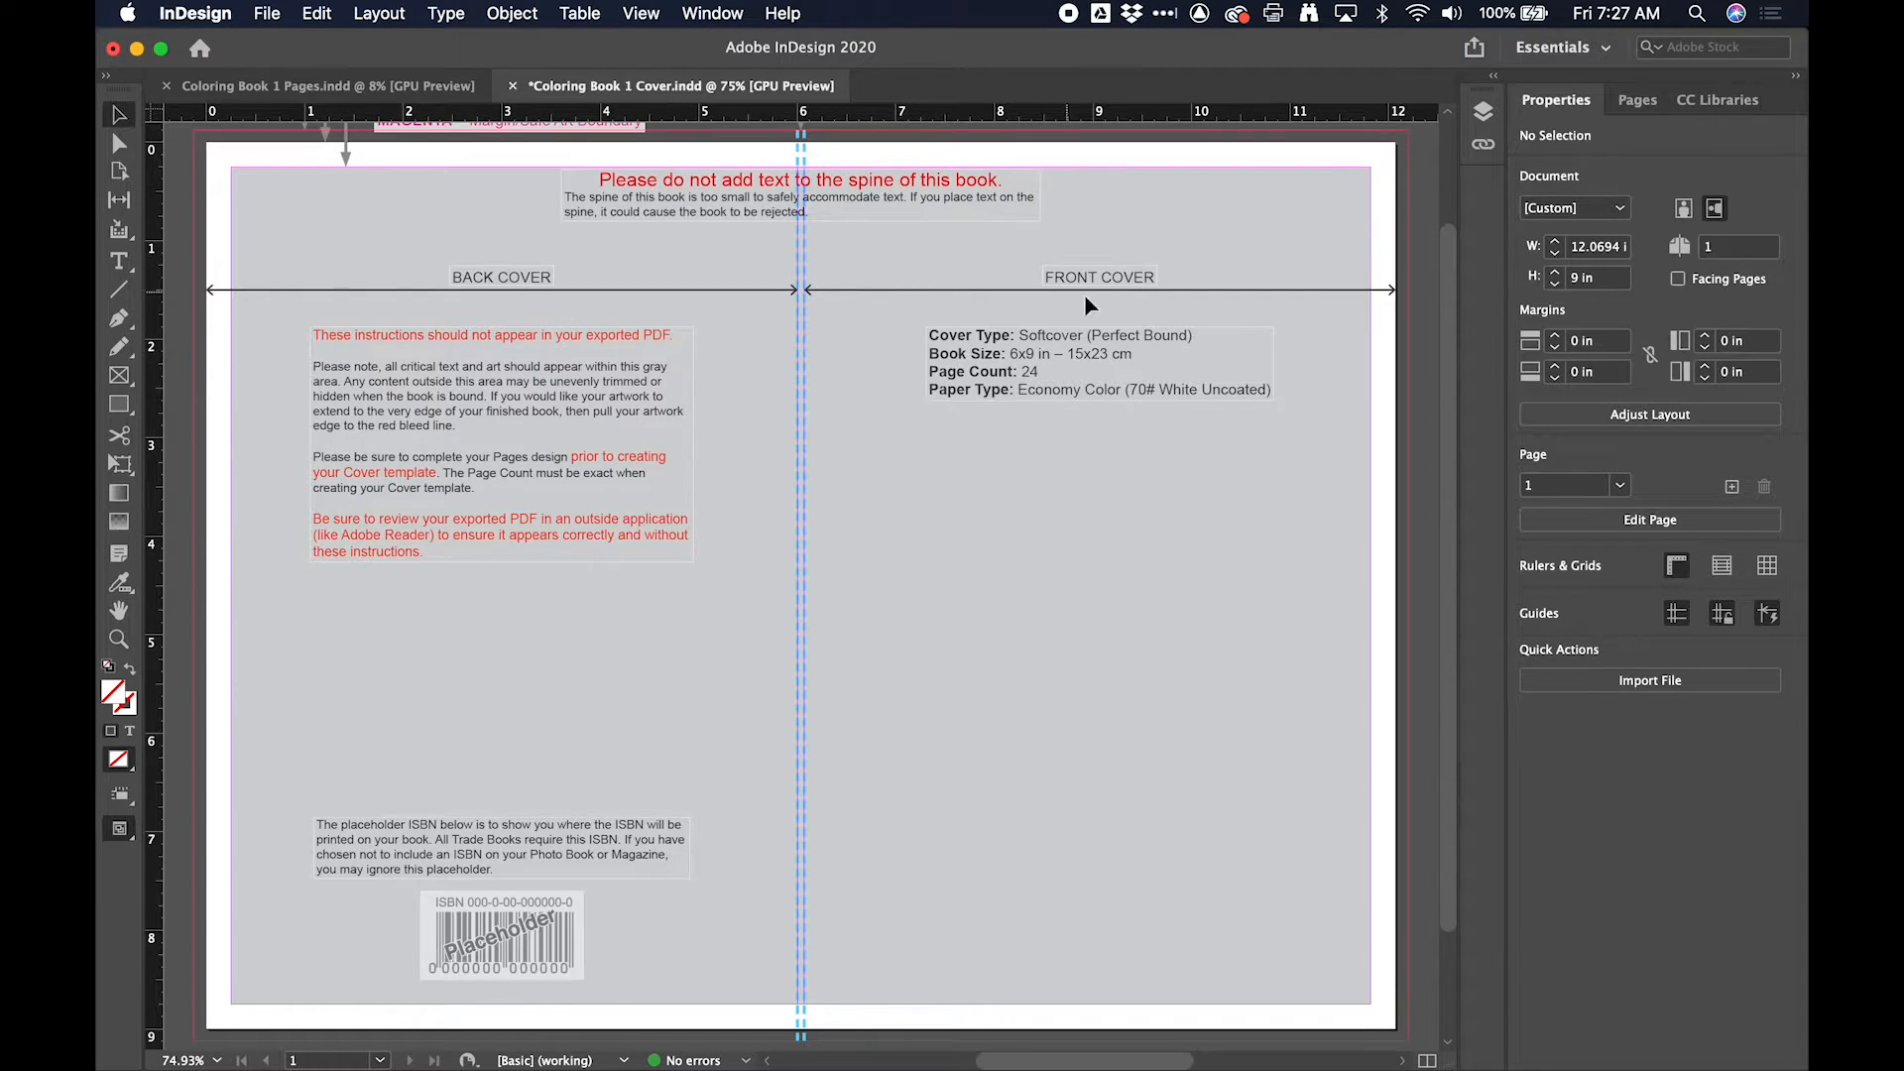
# Step: Place COLRING SHEET 2 -RAIN -01.jpg from the ColoringBook folder on the back cover, aligned with the bleed corner at Y -0.125 in
pyautogui.scroll(1, 1088, 317)
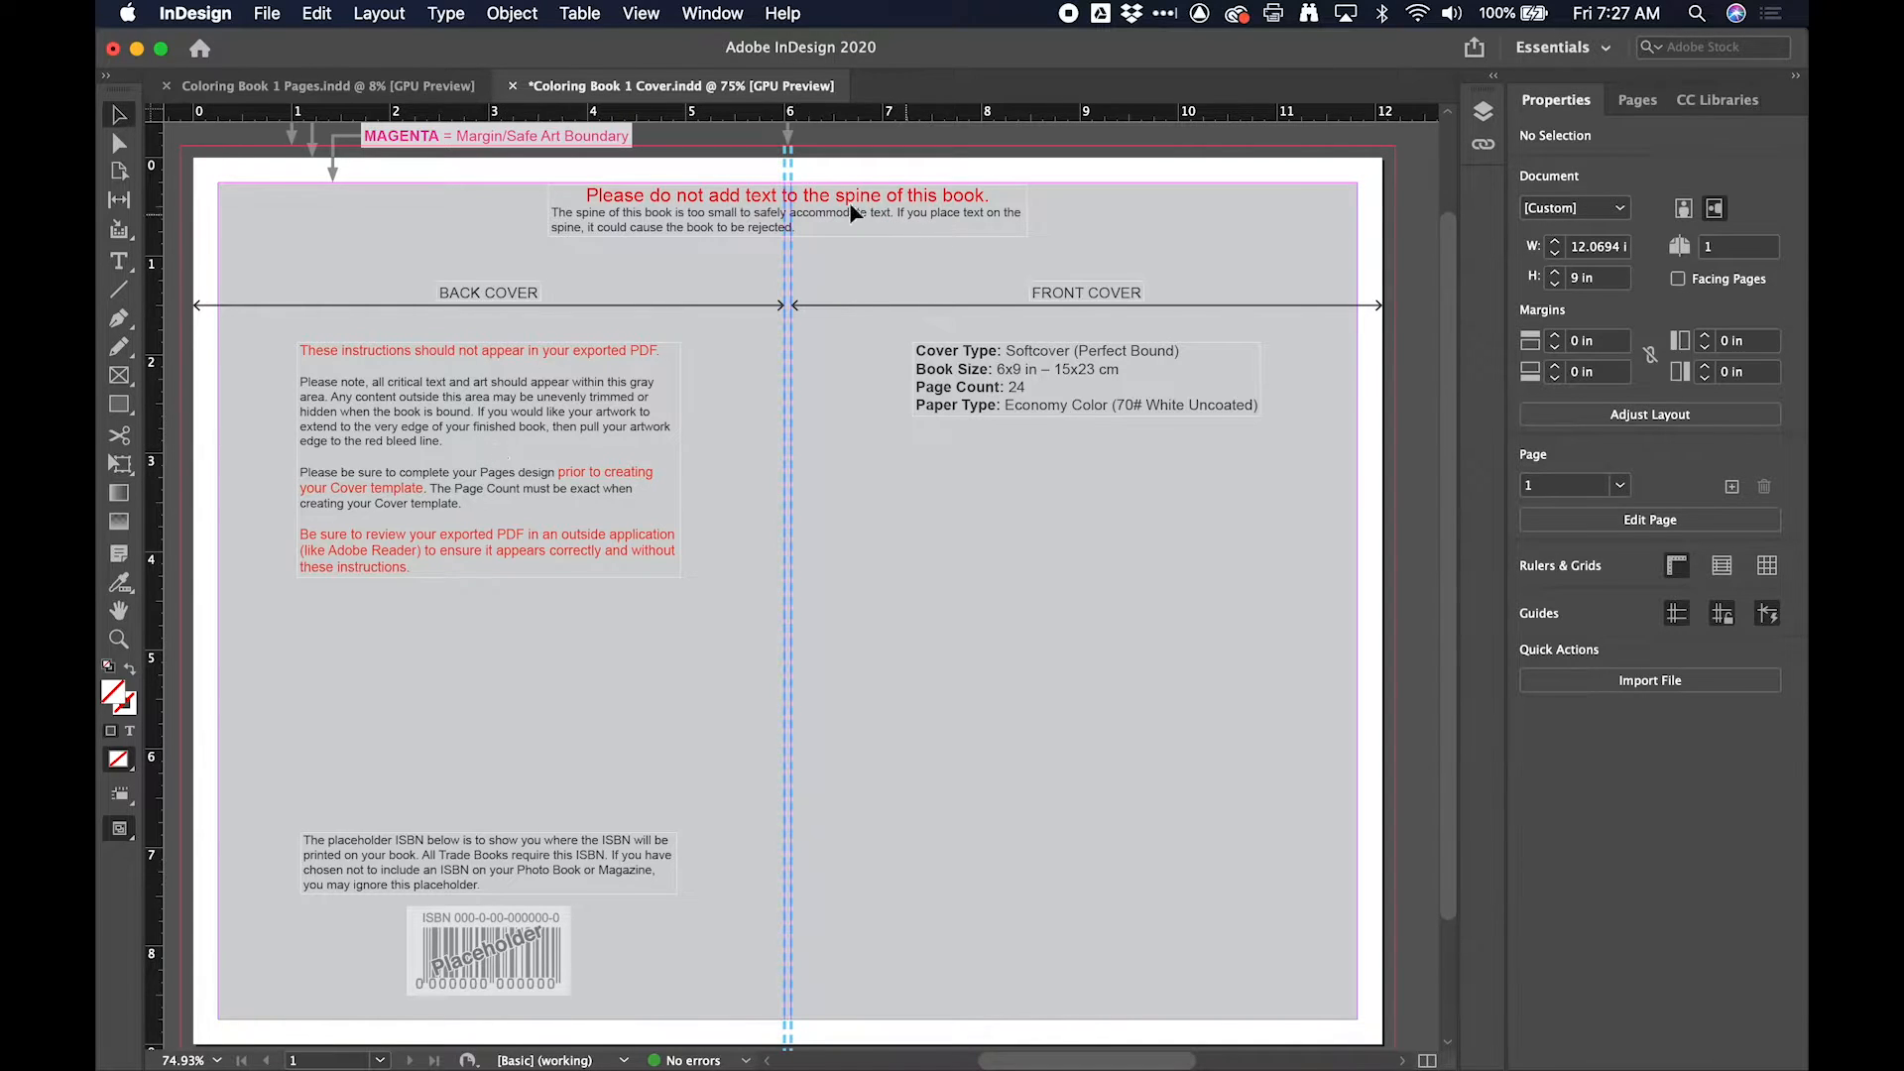
pyautogui.scroll(-1, 1002, 407)
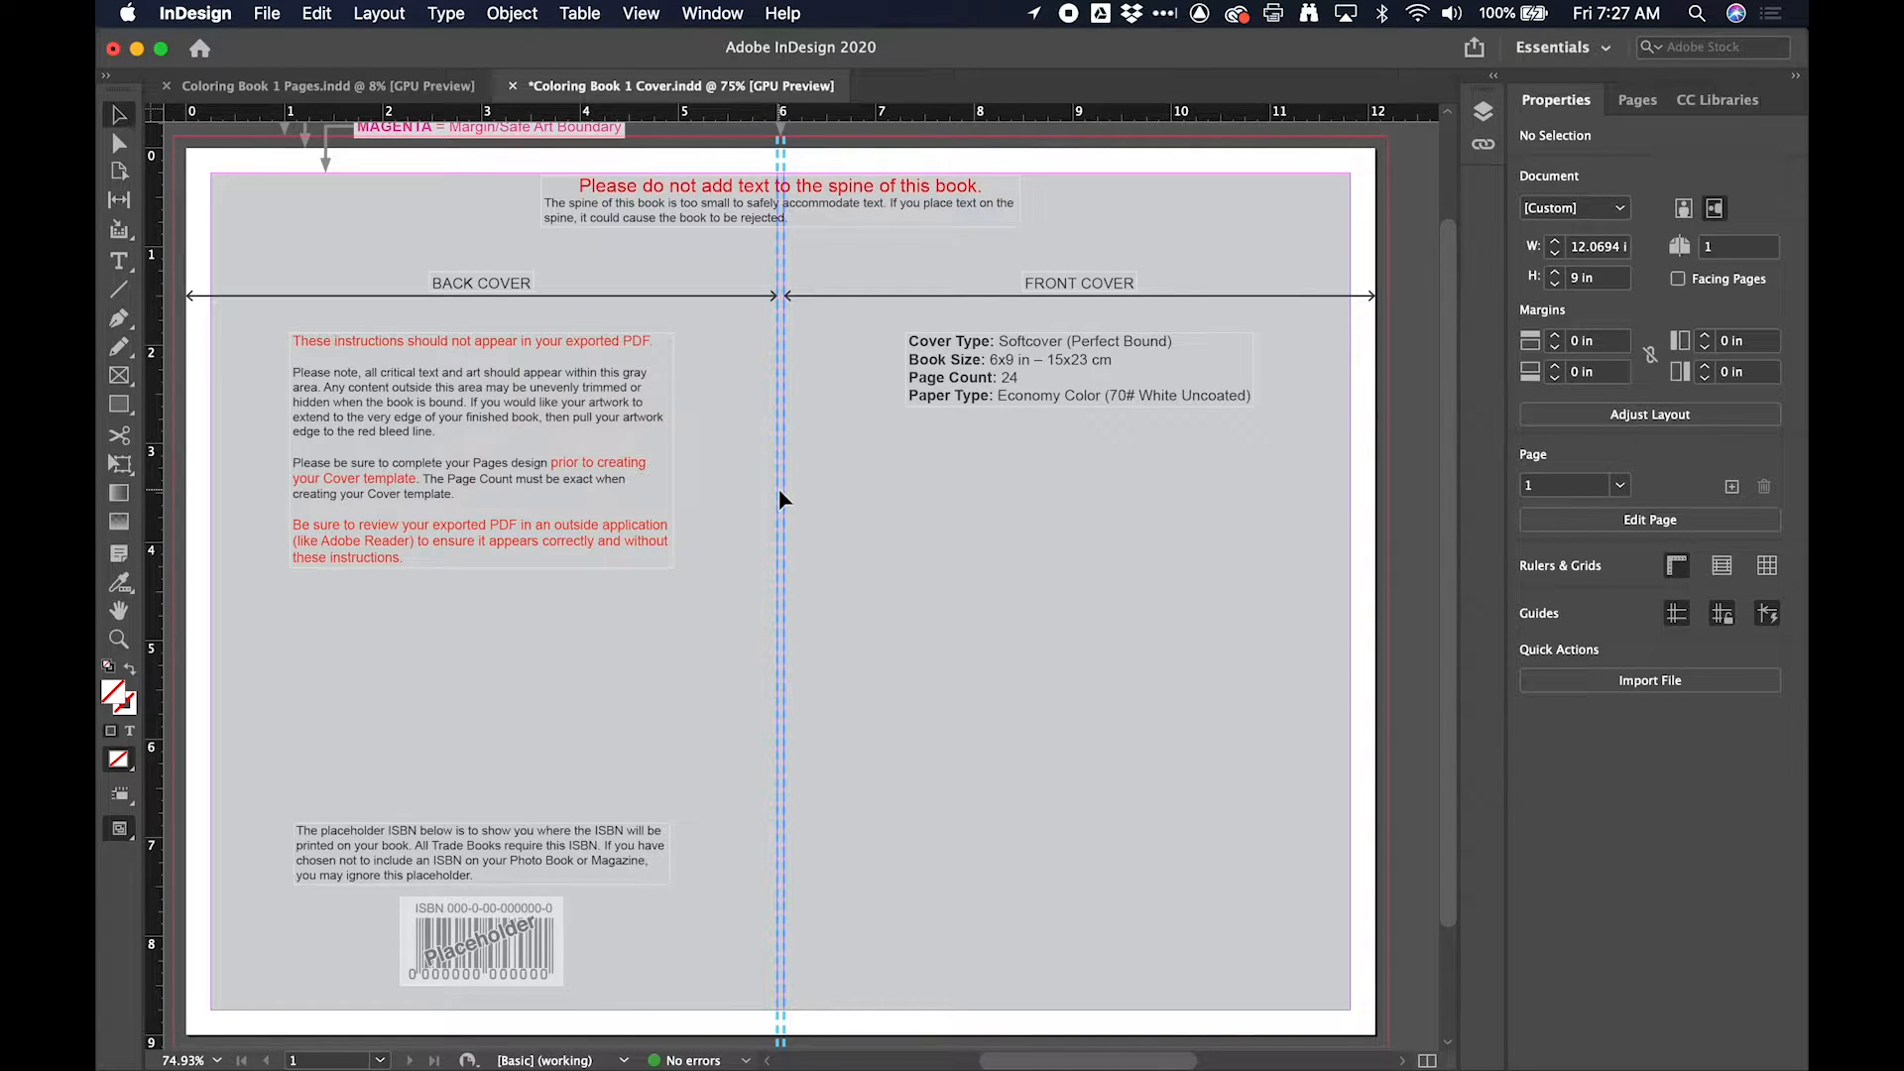
pyautogui.scroll(-2, 778, 488)
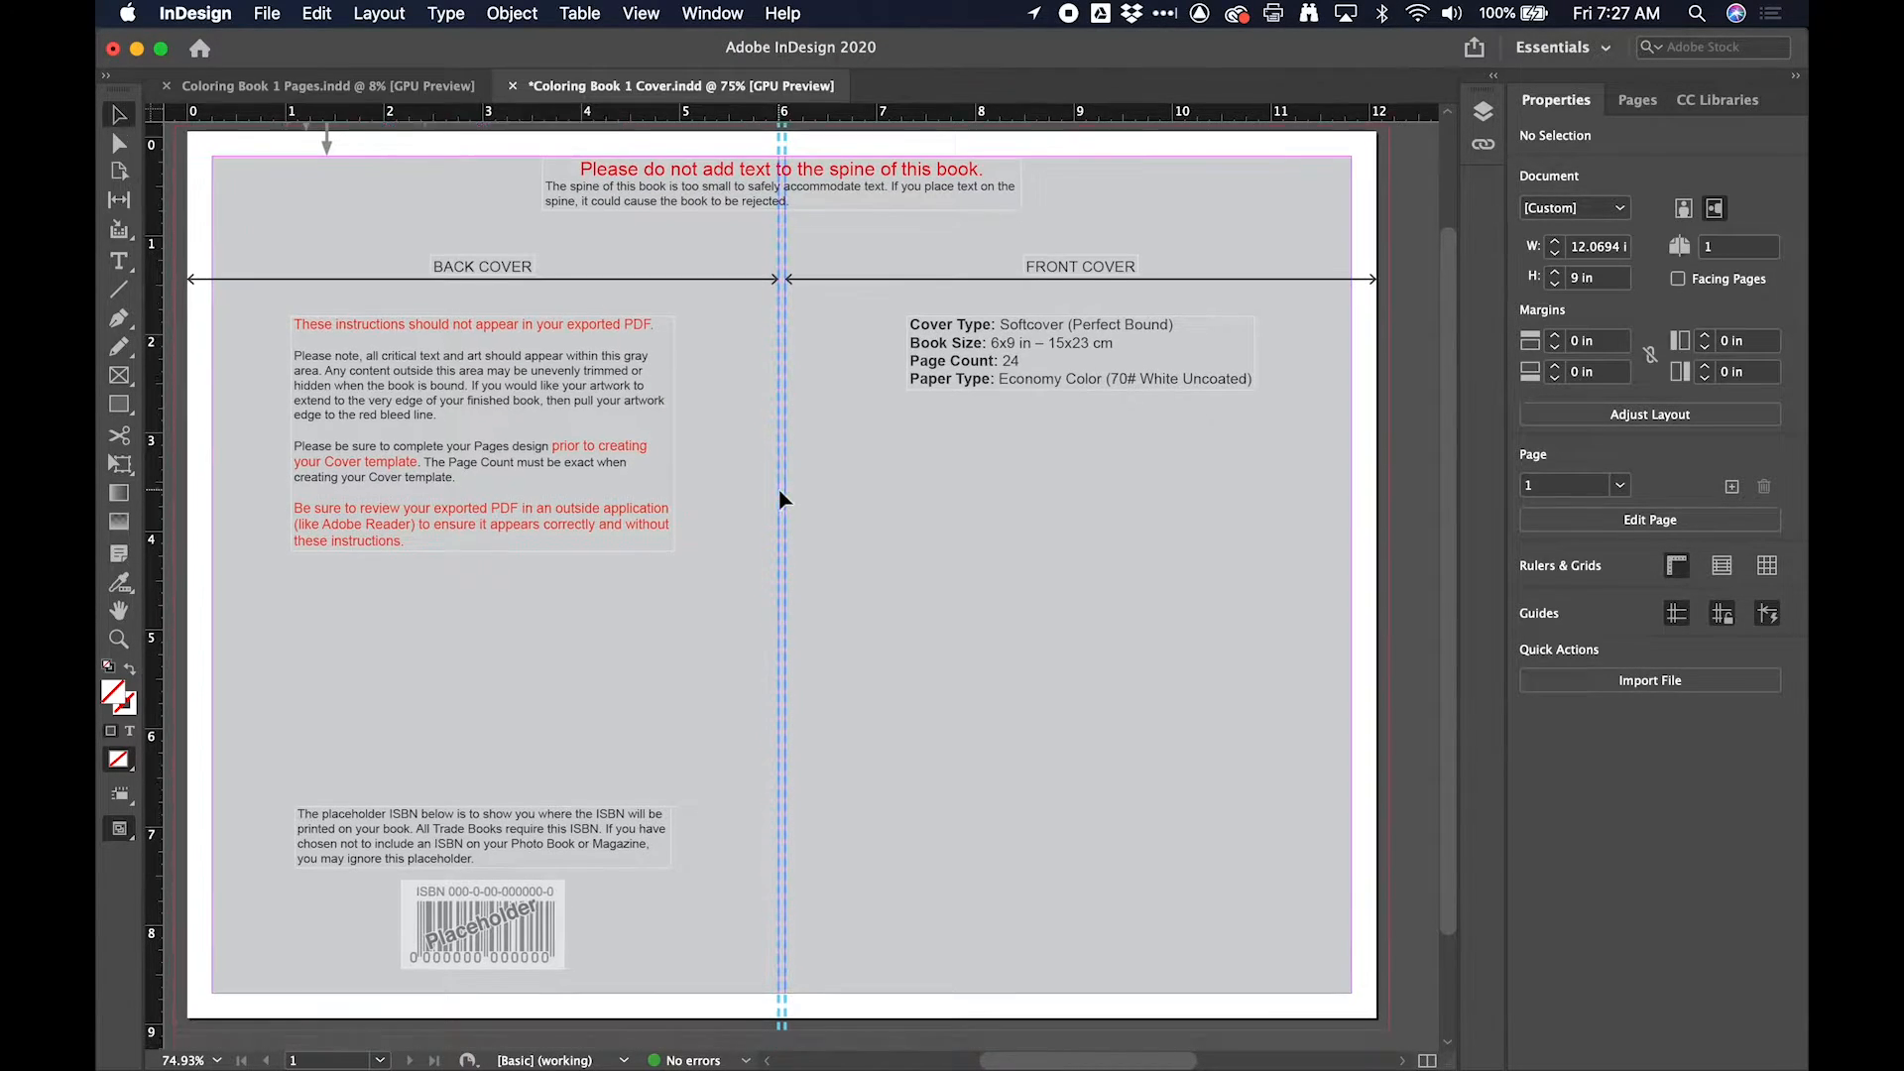
pyautogui.scroll(3, 684, 371)
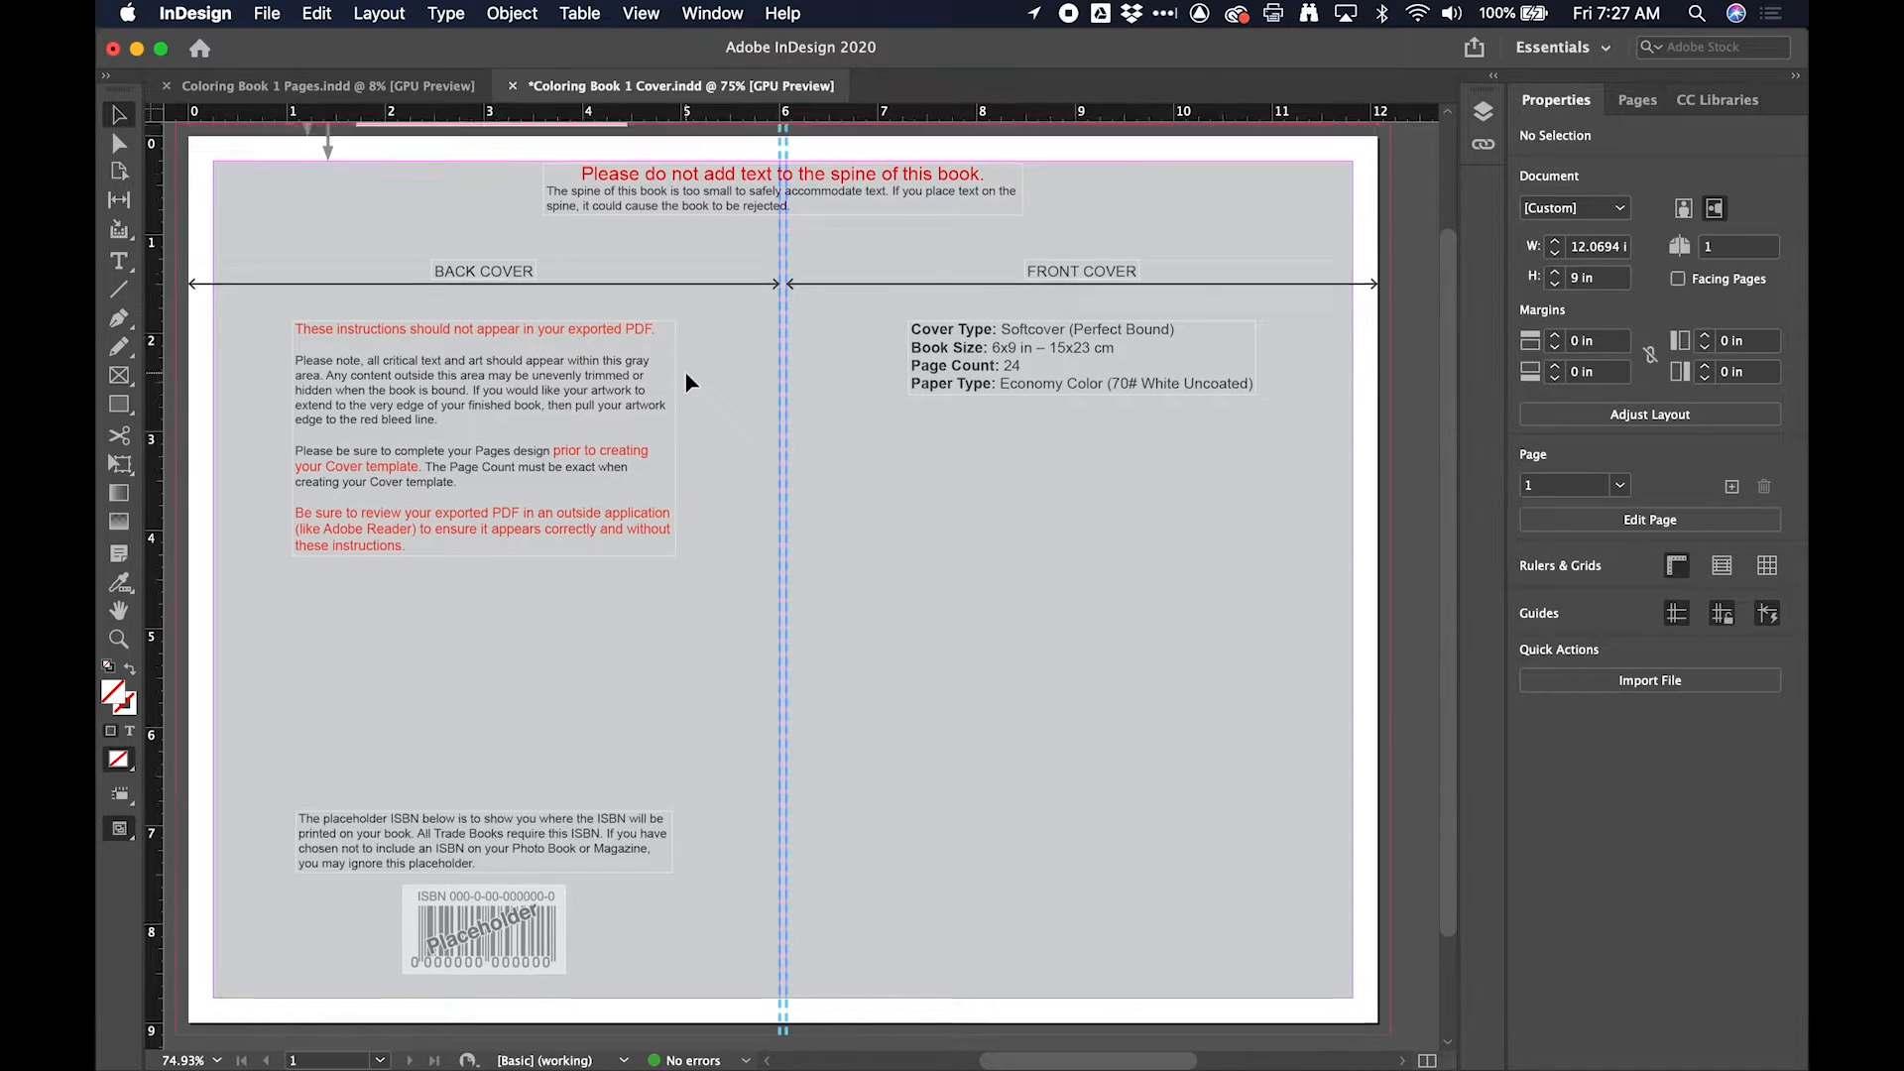
pyautogui.scroll(-3, 684, 371)
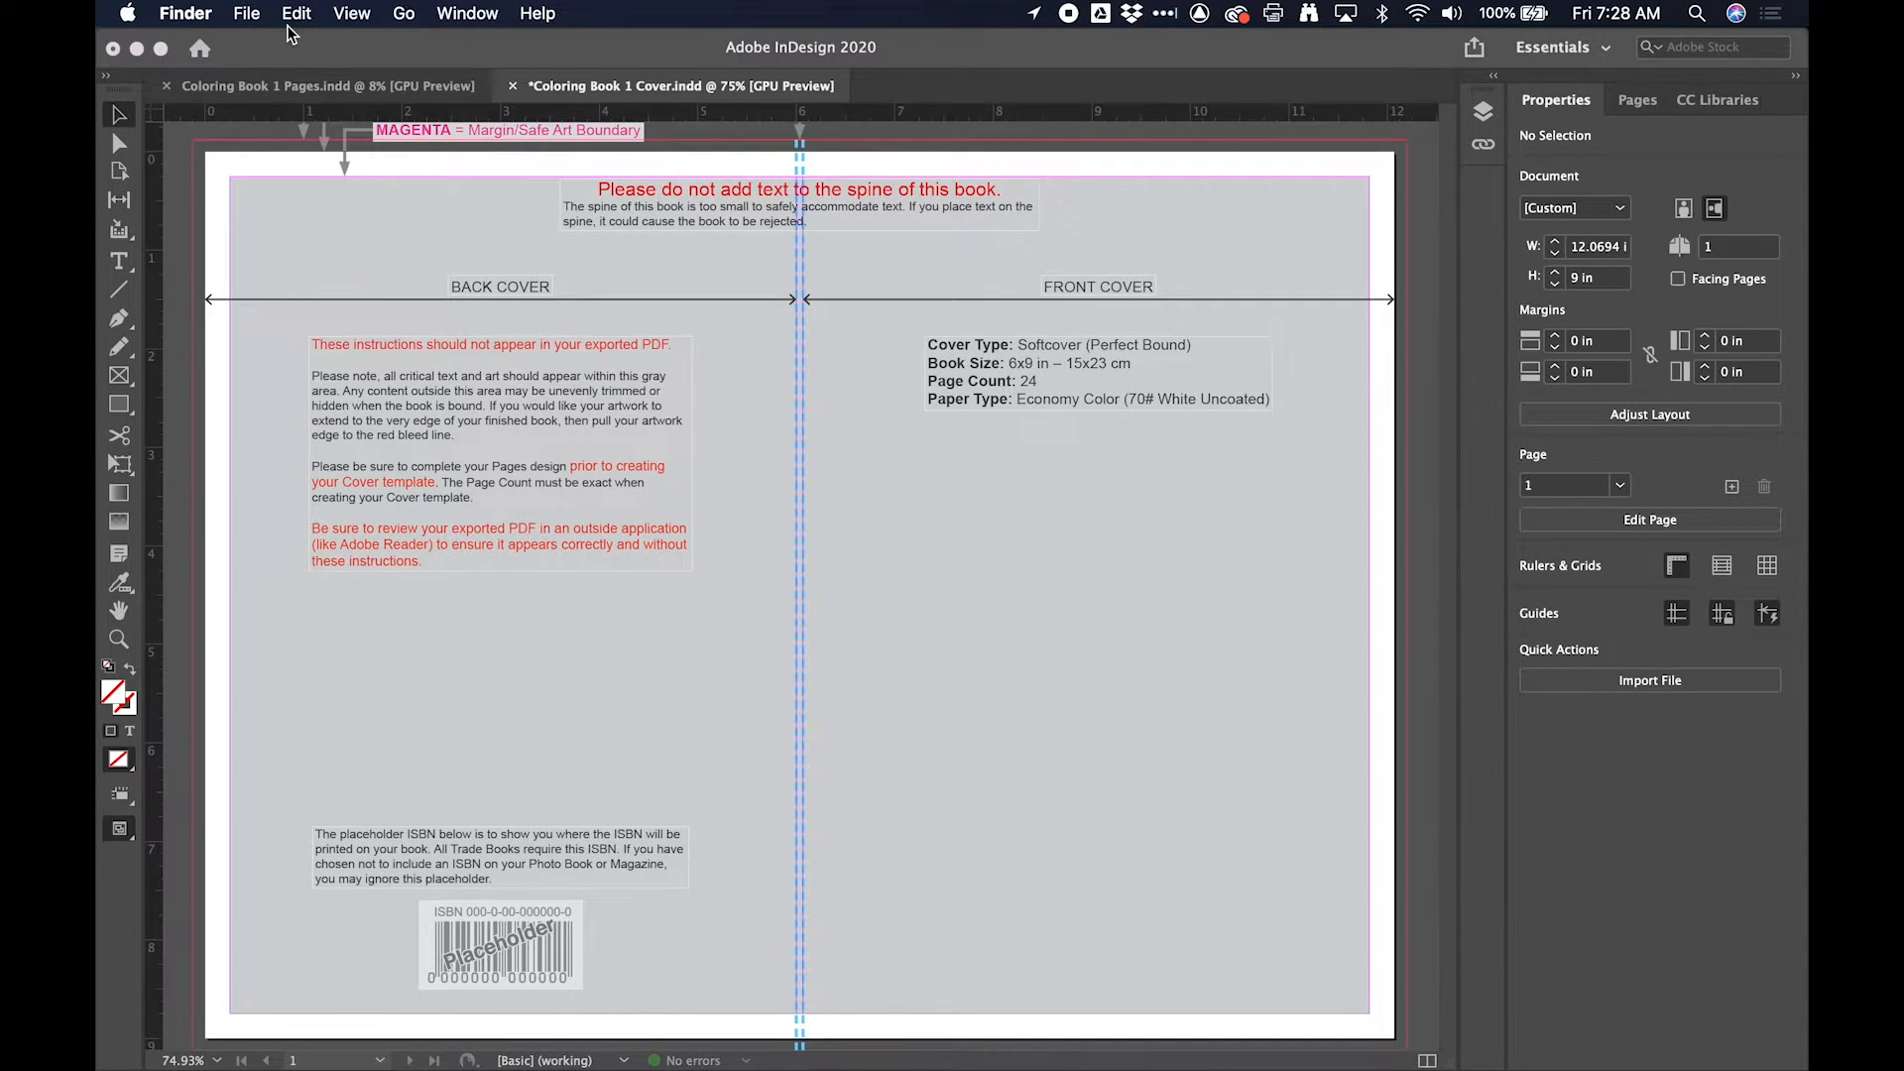
pyautogui.press('super+d')
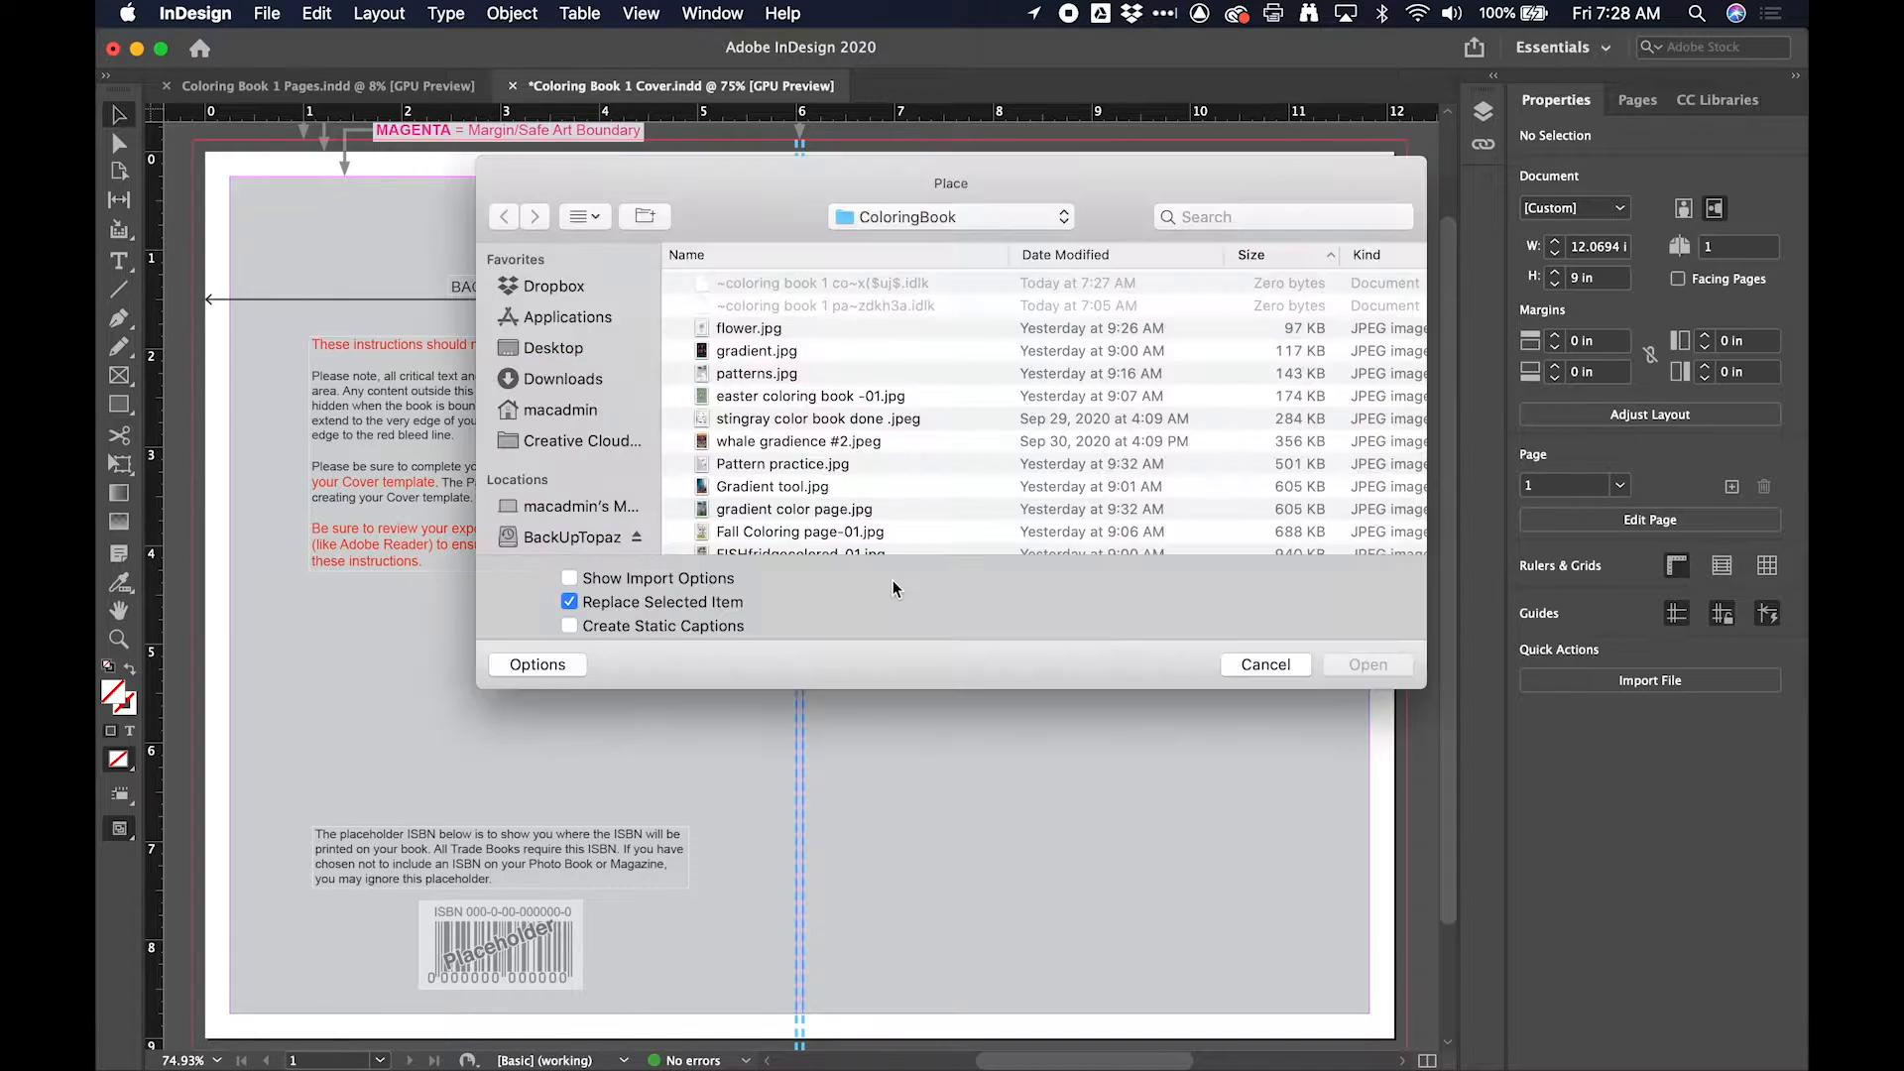
pyautogui.scroll(-3, 853, 525)
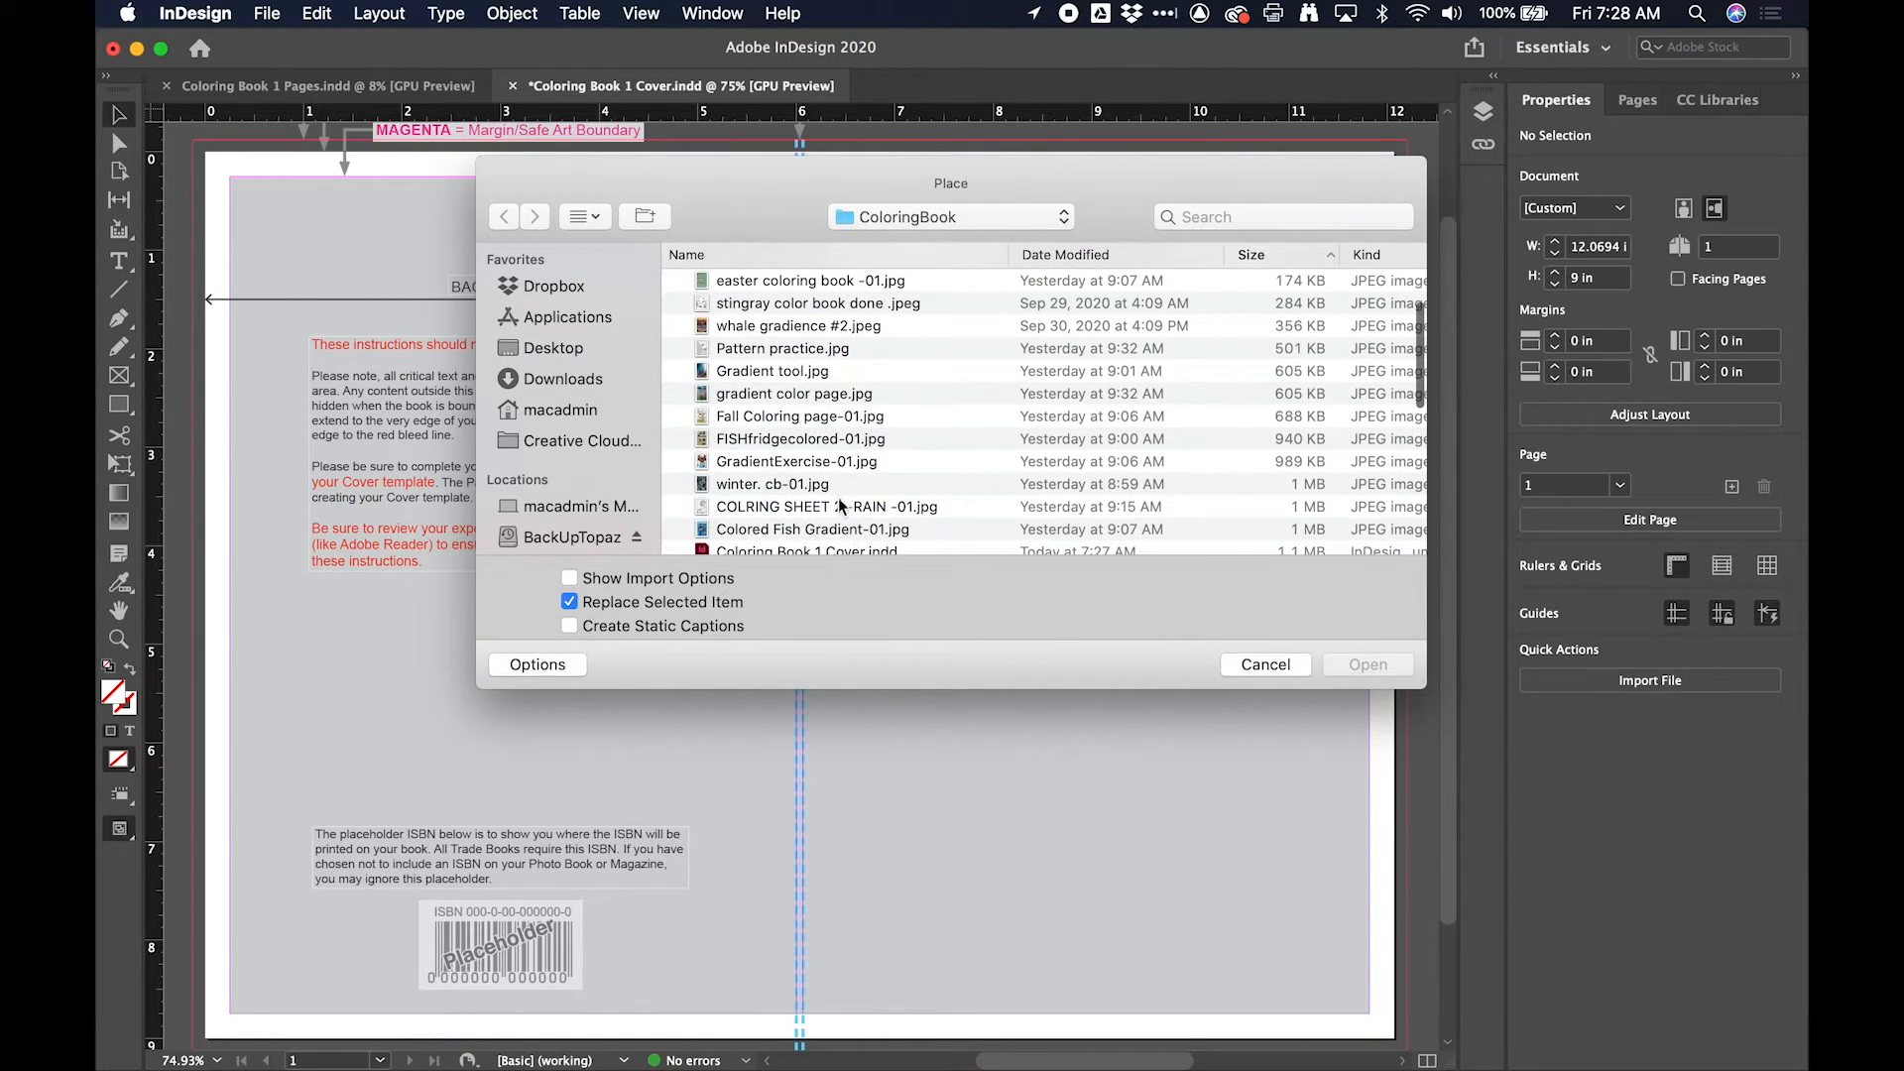
pyautogui.click(839, 506)
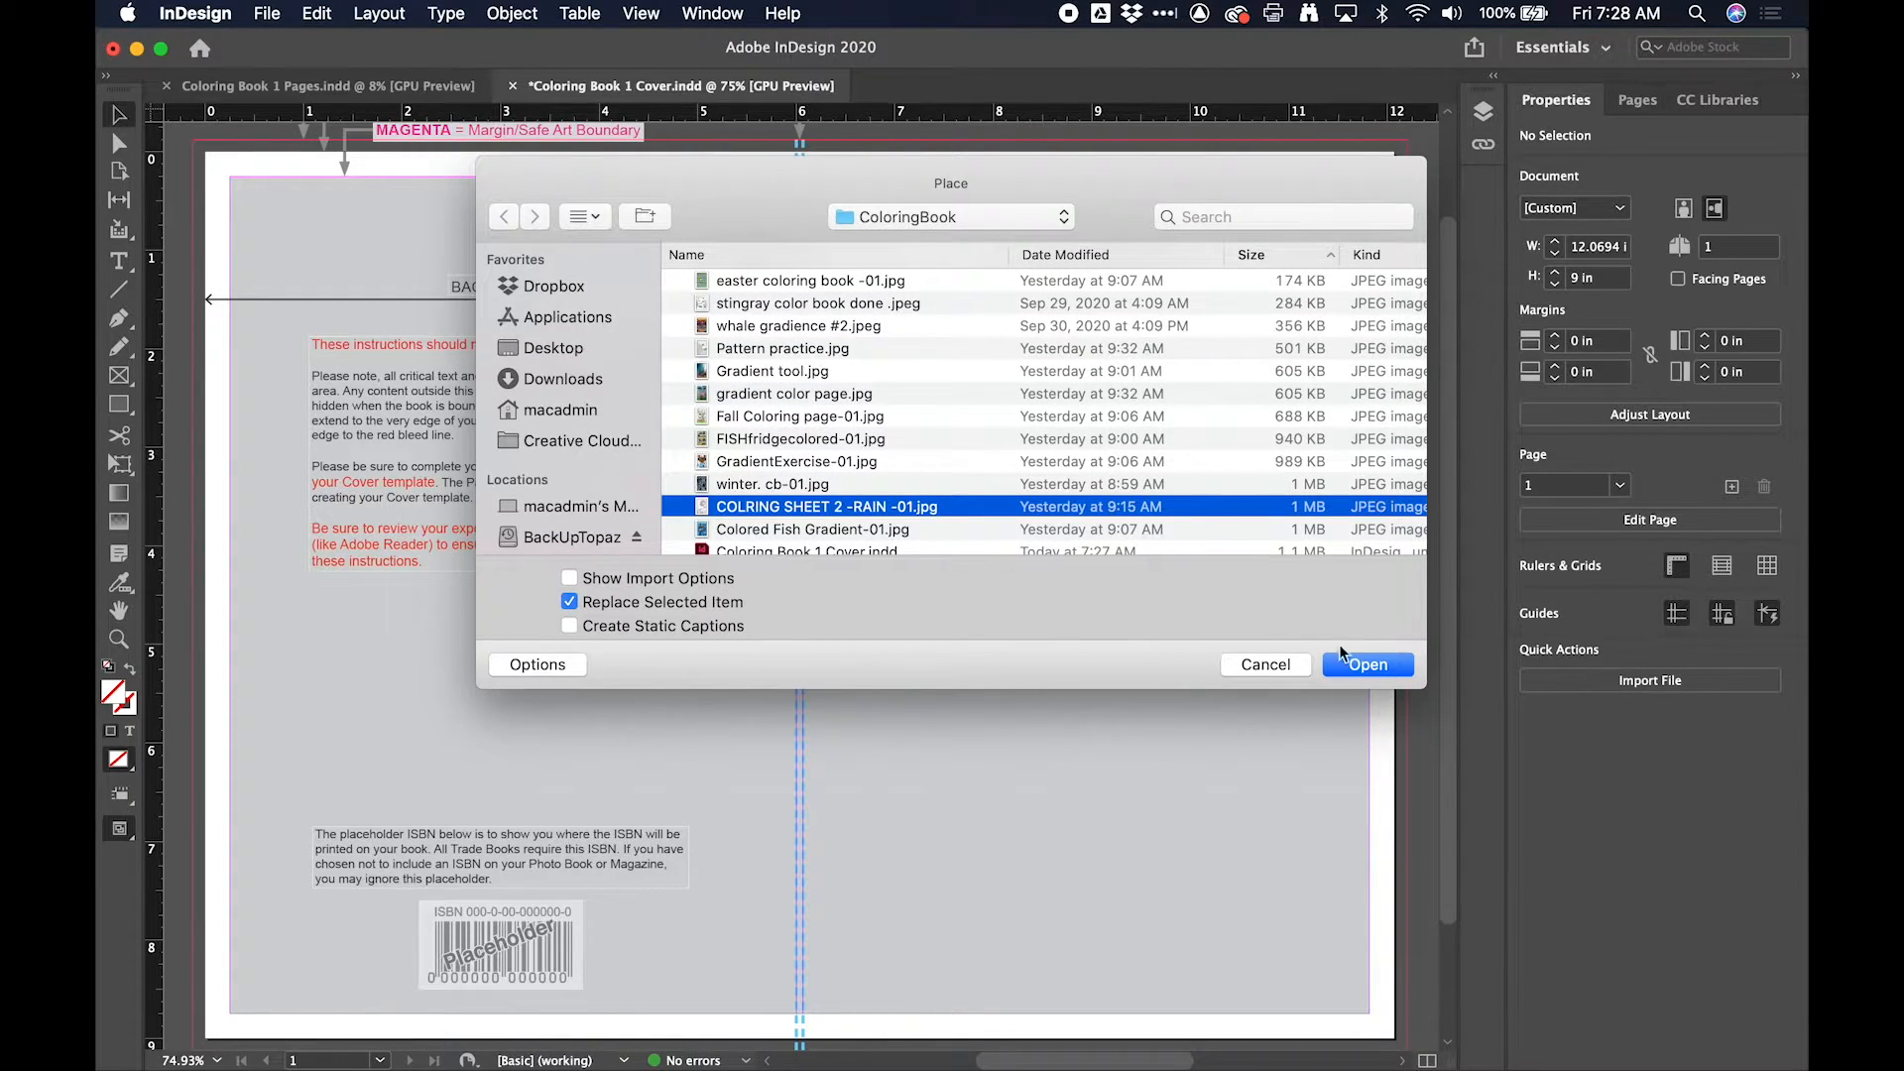
pyautogui.click(1369, 665)
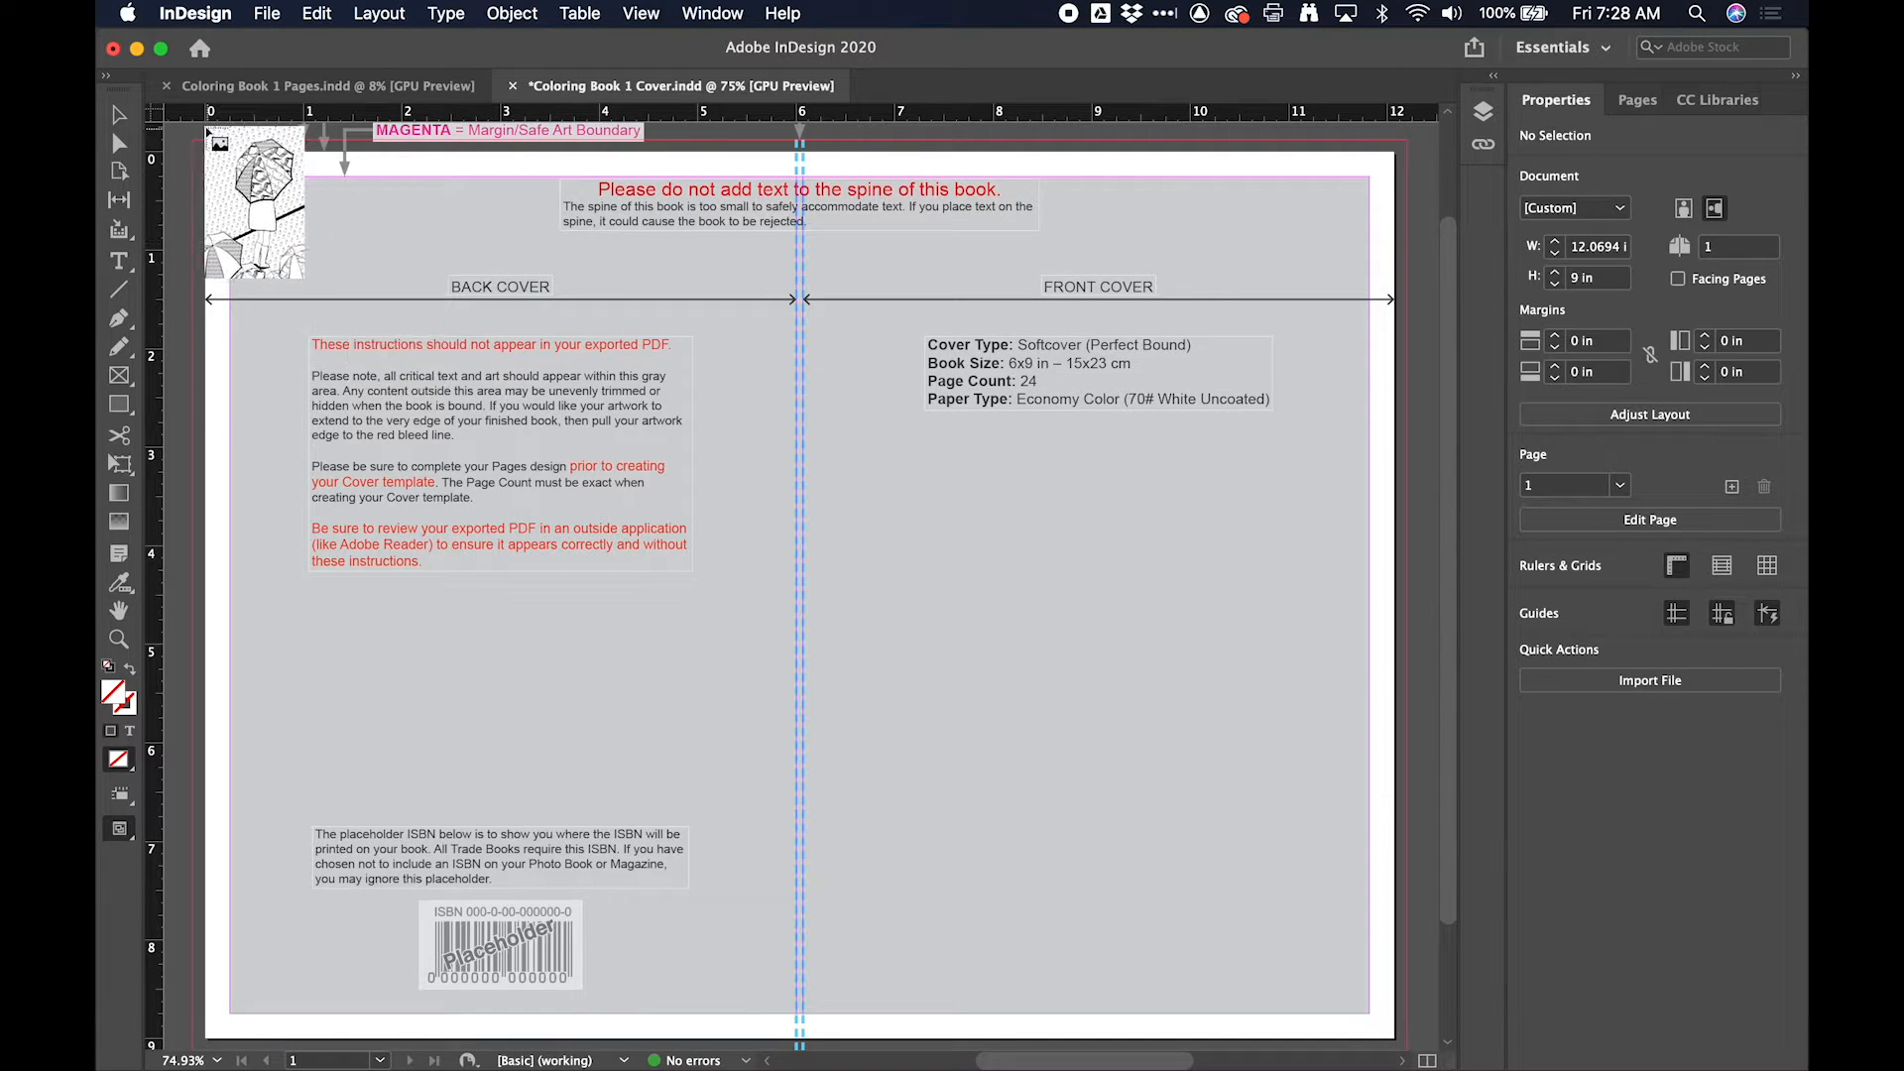
pyautogui.click(196, 146)
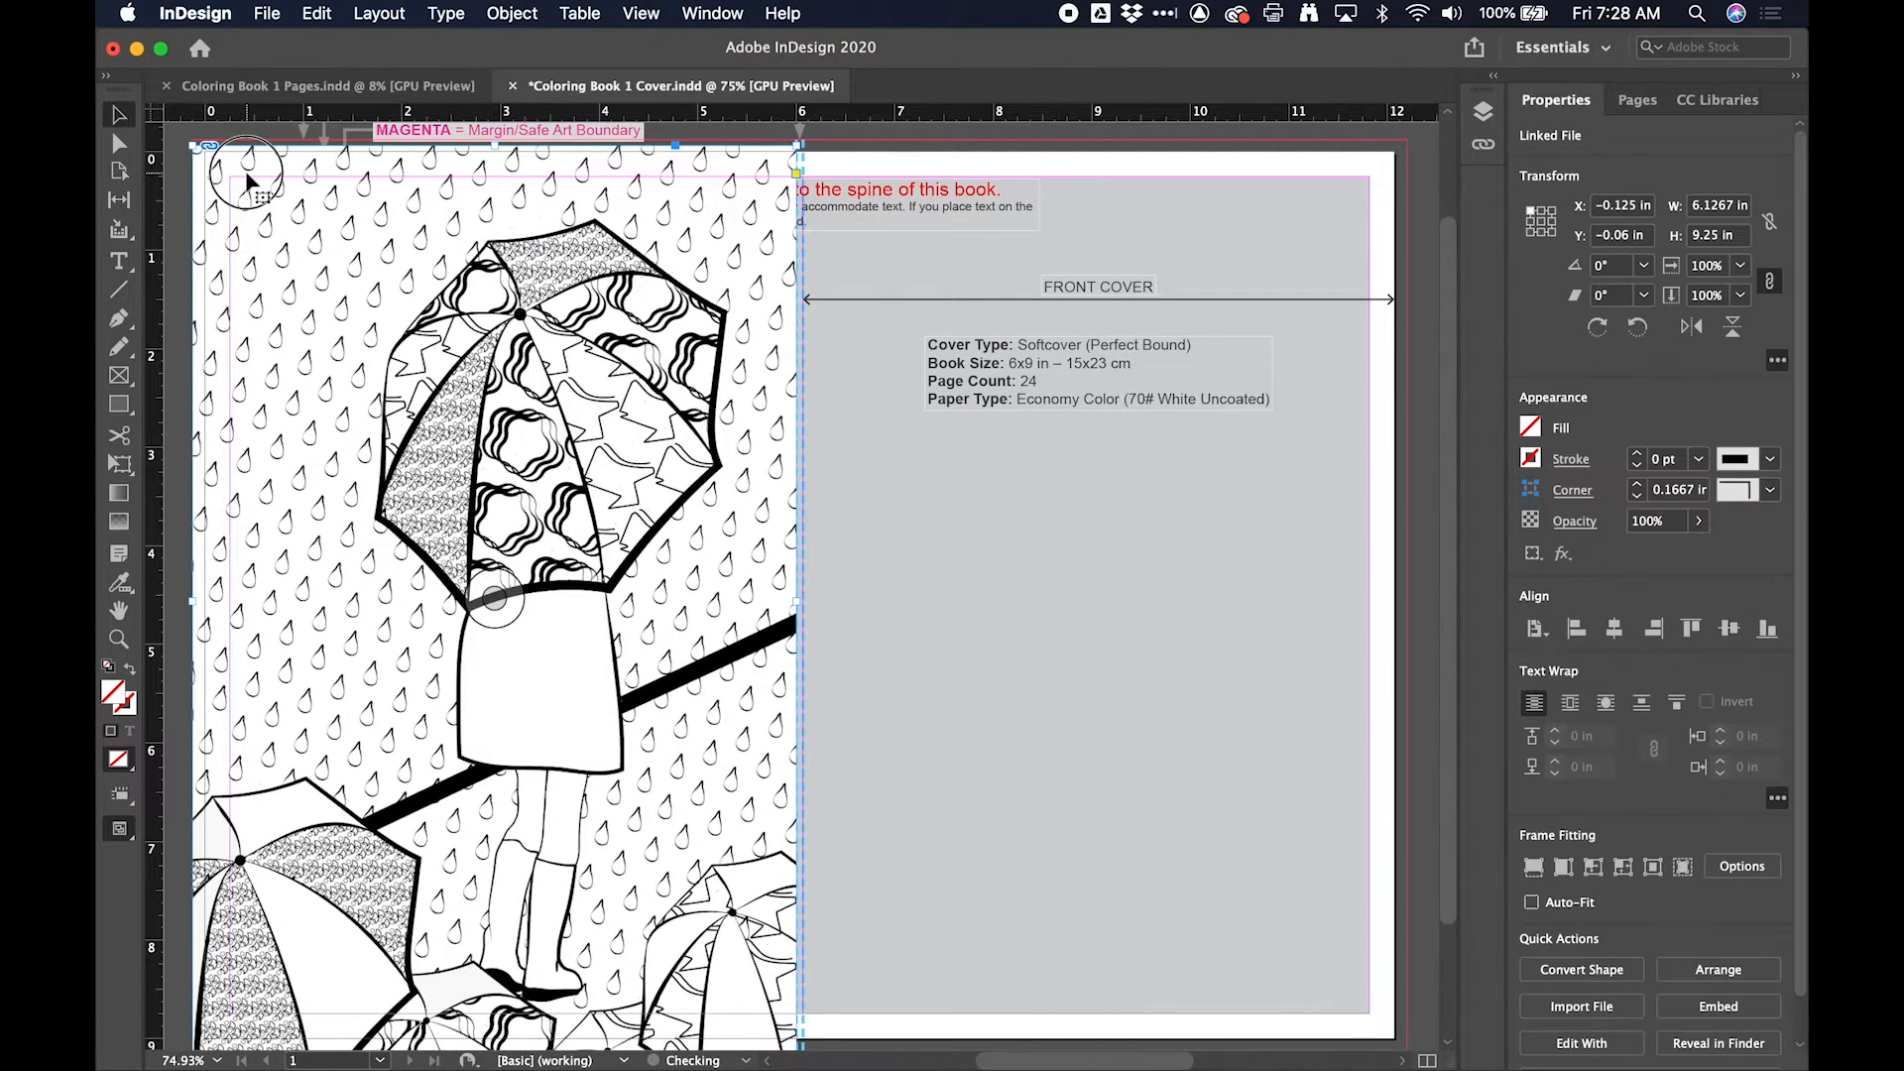
pyautogui.moveTo(246, 177); pyautogui.dragTo(246, 169)
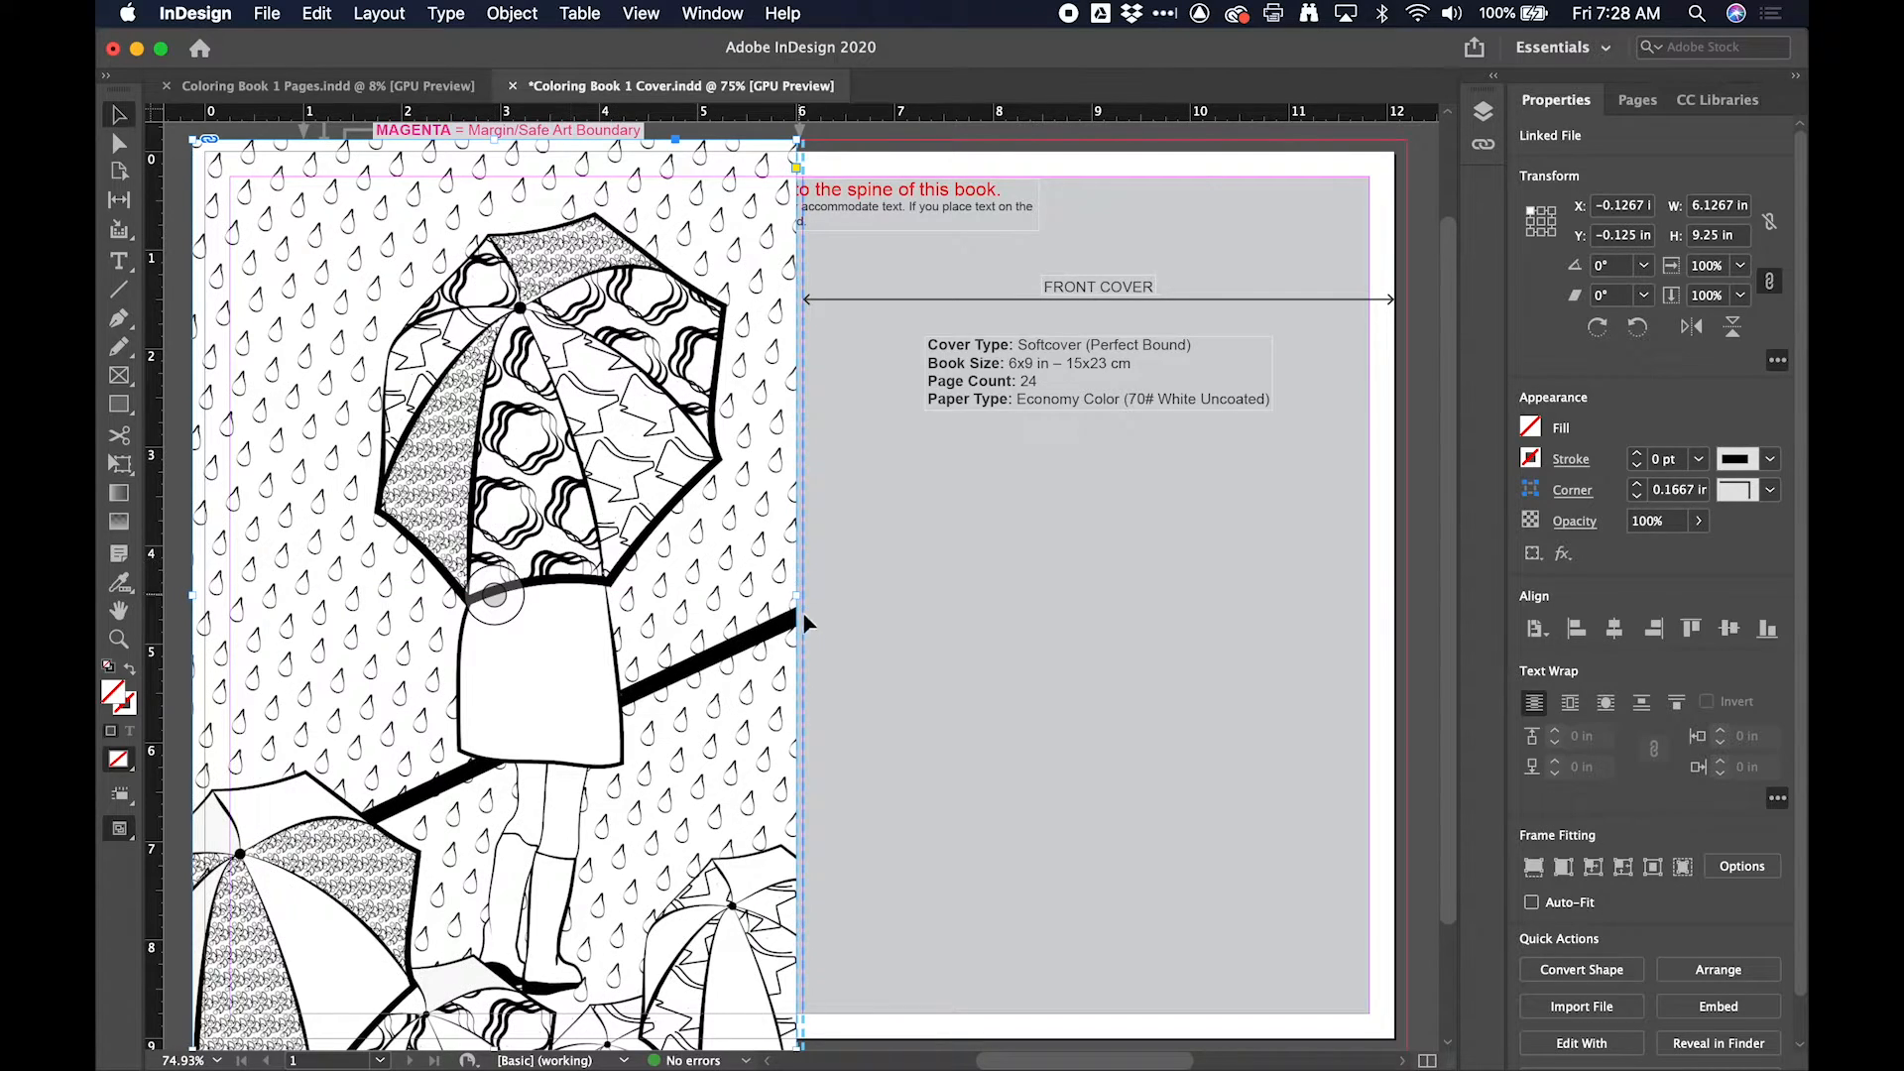
# Step: Widen the umbrella image's frame to about 12.2 in across both covers and fill it proportionally with the artwork
pyautogui.moveTo(801, 599); pyautogui.dragTo(1369, 599)
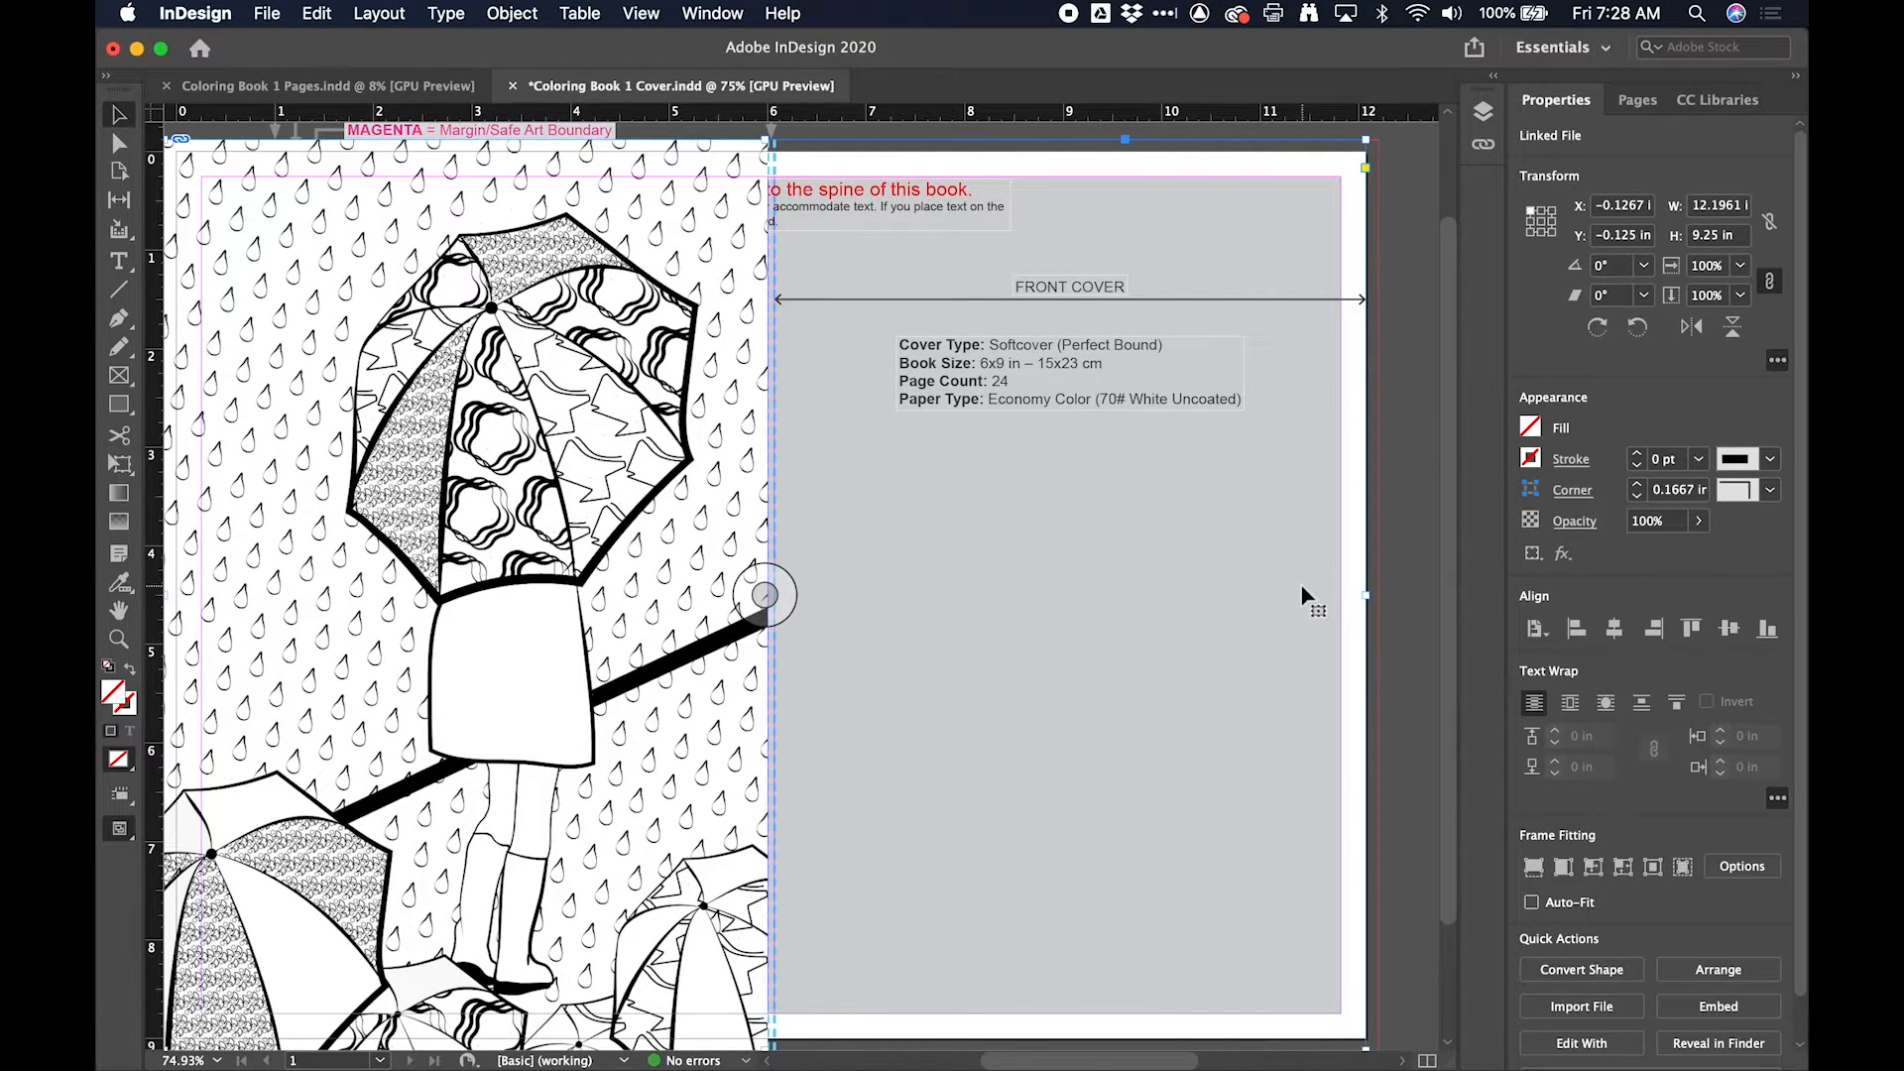
pyautogui.scroll(-1, 1305, 597)
pyautogui.scroll(-3, 1302, 593)
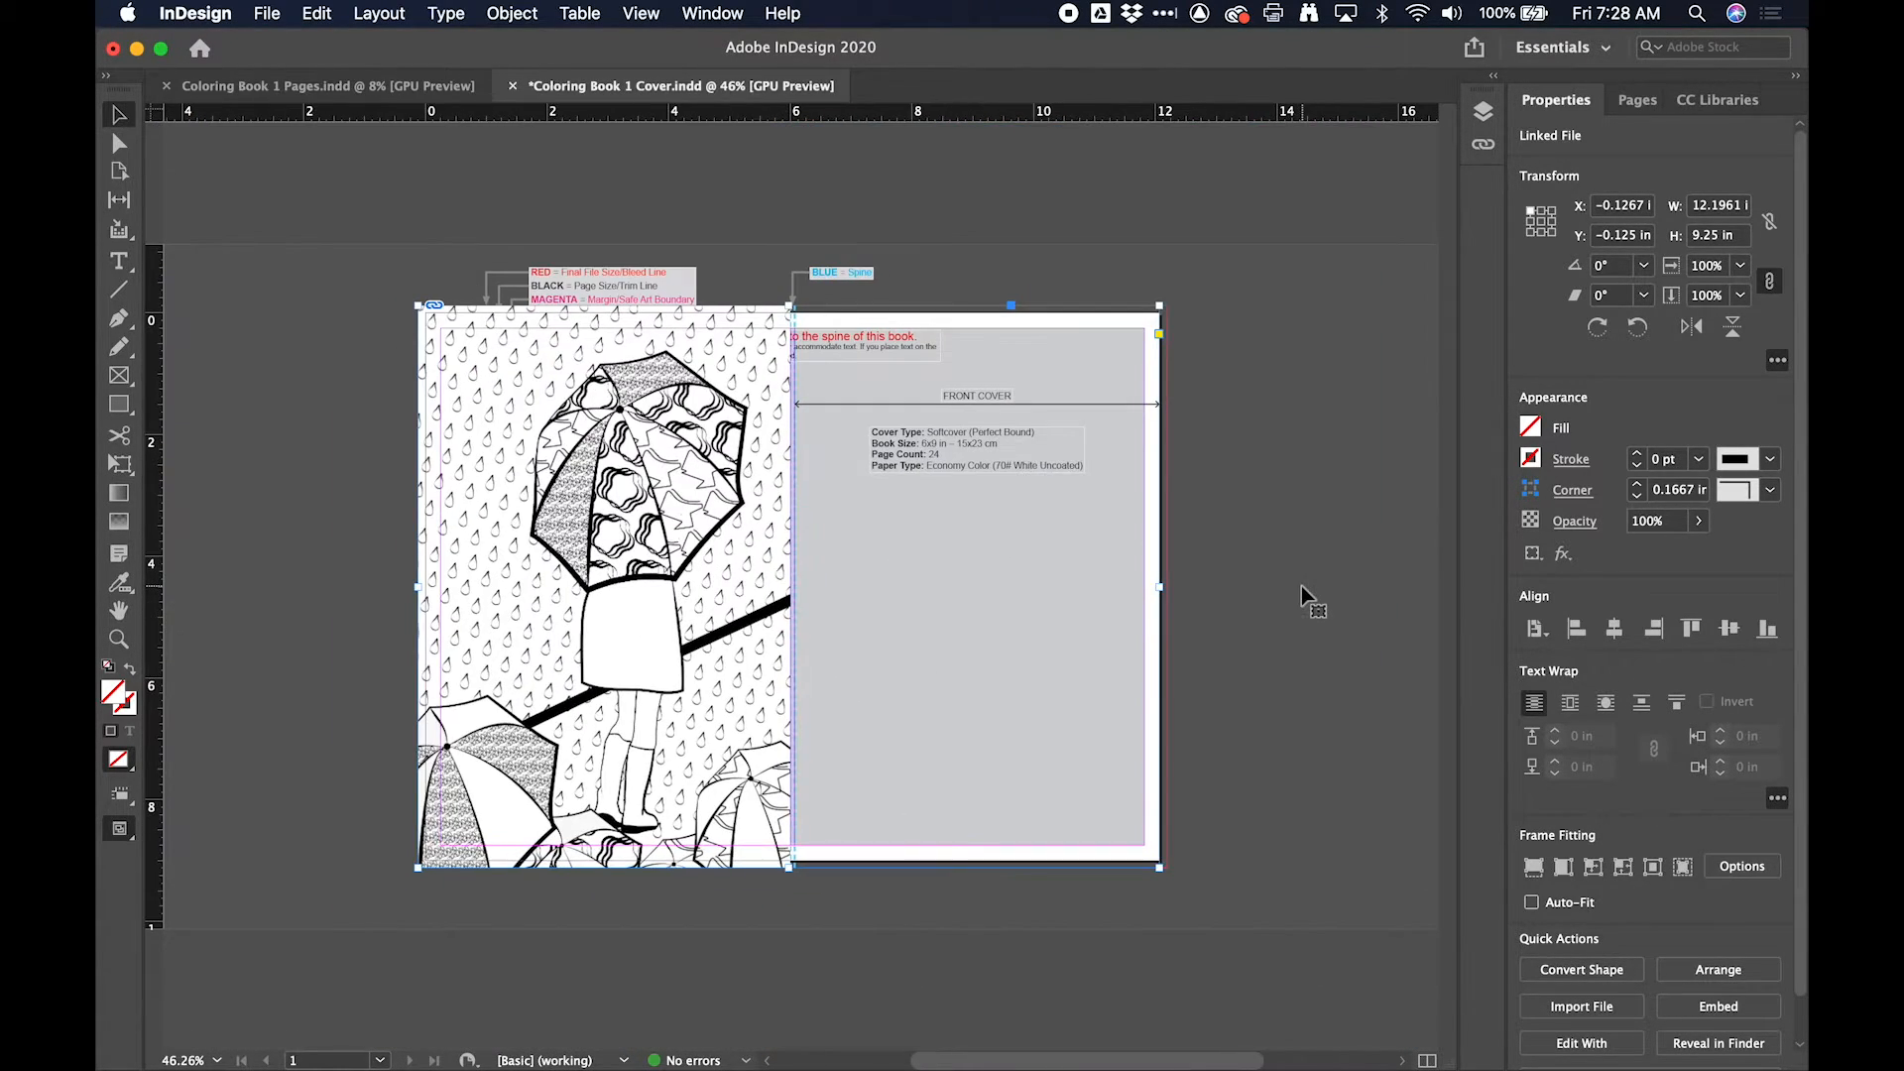
pyautogui.click(1533, 869)
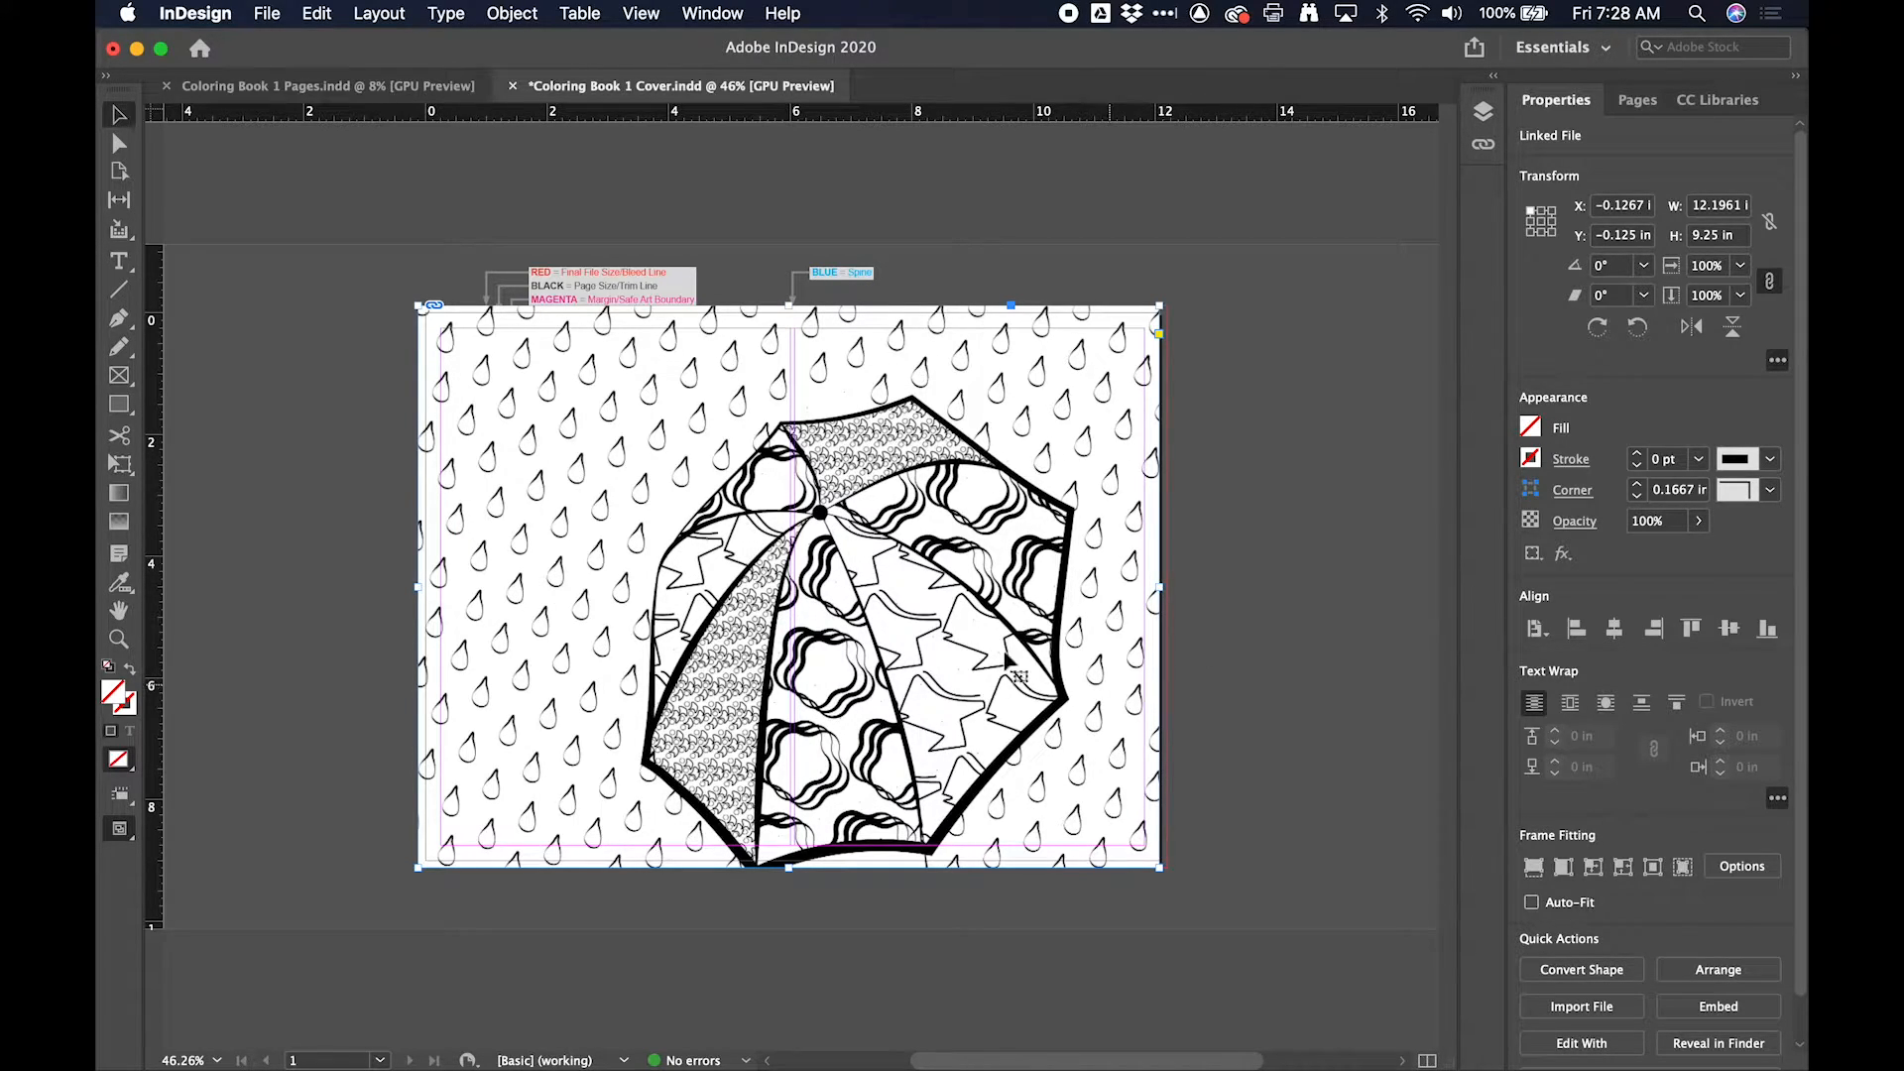
# Step: Draw a rectangle about 4.58 by 4.18 in over the umbrella on the front cover and fill it with Paper
pyautogui.click(119, 404)
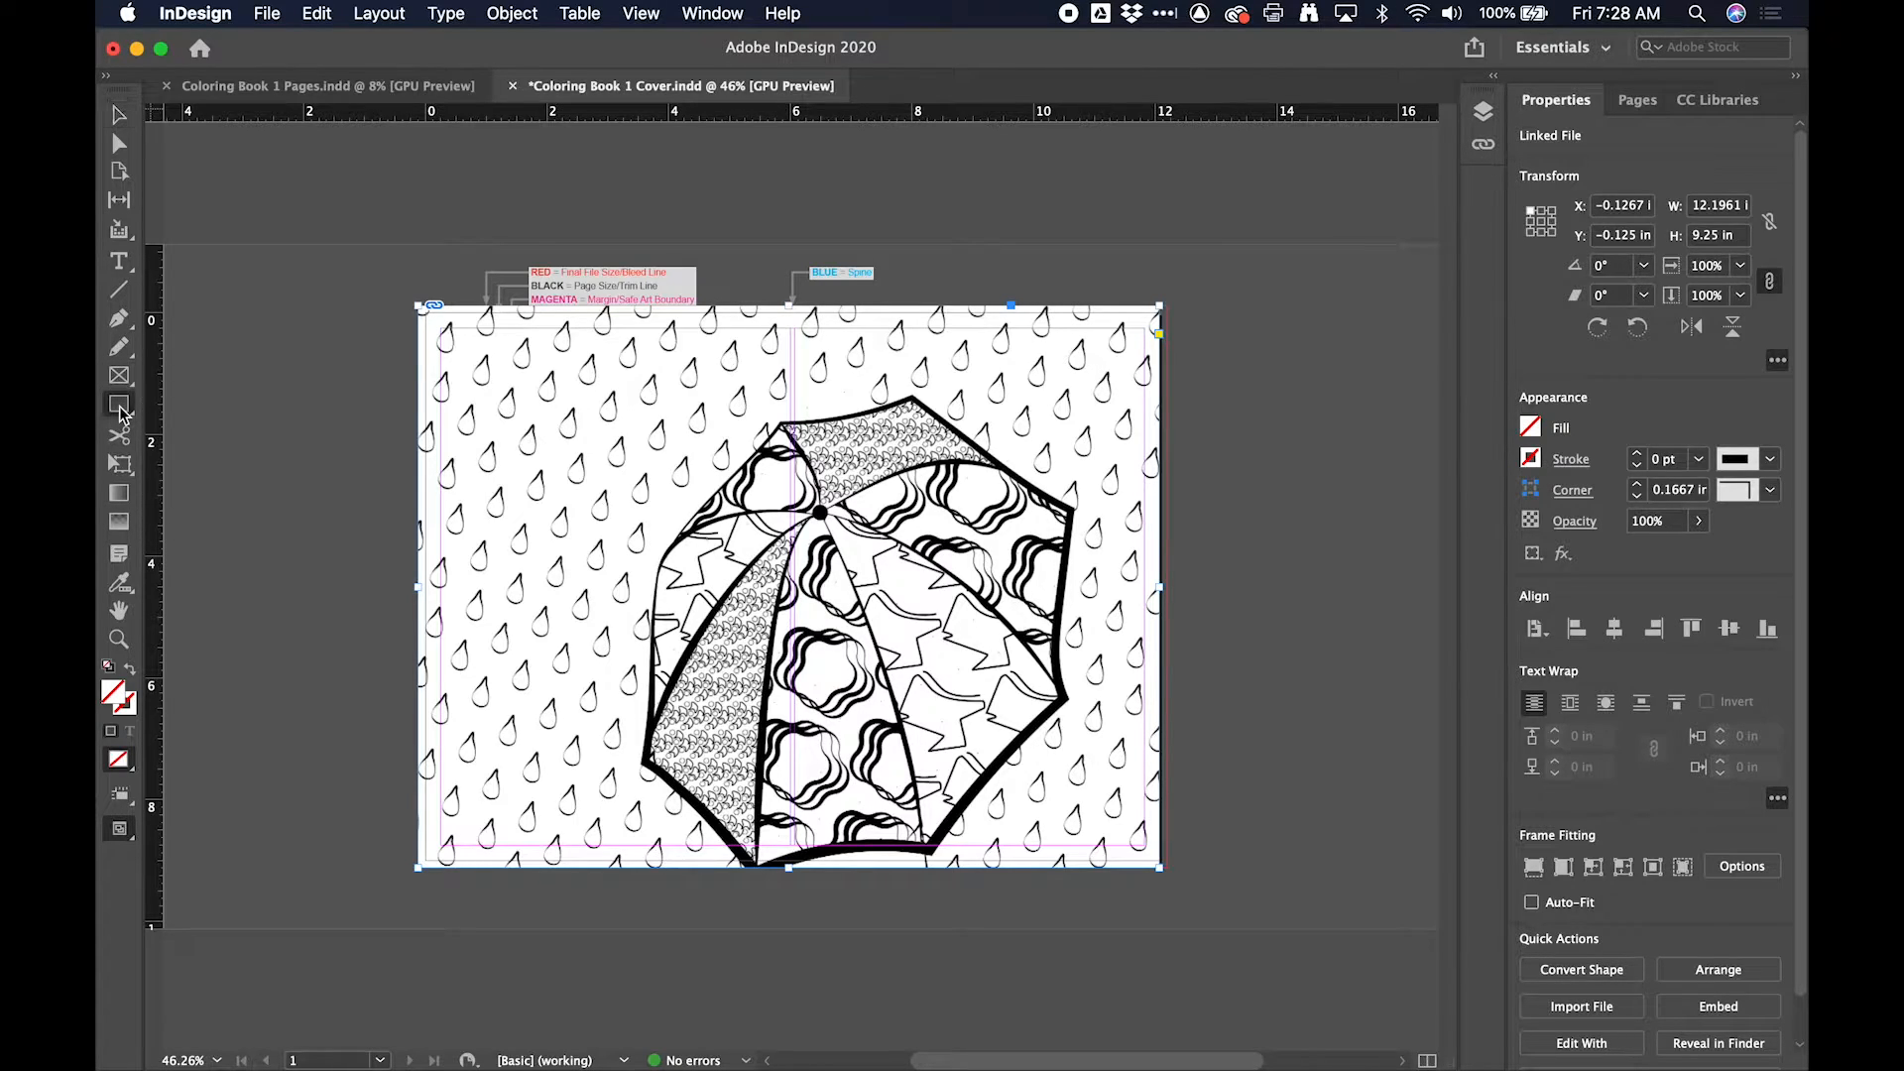
pyautogui.moveTo(835, 401); pyautogui.dragTo(1113, 653)
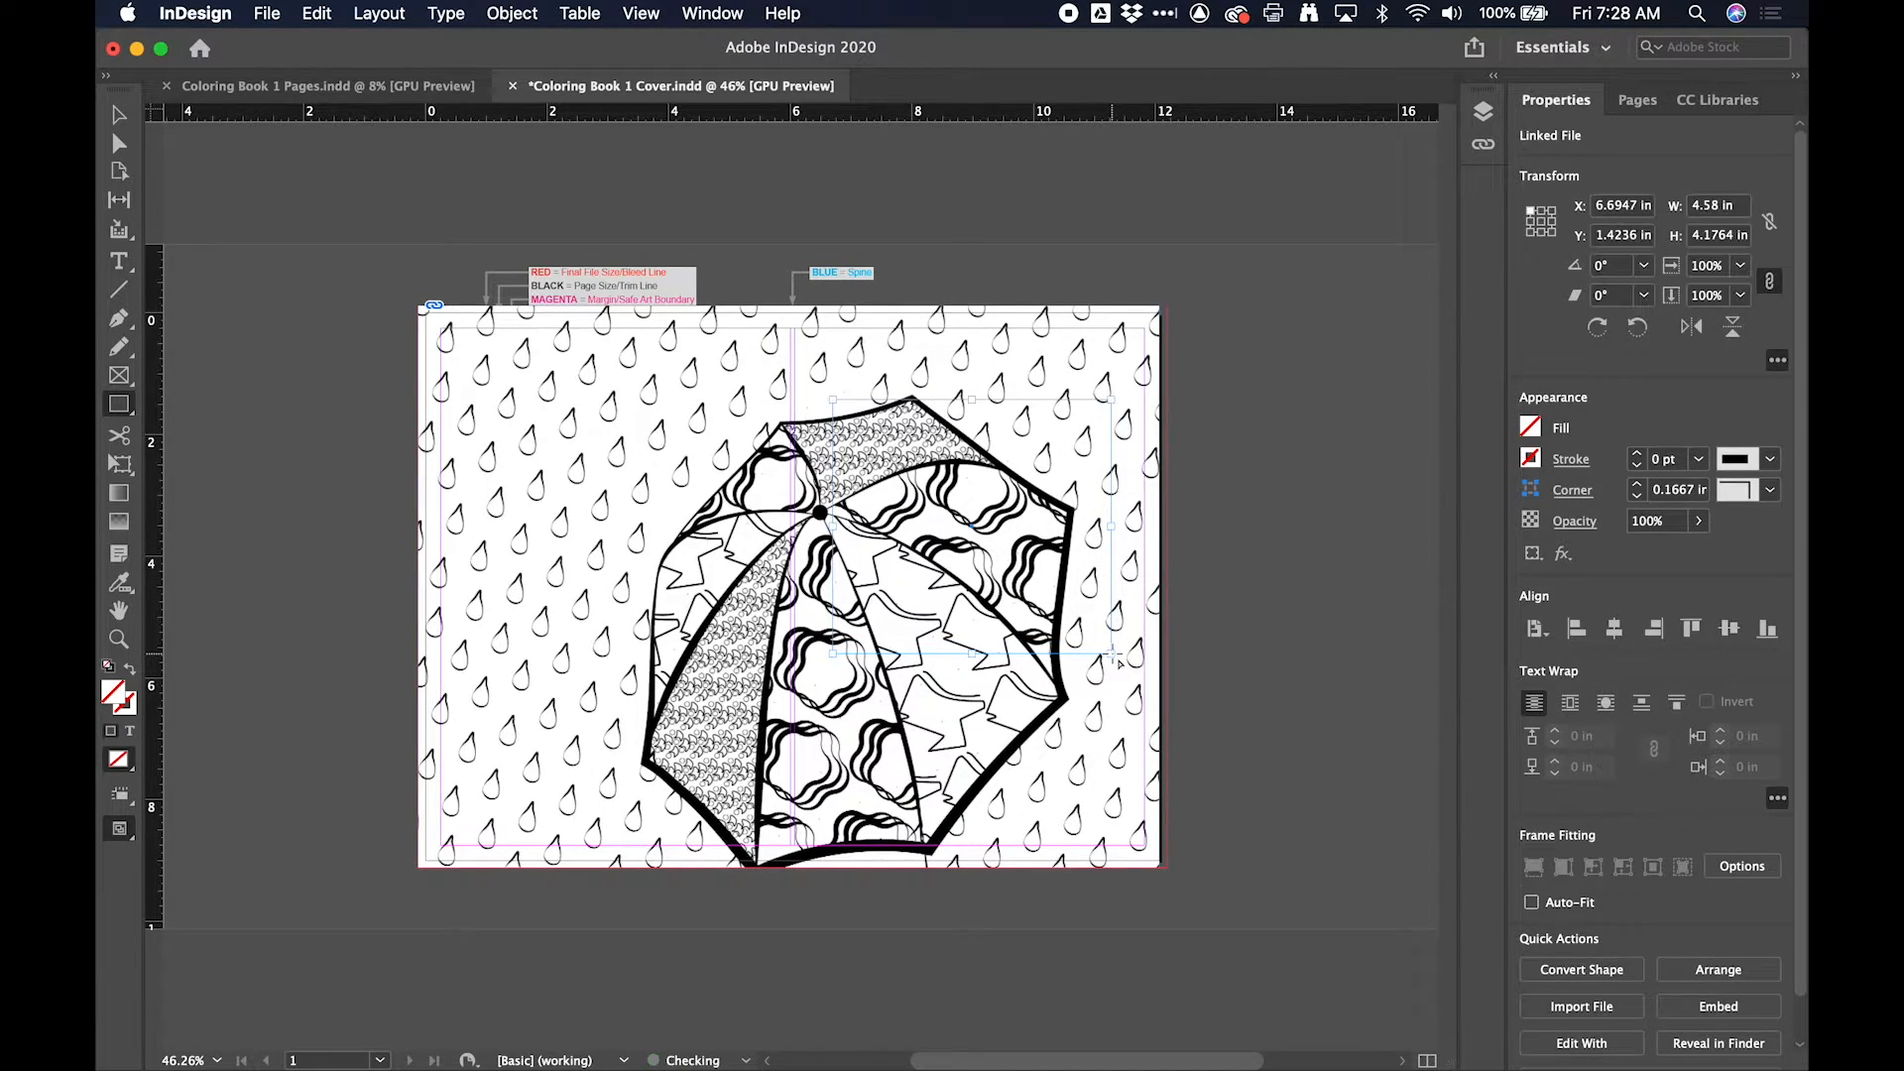
pyautogui.click(1530, 426)
pyautogui.click(1325, 634)
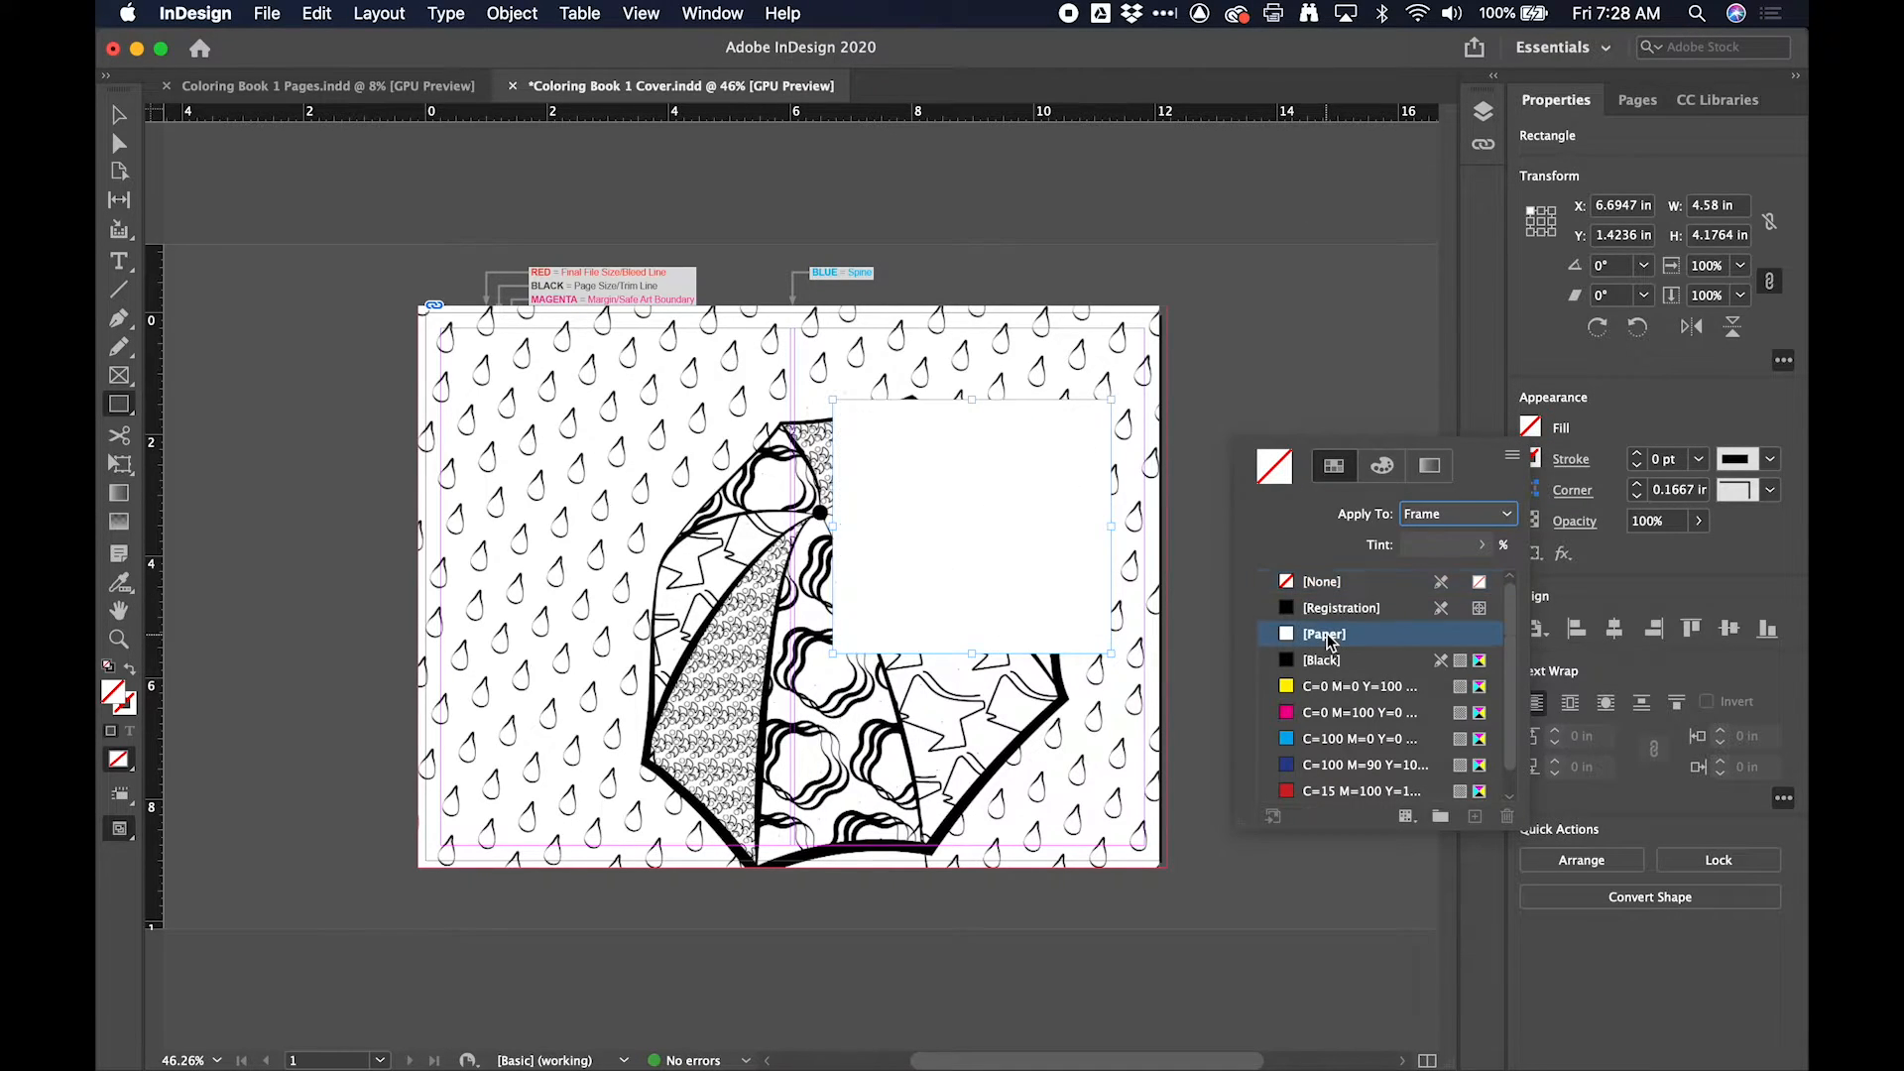
# Step: Set the white rectangle's opacity to 91% and give it a 3 pt Black stroke
pyautogui.click(1596, 484)
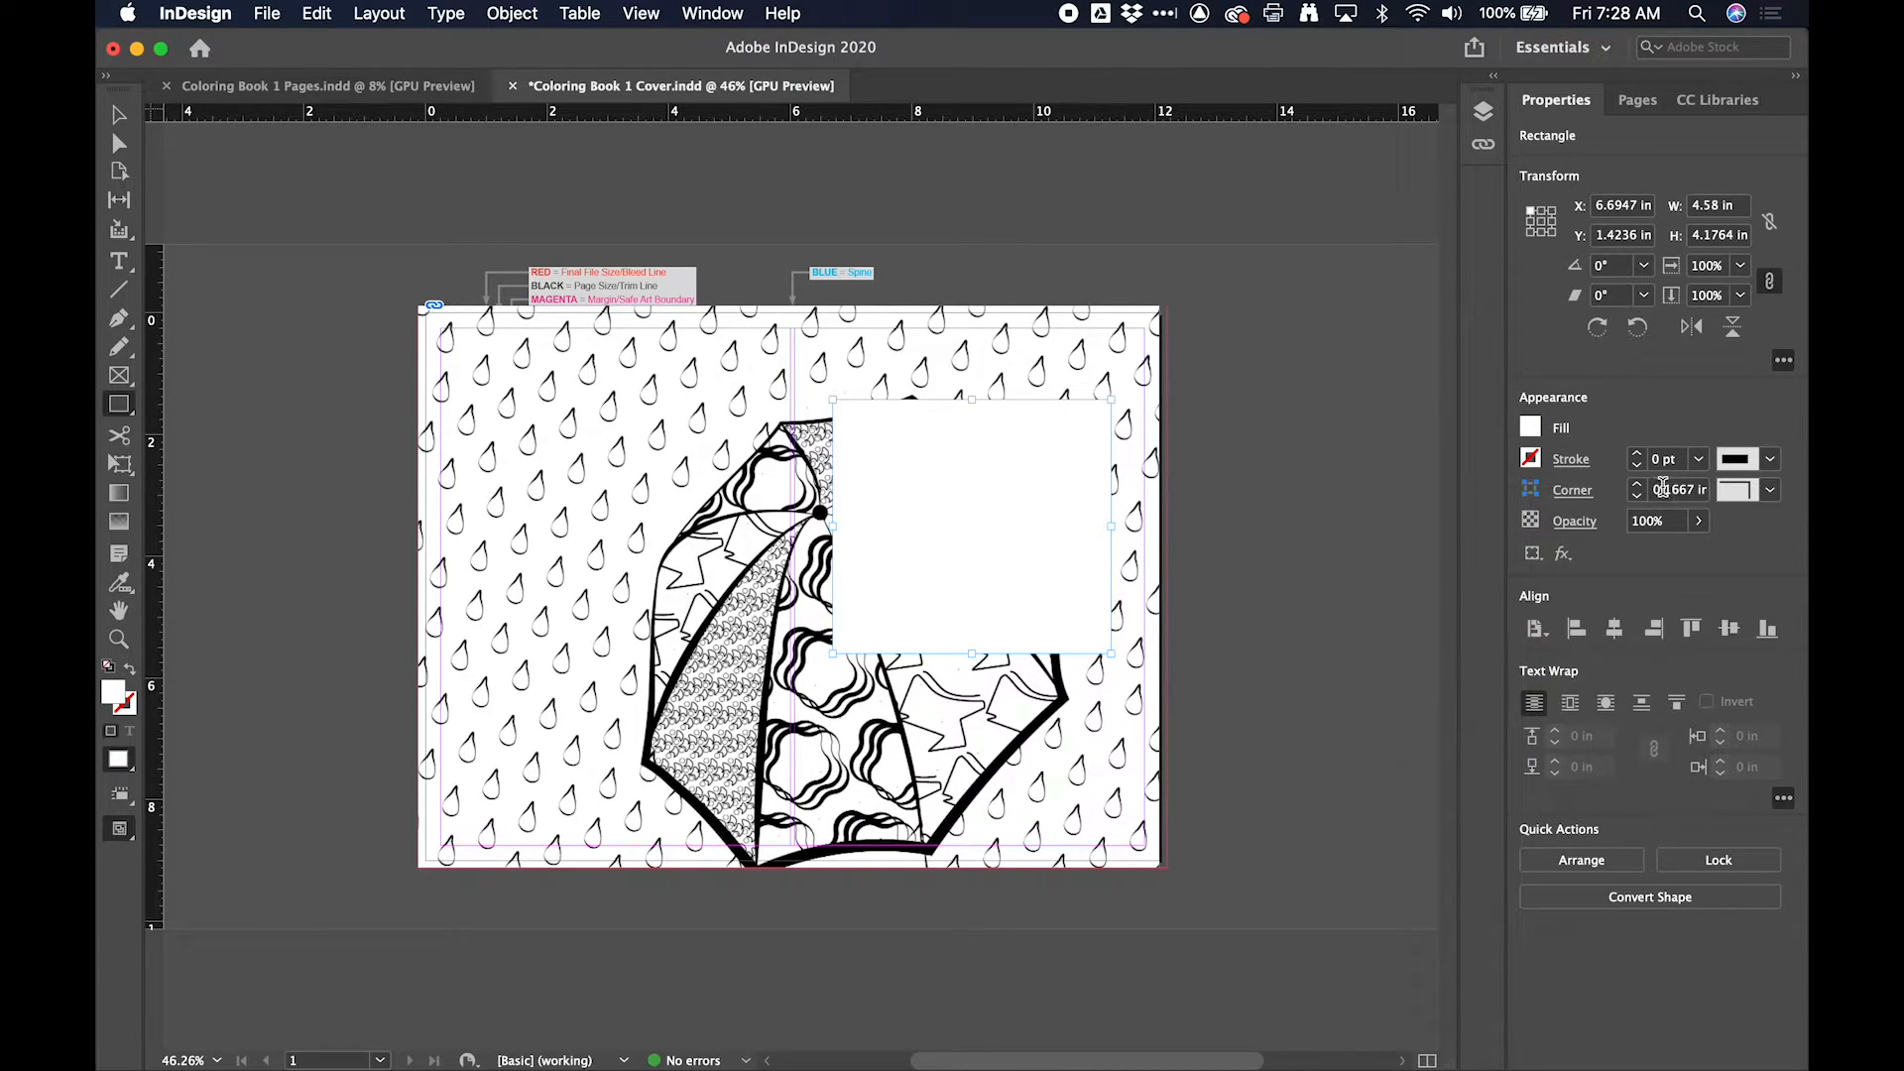
pyautogui.click(1699, 521)
pyautogui.moveTo(1672, 551); pyautogui.dragTo(1691, 552)
pyautogui.click(1530, 458)
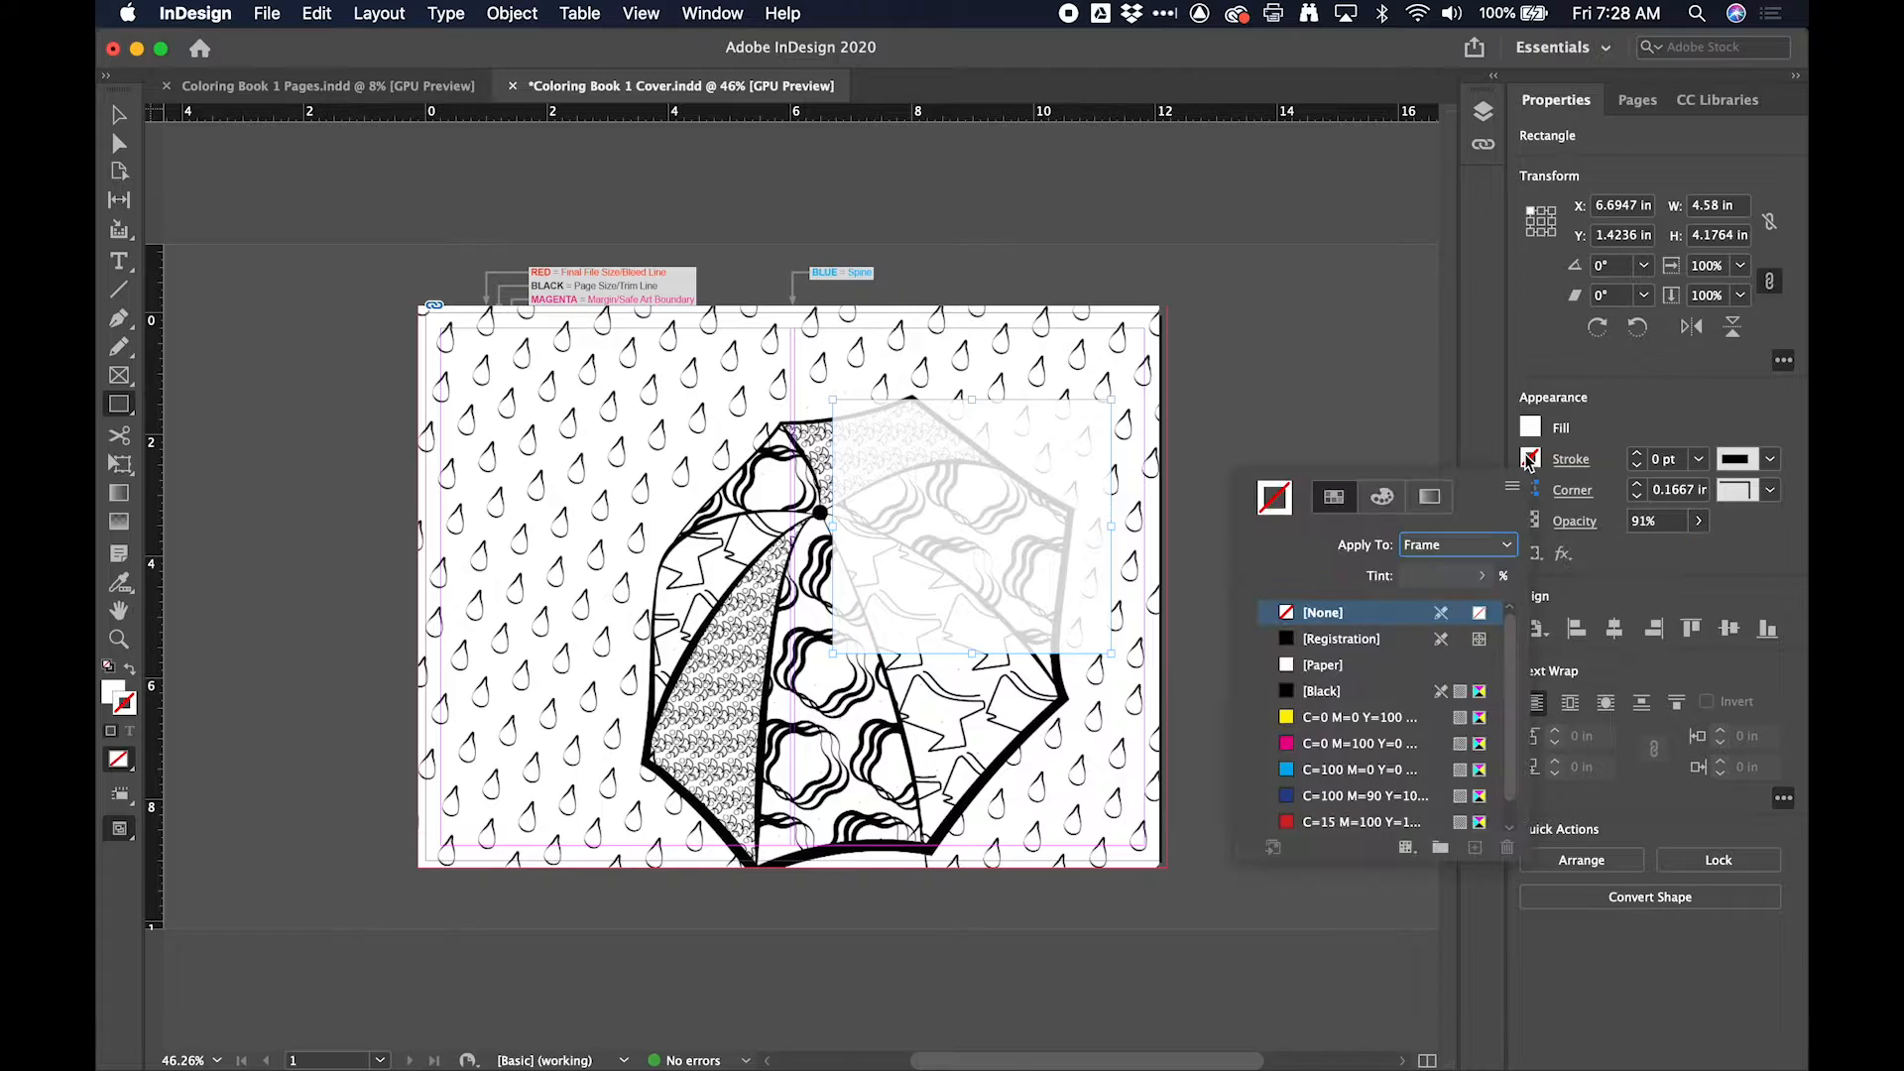
pyautogui.click(1321, 691)
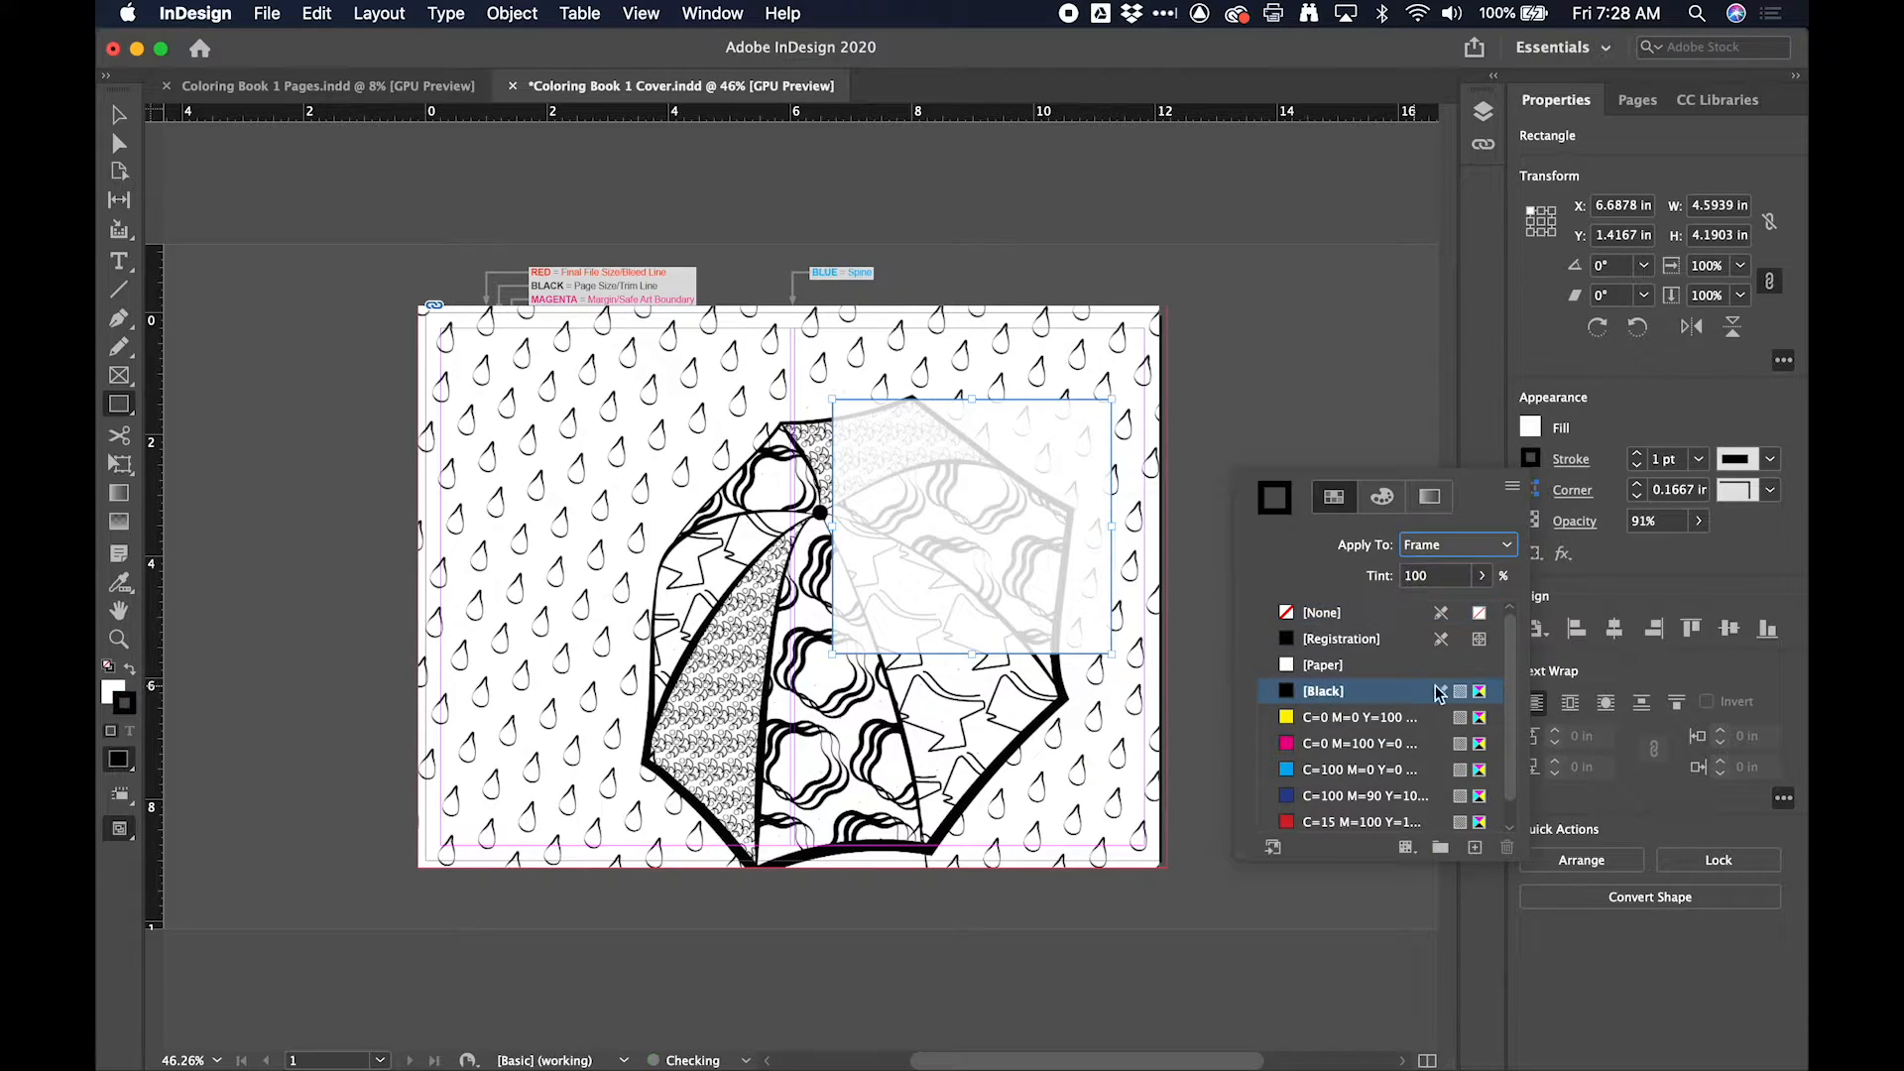
pyautogui.click(1634, 448)
pyautogui.click(1635, 452)
pyautogui.click(1636, 452)
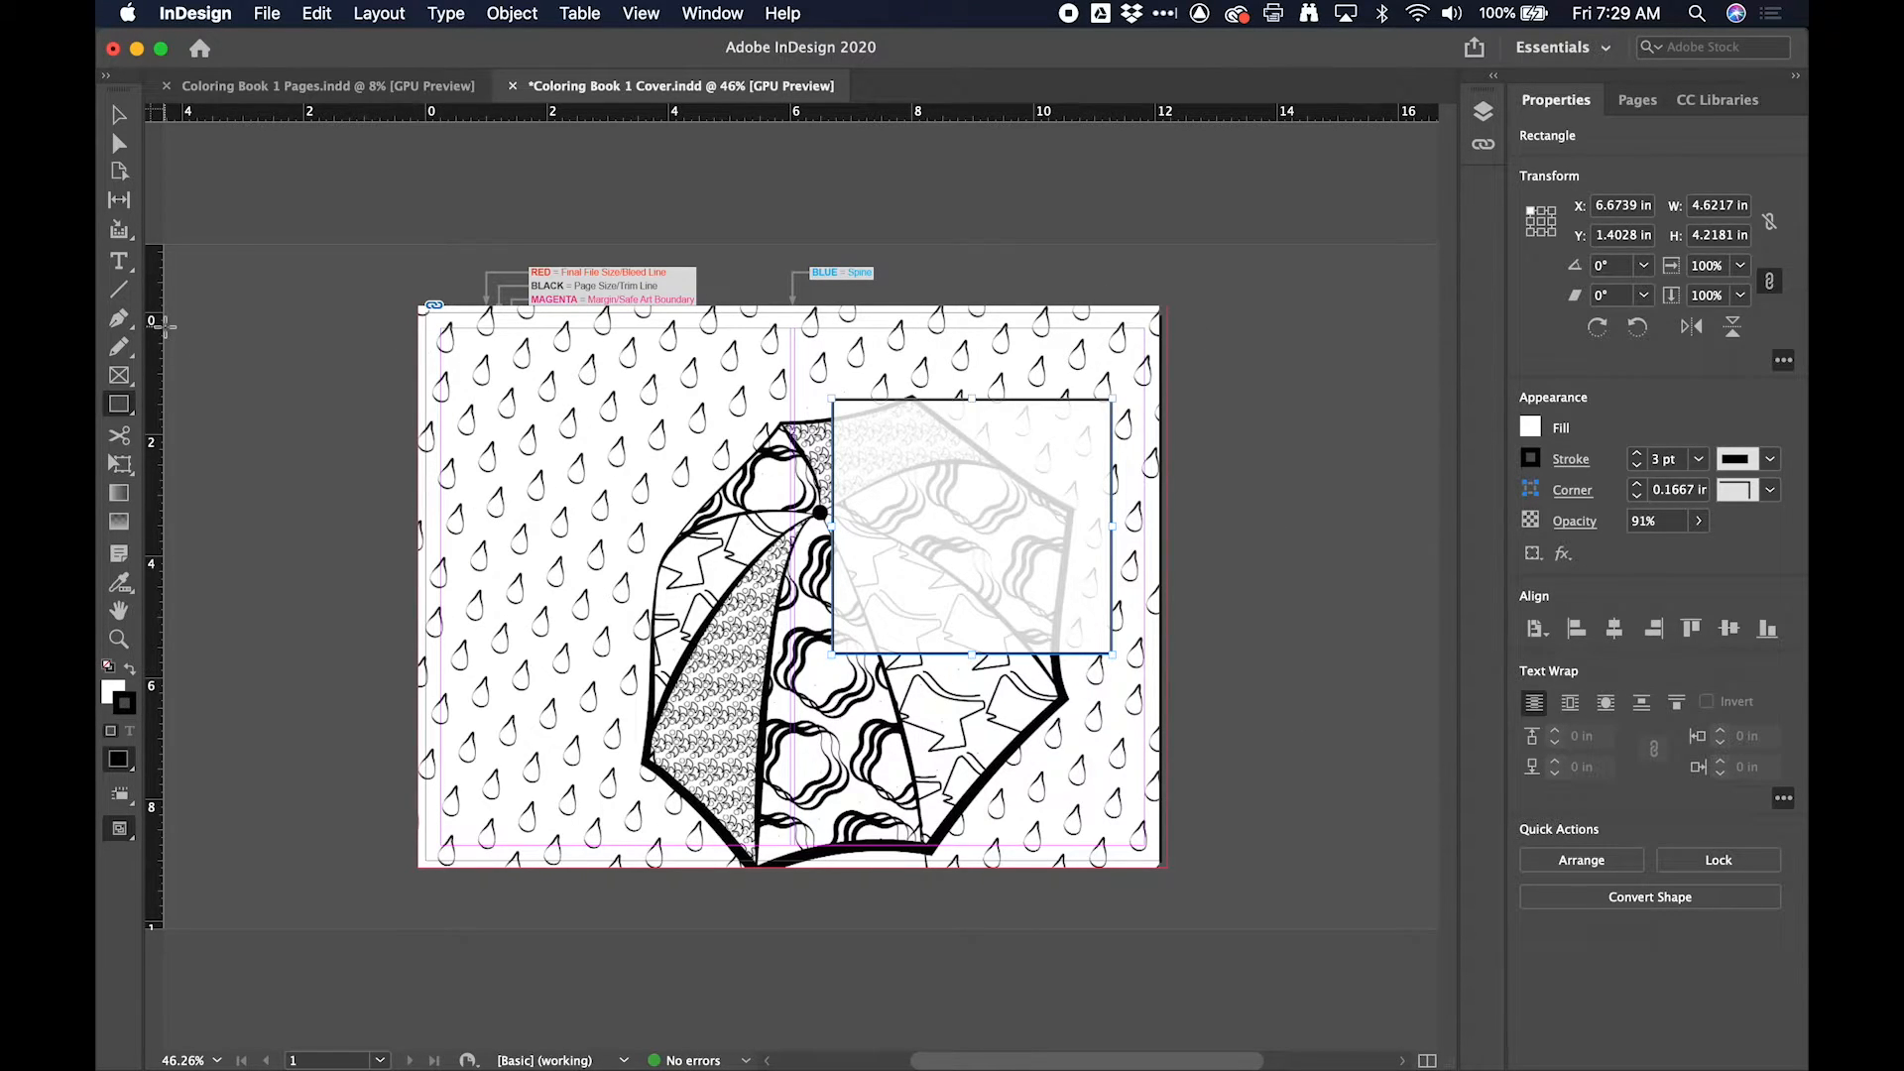
# Step: Add a text frame about 3.89 by 3.55 in inside the white rectangle, reading Book Cover
pyautogui.click(119, 262)
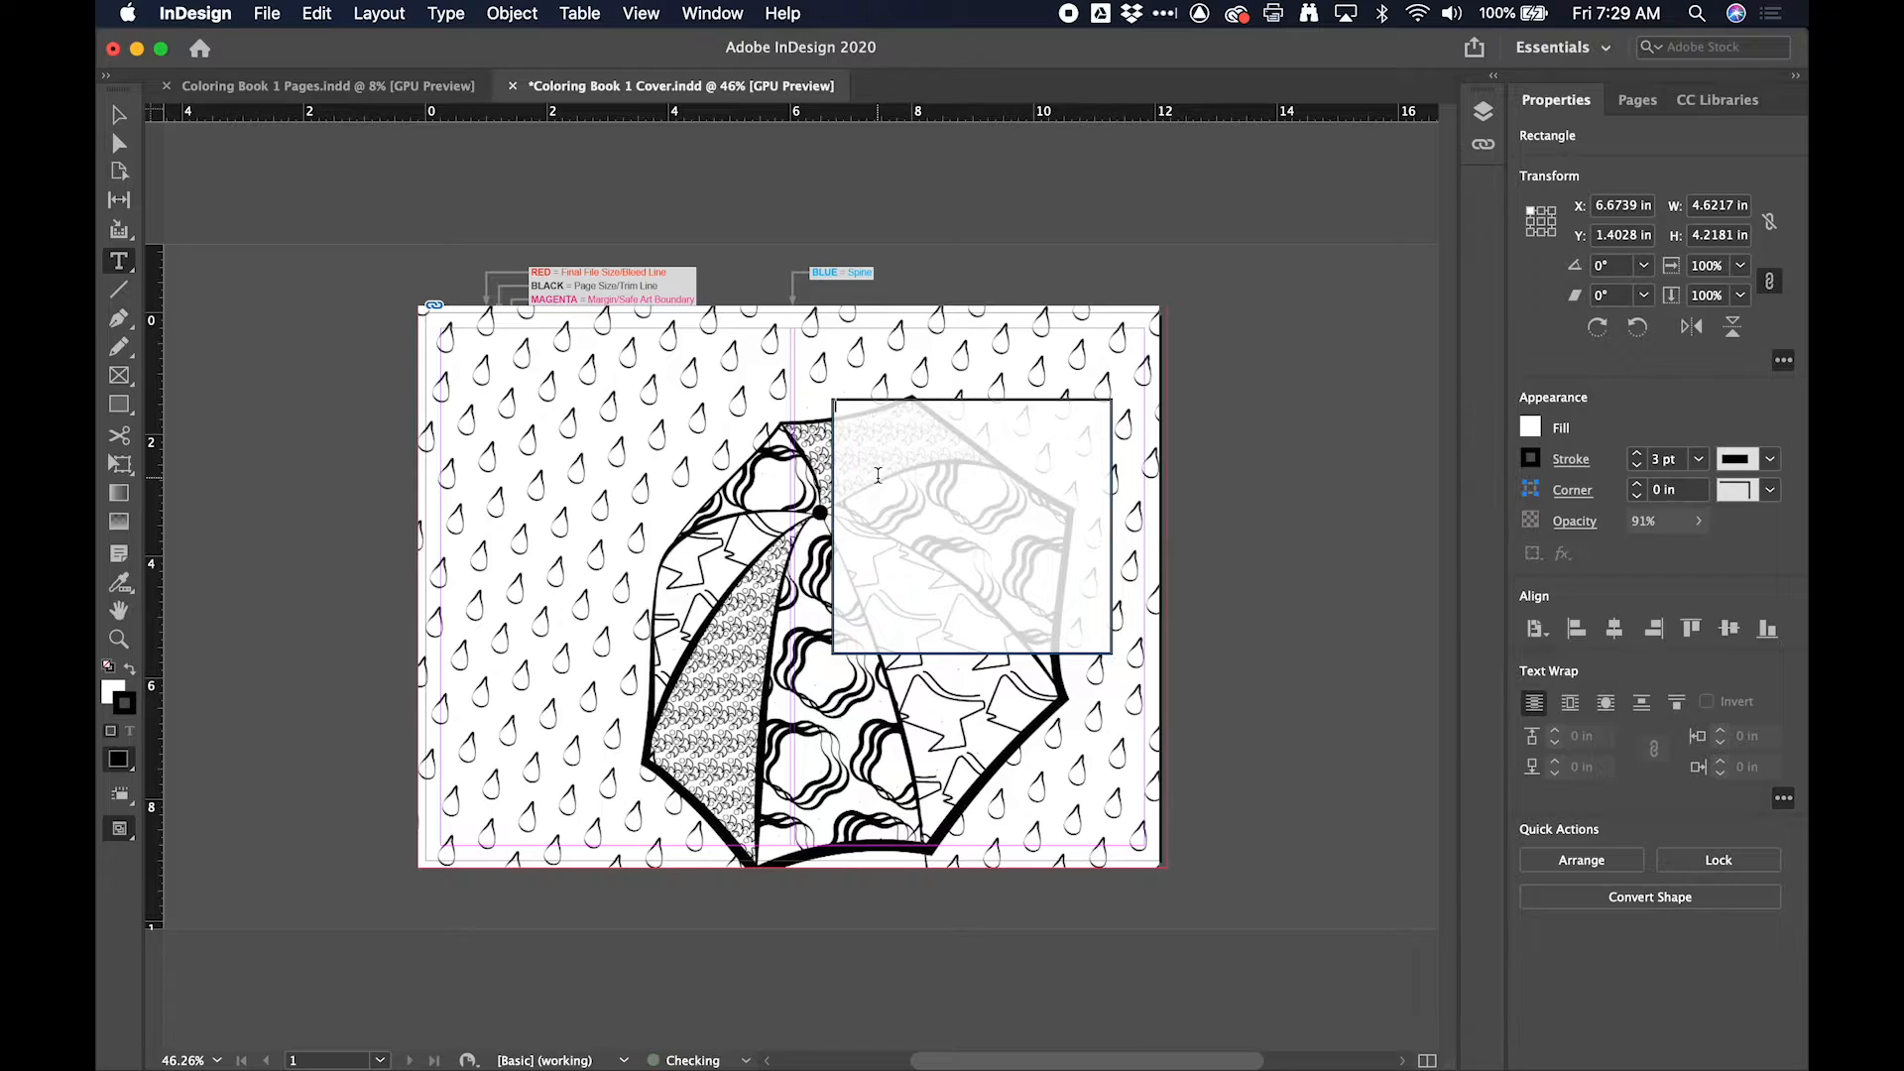
pyautogui.click(962, 516)
pyautogui.press('Escape')
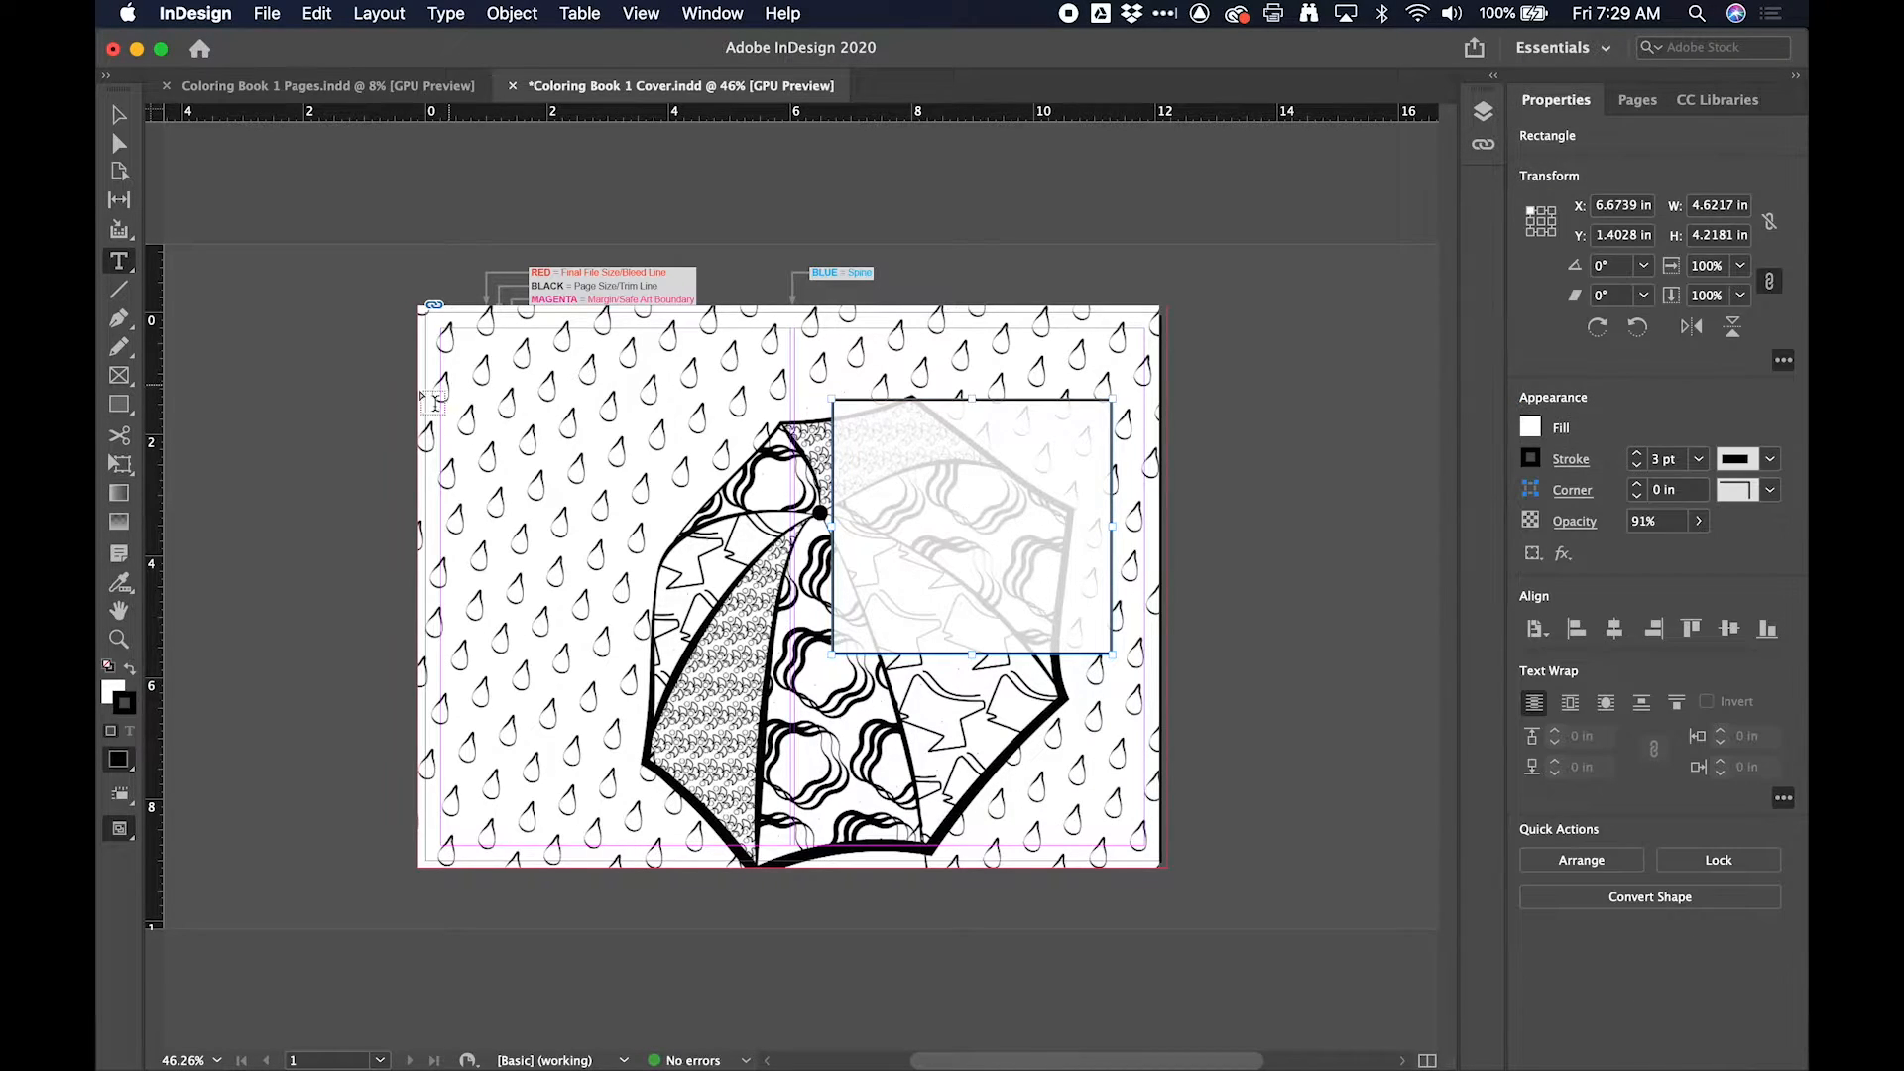
pyautogui.moveTo(853, 418); pyautogui.dragTo(1092, 630)
pyautogui.write('Bl')
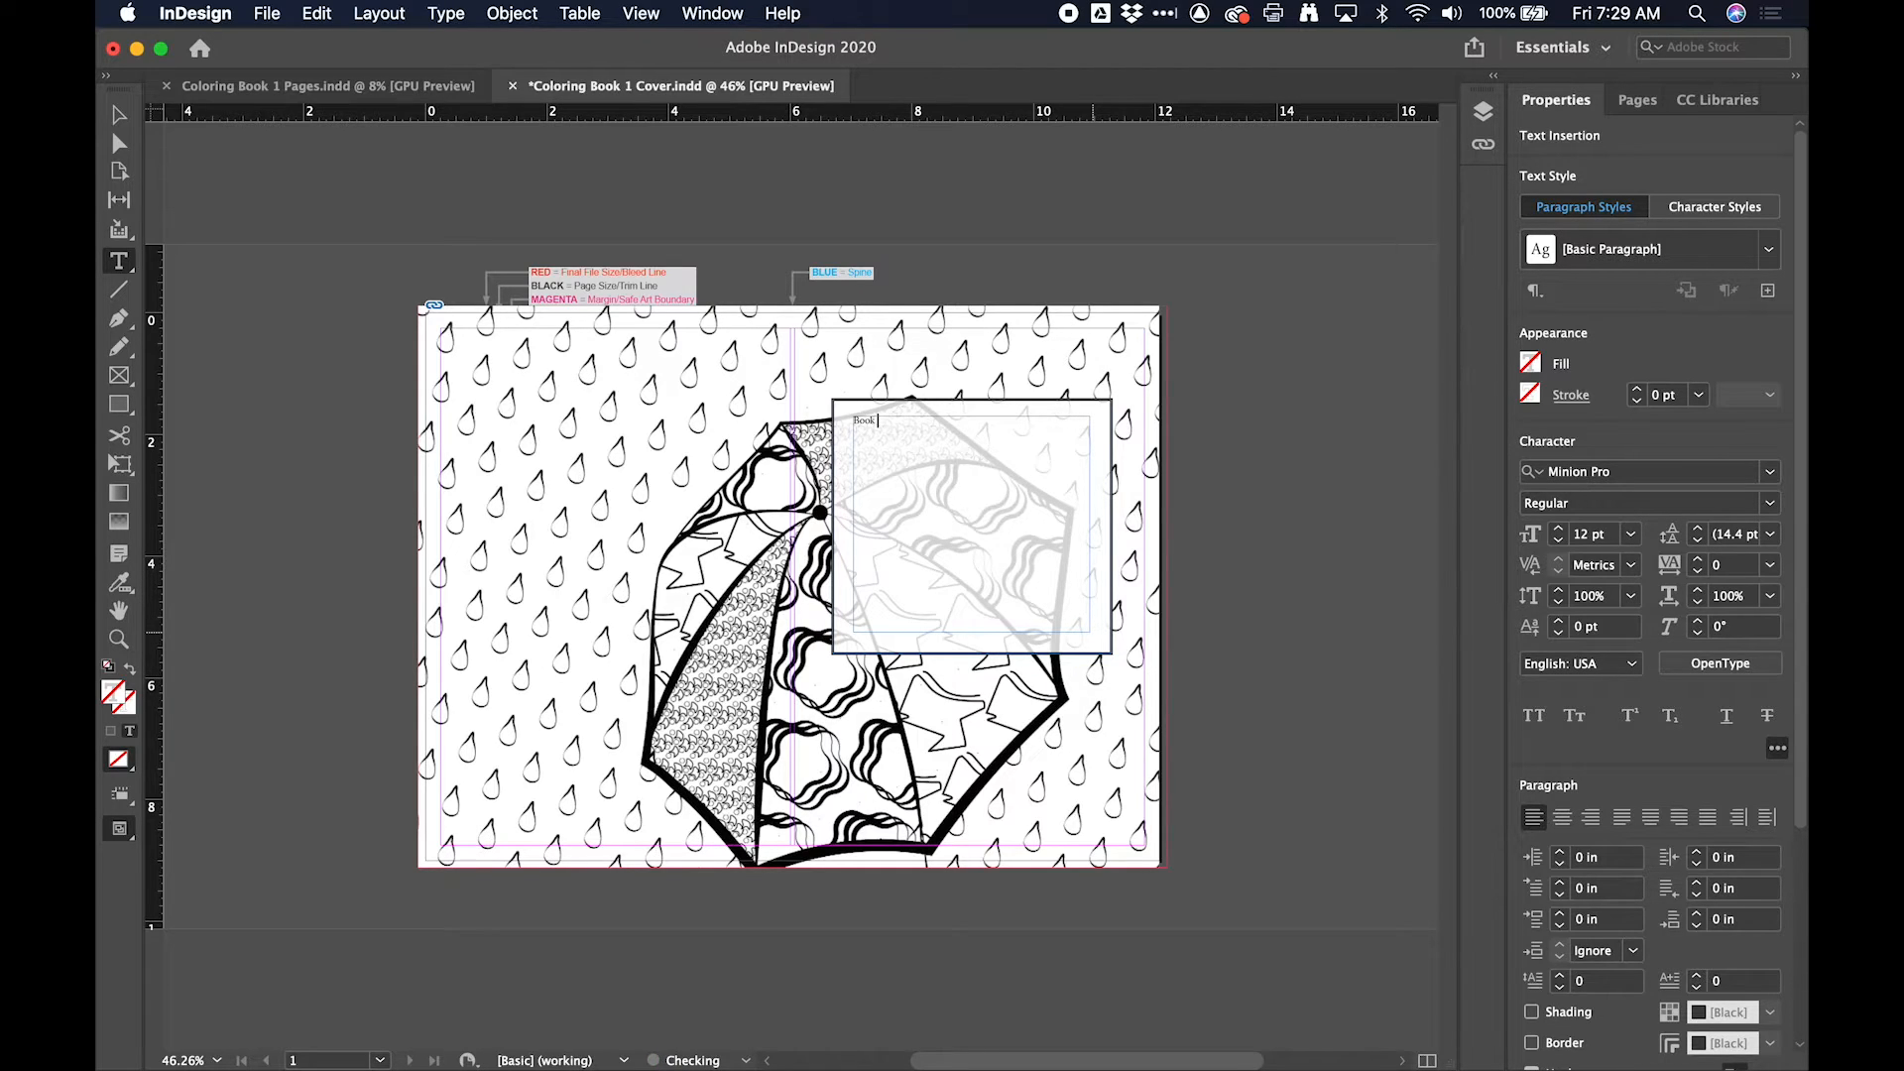
# Step: Set the Book Cover text to 72 pt and centre-align it
pyautogui.press('super+a')
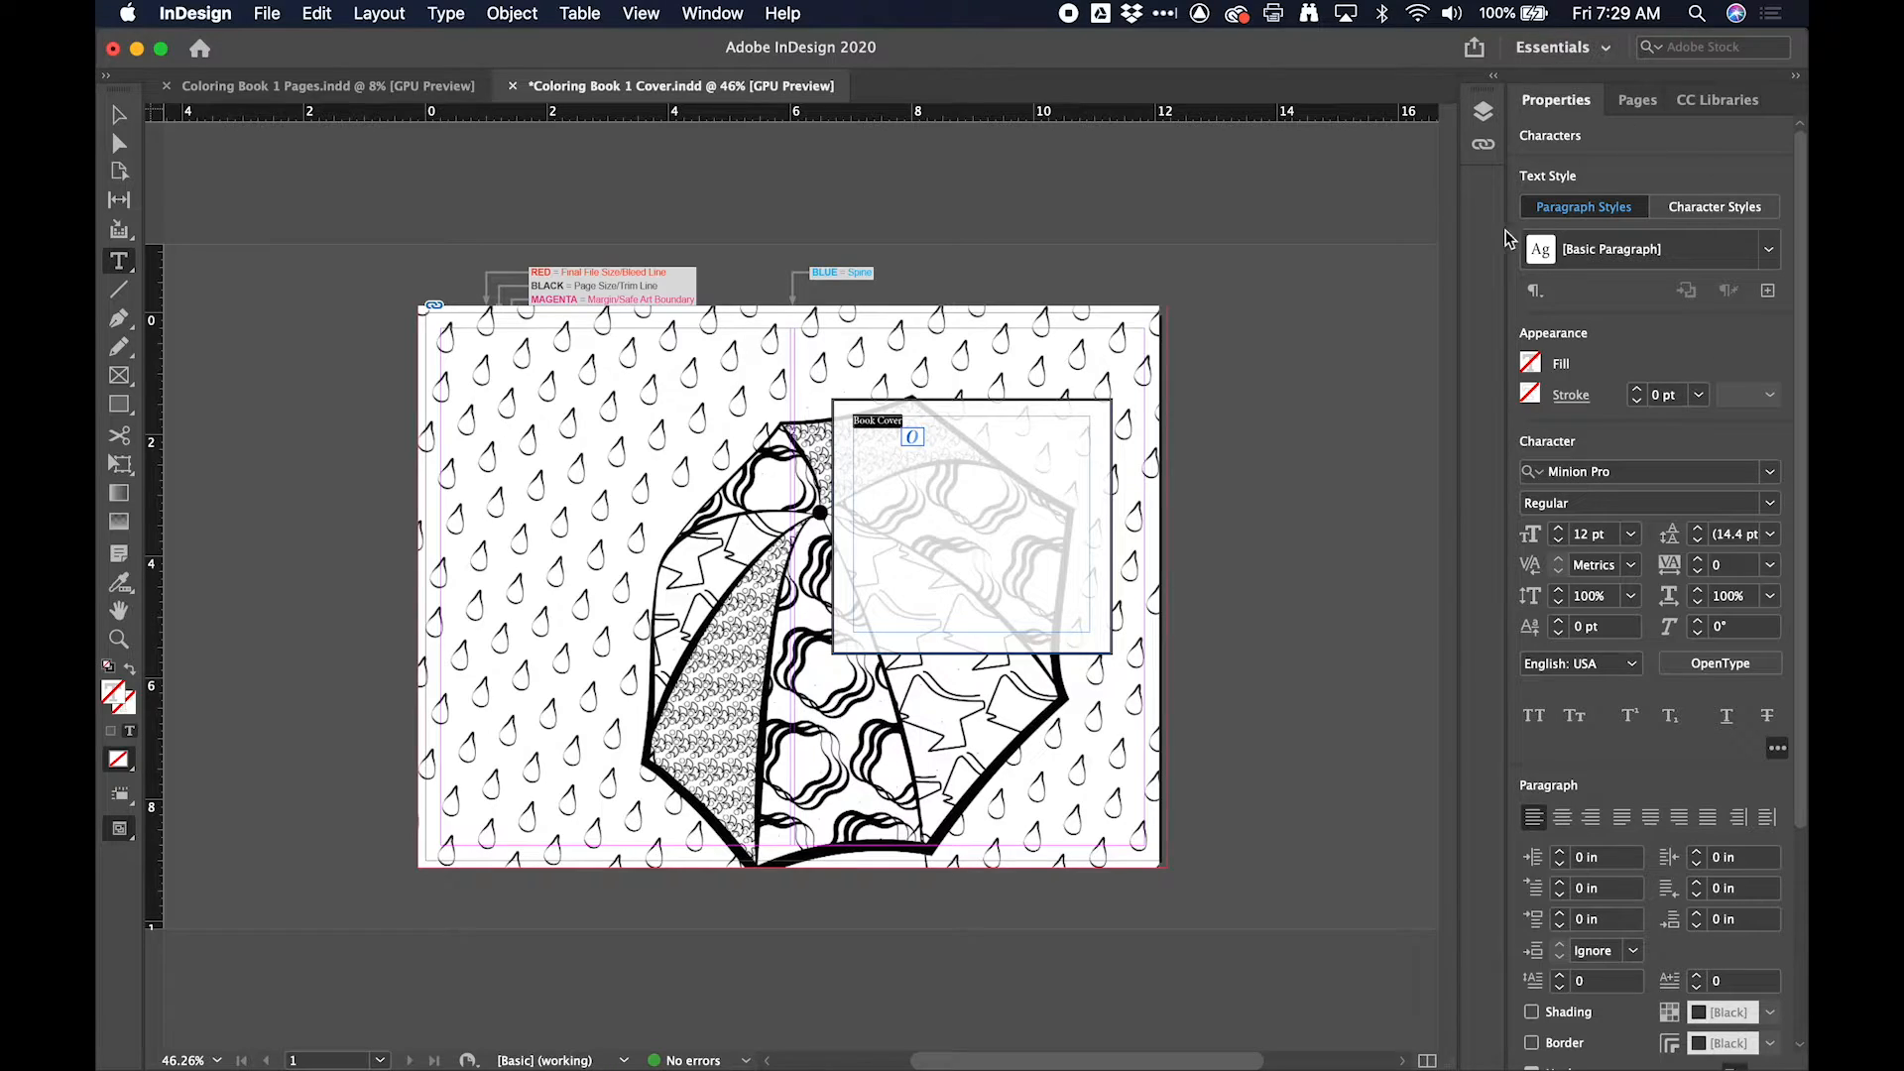
pyautogui.click(1628, 534)
pyautogui.click(1610, 918)
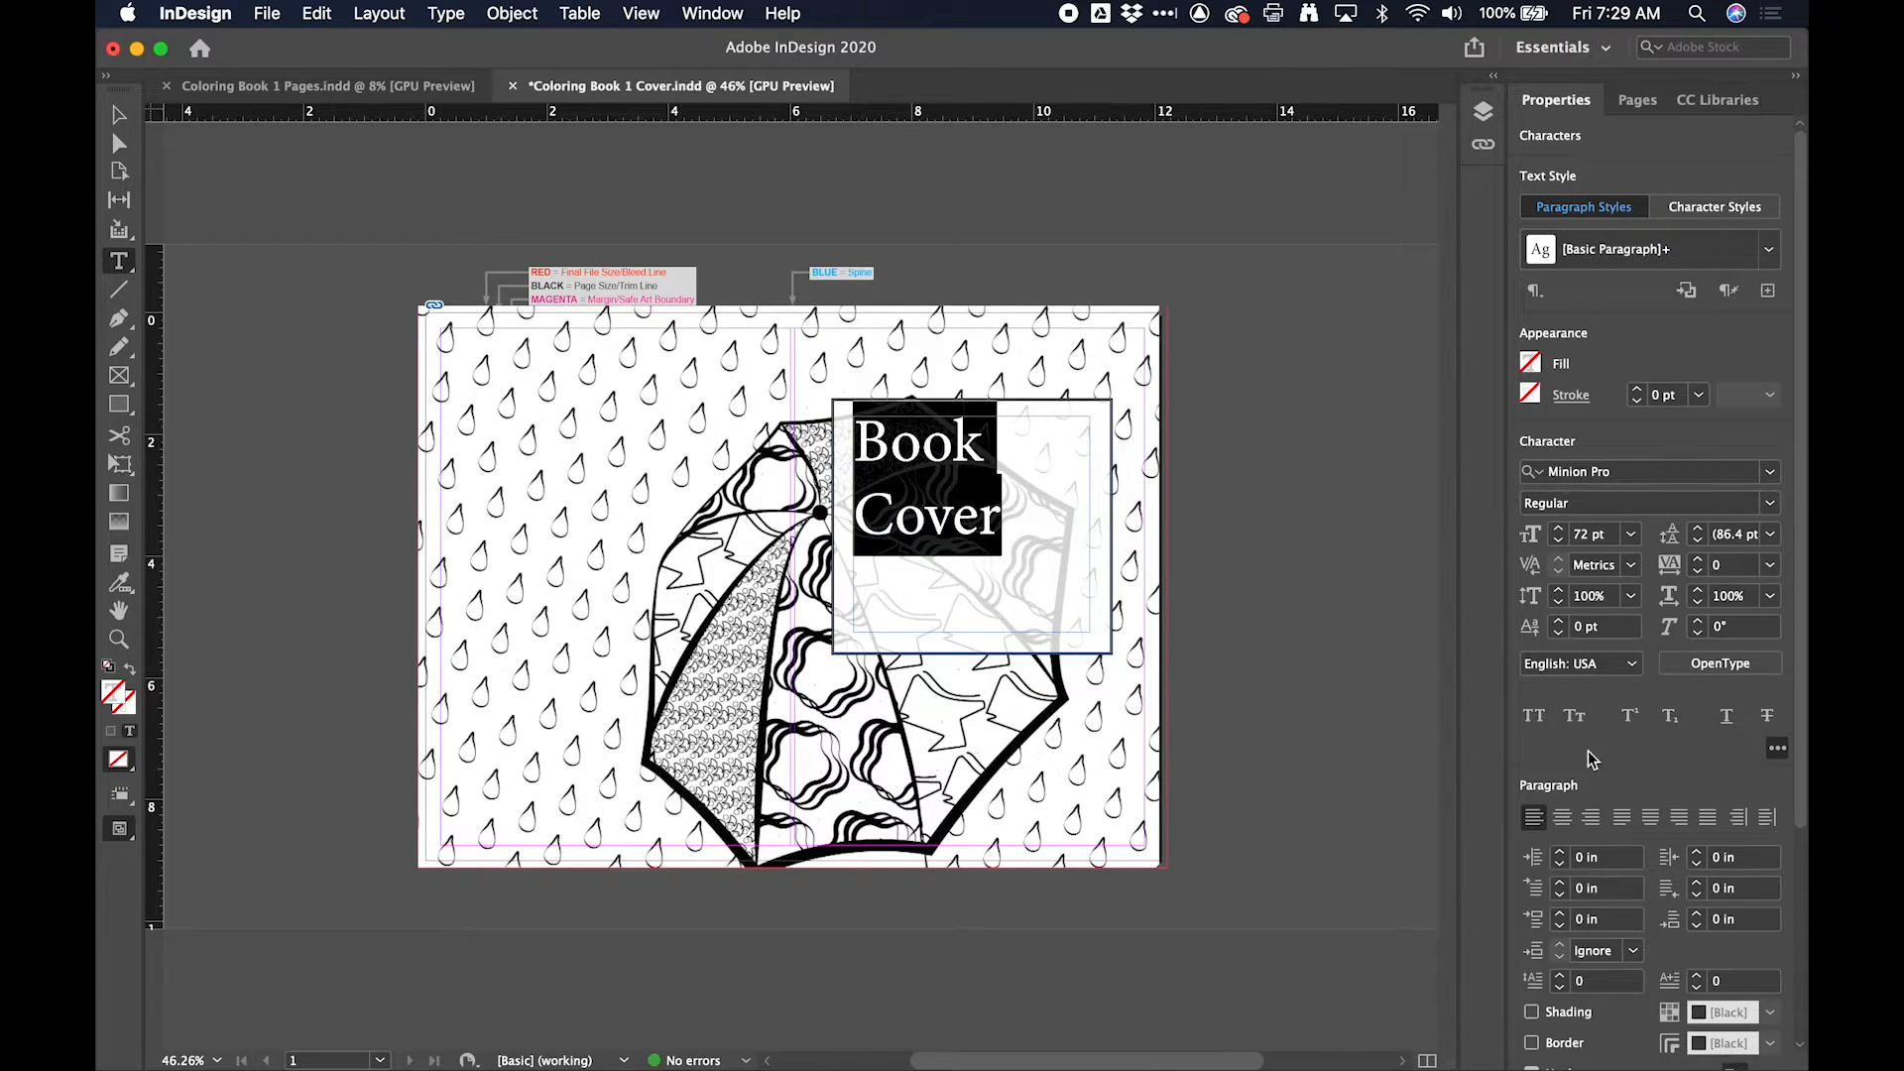
pyautogui.click(1563, 819)
pyautogui.scroll(-5, 1634, 964)
pyautogui.scroll(5, 1633, 964)
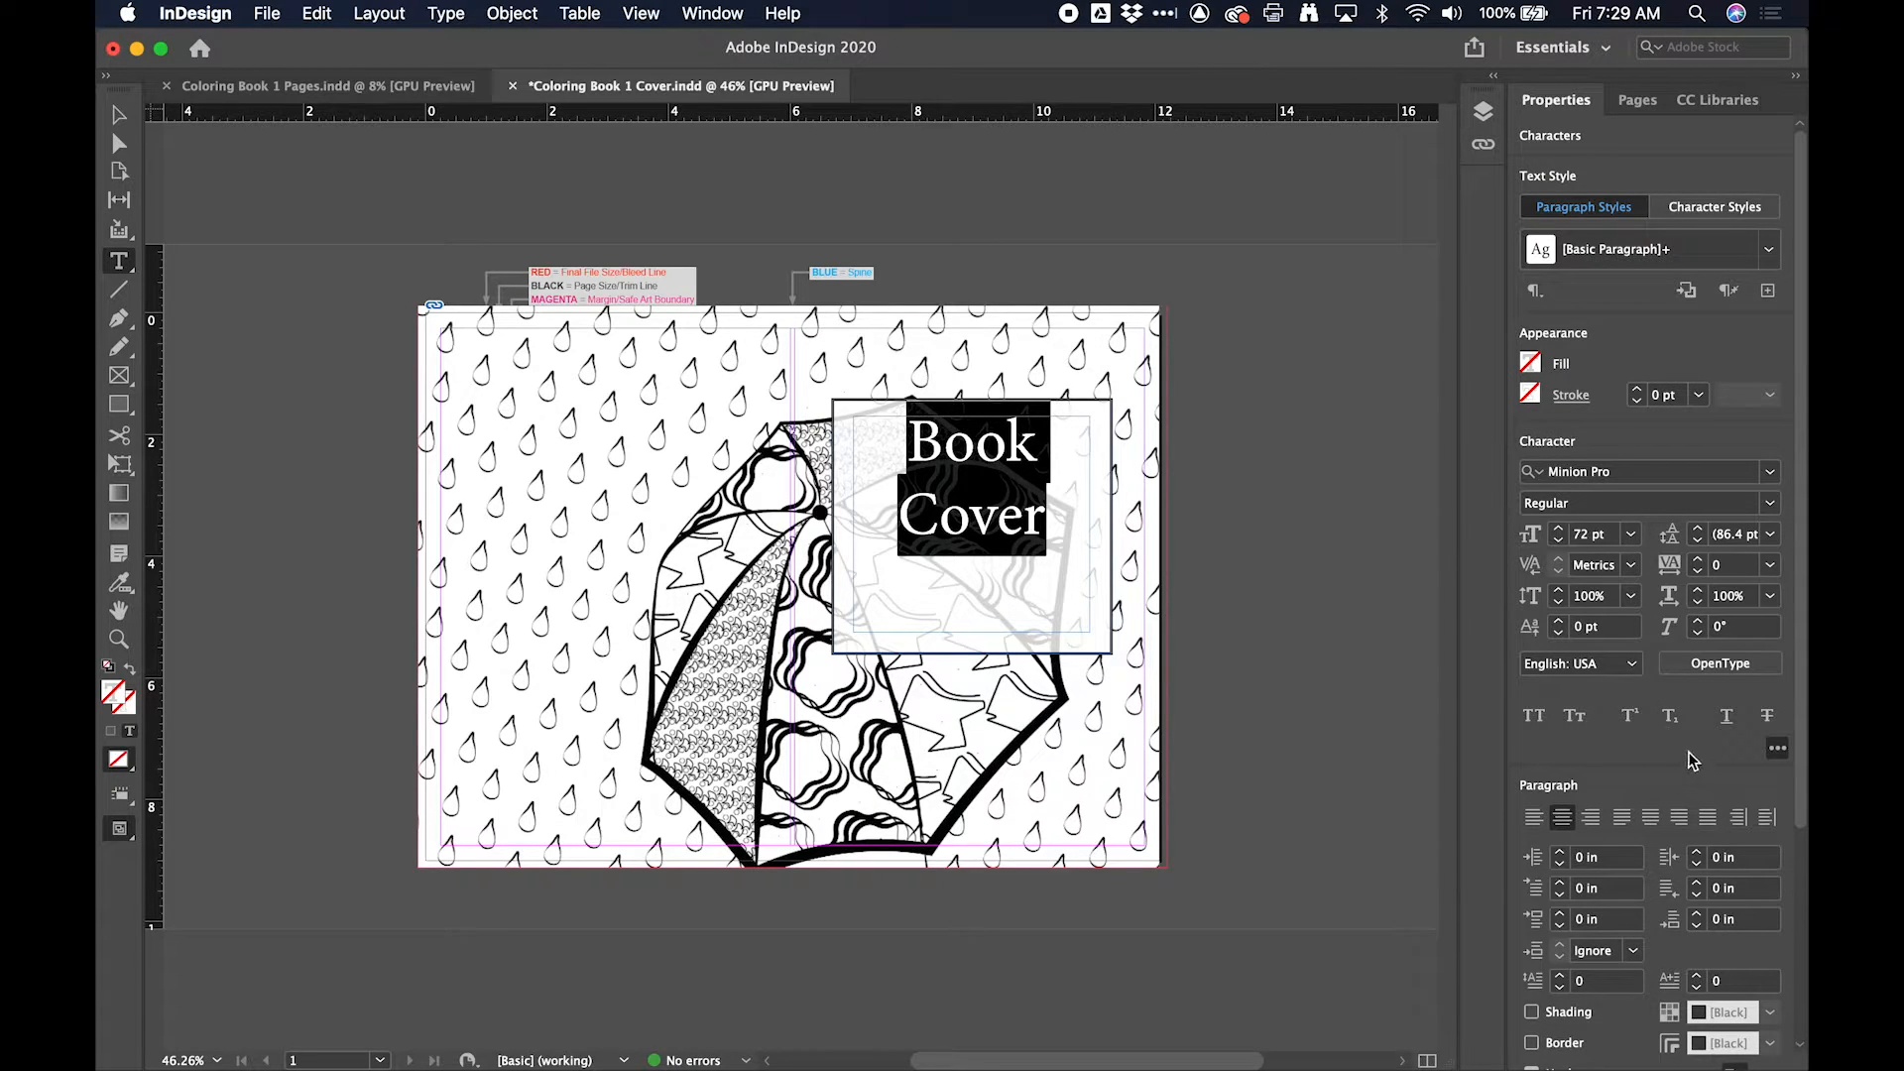
# Step: Shorten the title's text frame to fit its two lines, centre it within the white rectangle, and save the cover document
pyautogui.click(119, 115)
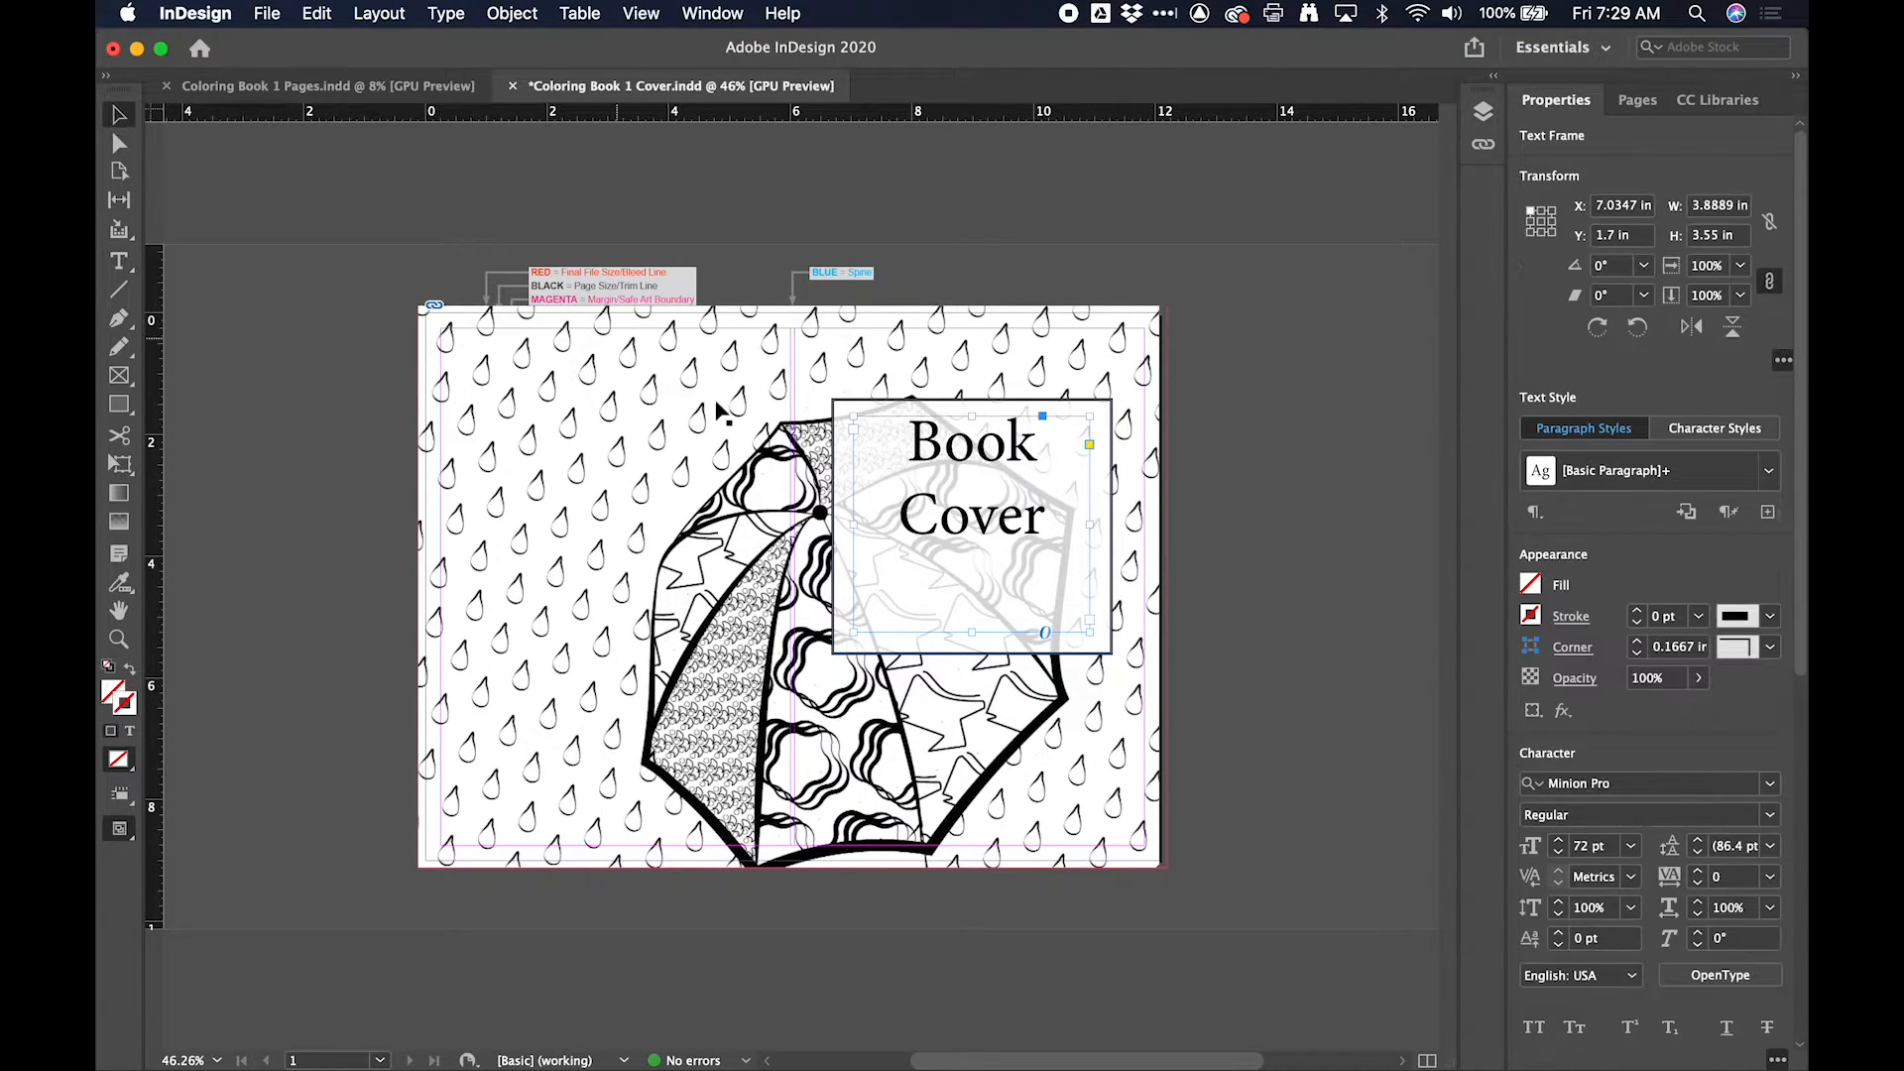
pyautogui.moveTo(973, 631); pyautogui.dragTo(990, 574)
pyautogui.click(1333, 580)
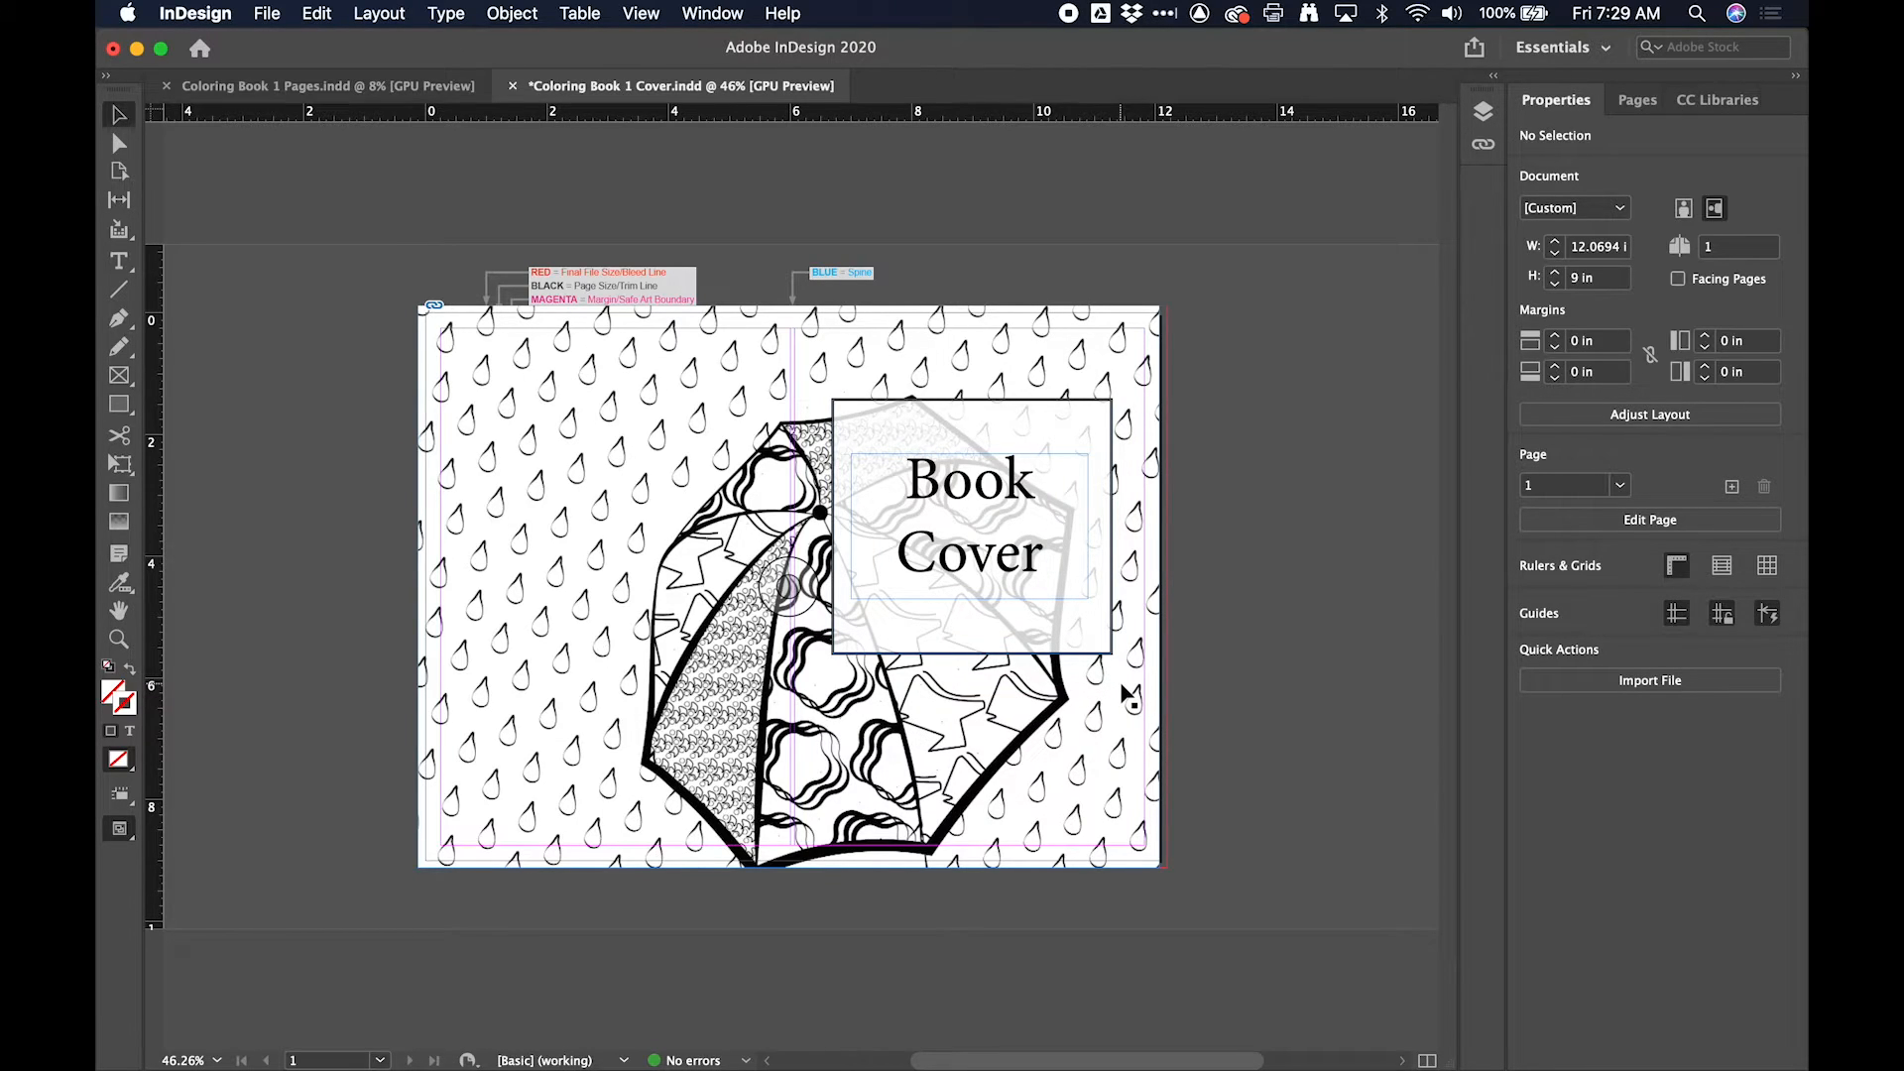
pyautogui.press('super+s')
pyautogui.click(270, 12)
pyautogui.click(276, 10)
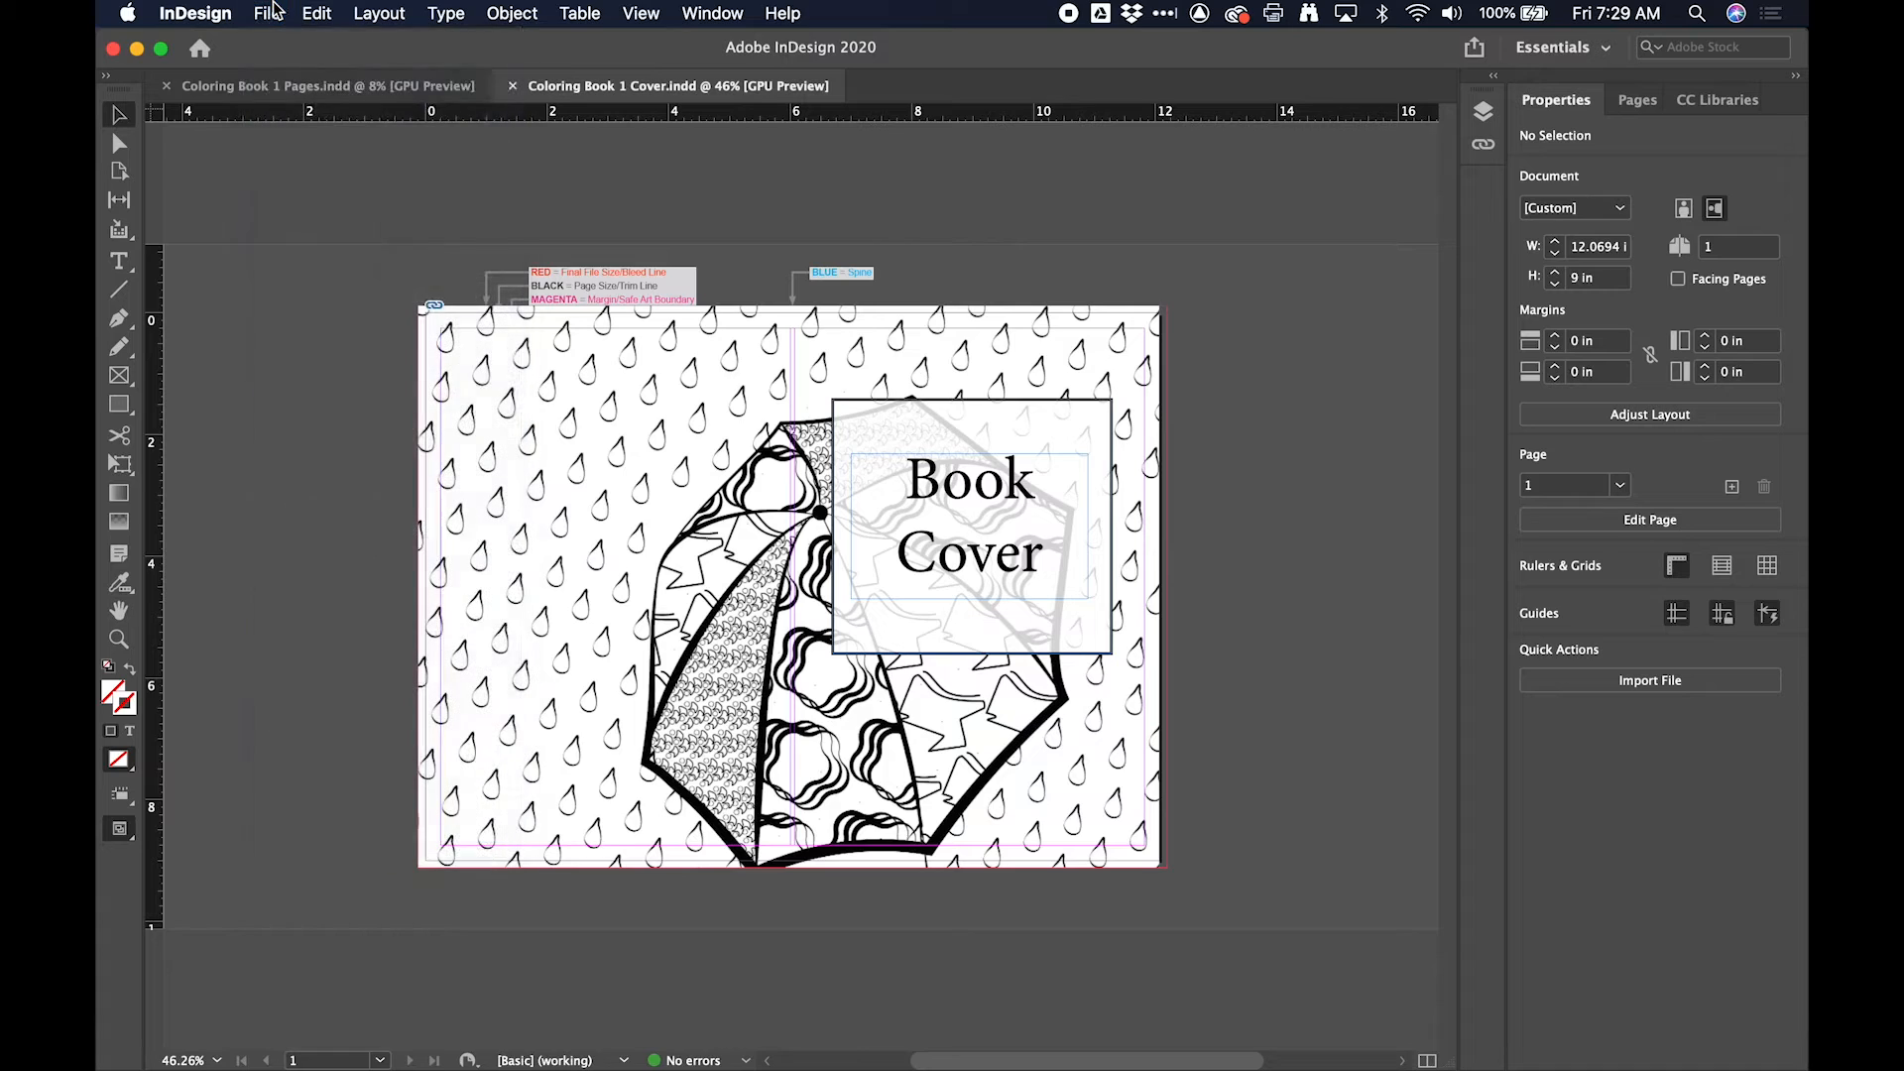
# Step: Open Blurb Book Creator for Coloring Book 1, keeping Printed Book as the book type and None — Blurb Logo Removed as the logo
pyautogui.press('super+Tab')
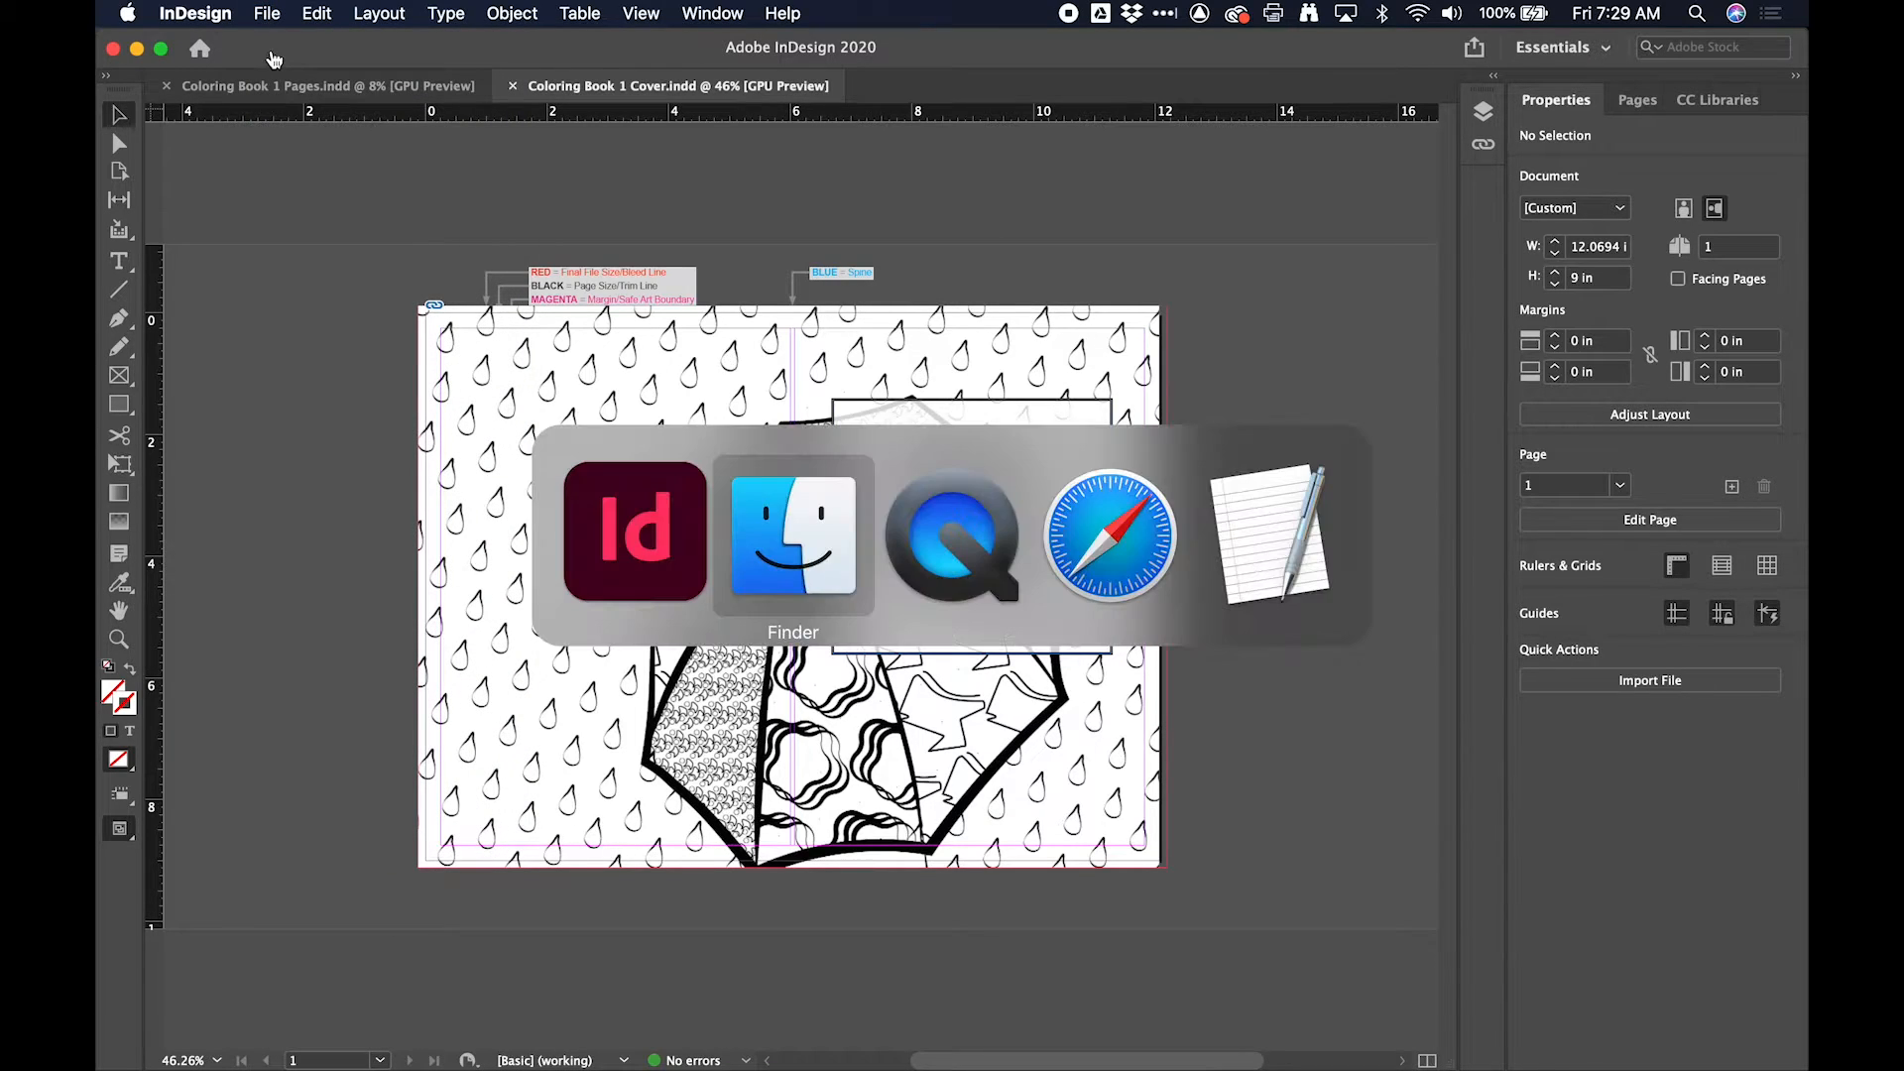
pyautogui.press('super+Tab')
pyautogui.click(268, 14)
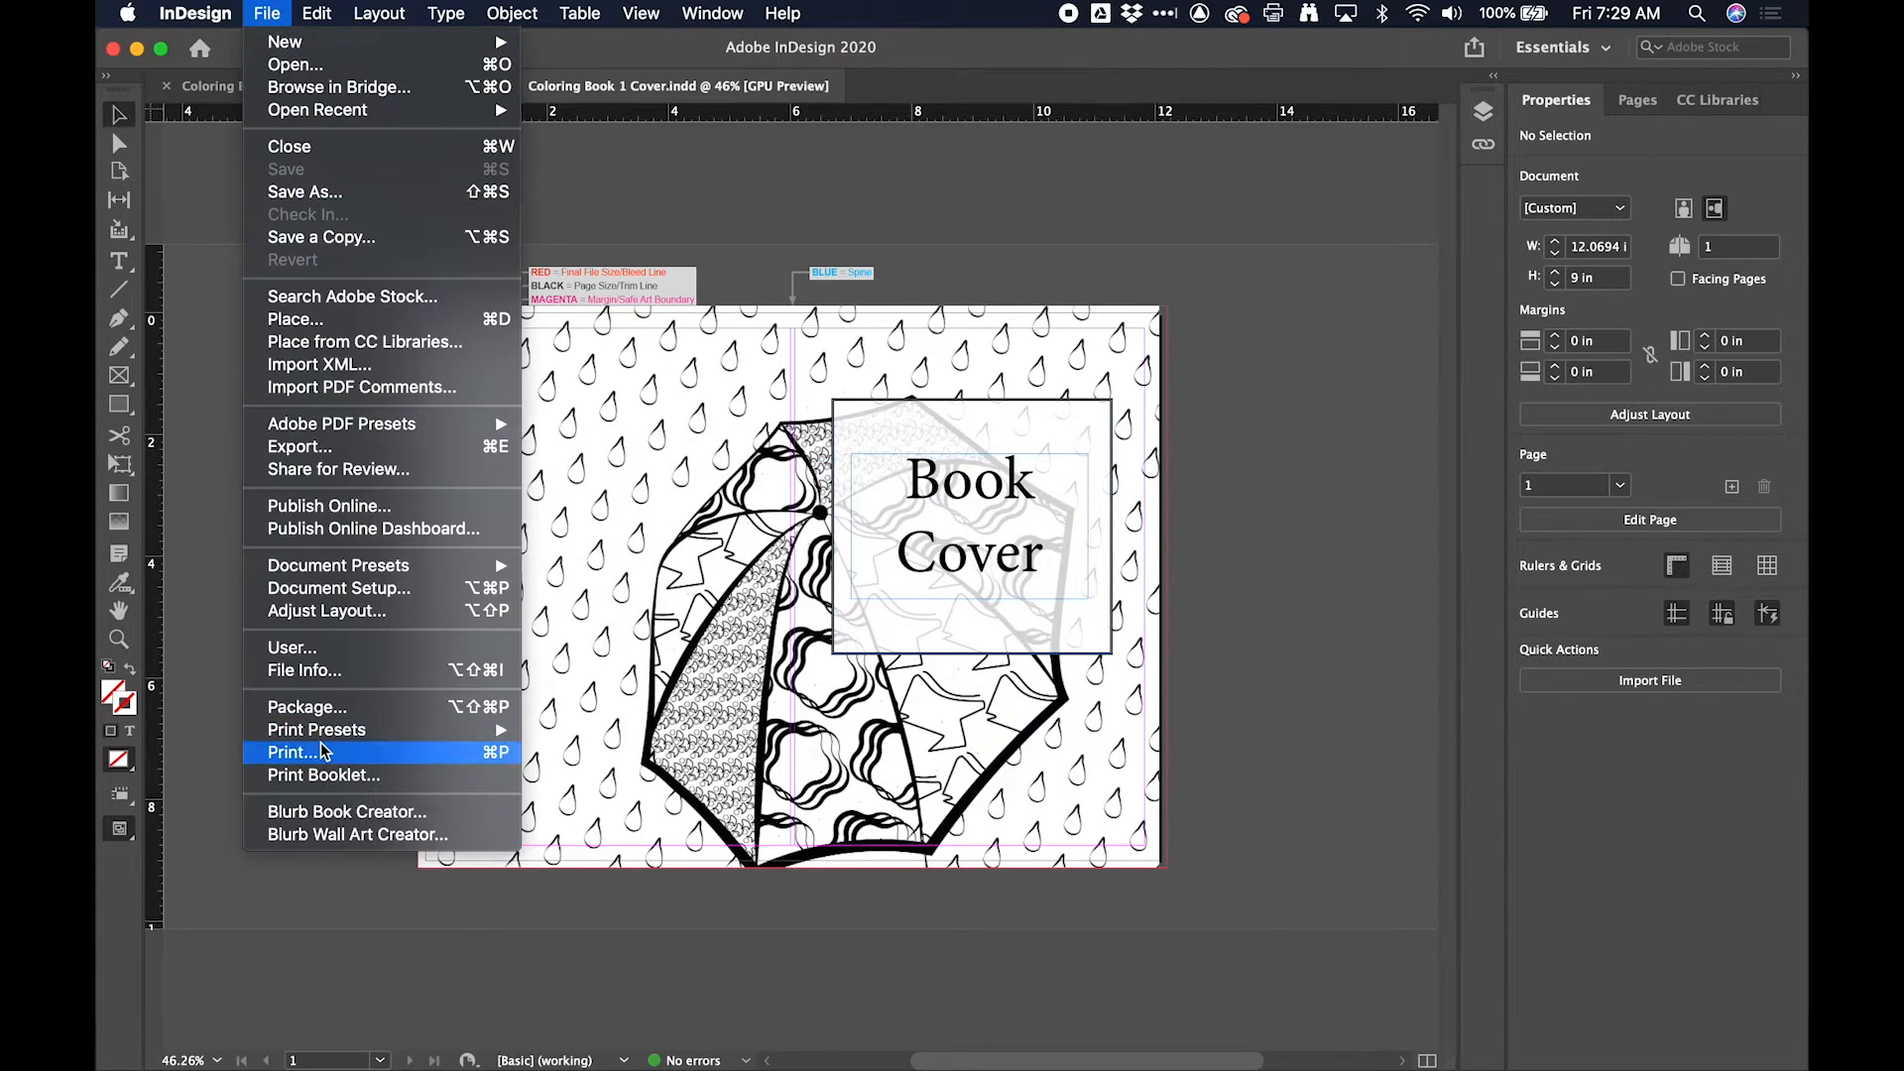
pyautogui.click(342, 811)
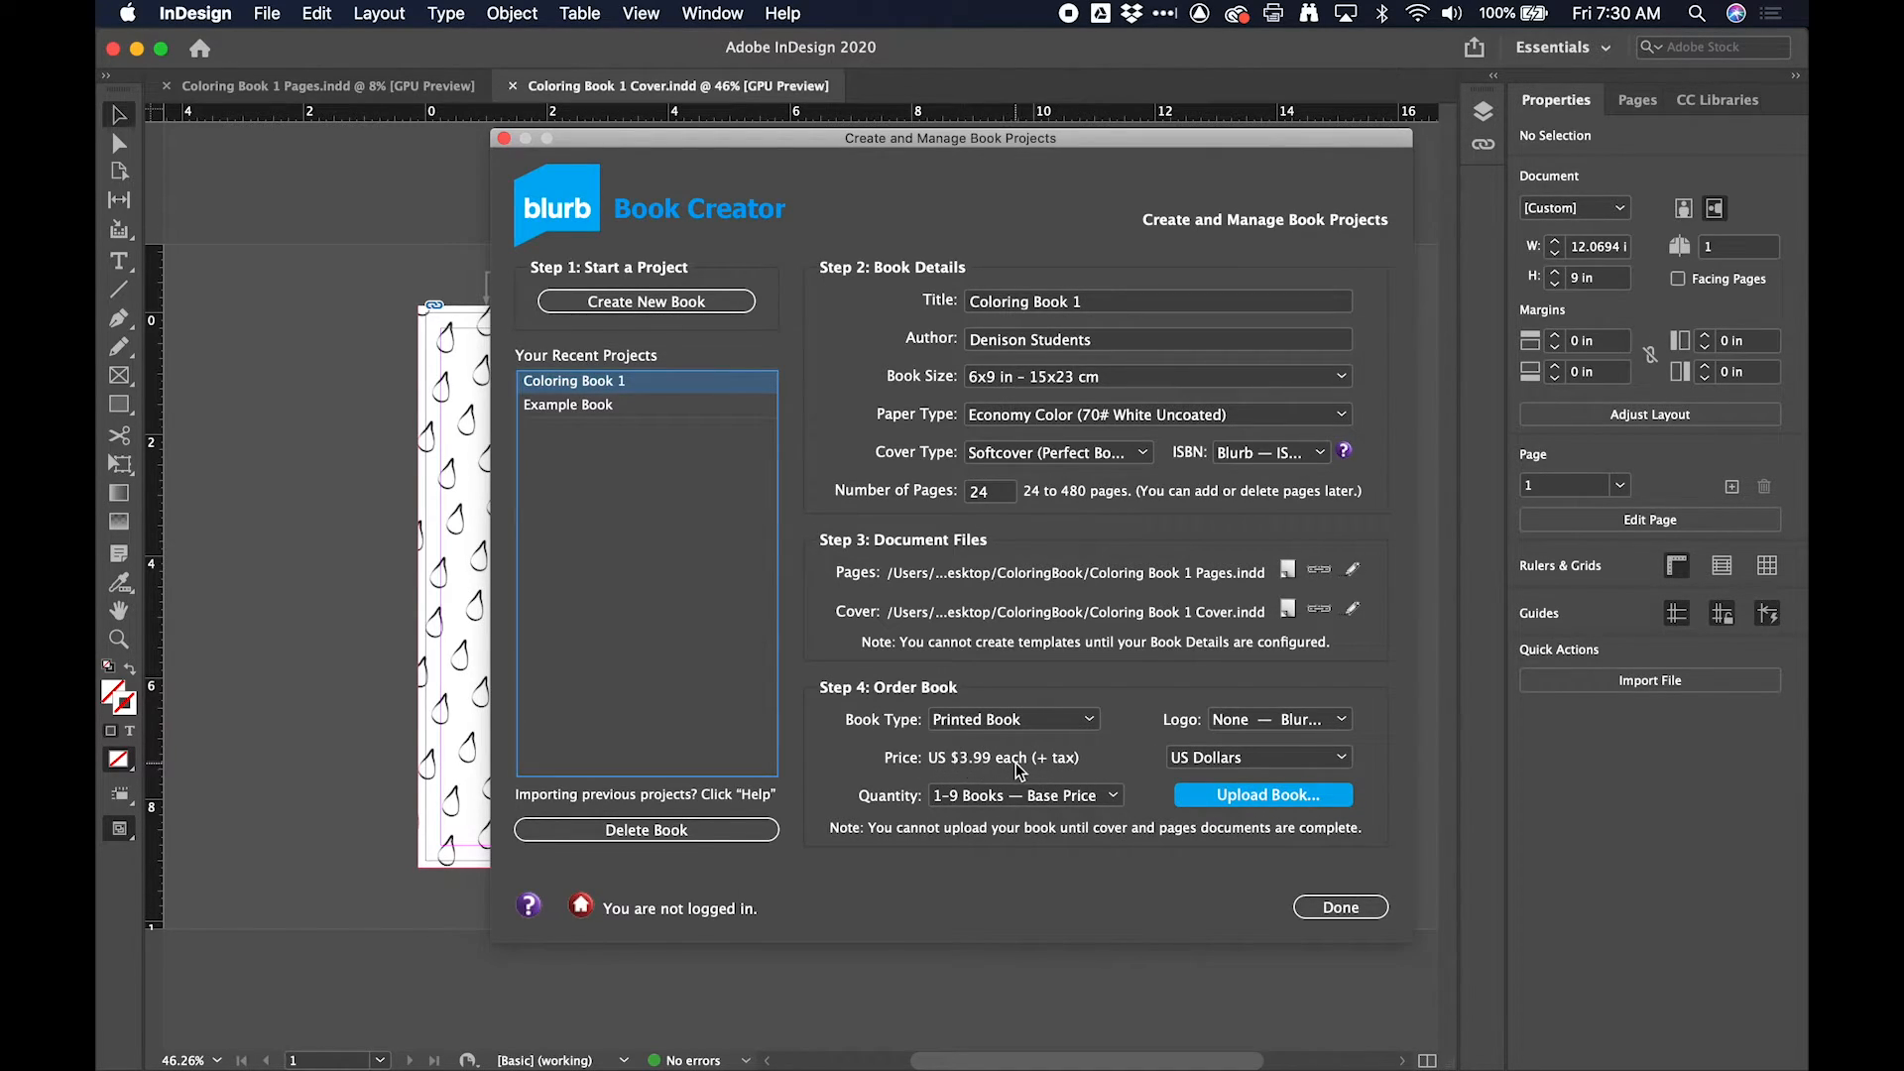
pyautogui.click(1075, 721)
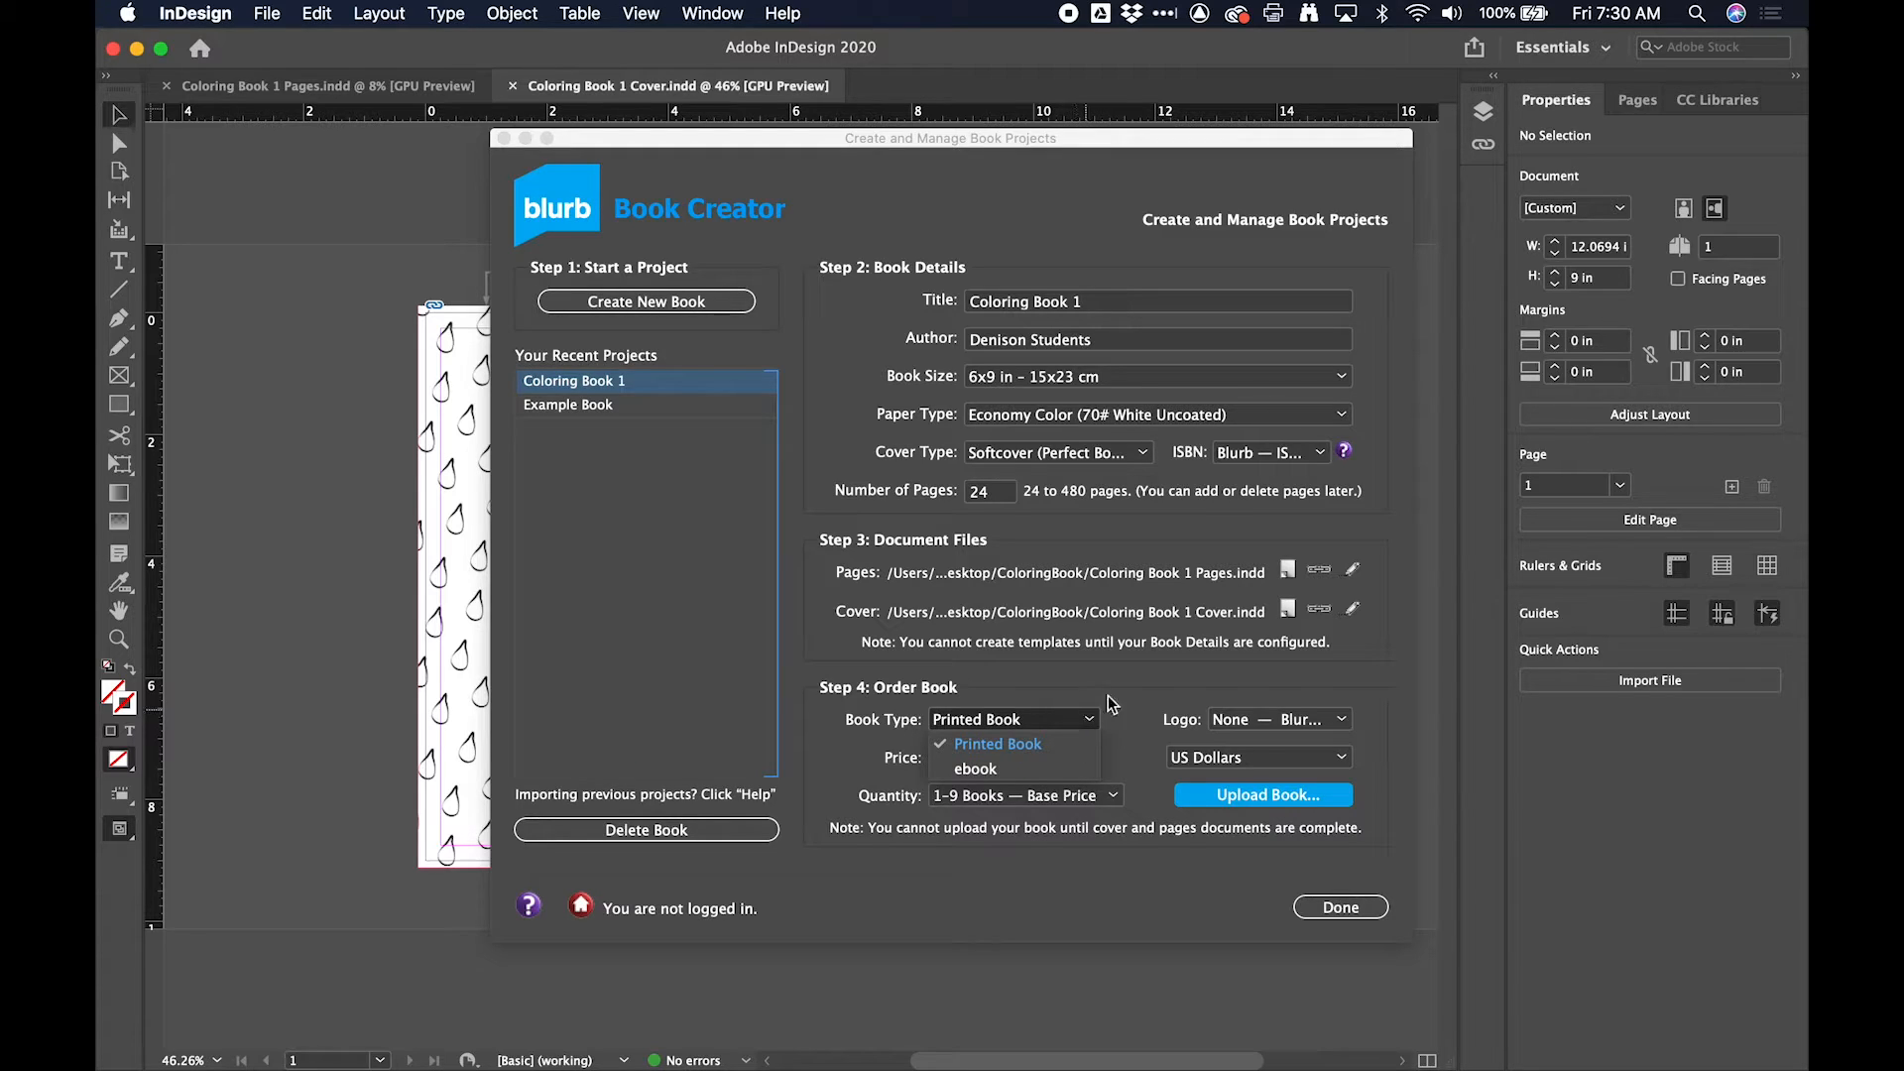
pyautogui.click(1091, 714)
pyautogui.click(1315, 719)
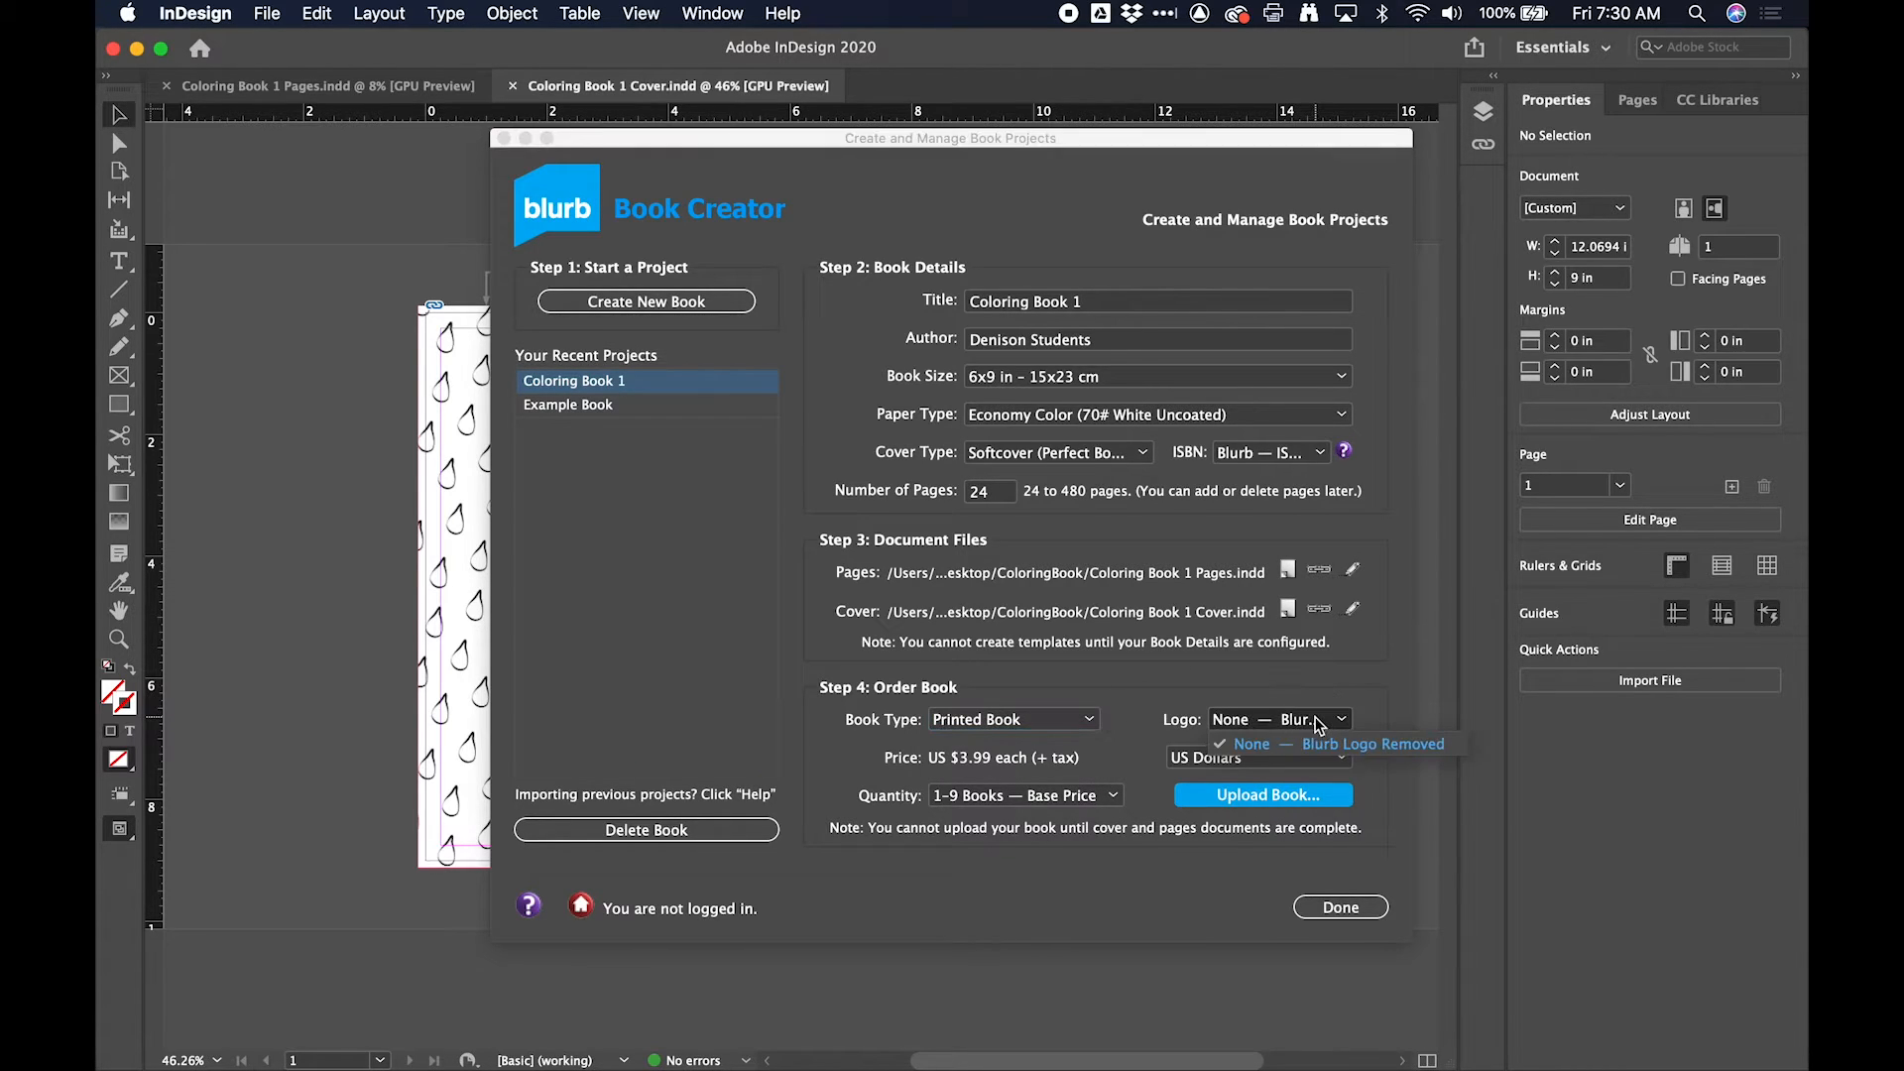
pyautogui.click(1305, 749)
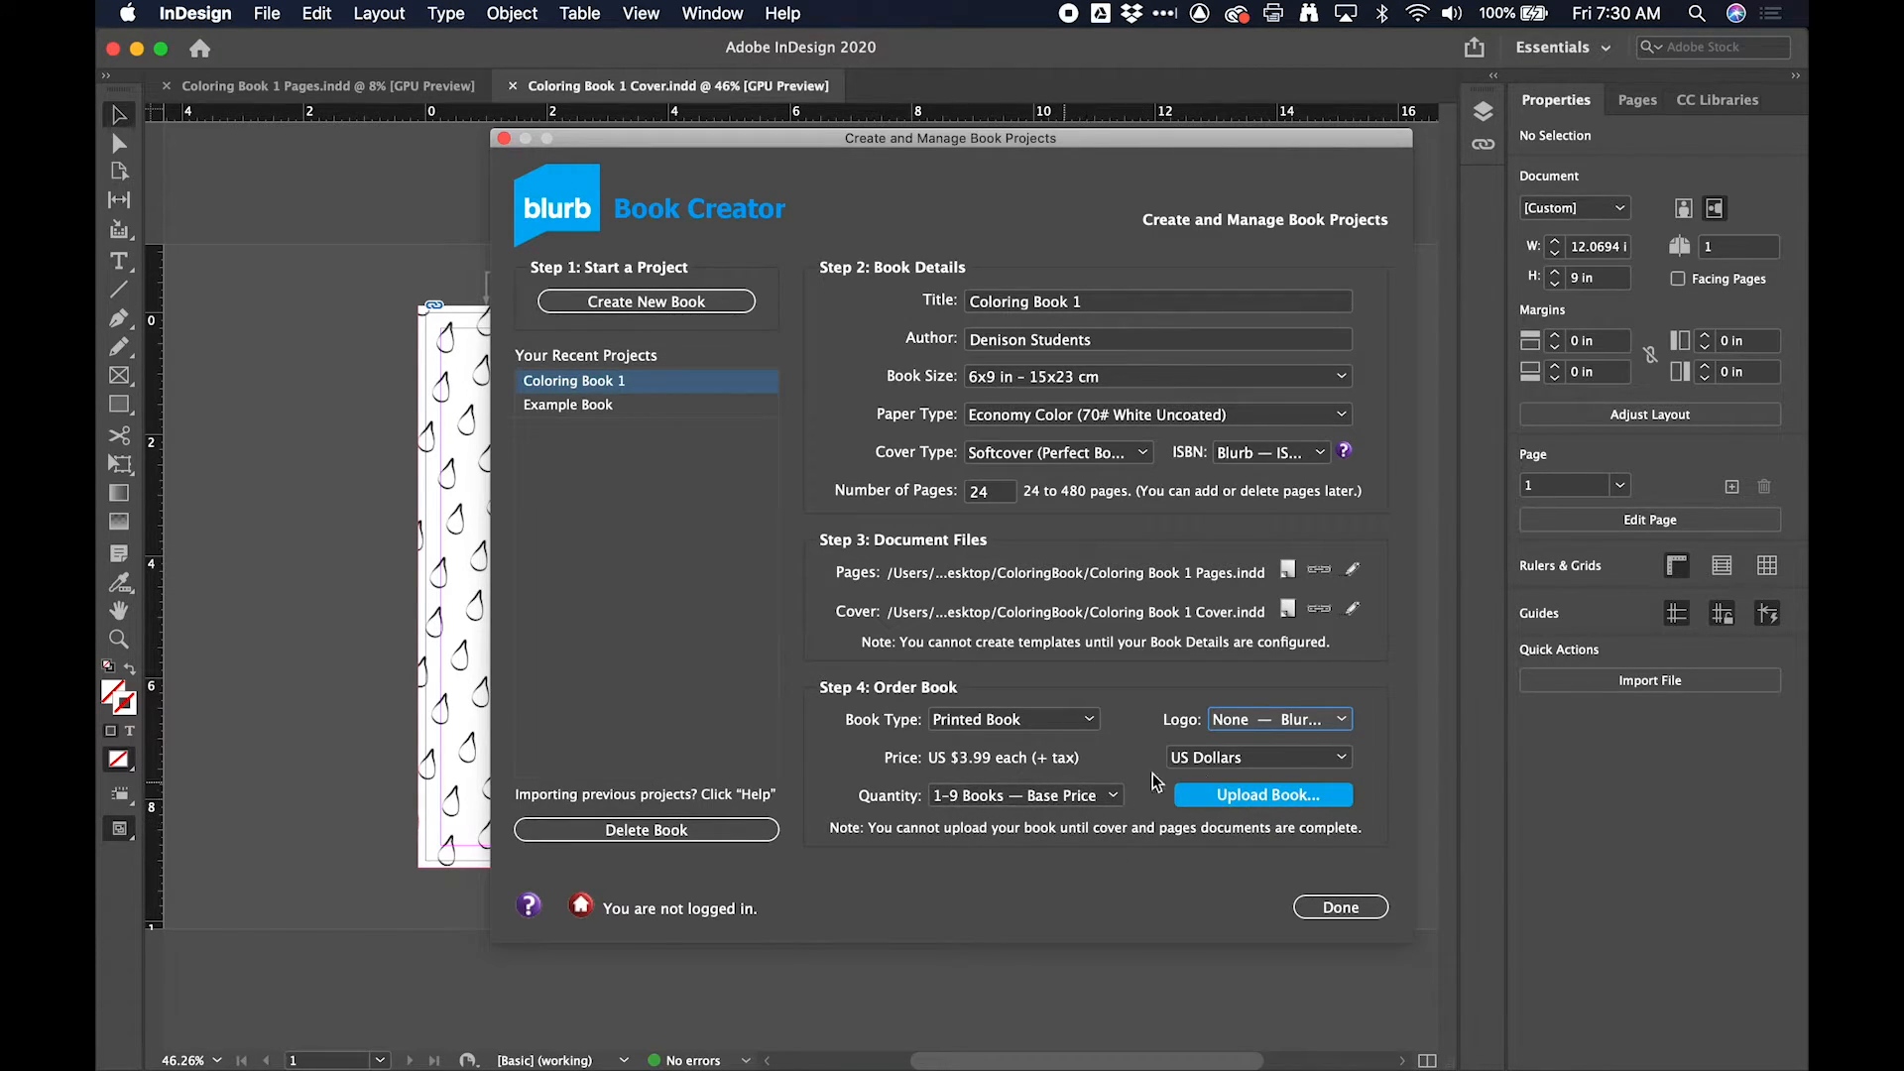
# Step: Start the book upload, accept the page-count and ISBN notices, proceed through both preflight reports, and open the generated PDFs for review
pyautogui.click(1265, 798)
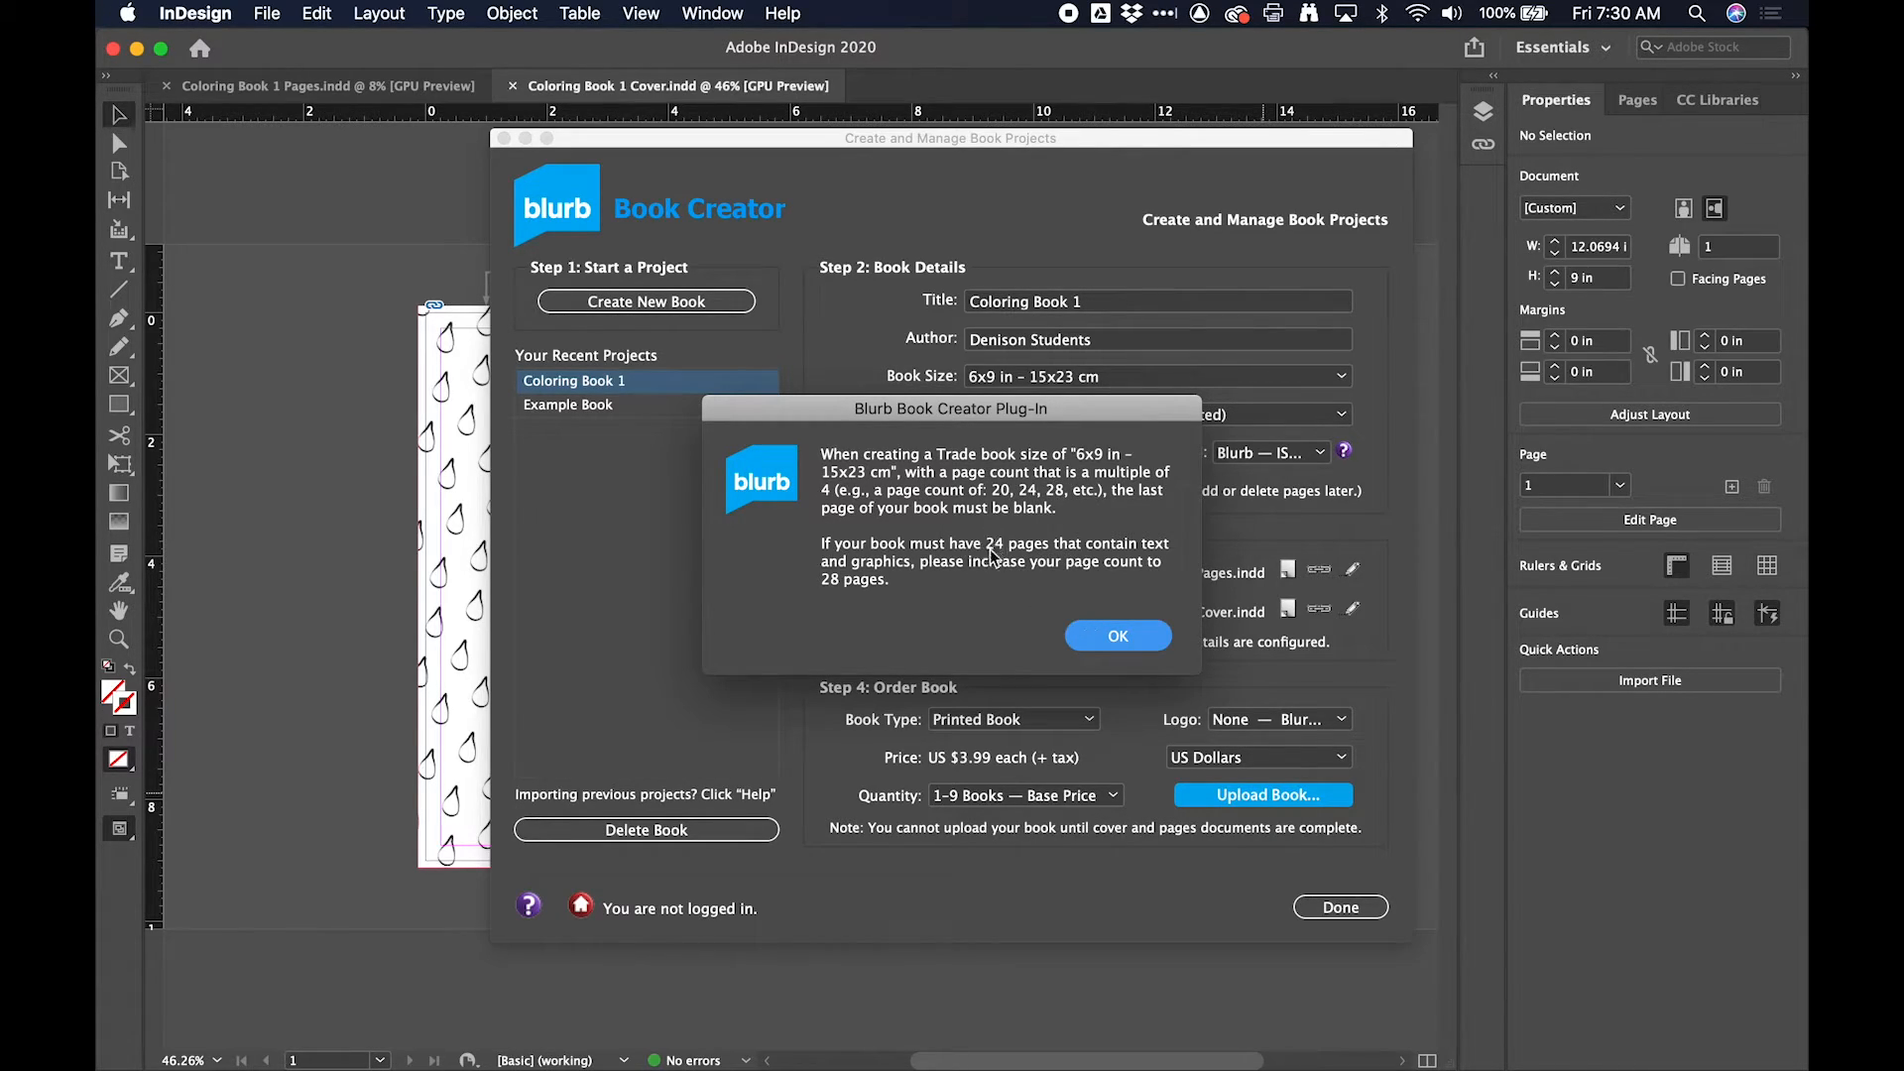
pyautogui.click(1118, 636)
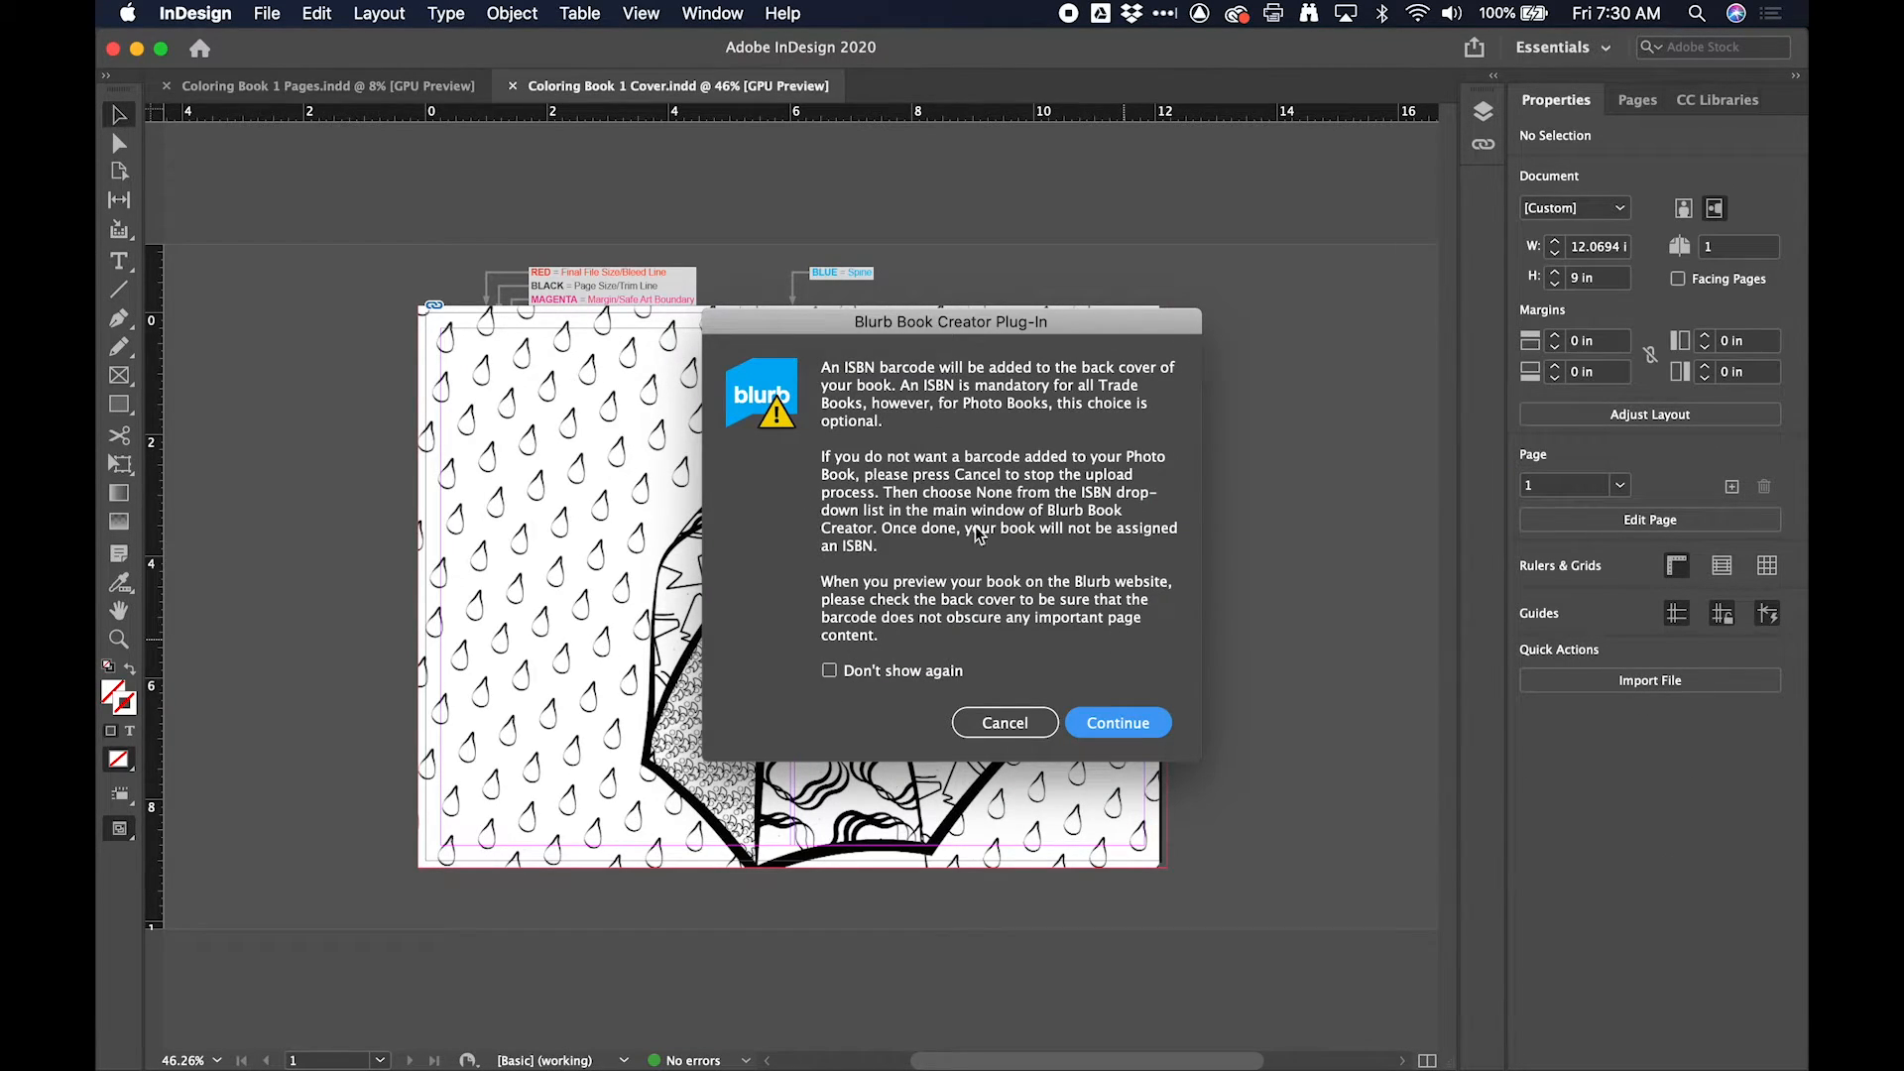
pyautogui.click(1124, 725)
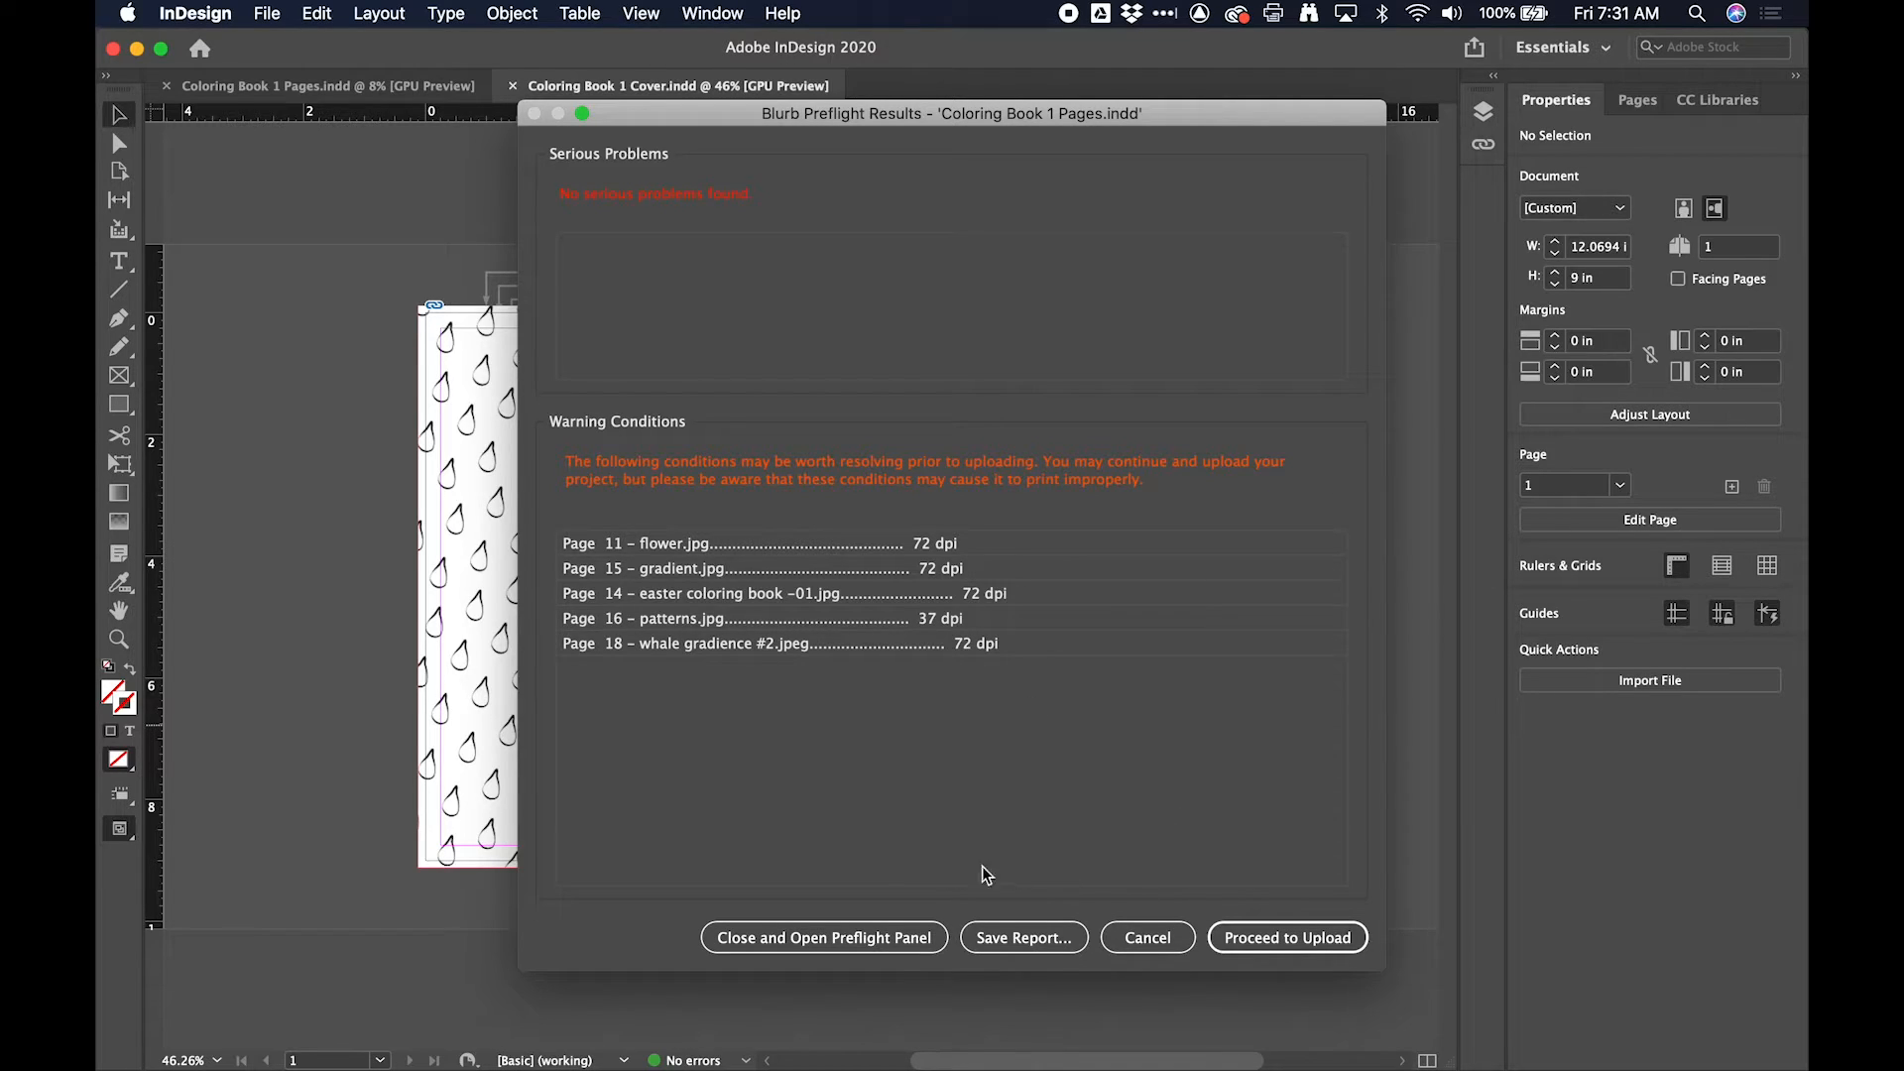
pyautogui.click(1303, 945)
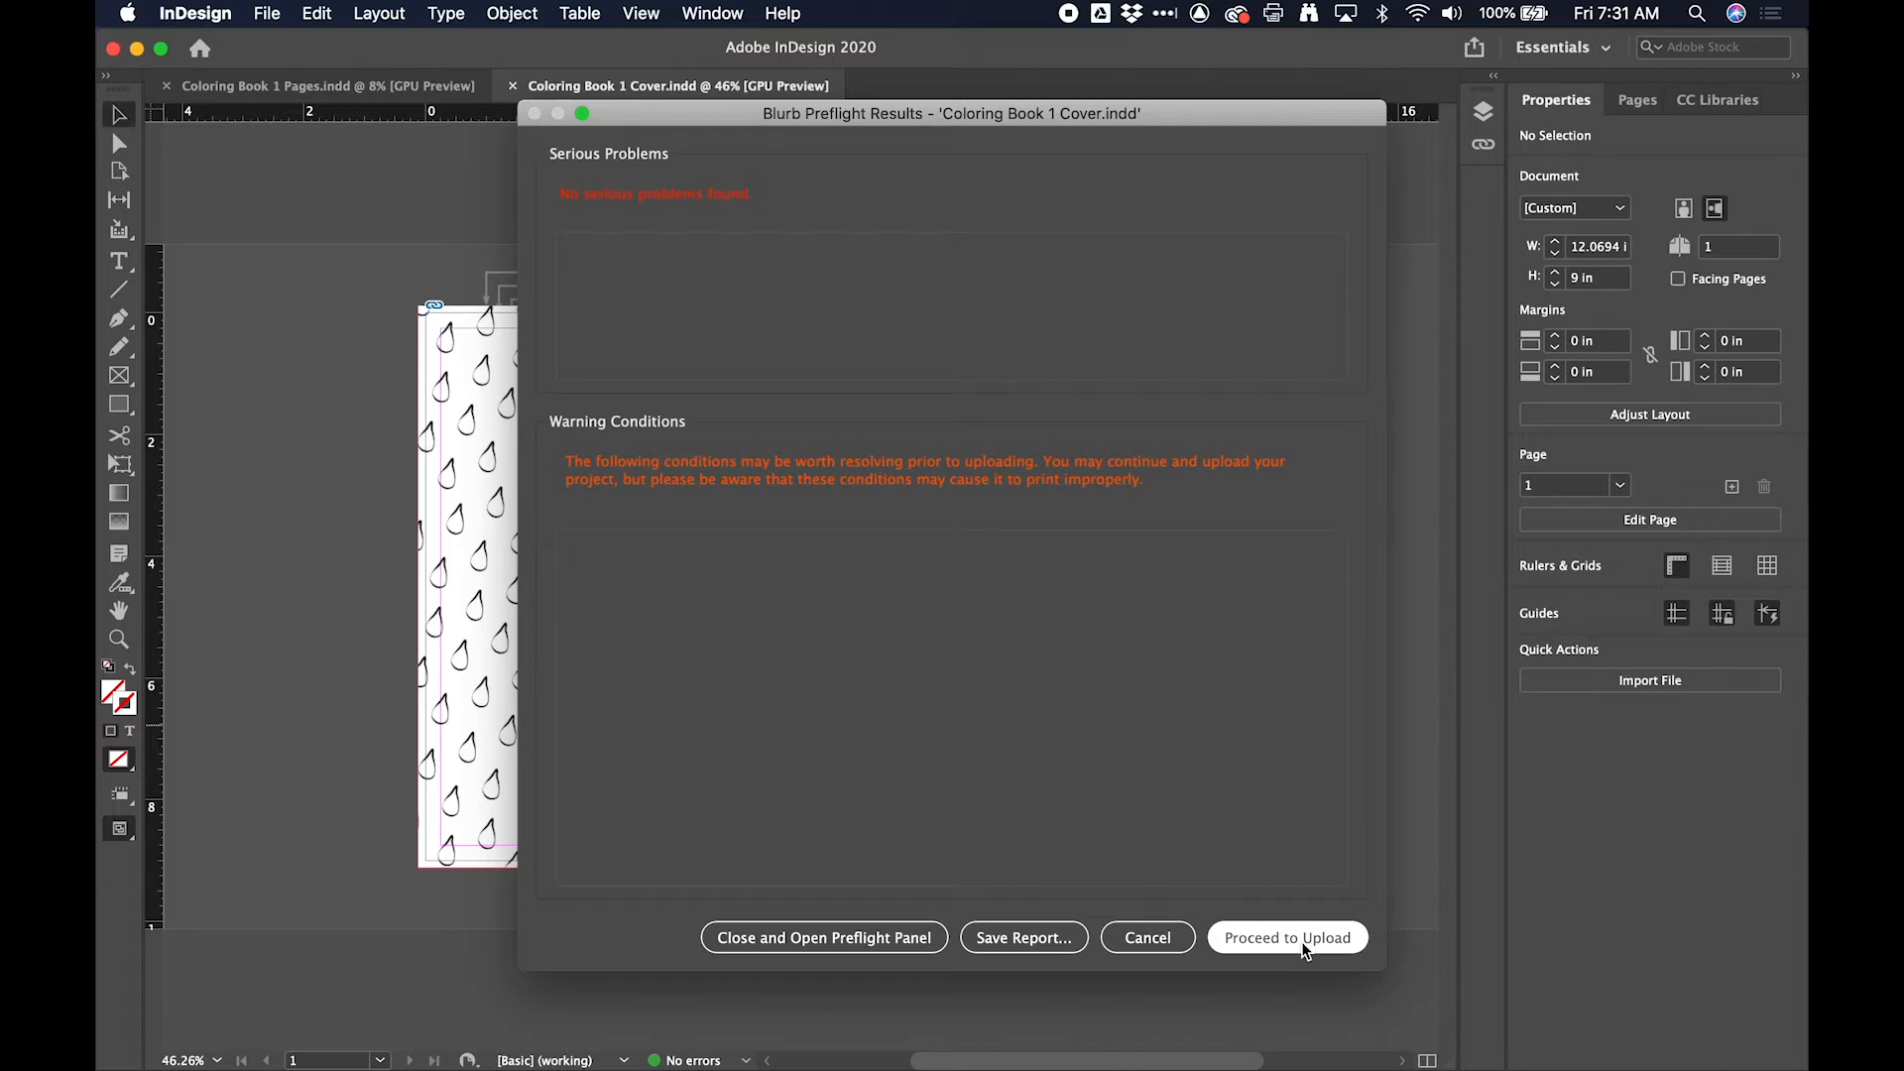
pyautogui.click(1317, 947)
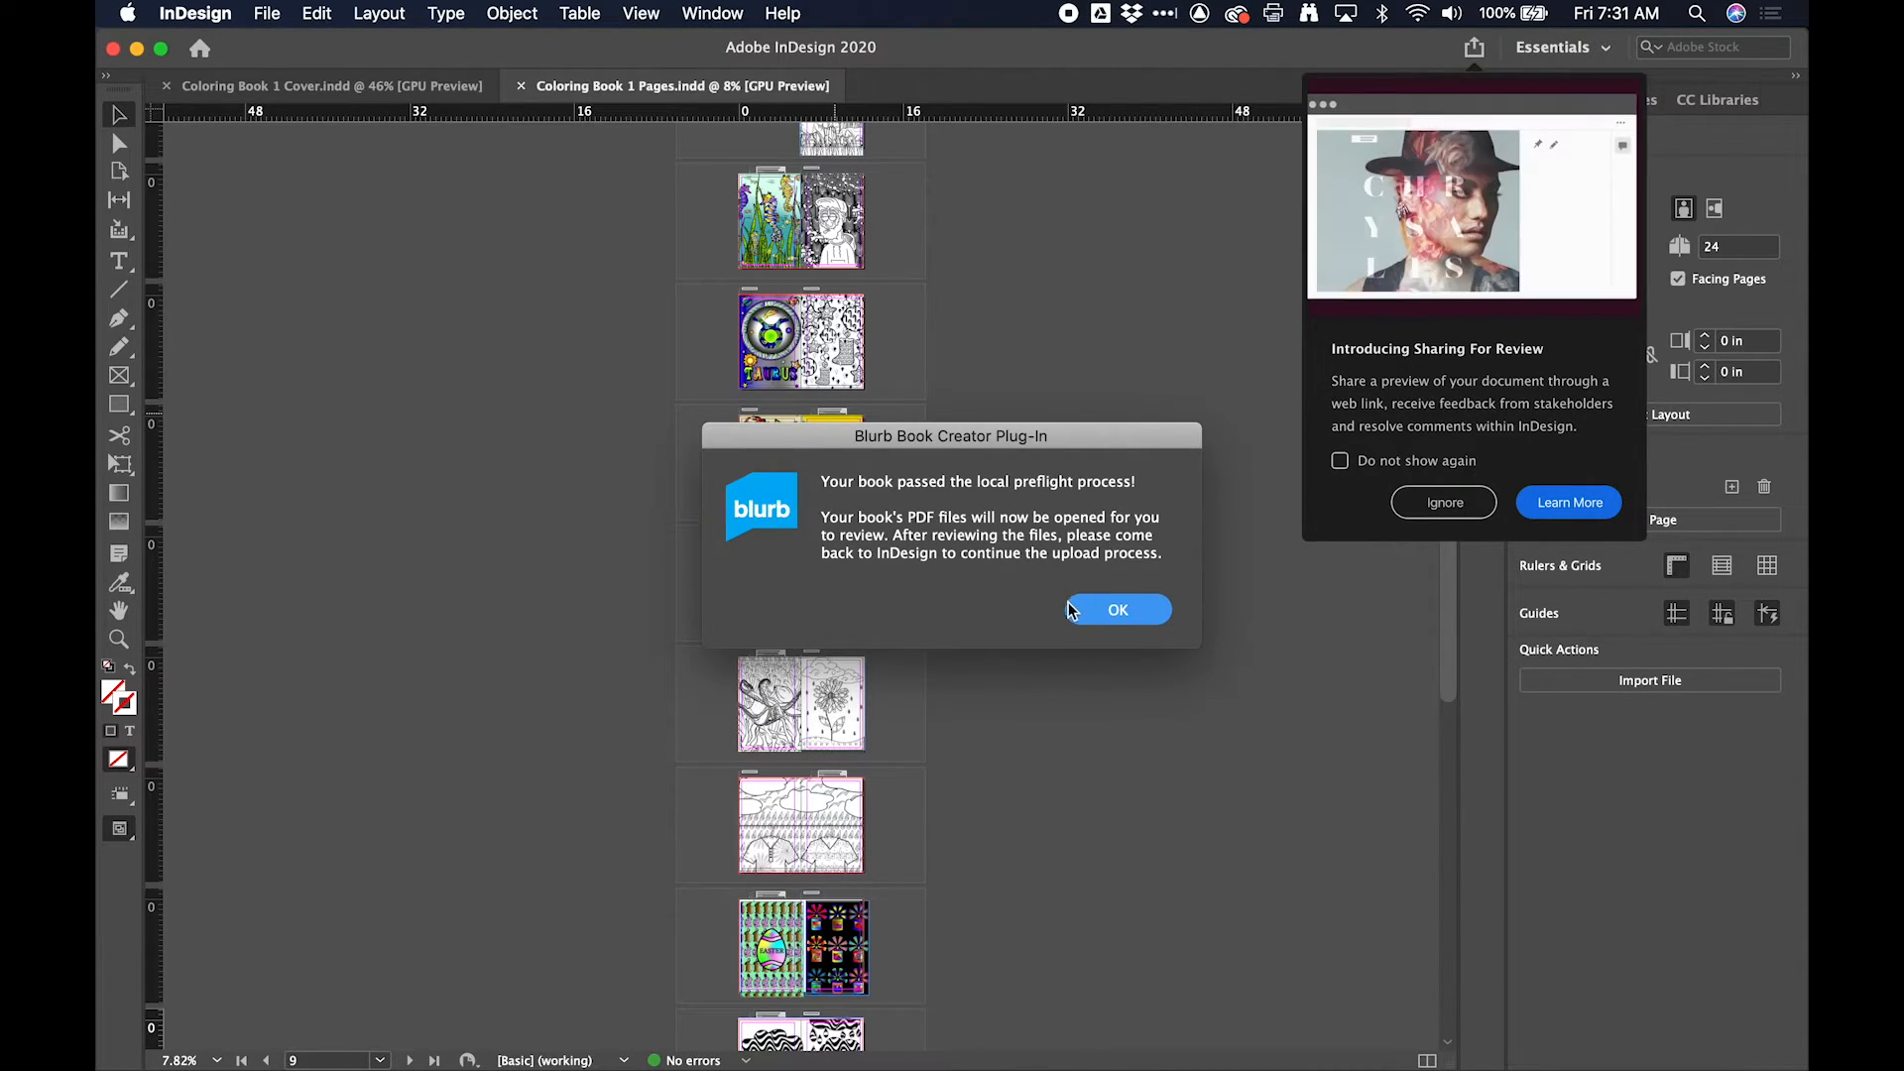
pyautogui.click(1118, 611)
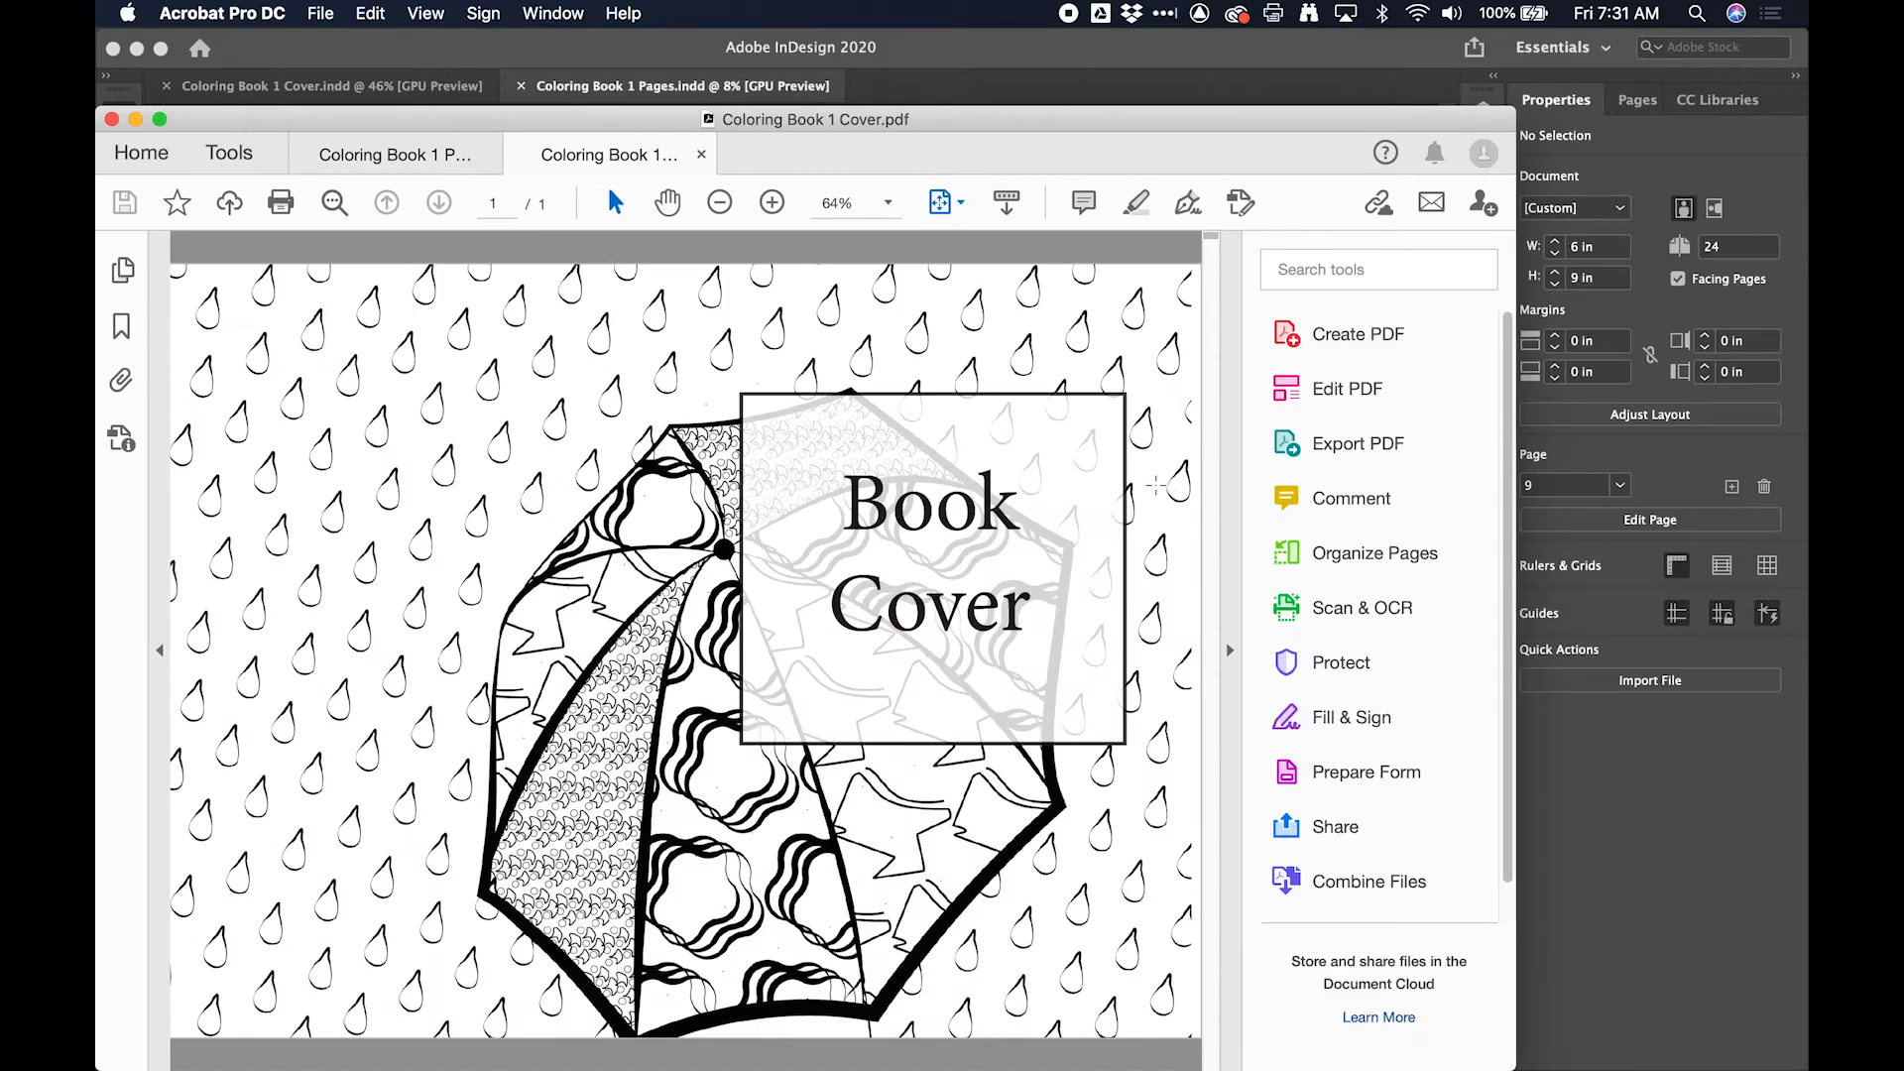
# Step: Review the cover PDF and the artwork and margins in the pages PDF in Acrobat, and close the PDF window
pyautogui.moveTo(1099, 127); pyautogui.dragTo(1265, 119)
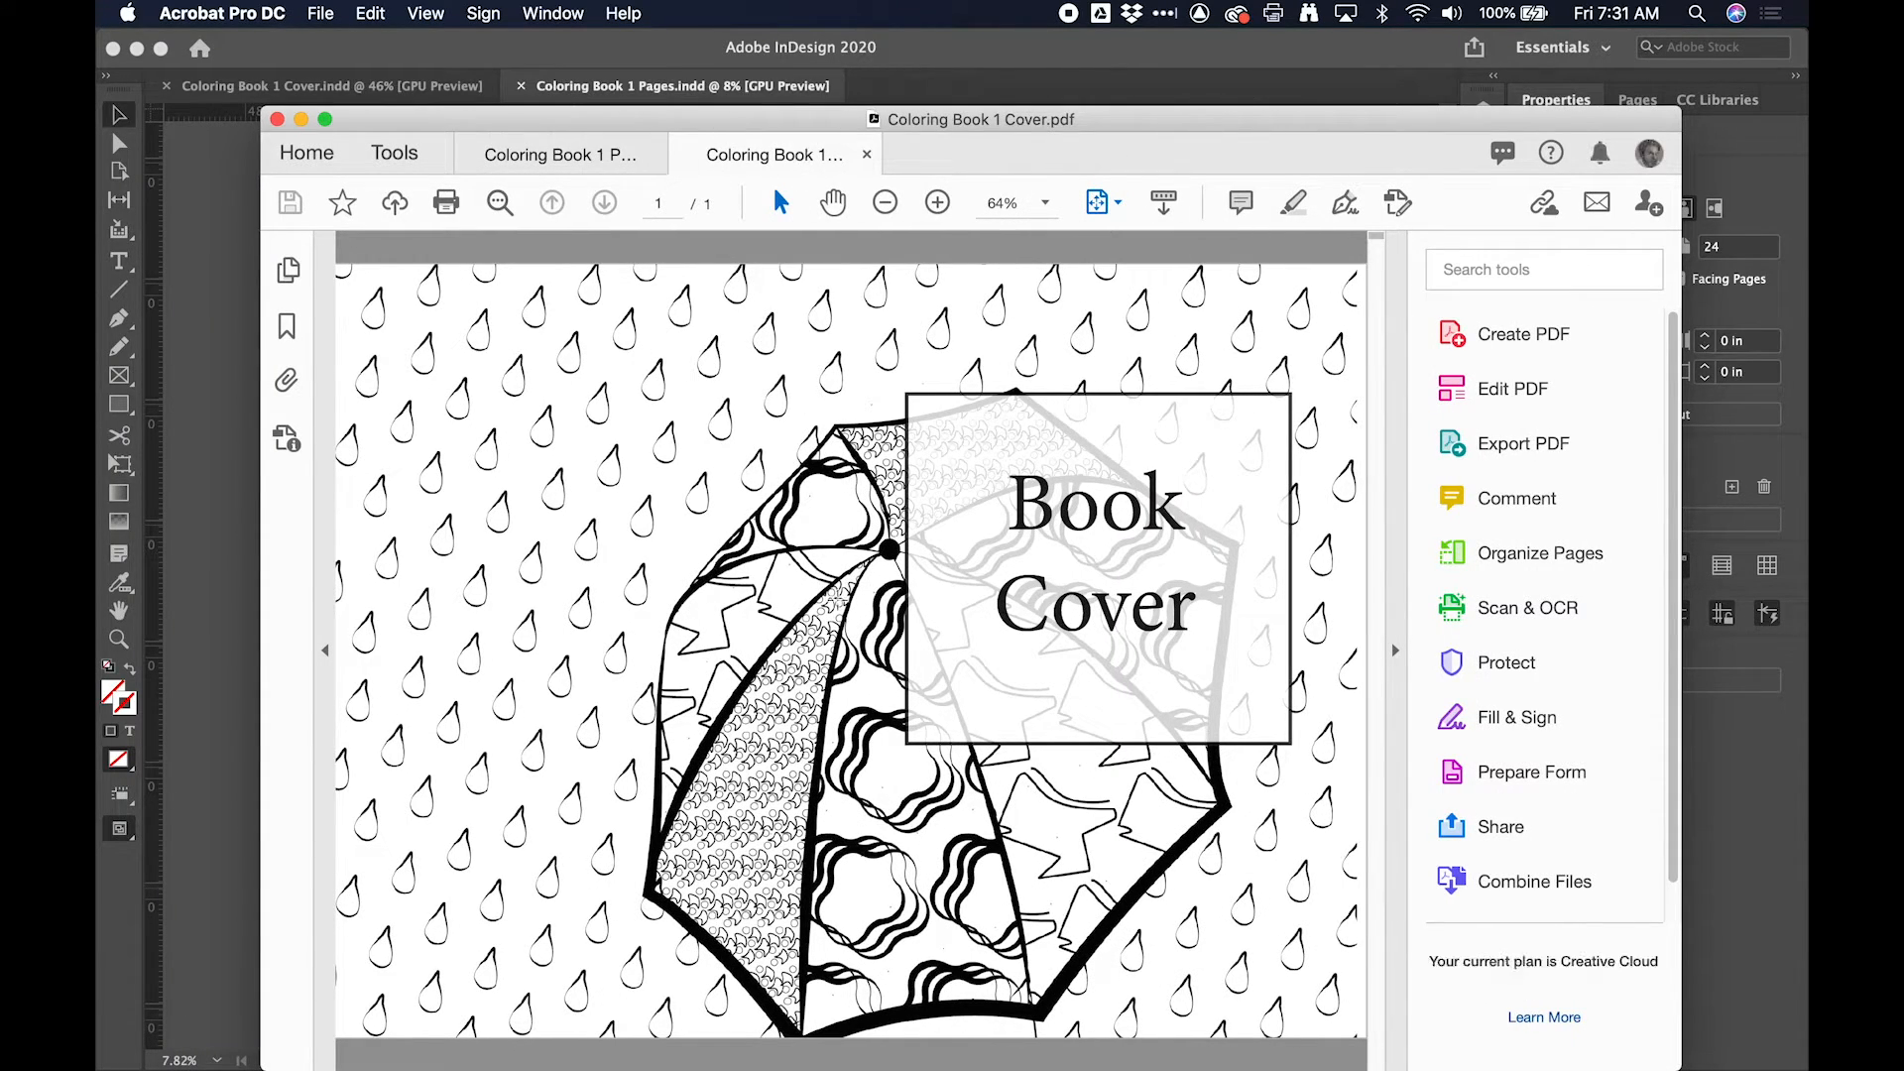
pyautogui.scroll(-5, 833, 597)
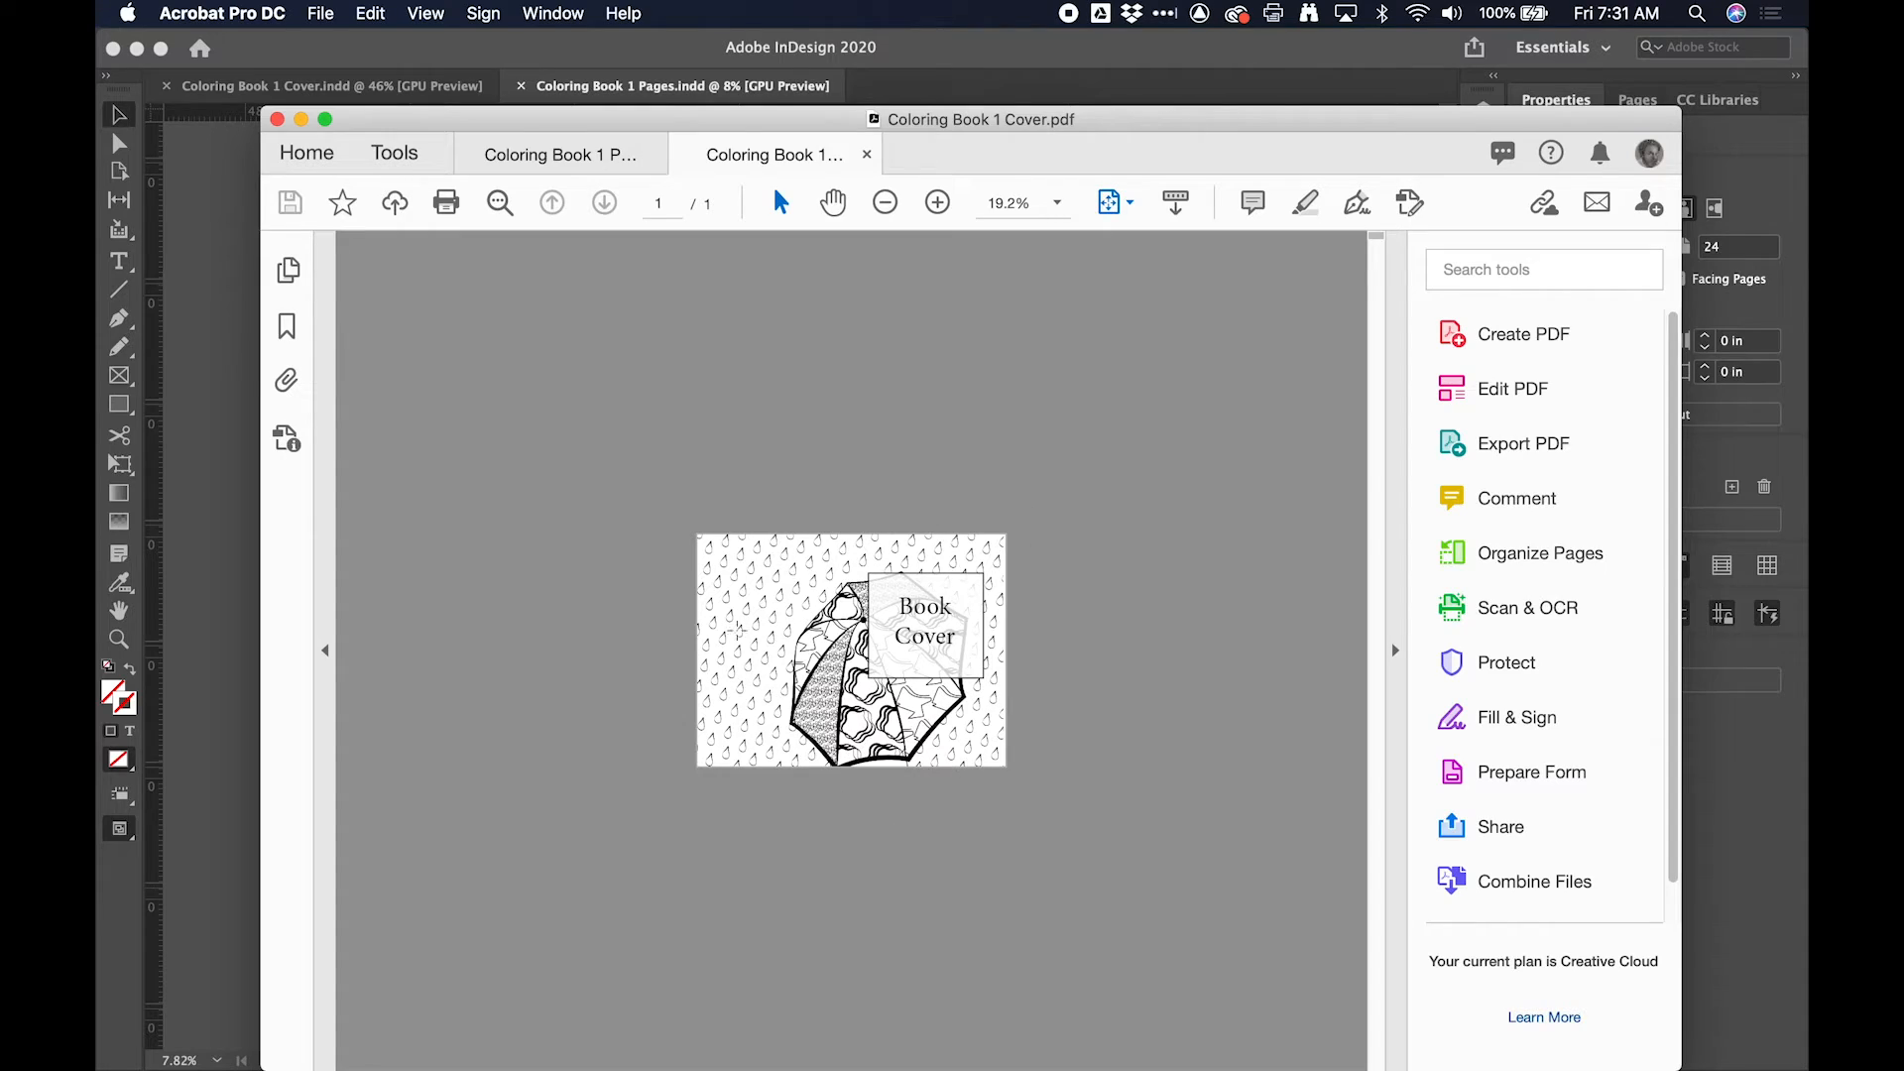
pyautogui.click(602, 156)
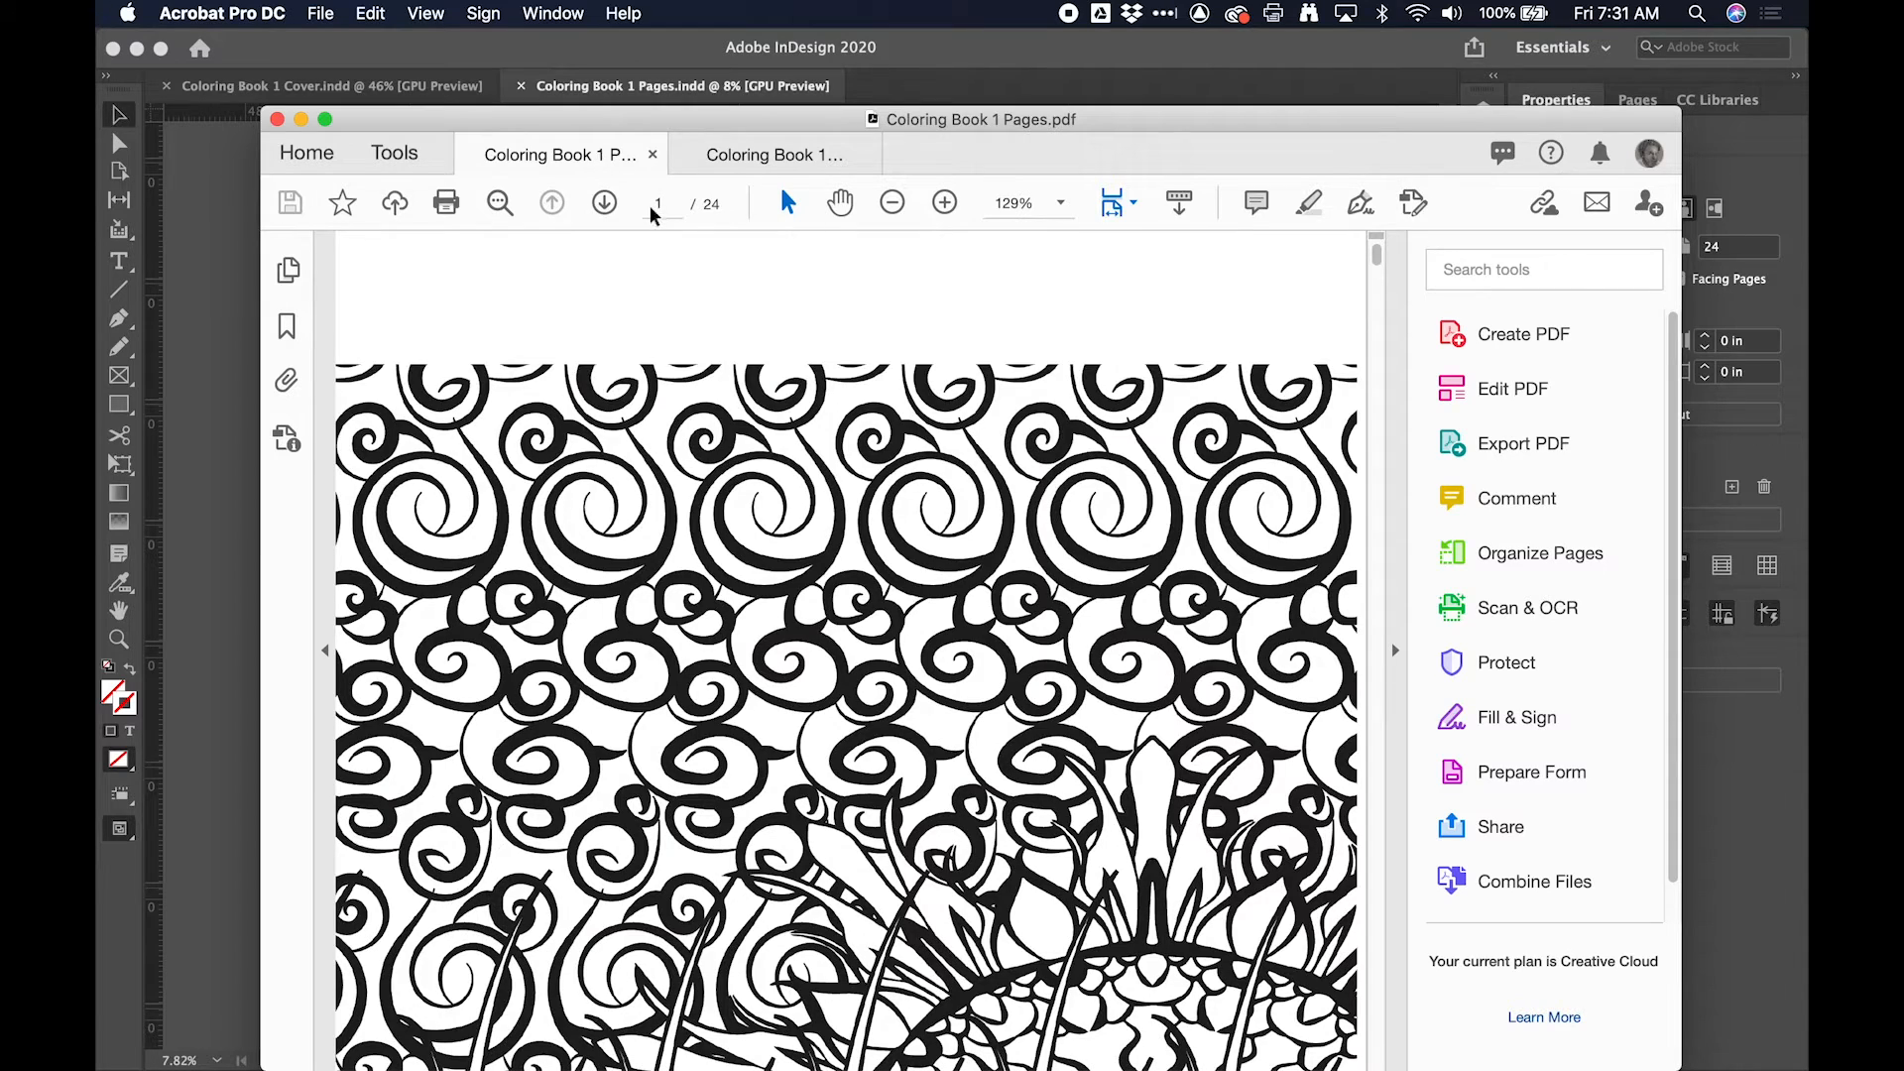
pyautogui.scroll(-4, 627, 385)
pyautogui.scroll(-10, 693, 552)
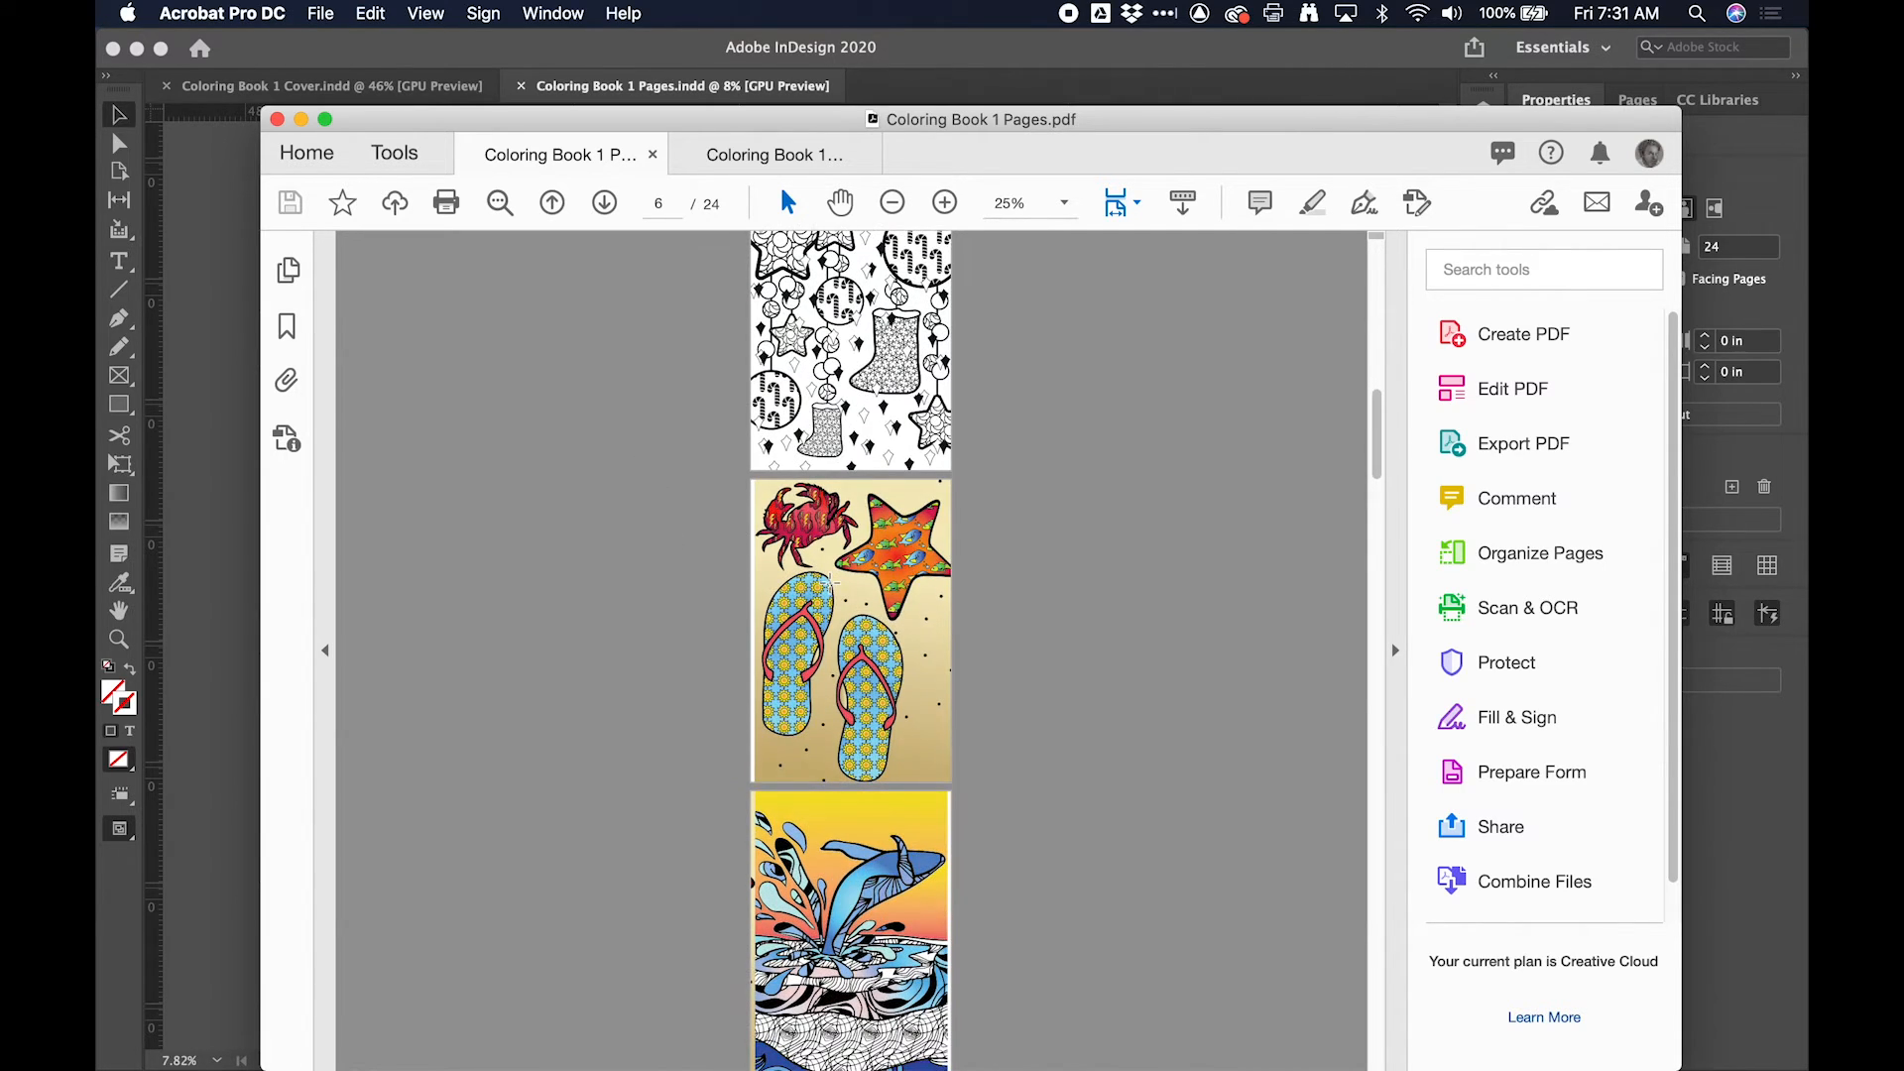
pyautogui.scroll(5, 769, 678)
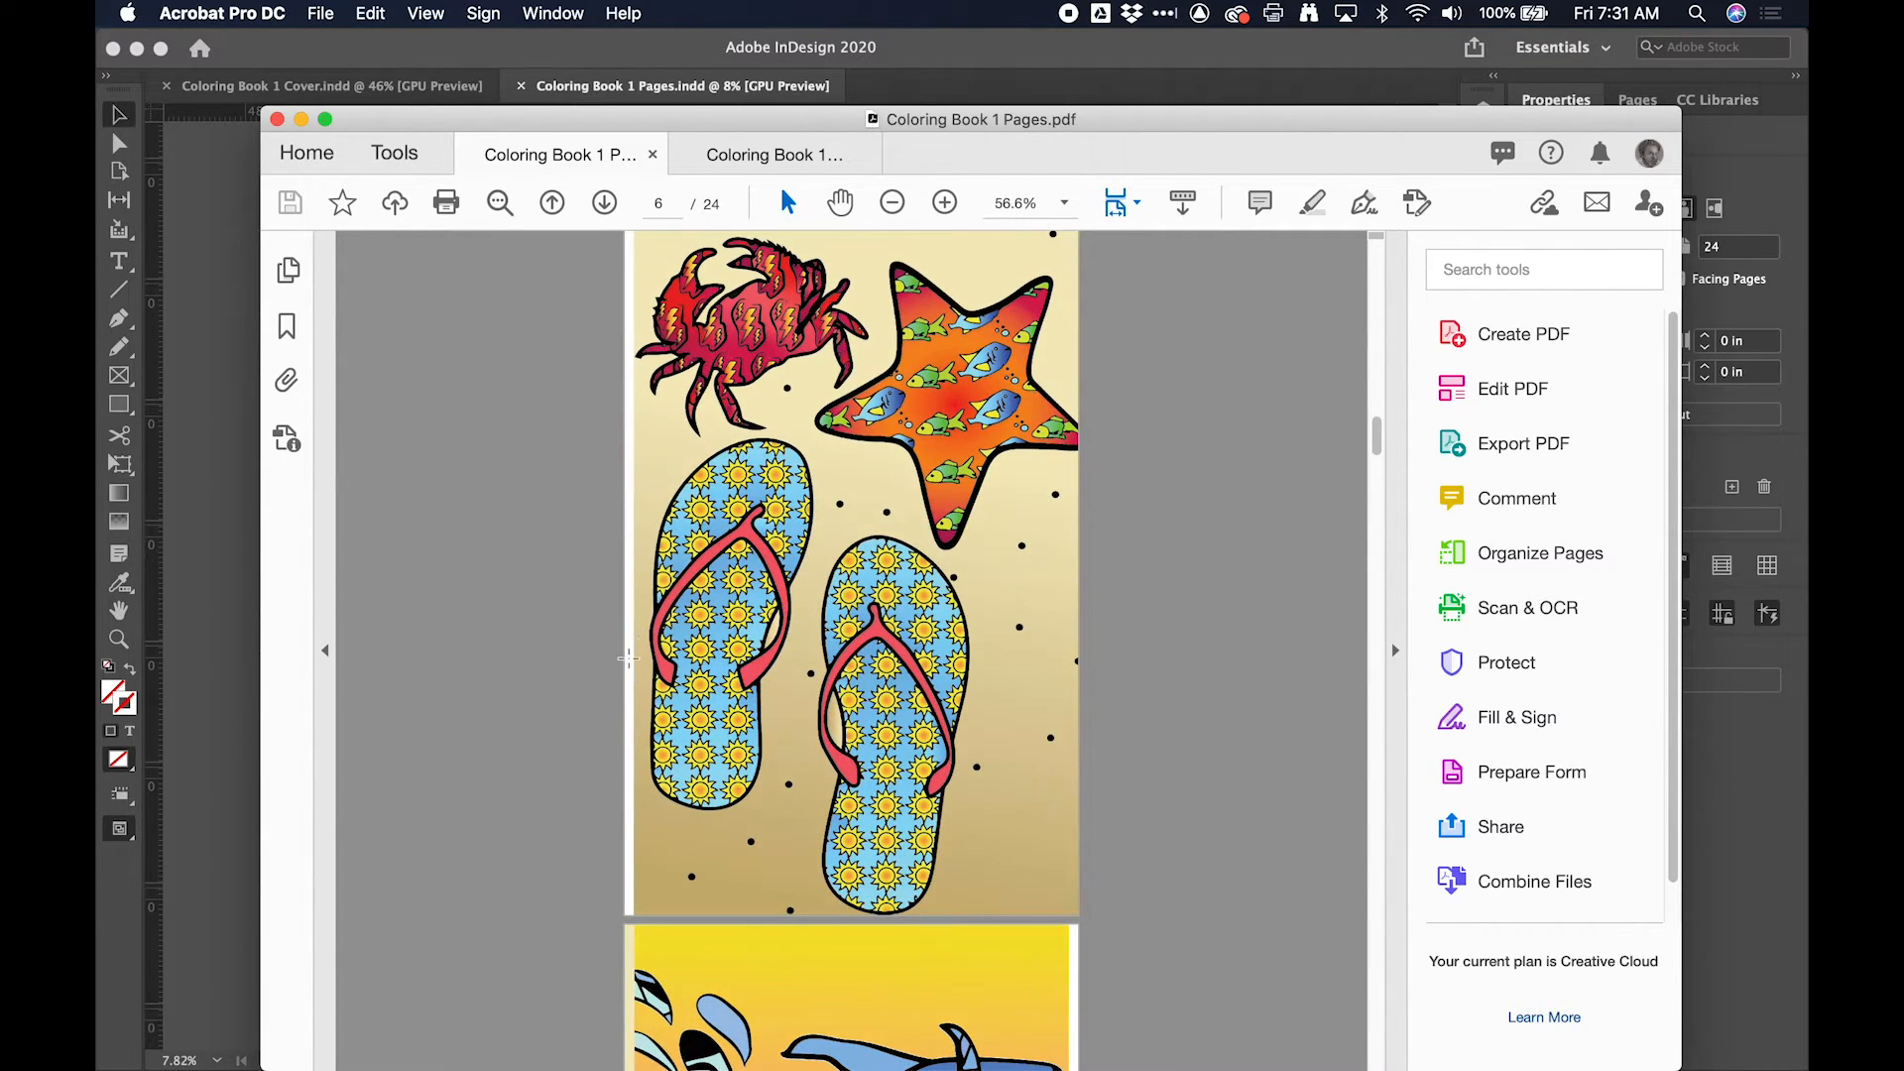
pyautogui.scroll(-15, 732, 710)
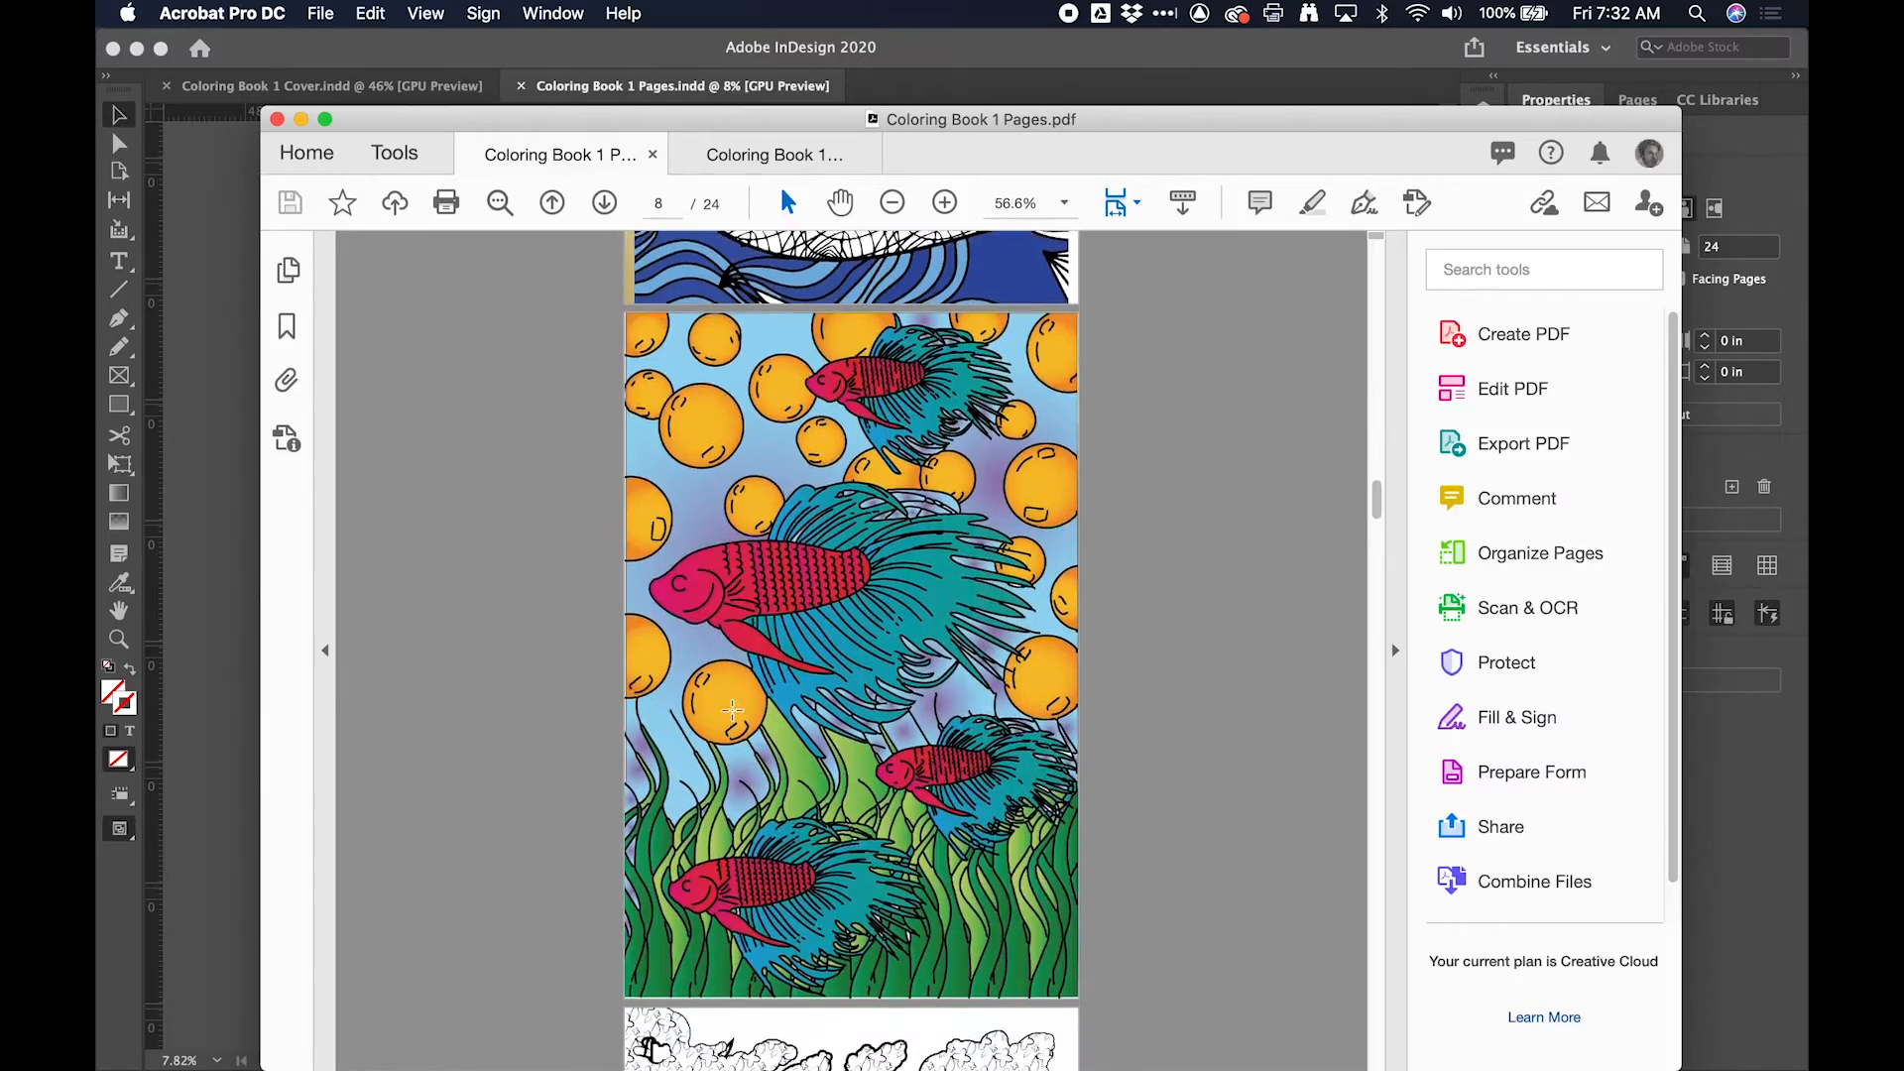
pyautogui.scroll(-8, 833, 595)
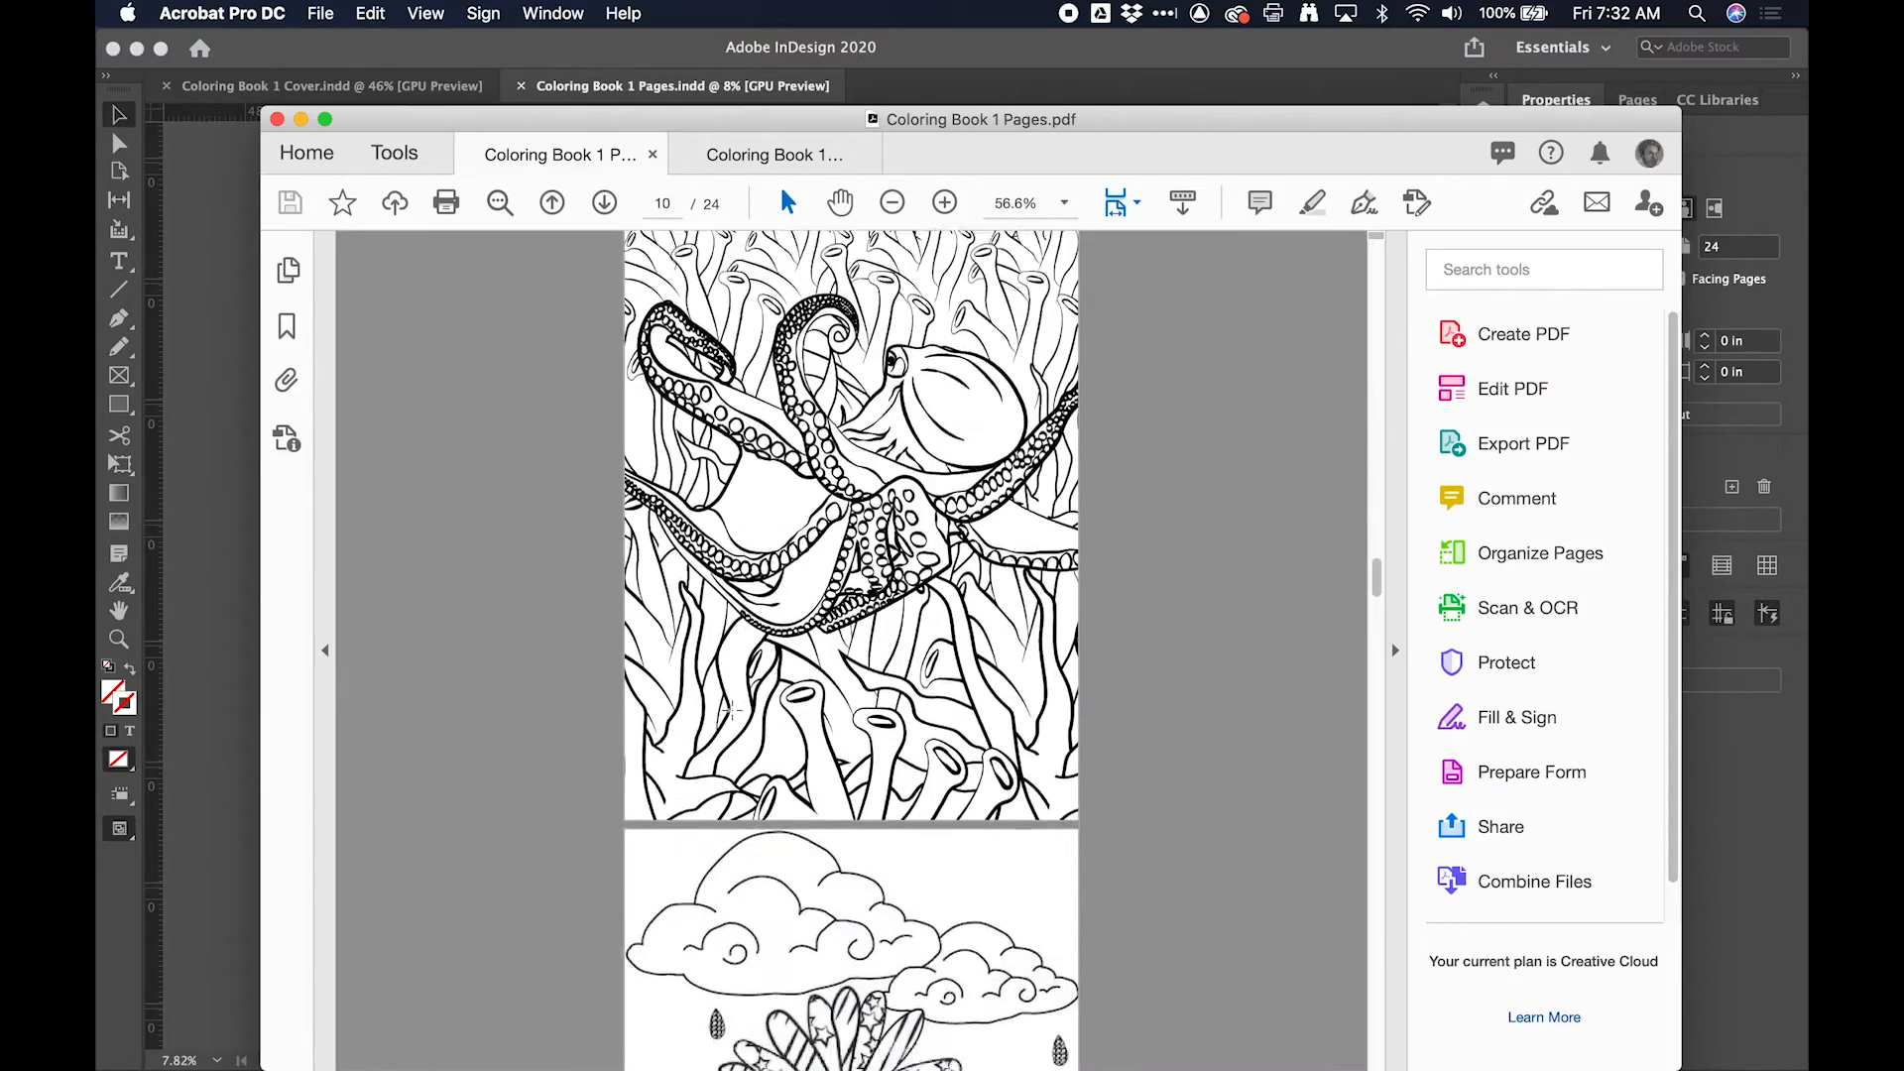
pyautogui.scroll(12, 942, 566)
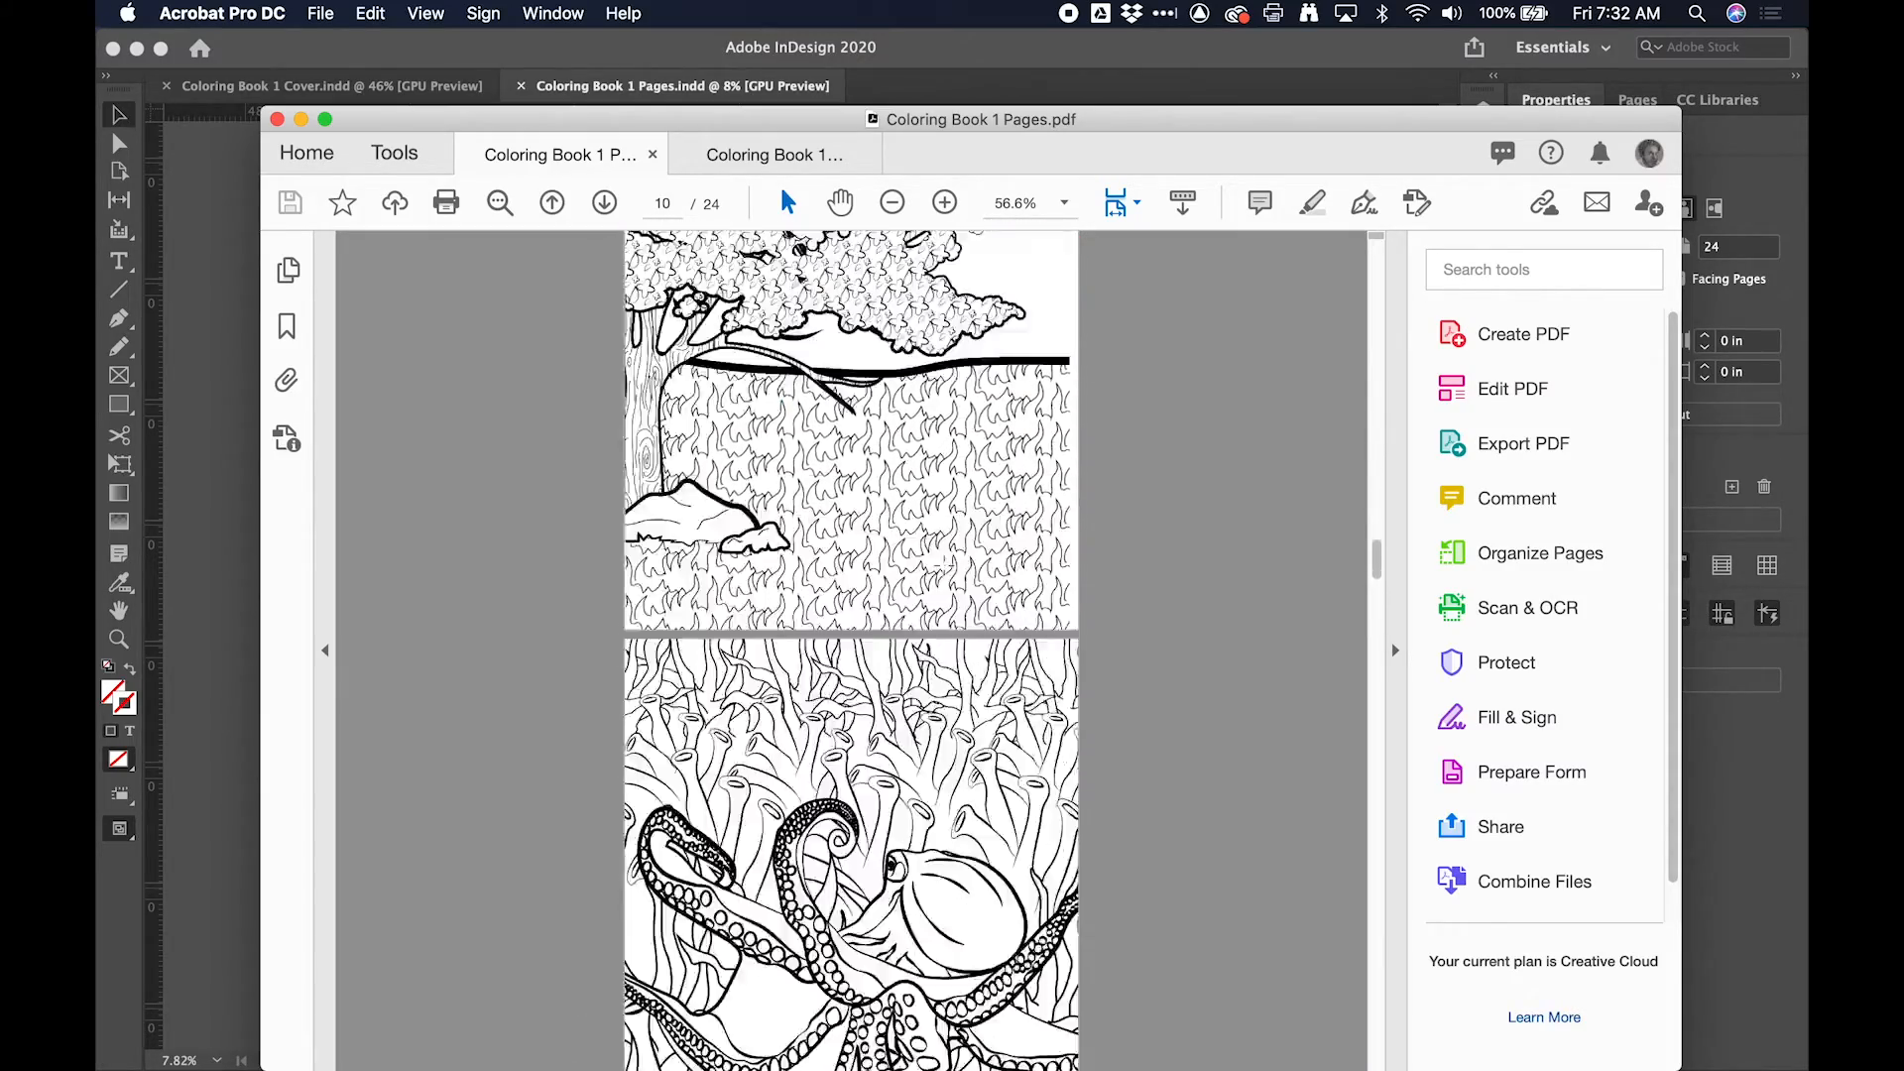
pyautogui.scroll(12, 944, 566)
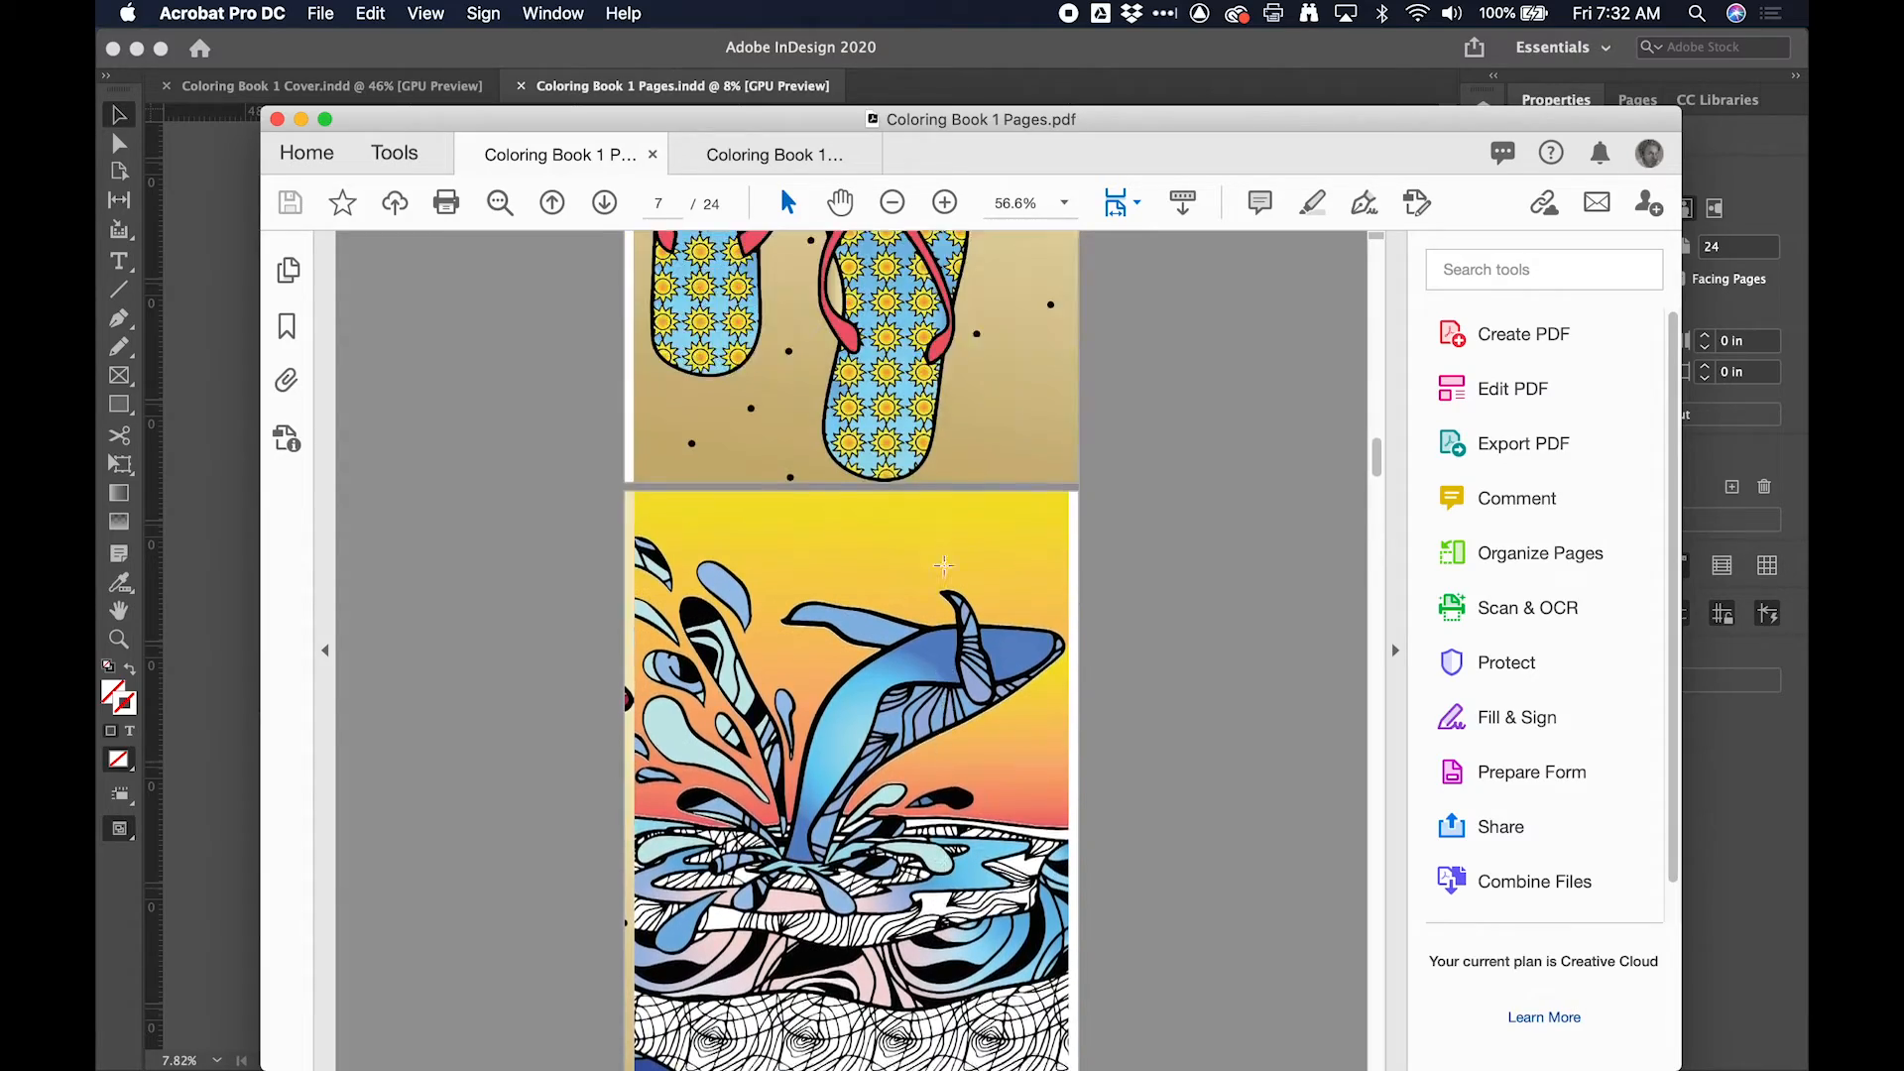
pyautogui.scroll(20, 943, 567)
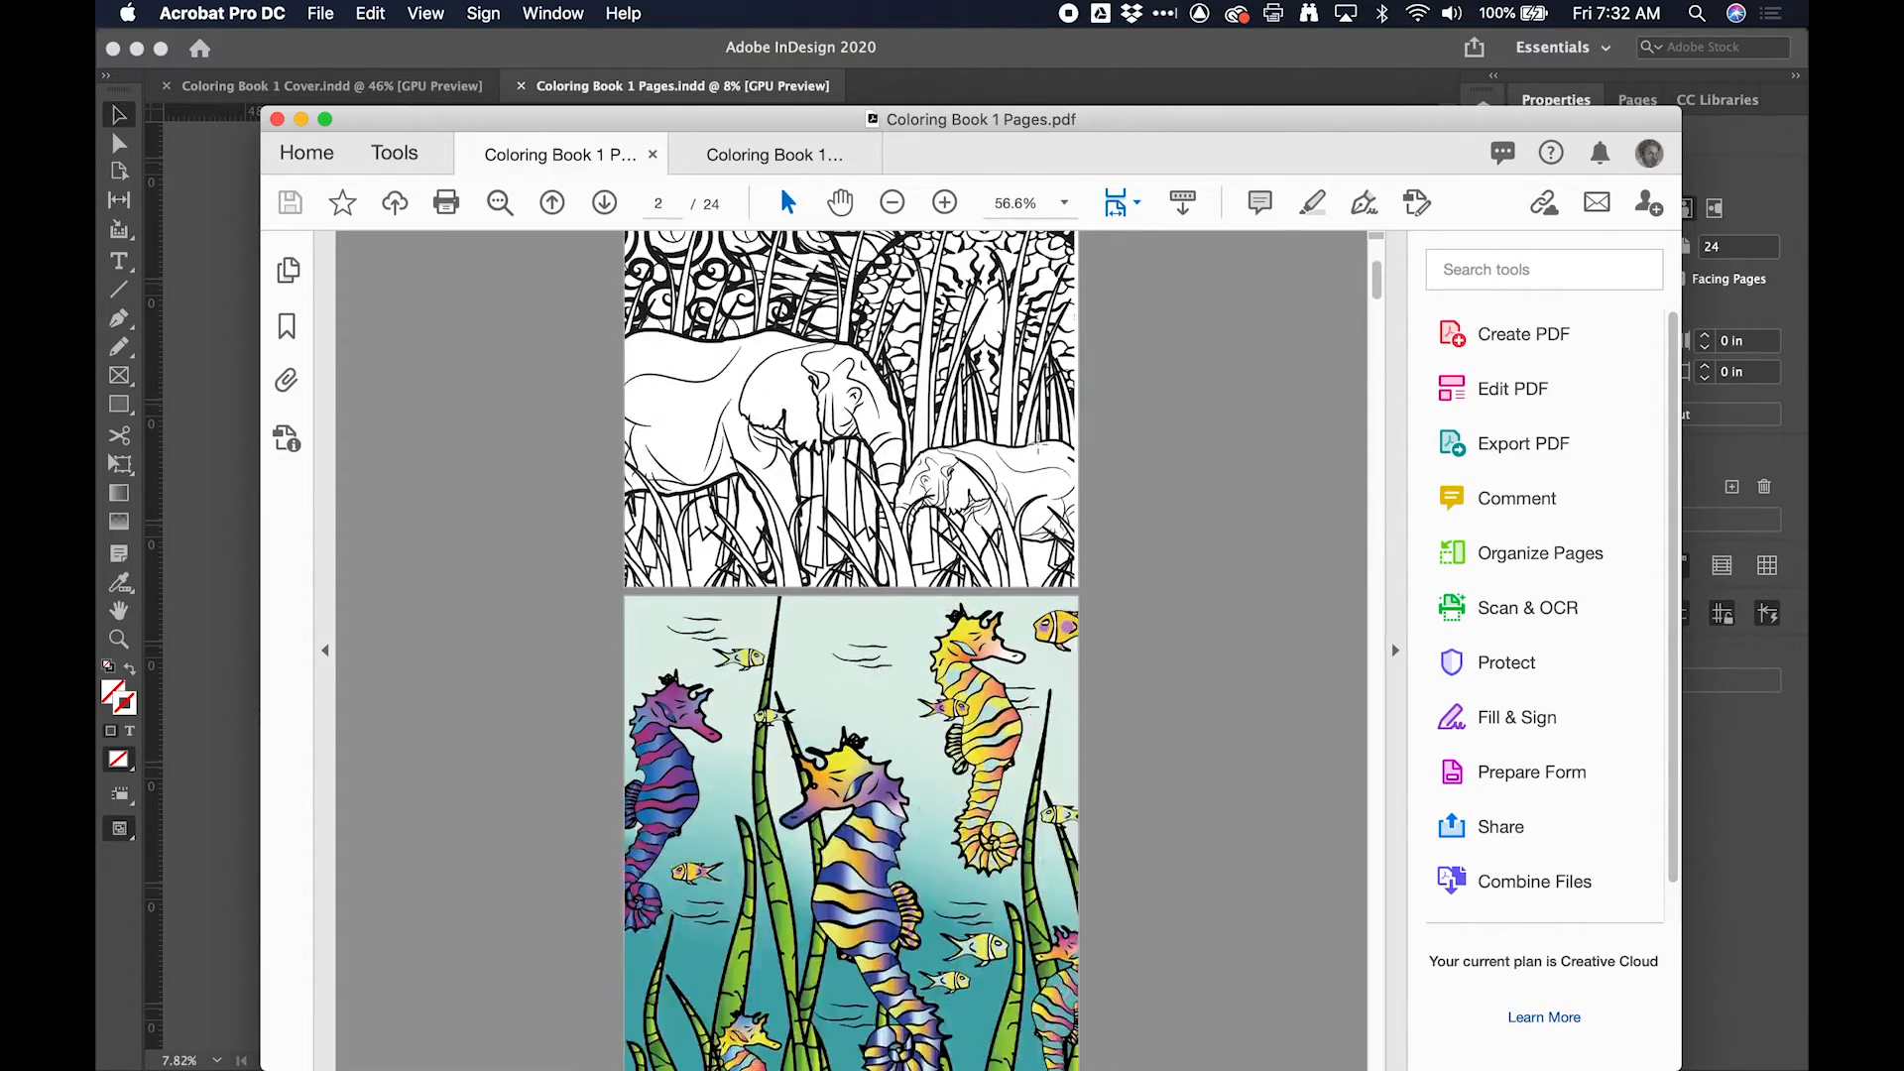
pyautogui.click(279, 120)
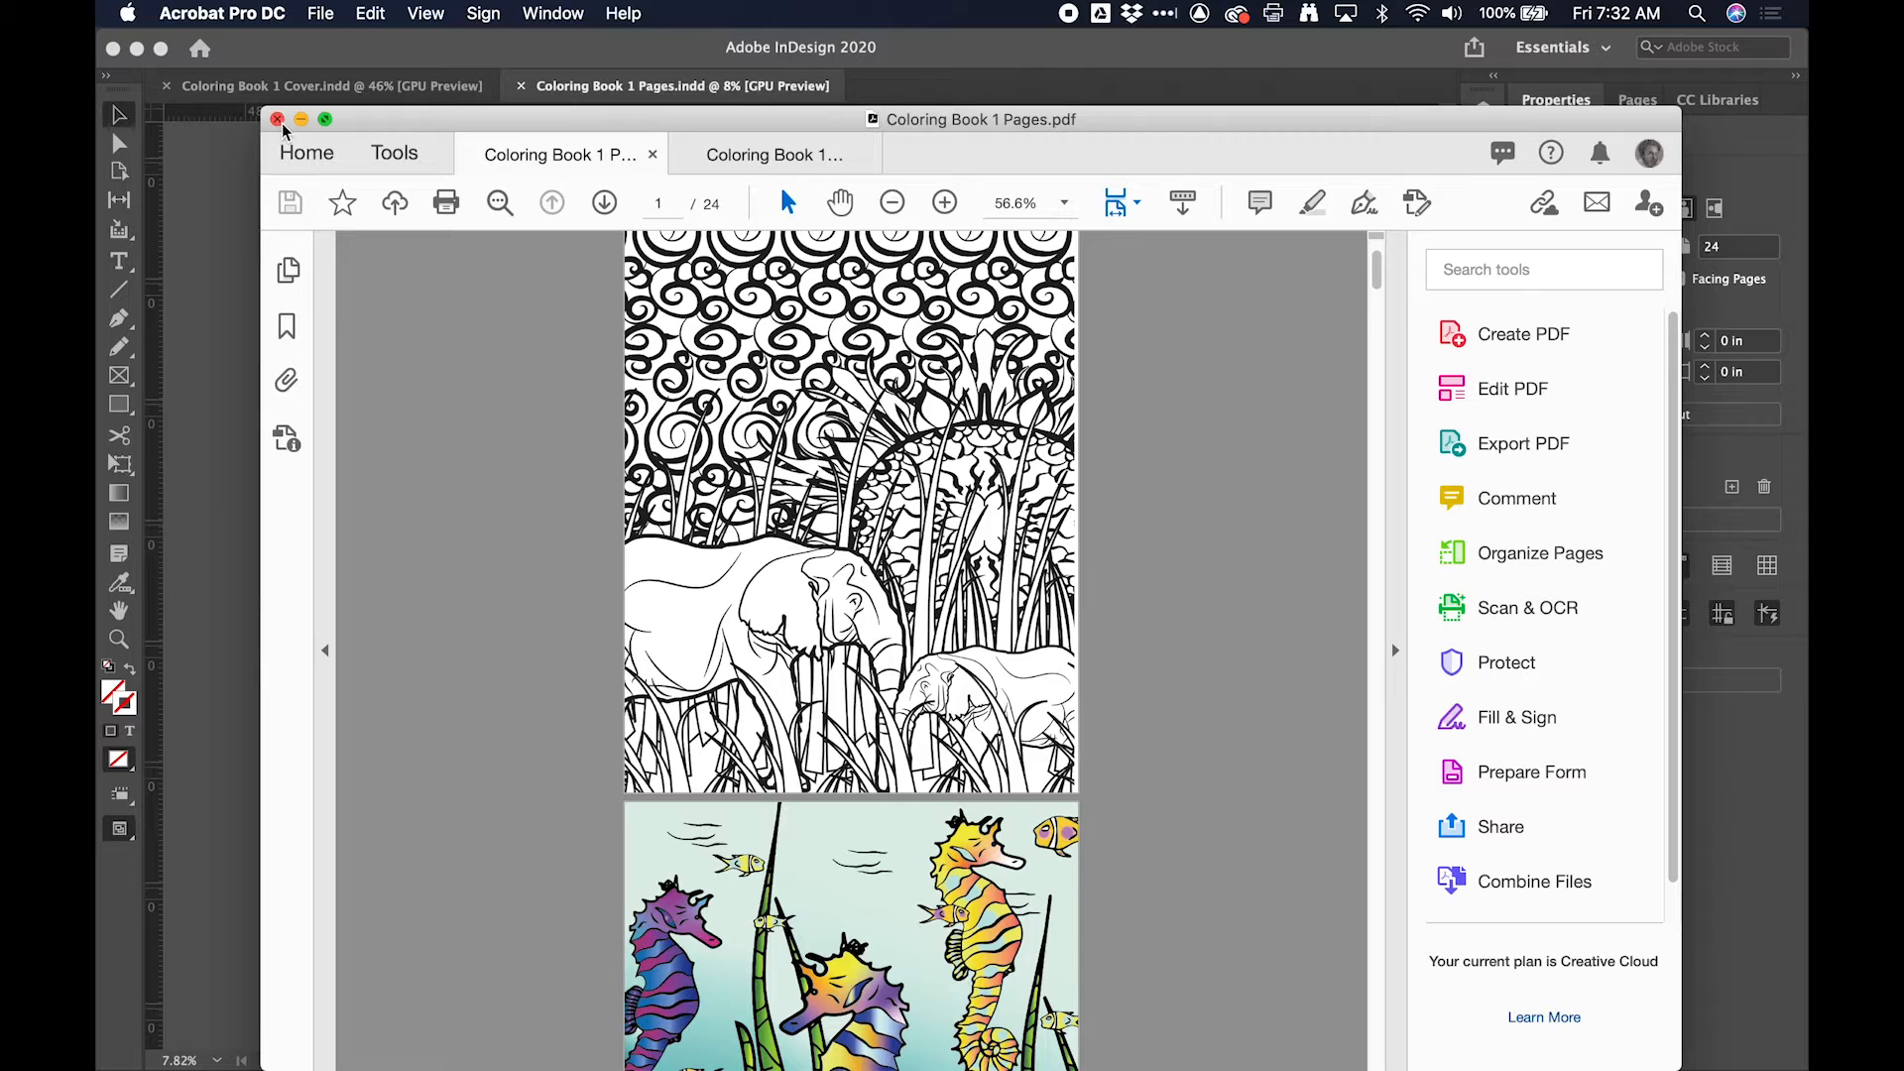
pyautogui.click(812, 587)
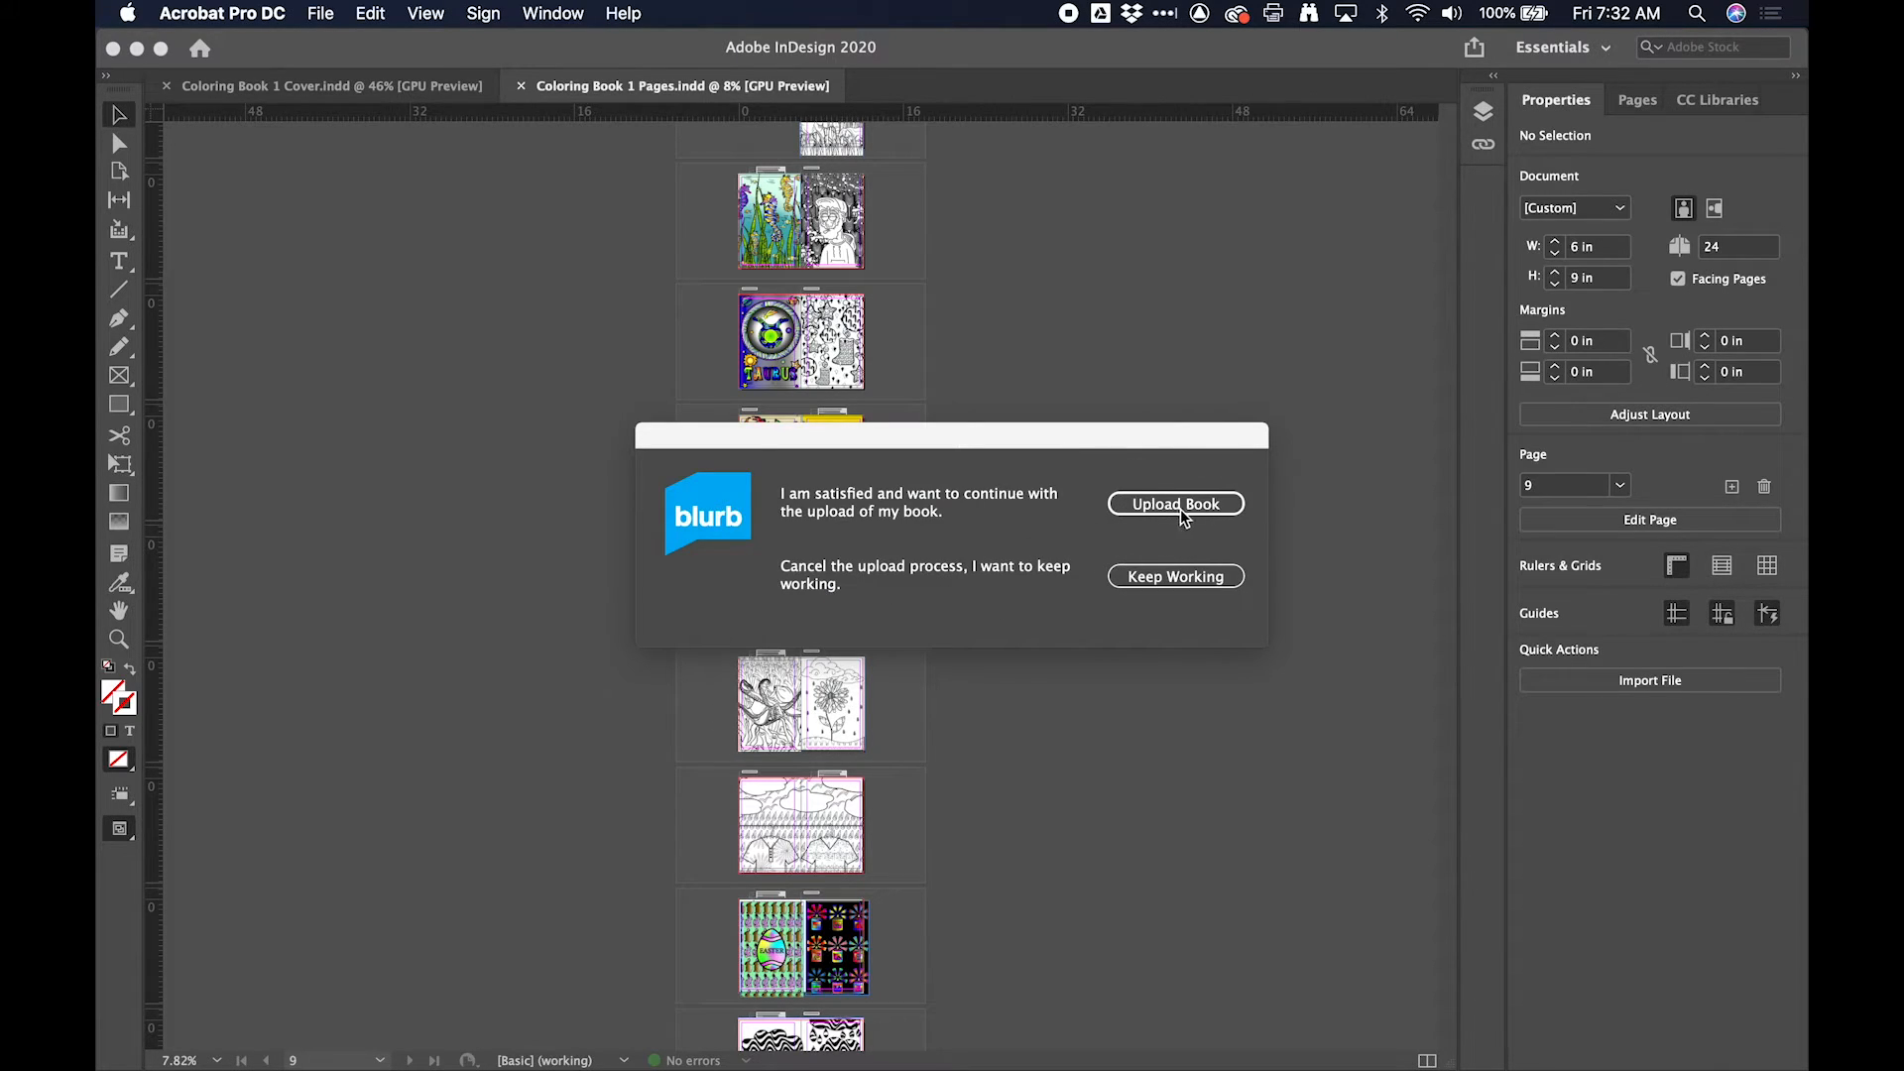
# Step: Cancel the Blurb upload to keep working, closing Book Creator and the Sharing For Review notice
pyautogui.click(1187, 586)
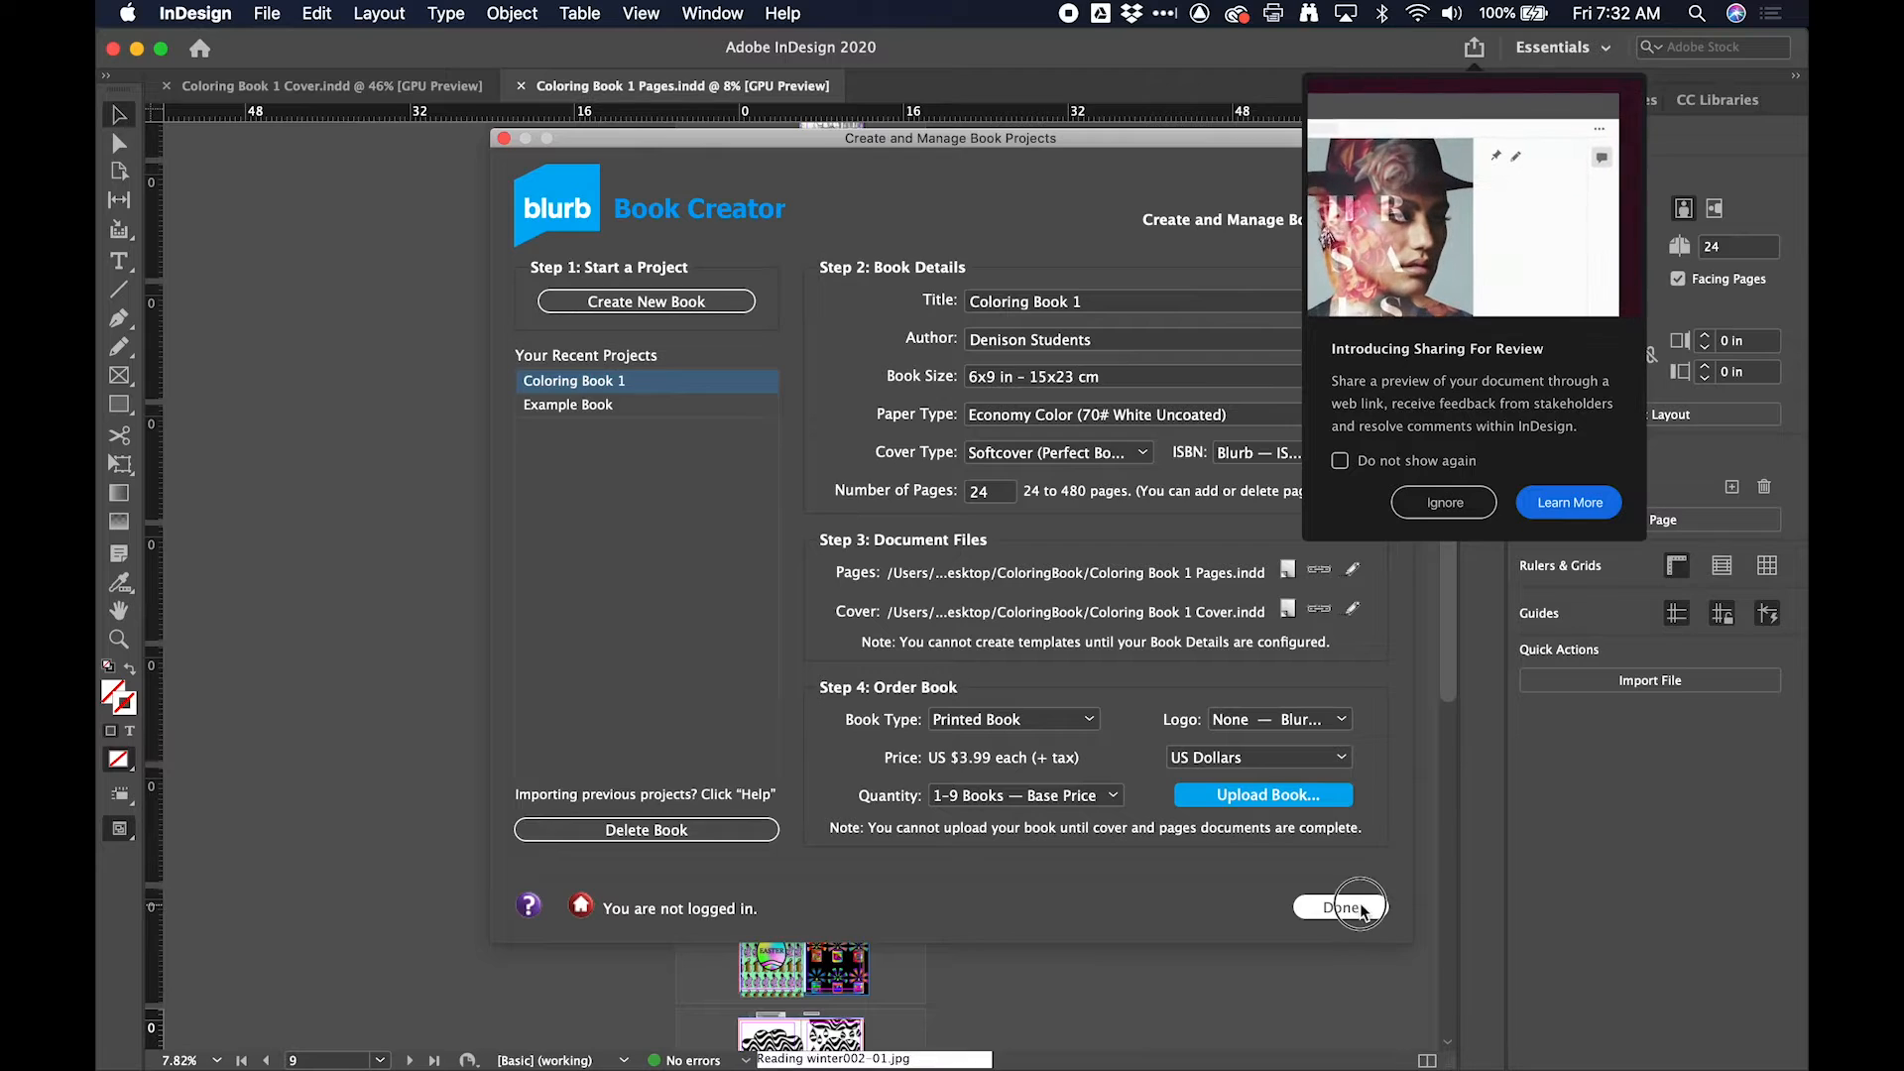
pyautogui.click(1341, 907)
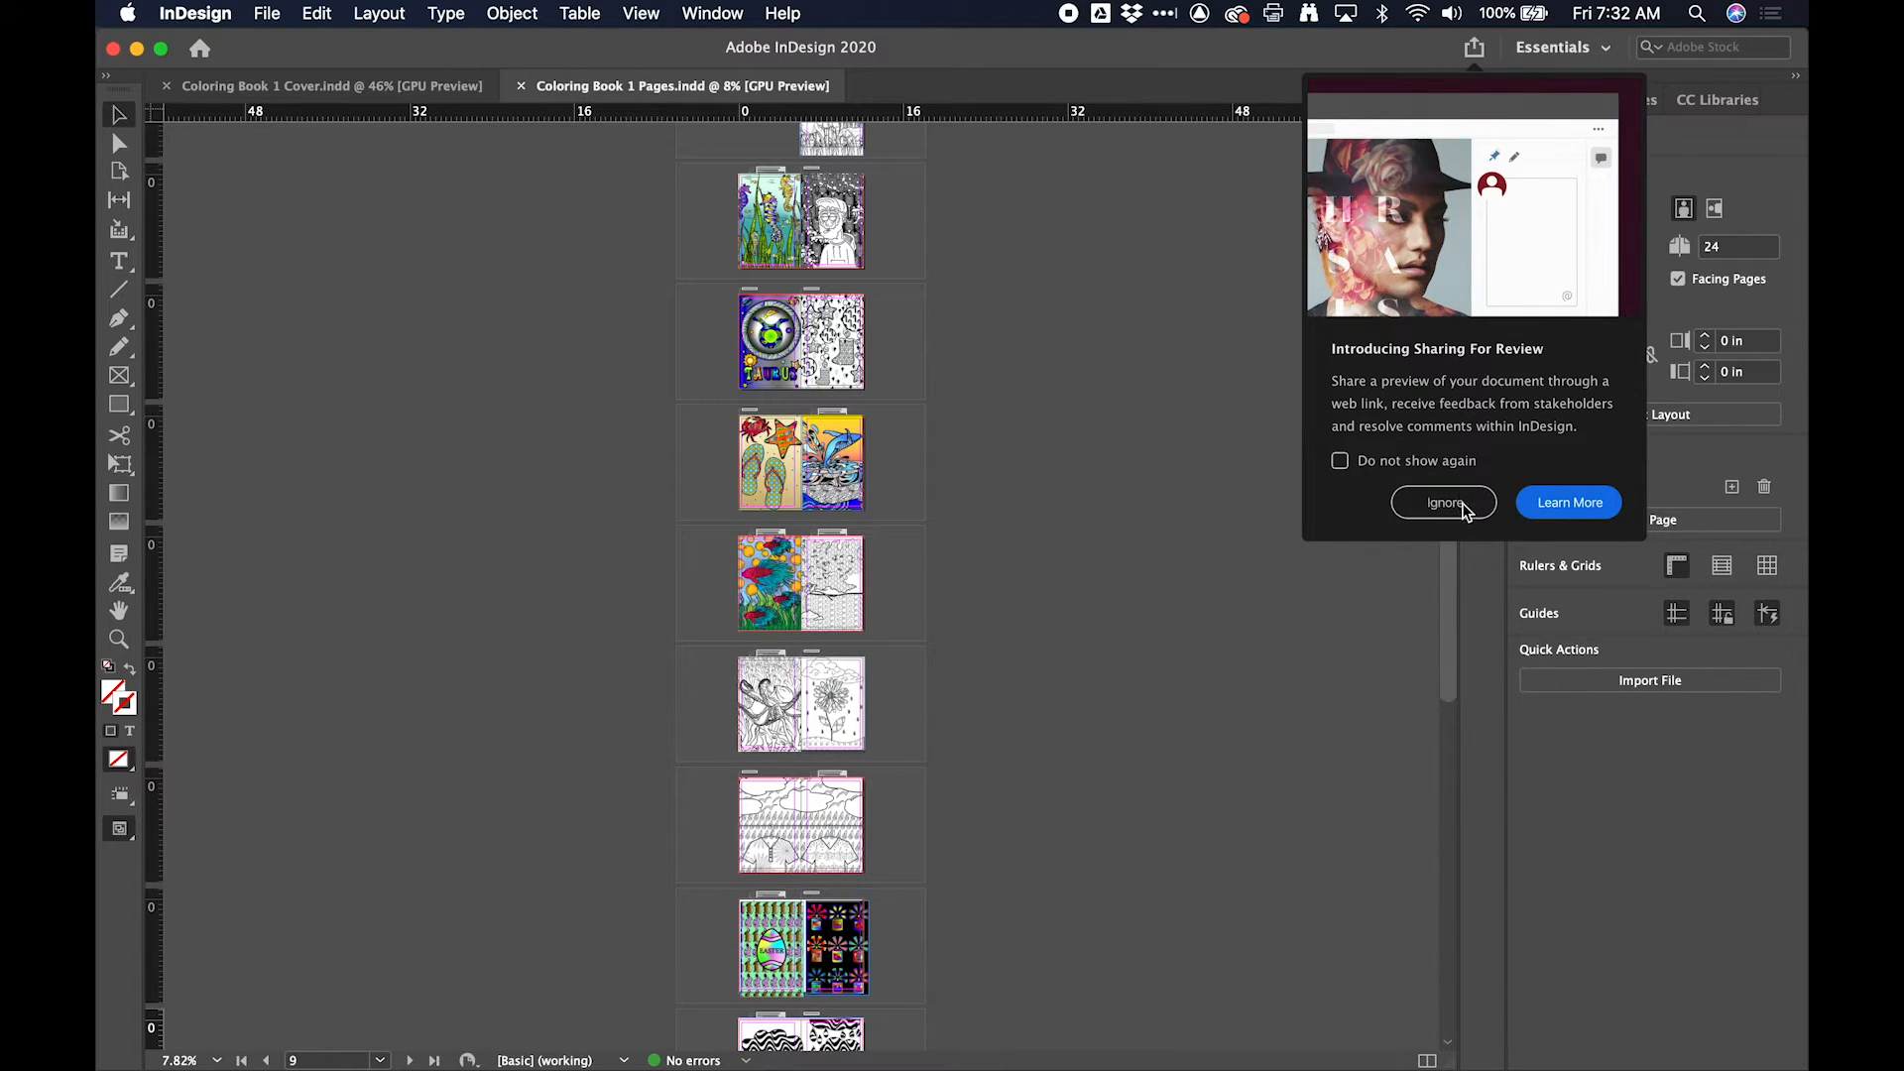
pyautogui.click(1341, 461)
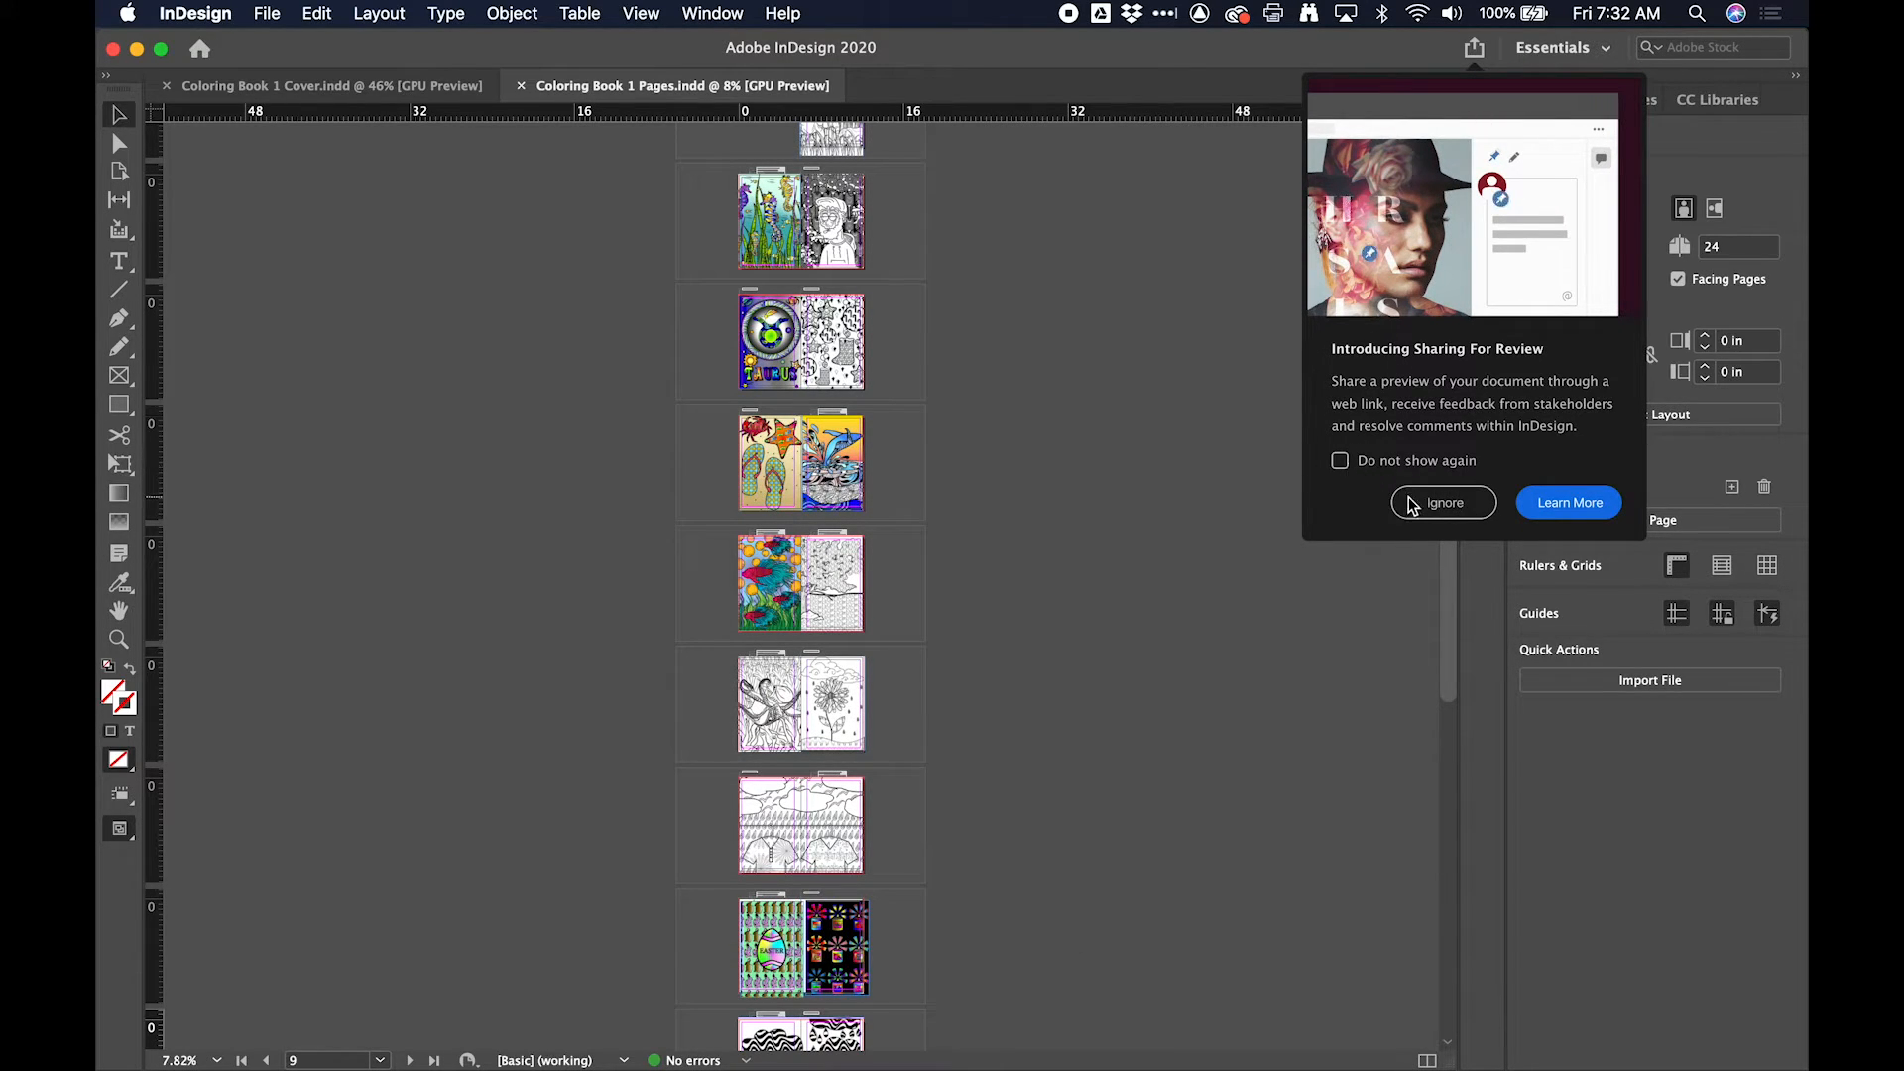
pyautogui.click(1440, 502)
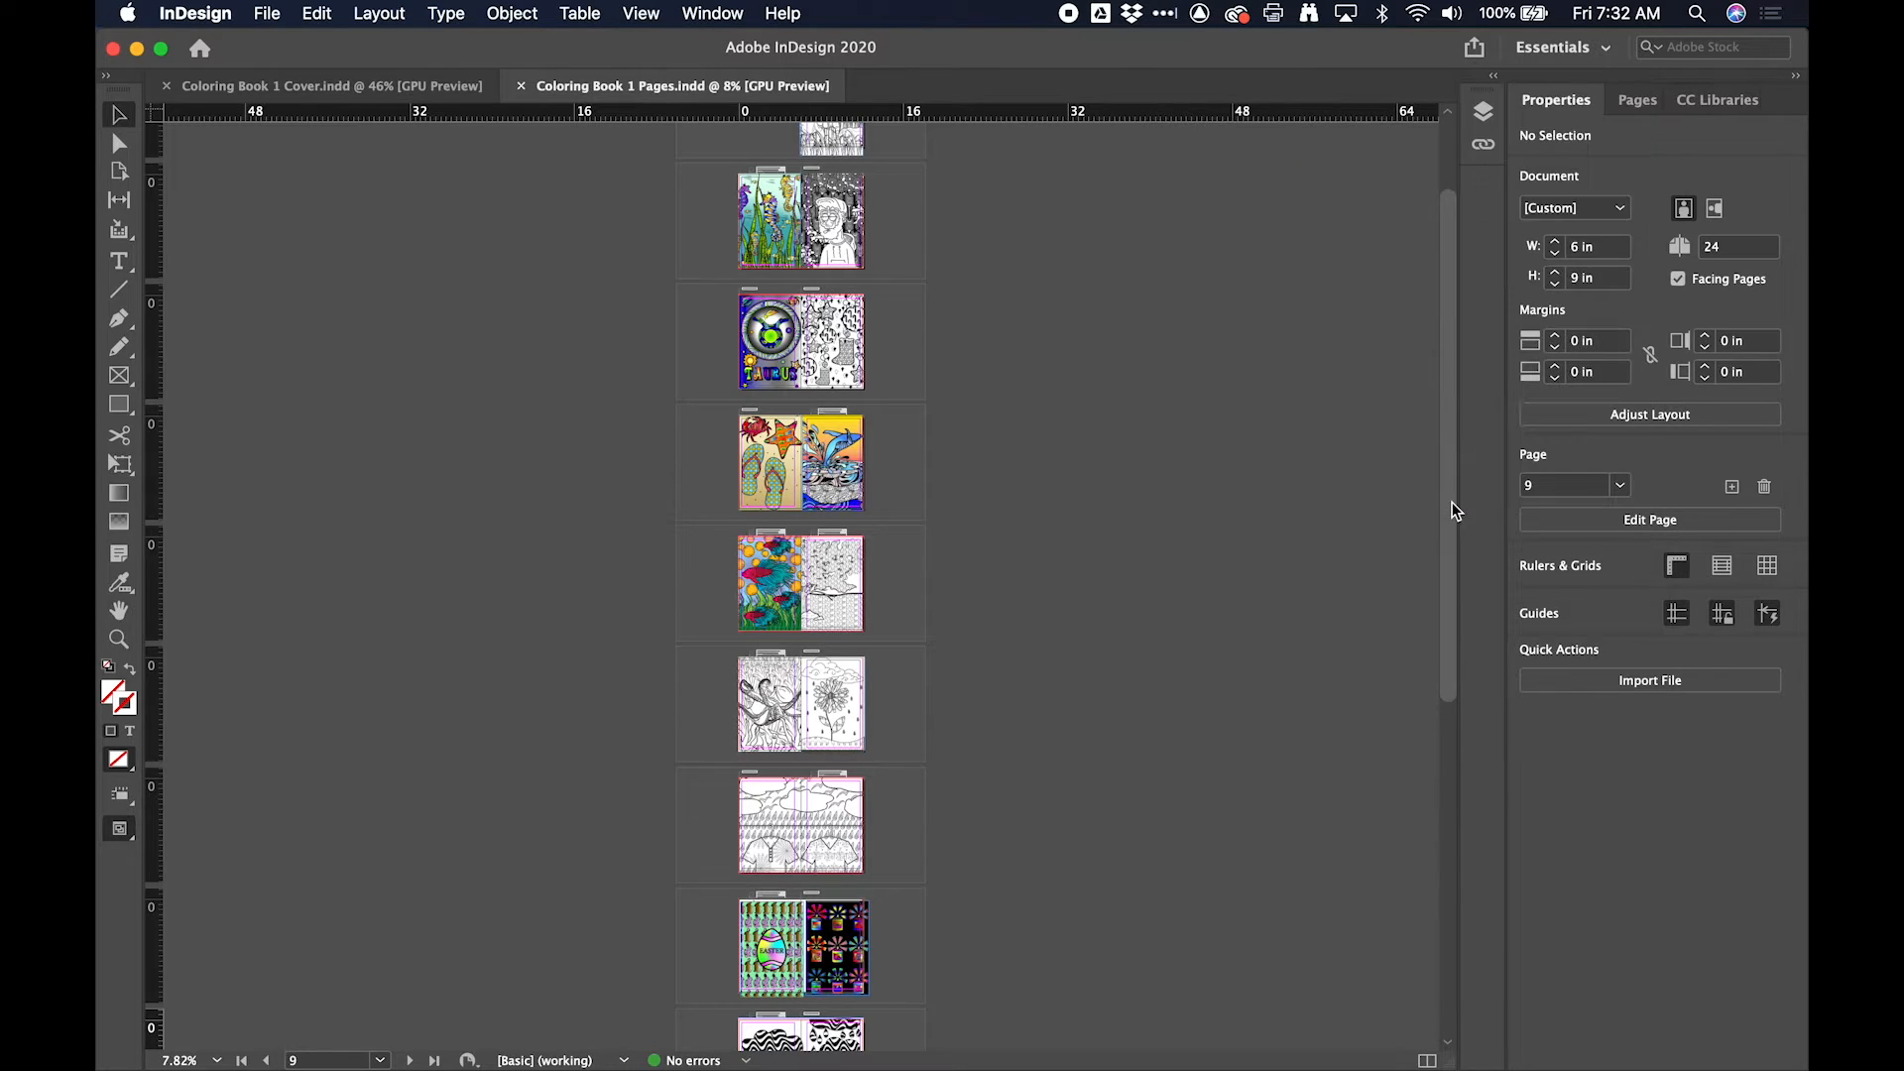
# Step: Examine the spreads of the pages document, including the unfilled ones near the end
pyautogui.scroll(1, 862, 395)
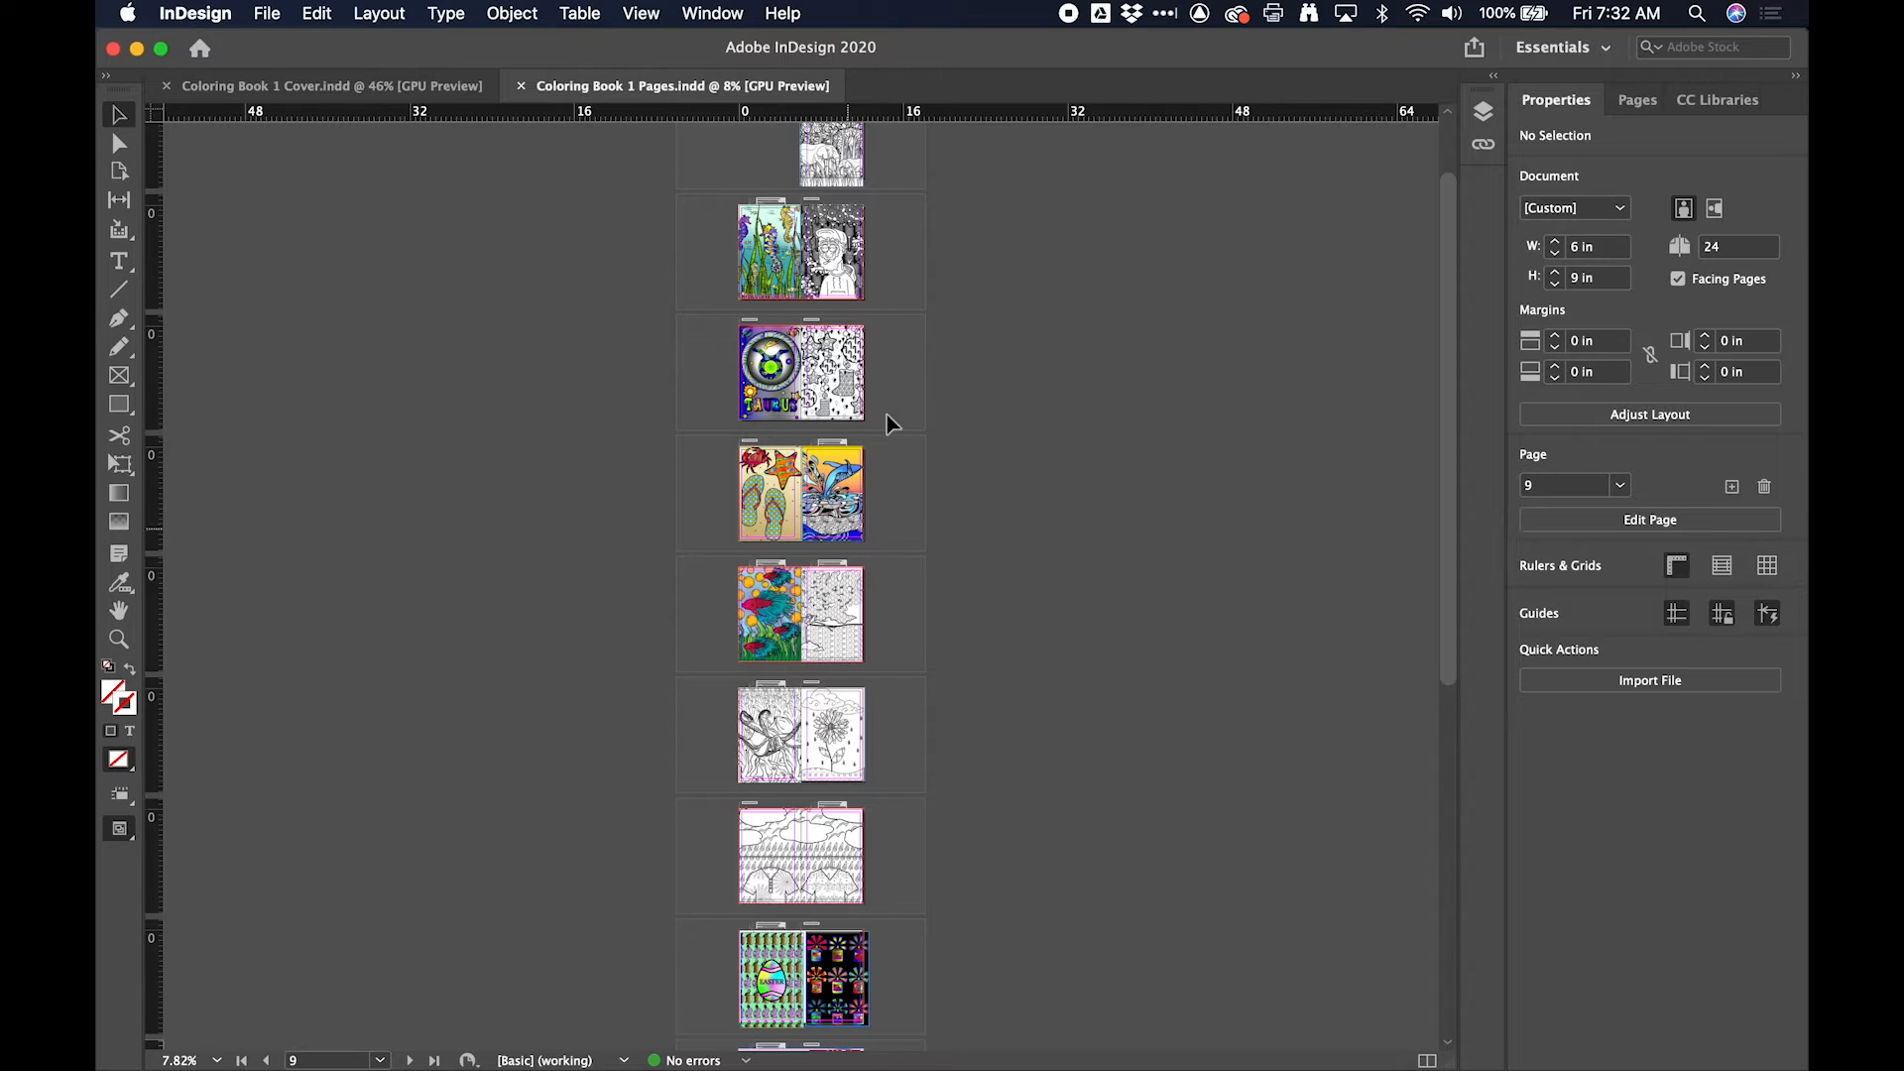
pyautogui.scroll(-1, 801, 786)
pyautogui.scroll(-10, 801, 786)
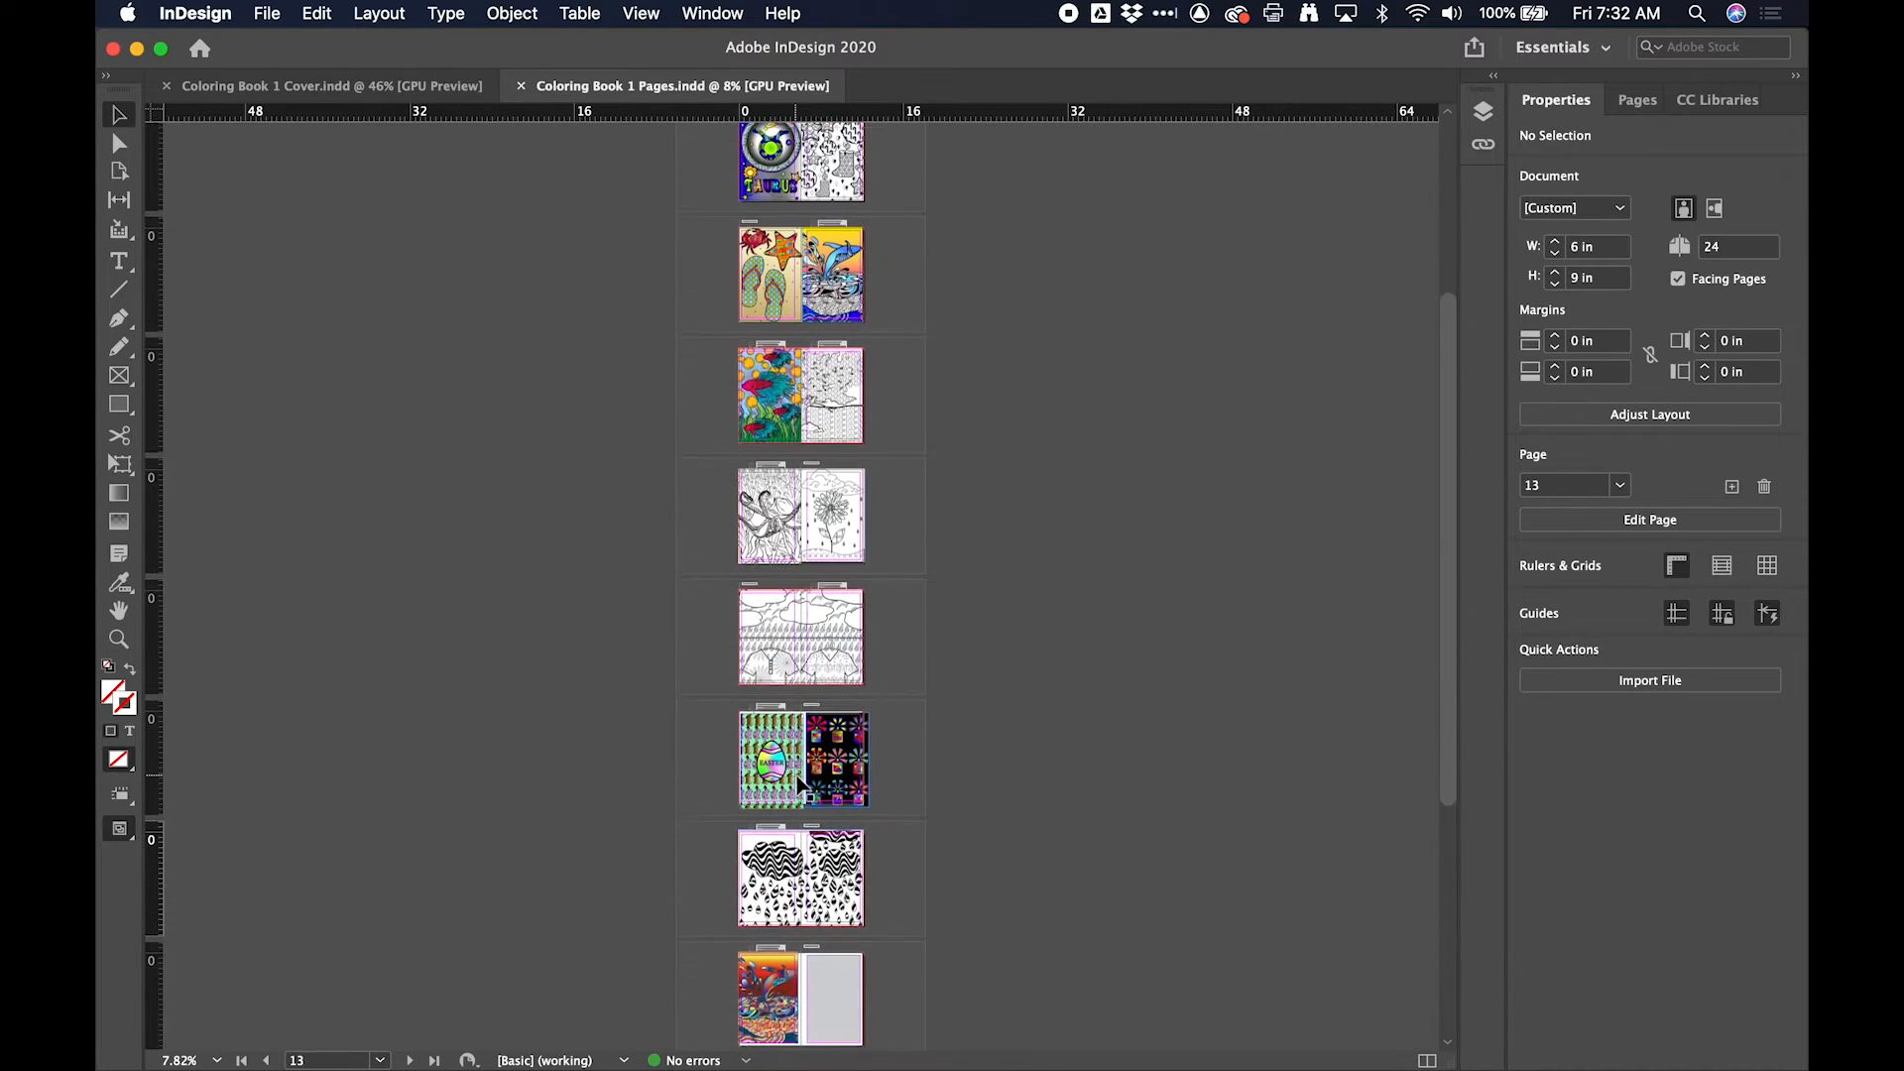
pyautogui.scroll(-4, 802, 786)
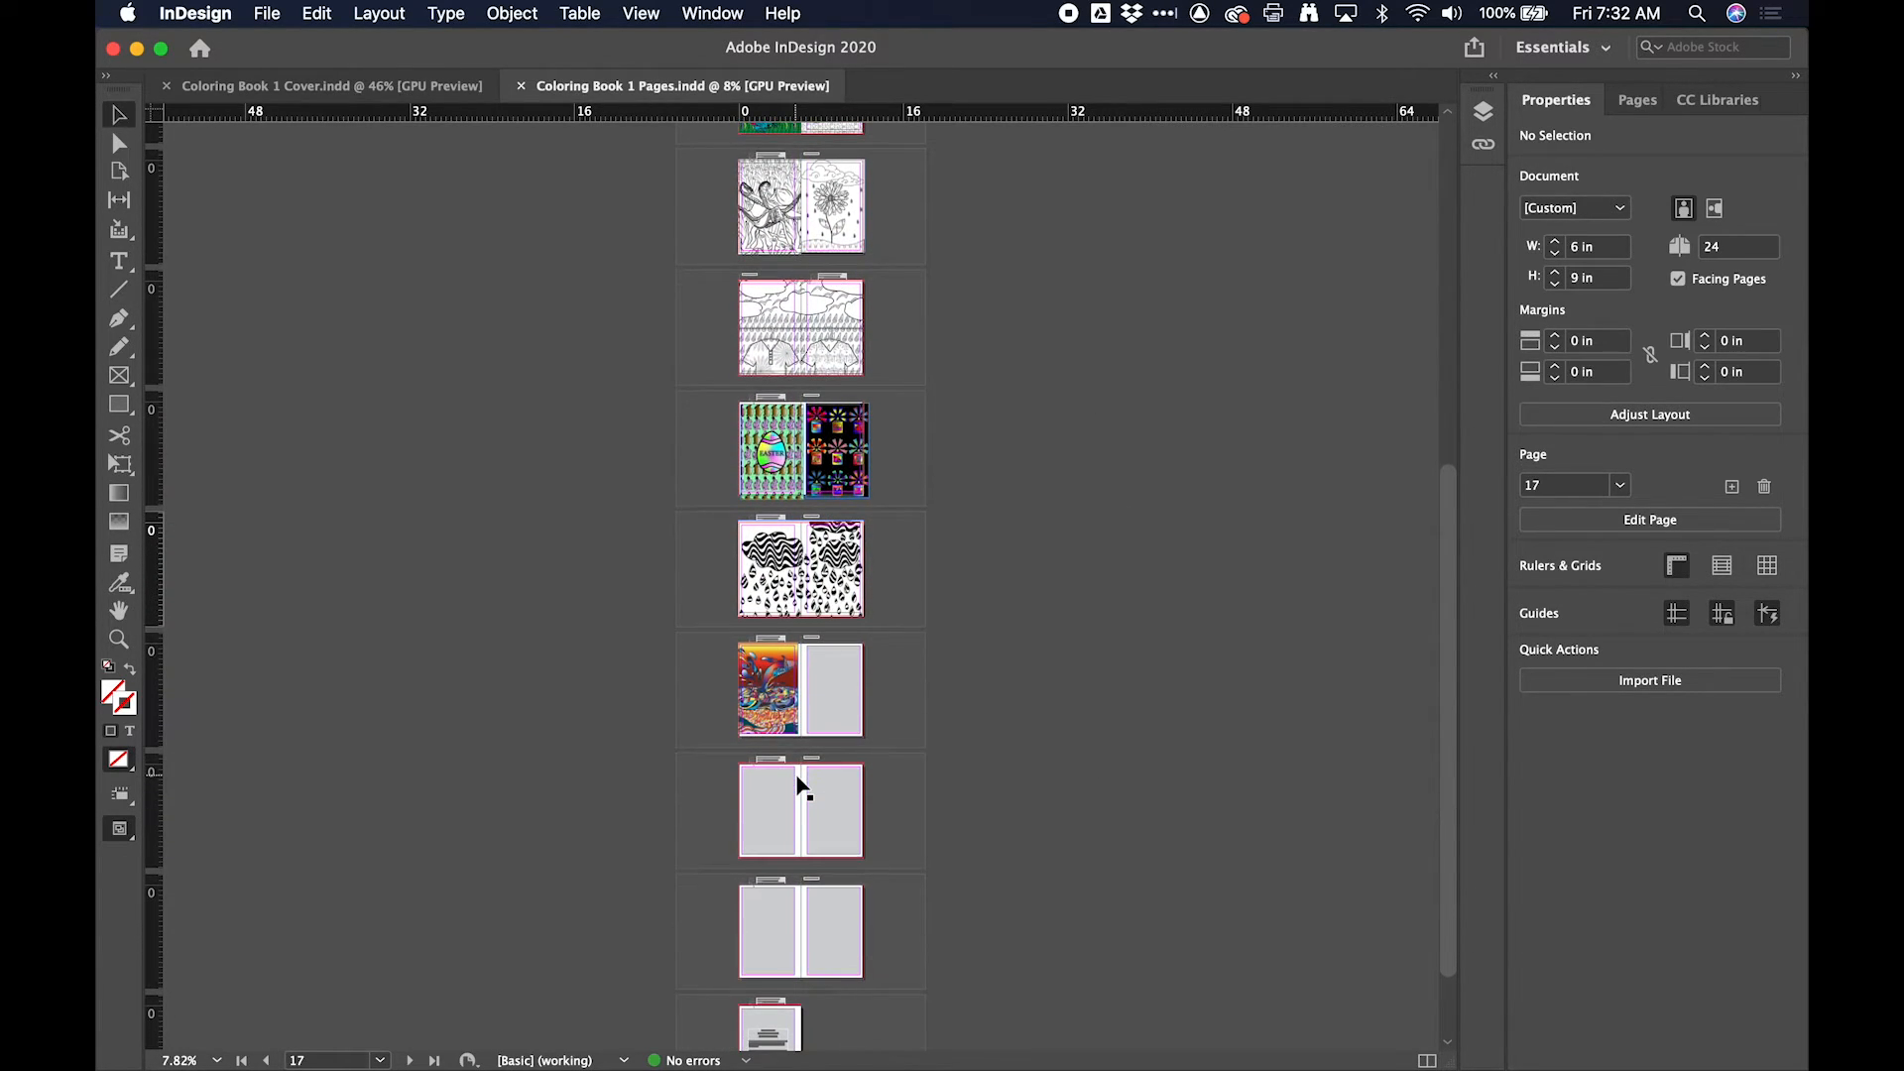
pyautogui.scroll(15, 804, 788)
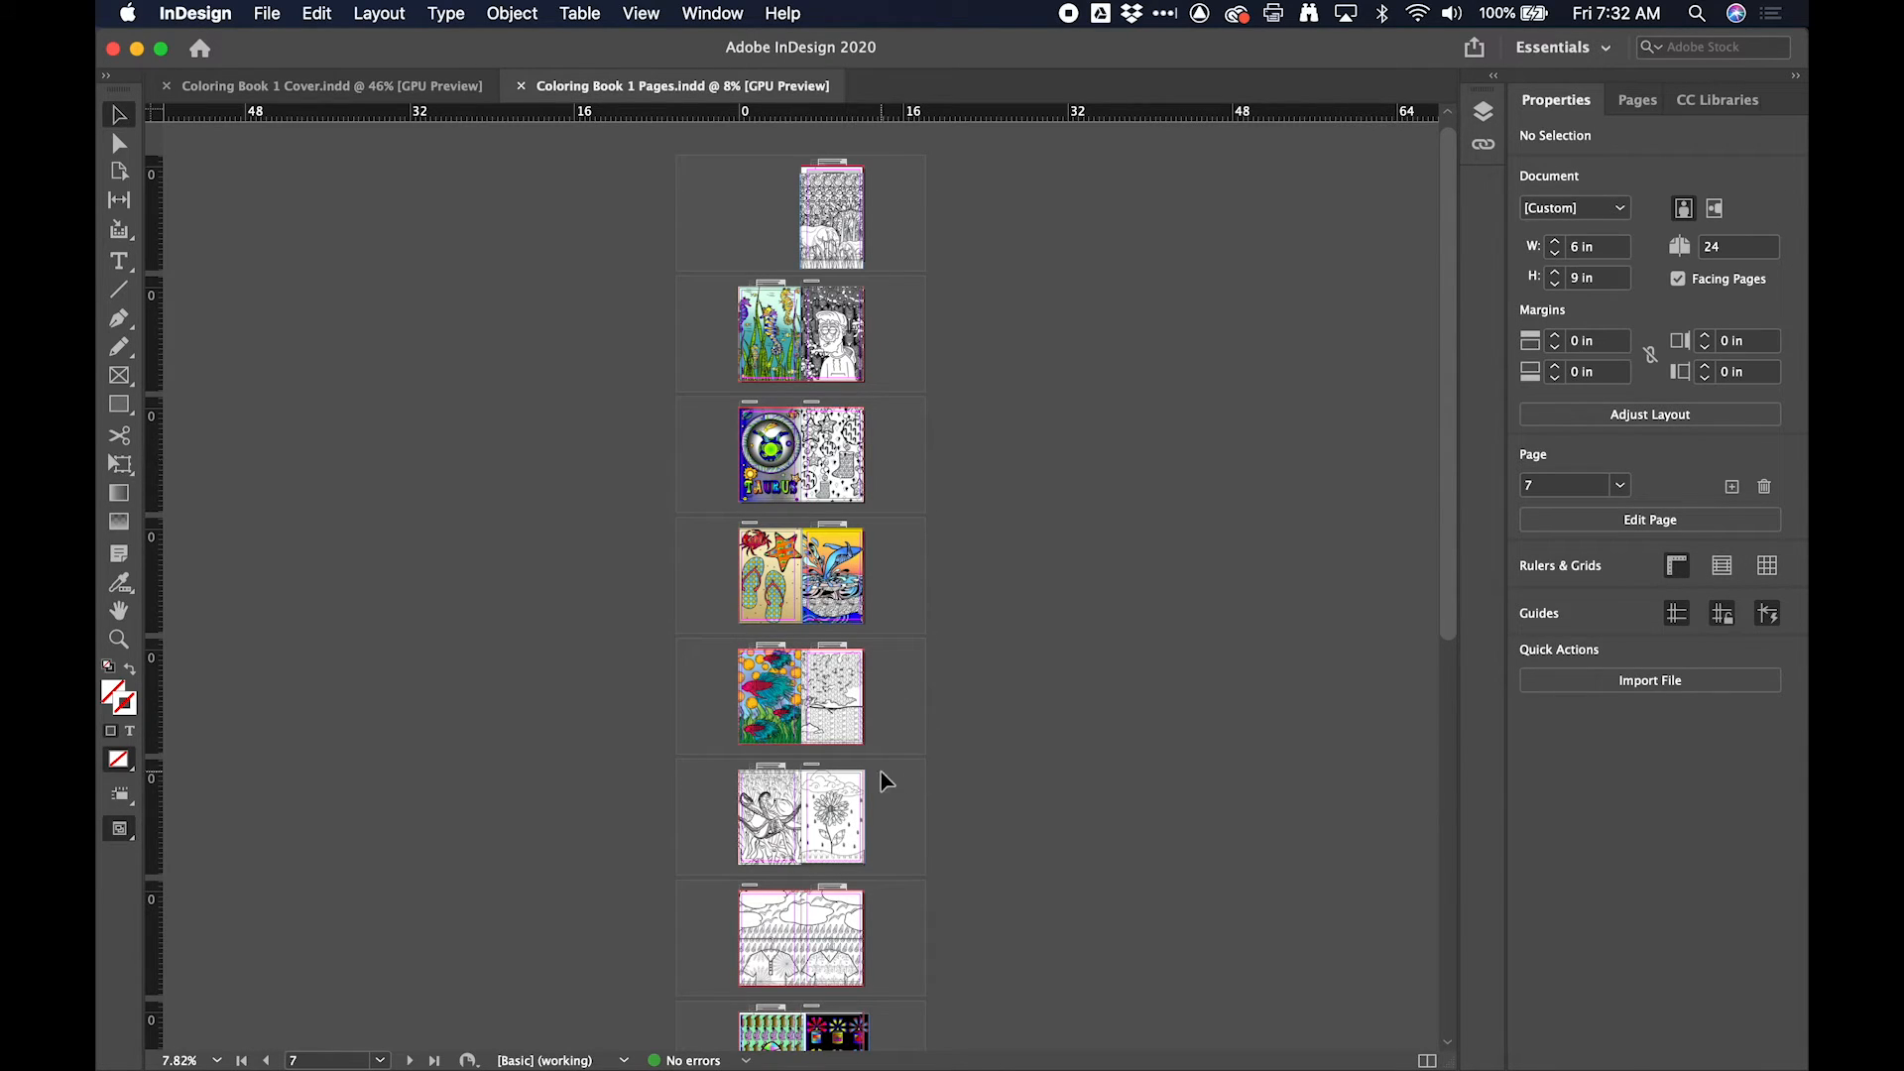
pyautogui.scroll(-2, 830, 821)
pyautogui.scroll(-1, 830, 822)
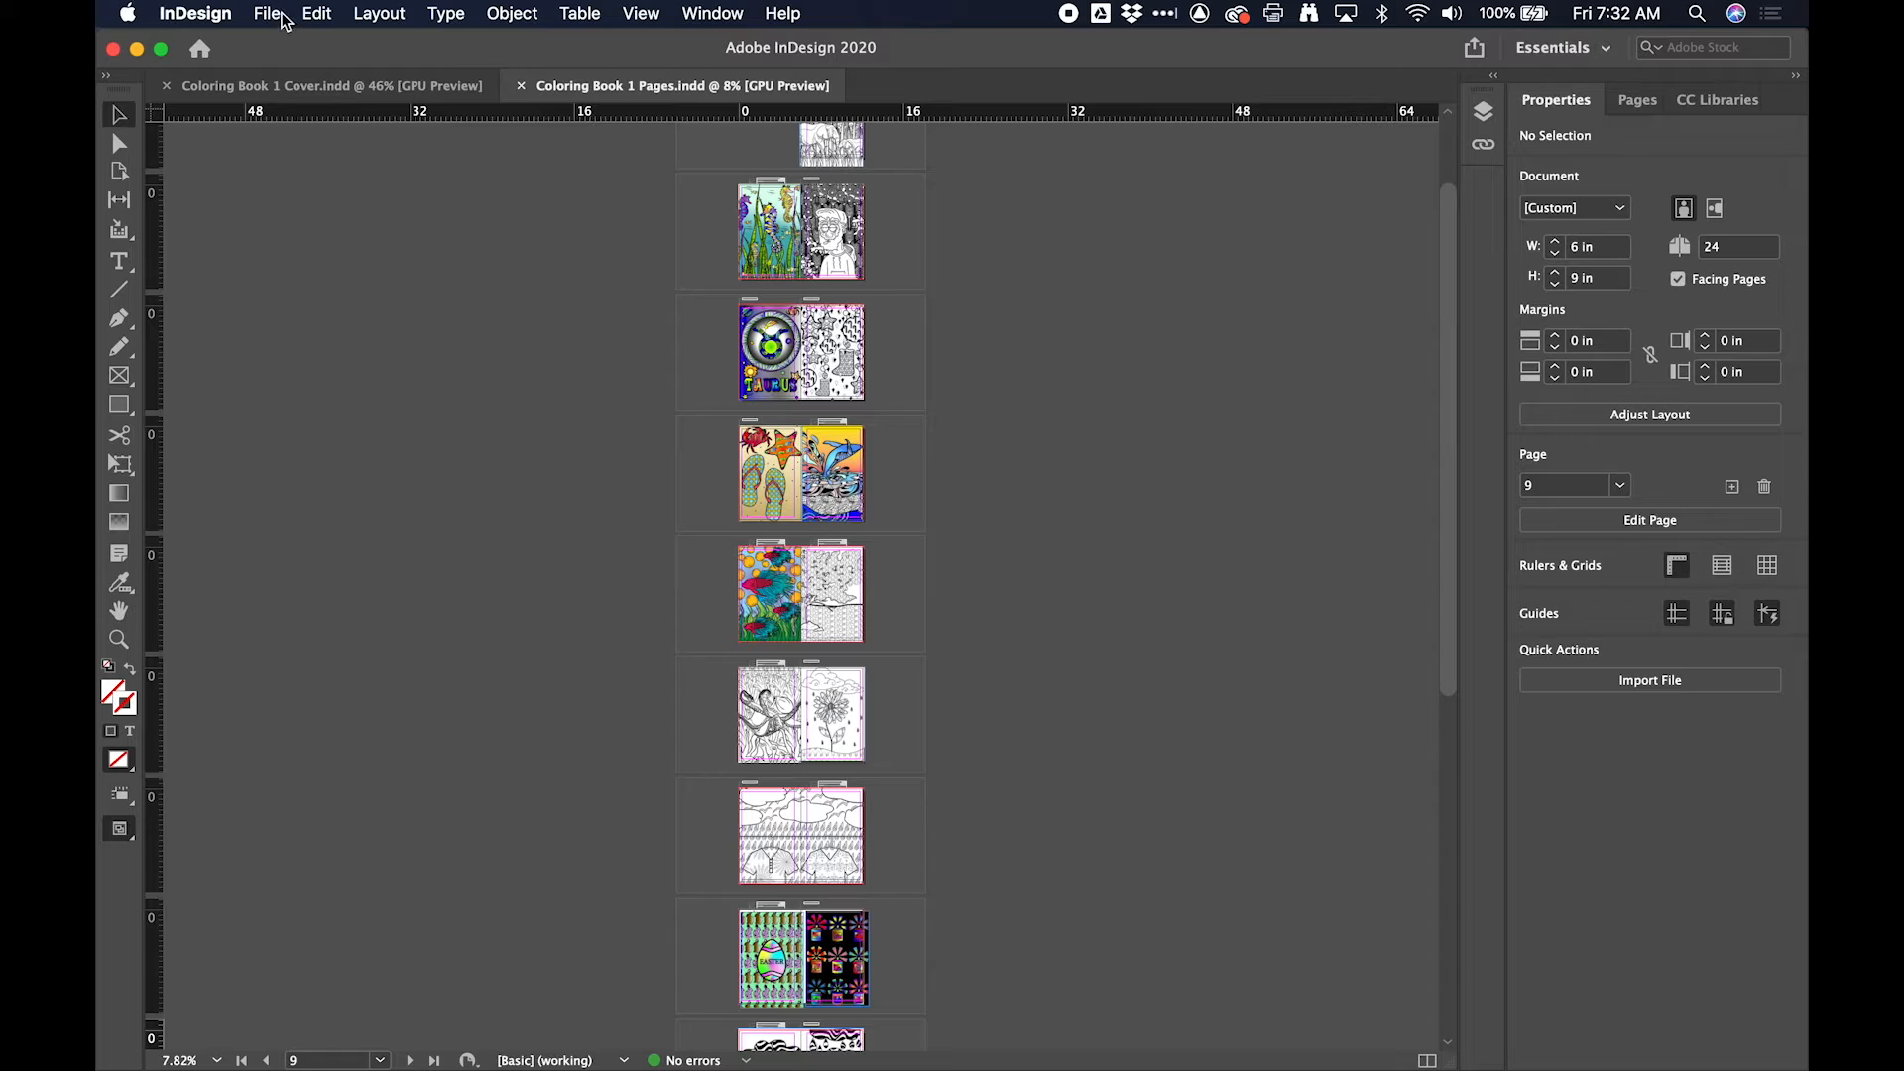
# Step: Close the Coloring Book 1 Pages and Coloring Book 1 Cover documents
pyautogui.moveTo(381, 48); pyautogui.dragTo(405, 8)
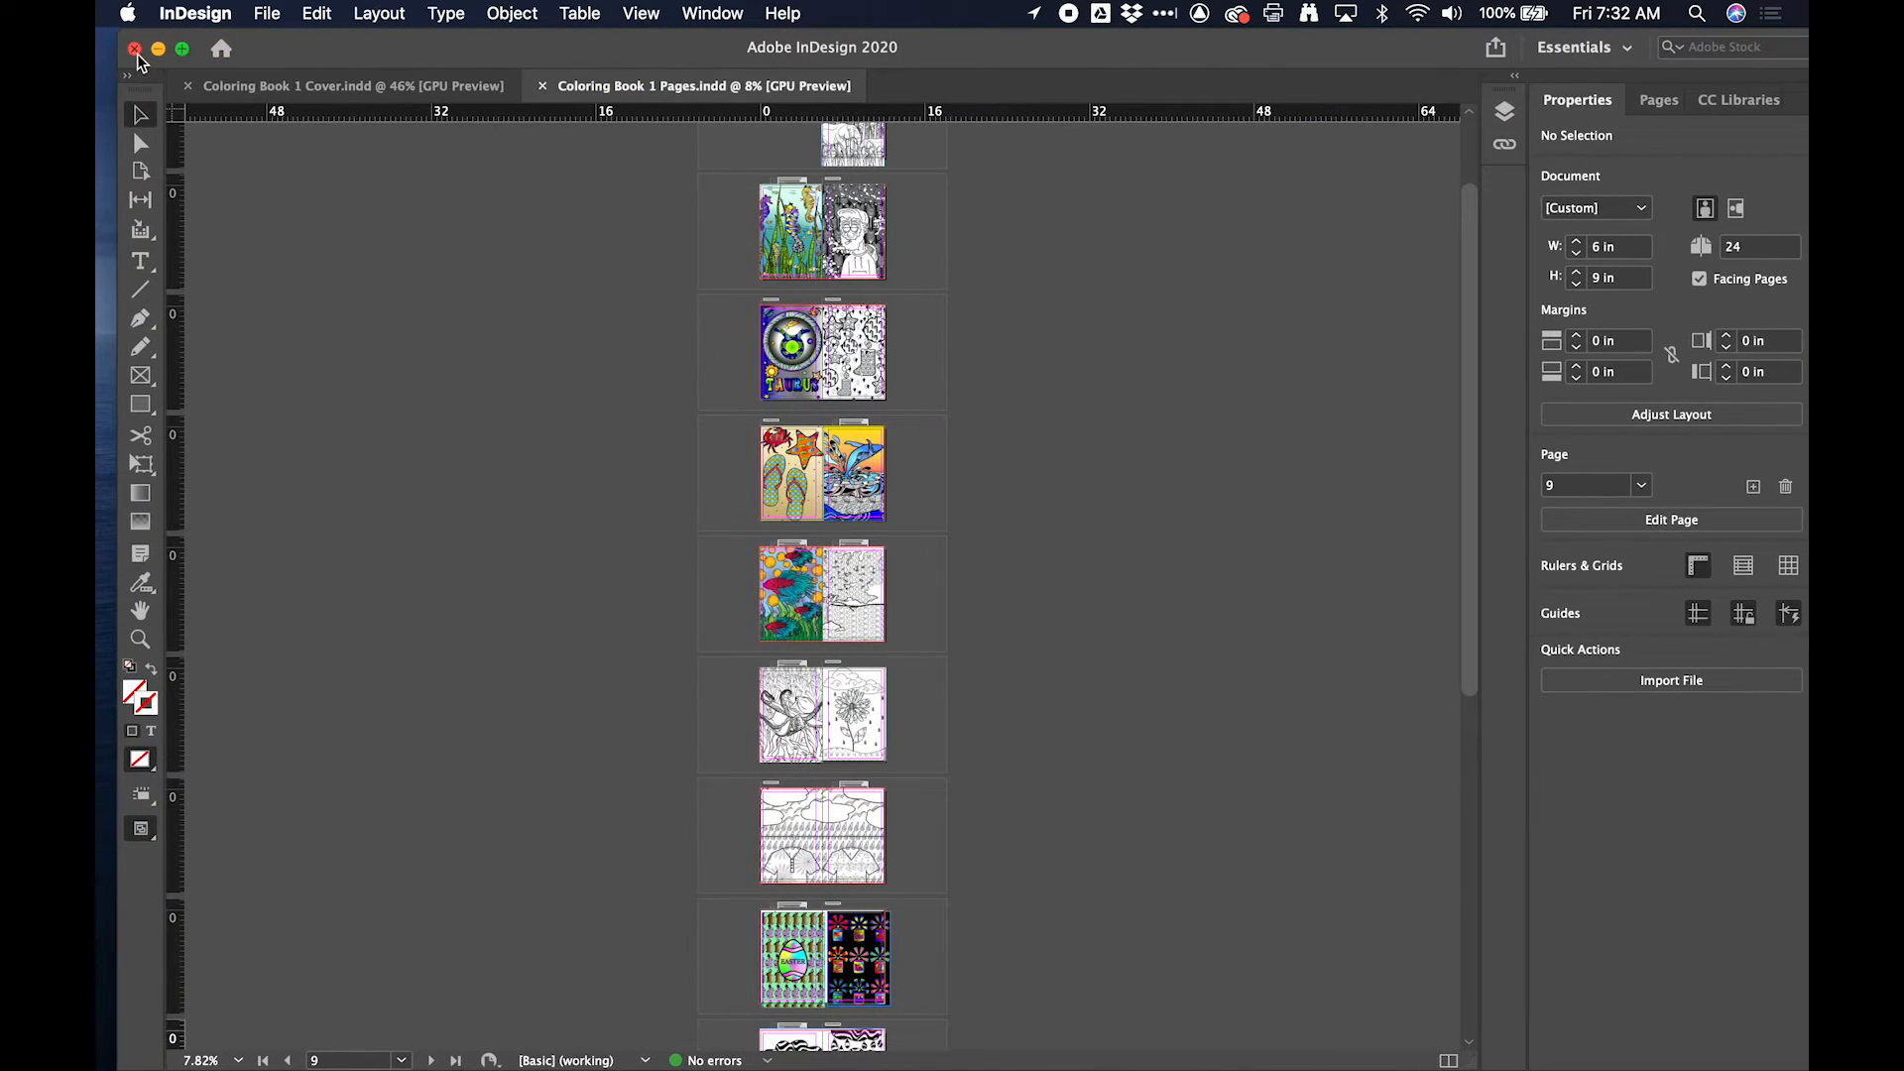
pyautogui.click(542, 87)
pyautogui.click(189, 86)
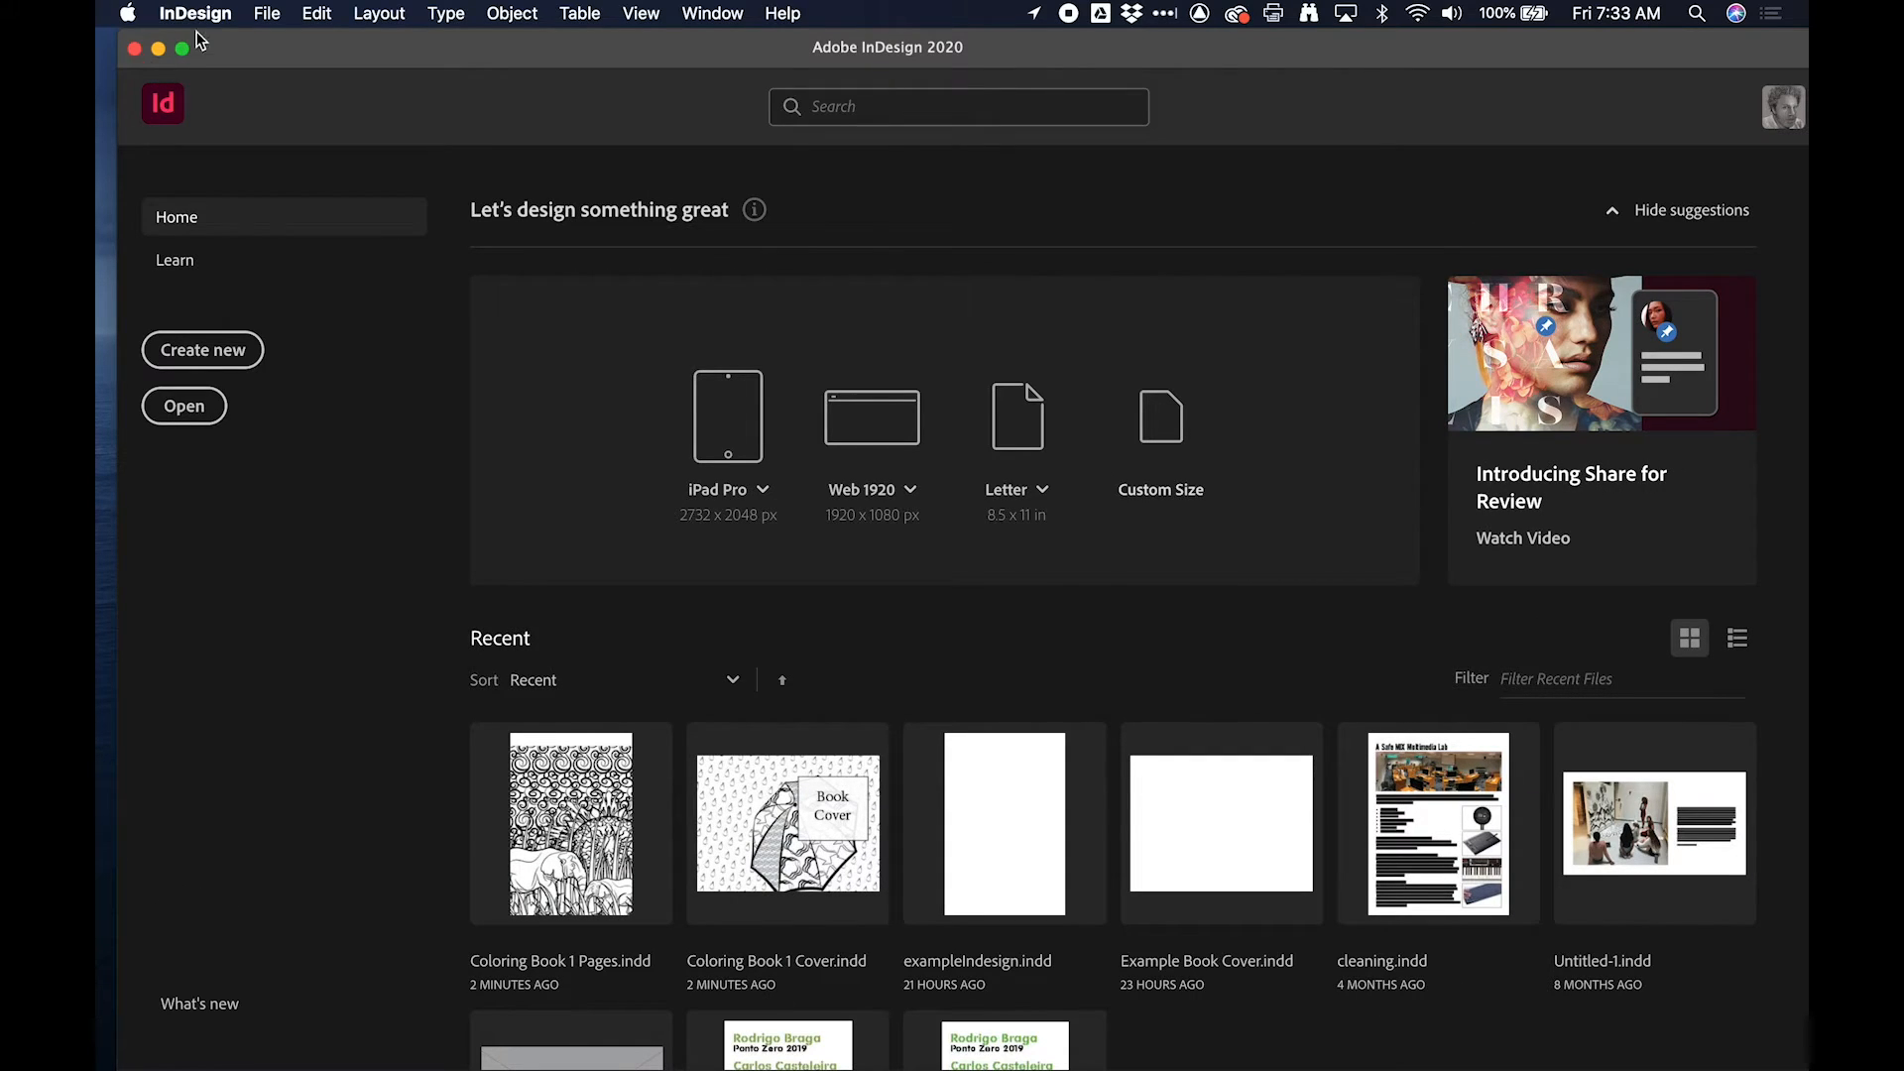
# Step: Close the InDesign home window and open the ColoringBook folder from the desktop in Finder
pyautogui.click(134, 49)
pyautogui.click(244, 472)
pyautogui.doubleClick(244, 472)
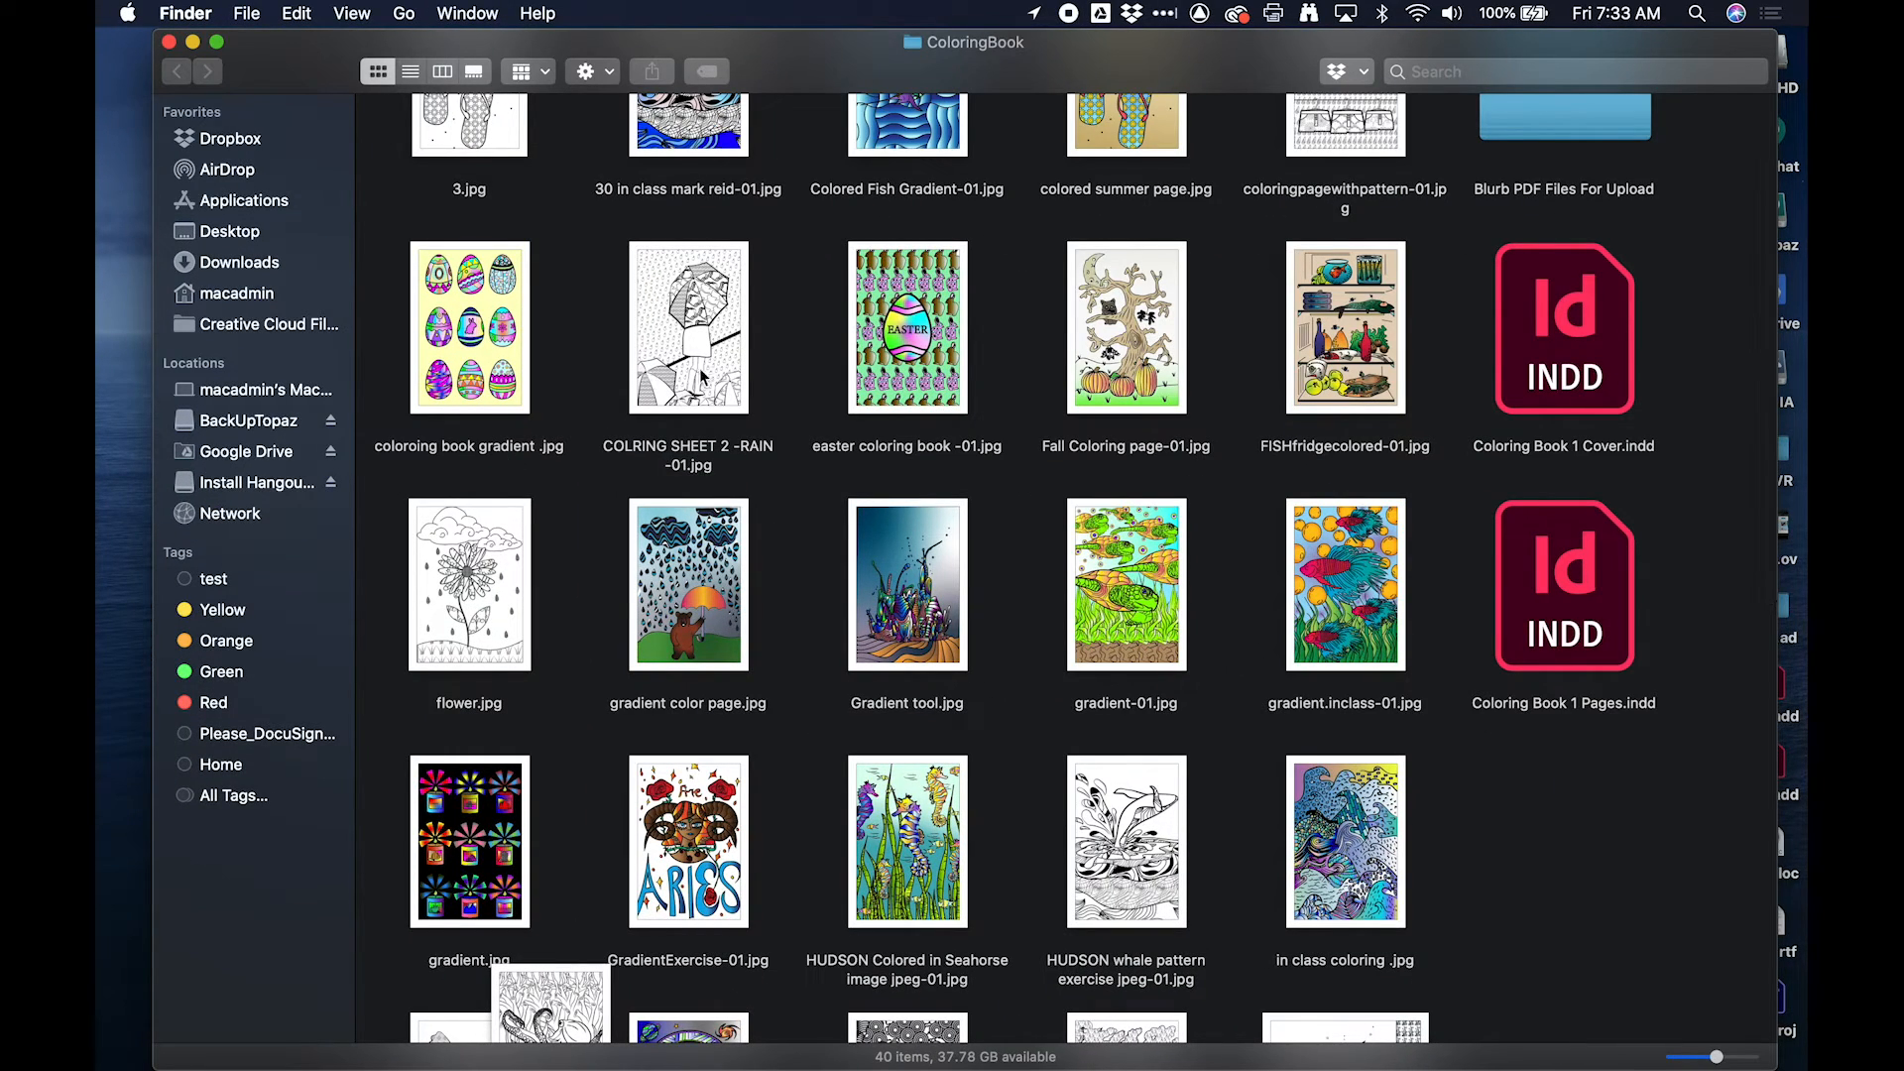
# Step: List the ColoringBook folder's files by name and select Coloring Book 1 Cover.indd and Coloring Book 1 Pages.indd together
pyautogui.click(1666, 342)
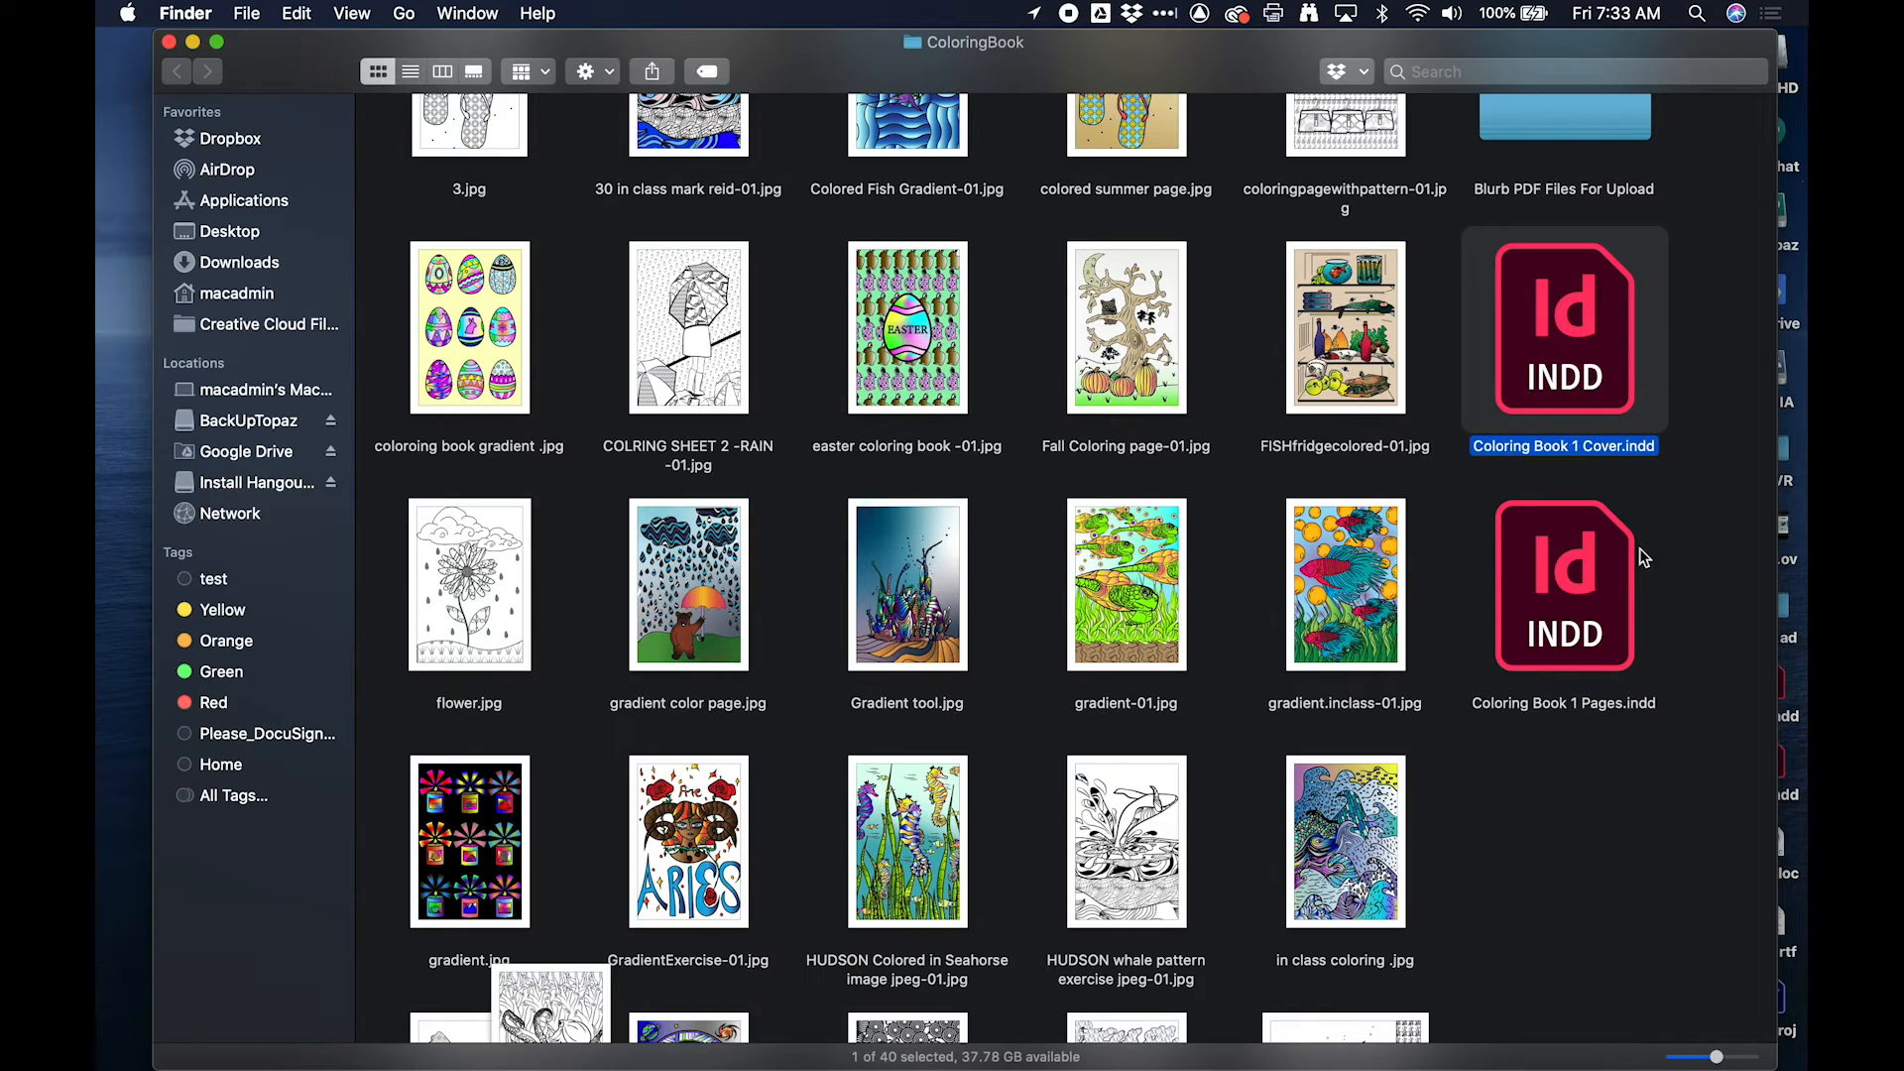
pyautogui.click(1708, 541)
pyautogui.click(1538, 684)
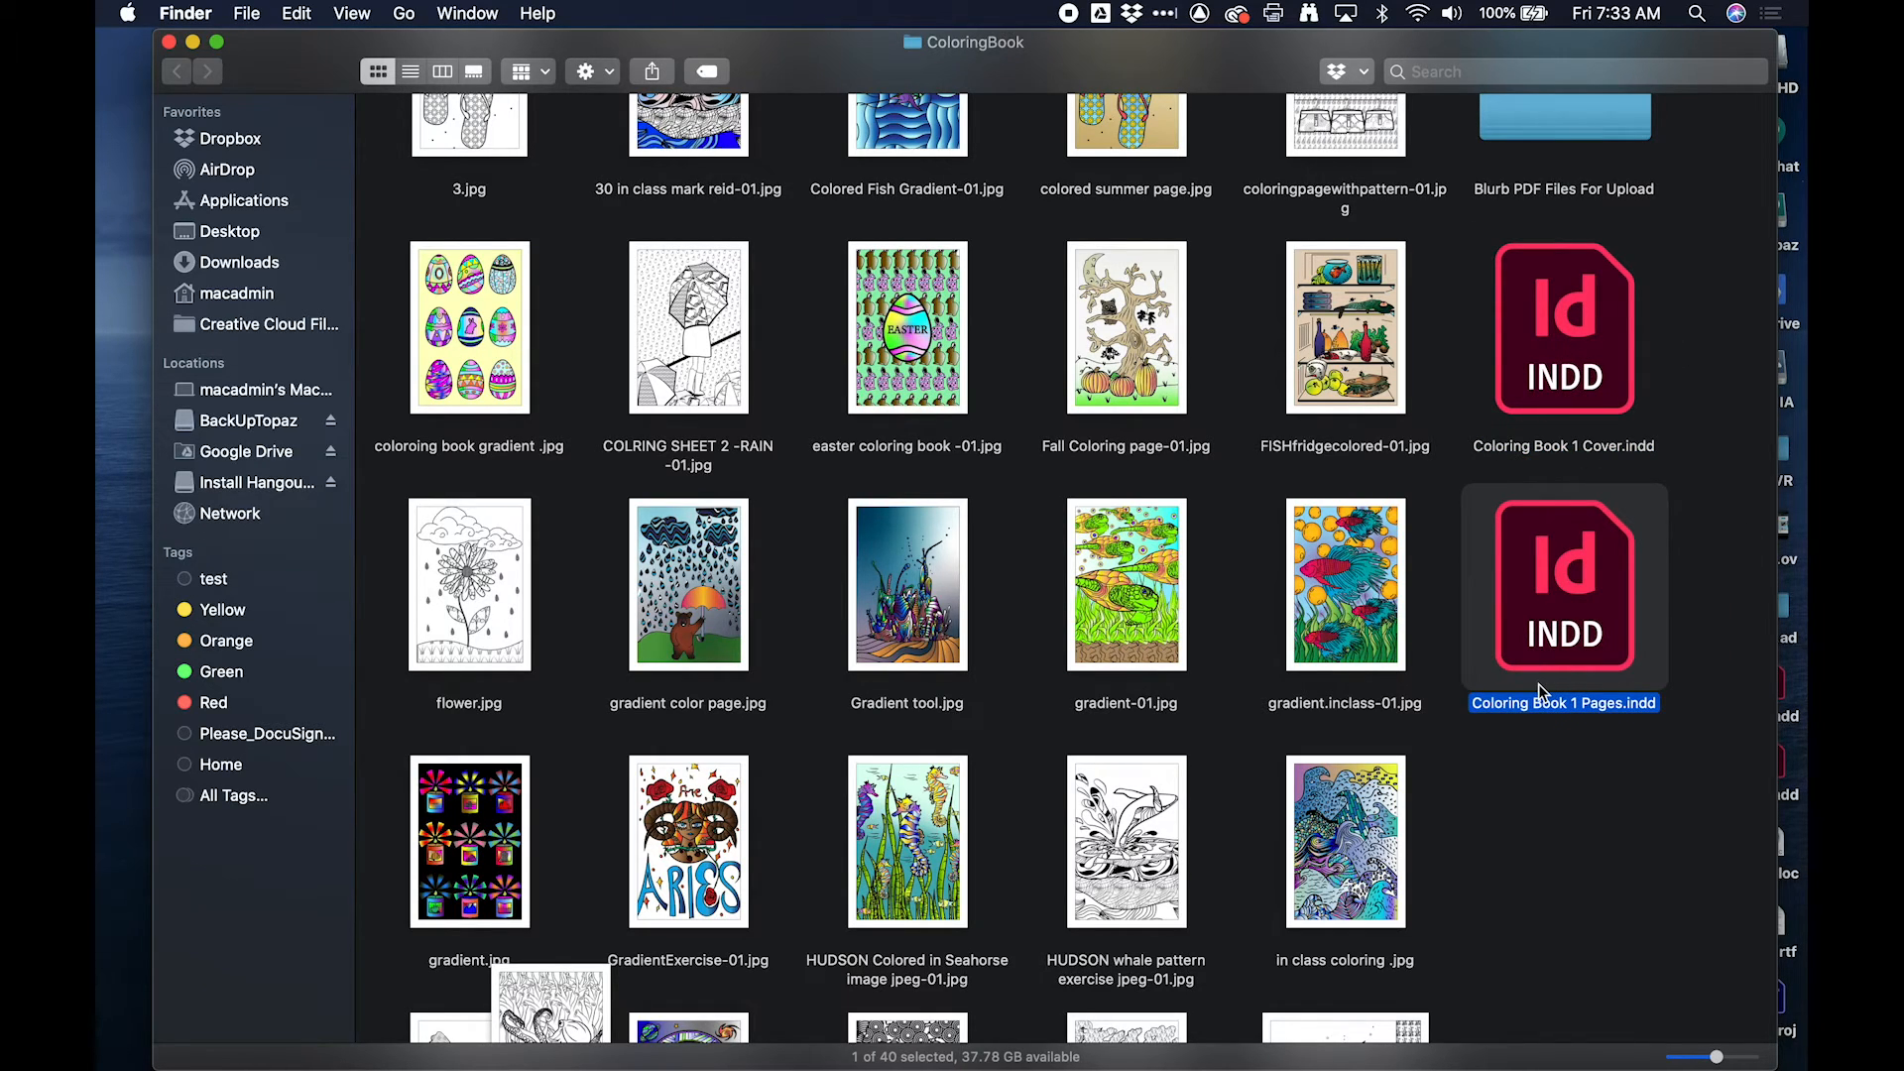
pyautogui.click(1502, 764)
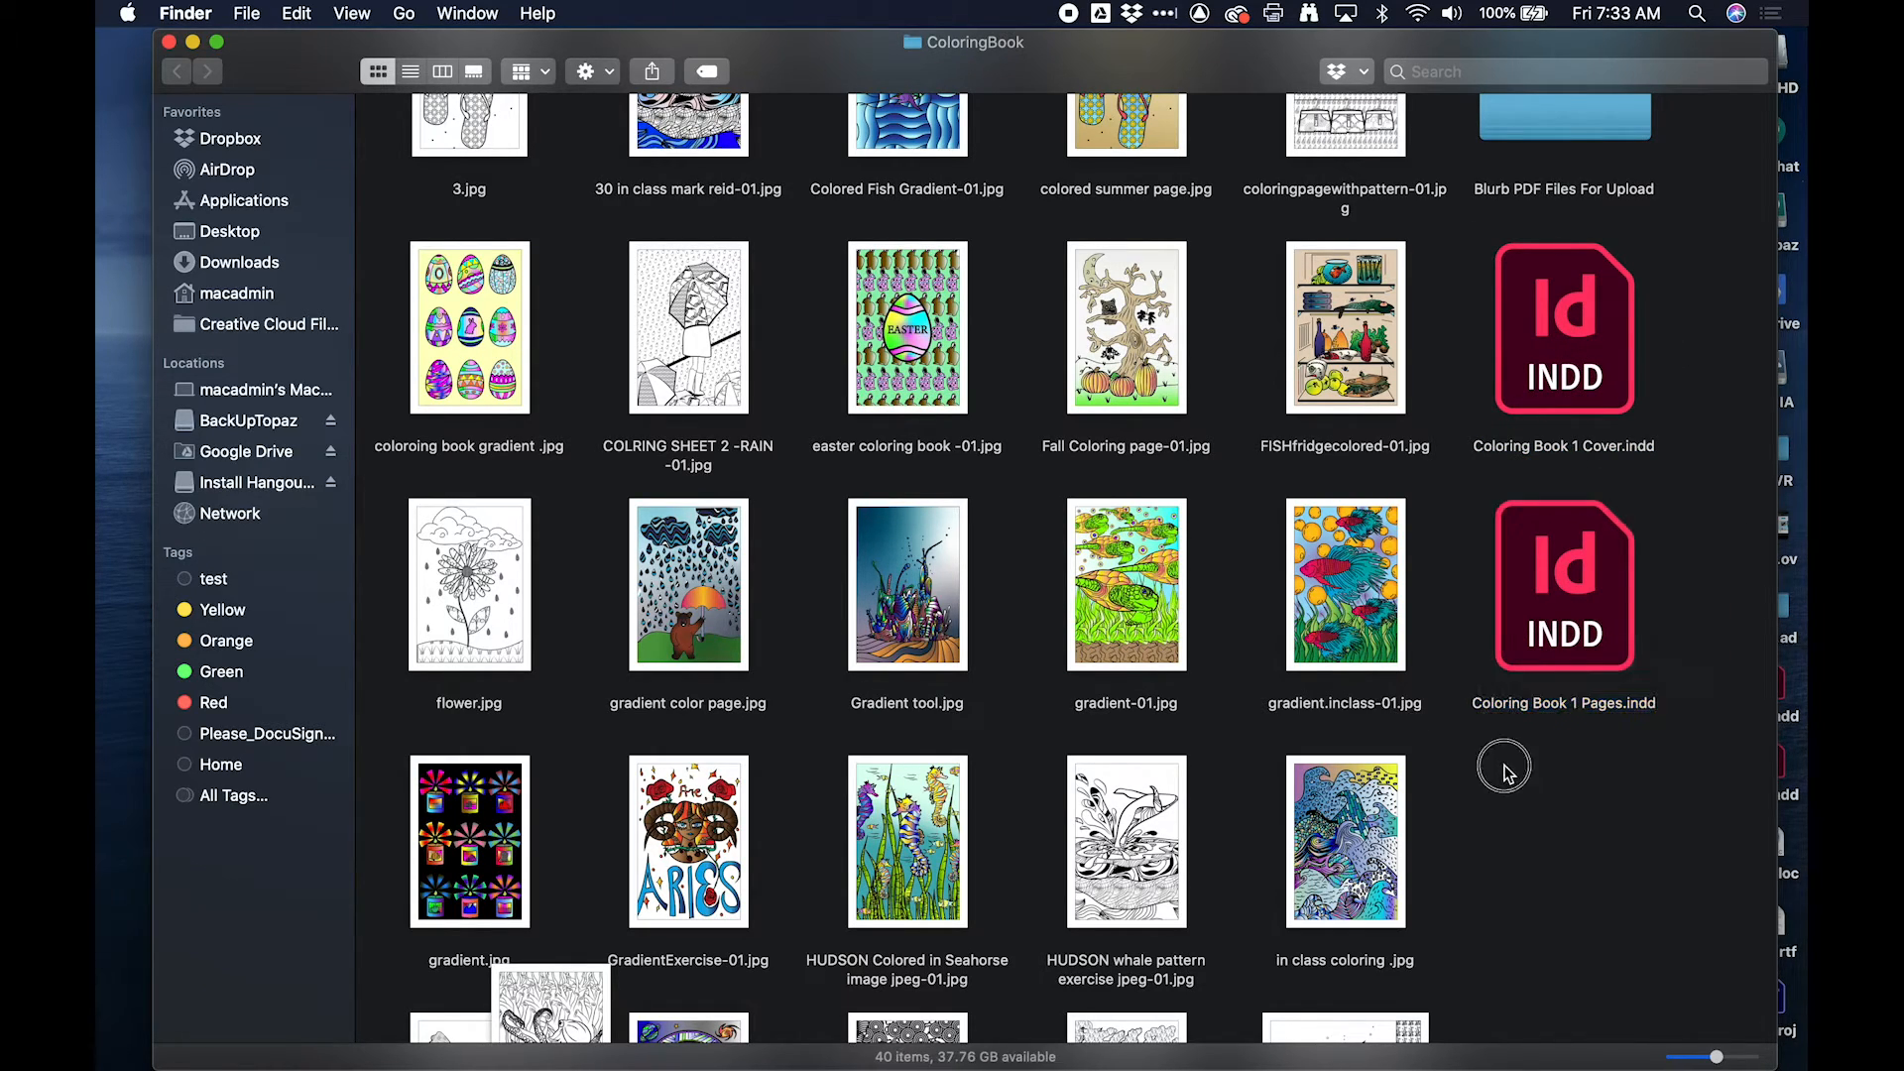
pyautogui.press('super+2')
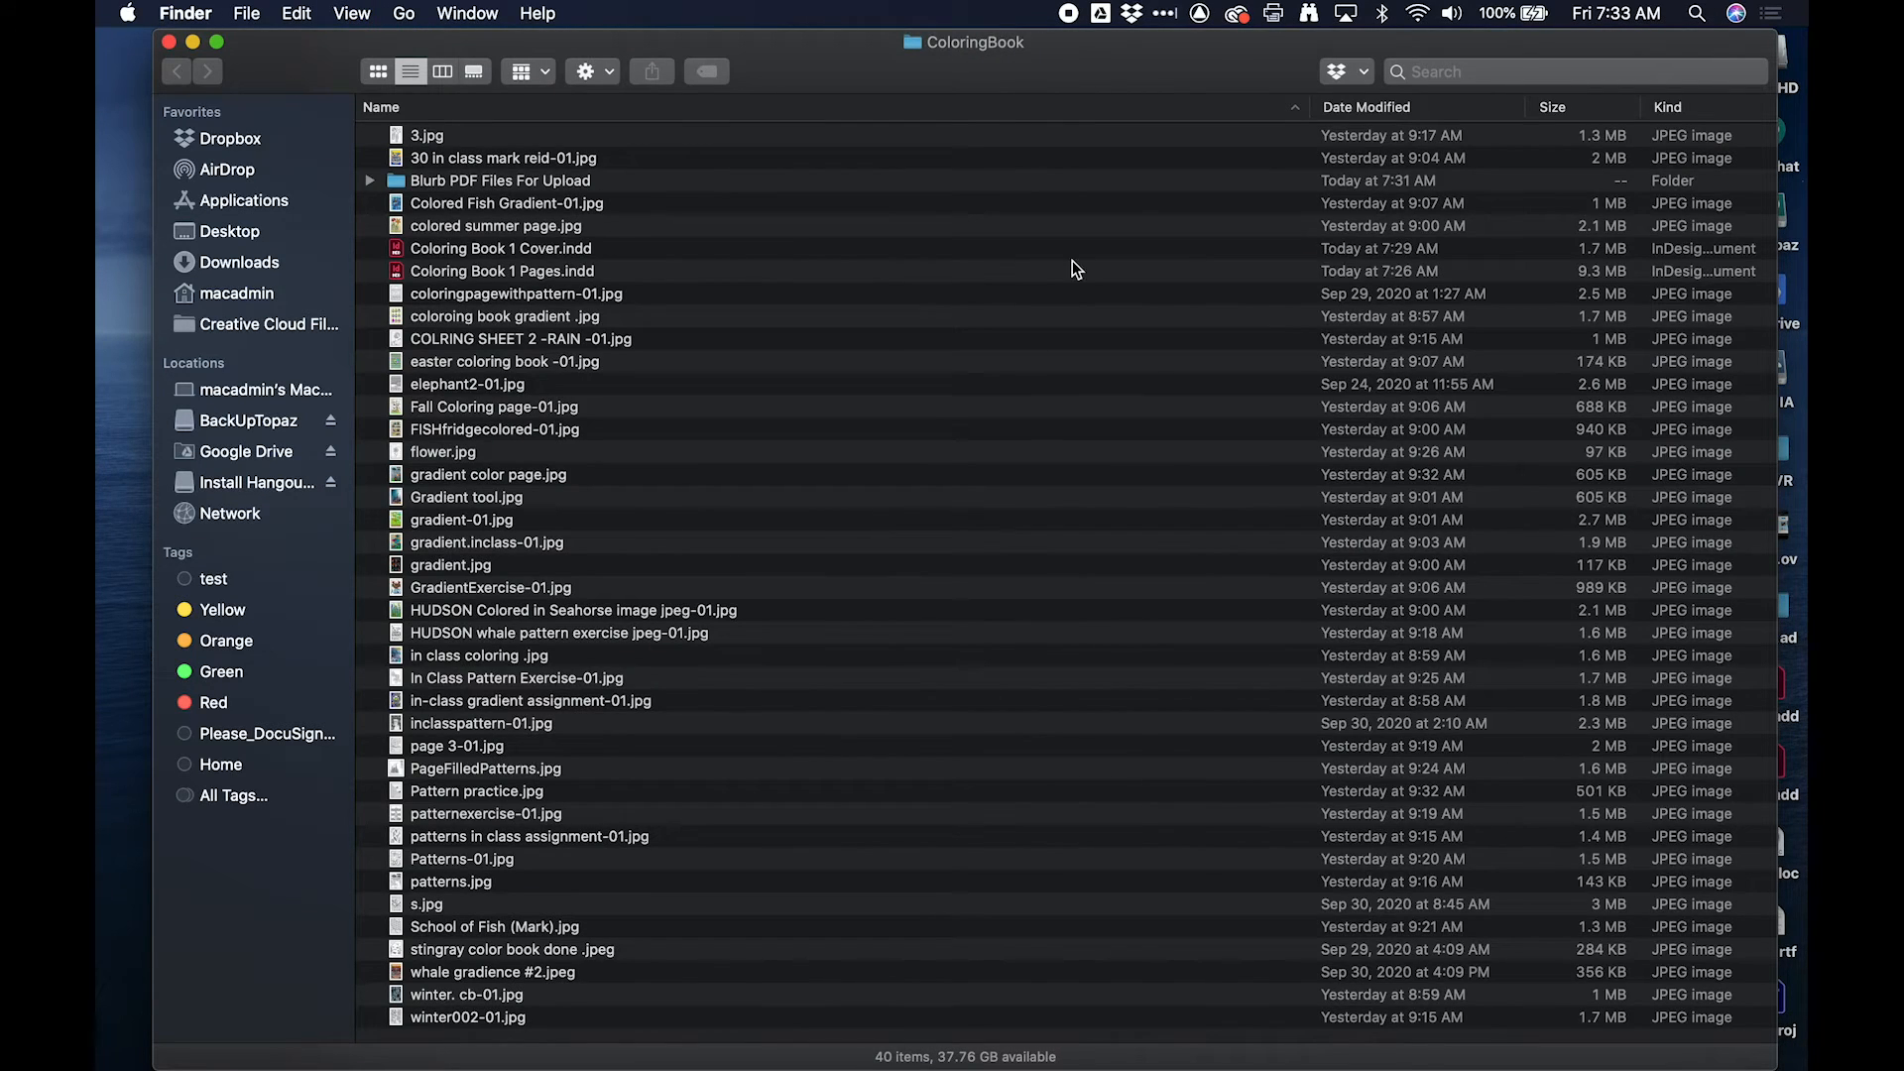
pyautogui.click(1601, 257)
pyautogui.click(1599, 270)
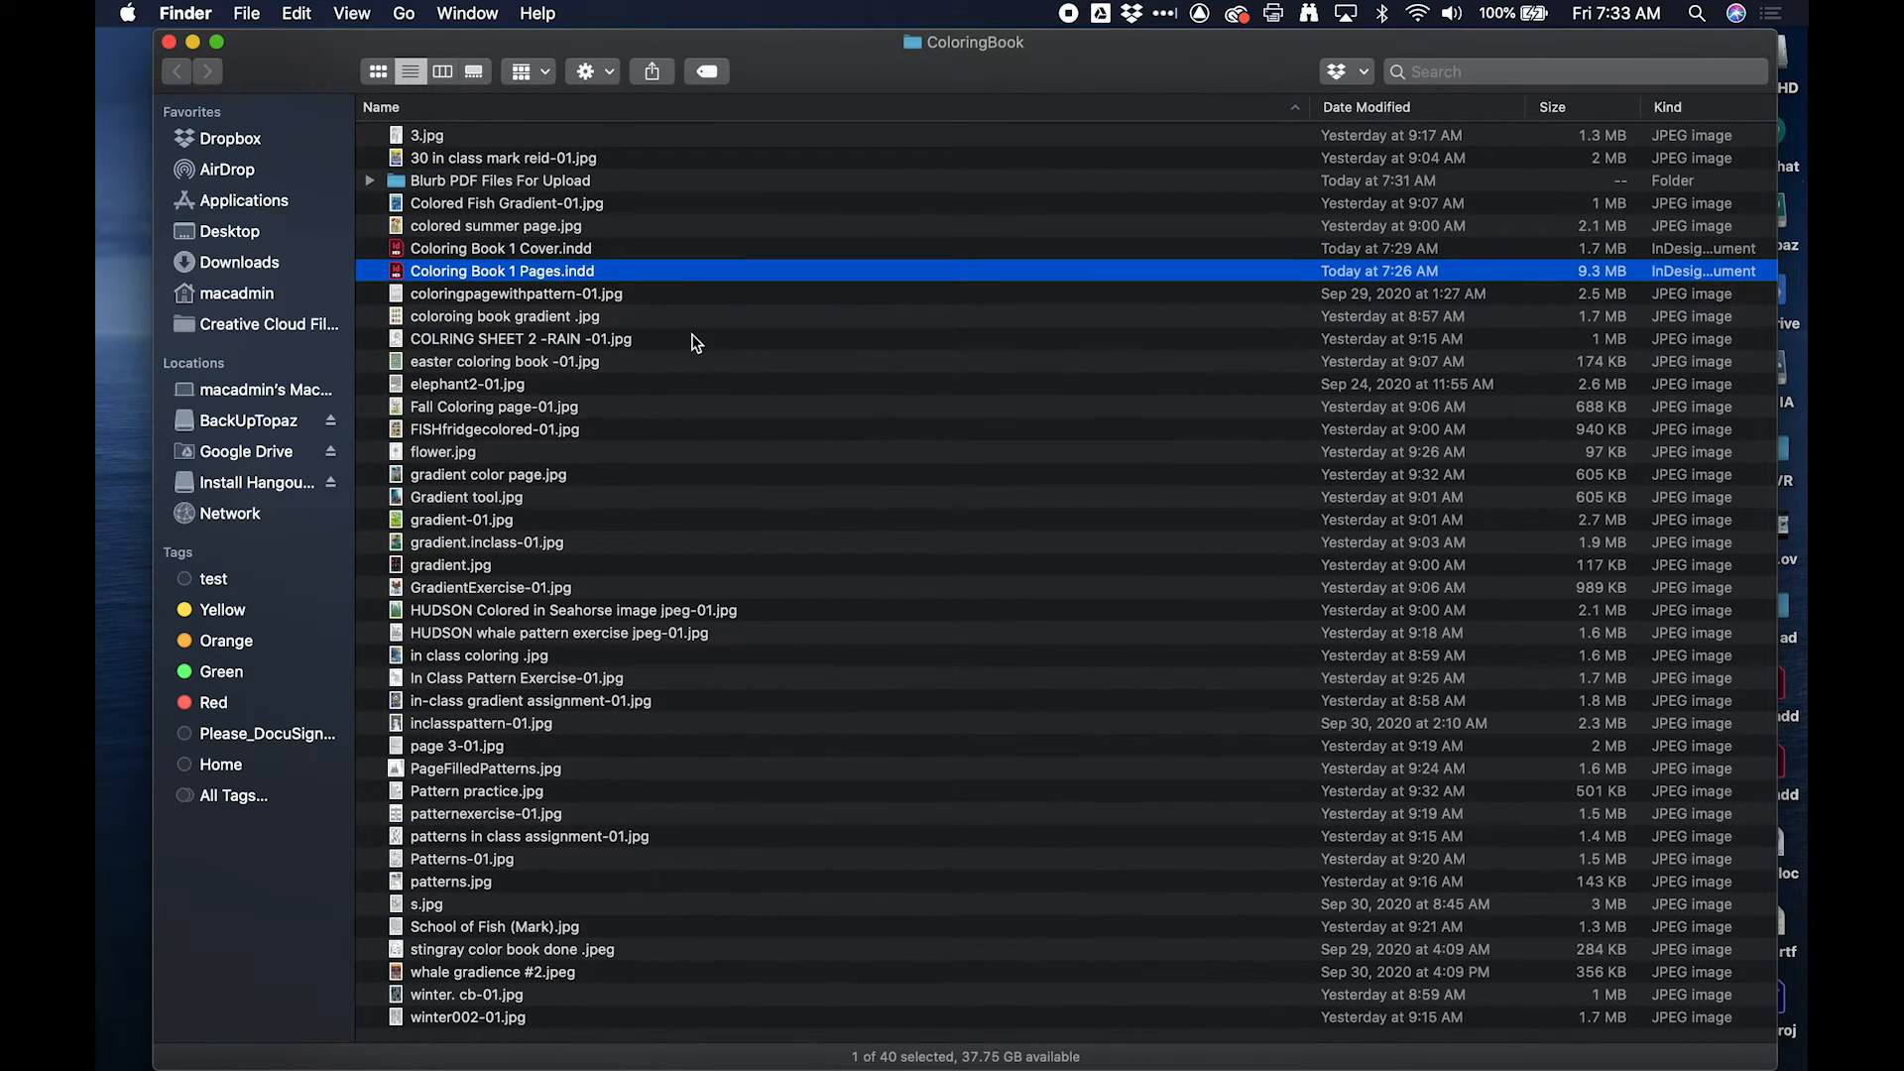
pyautogui.click(489, 250)
pyautogui.keyDown('shift'); pyautogui.click(476, 271); pyautogui.keyUp('shift')
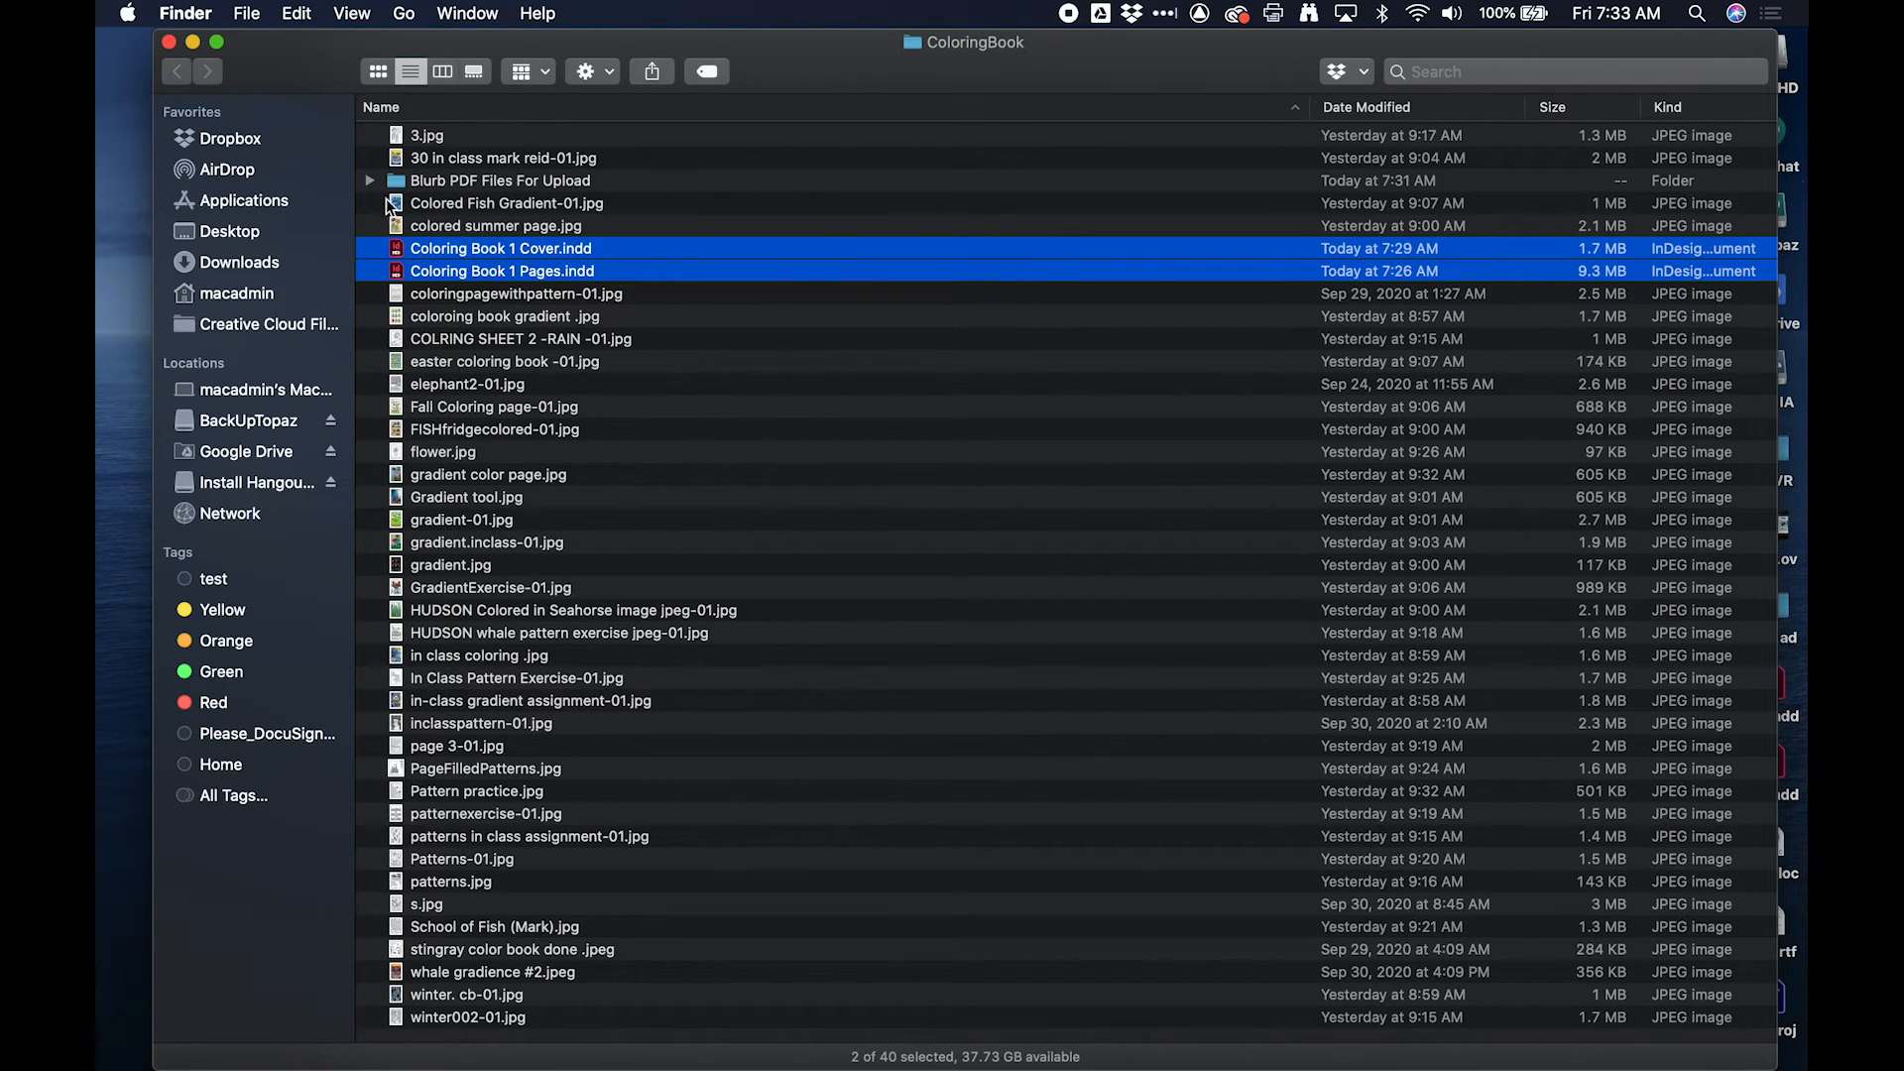
# Step: Expand the Blurb PDF Files For Upload folder and preview the cover PDF and the page thumbnails of the pages PDF
pyautogui.click(371, 182)
pyautogui.click(551, 200)
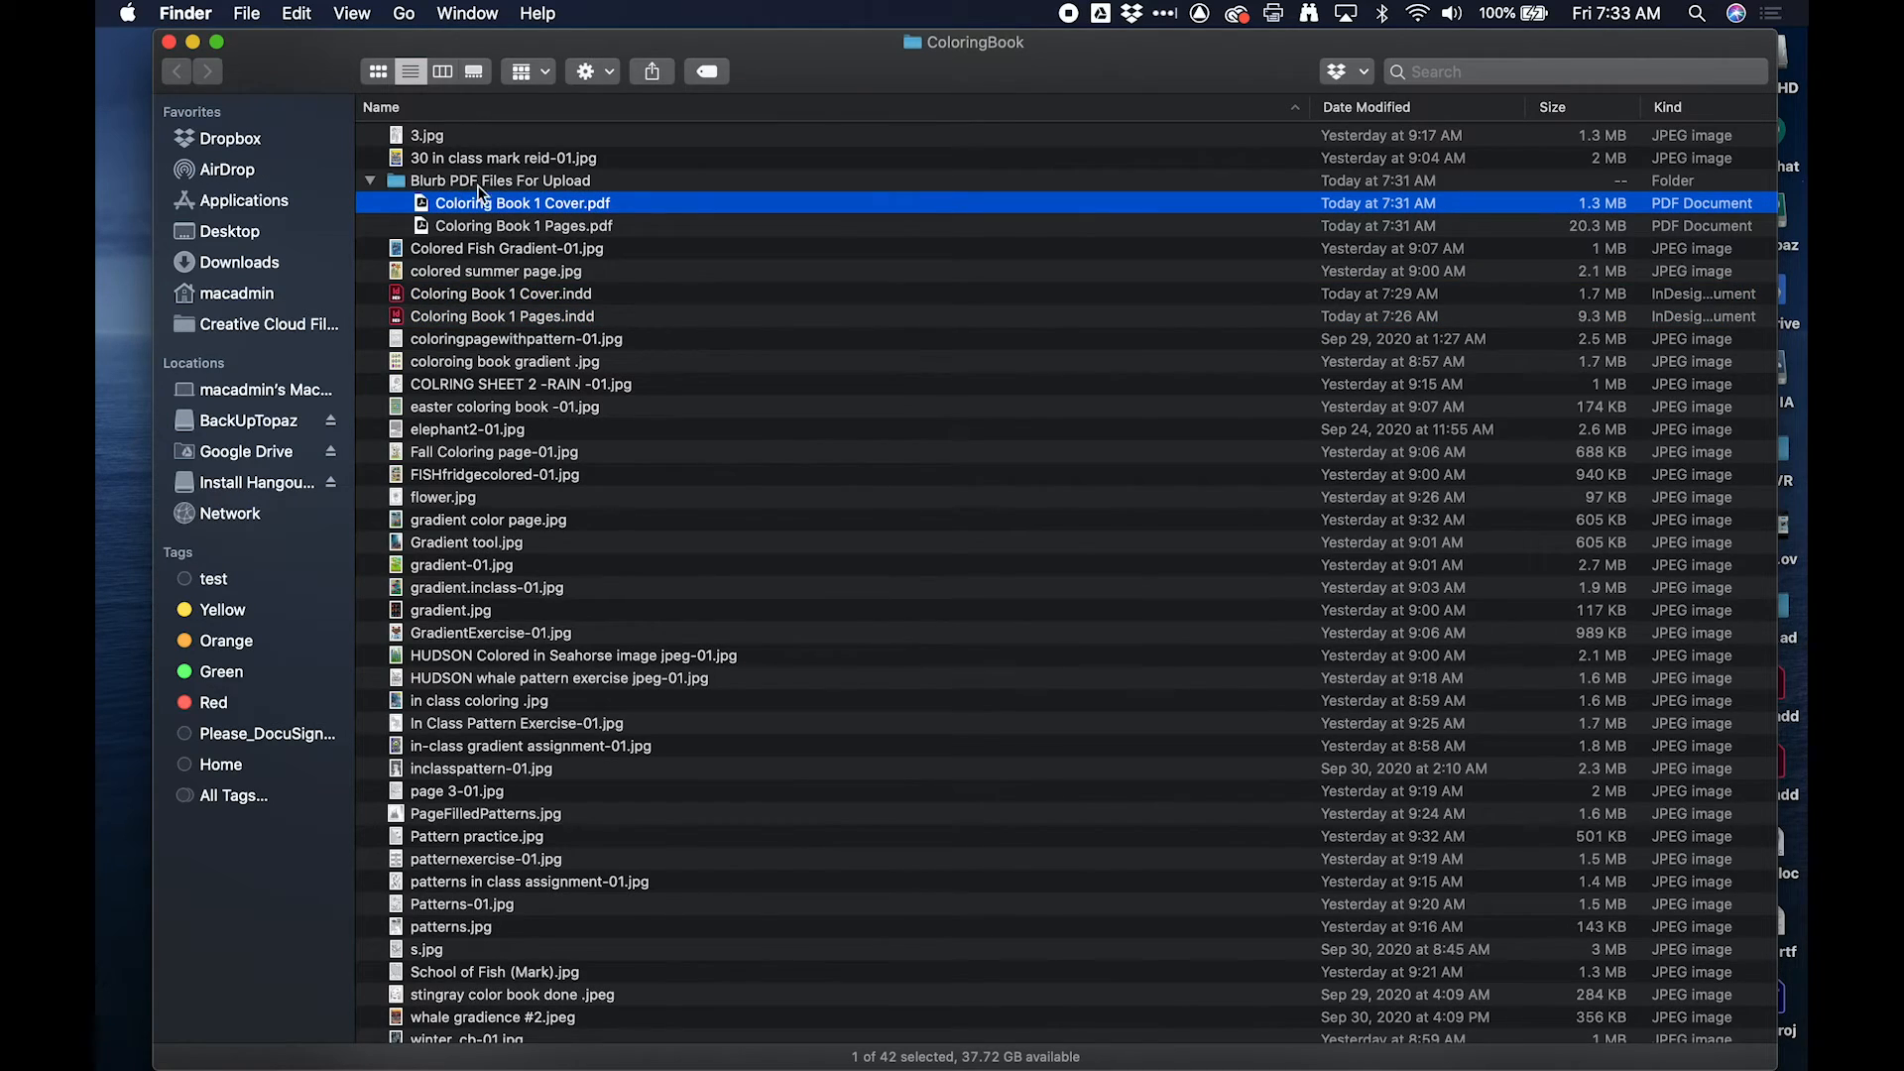
pyautogui.press('space')
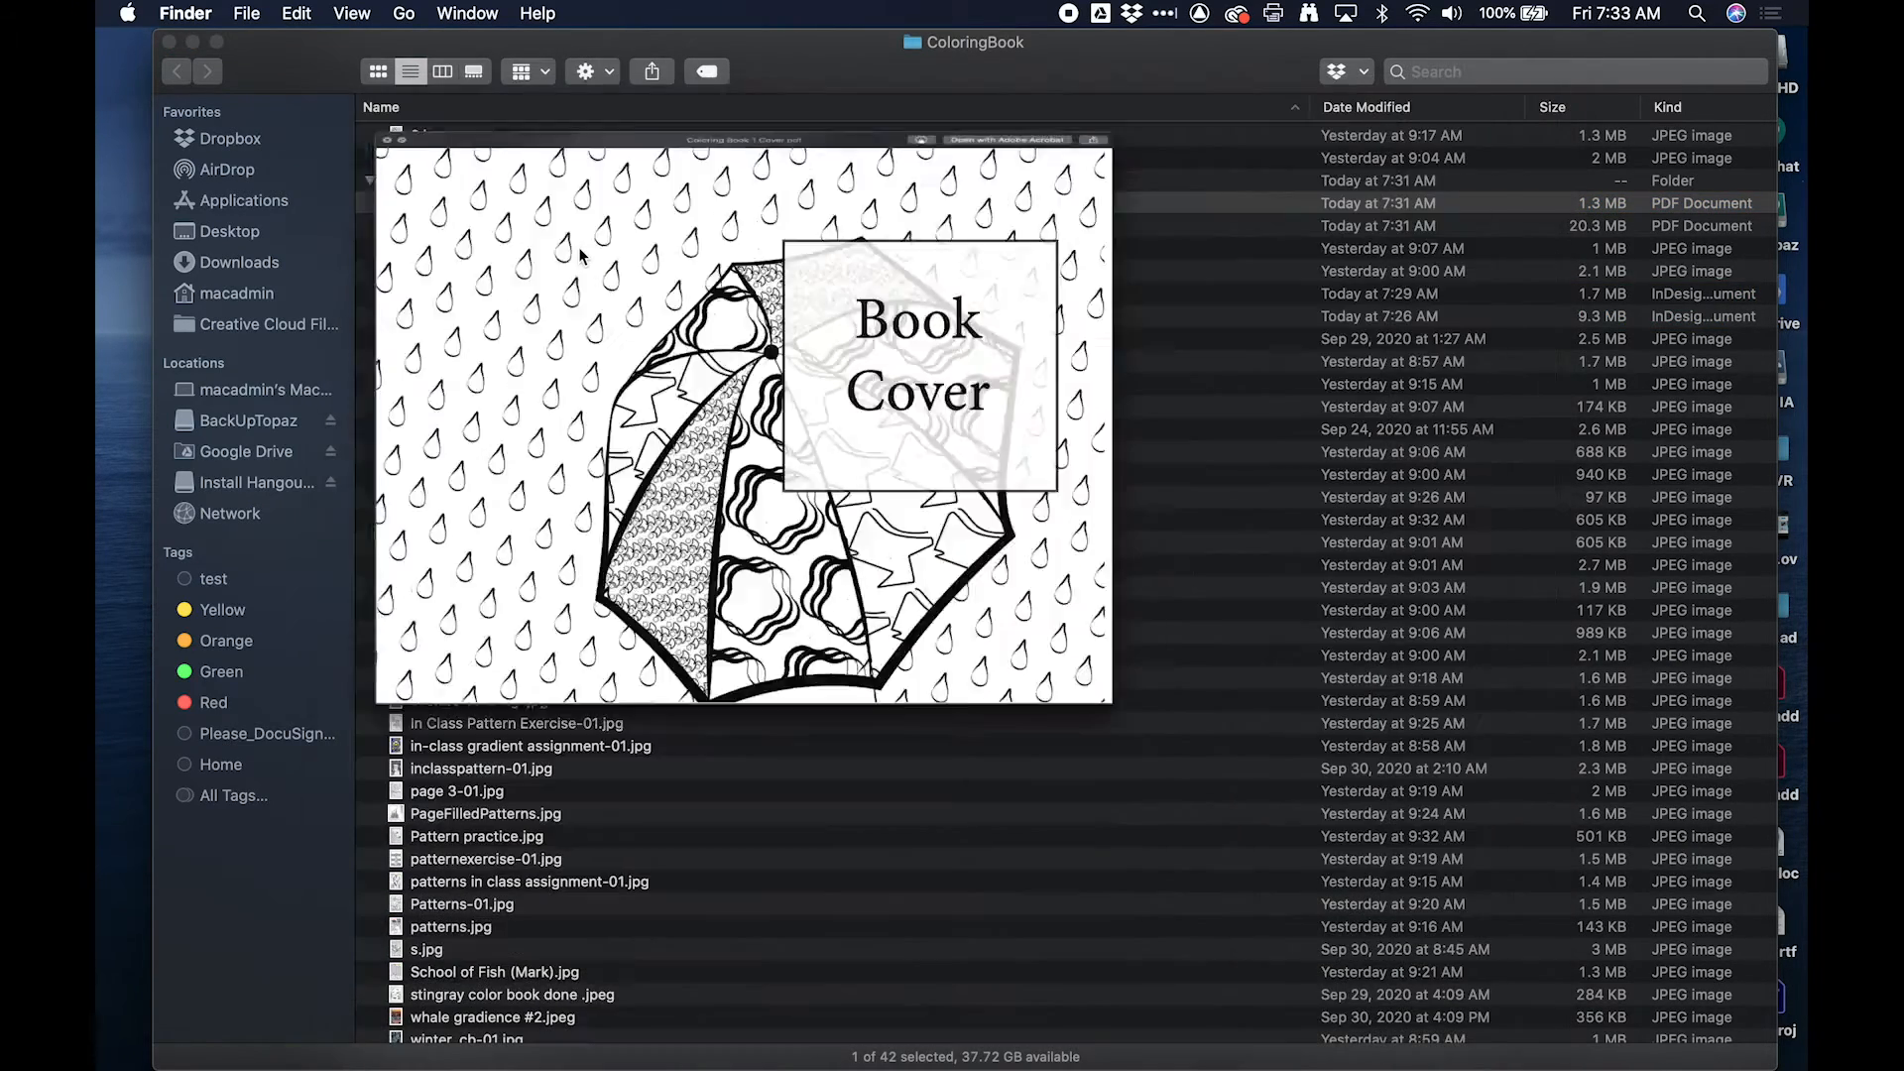
pyautogui.click(533, 226)
pyautogui.press('space')
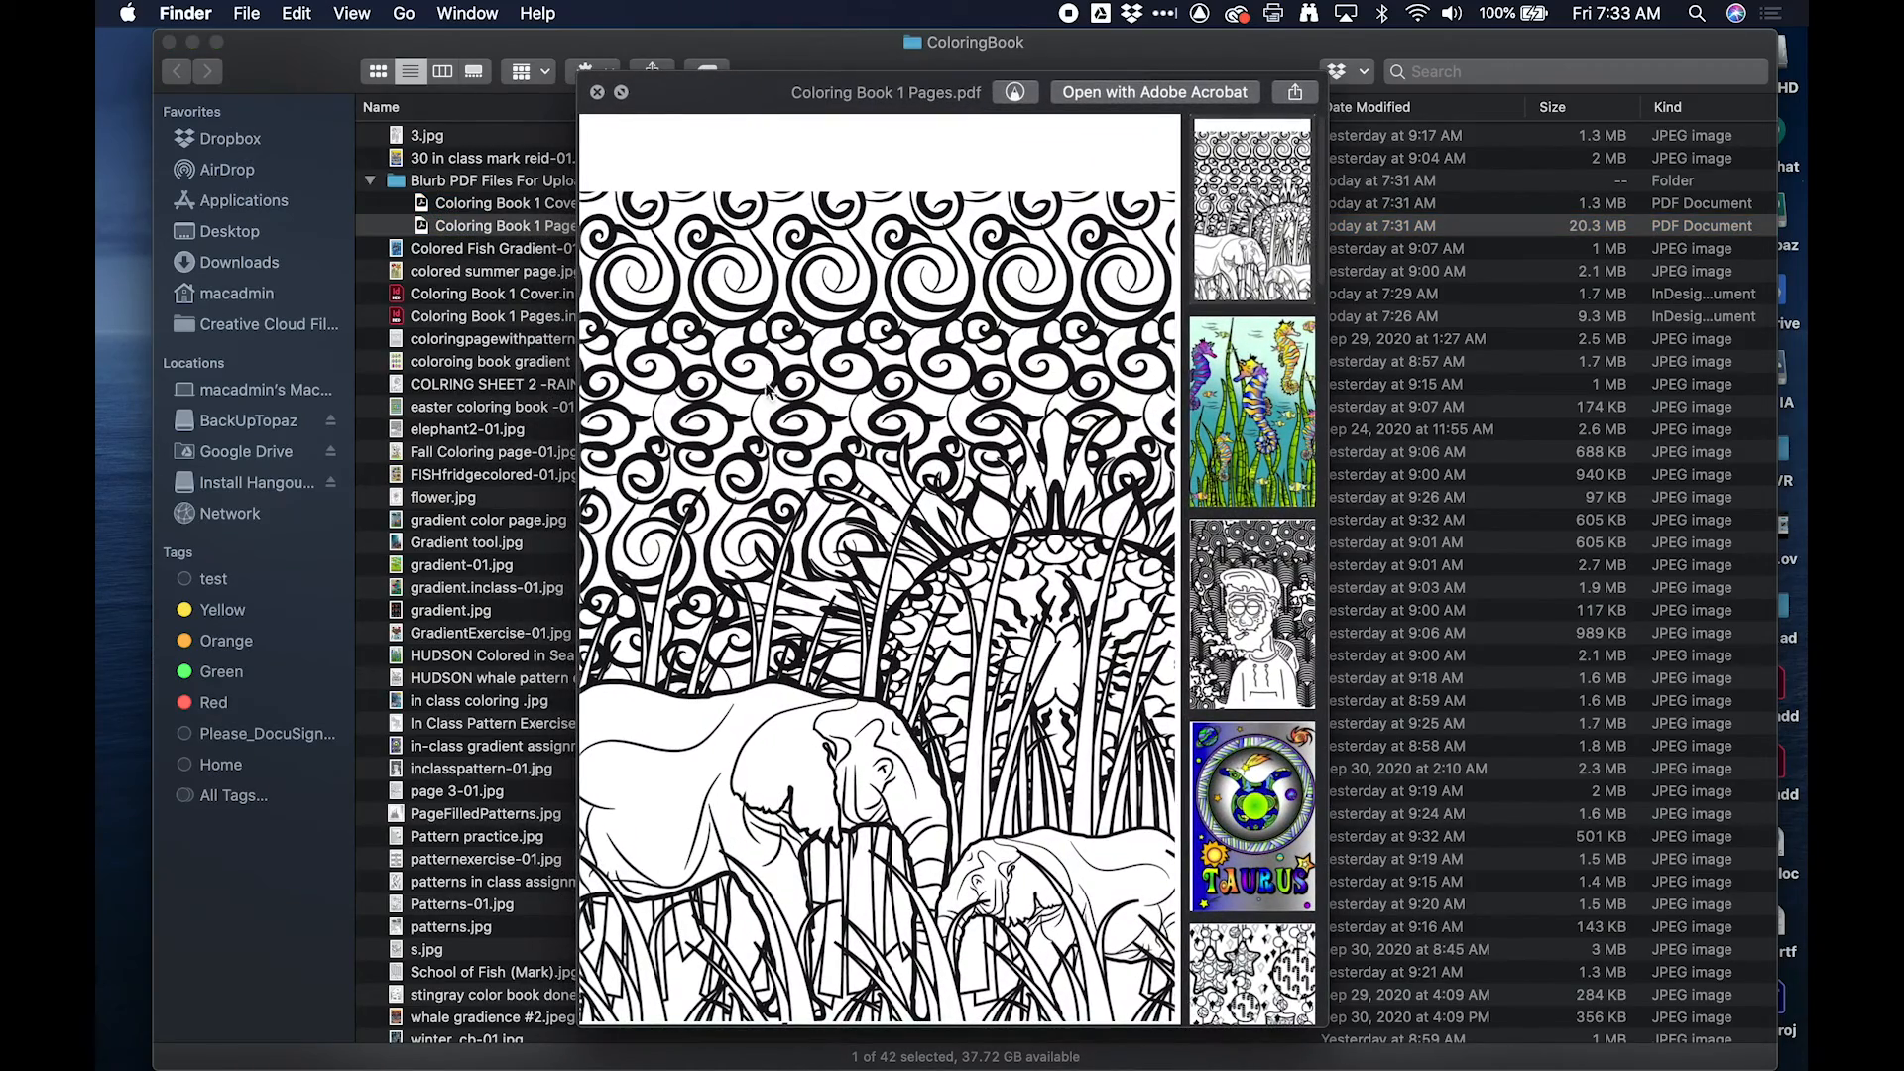
pyautogui.scroll(-5, 1248, 355)
pyautogui.scroll(-3, 1248, 355)
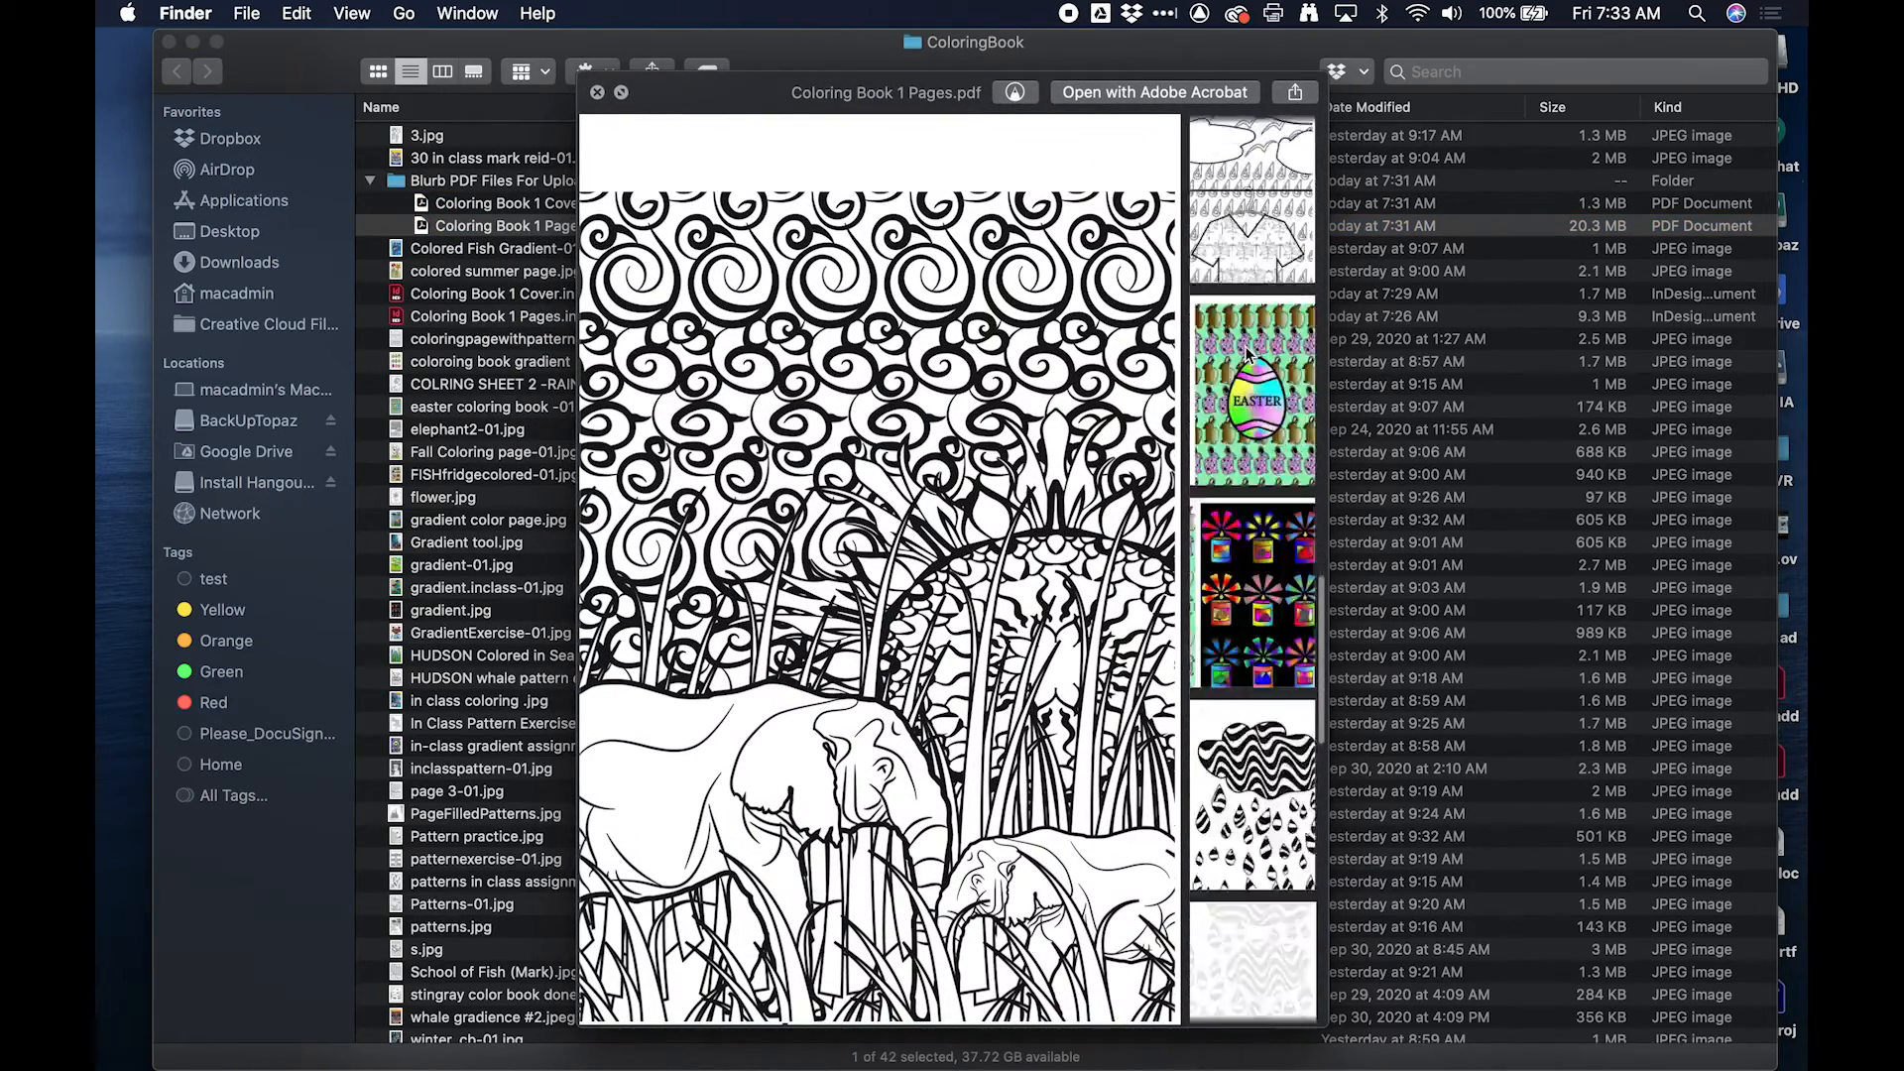
pyautogui.press('space')
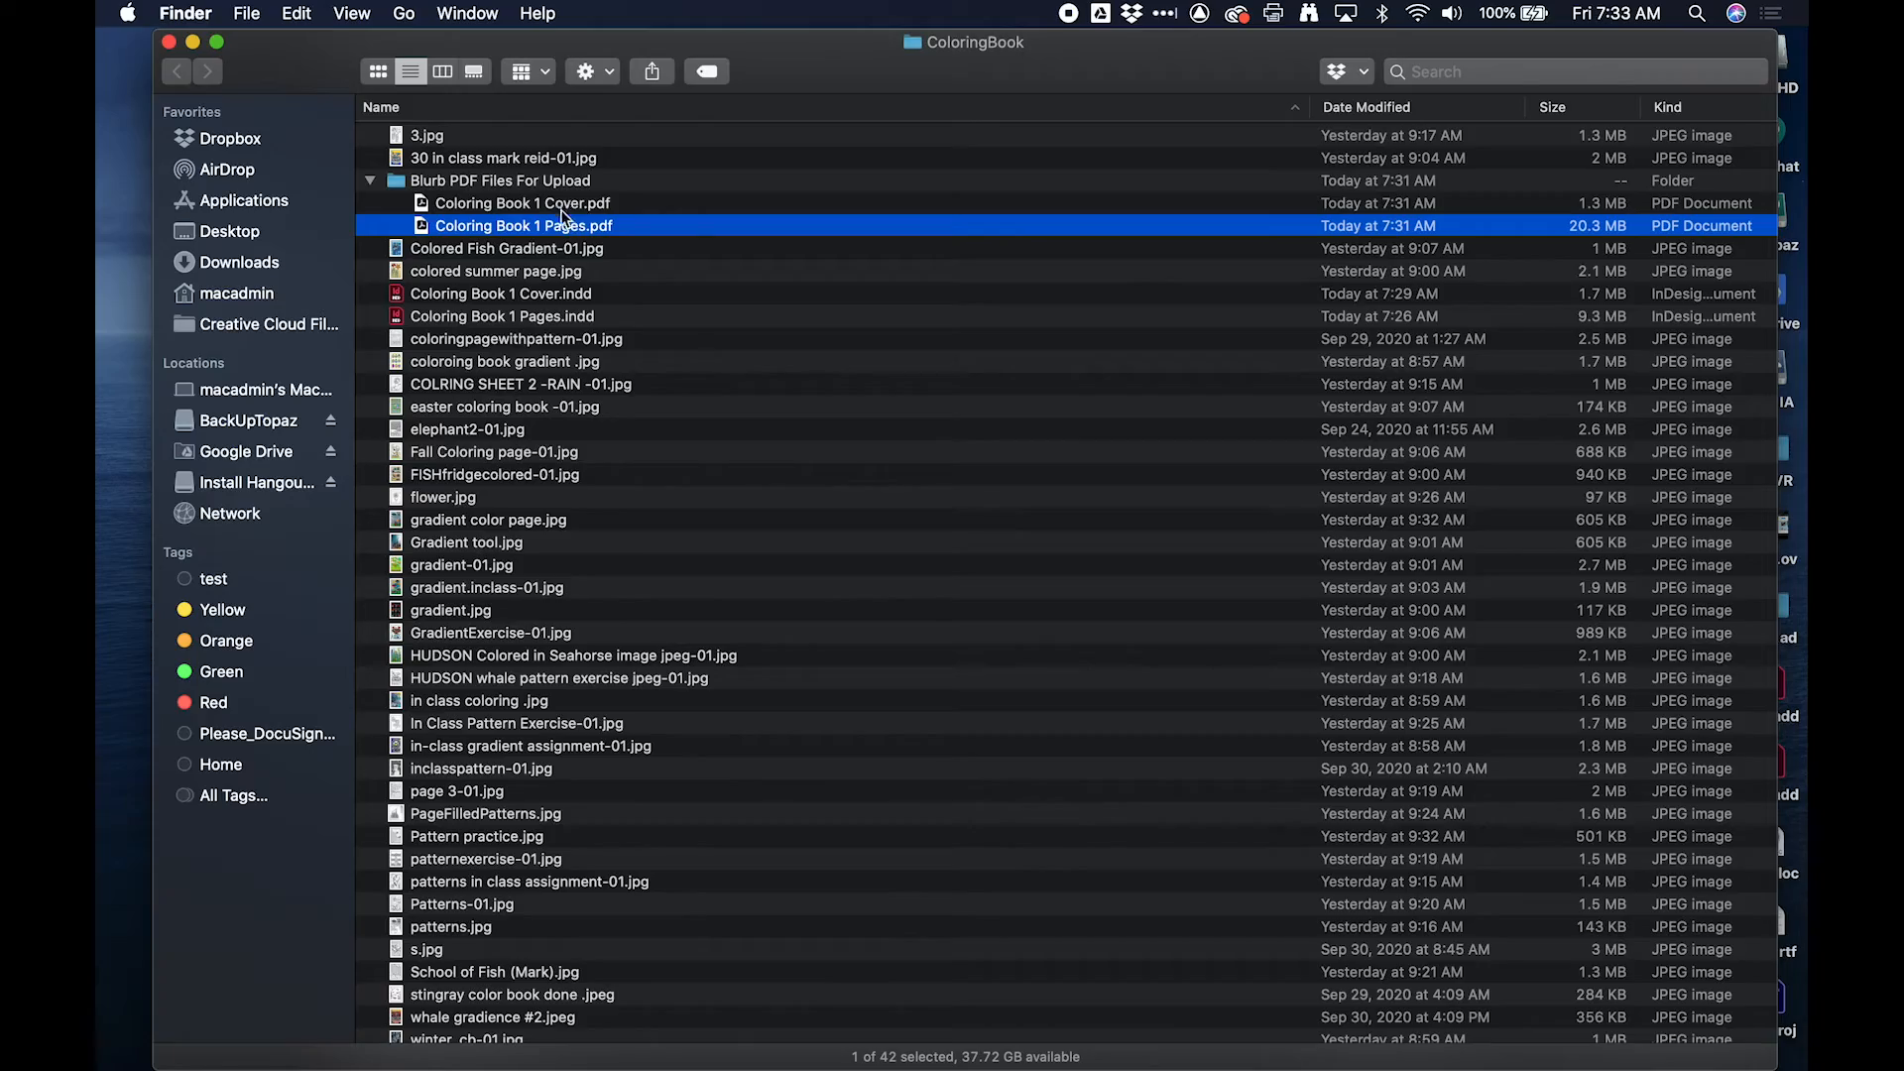
# Step: Preview Coloring Book 1 Cover.pdf and Coloring Book 1 Pages.pdf once more, and collapse the Blurb PDF Files For Upload folder
pyautogui.click(563, 210)
pyautogui.click(586, 222)
pyautogui.click(578, 198)
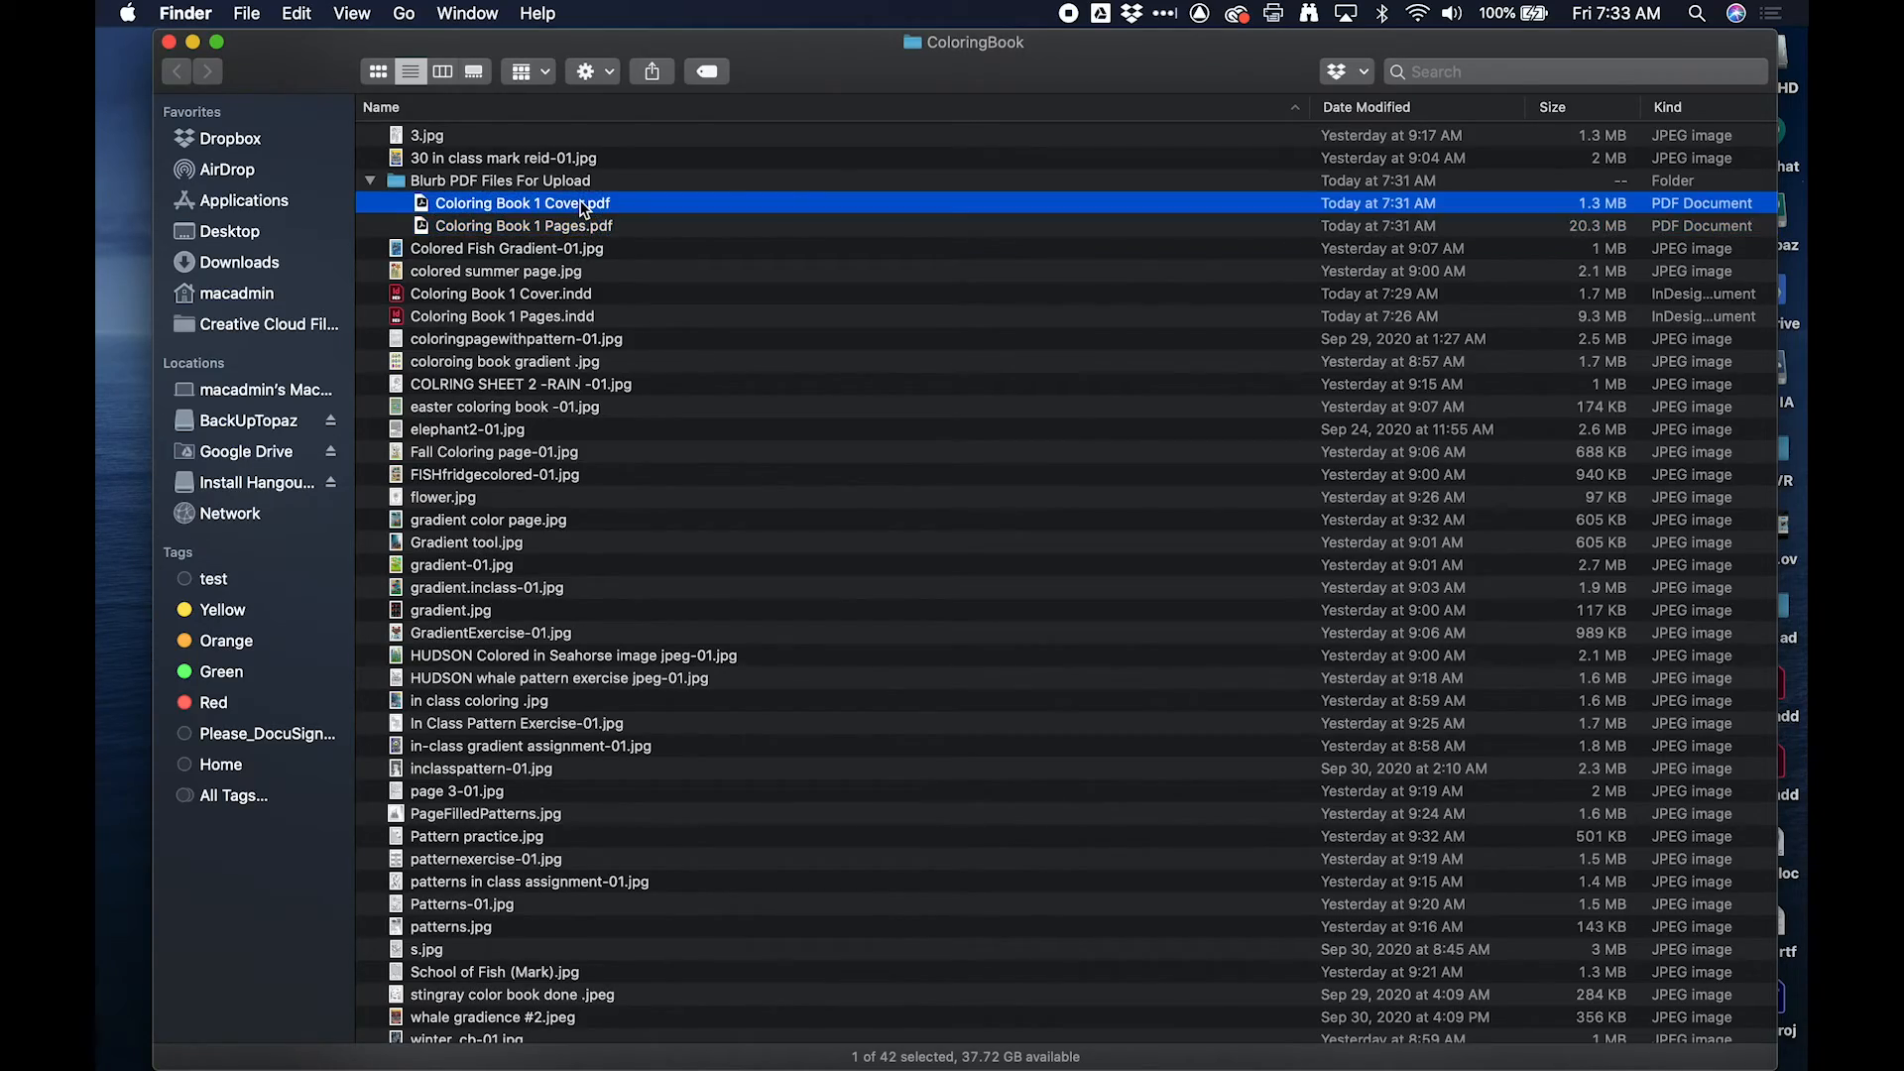
pyautogui.press('space')
pyautogui.press('space')
pyautogui.click(562, 234)
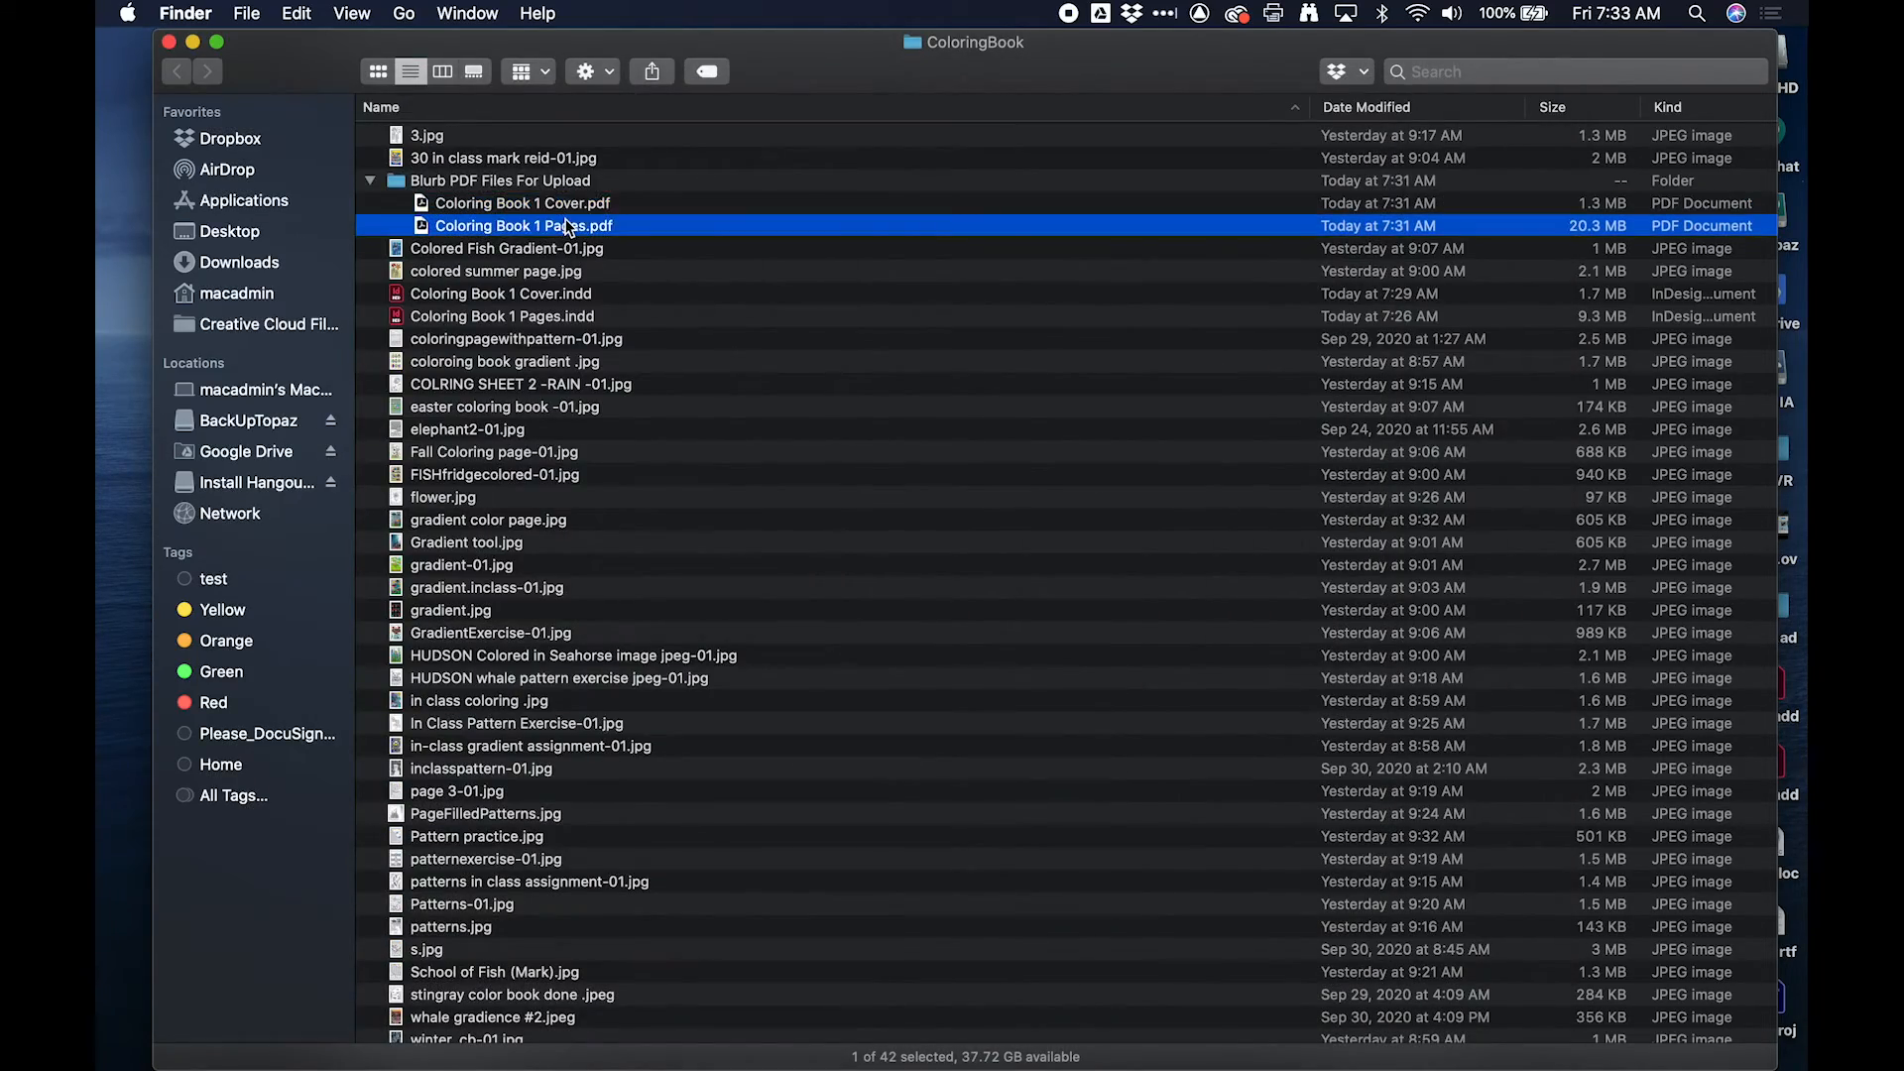
pyautogui.press('space')
pyautogui.press('space')
pyautogui.click(385, 187)
pyautogui.click(370, 182)
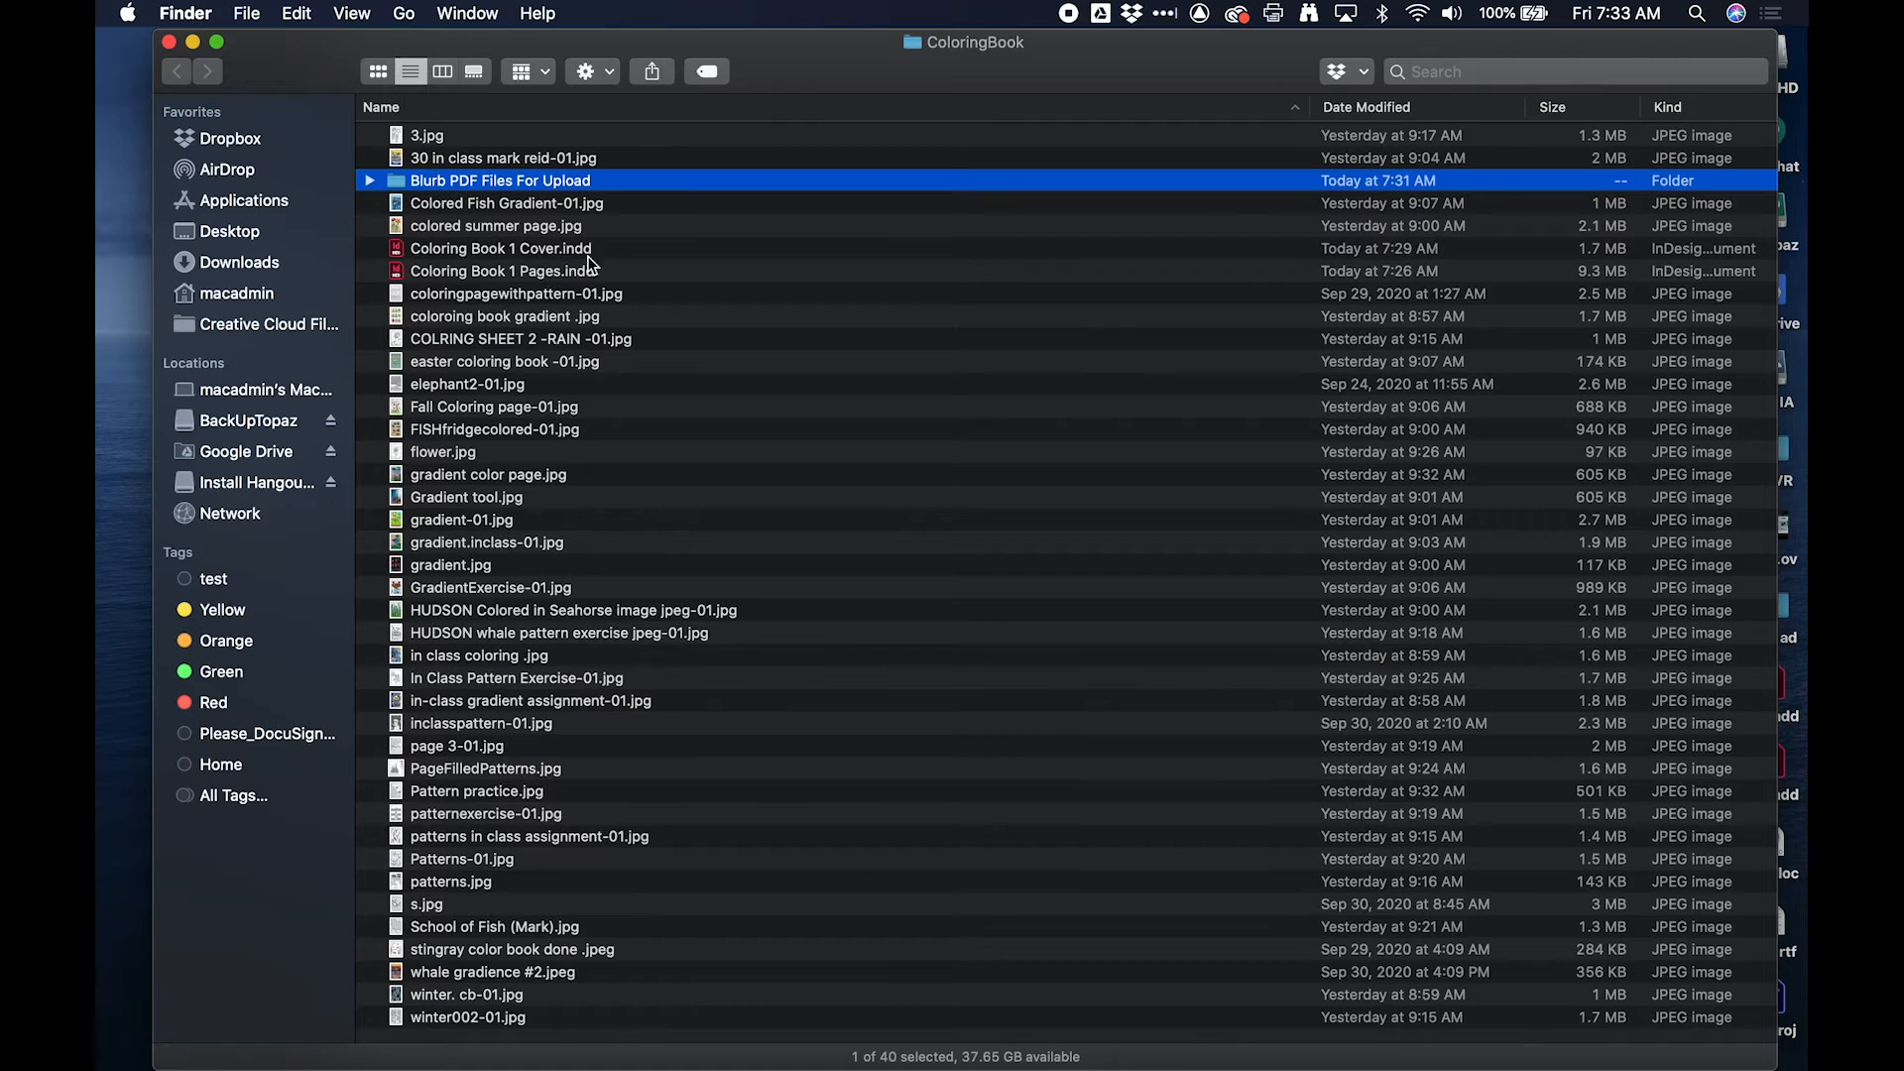
# Step: Go up to the Desktop folder and compress the ColoringBook folder into a ZIP archive
pyautogui.press('super+Up')
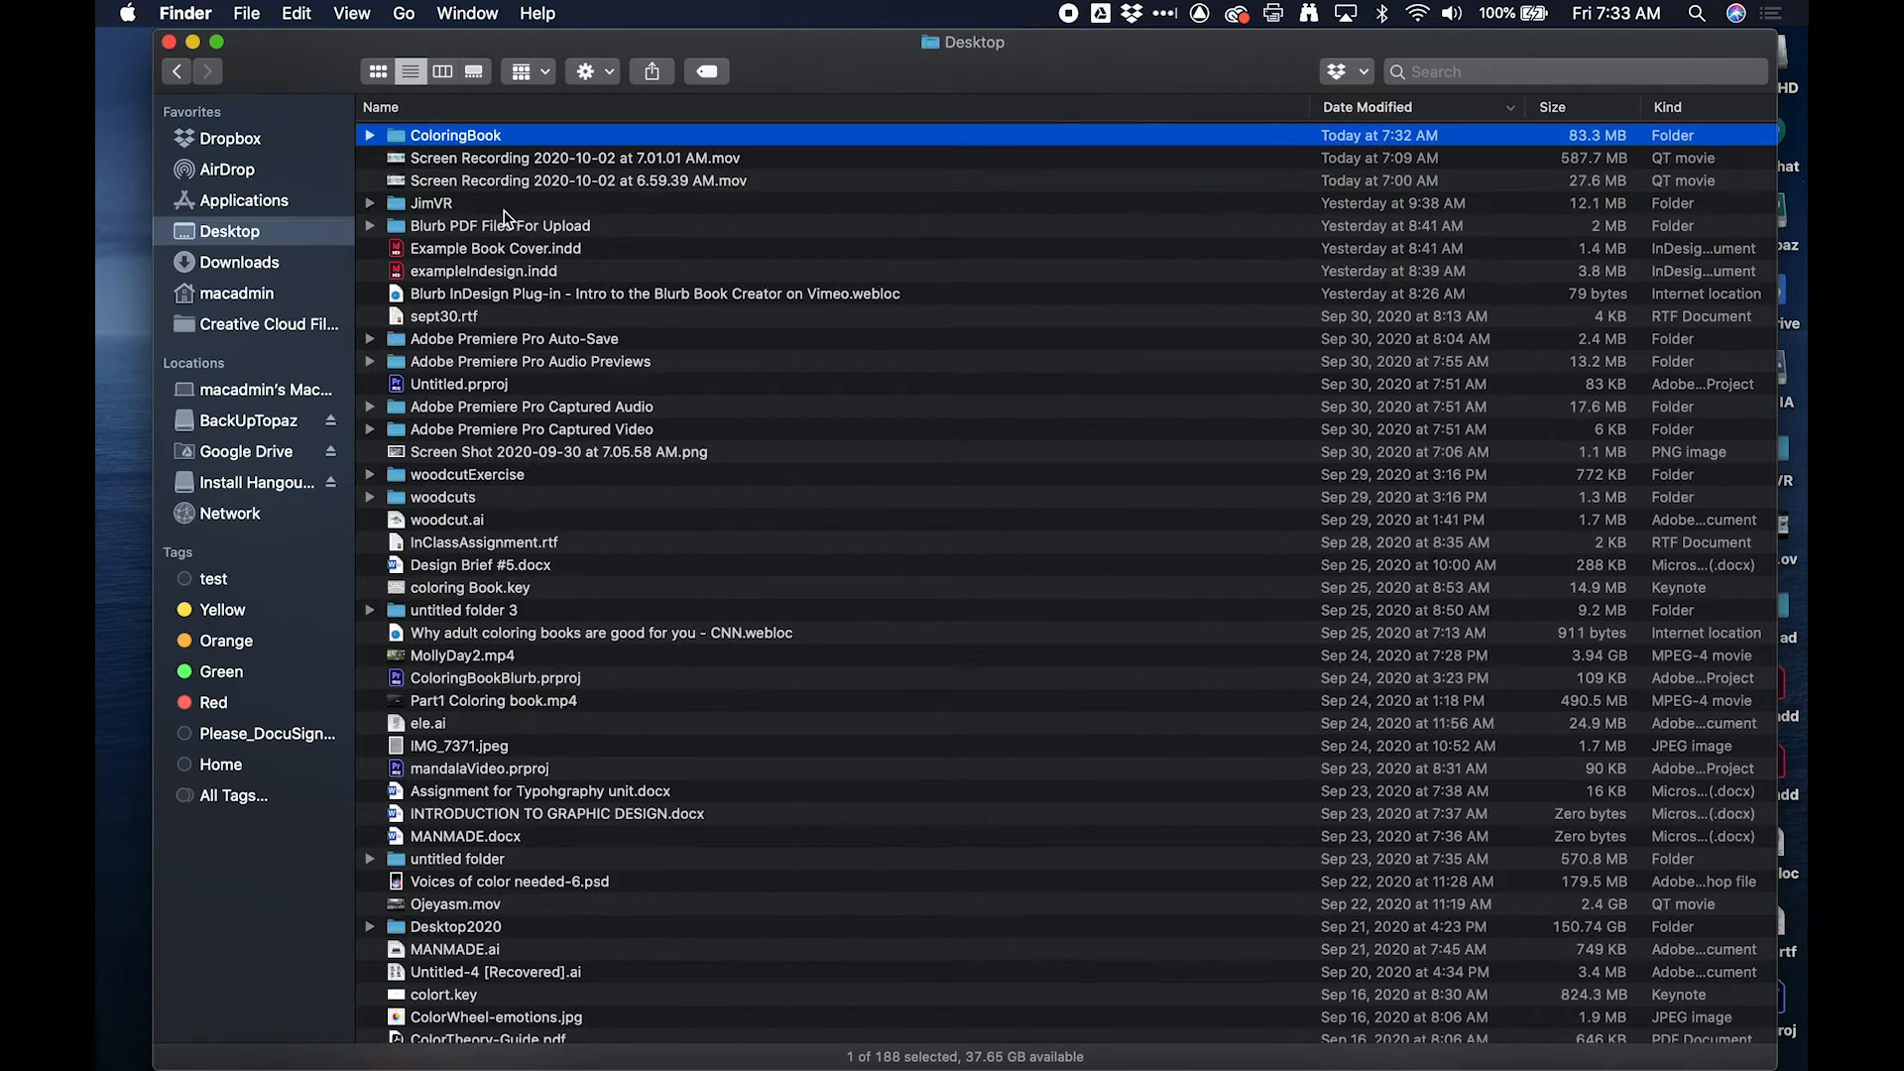
pyautogui.rightClick(443, 144)
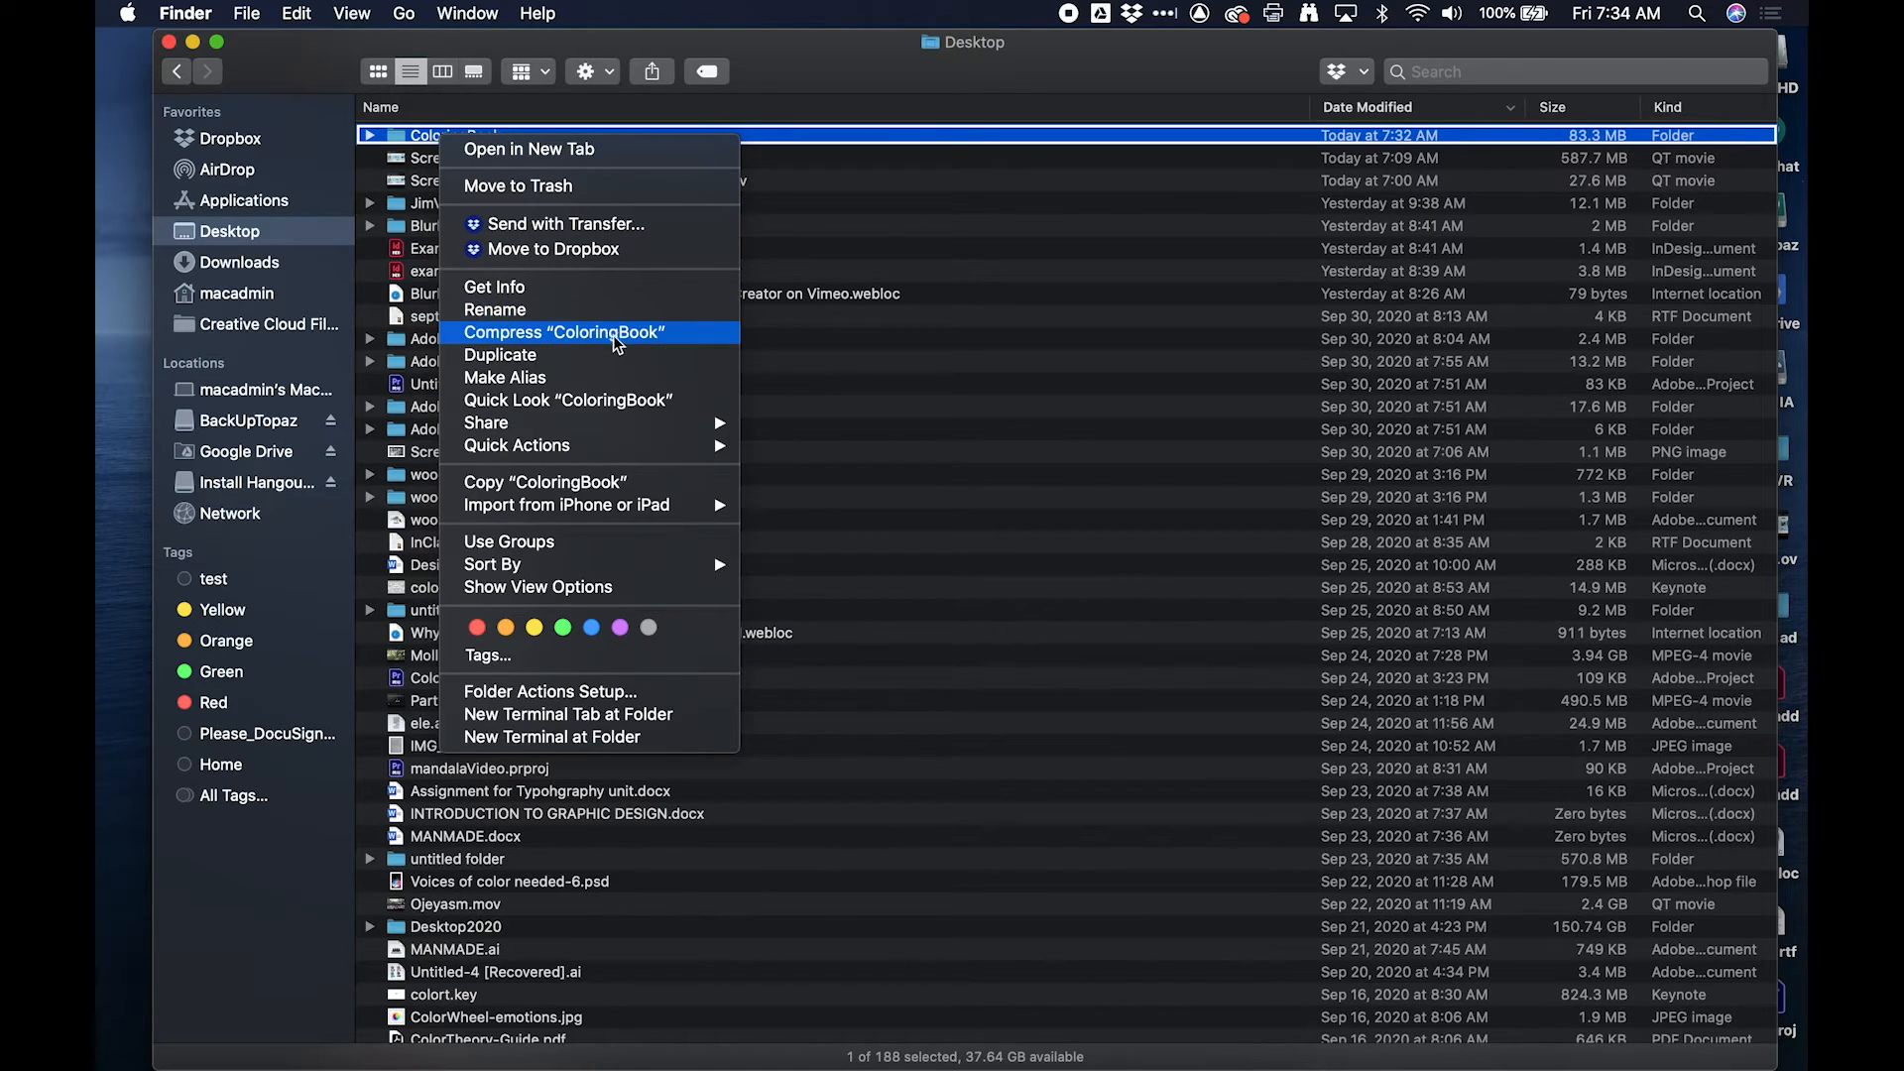
pyautogui.click(556, 333)
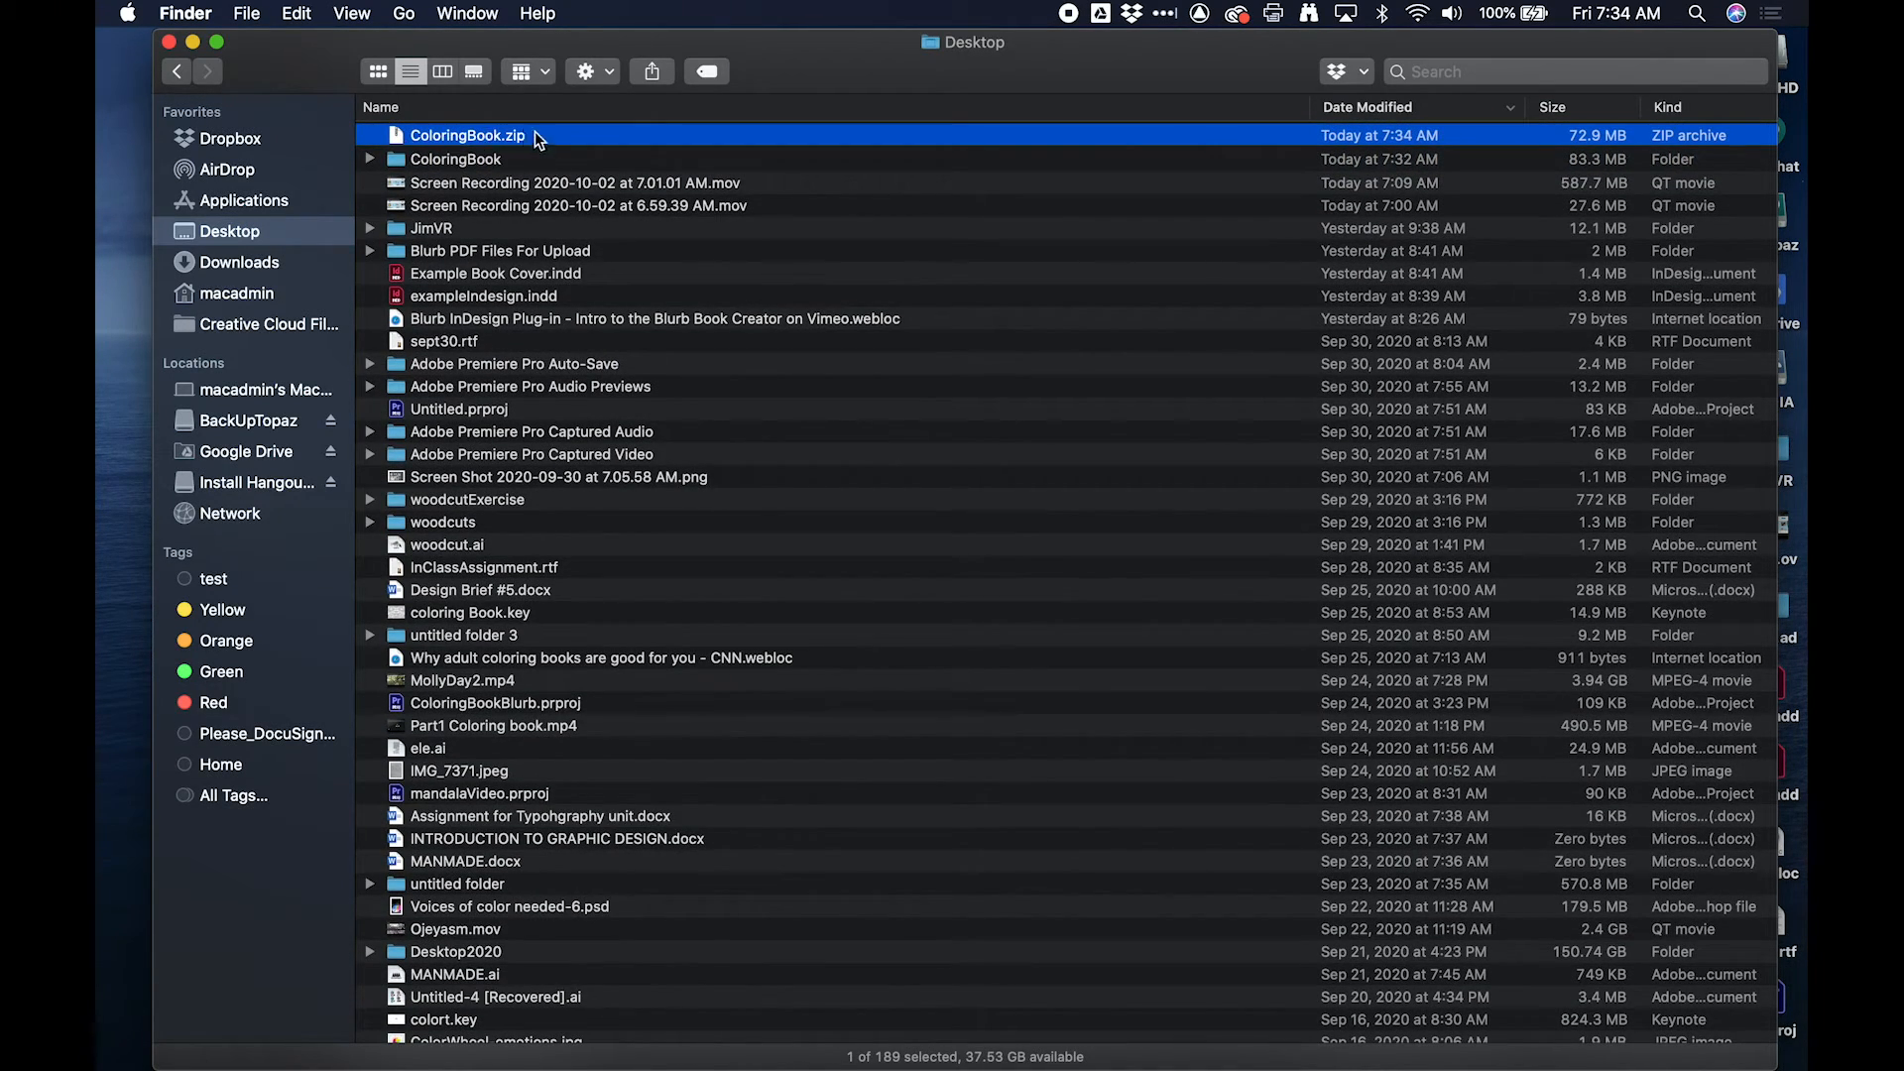
# Step: Compare the size of ColoringBook.zip with the original folder and extract the archive on the Desktop
pyautogui.click(424, 160)
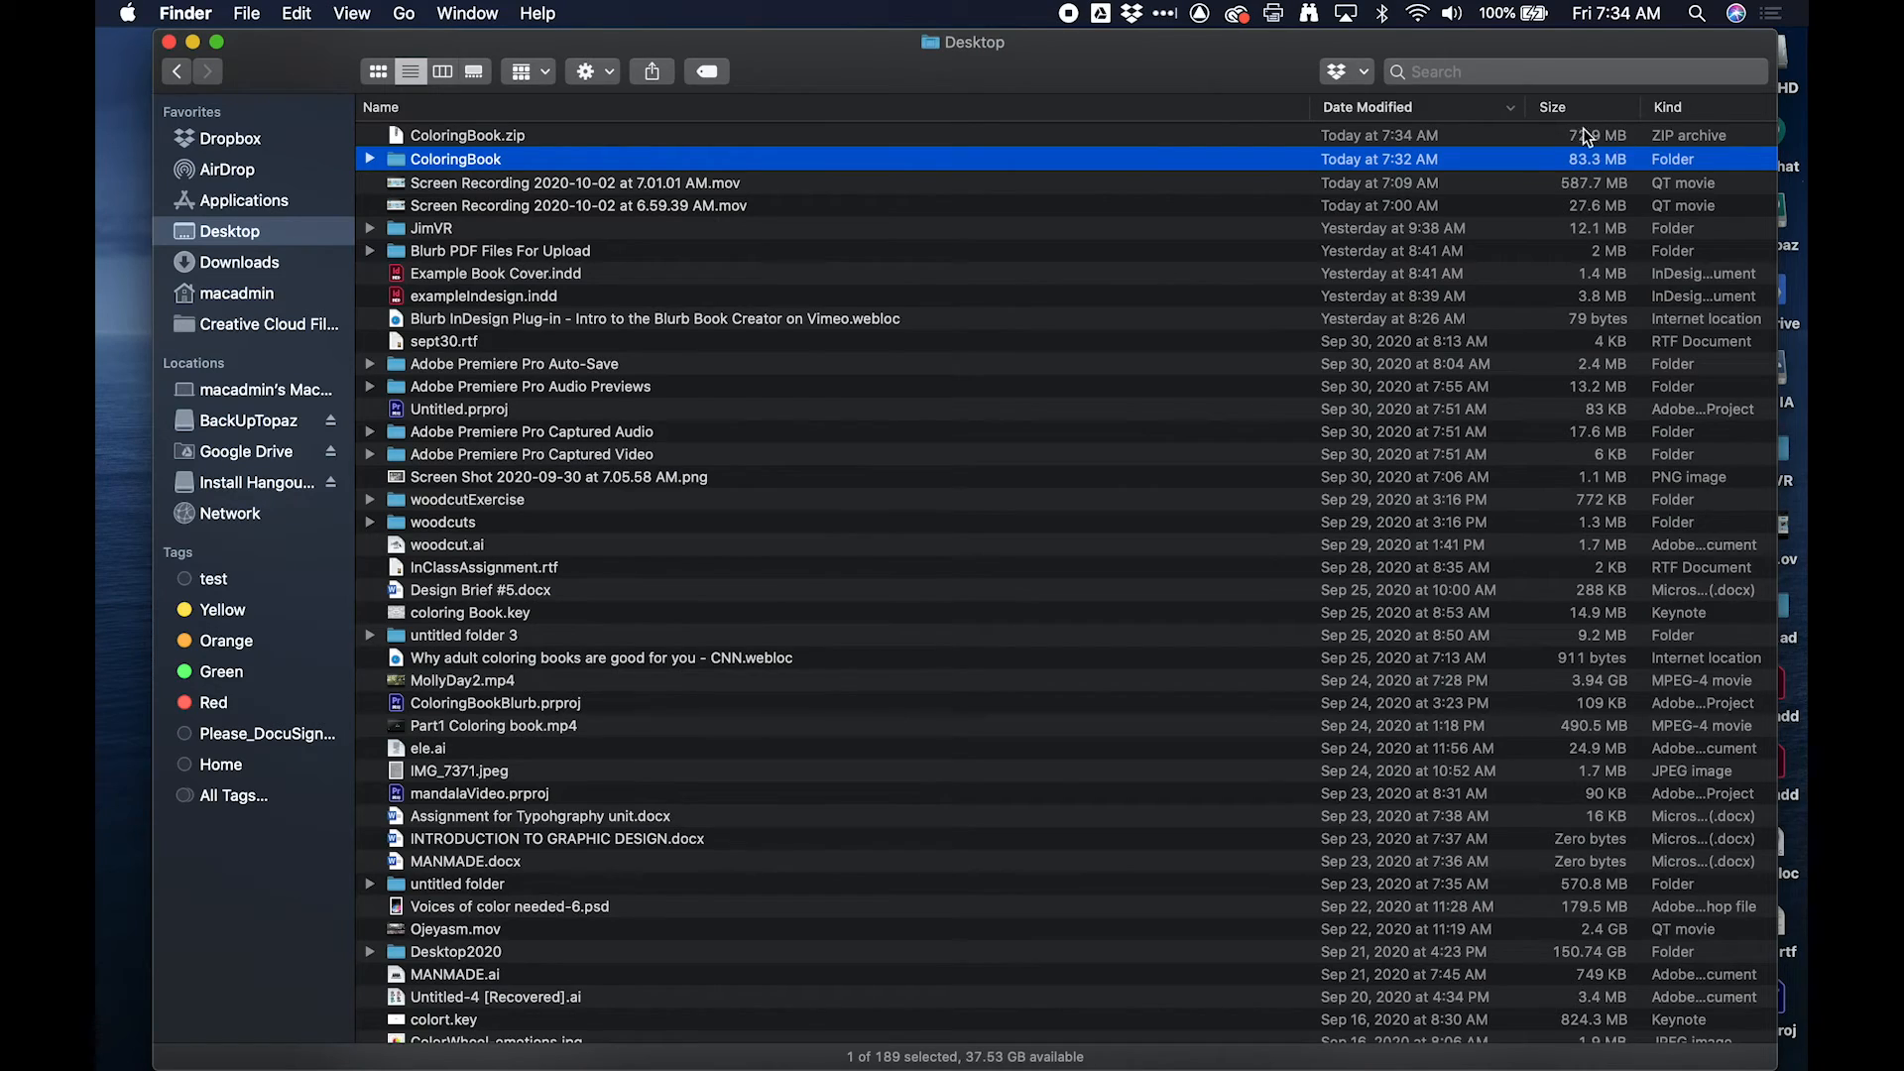
pyautogui.click(448, 137)
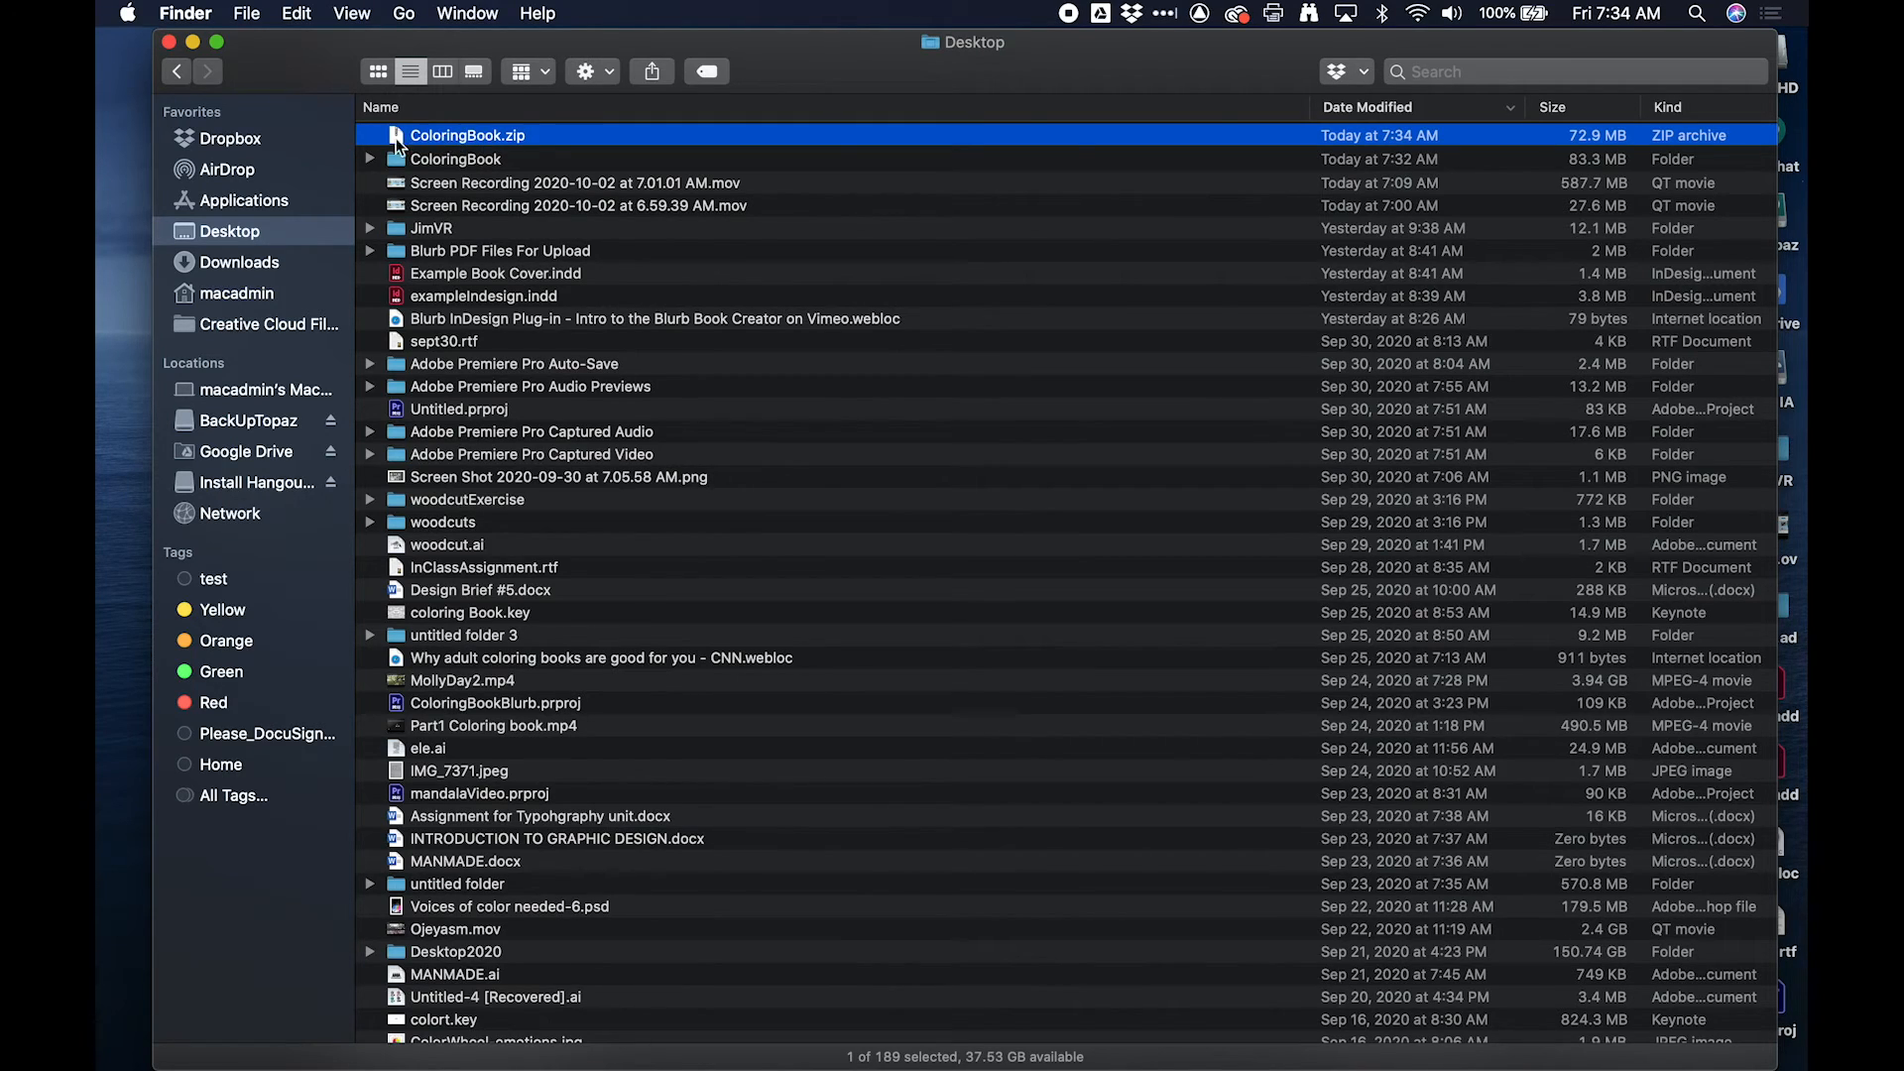
pyautogui.click(456, 134)
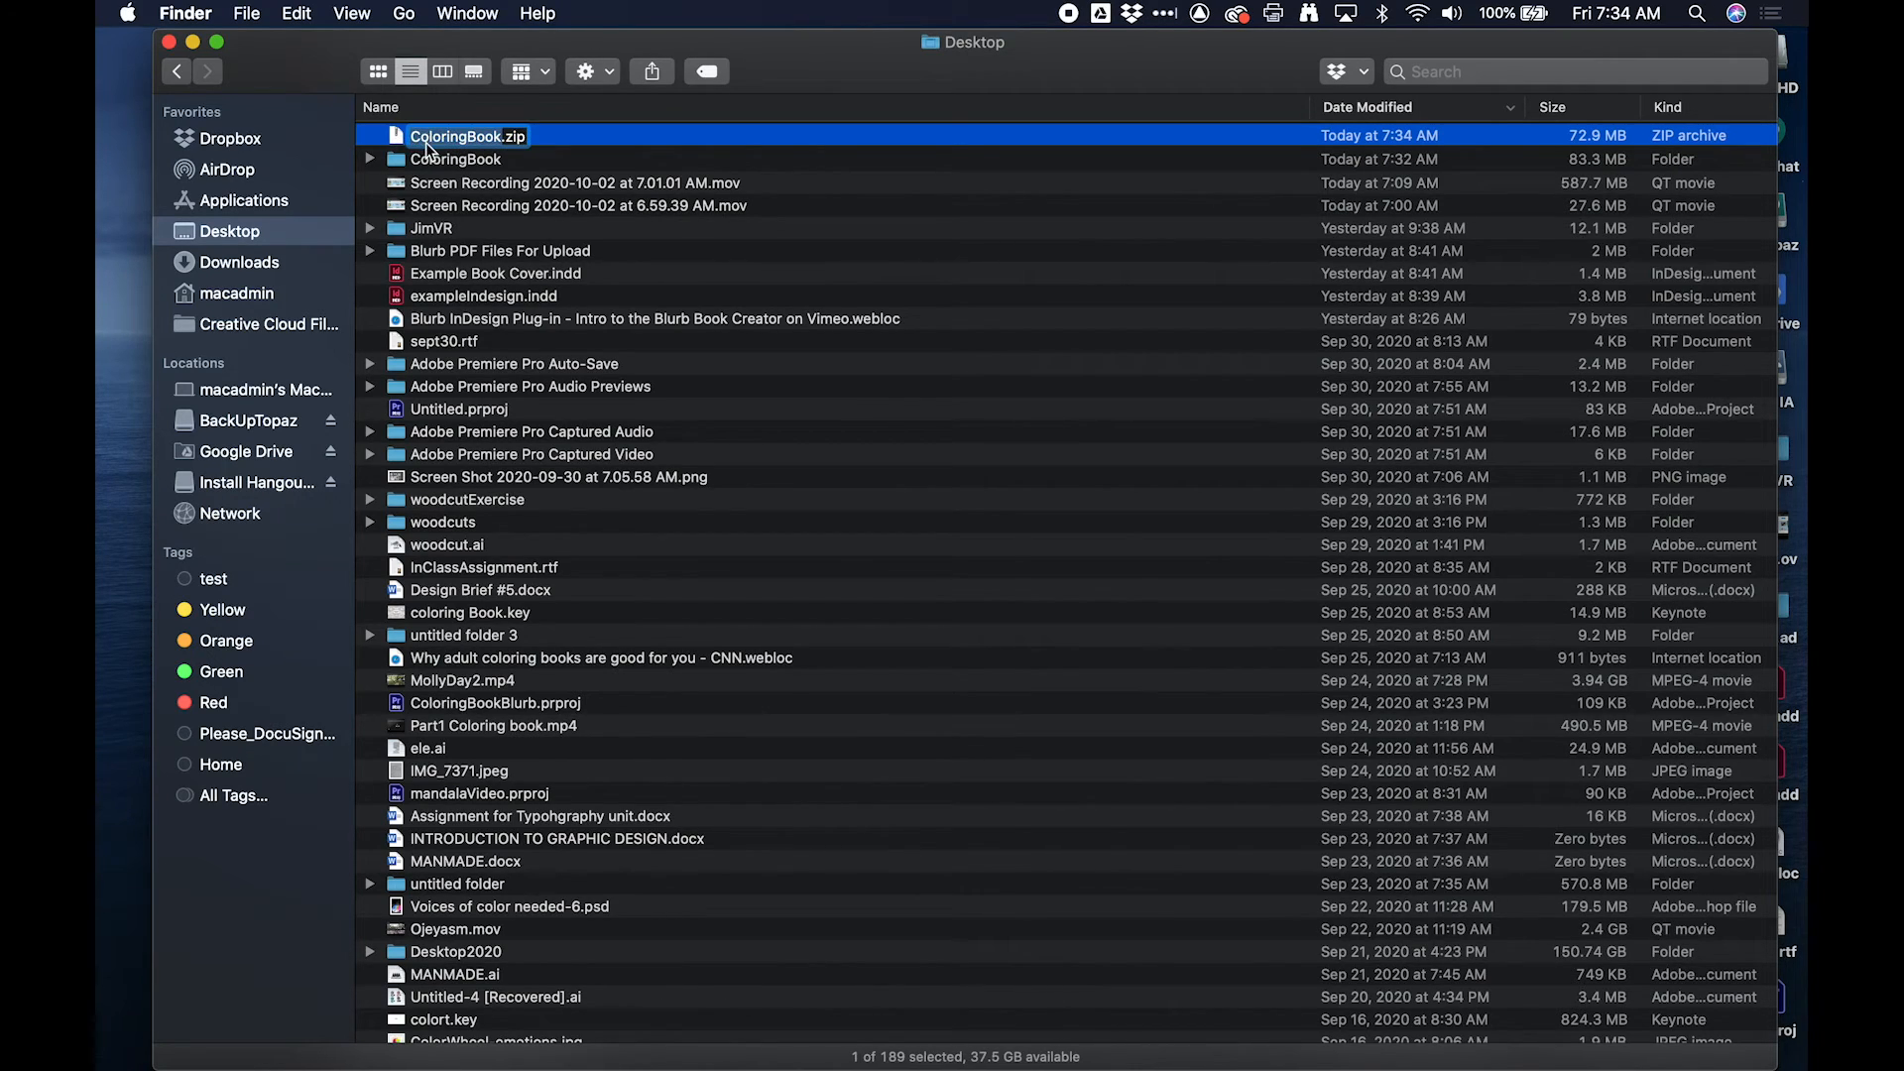
pyautogui.doubleClick(395, 137)
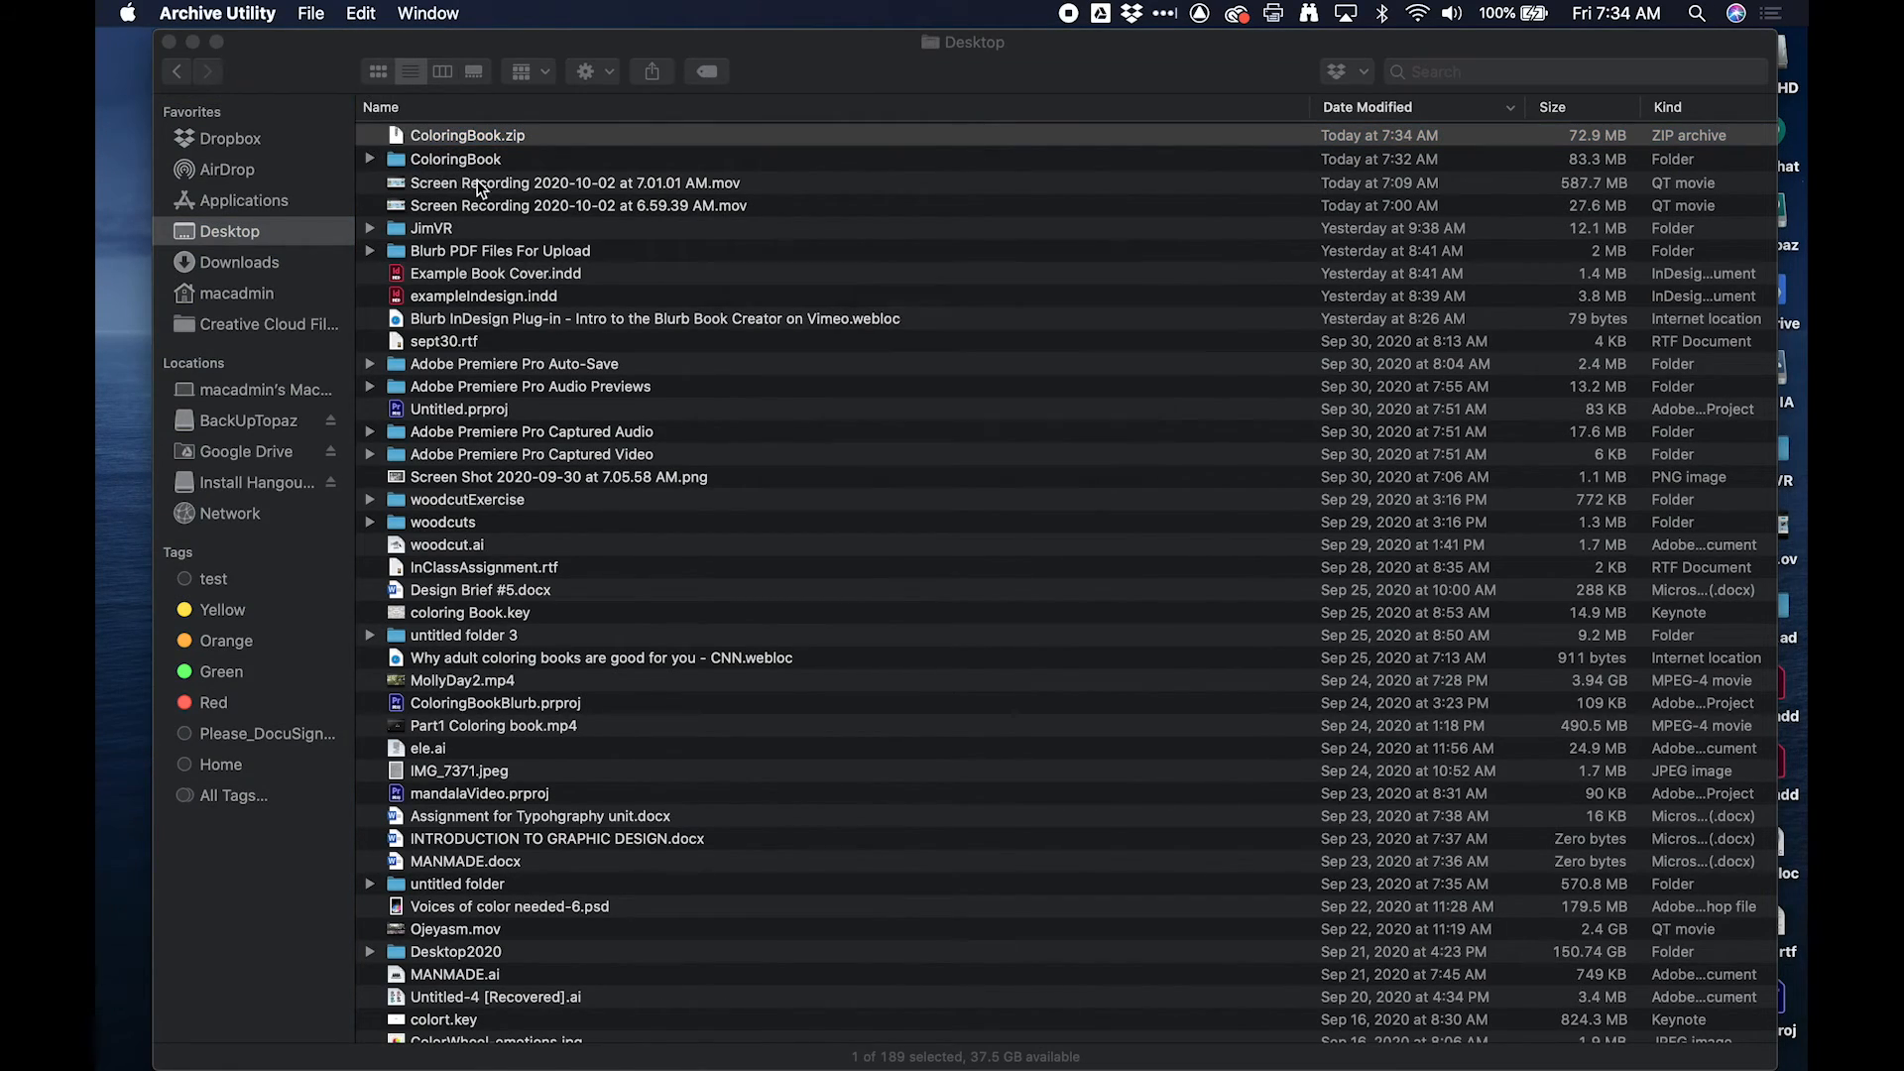
# Step: Examine the contents of the ColoringBook folder, checking the Blurb PDF folder, the cover and pages InDesign files, and the linked images
pyautogui.click(419, 159)
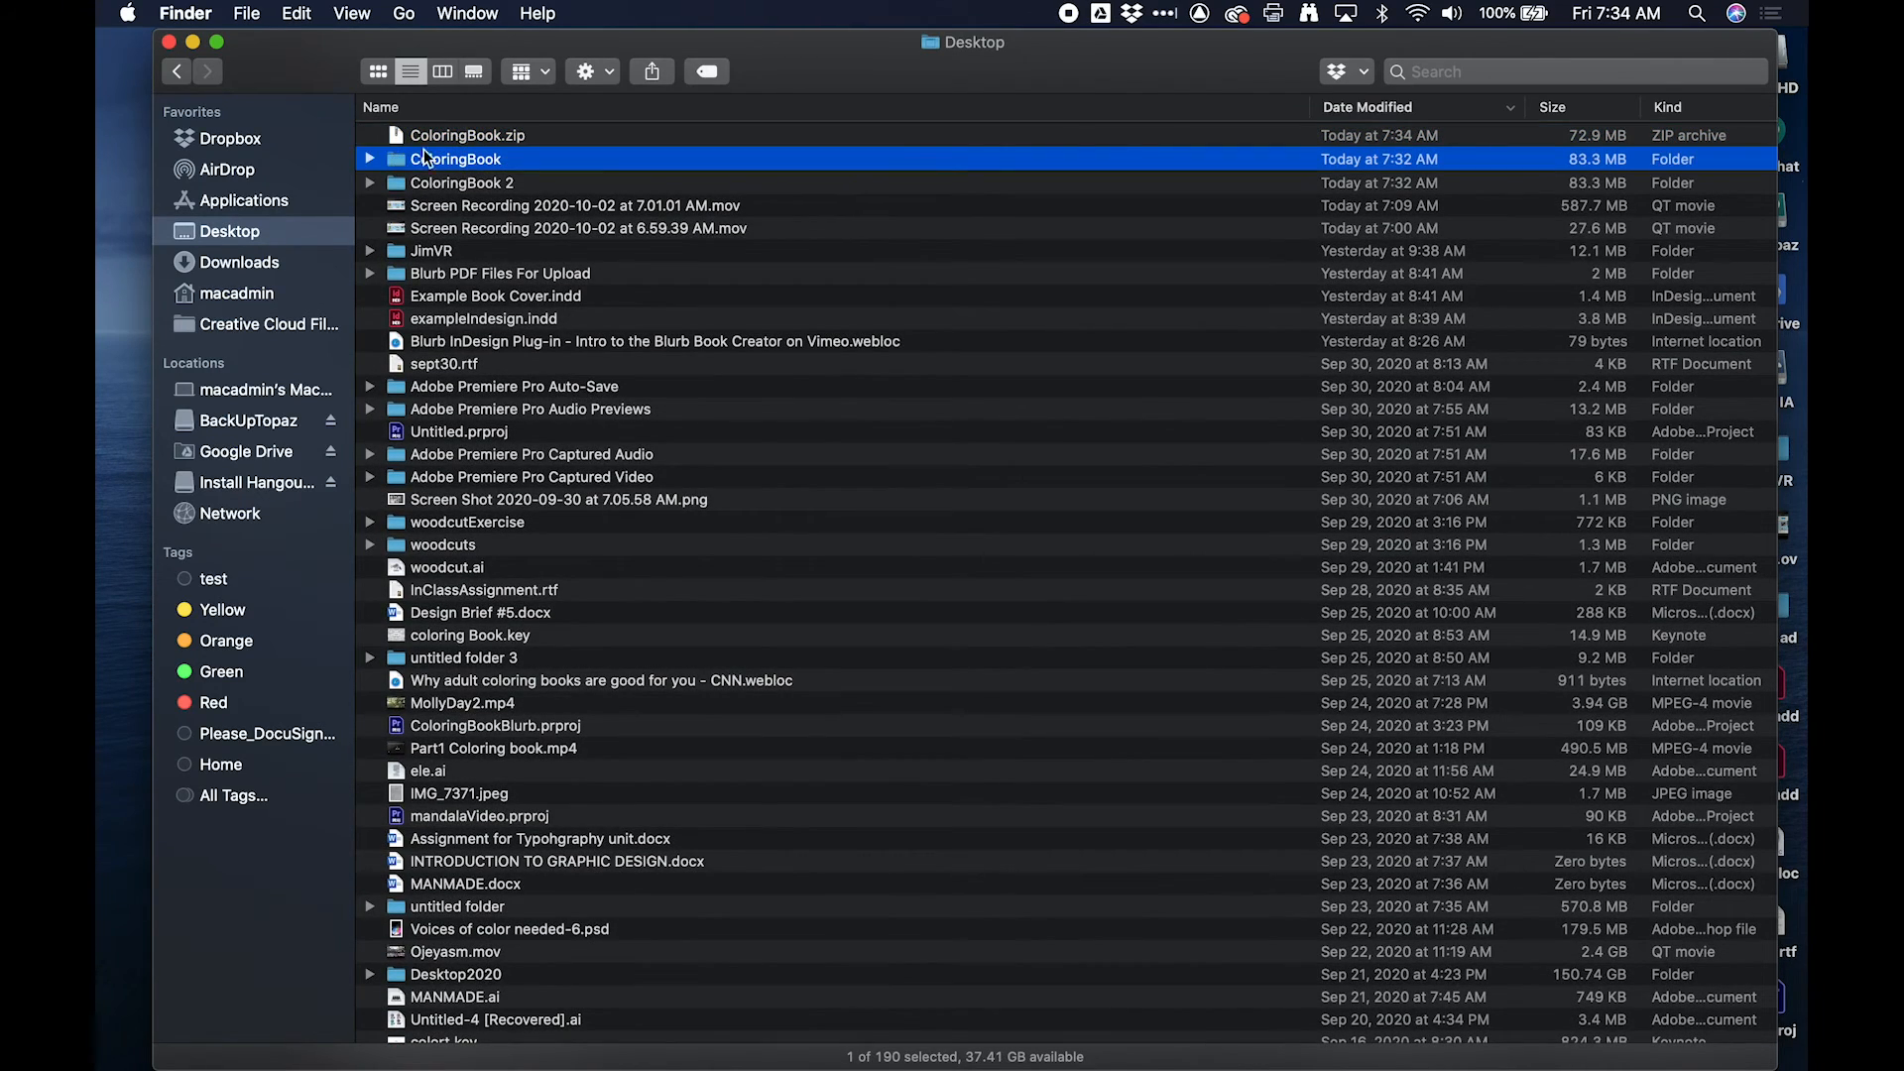
pyautogui.click(369, 158)
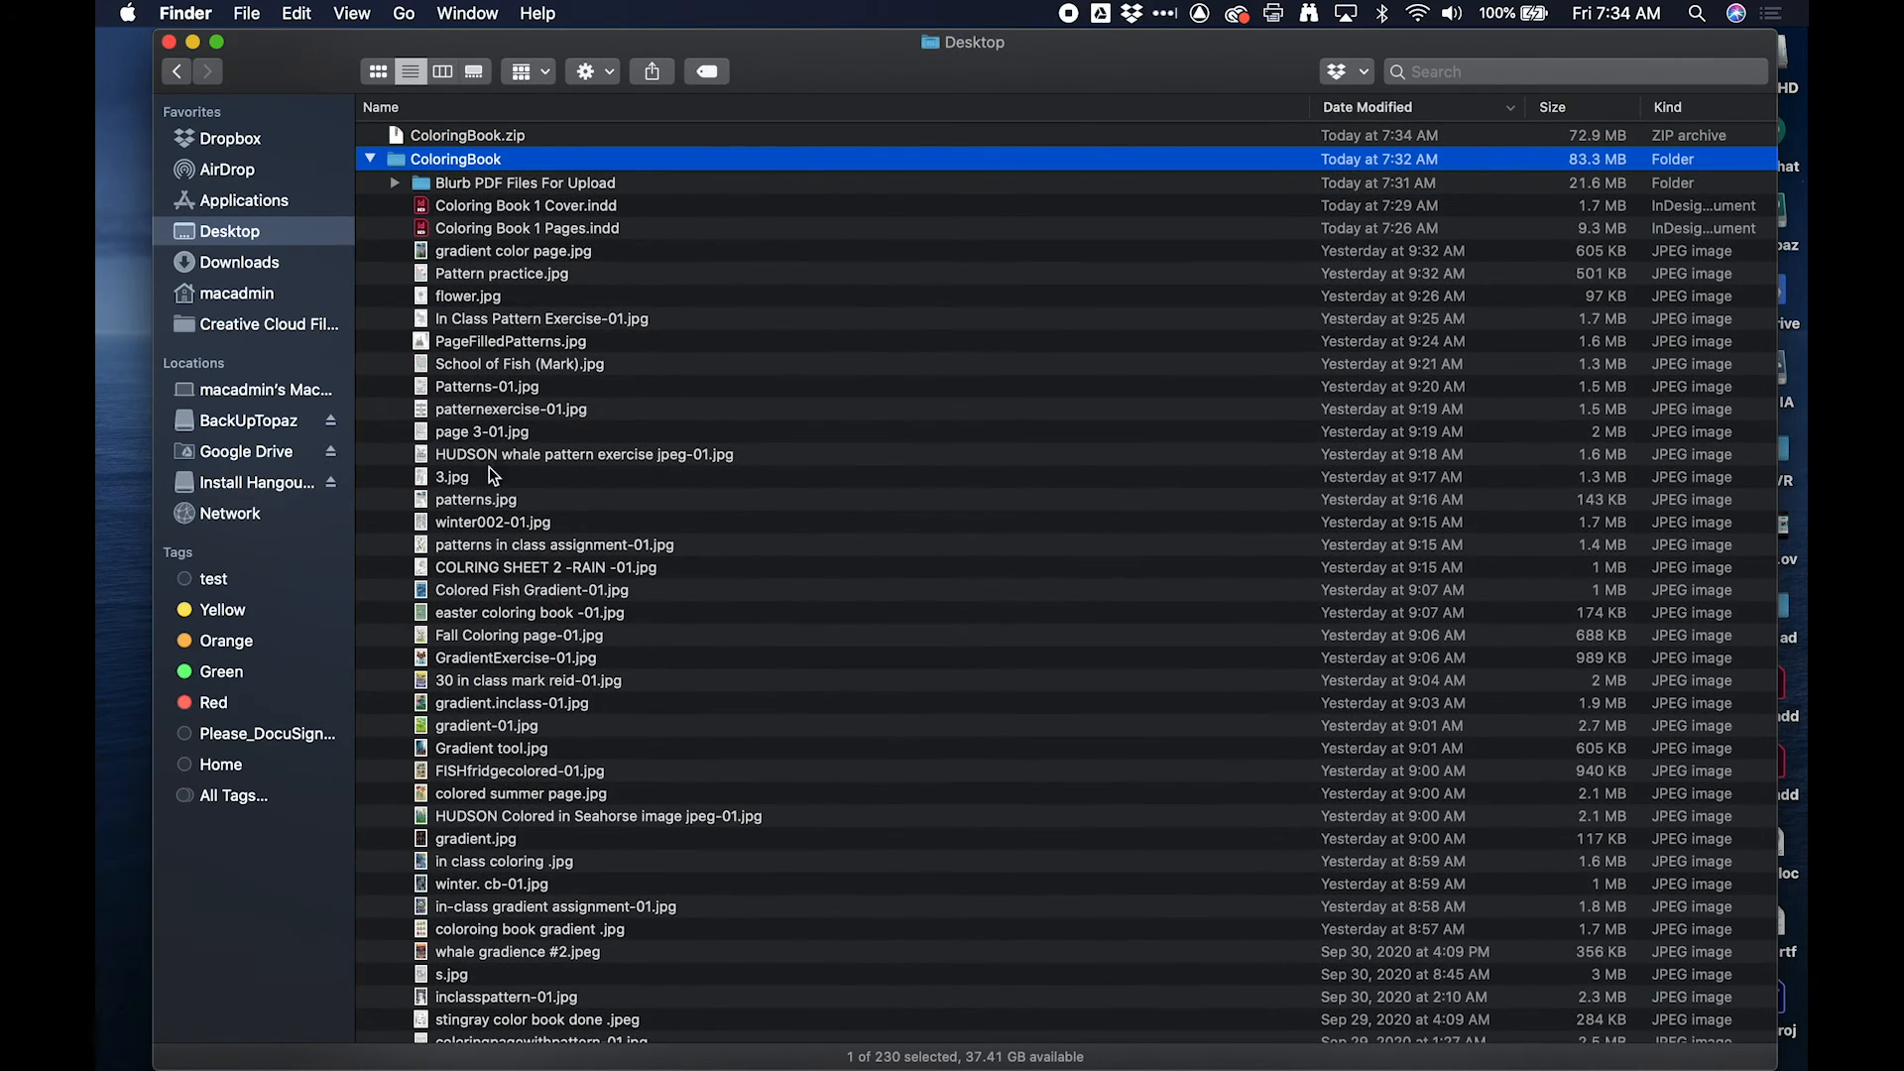
pyautogui.click(472, 189)
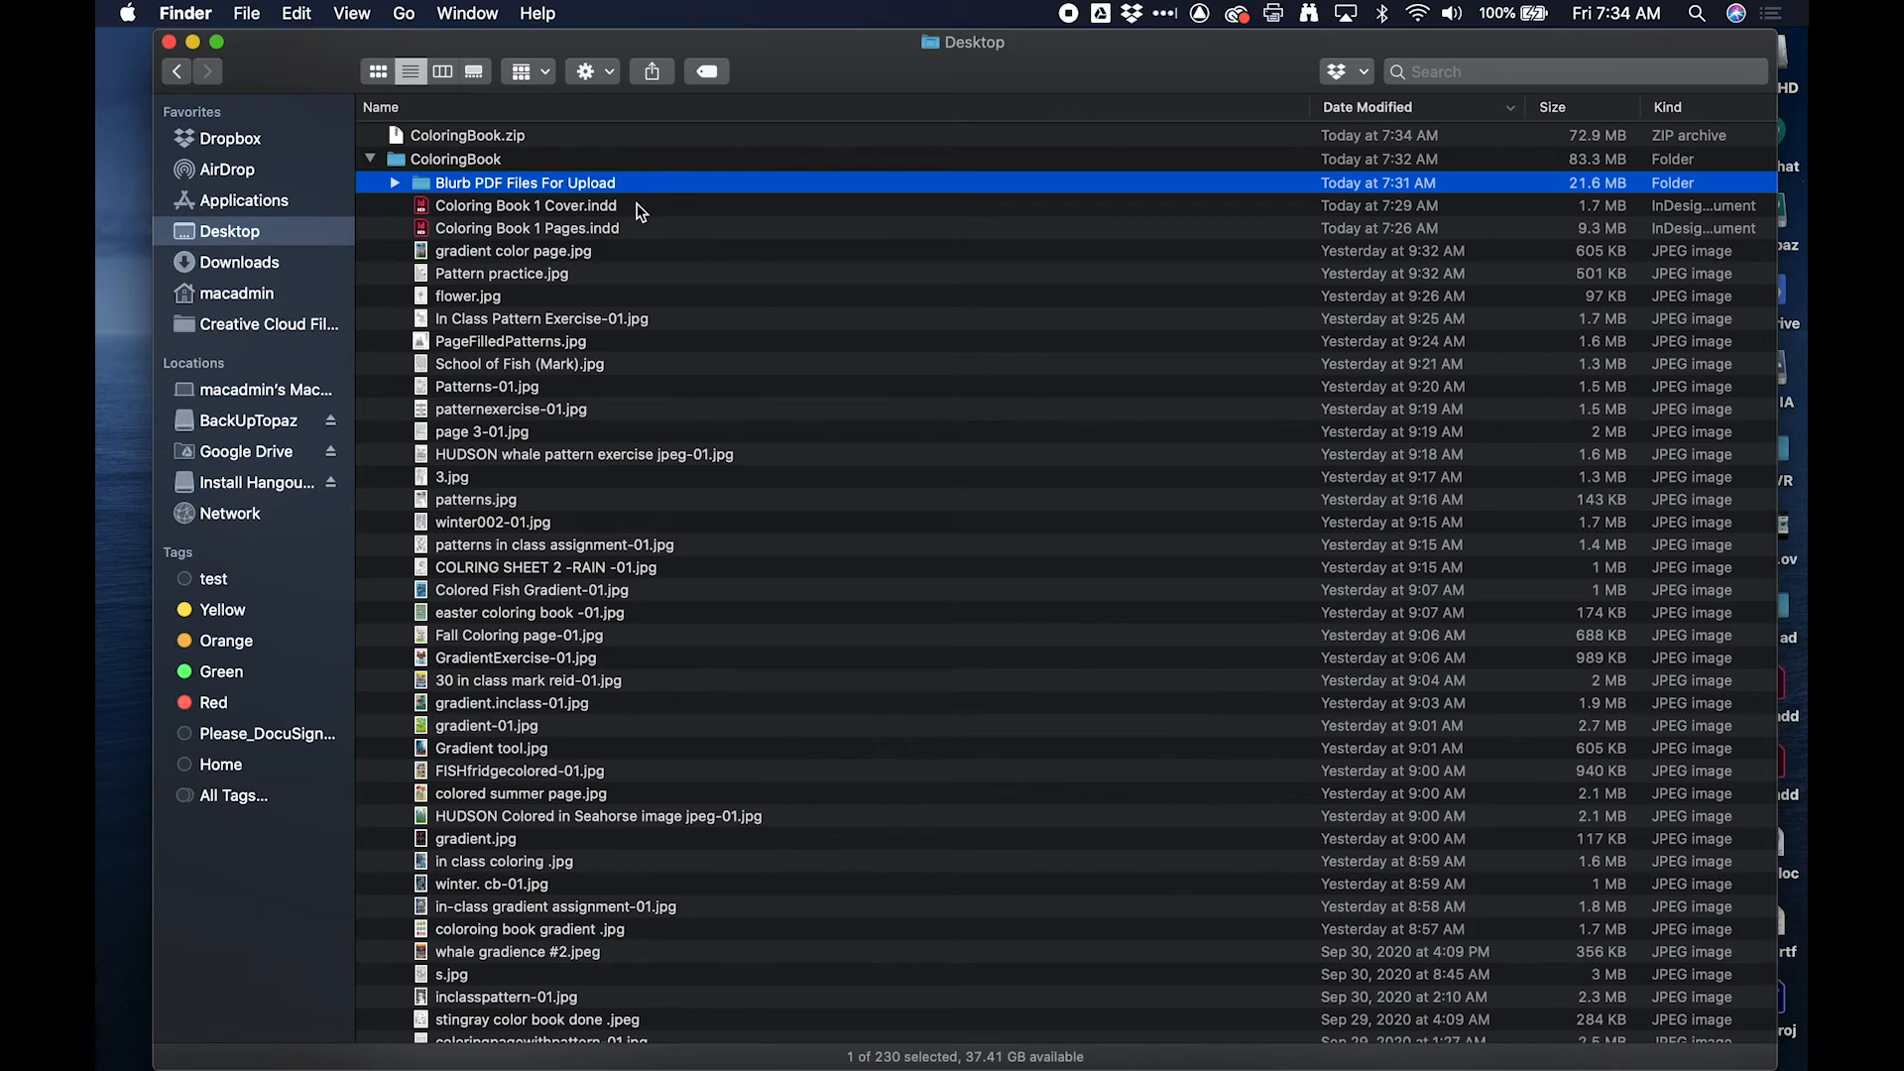
pyautogui.click(462, 208)
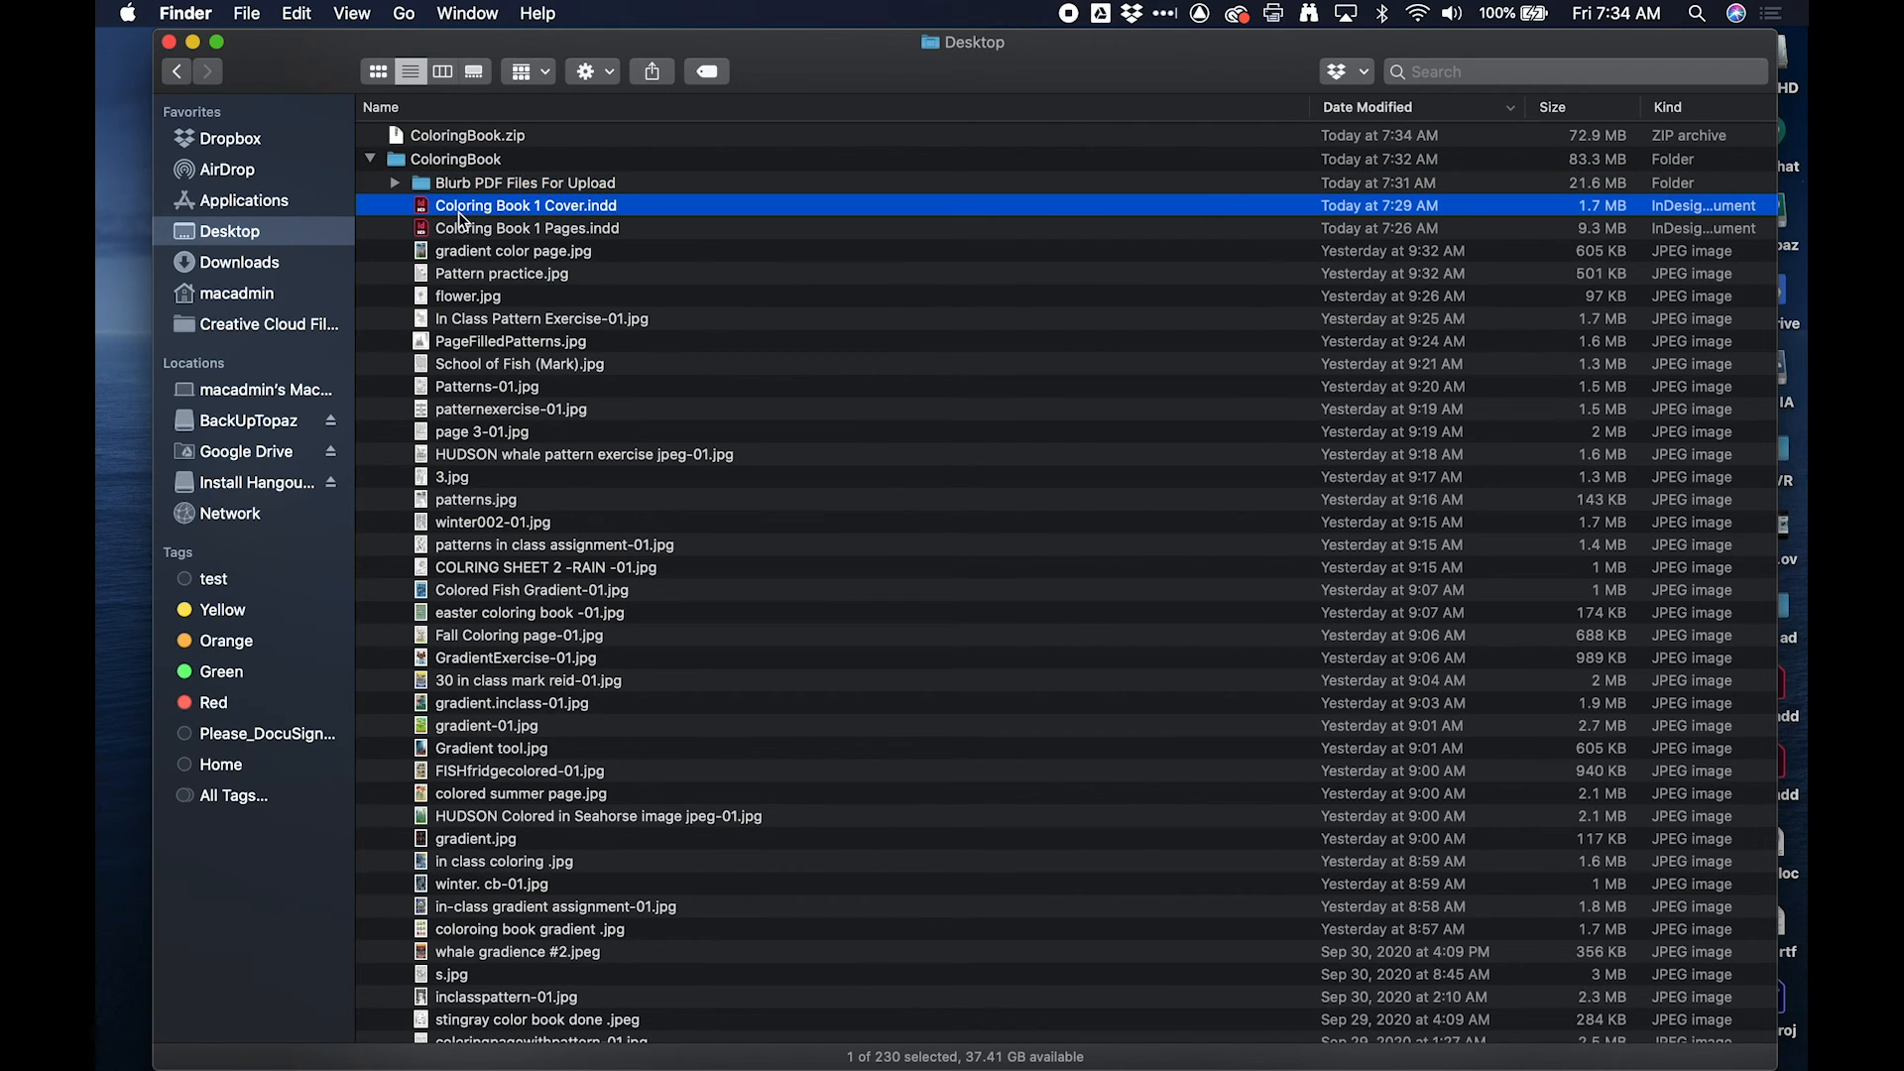
pyautogui.click(509, 233)
pyautogui.click(395, 184)
pyautogui.click(395, 182)
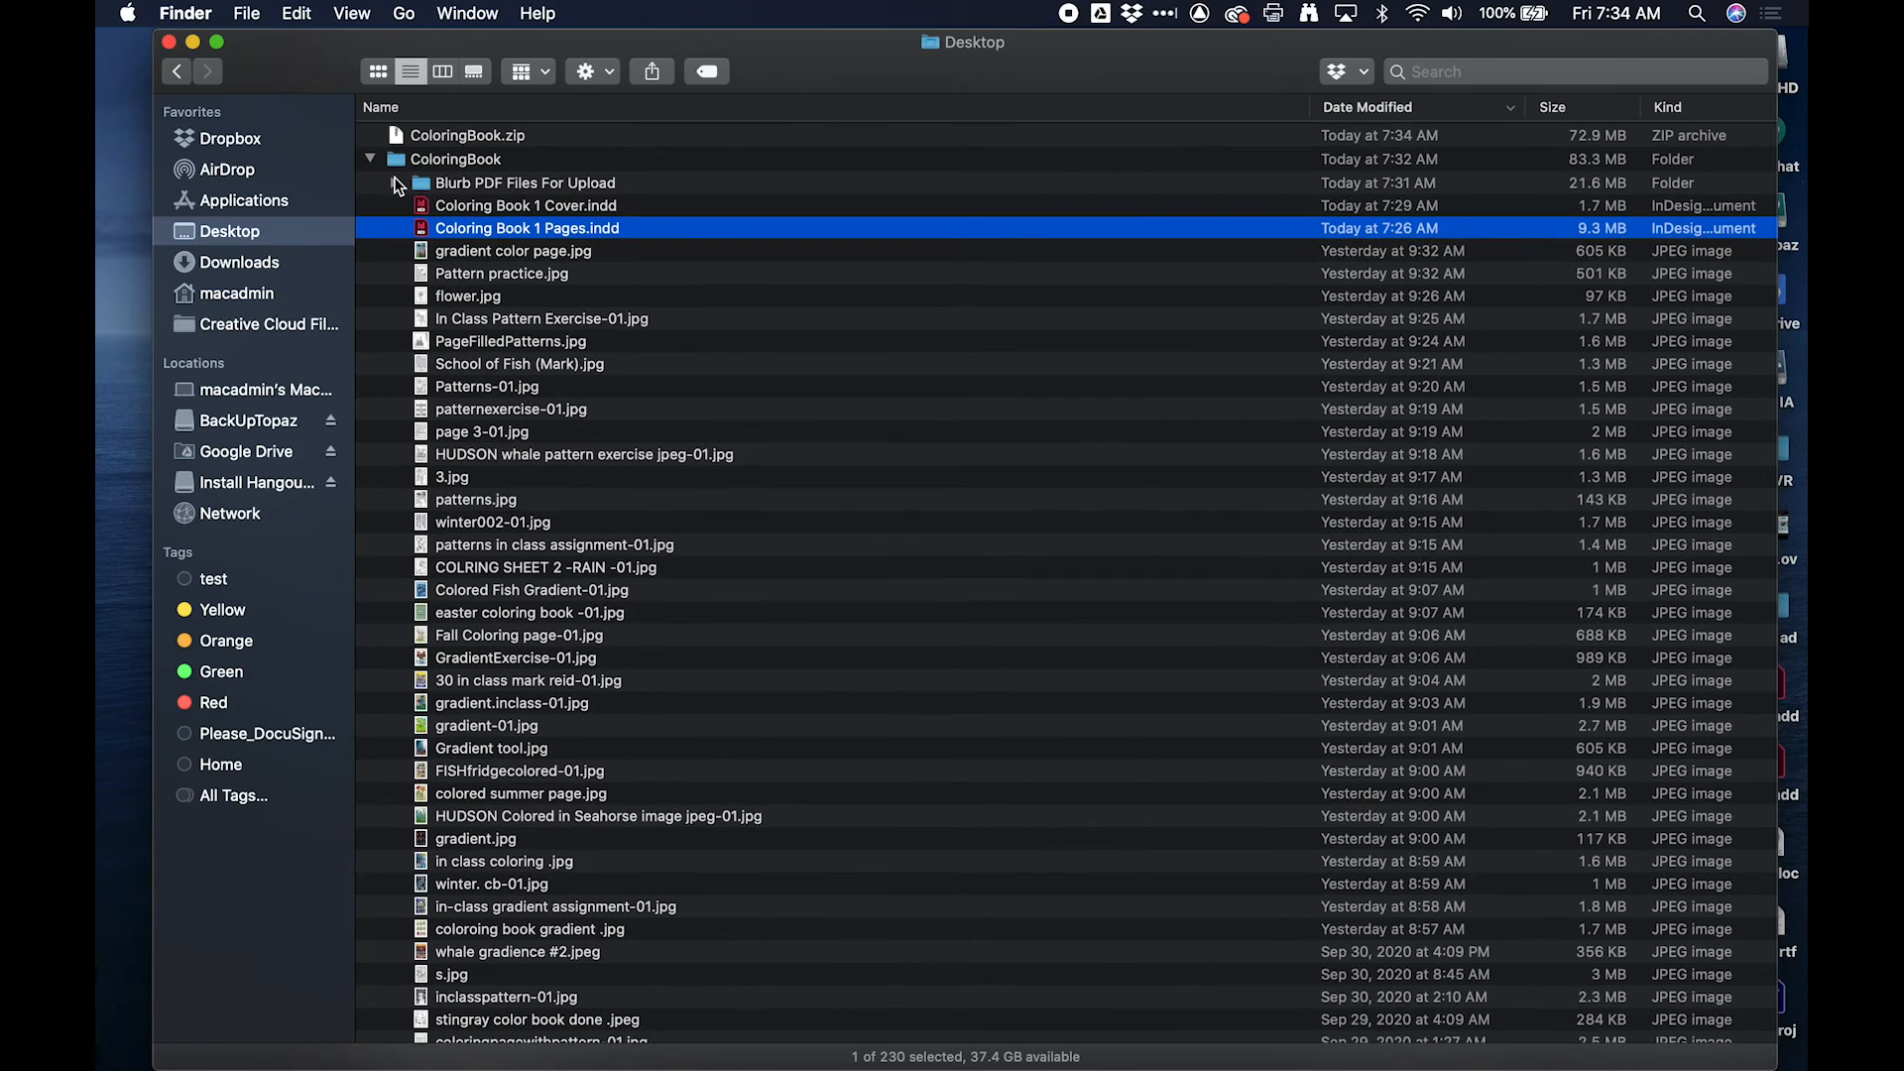
pyautogui.keyDown('super'); pyautogui.click(484, 203); pyautogui.keyUp('super')
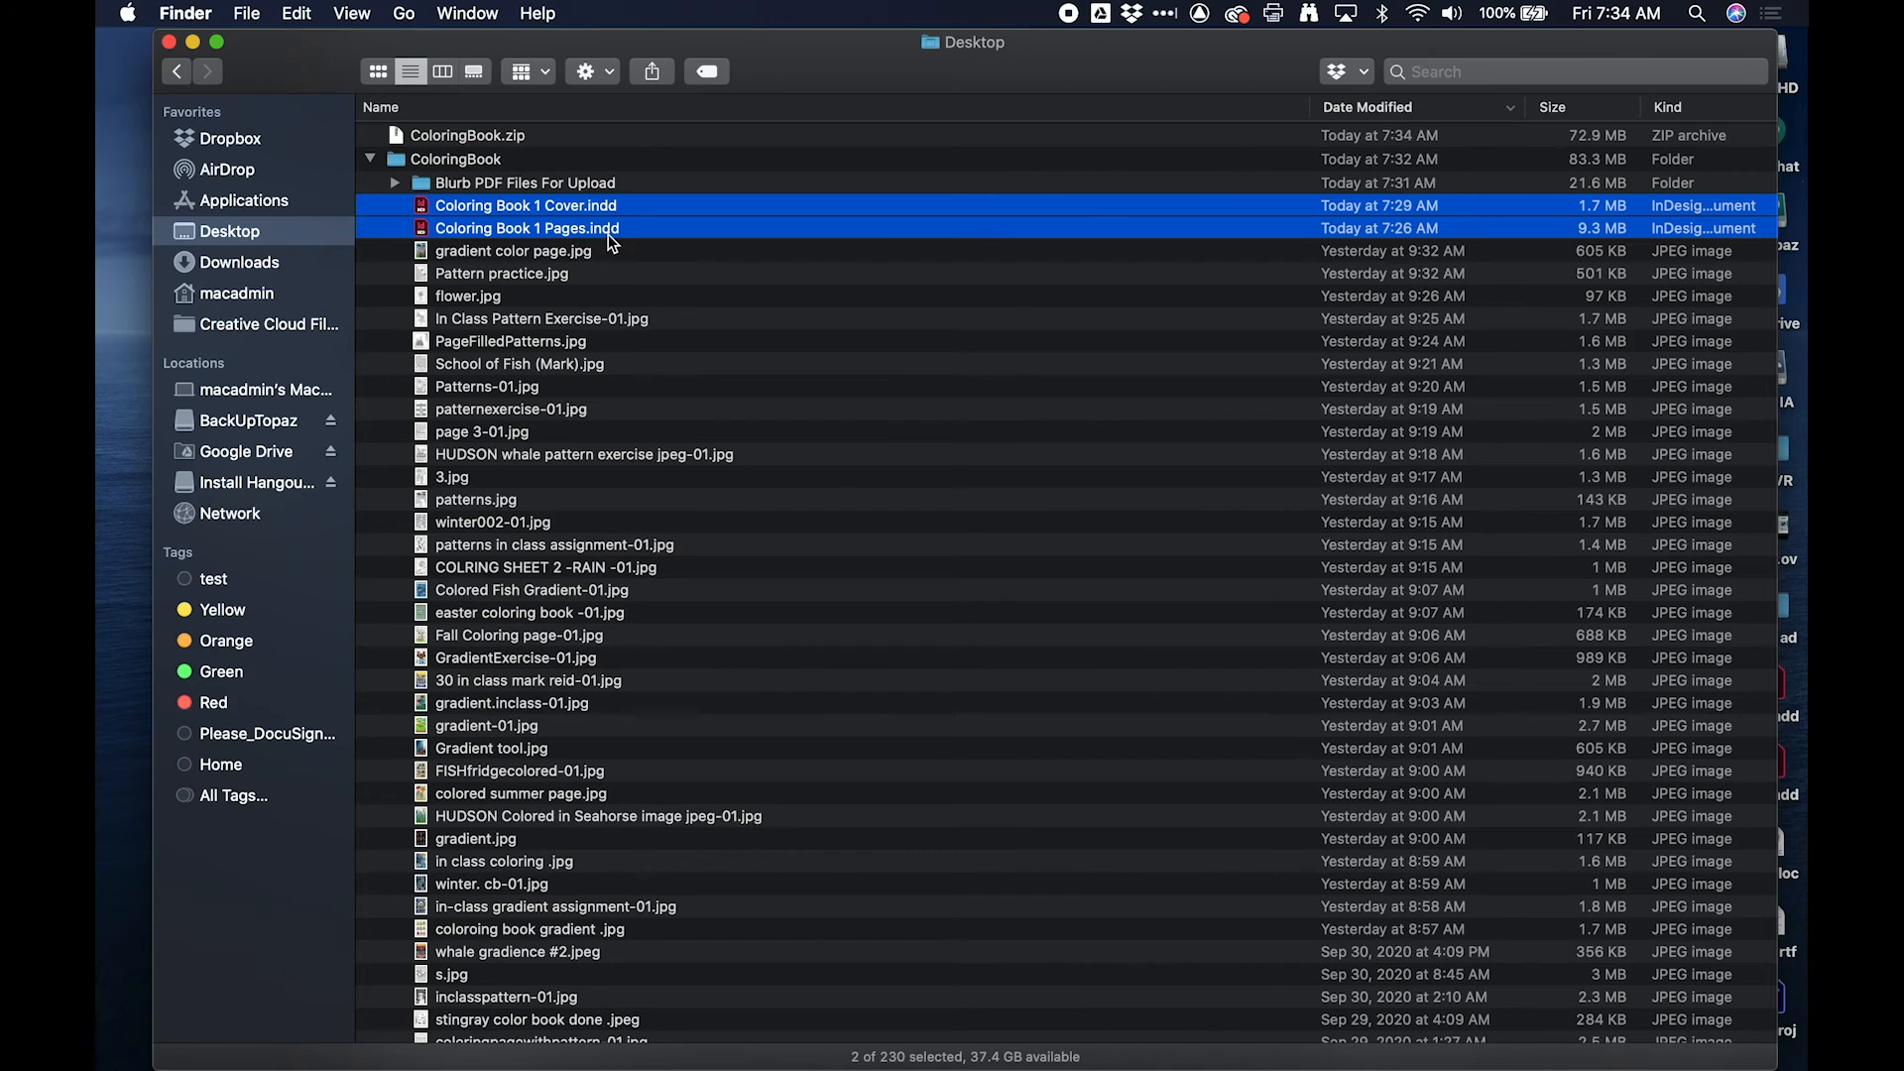
pyautogui.scroll(-1, 612, 243)
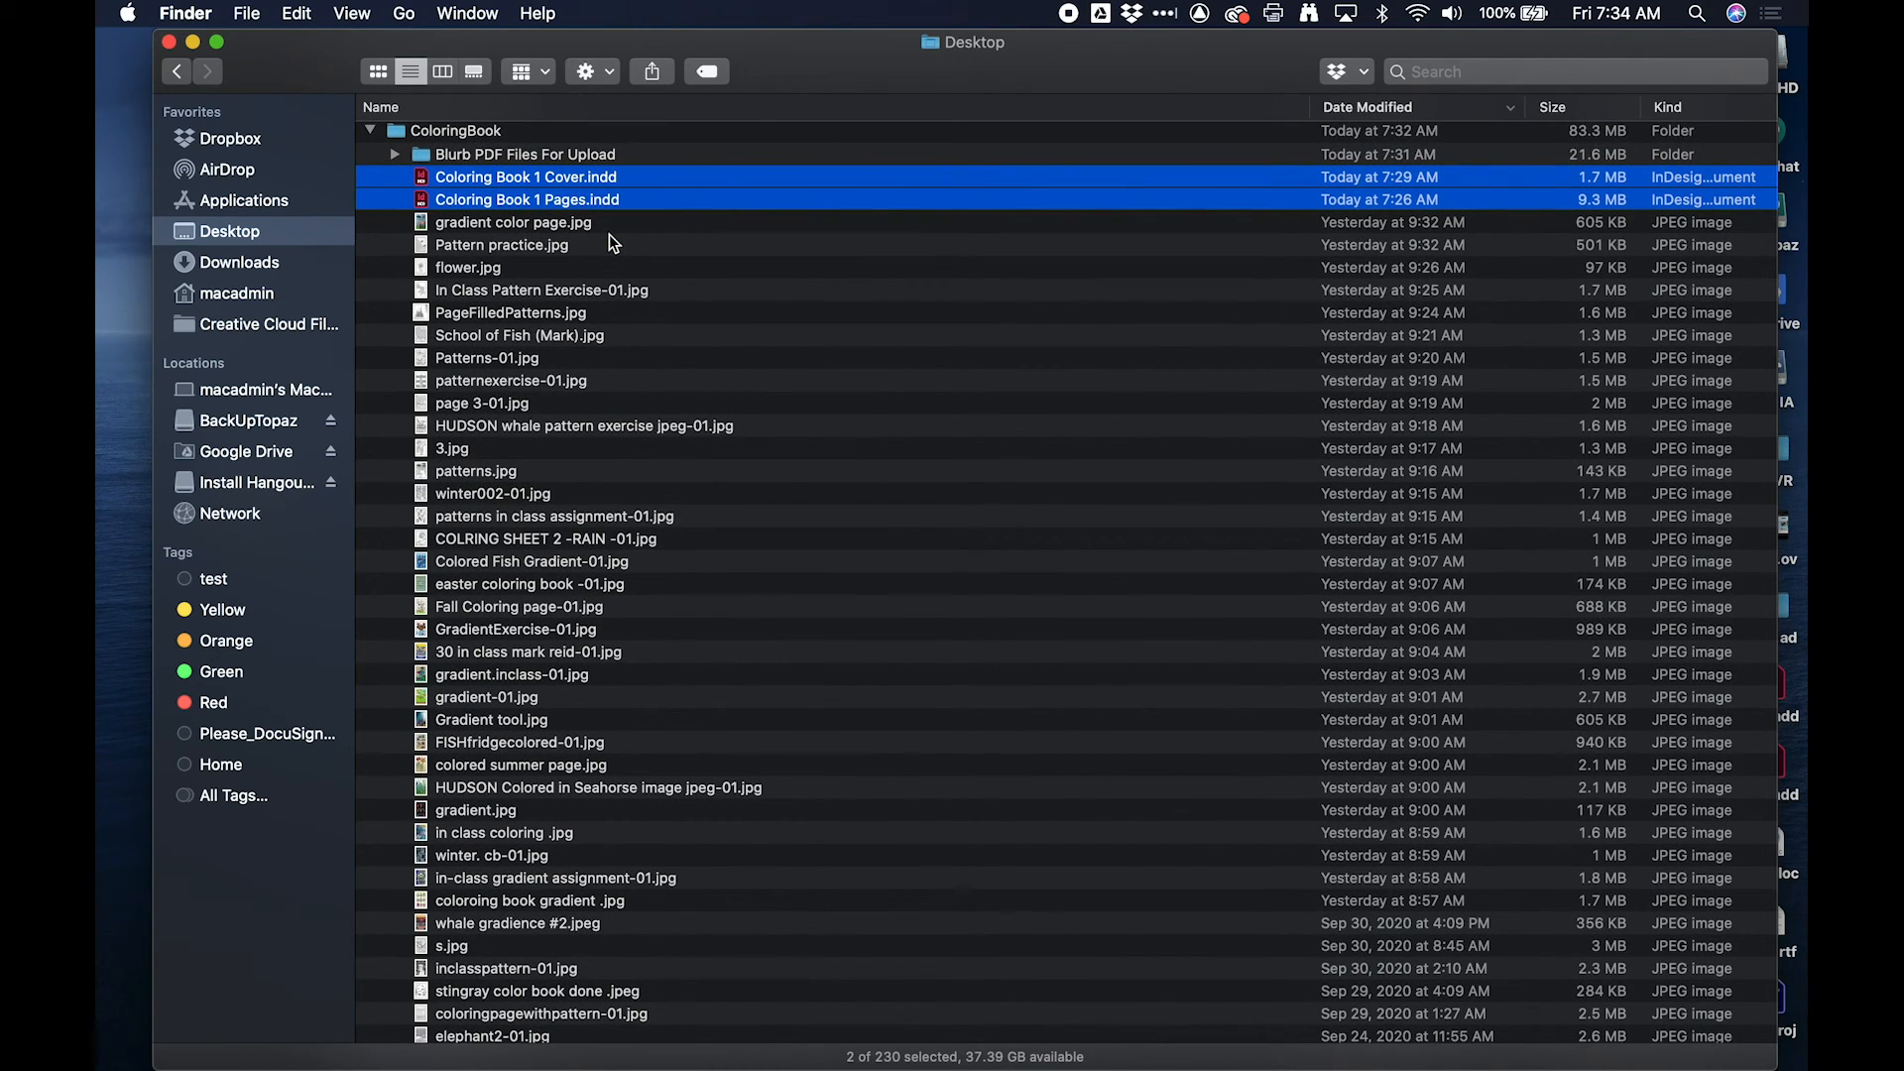
pyautogui.scroll(-5, 612, 241)
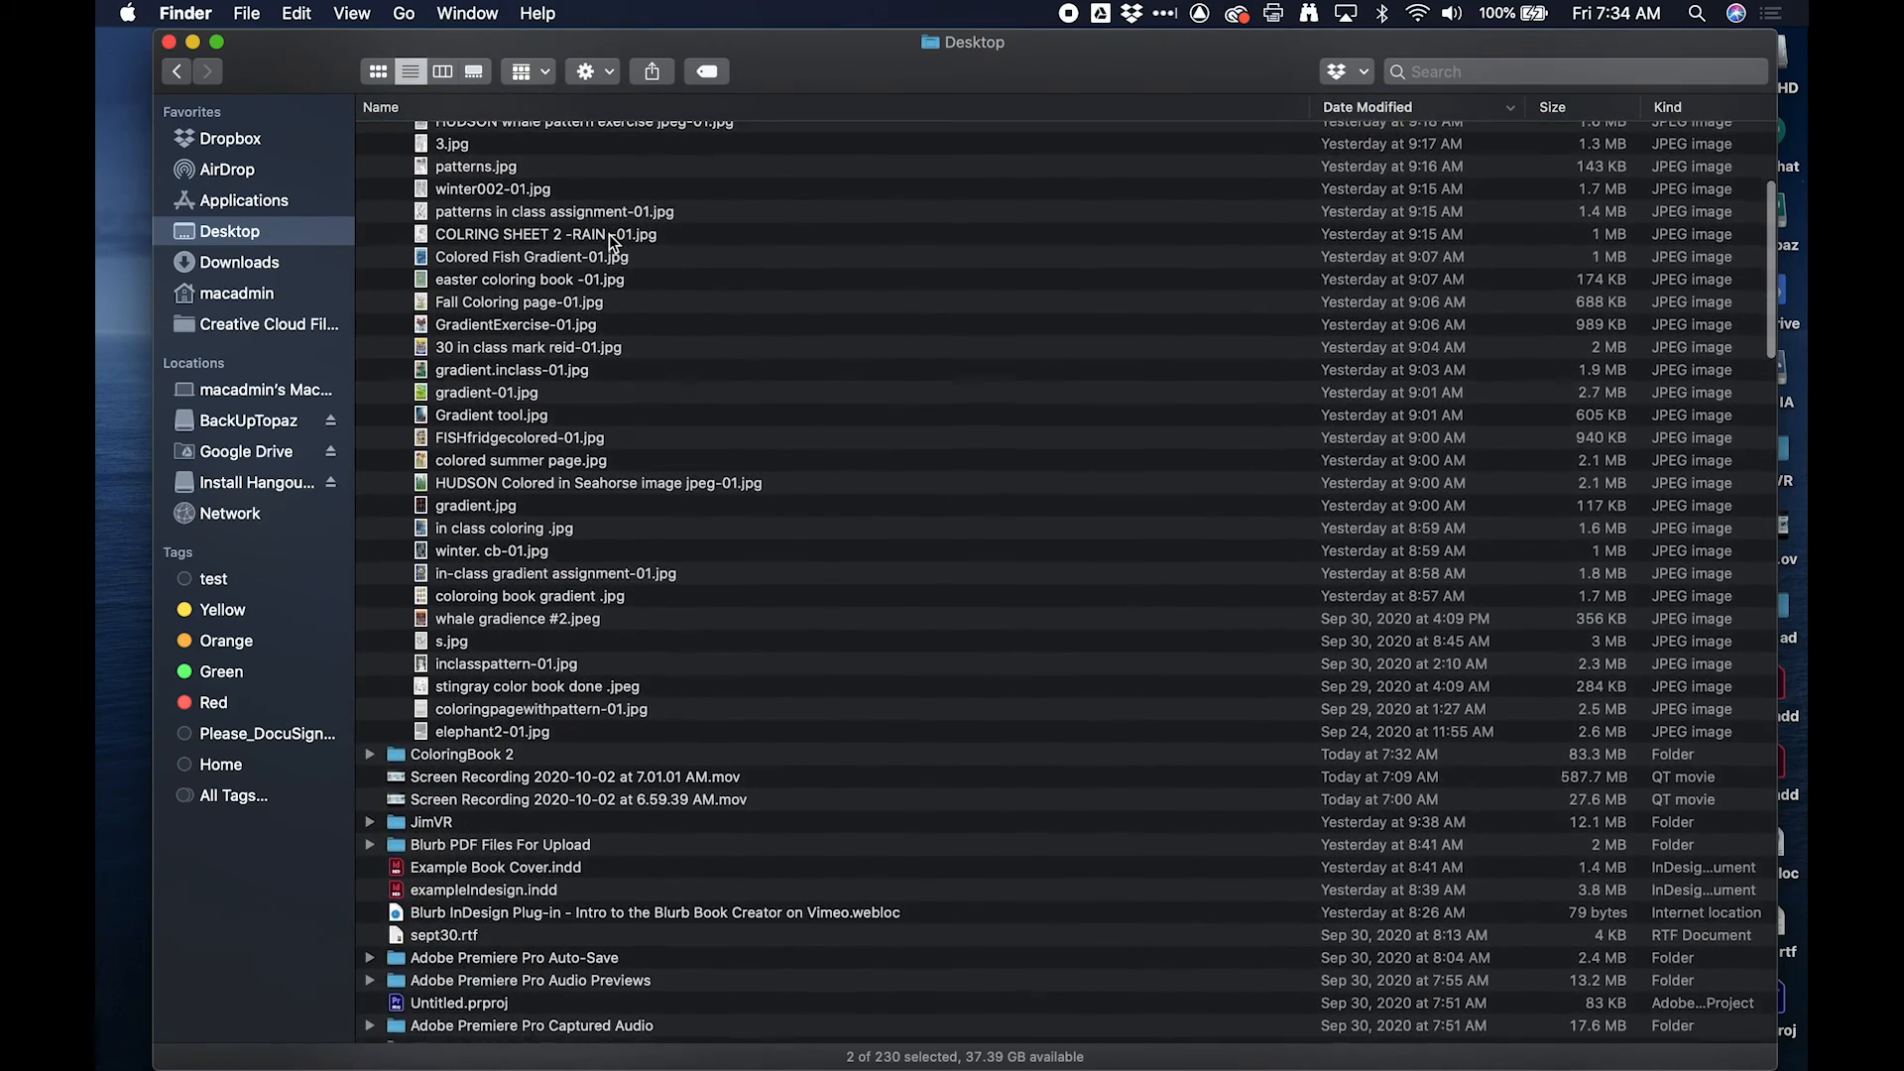
pyautogui.scroll(6, 612, 241)
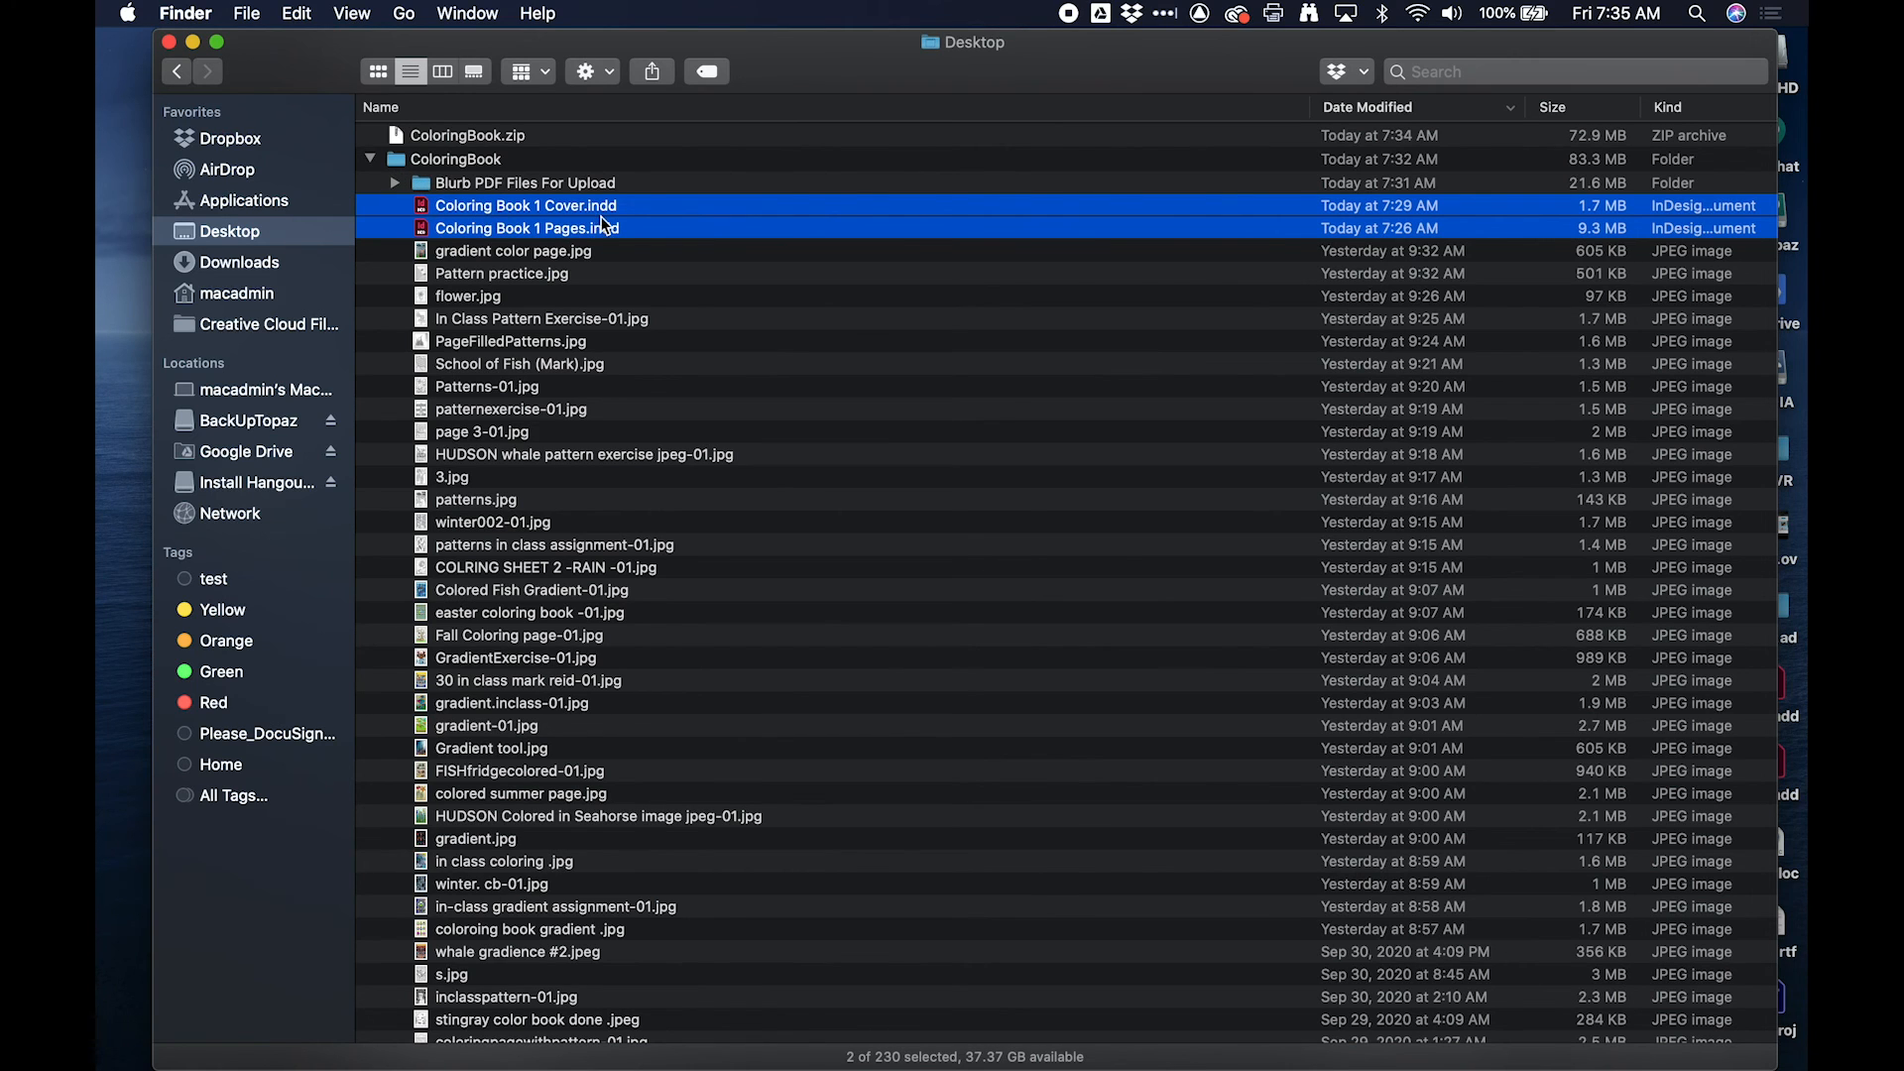
# Step: Collapse the ColoringBook folder and close the Finder window
pyautogui.click(371, 159)
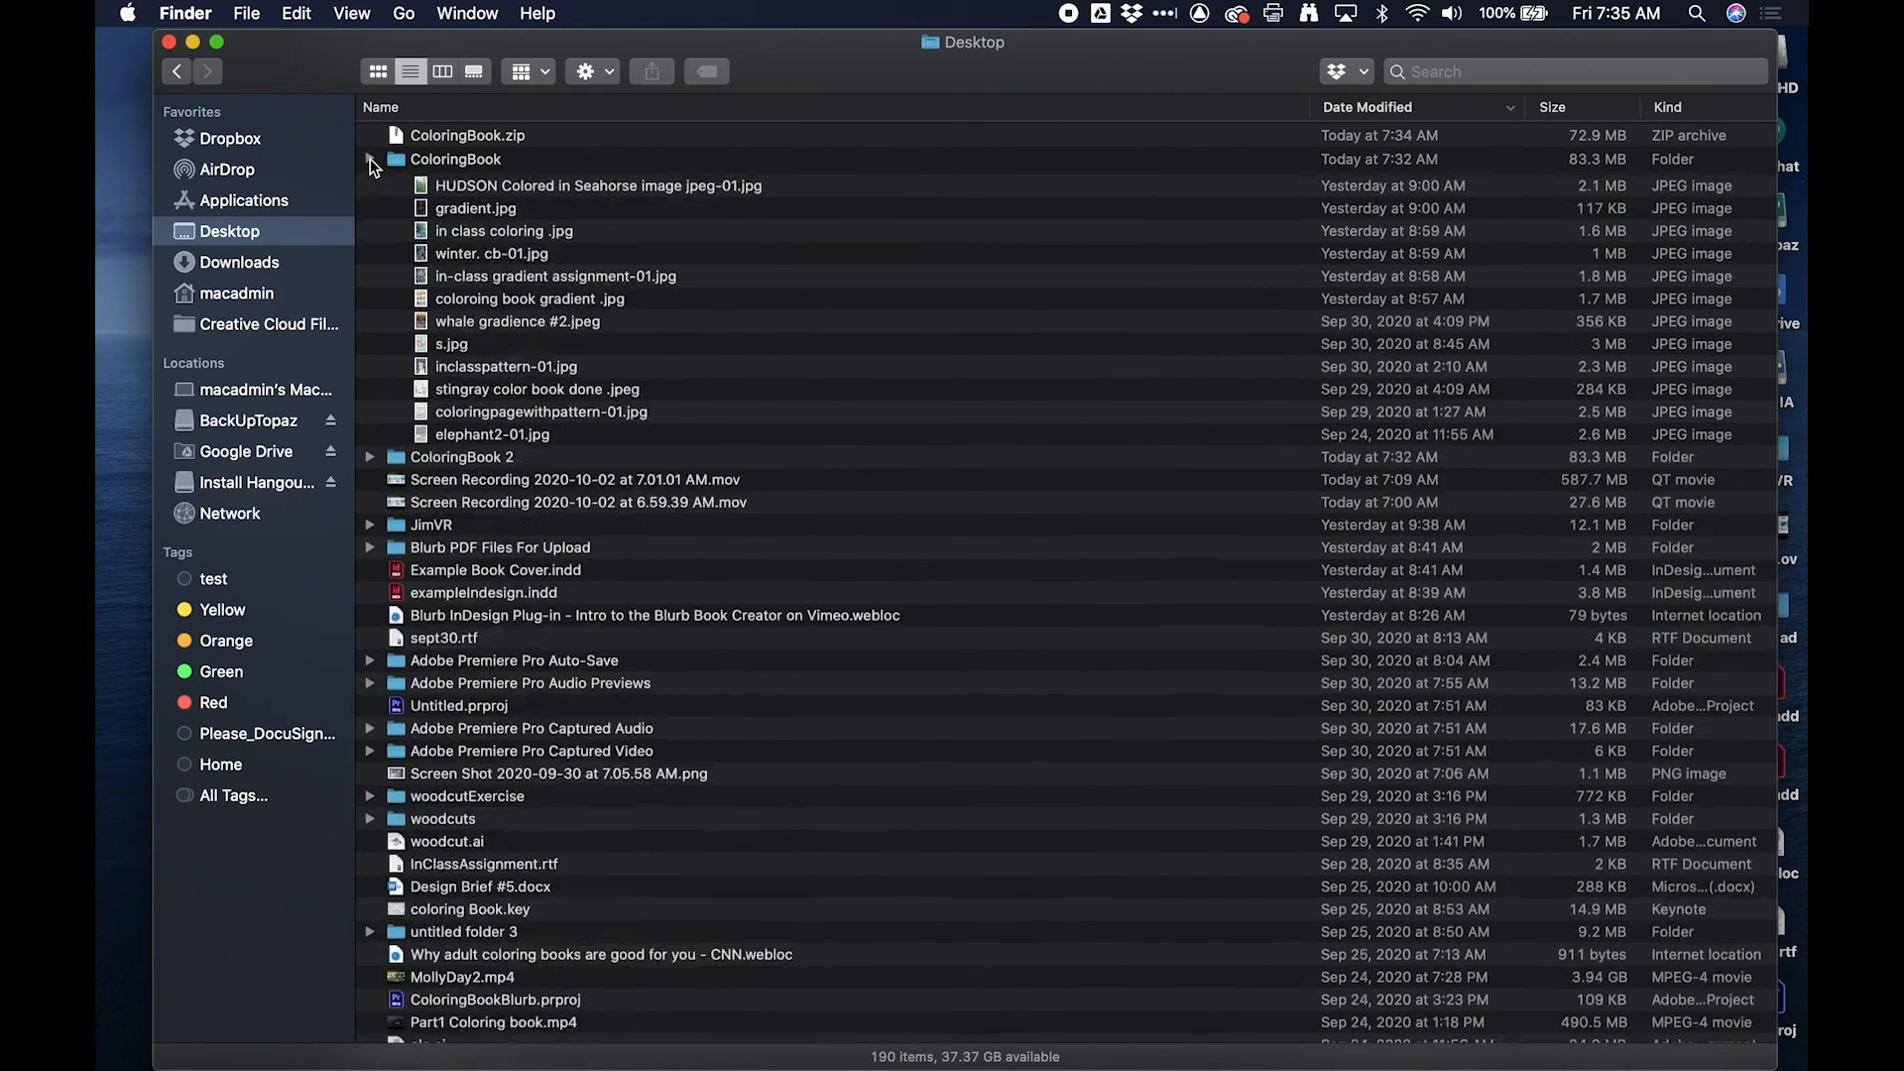
pyautogui.click(475, 167)
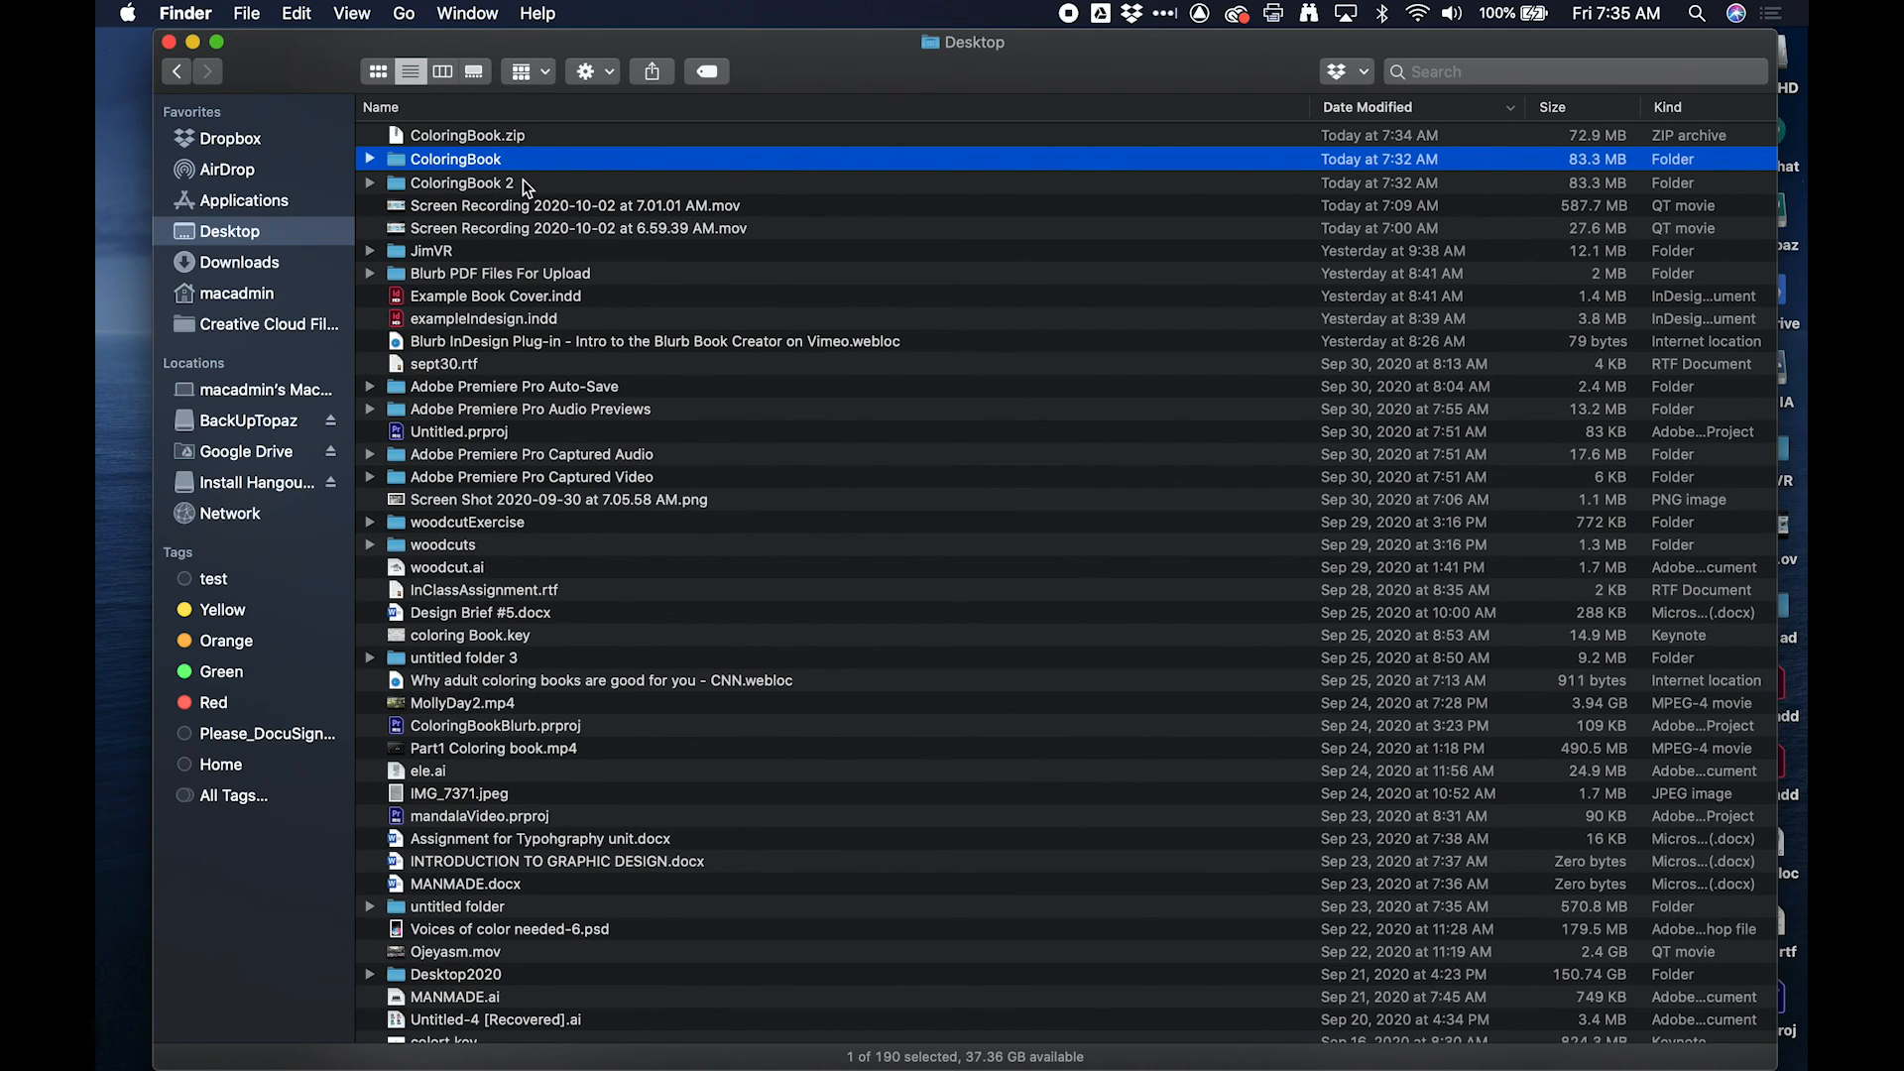
pyautogui.click(165, 43)
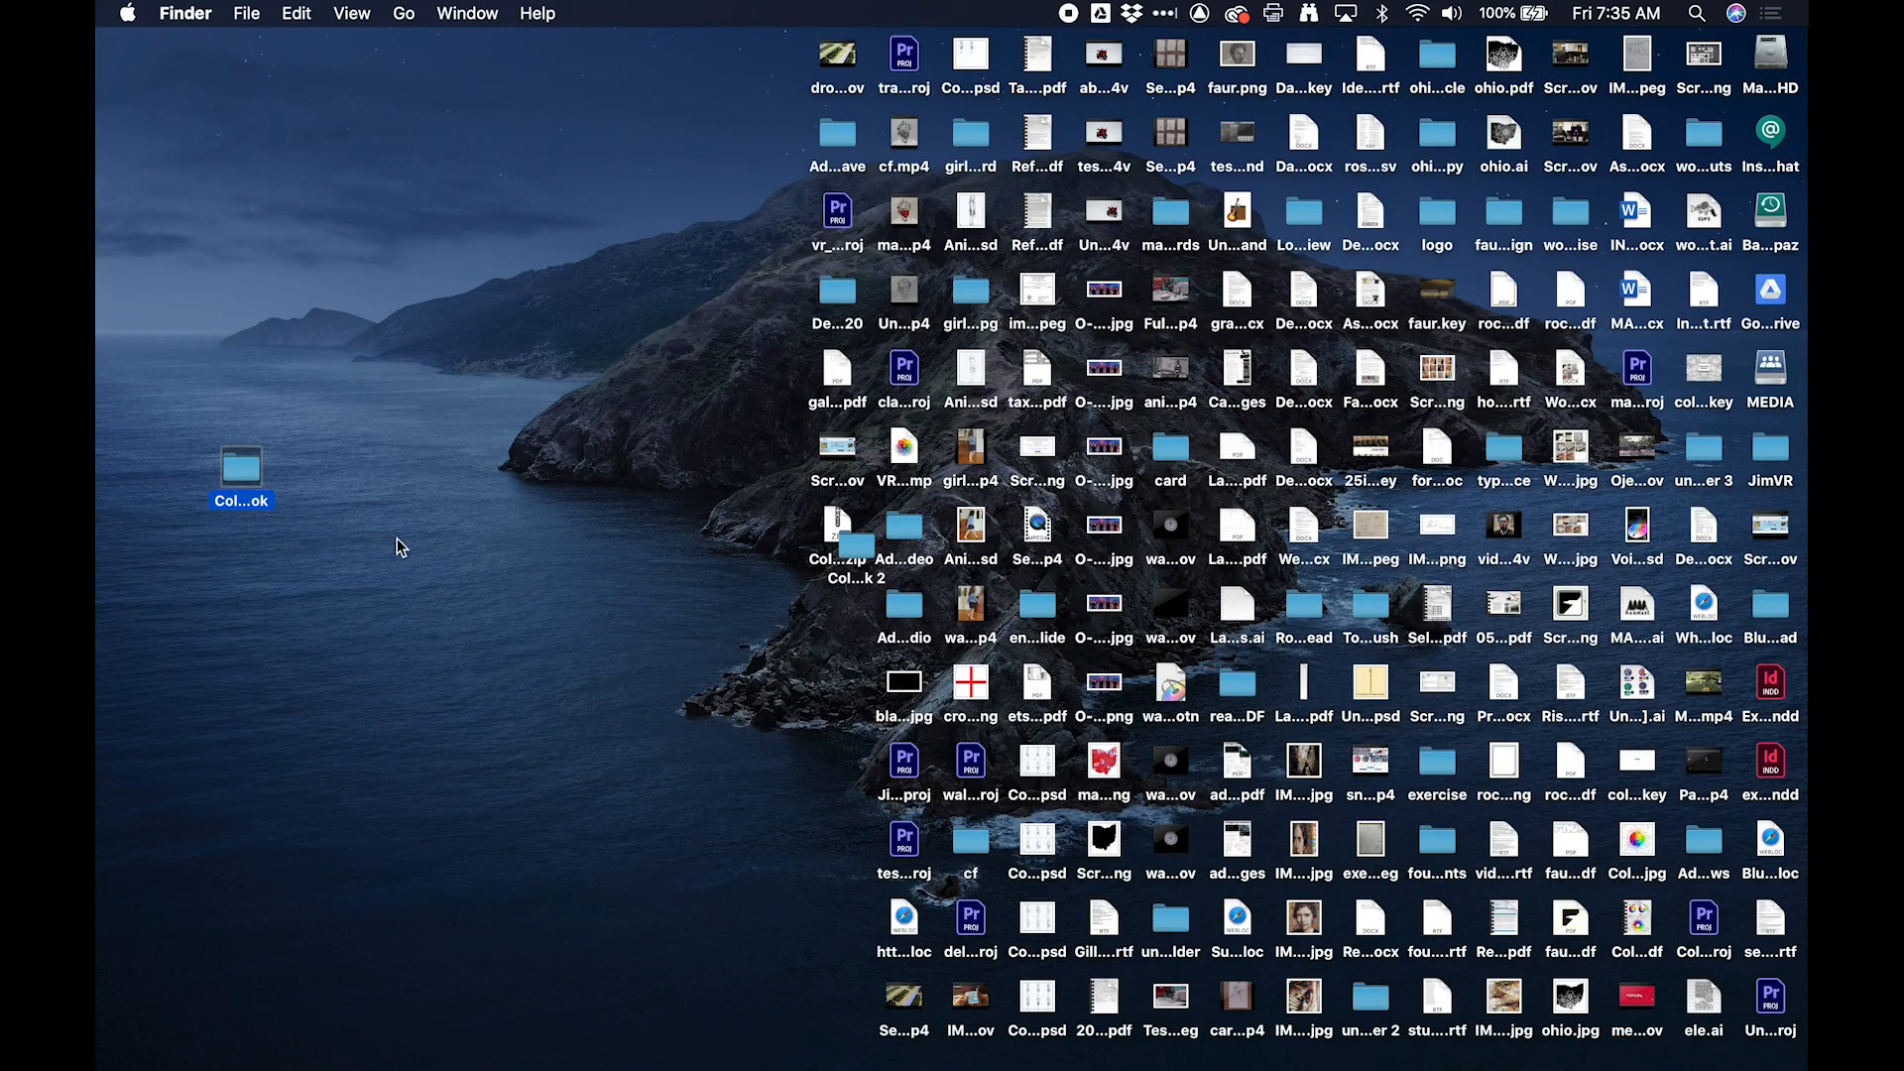